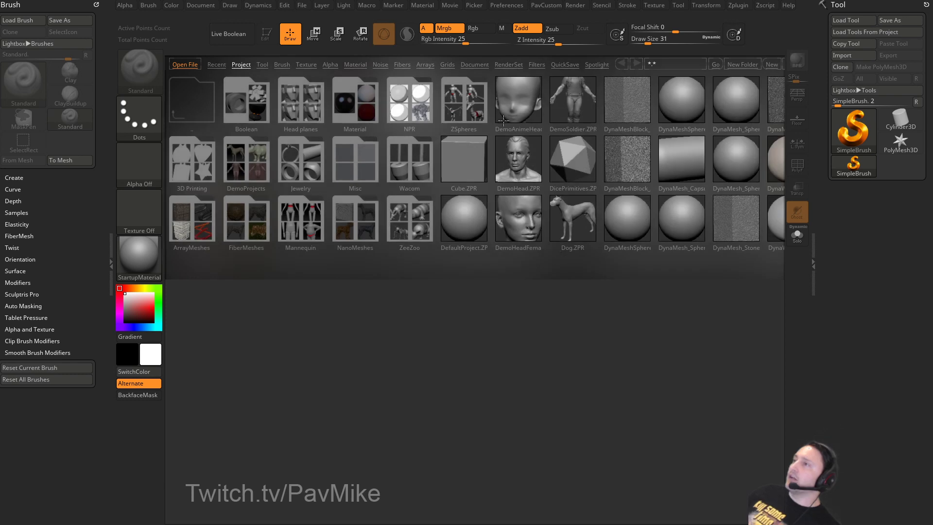
Close the LightBox browser and set the draw size to 46.
{"action": "left_click_drag", "start_coordinate": [563, 197], "coordinate": [504, 207]}
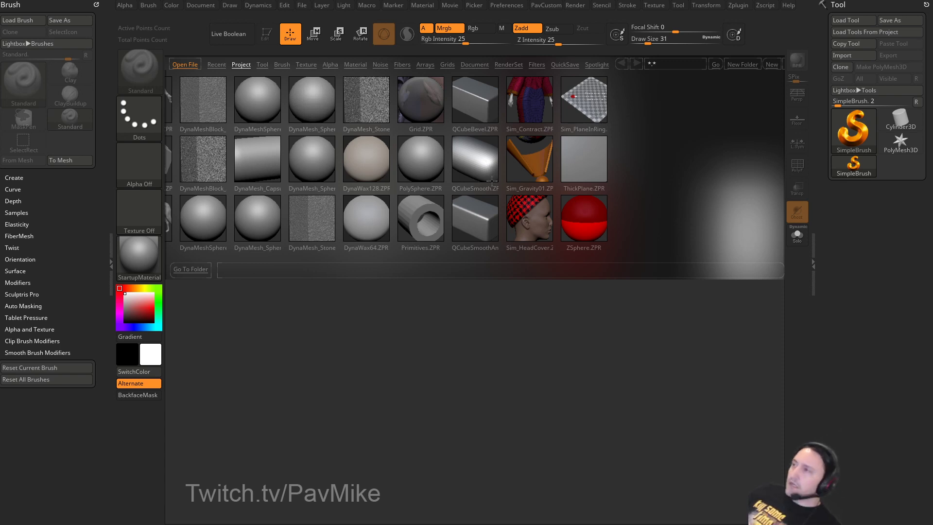
{"action": "key", "text": "comma"}
{"action": "key", "text": "bracketleft"}
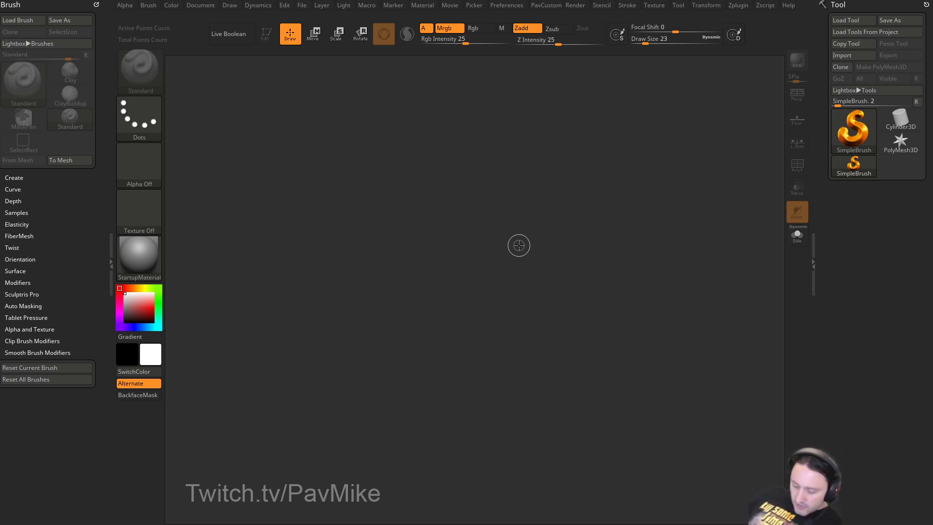
{"action": "key", "text": "s"}
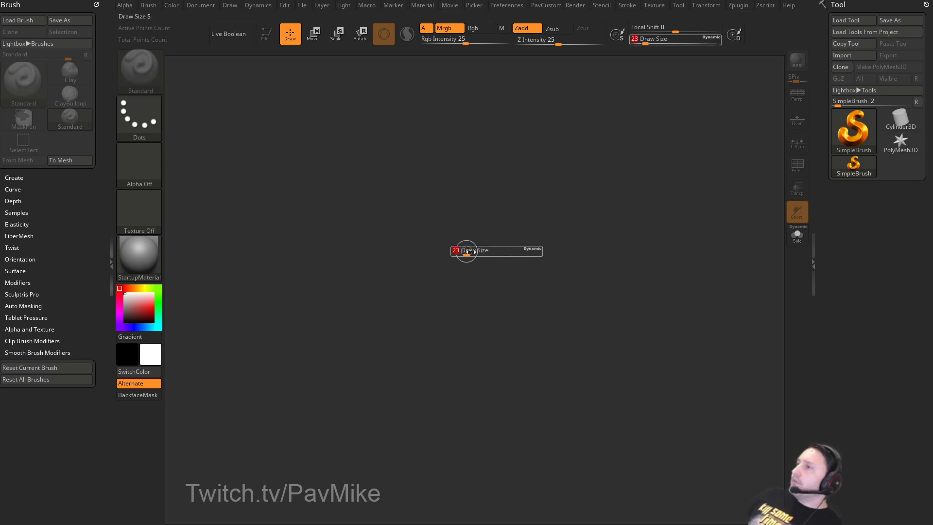
{"action": "left_click_drag", "start_coordinate": [466, 251], "coordinate": [471, 248]}
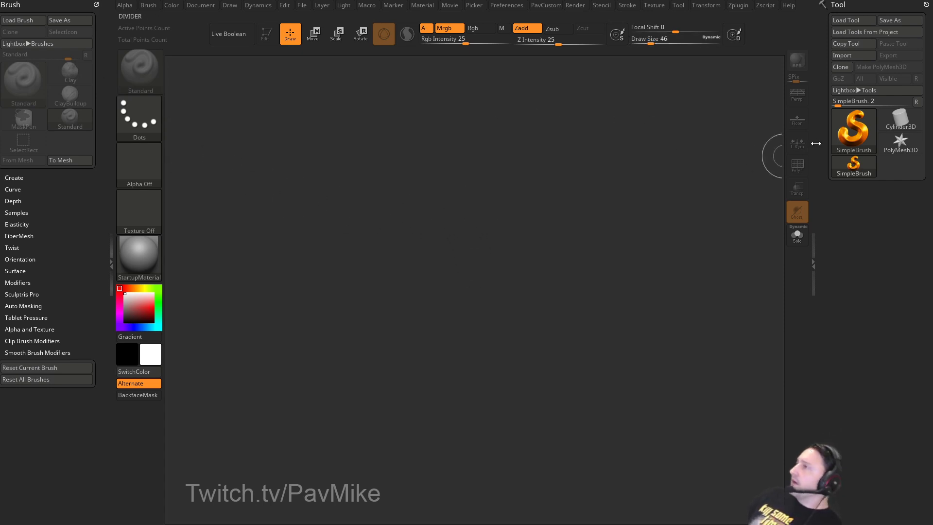
Draw a Sphere3D in the middle of the canvas and enter Edit mode.
{"action": "left_click", "coordinate": [854, 129]}
{"action": "left_click", "coordinate": [378, 173]}
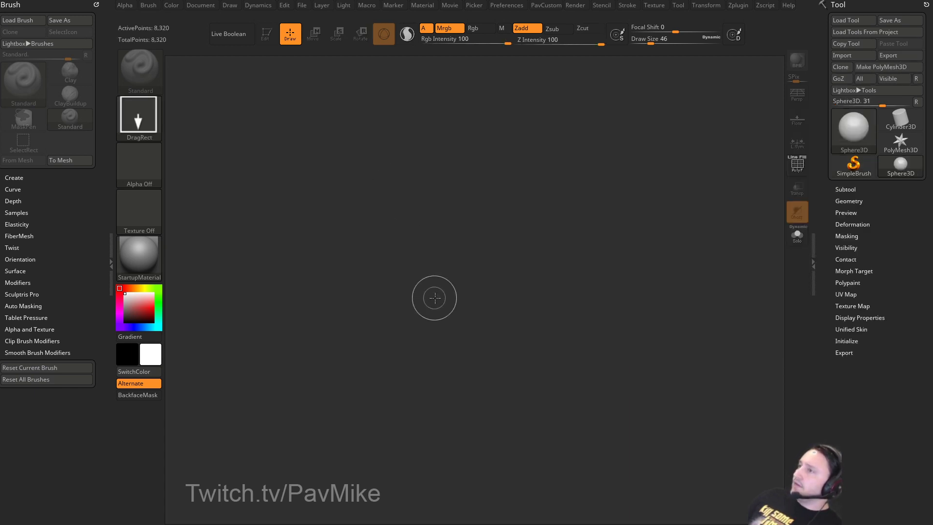
{"action": "left_click_drag", "start_coordinate": [434, 296], "coordinate": [473, 390]}
{"action": "left_click", "coordinate": [267, 35]}
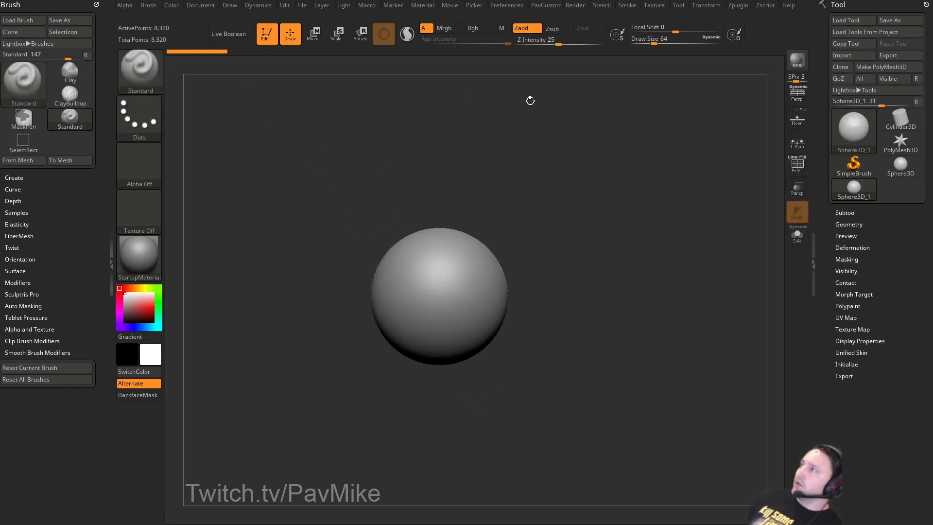
Convert the sphere to a PolyMesh3D and turn on the polyframe display.
{"action": "left_click", "coordinate": [871, 67]}
{"action": "left_click_drag", "start_coordinate": [634, 211], "coordinate": [755, 190], "text": "alt"}
{"action": "key", "text": "shift+f"}
{"action": "left_click_drag", "start_coordinate": [681, 231], "coordinate": [664, 206], "text": "alt"}
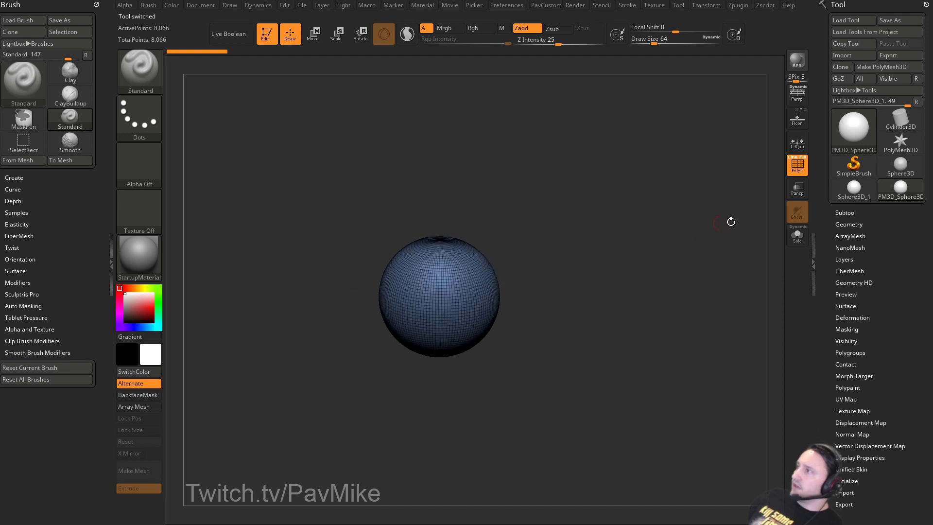
Append a Plane3D as a second subtool alongside the sphere.
{"action": "left_click", "coordinate": [845, 213], "text": "shift"}
{"action": "left_click_drag", "start_coordinate": [820, 269], "coordinate": [818, 188]}
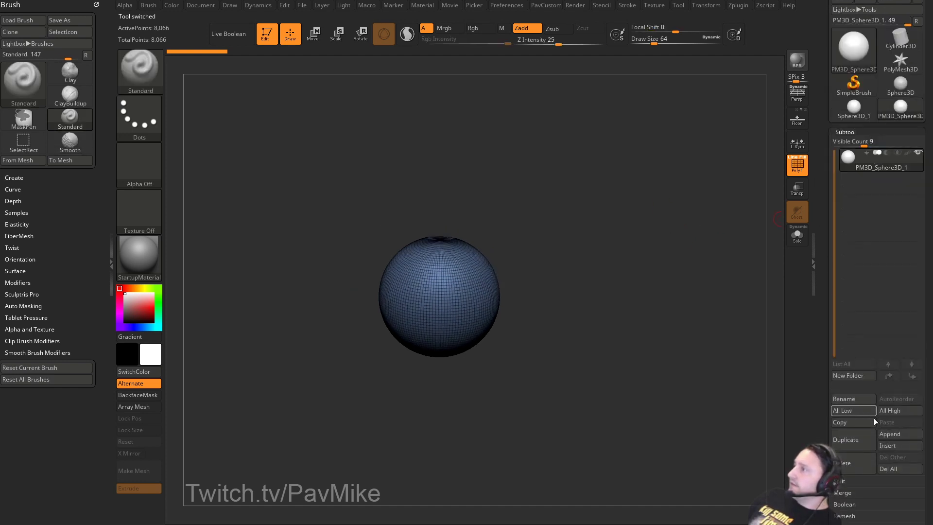
{"action": "left_click", "coordinate": [888, 438]}
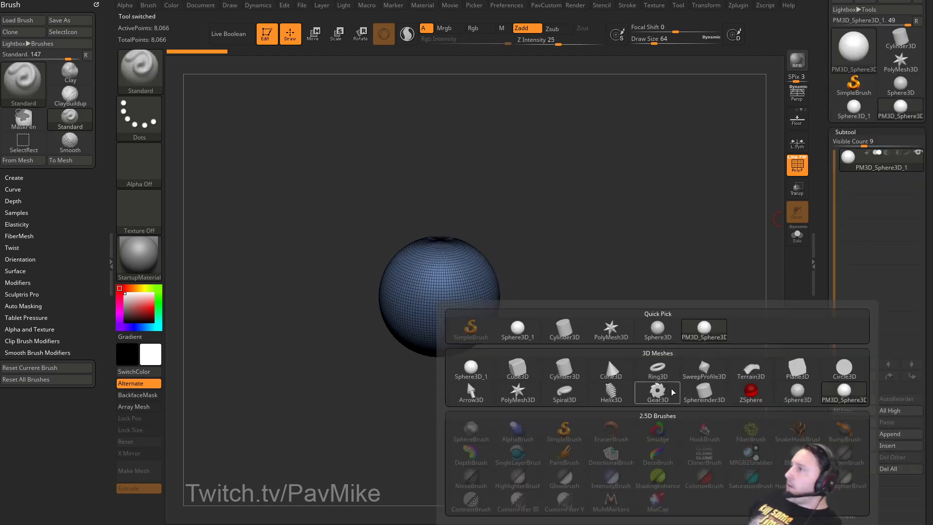
{"action": "left_click", "coordinate": [796, 373]}
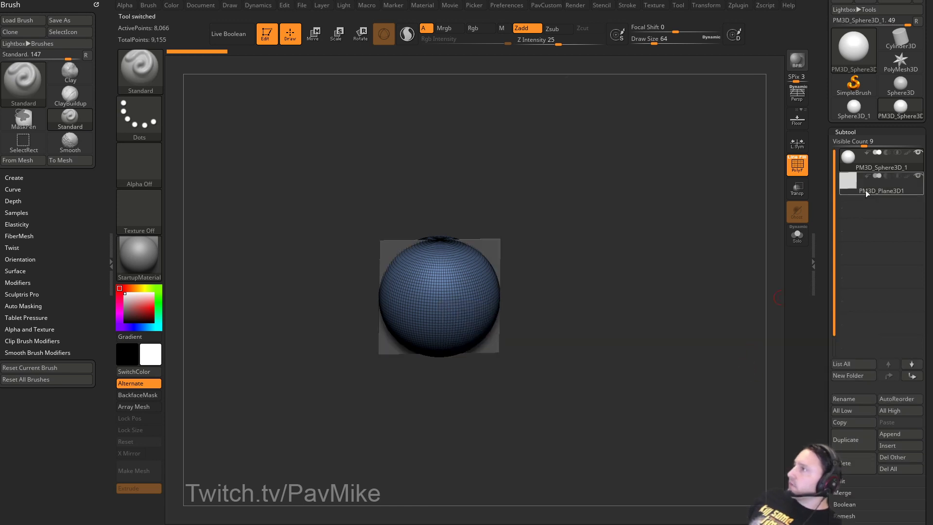
Show the floor grid, then rotate the plane subtool horizontal and raise it above the sphere.
{"action": "left_click", "coordinate": [865, 191]}
{"action": "key", "text": "w"}
{"action": "left_click_drag", "start_coordinate": [467, 374], "coordinate": [614, 268]}
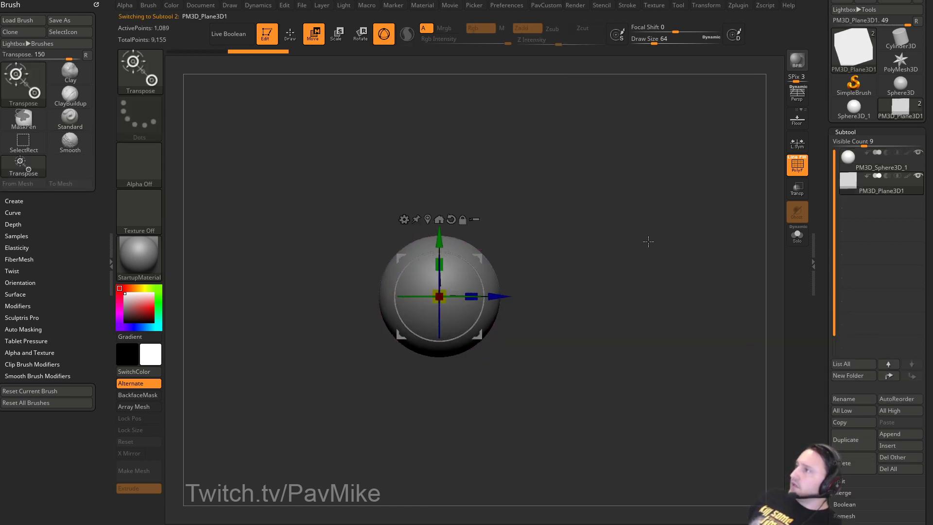
{"action": "left_click", "coordinate": [797, 121]}
{"action": "left_click_drag", "start_coordinate": [743, 195], "coordinate": [446, 356]}
{"action": "left_click_drag", "start_coordinate": [523, 304], "coordinate": [554, 272], "text": "shift"}
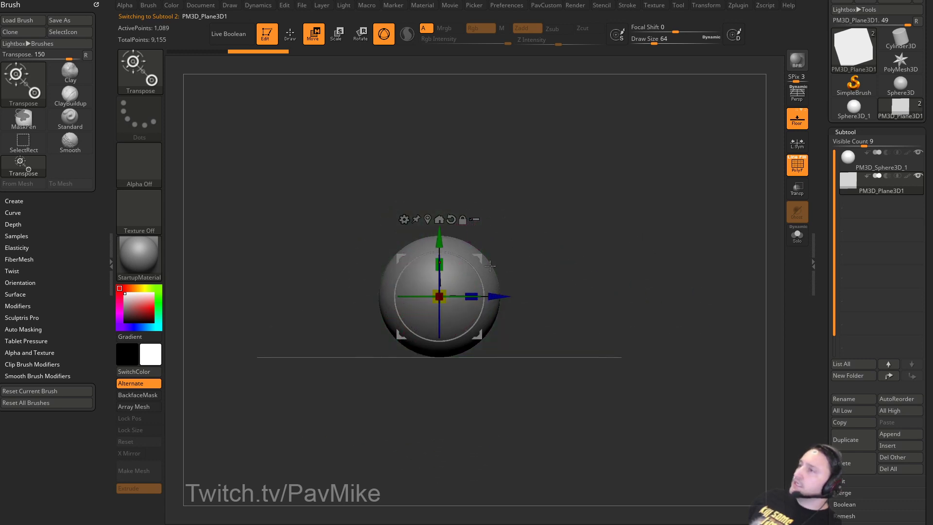
{"action": "left_click_drag", "start_coordinate": [478, 275], "coordinate": [440, 163], "text": "shift"}
{"action": "left_click_drag", "start_coordinate": [637, 155], "coordinate": [574, 239]}
Scale down the sphere subtool and adjust its height between the floor and the plane.
{"action": "left_click", "coordinate": [870, 166]}
{"action": "left_click_drag", "start_coordinate": [445, 275], "coordinate": [414, 283]}
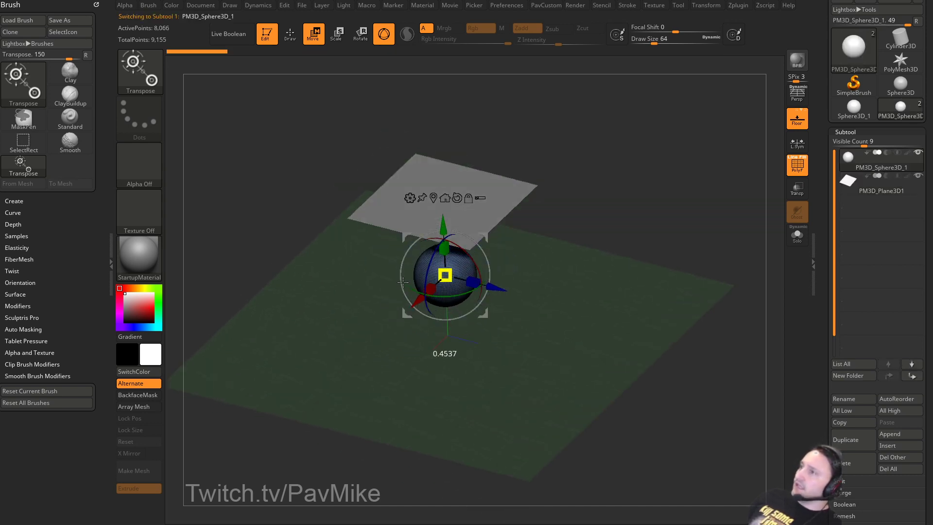
{"action": "left_click_drag", "start_coordinate": [443, 225], "coordinate": [443, 215]}
{"action": "key", "text": "q"}
{"action": "mouse_move", "coordinate": [498, 204]}
{"action": "left_mouse_down"}
{"action": "mouse_move", "coordinate": [615, 246]}
{"action": "mouse_move", "coordinate": [619, 265]}
{"action": "mouse_move", "coordinate": [612, 252]}
{"action": "left_mouse_up"}
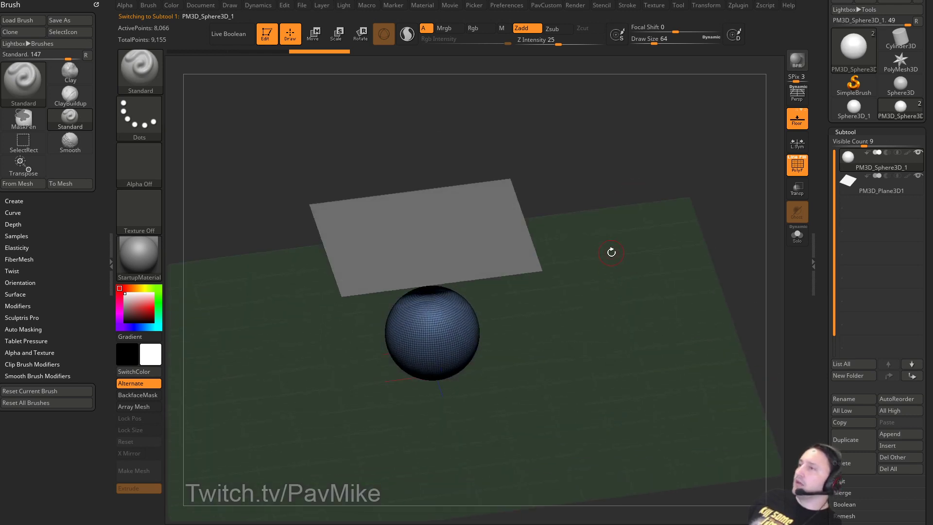
{"action": "left_click_drag", "start_coordinate": [531, 246], "coordinate": [557, 237]}
{"action": "key", "text": "w"}
{"action": "left_click_drag", "start_coordinate": [433, 332], "coordinate": [422, 330]}
{"action": "key", "text": "q"}
{"action": "left_click_drag", "start_coordinate": [590, 263], "coordinate": [603, 304], "text": "alt"}
Select the plane subtool and dock the Dynamics palette in the side tray.
{"action": "left_click", "coordinate": [527, 261], "text": "alt"}
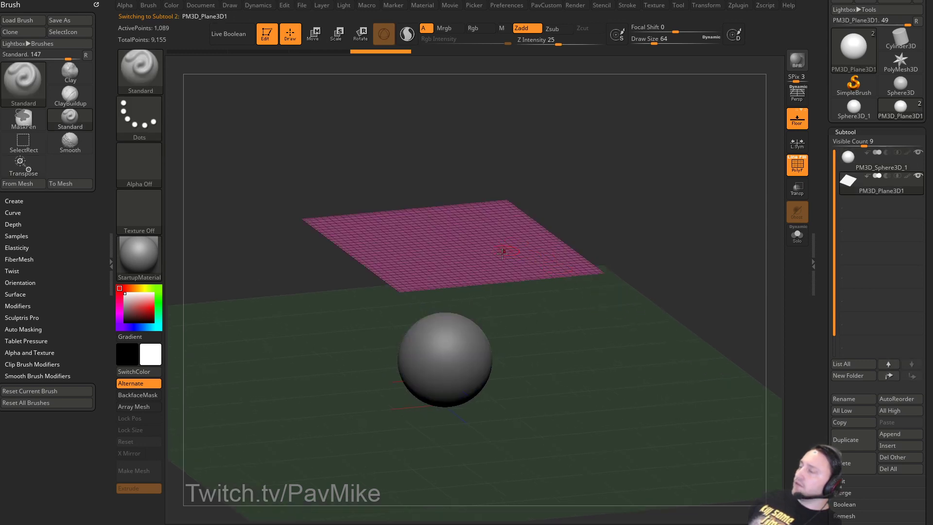
{"action": "left_click_drag", "start_coordinate": [626, 259], "coordinate": [619, 252], "text": "alt"}
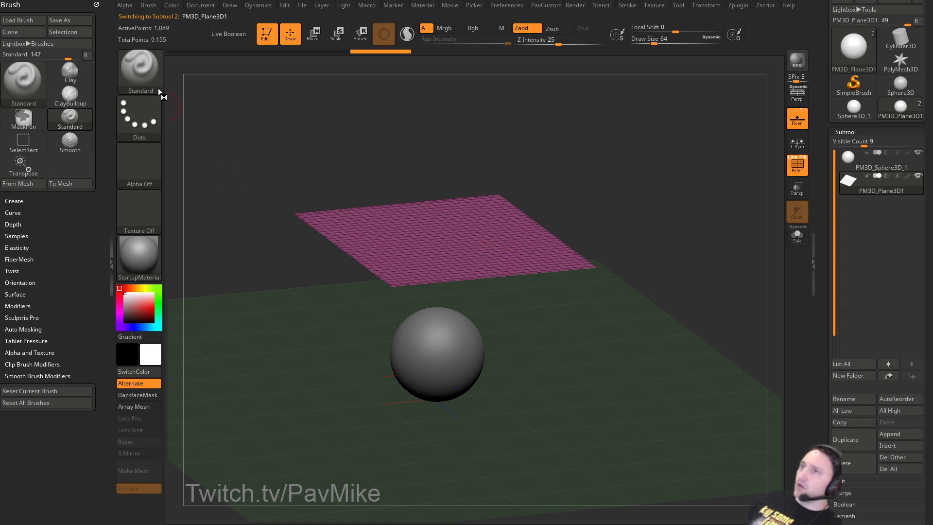
{"action": "left_click", "coordinate": [259, 7]}
{"action": "left_click_drag", "start_coordinate": [249, 19], "coordinate": [51, 73]}
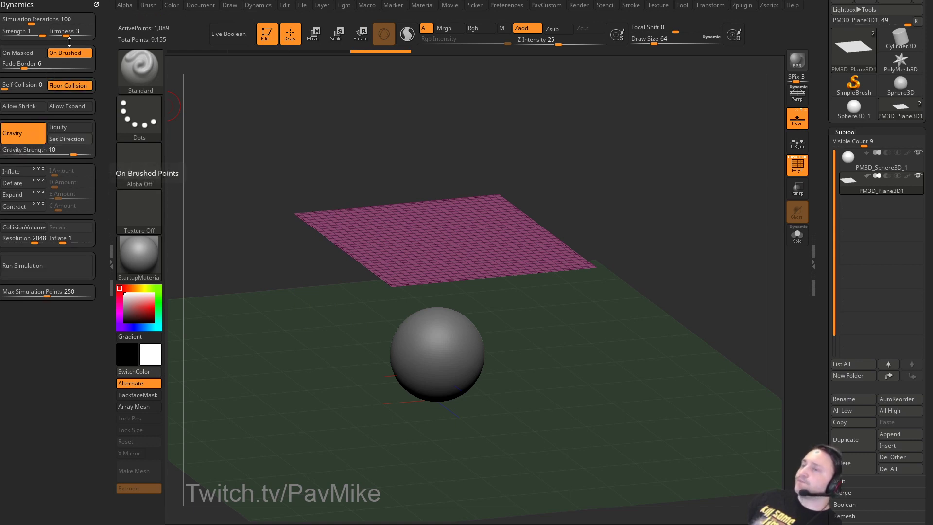
Change the material to SkinShade4.
{"action": "left_click_drag", "start_coordinate": [293, 179], "coordinate": [633, 296]}
{"action": "left_click", "coordinate": [142, 272]}
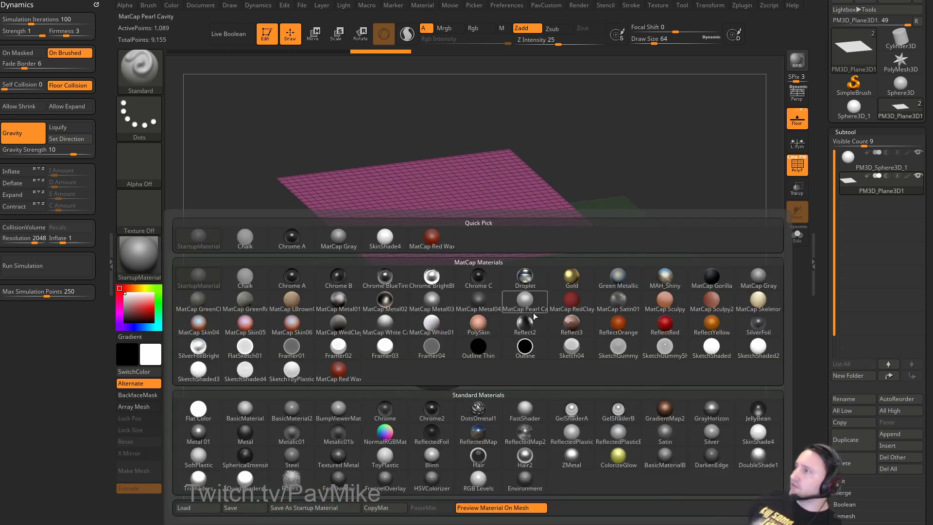
{"action": "left_click", "coordinate": [658, 272]}
{"action": "left_click_drag", "start_coordinate": [678, 261], "coordinate": [643, 246]}
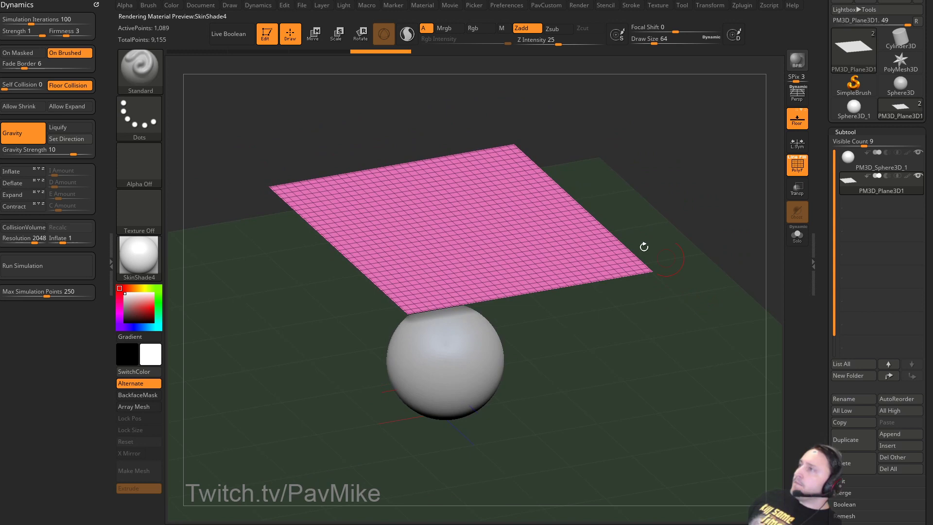
Try running the gravity simulation on the plane without a collision volume, and undo it.
{"action": "left_click", "coordinate": [40, 275]}
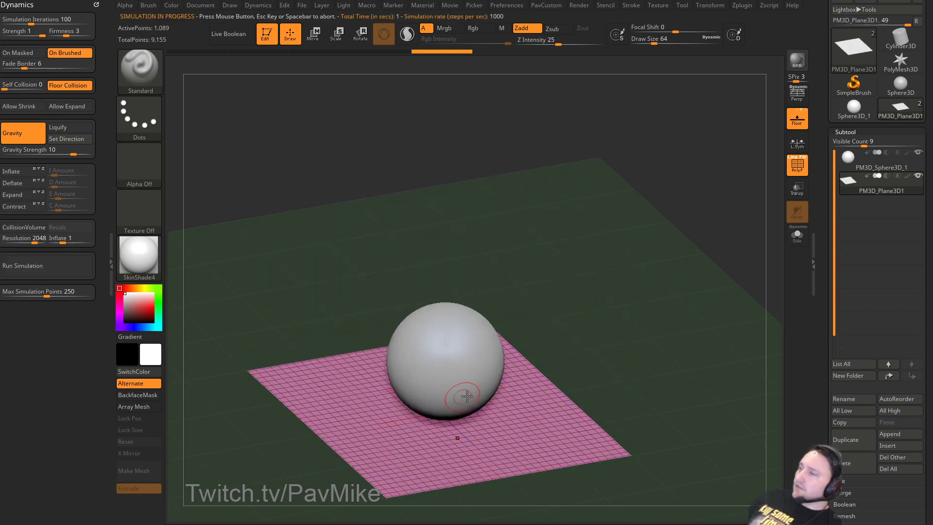
{"action": "key", "text": "ctrl+z"}
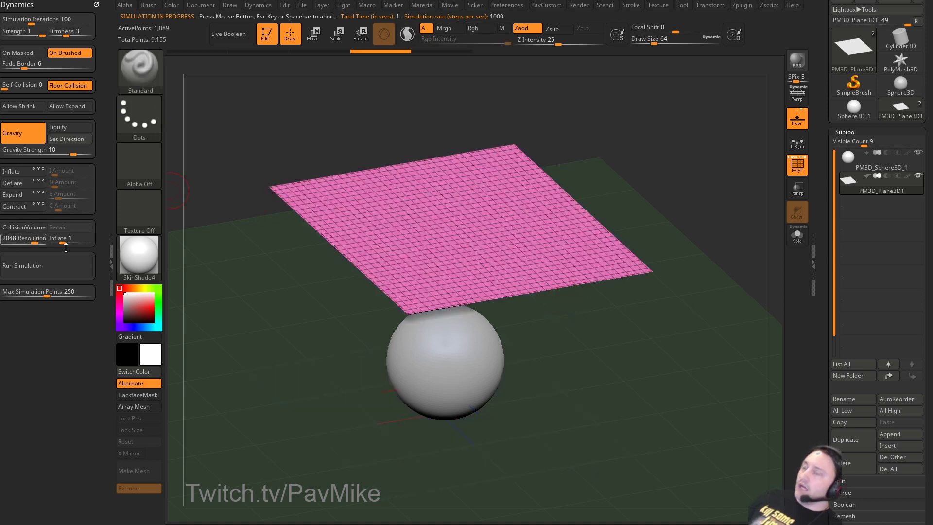
{"action": "left_click_drag", "start_coordinate": [395, 326], "coordinate": [343, 339]}
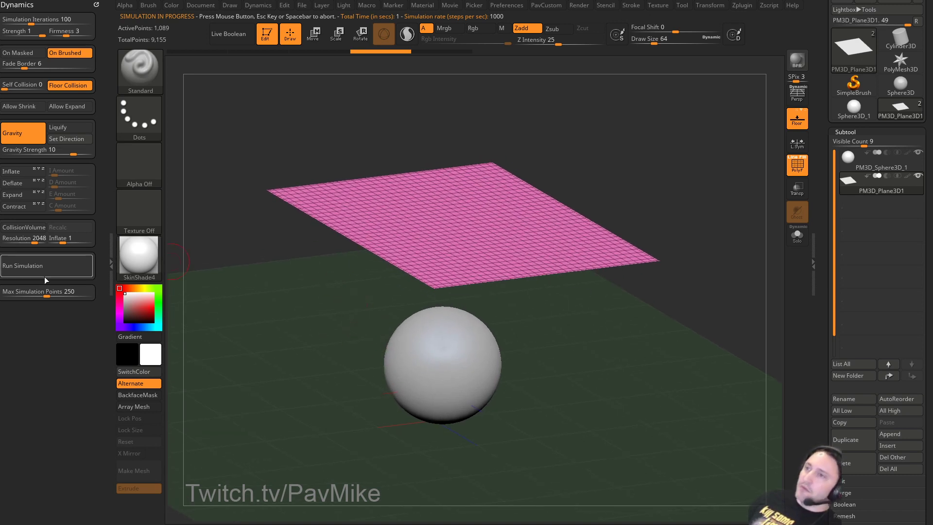
Enable the collision volume and run the simulation to drape the plane over the sphere.
{"action": "left_click", "coordinate": [29, 231]}
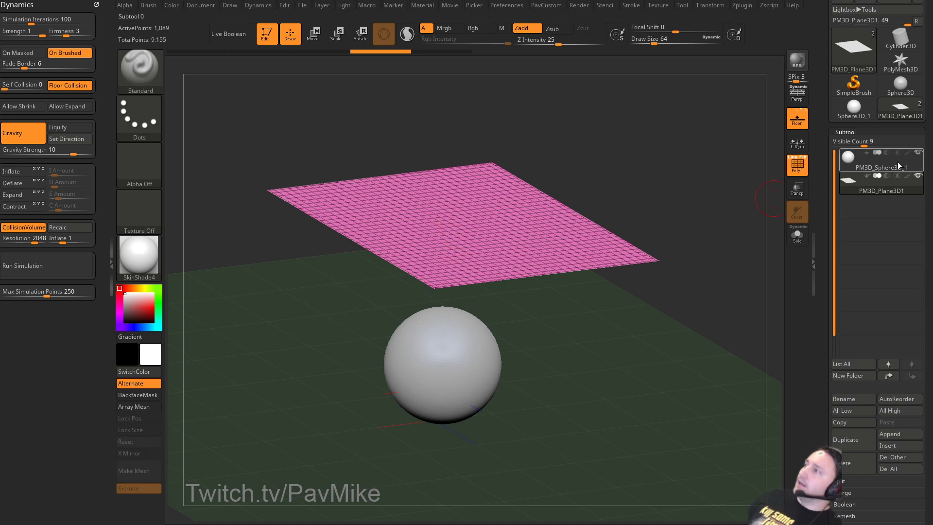
{"action": "key", "text": "space"}
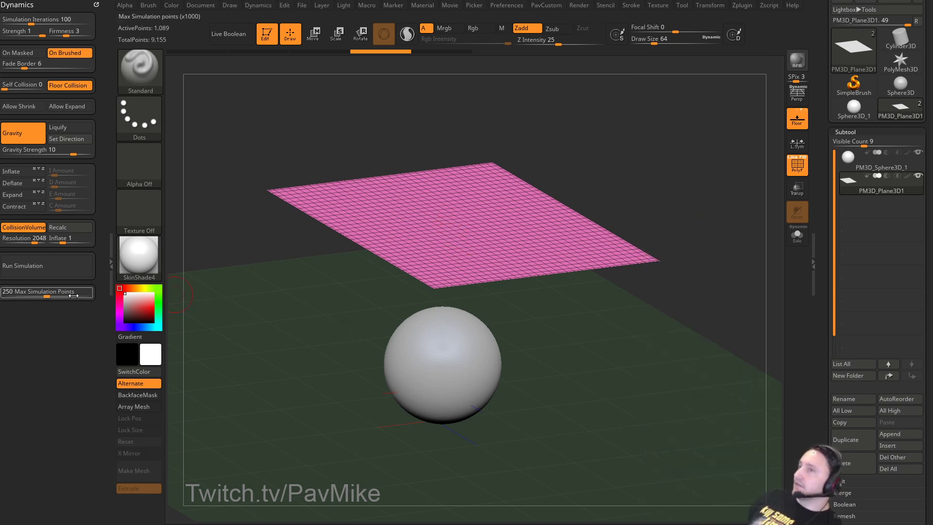
{"action": "left_click", "coordinate": [60, 272]}
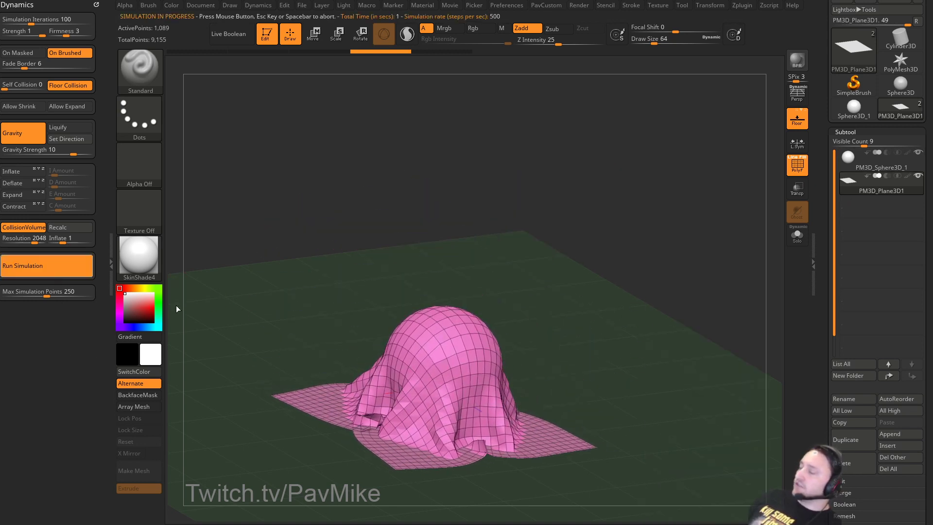
{"action": "mouse_move", "coordinate": [580, 279]}
{"action": "left_mouse_down"}
{"action": "mouse_move", "coordinate": [584, 265]}
{"action": "mouse_move", "coordinate": [593, 284]}
{"action": "left_mouse_up"}
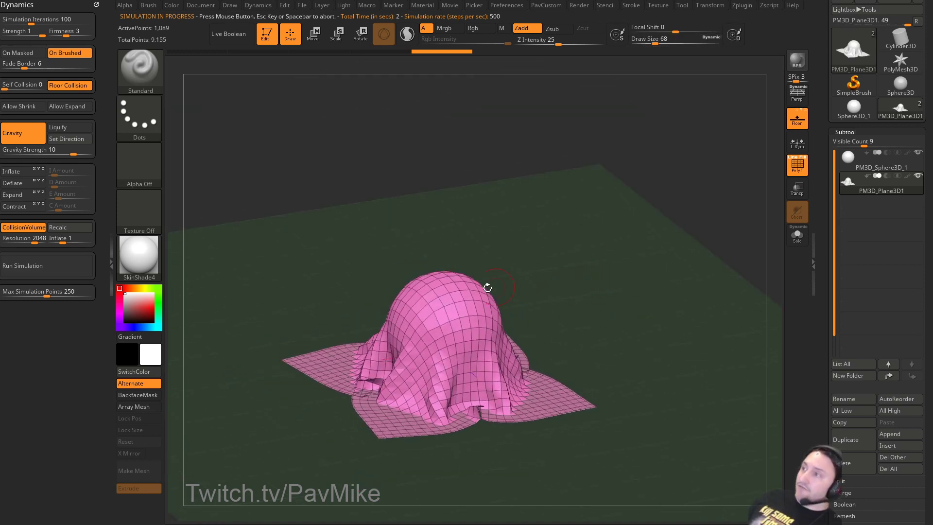
{"action": "mouse_move", "coordinate": [545, 288]}
{"action": "left_mouse_down"}
{"action": "mouse_move", "coordinate": [575, 283]}
{"action": "mouse_move", "coordinate": [577, 318]}
{"action": "mouse_move", "coordinate": [588, 312]}
{"action": "left_mouse_up"}
Undo the cloth simulation on the plane and set the draw size to 62.
{"action": "key", "text": "ctrl+z"}
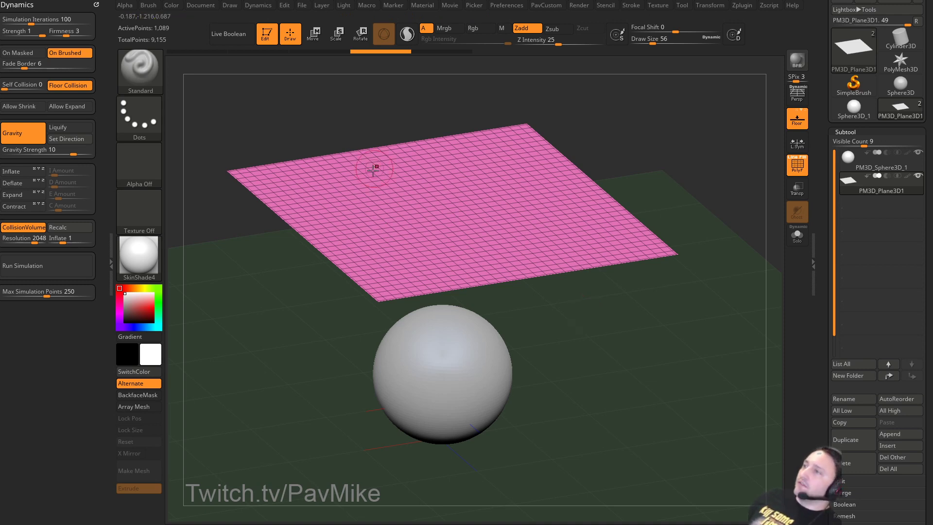
{"action": "key", "text": "s"}
{"action": "mouse_move", "coordinate": [416, 220]}
{"action": "left_mouse_down"}
{"action": "mouse_move", "coordinate": [622, 173]}
{"action": "mouse_move", "coordinate": [462, 235]}
{"action": "mouse_move", "coordinate": [602, 181]}
{"action": "left_mouse_up"}
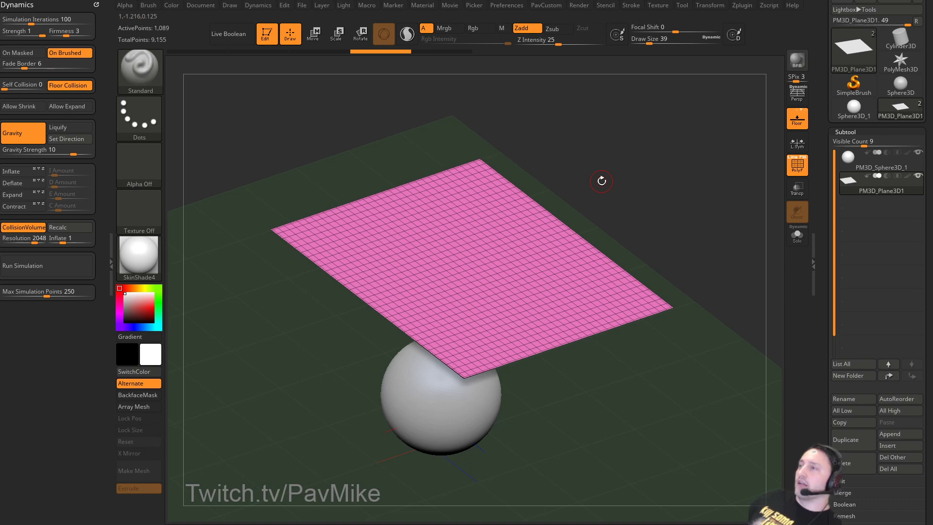
{"action": "left_click_drag", "start_coordinate": [616, 175], "coordinate": [613, 204]}
{"action": "key", "text": "s"}
{"action": "mouse_move", "coordinate": [529, 188]}
{"action": "left_mouse_down"}
{"action": "mouse_move", "coordinate": [590, 198]}
{"action": "mouse_move", "coordinate": [581, 214]}
{"action": "left_mouse_up"}
{"action": "left_click", "coordinate": [595, 199]}
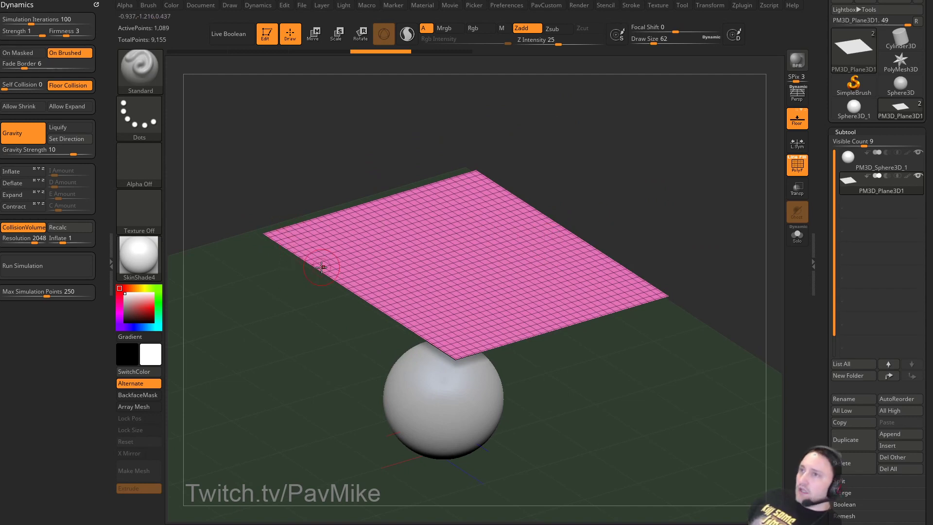
Choose the TransposeCloth brush in Move mode and try moving the plane down along Z over the sphere, undoing the move.
{"action": "key", "text": "w"}
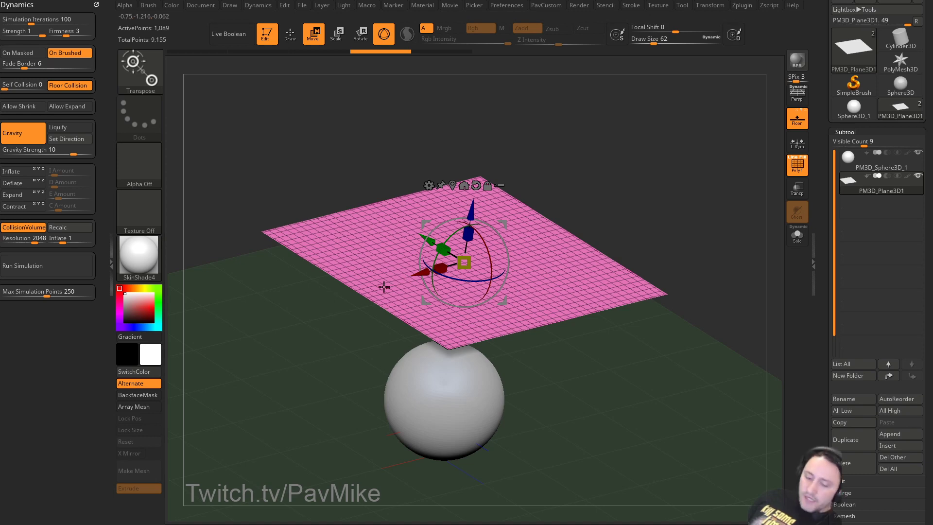
{"action": "key", "text": "b"}
{"action": "key", "text": "t"}
{"action": "key", "text": "c"}
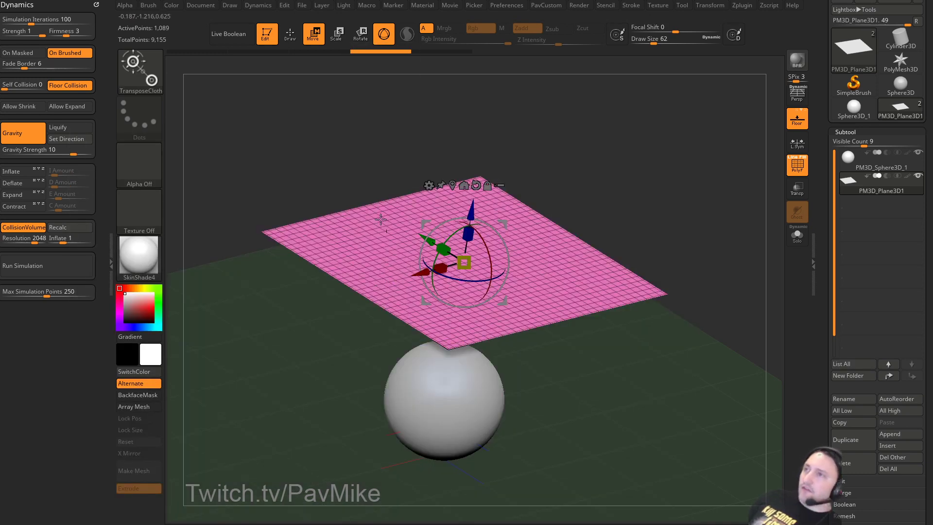
{"action": "left_click_drag", "start_coordinate": [425, 144], "coordinate": [421, 136]}
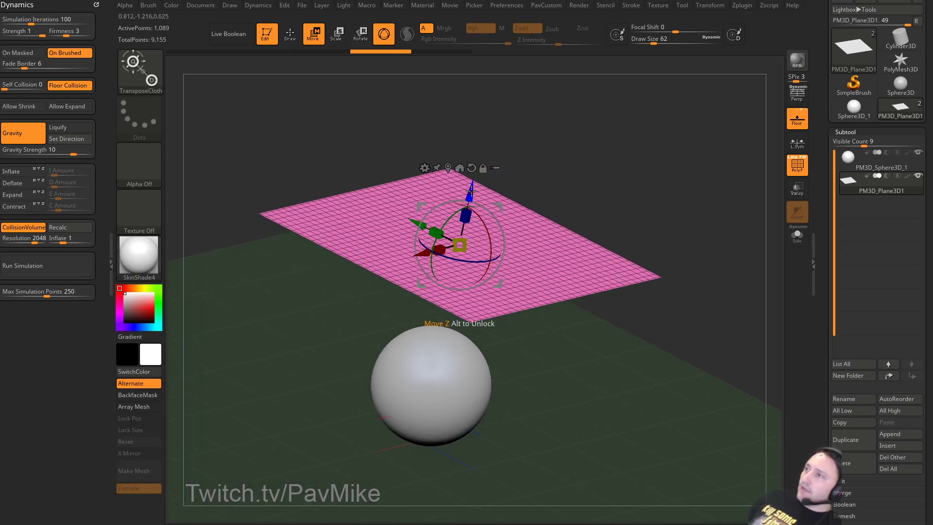
{"action": "left_click_drag", "start_coordinate": [472, 191], "coordinate": [430, 404]}
{"action": "key", "text": "ctrl+z"}
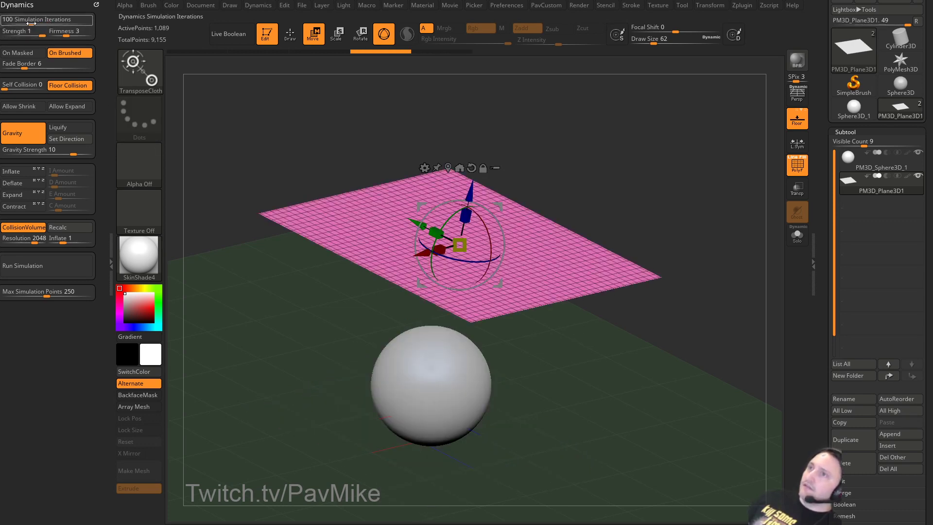
Return to Draw mode and set the draw size to 77.
{"action": "key", "text": "q"}
{"action": "key", "text": "s"}
{"action": "left_click_drag", "start_coordinate": [221, 139], "coordinate": [229, 139]}
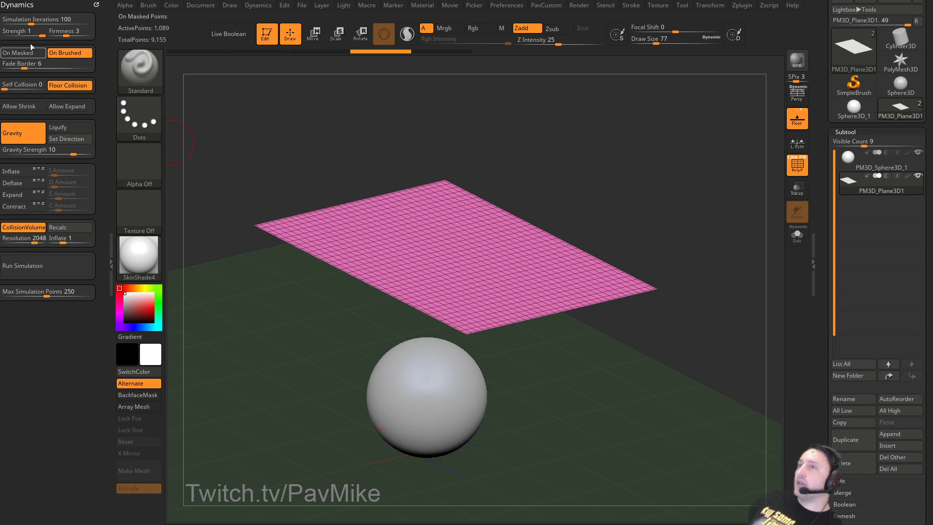
{"action": "left_click_drag", "start_coordinate": [391, 119], "coordinate": [216, 129]}
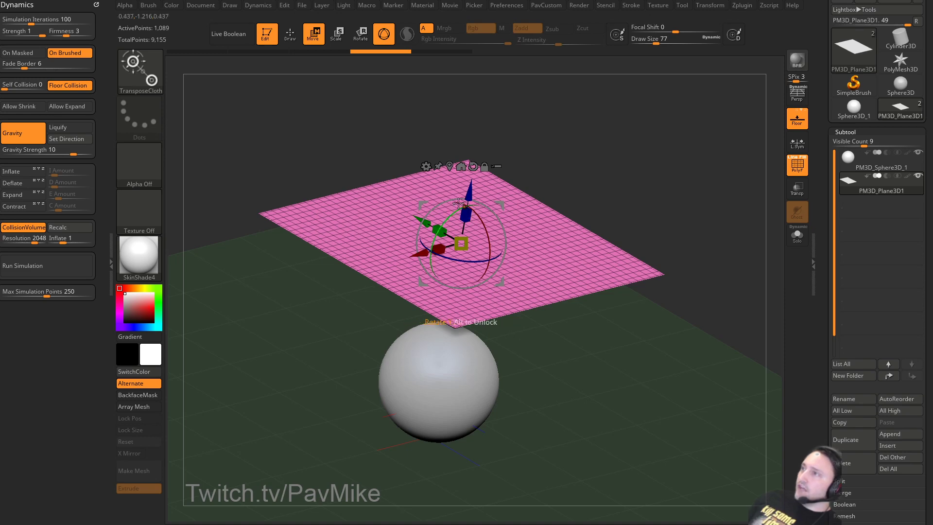
Try lowering the plane along Z over the sphere with TransposeCloth, and undo the move.
{"action": "left_click_drag", "start_coordinate": [471, 189], "coordinate": [436, 403]}
{"action": "left_click_drag", "start_coordinate": [583, 319], "coordinate": [485, 357]}
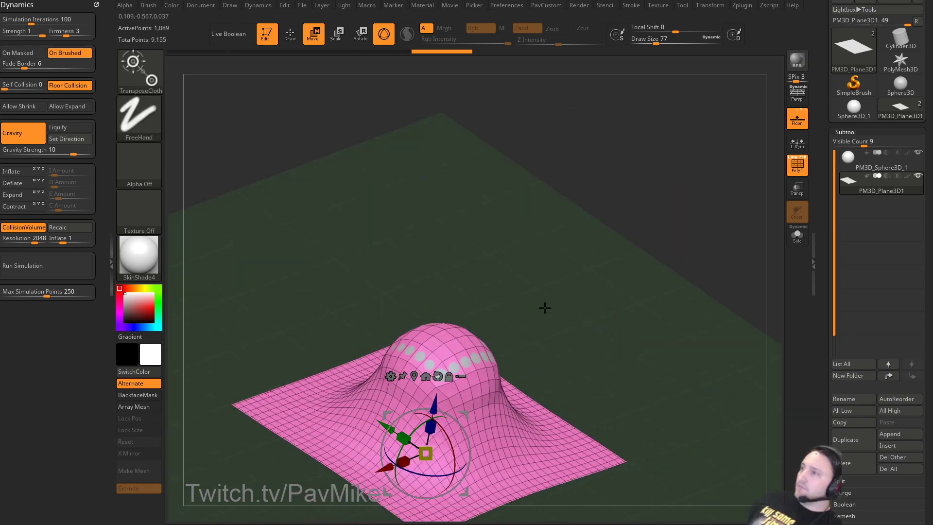
{"action": "key", "text": "ctrl+z"}
Return to Draw mode and select the ClothHook brush.
{"action": "key", "text": "q"}
{"action": "left_click_drag", "start_coordinate": [662, 270], "coordinate": [622, 293], "text": "alt"}
{"action": "mouse_move", "coordinate": [632, 260]}
{"action": "left_mouse_down"}
{"action": "mouse_move", "coordinate": [602, 260]}
{"action": "mouse_move", "coordinate": [625, 260]}
{"action": "mouse_move", "coordinate": [632, 248]}
{"action": "left_mouse_up"}
{"action": "key", "text": "b"}
{"action": "key", "text": "c"}
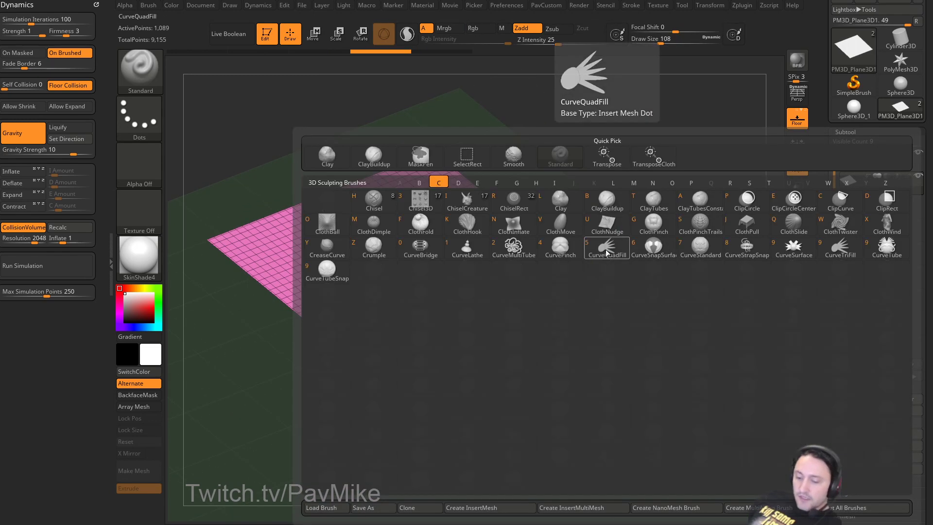
{"action": "key", "text": "h"}
Pull the flat plane into folds with ClothHook strokes, undoing the first stroke.
{"action": "mouse_move", "coordinate": [545, 285]}
{"action": "left_mouse_down"}
{"action": "mouse_move", "coordinate": [535, 297]}
{"action": "mouse_move", "coordinate": [596, 305]}
{"action": "mouse_move", "coordinate": [577, 275]}
{"action": "left_mouse_up"}
{"action": "key", "text": "ctrl+z"}
{"action": "left_click_drag", "start_coordinate": [478, 275], "coordinate": [525, 282]}
{"action": "mouse_move", "coordinate": [437, 263]}
{"action": "left_mouse_down"}
{"action": "mouse_move", "coordinate": [428, 270]}
{"action": "mouse_move", "coordinate": [436, 266]}
{"action": "mouse_move", "coordinate": [413, 257]}
{"action": "left_mouse_up"}
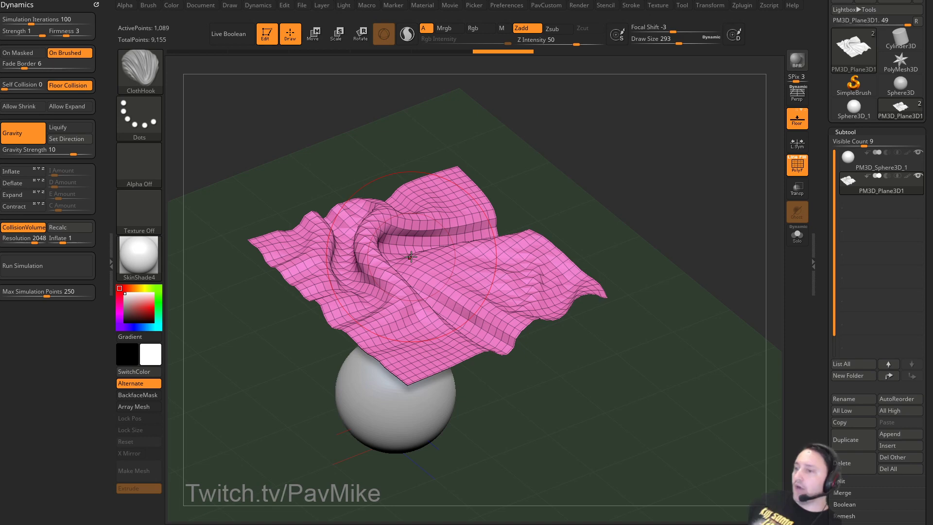
Reduce the ClothHook draw size and try pulling one corner of the folded plane outward, undoing the stroke.
{"action": "key", "text": "s"}
{"action": "left_click_drag", "start_coordinate": [461, 280], "coordinate": [458, 281]}
{"action": "mouse_move", "coordinate": [460, 285]}
{"action": "left_mouse_down"}
{"action": "mouse_move", "coordinate": [448, 287]}
{"action": "mouse_move", "coordinate": [482, 284]}
{"action": "left_mouse_up"}
{"action": "key", "text": "s"}
{"action": "left_click_drag", "start_coordinate": [590, 296], "coordinate": [584, 296]}
{"action": "mouse_move", "coordinate": [620, 267]}
{"action": "left_mouse_down", "text": "alt"}
{"action": "mouse_move", "coordinate": [537, 298]}
{"action": "mouse_move", "coordinate": [715, 224]}
{"action": "left_mouse_up", "text": "alt"}
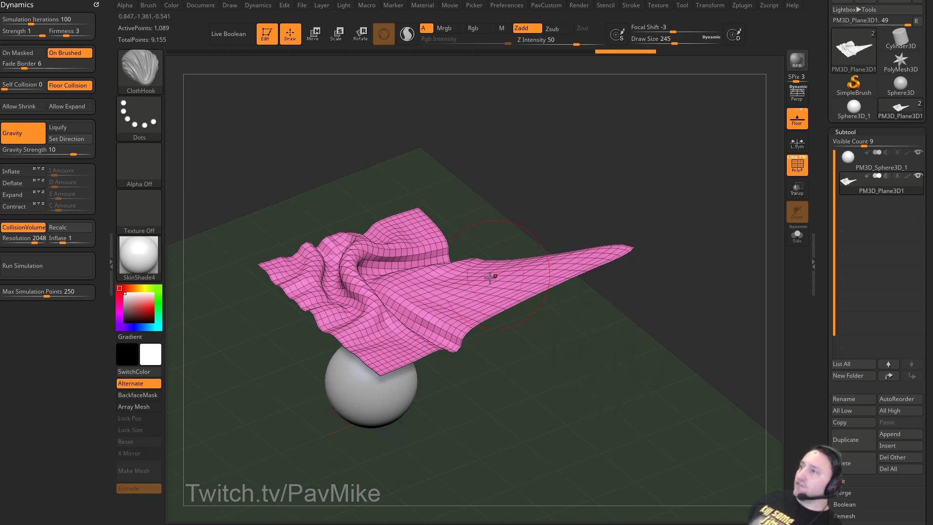
{"action": "left_click_drag", "start_coordinate": [608, 327], "coordinate": [525, 350], "text": "alt"}
{"action": "key", "text": "ctrl+z"}
Set the ClothHook draw size to 305 and try stretching the plane's corner far away from the sphere.
{"action": "key", "text": "s"}
{"action": "left_click_drag", "start_coordinate": [525, 349], "coordinate": [521, 349]}
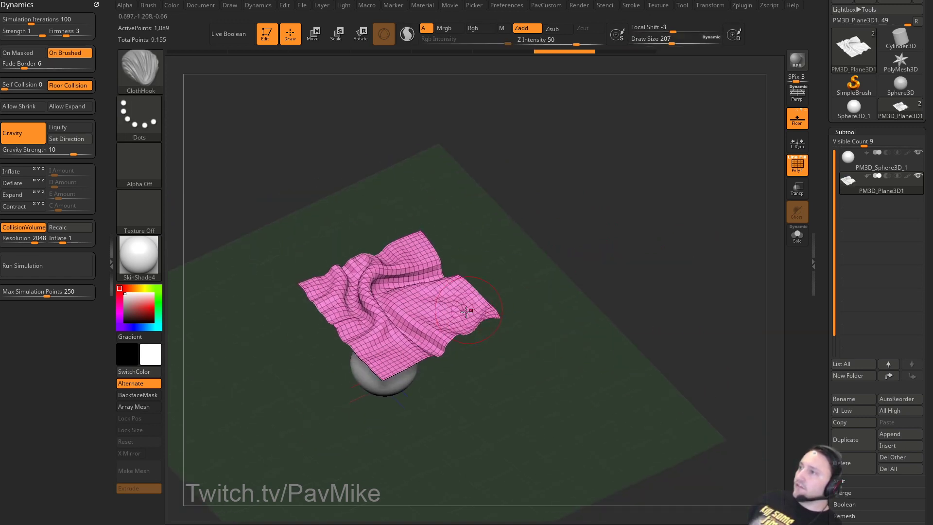
{"action": "left_click_drag", "start_coordinate": [472, 312], "coordinate": [766, 208]}
{"action": "key", "text": "ctrl+z"}
{"action": "mouse_move", "coordinate": [482, 314]}
{"action": "left_mouse_down"}
{"action": "mouse_move", "coordinate": [529, 270]}
{"action": "mouse_move", "coordinate": [778, 135]}
{"action": "left_mouse_up"}
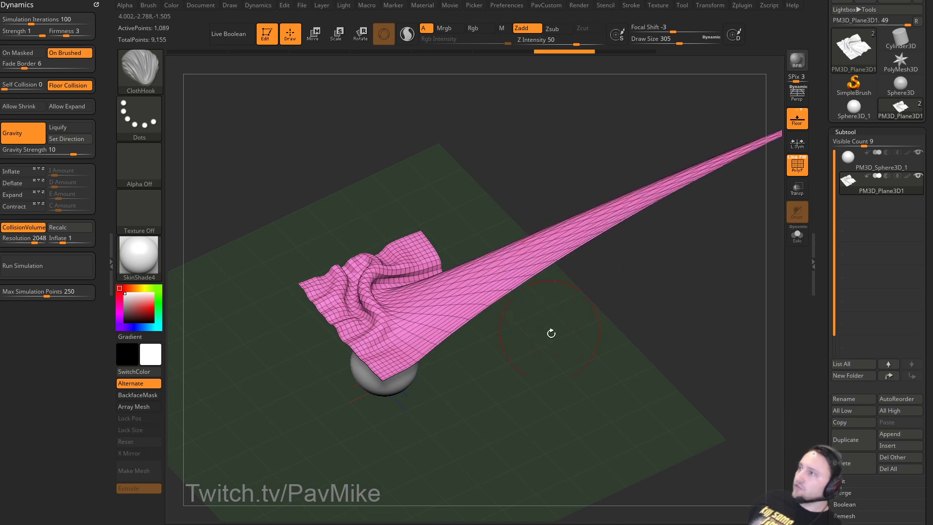
{"action": "left_click_drag", "start_coordinate": [570, 345], "coordinate": [589, 330]}
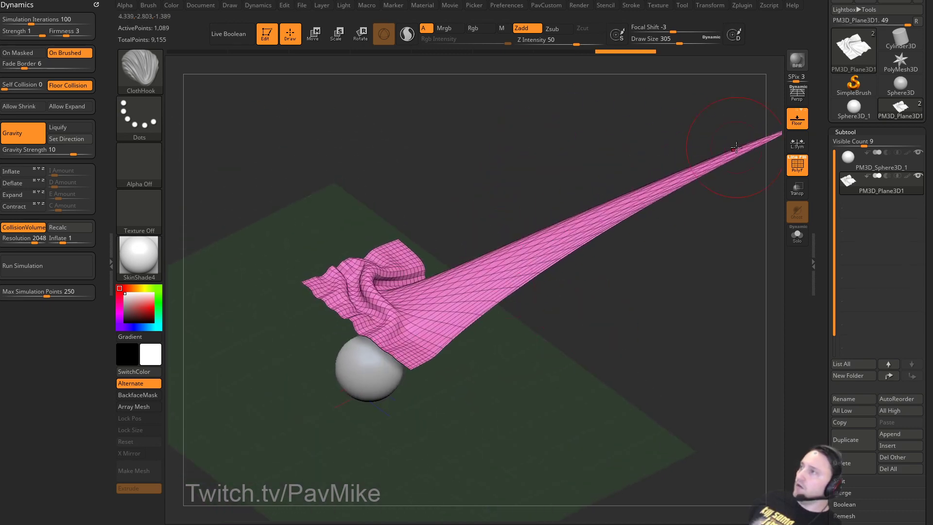
{"action": "left_click_drag", "start_coordinate": [668, 289], "coordinate": [626, 324]}
Undo the corner stretch and the earlier ClothHook folds on the plane.
{"action": "key", "text": "ctrl+z"}
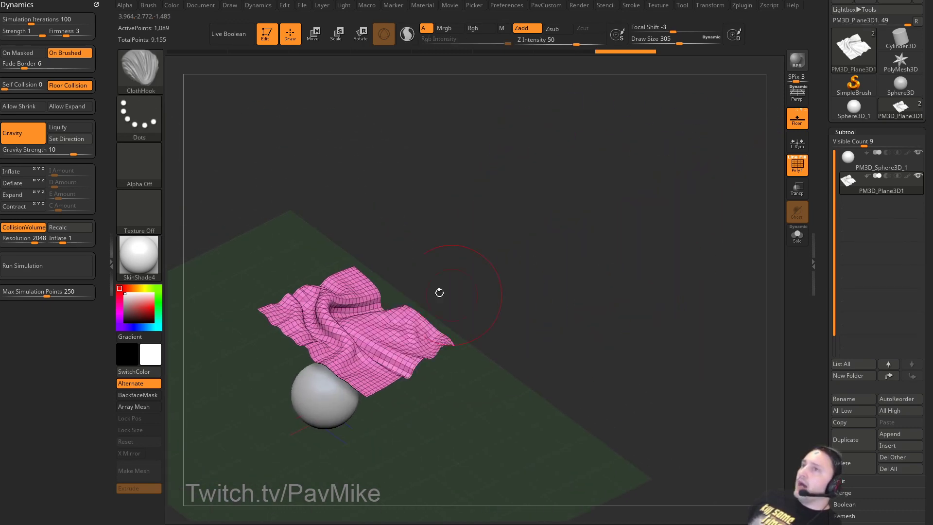
{"action": "mouse_move", "coordinate": [510, 263]}
{"action": "left_mouse_down", "text": "alt"}
{"action": "mouse_move", "coordinate": [589, 259]}
{"action": "mouse_move", "coordinate": [585, 233]}
{"action": "mouse_move", "coordinate": [637, 218]}
{"action": "left_mouse_up", "text": "alt"}
{"action": "key", "text": "ctrl+z"}
{"action": "key", "text": "ctrl+z"}
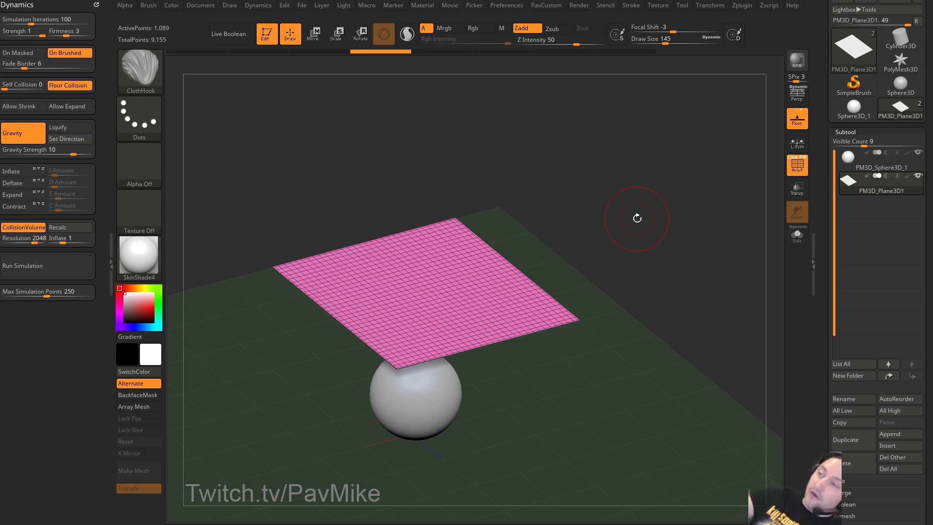
Run the cloth simulation at Gravity Strength 10 to drape the plane over the sphere, and undo it.
{"action": "left_click_drag", "start_coordinate": [605, 220], "coordinate": [634, 211], "text": "alt"}
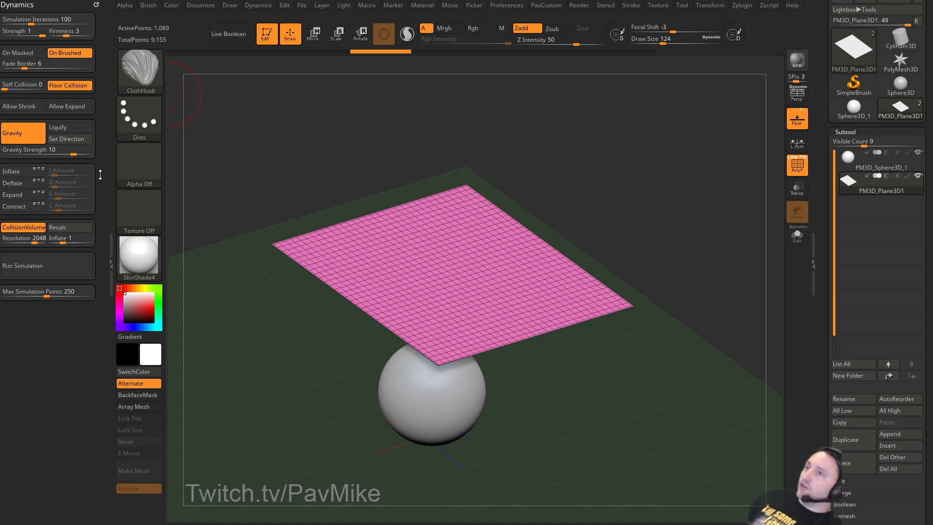
{"action": "left_click", "coordinate": [73, 266]}
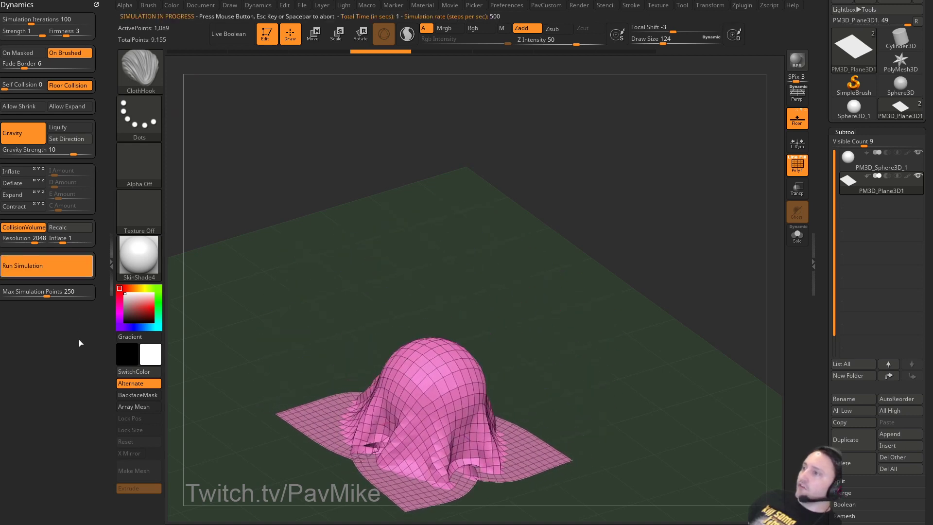
{"action": "left_click_drag", "start_coordinate": [502, 256], "coordinate": [657, 204]}
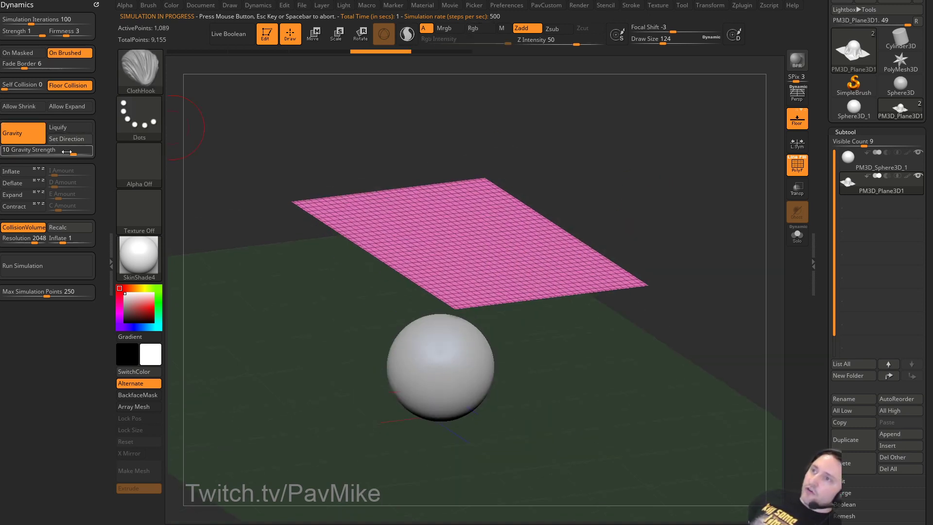
Set the Gravity Strength to 0.13385, run the simulation briefly, and undo it.
{"action": "left_click_drag", "start_coordinate": [71, 153], "coordinate": [56, 154]}
{"action": "left_click", "coordinate": [27, 267]}
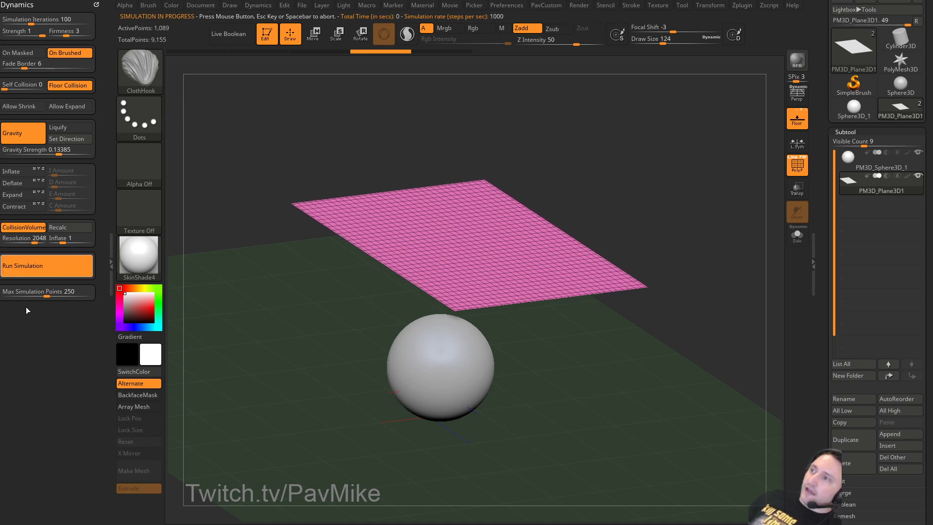
{"action": "left_click", "coordinate": [248, 190]}
{"action": "key", "text": "ctrl+z"}
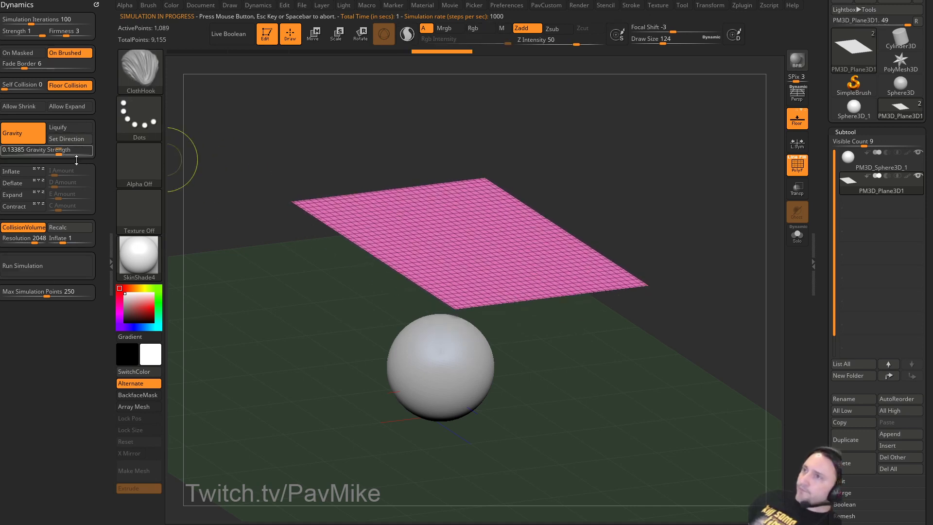
Set the Gravity Strength to 1.50376, run the simulation over the sphere, inspect the drape and undo it.
{"action": "left_click_drag", "start_coordinate": [59, 153], "coordinate": [66, 155]}
{"action": "left_click", "coordinate": [80, 266]}
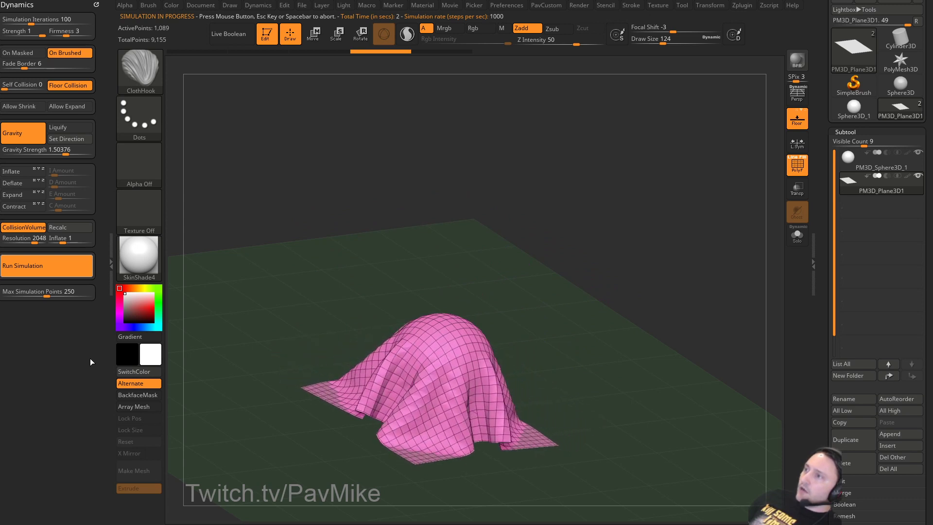
{"action": "left_click_drag", "start_coordinate": [524, 298], "coordinate": [210, 188]}
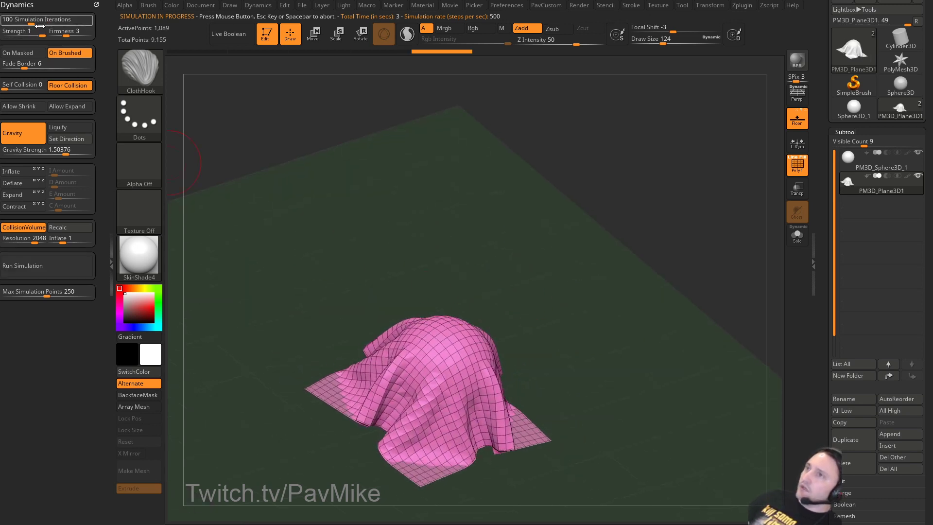
{"action": "left_click_drag", "start_coordinate": [447, 222], "coordinate": [183, 159]}
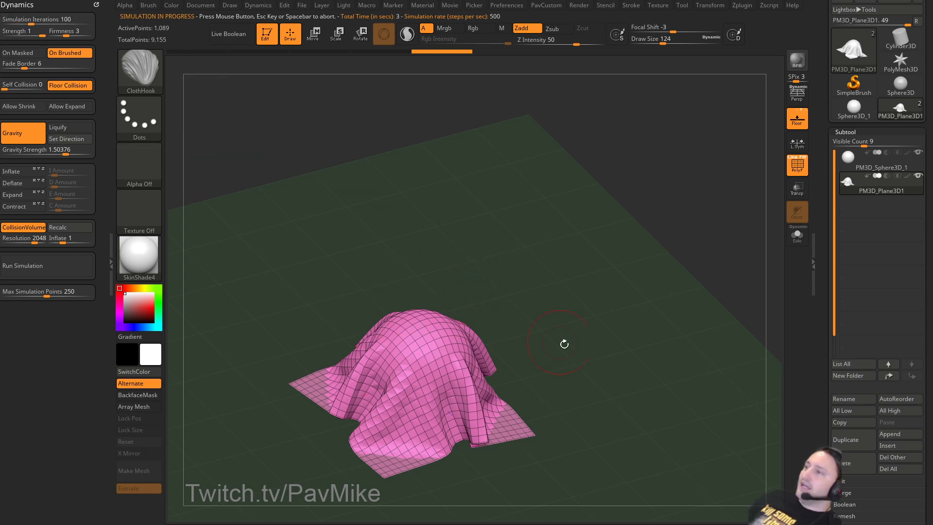
{"action": "key", "text": "ctrl+z"}
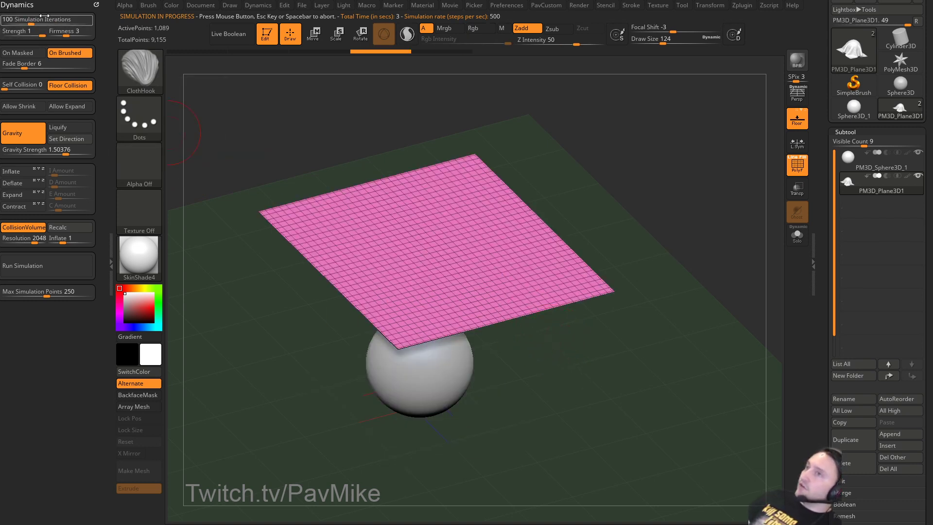
Set the Simulation Iterations to 1000, run the simulation on the plane and undo the result.
{"action": "left_click_drag", "start_coordinate": [39, 21], "coordinate": [97, 20]}
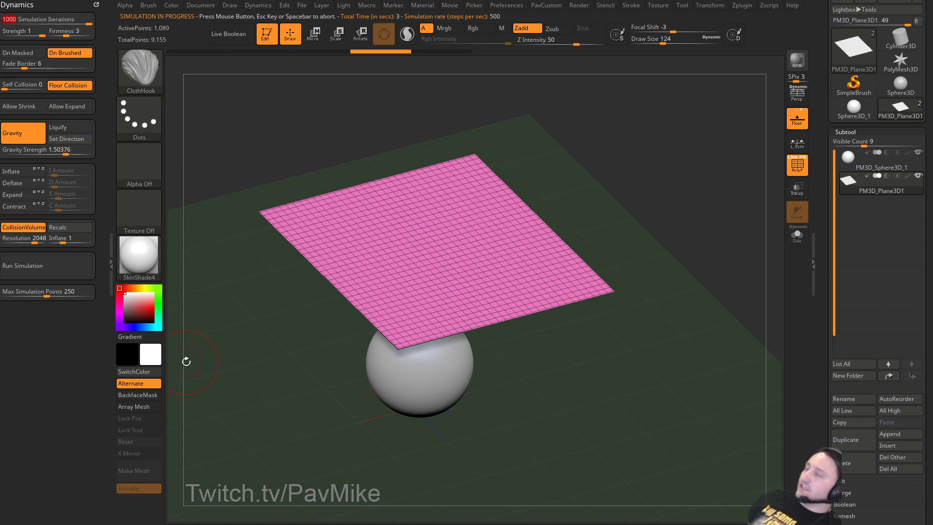
{"action": "left_click", "coordinate": [56, 266]}
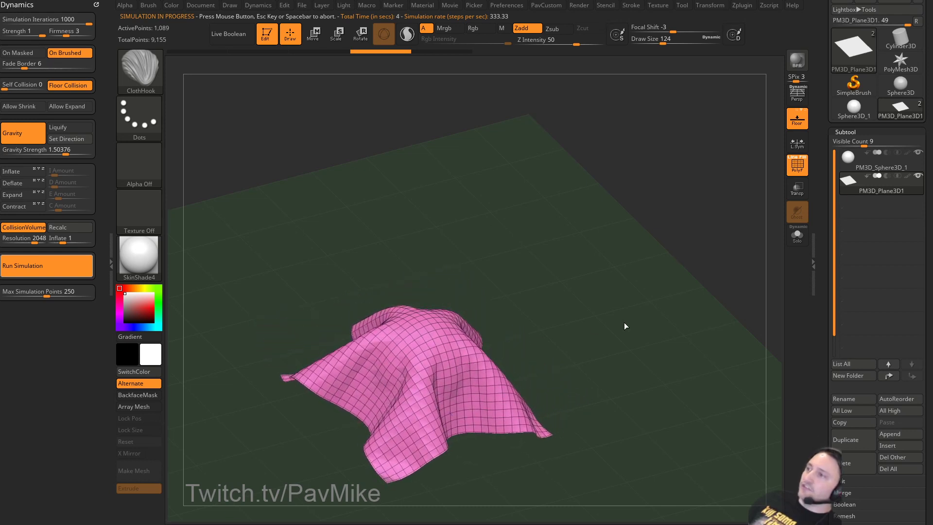
{"action": "key", "text": "ctrl+z"}
Set the Gravity Strength back to 10, run the simulation on the plane and undo the drape.
{"action": "left_click_drag", "start_coordinate": [65, 151], "coordinate": [77, 150]}
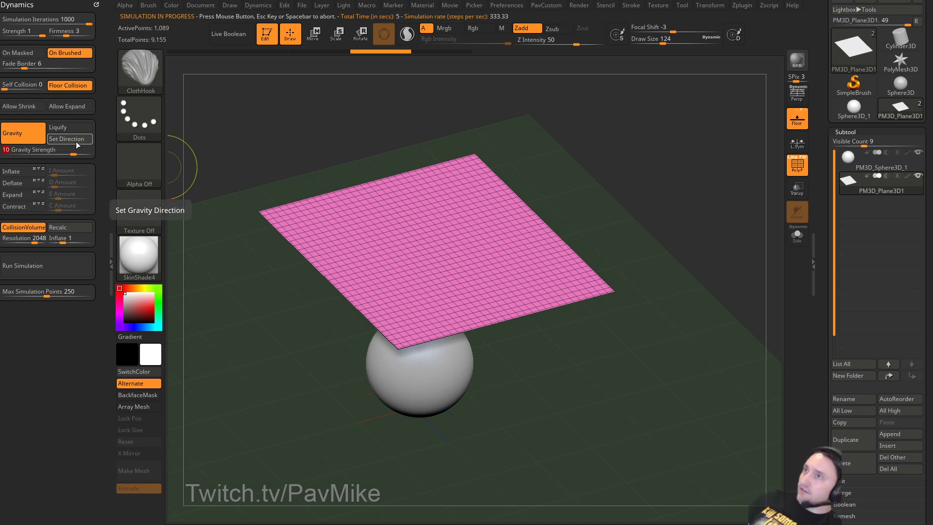
{"action": "left_click", "coordinate": [40, 264]}
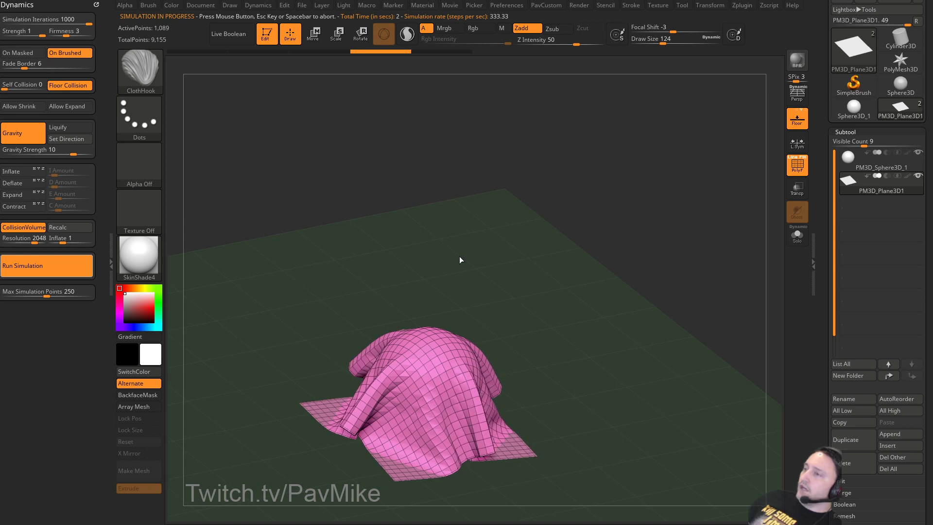
{"action": "key", "text": "ctrl+z"}
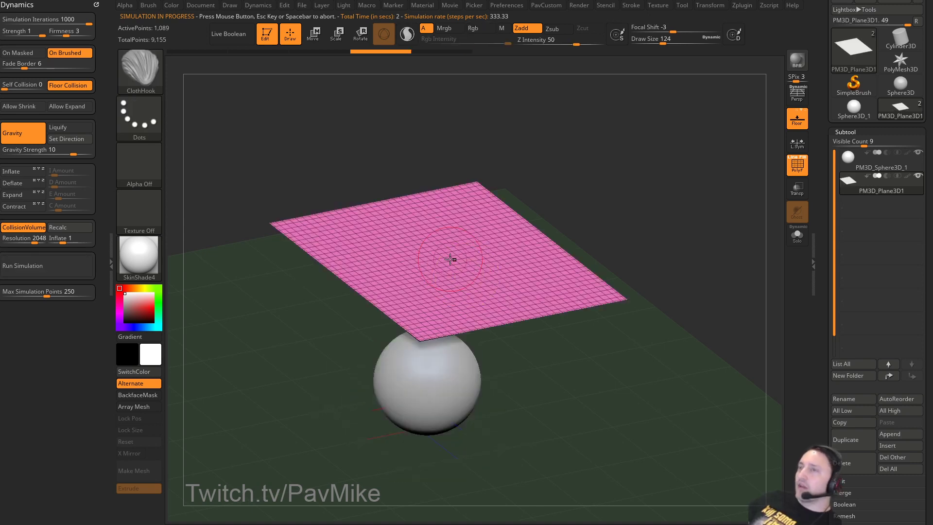
{"action": "left_click_drag", "start_coordinate": [584, 170], "coordinate": [336, 171]}
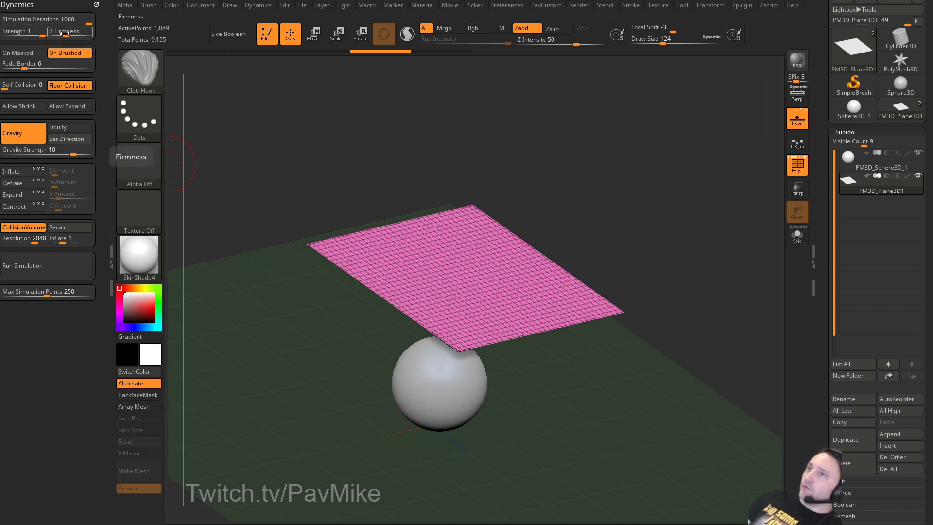
Set the Firmness to 1, run the simulation, examine the cloth folds around the sphere and undo the drape.
{"action": "left_click_drag", "start_coordinate": [67, 32], "coordinate": [46, 39]}
{"action": "left_click", "coordinate": [54, 263]}
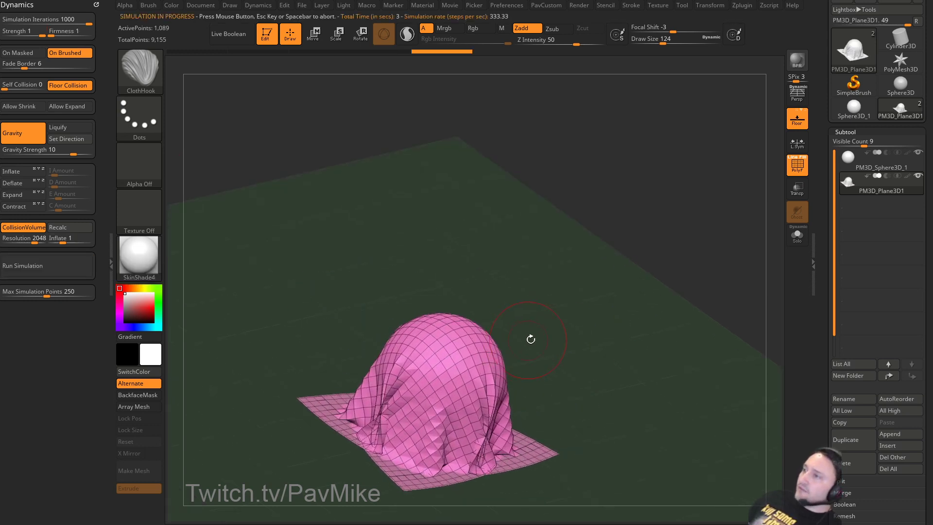
{"action": "left_click_drag", "start_coordinate": [528, 335], "coordinate": [505, 308]}
{"action": "left_click_drag", "start_coordinate": [510, 355], "coordinate": [426, 382]}
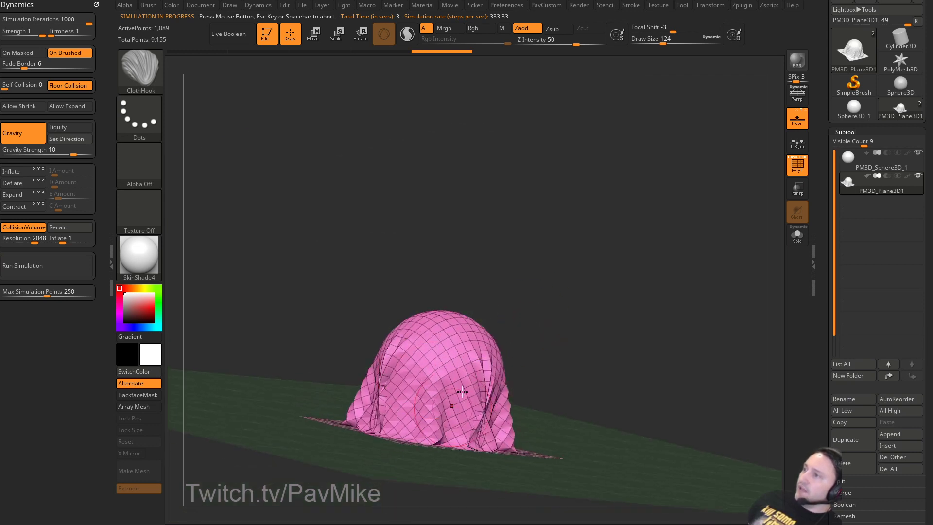
{"action": "mouse_move", "coordinate": [544, 330]}
{"action": "left_mouse_down"}
{"action": "mouse_move", "coordinate": [564, 381]}
{"action": "mouse_move", "coordinate": [565, 346]}
{"action": "left_mouse_up"}
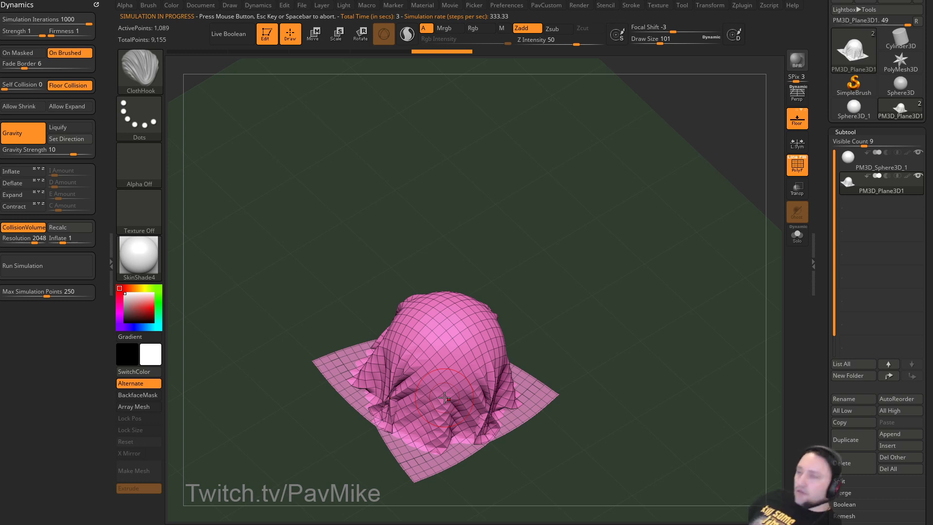
{"action": "key", "text": "ctrl+z"}
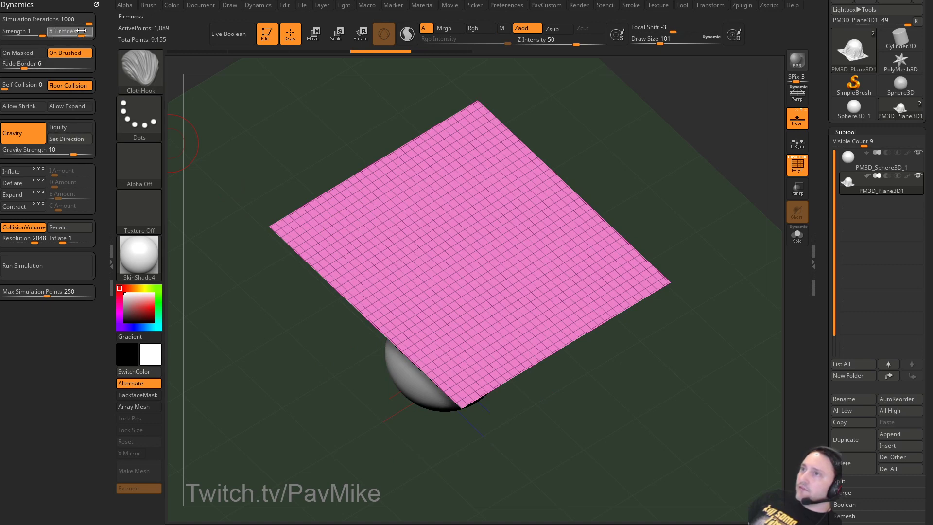
Run the simulation with the Firmness set to 5, and undo the drape.
{"action": "left_click", "coordinate": [52, 263]}
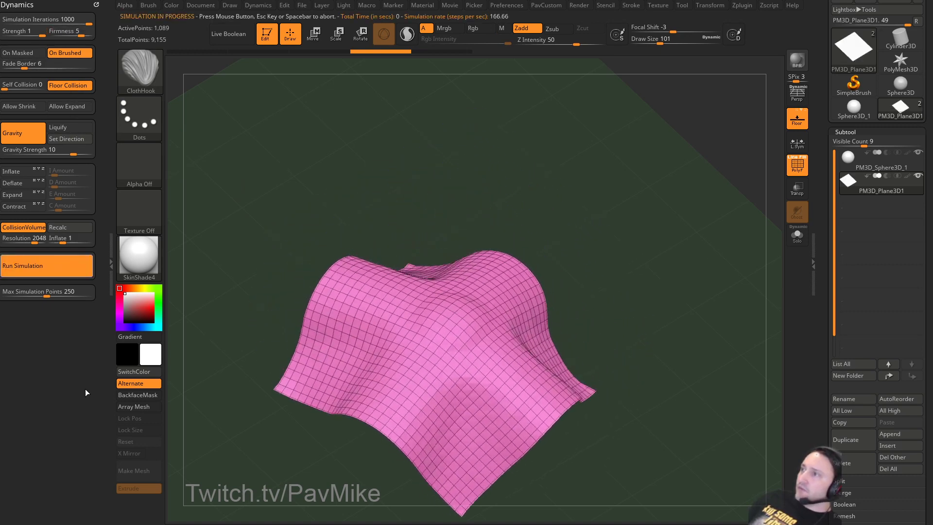
{"action": "left_click_drag", "start_coordinate": [612, 245], "coordinate": [655, 254]}
{"action": "key", "text": "ctrl+z"}
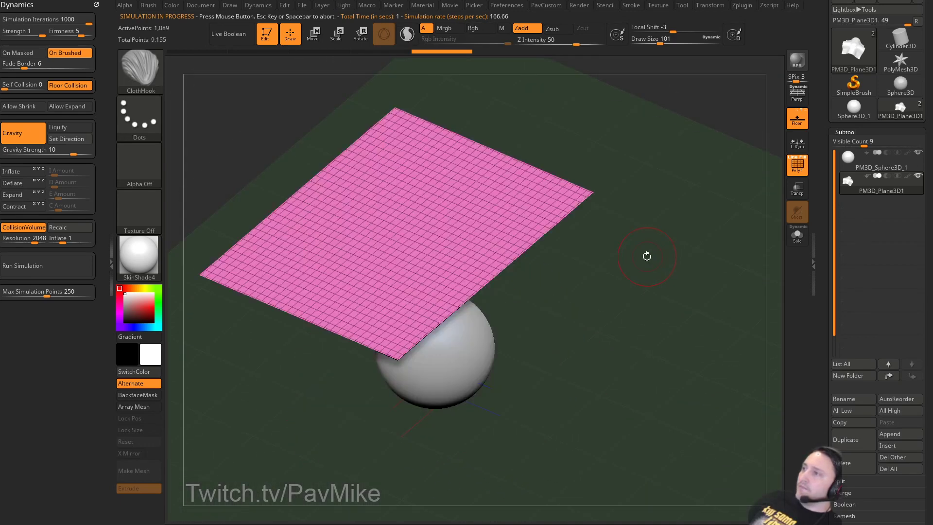
Set the Firmness back to 3, run the simulation on the plane and undo the drape.
{"action": "left_click_drag", "start_coordinate": [77, 33], "coordinate": [75, 31]}
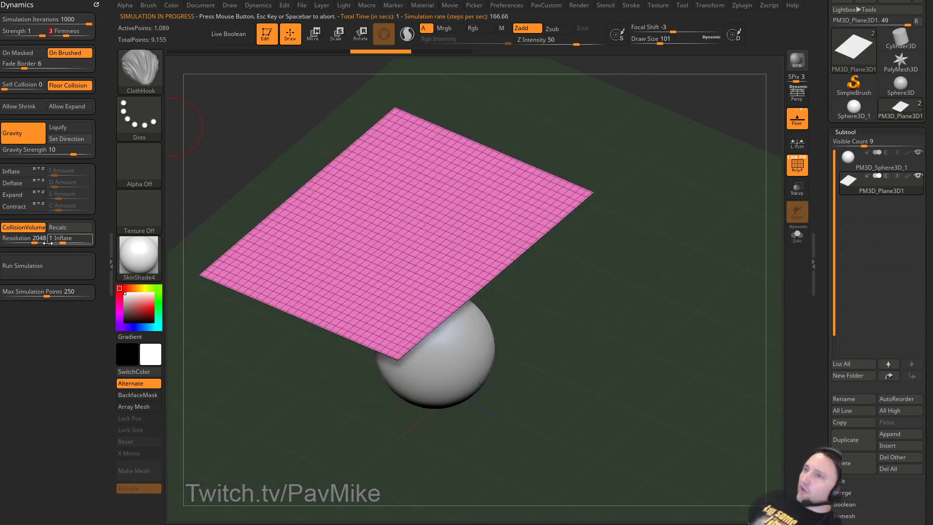
{"action": "left_click", "coordinate": [44, 258]}
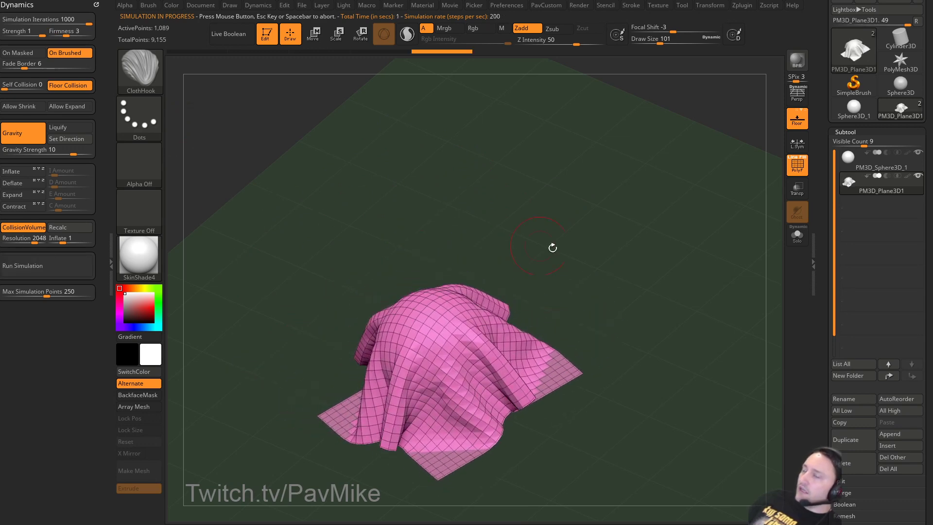
{"action": "key", "text": "ctrl+z"}
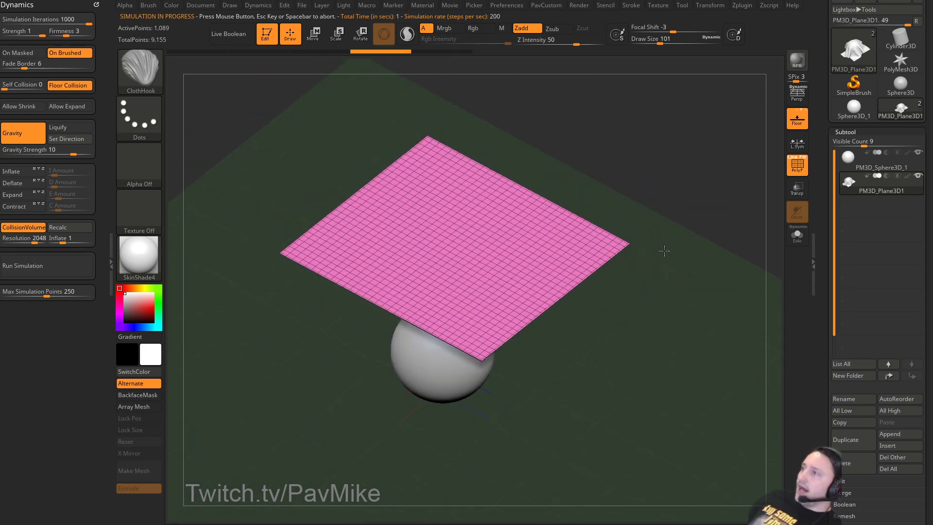
Set the Simulation Iterations to 100 and lower the plane along Z over the sphere with TransposeCloth in Move mode.
{"action": "left_click_drag", "start_coordinate": [664, 251], "coordinate": [639, 258]}
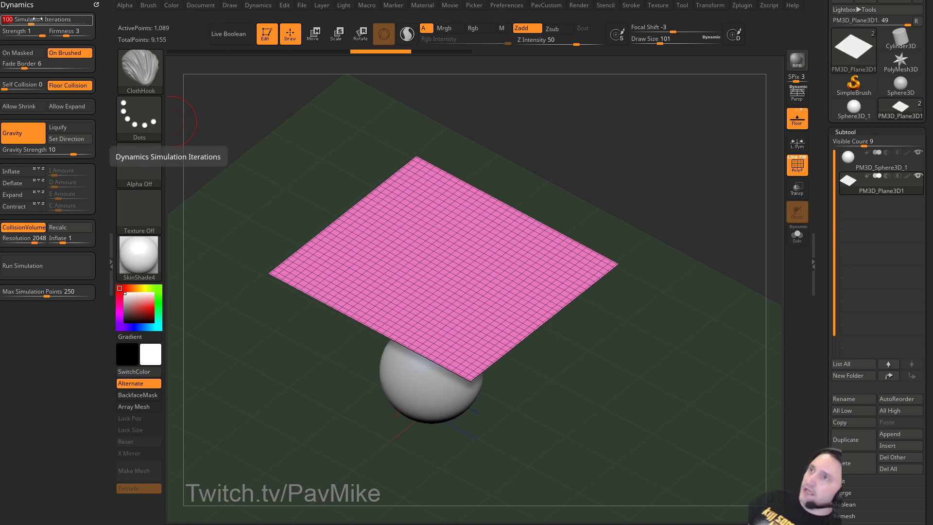
{"action": "key", "text": "w"}
{"action": "mouse_move", "coordinate": [589, 208]}
{"action": "left_mouse_down"}
{"action": "mouse_move", "coordinate": [419, 225]}
{"action": "mouse_move", "coordinate": [437, 240]}
{"action": "mouse_move", "coordinate": [435, 421]}
{"action": "left_mouse_up"}
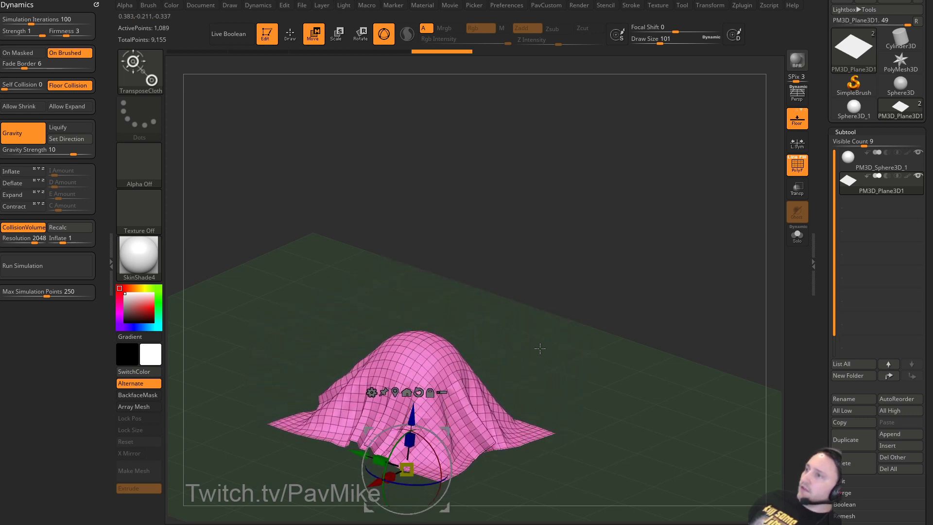
Undo the TransposeCloth drape and switch to the ClothHook brush.
{"action": "key", "text": "ctrl+z"}
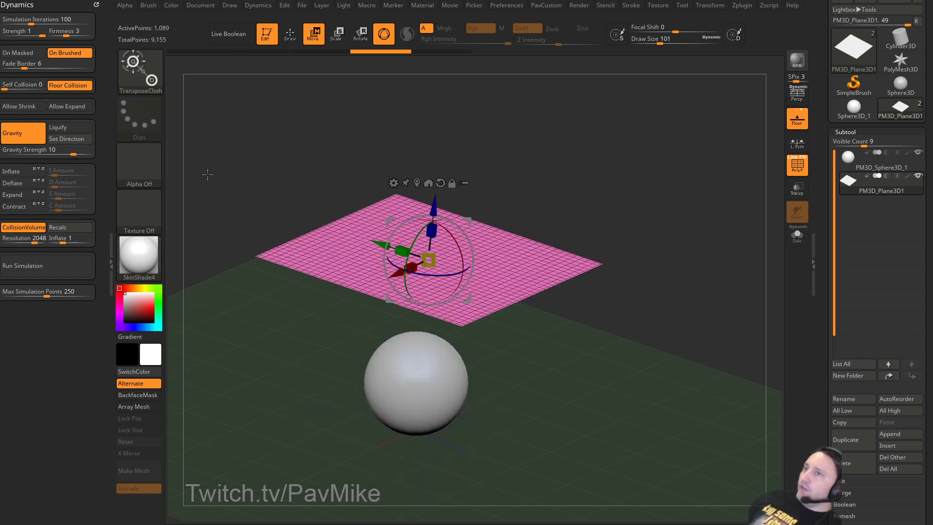
{"action": "key", "text": "b"}
{"action": "key", "text": "c"}
{"action": "key", "text": "h"}
Set the Firmness to 1, run the simulation on the plane and undo the drape.
{"action": "left_click", "coordinate": [62, 31]}
{"action": "type", "text": "1"}
{"action": "key", "text": "Return"}
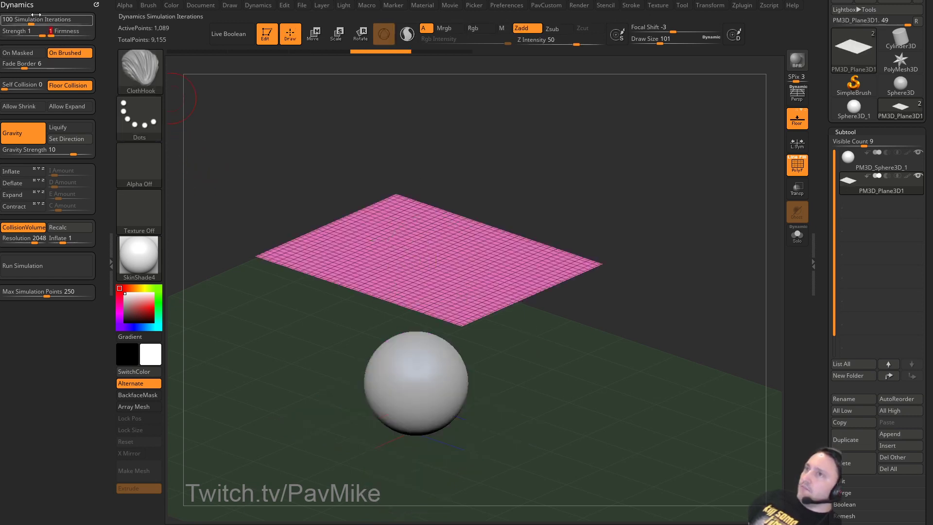
{"action": "left_click", "coordinate": [39, 265]}
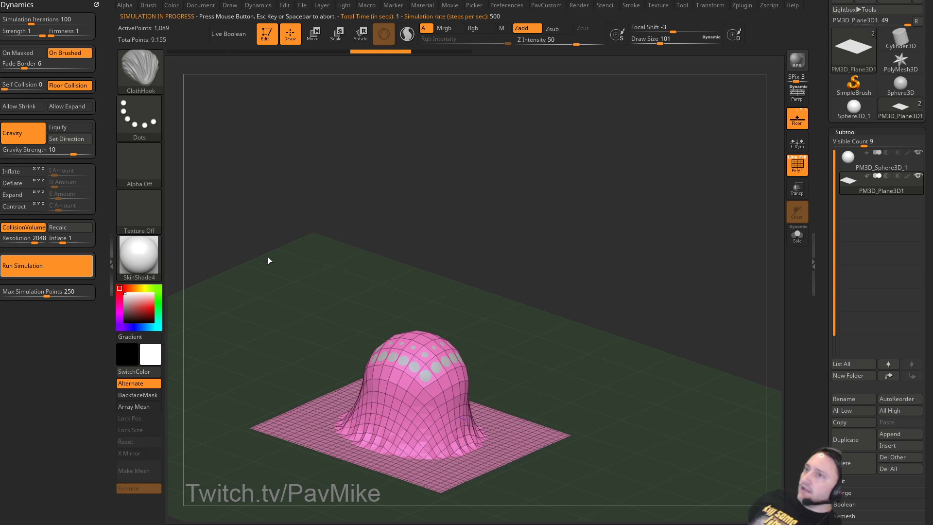
{"action": "left_click", "coordinate": [206, 145]}
{"action": "key", "text": "ctrl+z"}
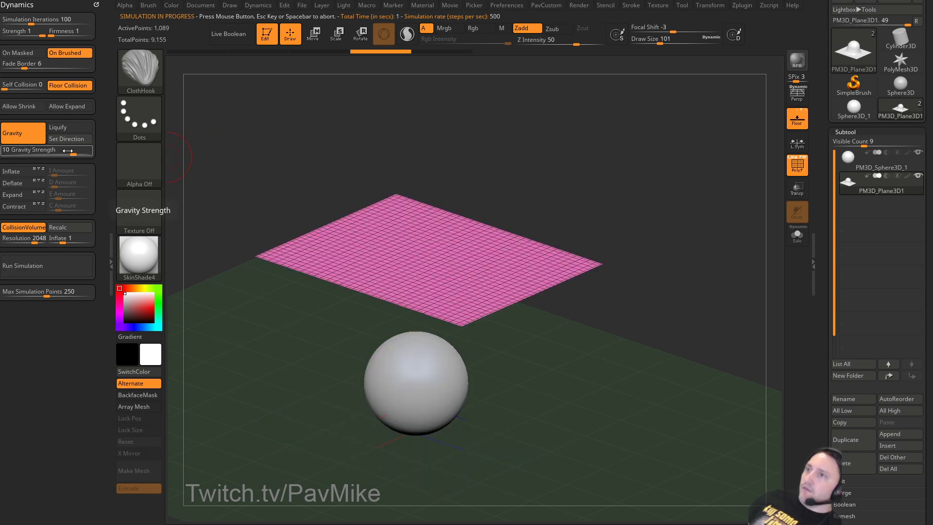
Lower the Gravity Strength to about 5, run the simulation and undo the drape.
{"action": "mouse_move", "coordinate": [89, 156]}
{"action": "left_mouse_down"}
{"action": "mouse_move", "coordinate": [78, 158]}
{"action": "mouse_move", "coordinate": [86, 157]}
{"action": "left_mouse_up"}
{"action": "left_click", "coordinate": [60, 265]}
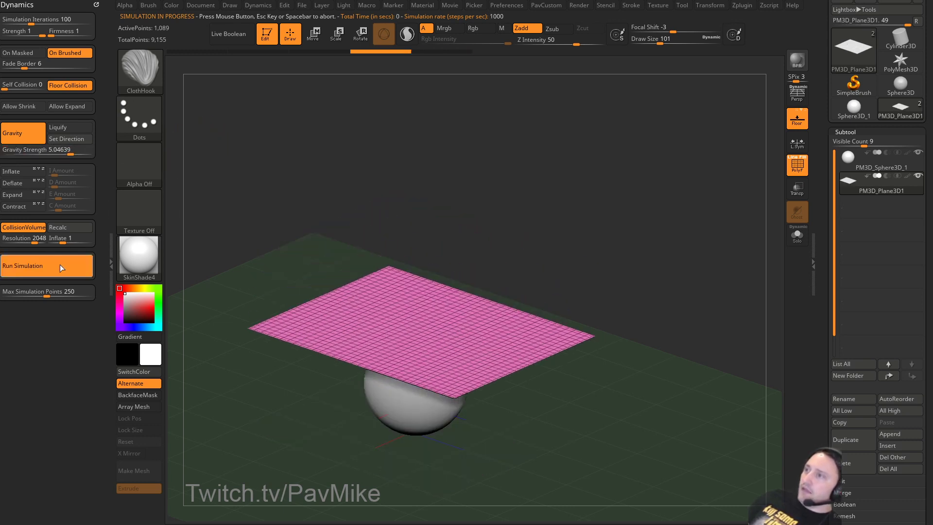
{"action": "left_click", "coordinate": [296, 209]}
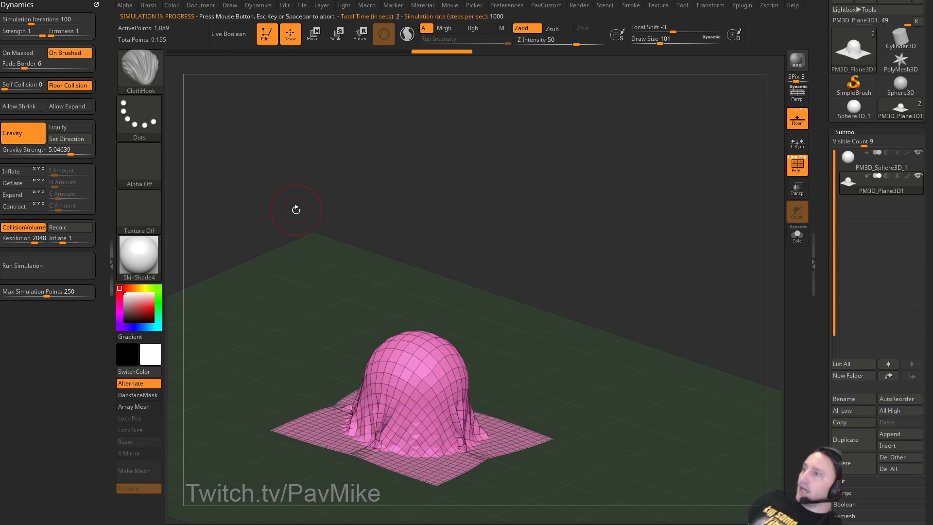
{"action": "key", "text": "ctrl+z"}
Set the Simulation Iterations to 292, run the simulation, examine the folds from above and undo the drape.
{"action": "left_click", "coordinate": [57, 20]}
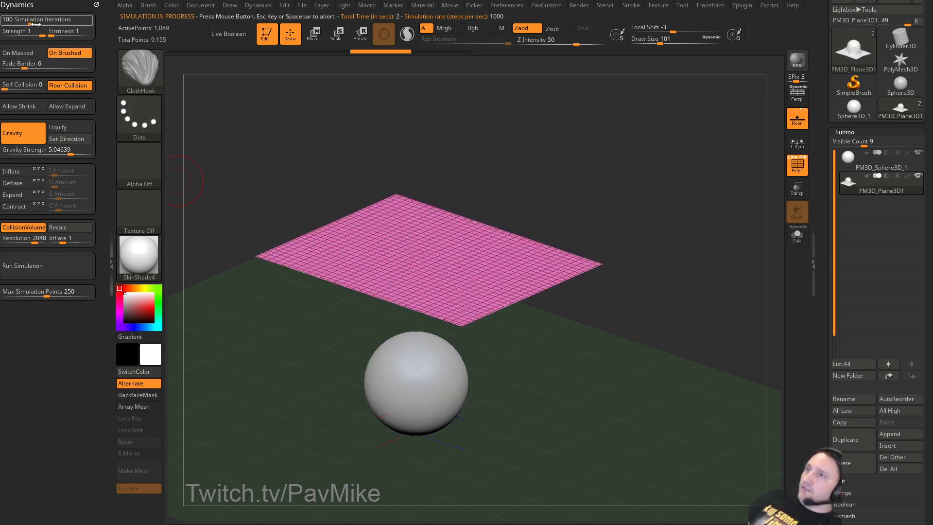
{"action": "type", "text": "292"}
{"action": "left_click", "coordinate": [49, 259]}
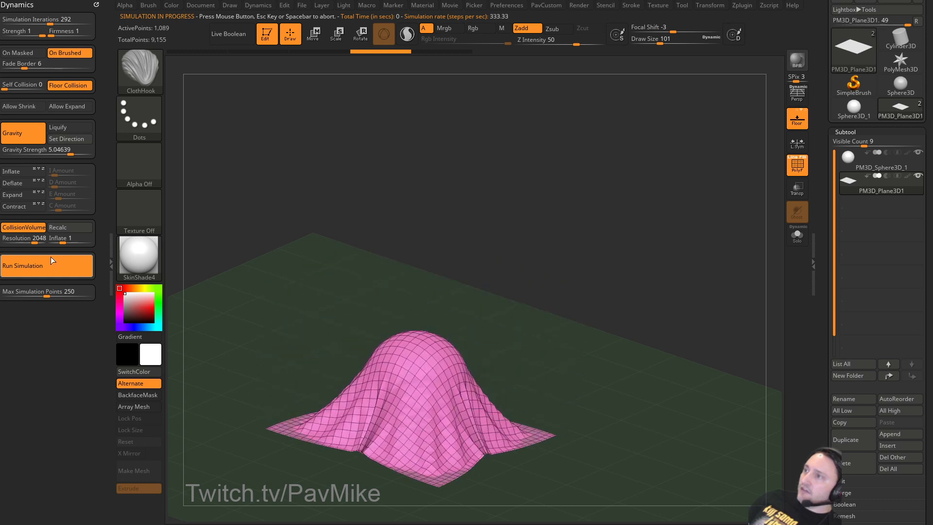
{"action": "left_click_drag", "start_coordinate": [269, 230], "coordinate": [627, 358]}
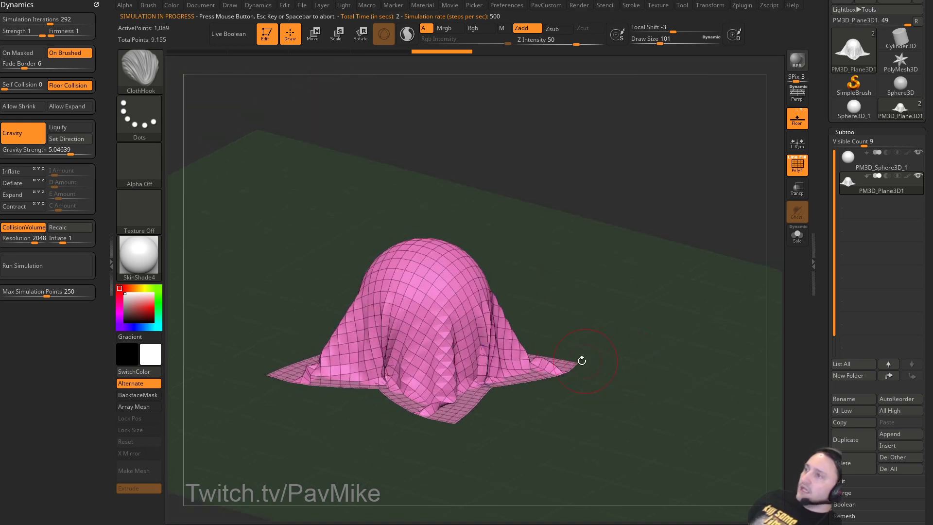
{"action": "left_click_drag", "start_coordinate": [525, 413], "coordinate": [553, 443]}
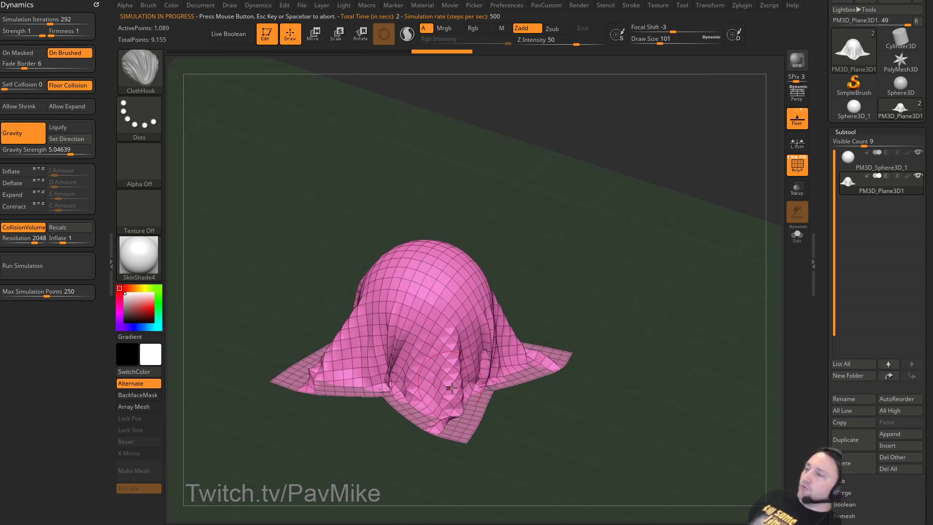
{"action": "left_click_drag", "start_coordinate": [584, 371], "coordinate": [401, 405]}
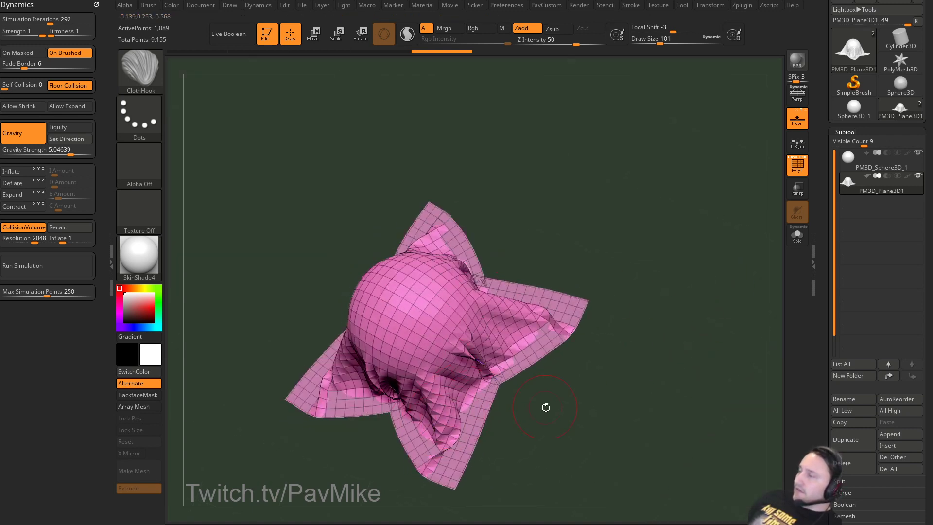
{"action": "key", "text": "ctrl+z"}
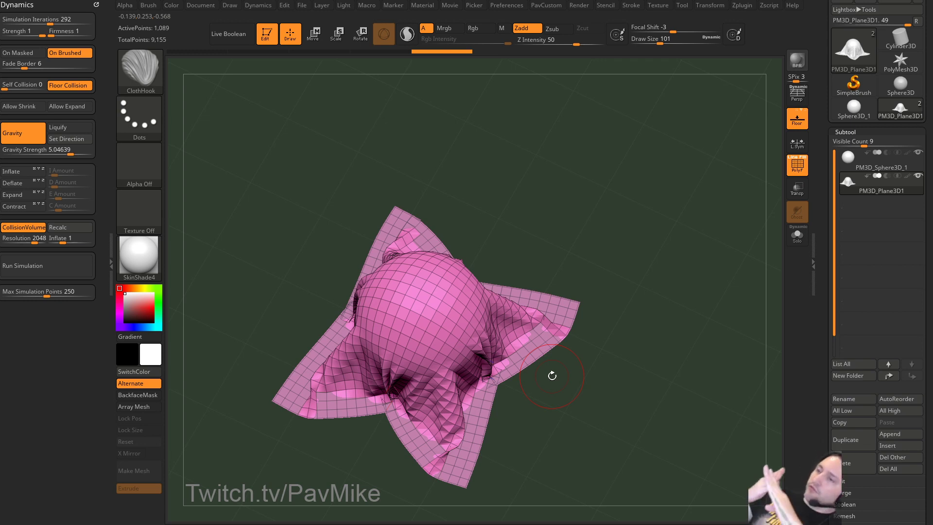
{"action": "key", "text": "ctrl+z"}
{"action": "key", "text": "ctrl+z"}
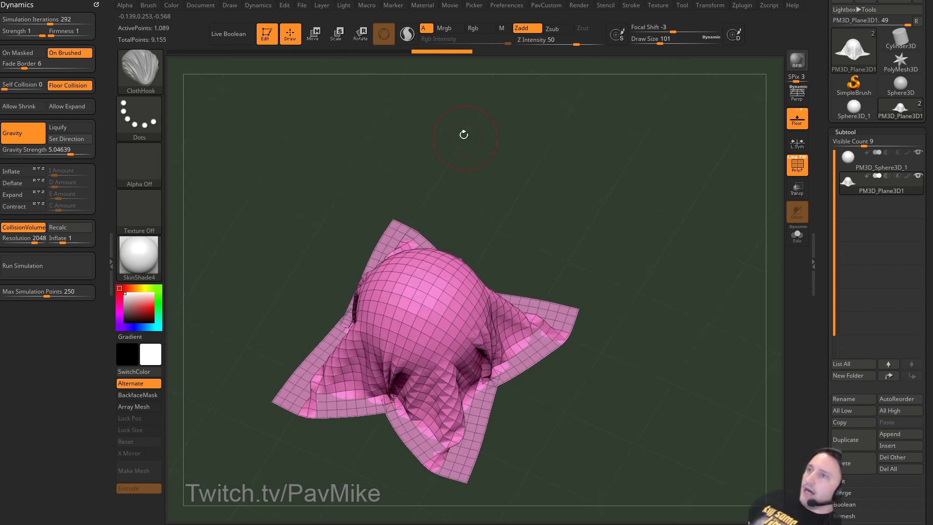
Set Self Collision to 2 and run the simulation to drape the plane over the sphere.
{"action": "left_click_drag", "start_coordinate": [10, 88], "coordinate": [20, 89]}
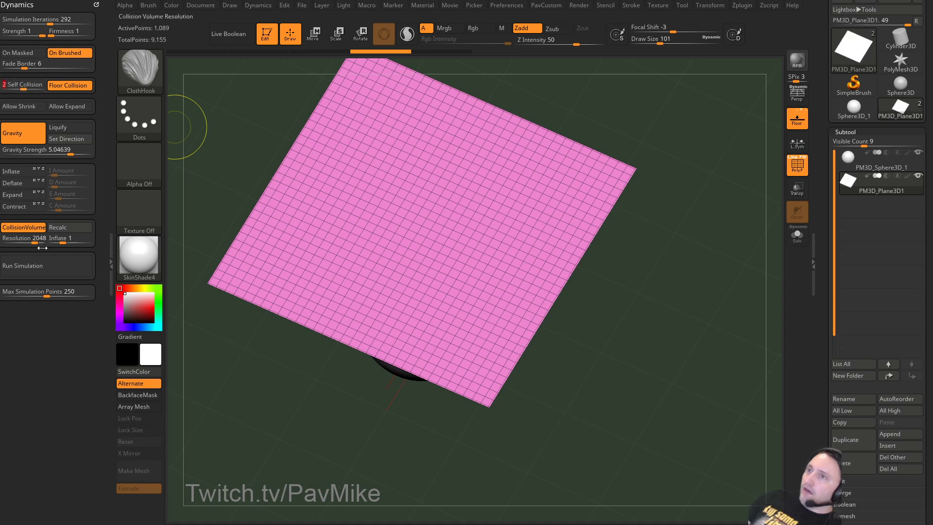
{"action": "left_click", "coordinate": [41, 267]}
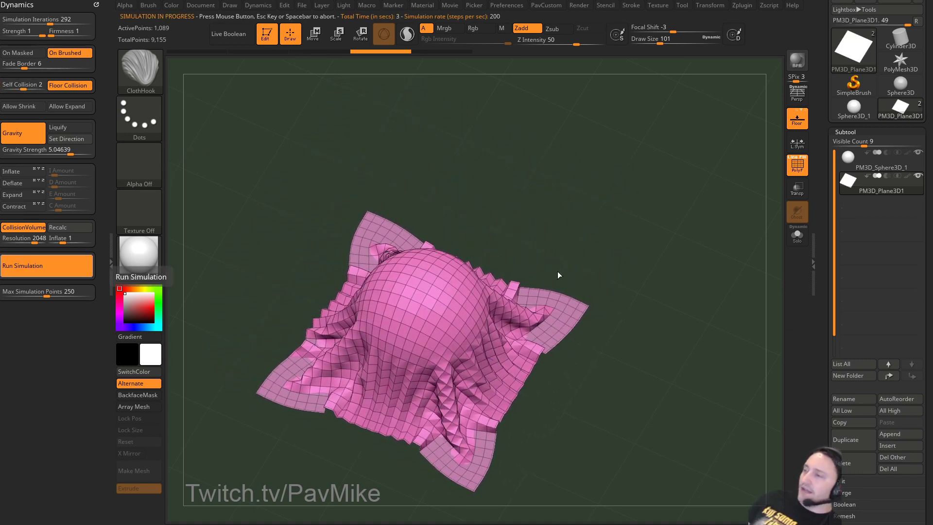
{"action": "left_click_drag", "start_coordinate": [643, 264], "coordinate": [583, 268]}
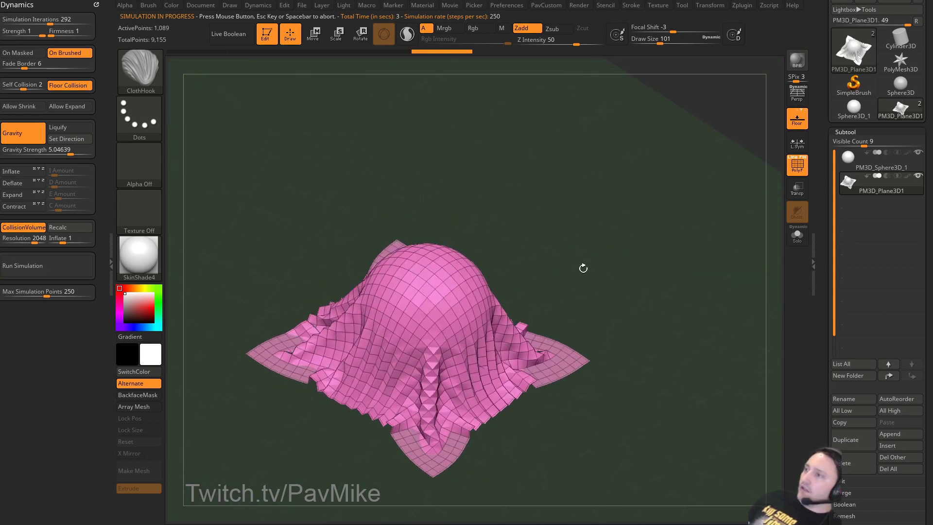
Turn on Dynamic Subdiv for the draped plane and hide the polyframe.
{"action": "left_click_drag", "start_coordinate": [821, 321], "coordinate": [830, 180]}
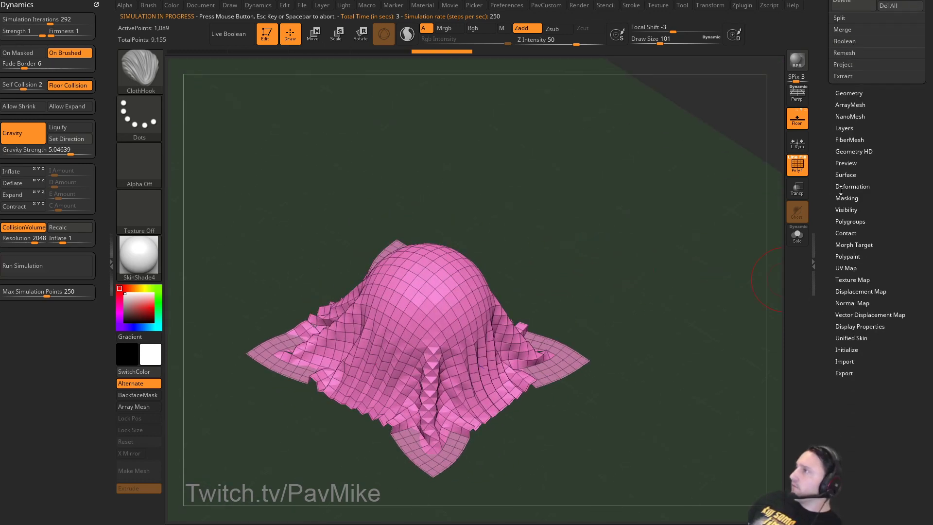
{"action": "left_click", "coordinate": [846, 95]}
{"action": "left_click_drag", "start_coordinate": [822, 118], "coordinate": [823, 96]}
{"action": "key", "text": "shift"}
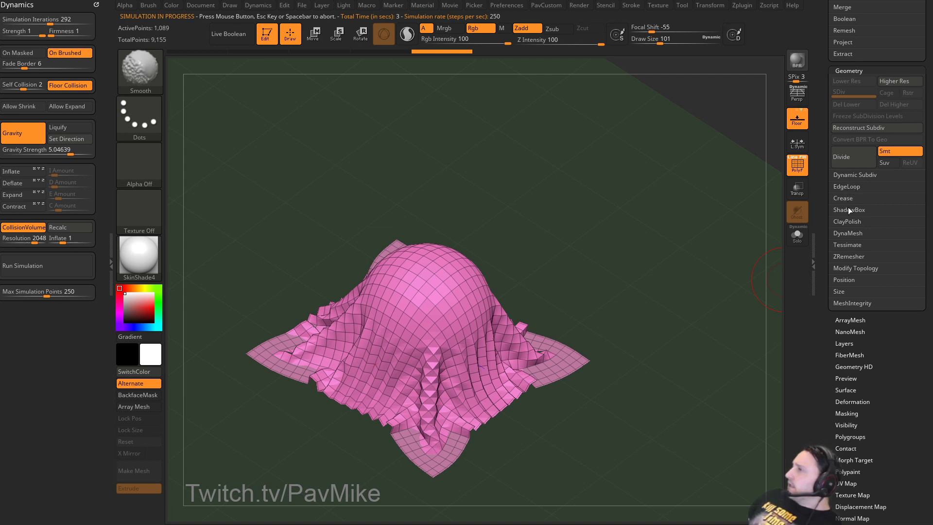
{"action": "left_click", "coordinate": [847, 175]}
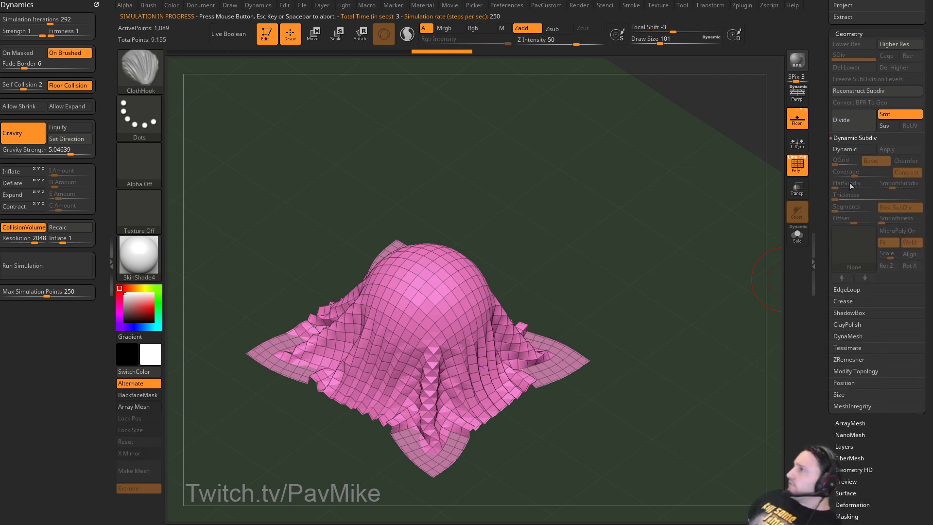
{"action": "left_click", "coordinate": [847, 149]}
{"action": "left_click", "coordinate": [798, 165]}
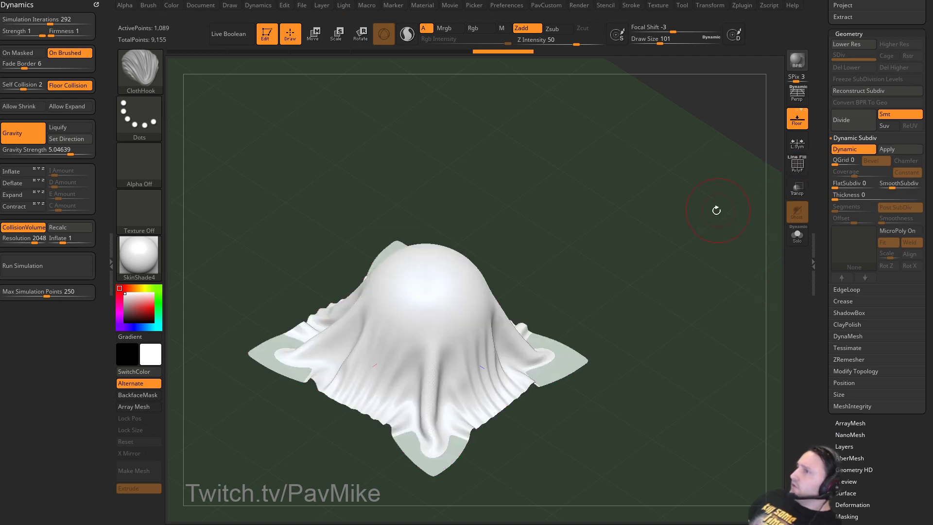
Give the draped cloth a dynamic Thickness of about 0.007.
{"action": "left_click_drag", "start_coordinate": [707, 232], "coordinate": [729, 228], "text": "alt"}
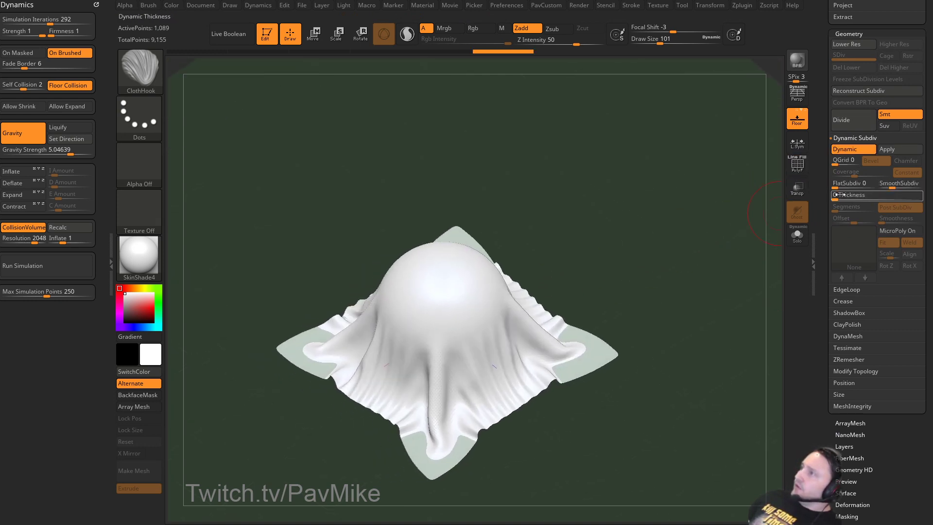
{"action": "left_click_drag", "start_coordinate": [837, 195], "coordinate": [861, 194]}
{"action": "left_click_drag", "start_coordinate": [713, 235], "coordinate": [677, 257]}
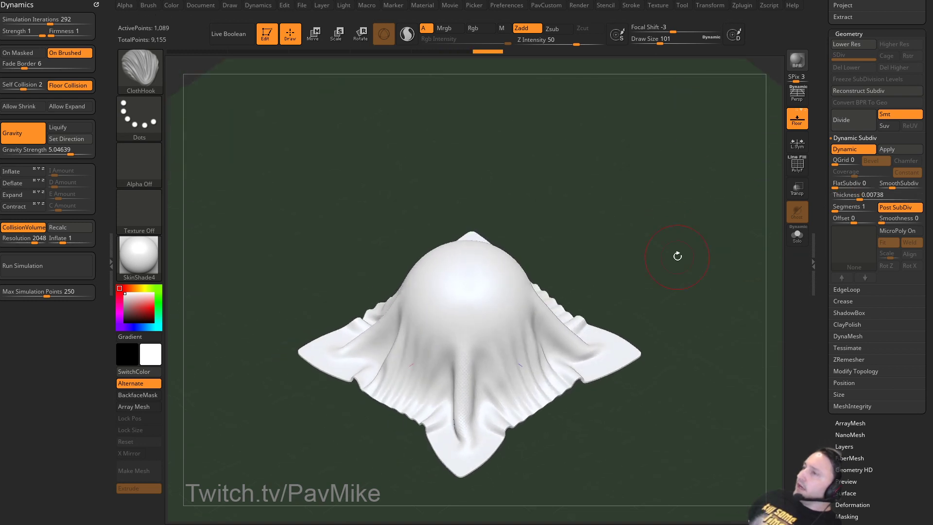
Change the material to StartupMaterial and view the cloth's folds with it.
{"action": "left_click", "coordinate": [140, 263]}
{"action": "left_click", "coordinate": [197, 241]}
{"action": "left_click_drag", "start_coordinate": [455, 226], "coordinate": [573, 238]}
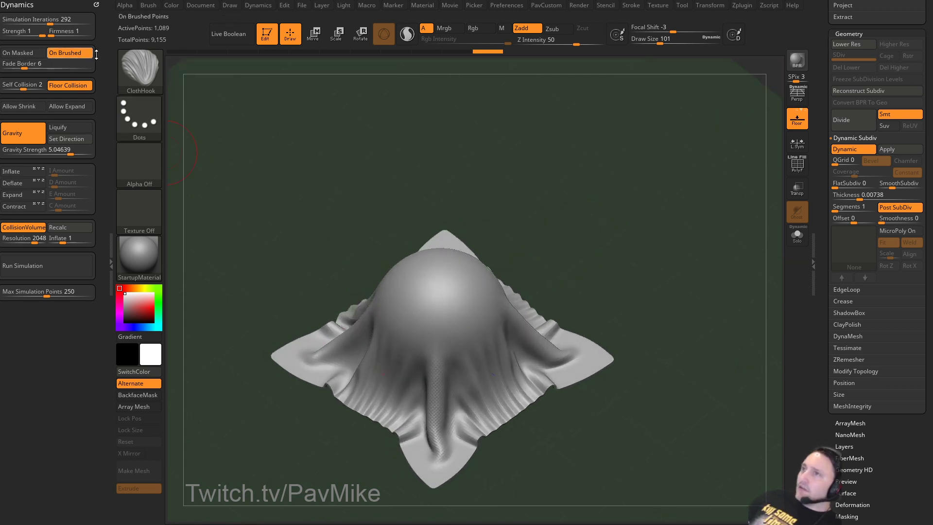
Examine the cloth folds around the sphere from several angles with the polyframe shown and hidden.
{"action": "left_click", "coordinate": [797, 164]}
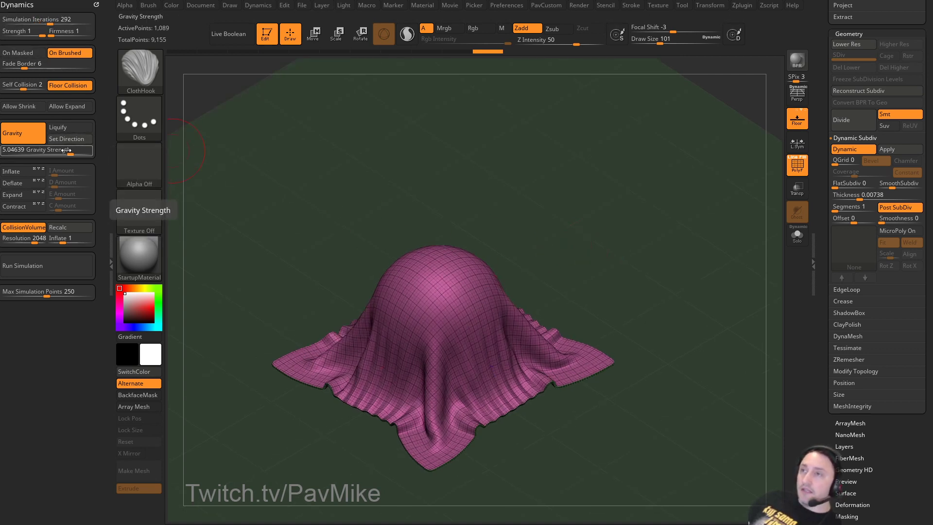
{"action": "left_click_drag", "start_coordinate": [587, 235], "coordinate": [532, 323]}
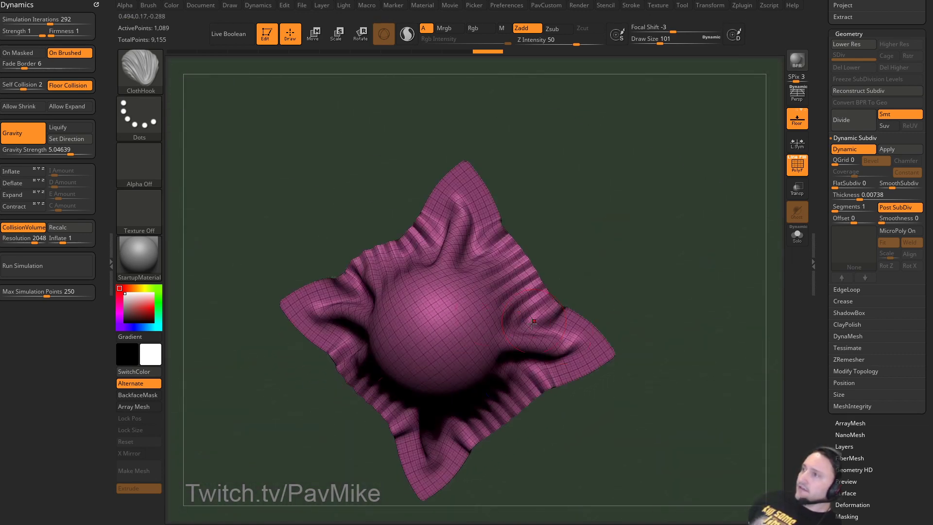
{"action": "key", "text": "bracketright"}
{"action": "key", "text": "bracketright"}
{"action": "left_click_drag", "start_coordinate": [627, 313], "coordinate": [635, 254]}
{"action": "key", "text": "shift+f"}
{"action": "mouse_move", "coordinate": [632, 290]}
{"action": "left_mouse_down"}
{"action": "mouse_move", "coordinate": [599, 311]}
{"action": "mouse_move", "coordinate": [604, 304]}
{"action": "left_mouse_up"}
{"action": "key", "text": "bracketleft"}
{"action": "key", "text": "bracketleft"}
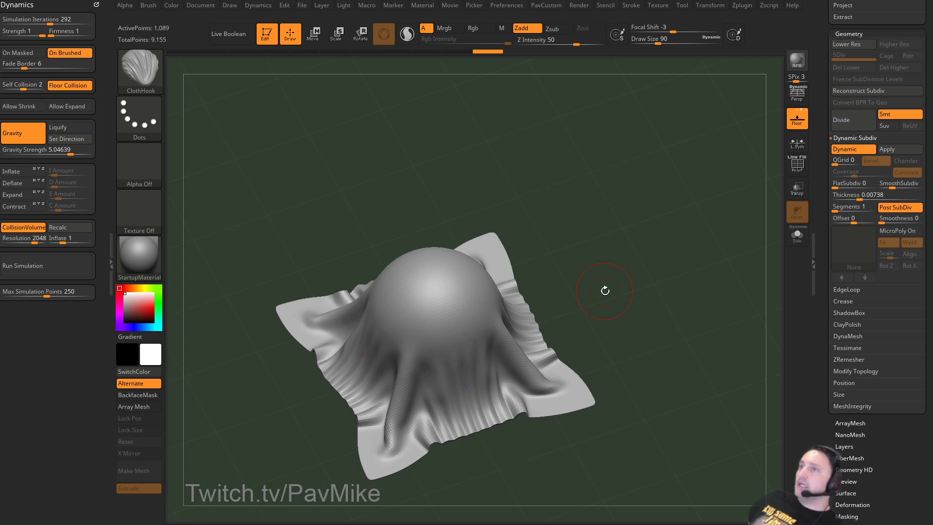
{"action": "left_click_drag", "start_coordinate": [544, 177], "coordinate": [595, 232]}
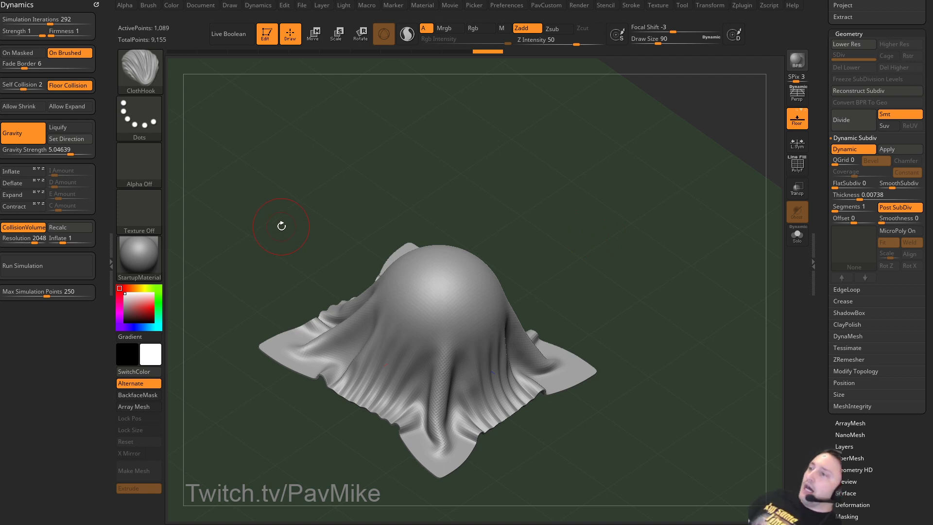
Undo the thickened, subdivided drape back to the flat plane above the sphere.
{"action": "left_click_drag", "start_coordinate": [388, 185], "coordinate": [395, 188]}
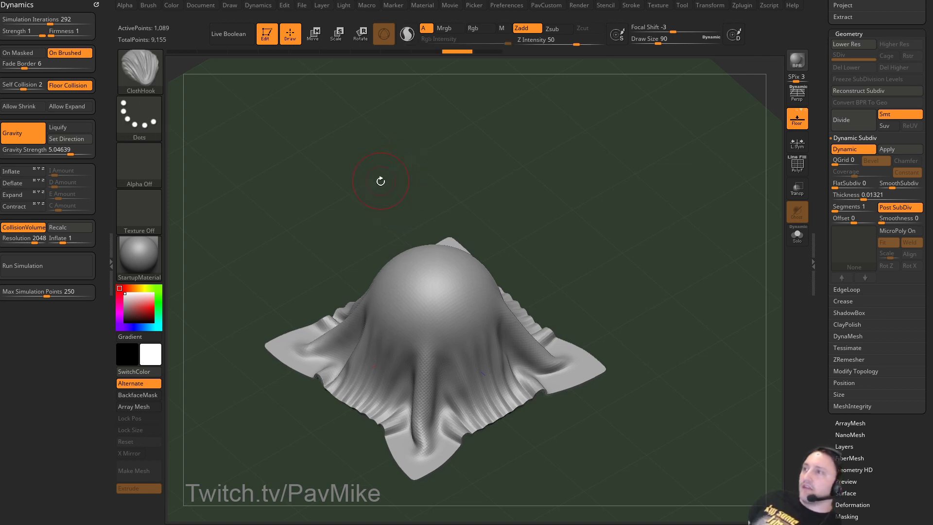
{"action": "left_click_drag", "start_coordinate": [379, 182], "coordinate": [384, 176]}
{"action": "key", "text": "ctrl+z"}
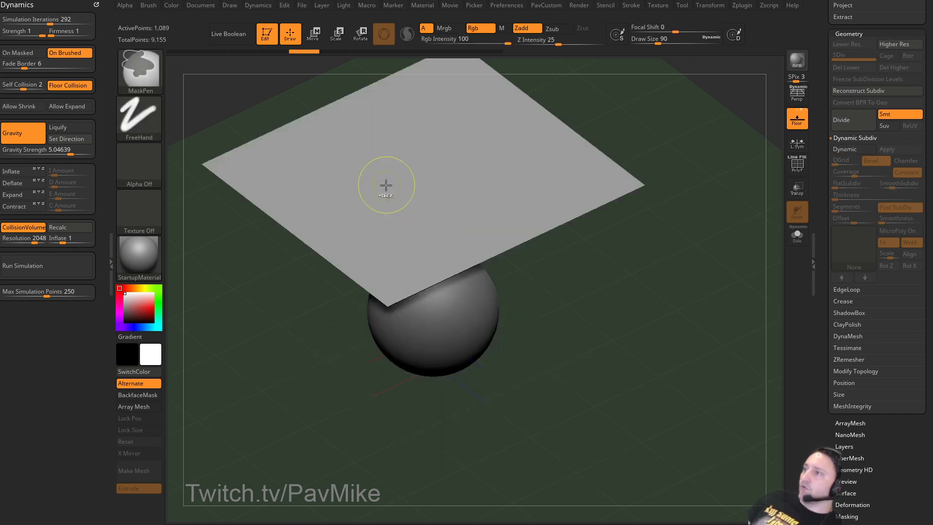
Run the simulation on the flat plane again and turn on Dynamic Subdiv for the drape.
{"action": "mouse_move", "coordinate": [593, 279]}
{"action": "left_mouse_down"}
{"action": "mouse_move", "coordinate": [594, 237]}
{"action": "mouse_move", "coordinate": [596, 268]}
{"action": "left_mouse_up"}
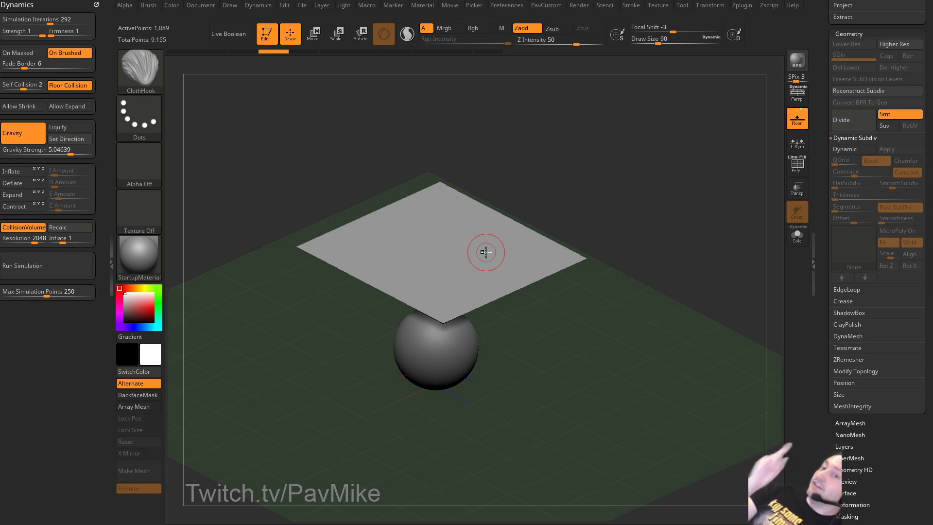
{"action": "left_click_drag", "start_coordinate": [649, 193], "coordinate": [679, 222]}
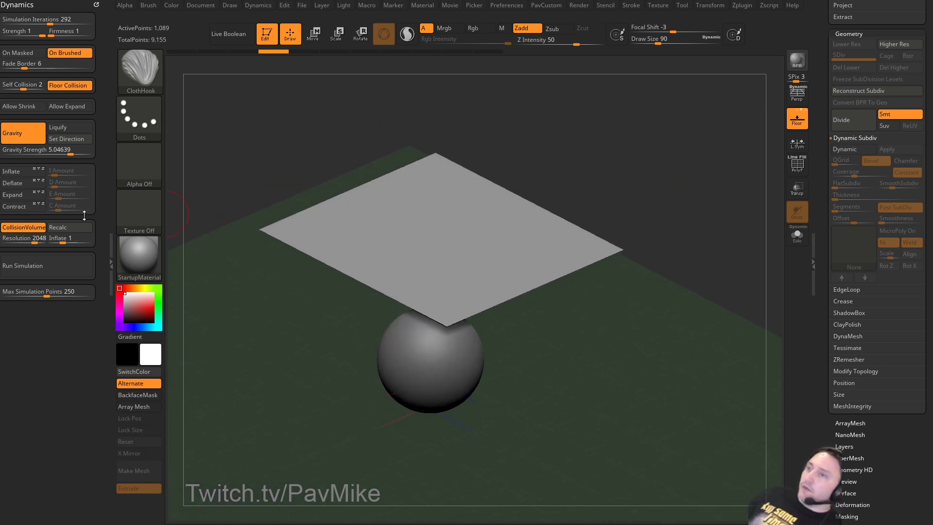
{"action": "left_click", "coordinate": [56, 261]}
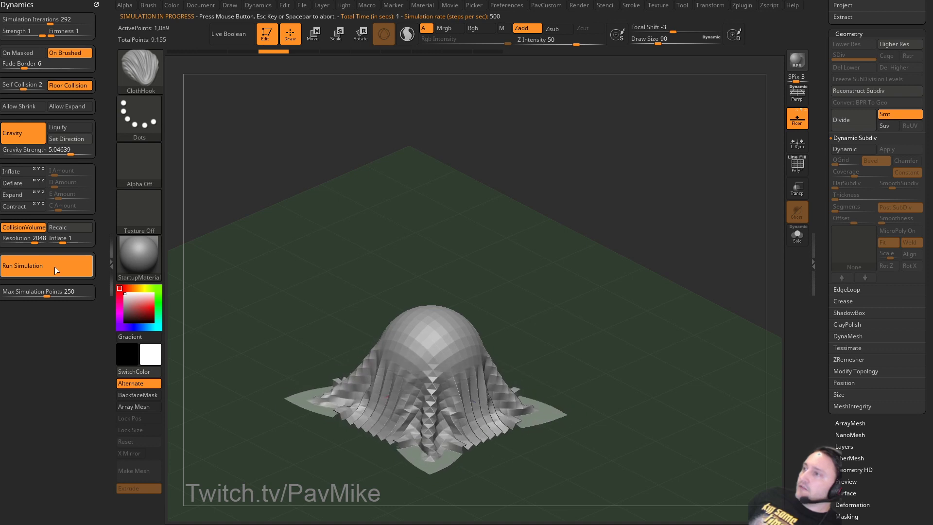
{"action": "left_click", "coordinate": [841, 149]}
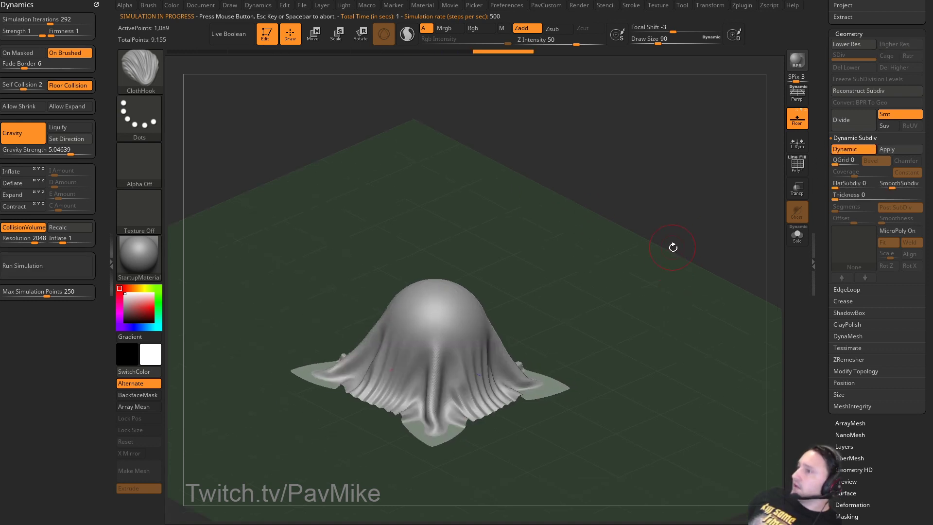
Hide the floor grid and examine the smoothed cloth drape up close.
{"action": "left_click_drag", "start_coordinate": [673, 248], "coordinate": [570, 374]}
{"action": "left_click", "coordinate": [796, 124]}
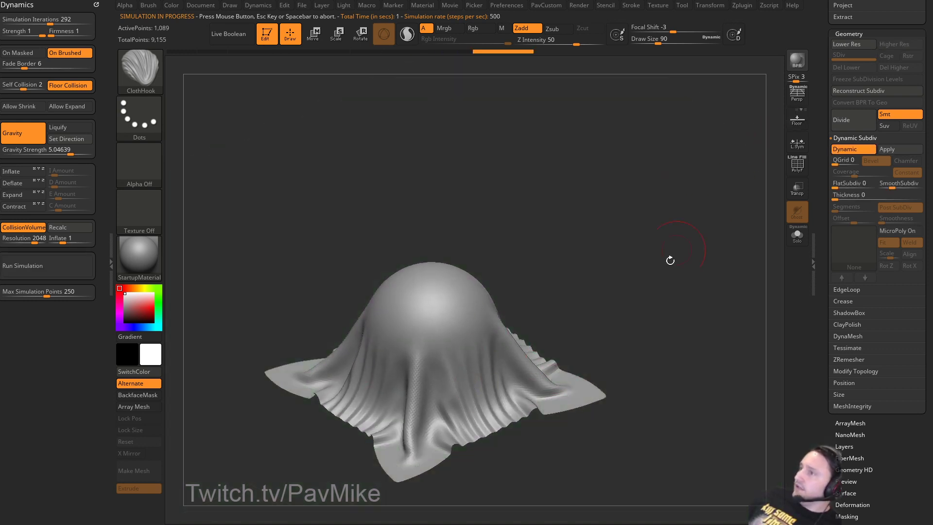
{"action": "left_click_drag", "start_coordinate": [640, 295], "coordinate": [681, 289]}
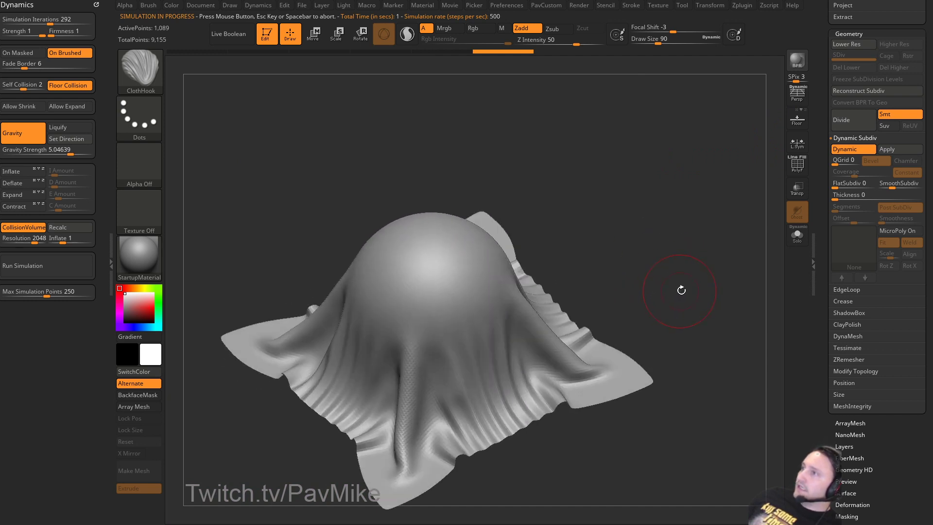
Try adding a Dynamic Subdiv thickness of about 0.006 to the draped cloth.
{"action": "left_click", "coordinate": [854, 195]}
{"action": "left_click_drag", "start_coordinate": [854, 195], "coordinate": [860, 195]}
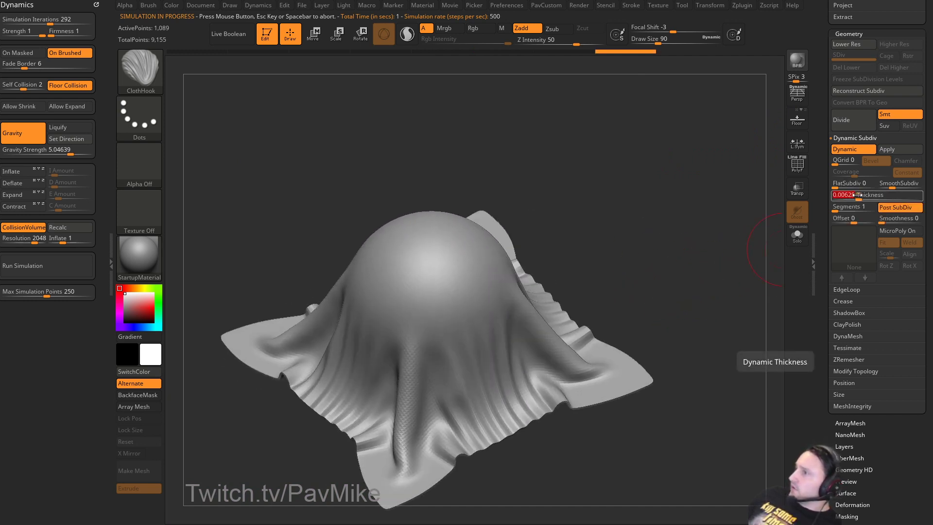
{"action": "mouse_move", "coordinate": [703, 250]}
{"action": "left_mouse_down"}
{"action": "mouse_move", "coordinate": [702, 233]}
{"action": "mouse_move", "coordinate": [698, 244]}
{"action": "left_mouse_up"}
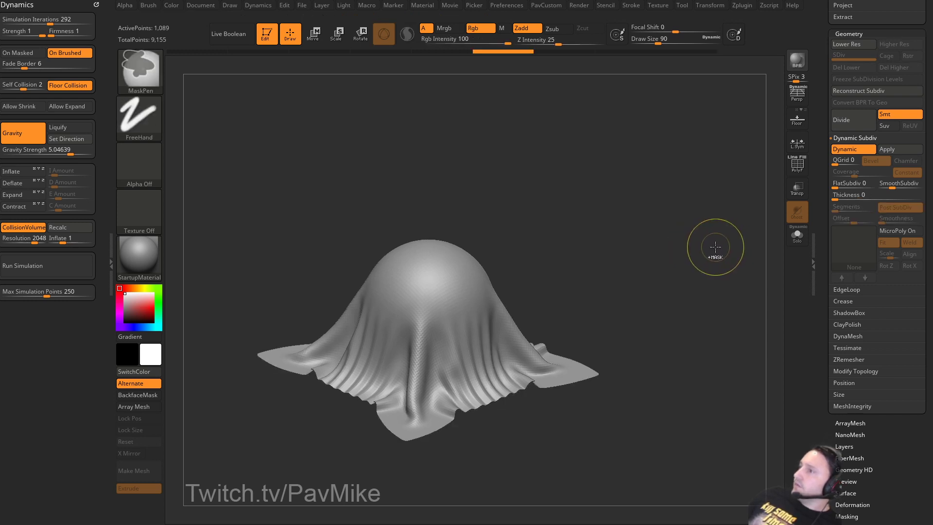
Undo the subdivided drape back to the flat plane above the sphere.
{"action": "key", "text": "shift+d"}
{"action": "key", "text": "ctrl+z"}
{"action": "key", "text": "ctrl+z"}
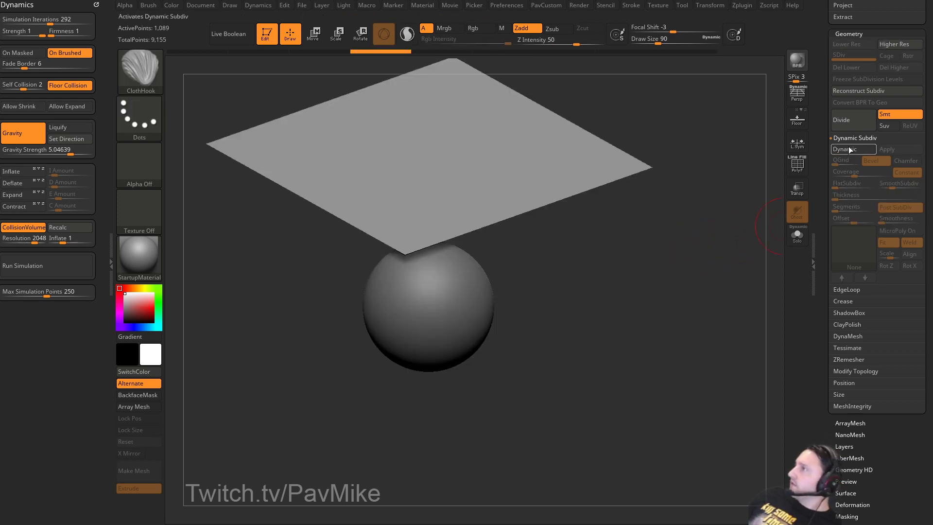
Turn on Dynamic Subdiv for the flat plane and set its thickness to about 0.0115.
{"action": "left_click_drag", "start_coordinate": [846, 194], "coordinate": [863, 196]}
{"action": "left_click", "coordinate": [864, 196]}
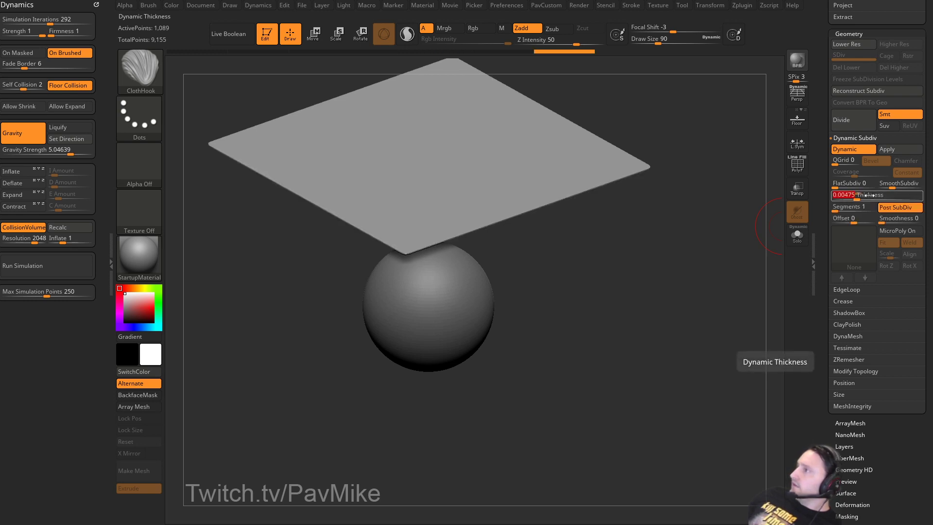
{"action": "left_click", "coordinate": [865, 196]}
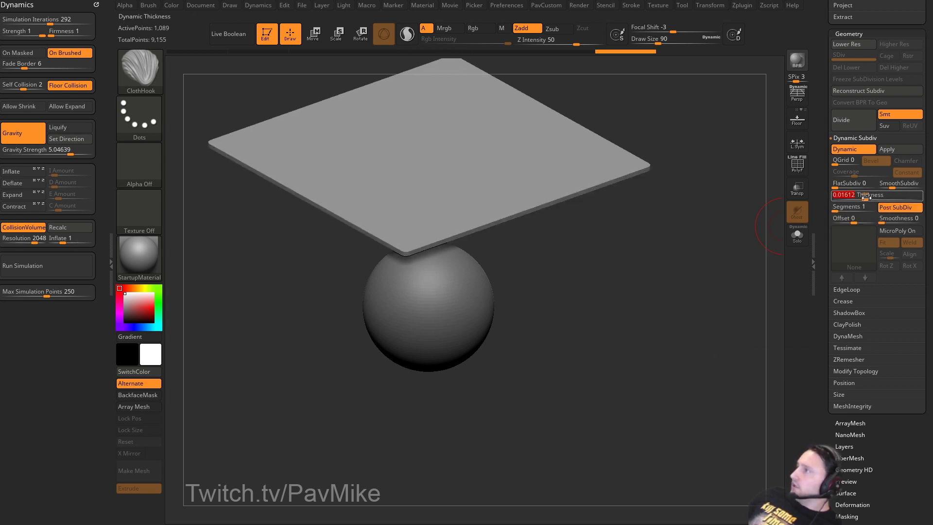
{"action": "left_click", "coordinate": [863, 196]}
Turn on Record Deformation Animation for the plane's layers and run the simulation to record the drape over the sphere.
{"action": "scroll", "coordinate": [829, 279], "scroll_direction": "down", "scroll_amount": 3}
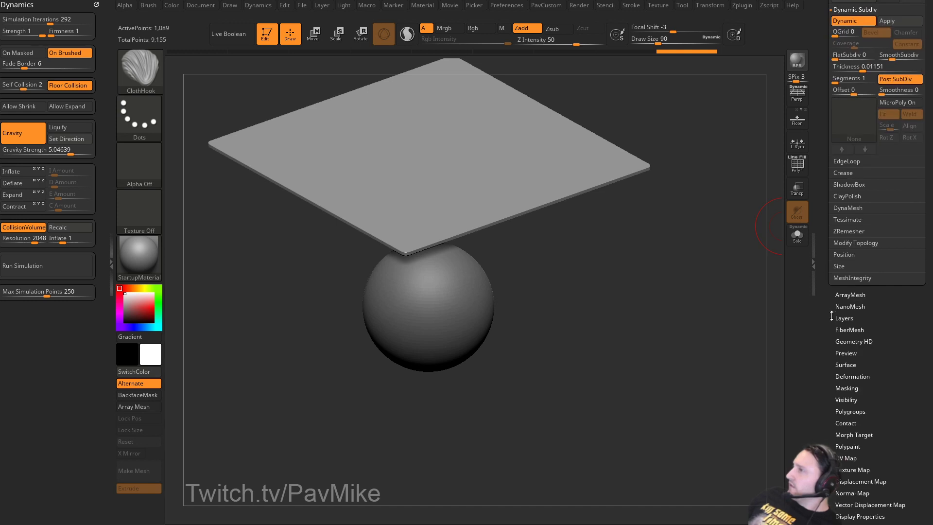
{"action": "key", "text": "shift"}
{"action": "left_click", "coordinate": [844, 318]}
{"action": "scroll", "coordinate": [836, 341], "scroll_direction": "down", "scroll_amount": 3}
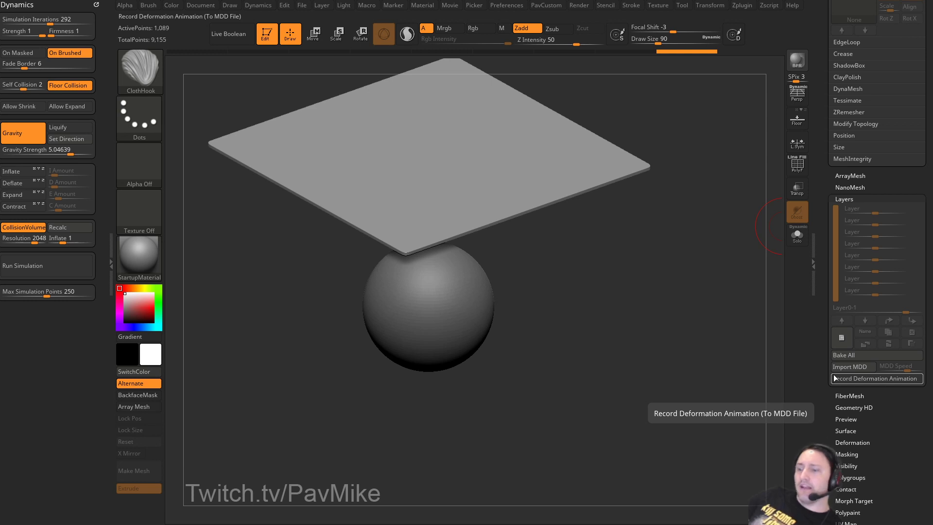
{"action": "left_click_drag", "start_coordinate": [705, 336], "coordinate": [616, 340]}
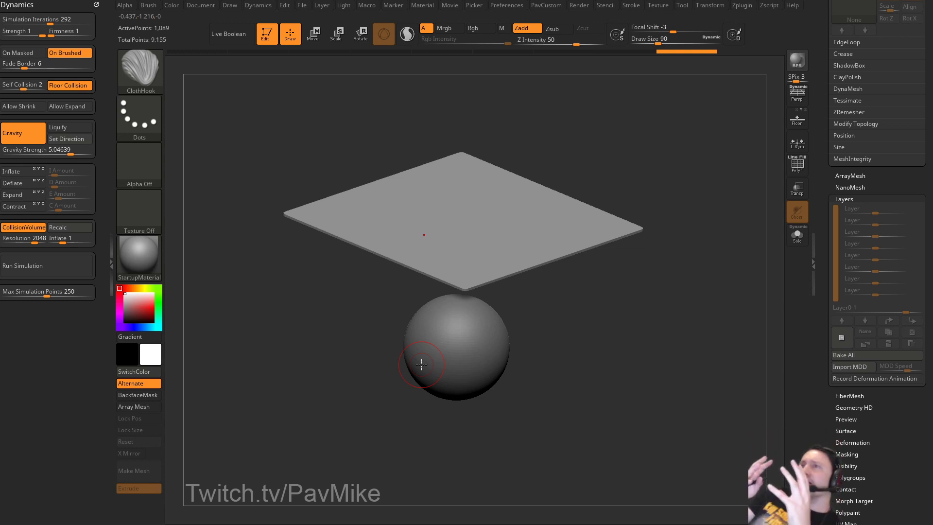
{"action": "left_click", "coordinate": [844, 379]}
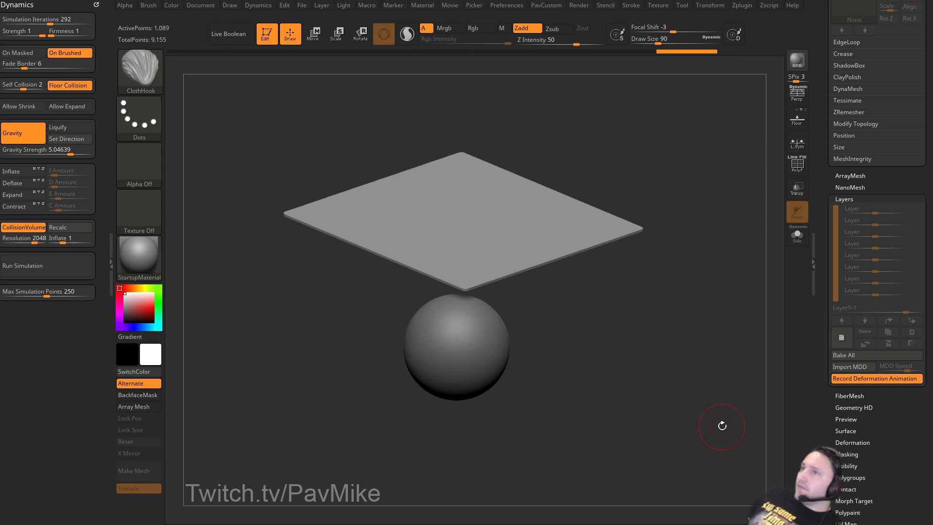
{"action": "left_click", "coordinate": [74, 265]}
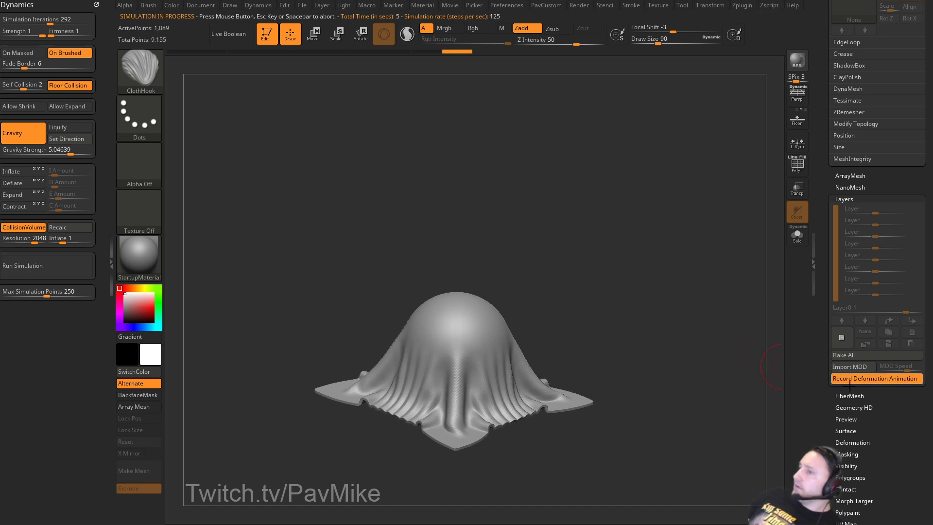
{"action": "left_click_drag", "start_coordinate": [379, 524], "coordinate": [511, 524]}
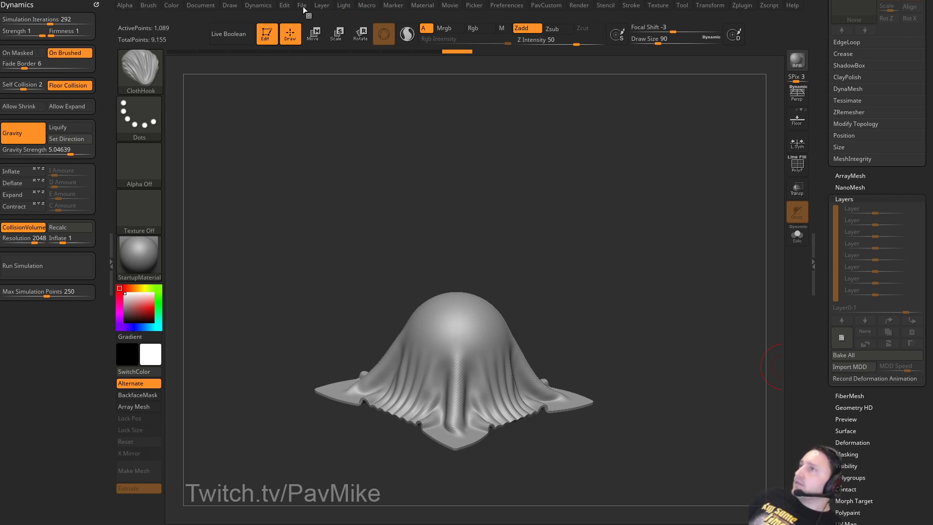
Show the movie timeline above the canvas.
{"action": "left_click", "coordinate": [423, 6]}
{"action": "left_click", "coordinate": [447, 5]}
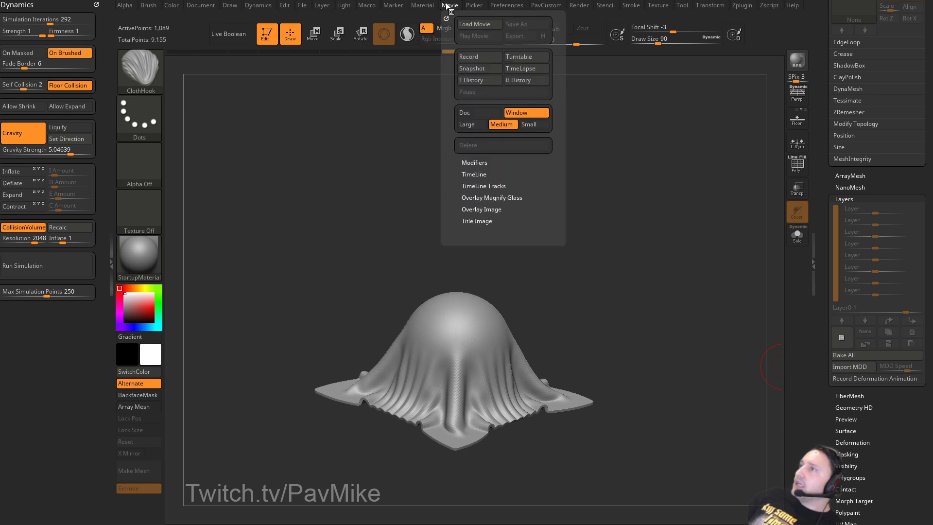
{"action": "left_click", "coordinate": [474, 174]}
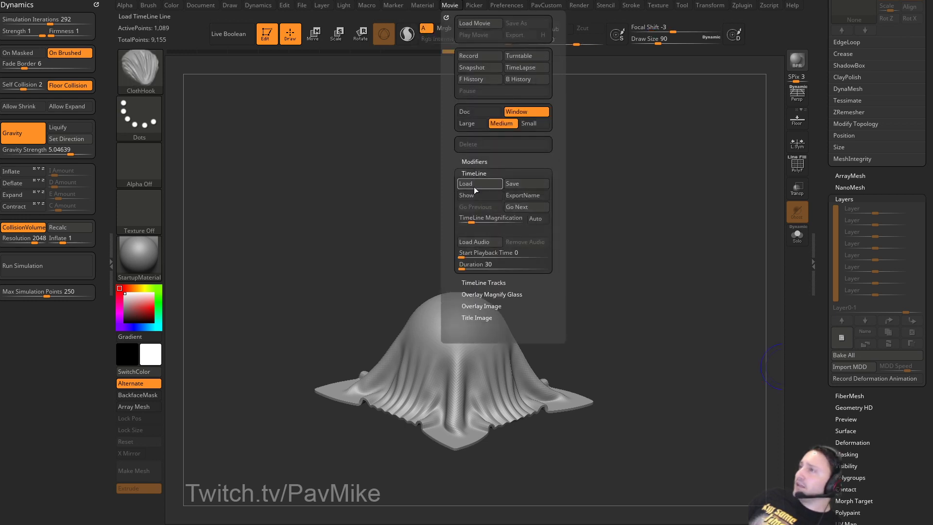
{"action": "left_click", "coordinate": [475, 194]}
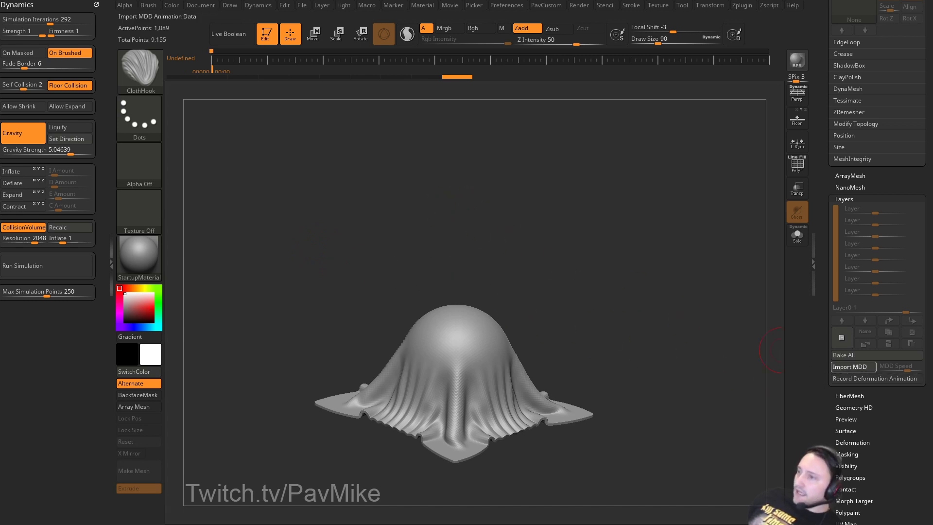
Import the recorded MDD animation onto the plane as a layer.
{"action": "left_click", "coordinate": [854, 367]}
{"action": "mouse_move", "coordinate": [310, 208]}
{"action": "left_mouse_down"}
{"action": "mouse_move", "coordinate": [311, 181]}
{"action": "mouse_move", "coordinate": [310, 200]}
{"action": "left_mouse_up"}
{"action": "key", "text": "Escape"}
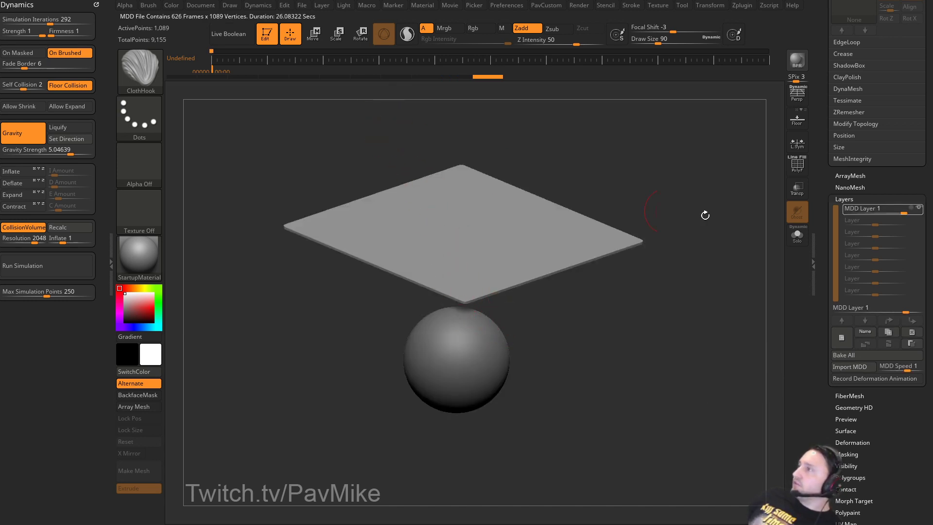
Add a keyframe on the MDD layer's track and scrub the timeline to play the drape forward and back.
{"action": "left_click_drag", "start_coordinate": [316, 64], "coordinate": [325, 73]}
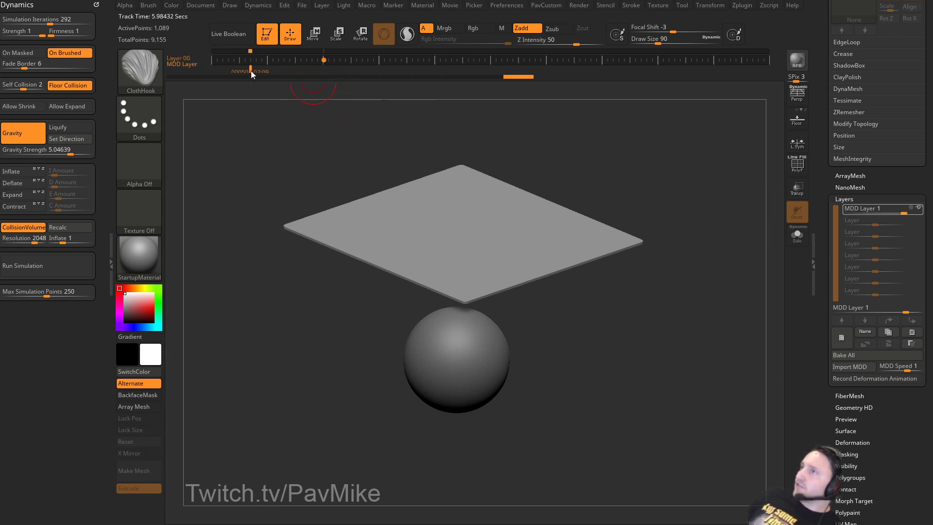
{"action": "mouse_move", "coordinate": [250, 71]}
{"action": "left_mouse_down"}
{"action": "mouse_move", "coordinate": [455, 74]}
{"action": "mouse_move", "coordinate": [663, 95]}
{"action": "mouse_move", "coordinate": [515, 99]}
{"action": "mouse_move", "coordinate": [344, 75]}
{"action": "left_mouse_up"}
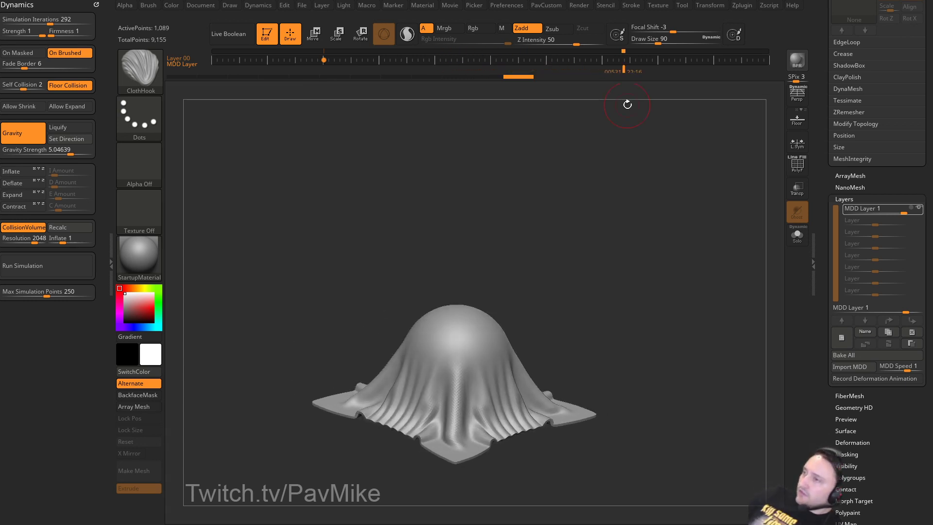
{"action": "mouse_move", "coordinate": [619, 71]}
{"action": "left_mouse_down"}
{"action": "mouse_move", "coordinate": [512, 74]}
{"action": "mouse_move", "coordinate": [671, 86]}
{"action": "mouse_move", "coordinate": [424, 83]}
{"action": "mouse_move", "coordinate": [571, 83]}
{"action": "mouse_move", "coordinate": [447, 91]}
{"action": "mouse_move", "coordinate": [573, 93]}
{"action": "mouse_move", "coordinate": [569, 101]}
{"action": "mouse_move", "coordinate": [434, 95]}
{"action": "mouse_move", "coordinate": [509, 115]}
{"action": "mouse_move", "coordinate": [469, 109]}
{"action": "mouse_move", "coordinate": [504, 110]}
{"action": "mouse_move", "coordinate": [275, 142]}
{"action": "left_mouse_up"}
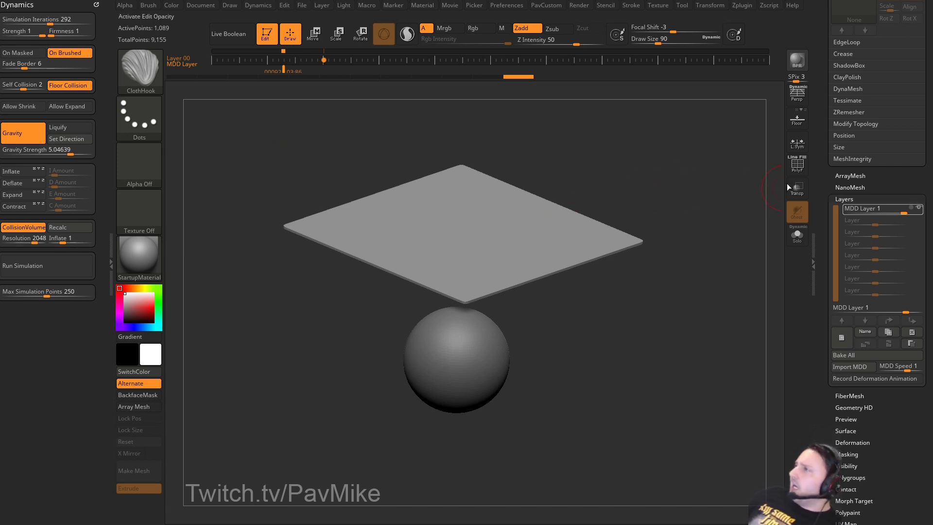
Show the polyframe and delete the MDD layer from the plane.
{"action": "key", "text": "shift+f"}
{"action": "left_click_drag", "start_coordinate": [702, 219], "coordinate": [697, 231]}
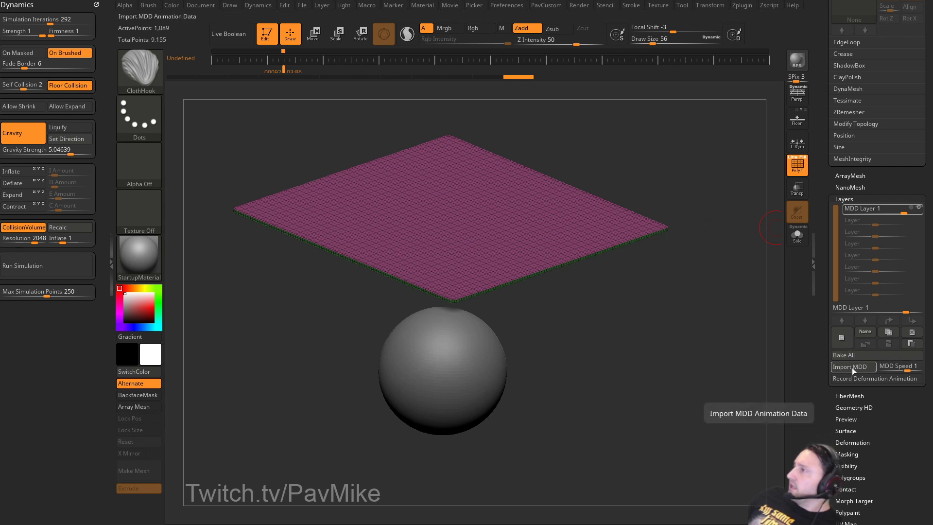
{"action": "left_click", "coordinate": [912, 332]}
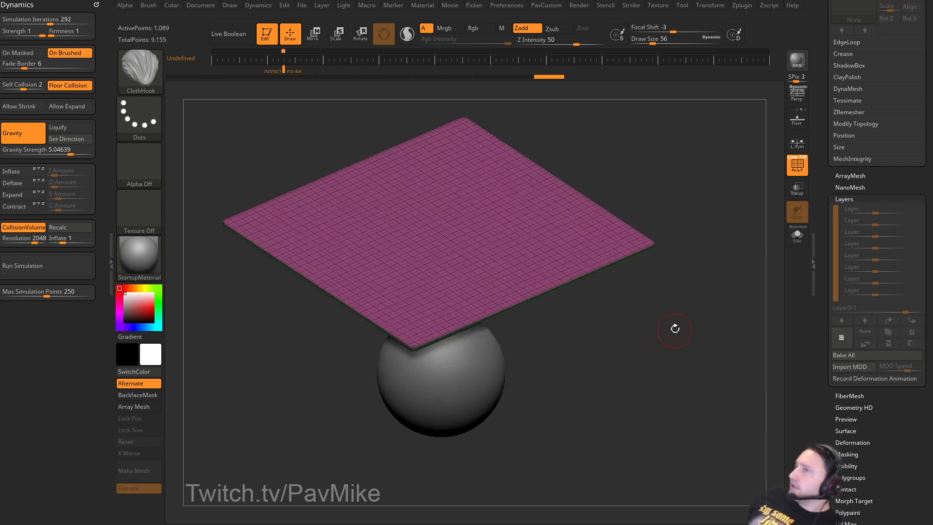
{"action": "left_click_drag", "start_coordinate": [675, 328], "coordinate": [682, 354], "text": "alt"}
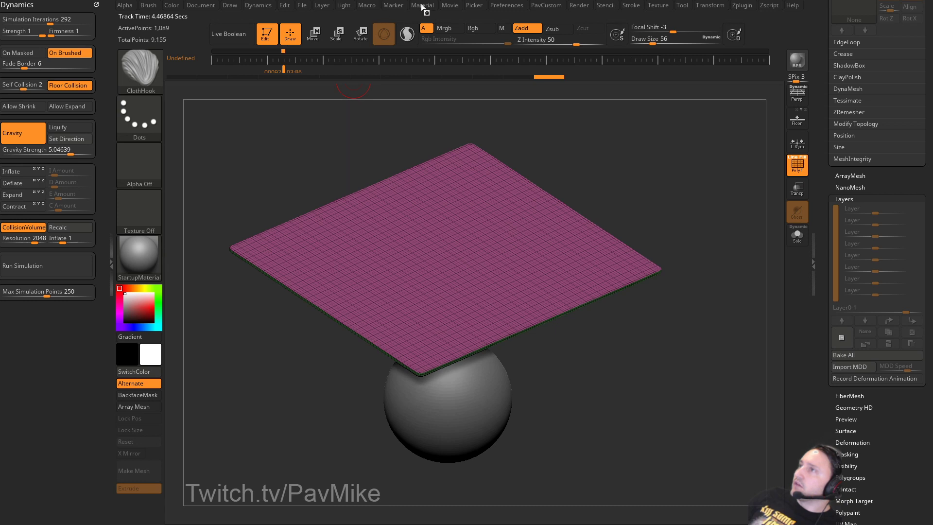
Hide the movie timeline again.
{"action": "left_click", "coordinate": [449, 5]}
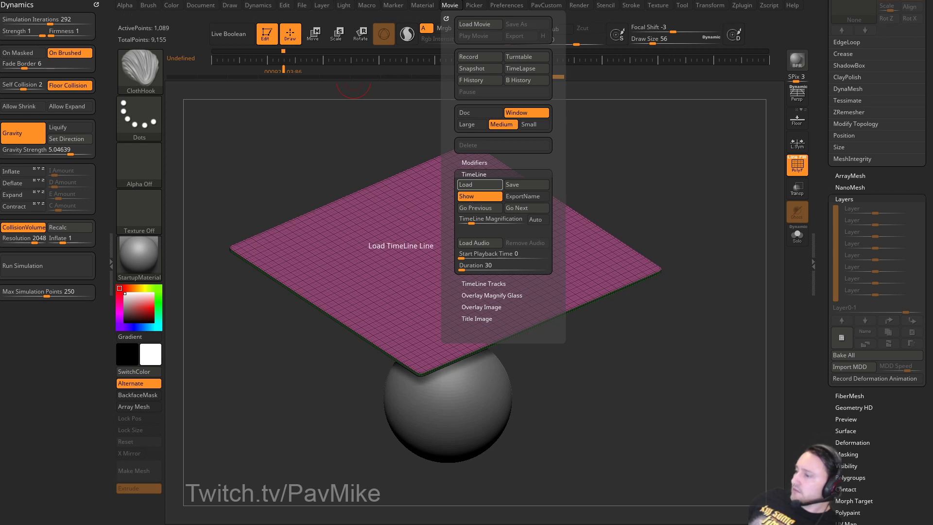
{"action": "left_click", "coordinate": [480, 196]}
{"action": "left_click_drag", "start_coordinate": [603, 131], "coordinate": [608, 126]}
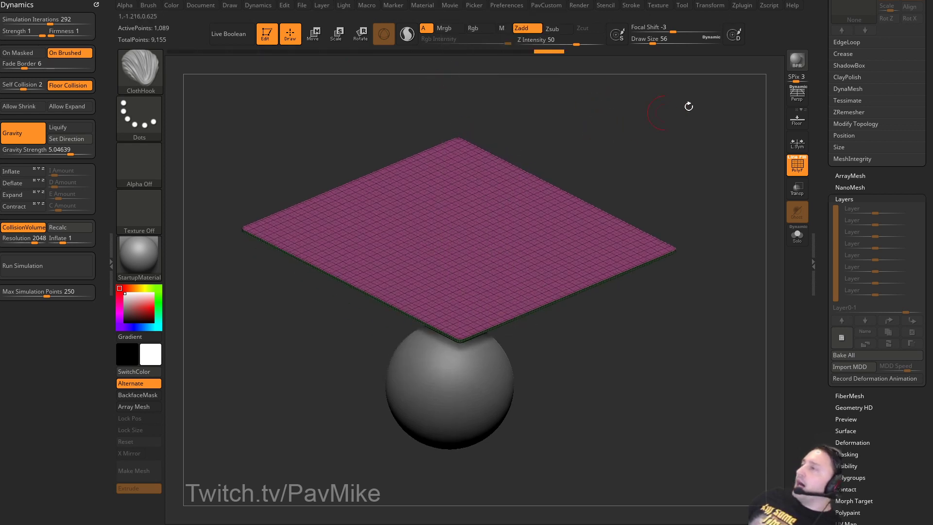
Lower the plane's SmoothSubdiv level in Dynamic Subdiv and reduce the draw size to 39.
{"action": "left_click", "coordinate": [796, 165]}
{"action": "left_click_drag", "start_coordinate": [699, 195], "coordinate": [694, 219], "text": "alt"}
{"action": "left_click", "coordinate": [796, 165]}
{"action": "left_click_drag", "start_coordinate": [738, 179], "coordinate": [733, 207]}
{"action": "left_click_drag", "start_coordinate": [824, 249], "coordinate": [819, 318]}
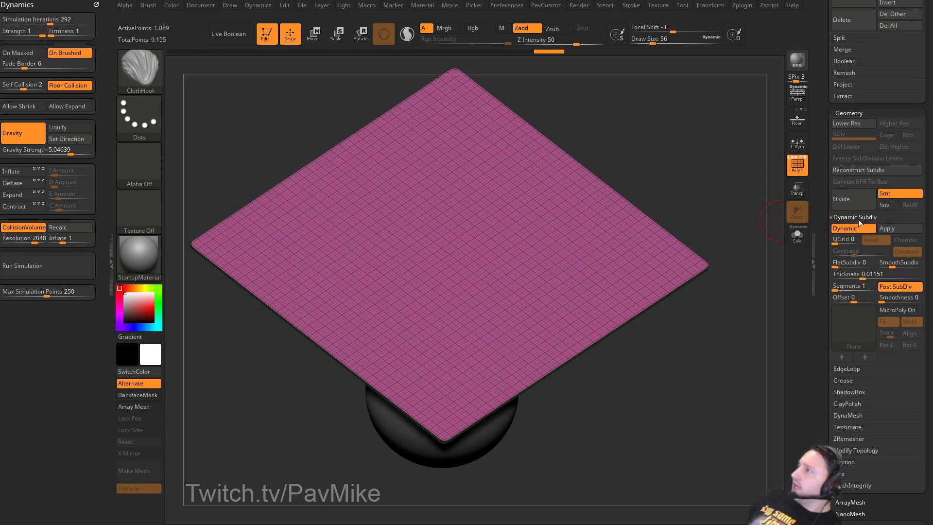
{"action": "left_click_drag", "start_coordinate": [893, 263], "coordinate": [882, 263]}
{"action": "key", "text": "s"}
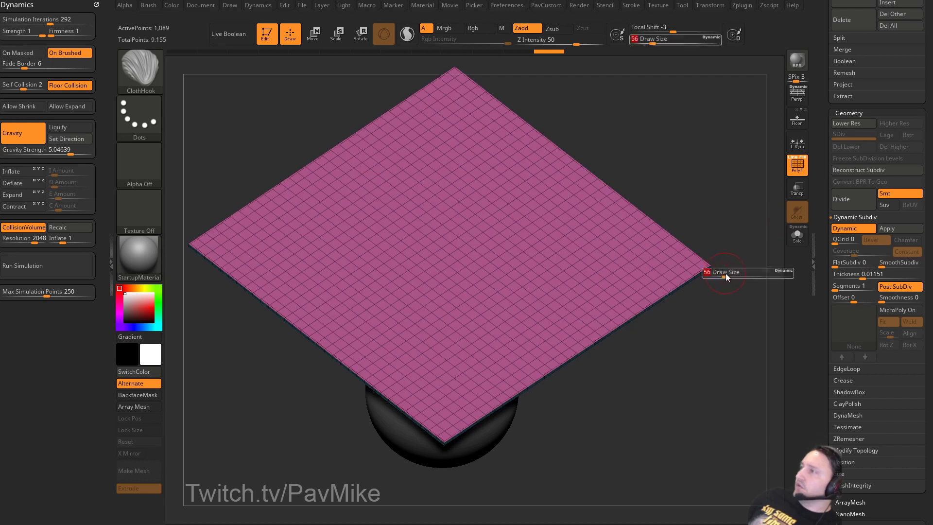
{"action": "key", "text": "s"}
{"action": "left_click_drag", "start_coordinate": [726, 277], "coordinate": [711, 256]}
Bend the flat plane into a tapered arch with the Bend Arc gizmo deformer.
{"action": "key", "text": "w"}
{"action": "left_click", "coordinate": [412, 182]}
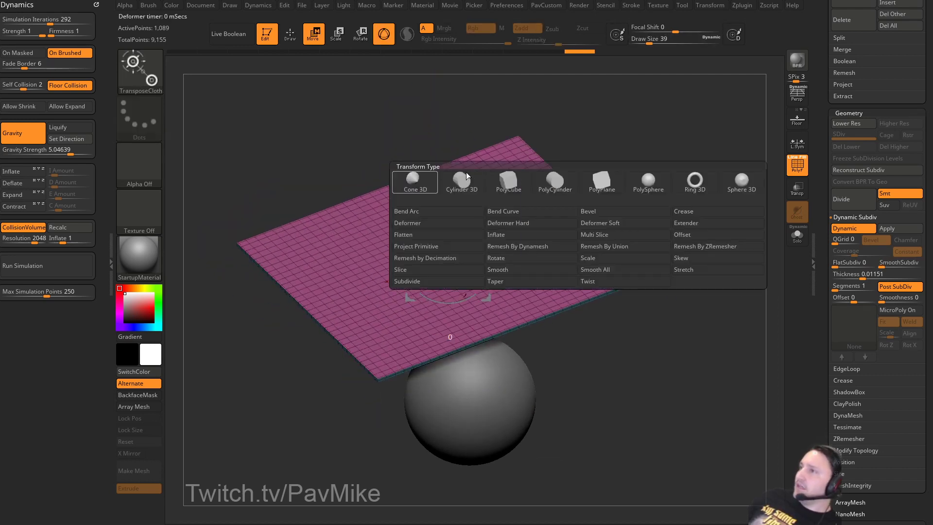
{"action": "left_click_drag", "start_coordinate": [582, 140], "coordinate": [616, 133], "text": "alt"}
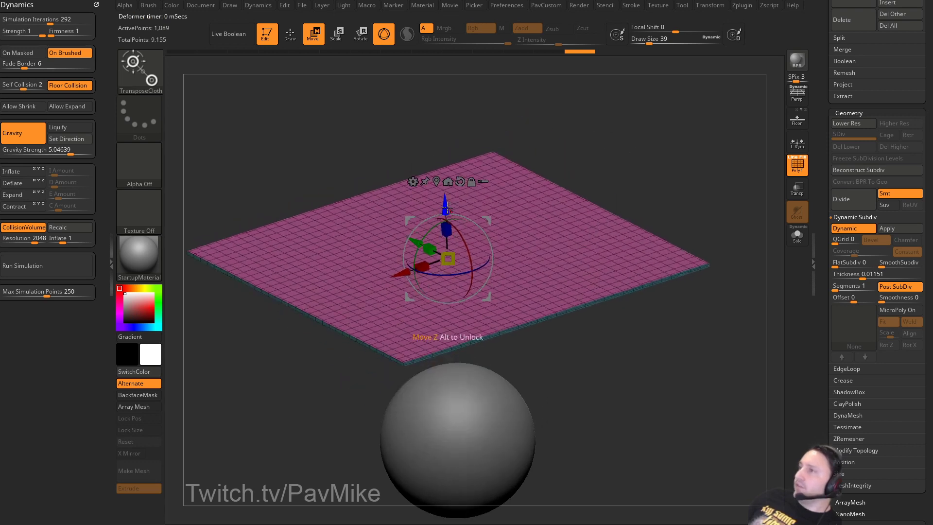
{"action": "left_click", "coordinate": [416, 183]}
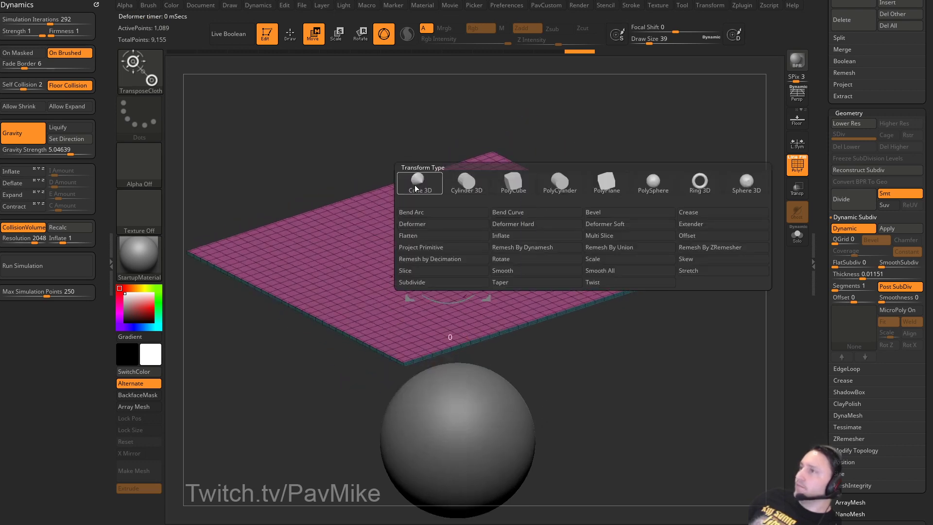
{"action": "left_click", "coordinate": [439, 224]}
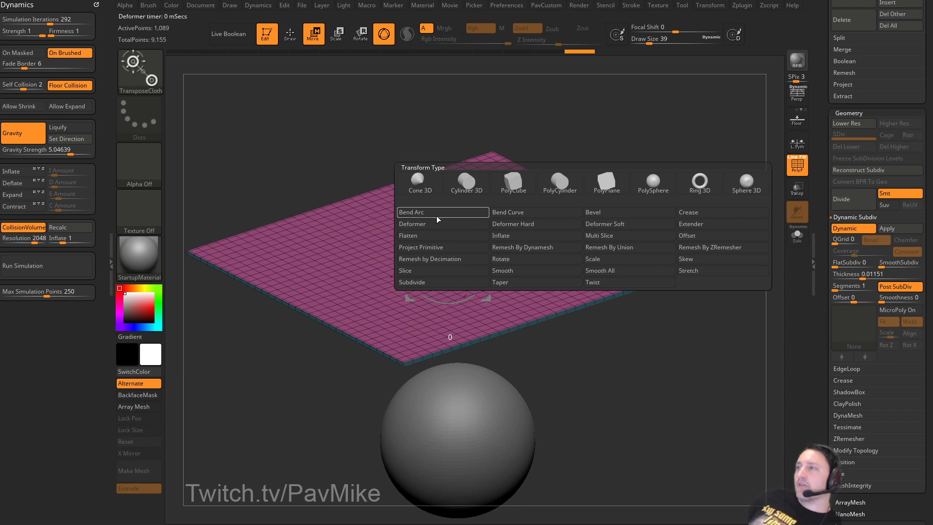
{"action": "mouse_move", "coordinate": [342, 208]}
{"action": "left_mouse_down"}
{"action": "mouse_move", "coordinate": [358, 297]}
{"action": "mouse_move", "coordinate": [356, 289]}
{"action": "left_mouse_up"}
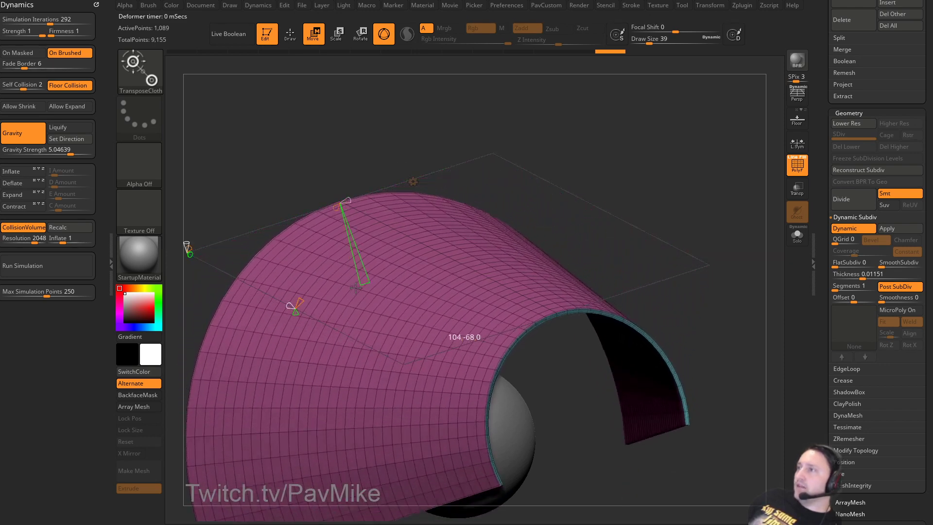
Leave the deformer and examine the bent plane's faceting with the polyframe hidden and shown.
{"action": "key", "text": "q"}
{"action": "left_click", "coordinate": [797, 165]}
{"action": "left_click_drag", "start_coordinate": [685, 208], "coordinate": [441, 287]}
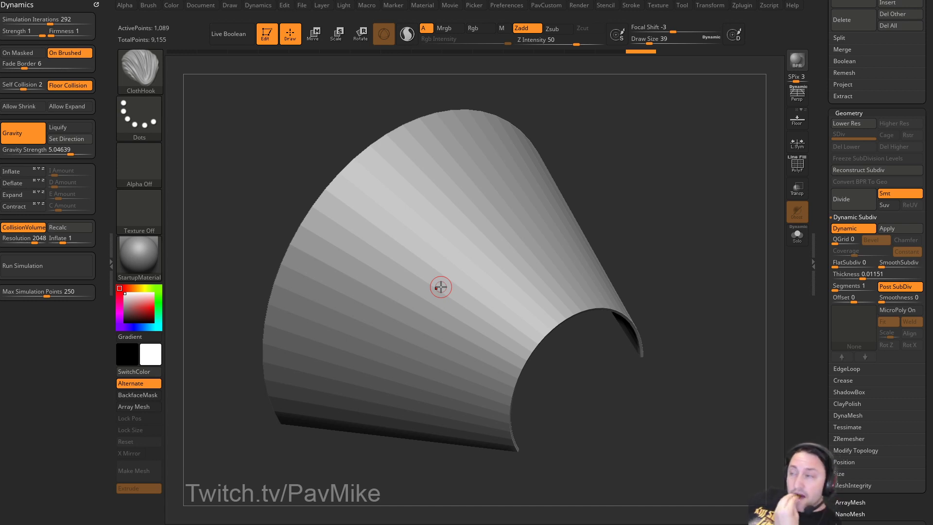
{"action": "left_click_drag", "start_coordinate": [650, 180], "coordinate": [651, 156]}
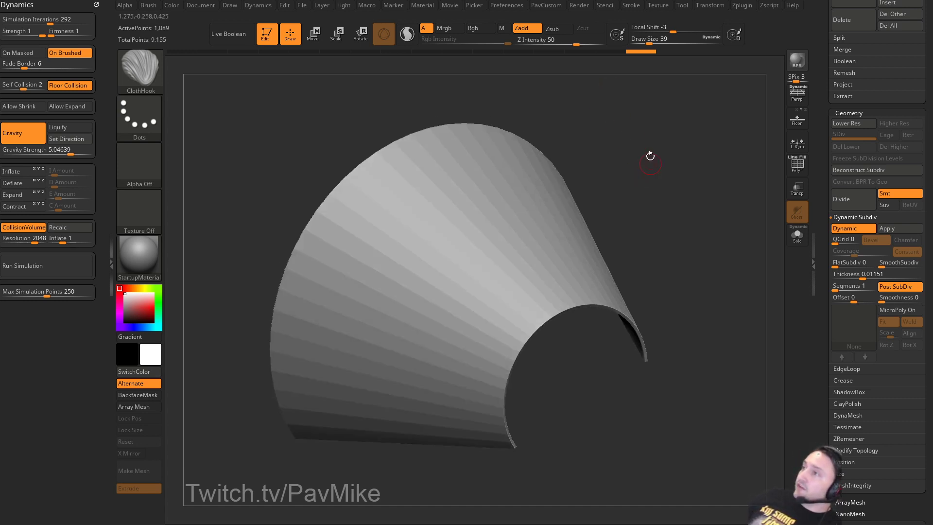
{"action": "key", "text": "shift+f"}
{"action": "left_click_drag", "start_coordinate": [737, 190], "coordinate": [736, 199]}
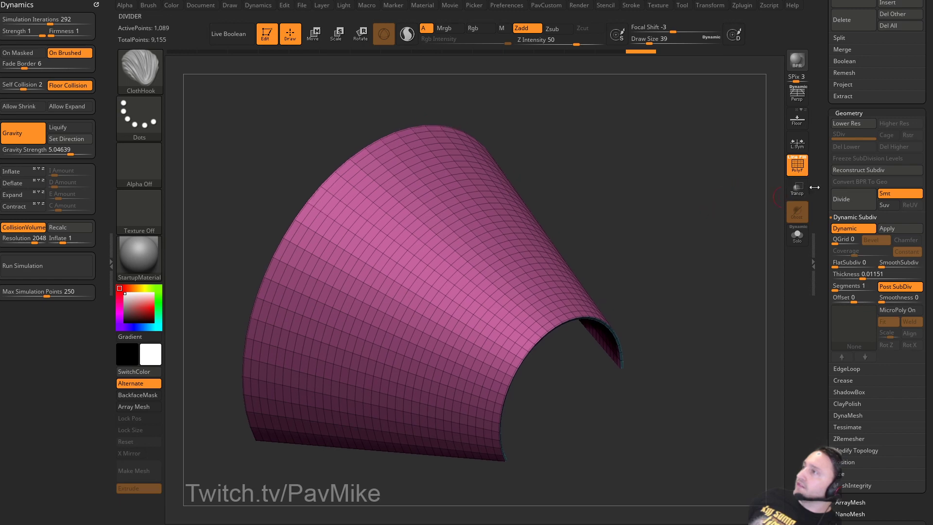
Set the draw size to 41 and undo the bend to return to the flat plane above the sphere.
{"action": "left_click_drag", "start_coordinate": [822, 156], "coordinate": [822, 187]}
{"action": "key", "text": "s"}
{"action": "left_click", "coordinate": [740, 246]}
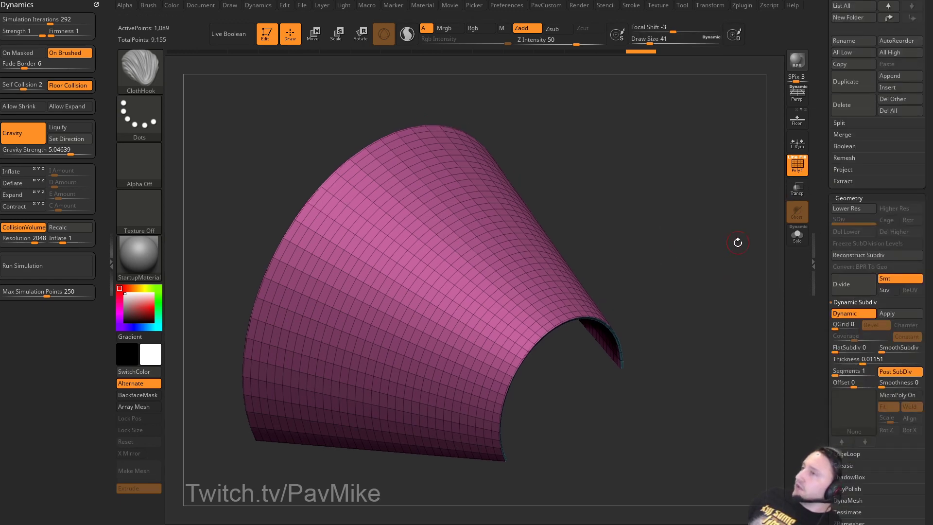
{"action": "key", "text": "ctrl+z"}
{"action": "left_click_drag", "start_coordinate": [715, 247], "coordinate": [717, 271]}
{"action": "left_click_drag", "start_coordinate": [822, 229], "coordinate": [815, 368]}
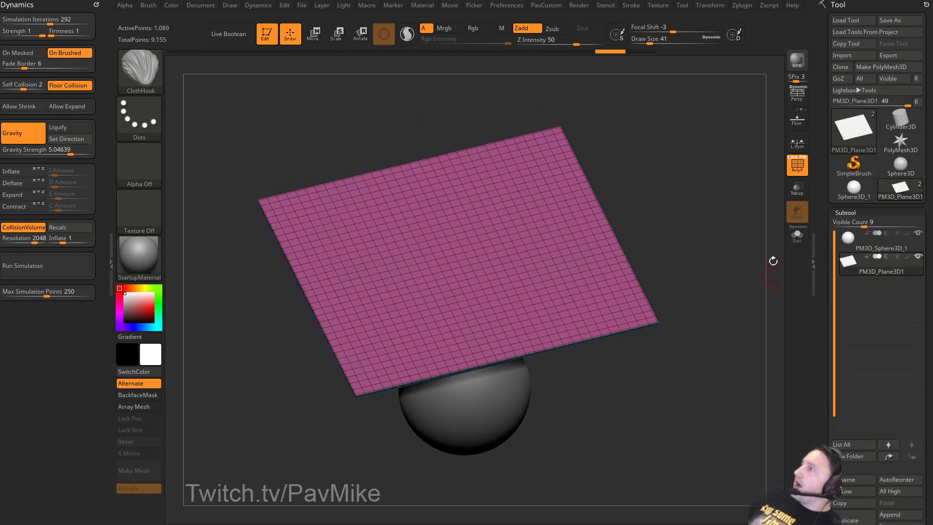
Select the sphere subtool, delete it and accept the non-undoable operation, leaving only the plane.
{"action": "left_click_drag", "start_coordinate": [756, 250], "coordinate": [732, 245]}
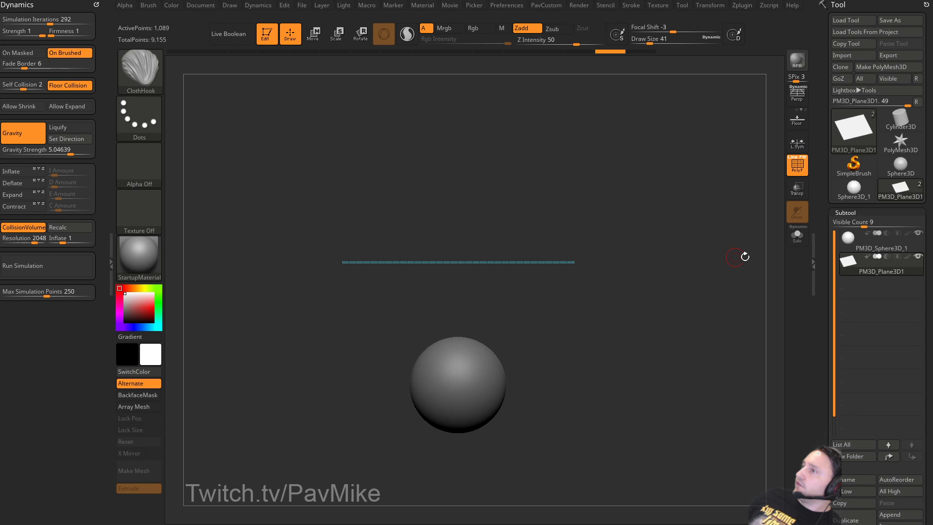
{"action": "left_click", "coordinate": [893, 247]}
{"action": "left_click_drag", "start_coordinate": [831, 290], "coordinate": [830, 227]}
{"action": "left_click", "coordinate": [854, 480]}
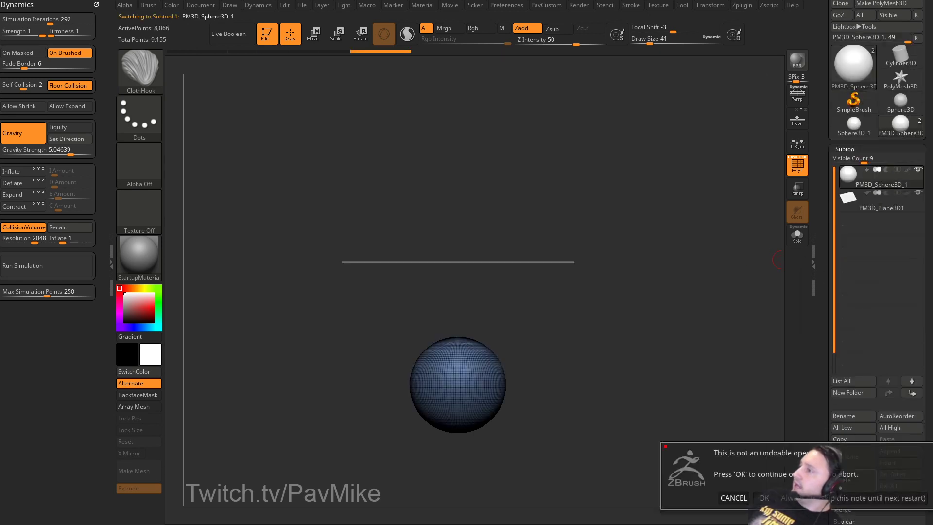
{"action": "left_click", "coordinate": [764, 498]}
Switch from TransposeCloth to the regular Transpose brush and rotate the horizontal plane until it stands upright.
{"action": "key", "text": "w"}
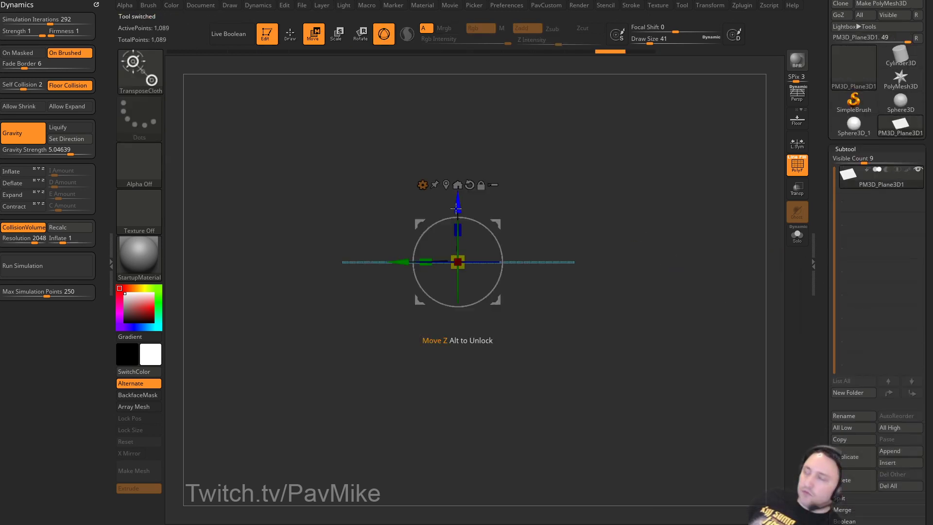
{"action": "left_click_drag", "start_coordinate": [463, 218], "coordinate": [536, 262]}
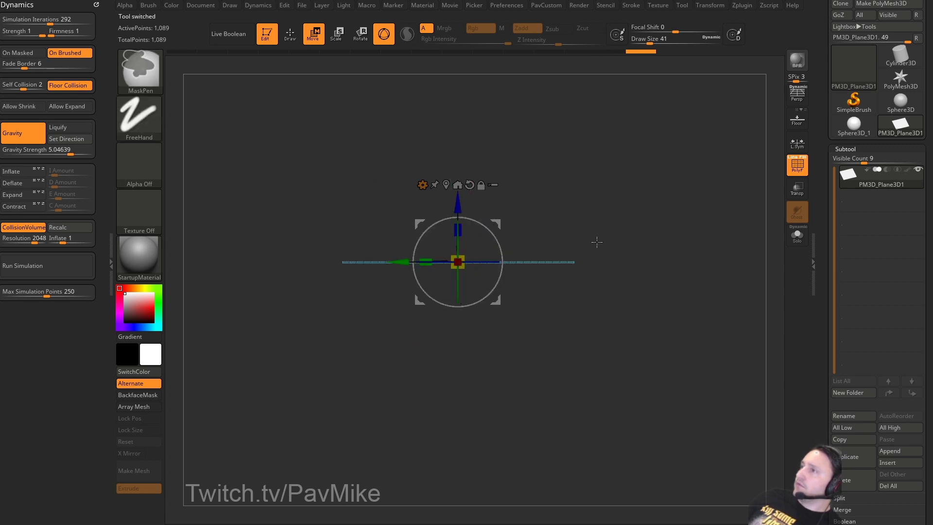
{"action": "key", "text": "b"}
{"action": "key", "text": "t"}
{"action": "key", "text": "r"}
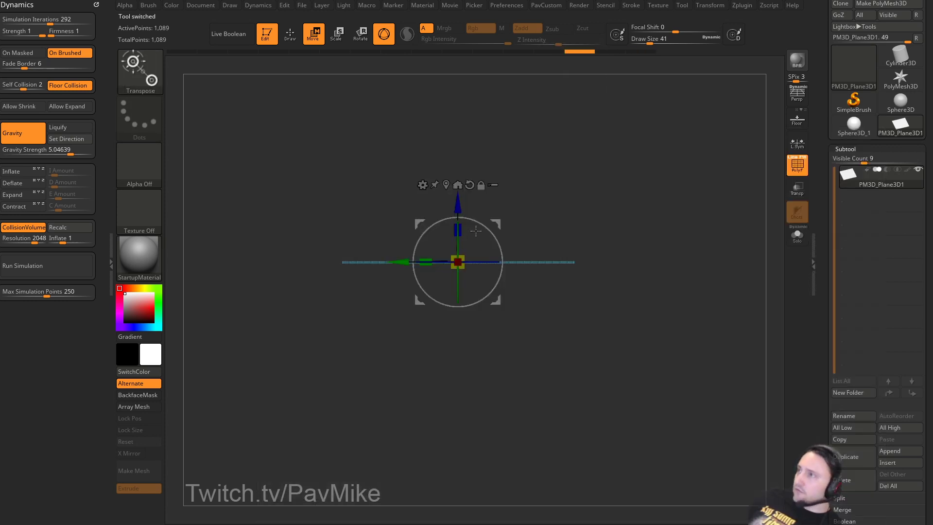
{"action": "left_click_drag", "start_coordinate": [475, 222], "coordinate": [521, 298], "text": "shift"}
{"action": "key", "text": "q"}
Show the floor grid and apply Dynamic Subdiv to turn the plane's thickness into real geometry.
{"action": "left_click", "coordinate": [797, 119]}
{"action": "left_click_drag", "start_coordinate": [722, 193], "coordinate": [691, 216]}
{"action": "left_click_drag", "start_coordinate": [827, 240], "coordinate": [828, 174]}
{"action": "left_click", "coordinate": [888, 211]}
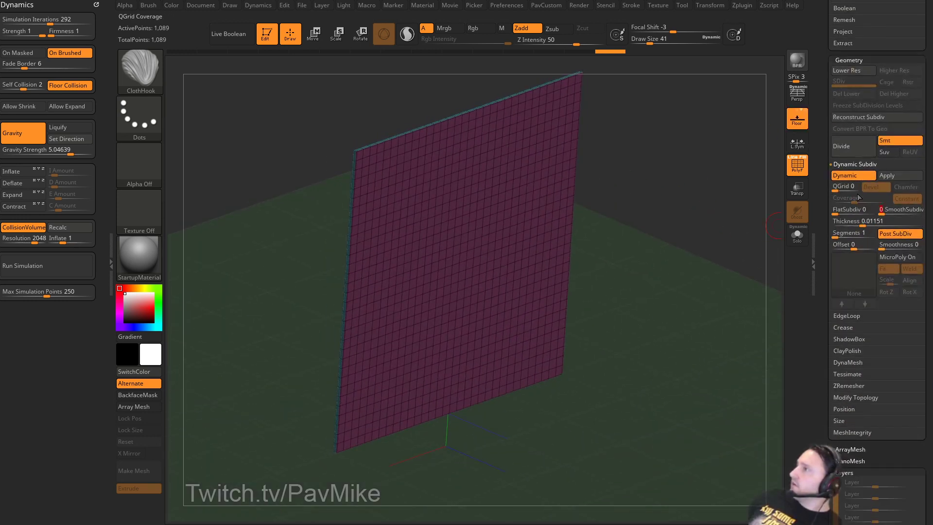
{"action": "left_click", "coordinate": [886, 176]}
Change the plane's material to SkinShade4.
{"action": "left_click", "coordinate": [159, 253]}
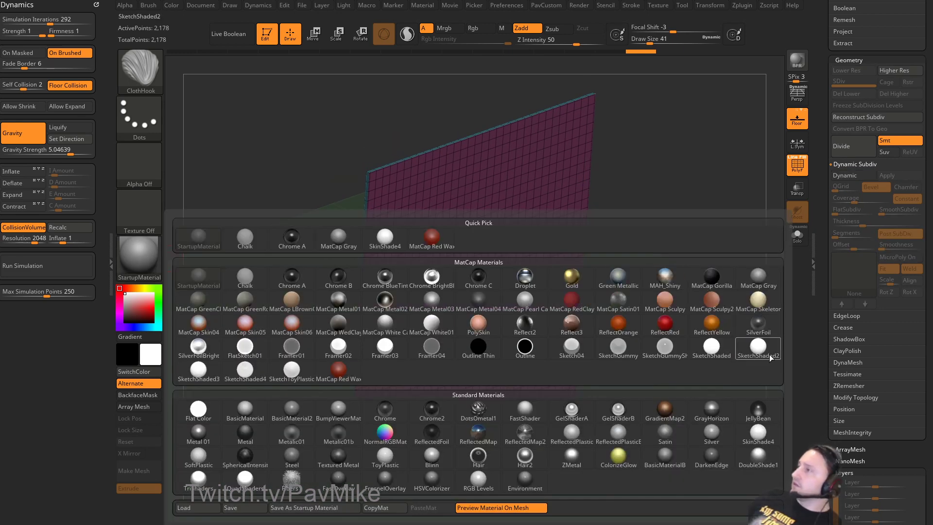
{"action": "left_click", "coordinate": [758, 432]}
{"action": "left_click_drag", "start_coordinate": [641, 224], "coordinate": [114, 208]}
Turn off Gravity, Floor Collision and CollisionVolume, turn on Inflate, and run the simulation to puff the plane into a pillow.
{"action": "left_click", "coordinate": [22, 133]}
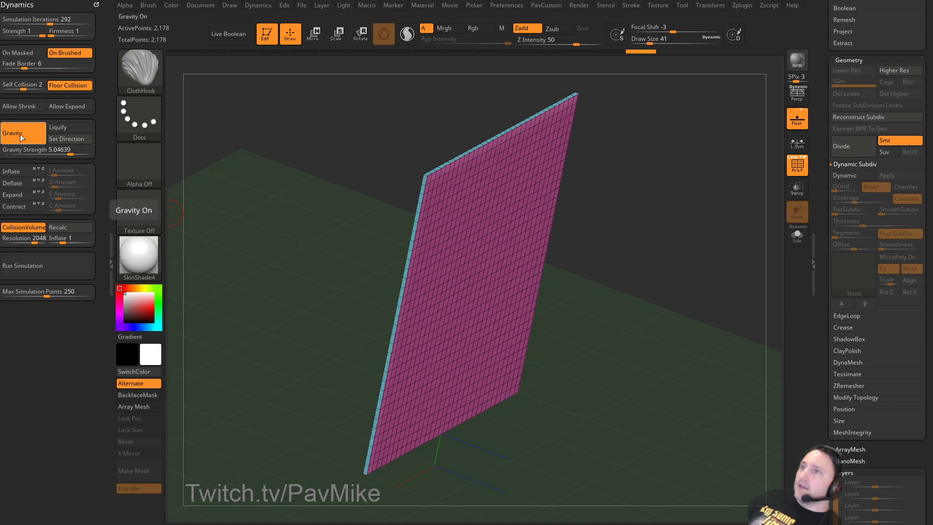
{"action": "left_click", "coordinate": [68, 85]}
{"action": "left_click", "coordinate": [33, 228]}
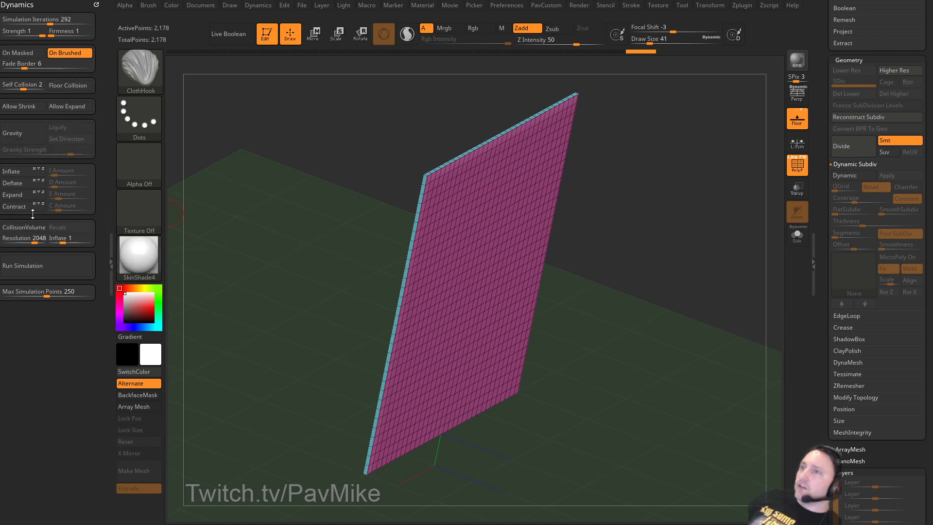
{"action": "left_click", "coordinate": [14, 171]}
{"action": "left_click", "coordinate": [38, 265]}
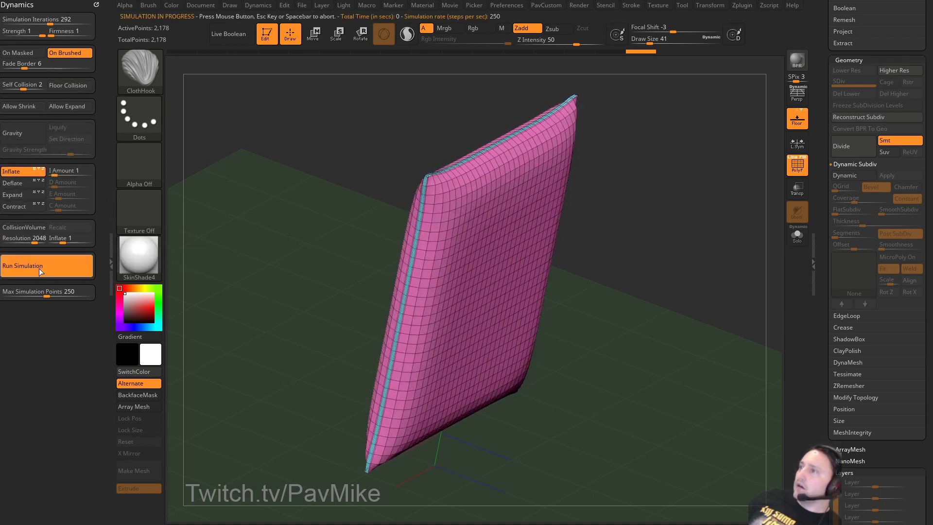
Stop the inflation, hide the polyframe and set the pillow's material back to StartupMaterial.
{"action": "left_click", "coordinate": [797, 165]}
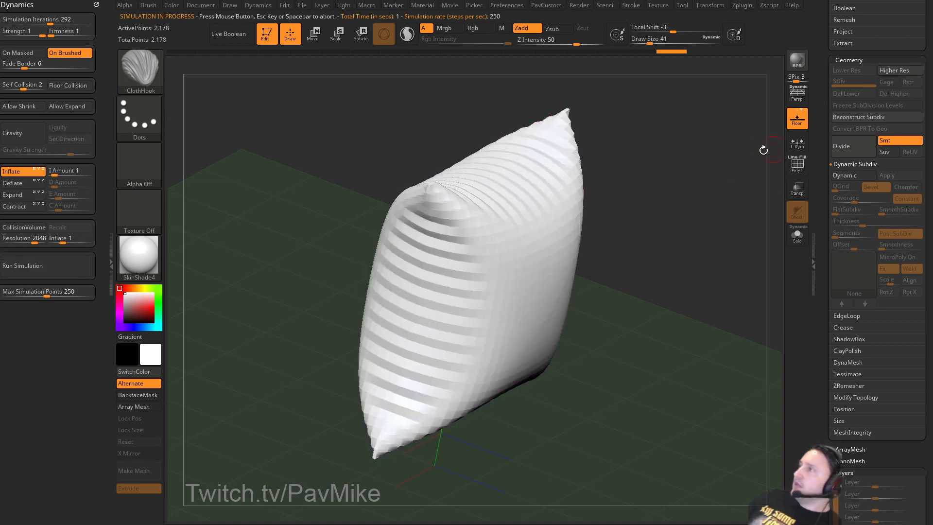
{"action": "left_click_drag", "start_coordinate": [763, 147], "coordinate": [699, 180]}
{"action": "key", "text": "m"}
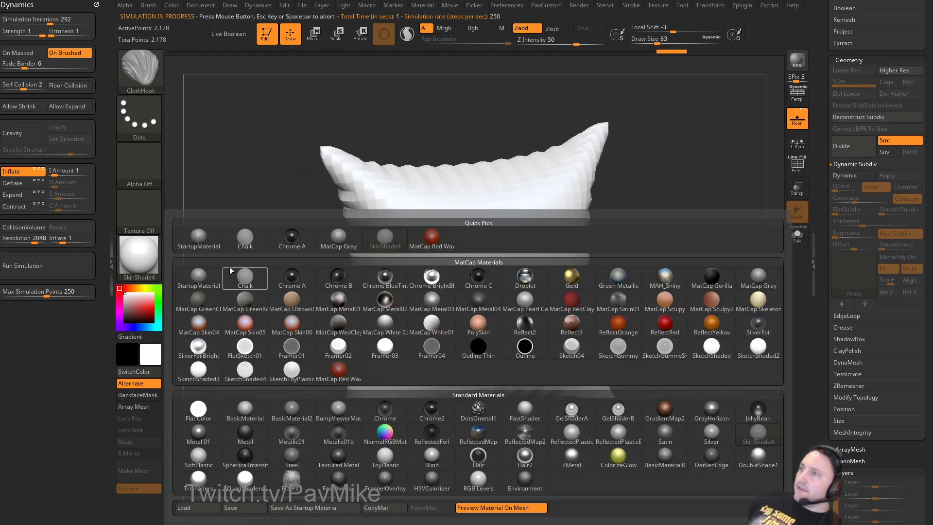
{"action": "left_click", "coordinate": [199, 240]}
Bring up the transform gizmo and inspect the inflated pillow's topology with the polyframe shown.
{"action": "key", "text": "w"}
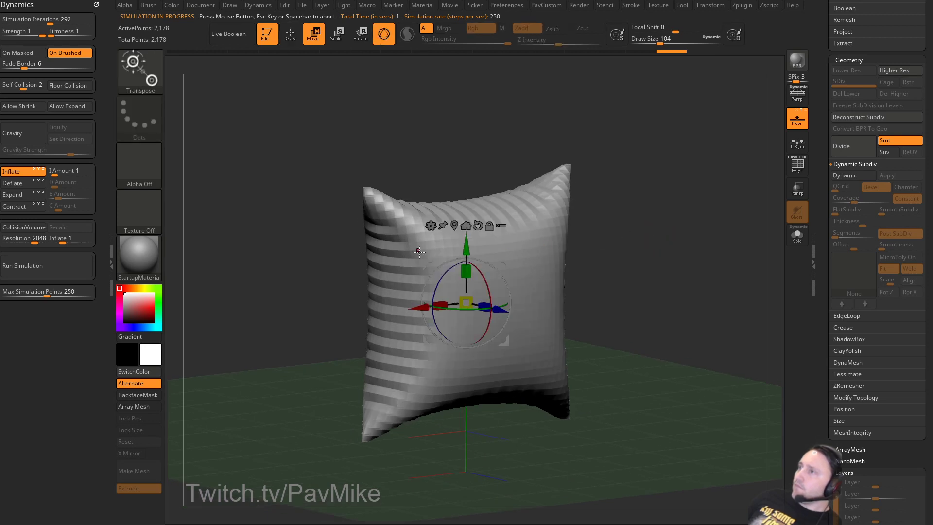
{"action": "key", "text": "b"}
{"action": "key", "text": "t"}
{"action": "key", "text": "c"}
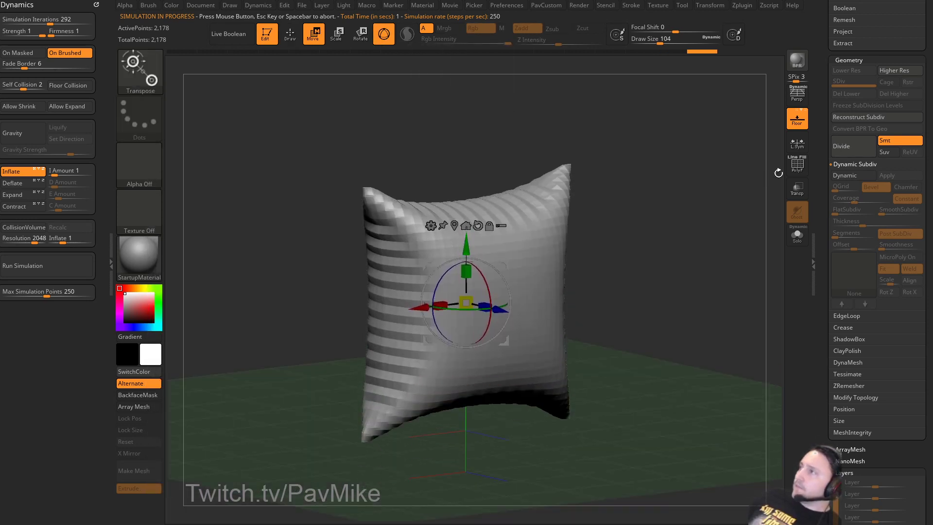
{"action": "key", "text": "shift+f"}
{"action": "left_click_drag", "start_coordinate": [677, 209], "coordinate": [700, 217]}
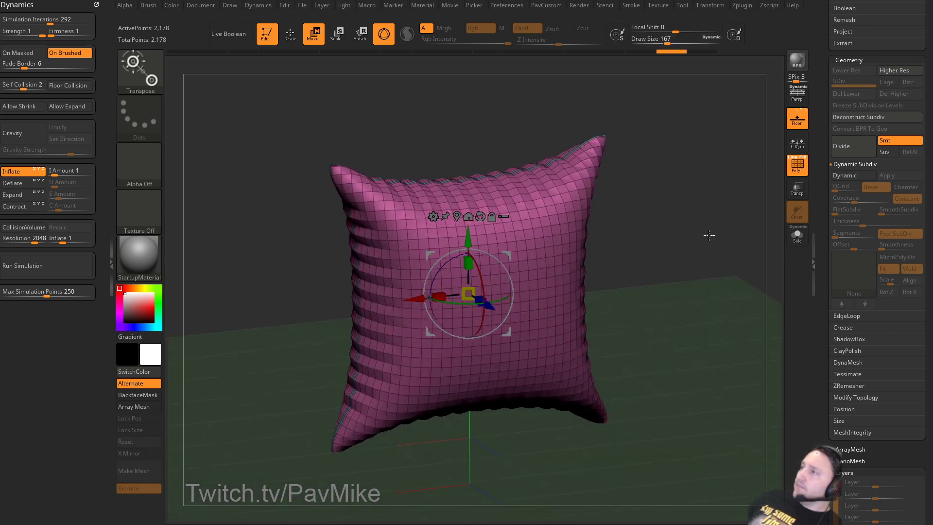
Return to drawing with a draw size of 124 and remesh the pillow to a much denser mesh.
{"action": "key", "text": "q"}
{"action": "key", "text": "s"}
{"action": "left_click_drag", "start_coordinate": [599, 248], "coordinate": [594, 248]}
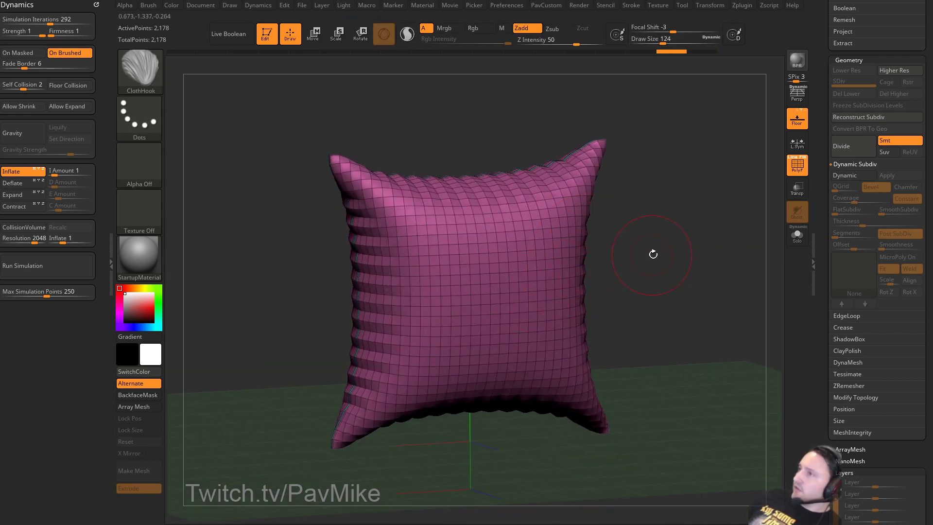
{"action": "key", "text": "space"}
{"action": "left_click", "coordinate": [630, 115]}
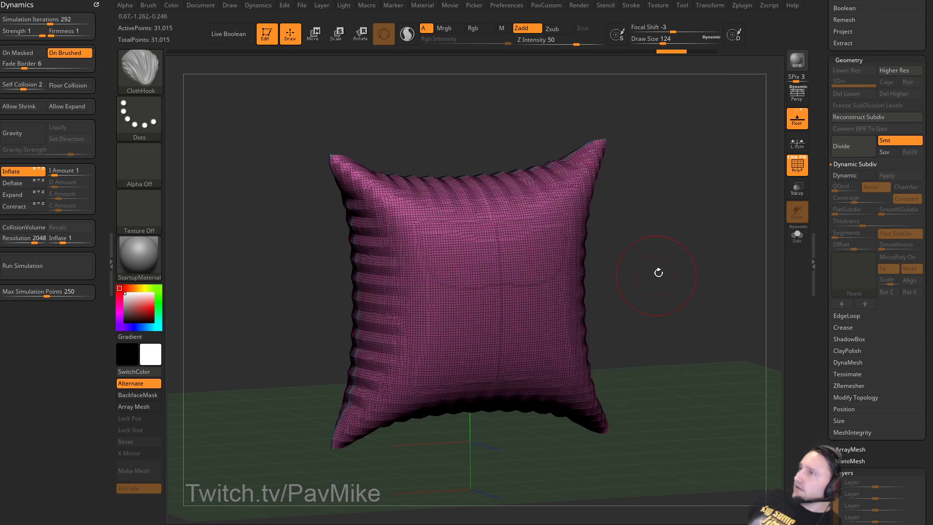
Turn off Inflate, turn on Gravity and run the simulation on the dense pillow.
{"action": "left_click", "coordinate": [19, 172]}
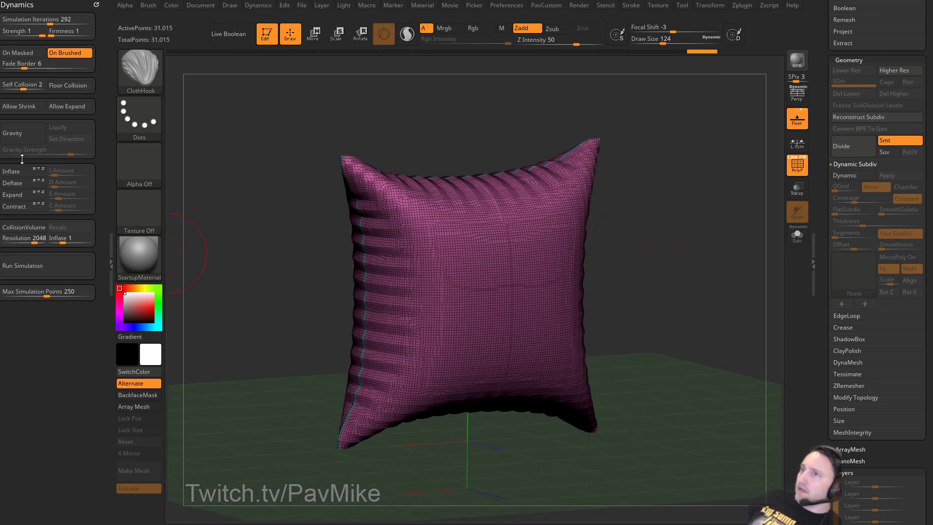
{"action": "left_click", "coordinate": [23, 133]}
{"action": "left_click", "coordinate": [48, 266]}
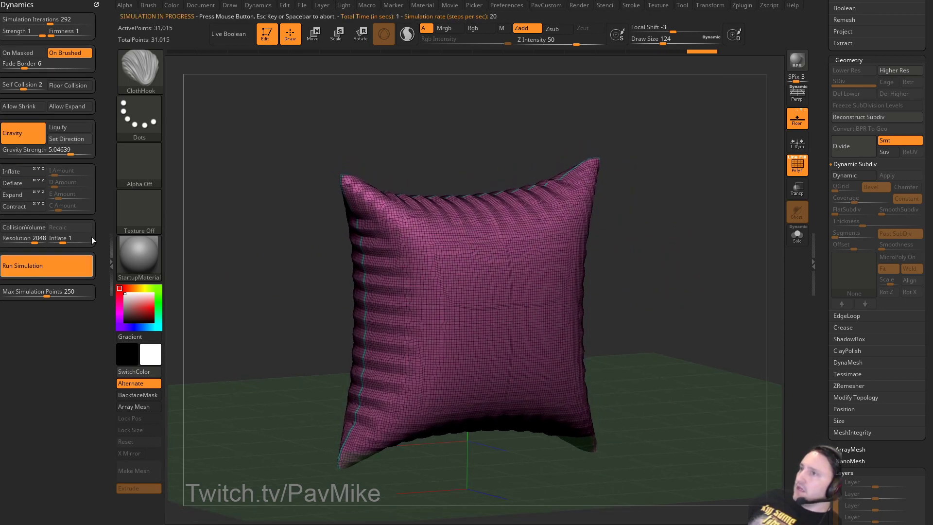
Stop and undo the pillow's fall, turn on Floor Collision and run the simulation again.
{"action": "left_click", "coordinate": [187, 187]}
{"action": "key", "text": "ctrl+z"}
{"action": "left_click", "coordinate": [69, 87]}
{"action": "left_click", "coordinate": [38, 266]}
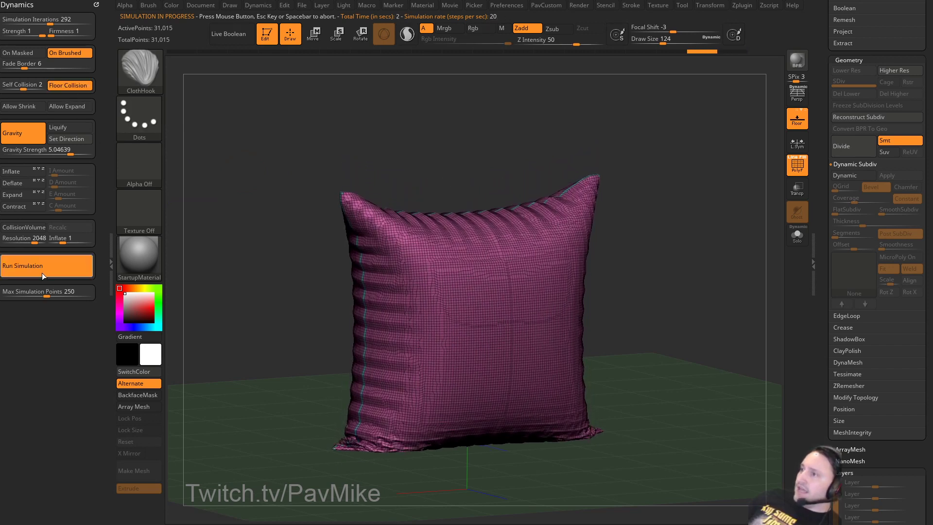
Stop the simulation, hide the polyframe and examine the folds where the pillow's base meets the floor.
{"action": "mouse_move", "coordinate": [684, 275]}
{"action": "left_mouse_down"}
{"action": "mouse_move", "coordinate": [696, 224]}
{"action": "mouse_move", "coordinate": [700, 249]}
{"action": "left_mouse_up"}
{"action": "left_click", "coordinate": [798, 166]}
{"action": "key", "text": "s"}
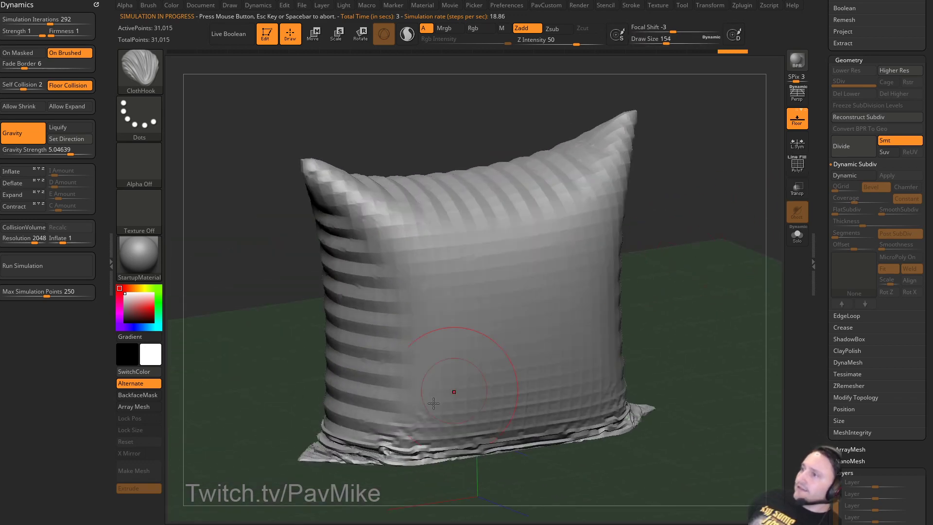
{"action": "key", "text": "s"}
{"action": "left_click_drag", "start_coordinate": [365, 446], "coordinate": [363, 446]}
{"action": "left_click_drag", "start_coordinate": [661, 302], "coordinate": [703, 278], "text": "alt"}
{"action": "key", "text": "s"}
{"action": "left_click_drag", "start_coordinate": [432, 391], "coordinate": [434, 391]}
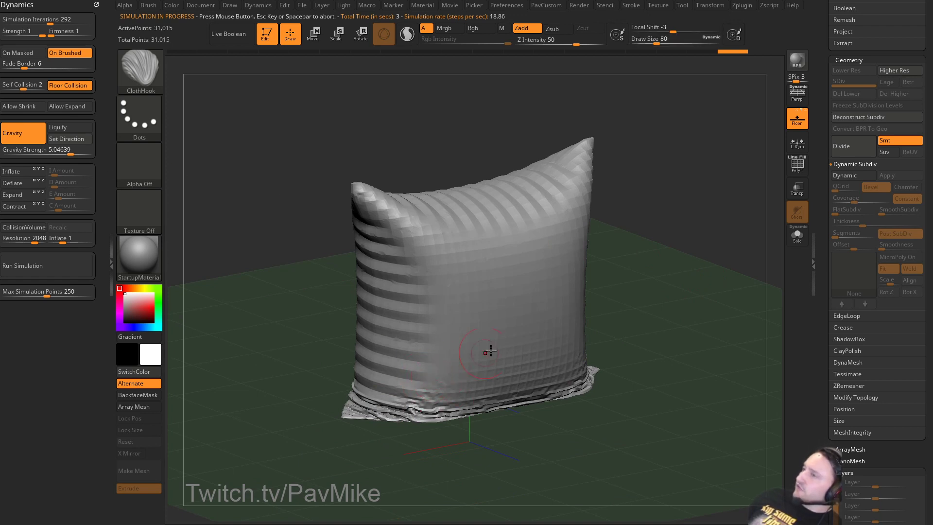
Undo the floor collapse and the dense remesh, and show the polyframe on the low-resolution pillow.
{"action": "key", "text": "ctrl+z"}
{"action": "left_click_drag", "start_coordinate": [737, 141], "coordinate": [725, 178]}
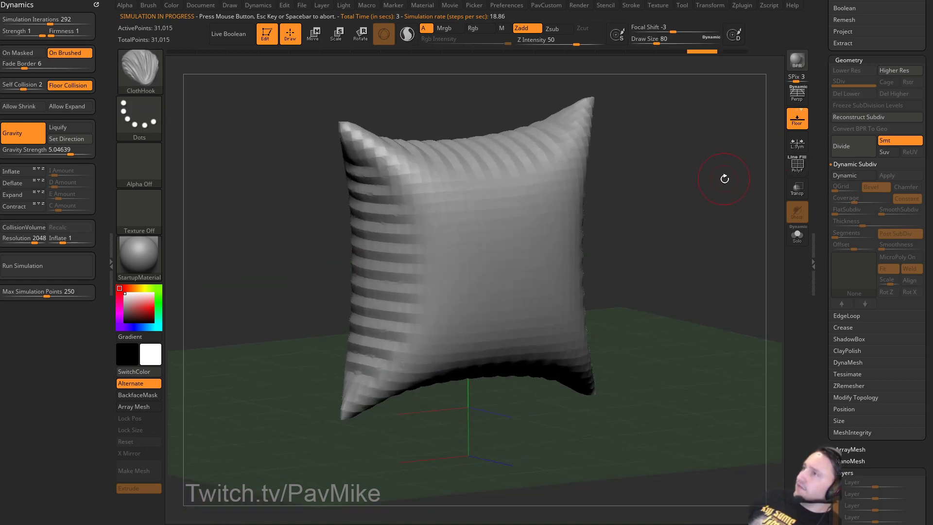
{"action": "left_click", "coordinate": [798, 168]}
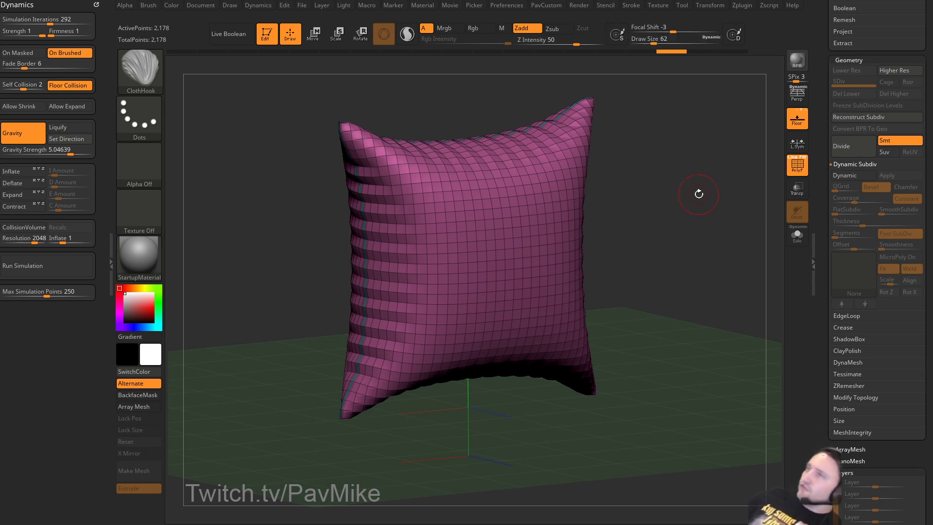
{"action": "left_click_drag", "start_coordinate": [699, 194], "coordinate": [631, 221]}
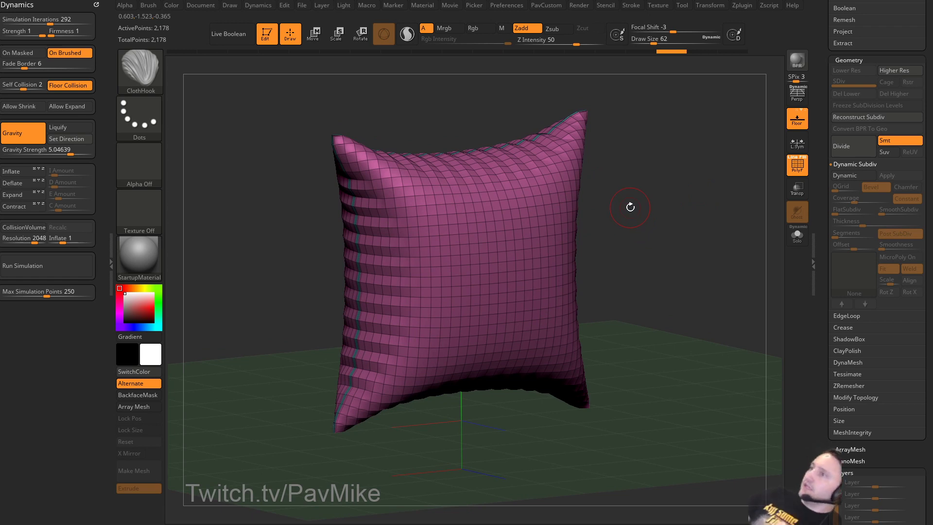
{"action": "left_click_drag", "start_coordinate": [703, 158], "coordinate": [699, 194]}
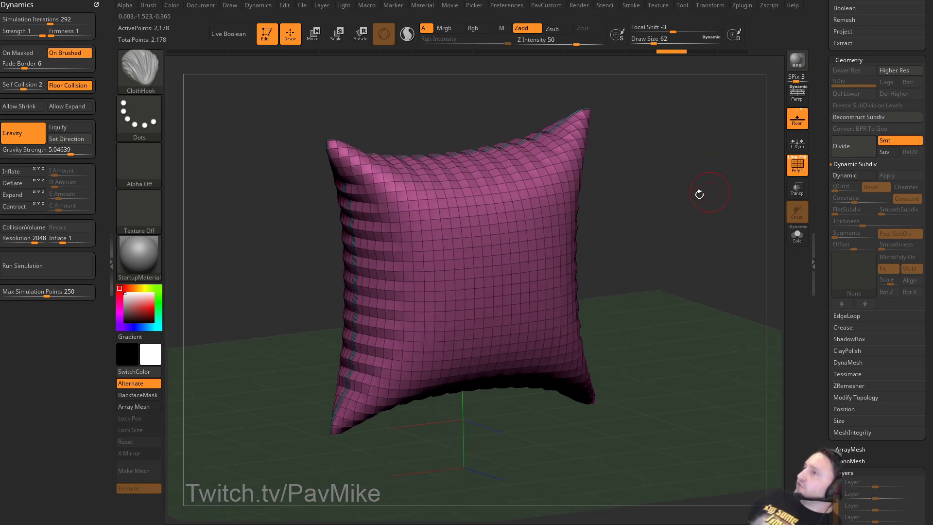
Subdivide the pillow to SDiv 3 and hide the polyframe.
{"action": "key", "text": "ctrl+d"}
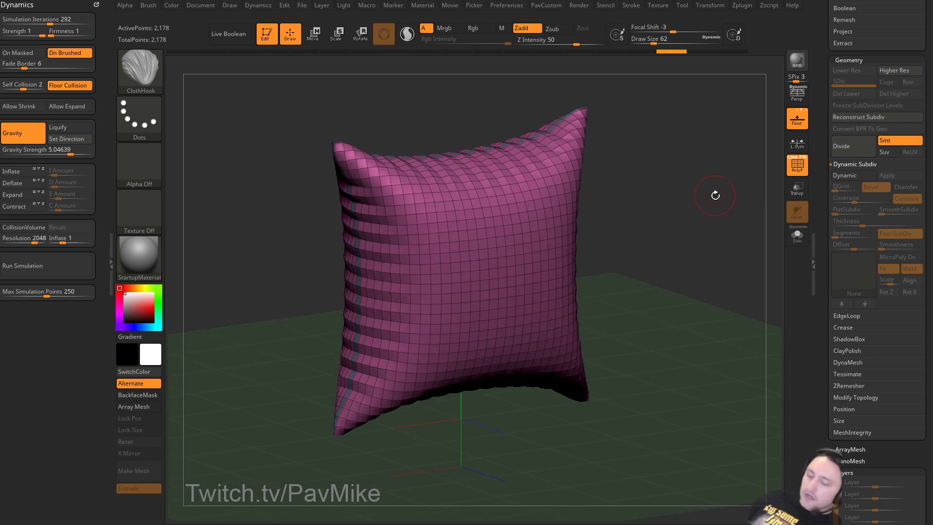
{"action": "left_click", "coordinate": [847, 154]}
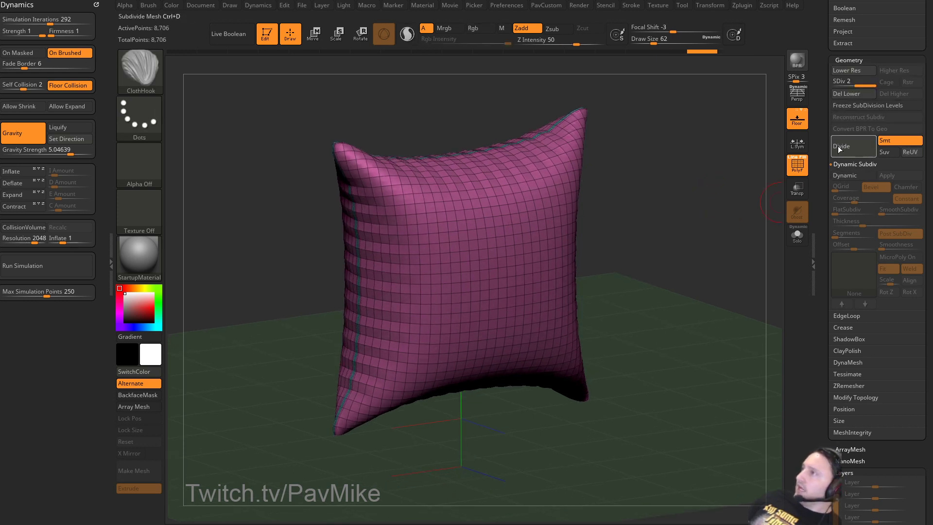
{"action": "key", "text": "shift+f"}
Push the pillow vertically against the floor with the TransposeCloth brush to crumple its bottom edge.
{"action": "key", "text": "w"}
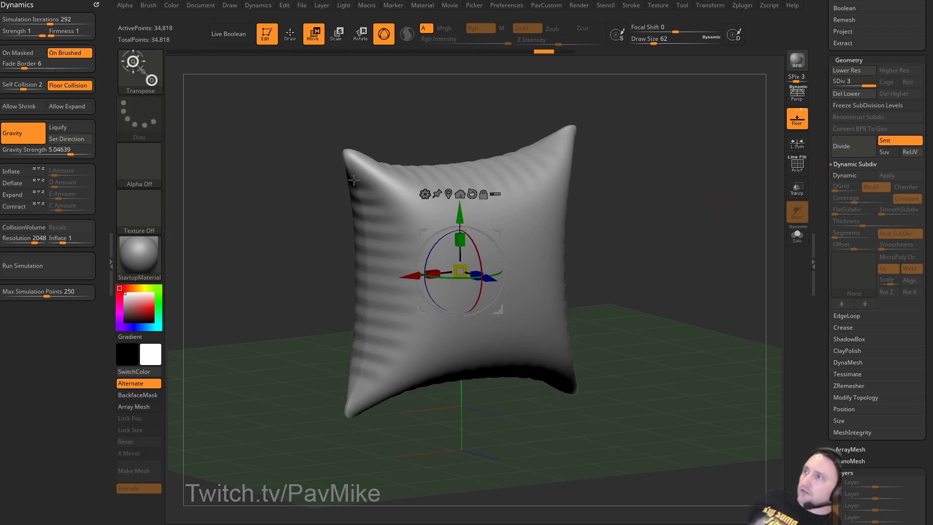
{"action": "key", "text": "b"}
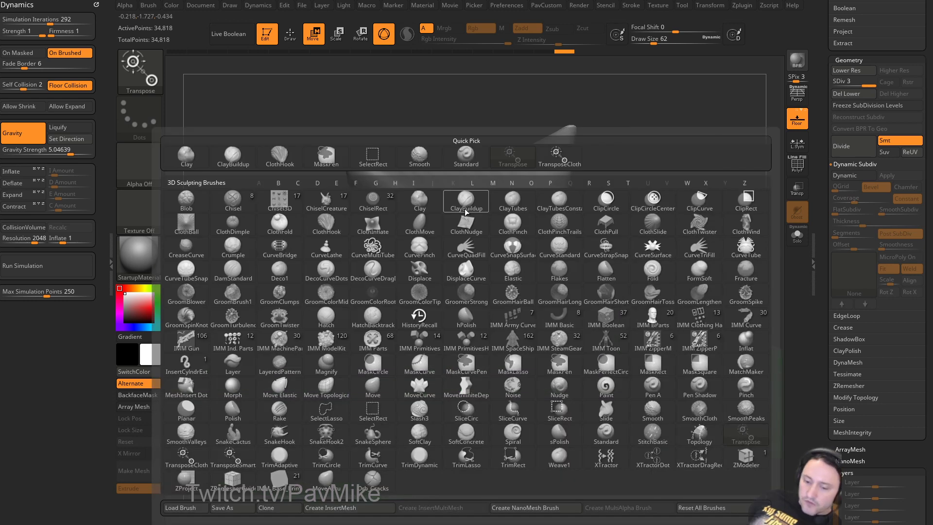
{"action": "key", "text": "t"}
{"action": "key", "text": "c"}
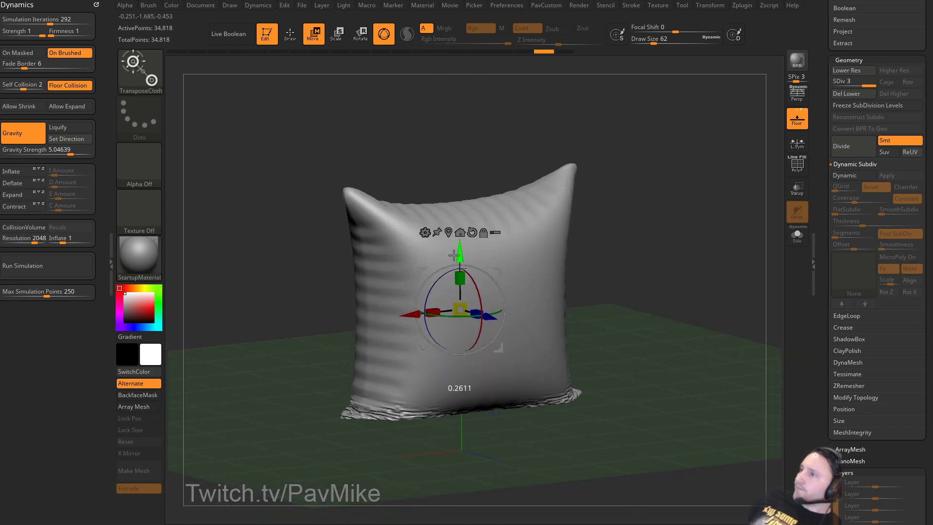
{"action": "left_click_drag", "start_coordinate": [459, 218], "coordinate": [461, 243]}
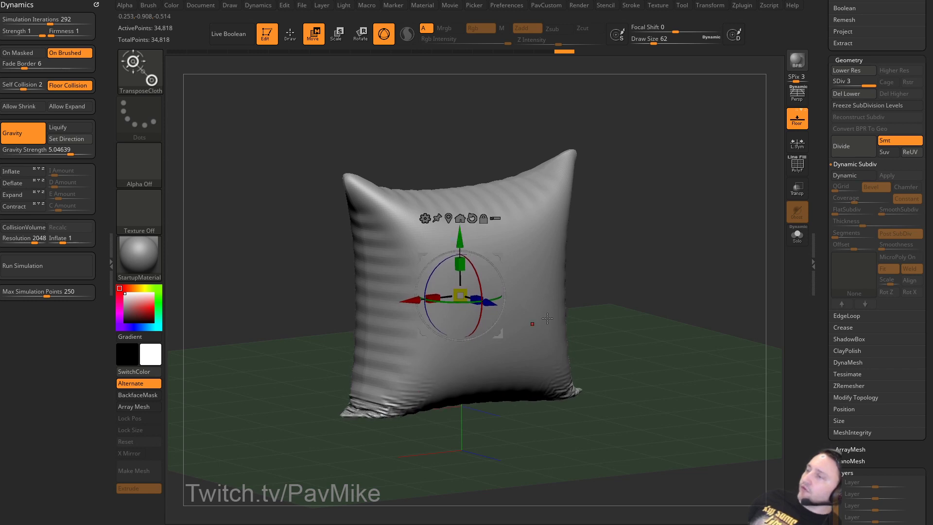
Try pulling folds into the pillow's lower front with the ClothHook brush at draw size 158, and undo the stroke.
{"action": "key", "text": "q"}
{"action": "key", "text": "b"}
{"action": "key", "text": "c"}
{"action": "key", "text": "h"}
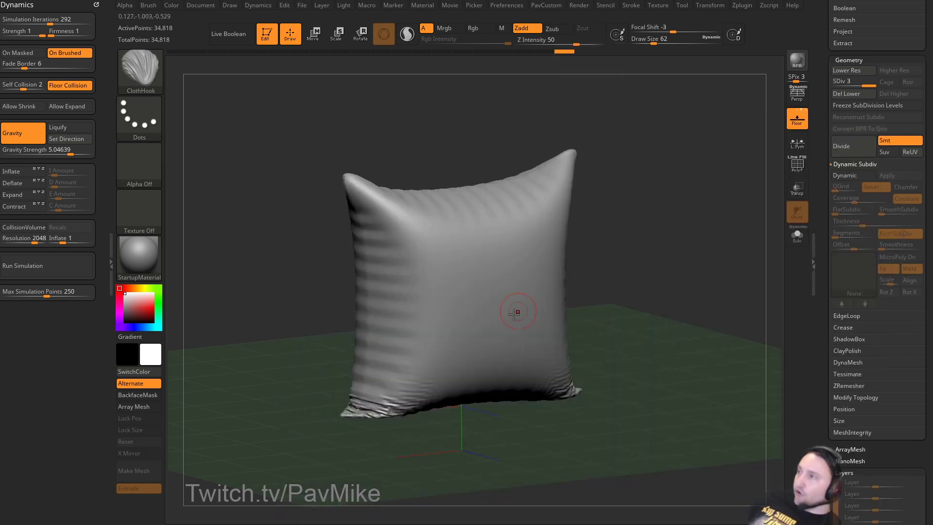
{"action": "mouse_move", "coordinate": [436, 351]}
{"action": "left_mouse_down"}
{"action": "mouse_move", "coordinate": [428, 384]}
{"action": "mouse_move", "coordinate": [408, 355]}
{"action": "left_mouse_up"}
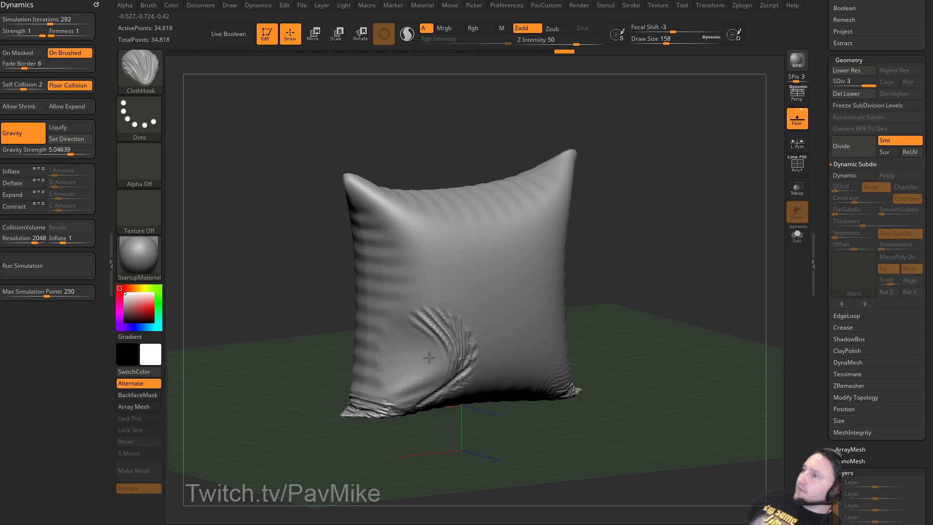
{"action": "key", "text": "ctrl"}
Undo the pillow's crumpling against the floor, turn on Dynamic Subdiv and lower the pillow to SDiv 1.
{"action": "left_click", "coordinate": [846, 175]}
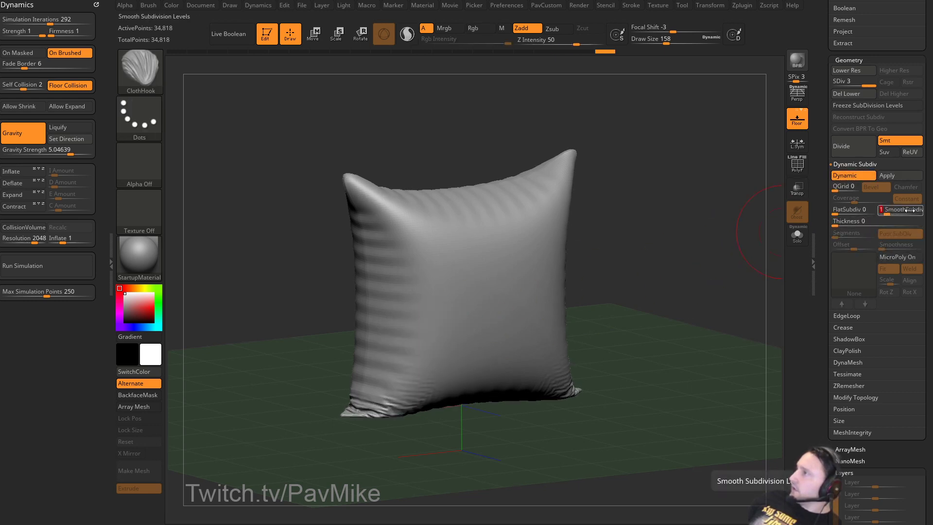
{"action": "mouse_move", "coordinate": [421, 276]}
{"action": "left_mouse_down"}
{"action": "mouse_move", "coordinate": [465, 284]}
{"action": "mouse_move", "coordinate": [491, 304]}
{"action": "left_mouse_up"}
{"action": "key", "text": "ctrl+z"}
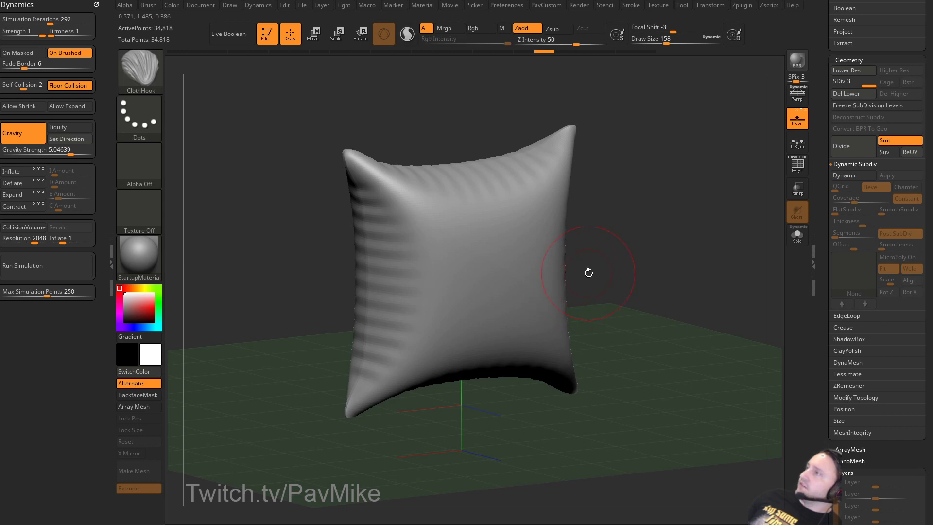
{"action": "key", "text": "ctrl+z"}
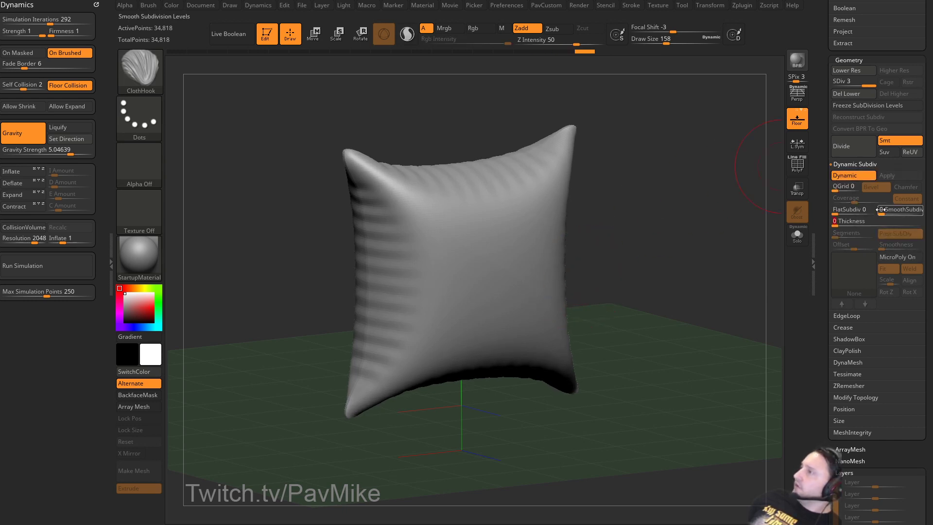
{"action": "key", "text": "shift+d"}
{"action": "key", "text": "shift+d"}
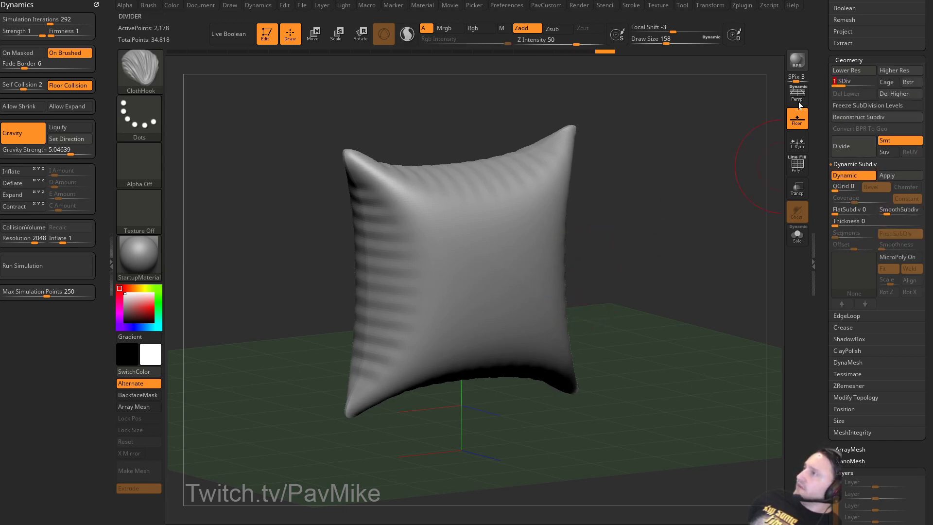
Push the pillow into the floor with TransposeCloth and pull a fold into its lower front with ClothHook.
{"action": "key", "text": "w"}
{"action": "mouse_move", "coordinate": [459, 250]}
{"action": "left_mouse_down"}
{"action": "mouse_move", "coordinate": [459, 306]}
{"action": "mouse_move", "coordinate": [439, 341]}
{"action": "mouse_move", "coordinate": [415, 315]}
{"action": "left_mouse_up"}
{"action": "key", "text": "b"}
{"action": "key", "text": "c"}
{"action": "key", "text": "h"}
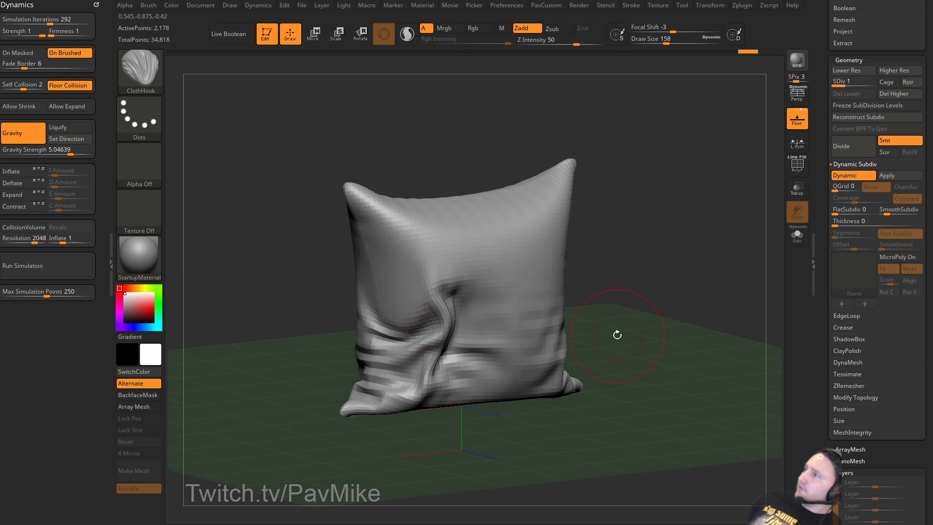
Raise the pillow to SDiv 2, tilt it against the floor with TransposeCloth and add ClothHook folds at draw size 140.
{"action": "left_click", "coordinate": [854, 81]}
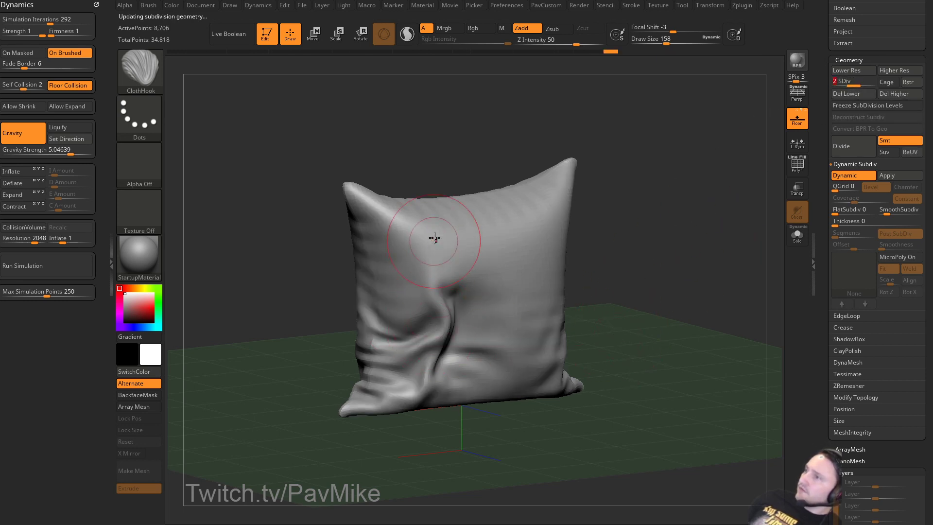
{"action": "key", "text": "w"}
{"action": "left_click_drag", "start_coordinate": [436, 267], "coordinate": [434, 278]}
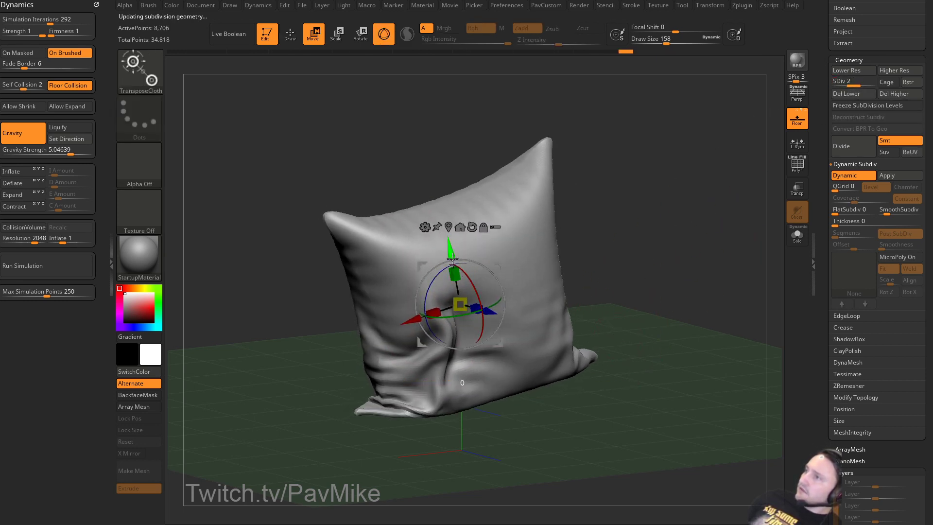
{"action": "key", "text": "q"}
{"action": "left_click_drag", "start_coordinate": [418, 318], "coordinate": [440, 319]}
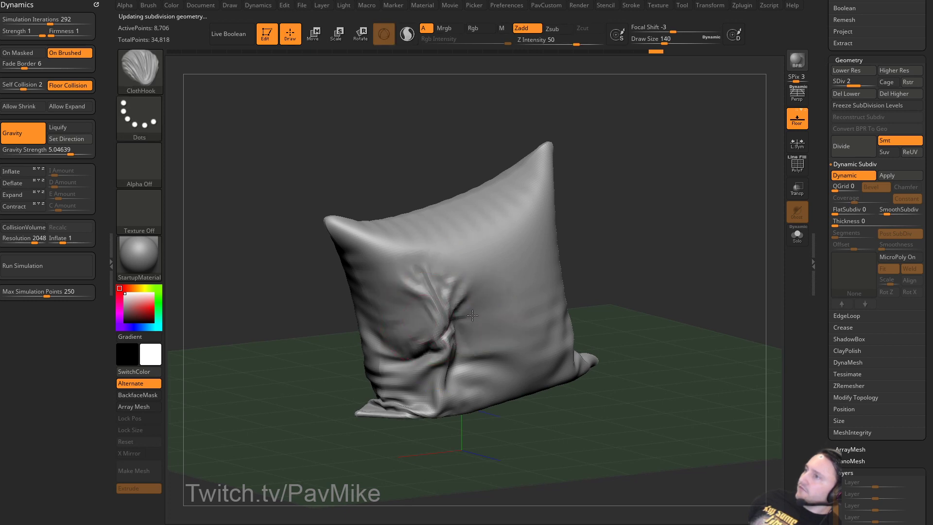
Raise the pillow to SDiv 3 and select the ClothDimple brush with a draw size of 94.
{"action": "left_click", "coordinate": [869, 83]}
{"action": "key", "text": "s"}
{"action": "left_click", "coordinate": [651, 221]}
{"action": "left_click_drag", "start_coordinate": [665, 214], "coordinate": [626, 235]}
{"action": "key", "text": "b"}
{"action": "key", "text": "c"}
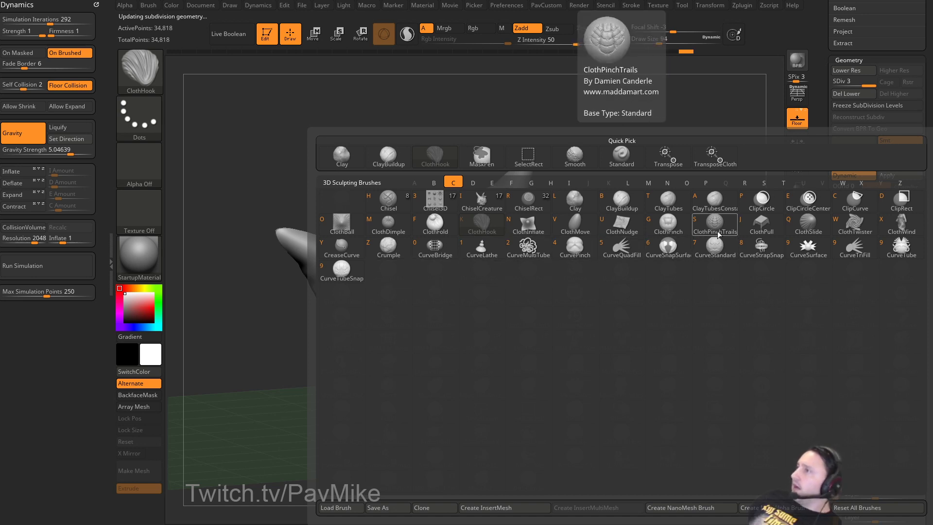
{"action": "key", "text": "m"}
Undo a trial dimple, set Fade Border to 14 and make two dimples, one above the other, in the pillow's front.
{"action": "left_click_drag", "start_coordinate": [500, 264], "coordinate": [516, 276]}
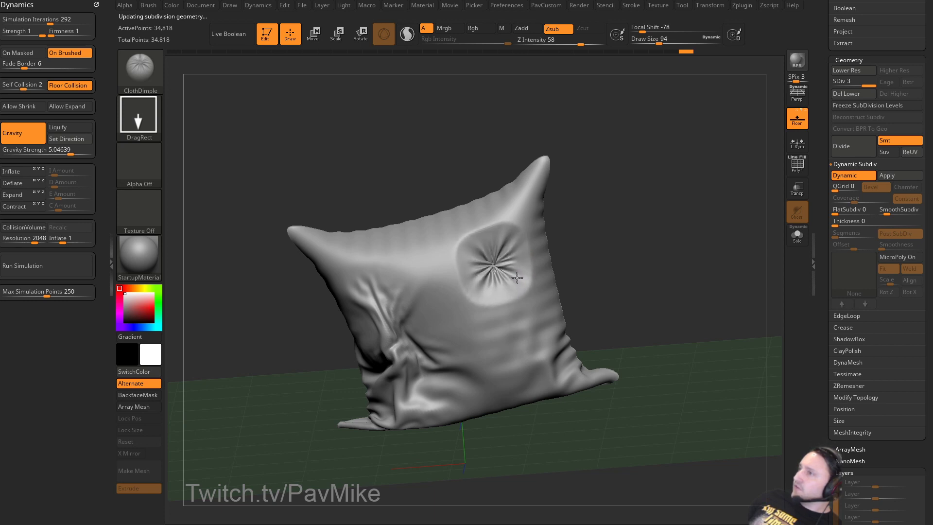
{"action": "key", "text": "ctrl+z"}
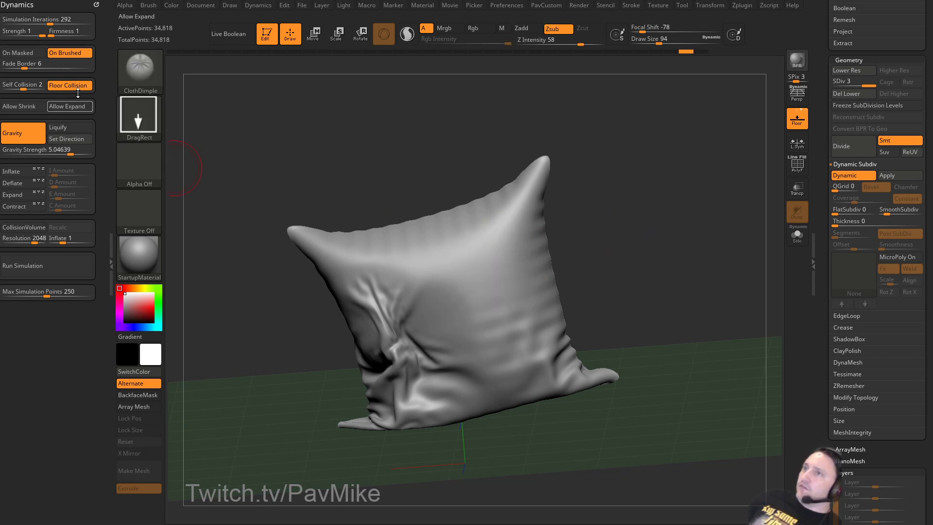
{"action": "left_click_drag", "start_coordinate": [26, 66], "coordinate": [52, 67]}
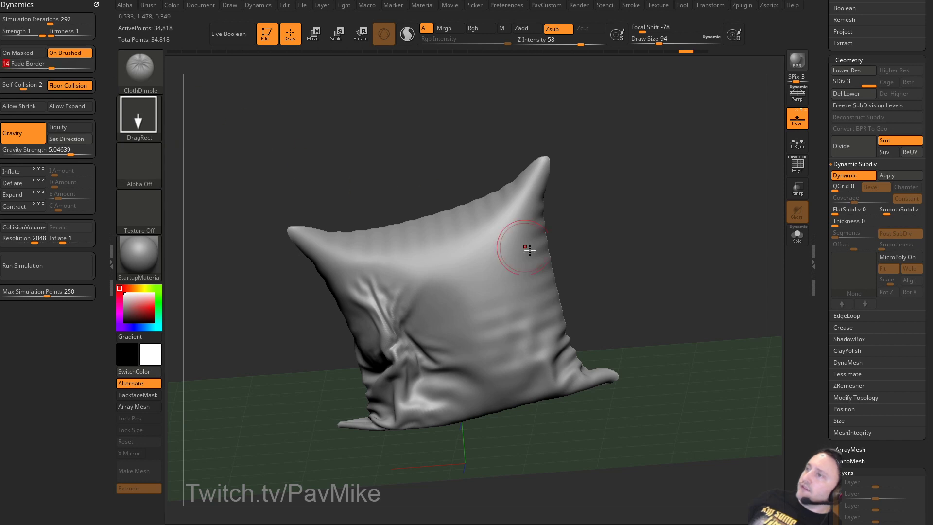
{"action": "left_click_drag", "start_coordinate": [507, 259], "coordinate": [523, 276]}
{"action": "left_click_drag", "start_coordinate": [520, 345], "coordinate": [528, 353]}
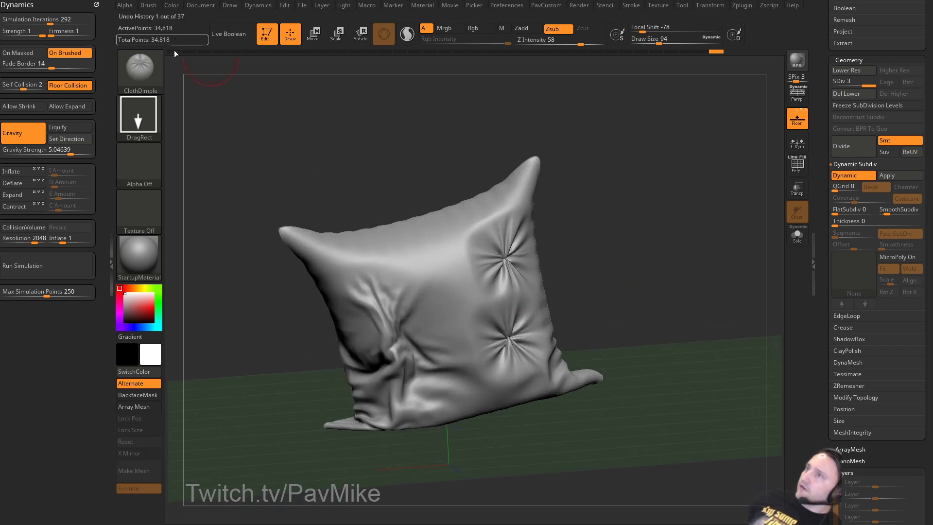
{"action": "left_click_drag", "start_coordinate": [644, 285], "coordinate": [650, 279]}
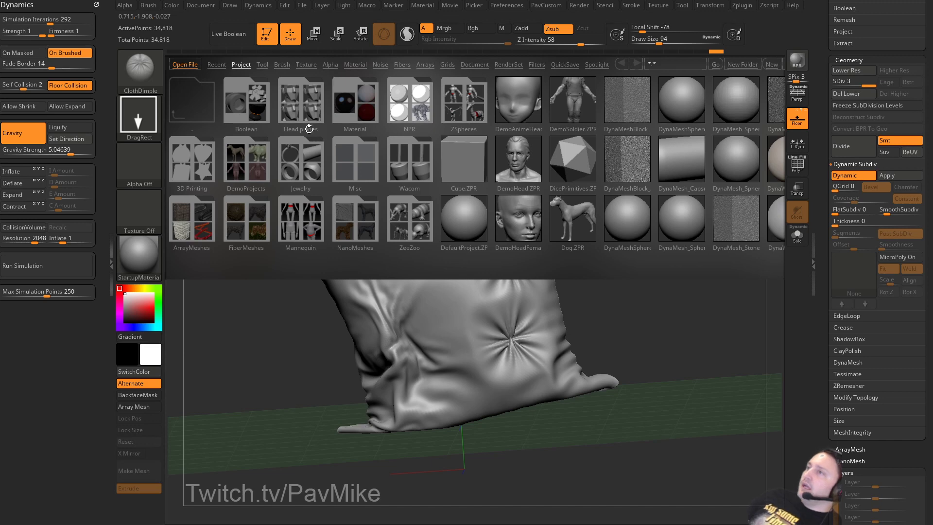
Browse the brush library and examine the logical processors' load in Task Manager.
{"action": "left_click", "coordinate": [283, 65]}
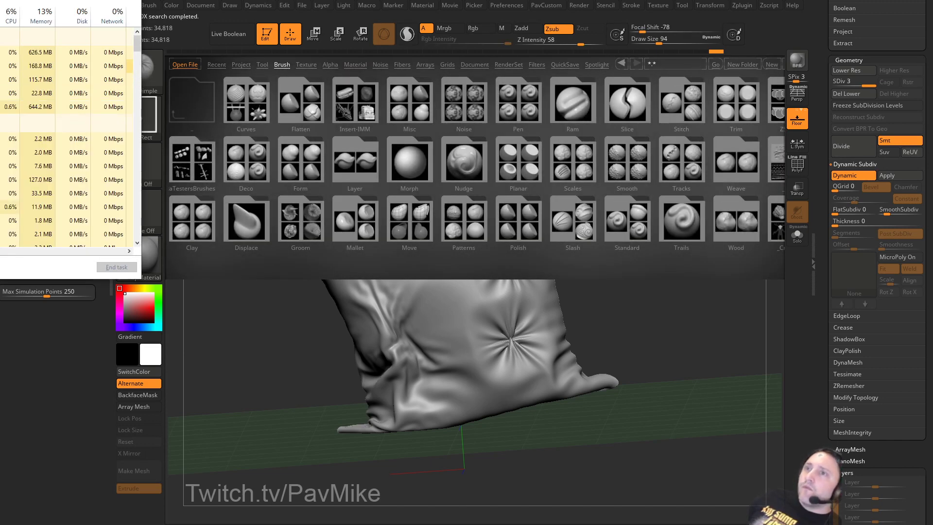
{"action": "left_click_drag", "start_coordinate": [220, 114], "coordinate": [222, 115]}
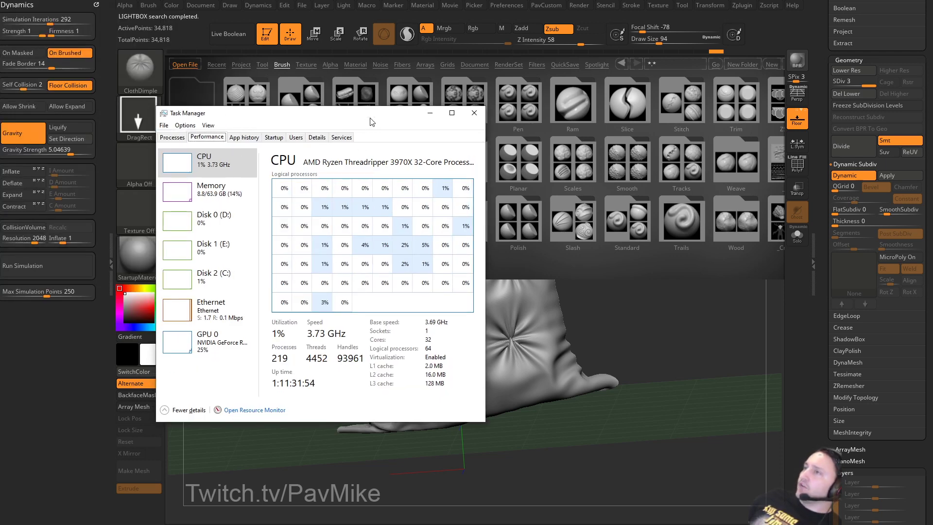
{"action": "left_click_drag", "start_coordinate": [370, 118], "coordinate": [932, 0]}
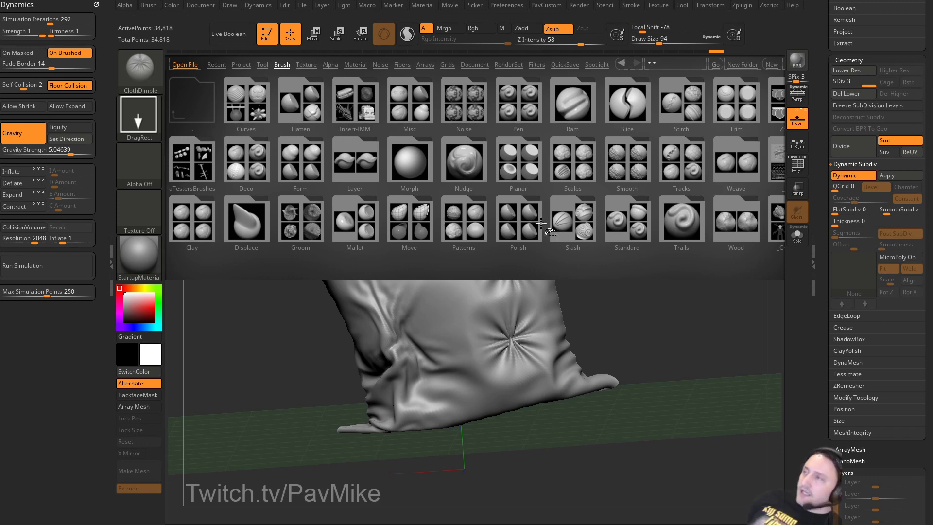
{"action": "key", "text": "comma"}
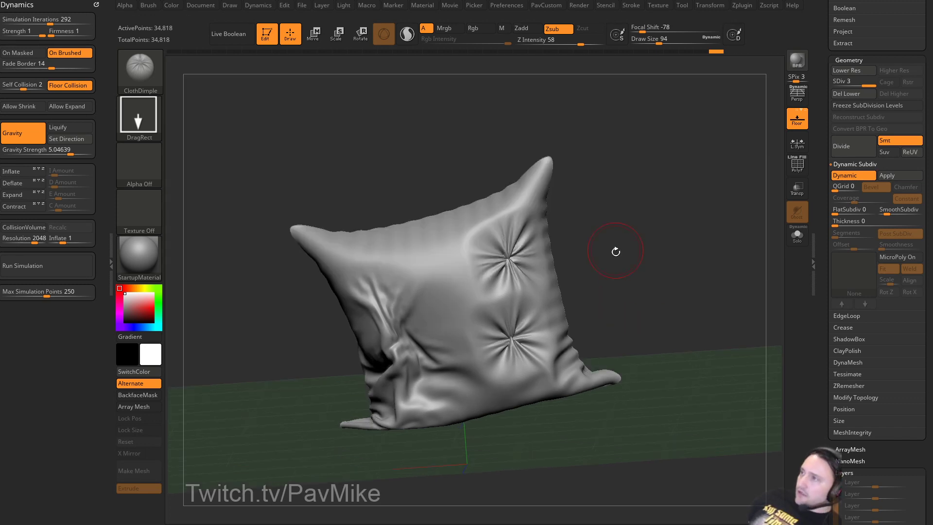
Lower the pillow to SDiv 2 and load Dog.ZTL from the tool library.
{"action": "key", "text": "s"}
{"action": "key", "text": "shift+d"}
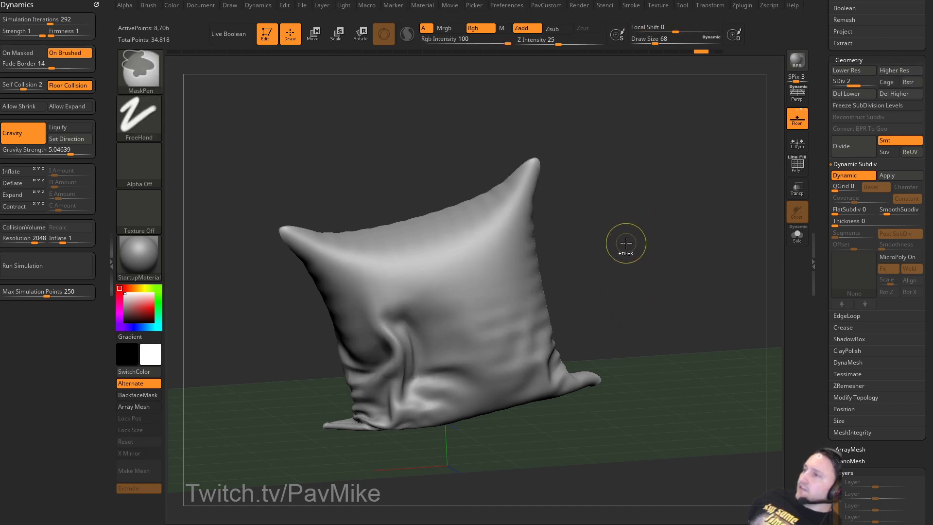
{"action": "key", "text": "comma"}
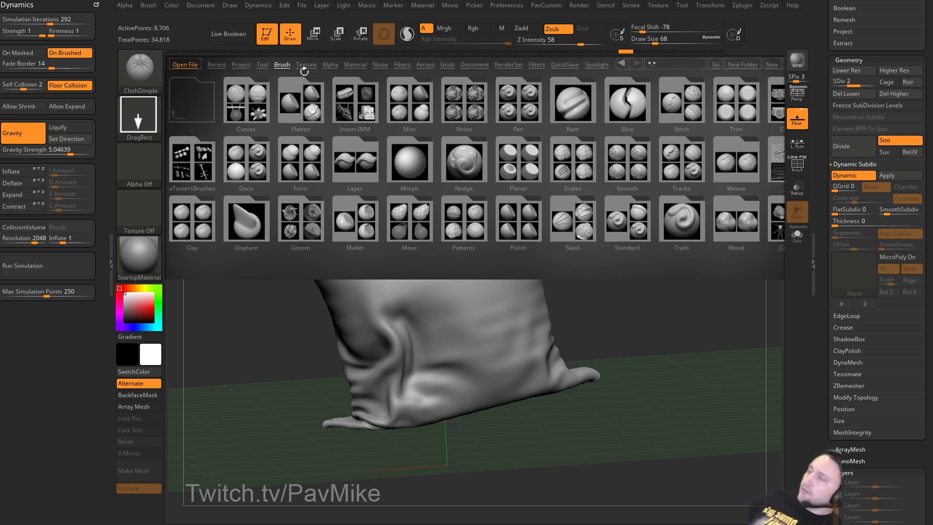
{"action": "left_click", "coordinate": [259, 64]}
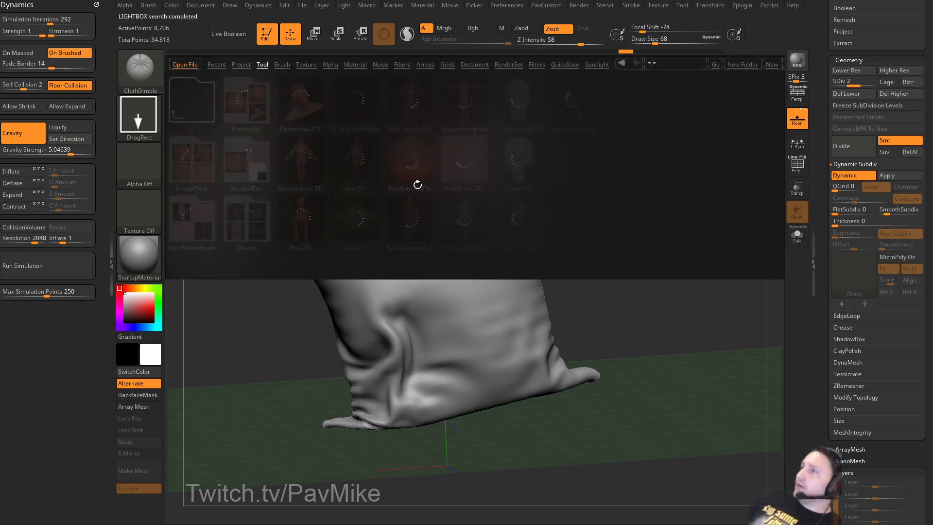
{"action": "double_click", "coordinate": [321, 213]}
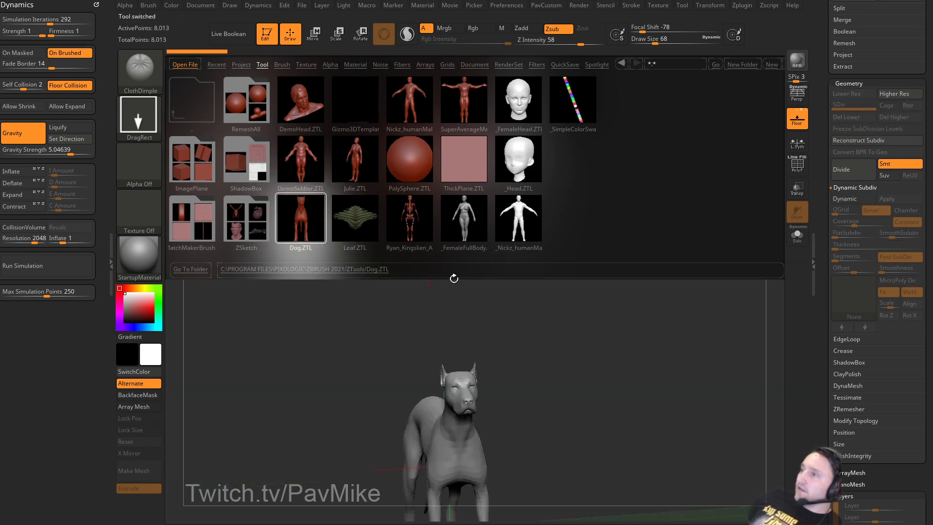
{"action": "key", "text": "comma"}
{"action": "left_click_drag", "start_coordinate": [566, 308], "coordinate": [598, 293]}
Close the holes in the dog mesh and run the cloth simulation with floor collision and gravity.
{"action": "key", "text": "grave"}
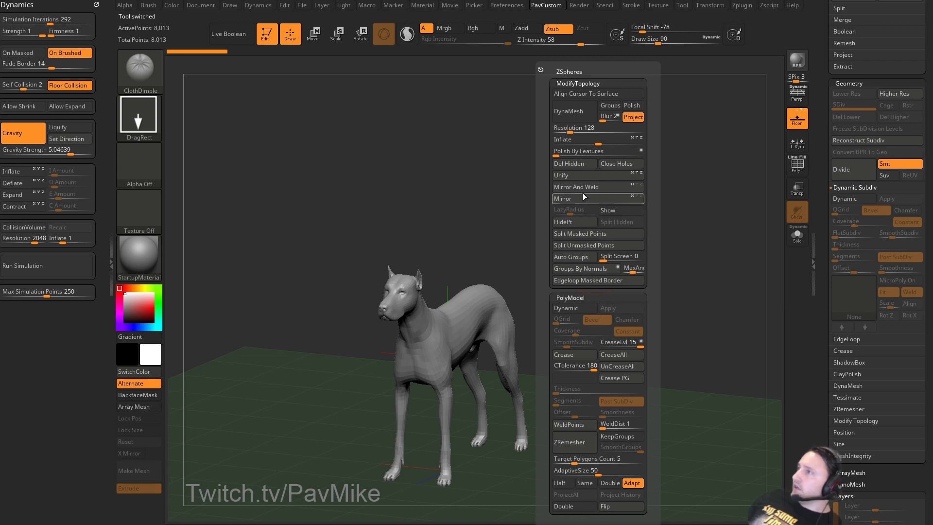
{"action": "left_click", "coordinate": [603, 166]}
{"action": "left_click_drag", "start_coordinate": [525, 279], "coordinate": [353, 201]}
{"action": "left_click", "coordinate": [37, 148]}
{"action": "left_click", "coordinate": [57, 264]}
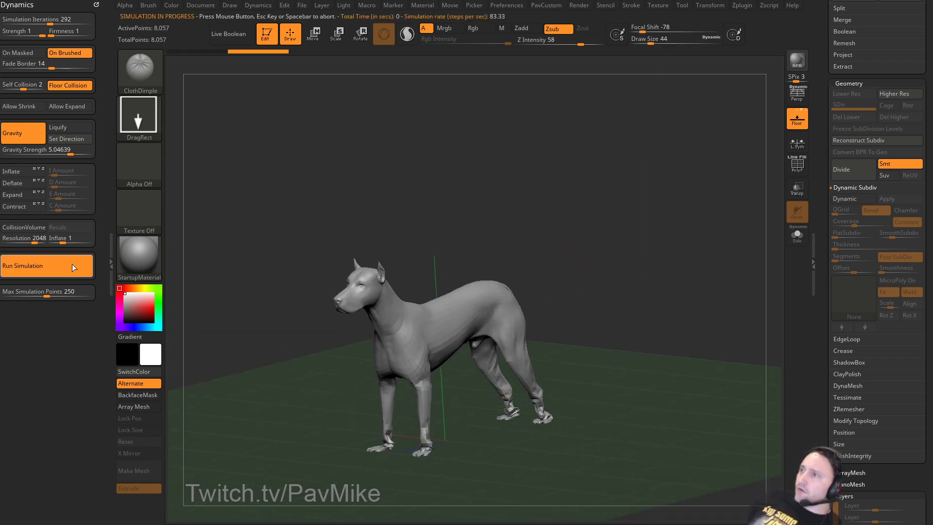
Set Gravity Strength to 100 and run the dog's collapse twice, undoing it each time.
{"action": "left_click_drag", "start_coordinate": [71, 151], "coordinate": [93, 151]}
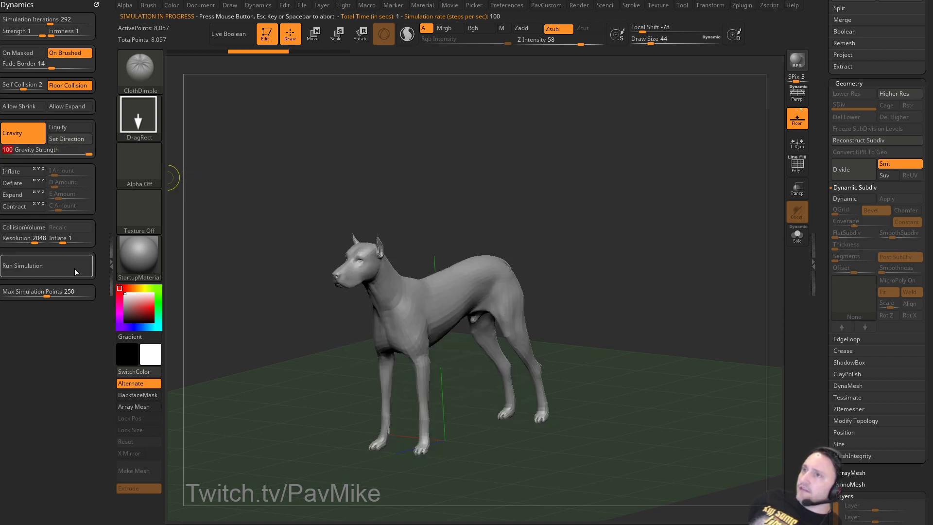
{"action": "left_click", "coordinate": [73, 265]}
{"action": "left_click", "coordinate": [284, 192]}
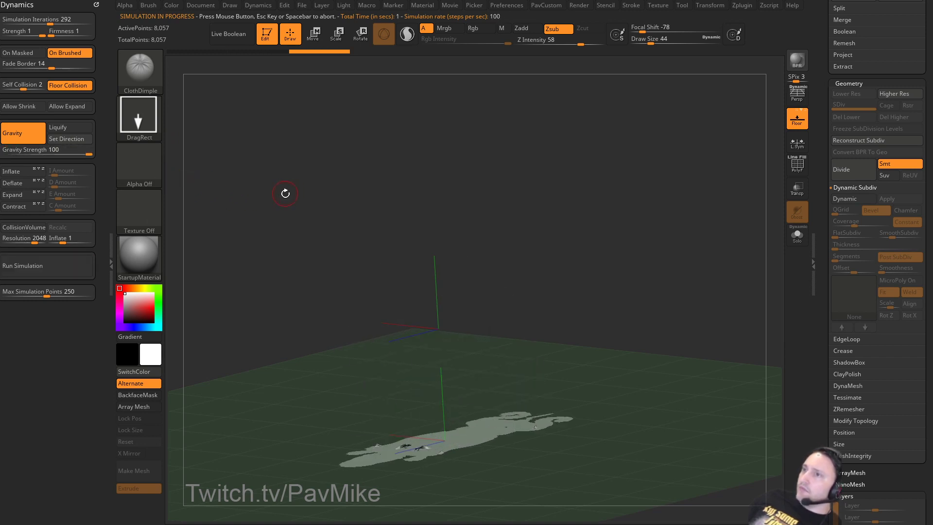
{"action": "key", "text": "ctrl+z"}
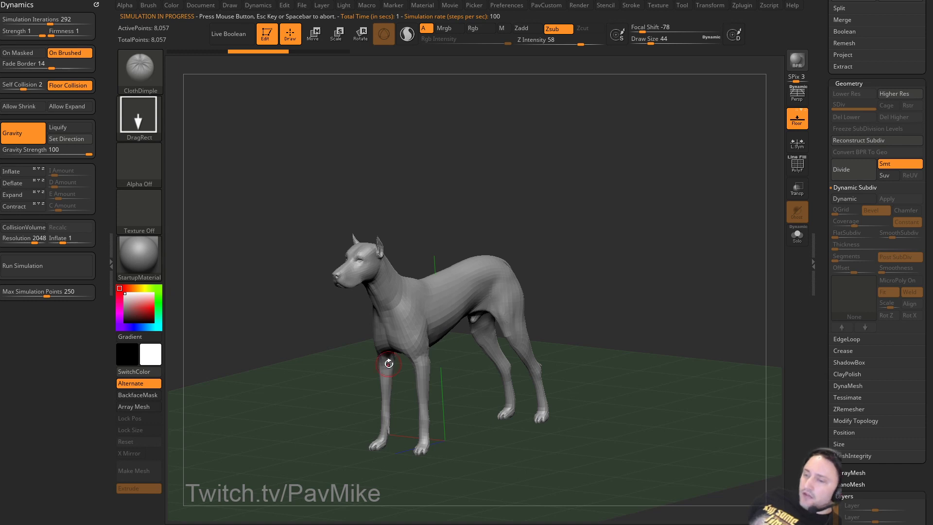
{"action": "left_click", "coordinate": [77, 270]}
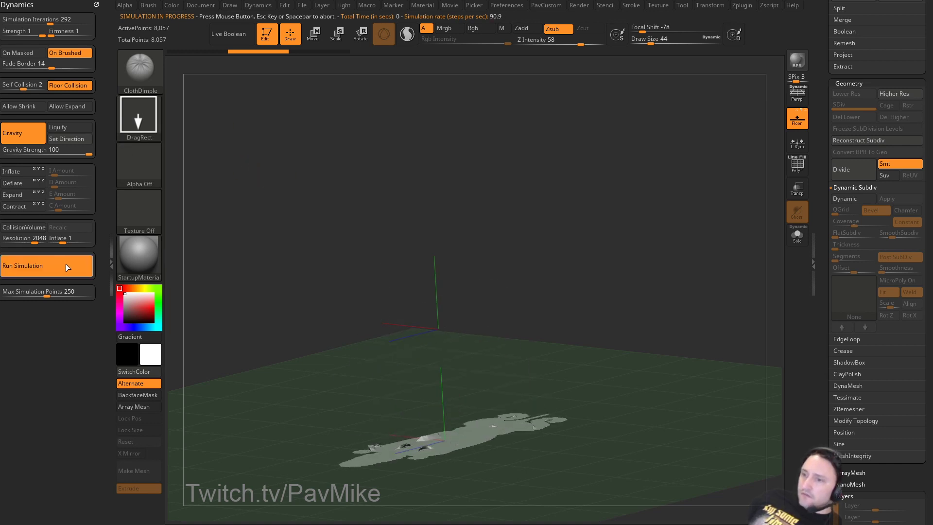
{"action": "left_click", "coordinate": [266, 202]}
{"action": "key", "text": "ctrl+z"}
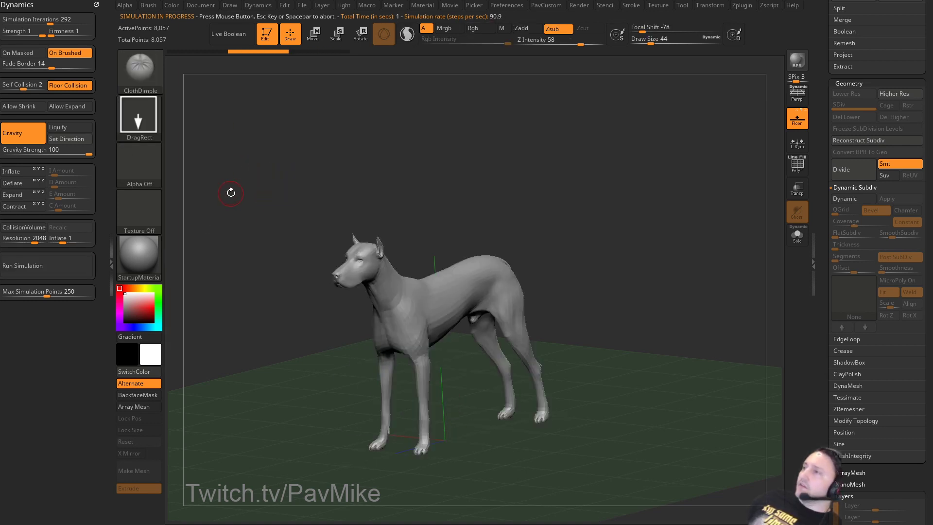
Set Gravity Strength to 11.16089 and Simulation Iterations to 1000, and run the simulation on the dog.
{"action": "left_click_drag", "start_coordinate": [87, 152], "coordinate": [75, 150]}
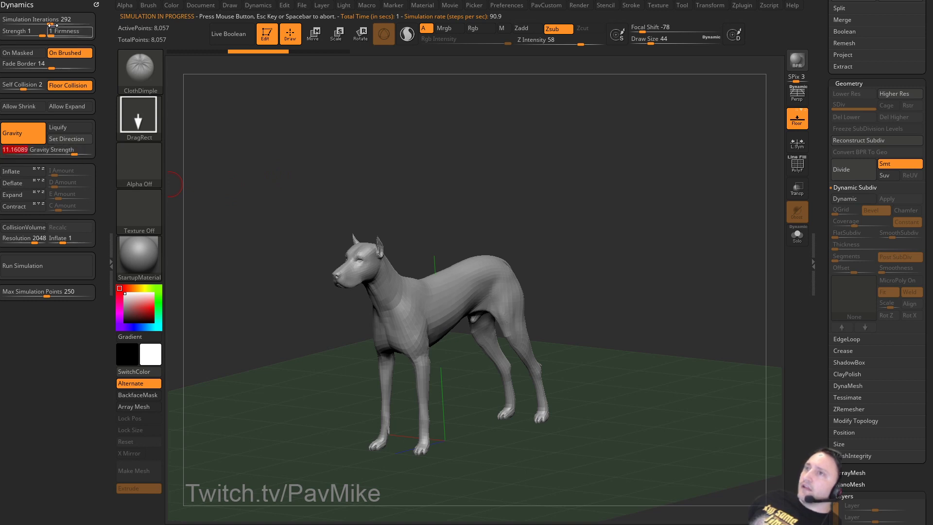
{"action": "left_click_drag", "start_coordinate": [54, 22], "coordinate": [105, 18]}
{"action": "left_click", "coordinate": [47, 263]}
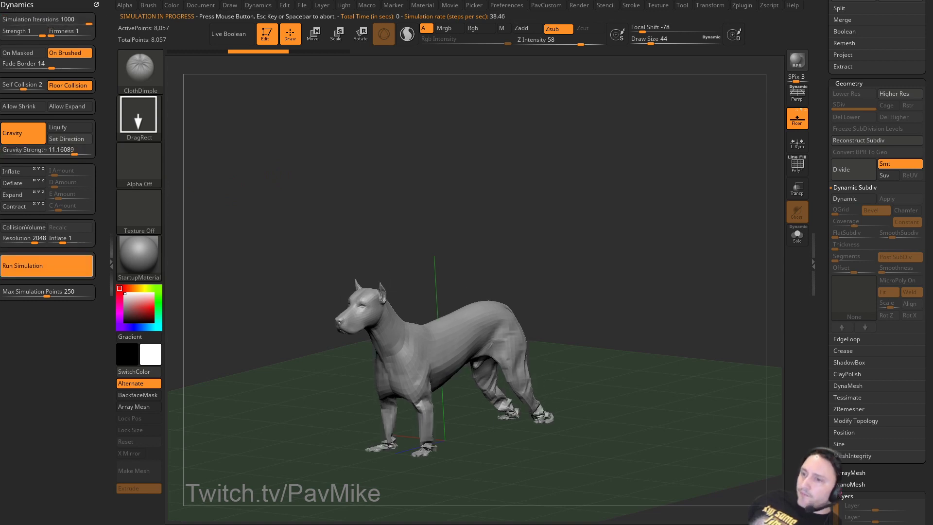
Examine the per-core CPU load in Task Manager while the simulation runs.
{"action": "key", "text": "ctrl+shift+Escape"}
{"action": "left_click_drag", "start_coordinate": [243, 214], "coordinate": [246, 203]}
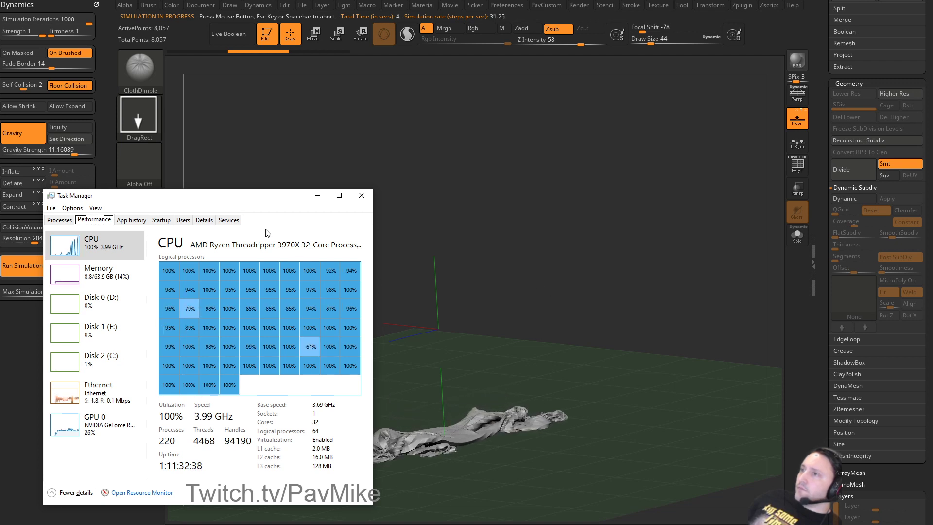
{"action": "left_click_drag", "start_coordinate": [259, 198], "coordinate": [0, 198]}
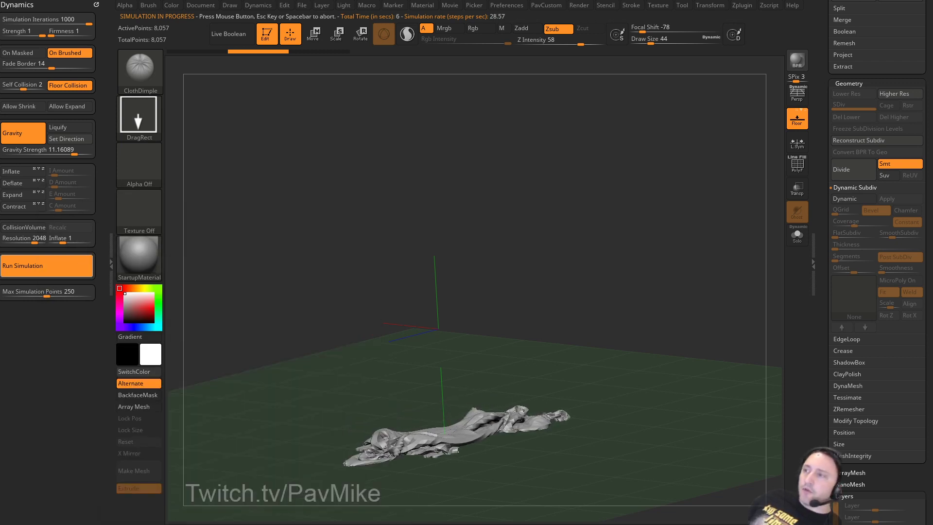
Stop the simulation, undo the dog's collapse, and set the draw size to 54 and Gravity Strength to 2.52924.
{"action": "left_click", "coordinate": [542, 229]}
{"action": "mouse_move", "coordinate": [542, 230]}
{"action": "left_mouse_down"}
{"action": "mouse_move", "coordinate": [529, 279]}
{"action": "mouse_move", "coordinate": [612, 272]}
{"action": "left_mouse_up"}
{"action": "key", "text": "ctrl+z"}
{"action": "key", "text": "ctrl+z"}
{"action": "key", "text": "ctrl+z"}
{"action": "key", "text": "s"}
{"action": "key", "text": "s"}
{"action": "key", "text": "s"}
{"action": "left_click_drag", "start_coordinate": [612, 271], "coordinate": [616, 260]}
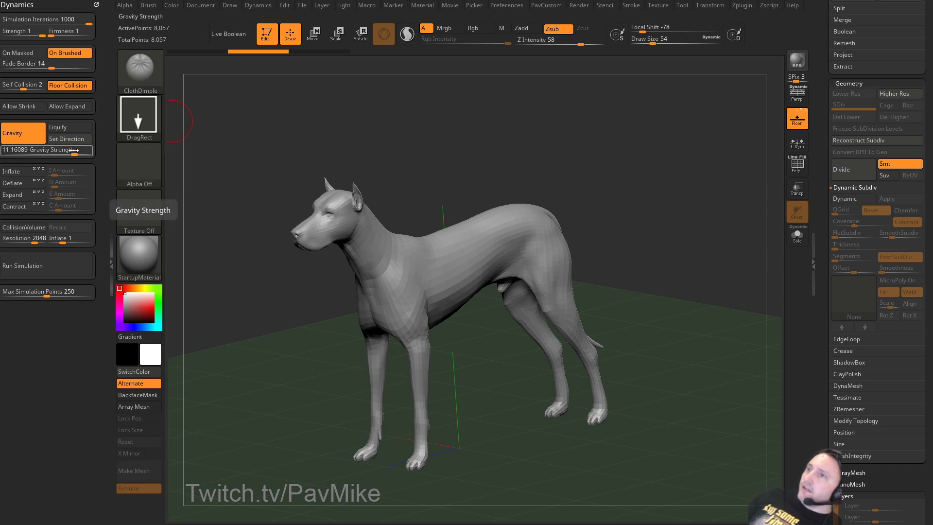
{"action": "left_click_drag", "start_coordinate": [74, 151], "coordinate": [73, 154]}
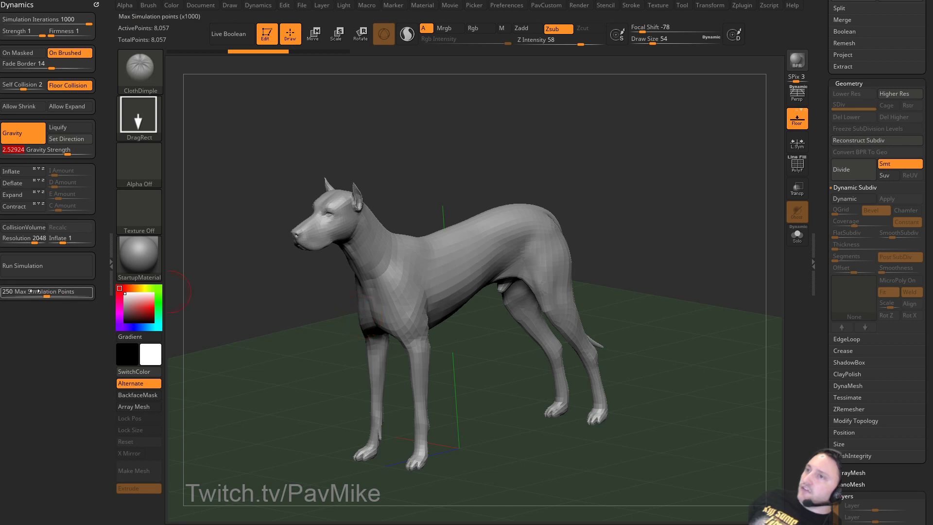
Run the simulation on the dog, check the CPU load in Task Manager meanwhile, and undo the collapse.
{"action": "left_click", "coordinate": [54, 262]}
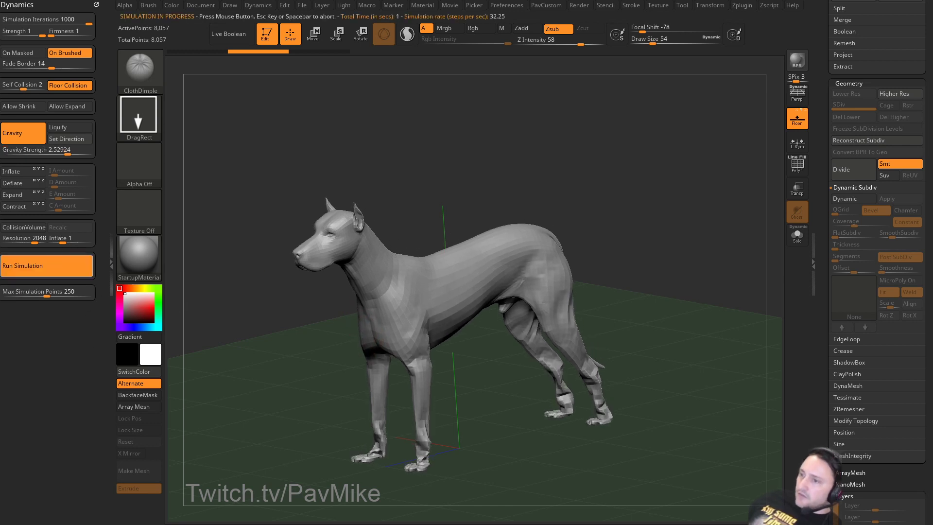
{"action": "left_click_drag", "start_coordinate": [168, 524], "coordinate": [168, 293]}
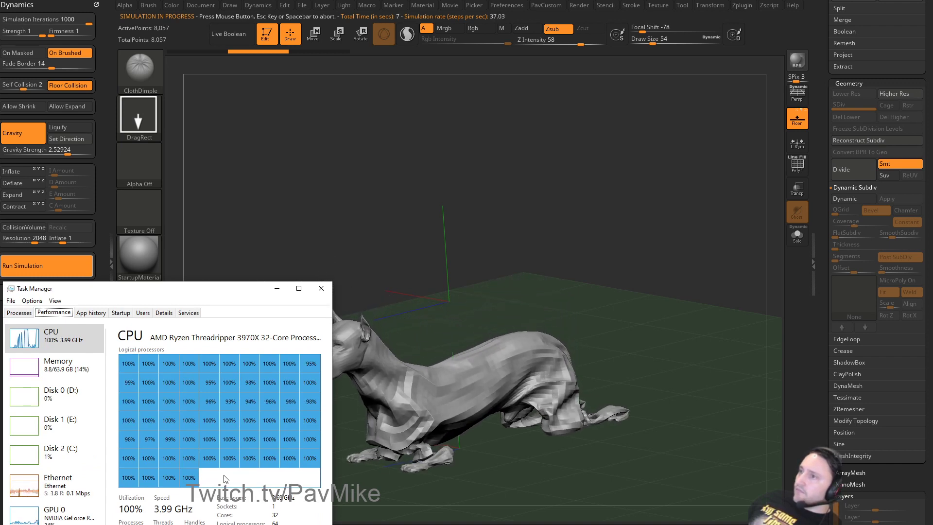
{"action": "left_click_drag", "start_coordinate": [194, 290], "coordinate": [194, 524]}
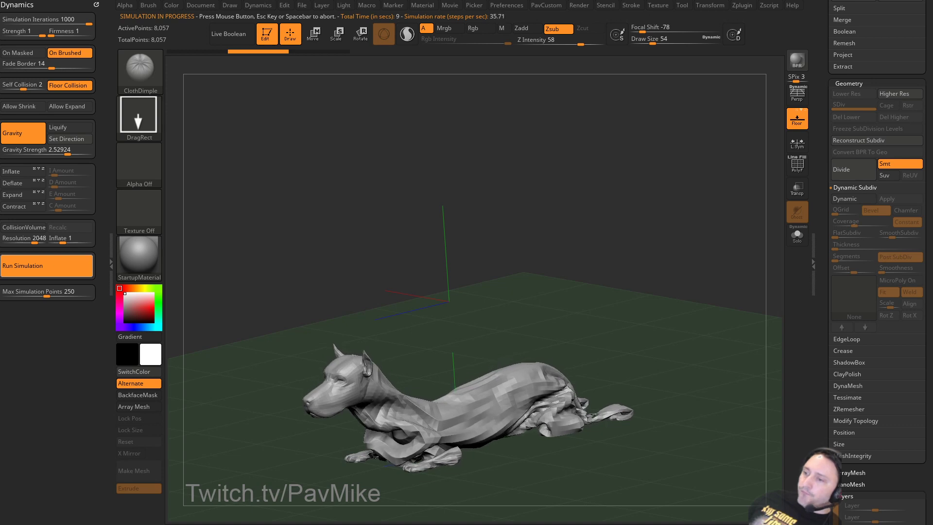
{"action": "left_click", "coordinate": [504, 137]}
{"action": "key", "text": "ctrl+z"}
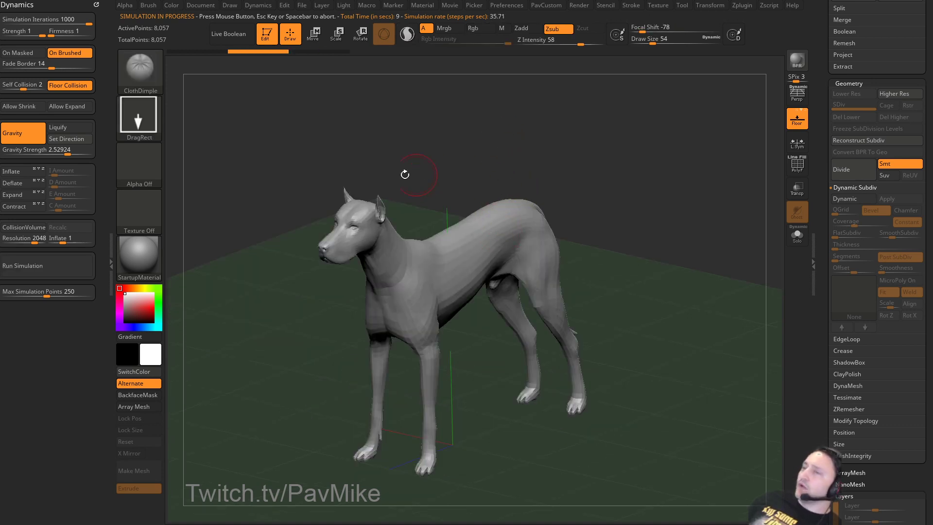
Set the draw size to 39 and Gravity Strength to 40.42612, run the simulation on the dog, and undo the collapse.
{"action": "key", "text": "bracketleft"}
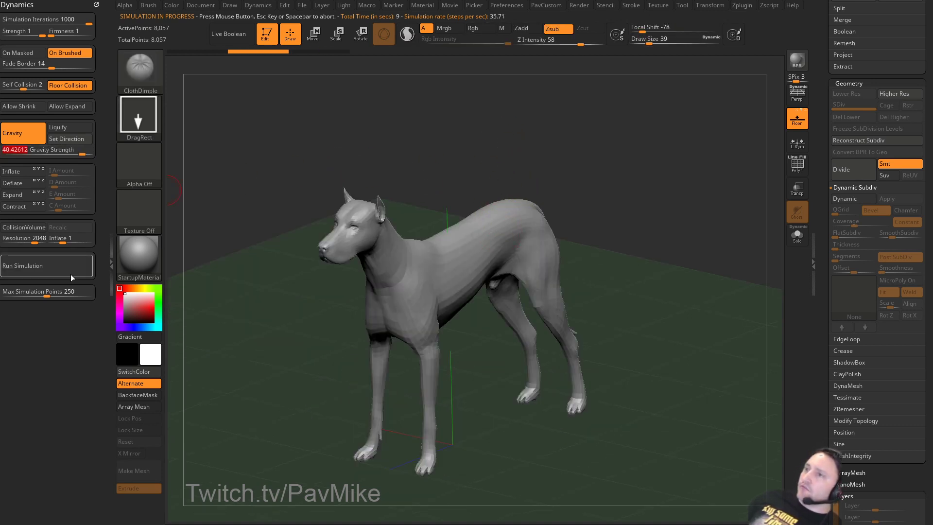
{"action": "left_click", "coordinate": [71, 276]}
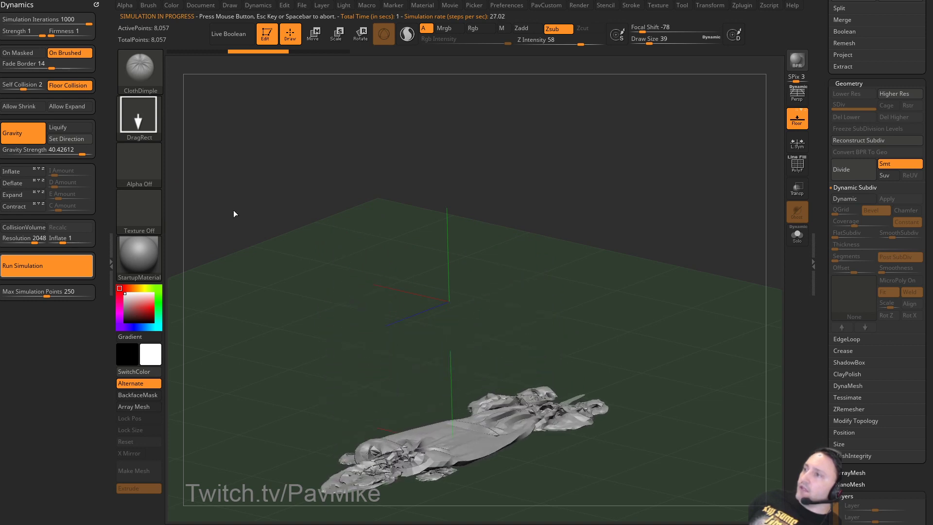
{"action": "left_click", "coordinate": [270, 215]}
{"action": "key", "text": "ctrl+z"}
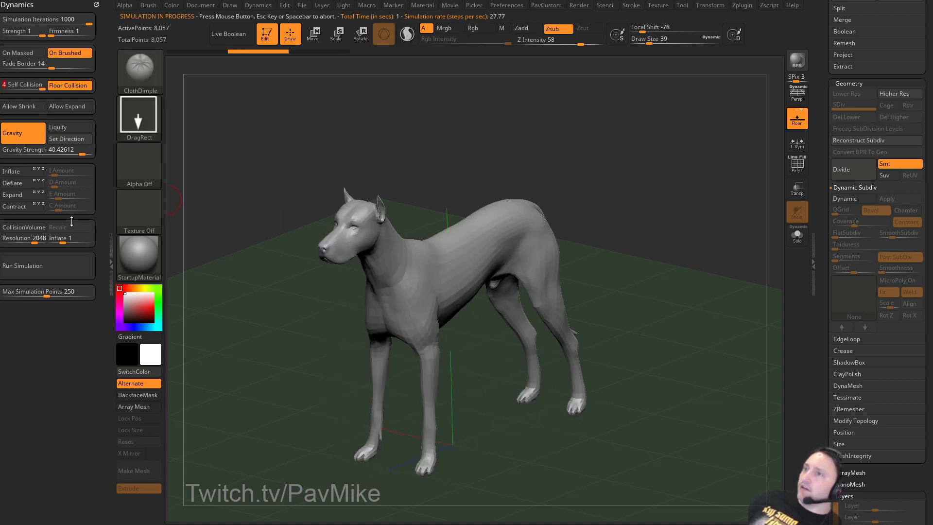
Set Self Collision and Firmness to 4, test the dog's collapse with these settings, and undo the results.
{"action": "left_click", "coordinate": [64, 264]}
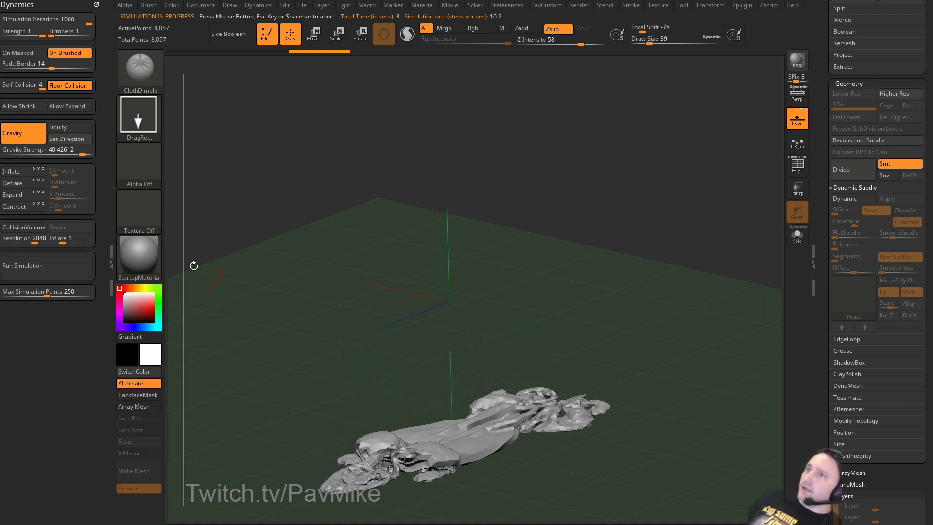
{"action": "mouse_move", "coordinate": [214, 112]}
{"action": "left_mouse_down"}
{"action": "mouse_move", "coordinate": [245, 148]}
{"action": "mouse_move", "coordinate": [211, 131]}
{"action": "mouse_move", "coordinate": [213, 109]}
{"action": "left_mouse_up"}
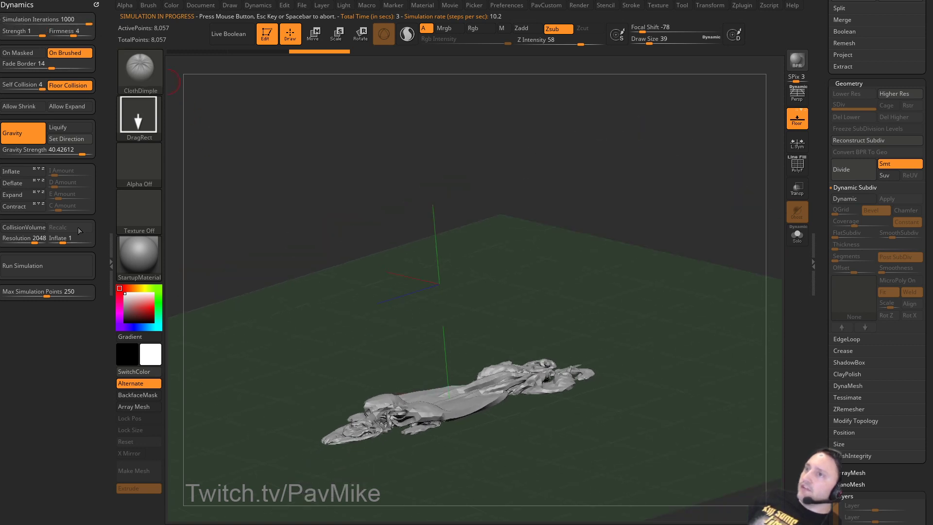
{"action": "left_click", "coordinate": [53, 266]}
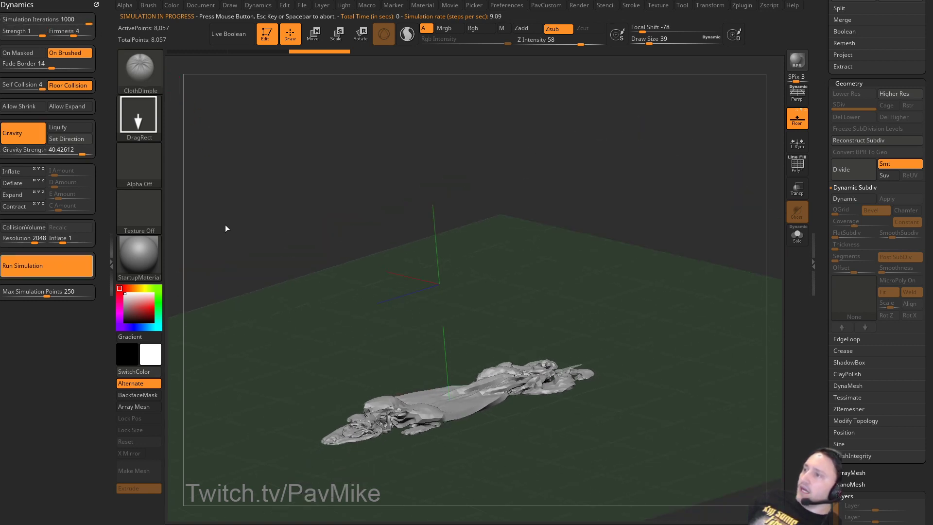
{"action": "key", "text": "ctrl"}
{"action": "key", "text": "ctrl+z"}
{"action": "key", "text": "ctrl+z"}
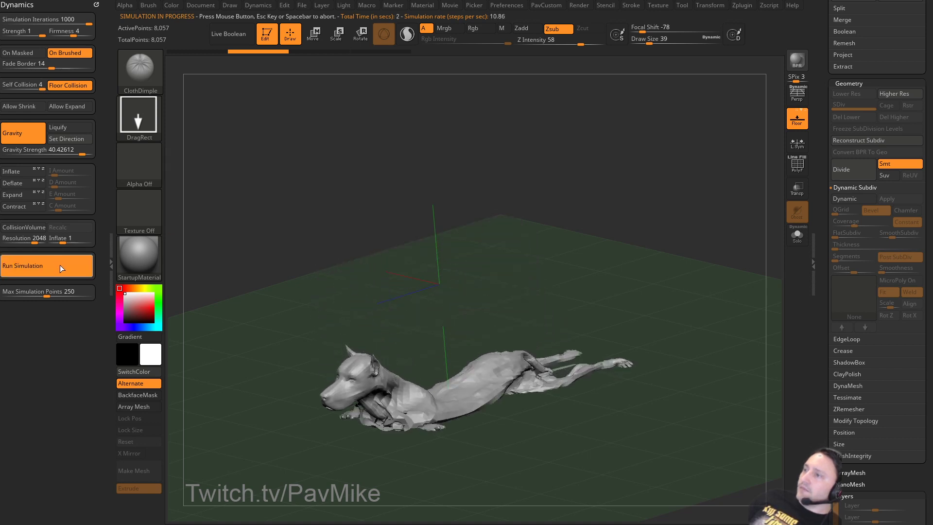
{"action": "mouse_move", "coordinate": [652, 272]}
{"action": "left_mouse_down"}
{"action": "mouse_move", "coordinate": [694, 307]}
{"action": "mouse_move", "coordinate": [627, 262]}
{"action": "left_mouse_up"}
{"action": "key", "text": "ctrl+z"}
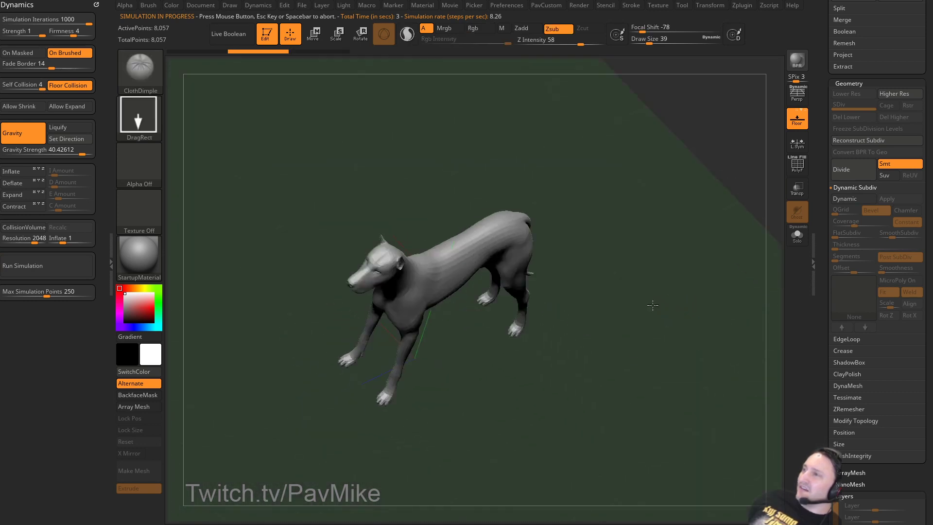
Set the draw size to 71 and switch to the Standard brush.
{"action": "left_click_drag", "start_coordinate": [653, 305], "coordinate": [654, 285]}
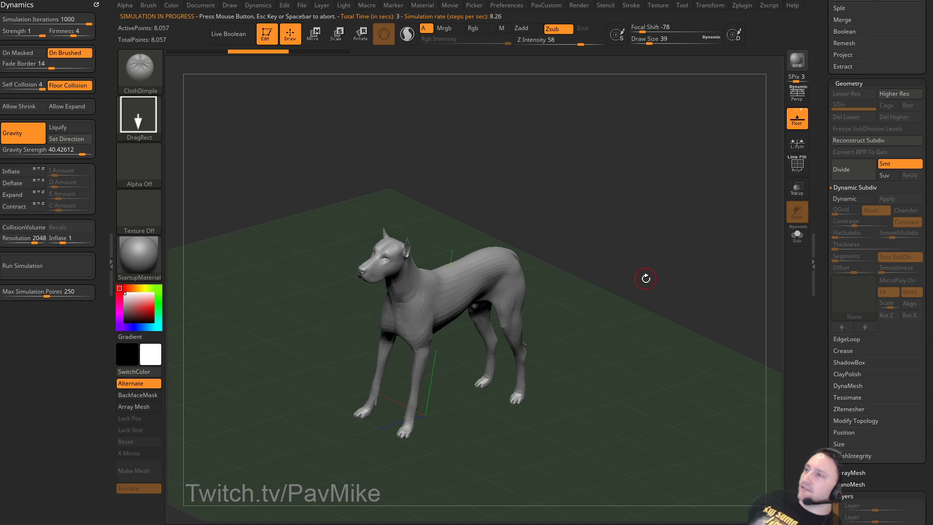
{"action": "key", "text": "s"}
{"action": "mouse_move", "coordinate": [635, 273]}
{"action": "left_mouse_down"}
{"action": "mouse_move", "coordinate": [644, 273]}
{"action": "mouse_move", "coordinate": [640, 286]}
{"action": "mouse_move", "coordinate": [628, 281]}
{"action": "left_mouse_up"}
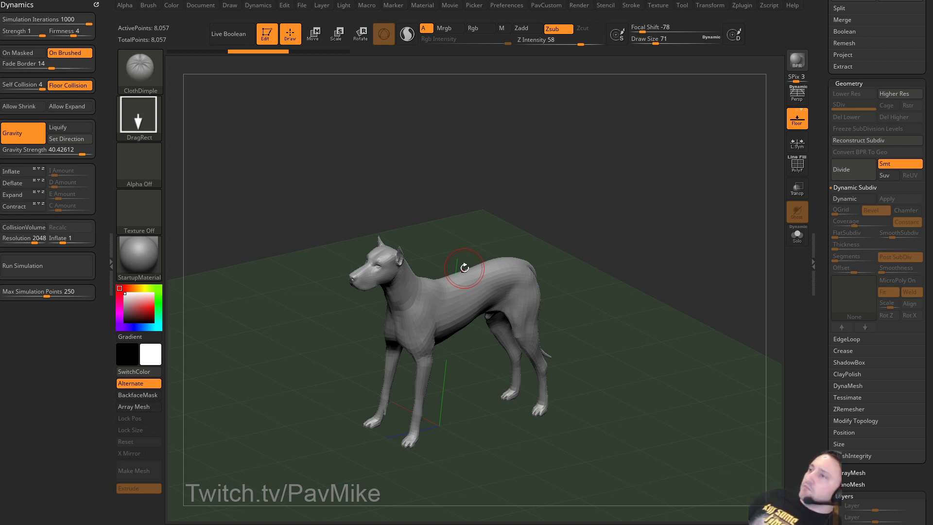
{"action": "key", "text": "b"}
{"action": "key", "text": "s"}
{"action": "key", "text": "t"}
{"action": "left_click_drag", "start_coordinate": [479, 161], "coordinate": [475, 163]}
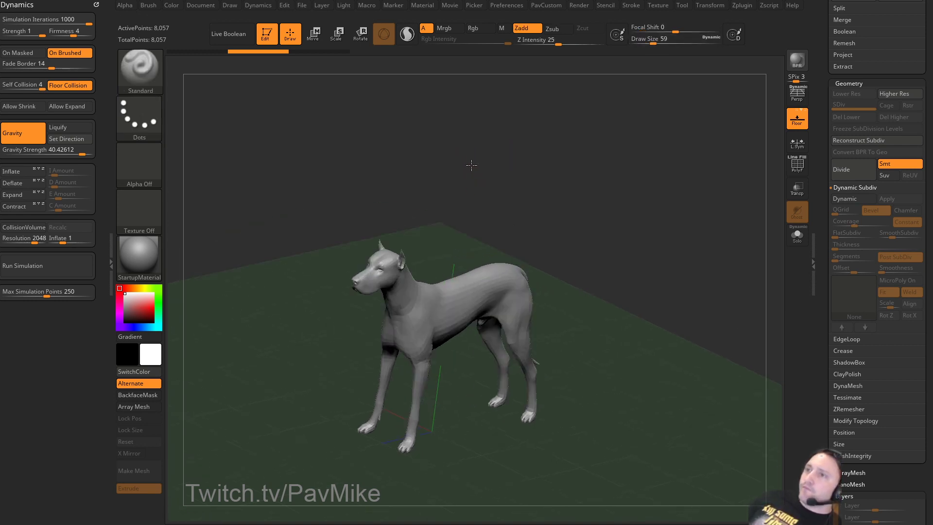
Turn off Gravity, turn on Inflate with an amount of 1, and run the simulation briefly on the dog.
{"action": "left_click", "coordinate": [20, 171]}
{"action": "left_click", "coordinate": [56, 265]}
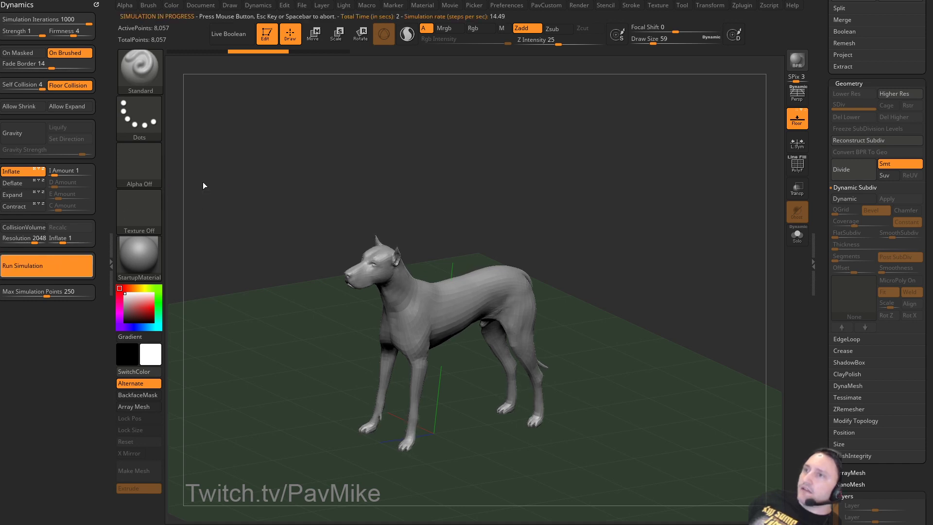
{"action": "mouse_move", "coordinate": [204, 186]}
{"action": "left_mouse_down"}
{"action": "mouse_move", "coordinate": [231, 198]}
{"action": "mouse_move", "coordinate": [216, 179]}
{"action": "left_mouse_up"}
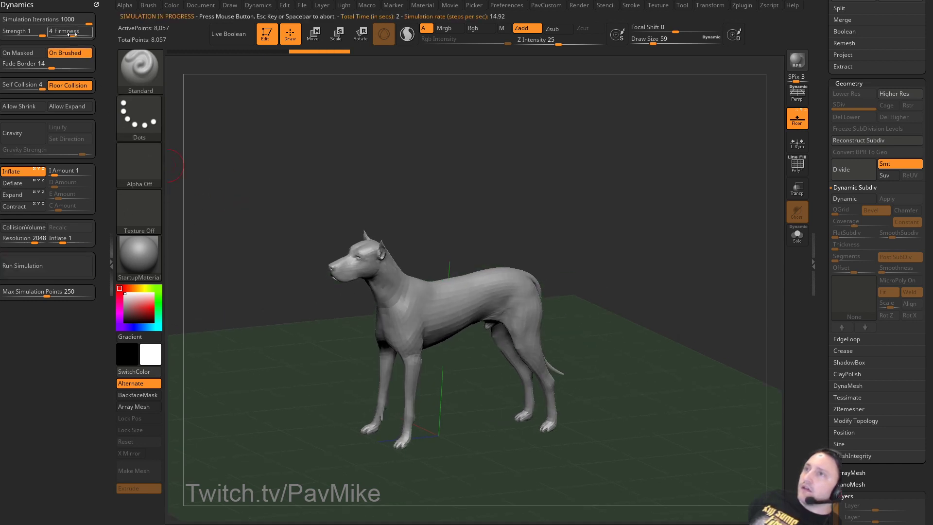
Set Firmness to 2 and Simulation Iterations to 100, disable Floor Collision, and run the inflate simulation.
{"action": "left_click_drag", "start_coordinate": [64, 35], "coordinate": [59, 34]}
{"action": "left_click", "coordinate": [37, 22]}
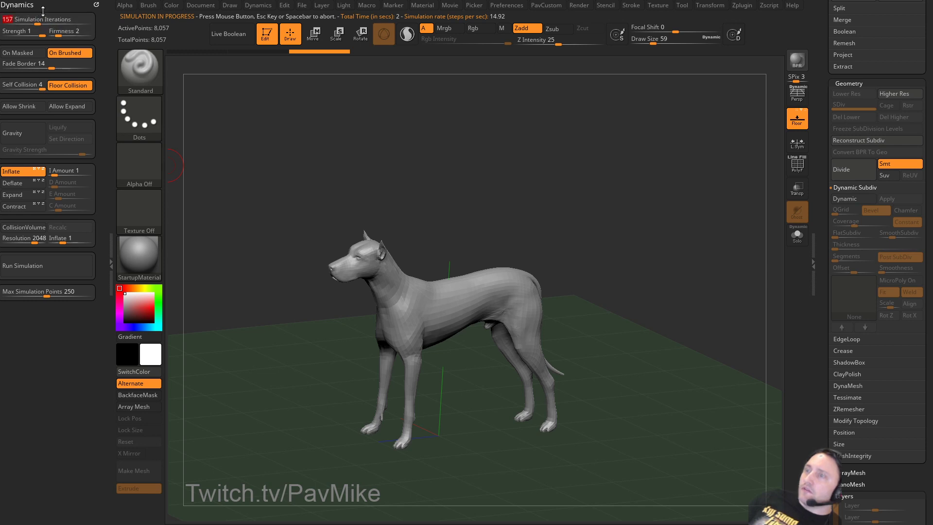
{"action": "left_click", "coordinate": [68, 87]}
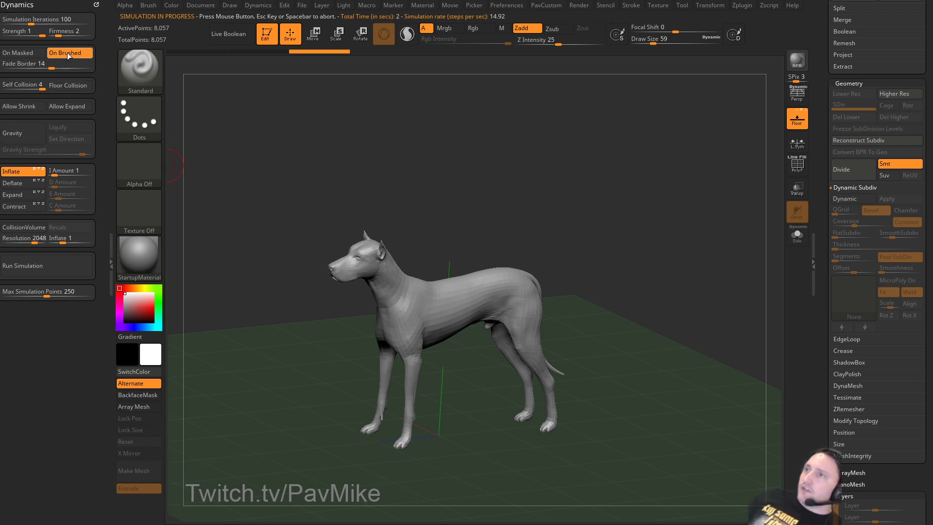
{"action": "left_click", "coordinate": [39, 266]}
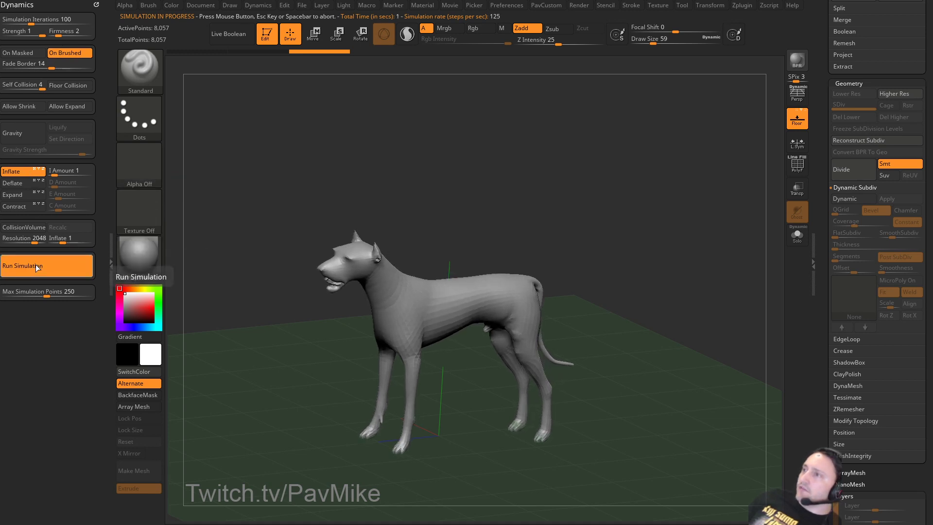
Mask a vertical band around the dog's torso and run the inflate simulation on the model.
{"action": "left_click_drag", "start_coordinate": [428, 231], "coordinate": [432, 360]}
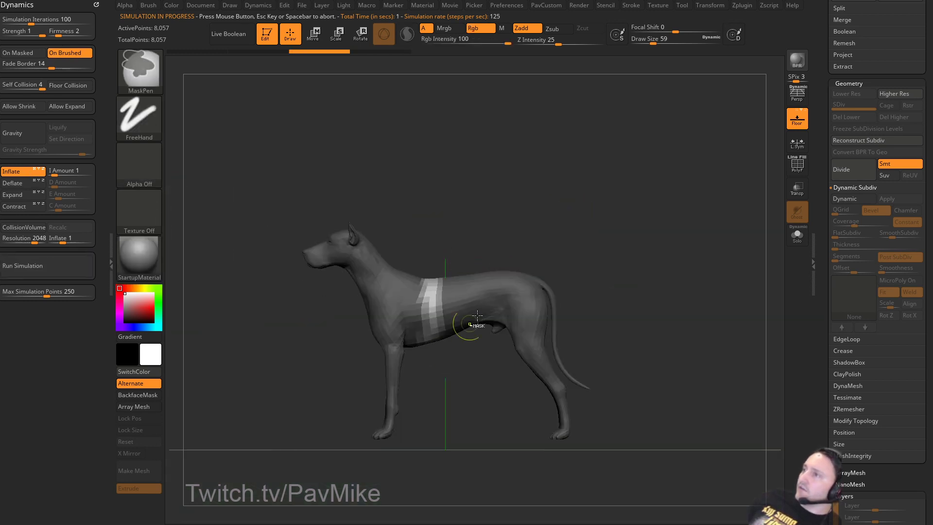
{"action": "left_click", "coordinate": [39, 265]}
{"action": "left_click_drag", "start_coordinate": [440, 204], "coordinate": [326, 178], "text": "shift"}
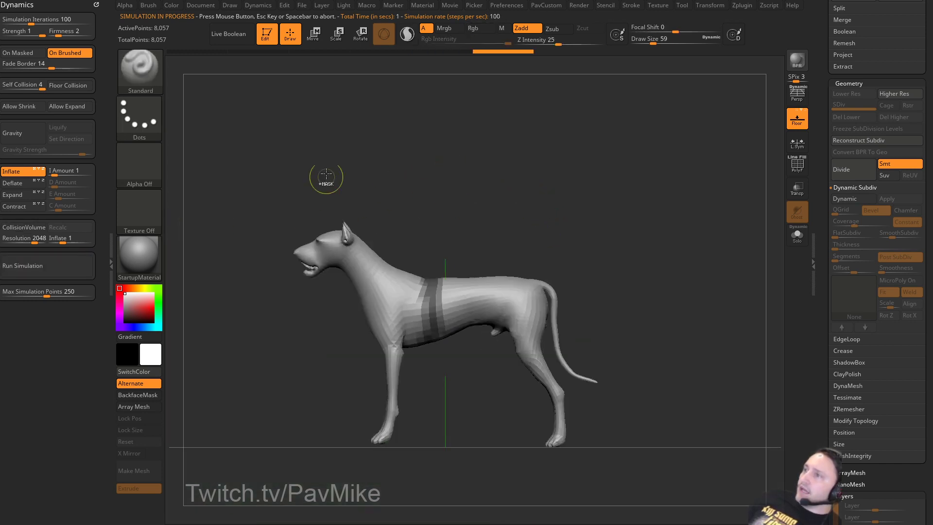
Replace the torso mask with one over the head, invert it, and inflate the head with two simulation runs.
{"action": "mouse_move", "coordinate": [250, 174]}
{"action": "left_mouse_down", "text": "ctrl"}
{"action": "mouse_move", "coordinate": [366, 277]}
{"action": "mouse_move", "coordinate": [375, 299]}
{"action": "left_mouse_up", "text": "ctrl"}
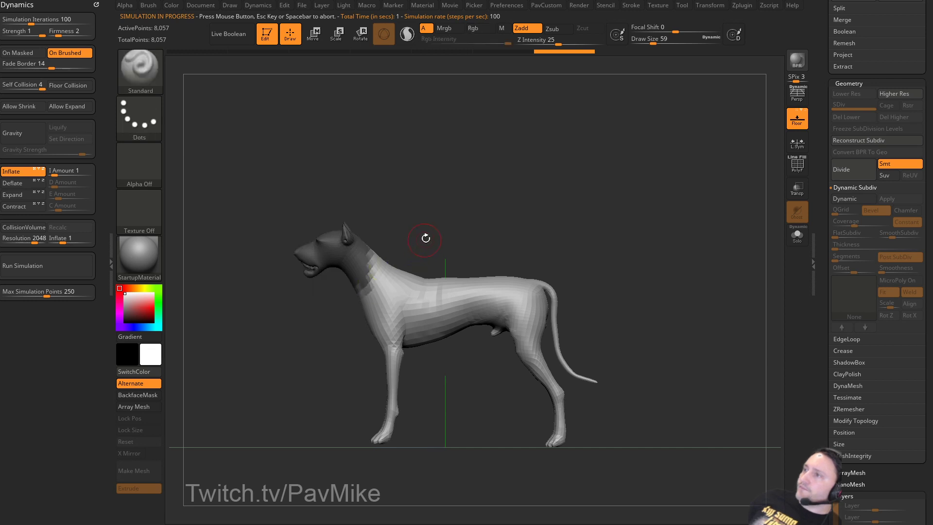
{"action": "left_click", "coordinate": [383, 176], "text": "ctrl"}
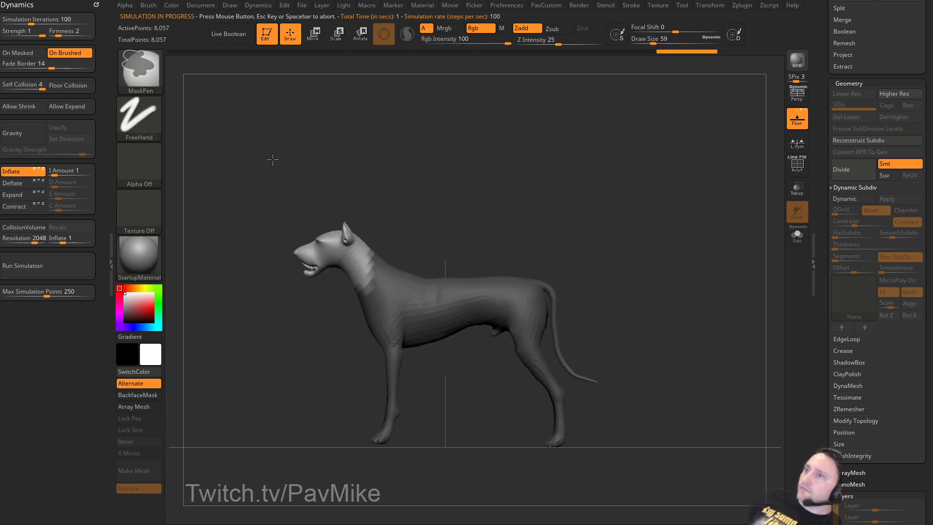
{"action": "left_click", "coordinate": [68, 263]}
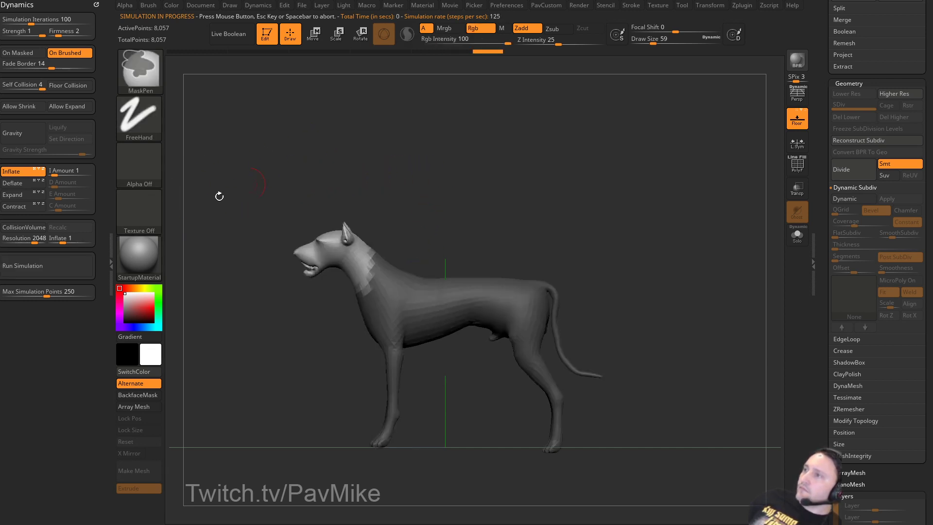
{"action": "left_click", "coordinate": [65, 264]}
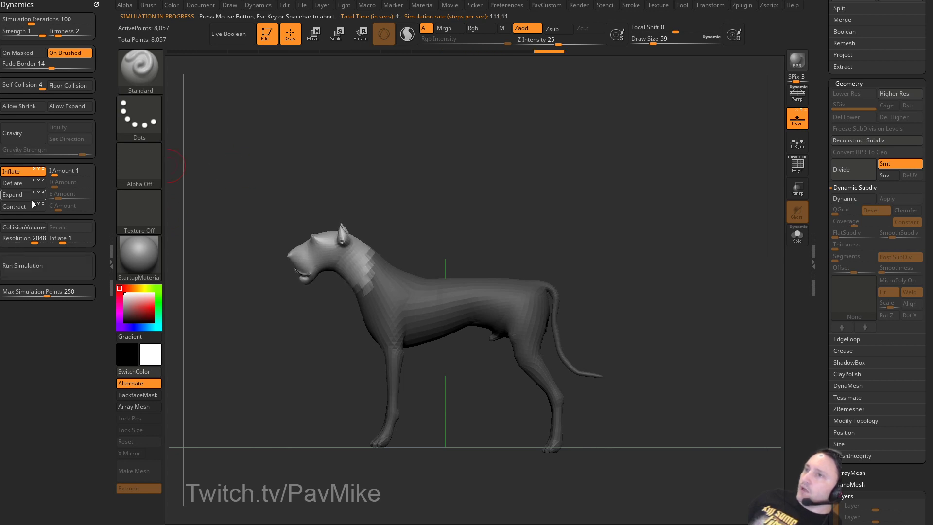
Turn on Expand alongside Inflate, run the simulation on the head, and repeat it on the body with the mask inverted.
{"action": "left_click", "coordinate": [30, 199]}
{"action": "left_click", "coordinate": [51, 265]}
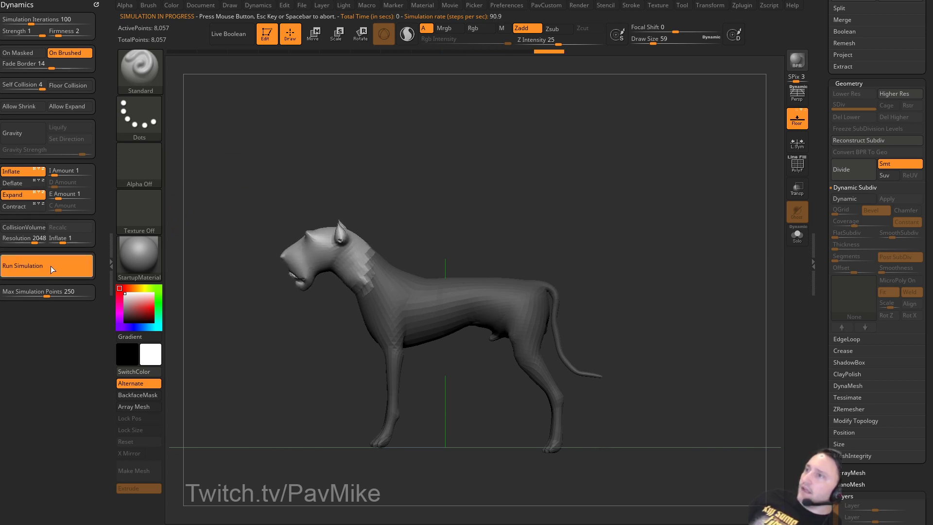
{"action": "left_click", "coordinate": [52, 268]}
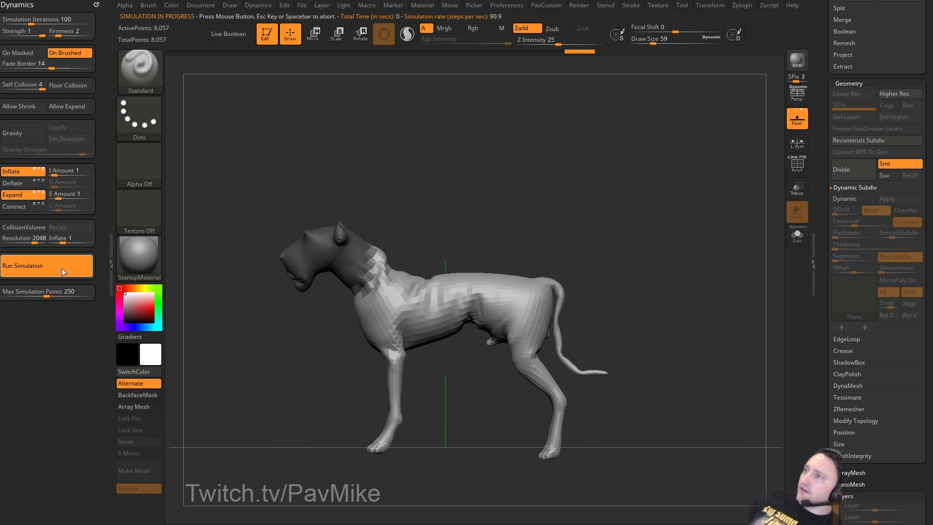
Clear the mask, turn on Dynamic Subdiv for the dog, and set the draw size to 59.
{"action": "left_click_drag", "start_coordinate": [530, 167], "coordinate": [554, 185]}
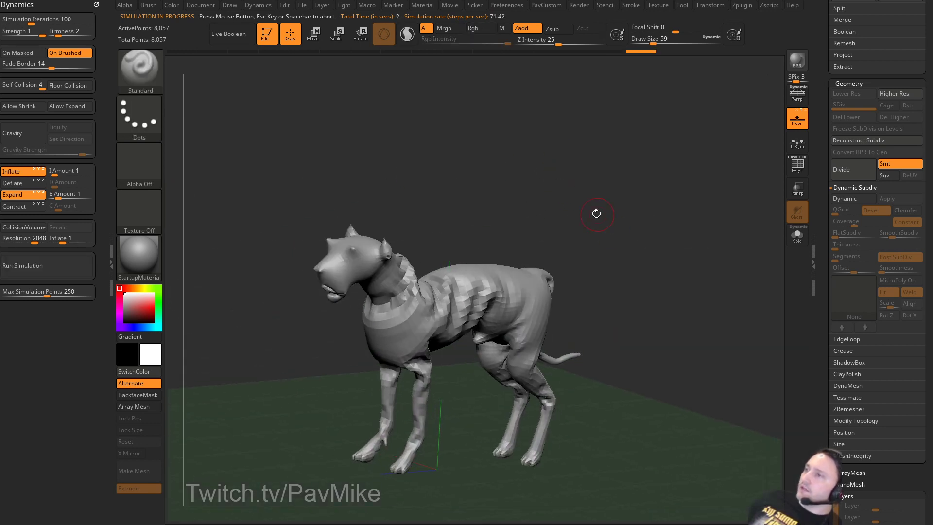
{"action": "left_click_drag", "start_coordinate": [596, 212], "coordinate": [781, 214]}
{"action": "left_click", "coordinate": [853, 199]}
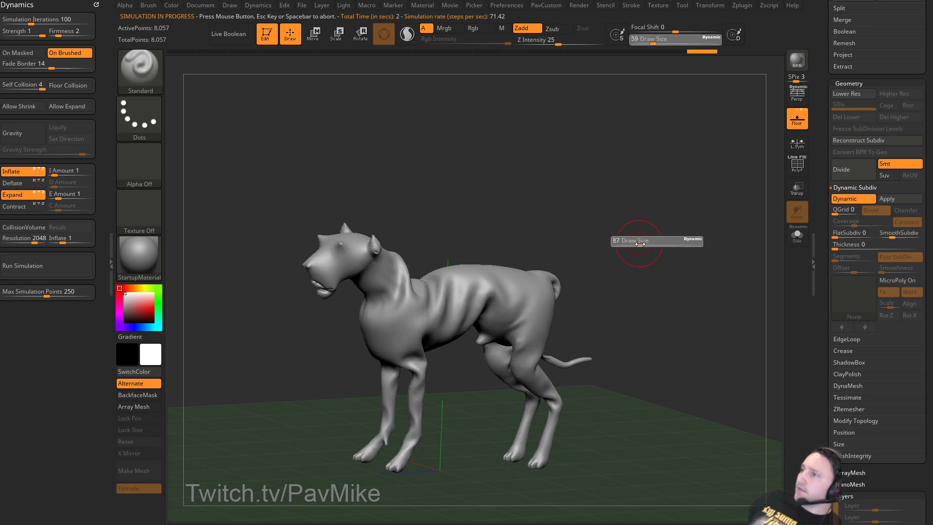
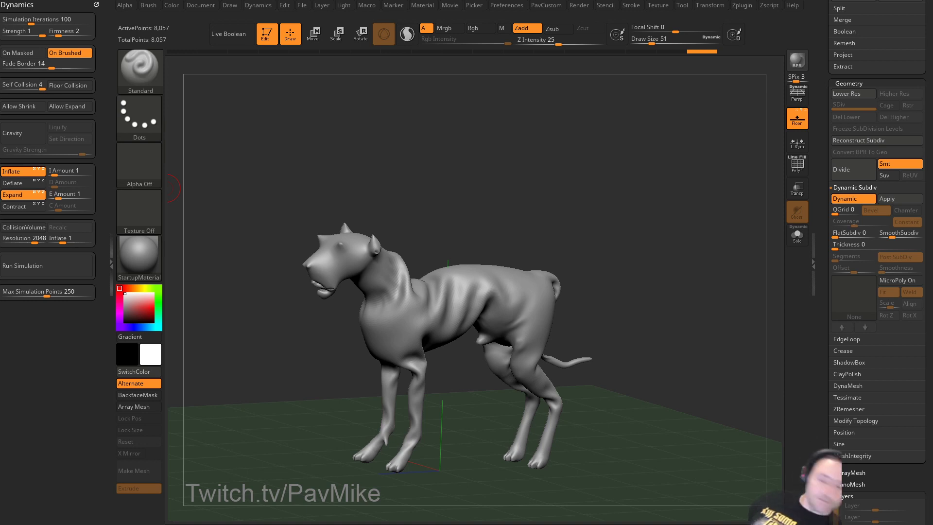
{"action": "mouse_move", "coordinate": [523, 203]}
{"action": "left_mouse_down", "text": "shift"}
{"action": "mouse_move", "coordinate": [540, 183]}
{"action": "mouse_move", "coordinate": [527, 216]}
{"action": "mouse_move", "coordinate": [547, 219]}
{"action": "left_mouse_up", "text": "shift"}
{"action": "key", "text": "s"}
Always allow the switch to 2.5D mode, leave Edit mode, and clear the dog from the canvas.
{"action": "left_click_drag", "start_coordinate": [818, 224], "coordinate": [819, 402]}
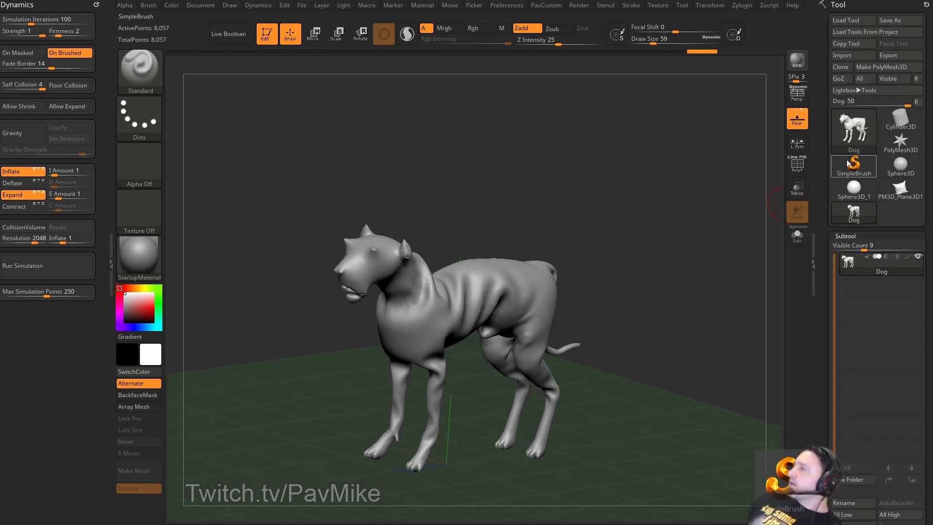
{"action": "left_click", "coordinate": [268, 35]}
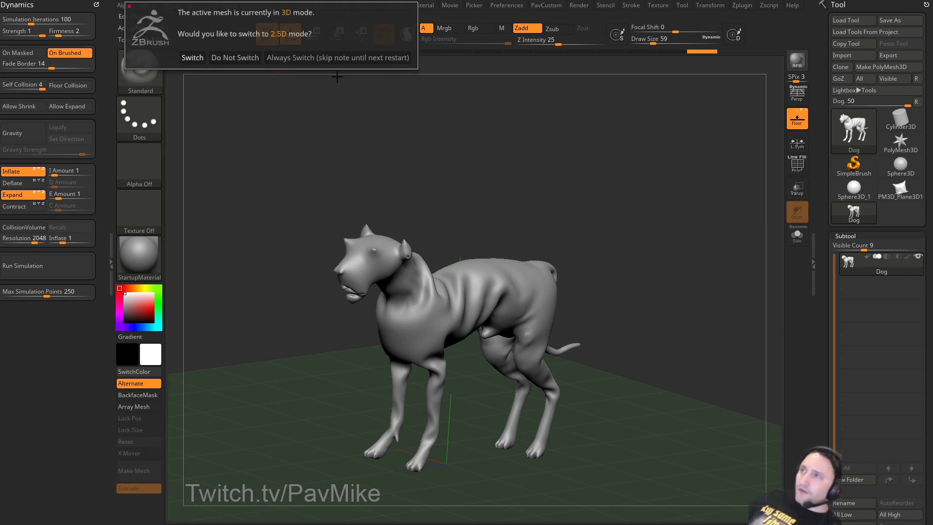
{"action": "left_click", "coordinate": [338, 59]}
{"action": "key", "text": "ctrl+n"}
{"action": "key", "text": "s"}
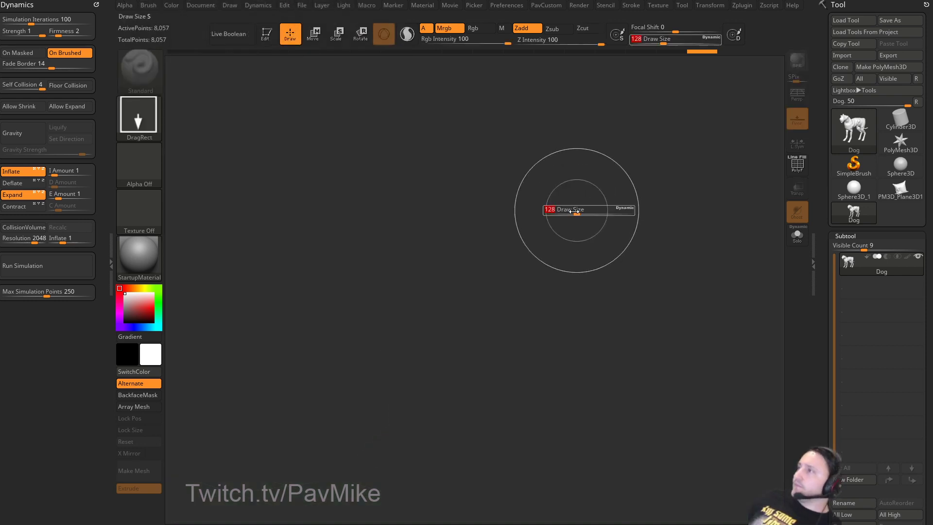
Make SimpleBrush the active tool and open the Lightbox tool library.
{"action": "left_click", "coordinate": [855, 166]}
{"action": "left_click", "coordinate": [858, 139]}
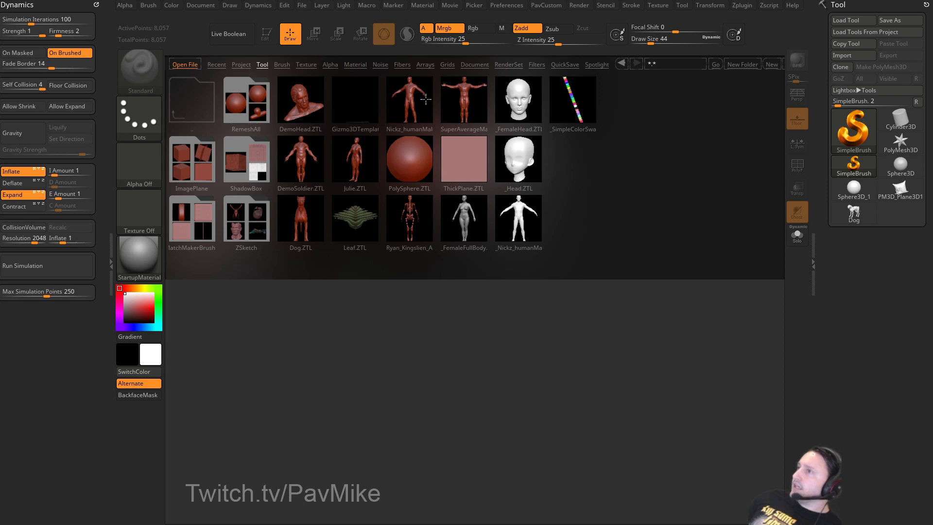
Load the _Nickz_humanMaleAverage model from the tool library and subdivide it two levels.
{"action": "double_click", "coordinate": [508, 207]}
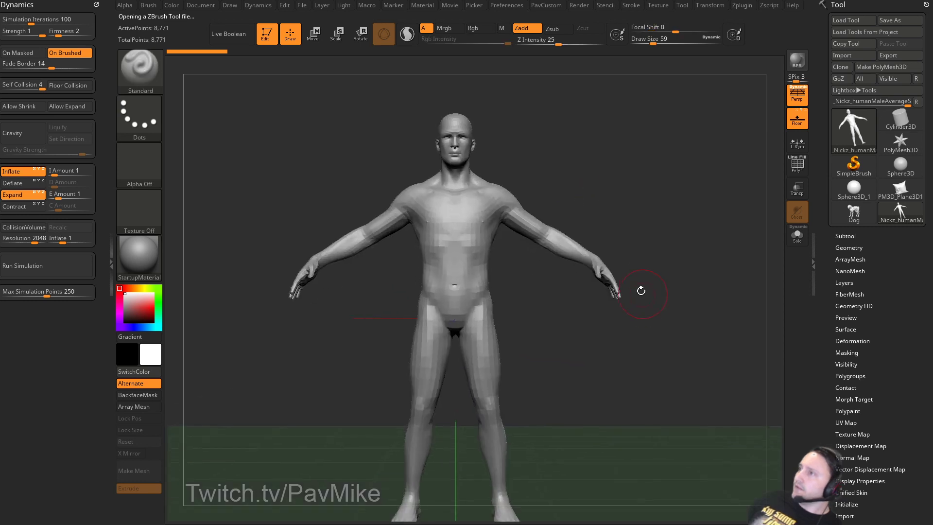
{"action": "left_click", "coordinate": [846, 236]}
{"action": "scroll", "coordinate": [839, 260], "scroll_direction": "down", "scroll_amount": 3}
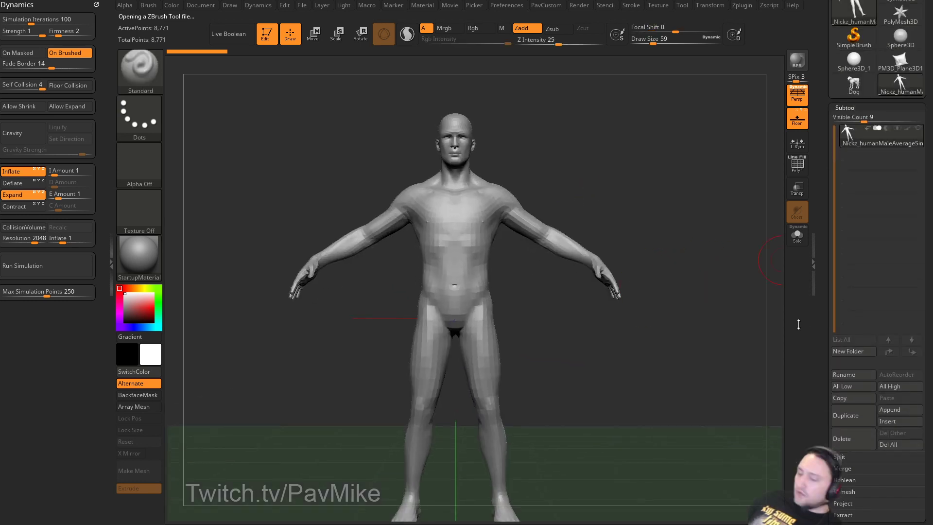
{"action": "key", "text": "ctrl+d"}
{"action": "key", "text": "ctrl+d"}
Duplicate the human model's subtool and turn off perspective.
{"action": "left_click", "coordinate": [846, 416]}
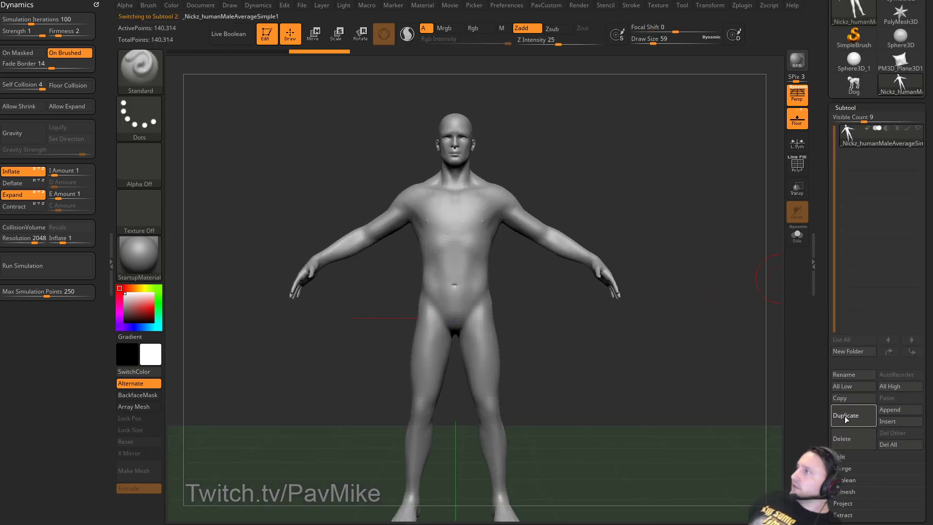
{"action": "left_click_drag", "start_coordinate": [681, 208], "coordinate": [688, 222], "text": "alt"}
{"action": "left_click_drag", "start_coordinate": [674, 181], "coordinate": [710, 269], "text": "alt"}
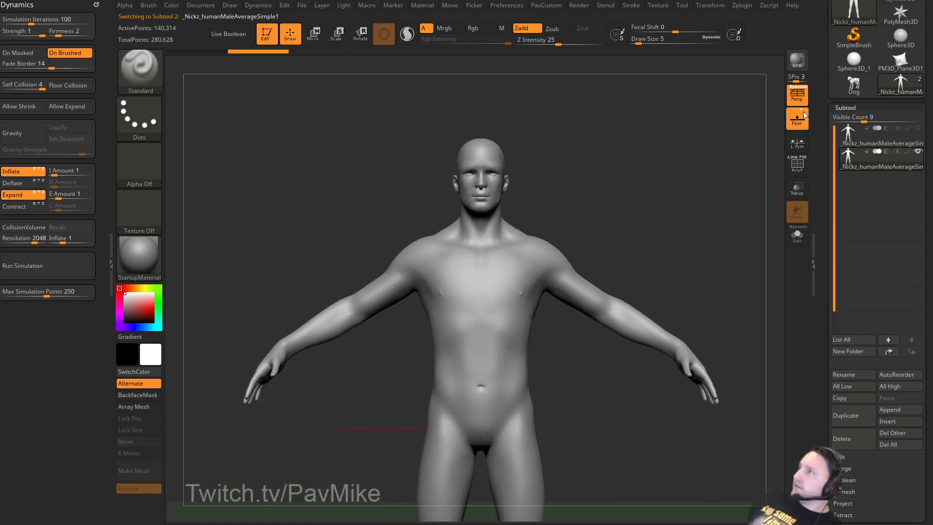
{"action": "left_click", "coordinate": [797, 98]}
Mask a sleeveless shirt shape over the torso with MaskLasso and refine it at the waist with MaskPen.
{"action": "left_click", "coordinate": [126, 76]}
{"action": "left_click", "coordinate": [333, 137]}
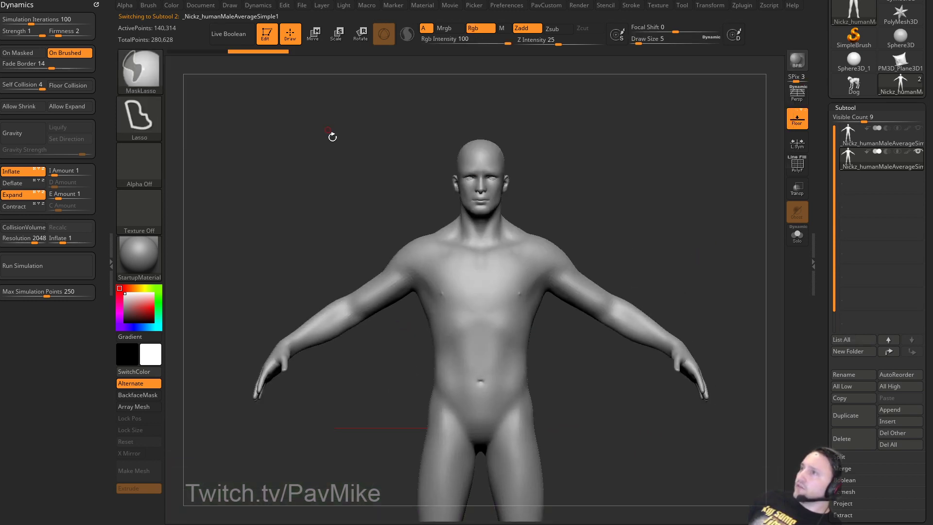
{"action": "mouse_move", "coordinate": [439, 217]}
{"action": "left_mouse_down", "text": "ctrl"}
{"action": "mouse_move", "coordinate": [420, 341]}
{"action": "mouse_move", "coordinate": [551, 389]}
{"action": "mouse_move", "coordinate": [539, 219]}
{"action": "mouse_move", "coordinate": [440, 223]}
{"action": "left_mouse_up", "text": "ctrl"}
{"action": "left_click", "coordinate": [144, 73], "text": "ctrl"}
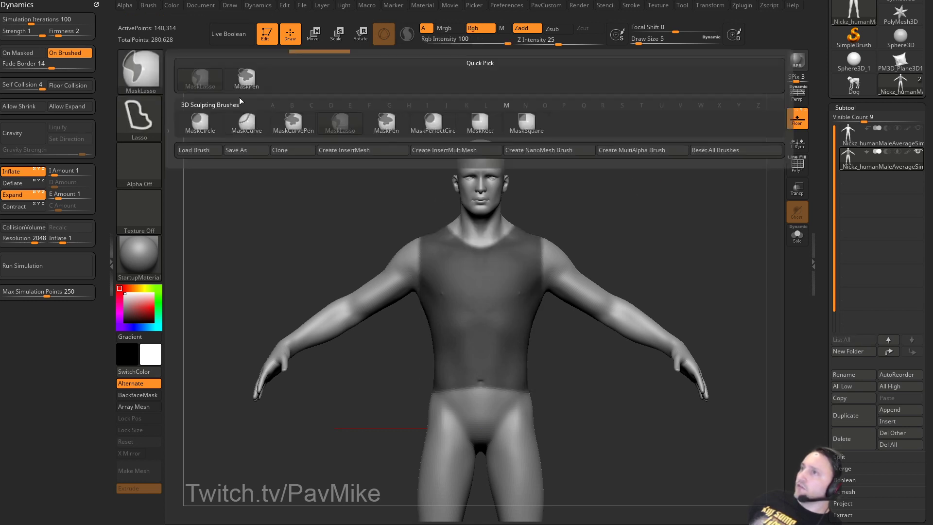
{"action": "left_click", "coordinate": [240, 93], "text": "ctrl"}
{"action": "left_click_drag", "start_coordinate": [673, 222], "coordinate": [504, 254]}
{"action": "left_click_drag", "start_coordinate": [567, 236], "coordinate": [667, 224]}
{"action": "left_click_drag", "start_coordinate": [410, 340], "coordinate": [528, 391], "text": "ctrl"}
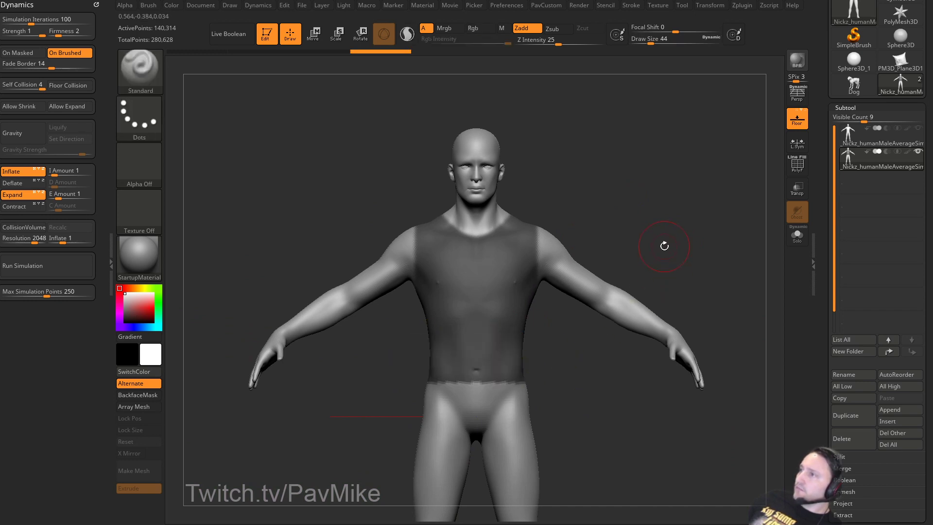
Insert an edge loop along the masked border of the torso shirt area.
{"action": "mouse_move", "coordinate": [663, 246]}
{"action": "left_mouse_down"}
{"action": "mouse_move", "coordinate": [580, 251]}
{"action": "mouse_move", "coordinate": [670, 259]}
{"action": "left_mouse_up"}
{"action": "left_click_drag", "start_coordinate": [829, 308], "coordinate": [819, 187]}
{"action": "left_click", "coordinate": [841, 78]}
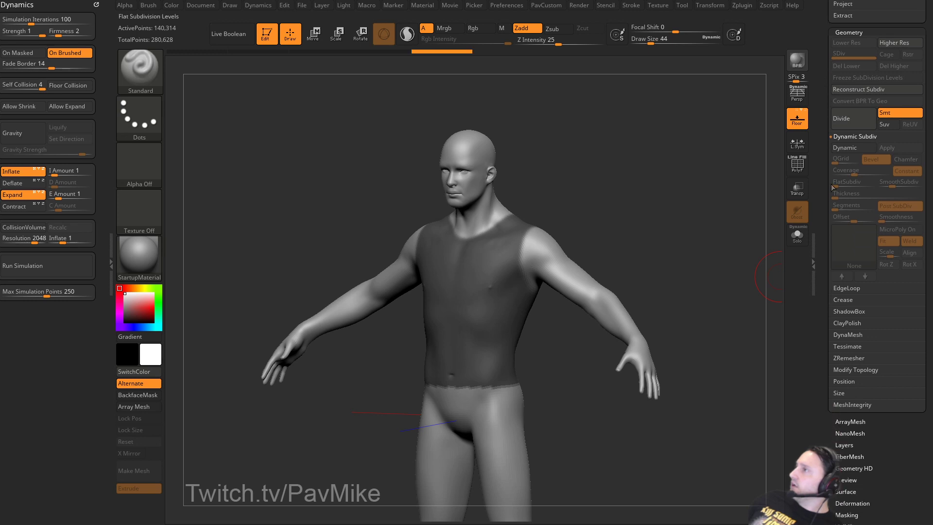
{"action": "left_click_drag", "start_coordinate": [825, 323], "coordinate": [826, 350]}
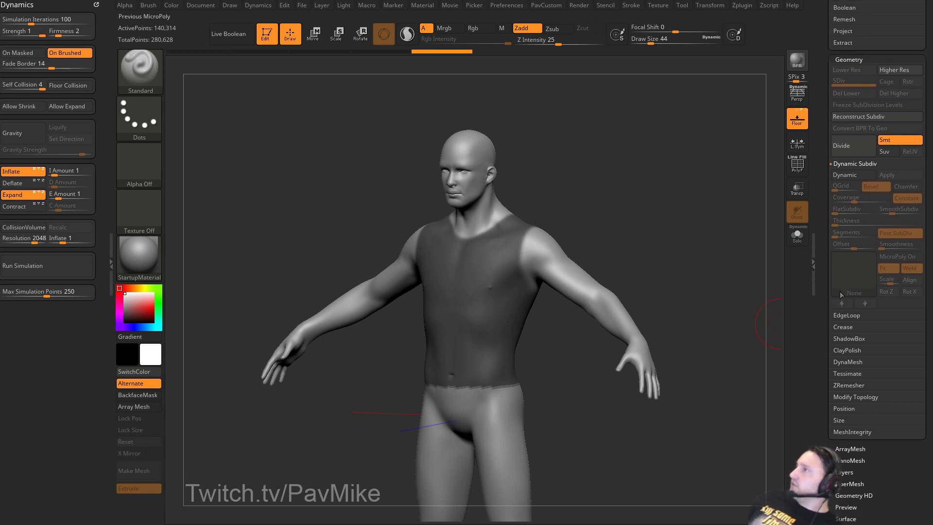
{"action": "key", "text": "shift"}
{"action": "left_click", "coordinate": [841, 316]}
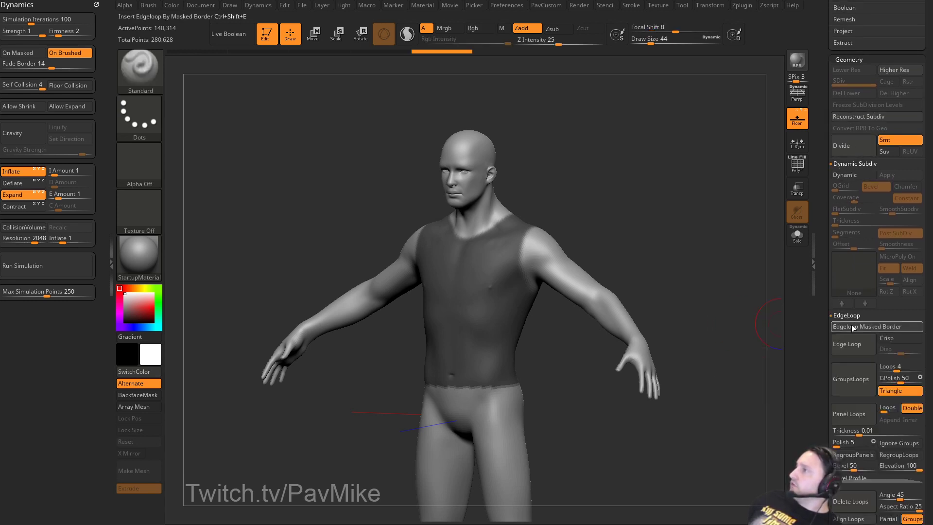
{"action": "left_click", "coordinate": [852, 326]}
Clear the mask, isolate the torso polygroup to check it, and turn on the polyframe display.
{"action": "left_click_drag", "start_coordinate": [694, 282], "coordinate": [707, 304], "text": "ctrl"}
{"action": "left_click", "coordinate": [505, 298], "text": "ctrl+shift"}
{"action": "left_click", "coordinate": [680, 207], "text": "ctrl+shift"}
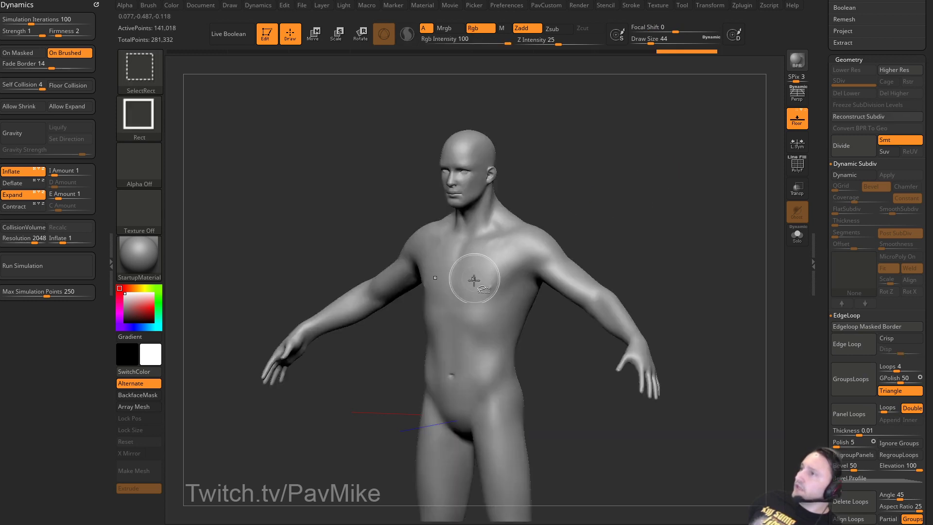
{"action": "left_click", "coordinate": [475, 277], "text": "ctrl+shift"}
{"action": "left_click", "coordinate": [365, 145], "text": "ctrl+shift"}
{"action": "key", "text": "b"}
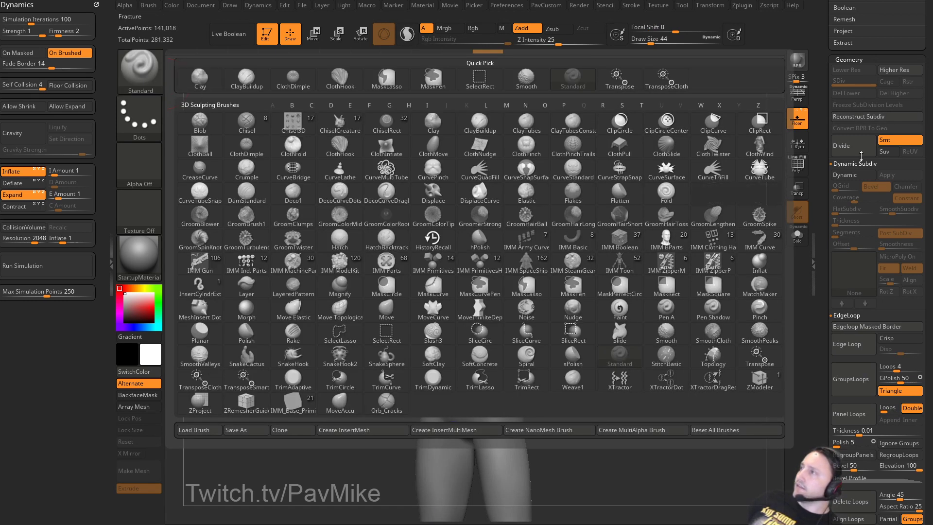
{"action": "left_click", "coordinate": [798, 166]}
{"action": "mouse_move", "coordinate": [707, 190]}
{"action": "left_mouse_down", "text": "shift"}
{"action": "mouse_move", "coordinate": [700, 214]}
{"action": "mouse_move", "coordinate": [607, 206]}
{"action": "mouse_move", "coordinate": [689, 209]}
{"action": "mouse_move", "coordinate": [659, 250]}
{"action": "mouse_move", "coordinate": [664, 237]}
{"action": "left_mouse_up", "text": "shift"}
Try isolating individual polygroups on the body and undo the visibility changes.
{"action": "left_click", "coordinate": [551, 253], "text": "ctrl+shift"}
{"action": "left_click", "coordinate": [632, 226], "text": "ctrl+shift"}
{"action": "left_click", "coordinate": [491, 276], "text": "ctrl+shift"}
{"action": "left_click", "coordinate": [657, 216], "text": "ctrl+shift"}
{"action": "key", "text": "ctrl+z"}
{"action": "key", "text": "ctrl+z"}
{"action": "key", "text": "ctrl+z"}
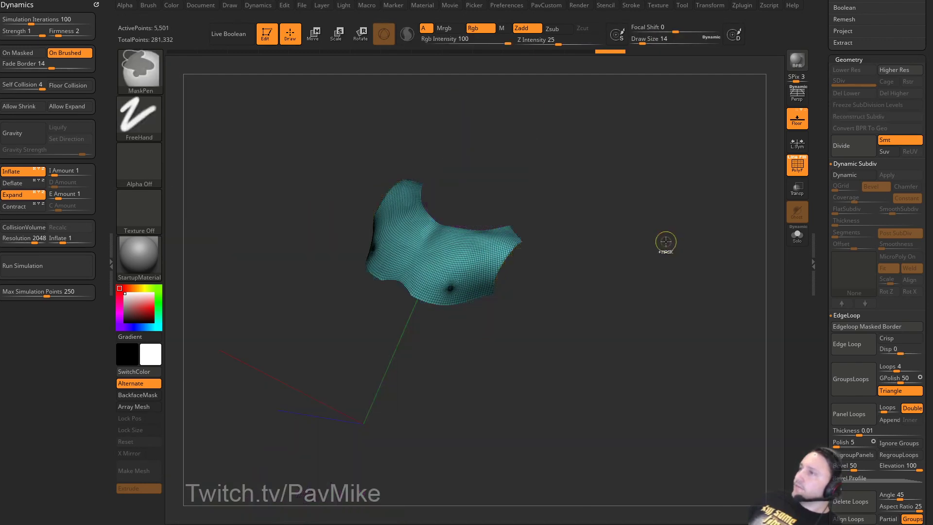
{"action": "key", "text": "ctrl+z"}
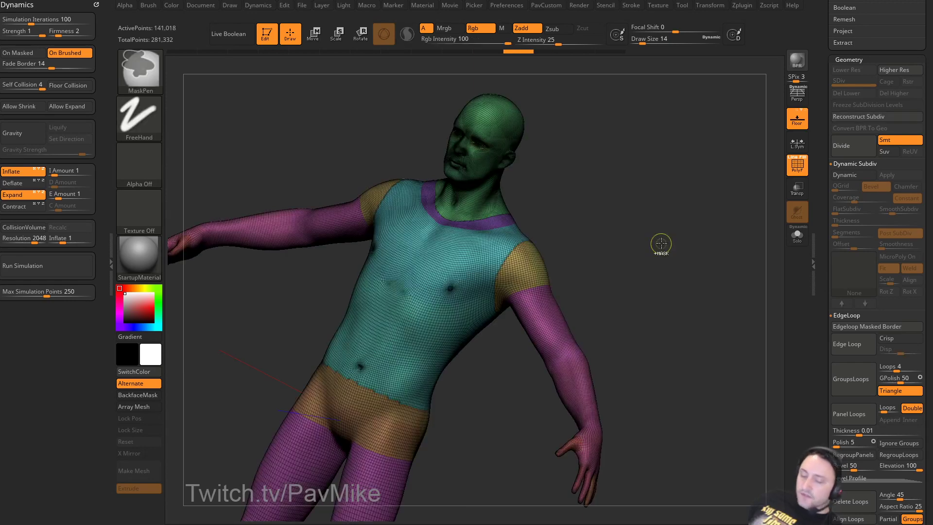
Merge the body into a single polygroup and mask a new sleeveless shirt shape with MaskLasso.
{"action": "key", "text": "ctrl+w"}
{"action": "left_click_drag", "start_coordinate": [659, 243], "coordinate": [665, 242], "text": "shift"}
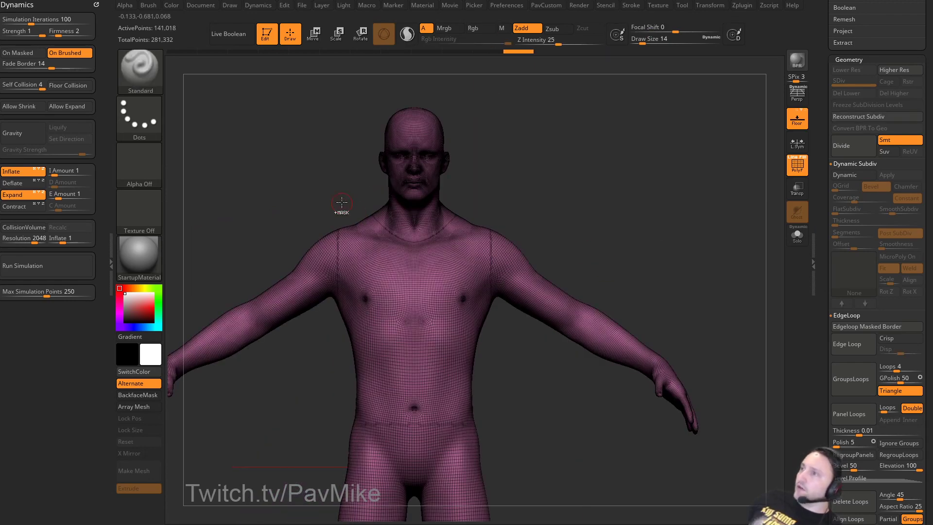
{"action": "left_click", "coordinate": [147, 77], "text": "ctrl"}
{"action": "left_click", "coordinate": [340, 119], "text": "ctrl"}
{"action": "left_click_drag", "start_coordinate": [341, 180], "coordinate": [336, 287], "text": "ctrl"}
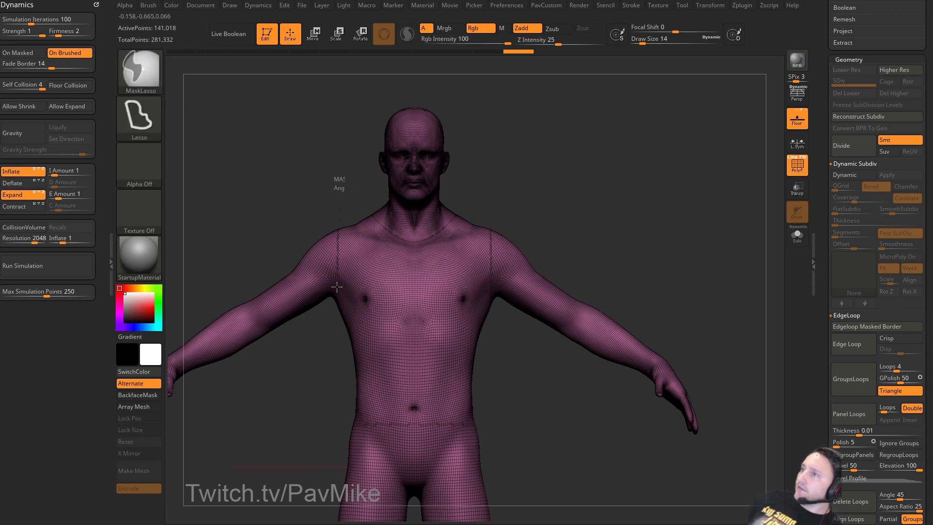
{"action": "mouse_move", "coordinate": [343, 409]}
{"action": "left_mouse_down", "text": "ctrl"}
{"action": "mouse_move", "coordinate": [466, 419]}
{"action": "mouse_move", "coordinate": [496, 271]}
{"action": "mouse_move", "coordinate": [490, 197]}
{"action": "mouse_move", "coordinate": [437, 241]}
{"action": "mouse_move", "coordinate": [347, 189]}
{"action": "left_mouse_up", "text": "ctrl"}
{"action": "left_click_drag", "start_coordinate": [676, 168], "coordinate": [491, 170]}
{"action": "mouse_move", "coordinate": [644, 165]}
{"action": "left_mouse_down"}
{"action": "mouse_move", "coordinate": [527, 229]}
{"action": "mouse_move", "coordinate": [640, 173]}
{"action": "mouse_move", "coordinate": [622, 187]}
{"action": "mouse_move", "coordinate": [634, 216]}
{"action": "mouse_move", "coordinate": [641, 200]}
{"action": "left_mouse_up"}
Turn off the polyframe and unmask a wider rounded neckline at the front and back with MaskPen.
{"action": "left_click", "coordinate": [140, 73], "text": "ctrl"}
{"action": "left_click", "coordinate": [244, 81], "text": "ctrl"}
{"action": "left_click", "coordinate": [797, 165]}
{"action": "left_click_drag", "start_coordinate": [350, 211], "coordinate": [399, 255], "text": "ctrl+alt"}
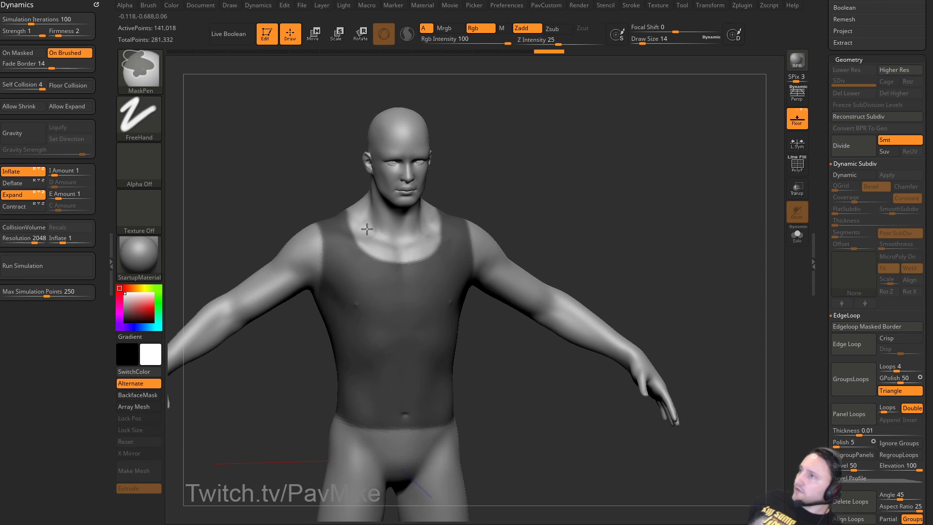
{"action": "mouse_move", "coordinate": [441, 202]}
{"action": "left_mouse_down"}
{"action": "mouse_move", "coordinate": [496, 183]}
{"action": "mouse_move", "coordinate": [309, 244]}
{"action": "left_mouse_up"}
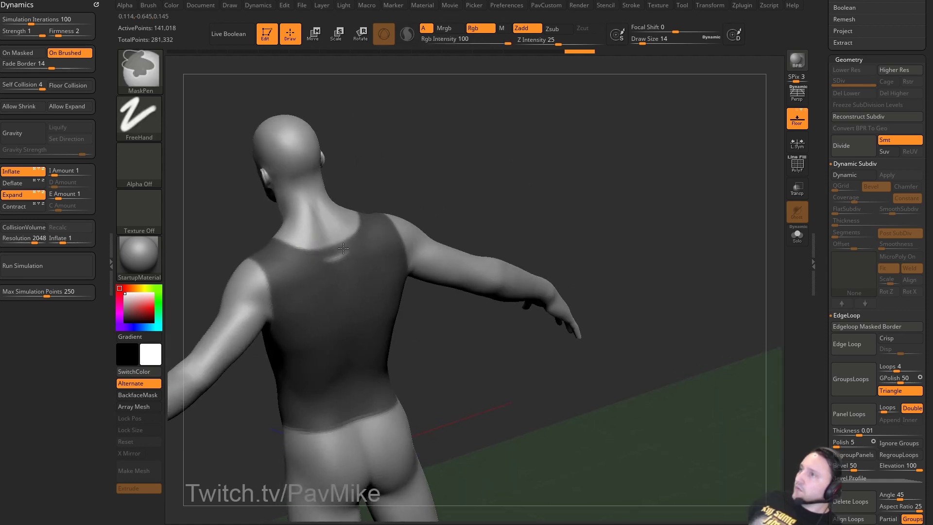
{"action": "left_click_drag", "start_coordinate": [491, 165], "coordinate": [675, 201]}
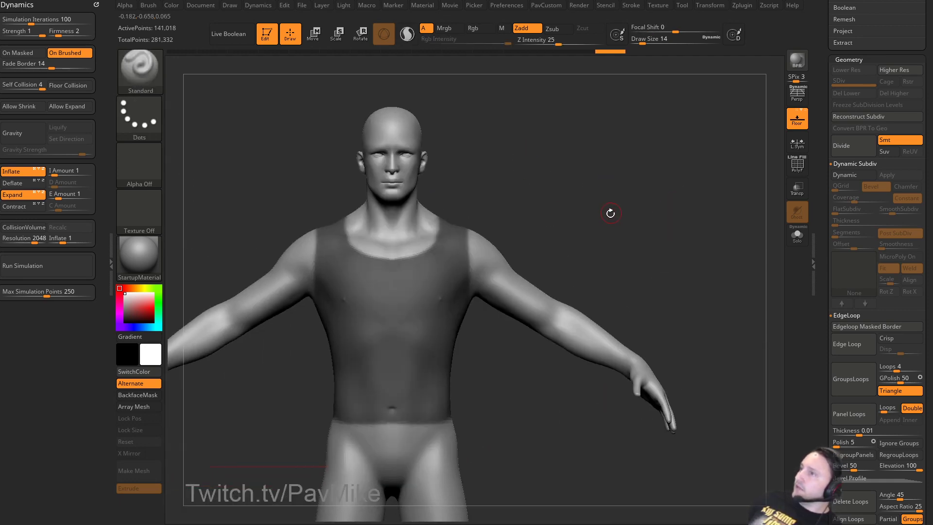
Unmask rounded armholes around the shoulders and armpits, front and back, with MaskPen.
{"action": "left_click_drag", "start_coordinate": [592, 225], "coordinate": [477, 258]}
{"action": "mouse_move", "coordinate": [407, 237]}
{"action": "left_mouse_down", "text": "ctrl+alt"}
{"action": "mouse_move", "coordinate": [399, 284]}
{"action": "mouse_move", "coordinate": [415, 293]}
{"action": "left_mouse_up", "text": "ctrl+alt"}
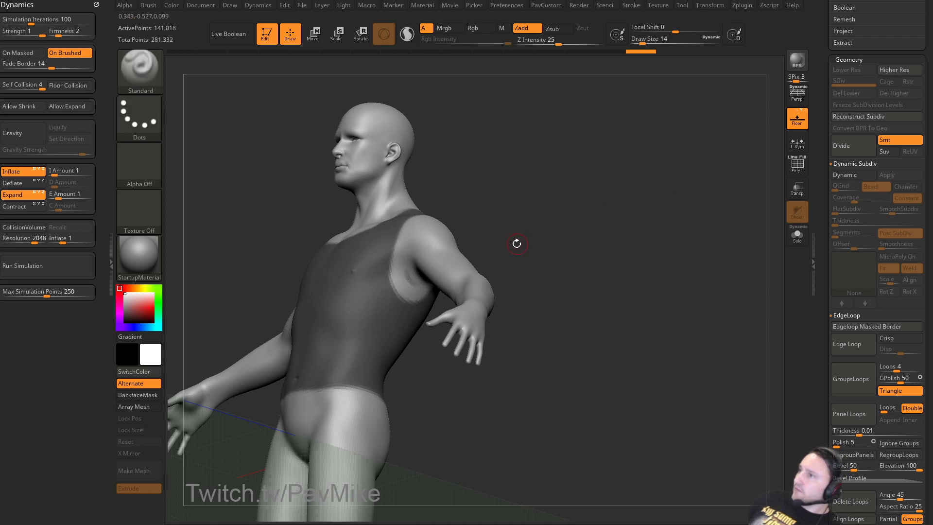
{"action": "left_click_drag", "start_coordinate": [517, 244], "coordinate": [467, 207]}
{"action": "left_click_drag", "start_coordinate": [405, 281], "coordinate": [431, 286], "text": "ctrl+alt"}
{"action": "left_click_drag", "start_coordinate": [695, 165], "coordinate": [559, 218]}
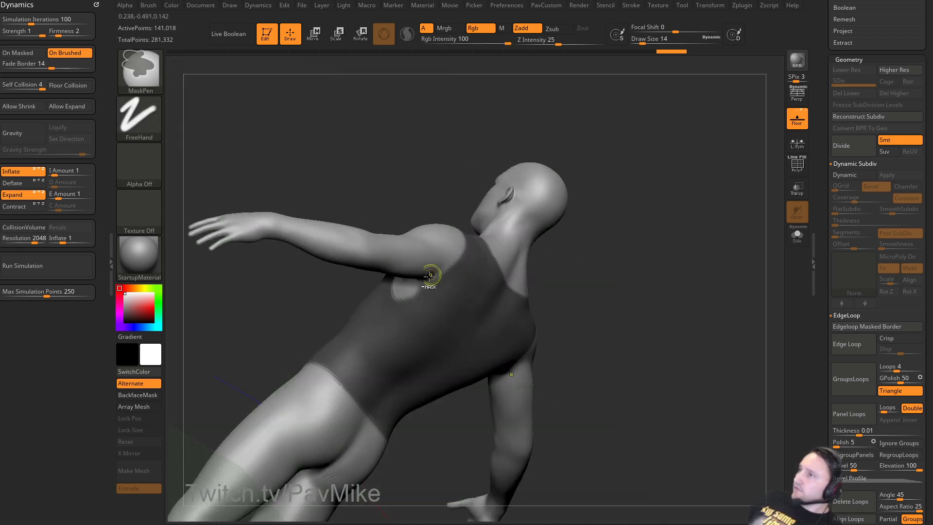
{"action": "left_click_drag", "start_coordinate": [414, 285], "coordinate": [397, 290], "text": "ctrl+alt"}
{"action": "mouse_move", "coordinate": [578, 267]}
{"action": "left_mouse_down"}
{"action": "mouse_move", "coordinate": [648, 217]}
{"action": "mouse_move", "coordinate": [680, 214]}
{"action": "left_mouse_up"}
{"action": "mouse_move", "coordinate": [483, 226]}
{"action": "left_mouse_down"}
{"action": "mouse_move", "coordinate": [455, 231]}
{"action": "mouse_move", "coordinate": [404, 273]}
{"action": "mouse_move", "coordinate": [412, 298]}
{"action": "left_mouse_up"}
{"action": "mouse_move", "coordinate": [535, 219]}
{"action": "left_mouse_down", "text": "shift"}
{"action": "mouse_move", "coordinate": [592, 210]}
{"action": "mouse_move", "coordinate": [644, 226]}
{"action": "left_mouse_up", "text": "shift"}
Insert an edge loop along the new shirt's masked border and clear the mask.
{"action": "mouse_move", "coordinate": [821, 241]}
{"action": "left_mouse_down"}
{"action": "mouse_move", "coordinate": [813, 354]}
{"action": "mouse_move", "coordinate": [830, 225]}
{"action": "left_mouse_up"}
{"action": "left_click", "coordinate": [852, 263]}
{"action": "left_click", "coordinate": [846, 335]}
{"action": "left_click_drag", "start_coordinate": [640, 225], "coordinate": [633, 233], "text": "ctrl"}
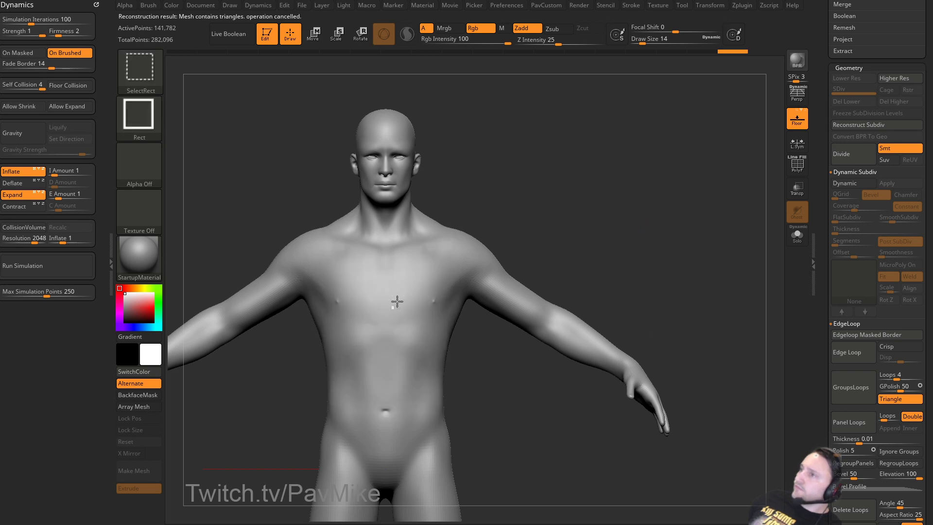
Isolate the shirt polygroup, delete the hidden geometry, and smooth the chest and navel details.
{"action": "left_click", "coordinate": [398, 301], "text": "ctrl+shift"}
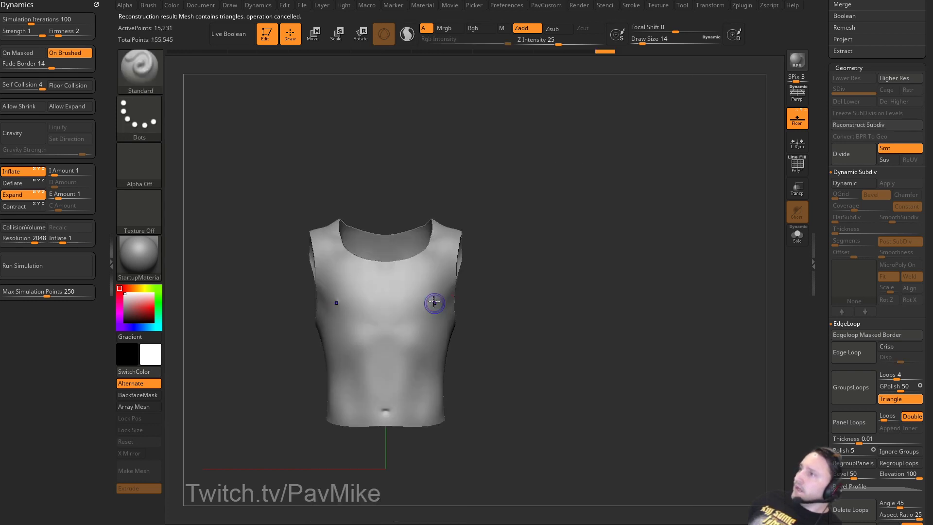
{"action": "key", "text": "shift"}
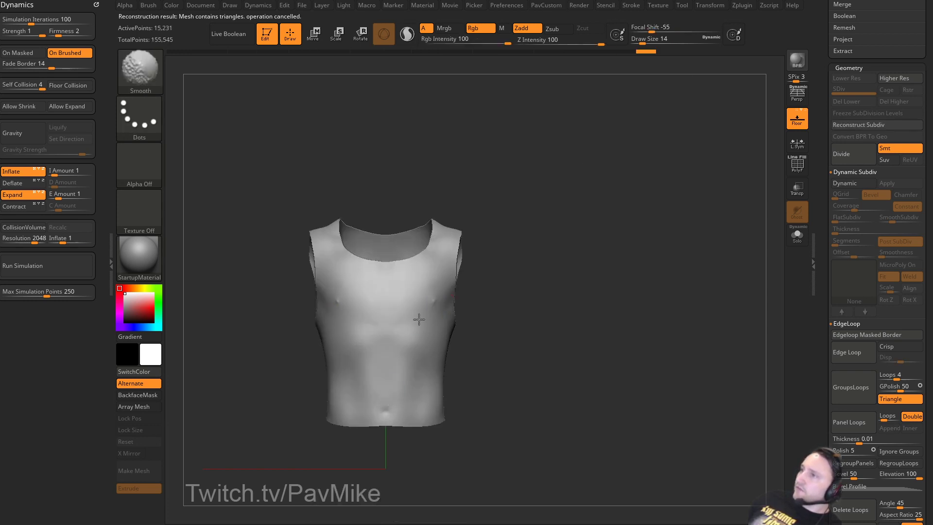
Reduce the shirt mesh repeatedly with ZRemesher at Half and AdaptiveSize 0, with the polyframe shown.
{"action": "key", "text": "grave"}
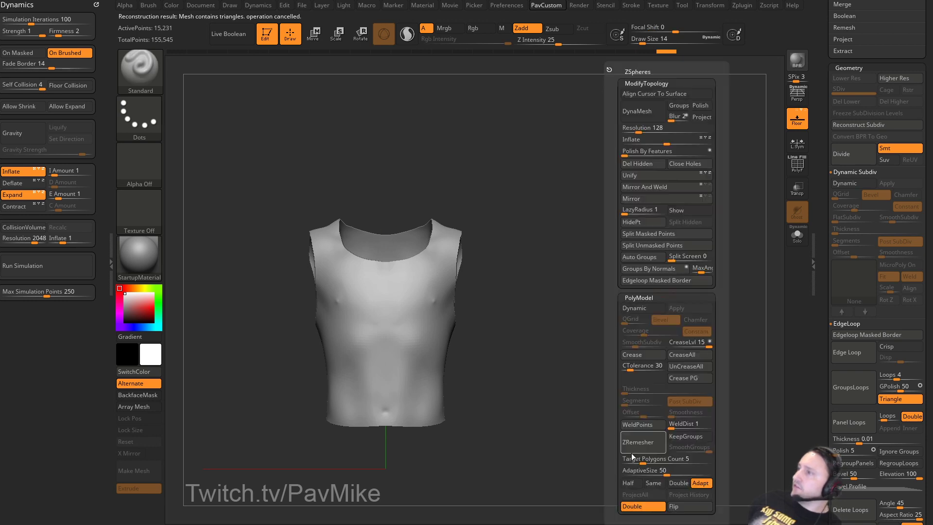
{"action": "left_click", "coordinate": [630, 483]}
{"action": "left_click", "coordinate": [642, 442]}
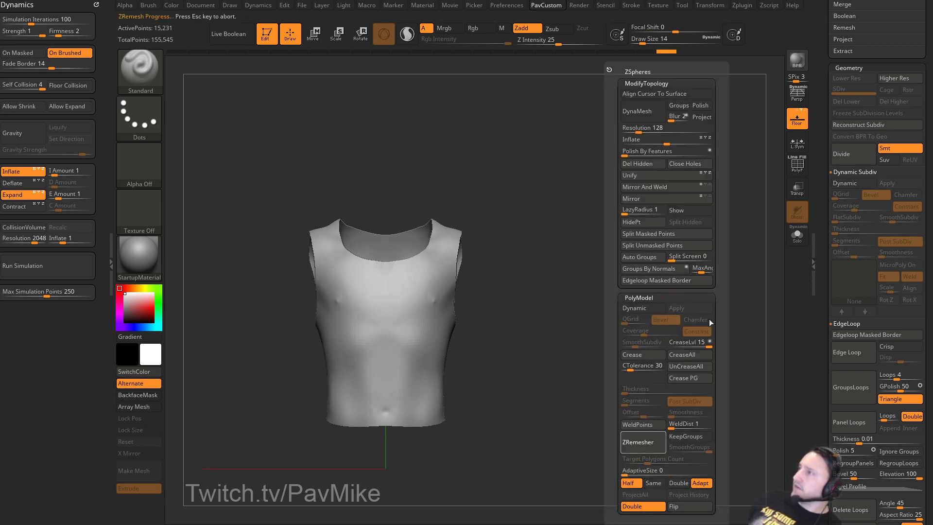
{"action": "left_click", "coordinate": [797, 164]}
{"action": "left_click", "coordinate": [613, 446]}
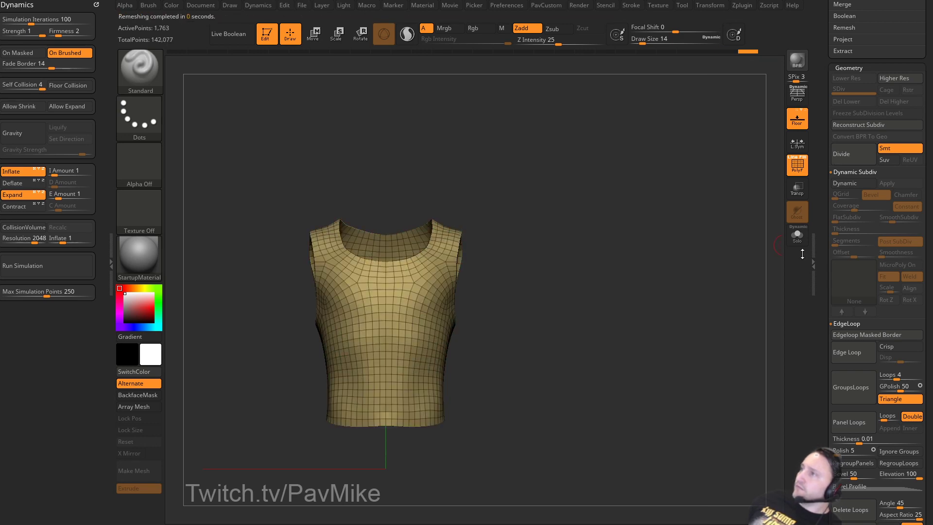
Show the body subtool again and turn on Collision Volume with a resolution of 3200.
{"action": "left_click_drag", "start_coordinate": [819, 282], "coordinate": [836, 321]}
{"action": "left_click", "coordinate": [918, 256]}
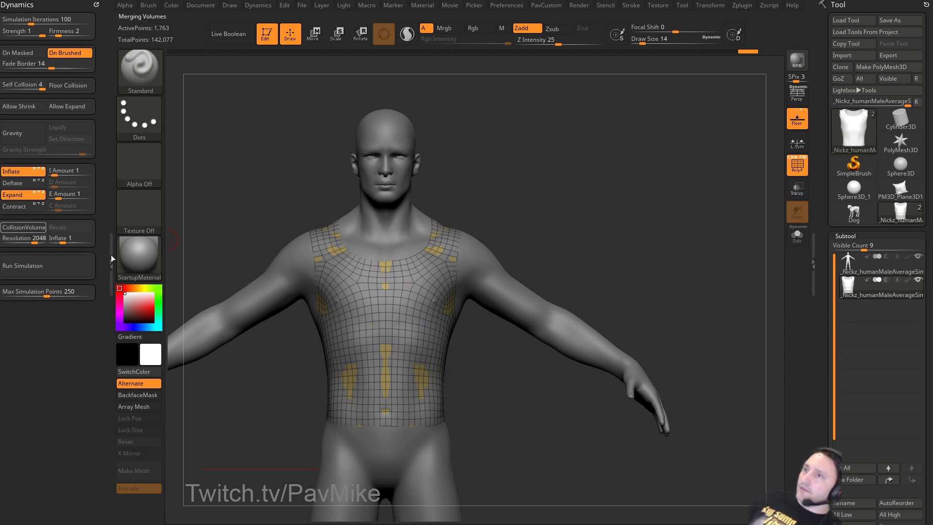
{"action": "left_click", "coordinate": [23, 227]}
{"action": "left_click_drag", "start_coordinate": [39, 239], "coordinate": [52, 239]}
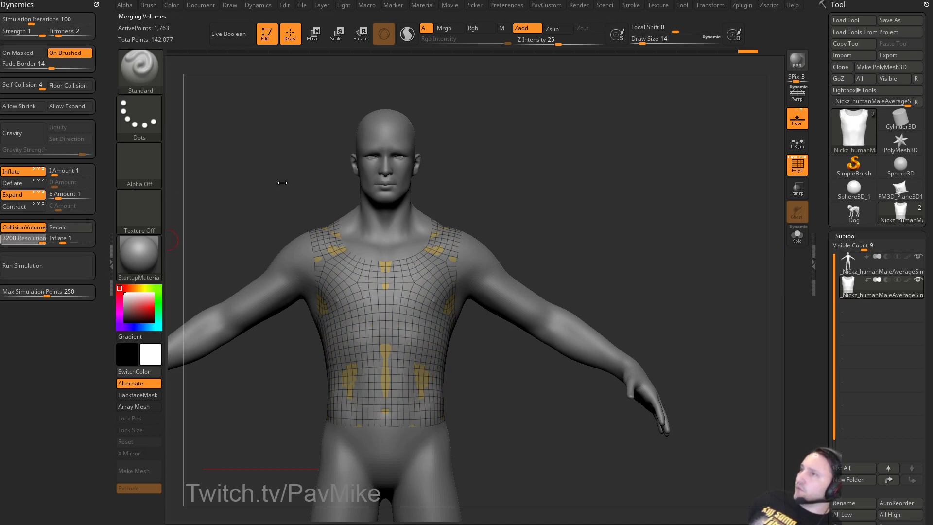
Turn off Expand and Inflate in the dynamics settings for the shirt.
{"action": "left_click_drag", "start_coordinate": [311, 216], "coordinate": [590, 196]}
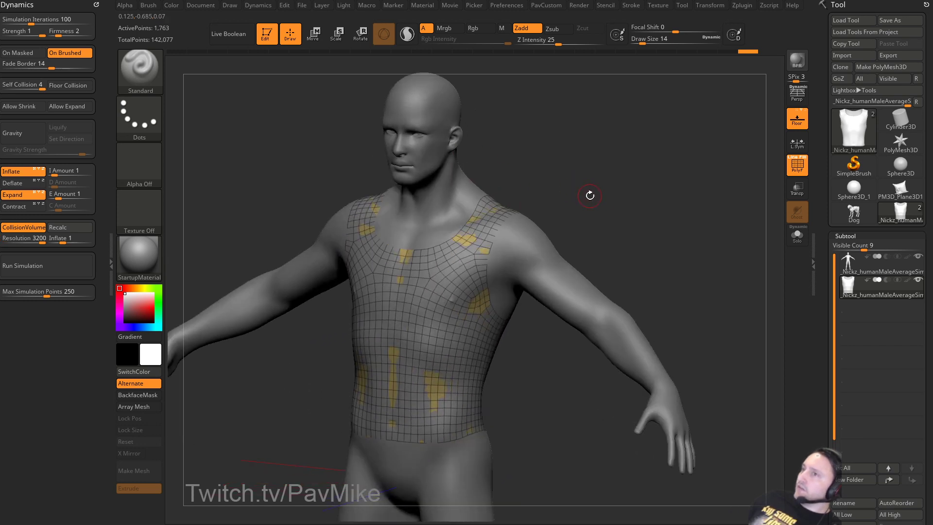
{"action": "left_click", "coordinate": [13, 194]}
{"action": "left_click", "coordinate": [14, 171]}
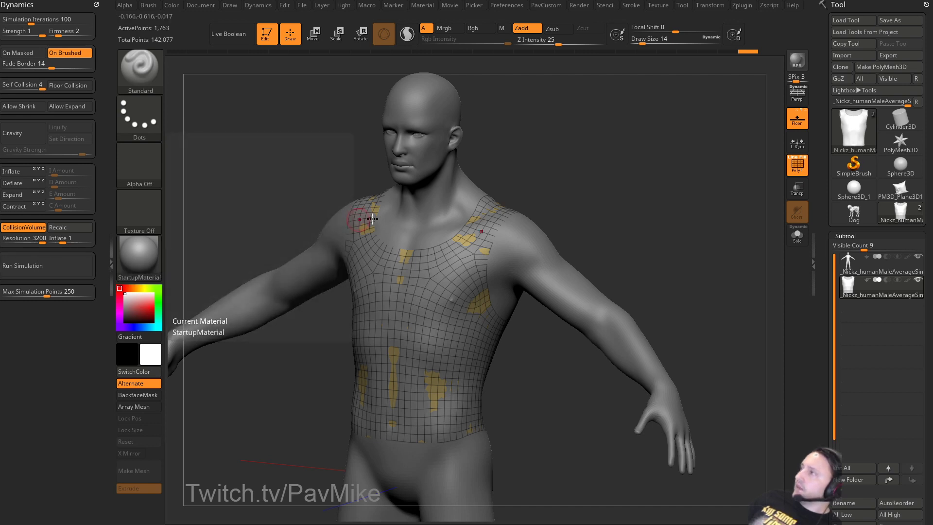
{"action": "left_click_drag", "start_coordinate": [578, 192], "coordinate": [468, 203]}
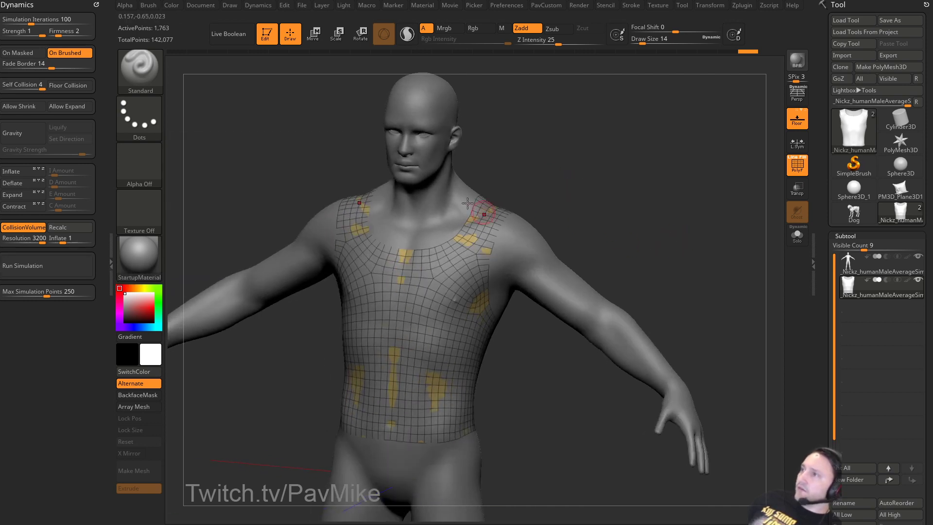
{"action": "left_click_drag", "start_coordinate": [587, 202], "coordinate": [714, 219]}
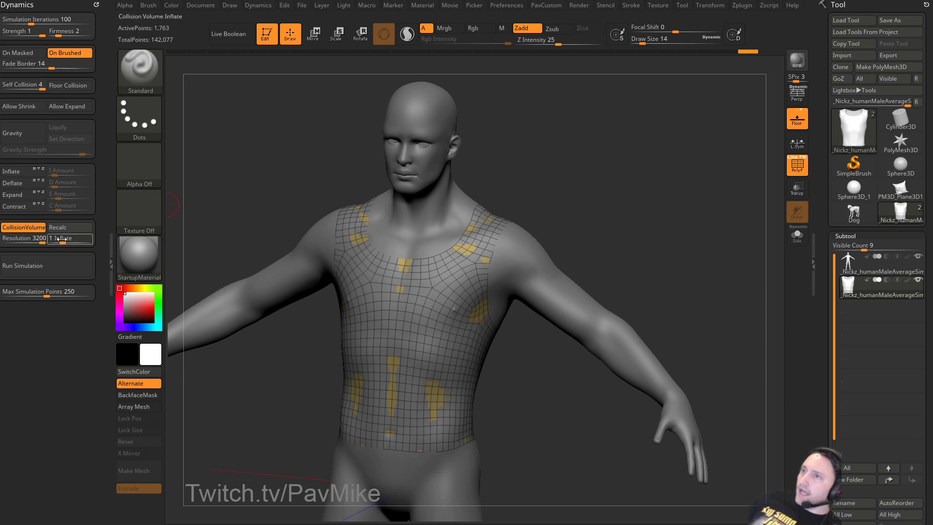
{"action": "left_click_drag", "start_coordinate": [200, 204], "coordinate": [225, 195]}
Center the transform gizmo on the shirt and scale the shirt outward so it sits outside the body.
{"action": "key", "text": "w"}
{"action": "left_click_drag", "start_coordinate": [620, 205], "coordinate": [595, 234]}
{"action": "left_click", "coordinate": [415, 408]}
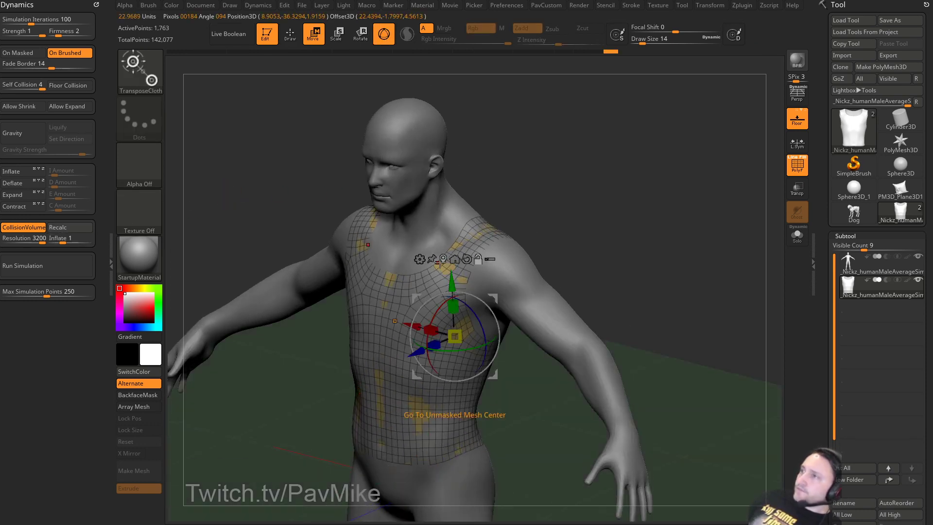
{"action": "left_click", "coordinate": [414, 326]}
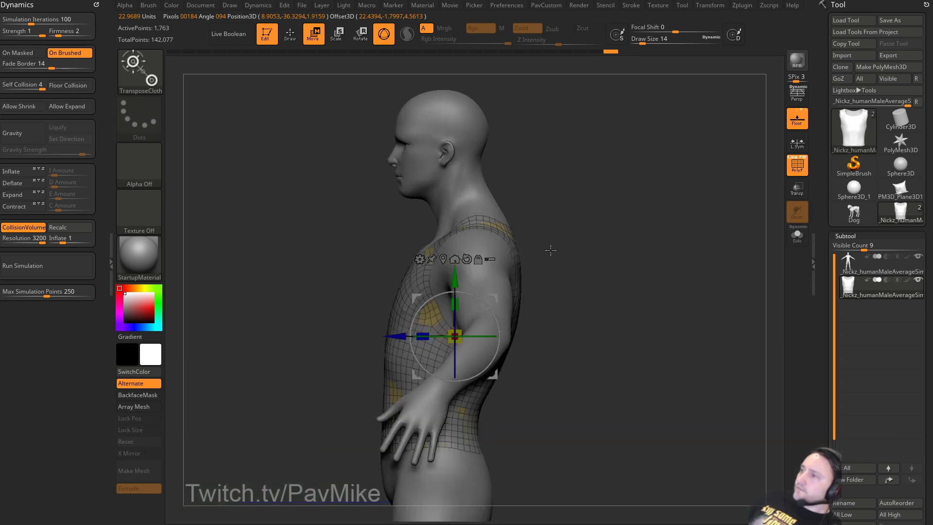
{"action": "left_click_drag", "start_coordinate": [550, 250], "coordinate": [583, 253]}
{"action": "left_click_drag", "start_coordinate": [424, 337], "coordinate": [430, 337]}
{"action": "left_click_drag", "start_coordinate": [596, 265], "coordinate": [640, 245], "text": "shift"}
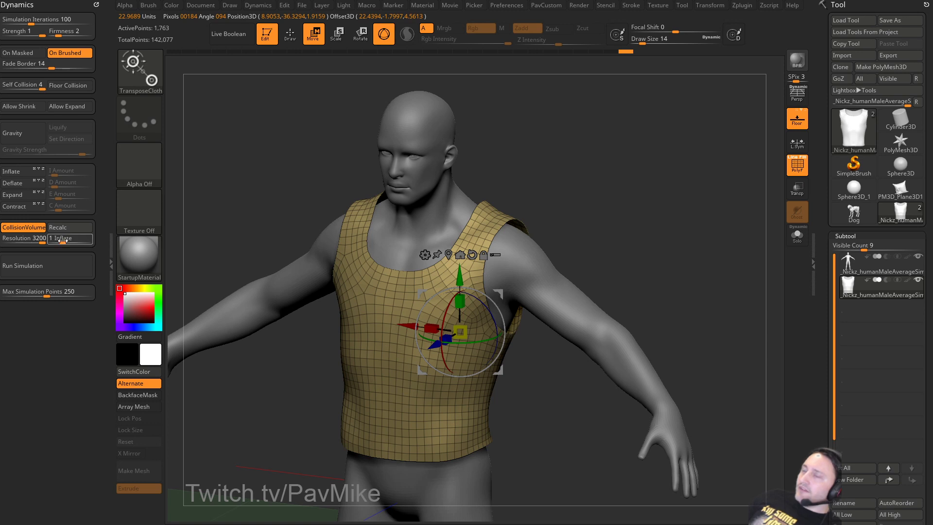
Set the Collision Volume Inflate to 0.04109, turn on Contract, and run the simulation on the shirt.
{"action": "left_click_drag", "start_coordinate": [62, 240], "coordinate": [53, 243]}
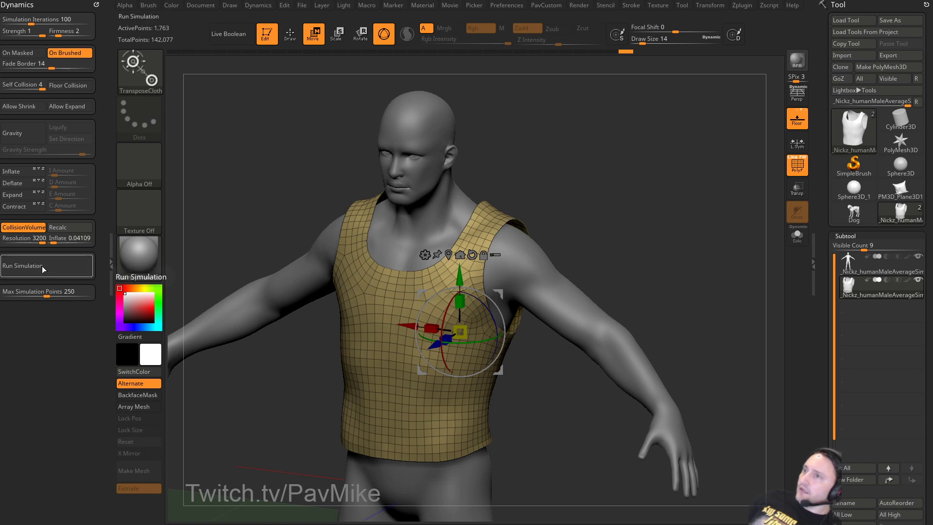
{"action": "left_click", "coordinate": [72, 234]}
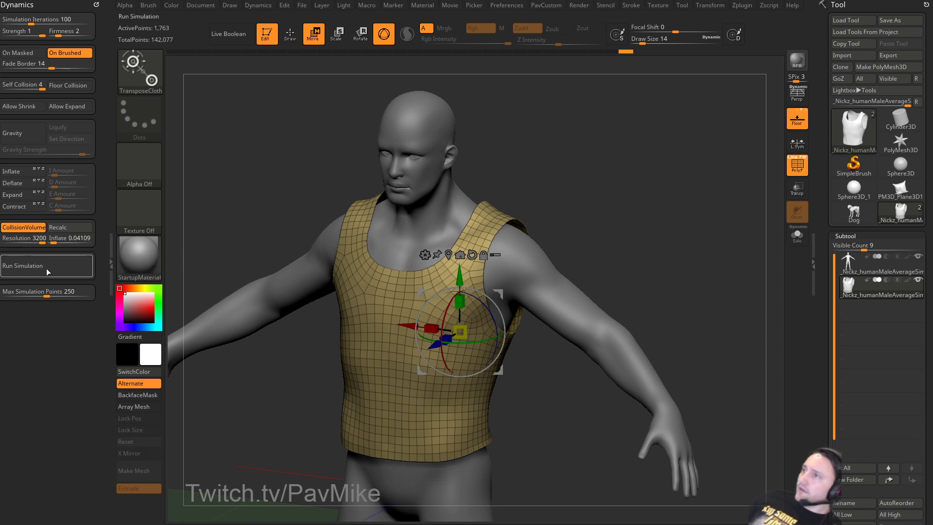
{"action": "left_click", "coordinate": [11, 208]}
{"action": "left_click_drag", "start_coordinate": [544, 166], "coordinate": [552, 202]}
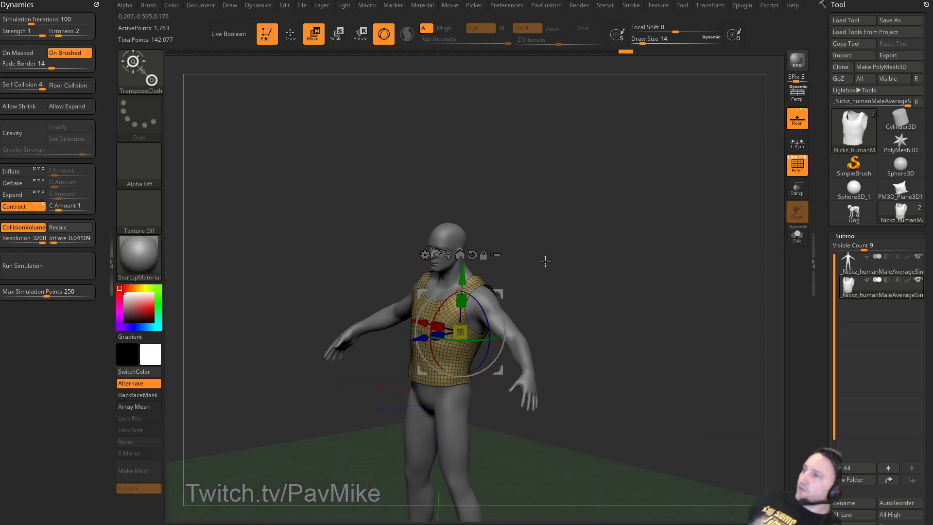
{"action": "left_click_drag", "start_coordinate": [544, 261], "coordinate": [518, 239]}
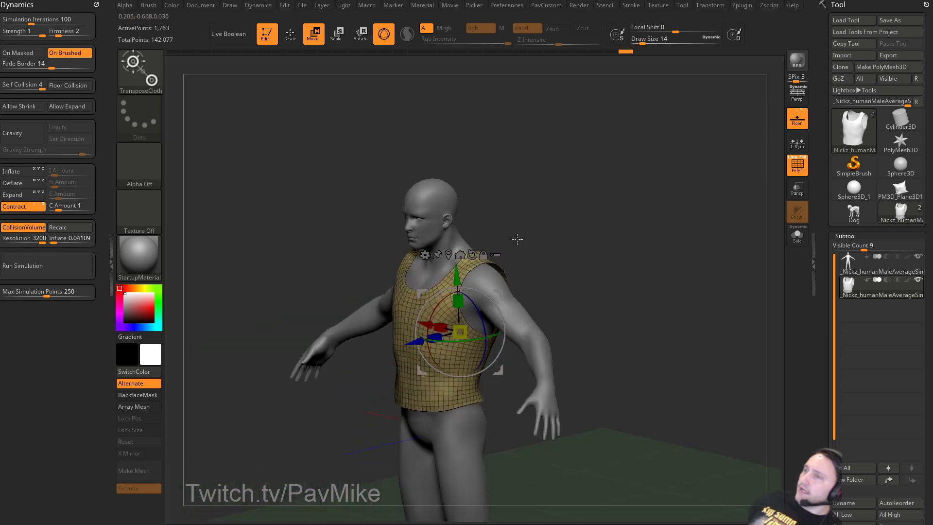
{"action": "left_click", "coordinate": [46, 266]}
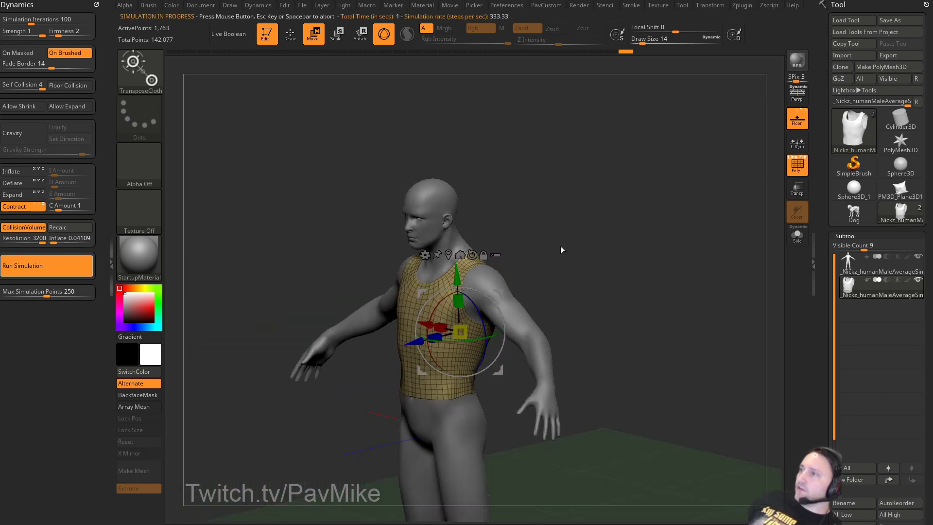
Turn on Dynamic Subdiv for the shirt with a thickness of 0.00681 and hide the polyframe.
{"action": "left_click_drag", "start_coordinate": [577, 237], "coordinate": [692, 258]}
{"action": "key", "text": "q"}
{"action": "scroll", "coordinate": [838, 223], "scroll_direction": "down", "scroll_amount": 10}
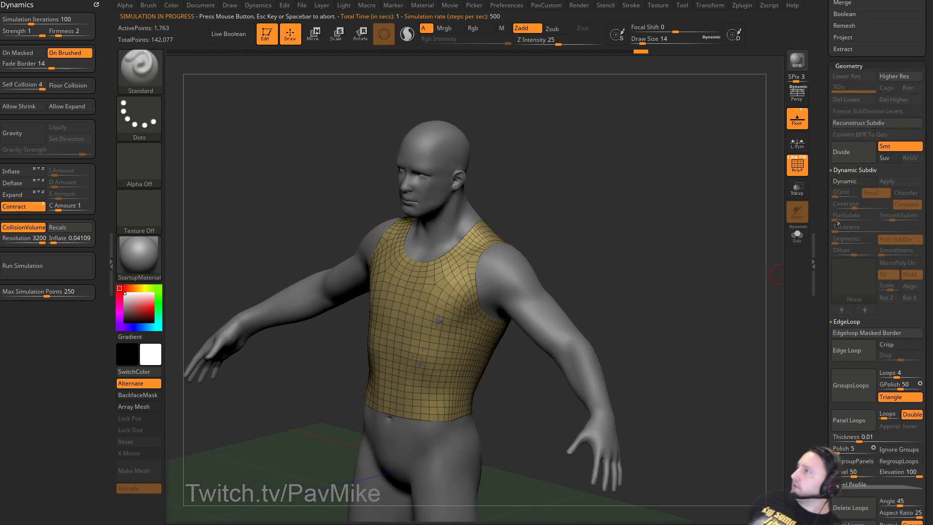
{"action": "left_click", "coordinate": [843, 183]}
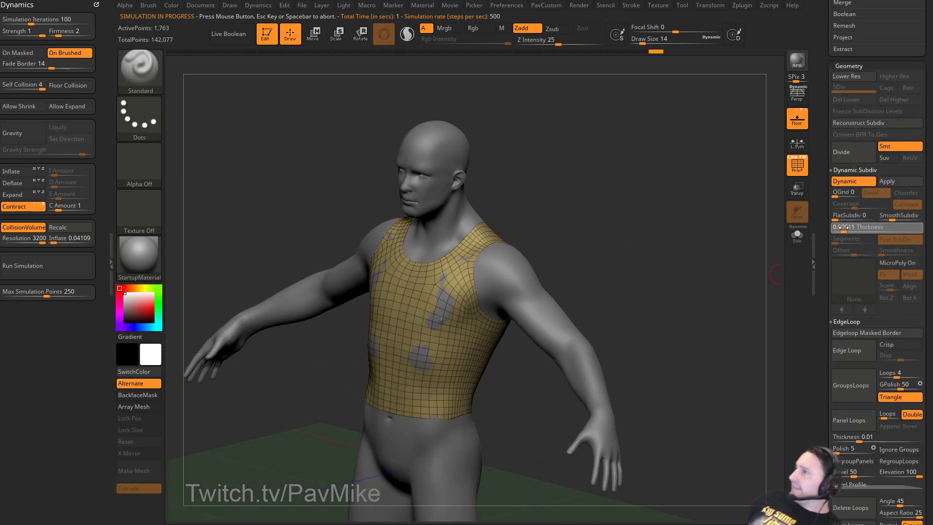
{"action": "left_click", "coordinate": [846, 227]}
{"action": "left_click", "coordinate": [798, 165]}
{"action": "left_click_drag", "start_coordinate": [724, 233], "coordinate": [698, 263]}
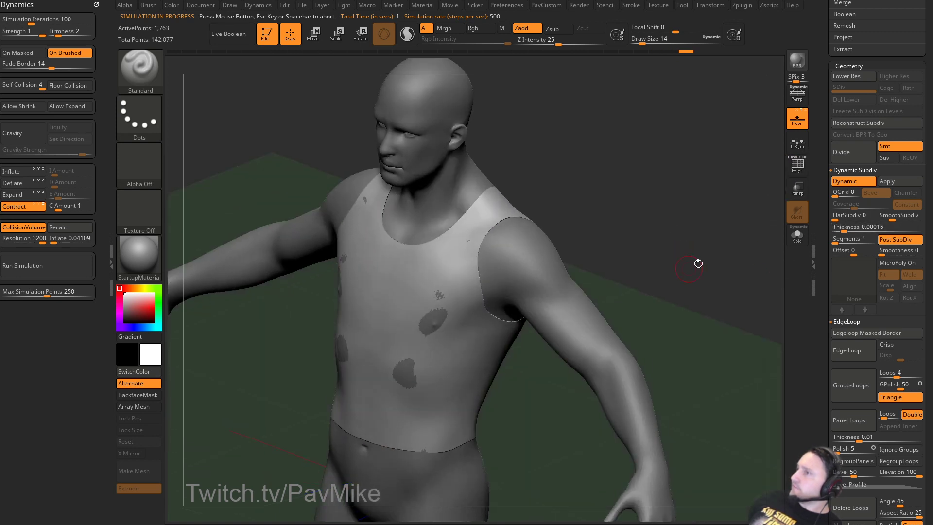
{"action": "left_click", "coordinate": [866, 234]}
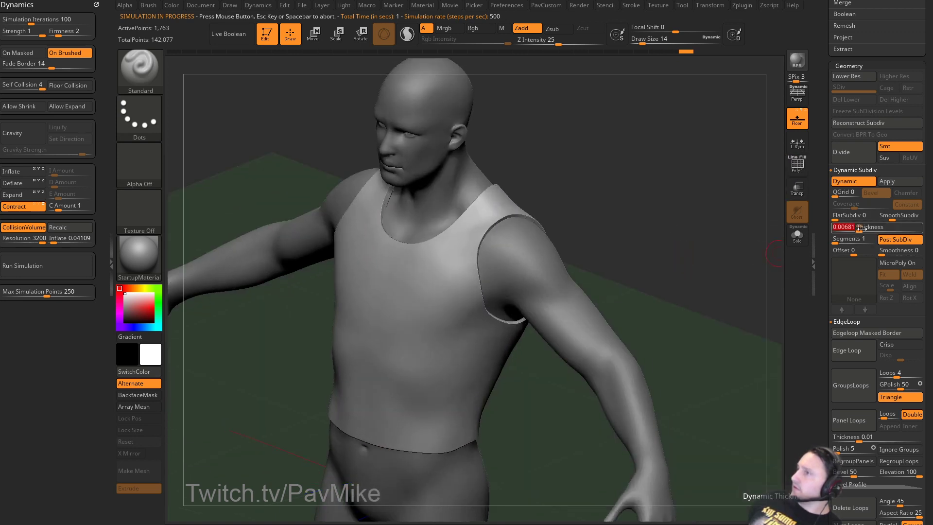
{"action": "mouse_move", "coordinate": [661, 227]}
{"action": "left_mouse_down"}
{"action": "mouse_move", "coordinate": [643, 233]}
{"action": "mouse_move", "coordinate": [662, 206]}
{"action": "mouse_move", "coordinate": [679, 219]}
{"action": "mouse_move", "coordinate": [668, 241]}
{"action": "mouse_move", "coordinate": [511, 271]}
{"action": "left_mouse_up"}
Reshape the shirt's armholes from front and back with the Move brush at Draw Size 56.
{"action": "key", "text": "shift+d"}
{"action": "key", "text": "d"}
{"action": "key", "text": "Return"}
{"action": "key", "text": "b"}
{"action": "key", "text": "m"}
{"action": "key", "text": "v"}
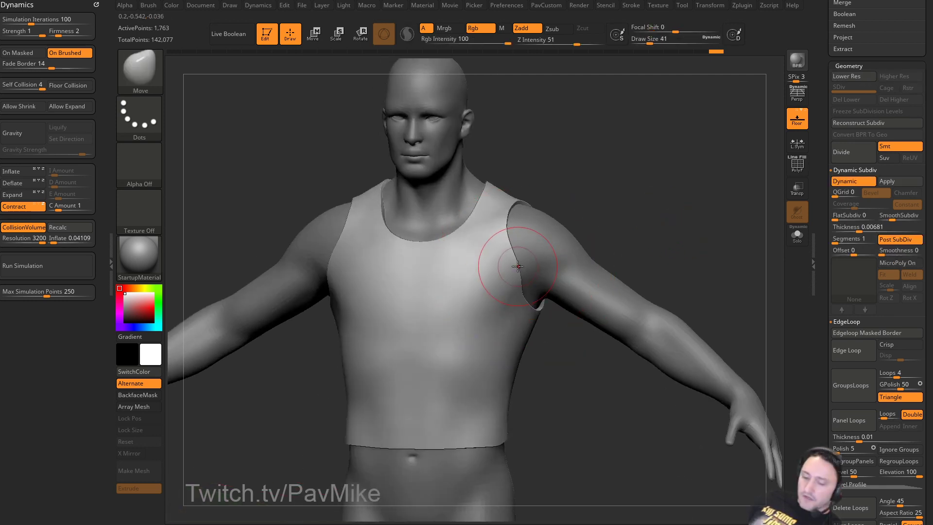
{"action": "right_click_drag", "start_coordinate": [518, 266], "coordinate": [541, 253]}
{"action": "key", "text": "s"}
{"action": "left_click_drag", "start_coordinate": [490, 271], "coordinate": [499, 267]}
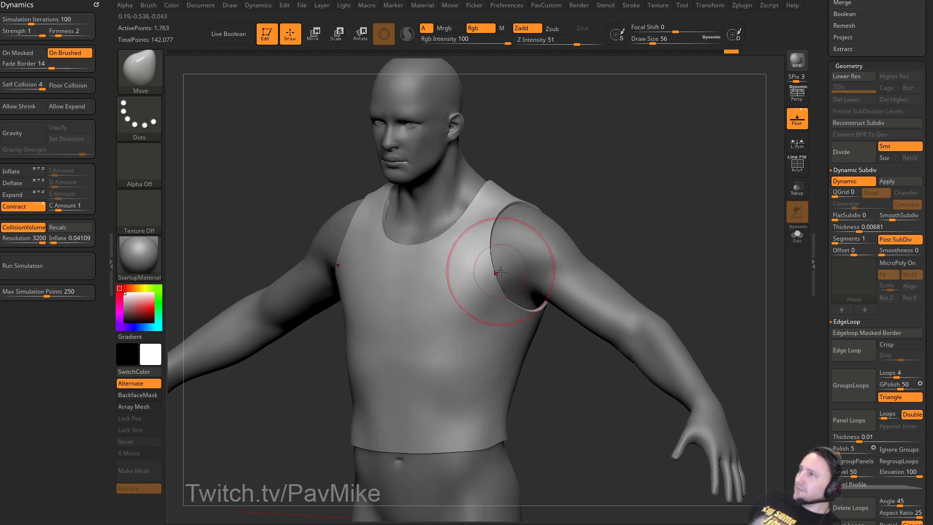
{"action": "mouse_move", "coordinate": [499, 267]}
{"action": "right_mouse_down"}
{"action": "mouse_move", "coordinate": [630, 235]}
{"action": "mouse_move", "coordinate": [524, 303]}
{"action": "mouse_move", "coordinate": [608, 272]}
{"action": "mouse_move", "coordinate": [491, 271]}
{"action": "right_mouse_up"}
{"action": "key", "text": "s"}
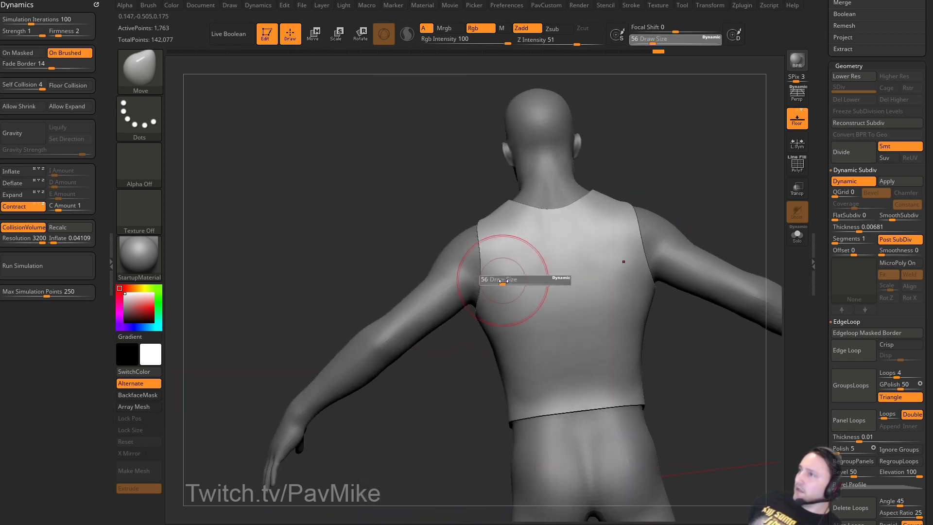
{"action": "left_click_drag", "start_coordinate": [491, 270], "coordinate": [496, 270]}
Adjust the shirt's lower hem and sides using the Move brush at Draw Size 112.
{"action": "right_click_drag", "start_coordinate": [484, 235], "coordinate": [525, 398]}
{"action": "key", "text": "s"}
{"action": "left_click", "coordinate": [430, 428]}
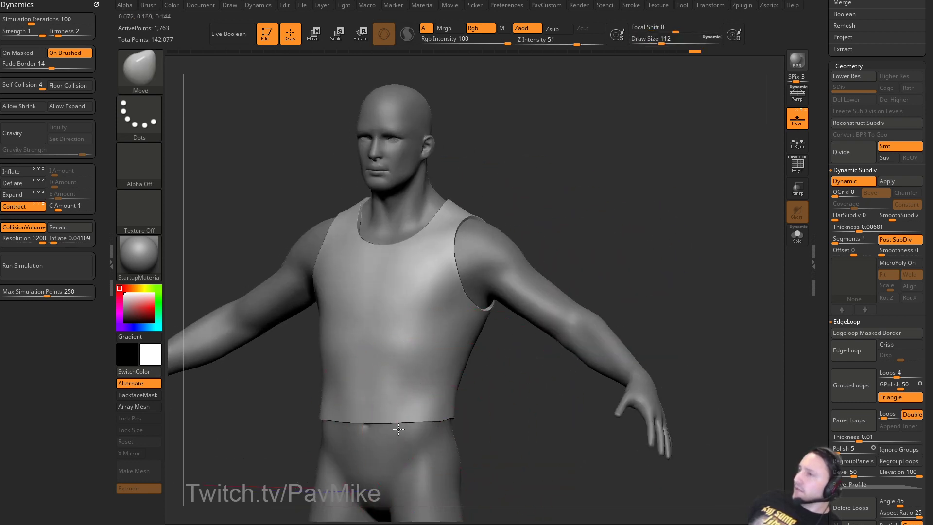
{"action": "mouse_move", "coordinate": [449, 421]}
{"action": "right_mouse_down"}
{"action": "mouse_move", "coordinate": [491, 399]}
{"action": "mouse_move", "coordinate": [437, 385]}
{"action": "right_mouse_up"}
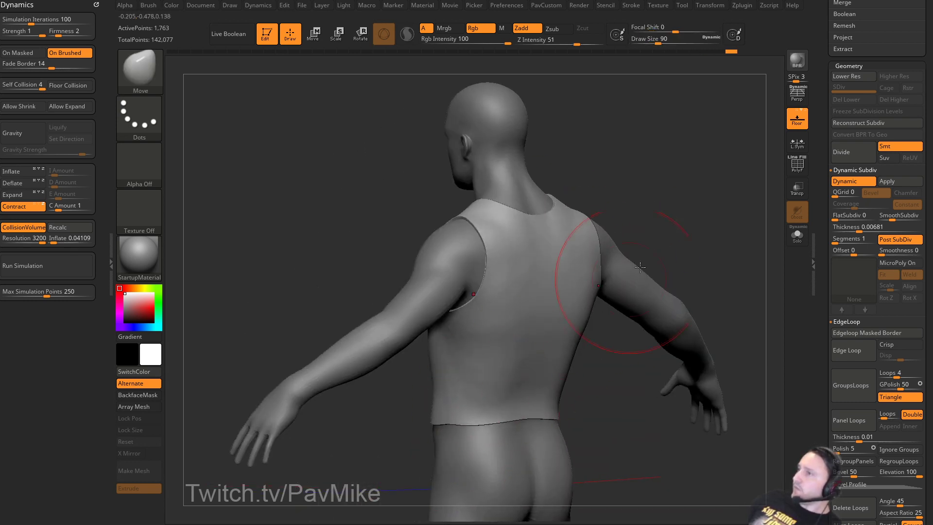
{"action": "right_click_drag", "start_coordinate": [607, 271], "coordinate": [659, 269]}
Set the dynamic thickness Offset to -100 and isolate the shirt to inspect its edges.
{"action": "right_click_drag", "start_coordinate": [645, 230], "coordinate": [777, 250]}
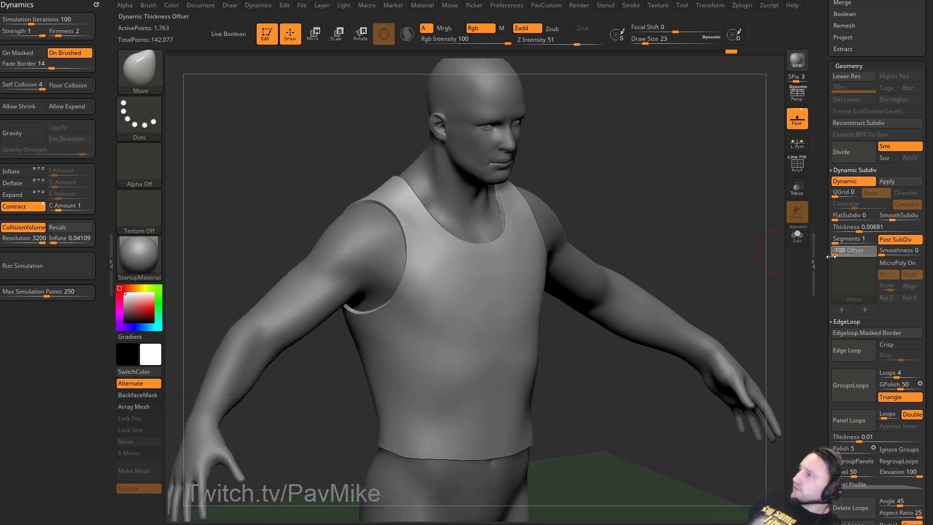
{"action": "right_click_drag", "start_coordinate": [698, 261], "coordinate": [697, 257]}
{"action": "left_click", "coordinate": [797, 236]}
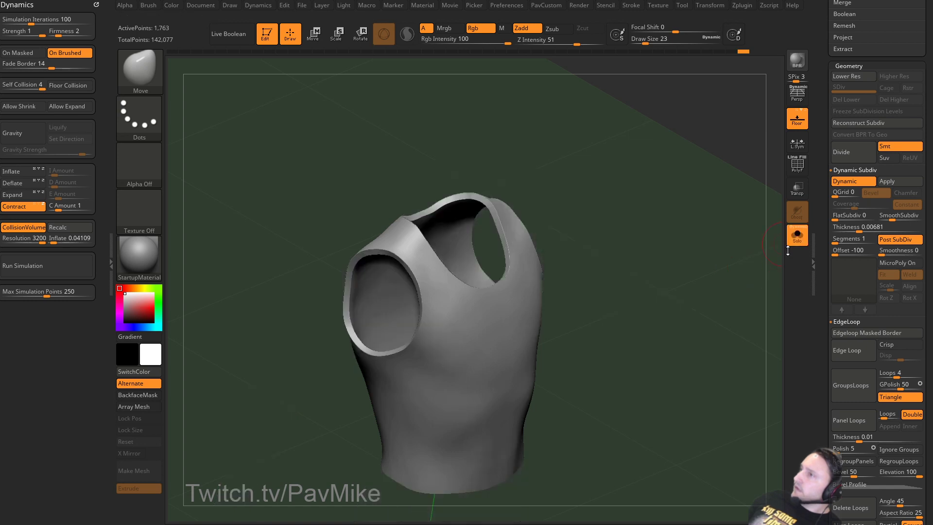
{"action": "left_click_drag", "start_coordinate": [725, 258], "coordinate": [698, 272], "text": "alt"}
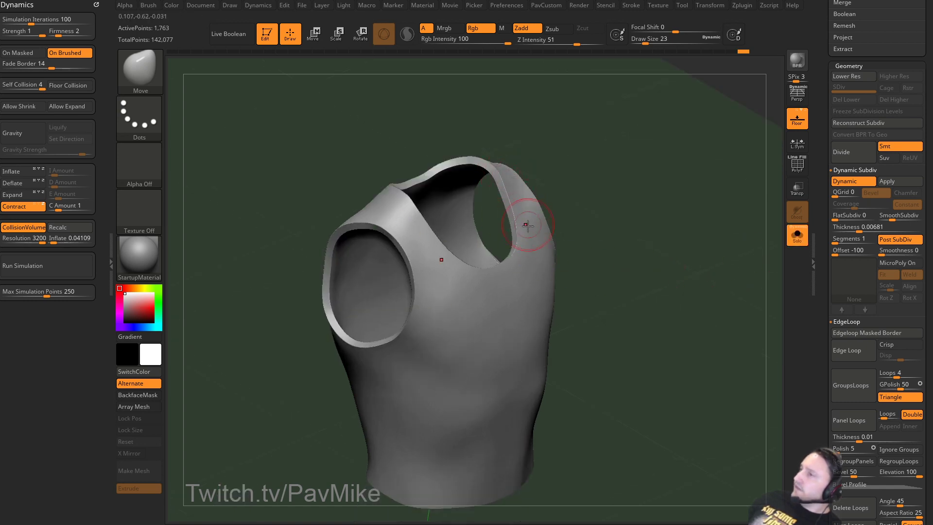
{"action": "left_click_drag", "start_coordinate": [589, 272], "coordinate": [714, 276]}
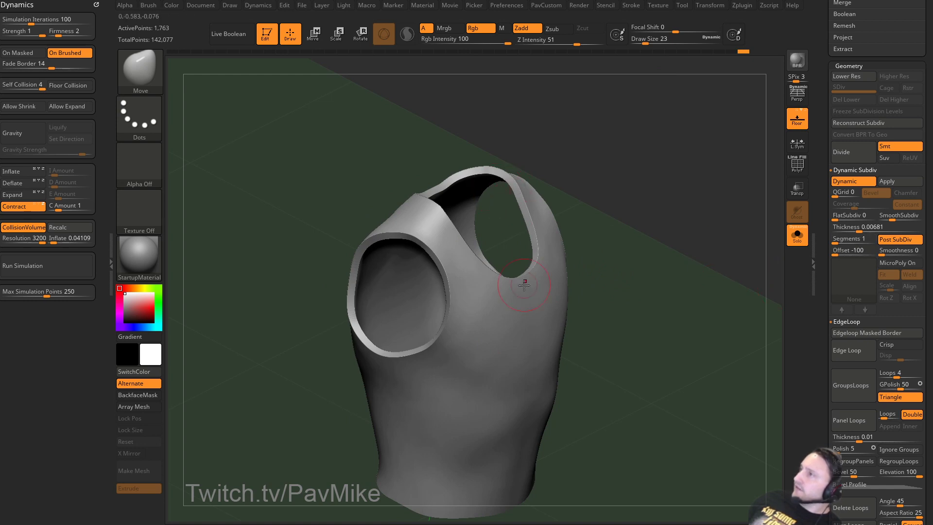
Compare the dynamic thickness Offset at 0 and 100 on the isolated shirt, and return it to -100.
{"action": "left_click", "coordinate": [855, 253]}
{"action": "type", "text": "0"}
{"action": "key", "text": "Return"}
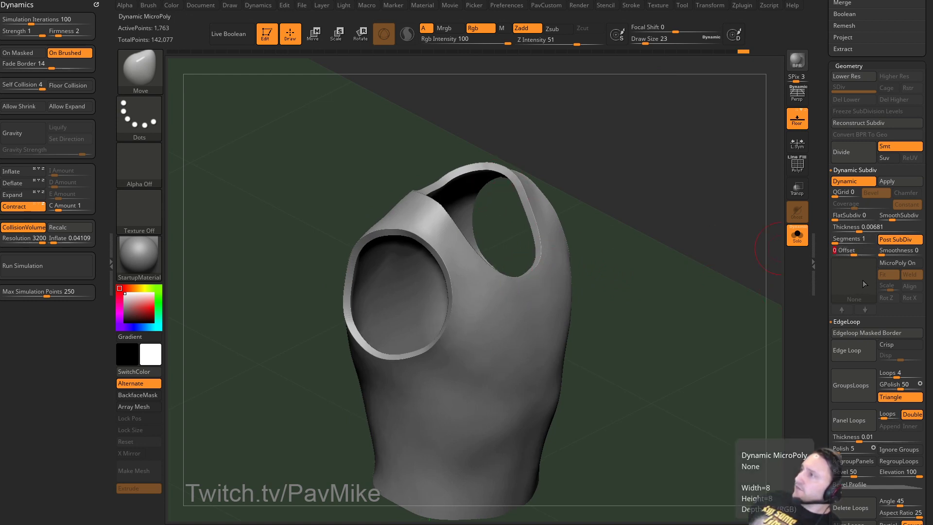
{"action": "left_click", "coordinate": [855, 251]}
{"action": "type", "text": "100"}
{"action": "key", "text": "Return"}
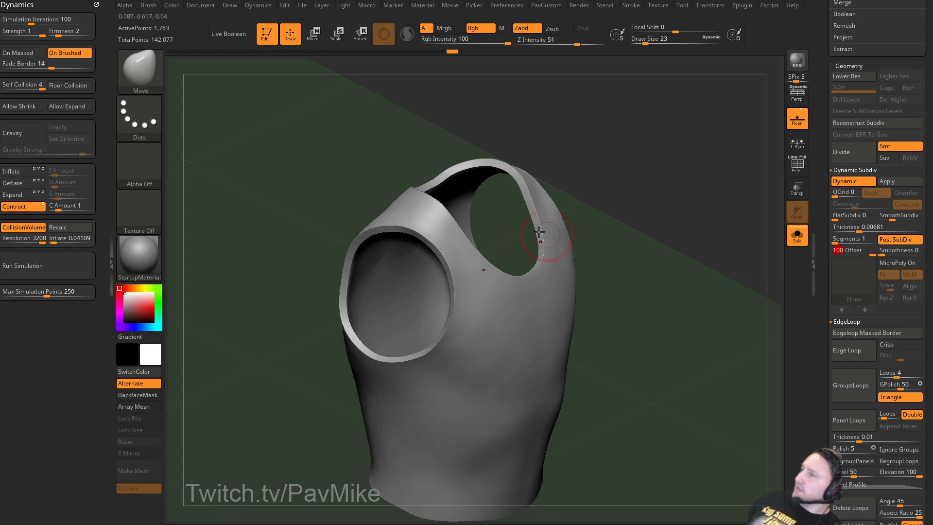
{"action": "left_click_drag", "start_coordinate": [643, 270], "coordinate": [569, 264]}
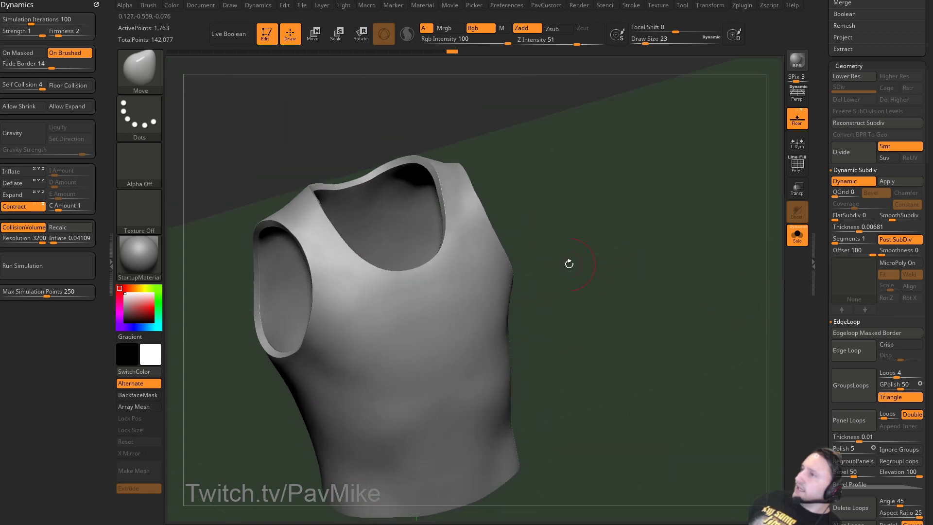
{"action": "left_click_drag", "start_coordinate": [567, 296], "coordinate": [648, 267]}
{"action": "left_click_drag", "start_coordinate": [863, 253], "coordinate": [759, 276]}
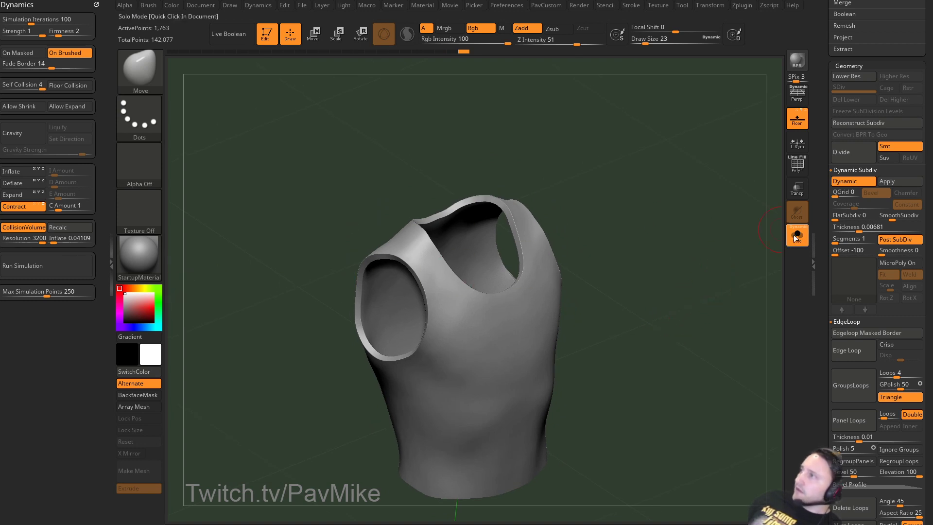
Show the body again, raise the Collision Volume Inflate to 0.23668, and rerun the simulation.
{"action": "left_click", "coordinate": [791, 239]}
{"action": "left_click_drag", "start_coordinate": [53, 239], "coordinate": [57, 240]}
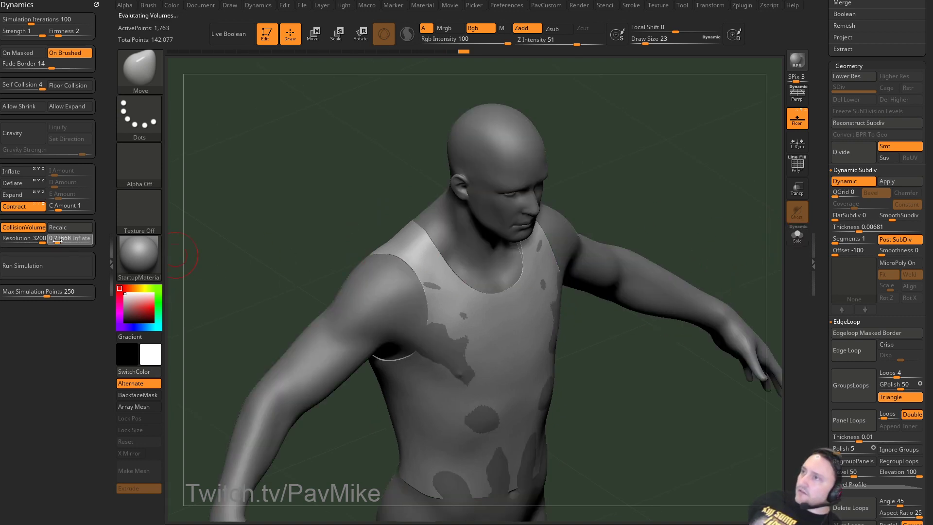
{"action": "left_click", "coordinate": [53, 266]}
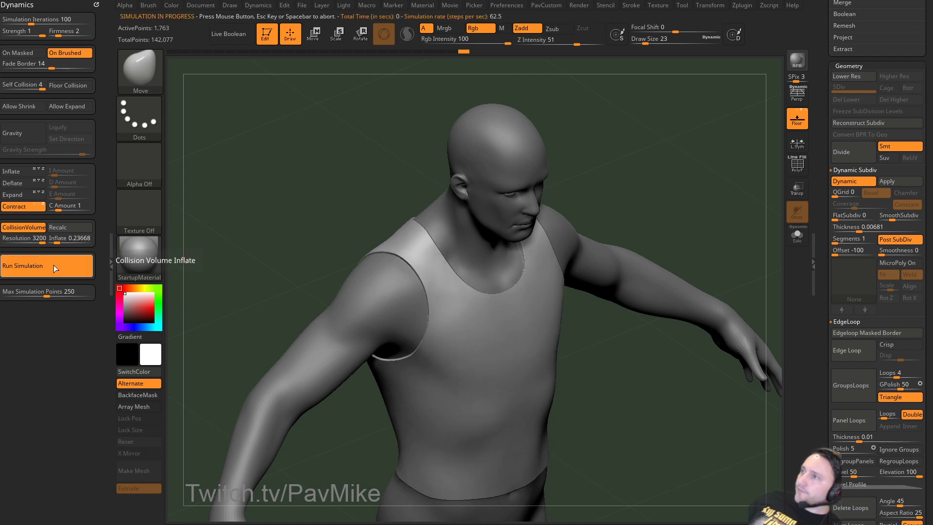
Reduce the shirt's dynamic thickness to 0.00204, set SmoothSubdiv to 1, and show the polyframe.
{"action": "left_click", "coordinate": [853, 229]}
{"action": "mouse_move", "coordinate": [677, 220]}
{"action": "left_mouse_down"}
{"action": "mouse_move", "coordinate": [702, 211]}
{"action": "mouse_move", "coordinate": [715, 223]}
{"action": "mouse_move", "coordinate": [658, 229]}
{"action": "mouse_move", "coordinate": [672, 232]}
{"action": "mouse_move", "coordinate": [646, 243]}
{"action": "left_mouse_up"}
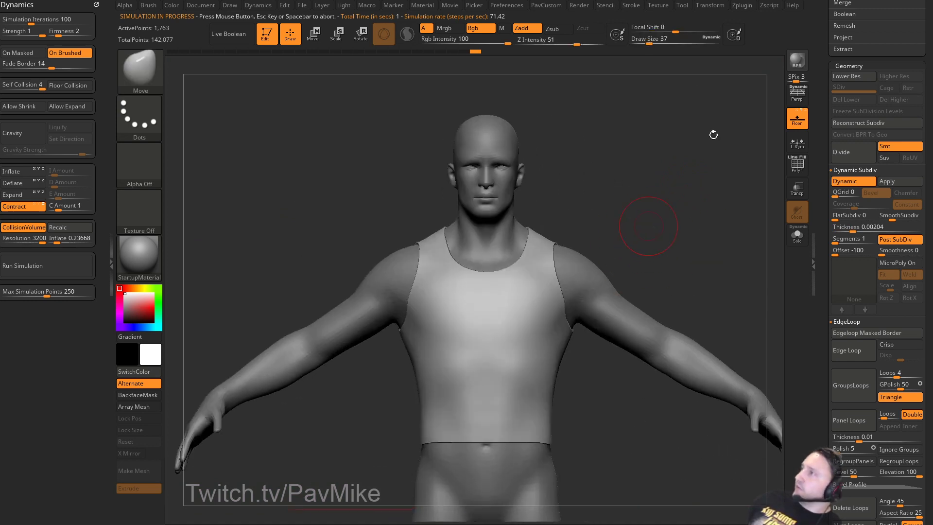
{"action": "left_click", "coordinate": [798, 166]}
{"action": "mouse_move", "coordinate": [678, 213]}
{"action": "left_mouse_down"}
{"action": "mouse_move", "coordinate": [687, 202]}
{"action": "mouse_move", "coordinate": [683, 222]}
{"action": "left_mouse_up"}
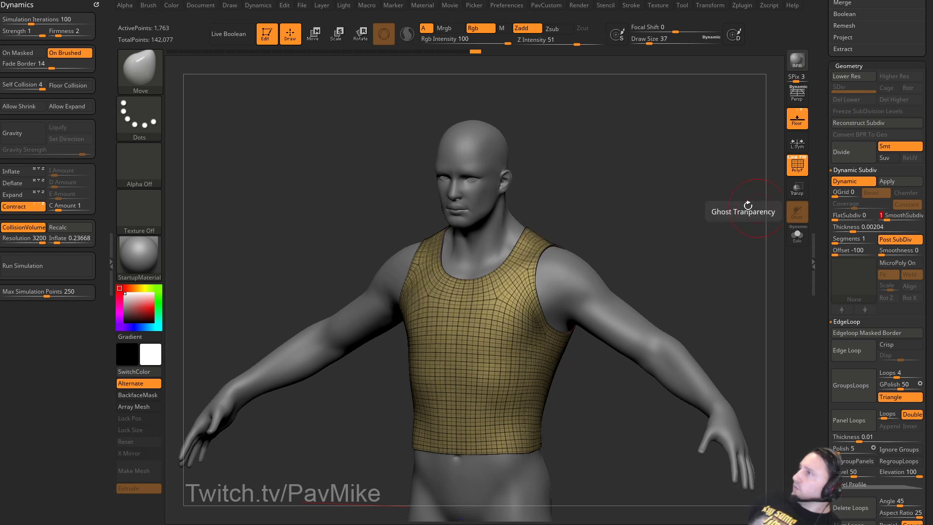
{"action": "mouse_move", "coordinate": [700, 203]}
{"action": "left_mouse_down"}
{"action": "mouse_move", "coordinate": [711, 228]}
{"action": "mouse_move", "coordinate": [705, 219]}
{"action": "left_mouse_up"}
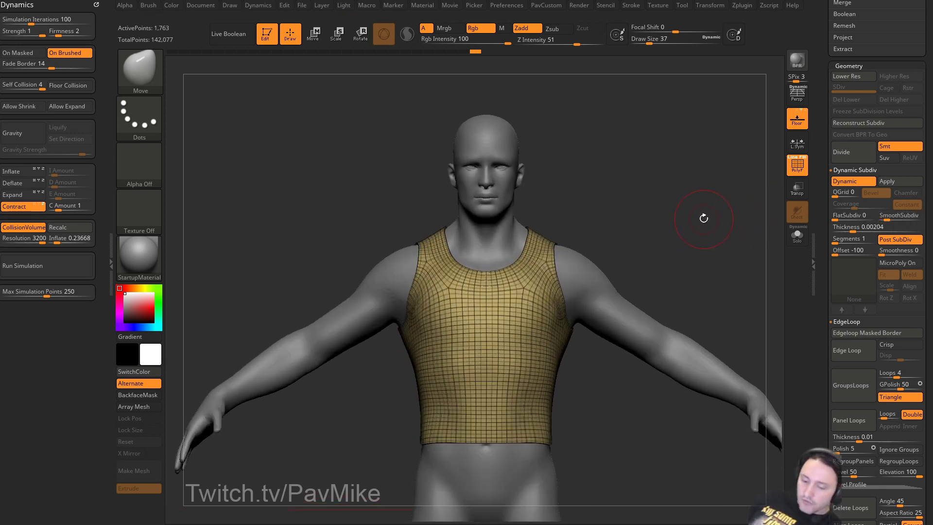
Choose the ClothHook brush and set its Draw Size to 87 for the shirt's lower area.
{"action": "key", "text": "c"}
{"action": "left_click_drag", "start_coordinate": [135, 302], "coordinate": [116, 286]}
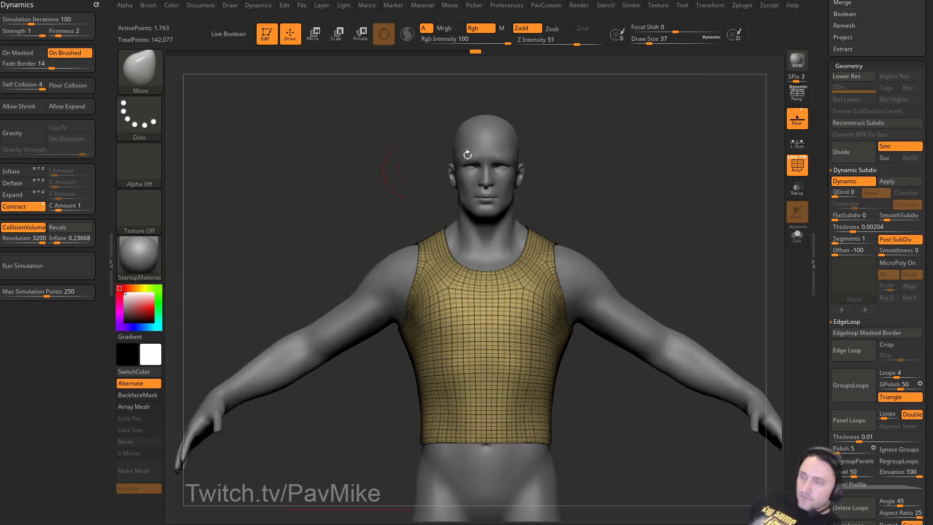
{"action": "key", "text": "b"}
{"action": "key", "text": "c"}
{"action": "key", "text": "h"}
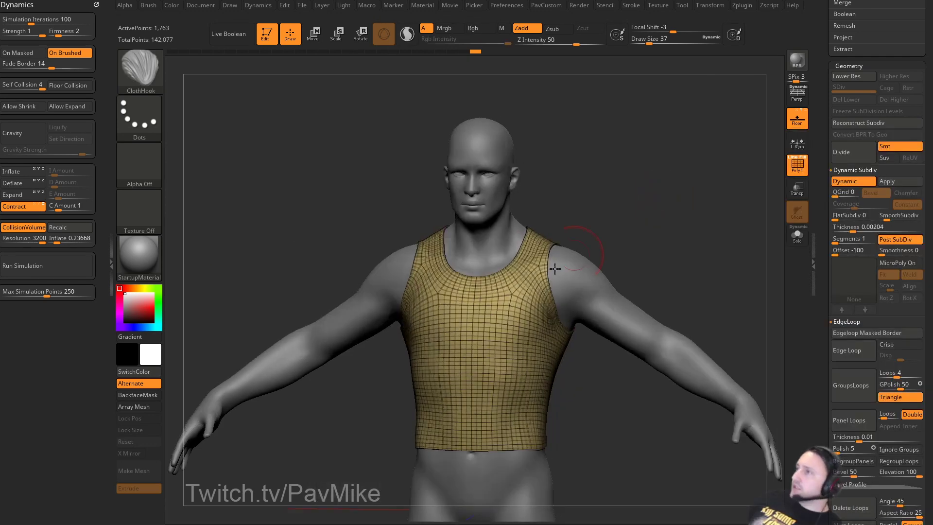
{"action": "key", "text": "s"}
{"action": "left_click", "coordinate": [496, 346]}
{"action": "left_click_drag", "start_coordinate": [561, 412], "coordinate": [550, 357], "text": "alt"}
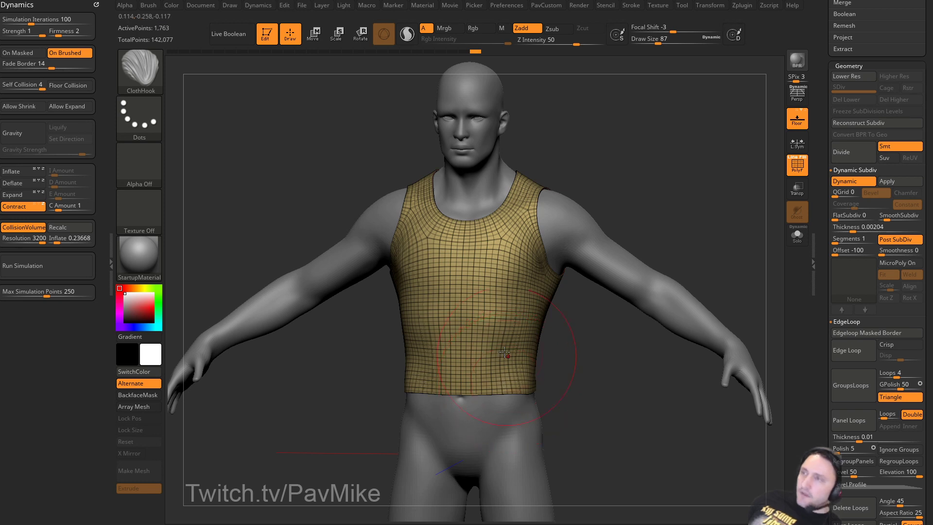
Set Self Collision to 2, reduce the brush to Draw Size 56, pull the shirt's front hem upward into folds, and hide the polyframe.
{"action": "left_click", "coordinate": [21, 85]}
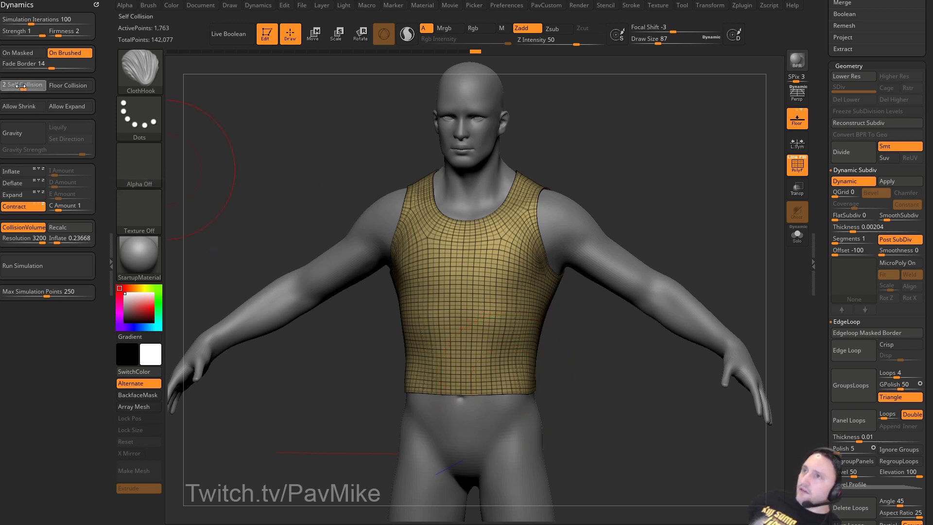
{"action": "key", "text": "bracketleft"}
{"action": "key", "text": "bracketleft"}
{"action": "mouse_move", "coordinate": [509, 382]}
{"action": "left_mouse_down"}
{"action": "mouse_move", "coordinate": [497, 347]}
{"action": "mouse_move", "coordinate": [480, 351]}
{"action": "mouse_move", "coordinate": [495, 367]}
{"action": "mouse_move", "coordinate": [509, 359]}
{"action": "left_mouse_up"}
{"action": "key", "text": "shift+f"}
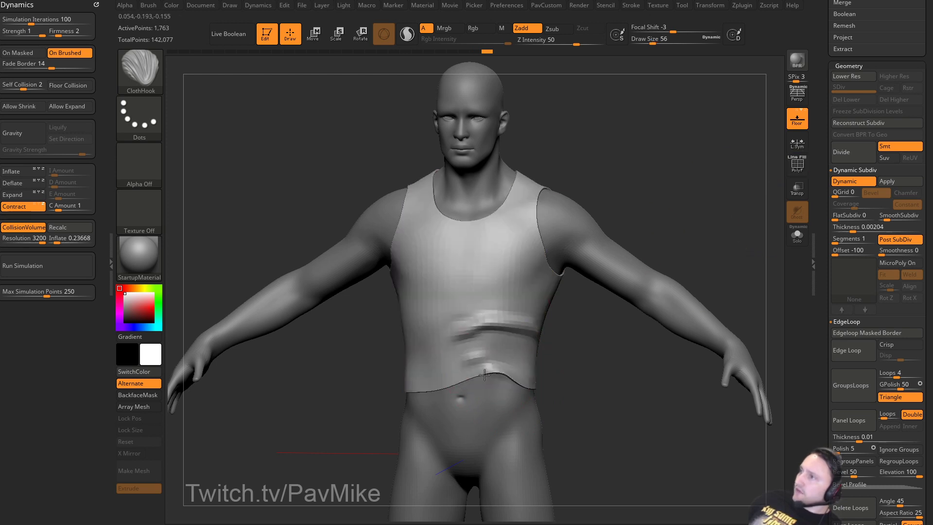
Pull more ClothHook folds into the shirt's front hem and side waist at Draw Size 56.
{"action": "key", "text": "bracketleft"}
{"action": "mouse_move", "coordinate": [444, 382]}
{"action": "left_mouse_down"}
{"action": "mouse_move", "coordinate": [439, 364]}
{"action": "mouse_move", "coordinate": [461, 376]}
{"action": "left_mouse_up"}
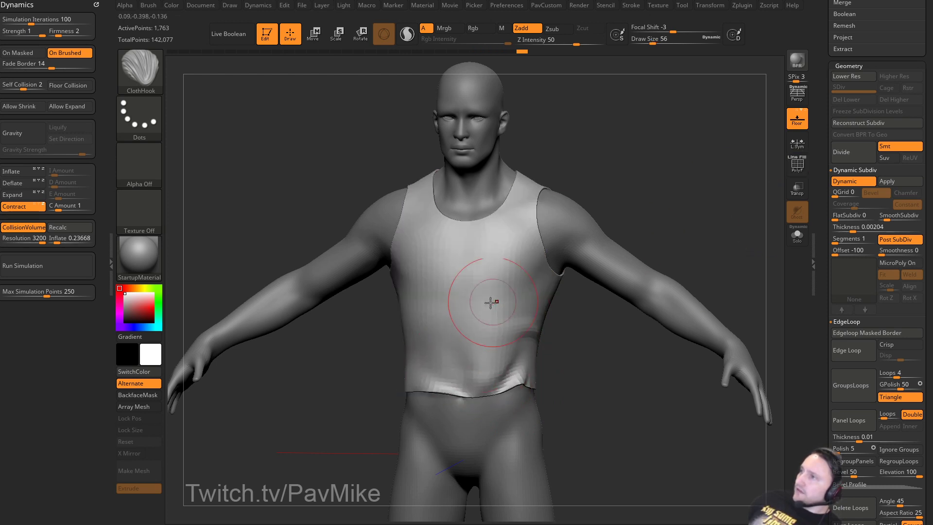
{"action": "left_click_drag", "start_coordinate": [598, 311], "coordinate": [457, 326]}
{"action": "mouse_move", "coordinate": [450, 363]}
{"action": "left_mouse_down"}
{"action": "mouse_move", "coordinate": [488, 248]}
{"action": "mouse_move", "coordinate": [401, 277]}
{"action": "mouse_move", "coordinate": [440, 316]}
{"action": "left_mouse_up"}
{"action": "key", "text": "ctrl+z"}
{"action": "left_click_drag", "start_coordinate": [624, 200], "coordinate": [729, 209]}
{"action": "left_click_drag", "start_coordinate": [456, 321], "coordinate": [453, 337]}
Undo the ClothHook strokes on the shirt until its hem is straight and the fabric smooth.
{"action": "key", "text": "ctrl+z"}
{"action": "key", "text": "ctrl+z"}
{"action": "key", "text": "ctrl+z"}
{"action": "key", "text": "ctrl+z"}
{"action": "key", "text": "ctrl+z"}
{"action": "key", "text": "ctrl+z"}
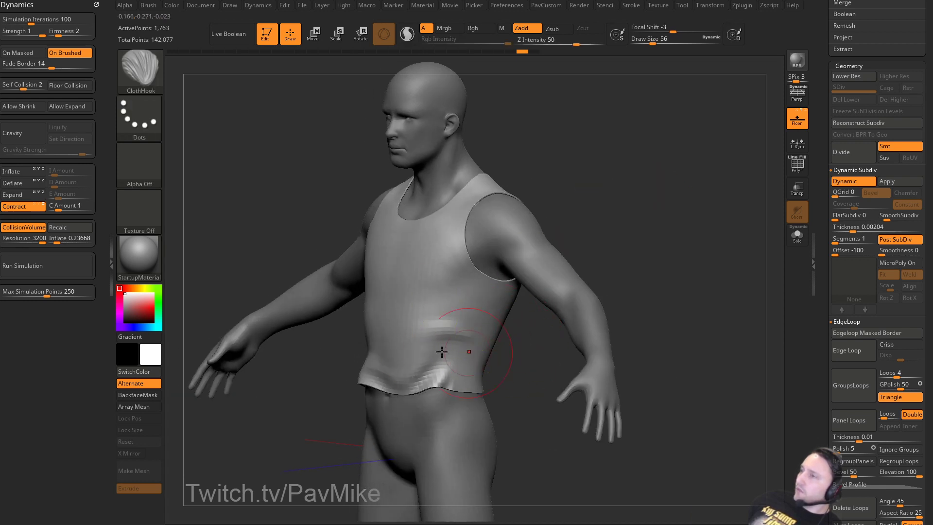
{"action": "key", "text": "ctrl+z"}
{"action": "key", "text": "ctrl+z"}
{"action": "key", "text": "ctrl+z"}
{"action": "key", "text": "ctrl+z"}
{"action": "key", "text": "ctrl+z"}
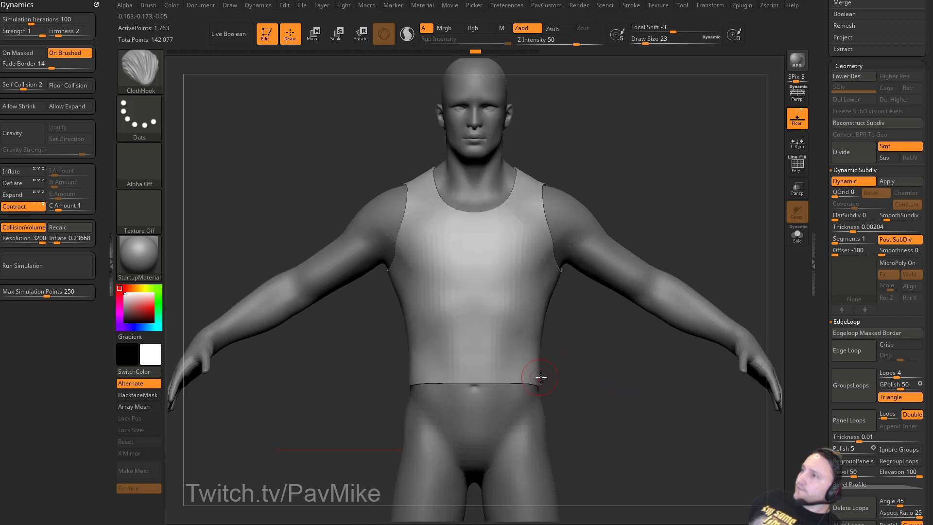
{"action": "key", "text": "ctrl+z"}
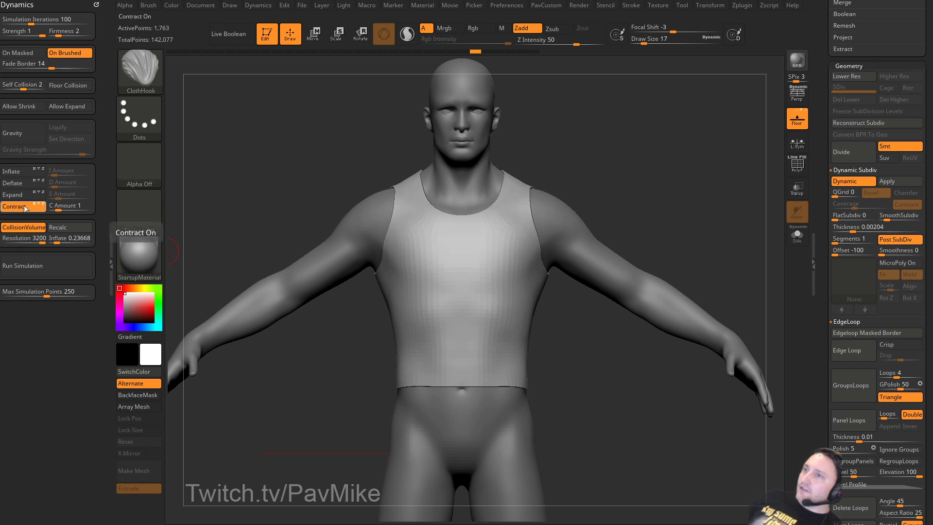
Replace the Contract setting with Expand and mask the shirt except for a band along its hem.
{"action": "left_click", "coordinate": [15, 195]}
{"action": "left_click_drag", "start_coordinate": [474, 373], "coordinate": [369, 405], "text": "ctrl"}
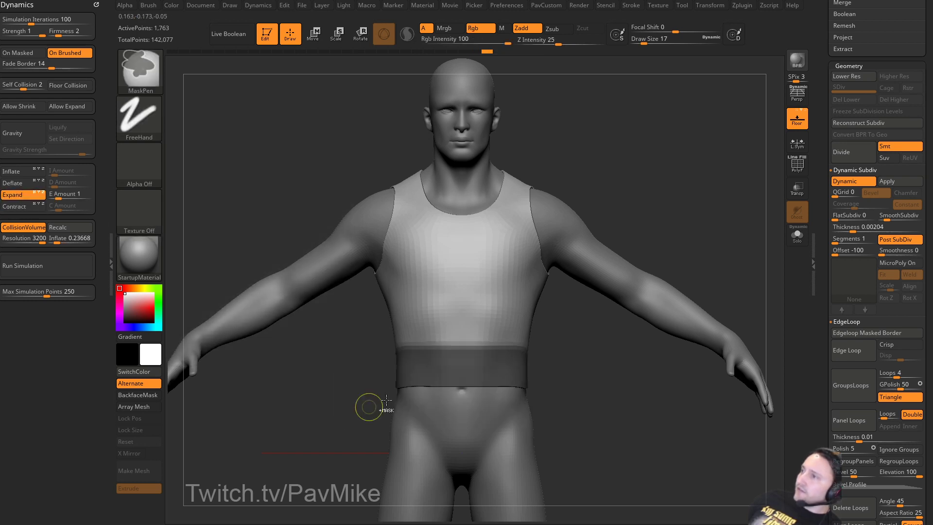
{"action": "left_click", "coordinate": [619, 358], "text": "ctrl"}
Raise the shirt's SmoothSubdiv level and run the Expand simulation on the unmasked hem band.
{"action": "left_click", "coordinate": [888, 225]}
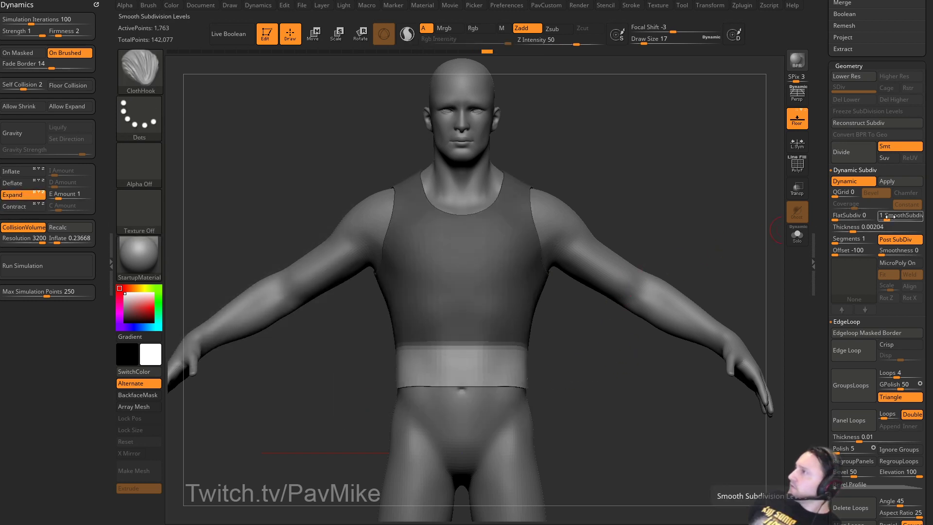
{"action": "left_click_drag", "start_coordinate": [886, 218], "coordinate": [893, 217]}
{"action": "left_click_drag", "start_coordinate": [704, 212], "coordinate": [675, 197]}
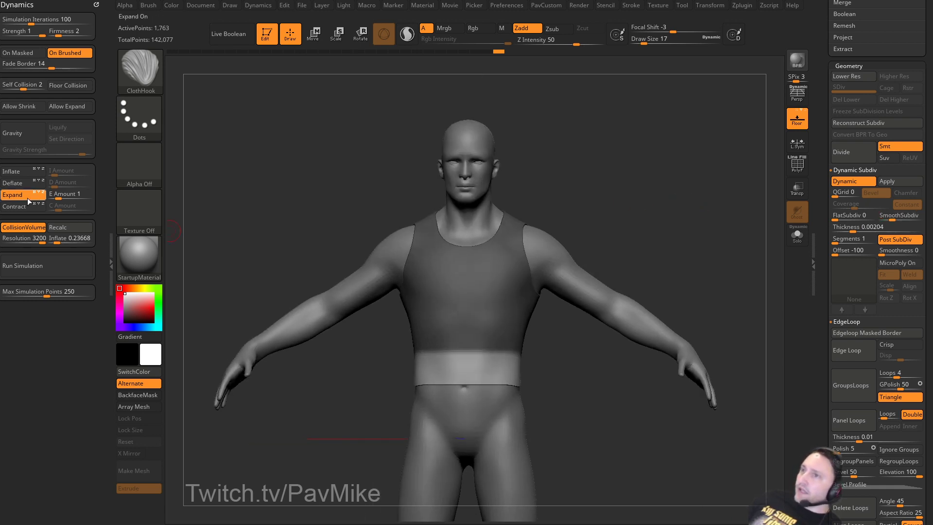
{"action": "left_click", "coordinate": [45, 267]}
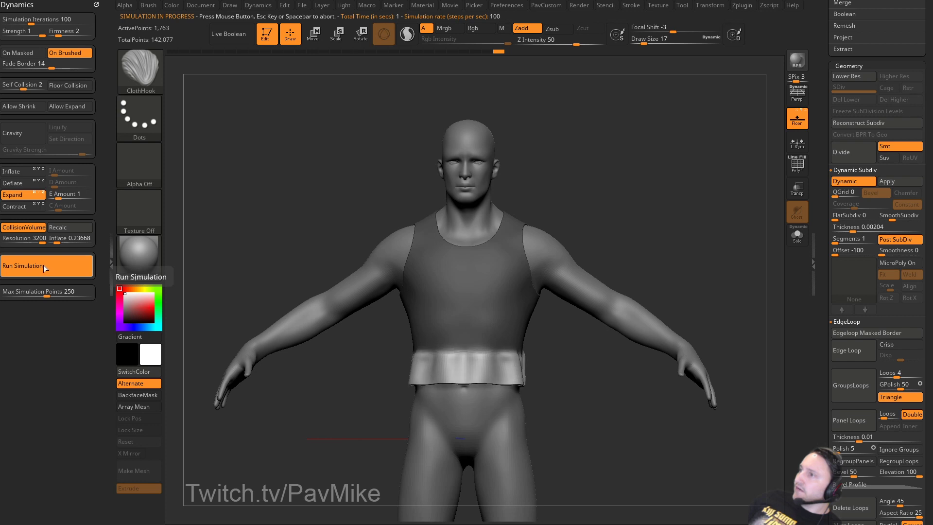
{"action": "left_click_drag", "start_coordinate": [715, 212], "coordinate": [646, 232]}
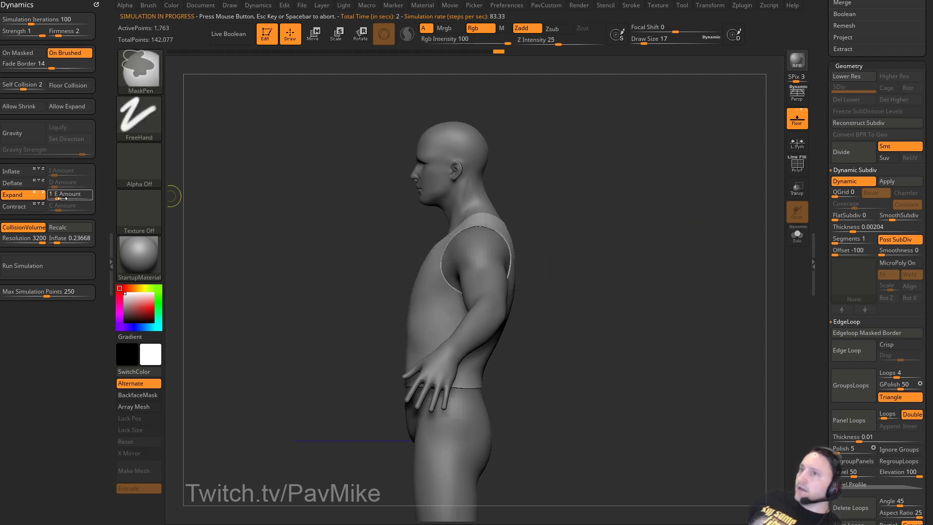
Turn off Expand and use MaskLasso to mask the shirt's upper part, leaving its lower torso unmasked.
{"action": "left_click", "coordinate": [26, 195]}
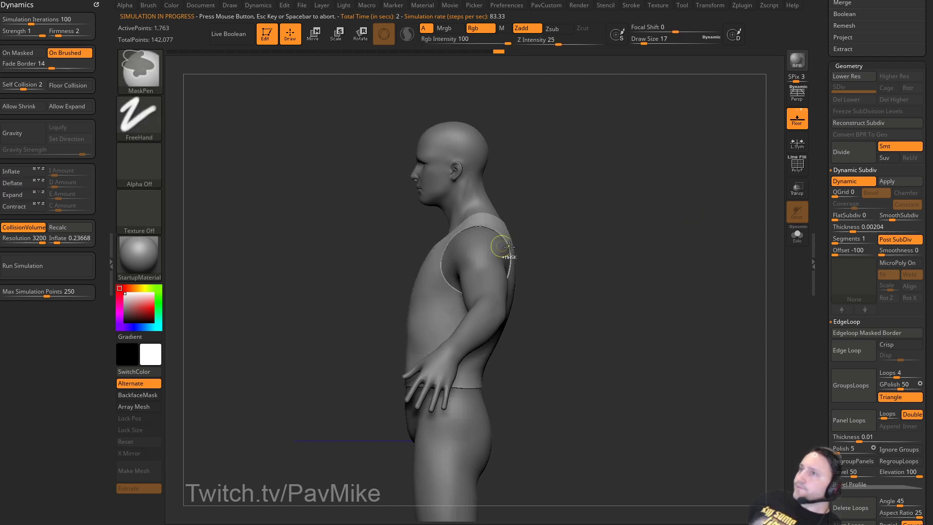
{"action": "left_click", "coordinate": [134, 77], "text": "ctrl"}
{"action": "left_click", "coordinate": [197, 78]}
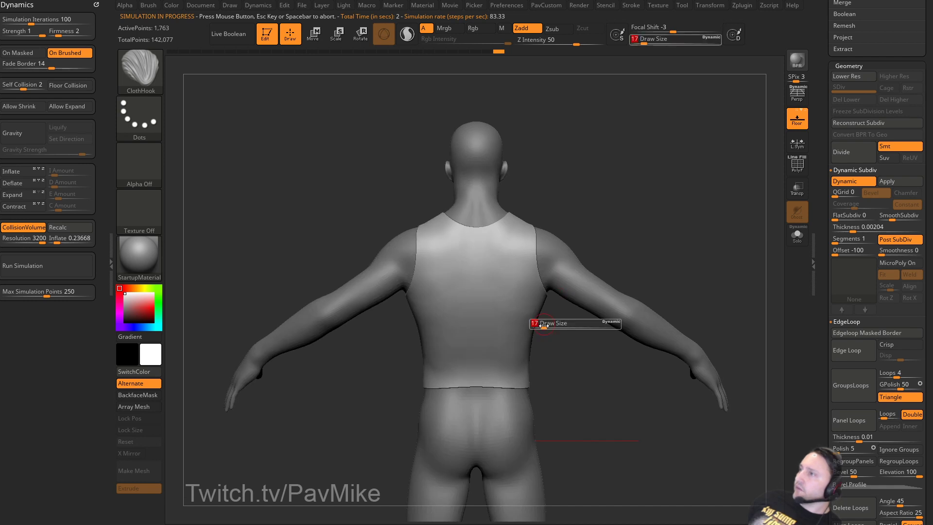
{"action": "mouse_move", "coordinate": [562, 335]}
{"action": "left_mouse_down"}
{"action": "mouse_move", "coordinate": [385, 336]}
{"action": "mouse_move", "coordinate": [425, 388]}
{"action": "mouse_move", "coordinate": [443, 389]}
{"action": "mouse_move", "coordinate": [549, 384]}
{"action": "mouse_move", "coordinate": [637, 362]}
{"action": "left_mouse_up"}
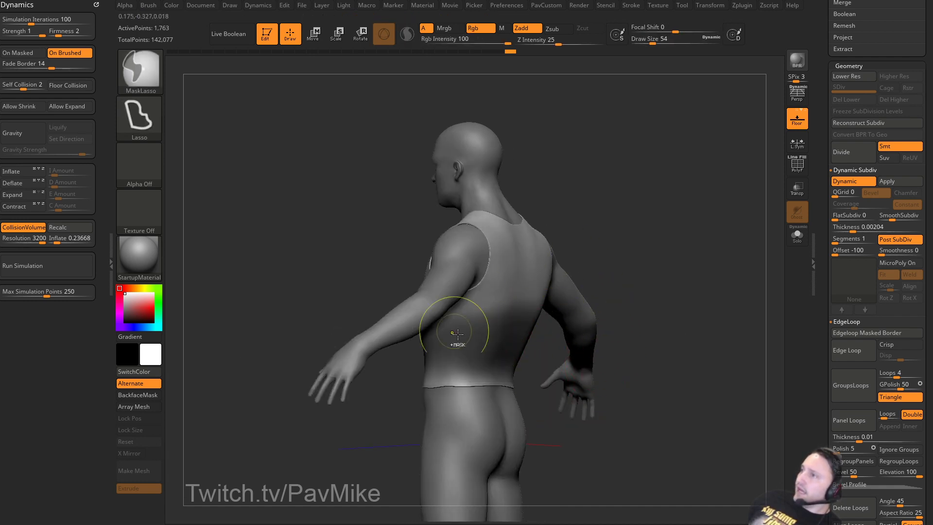
{"action": "left_click", "coordinate": [706, 255], "text": "ctrl"}
{"action": "mouse_move", "coordinate": [706, 255]}
{"action": "left_mouse_down", "text": "alt"}
{"action": "mouse_move", "coordinate": [698, 271]}
{"action": "mouse_move", "coordinate": [654, 280]}
{"action": "left_mouse_up", "text": "alt"}
Set Draw Size to 33, and simulate the unmasked lower shirt with Inflate at 1 and Collision Volume turned off.
{"action": "key", "text": "s"}
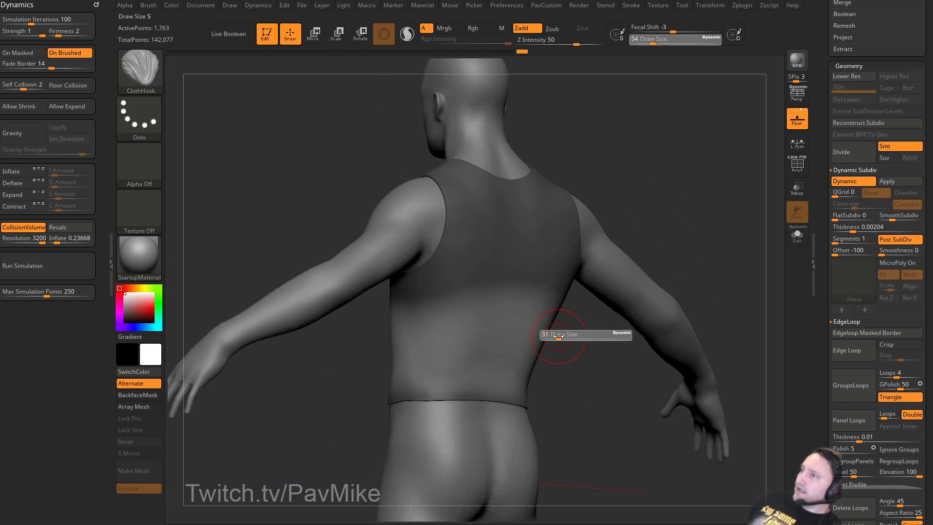
{"action": "left_click_drag", "start_coordinate": [564, 335], "coordinate": [560, 335]}
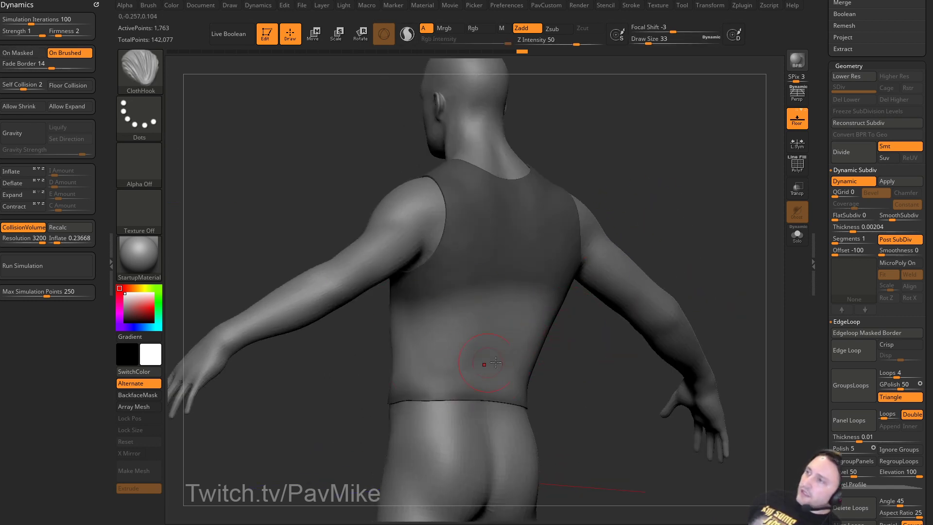
{"action": "right_click_drag", "start_coordinate": [486, 384], "coordinate": [437, 340]}
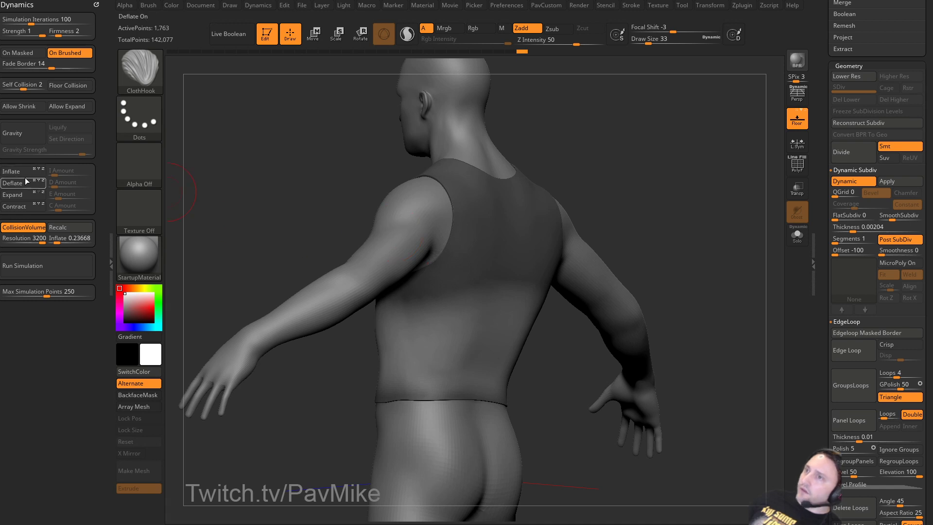
{"action": "left_click", "coordinate": [23, 227]}
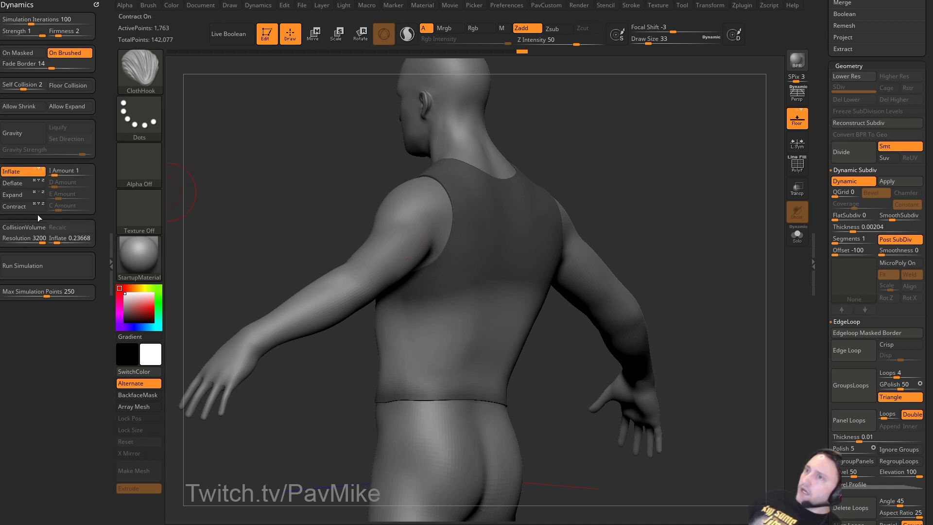
{"action": "left_click", "coordinate": [54, 266]}
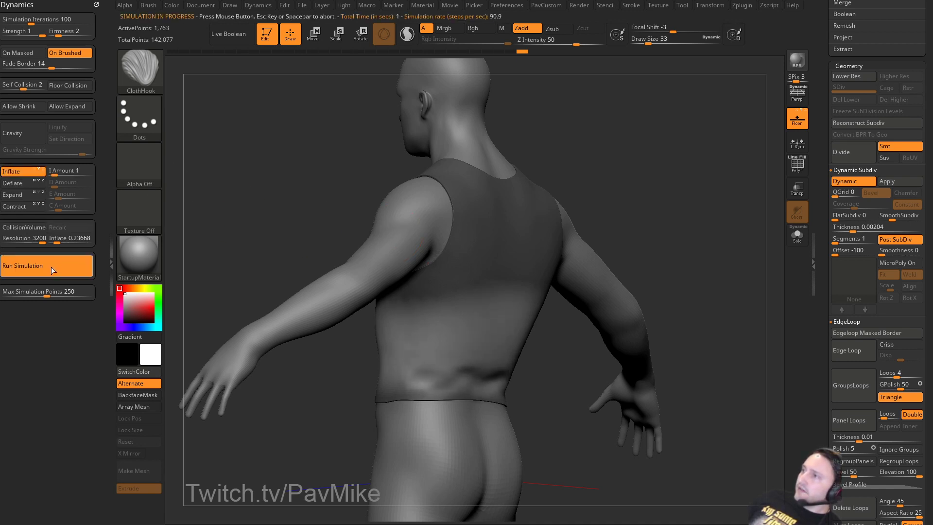
{"action": "left_click", "coordinate": [42, 266]}
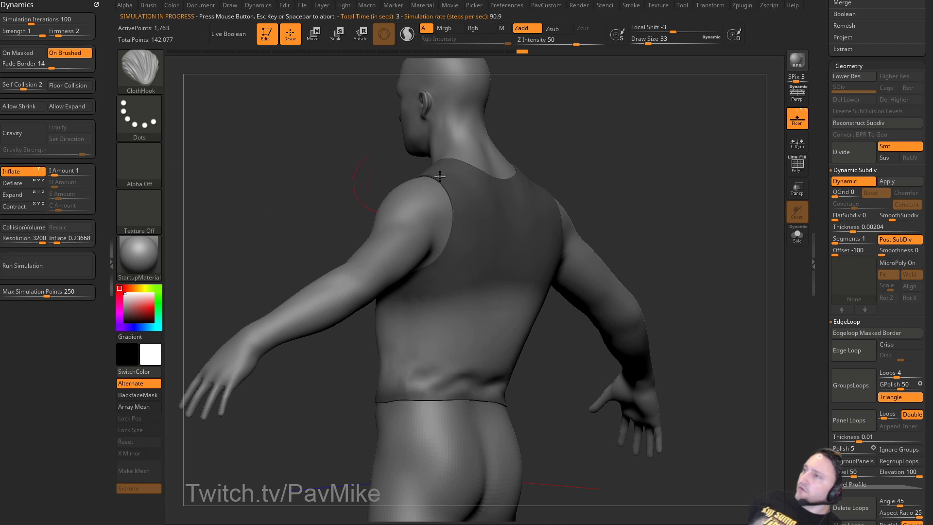
{"action": "right_click_drag", "start_coordinate": [661, 195], "coordinate": [679, 203]}
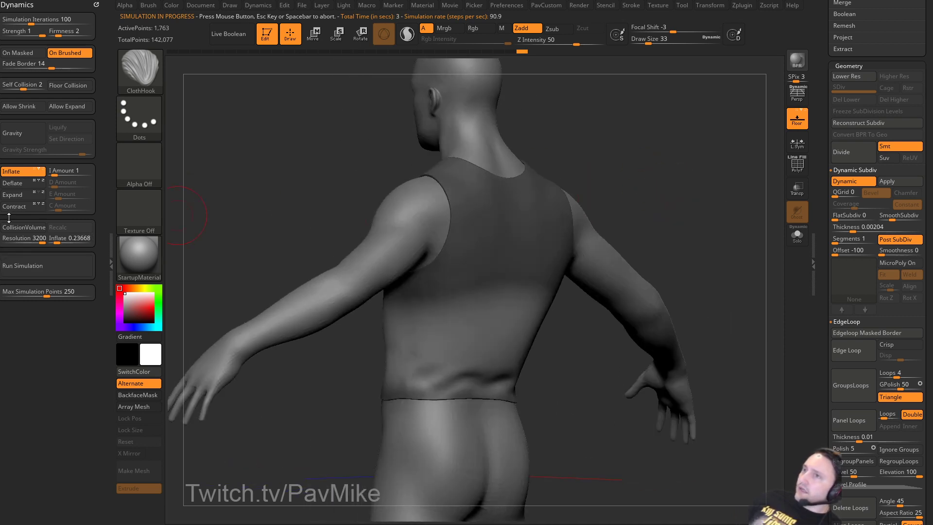
Enable Expand at amount 1 alongside Inflate and rerun the simulation to wrinkle the lower shirt all around.
{"action": "left_click", "coordinate": [39, 262]}
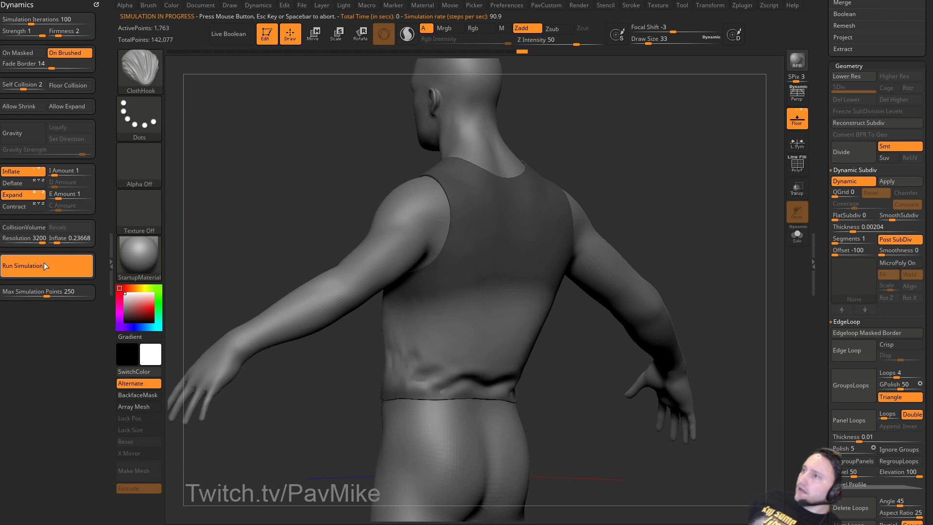
{"action": "left_click", "coordinate": [43, 262]}
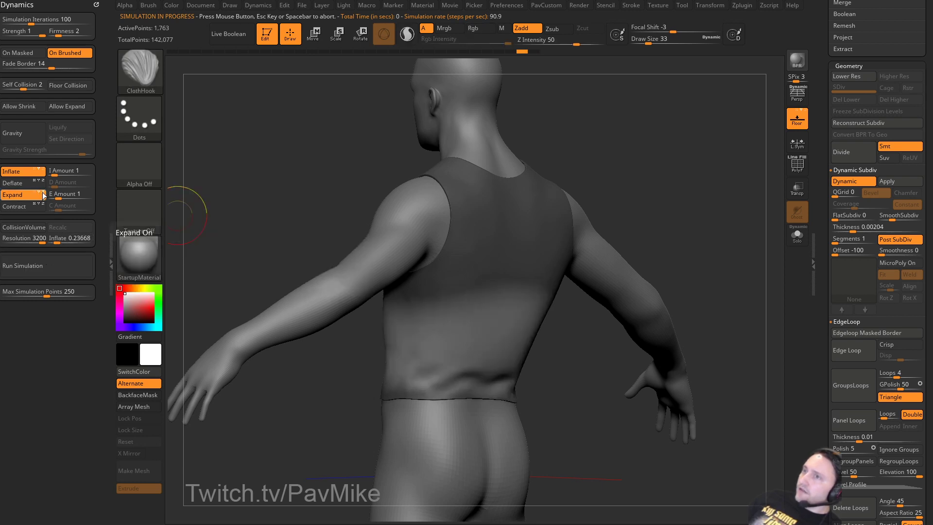
{"action": "left_click", "coordinate": [38, 266]}
{"action": "left_click", "coordinate": [39, 265]}
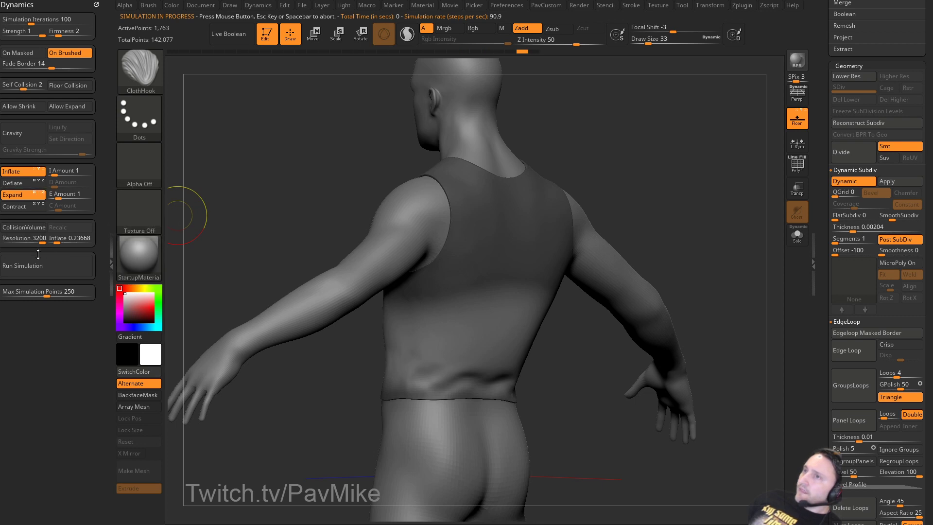
{"action": "left_click", "coordinate": [37, 264]}
{"action": "left_click_drag", "start_coordinate": [612, 173], "coordinate": [672, 192]}
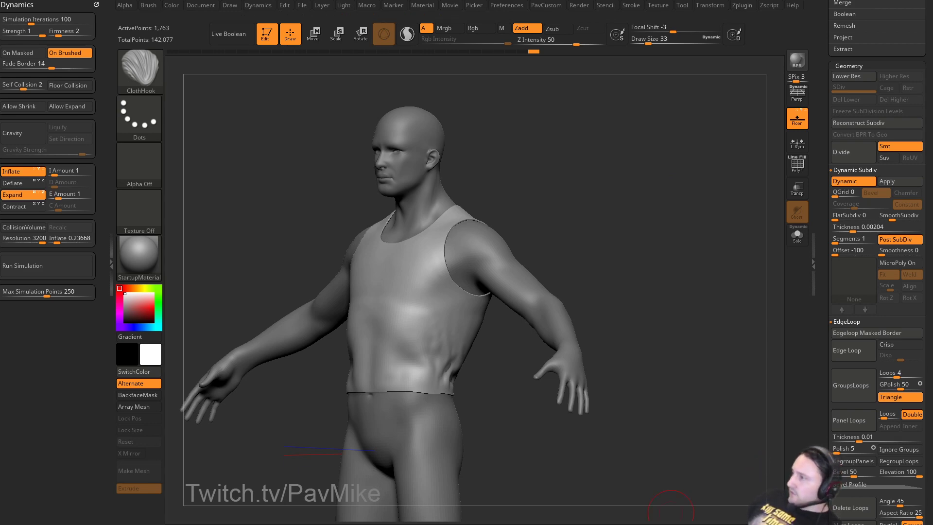
Switch to the browser to view the ZBrush 2021 dynamics videos on the YouTube channel, and return to ZBrush.
{"action": "key", "text": "alt+Tab"}
{"action": "left_click", "coordinate": [394, 72]}
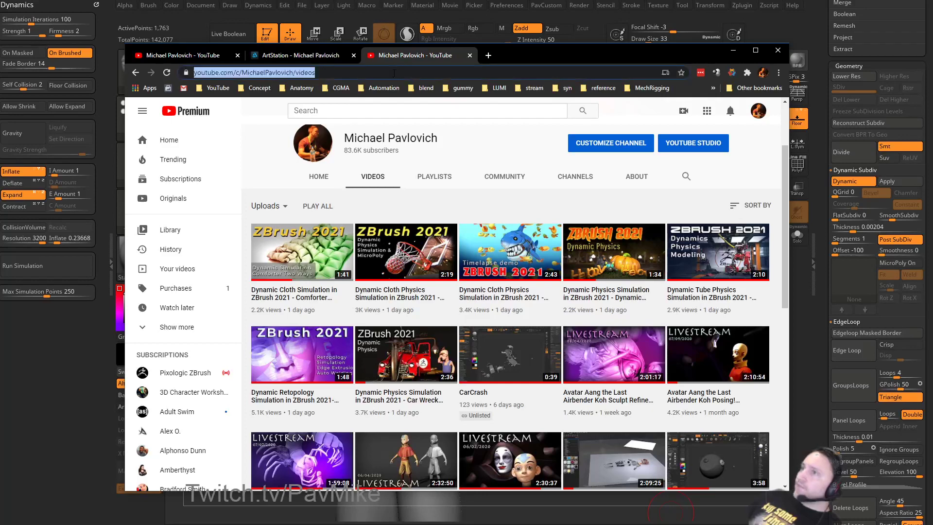
{"action": "key", "text": "alt+Tab"}
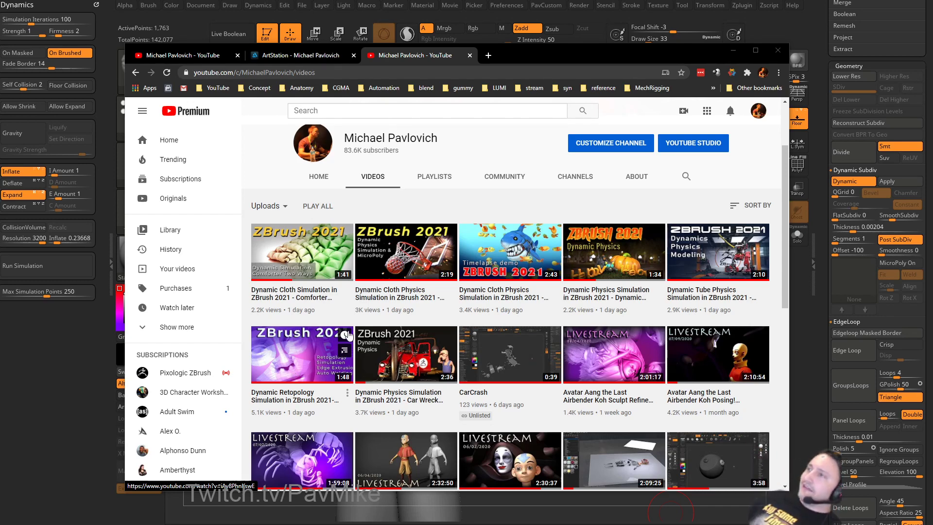
{"action": "key", "text": "alt+Tab"}
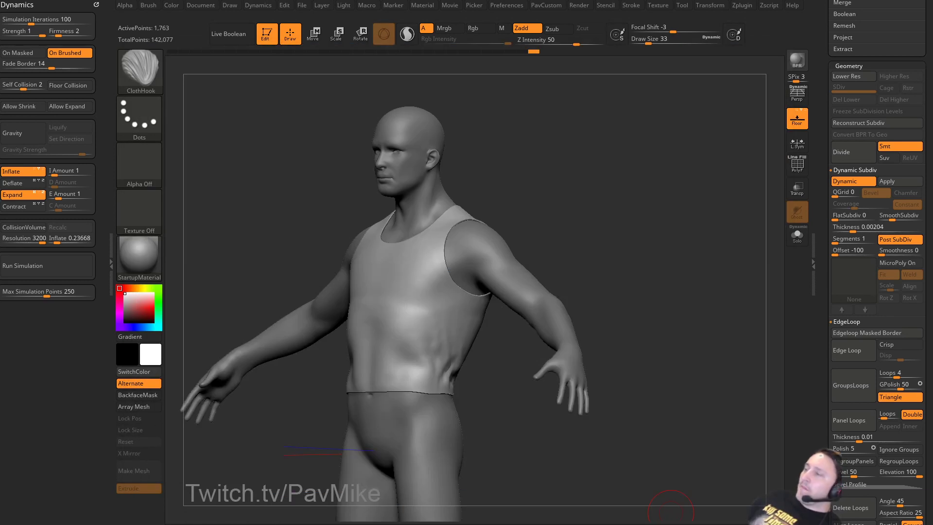
Set the ClothHook brush's Draw Size to 51 and pull the shirt's lower front upward.
{"action": "left_click_drag", "start_coordinate": [590, 179], "coordinate": [564, 219], "text": "shift"}
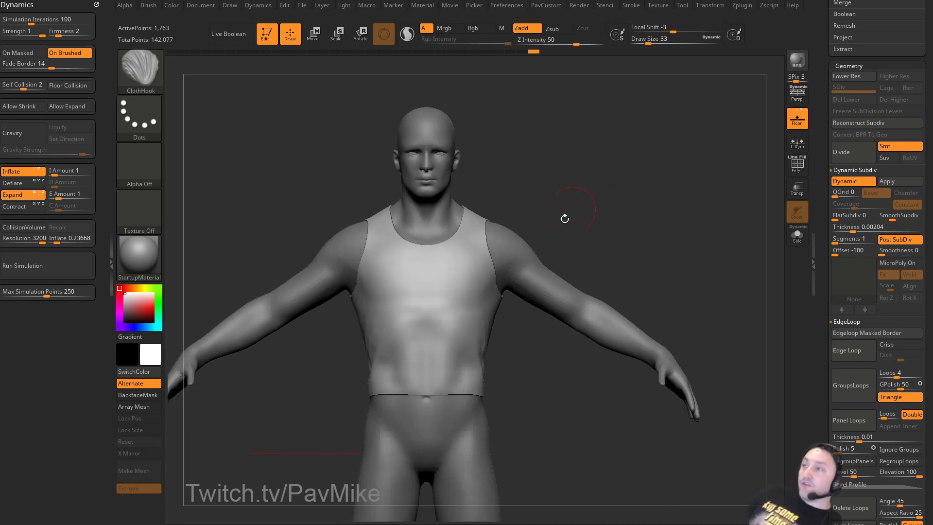
{"action": "key", "text": "s"}
{"action": "left_click_drag", "start_coordinate": [491, 366], "coordinate": [515, 365]}
{"action": "mouse_move", "coordinate": [452, 382]}
{"action": "left_mouse_down"}
{"action": "mouse_move", "coordinate": [440, 340]}
{"action": "mouse_move", "coordinate": [448, 350]}
{"action": "mouse_move", "coordinate": [419, 331]}
{"action": "left_mouse_up"}
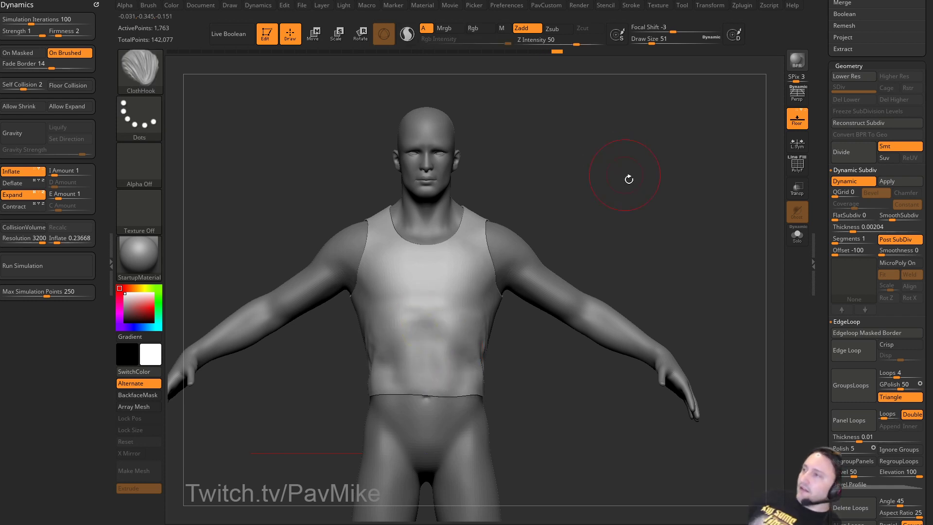
{"action": "left_click_drag", "start_coordinate": [627, 179], "coordinate": [652, 259]}
Centre the TransposeCloth gizmo on the shirt and scale it vertically to about 0.88 with Collision Volume turned on.
{"action": "key", "text": "w"}
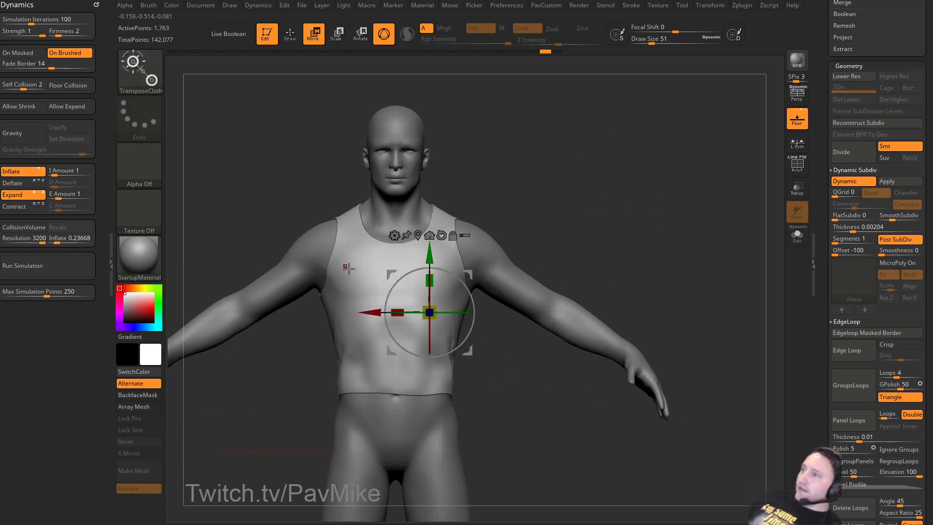
{"action": "key", "text": "b"}
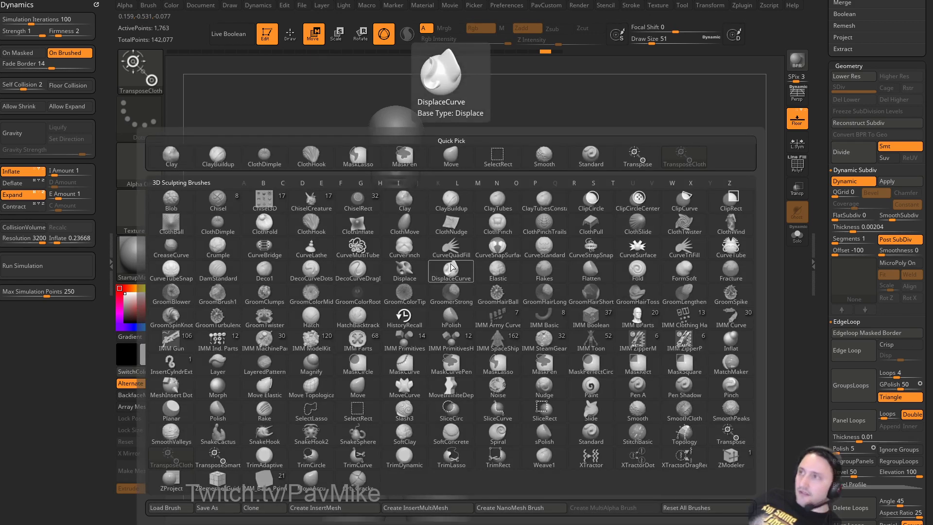
{"action": "key", "text": "Escape"}
{"action": "key", "text": "b"}
{"action": "key", "text": "Escape"}
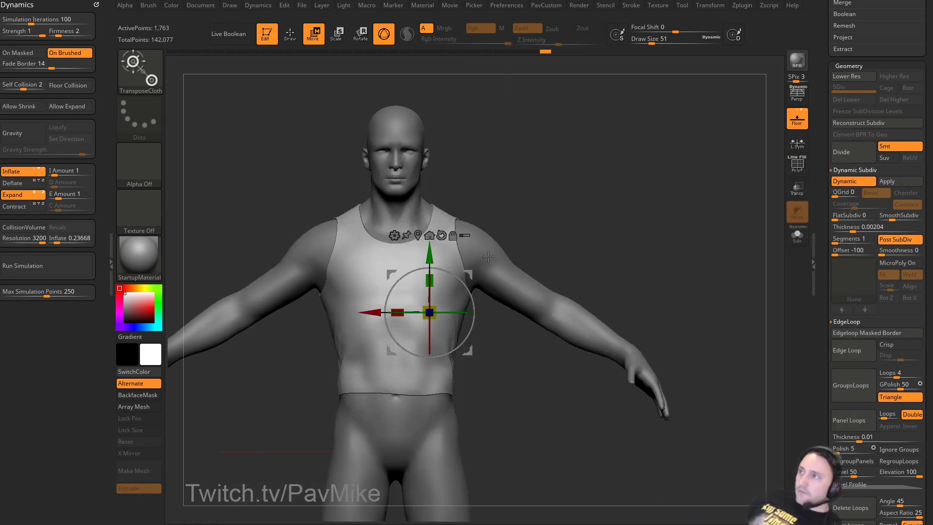
{"action": "left_click_drag", "start_coordinate": [374, 313], "coordinate": [342, 313]}
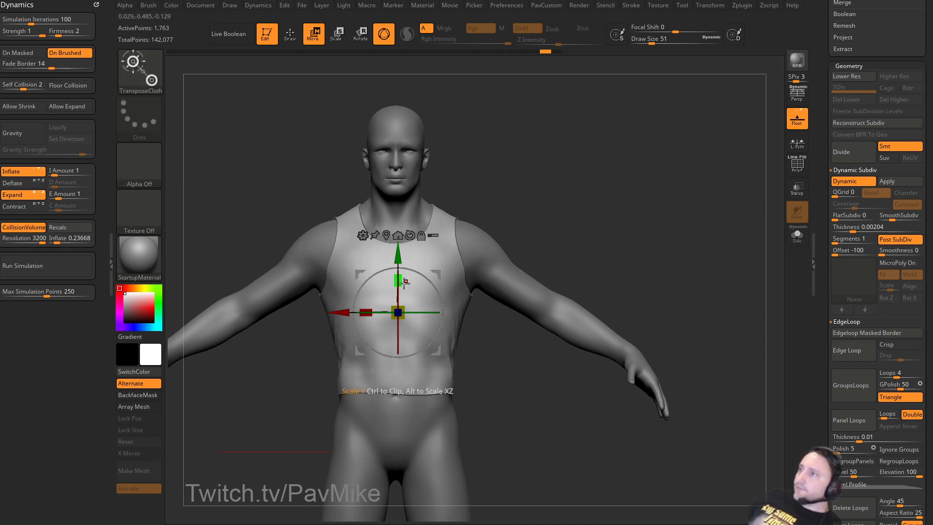
{"action": "left_click_drag", "start_coordinate": [399, 281], "coordinate": [400, 289]}
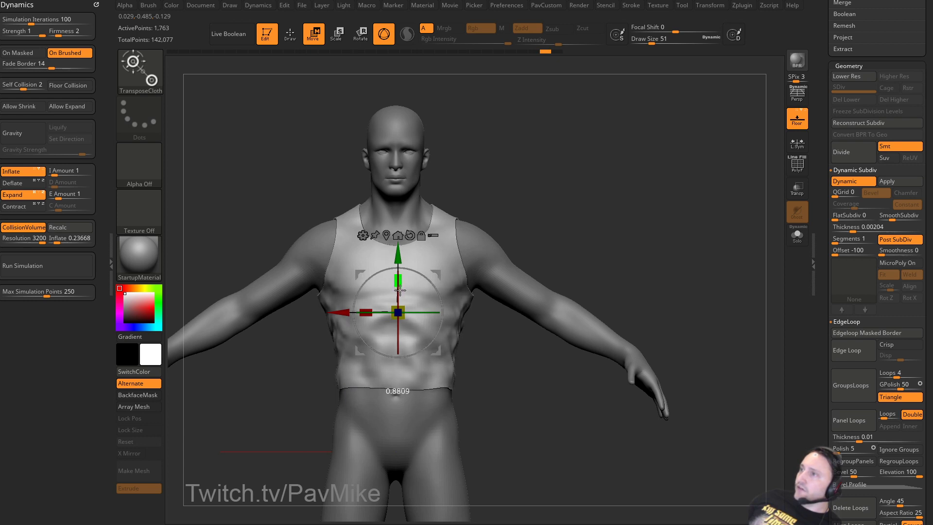
Undo the gizmo scaling, return to the ClothHook brush, and turn off Expand.
{"action": "key", "text": "b"}
{"action": "key", "text": "c"}
{"action": "key", "text": "h"}
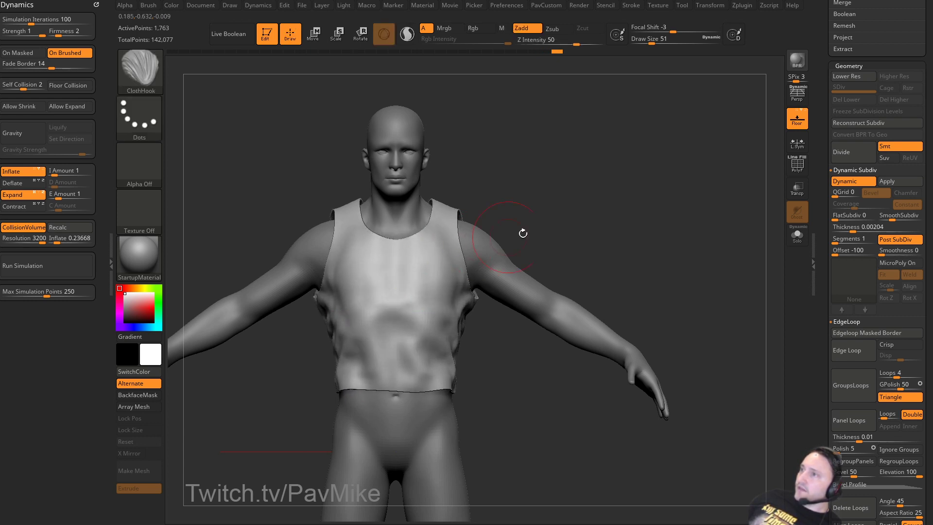
{"action": "left_click", "coordinate": [14, 194]}
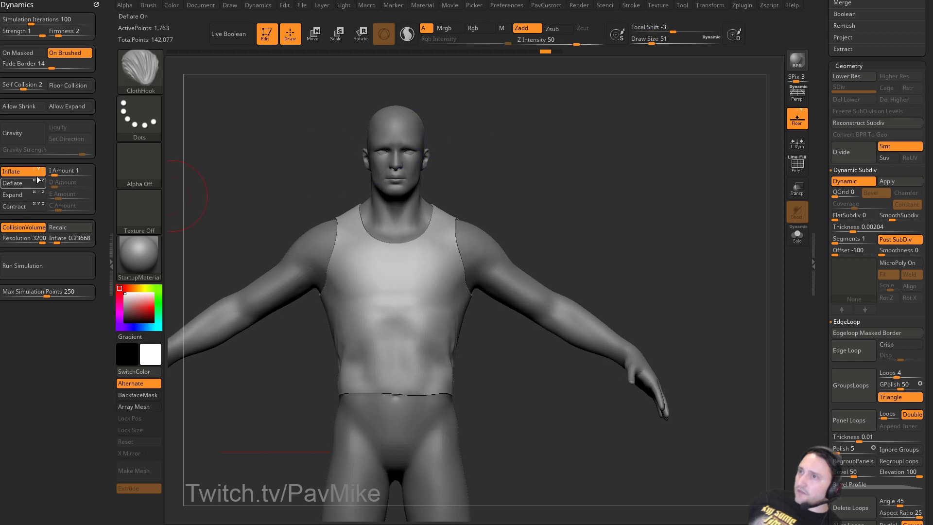
Scale the shirt vertically with the TransposeCloth gizmo to form folds, and return to the ClothHook brush.
{"action": "key", "text": "w"}
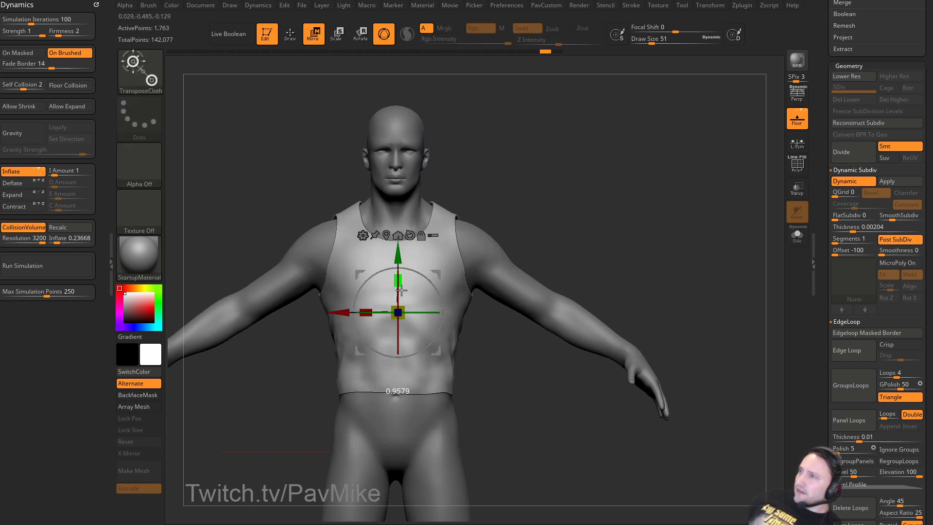
{"action": "key", "text": "q"}
{"action": "mouse_move", "coordinate": [575, 254]}
{"action": "left_mouse_down"}
{"action": "mouse_move", "coordinate": [488, 265]}
{"action": "mouse_move", "coordinate": [588, 252]}
{"action": "mouse_move", "coordinate": [575, 256]}
{"action": "left_mouse_up"}
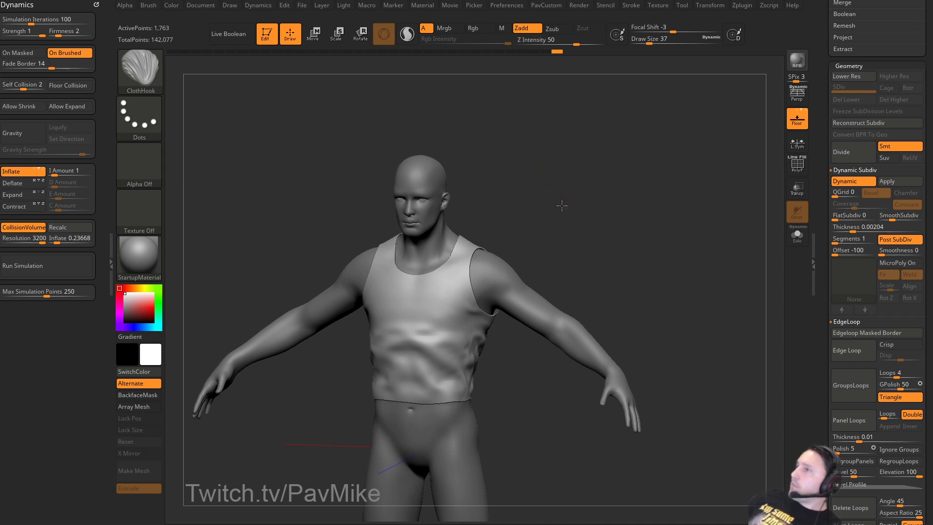
{"action": "left_click_drag", "start_coordinate": [562, 206], "coordinate": [671, 217], "text": "shift"}
Delete the shirt subtool so only the human model is left, and select the Standard brush.
{"action": "left_click_drag", "start_coordinate": [811, 214], "coordinate": [810, 371]}
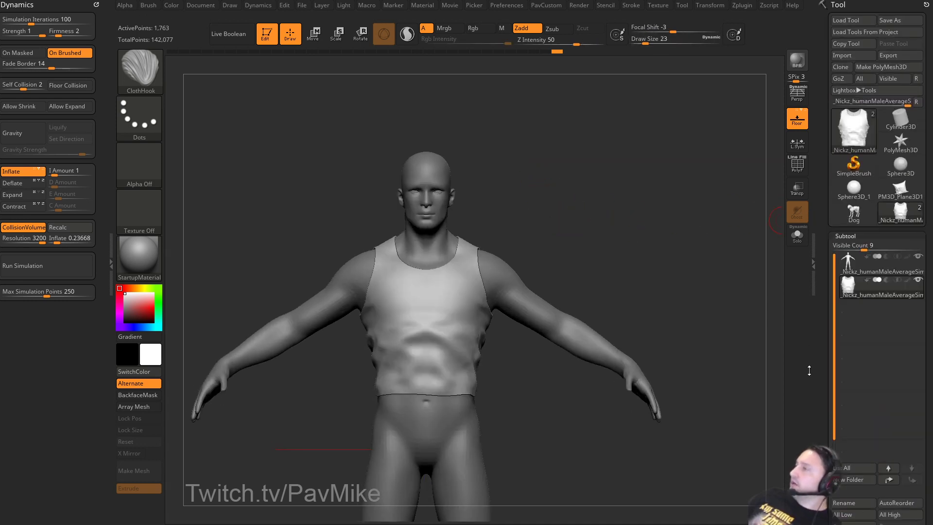
{"action": "scroll", "coordinate": [819, 354], "scroll_direction": "down", "scroll_amount": 5}
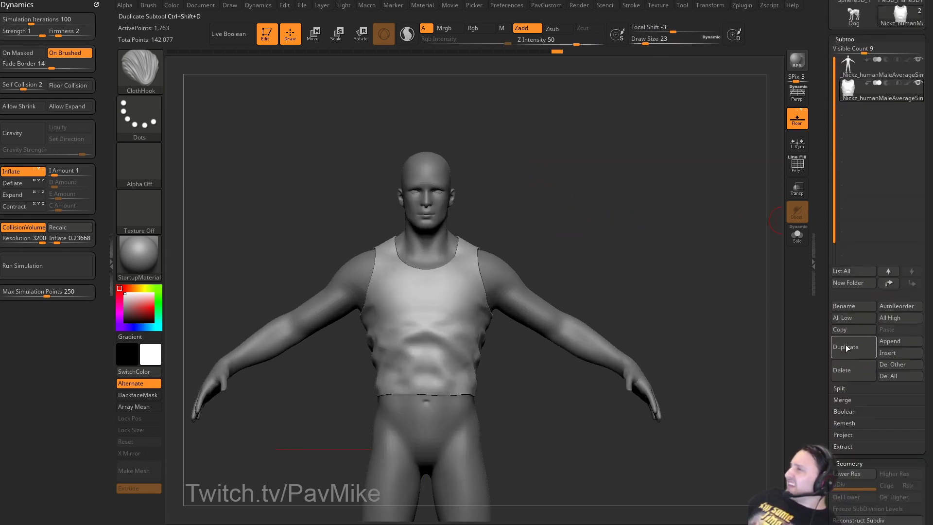
{"action": "left_click", "coordinate": [852, 364]}
{"action": "key", "text": "b"}
{"action": "key", "text": "s"}
{"action": "key", "text": "t"}
{"action": "left_click_drag", "start_coordinate": [674, 312], "coordinate": [695, 302], "text": "alt"}
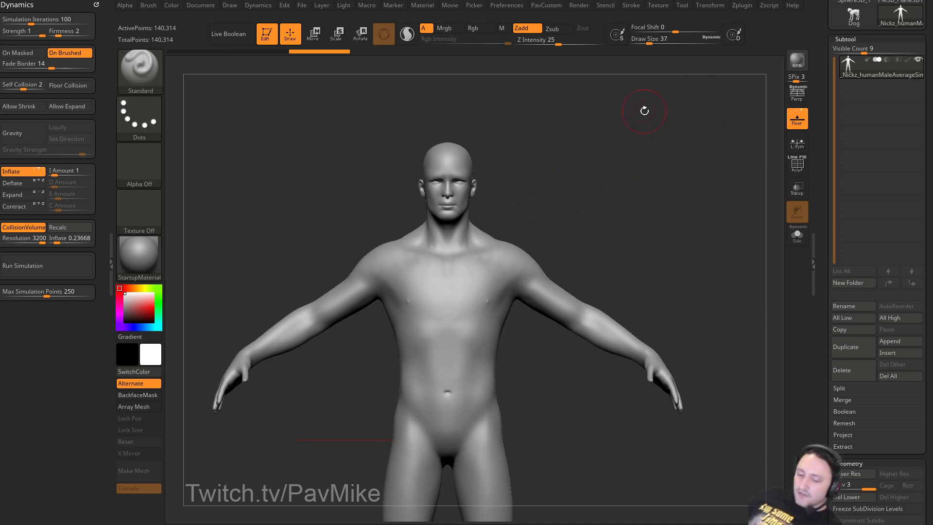
Load the Spotlight set of garment silhouettes and place it as columns beside the human model.
{"action": "key", "text": "comma"}
{"action": "left_click", "coordinate": [597, 64]}
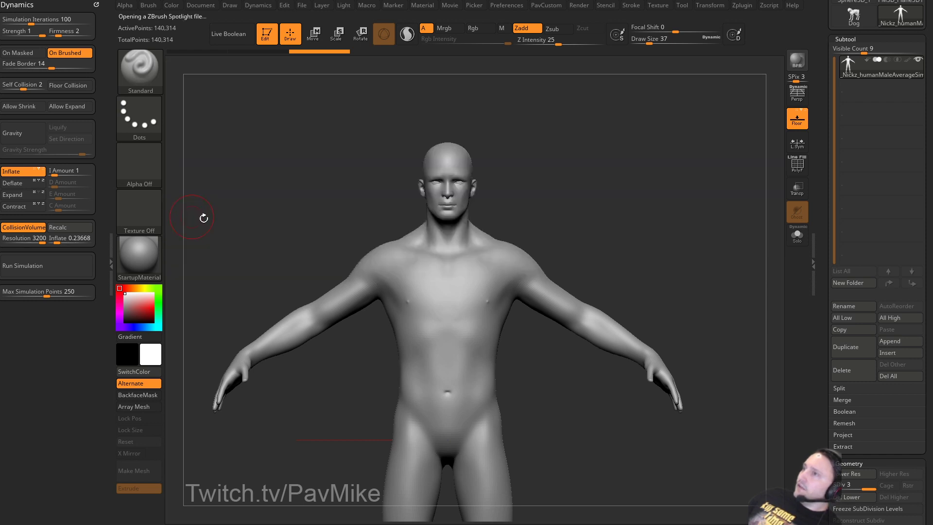
{"action": "left_click", "coordinate": [310, 149]}
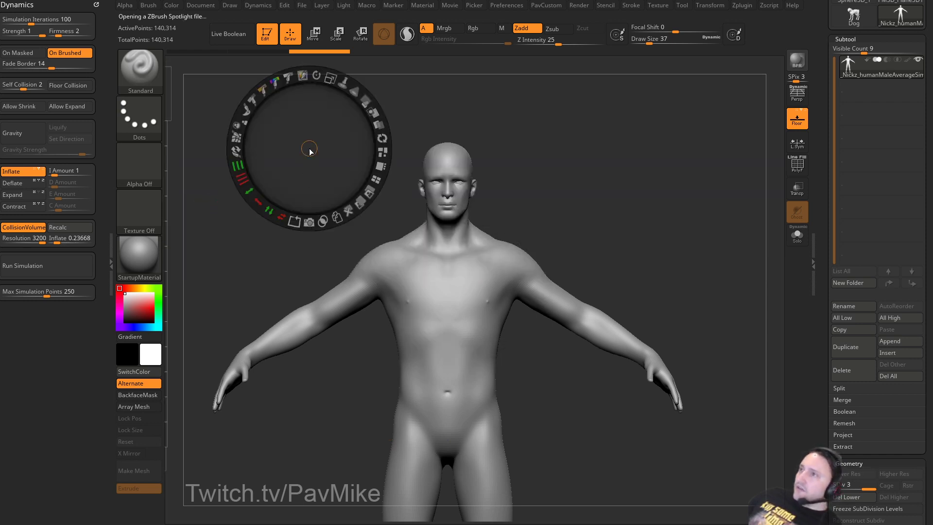
{"action": "left_click_drag", "start_coordinate": [207, 130], "coordinate": [285, 139]}
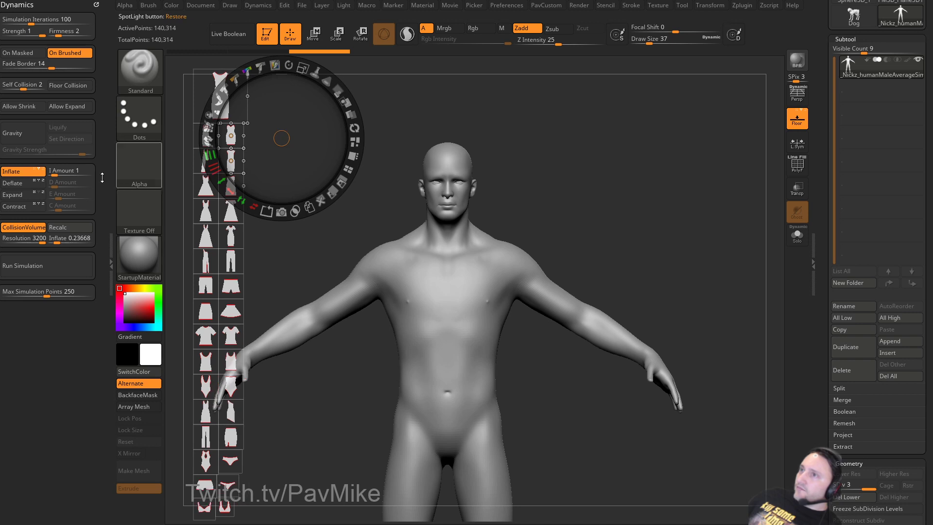
{"action": "double_click", "coordinate": [112, 212]}
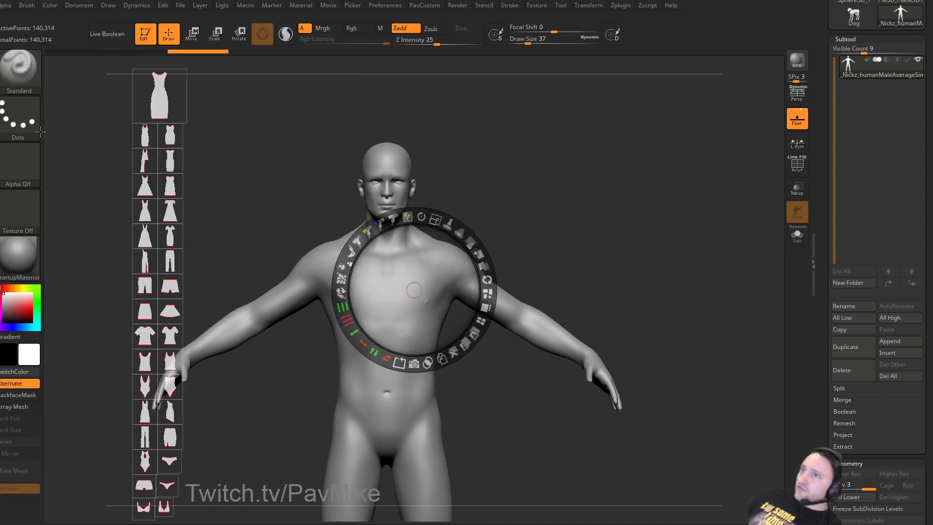
{"action": "left_click", "coordinate": [260, 155]}
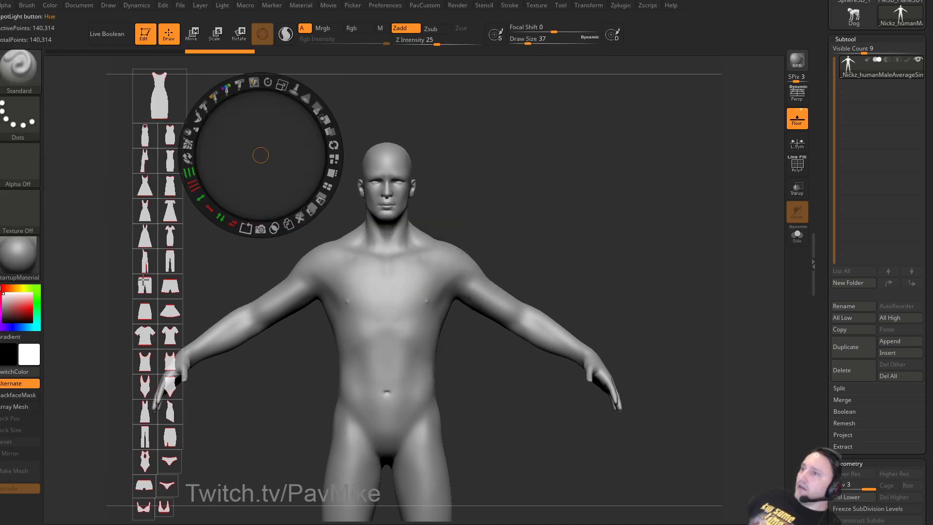
{"action": "mouse_move", "coordinate": [231, 274]}
{"action": "left_mouse_down"}
{"action": "mouse_move", "coordinate": [348, 228]}
{"action": "mouse_move", "coordinate": [213, 254]}
{"action": "mouse_move", "coordinate": [191, 274]}
{"action": "mouse_move", "coordinate": [222, 273]}
{"action": "left_mouse_up"}
{"action": "double_click", "coordinate": [1, 247]}
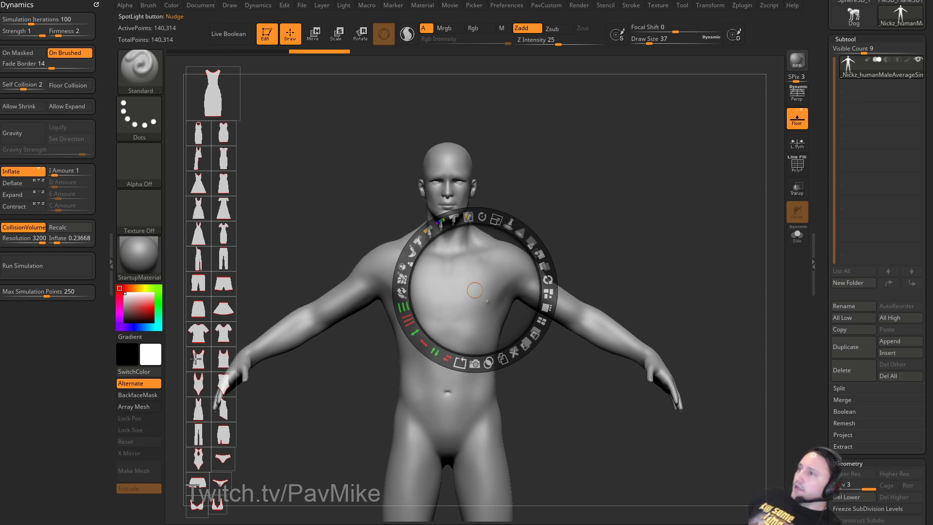
Place the tank top silhouette over the torso, enlarge it to body size, and line the model up with it.
{"action": "left_click_drag", "start_coordinate": [195, 359], "coordinate": [448, 312]}
{"action": "mouse_move", "coordinate": [470, 242]}
{"action": "left_mouse_down"}
{"action": "mouse_move", "coordinate": [516, 294]}
{"action": "mouse_move", "coordinate": [494, 255]}
{"action": "mouse_move", "coordinate": [525, 348]}
{"action": "mouse_move", "coordinate": [635, 243]}
{"action": "mouse_move", "coordinate": [675, 227]}
{"action": "mouse_move", "coordinate": [646, 221]}
{"action": "mouse_move", "coordinate": [645, 205]}
{"action": "mouse_move", "coordinate": [666, 229]}
{"action": "mouse_move", "coordinate": [670, 222]}
{"action": "mouse_move", "coordinate": [672, 246]}
{"action": "left_mouse_up"}
{"action": "key", "text": "z"}
{"action": "key", "text": "shift+z"}
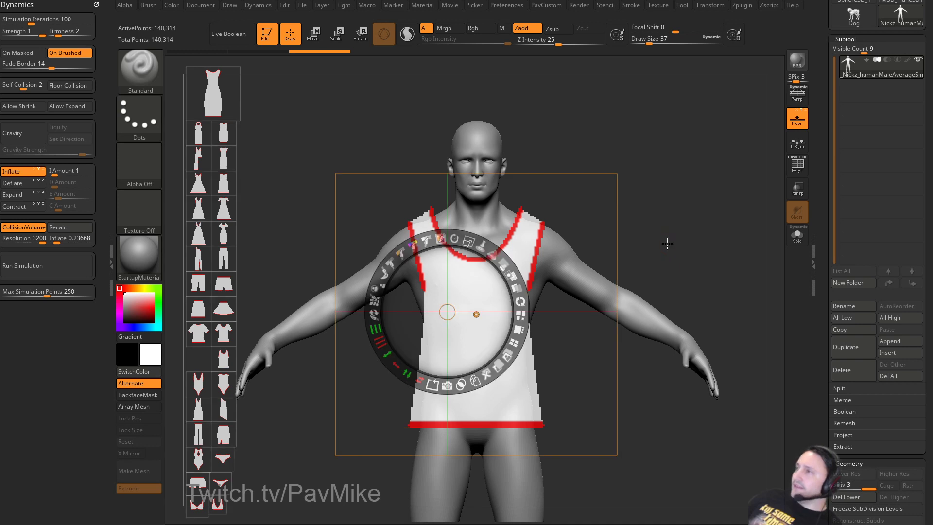
Swap the enlarged silhouette through the other garment shapes, such as bodysuits and trousers, and settle on the narrow-shouldered tank top.
{"action": "left_click", "coordinate": [520, 302]}
{"action": "left_click", "coordinate": [228, 360]}
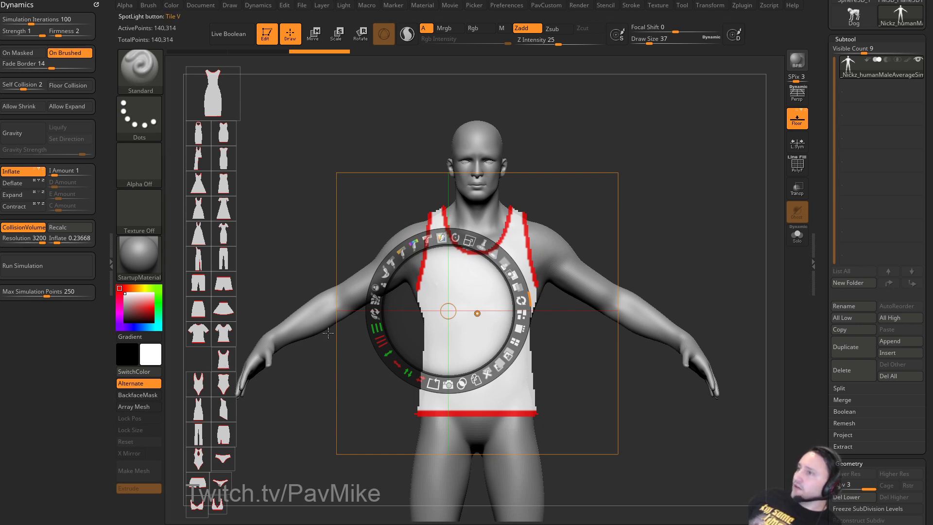
{"action": "left_click", "coordinate": [198, 384]}
{"action": "left_click", "coordinate": [224, 384]}
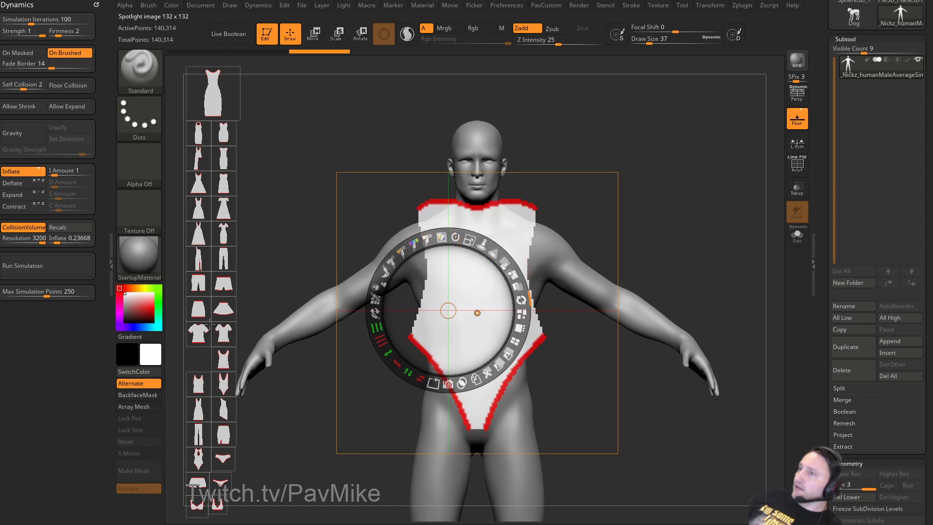
{"action": "left_click", "coordinate": [206, 327]}
{"action": "left_click", "coordinate": [200, 310]}
{"action": "left_click", "coordinate": [200, 288]}
{"action": "left_click", "coordinate": [223, 292]}
{"action": "left_click", "coordinate": [223, 264]}
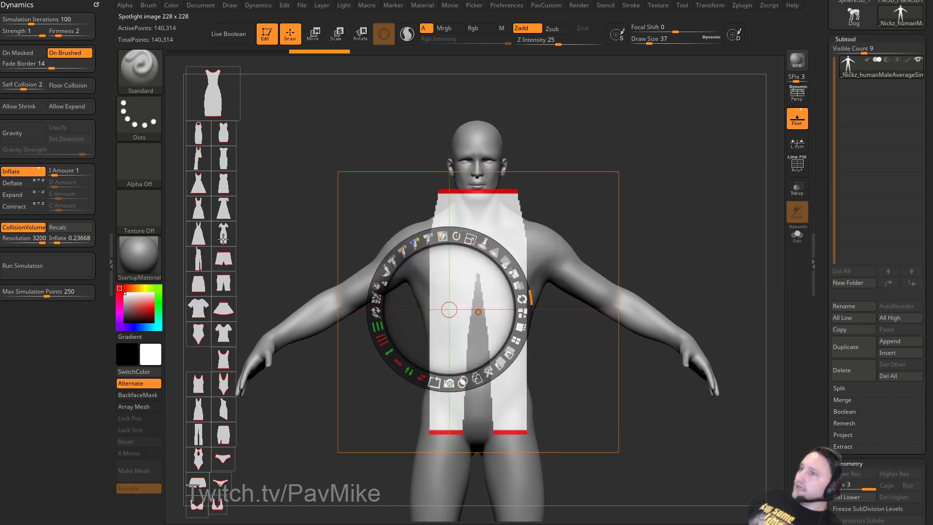
{"action": "left_click", "coordinate": [223, 238]}
{"action": "left_click", "coordinate": [231, 358]}
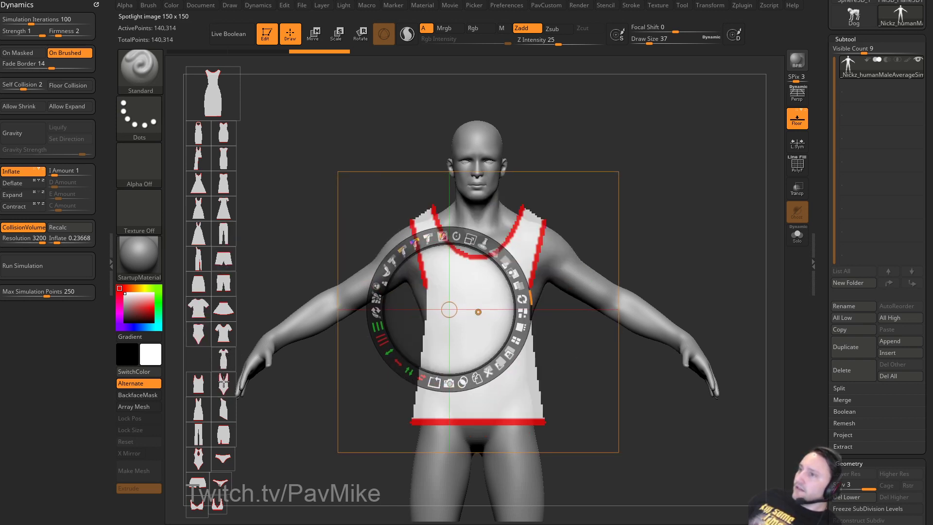
{"action": "left_click", "coordinate": [223, 384]}
Reposition and slightly enlarge the tank top silhouette over the torso, and realign the human model beneath it.
{"action": "left_click_drag", "start_coordinate": [489, 293], "coordinate": [480, 298]}
{"action": "left_click_drag", "start_coordinate": [472, 246], "coordinate": [490, 252]}
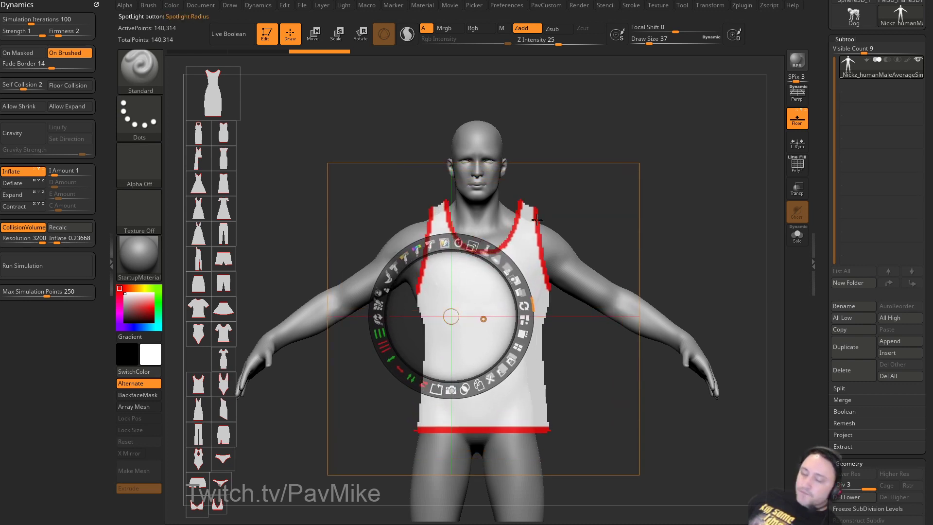
{"action": "key", "text": "z"}
{"action": "left_click_drag", "start_coordinate": [669, 252], "coordinate": [677, 247], "text": "alt"}
{"action": "key", "text": "s"}
{"action": "key", "text": "z"}
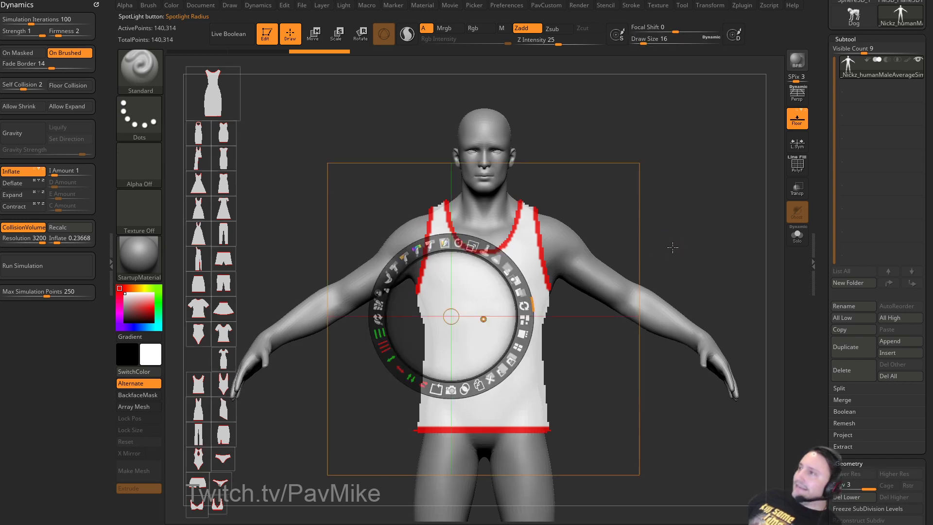
Generate a 3D mesh from the tank top silhouette with Snapshot3D, hide Spotlight, and view the garment from an angle.
{"action": "left_click", "coordinate": [451, 390]}
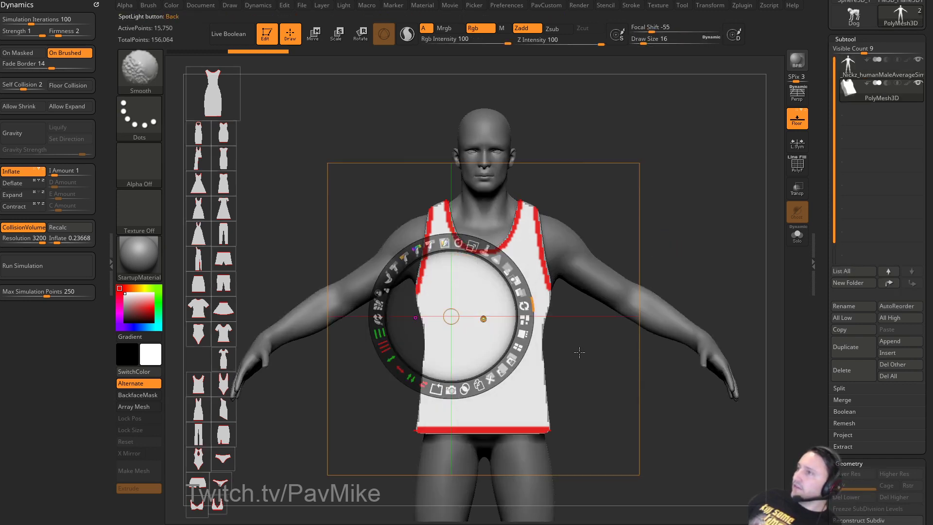
{"action": "key", "text": "shift+z"}
{"action": "left_click_drag", "start_coordinate": [678, 205], "coordinate": [675, 204]}
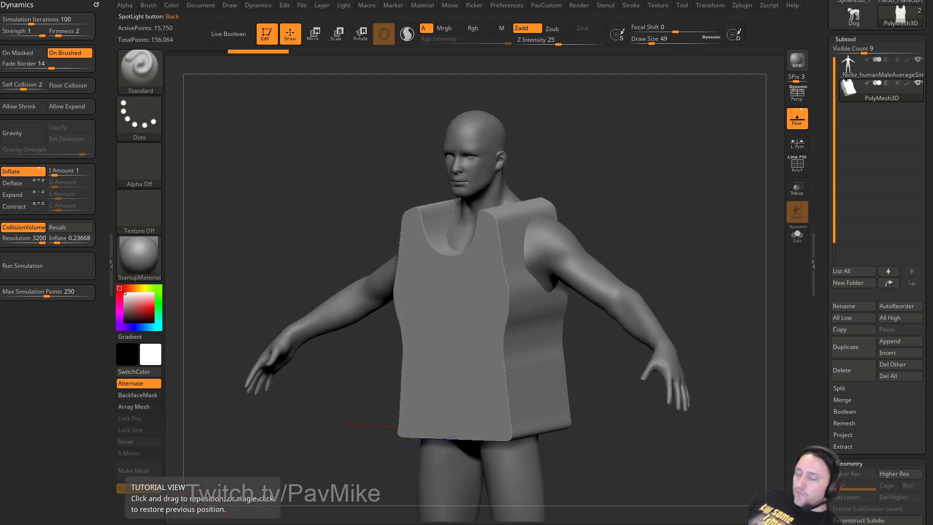
Switch to the browser, open the "What's New ZBrush 2020" project on the artist's ArtStation portfolio, and look through its video playlist.
{"action": "left_click_drag", "start_coordinate": [500, 524], "coordinate": [473, 51]}
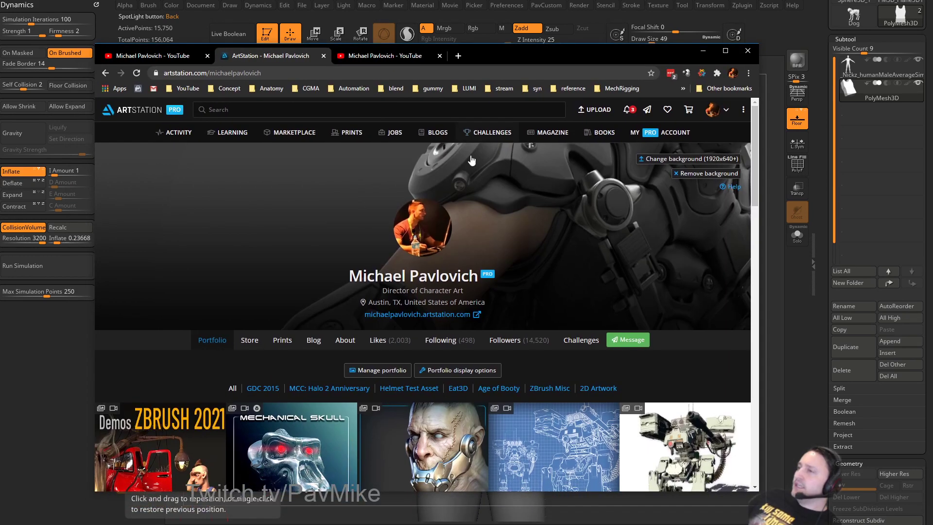
{"action": "scroll", "coordinate": [439, 330], "scroll_direction": "down", "scroll_amount": 3}
{"action": "scroll", "coordinate": [438, 336], "scroll_direction": "down", "scroll_amount": 2}
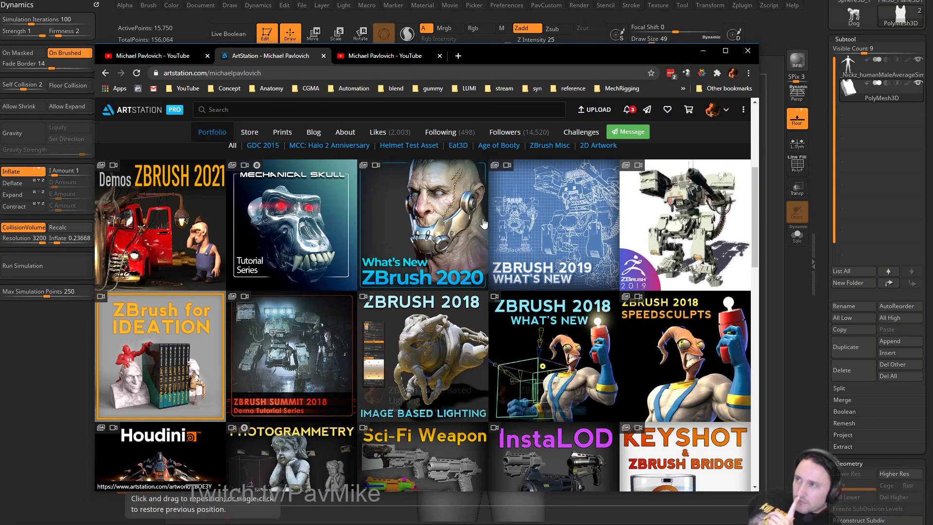
{"action": "left_click", "coordinate": [456, 232]}
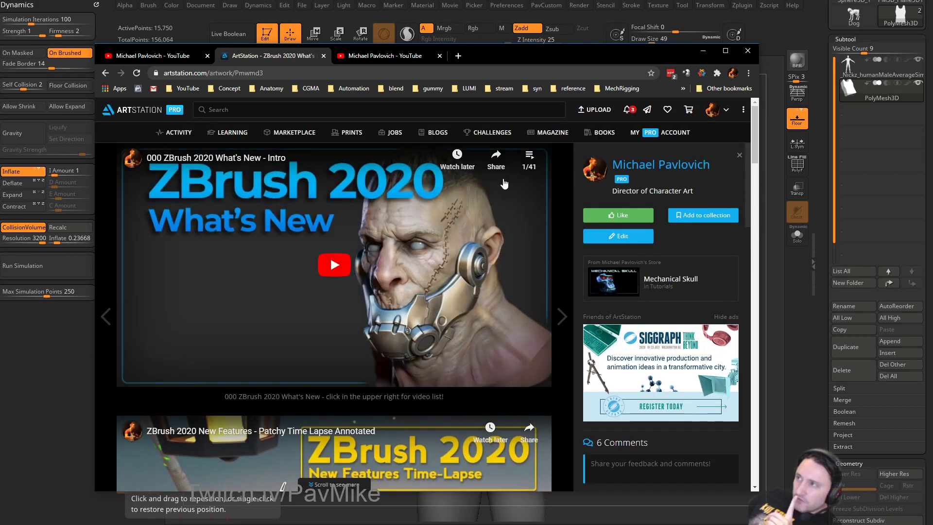
{"action": "left_click", "coordinate": [531, 157]}
{"action": "scroll", "coordinate": [506, 250], "scroll_direction": "down", "scroll_amount": 15}
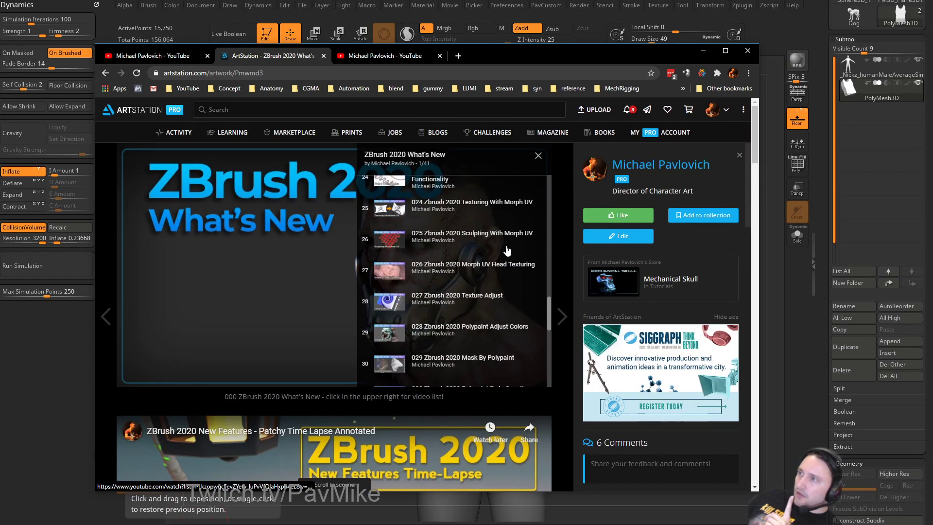
{"action": "scroll", "coordinate": [507, 250], "scroll_direction": "down", "scroll_amount": 2}
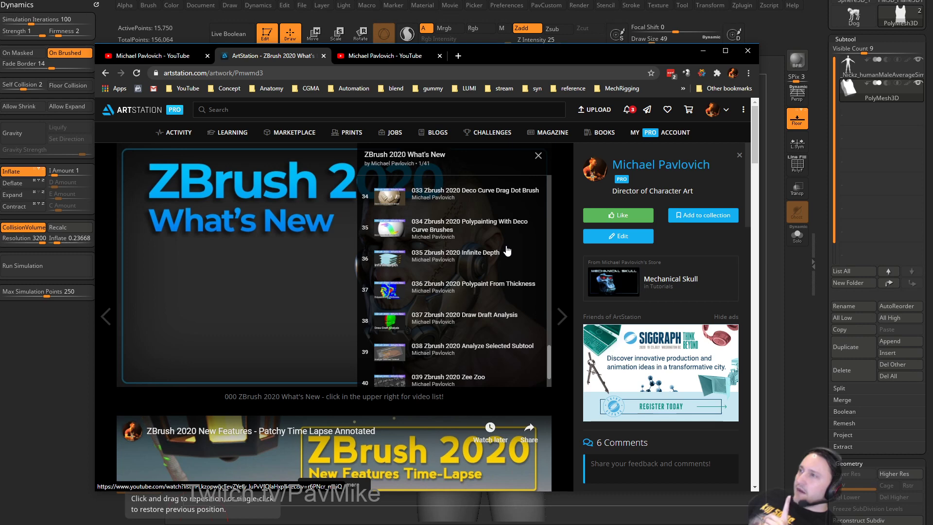
{"action": "scroll", "coordinate": [507, 251], "scroll_direction": "up", "scroll_amount": 4}
Go back to the ArtStation portfolio, browse the other tutorial thumbnails, and return to ZBrush.
{"action": "left_click", "coordinate": [106, 73]}
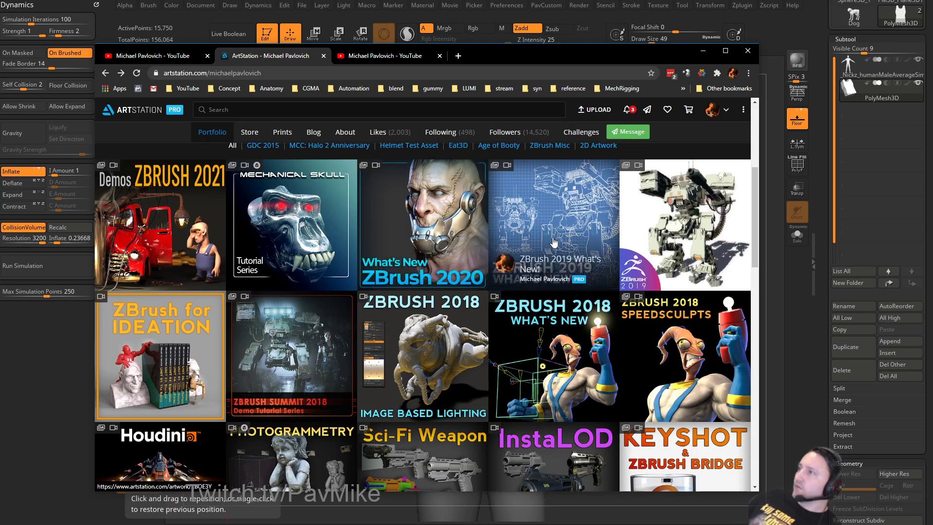
{"action": "scroll", "coordinate": [473, 291], "scroll_direction": "down", "scroll_amount": 4}
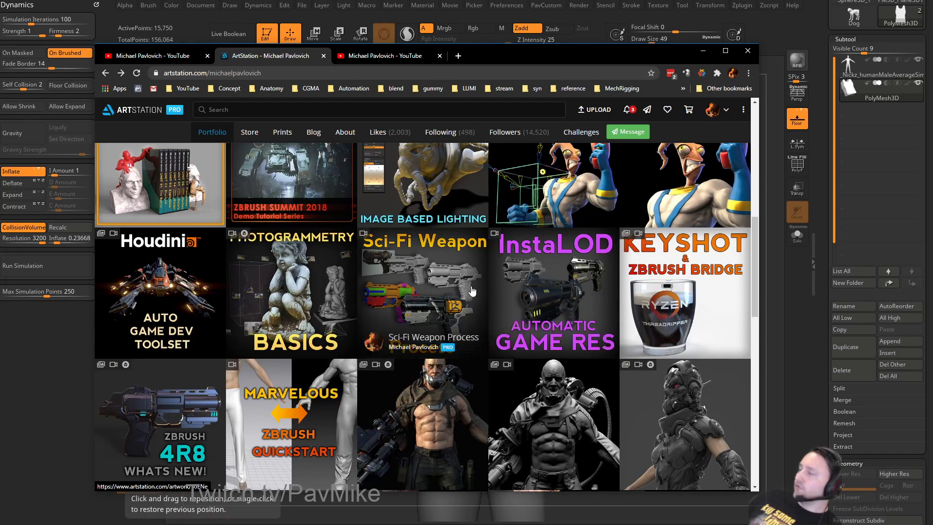
{"action": "scroll", "coordinate": [440, 281], "scroll_direction": "up", "scroll_amount": 10}
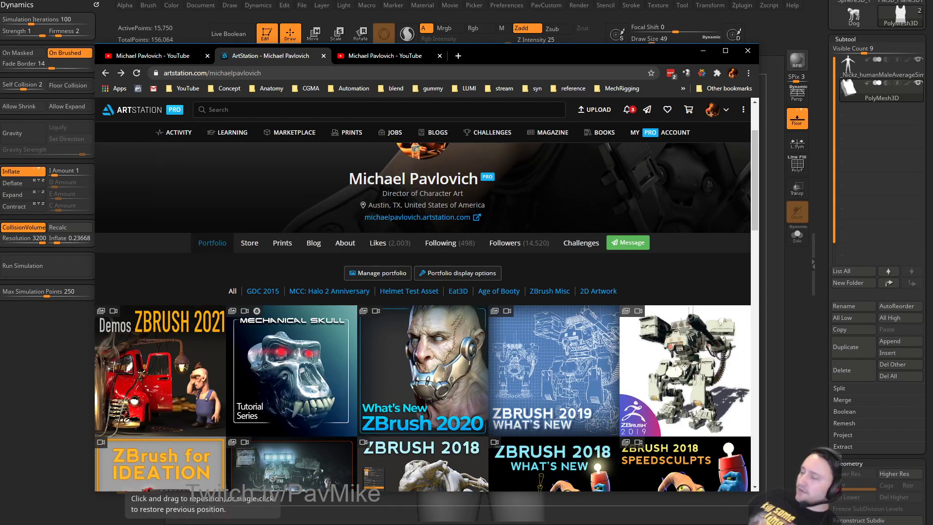
{"action": "scroll", "coordinate": [440, 246], "scroll_direction": "down", "scroll_amount": 2}
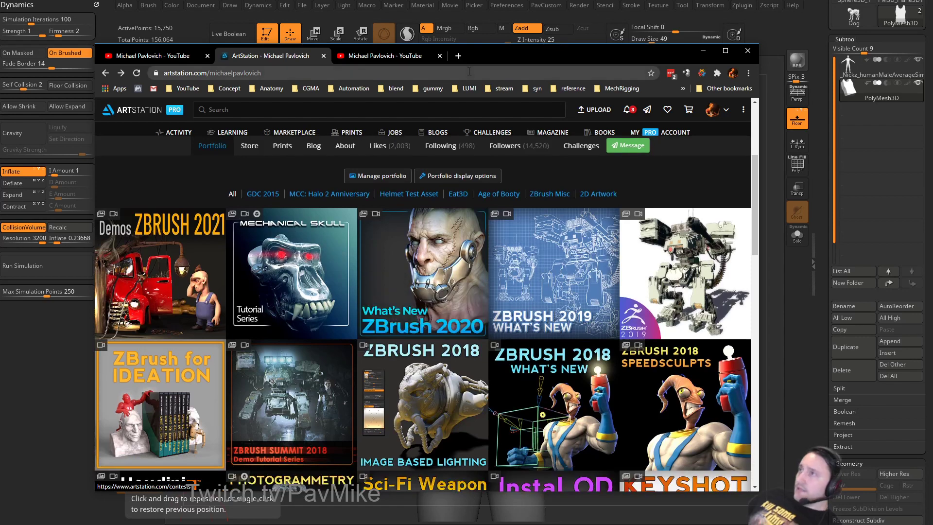
{"action": "left_click", "coordinate": [703, 50]}
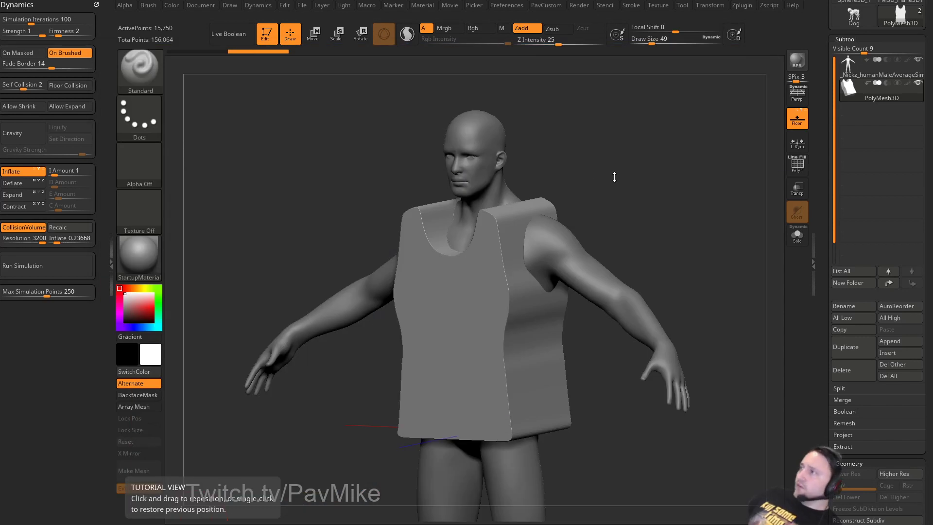
Inspect the vest's polygroups with Polyframe and turn on the polypaint display for the PolyMesh3D subtool.
{"action": "left_click", "coordinate": [800, 163]}
{"action": "mouse_move", "coordinate": [673, 217]}
{"action": "left_mouse_down"}
{"action": "mouse_move", "coordinate": [698, 225]}
{"action": "mouse_move", "coordinate": [679, 251]}
{"action": "mouse_move", "coordinate": [632, 229]}
{"action": "mouse_move", "coordinate": [679, 226]}
{"action": "left_mouse_up"}
{"action": "key", "text": "s"}
{"action": "left_click", "coordinate": [677, 243]}
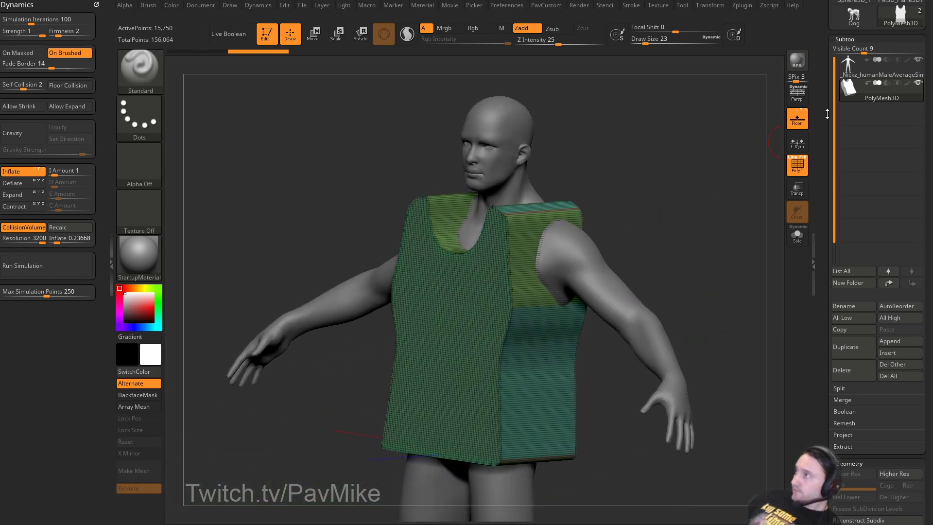
{"action": "left_click", "coordinate": [907, 85]}
{"action": "left_click_drag", "start_coordinate": [767, 110], "coordinate": [771, 136], "text": "alt"}
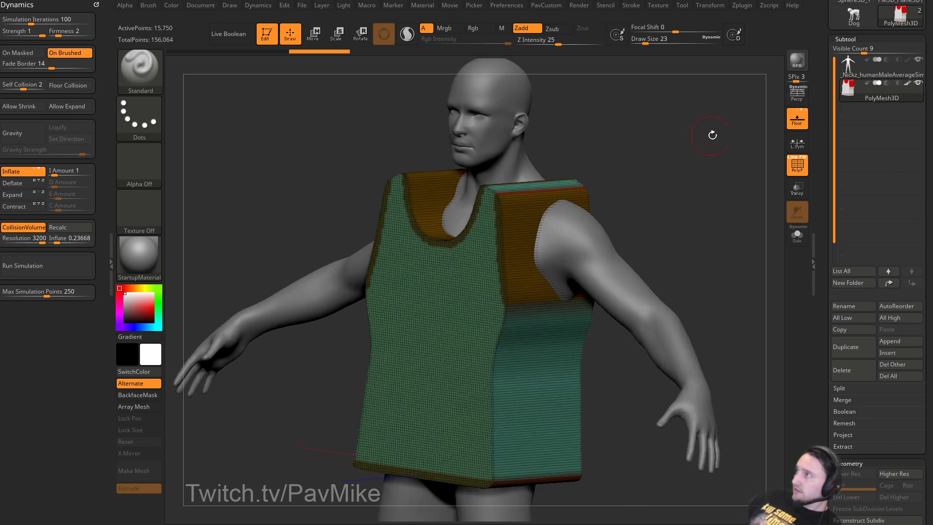
{"action": "left_click", "coordinate": [797, 165]}
{"action": "mouse_move", "coordinate": [704, 198]}
{"action": "left_mouse_down"}
{"action": "mouse_move", "coordinate": [687, 208]}
{"action": "mouse_move", "coordinate": [775, 166]}
{"action": "mouse_move", "coordinate": [710, 183]}
{"action": "left_mouse_up"}
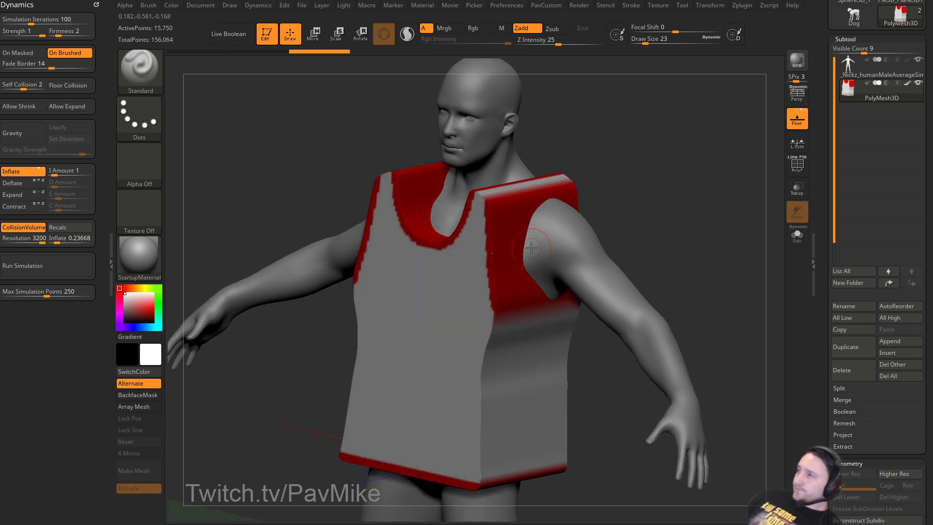
Hide the red polygroup covering the vest's neckline, armholes and bottom opening, and delete the hidden geometry.
{"action": "key", "text": "ctrl+shift"}
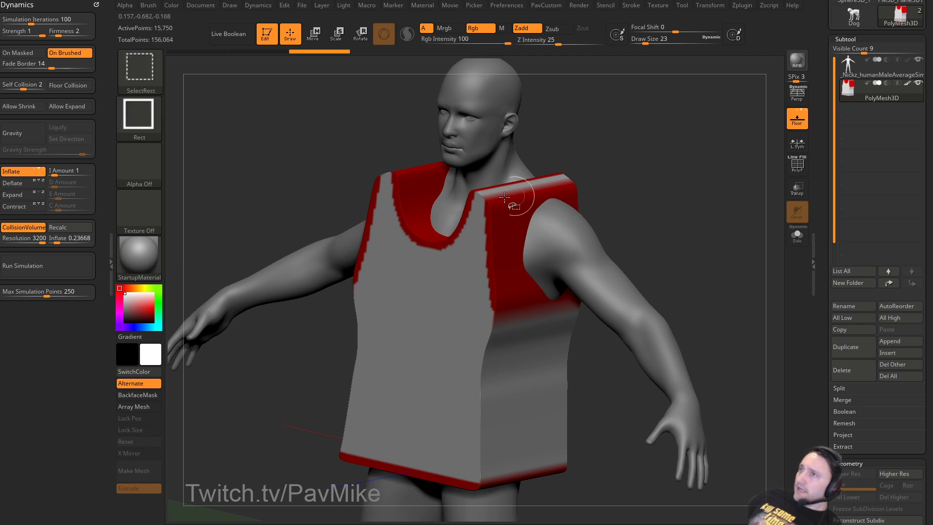
{"action": "left_click", "coordinate": [515, 264], "text": "ctrl+shift"}
{"action": "left_click_drag", "start_coordinate": [676, 175], "coordinate": [707, 237], "text": "ctrl+shift"}
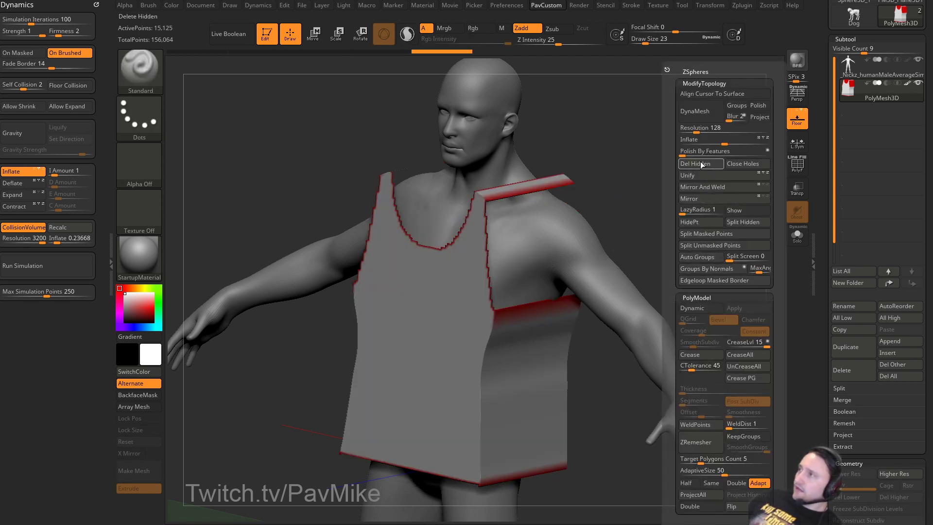
{"action": "left_click_drag", "start_coordinate": [553, 226], "coordinate": [684, 227]}
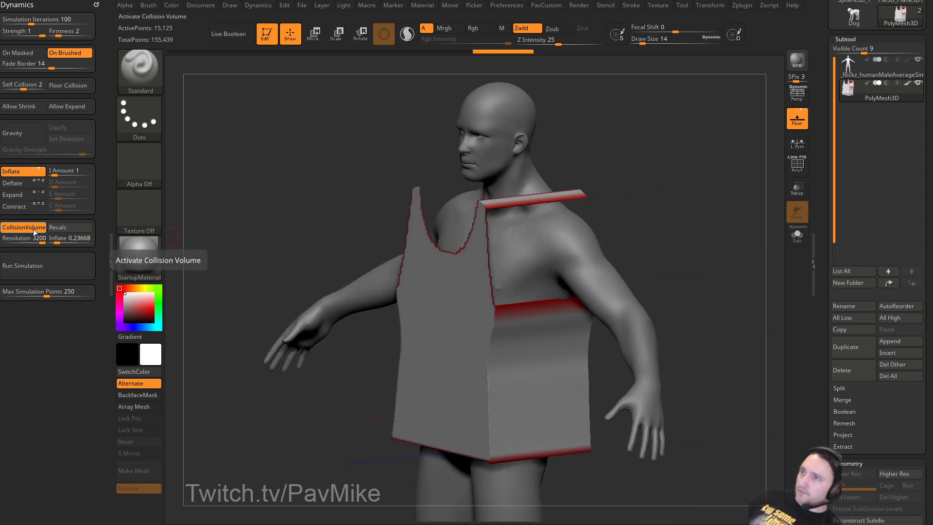
Recalculate the collision volume, replace Inflate with Contract, and run the cloth simulation to shrink the vest onto the body.
{"action": "left_click", "coordinate": [63, 227]}
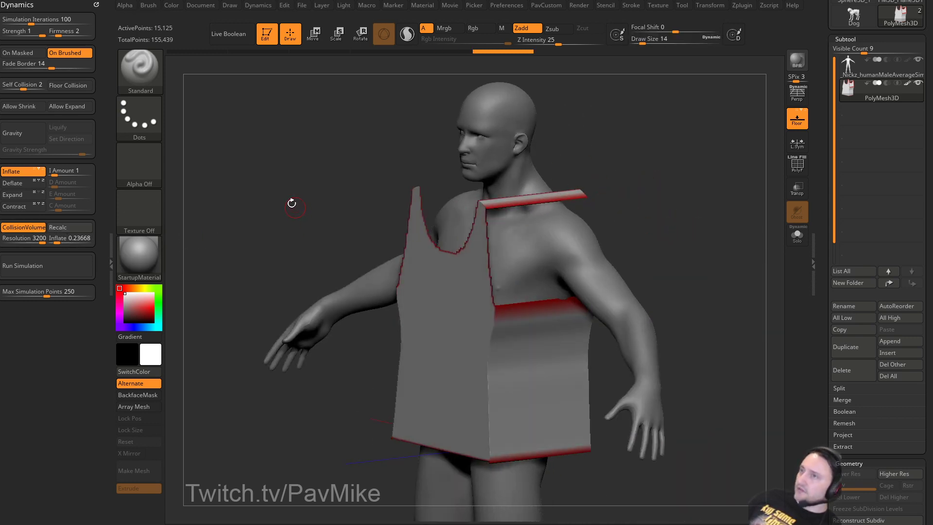
{"action": "left_click", "coordinate": [22, 171]}
{"action": "left_click", "coordinate": [30, 206]}
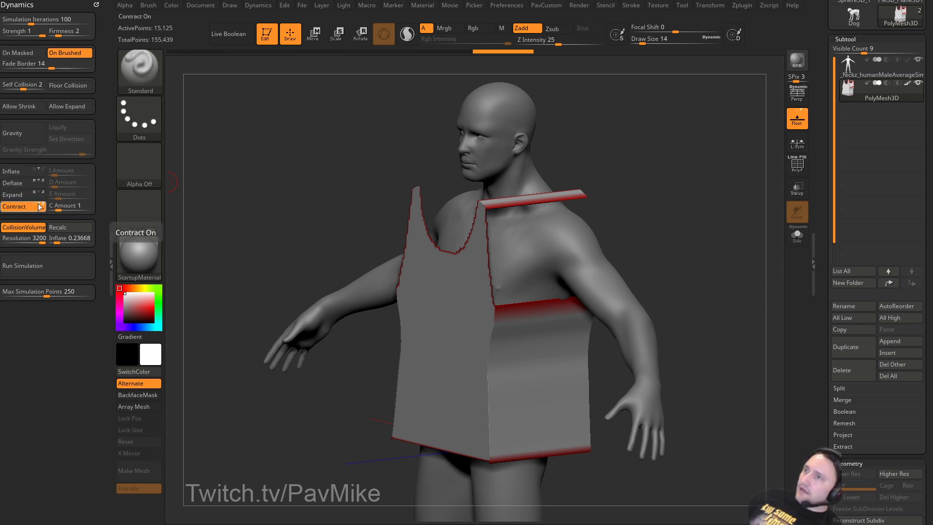
{"action": "left_click", "coordinate": [56, 265]}
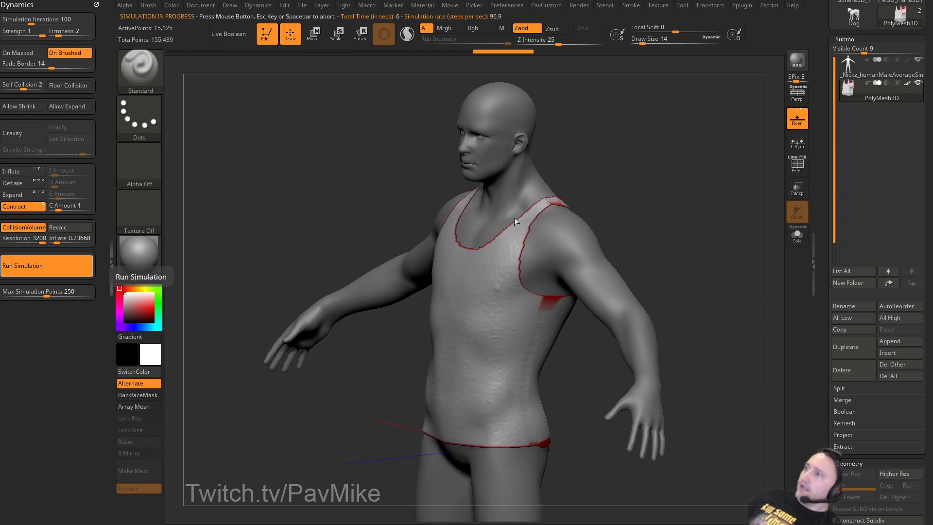
{"action": "key", "text": "shift+f"}
{"action": "left_click_drag", "start_coordinate": [708, 262], "coordinate": [708, 234], "text": "alt"}
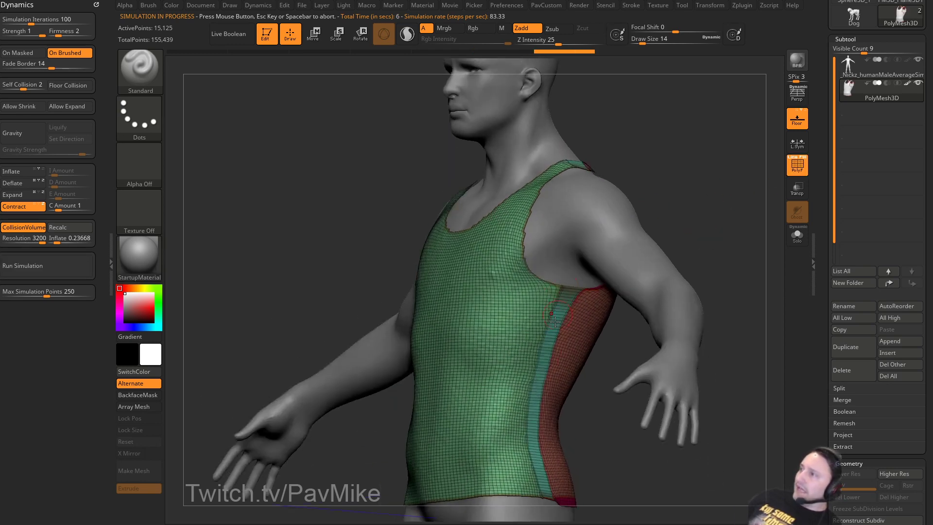
{"action": "mouse_move", "coordinate": [726, 276]}
{"action": "left_mouse_down"}
{"action": "mouse_move", "coordinate": [740, 264]}
{"action": "mouse_move", "coordinate": [675, 233]}
{"action": "mouse_move", "coordinate": [677, 221]}
{"action": "mouse_move", "coordinate": [700, 224]}
{"action": "mouse_move", "coordinate": [706, 206]}
{"action": "mouse_move", "coordinate": [671, 219]}
{"action": "mouse_move", "coordinate": [727, 213]}
{"action": "left_mouse_up"}
{"action": "left_click", "coordinate": [798, 165]}
Merge the tank top's polygroups into a single group and turn off its polypaint display.
{"action": "key", "text": "space"}
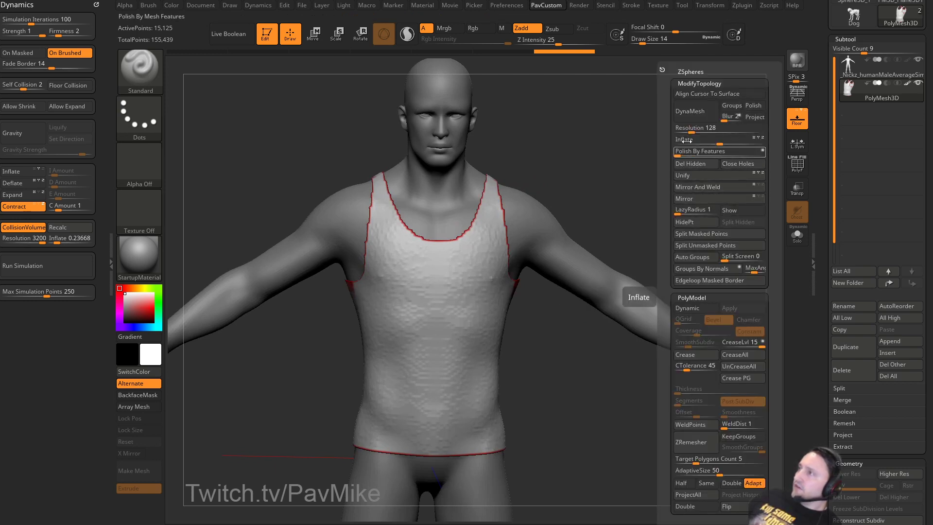
{"action": "left_click_drag", "start_coordinate": [680, 166], "coordinate": [648, 173]}
{"action": "key", "text": "ctrl"}
{"action": "key", "text": "shift+f"}
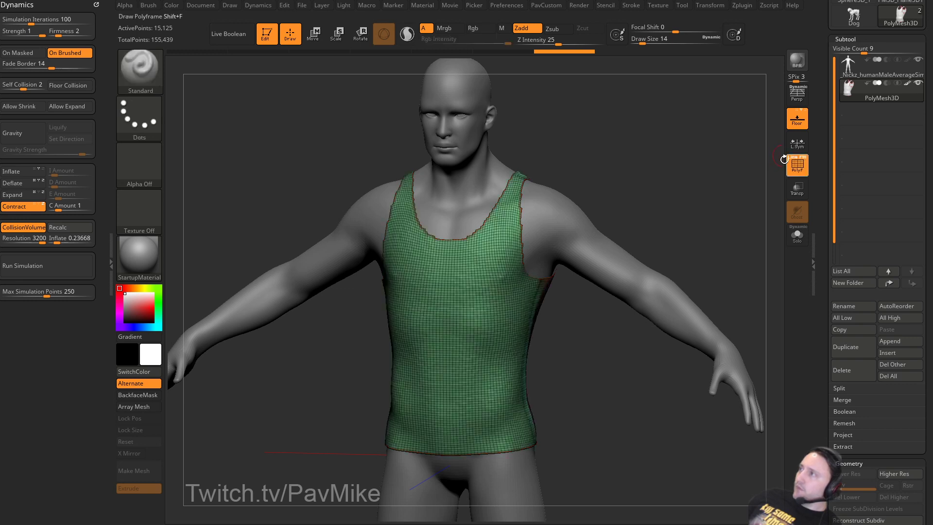
{"action": "left_click_drag", "start_coordinate": [744, 167], "coordinate": [702, 184]}
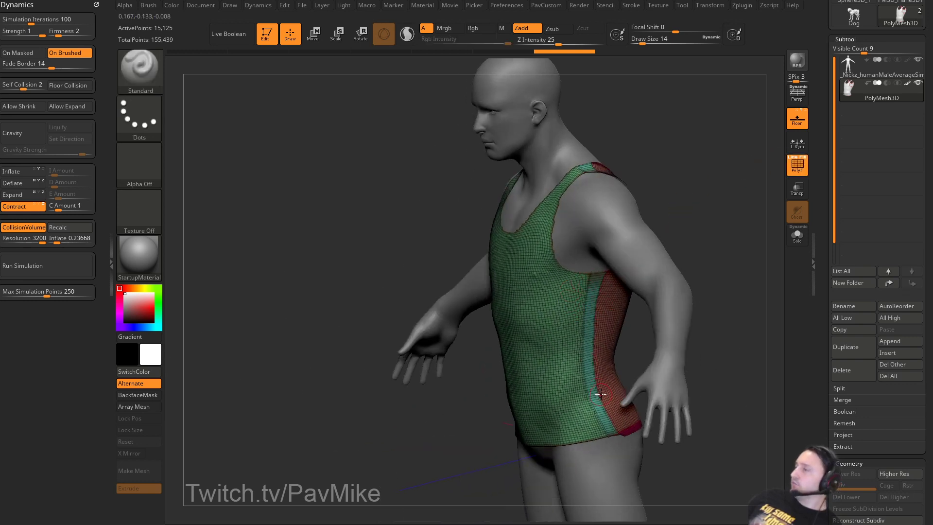
{"action": "left_click_drag", "start_coordinate": [591, 370], "coordinate": [697, 204]}
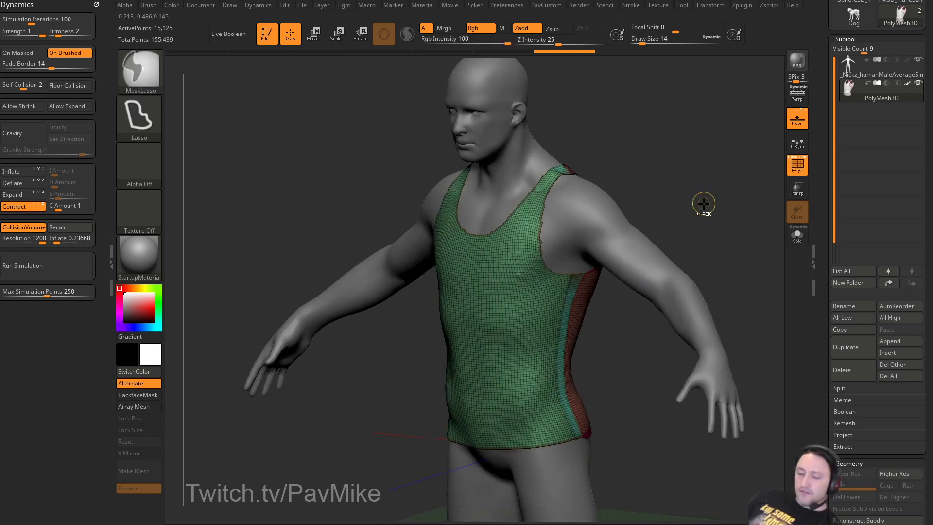
{"action": "key", "text": "ctrl+w"}
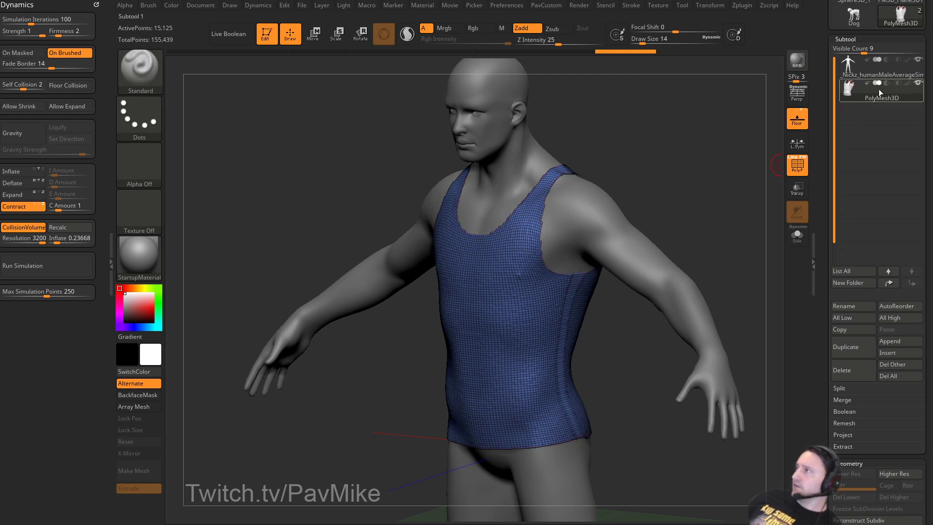
Hide the Polyframe and smooth the tank top's surface with Polish By Features.
{"action": "left_click_drag", "start_coordinate": [739, 160], "coordinate": [762, 158]}
{"action": "left_click", "coordinate": [797, 165]}
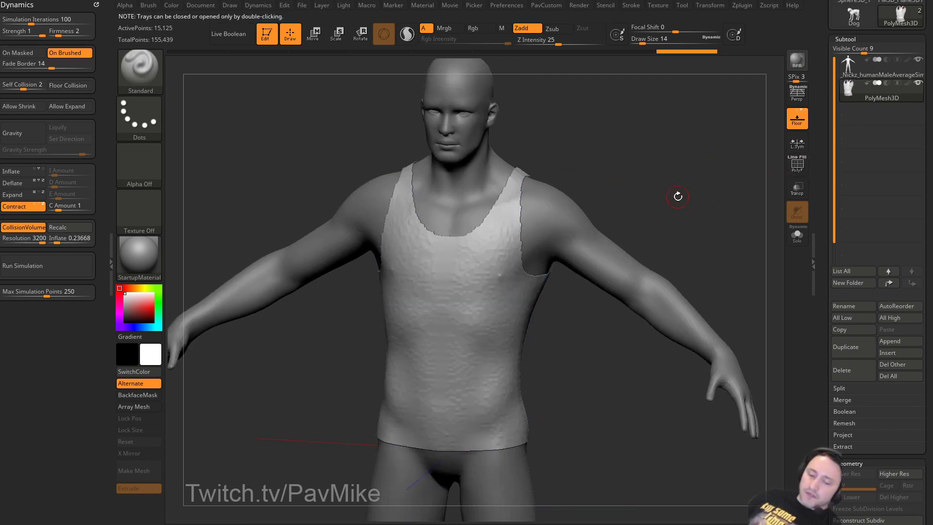
{"action": "key", "text": "space"}
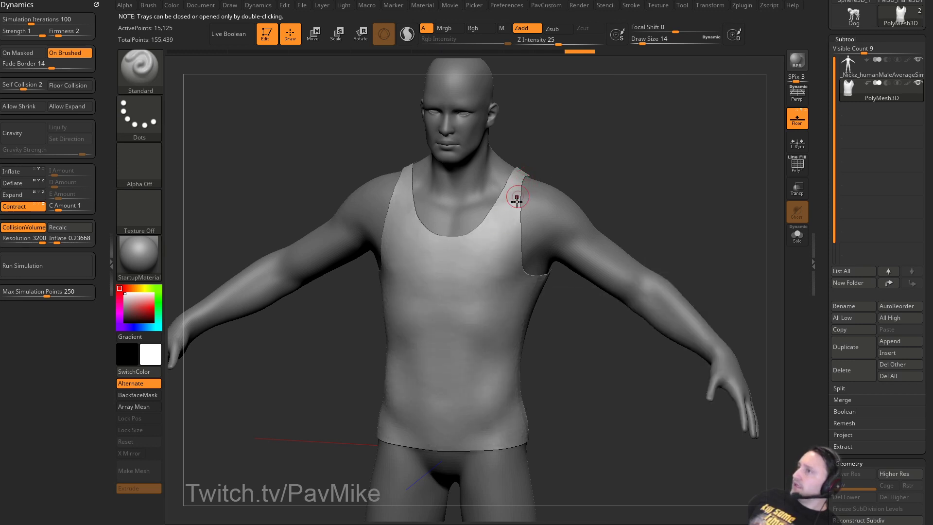
Mask the tank top's border edges using MaskByFeature with only Border enabled, and grow the mask.
{"action": "scroll", "coordinate": [856, 296], "scroll_direction": "down", "scroll_amount": 10}
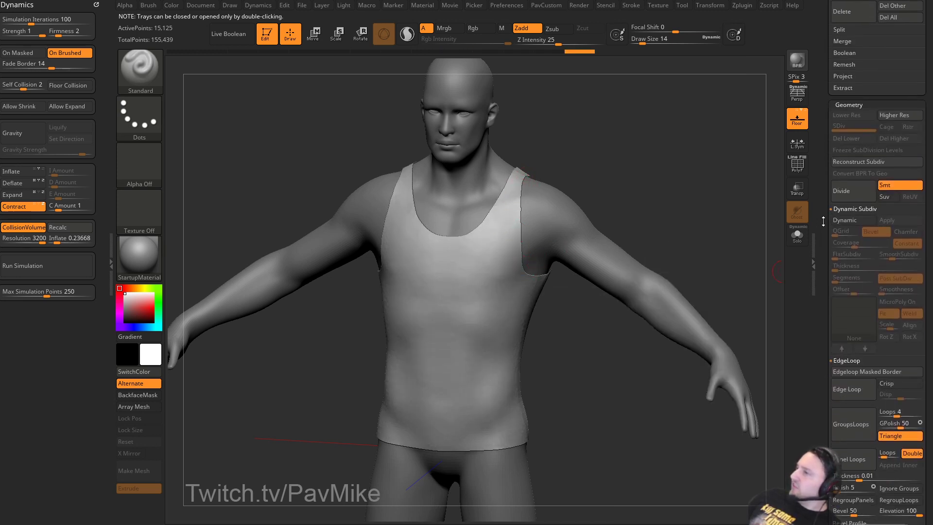
{"action": "key", "text": "shift"}
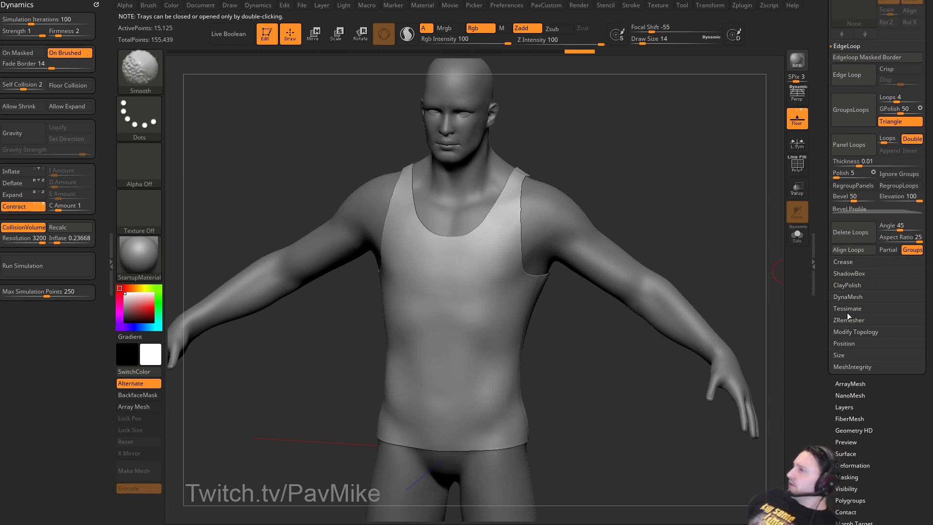
{"action": "scroll", "coordinate": [850, 302], "scroll_direction": "down", "scroll_amount": 8}
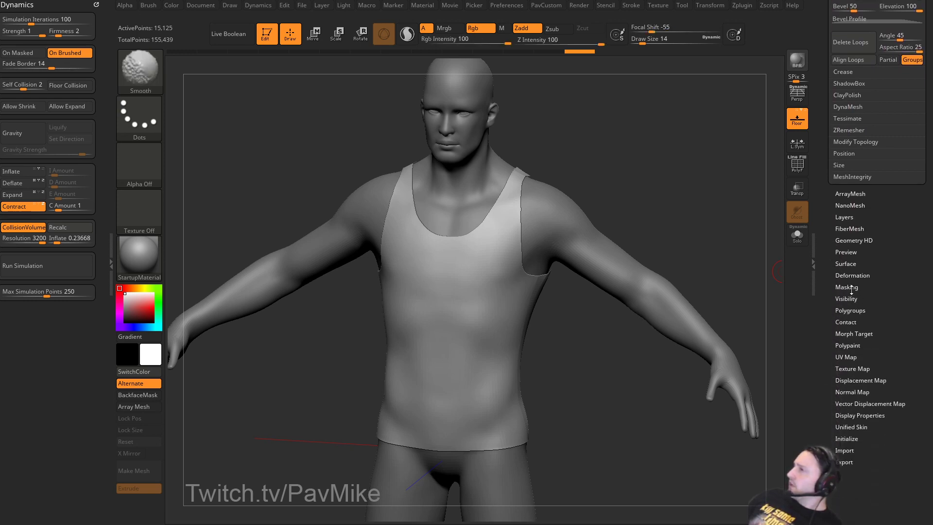
{"action": "left_click", "coordinate": [852, 288]}
{"action": "left_click", "coordinate": [853, 375]}
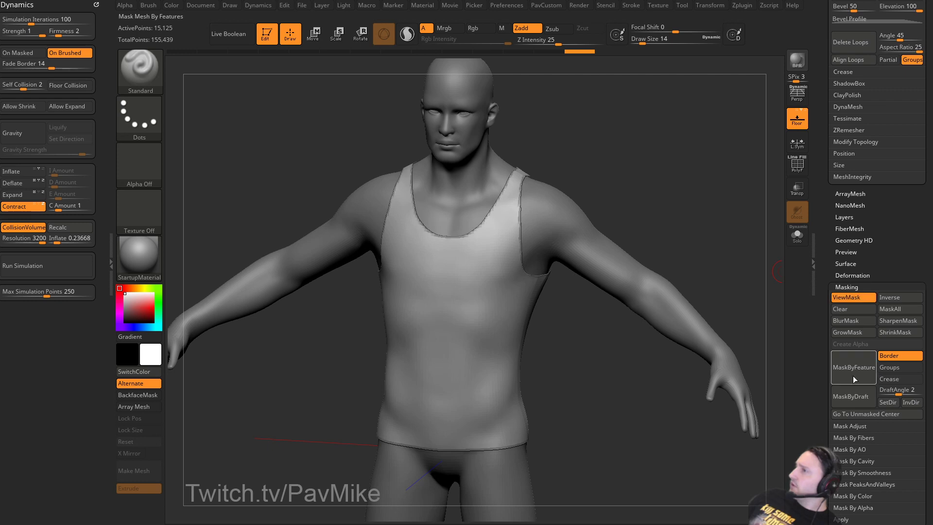
{"action": "left_click", "coordinate": [744, 288], "text": "ctrl"}
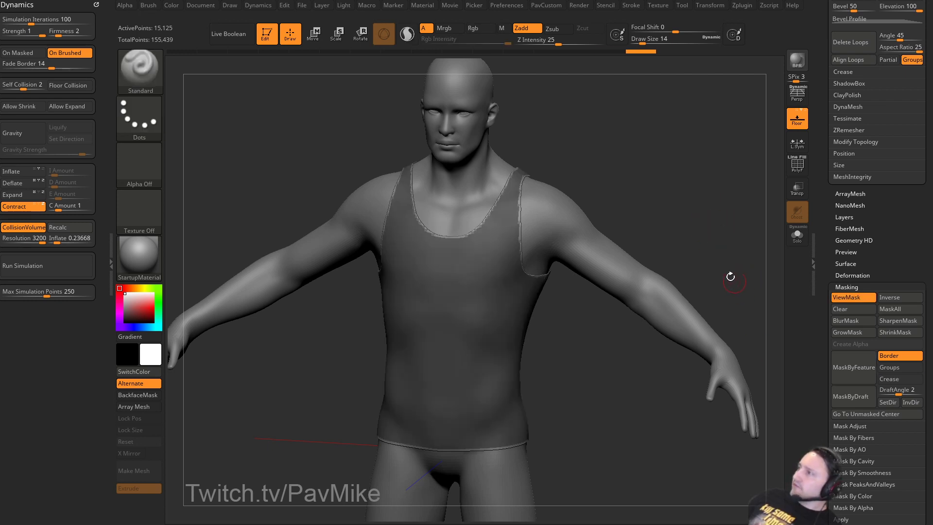
{"action": "left_click", "coordinate": [730, 277], "text": "ctrl"}
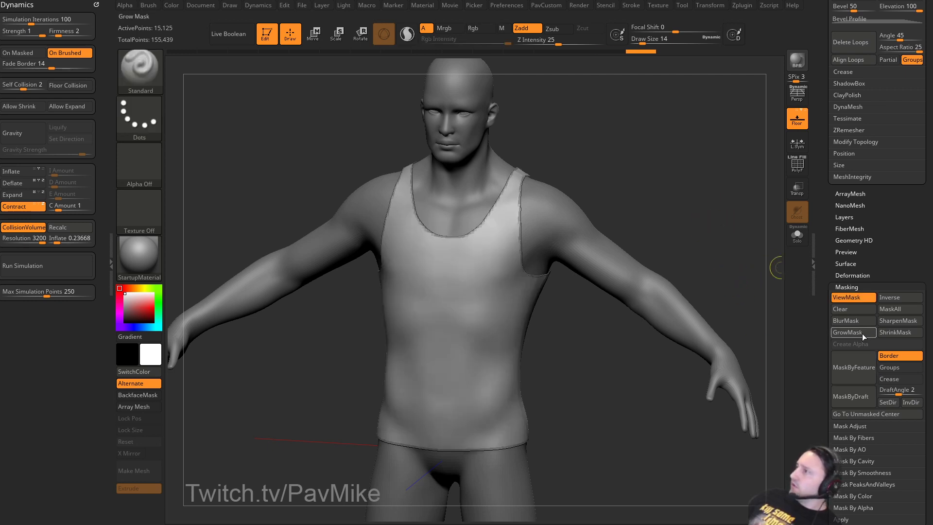
Invert the mask to run Polish By Features on the tank top's border band only, and clear the mask.
{"action": "left_click", "coordinate": [699, 236], "text": "ctrl"}
{"action": "key", "text": "space"}
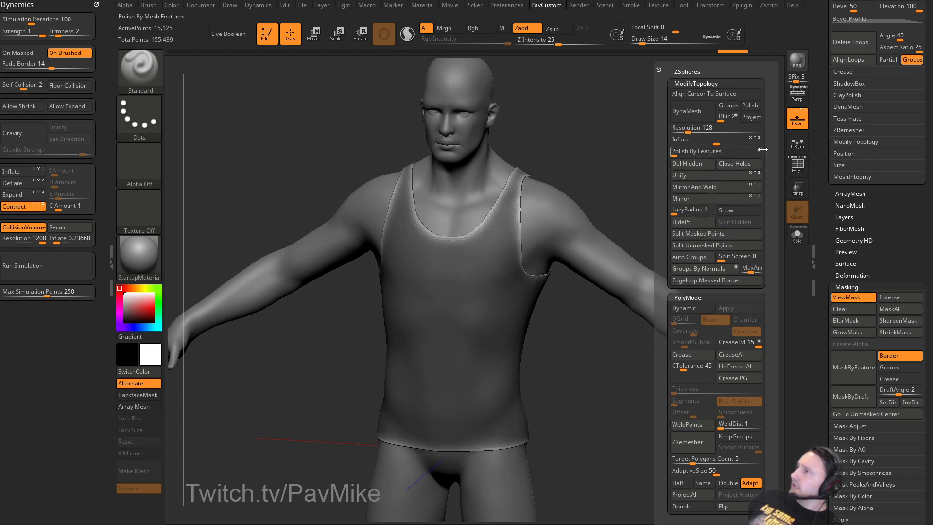
{"action": "left_click", "coordinate": [681, 151]}
{"action": "left_click", "coordinate": [648, 219], "text": "ctrl"}
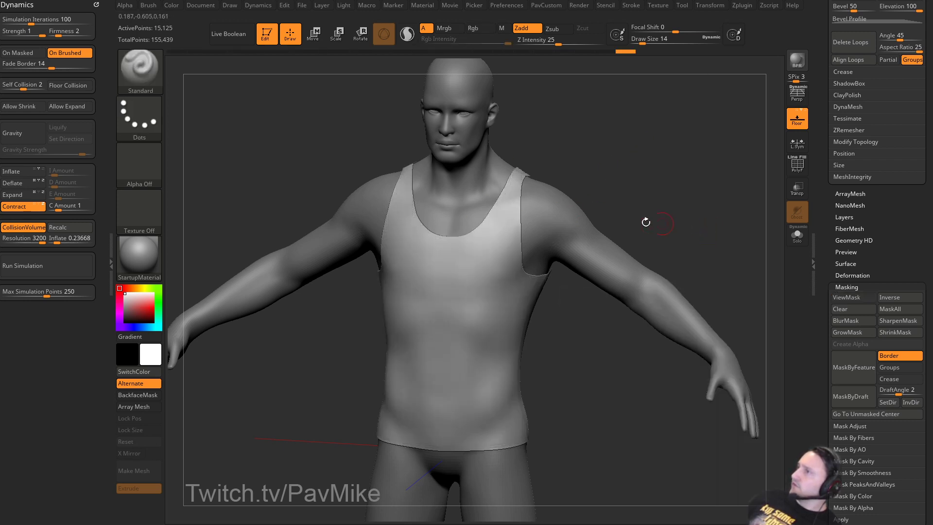
Reshape the tank top's strap over the shoulder using the Move brush at draw size 31.
{"action": "left_click_drag", "start_coordinate": [648, 219], "coordinate": [650, 150]}
{"action": "left_click", "coordinate": [367, 6]}
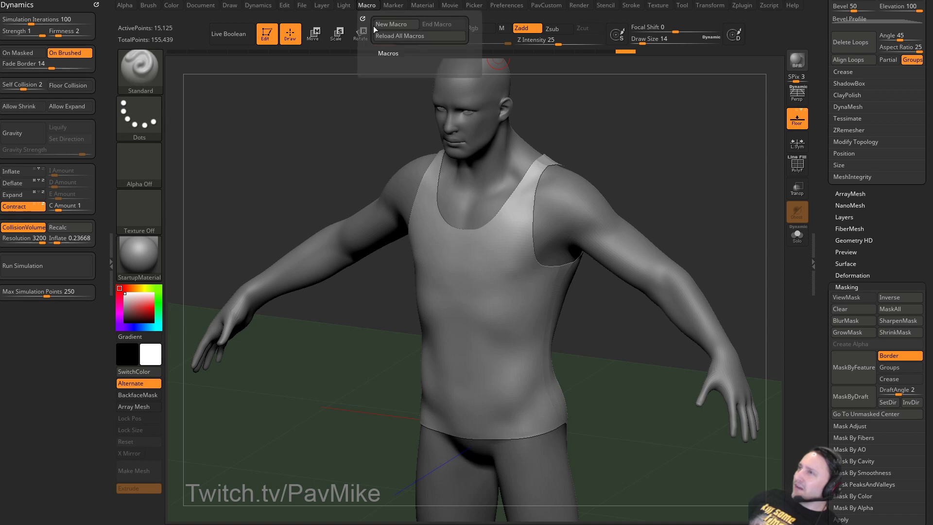
{"action": "left_click", "coordinate": [388, 63]}
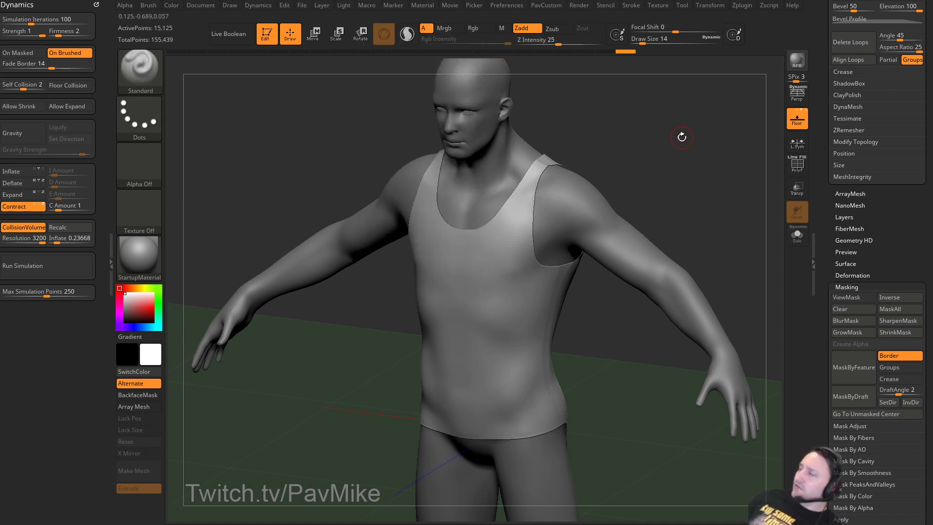
{"action": "mouse_move", "coordinate": [681, 136]}
{"action": "left_mouse_down", "text": "alt"}
{"action": "mouse_move", "coordinate": [677, 175]}
{"action": "mouse_move", "coordinate": [669, 166]}
{"action": "mouse_move", "coordinate": [647, 187]}
{"action": "left_mouse_up", "text": "alt"}
{"action": "key", "text": "1"}
{"action": "key", "text": "s"}
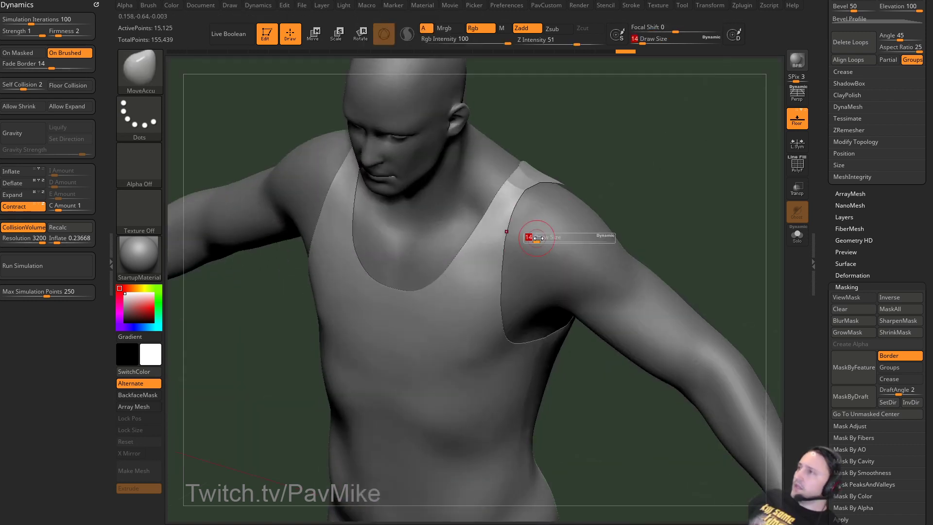
{"action": "left_click_drag", "start_coordinate": [530, 237], "coordinate": [537, 237]}
{"action": "left_click_drag", "start_coordinate": [646, 156], "coordinate": [627, 203], "text": "alt"}
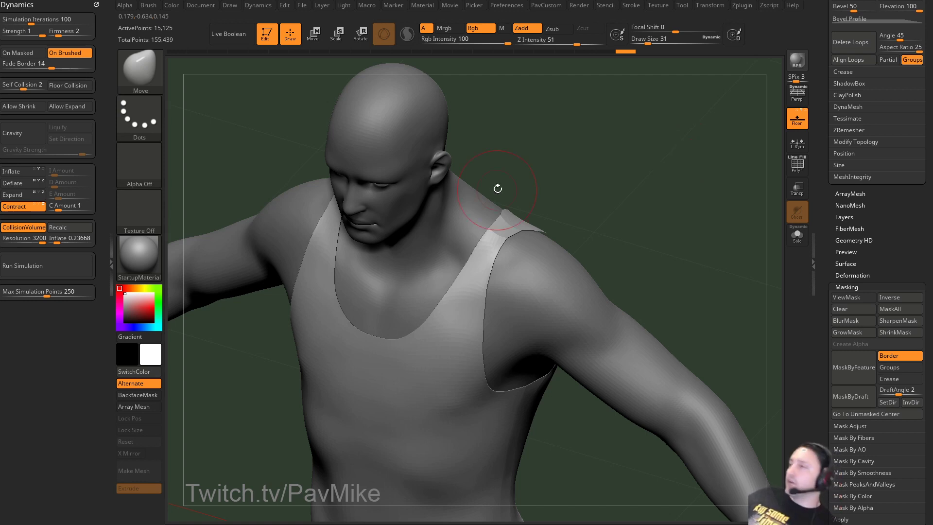
{"action": "mouse_move", "coordinate": [498, 188]}
{"action": "left_mouse_down"}
{"action": "mouse_move", "coordinate": [574, 198]}
{"action": "mouse_move", "coordinate": [567, 234]}
{"action": "mouse_move", "coordinate": [502, 266]}
{"action": "left_mouse_up"}
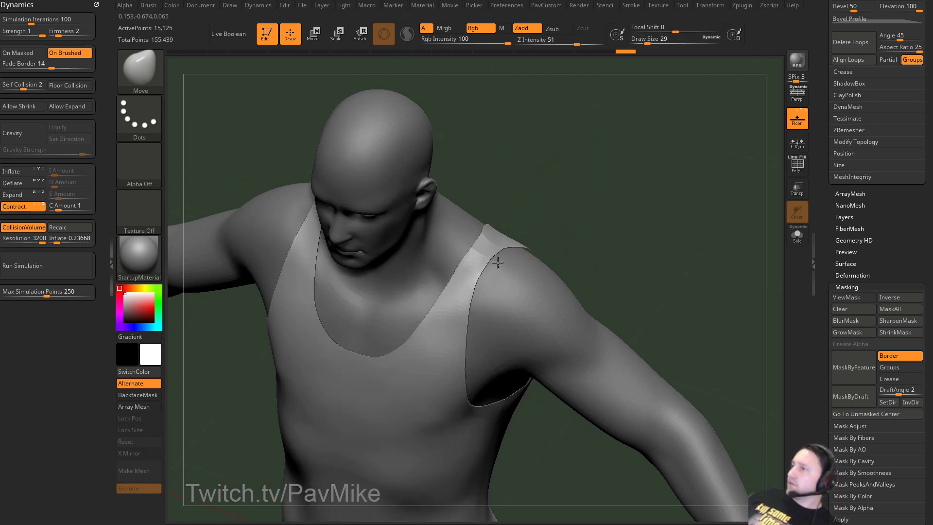
Step back through the latest strap edits, and mirror and weld the tank top so both sides match.
{"action": "key", "text": "s"}
{"action": "key", "text": "ctrl+shift+z"}
{"action": "key", "text": "ctrl+shift+z"}
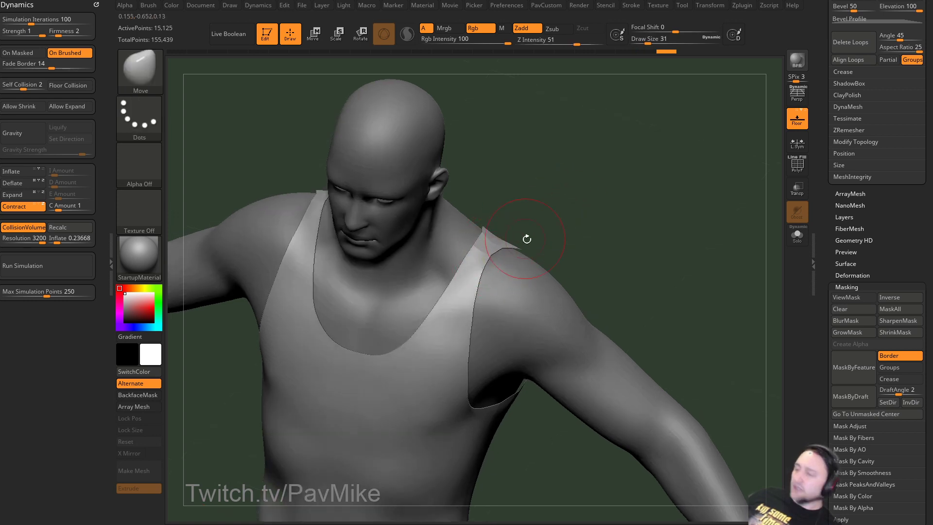
{"action": "key", "text": "ctrl+z"}
{"action": "key", "text": "ctrl+z"}
{"action": "key", "text": "space"}
{"action": "left_click", "coordinate": [525, 188]}
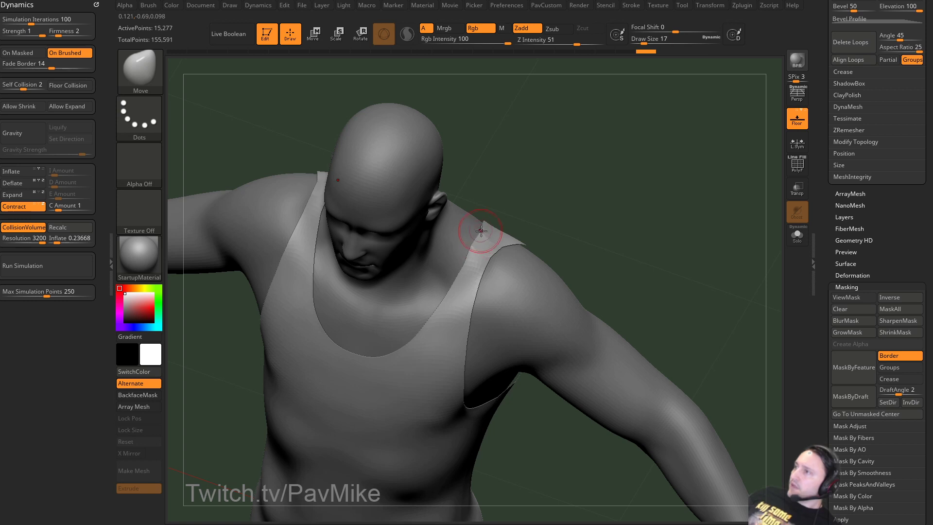
Adjust the tank top's shoulder strap edges with the Move brush at draw sizes 17 and 22.
{"action": "left_click_drag", "start_coordinate": [482, 260], "coordinate": [491, 259]}
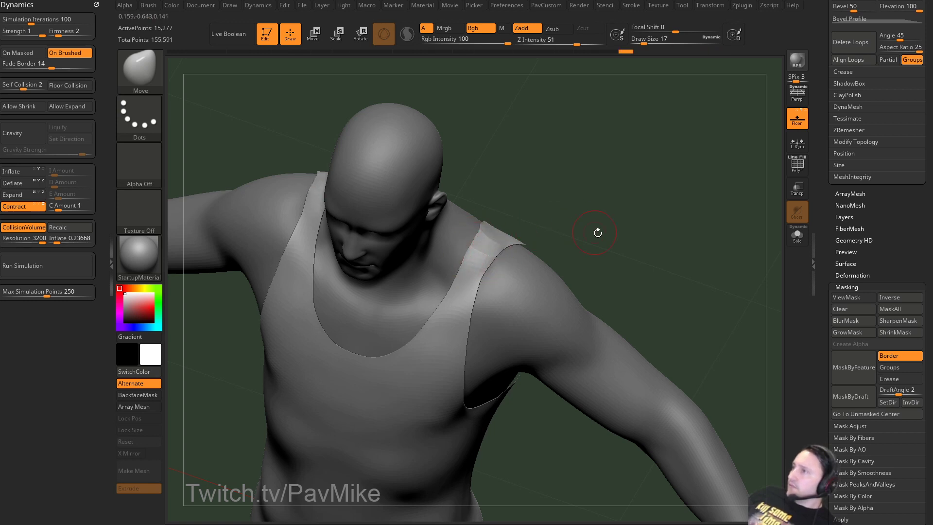
{"action": "mouse_move", "coordinate": [598, 233]}
{"action": "left_mouse_down"}
{"action": "mouse_move", "coordinate": [650, 197]}
{"action": "mouse_move", "coordinate": [673, 197]}
{"action": "left_mouse_up"}
{"action": "key", "text": "s"}
{"action": "mouse_move", "coordinate": [515, 253]}
{"action": "left_mouse_down"}
{"action": "mouse_move", "coordinate": [500, 242]}
{"action": "mouse_move", "coordinate": [509, 244]}
{"action": "left_mouse_up"}
{"action": "key", "text": "s"}
{"action": "left_click_drag", "start_coordinate": [519, 236], "coordinate": [515, 235]}
{"action": "left_click_drag", "start_coordinate": [437, 204], "coordinate": [438, 171], "text": "alt"}
{"action": "mouse_move", "coordinate": [452, 199]}
{"action": "left_mouse_down"}
{"action": "mouse_move", "coordinate": [634, 213]}
{"action": "mouse_move", "coordinate": [576, 223]}
{"action": "left_mouse_up"}
{"action": "key", "text": "f"}
{"action": "left_click_drag", "start_coordinate": [575, 223], "coordinate": [632, 233], "text": "alt"}
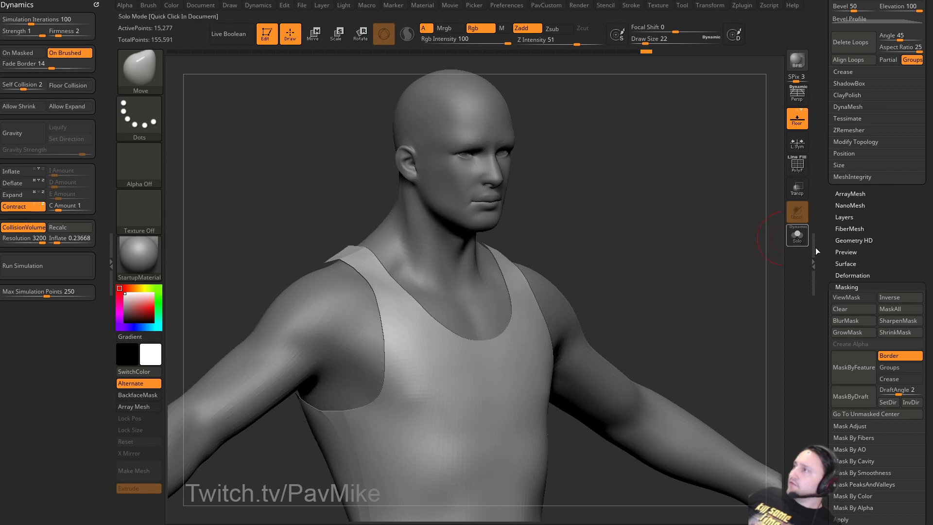
Try a Dynamic Subdiv thickness of 0.00077 on the tank top, and turn Dynamic off.
{"action": "mouse_move", "coordinate": [820, 272]}
{"action": "left_mouse_down"}
{"action": "mouse_move", "coordinate": [815, 288]}
{"action": "mouse_move", "coordinate": [817, 276]}
{"action": "left_mouse_up"}
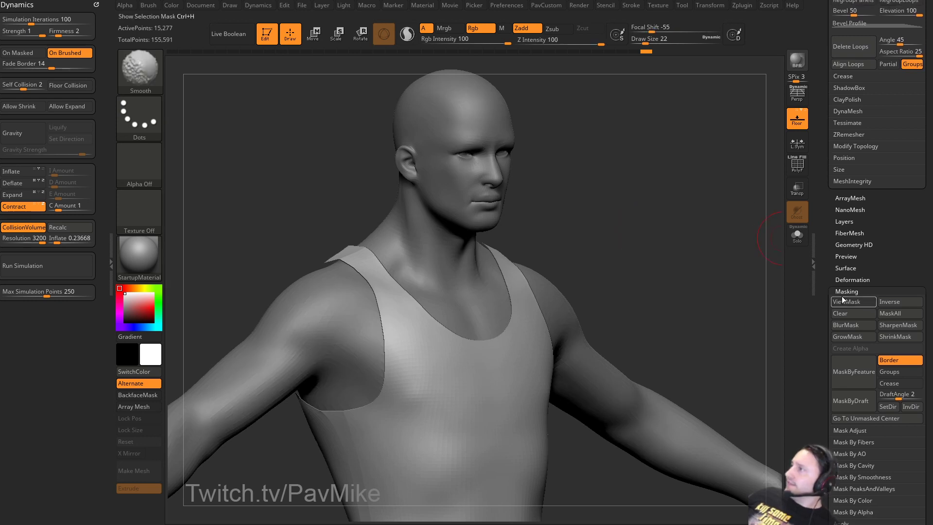
{"action": "left_click", "coordinate": [843, 292], "text": "shift"}
{"action": "left_click_drag", "start_coordinate": [827, 227], "coordinate": [827, 302]}
{"action": "left_click_drag", "start_coordinate": [824, 154], "coordinate": [823, 237]}
{"action": "left_click", "coordinate": [852, 264]}
{"action": "left_click_drag", "start_coordinate": [822, 274], "coordinate": [822, 212]}
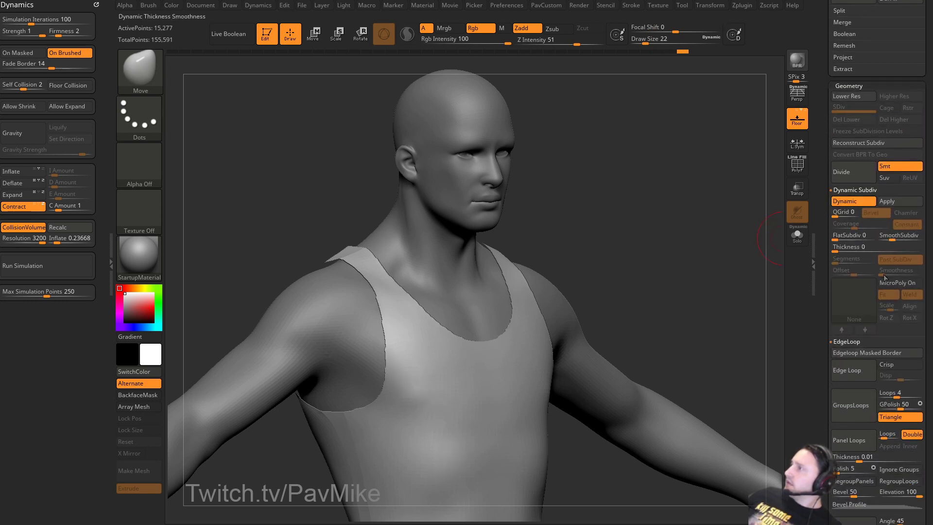
{"action": "left_click", "coordinate": [849, 248]}
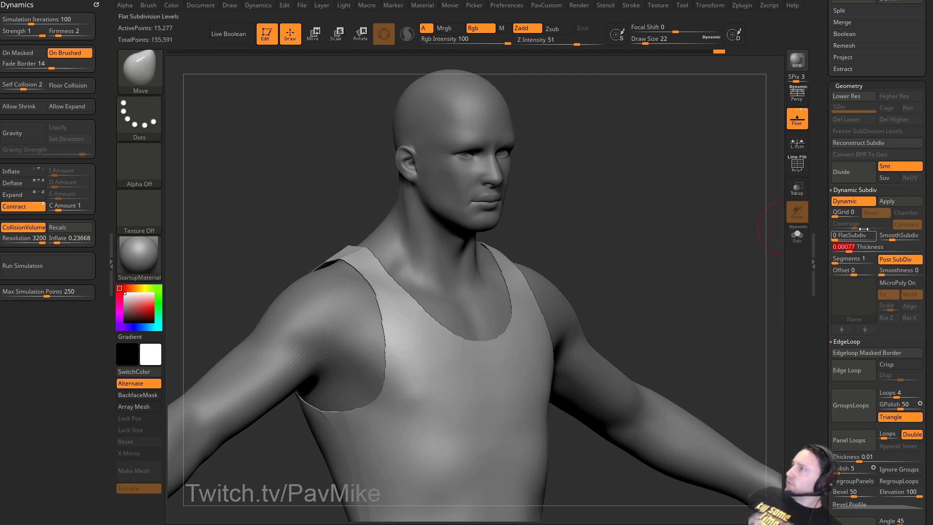
{"action": "left_click", "coordinate": [854, 201]}
Display the tank top's Polyframe from the front and run ZRemesher repeatedly with Half and AdaptiveSize 0.
{"action": "left_click_drag", "start_coordinate": [698, 260], "coordinate": [648, 229], "text": "shift"}
{"action": "left_click", "coordinate": [798, 169]}
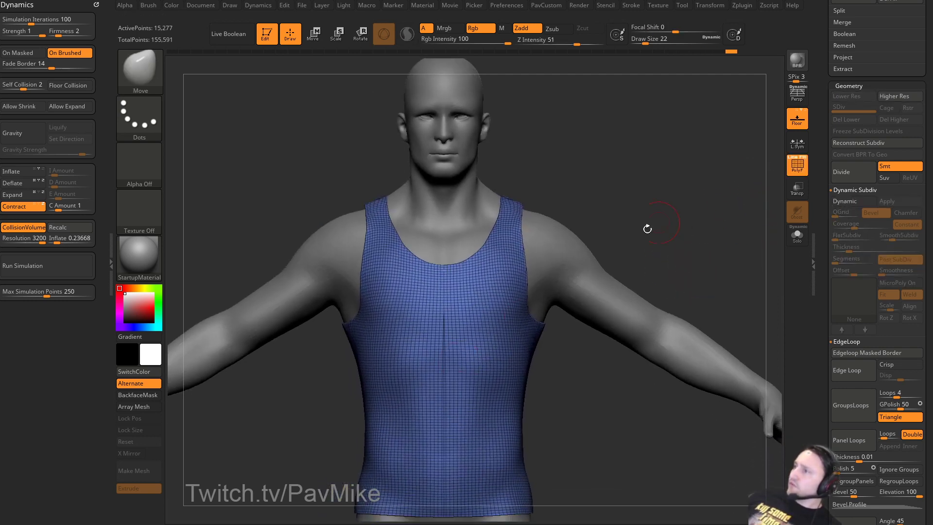
{"action": "left_click_drag", "start_coordinate": [705, 216], "coordinate": [719, 204]}
{"action": "key", "text": "3"}
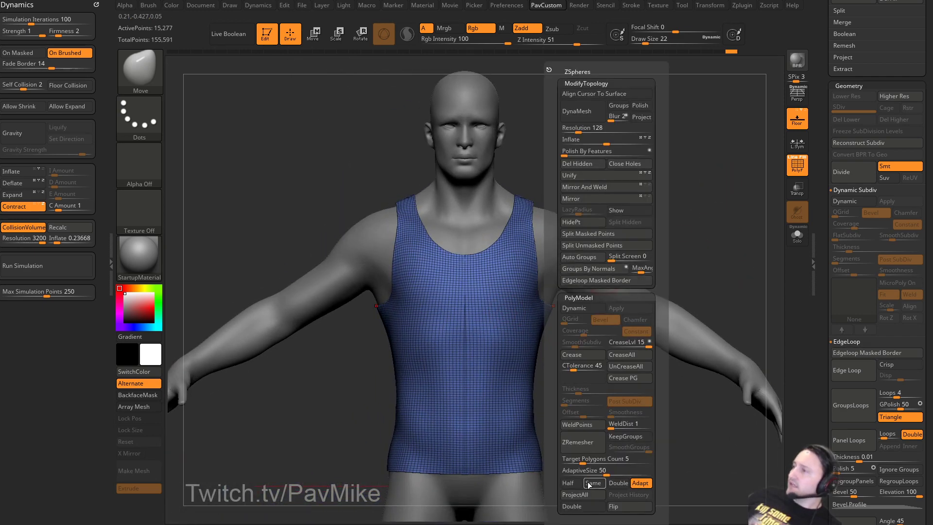
{"action": "left_click", "coordinate": [576, 445]}
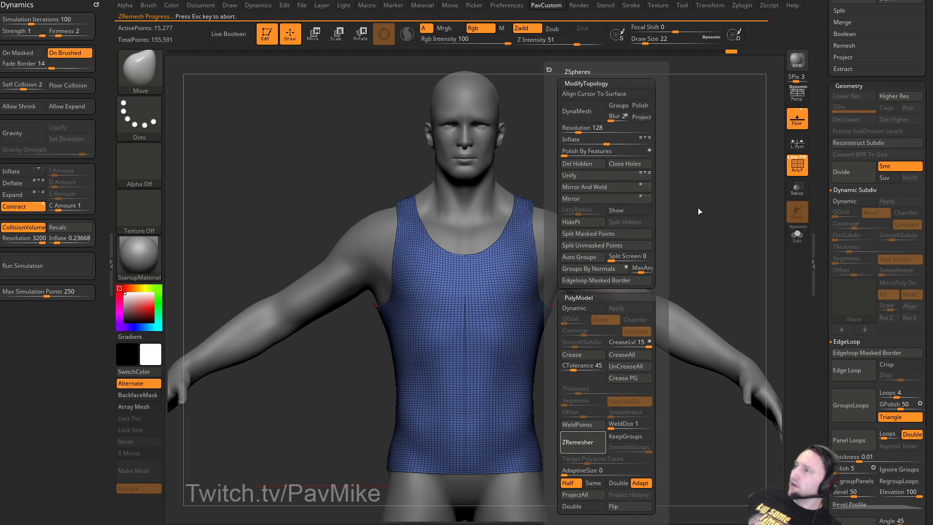
{"action": "key", "text": "3"}
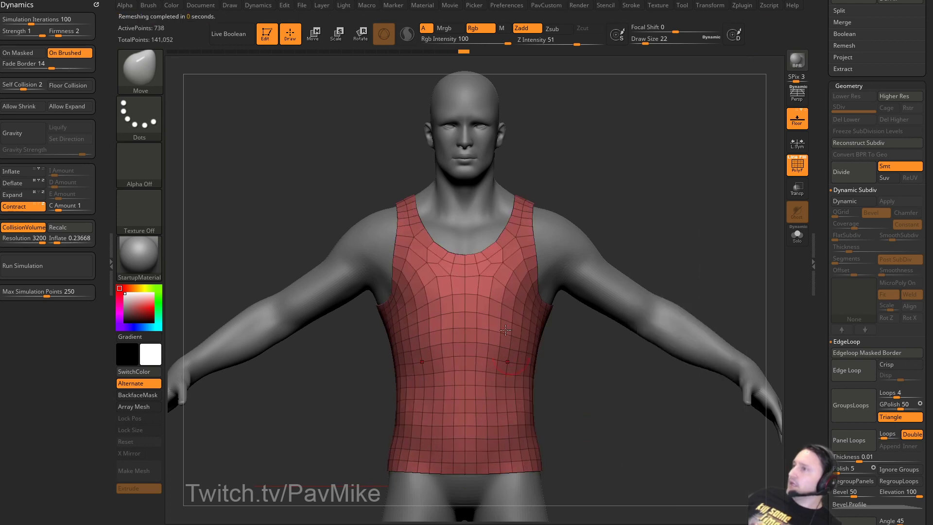
{"action": "left_click_drag", "start_coordinate": [706, 224], "coordinate": [728, 235]}
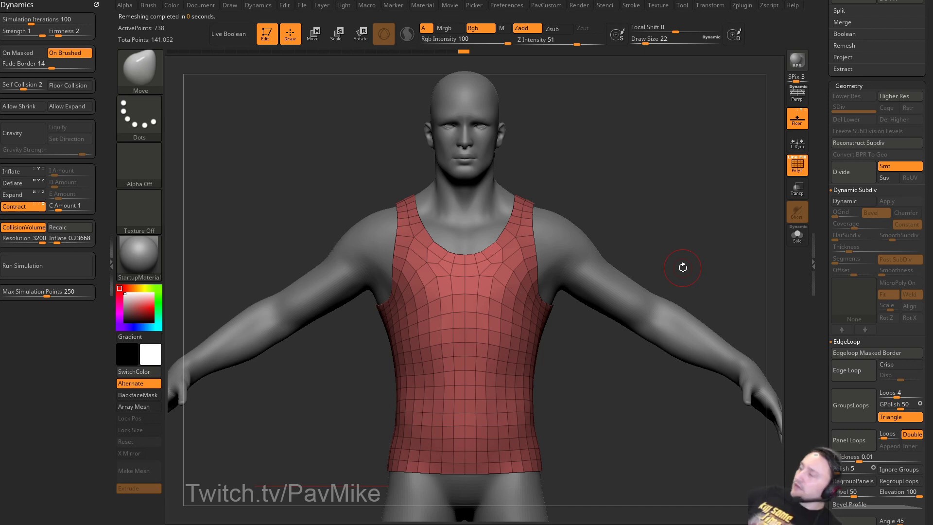
Undo the last ZRemesher passes on the tank top and rerun ZRemesher repeatedly with Half and AdaptiveSize 0.
{"action": "key", "text": "ctrl+z"}
{"action": "key", "text": "ctrl+z"}
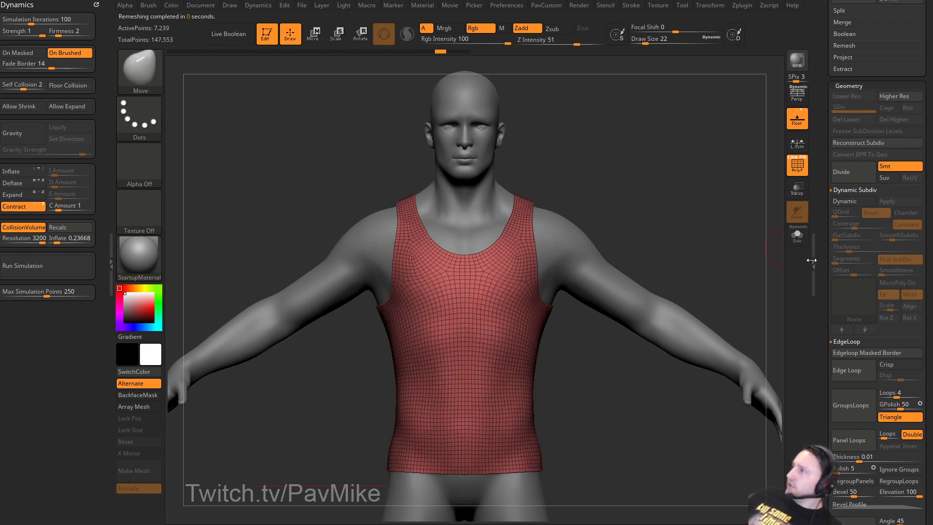
{"action": "scroll", "coordinate": [826, 263], "scroll_direction": "down", "scroll_amount": 6}
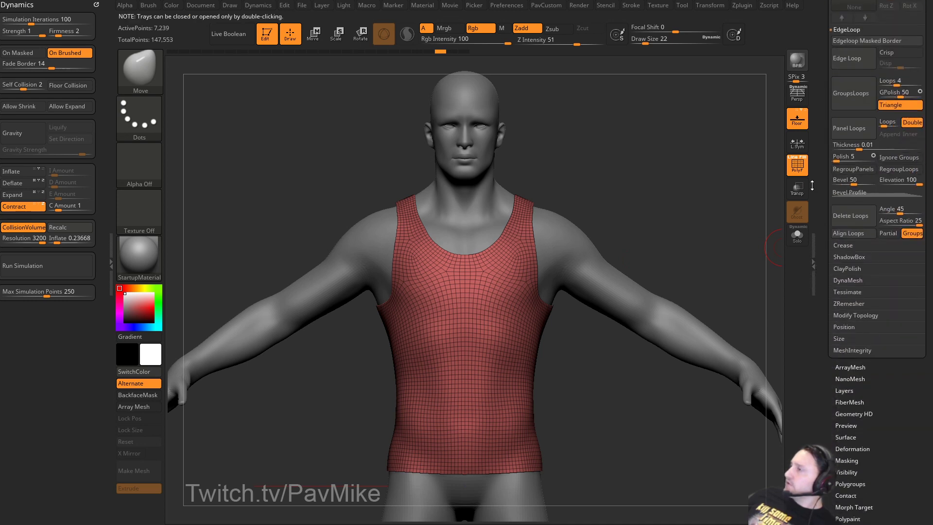
{"action": "left_click", "coordinate": [849, 270]}
{"action": "scroll", "coordinate": [840, 273], "scroll_direction": "down", "scroll_amount": 1}
{"action": "left_click", "coordinate": [848, 257]}
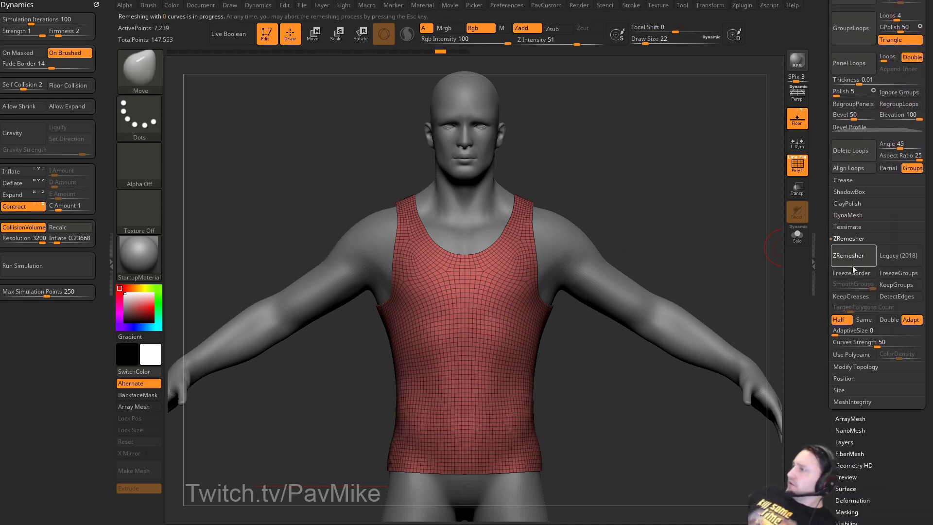
{"action": "left_click", "coordinate": [852, 261]}
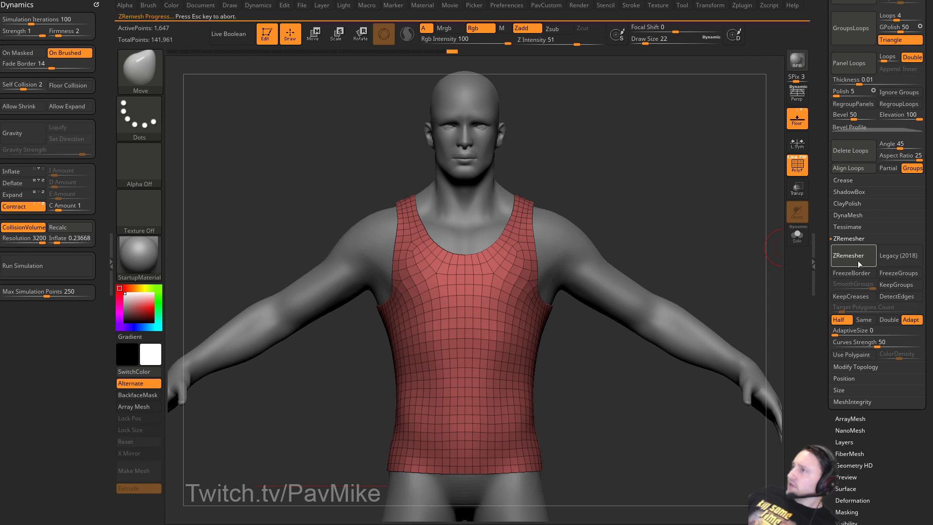
Divide the remeshed tank top once to preview its smoothed shape, and return to the undivided mesh.
{"action": "left_click_drag", "start_coordinate": [668, 213], "coordinate": [681, 235]}
{"action": "scroll", "coordinate": [818, 193], "scroll_direction": "up", "scroll_amount": 10}
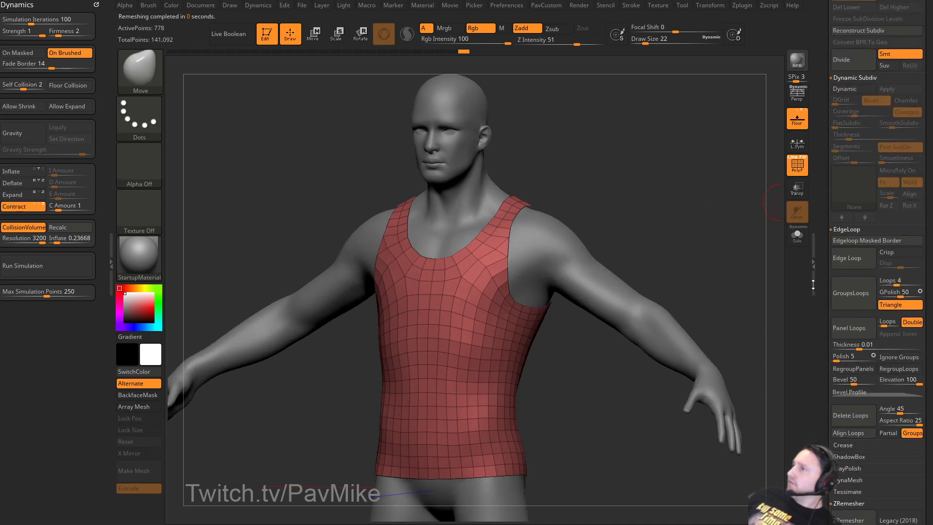
{"action": "key", "text": "ctrl+d"}
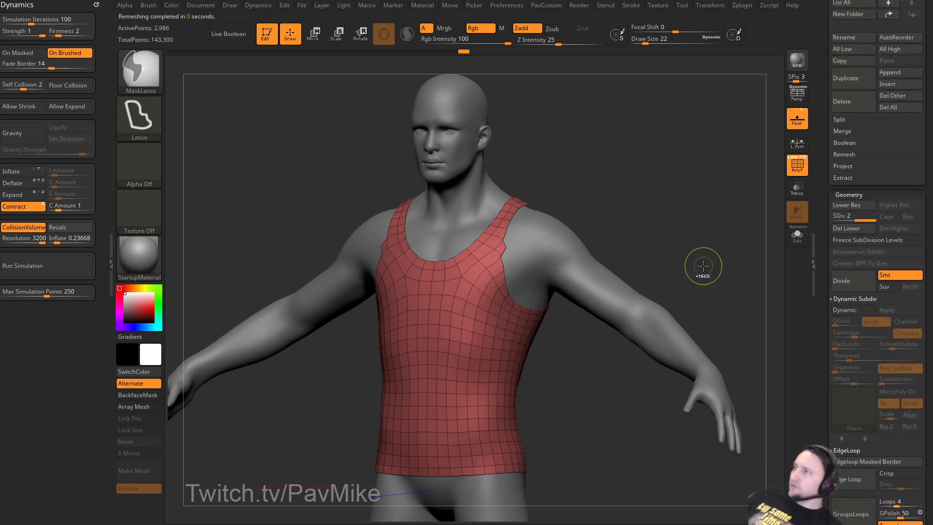
{"action": "key", "text": "shift+d"}
{"action": "left_click_drag", "start_coordinate": [704, 250], "coordinate": [756, 268]}
Isolate the tank top and split the armhole border edge below the strap with the ZModeler brush.
{"action": "key", "text": "alt+s"}
{"action": "left_click_drag", "start_coordinate": [721, 234], "coordinate": [729, 282], "text": "alt"}
{"action": "key", "text": "b"}
{"action": "key", "text": "z"}
{"action": "key", "text": "m"}
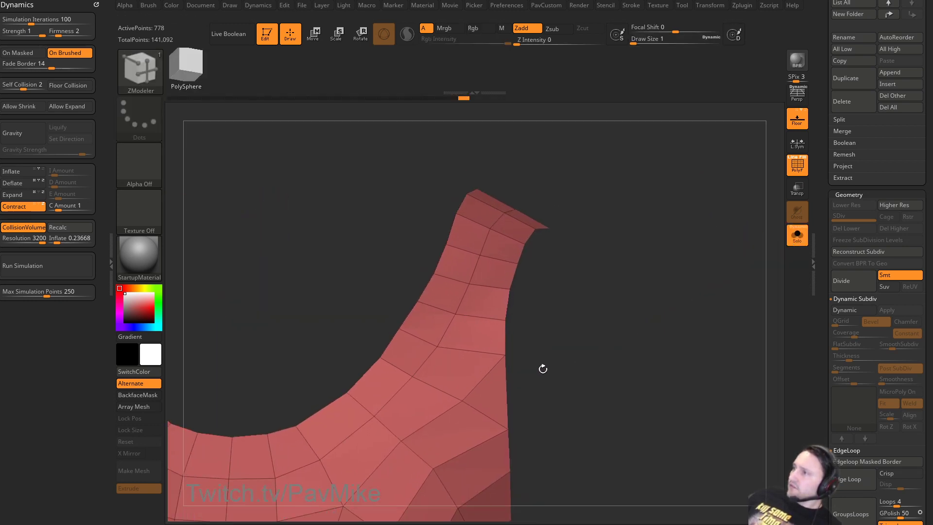
{"action": "left_click_drag", "start_coordinate": [526, 372], "coordinate": [535, 335], "text": "alt"}
{"action": "key", "text": "space"}
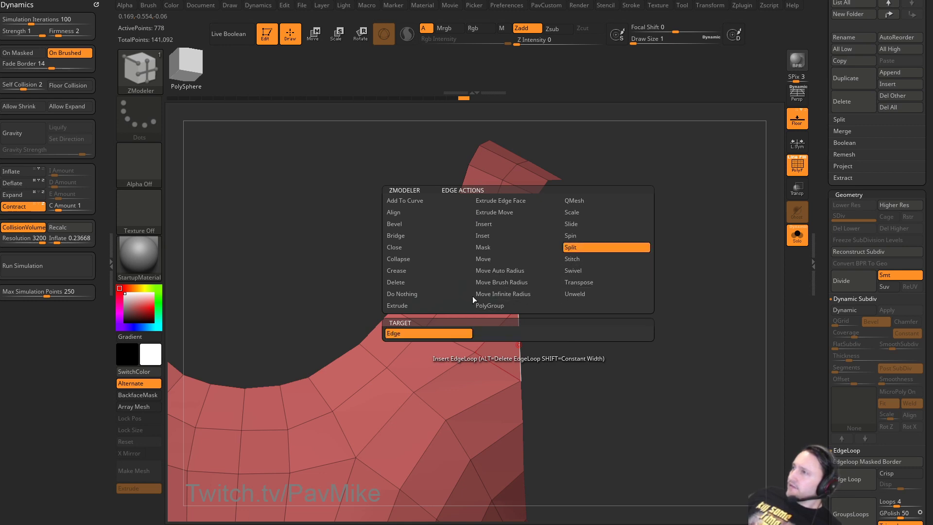
{"action": "left_click", "coordinate": [519, 346]}
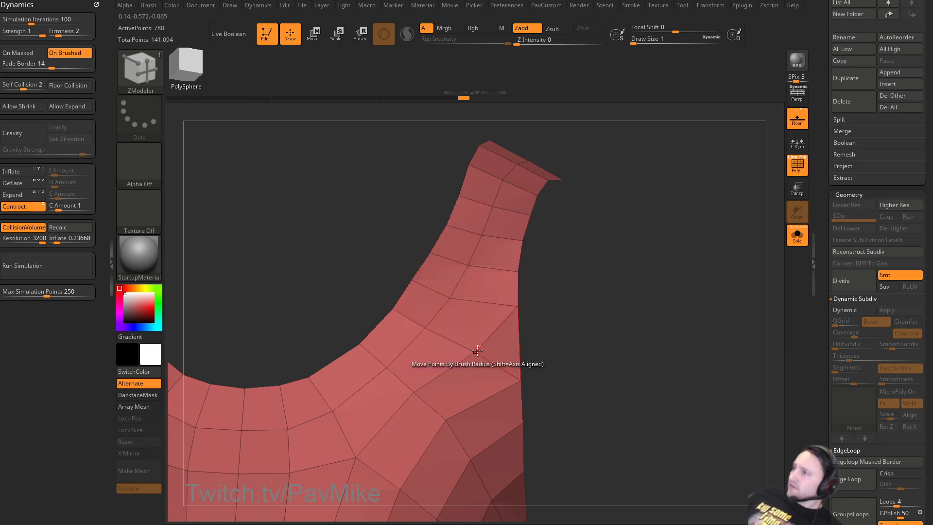
Set the ZModeler point action to Bridge Two Points and connect the new armhole point to the neighbouring inner point.
{"action": "key", "text": "space"}
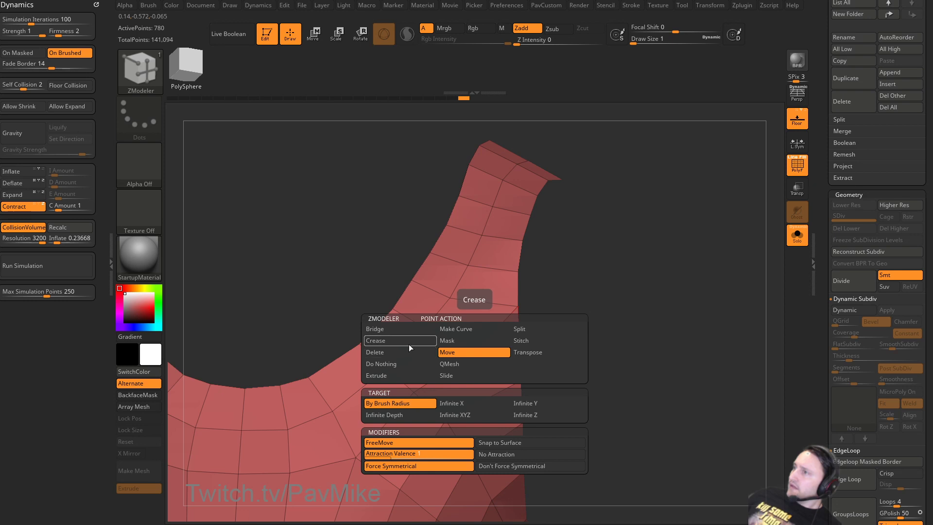
{"action": "left_click", "coordinate": [410, 331]}
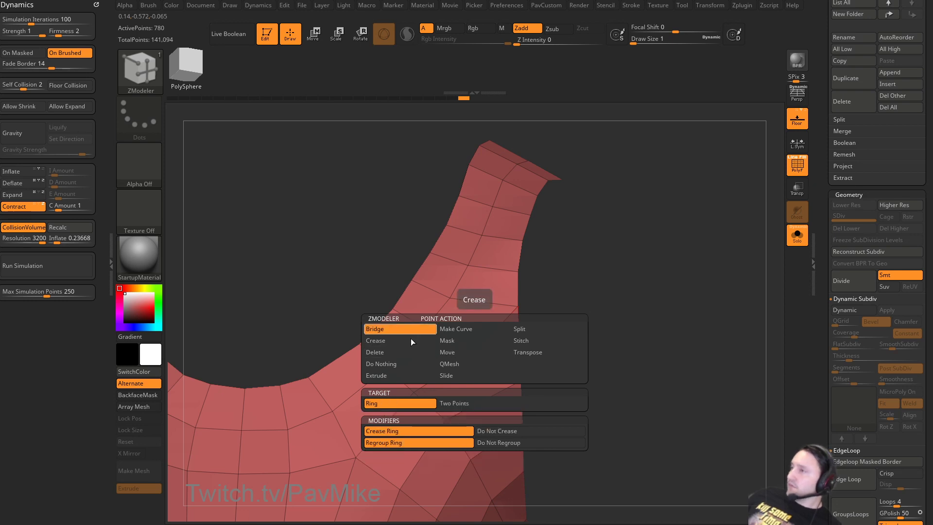
{"action": "left_click", "coordinate": [454, 403]}
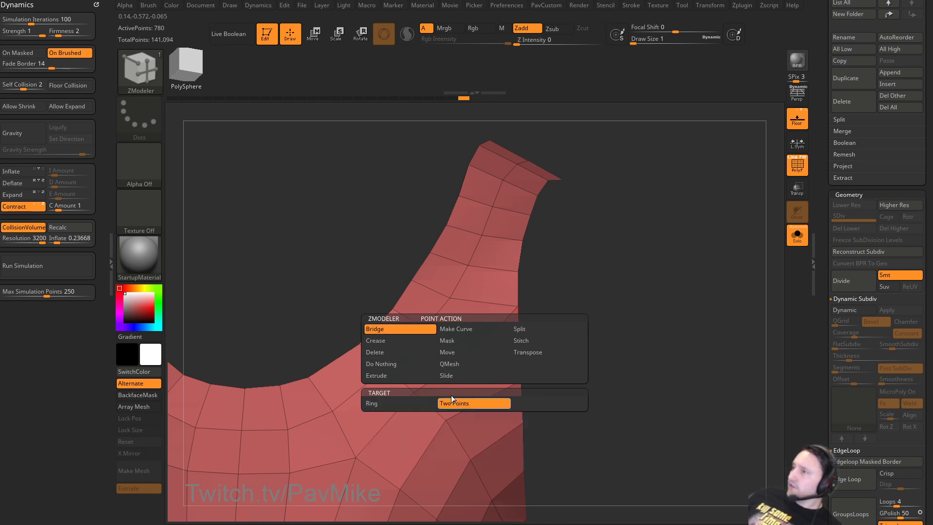
{"action": "left_click_drag", "start_coordinate": [528, 337], "coordinate": [584, 316]}
Set the ZModeler edge action to Collapse and collapse the extra edge near the armhole, below the strap.
{"action": "key", "text": "space"}
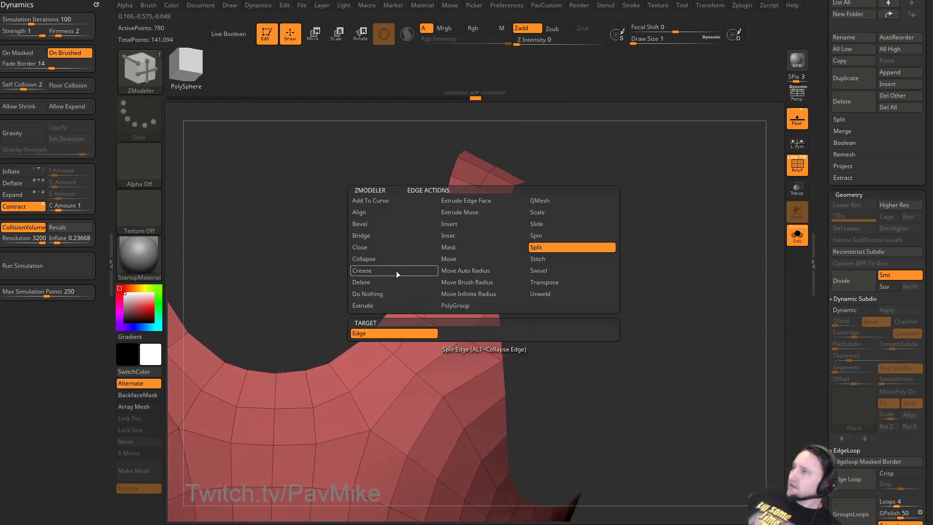
{"action": "left_click", "coordinate": [370, 258]}
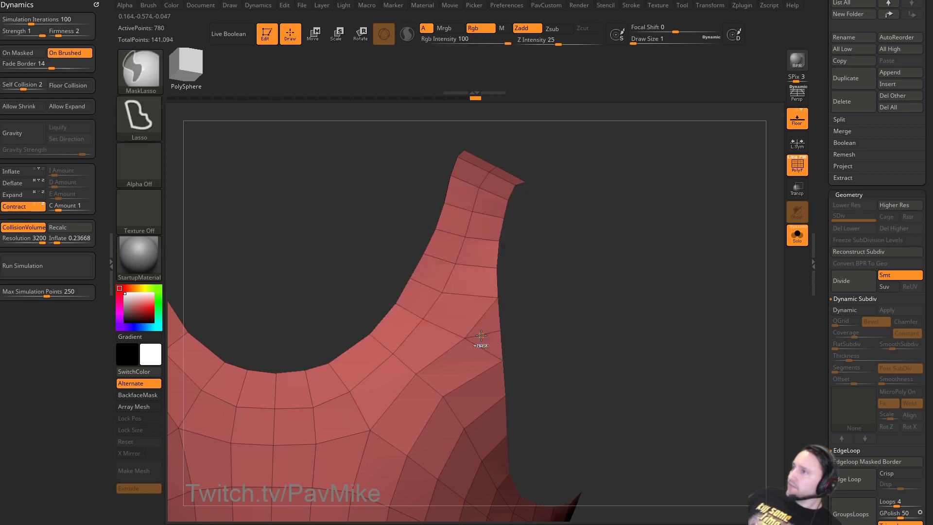
{"action": "left_click", "coordinate": [471, 336]}
{"action": "left_click_drag", "start_coordinate": [506, 319], "coordinate": [564, 298]}
{"action": "right_click_drag", "start_coordinate": [563, 299], "coordinate": [649, 227], "text": "ctrl"}
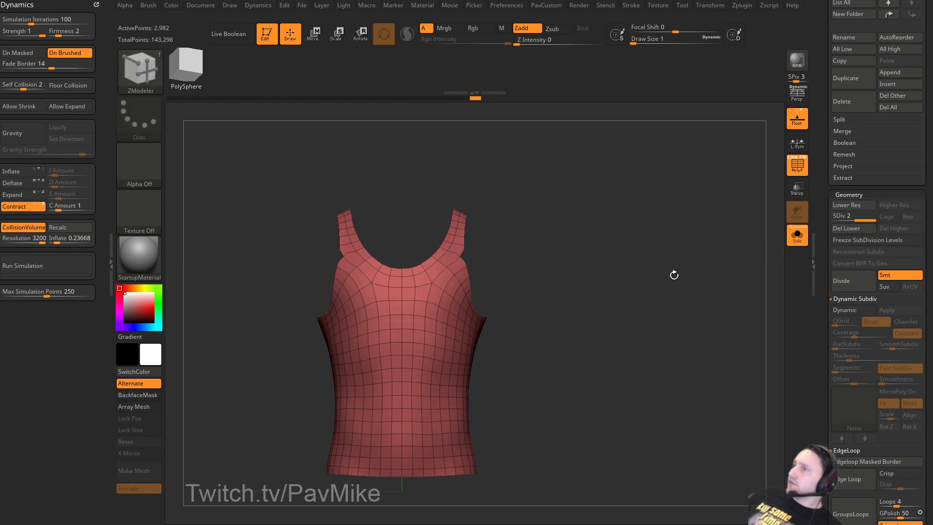
Try Mirror And Weld on the retopologized tank top, and undo it.
{"action": "key", "text": "space"}
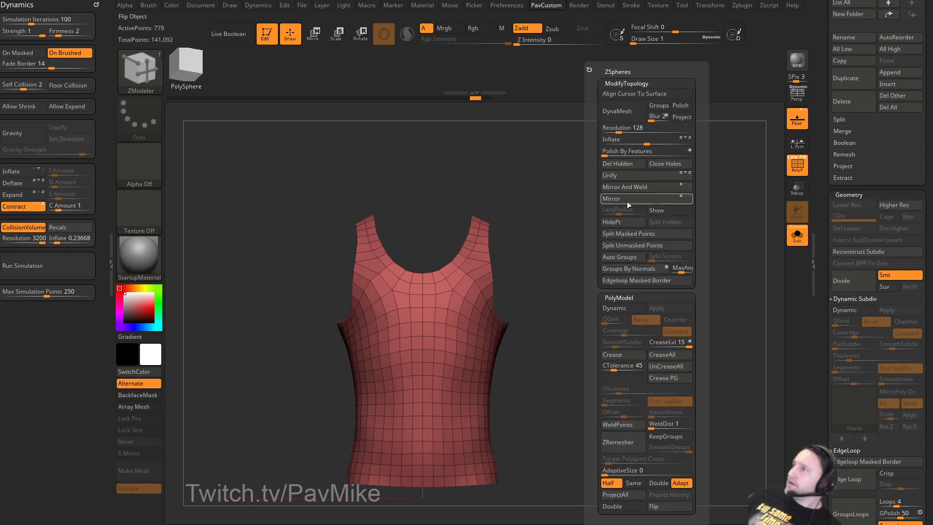
{"action": "left_click", "coordinate": [631, 187]}
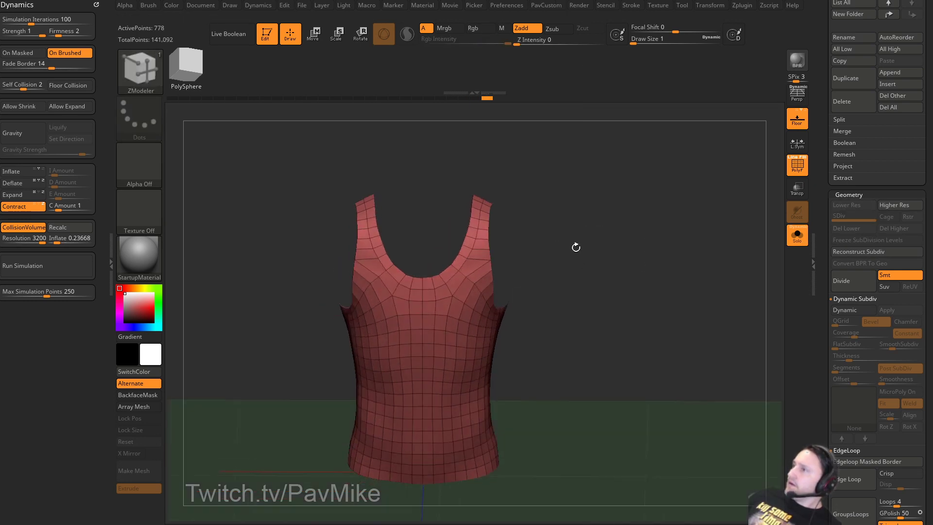
{"action": "mouse_move", "coordinate": [576, 248]}
{"action": "right_mouse_down", "text": "ctrl"}
{"action": "mouse_move", "coordinate": [604, 273]}
{"action": "mouse_move", "coordinate": [655, 261]}
{"action": "mouse_move", "coordinate": [640, 277]}
{"action": "mouse_move", "coordinate": [498, 296]}
{"action": "mouse_move", "coordinate": [494, 305]}
{"action": "right_mouse_up", "text": "ctrl"}
{"action": "key", "text": "ctrl+z"}
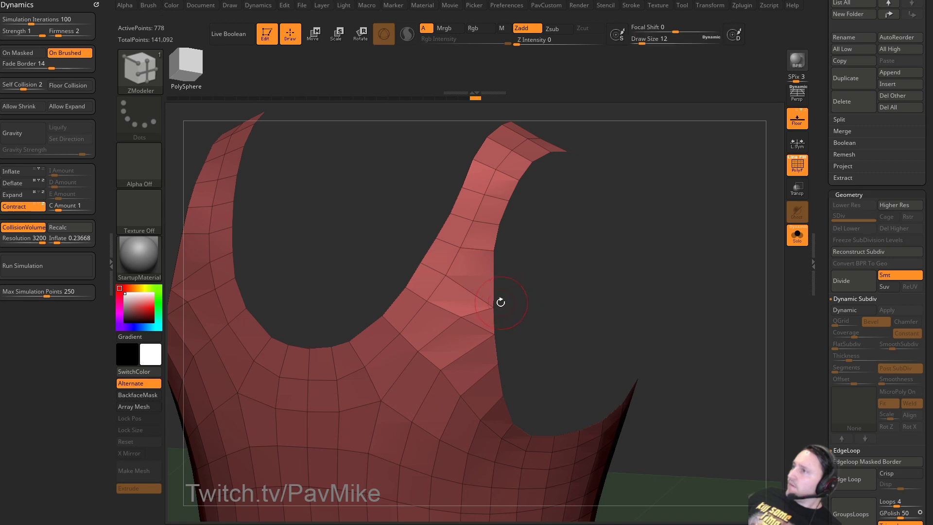
Nudge the armhole border point below the strap with the Move brush and reduce the draw size to 5.
{"action": "key", "text": "b"}
{"action": "key", "text": "m"}
{"action": "key", "text": "v"}
{"action": "left_click_drag", "start_coordinate": [494, 284], "coordinate": [492, 268]}
{"action": "key", "text": "s"}
{"action": "right_click_drag", "start_coordinate": [530, 262], "coordinate": [508, 279]}
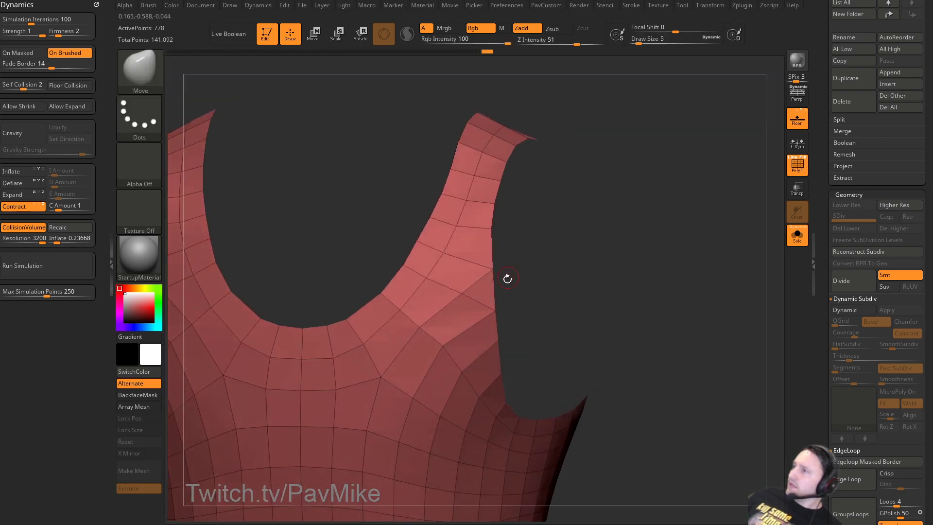
Set the ZModeler edge action to Delete and remove the extra edge beside the armhole, below the strap.
{"action": "key", "text": "b"}
{"action": "key", "text": "z"}
{"action": "key", "text": "m"}
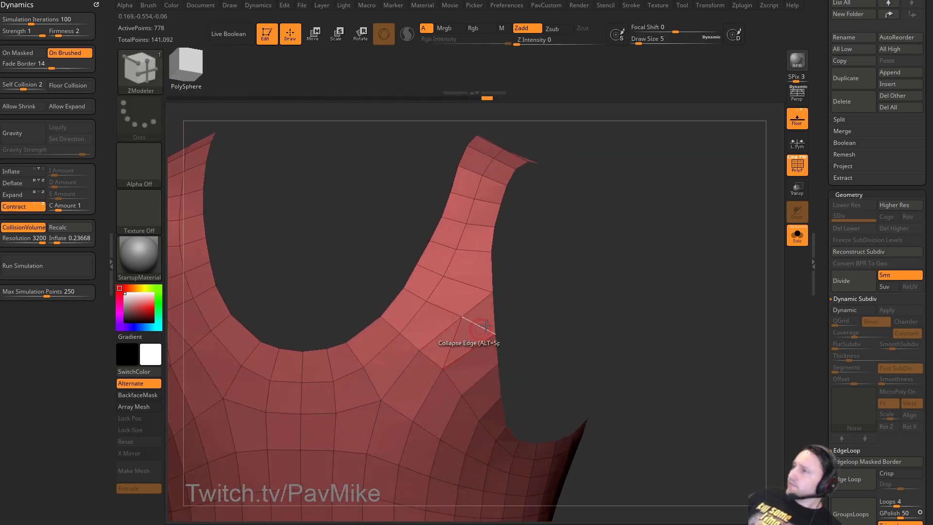
{"action": "key", "text": "space"}
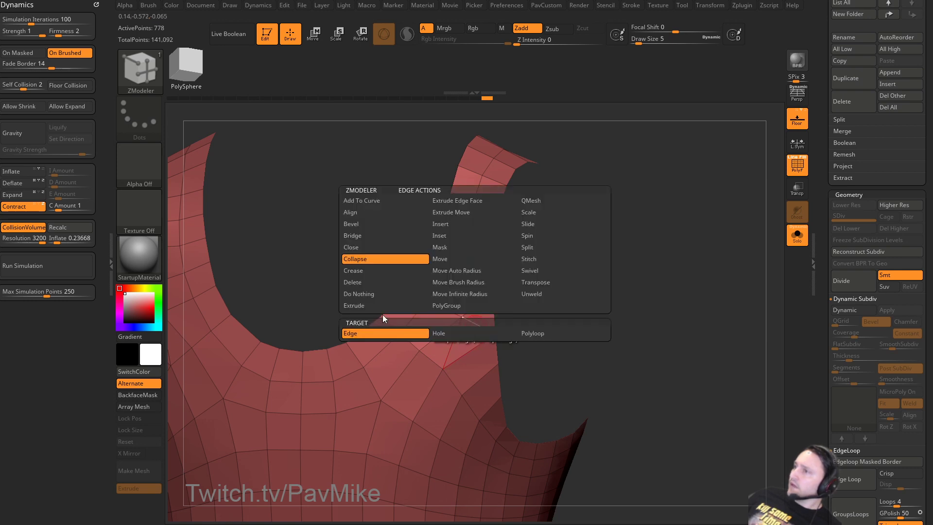
{"action": "left_click", "coordinate": [374, 284]}
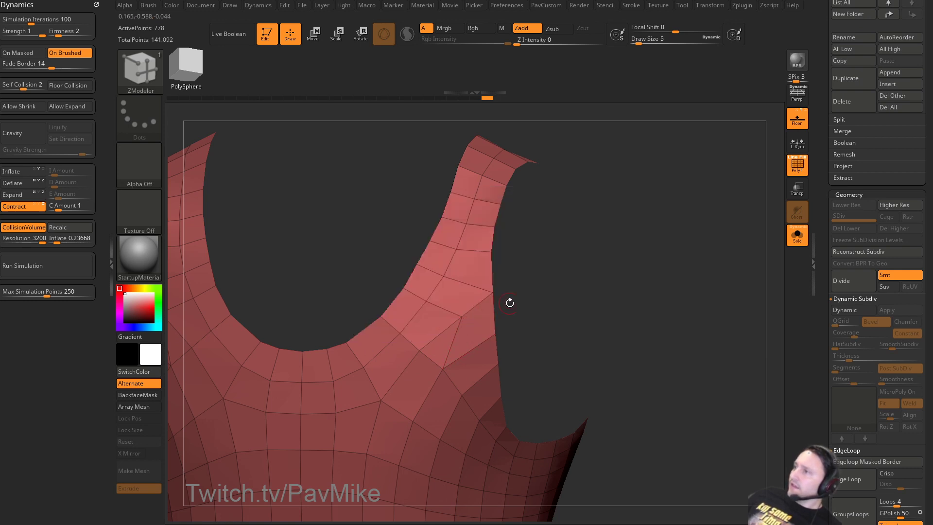
{"action": "left_click_drag", "start_coordinate": [618, 298], "coordinate": [538, 309], "text": "alt"}
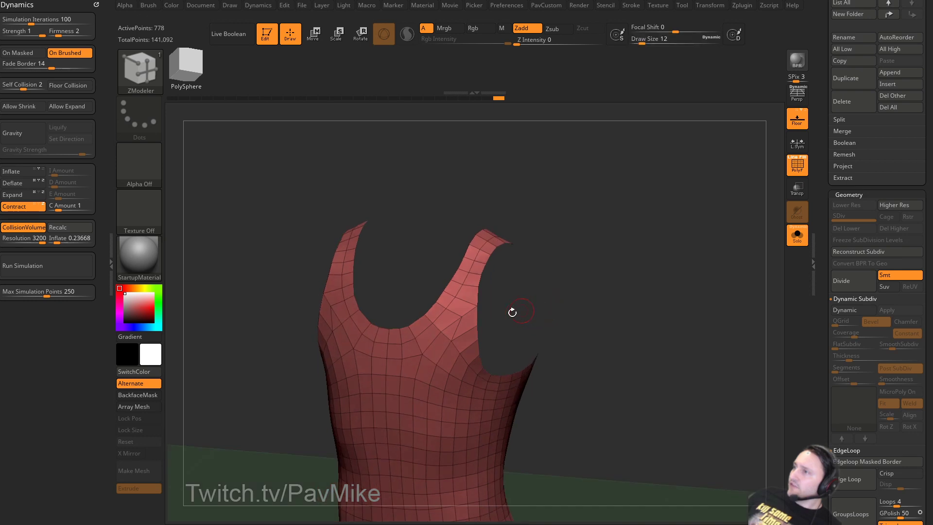
Switch to the Move brush, leave Solo mode to show the body, and turn off the polyframe and ghost transparency.
{"action": "key", "text": "b"}
{"action": "key", "text": "m"}
{"action": "key", "text": "v"}
{"action": "left_click_drag", "start_coordinate": [546, 277], "coordinate": [636, 273]}
{"action": "left_click", "coordinate": [798, 236]}
{"action": "left_click", "coordinate": [798, 189]}
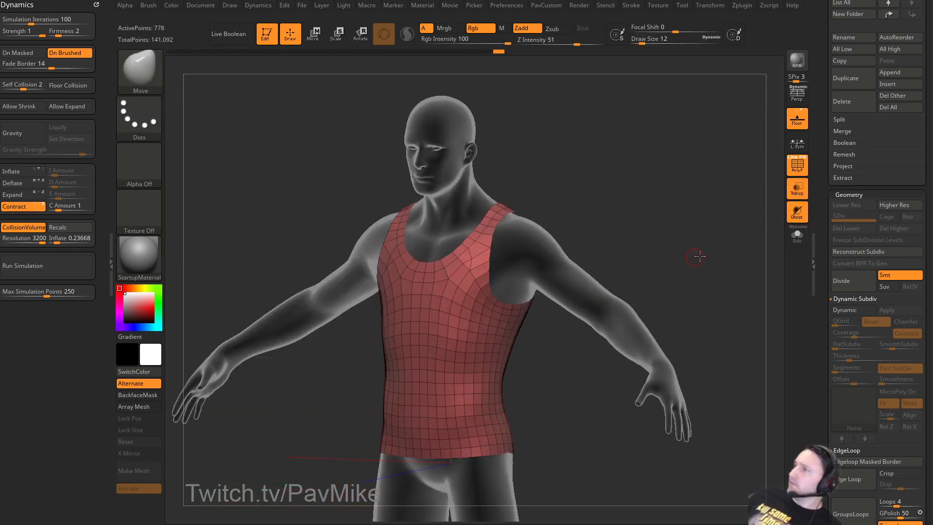
{"action": "key", "text": "shift+f"}
{"action": "left_click_drag", "start_coordinate": [746, 230], "coordinate": [712, 236]}
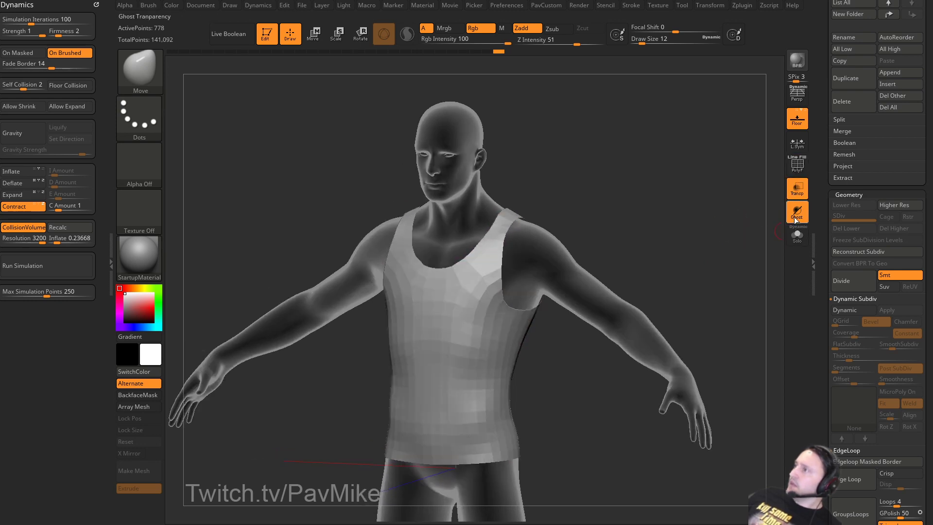
{"action": "left_click", "coordinate": [796, 213]}
{"action": "left_click", "coordinate": [796, 191]}
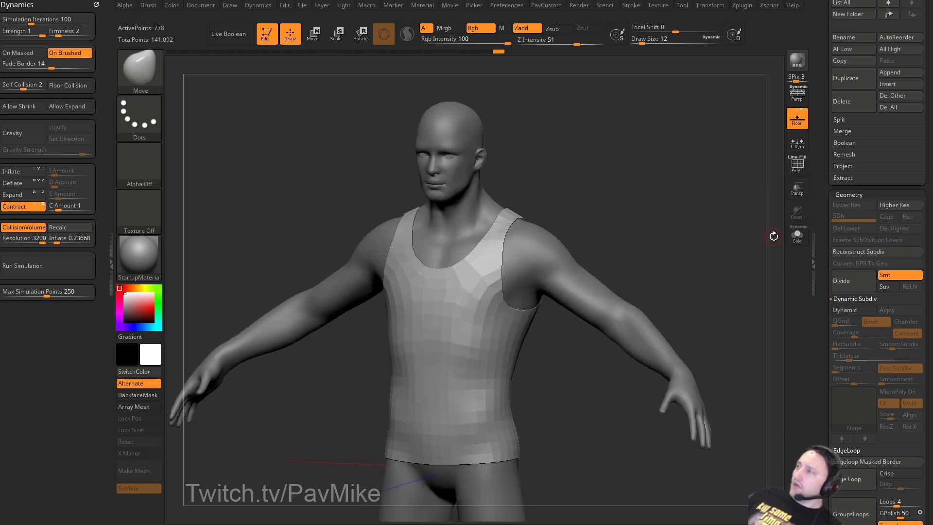
Remesh the tank top with ZRemesher using an AdaptiveSize of 25 and the Double option, with the polyframe shown.
{"action": "left_click_drag", "start_coordinate": [725, 256], "coordinate": [720, 262]}
{"action": "scroll", "coordinate": [823, 287], "scroll_direction": "down", "scroll_amount": 8}
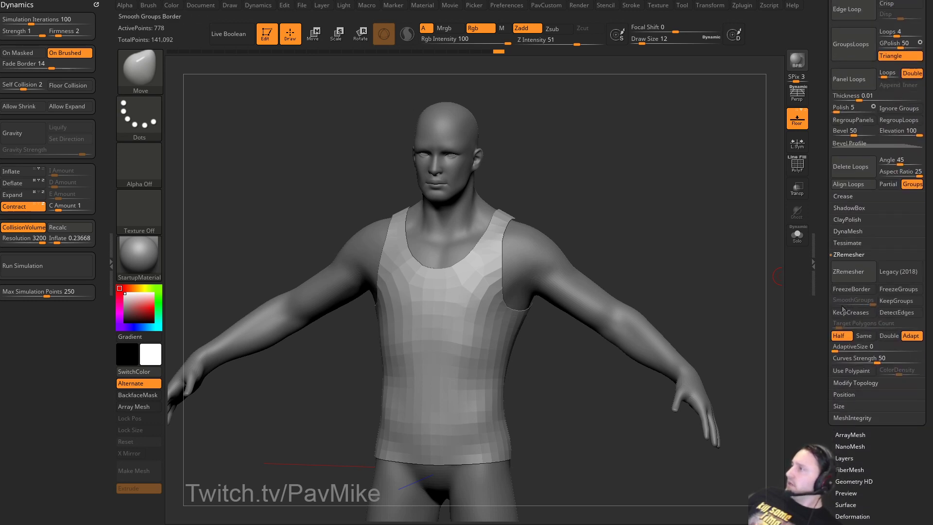
{"action": "left_click_drag", "start_coordinate": [841, 349], "coordinate": [864, 349]}
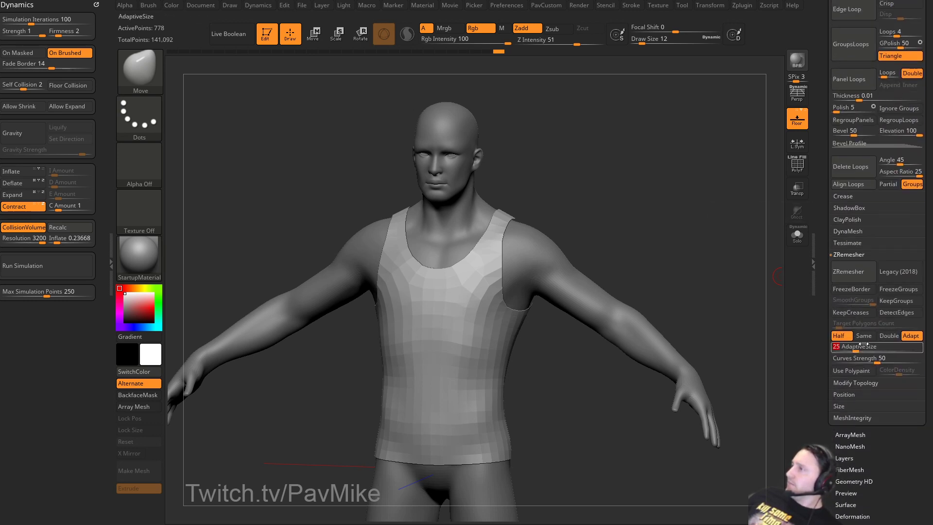
{"action": "left_click", "coordinate": [889, 336]}
{"action": "left_click", "coordinate": [848, 271]}
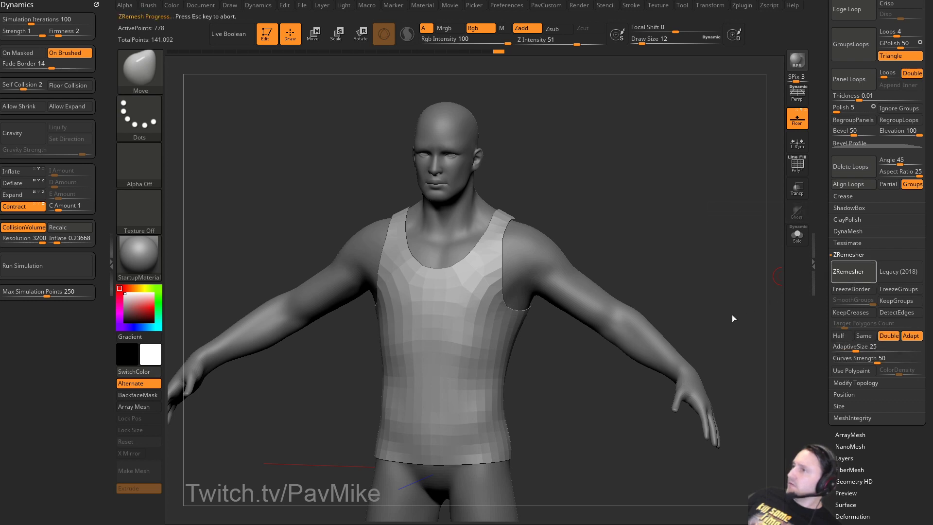
{"action": "left_click", "coordinate": [797, 164]}
{"action": "left_click_drag", "start_coordinate": [778, 219], "coordinate": [695, 249]}
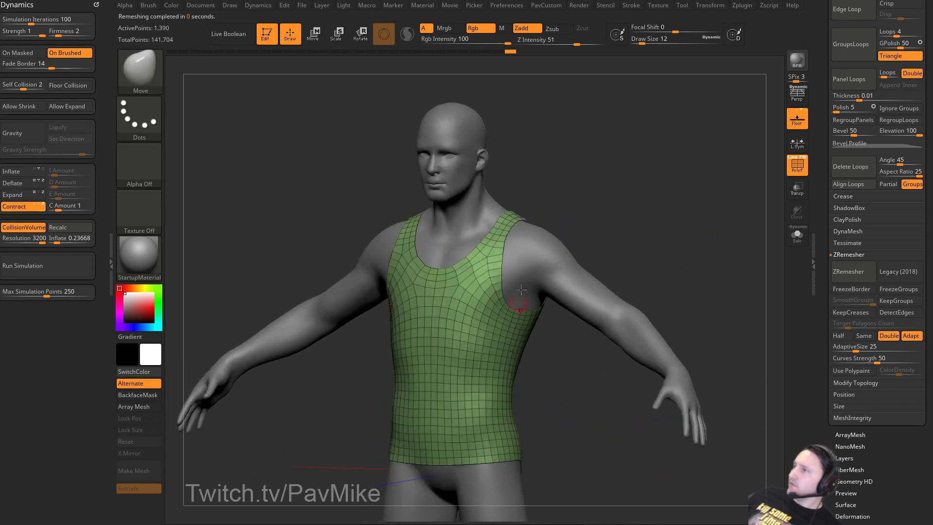
Set the brush draw size to 23 and toggle the polyframe to check the remeshed tank top.
{"action": "scroll", "coordinate": [839, 285], "scroll_direction": "up", "scroll_amount": 6}
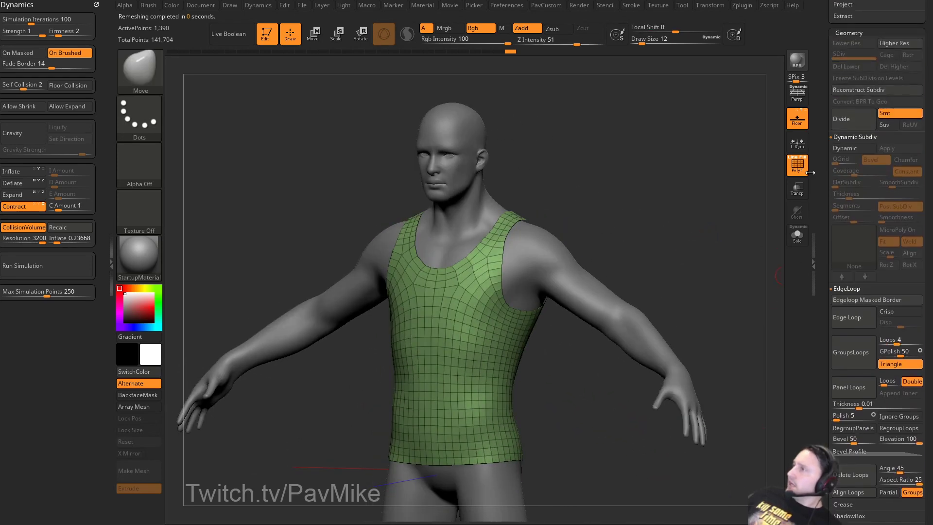
{"action": "left_click", "coordinate": [798, 165]}
{"action": "key", "text": "s"}
{"action": "mouse_move", "coordinate": [687, 250]}
{"action": "left_mouse_down"}
{"action": "mouse_move", "coordinate": [686, 262]}
{"action": "mouse_move", "coordinate": [719, 260]}
{"action": "mouse_move", "coordinate": [764, 224]}
{"action": "mouse_move", "coordinate": [720, 244]}
{"action": "left_mouse_up"}
{"action": "key", "text": "s"}
{"action": "left_click", "coordinate": [719, 262]}
{"action": "key", "text": "shift+f"}
{"action": "scroll", "coordinate": [848, 296], "scroll_direction": "down", "scroll_amount": 5}
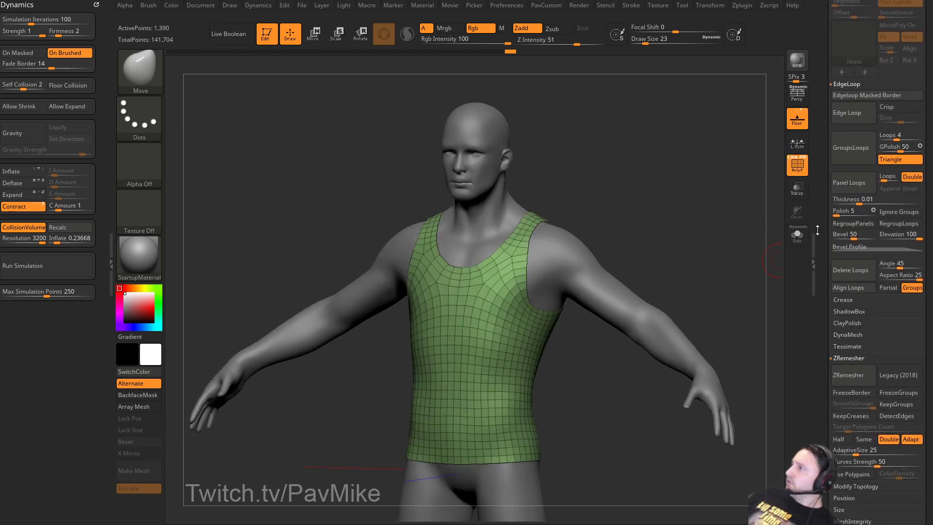
Turn on Dynamic Subdiv for the tank top with a thickness of 0.00447.
{"action": "scroll", "coordinate": [843, 307], "scroll_direction": "up", "scroll_amount": 6}
{"action": "left_click", "coordinate": [854, 195]}
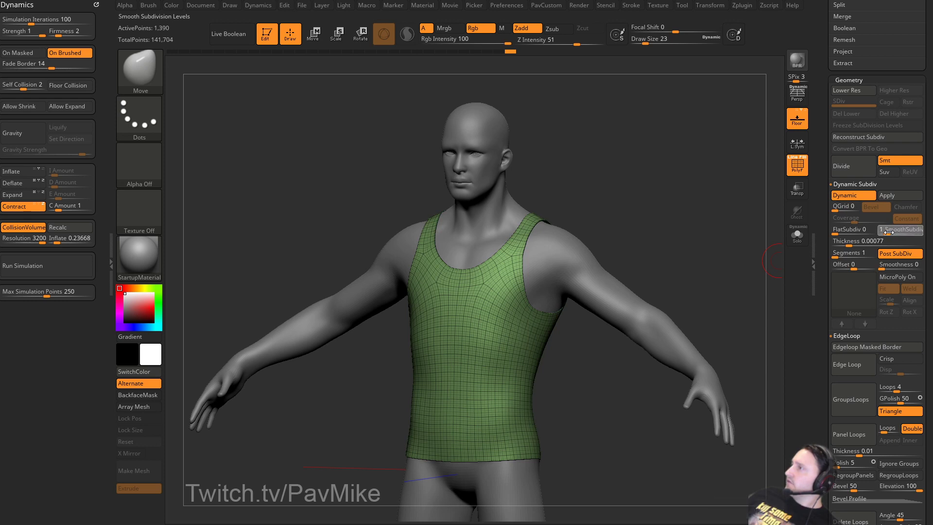
{"action": "left_click_drag", "start_coordinate": [851, 242], "coordinate": [856, 243]}
Turn off Contract in the cloth dynamics and enable the collision volume for the tank top.
{"action": "left_click_drag", "start_coordinate": [677, 256], "coordinate": [632, 240]}
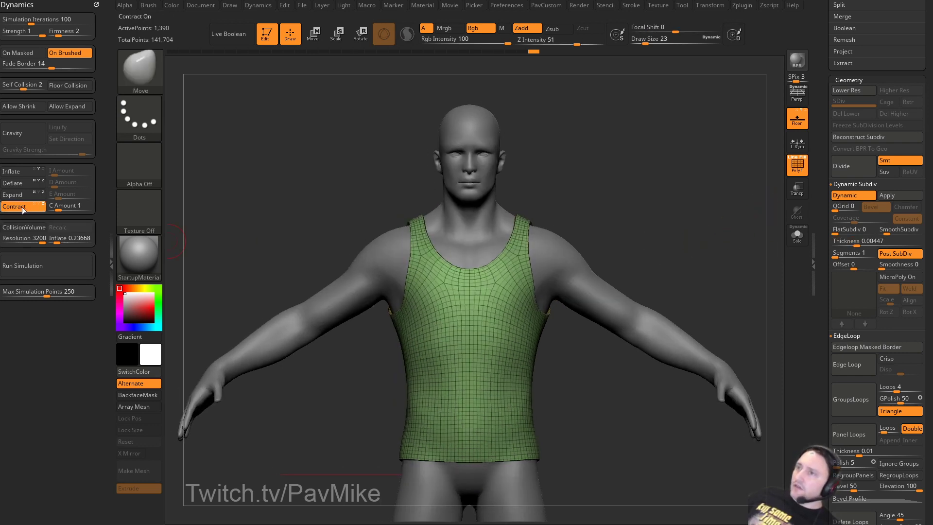
{"action": "left_click", "coordinate": [24, 227]}
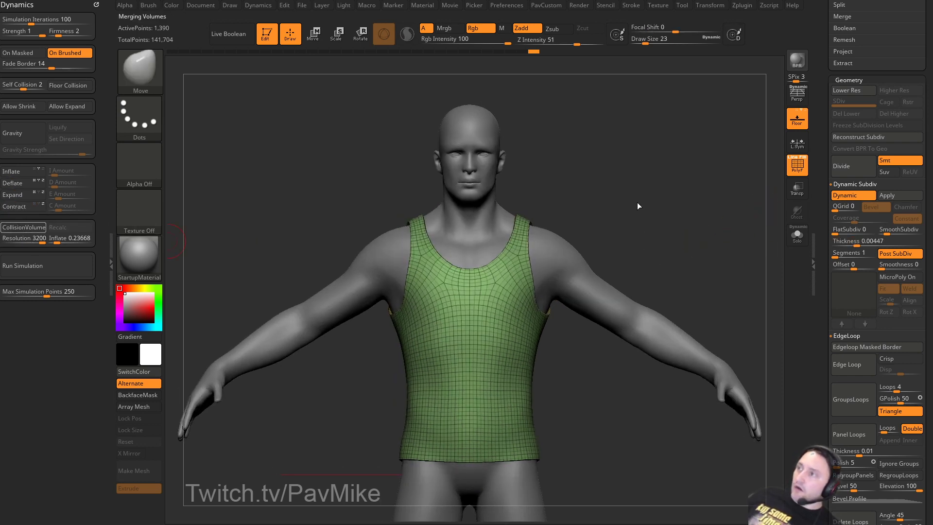
{"action": "left_click_drag", "start_coordinate": [673, 198], "coordinate": [663, 200]}
Squash the tank top along Y with the TransposeCloth gizmo to form horizontal folds.
{"action": "key", "text": "w"}
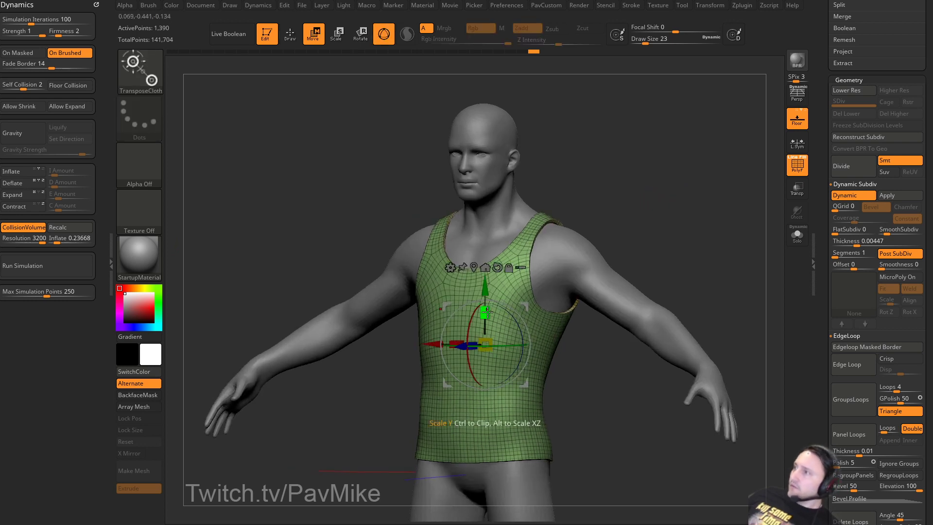
{"action": "left_click_drag", "start_coordinate": [487, 312], "coordinate": [490, 323]}
{"action": "mouse_move", "coordinate": [659, 267]}
{"action": "left_mouse_down"}
{"action": "mouse_move", "coordinate": [709, 268]}
{"action": "mouse_move", "coordinate": [648, 267]}
{"action": "mouse_move", "coordinate": [669, 265]}
{"action": "left_mouse_up"}
Select the ClothMove brush with a draw size of about 51 and pull extra wrinkles into the tank top's lower front.
{"action": "key", "text": "bracketright"}
{"action": "key", "text": "bracketright"}
{"action": "key", "text": "bracketright"}
{"action": "key", "text": "bracketright"}
{"action": "key", "text": "bracketright"}
{"action": "key", "text": "bracketright"}
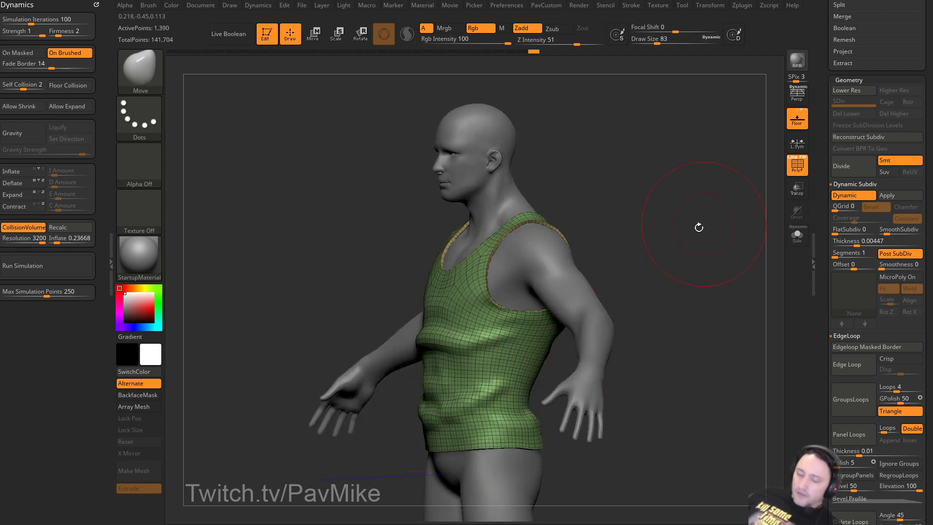
{"action": "key", "text": "b"}
{"action": "key", "text": "c"}
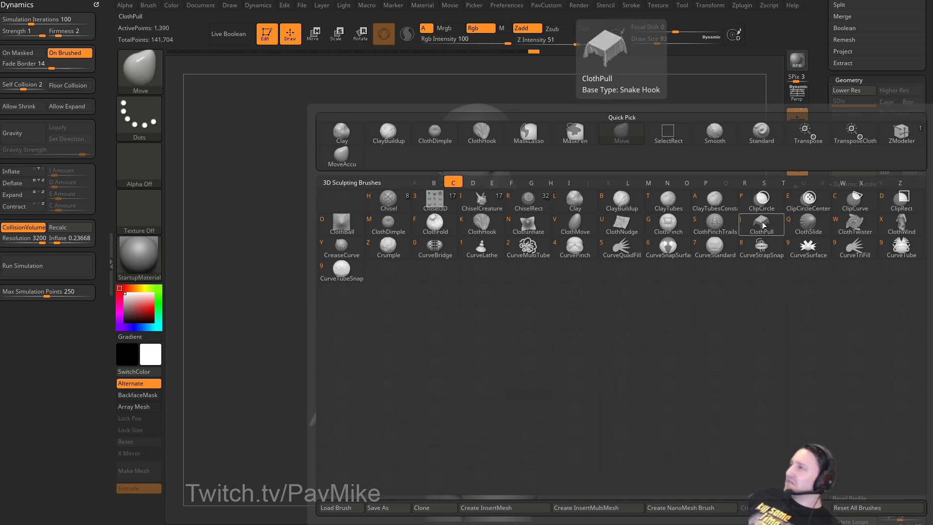
{"action": "left_click", "coordinate": [584, 227]}
{"action": "mouse_move", "coordinate": [679, 315]}
{"action": "left_mouse_down"}
{"action": "mouse_move", "coordinate": [682, 257]}
{"action": "mouse_move", "coordinate": [624, 272]}
{"action": "left_mouse_up"}
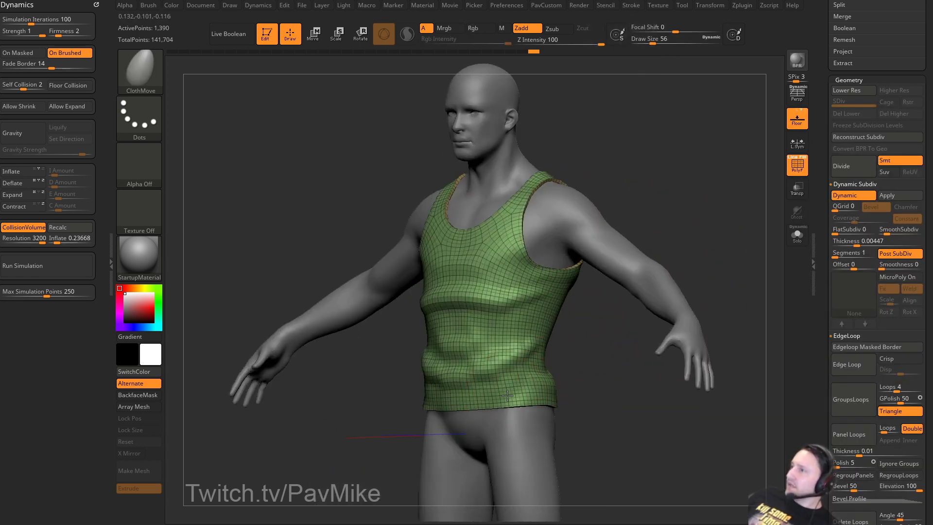
{"action": "mouse_move", "coordinate": [509, 398]}
{"action": "left_mouse_down"}
{"action": "mouse_move", "coordinate": [522, 383]}
{"action": "mouse_move", "coordinate": [503, 390]}
{"action": "mouse_move", "coordinate": [530, 394]}
{"action": "mouse_move", "coordinate": [501, 357]}
{"action": "left_mouse_up"}
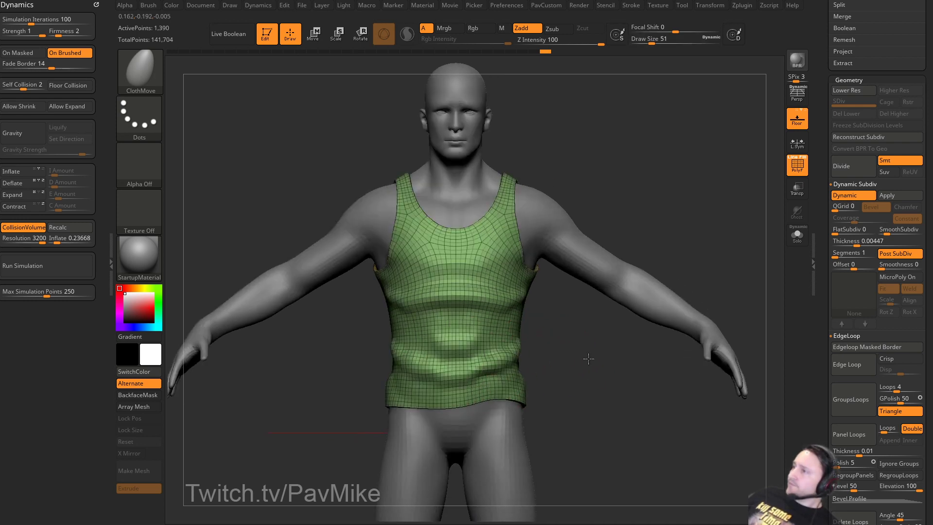
{"action": "mouse_move", "coordinate": [434, 364]}
{"action": "left_mouse_down"}
{"action": "mouse_move", "coordinate": [422, 356]}
{"action": "mouse_move", "coordinate": [449, 357]}
{"action": "left_mouse_up"}
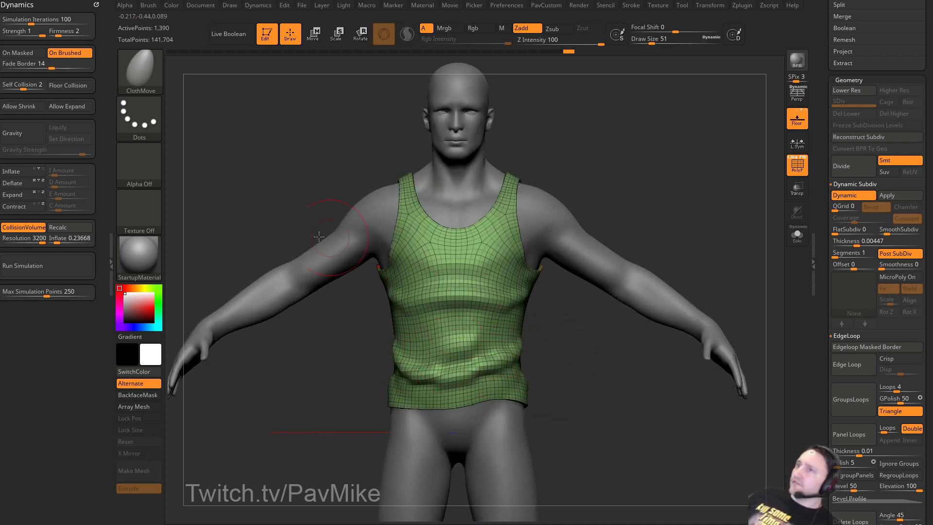
Undo the ClothMove wrinkles and the vertical squash on the tank top.
{"action": "left_click_drag", "start_coordinate": [722, 201], "coordinate": [700, 232], "text": "alt"}
{"action": "left_click", "coordinate": [795, 169]}
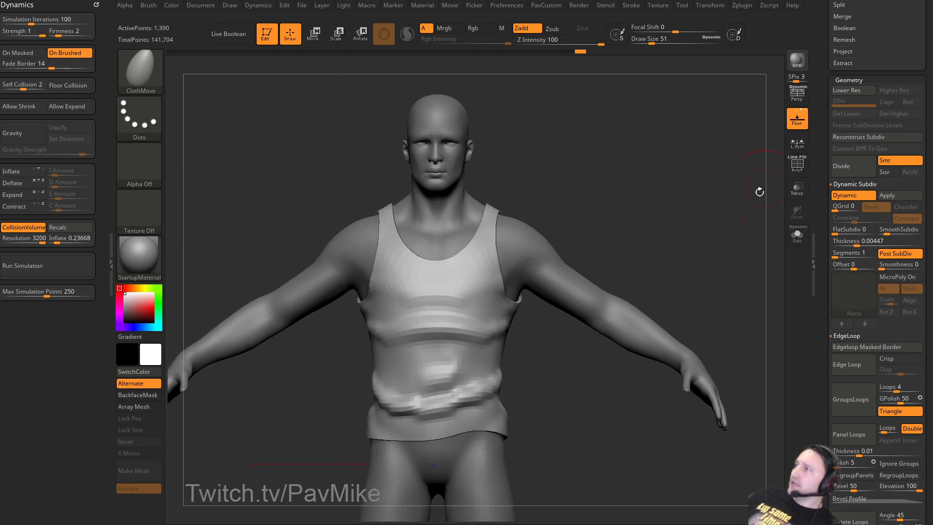
{"action": "left_click_drag", "start_coordinate": [753, 193], "coordinate": [584, 274], "text": "alt"}
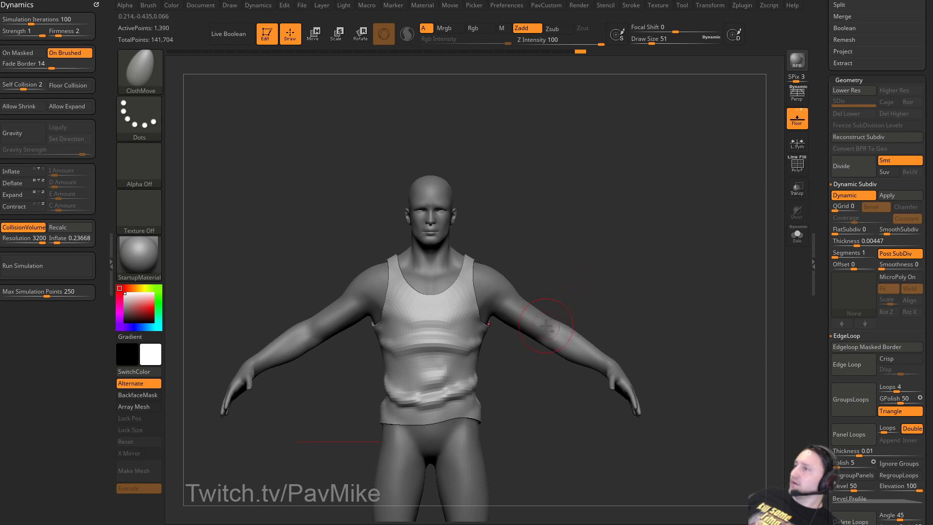
{"action": "key", "text": "ctrl+z"}
{"action": "key", "text": "ctrl+z"}
{"action": "key", "text": "ctrl+z"}
{"action": "key", "text": "ctrl+z"}
{"action": "key", "text": "ctrl+z"}
{"action": "key", "text": "ctrl+z"}
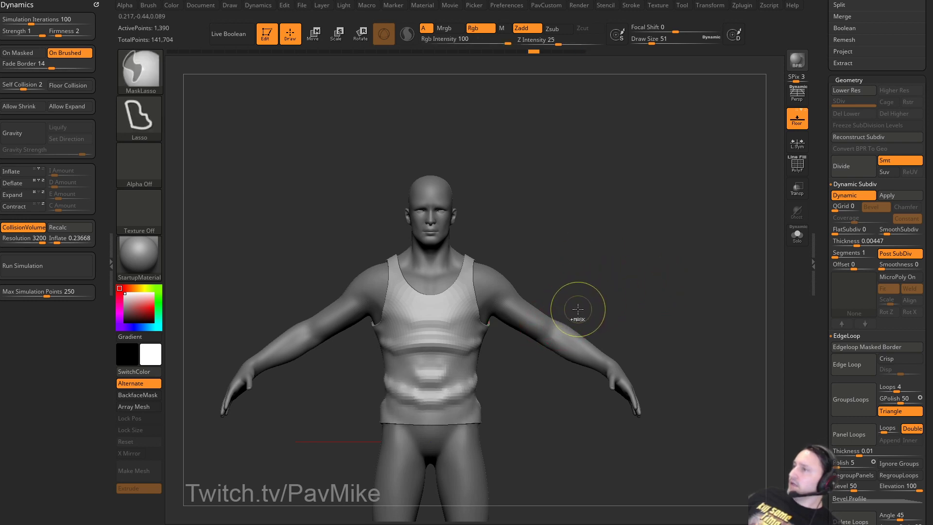
Select the male body subtool, lower it to SDiv 1, show its polyframe, and set the draw size to 49.
{"action": "left_click", "coordinate": [565, 316], "text": "alt"}
{"action": "scroll", "coordinate": [846, 205], "scroll_direction": "up", "scroll_amount": 4}
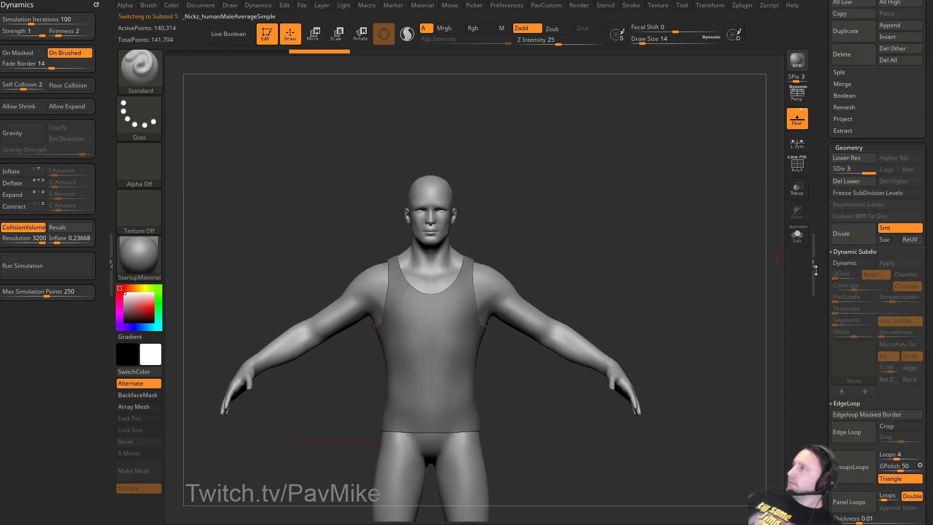
{"action": "key", "text": "shift+d"}
{"action": "key", "text": "shift+d"}
{"action": "key", "text": "shift+f"}
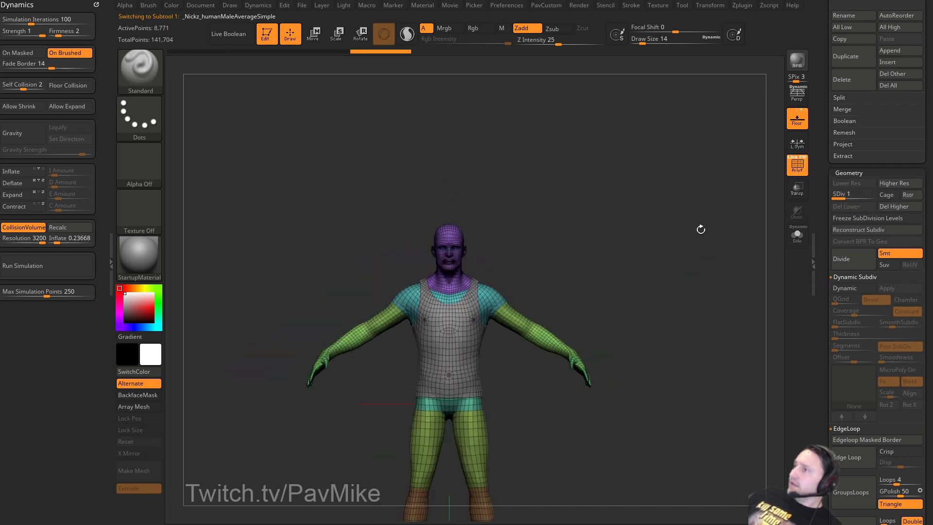
{"action": "key", "text": "f"}
{"action": "left_click_drag", "start_coordinate": [715, 214], "coordinate": [699, 288], "text": "alt"}
{"action": "key", "text": "s"}
{"action": "left_click", "coordinate": [684, 289]}
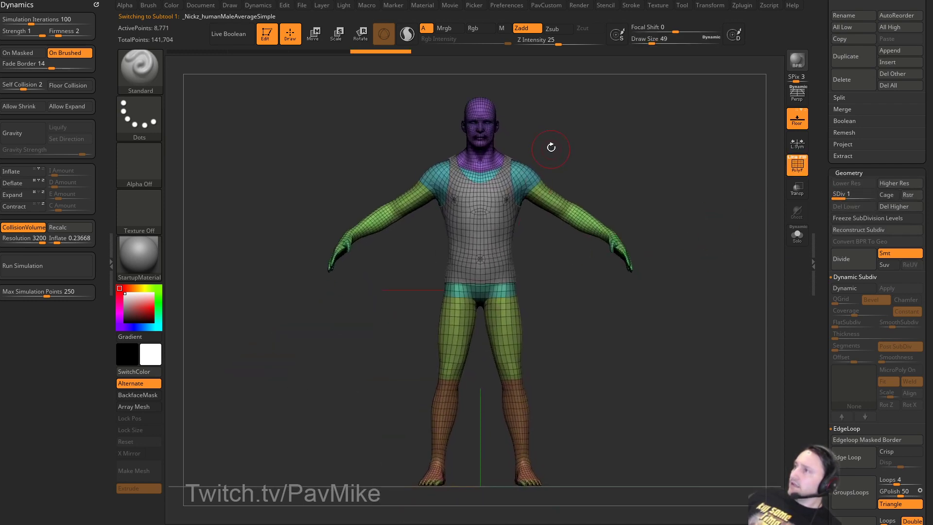
Lasso-mask the body's head, arms and torso, isolate the body, and activate the transform gizmo.
{"action": "mouse_move", "coordinate": [546, 103]}
{"action": "left_mouse_down", "text": "ctrl"}
{"action": "mouse_move", "coordinate": [275, 234]}
{"action": "mouse_move", "coordinate": [542, 259]}
{"action": "mouse_move", "coordinate": [690, 141]}
{"action": "left_mouse_up", "text": "ctrl"}
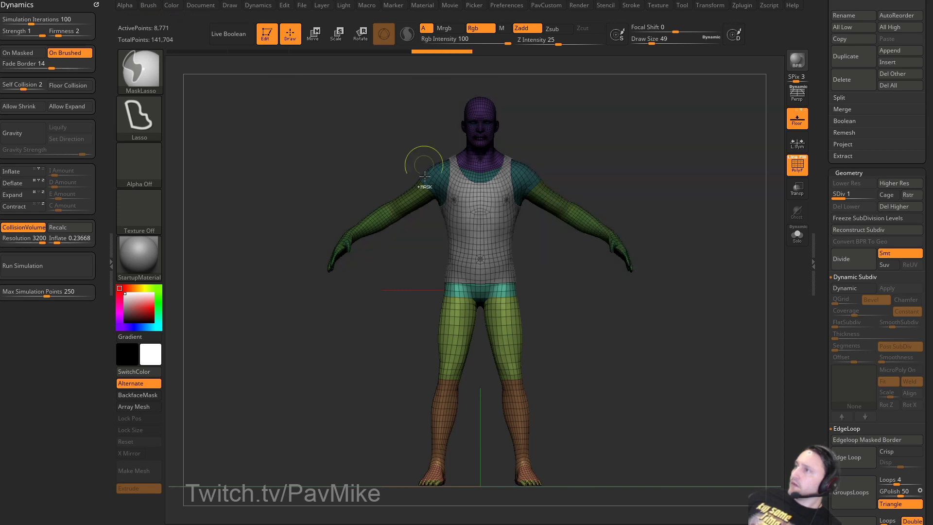
{"action": "mouse_move", "coordinate": [627, 166]}
{"action": "left_mouse_down"}
{"action": "mouse_move", "coordinate": [779, 224]}
{"action": "mouse_move", "coordinate": [758, 234]}
{"action": "left_mouse_up"}
{"action": "left_click", "coordinate": [739, 244]}
{"action": "key", "text": "w"}
{"action": "mouse_move", "coordinate": [545, 297]}
{"action": "left_mouse_down"}
{"action": "mouse_move", "coordinate": [538, 271]}
{"action": "mouse_move", "coordinate": [588, 252]}
{"action": "left_mouse_up"}
Replace TransposeCloth with the regular Transpose brush and undo a trial transformation of the body.
{"action": "key", "text": "b"}
{"action": "key", "text": "t"}
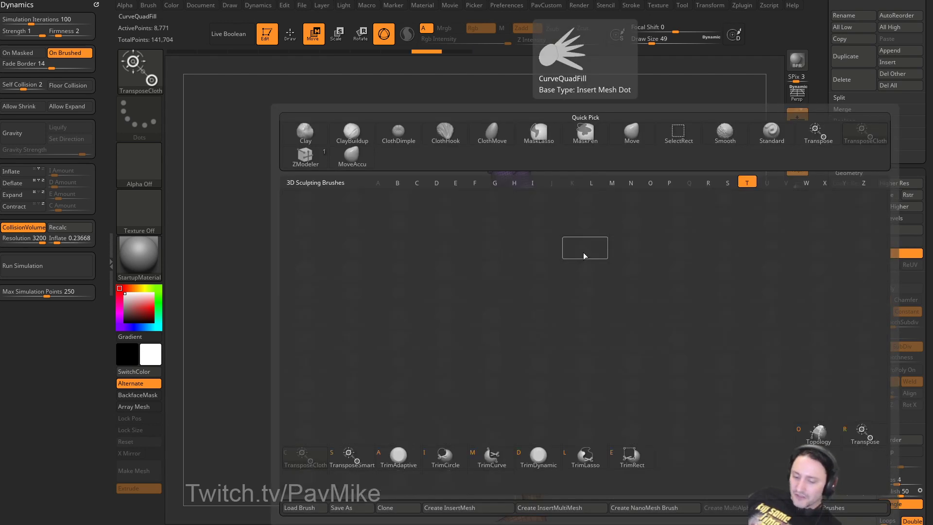
{"action": "key", "text": "r"}
{"action": "mouse_move", "coordinate": [544, 285]}
{"action": "left_mouse_down"}
{"action": "mouse_move", "coordinate": [517, 284]}
{"action": "mouse_move", "coordinate": [644, 266]}
{"action": "left_mouse_up"}
{"action": "key", "text": "ctrl+z"}
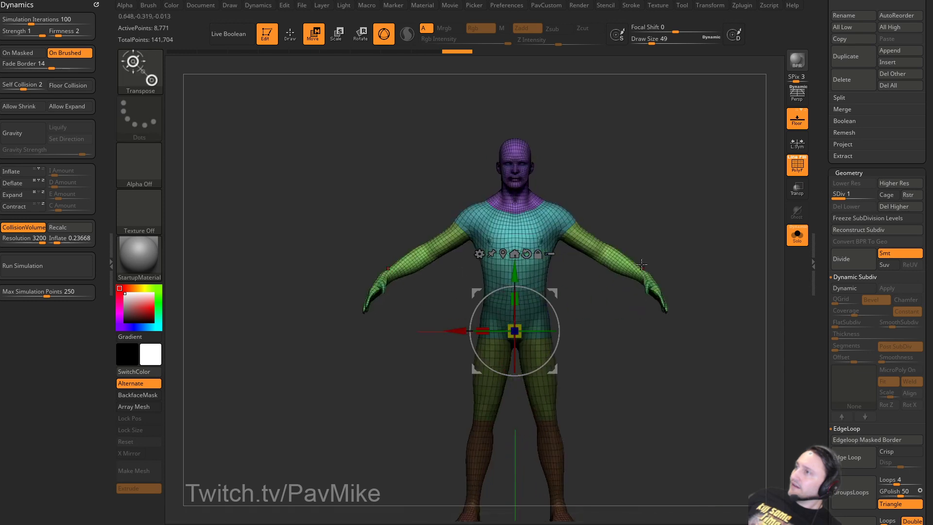
Re-mask the isolated body from the hips up with a lasso, and undo the extra mask adjustments.
{"action": "mouse_move", "coordinate": [592, 192]}
{"action": "left_mouse_down", "text": "ctrl"}
{"action": "mouse_move", "coordinate": [501, 96]}
{"action": "mouse_move", "coordinate": [450, 233]}
{"action": "mouse_move", "coordinate": [514, 301]}
{"action": "left_mouse_up", "text": "ctrl"}
{"action": "mouse_move", "coordinate": [665, 200]}
{"action": "left_mouse_down", "text": "ctrl"}
{"action": "mouse_move", "coordinate": [658, 196]}
{"action": "mouse_move", "coordinate": [680, 291]}
{"action": "left_mouse_up", "text": "ctrl"}
{"action": "left_click_drag", "start_coordinate": [669, 177], "coordinate": [652, 188], "text": "shift"}
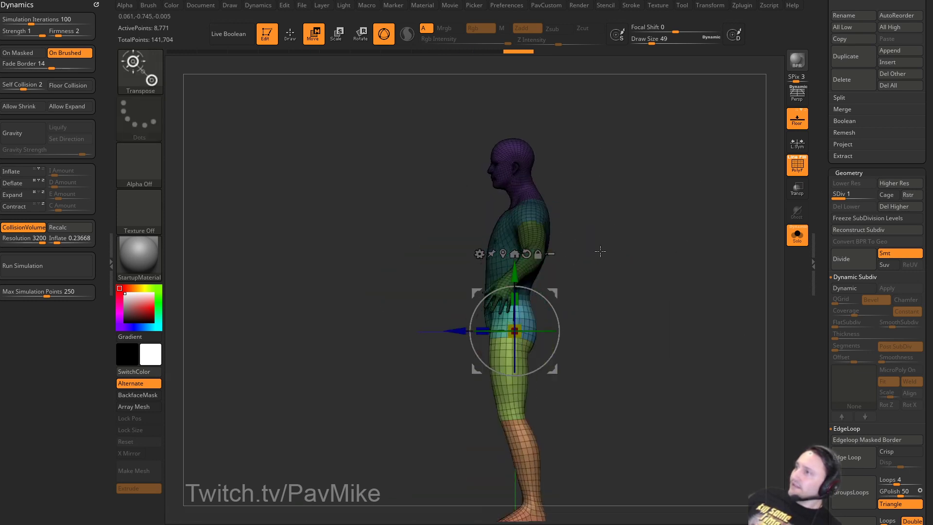
{"action": "left_click", "coordinate": [523, 243], "text": "ctrl"}
{"action": "left_click", "coordinate": [610, 256], "text": "ctrl"}
{"action": "key", "text": "ctrl+z"}
{"action": "key", "text": "ctrl+z"}
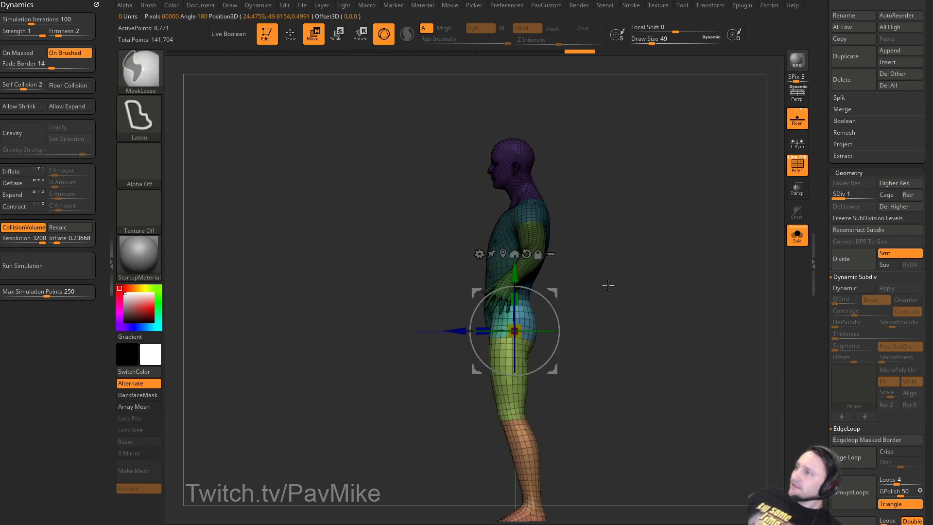
Pose the upper body at the waist with the Transpose gizmo while the legs are masked, and return to Draw mode.
{"action": "left_click", "coordinate": [517, 225]}
{"action": "key", "text": "ctrl+z"}
{"action": "mouse_move", "coordinate": [517, 299]}
{"action": "left_mouse_down"}
{"action": "mouse_move", "coordinate": [572, 307]}
{"action": "mouse_move", "coordinate": [545, 263]}
{"action": "left_mouse_up"}
{"action": "right_click_drag", "start_coordinate": [544, 265], "coordinate": [552, 295], "text": "shift"}
{"action": "mouse_move", "coordinate": [539, 304]}
{"action": "left_mouse_down"}
{"action": "mouse_move", "coordinate": [557, 301]}
{"action": "mouse_move", "coordinate": [538, 281]}
{"action": "mouse_move", "coordinate": [548, 297]}
{"action": "left_mouse_up"}
{"action": "key", "text": "ctrl+z"}
{"action": "key", "text": "q"}
{"action": "right_click_drag", "start_coordinate": [638, 199], "coordinate": [603, 244], "text": "alt"}
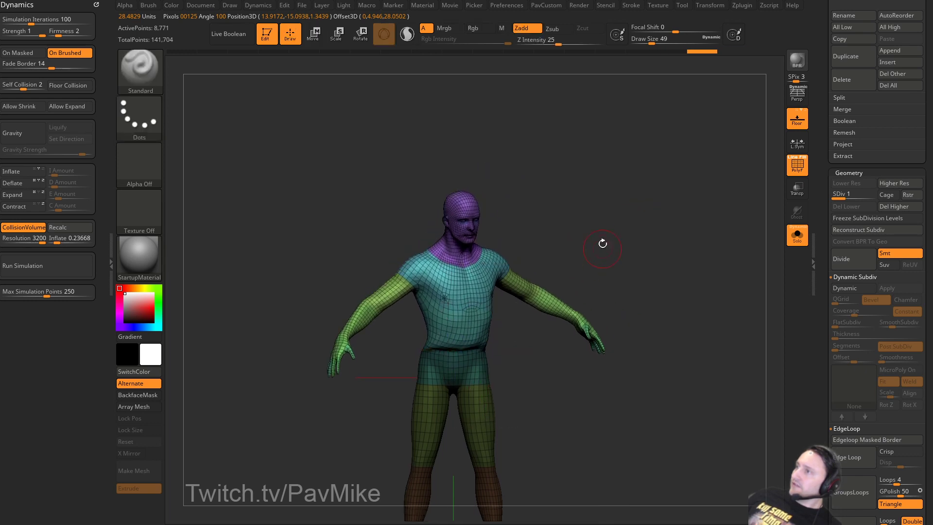
Activate the transform gizmo on the leg-masked body and reposition it at the centre of the waist.
{"action": "left_click_drag", "start_coordinate": [602, 243], "coordinate": [604, 241], "text": "shift"}
{"action": "key", "text": "ctrl"}
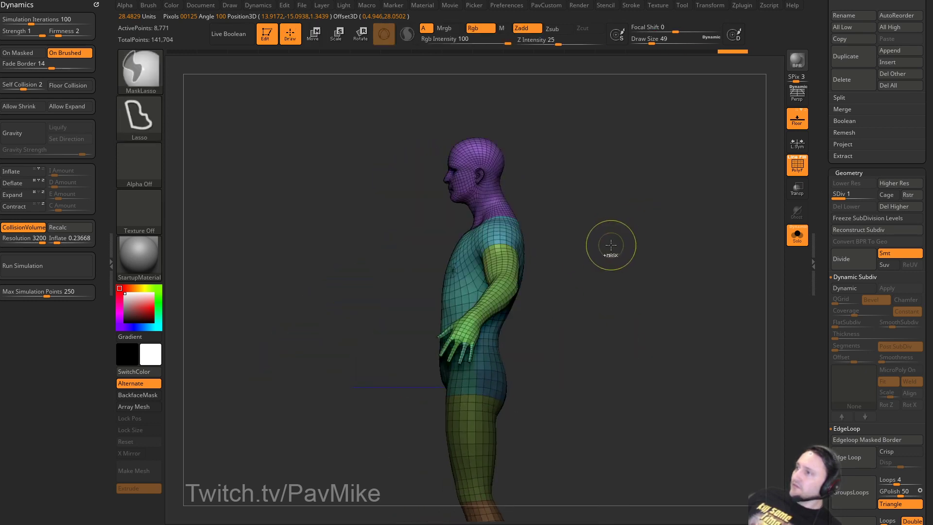
{"action": "right_click_drag", "start_coordinate": [611, 245], "coordinate": [615, 266], "text": "ctrl"}
{"action": "key", "text": "w"}
{"action": "left_click_drag", "start_coordinate": [522, 309], "coordinate": [512, 305]}
{"action": "right_click_drag", "start_coordinate": [561, 298], "coordinate": [583, 297], "text": "shift"}
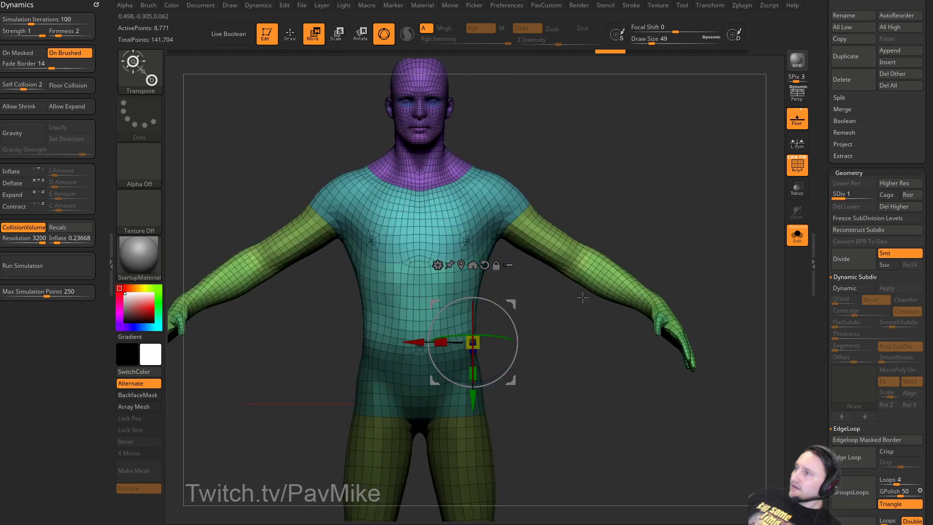
{"action": "left_click_drag", "start_coordinate": [511, 304], "coordinate": [458, 305], "text": "alt"}
{"action": "right_click_drag", "start_coordinate": [459, 305], "coordinate": [456, 277], "text": "ctrl"}
Rotate the unmasked upper body at the waist into a forward, sideways lean, and clear the mask in Draw mode.
{"action": "left_click_drag", "start_coordinate": [455, 336], "coordinate": [388, 369]}
{"action": "left_click_drag", "start_coordinate": [453, 312], "coordinate": [463, 294]}
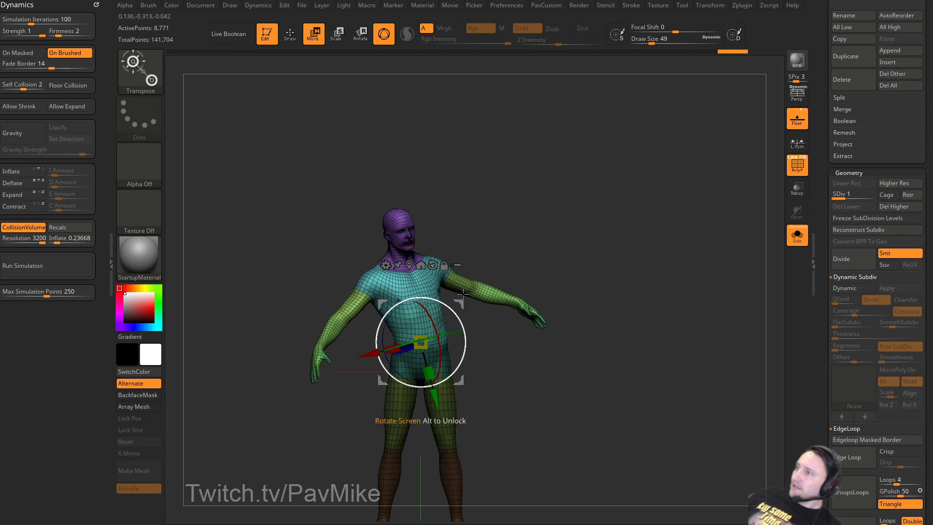
{"action": "right_click_drag", "start_coordinate": [463, 294], "coordinate": [461, 315]}
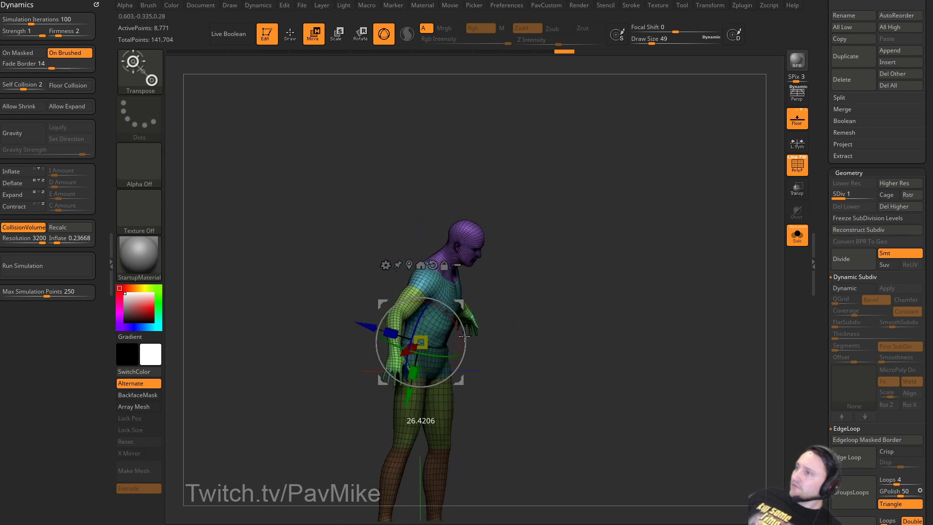
{"action": "left_click_drag", "start_coordinate": [464, 336], "coordinate": [464, 301]}
{"action": "key", "text": "q"}
{"action": "mouse_move", "coordinate": [578, 266]}
{"action": "right_mouse_down"}
{"action": "mouse_move", "coordinate": [550, 269]}
{"action": "mouse_move", "coordinate": [504, 319]}
{"action": "right_mouse_up"}
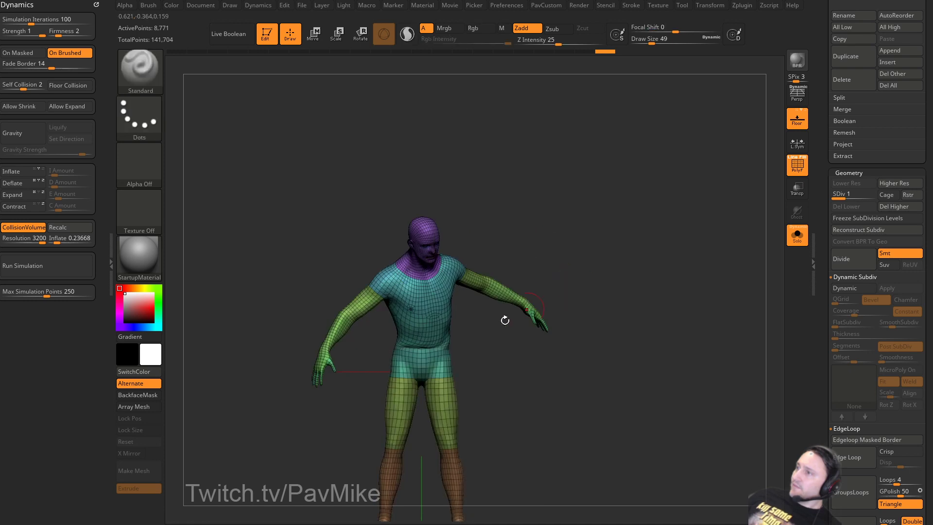
{"action": "left_click_drag", "start_coordinate": [467, 281], "coordinate": [481, 269]}
{"action": "mouse_move", "coordinate": [482, 269]}
{"action": "right_mouse_down", "text": "ctrl"}
{"action": "mouse_move", "coordinate": [510, 334]}
{"action": "mouse_move", "coordinate": [489, 339]}
{"action": "mouse_move", "coordinate": [502, 328]}
{"action": "right_mouse_up", "text": "ctrl"}
{"action": "key", "text": "s"}
{"action": "left_click_drag", "start_coordinate": [502, 329], "coordinate": [505, 329]}
{"action": "mouse_move", "coordinate": [505, 329]}
{"action": "right_mouse_down"}
{"action": "mouse_move", "coordinate": [523, 352]}
{"action": "mouse_move", "coordinate": [510, 348]}
{"action": "right_mouse_up"}
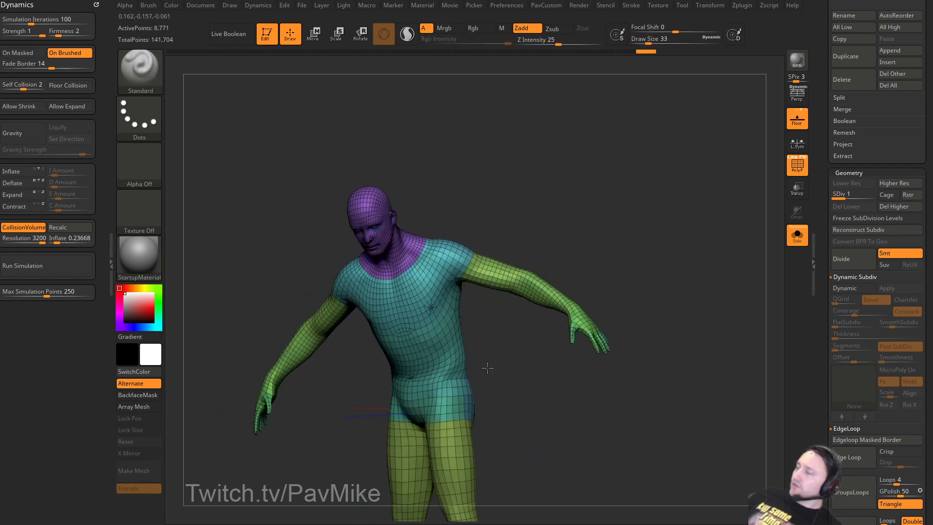
Show all subtools again, make the tank top the active subtool and turn off its dynamic subdivision.
{"action": "left_click", "coordinate": [797, 236]}
{"action": "mouse_move", "coordinate": [646, 227]}
{"action": "right_mouse_down", "text": "alt"}
{"action": "mouse_move", "coordinate": [654, 248]}
{"action": "mouse_move", "coordinate": [583, 248]}
{"action": "right_mouse_up", "text": "alt"}
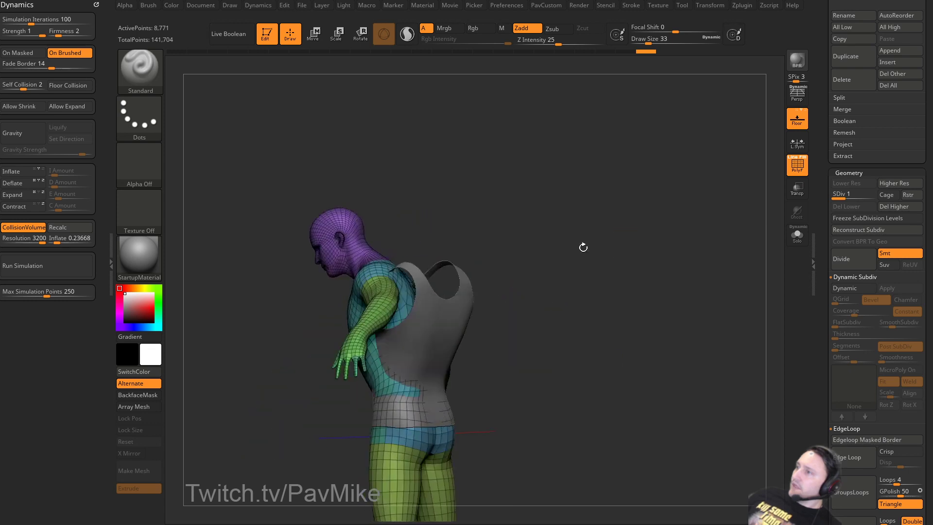
{"action": "key", "text": "s"}
{"action": "left_click_drag", "start_coordinate": [493, 296], "coordinate": [506, 296]}
{"action": "left_click", "coordinate": [457, 311], "text": "alt"}
{"action": "right_click_drag", "start_coordinate": [541, 267], "coordinate": [652, 239]}
{"action": "left_click", "coordinate": [852, 288]}
{"action": "left_click", "coordinate": [853, 289]}
{"action": "right_click_drag", "start_coordinate": [677, 287], "coordinate": [492, 264]}
Move and rotate the tank top with the gizmo so it lines up with the leaning torso.
{"action": "key", "text": "w"}
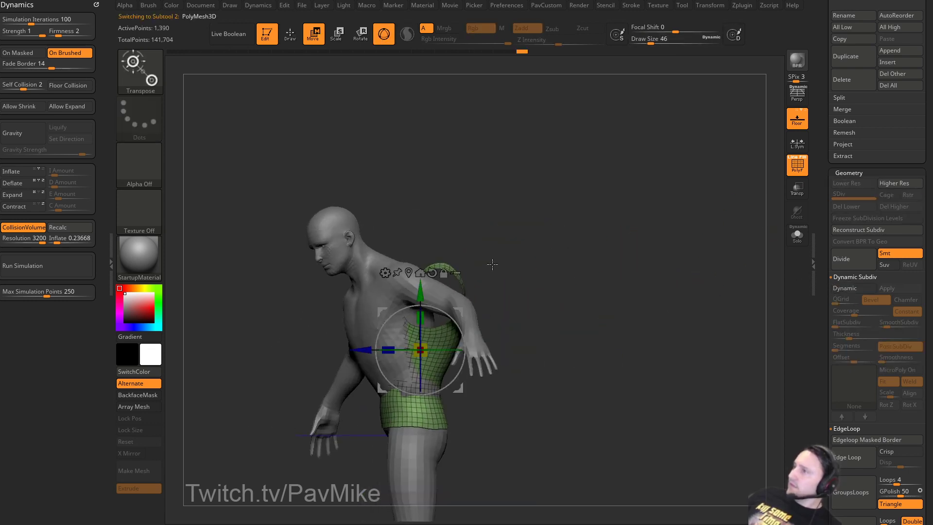
{"action": "left_click_drag", "start_coordinate": [448, 303], "coordinate": [424, 295]}
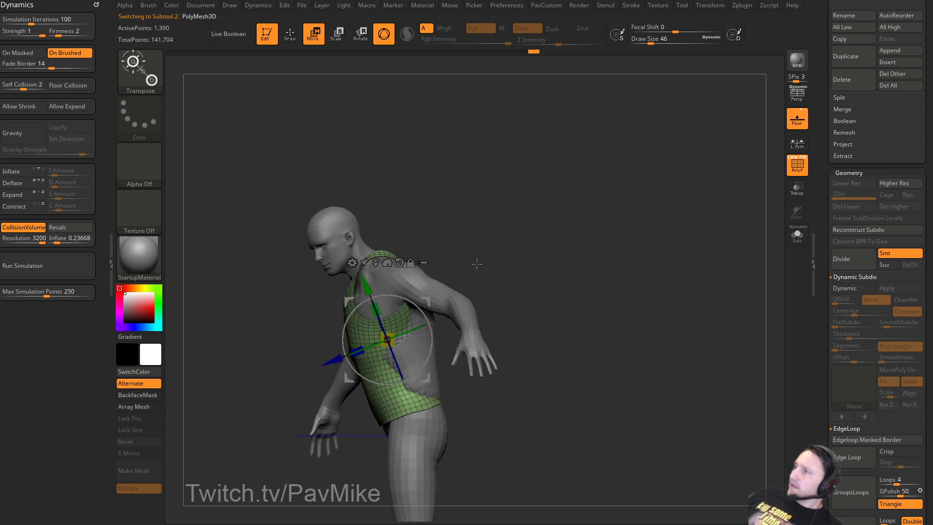
{"action": "right_click_drag", "start_coordinate": [477, 262], "coordinate": [543, 255]}
{"action": "left_click_drag", "start_coordinate": [420, 354], "coordinate": [436, 350]}
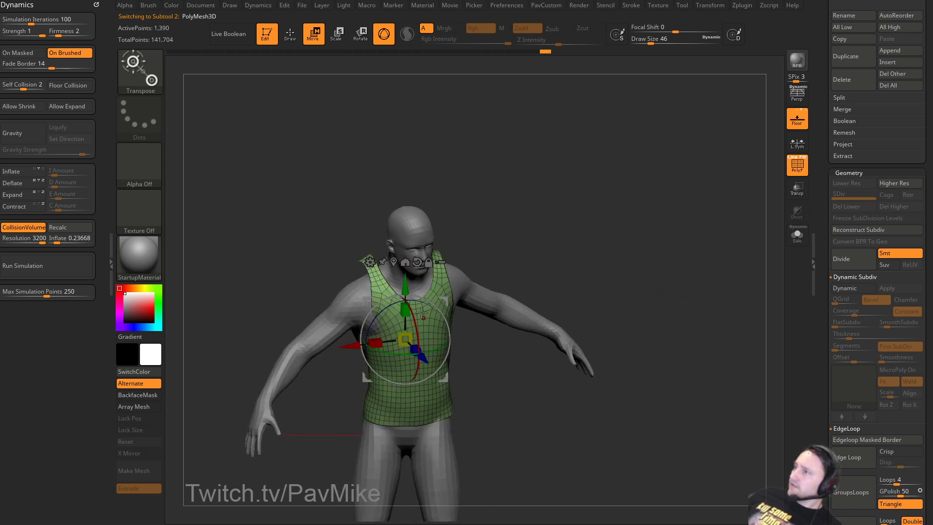
{"action": "left_click_drag", "start_coordinate": [406, 288], "coordinate": [406, 298]}
{"action": "key", "text": "q"}
Pull the tank top out over the body's back and waist with the Move brush.
{"action": "mouse_move", "coordinate": [563, 292]}
{"action": "right_mouse_down"}
{"action": "mouse_move", "coordinate": [409, 340]}
{"action": "mouse_move", "coordinate": [474, 275]}
{"action": "mouse_move", "coordinate": [483, 302]}
{"action": "right_mouse_up"}
{"action": "key", "text": "s"}
{"action": "left_click_drag", "start_coordinate": [380, 358], "coordinate": [397, 359]}
{"action": "key", "text": "b"}
{"action": "key", "text": "m"}
{"action": "key", "text": "v"}
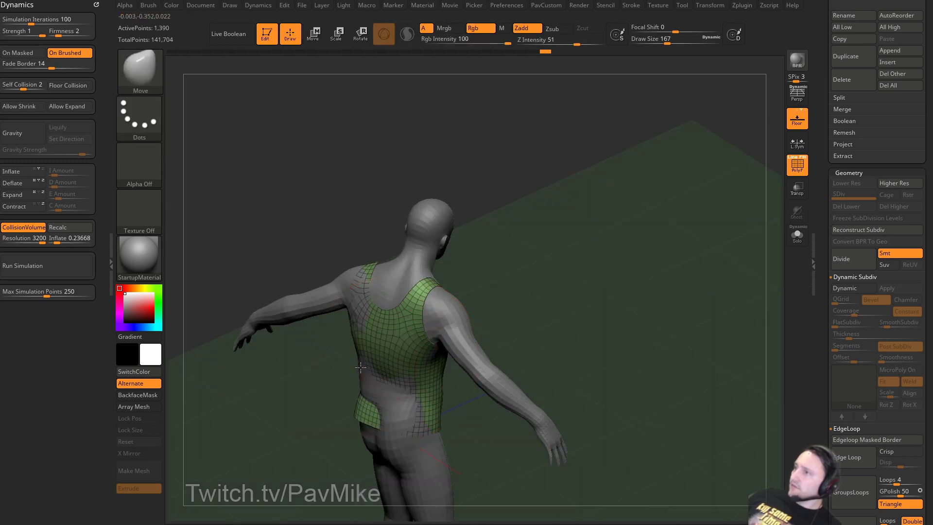
{"action": "mouse_move", "coordinate": [384, 426]}
{"action": "right_mouse_down"}
{"action": "mouse_move", "coordinate": [357, 422]}
{"action": "mouse_move", "coordinate": [370, 389]}
{"action": "right_mouse_up"}
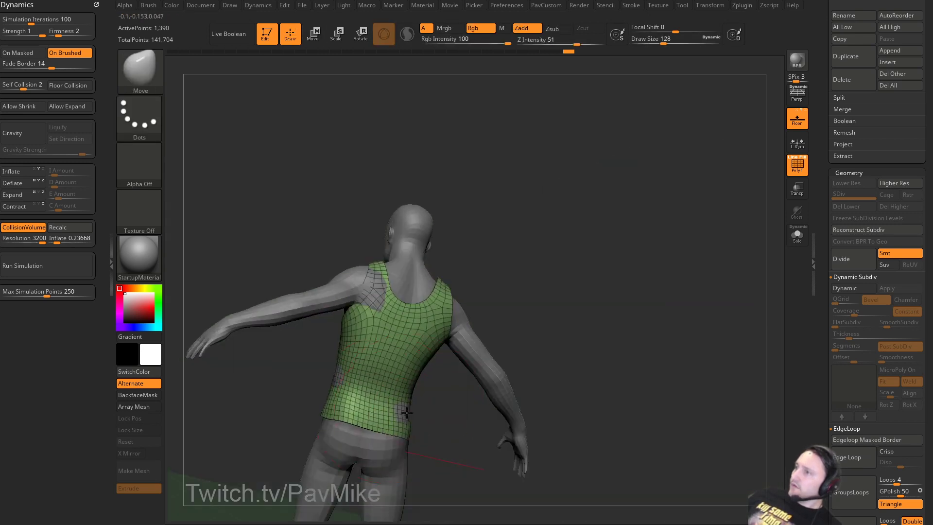
{"action": "right_click_drag", "start_coordinate": [507, 326], "coordinate": [596, 316]}
{"action": "key", "text": "s"}
{"action": "left_click_drag", "start_coordinate": [590, 317], "coordinate": [566, 315]}
Recalculate the collision volume and run the cloth simulation on the tank top with Contract on at an amount of 0.157.
{"action": "right_click_drag", "start_coordinate": [558, 308], "coordinate": [583, 305]}
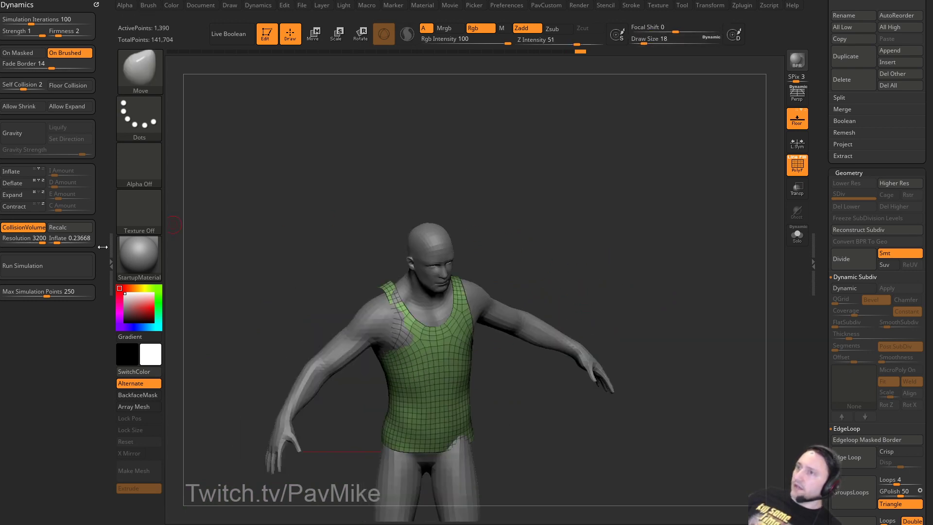
{"action": "left_click", "coordinate": [70, 227]}
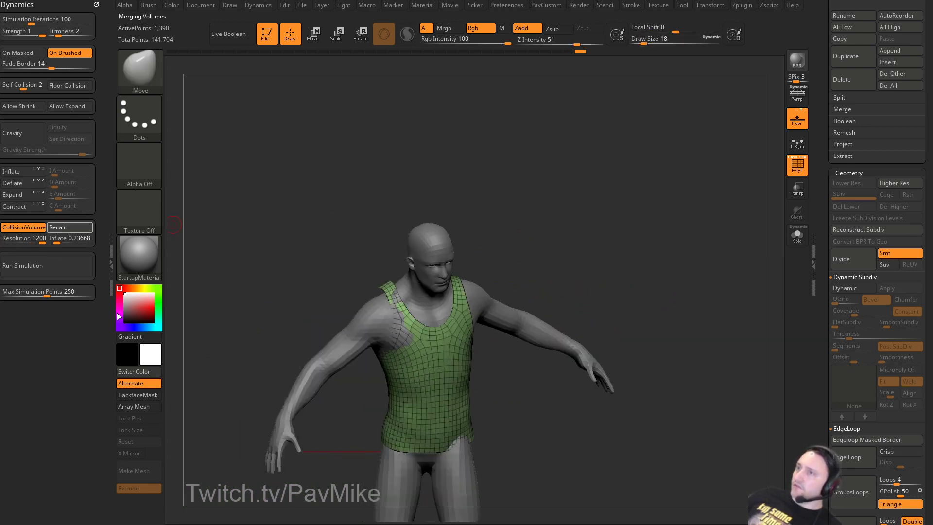
{"action": "left_click", "coordinate": [14, 206]}
{"action": "left_click", "coordinate": [58, 266]}
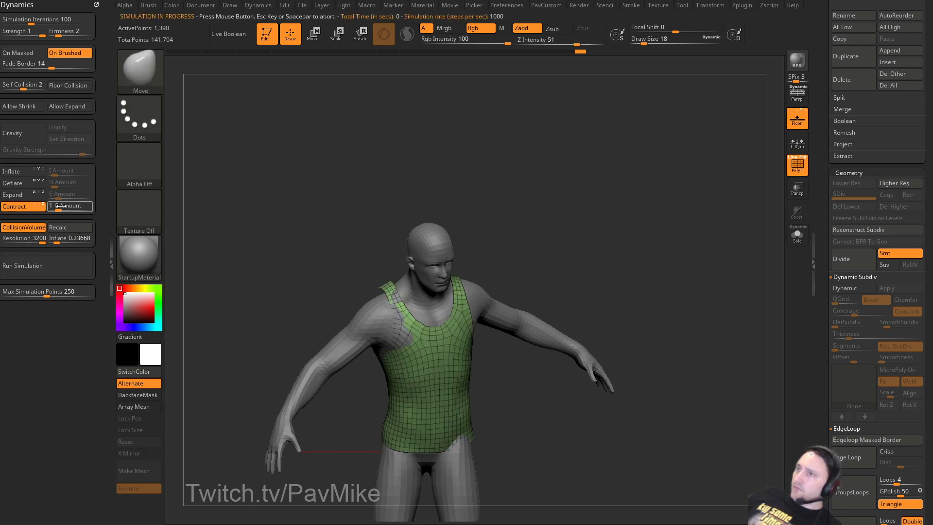
{"action": "left_click_drag", "start_coordinate": [60, 206], "coordinate": [54, 210]}
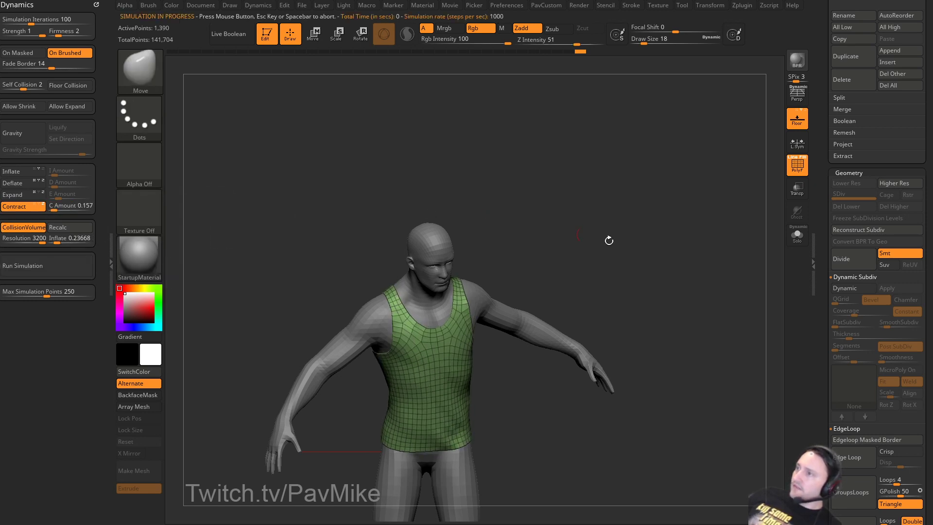
{"action": "left_click_drag", "start_coordinate": [610, 241], "coordinate": [484, 393]}
Hide the polyframe and examine the tank top's fit and folds from the front, side and back.
{"action": "left_click", "coordinate": [797, 165]}
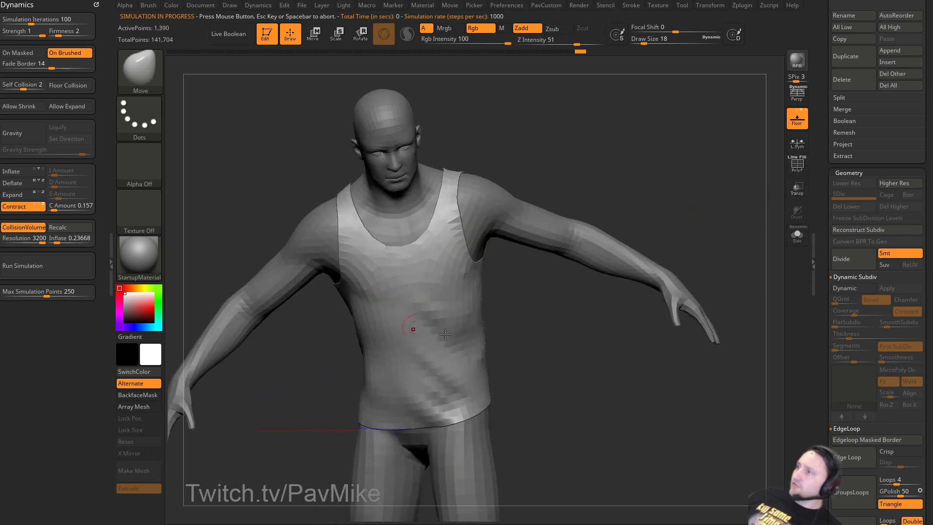
{"action": "left_click_drag", "start_coordinate": [446, 335], "coordinate": [396, 303]}
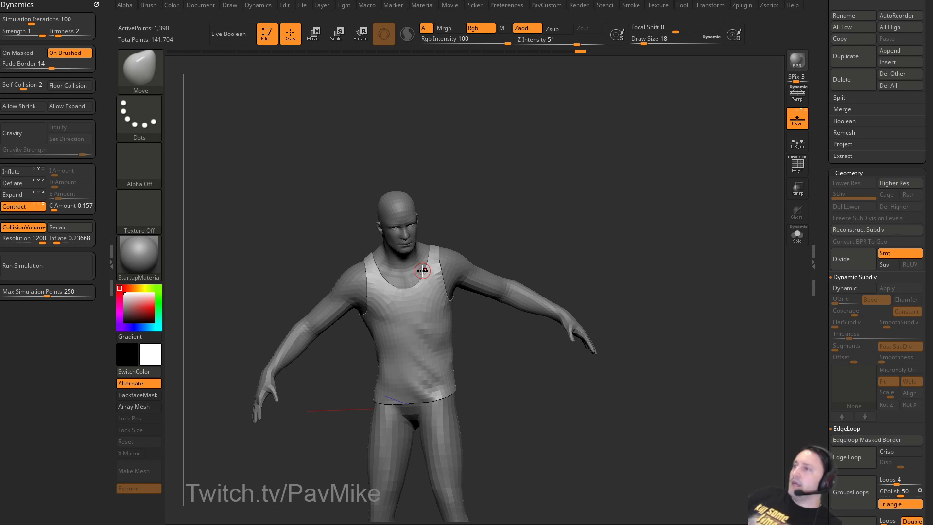
{"action": "left_click_drag", "start_coordinate": [467, 360], "coordinate": [505, 359]}
{"action": "key", "text": "s"}
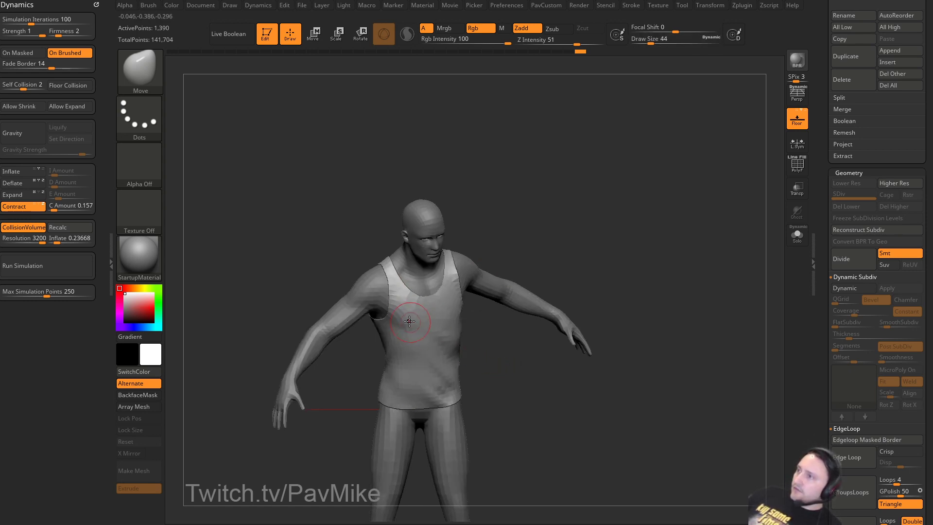
{"action": "mouse_move", "coordinate": [494, 371]}
{"action": "left_mouse_down"}
{"action": "mouse_move", "coordinate": [408, 377]}
{"action": "mouse_move", "coordinate": [469, 267]}
{"action": "mouse_move", "coordinate": [428, 265]}
{"action": "mouse_move", "coordinate": [348, 376]}
{"action": "left_mouse_up"}
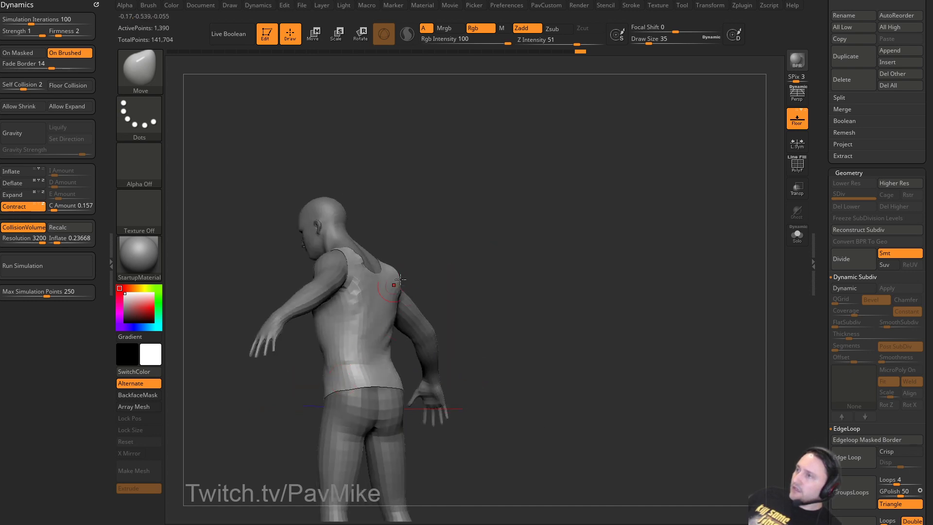
{"action": "mouse_move", "coordinate": [400, 278]}
{"action": "left_mouse_down"}
{"action": "mouse_move", "coordinate": [428, 325]}
{"action": "mouse_move", "coordinate": [496, 348]}
{"action": "left_mouse_up"}
{"action": "key", "text": "s"}
{"action": "left_click", "coordinate": [496, 348]}
{"action": "mouse_move", "coordinate": [404, 296]}
{"action": "left_mouse_down"}
{"action": "mouse_move", "coordinate": [467, 342]}
{"action": "mouse_move", "coordinate": [462, 350]}
{"action": "mouse_move", "coordinate": [334, 289]}
{"action": "left_mouse_up"}
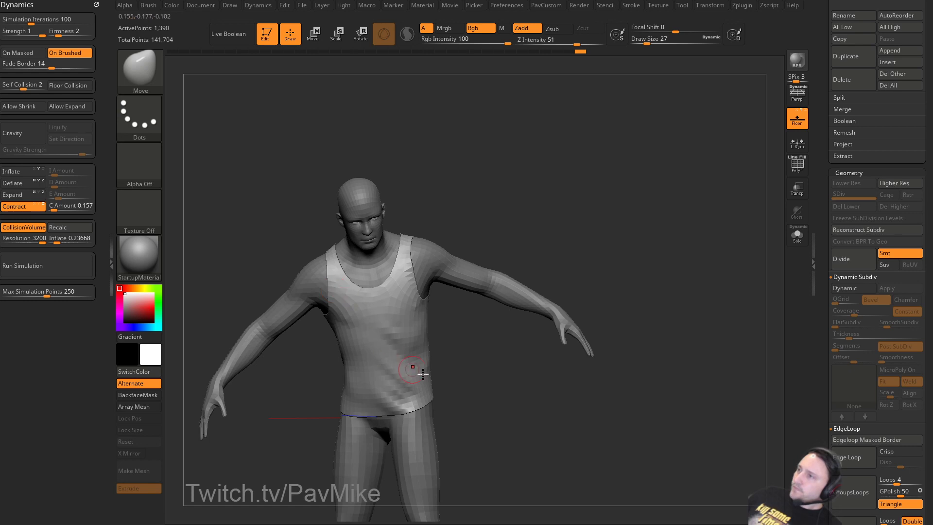
{"action": "left_click_drag", "start_coordinate": [452, 382], "coordinate": [352, 334]}
{"action": "left_click_drag", "start_coordinate": [423, 348], "coordinate": [504, 335]}
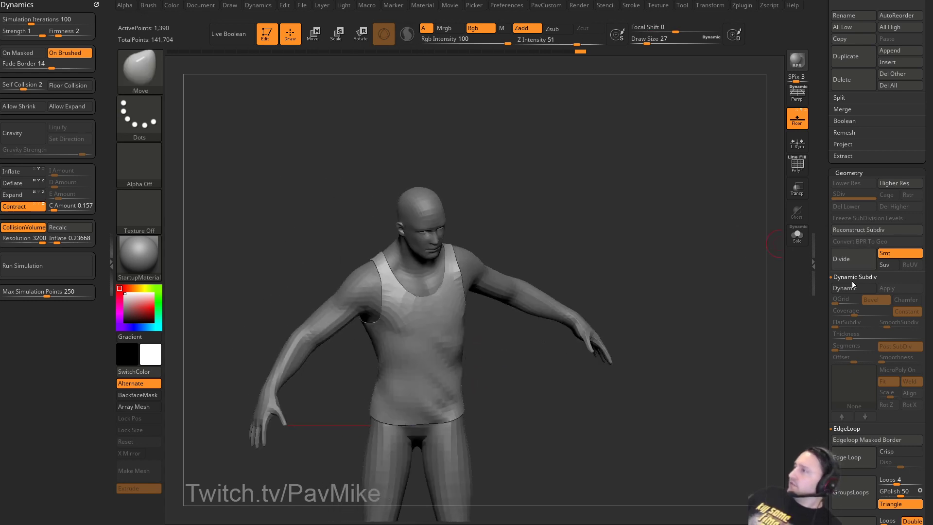
Turn on dynamic subdivision for the tank top to smooth its folds.
{"action": "left_click", "coordinate": [846, 287]}
{"action": "scroll", "coordinate": [879, 311], "scroll_direction": "down", "scroll_amount": 1}
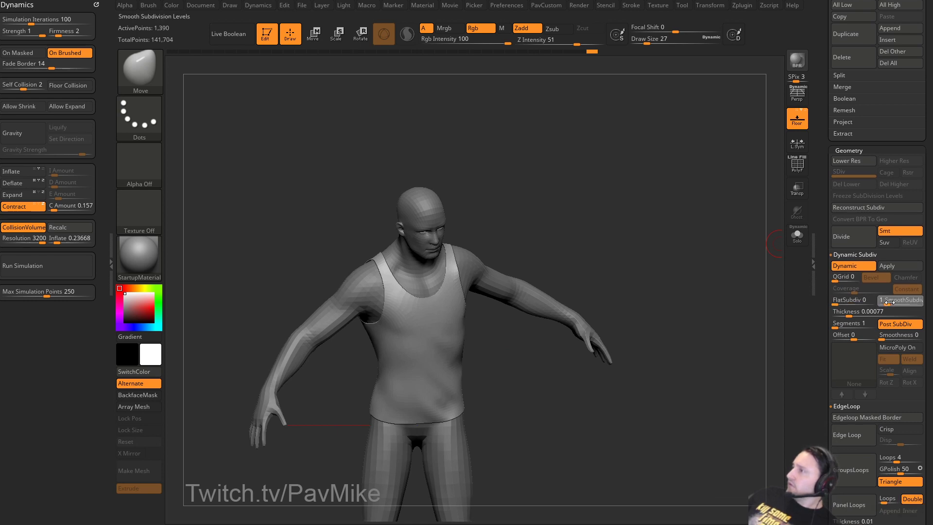
{"action": "left_click_drag", "start_coordinate": [729, 306], "coordinate": [665, 357]}
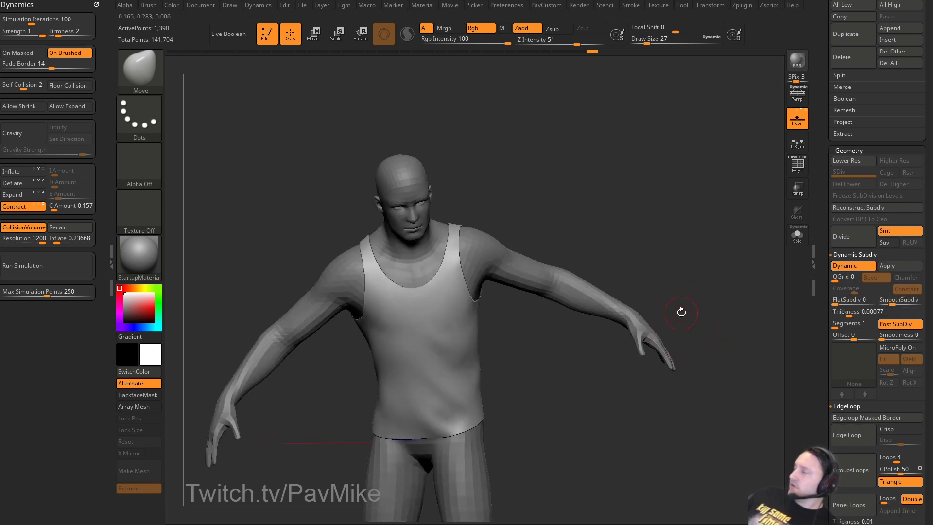
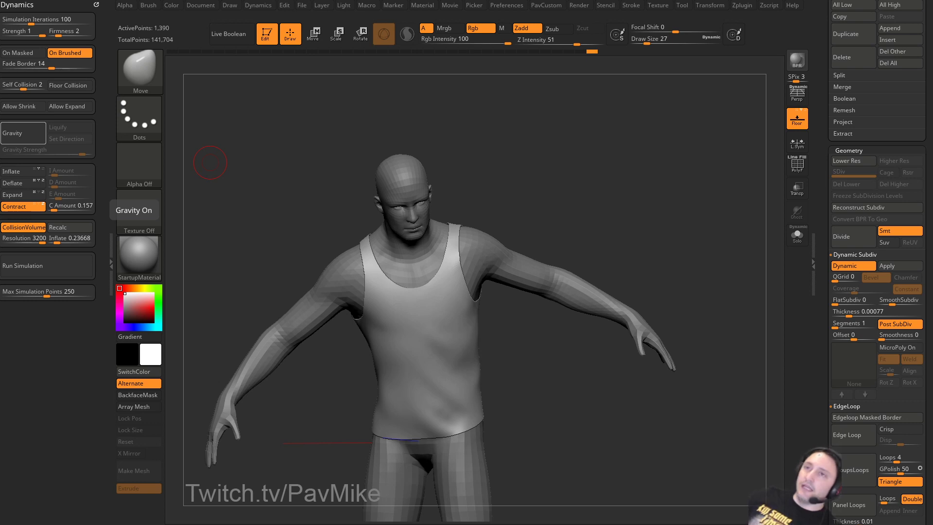
{"action": "left_click_drag", "start_coordinate": [210, 162], "coordinate": [543, 155]}
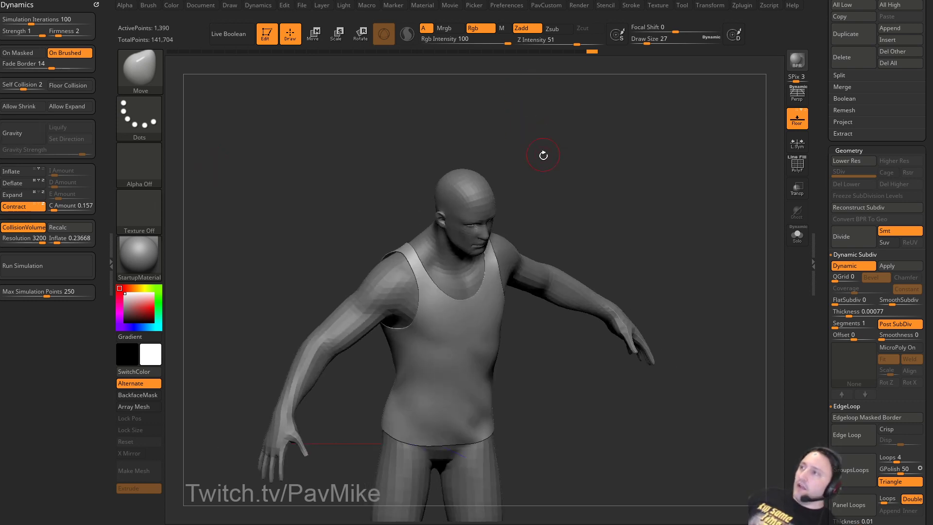
{"action": "key", "text": "b"}
{"action": "key", "text": "c"}
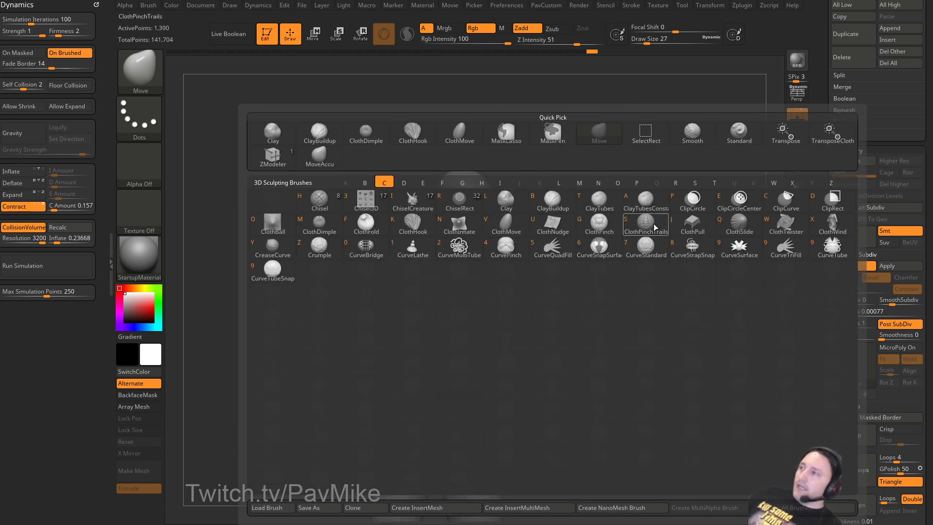
{"action": "left_click", "coordinate": [552, 248]}
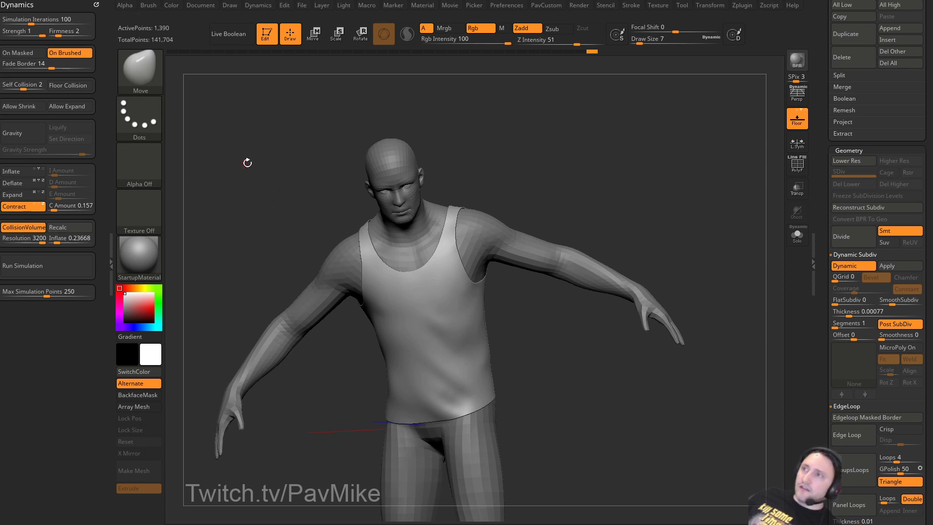
Inspect the smoothed tank top from the front and side, and look through its geometry and remeshing options.
{"action": "left_click_drag", "start_coordinate": [247, 162], "coordinate": [257, 163]}
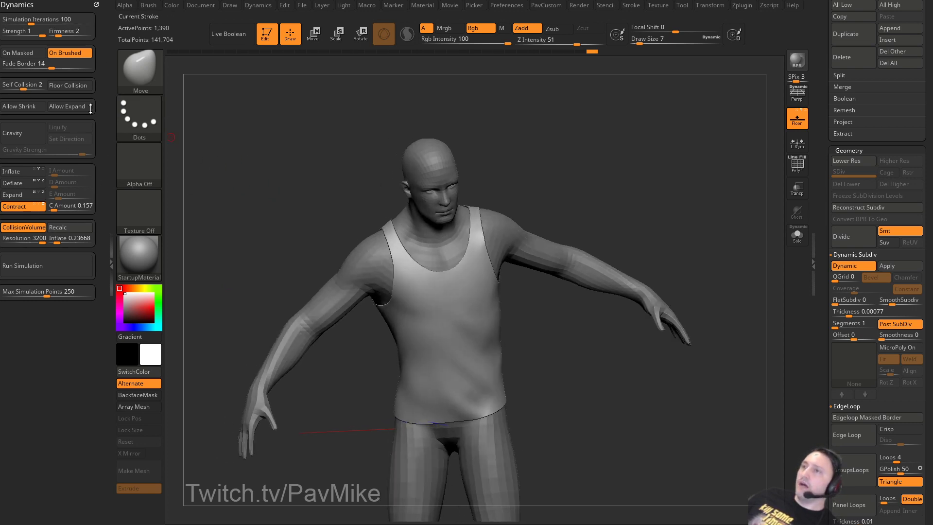
{"action": "left_click_drag", "start_coordinate": [298, 138], "coordinate": [300, 141]}
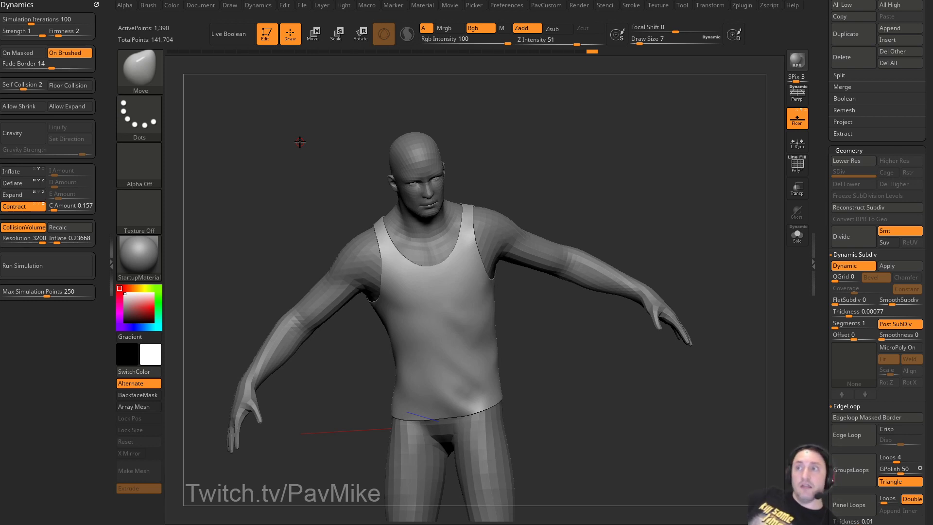
{"action": "left_click_drag", "start_coordinate": [277, 153], "coordinate": [272, 145]}
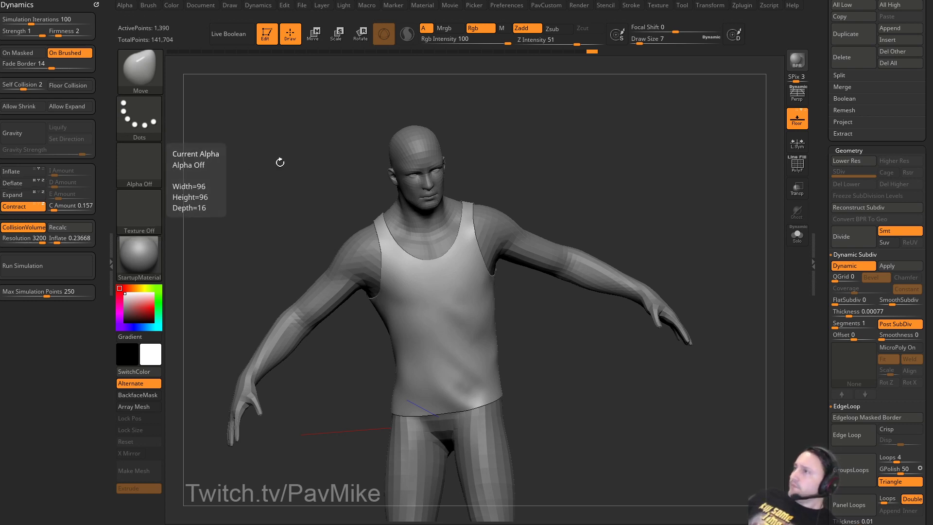
{"action": "left_click_drag", "start_coordinate": [556, 164], "coordinate": [773, 187]}
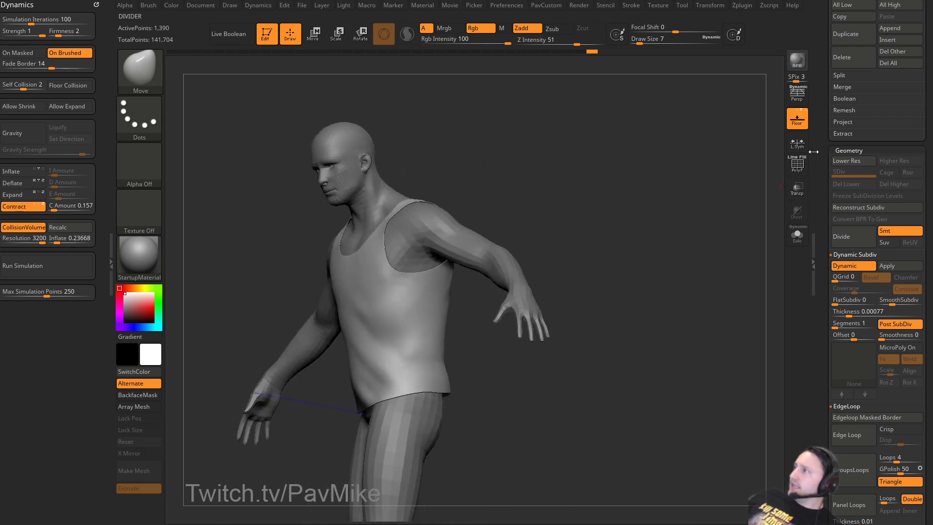
{"action": "left_click_drag", "start_coordinate": [819, 160], "coordinate": [813, 33]}
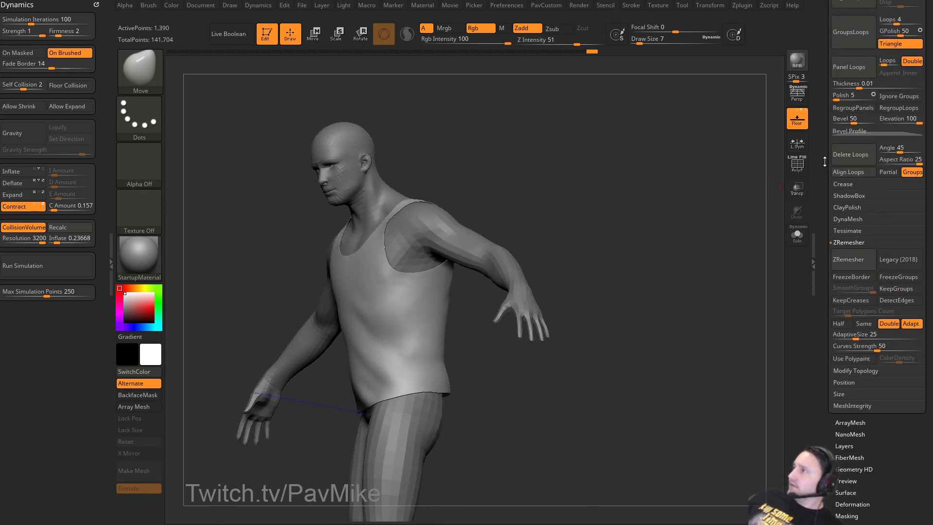
{"action": "left_click_drag", "start_coordinate": [825, 162], "coordinate": [823, 277]}
{"action": "left_click_drag", "start_coordinate": [494, 96], "coordinate": [528, 99]}
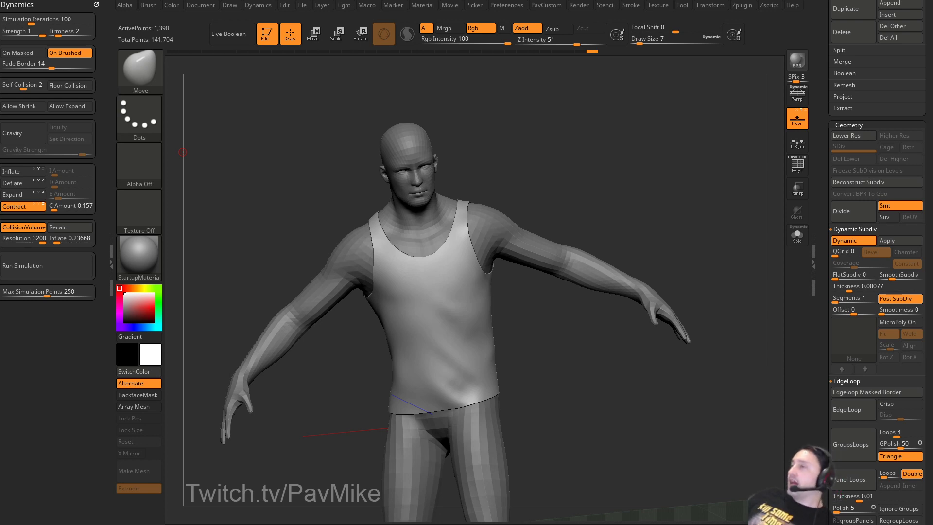
{"action": "mouse_move", "coordinate": [656, 227]}
{"action": "left_mouse_down"}
{"action": "mouse_move", "coordinate": [675, 223]}
{"action": "mouse_move", "coordinate": [674, 273]}
{"action": "mouse_move", "coordinate": [782, 339]}
{"action": "left_mouse_up"}
{"action": "scroll", "coordinate": [835, 316], "scroll_direction": "down", "scroll_amount": 15}
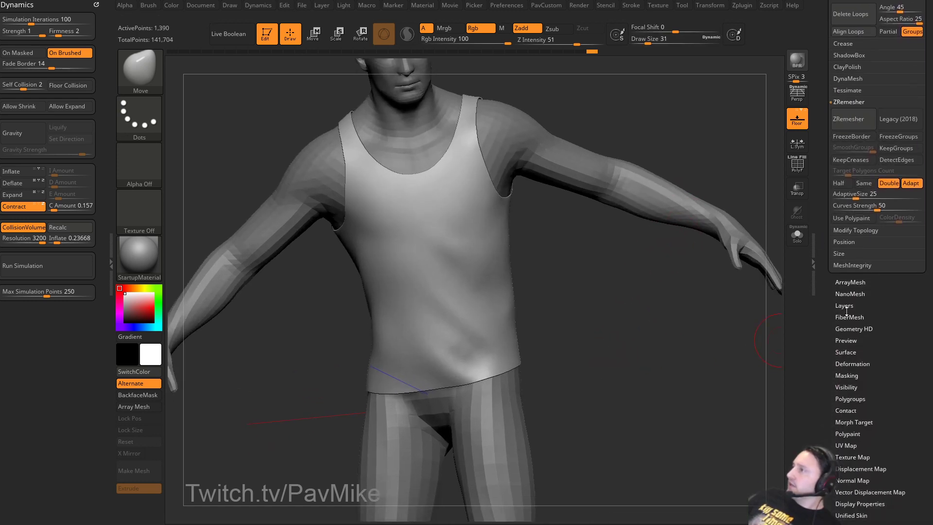
Store a morph target for the tank top.
{"action": "left_click", "coordinate": [854, 344]}
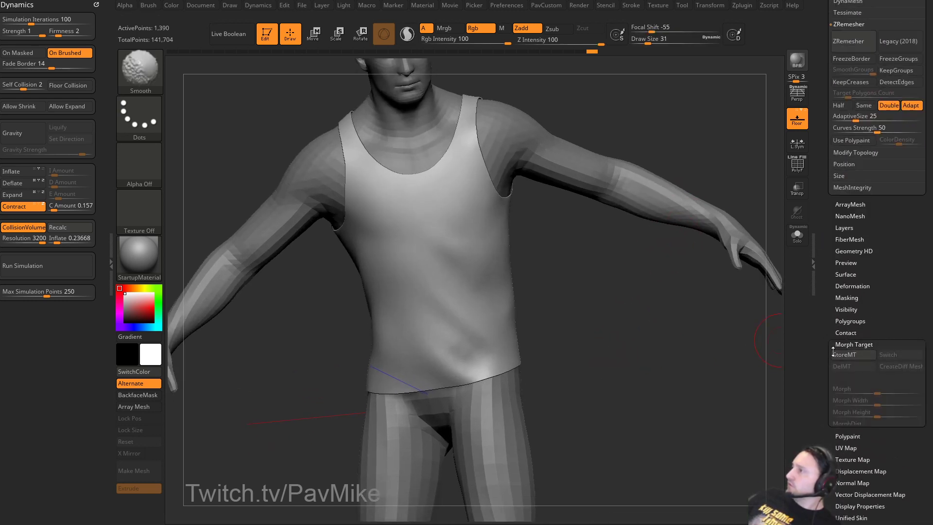
{"action": "left_click_drag", "start_coordinate": [680, 291], "coordinate": [695, 374], "text": "alt"}
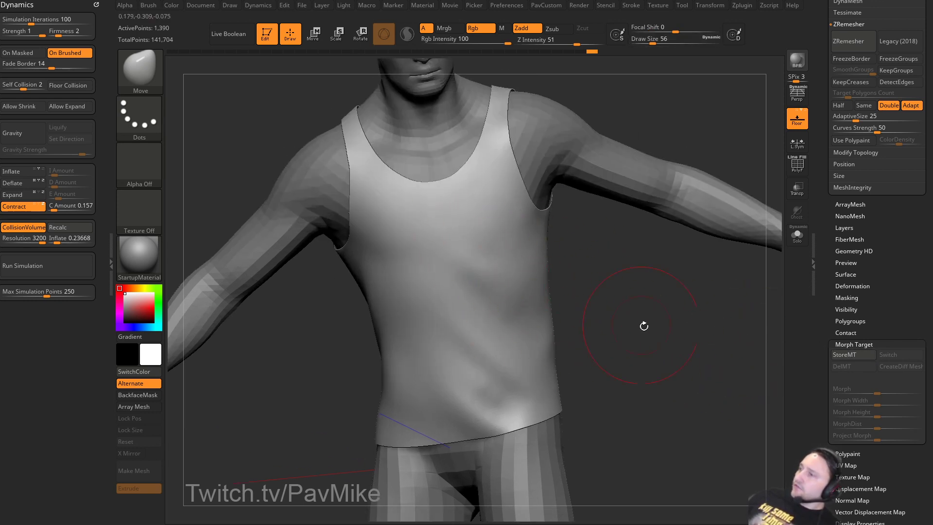
{"action": "left_click", "coordinate": [854, 356]}
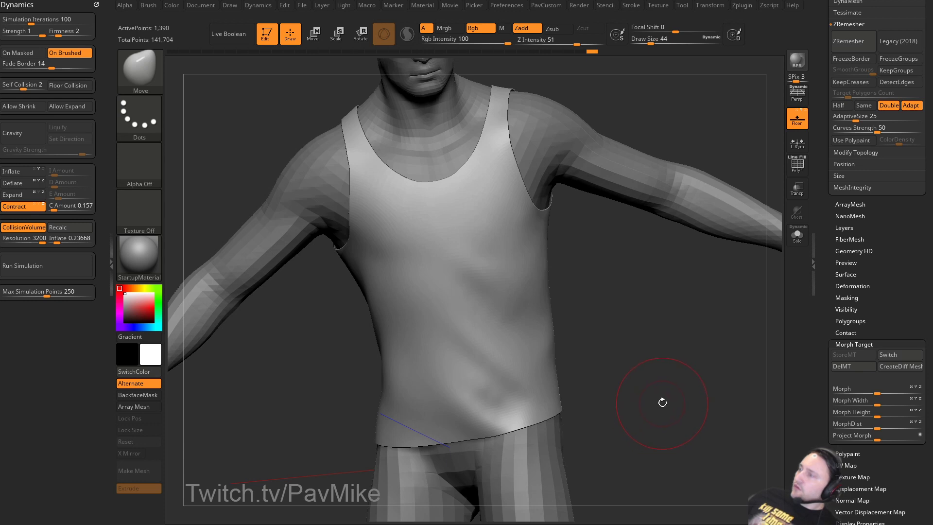
Pull deep diagonal folds into the lower front of the tank top with the ClothHook brush.
{"action": "left_click_drag", "start_coordinate": [660, 365], "coordinate": [675, 365], "text": "alt"}
{"action": "key", "text": "s"}
{"action": "left_click_drag", "start_coordinate": [548, 324], "coordinate": [544, 324]}
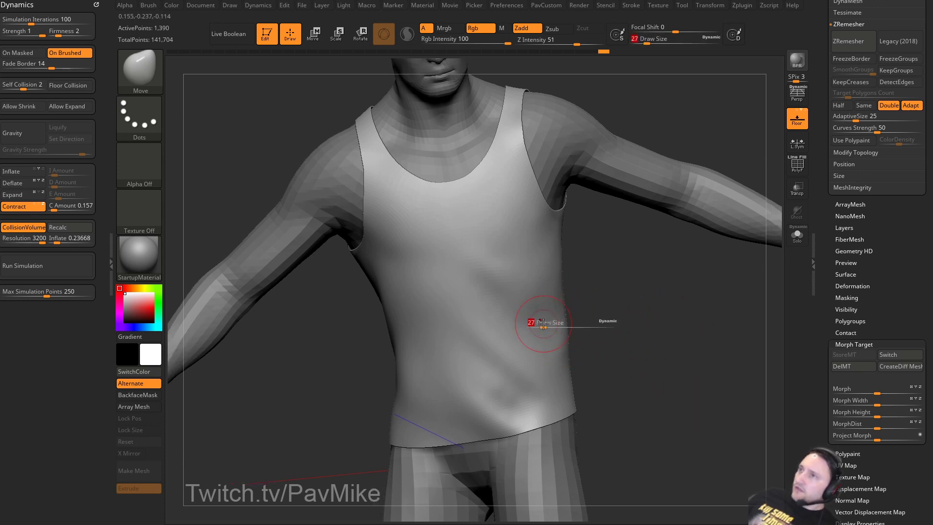
{"action": "key", "text": "b"}
{"action": "key", "text": "c"}
{"action": "key", "text": "h"}
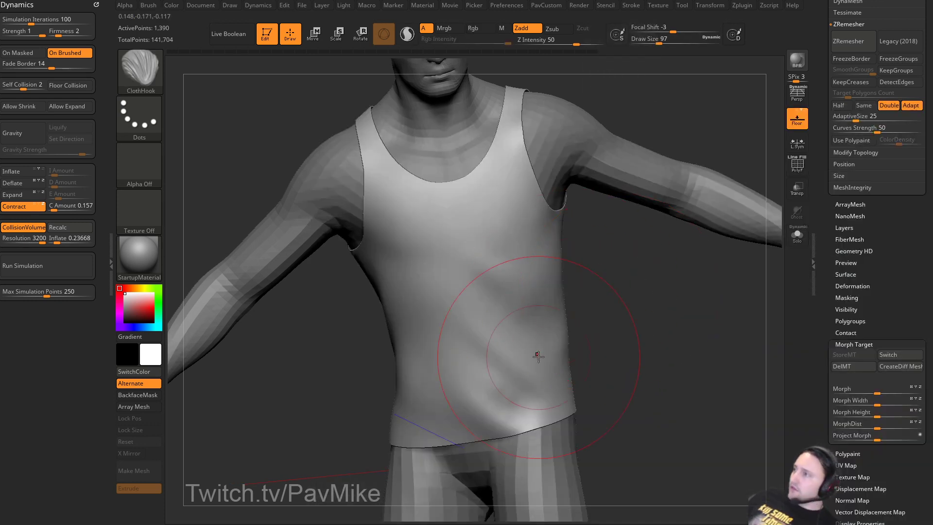
{"action": "mouse_move", "coordinate": [539, 357]}
{"action": "left_mouse_down"}
{"action": "mouse_move", "coordinate": [546, 360]}
{"action": "mouse_move", "coordinate": [531, 340]}
{"action": "mouse_move", "coordinate": [521, 360]}
{"action": "mouse_move", "coordinate": [547, 359]}
{"action": "mouse_move", "coordinate": [509, 360]}
{"action": "mouse_move", "coordinate": [548, 377]}
{"action": "mouse_move", "coordinate": [535, 350]}
{"action": "mouse_move", "coordinate": [495, 391]}
{"action": "left_mouse_up"}
{"action": "key", "text": "s"}
{"action": "key", "text": "ctrl+z"}
{"action": "key", "text": "s"}
{"action": "key", "text": "s"}
{"action": "key", "text": "s"}
{"action": "left_click_drag", "start_coordinate": [610, 343], "coordinate": [602, 343]}
{"action": "left_click_drag", "start_coordinate": [633, 342], "coordinate": [624, 346]}
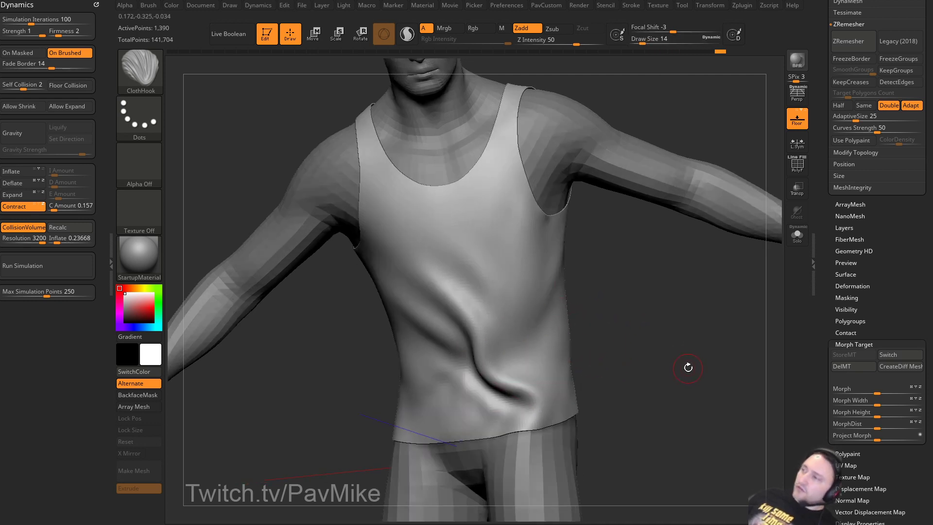
Switch to the stored morph target and try painting the belly fold back with the Morph brush, undoing both.
{"action": "left_click", "coordinate": [887, 355]}
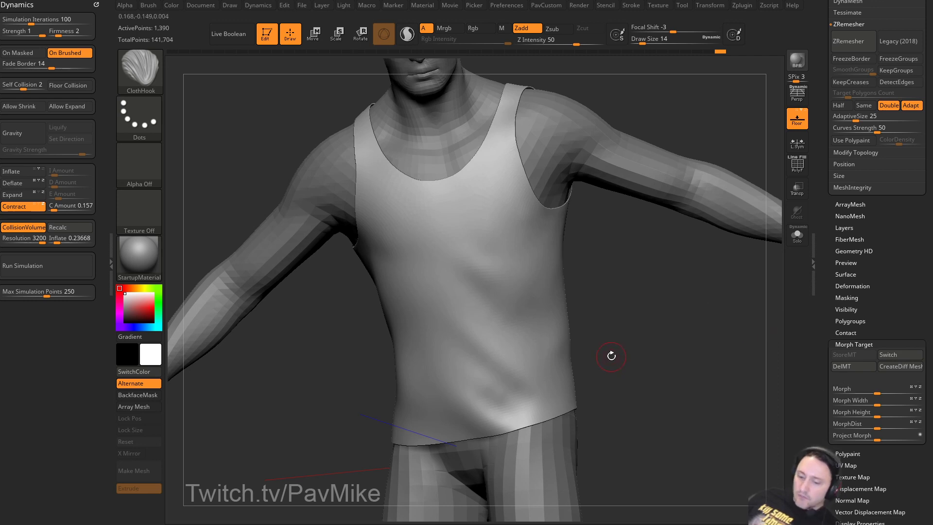
{"action": "key", "text": "b"}
{"action": "key", "text": "m"}
{"action": "key", "text": "r"}
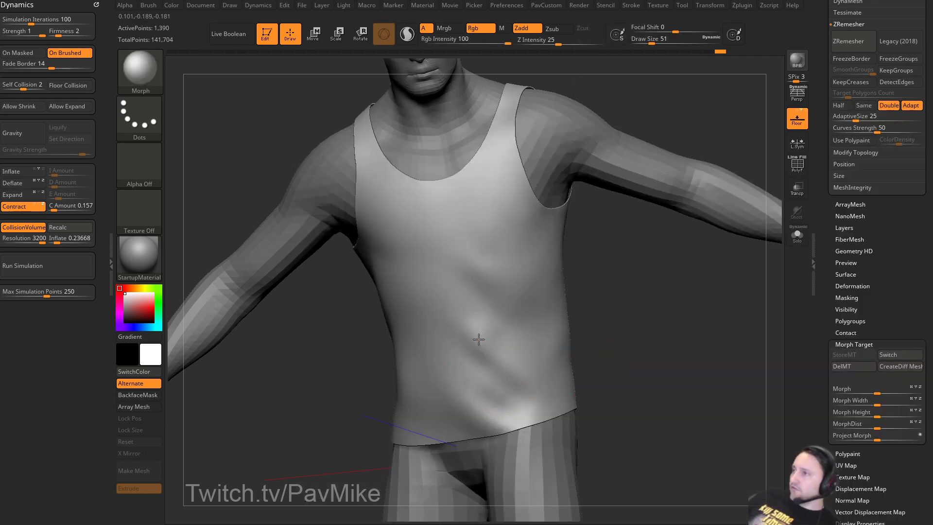
{"action": "mouse_move", "coordinate": [479, 339]}
{"action": "left_mouse_down"}
{"action": "mouse_move", "coordinate": [533, 367]}
{"action": "mouse_move", "coordinate": [459, 323]}
{"action": "mouse_move", "coordinate": [542, 383]}
{"action": "left_mouse_up"}
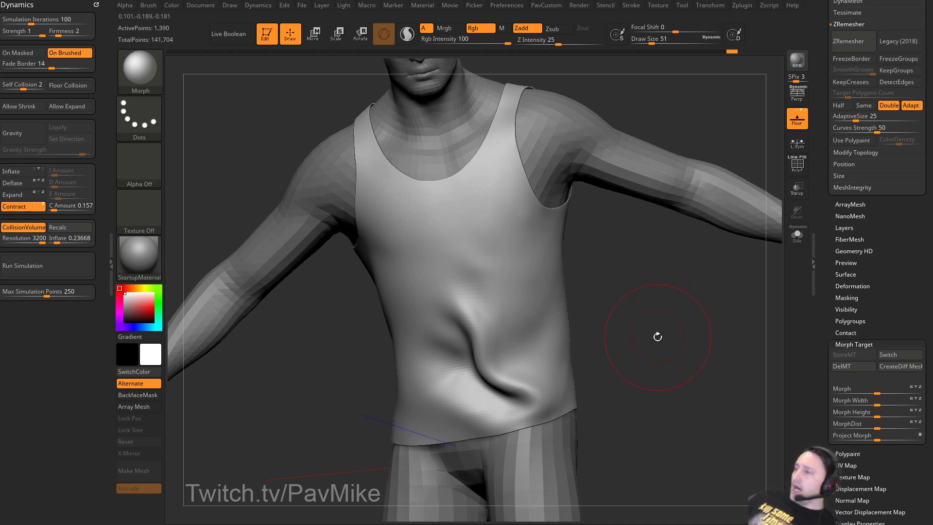
{"action": "key", "text": "ctrl+z"}
{"action": "key", "text": "ctrl+shift+z"}
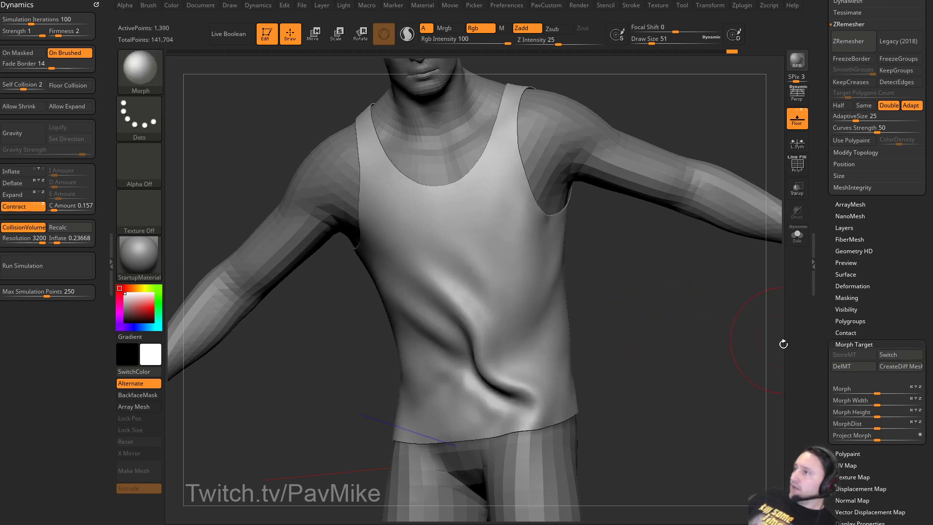
Set the Morph brush's Z Intensity to 14 and fade the folds on the upper belly with an enlarged brush.
{"action": "mouse_move", "coordinate": [461, 305]}
{"action": "left_mouse_down"}
{"action": "mouse_move", "coordinate": [423, 298]}
{"action": "mouse_move", "coordinate": [500, 298]}
{"action": "mouse_move", "coordinate": [507, 407]}
{"action": "mouse_move", "coordinate": [434, 390]}
{"action": "left_mouse_up"}
{"action": "key", "text": "ctrl+z"}
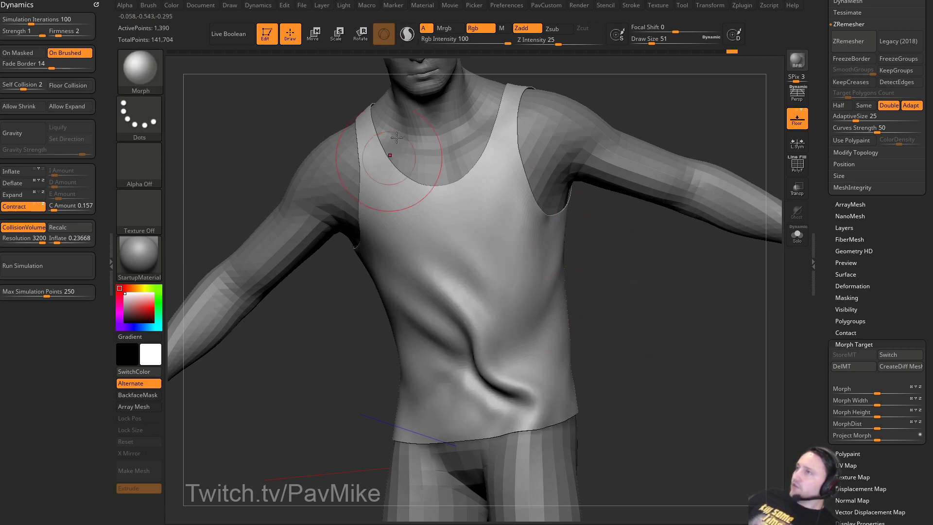
{"action": "left_click_drag", "start_coordinate": [559, 41], "coordinate": [548, 41]}
{"action": "key", "text": "s"}
{"action": "left_click_drag", "start_coordinate": [461, 299], "coordinate": [469, 298]}
{"action": "mouse_move", "coordinate": [458, 267]}
{"action": "left_mouse_down"}
{"action": "mouse_move", "coordinate": [449, 277]}
{"action": "mouse_move", "coordinate": [427, 219]}
{"action": "left_mouse_up"}
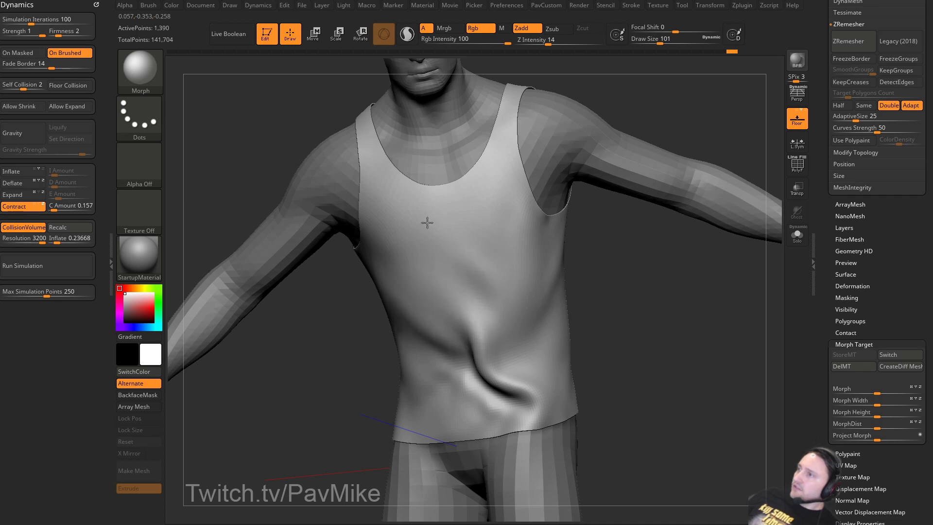
Fade the remaining folds around the hem and middle of the tank top with the Morph brush, reducing its size.
{"action": "left_click_drag", "start_coordinate": [577, 417], "coordinate": [411, 397]}
{"action": "key", "text": "s"}
{"action": "left_click_drag", "start_coordinate": [496, 388], "coordinate": [491, 389]}
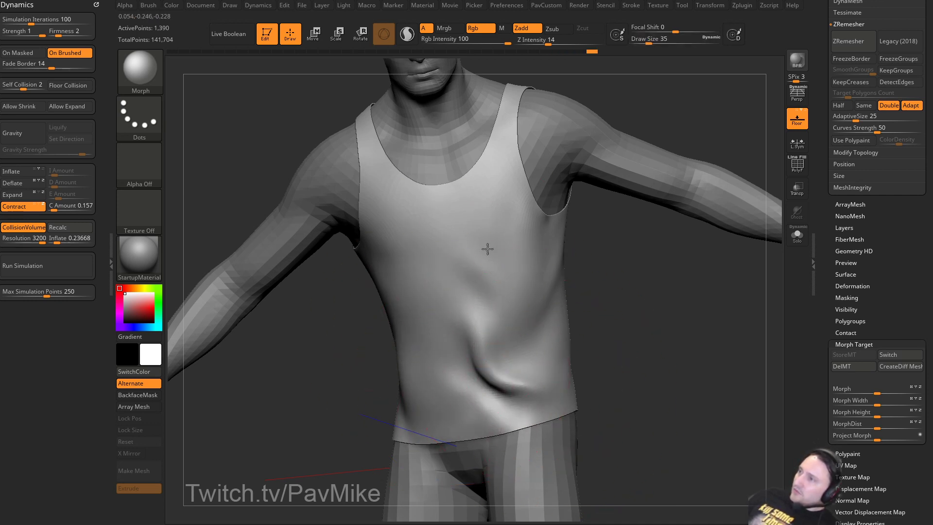
{"action": "left_click_drag", "start_coordinate": [488, 250], "coordinate": [467, 352]}
{"action": "left_click_drag", "start_coordinate": [660, 358], "coordinate": [663, 366]}
{"action": "key", "text": "s"}
{"action": "left_click_drag", "start_coordinate": [663, 368], "coordinate": [646, 371]}
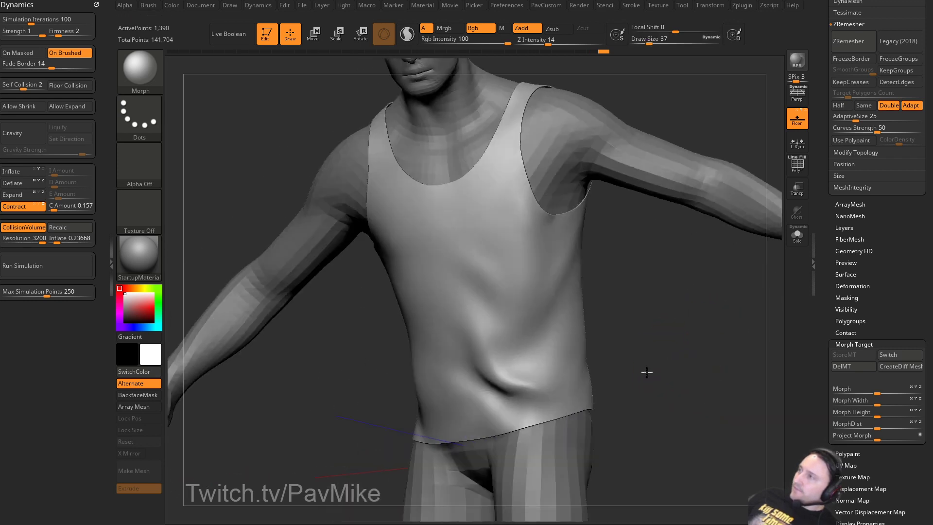
Roll the undo history back to the tank top without the sculpted folds and delete its morph target.
{"action": "mouse_move", "coordinate": [820, 213]}
{"action": "left_mouse_down"}
{"action": "mouse_move", "coordinate": [826, 445]}
{"action": "mouse_move", "coordinate": [851, 267]}
{"action": "left_mouse_up"}
{"action": "left_click", "coordinate": [837, 257]}
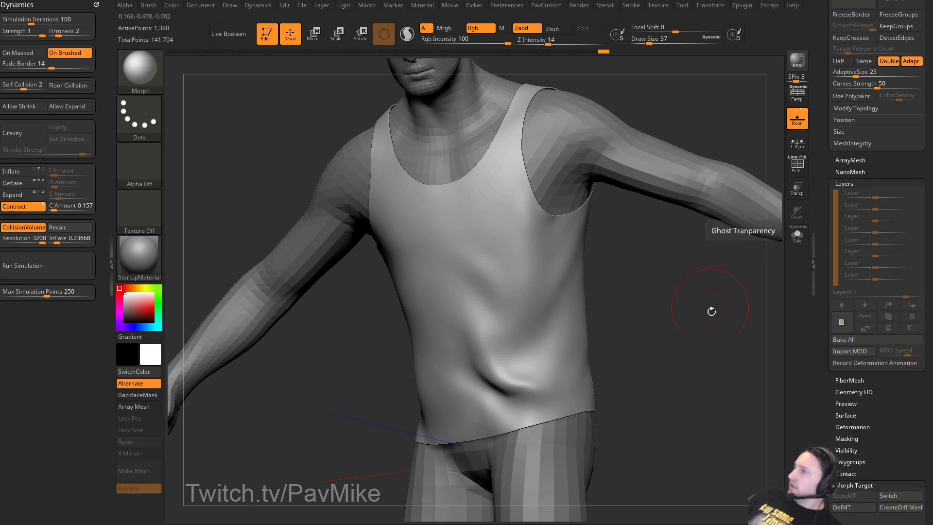
{"action": "left_click_drag", "start_coordinate": [710, 311], "coordinate": [701, 336]}
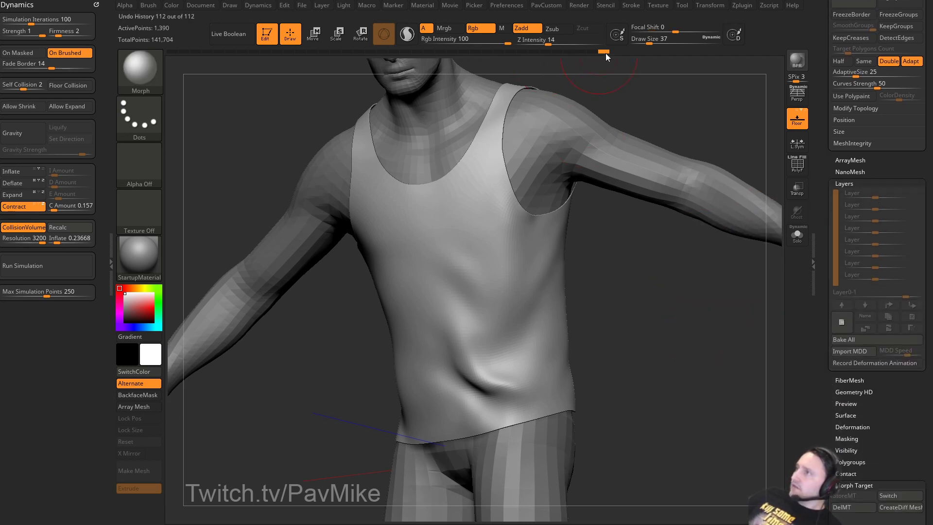
{"action": "left_click_drag", "start_coordinate": [606, 52], "coordinate": [537, 62]}
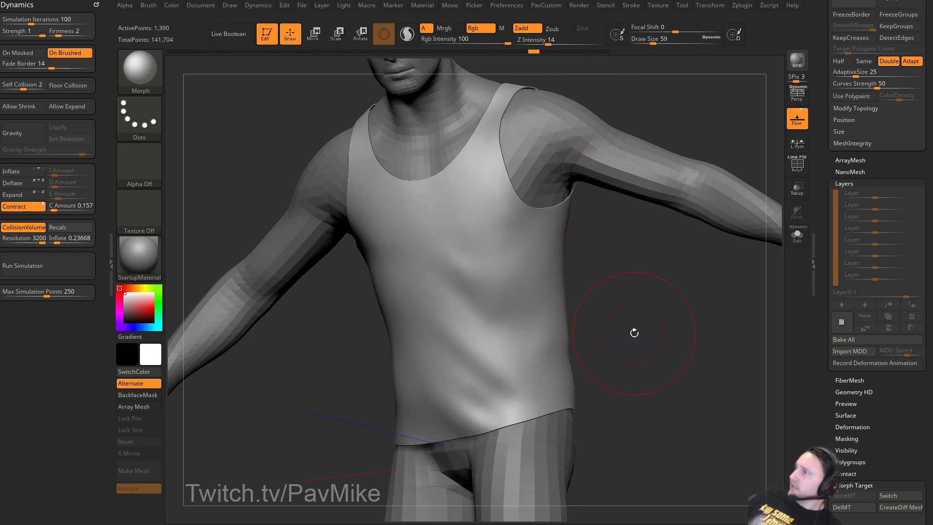
{"action": "left_click_drag", "start_coordinate": [830, 333], "coordinate": [830, 245]}
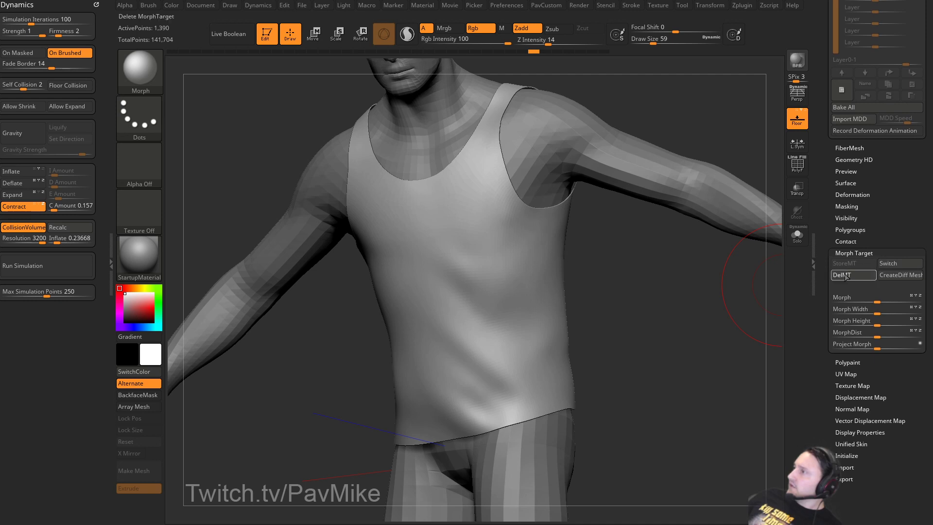
{"action": "left_click", "coordinate": [843, 276]}
Add a new sculpting layer to the tank top and dismiss the Morph brush notes.
{"action": "left_click_drag", "start_coordinate": [830, 277], "coordinate": [830, 356]}
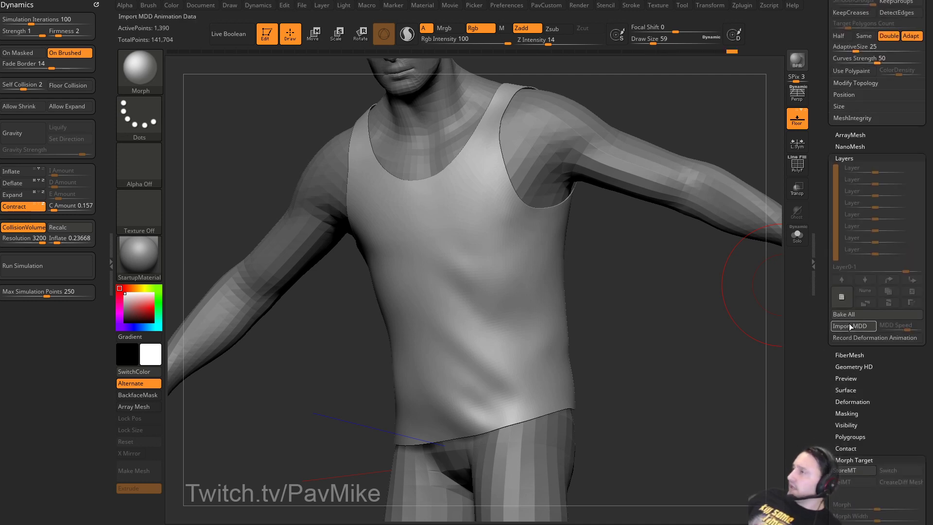
{"action": "left_click", "coordinate": [842, 297]}
{"action": "left_click", "coordinate": [467, 357]}
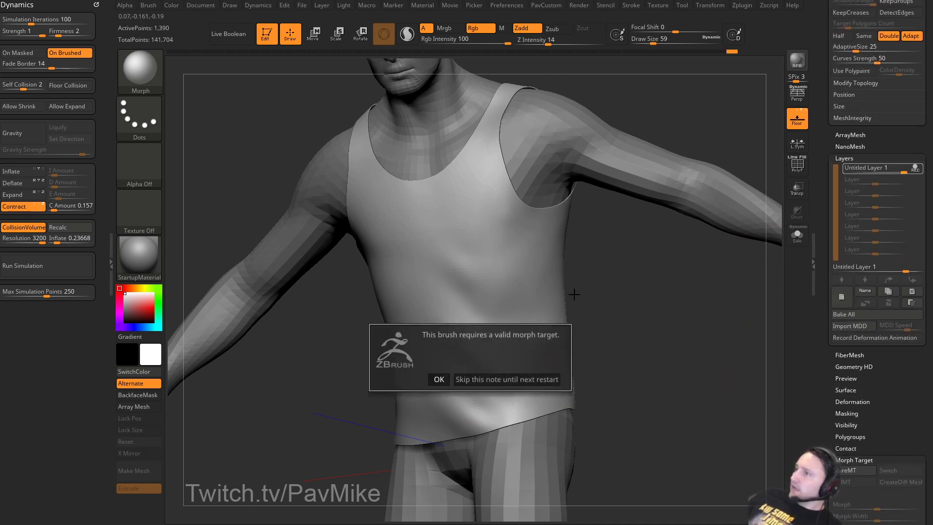
{"action": "left_click", "coordinate": [439, 380]}
{"action": "left_click_drag", "start_coordinate": [646, 312], "coordinate": [652, 313]}
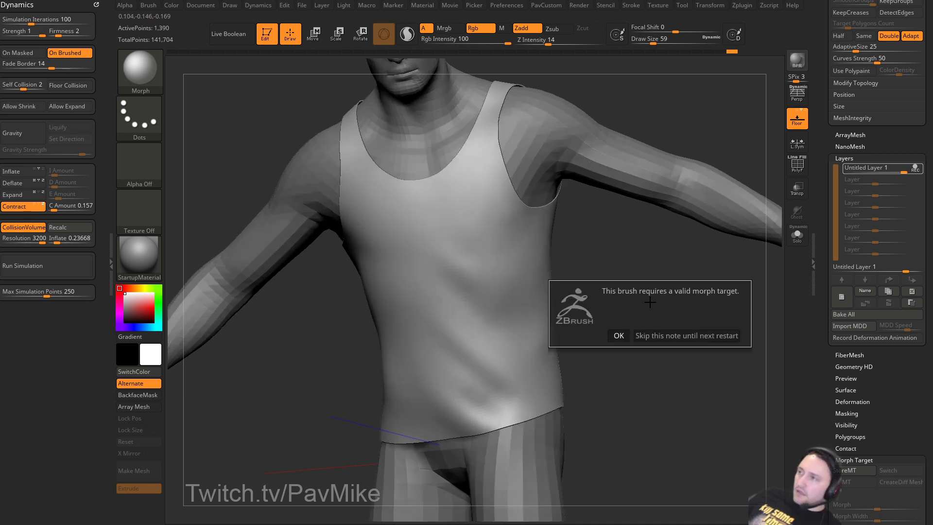
{"action": "left_click", "coordinate": [630, 334]}
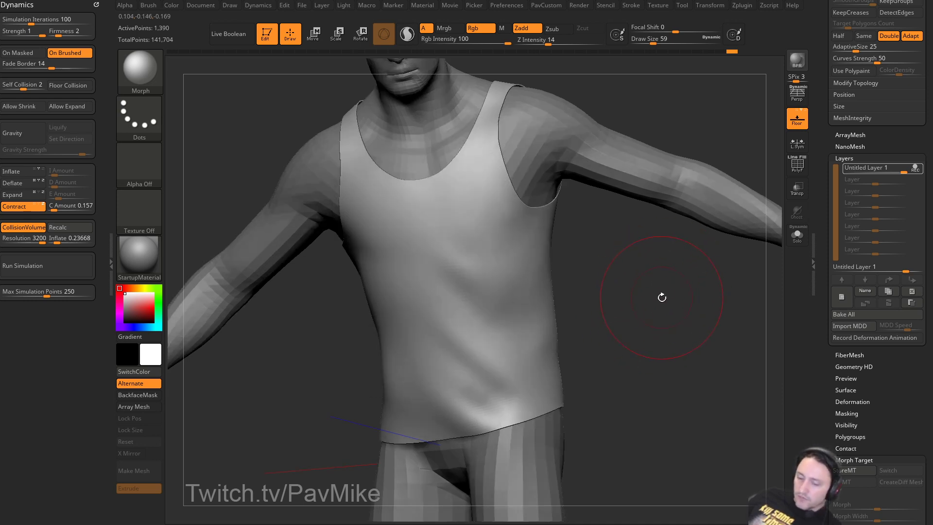
Pull crumpled folds into the tank top's lower front on the recording layer with the ClothHook brush.
{"action": "key", "text": "b"}
{"action": "key", "text": "c"}
{"action": "key", "text": "h"}
{"action": "mouse_move", "coordinate": [470, 373]}
{"action": "left_mouse_down"}
{"action": "mouse_move", "coordinate": [509, 338]}
{"action": "mouse_move", "coordinate": [459, 367]}
{"action": "mouse_move", "coordinate": [506, 343]}
{"action": "mouse_move", "coordinate": [472, 336]}
{"action": "mouse_move", "coordinate": [478, 340]}
{"action": "left_mouse_up"}
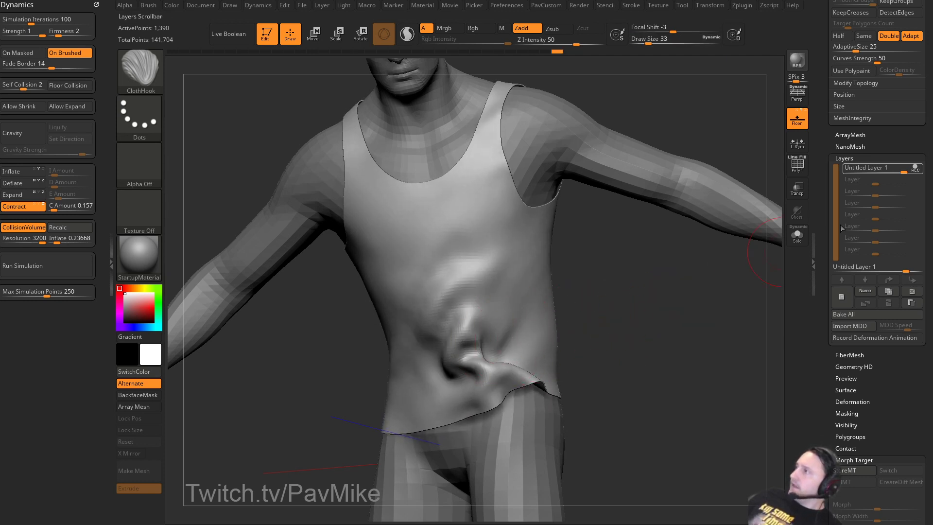
Dial the recorded layer's intensity down to 0.00239 and delete the layer.
{"action": "mouse_move", "coordinate": [903, 172]}
{"action": "left_mouse_down"}
{"action": "mouse_move", "coordinate": [875, 173]}
{"action": "mouse_move", "coordinate": [904, 179]}
{"action": "left_mouse_up"}
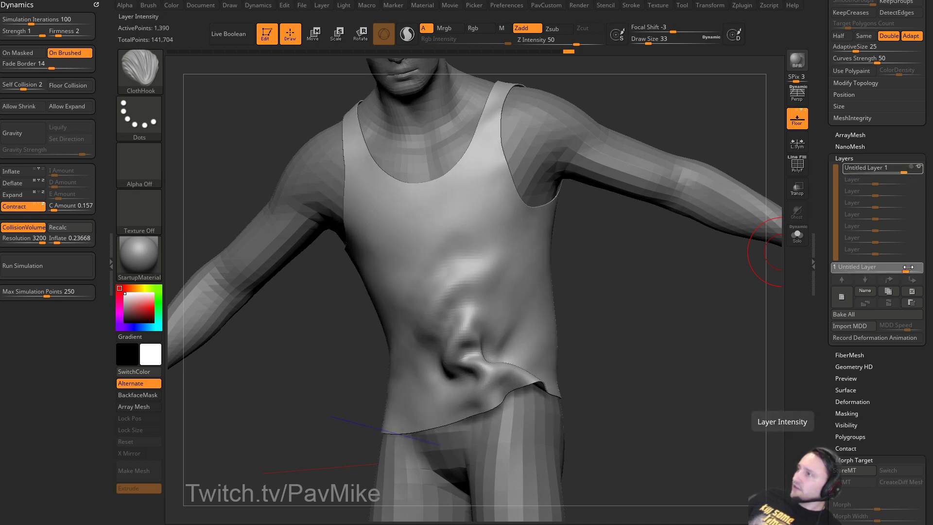
{"action": "mouse_move", "coordinate": [901, 269]}
{"action": "left_mouse_down"}
{"action": "mouse_move", "coordinate": [914, 269]}
{"action": "mouse_move", "coordinate": [885, 268]}
{"action": "left_mouse_up"}
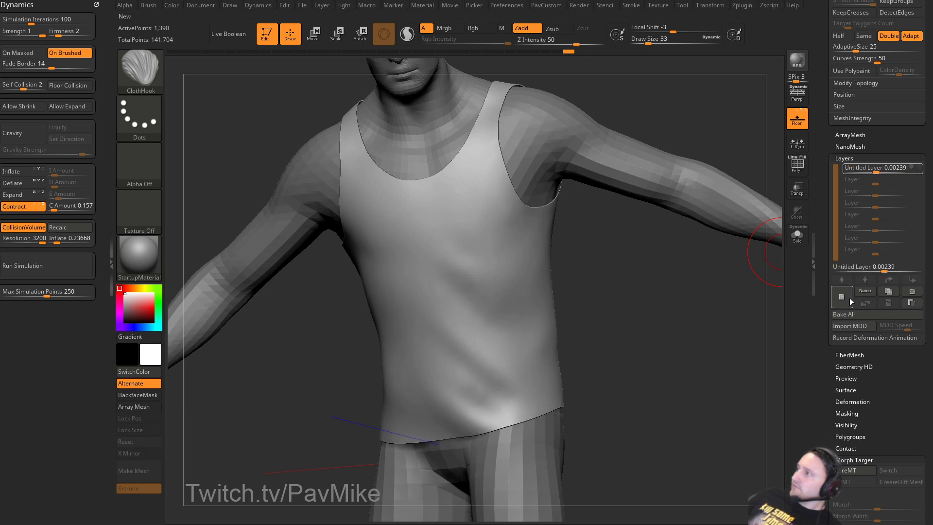
{"action": "left_click", "coordinate": [912, 291]}
{"action": "key", "text": "s"}
{"action": "left_click_drag", "start_coordinate": [676, 341], "coordinate": [683, 329]}
{"action": "key", "text": "s"}
{"action": "left_click_drag", "start_coordinate": [689, 292], "coordinate": [688, 321]}
{"action": "key", "text": "s"}
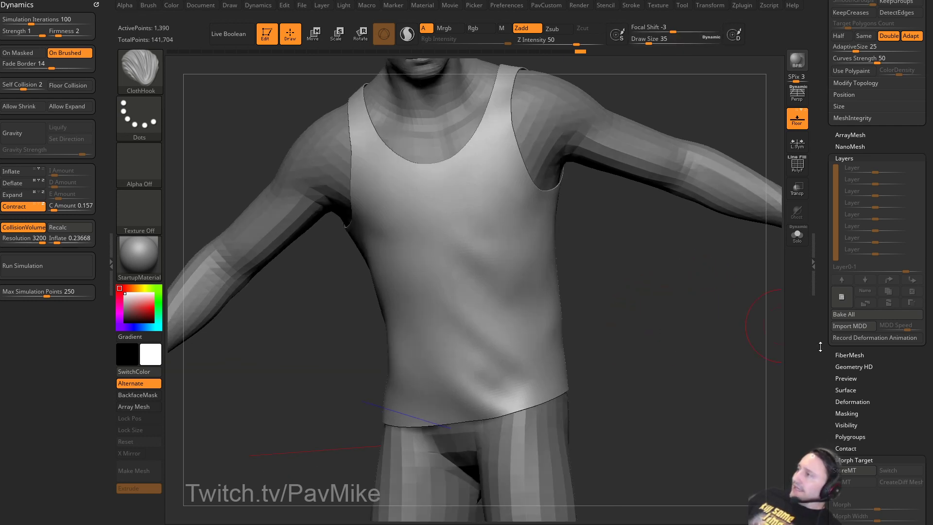
Clear the canvas and draw a Plane3D mesh on it in edit mode.
{"action": "scroll", "coordinate": [855, 292], "scroll_direction": "down", "scroll_amount": 5}
{"action": "key", "text": "s"}
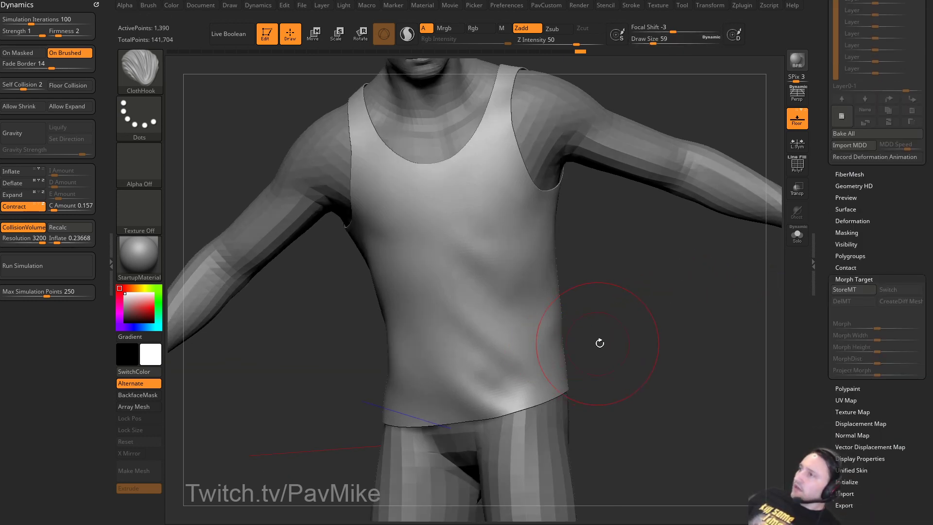
{"action": "key", "text": "t"}
{"action": "key", "text": "ctrl+n"}
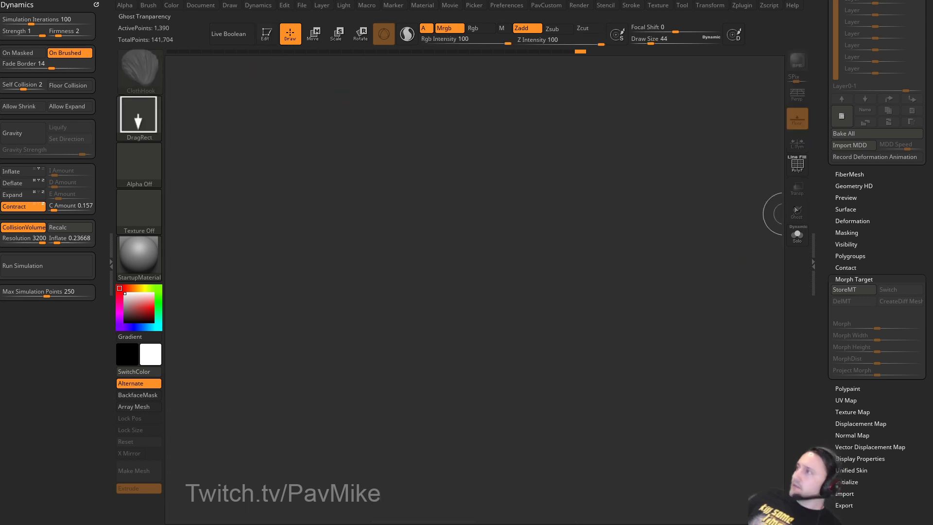
{"action": "scroll", "coordinate": [868, 132], "scroll_direction": "up", "scroll_amount": 5}
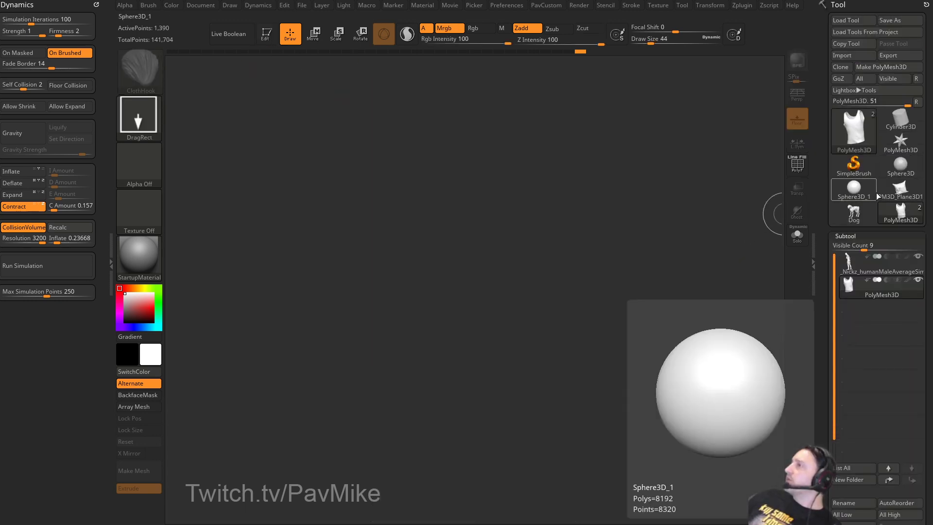
{"action": "left_click", "coordinate": [863, 170]}
{"action": "left_click", "coordinate": [857, 138]}
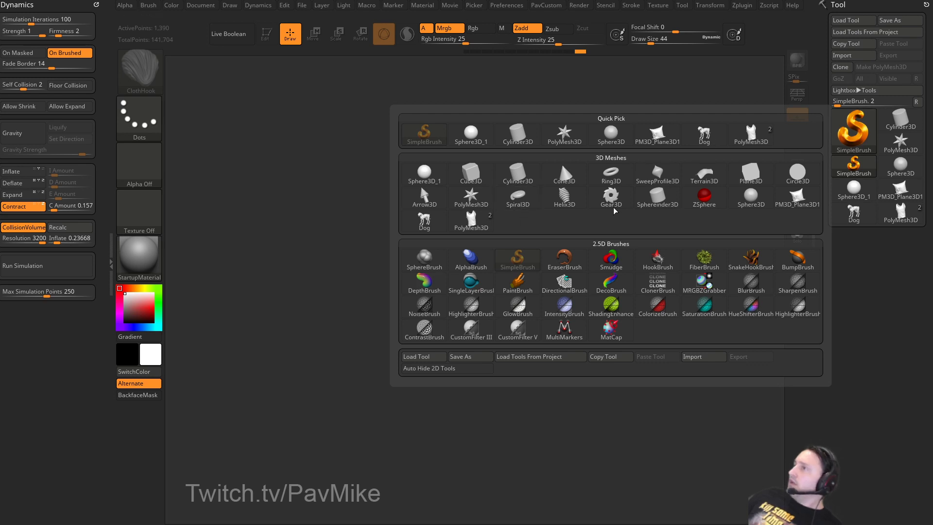
{"action": "left_click", "coordinate": [722, 194]}
{"action": "left_click_drag", "start_coordinate": [416, 313], "coordinate": [317, 100]}
{"action": "key", "text": "t"}
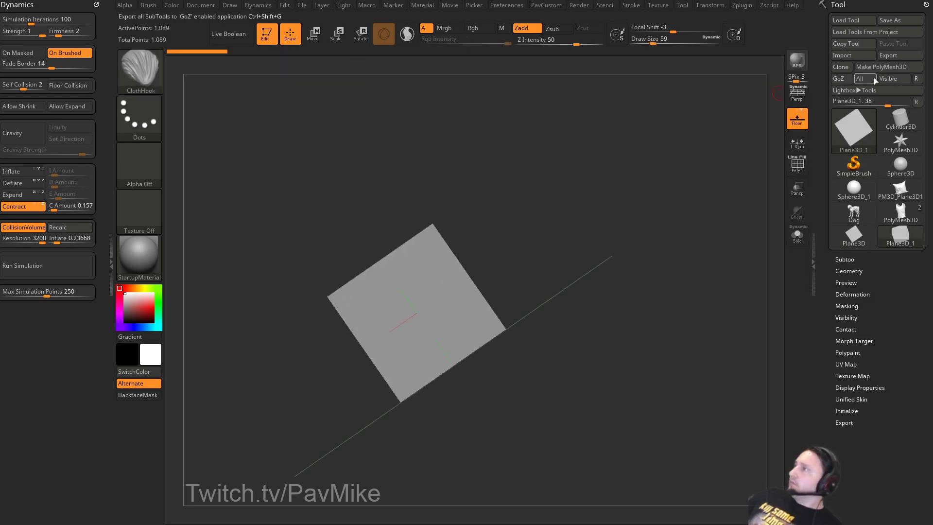
Convert the plane to a PolyMesh3D and turn on dynamic subdivision for it.
{"action": "key", "text": "ctrl+shift+p"}
{"action": "mouse_move", "coordinate": [621, 264]}
{"action": "left_mouse_down", "text": "shift"}
{"action": "mouse_move", "coordinate": [653, 267]}
{"action": "mouse_move", "coordinate": [687, 288]}
{"action": "mouse_move", "coordinate": [527, 321]}
{"action": "mouse_move", "coordinate": [703, 275]}
{"action": "left_mouse_up", "text": "shift"}
{"action": "key", "text": "bracketright"}
{"action": "key", "text": "bracketright"}
{"action": "key", "text": "bracketright"}
{"action": "key", "text": "bracketright"}
{"action": "left_click", "coordinate": [846, 295]}
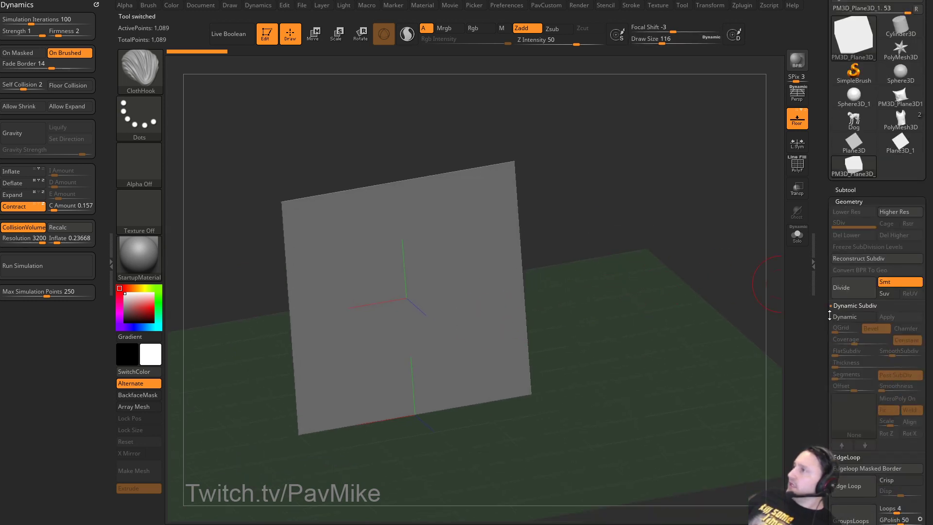
{"action": "scroll", "coordinate": [830, 316], "scroll_direction": "down", "scroll_amount": 2}
{"action": "left_click", "coordinate": [854, 282]}
{"action": "scroll", "coordinate": [854, 282], "scroll_direction": "down", "scroll_amount": 2}
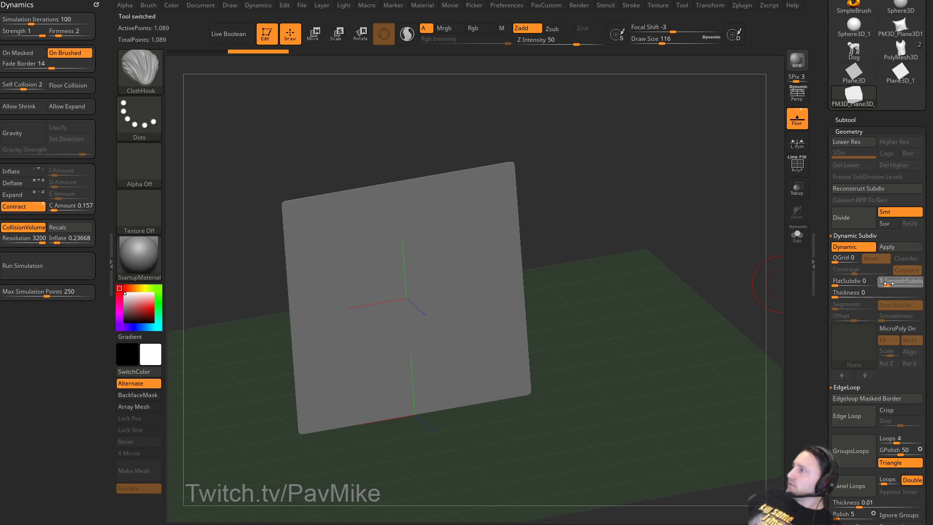
Set the plane's dynamic subdivision thickness to 0.01413.
{"action": "left_click", "coordinate": [854, 292]}
{"action": "left_click_drag", "start_coordinate": [859, 292], "coordinate": [869, 292]}
{"action": "left_click_drag", "start_coordinate": [631, 289], "coordinate": [725, 284]}
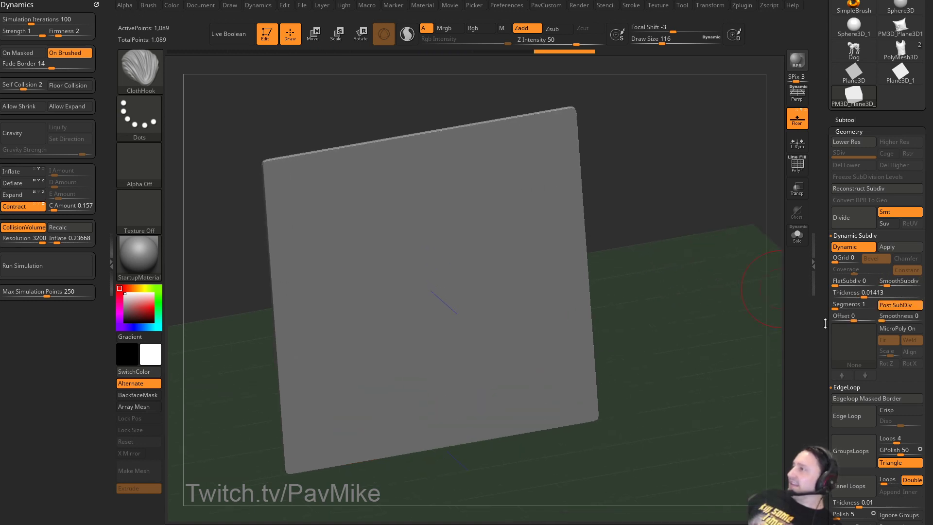
Turn on MicroPoly for the plane's dynamic subdivision and apply the Chainmail02 pattern.
{"action": "left_click", "coordinate": [899, 328]}
{"action": "left_click", "coordinate": [854, 343]}
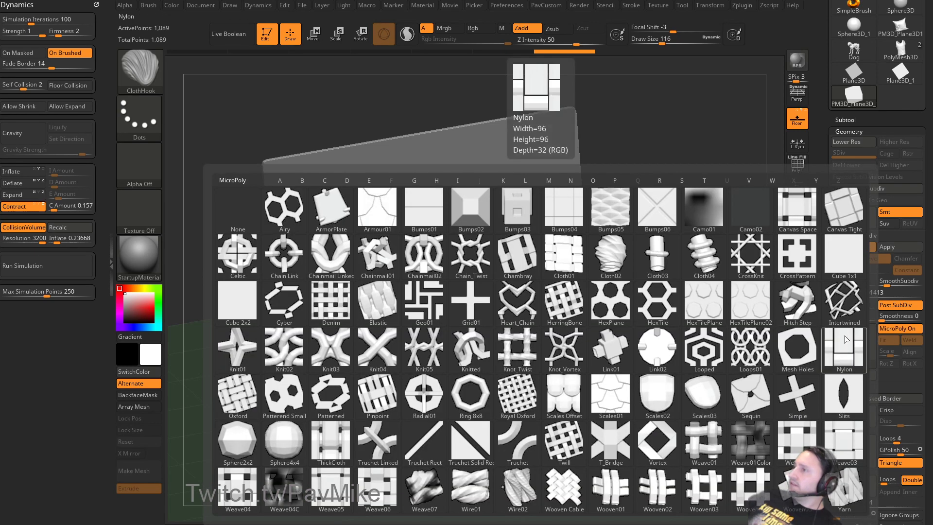
{"action": "left_click", "coordinate": [425, 254]}
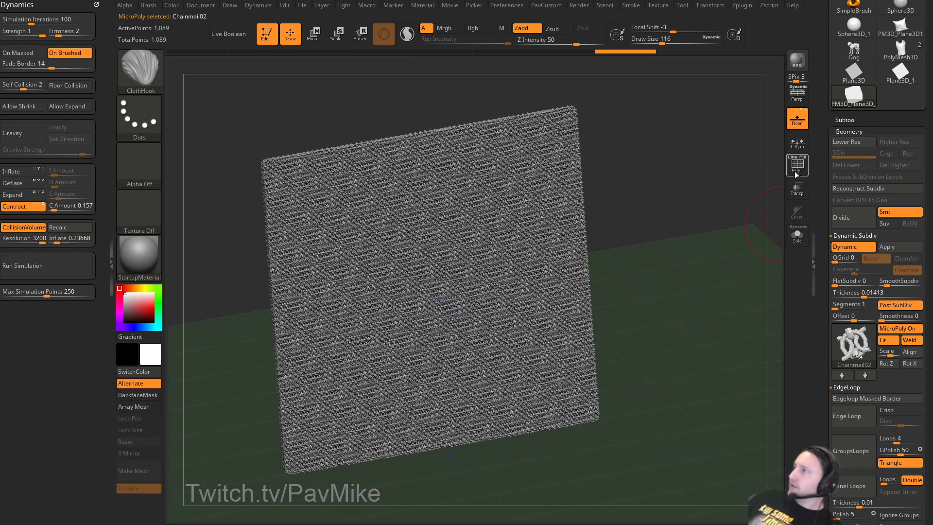
{"action": "left_click", "coordinate": [796, 170]}
{"action": "left_click", "coordinate": [790, 174]}
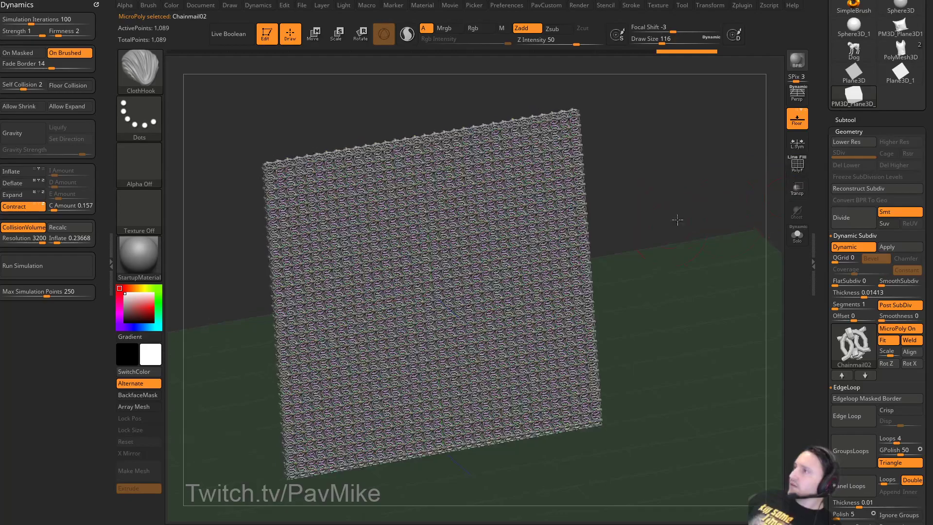
{"action": "mouse_move", "coordinate": [678, 217]}
{"action": "left_mouse_down"}
{"action": "mouse_move", "coordinate": [665, 229]}
{"action": "mouse_move", "coordinate": [680, 265]}
{"action": "mouse_move", "coordinate": [655, 221]}
{"action": "mouse_move", "coordinate": [668, 197]}
{"action": "left_mouse_up"}
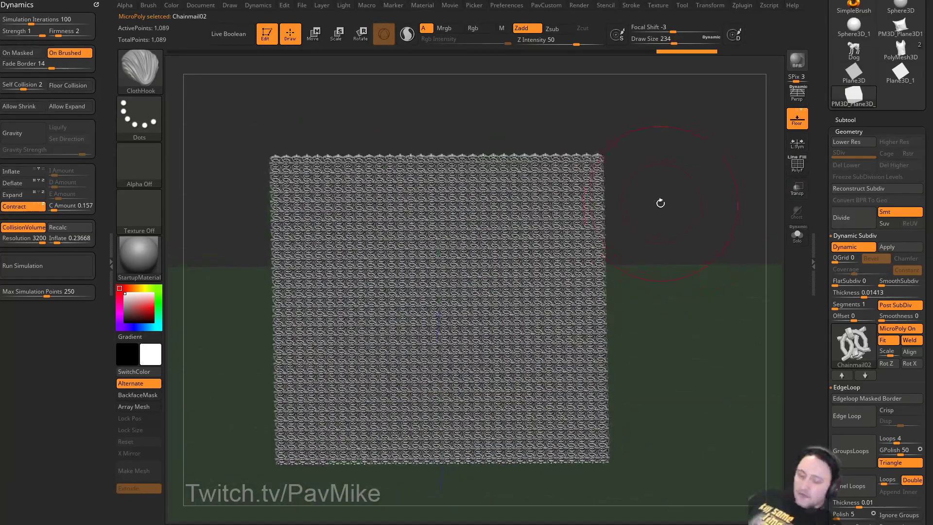
{"action": "key", "text": "b"}
{"action": "key", "text": "c"}
{"action": "key", "text": "h"}
{"action": "left_click_drag", "start_coordinate": [629, 224], "coordinate": [644, 223]}
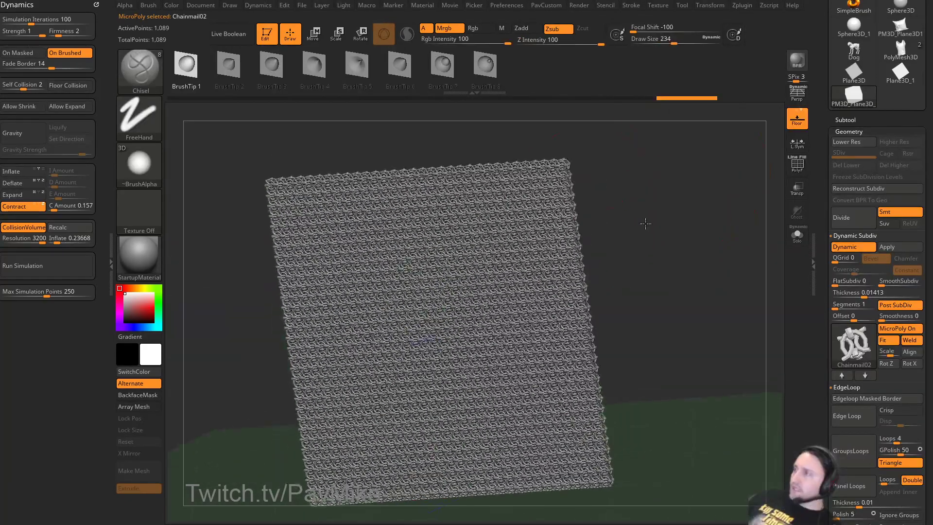
{"action": "left_click_drag", "start_coordinate": [540, 233], "coordinate": [600, 234]}
{"action": "key", "text": "ctrl+z"}
{"action": "left_click_drag", "start_coordinate": [645, 208], "coordinate": [658, 213]}
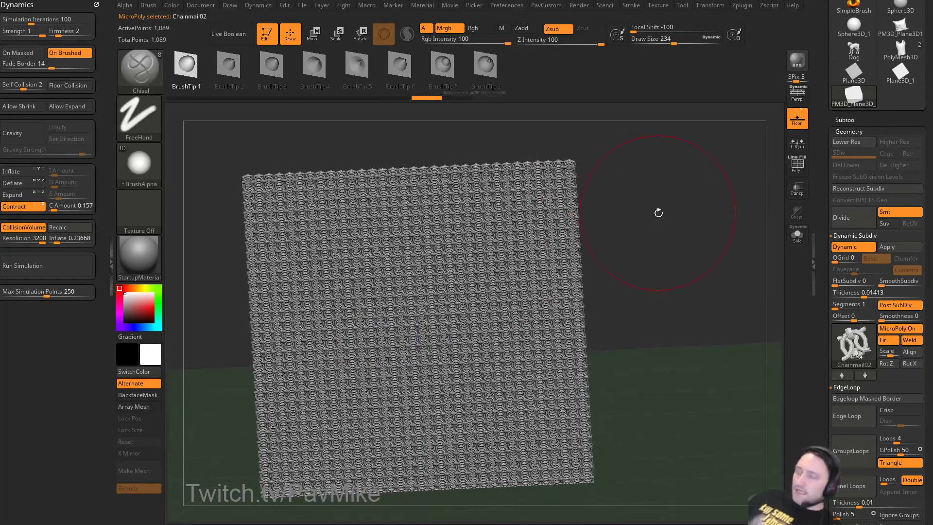
Switch to the ClothHook brush, try pulling the chainmail plane into folds, and undo the pull.
{"action": "key", "text": "b"}
{"action": "key", "text": "c"}
{"action": "key", "text": "k"}
{"action": "mouse_move", "coordinate": [549, 210]}
{"action": "left_mouse_down"}
{"action": "mouse_move", "coordinate": [600, 218]}
{"action": "mouse_move", "coordinate": [520, 222]}
{"action": "left_mouse_up"}
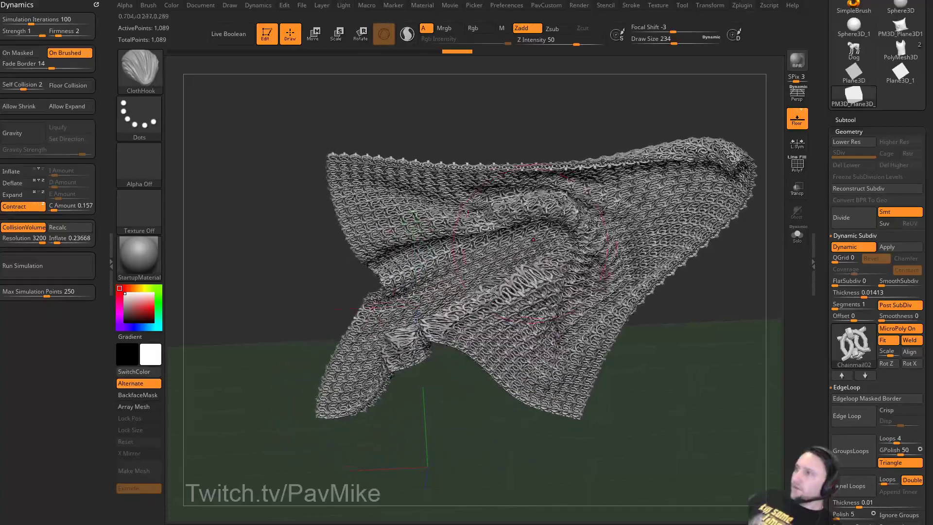
{"action": "key", "text": "ctrl"}
{"action": "key", "text": "ctrl+z"}
Turn off the collision volume and pull the chainmail plane into bunched folds with the ClothHook brush.
{"action": "left_click", "coordinate": [33, 227]}
{"action": "mouse_move", "coordinate": [535, 214]}
{"action": "left_mouse_down"}
{"action": "mouse_move", "coordinate": [467, 199]}
{"action": "mouse_move", "coordinate": [386, 268]}
{"action": "left_mouse_up"}
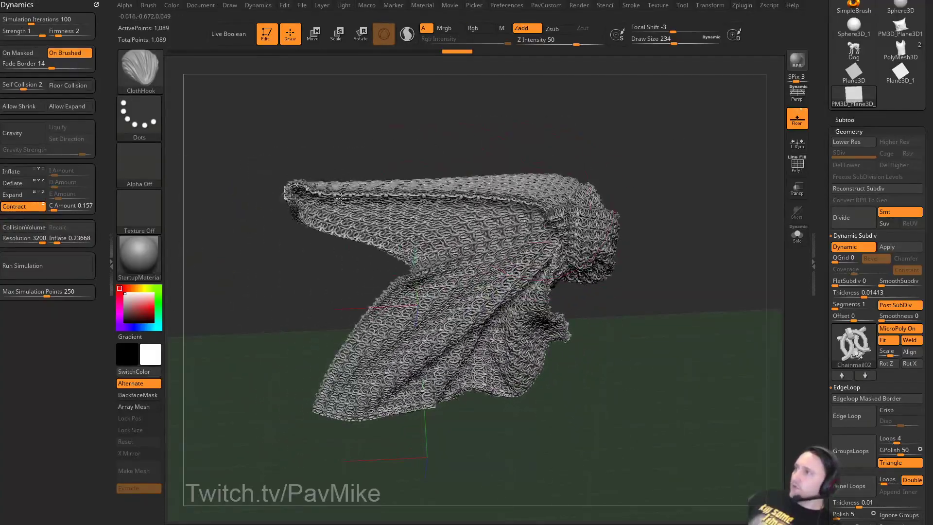
{"action": "left_click", "coordinate": [124, 250]}
{"action": "left_click", "coordinate": [198, 240]}
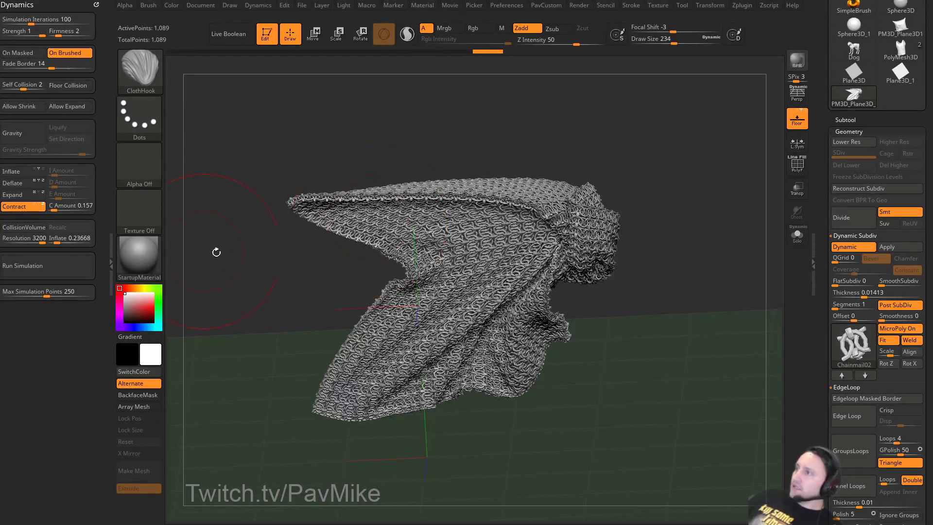
Preview the Droplet material on the folded chainmail and settle on MAH_Shiny.
{"action": "left_click", "coordinate": [139, 250]}
{"action": "left_click", "coordinate": [607, 275]}
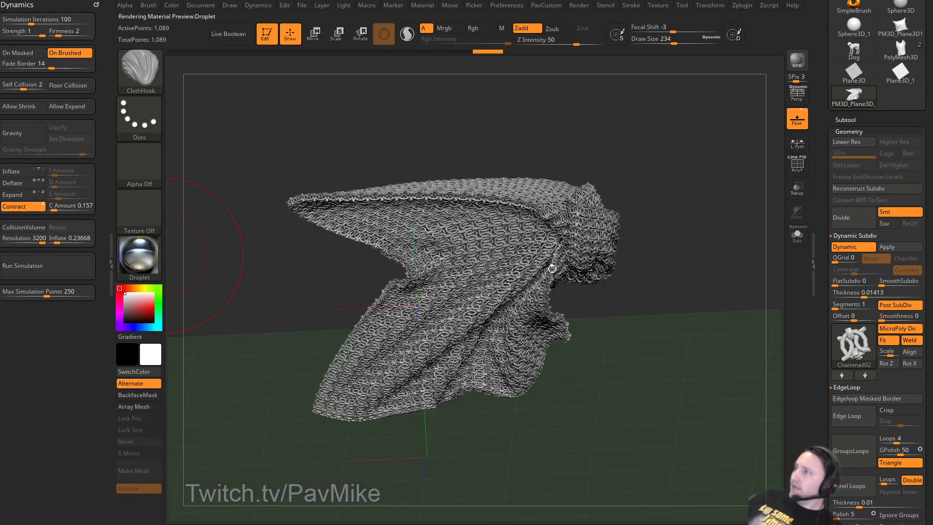
{"action": "left_click", "coordinate": [158, 263]}
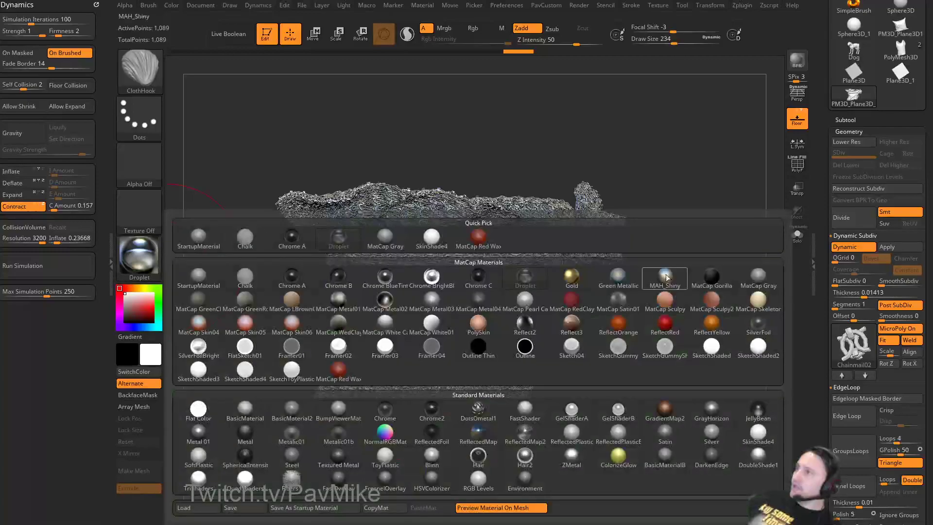
{"action": "left_click", "coordinate": [670, 277]}
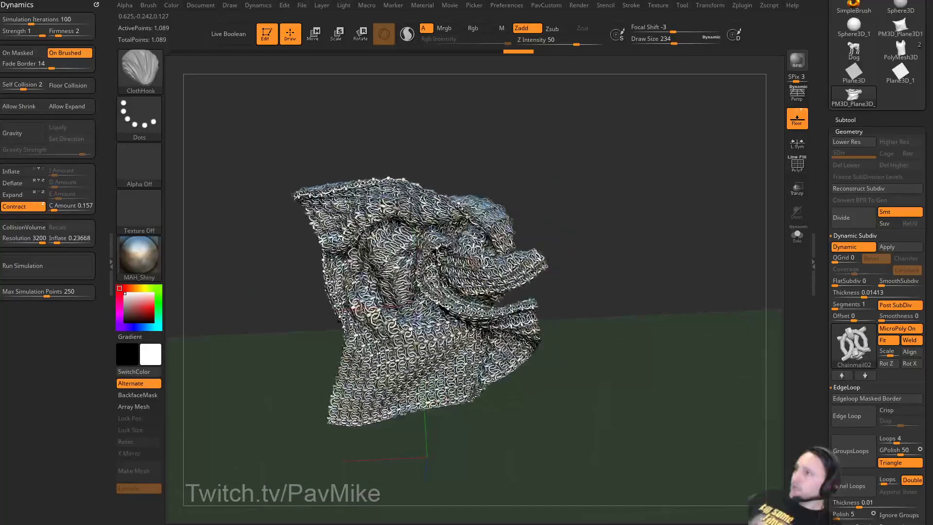
Cycle the folded cloth's MicroPoly pattern back through the preceding presets to Canvas Tight.
{"action": "left_click_drag", "start_coordinate": [646, 241], "coordinate": [720, 292]}
{"action": "left_click", "coordinate": [842, 375]}
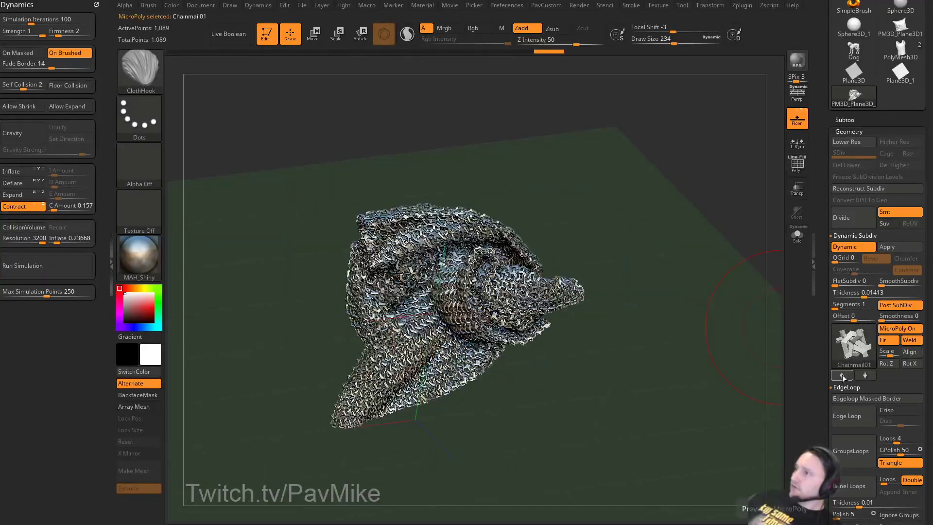
{"action": "left_click", "coordinate": [842, 375]}
{"action": "left_click", "coordinate": [842, 376]}
{"action": "left_click", "coordinate": [842, 376]}
{"action": "left_click", "coordinate": [842, 375]}
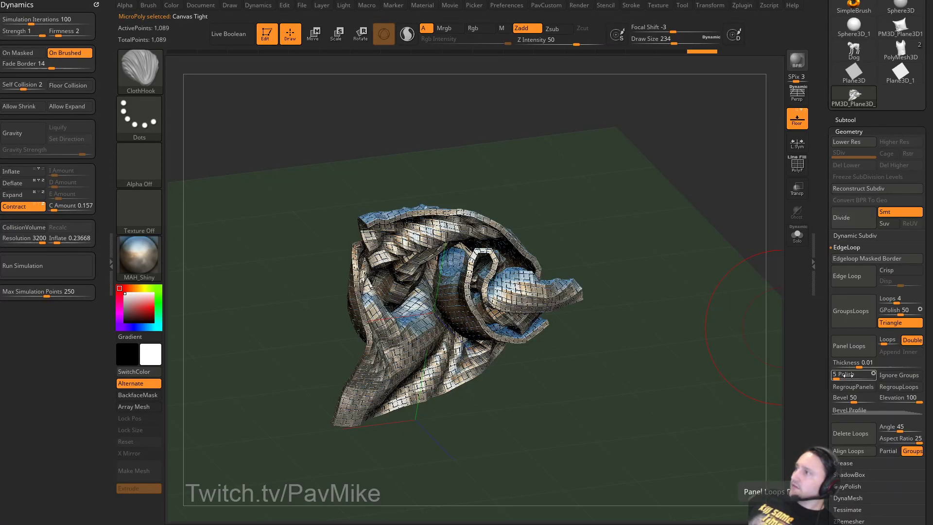
{"action": "left_click_drag", "start_coordinate": [820, 311], "coordinate": [821, 366]}
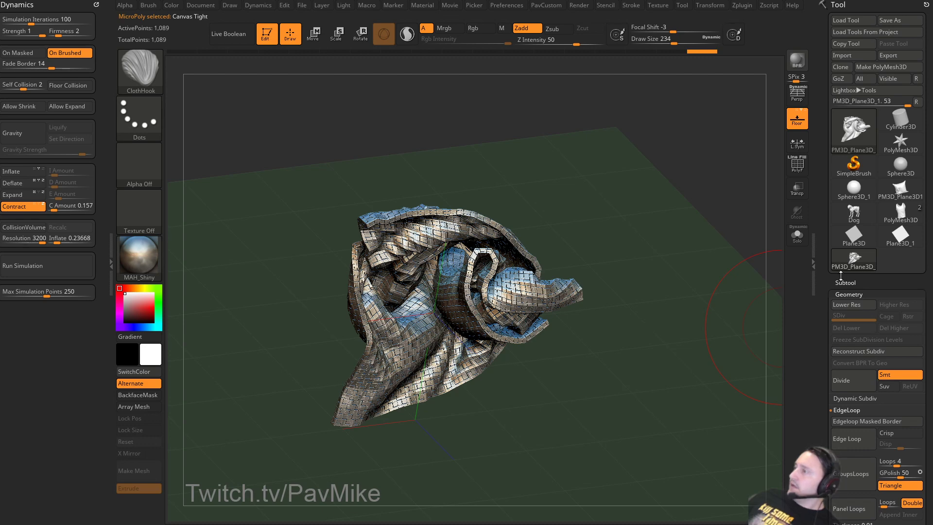
Switch to the browser and look through the ZBrush 2021 videos on the ArtStation artwork page.
{"action": "left_click", "coordinate": [266, 34]}
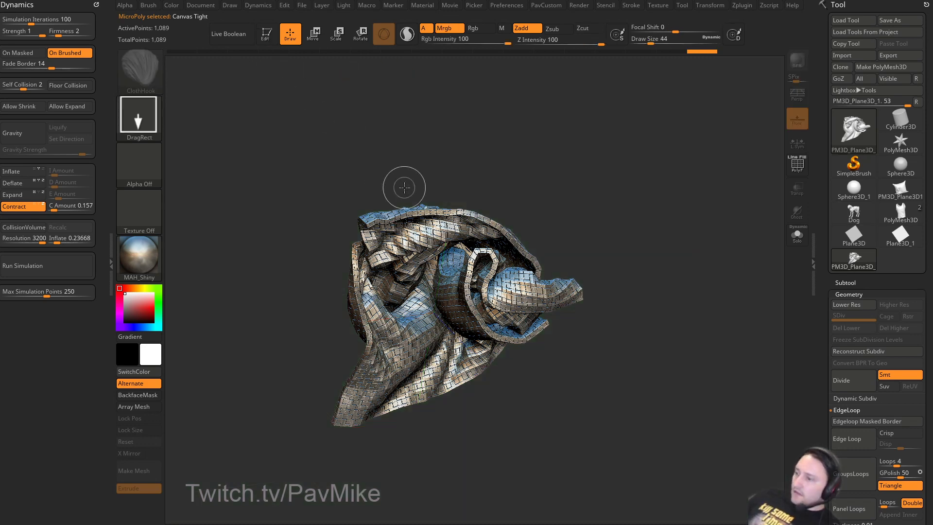
{"action": "key", "text": "alt+Tab"}
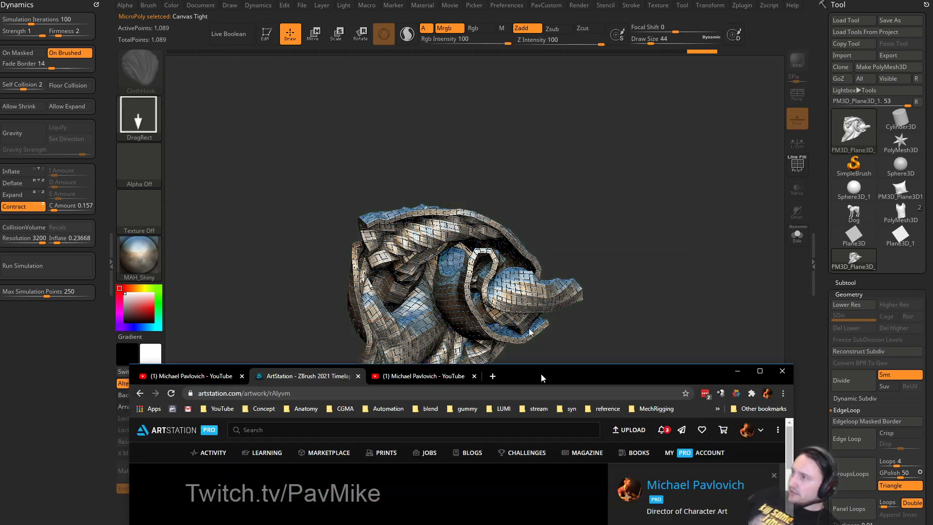
{"action": "scroll", "coordinate": [403, 233], "scroll_direction": "down", "scroll_amount": 9}
{"action": "scroll", "coordinate": [403, 233], "scroll_direction": "down", "scroll_amount": 4}
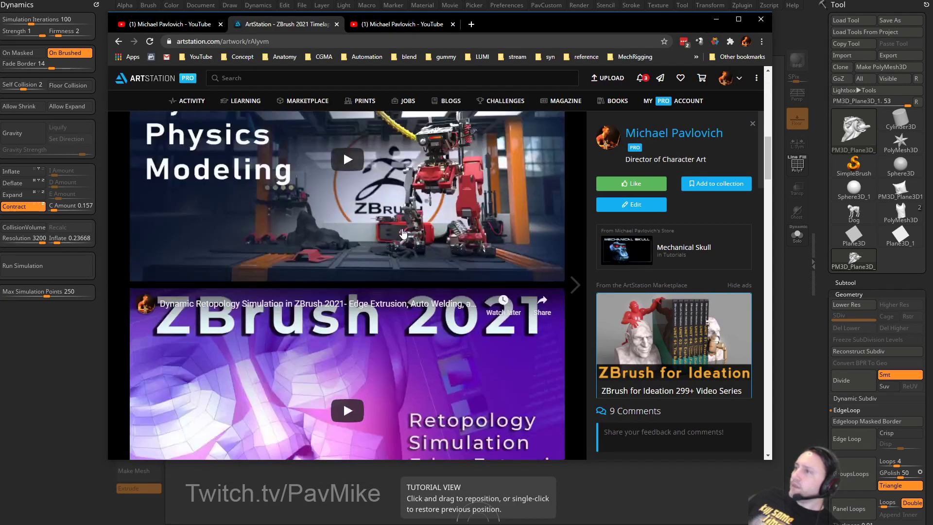
{"action": "scroll", "coordinate": [404, 245], "scroll_direction": "up", "scroll_amount": 3}
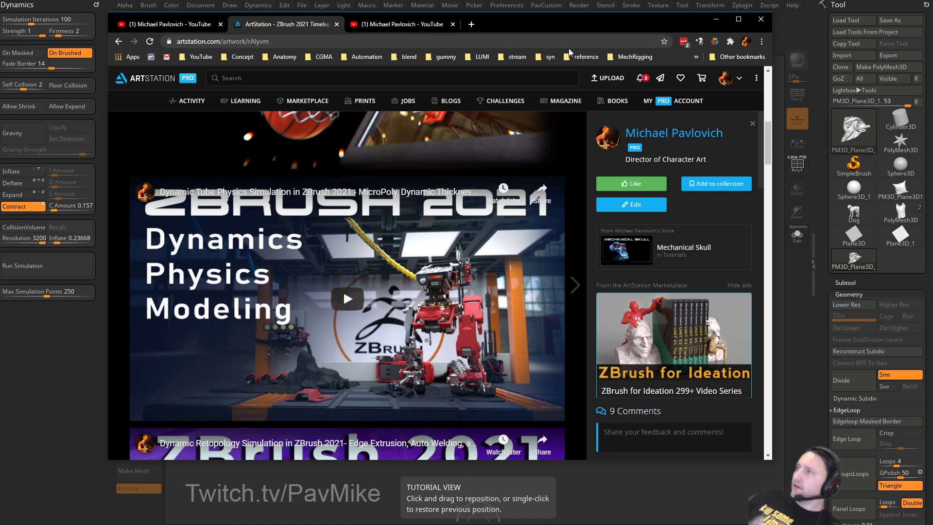
{"action": "left_click_drag", "start_coordinate": [541, 28], "coordinate": [542, 0]}
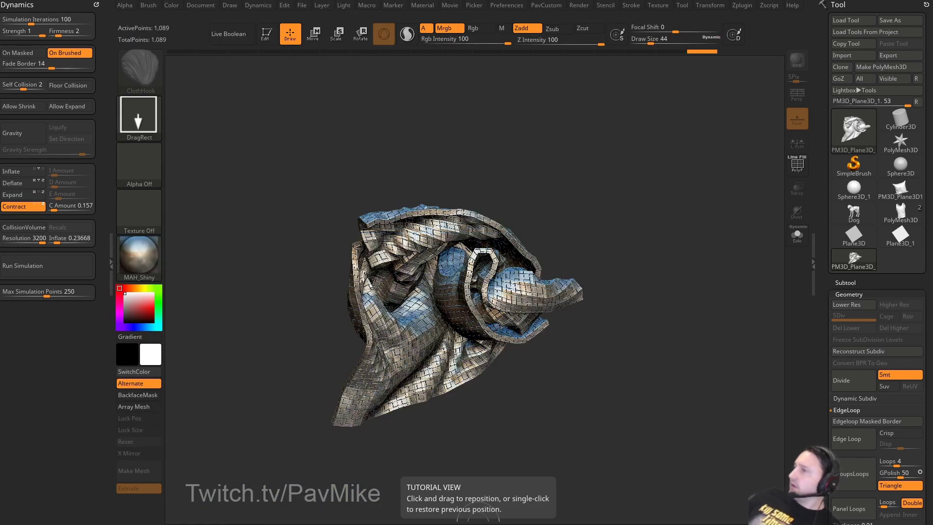
Clear the canvas, redraw the cloth mesh in edit mode, and undo its folds back to the flat plane.
{"action": "key", "text": "s"}
{"action": "left_click_drag", "start_coordinate": [655, 296], "coordinate": [663, 298]}
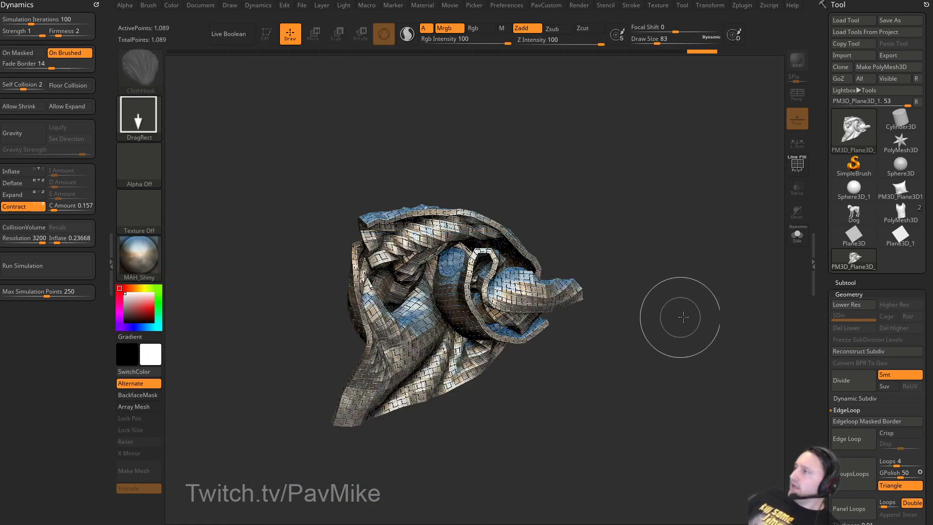
{"action": "left_click", "coordinate": [873, 166]}
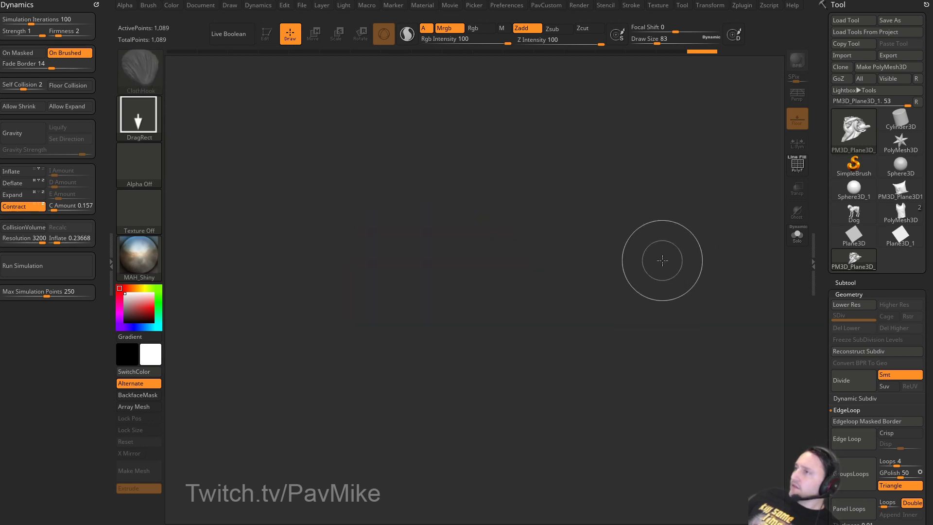
{"action": "left_click", "coordinate": [862, 132]}
{"action": "left_click", "coordinate": [471, 308]}
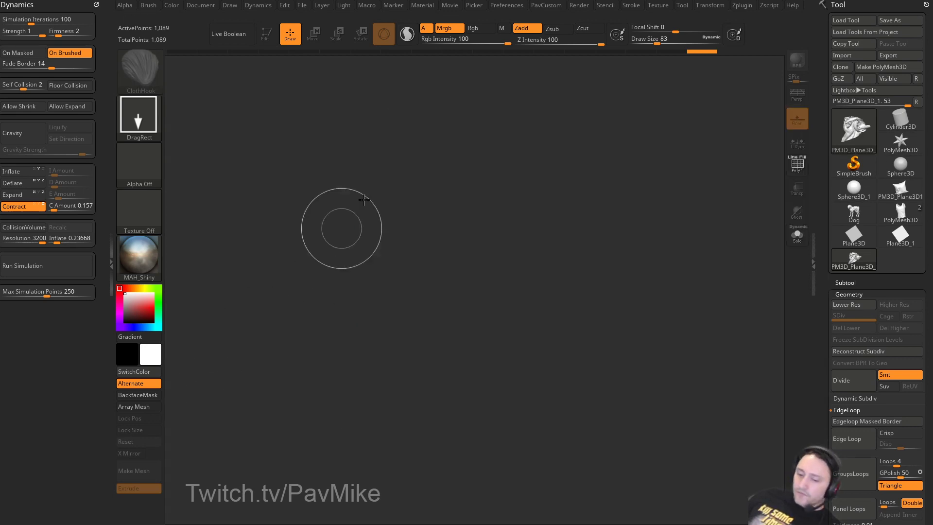
{"action": "left_click_drag", "start_coordinate": [377, 334], "coordinate": [427, 419]}
{"action": "left_click", "coordinate": [266, 34]}
{"action": "left_click_drag", "start_coordinate": [465, 175], "coordinate": [606, 281], "text": "shift"}
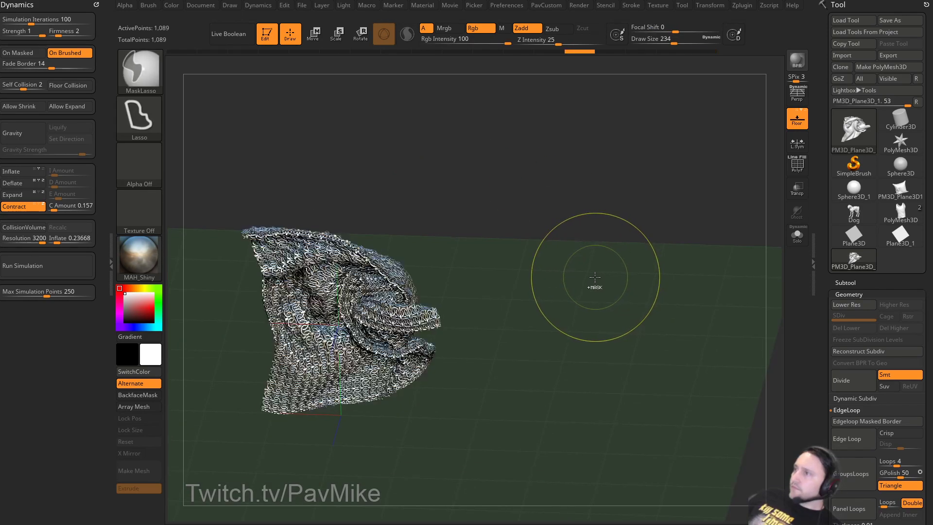
{"action": "key", "text": "ctrl+z"}
{"action": "key", "text": "ctrl+z"}
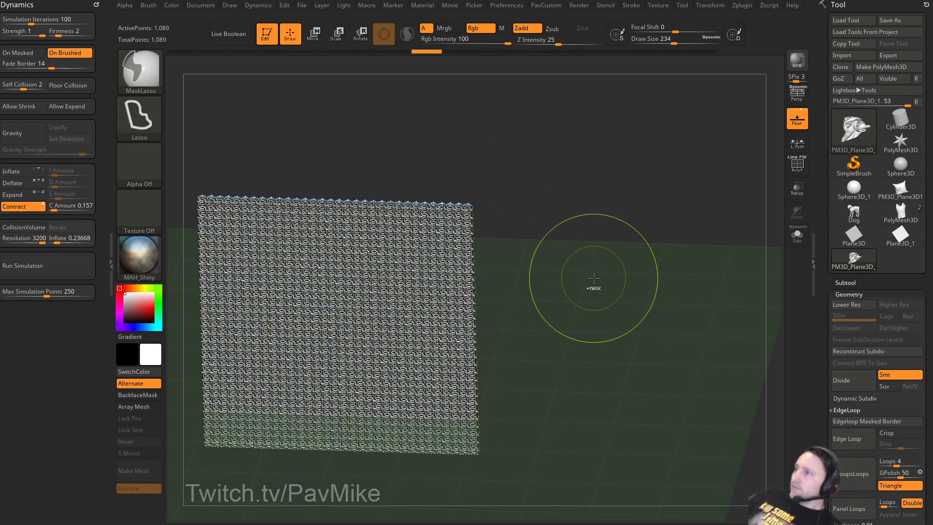
Reopen the plane's dynamic subdivision settings and apply the Simple MicroPoly pattern.
{"action": "scroll", "coordinate": [843, 285], "scroll_direction": "down", "scroll_amount": 5}
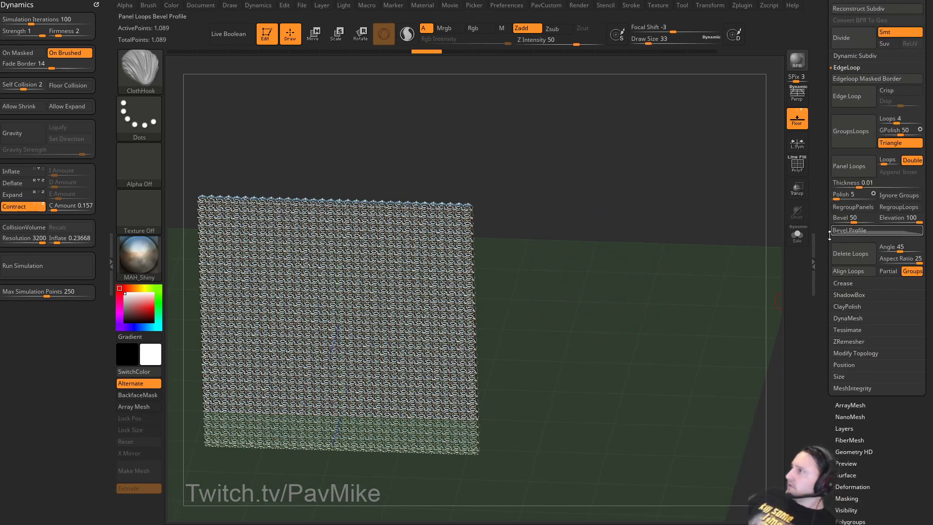
{"action": "left_click_drag", "start_coordinate": [830, 236], "coordinate": [822, 365]}
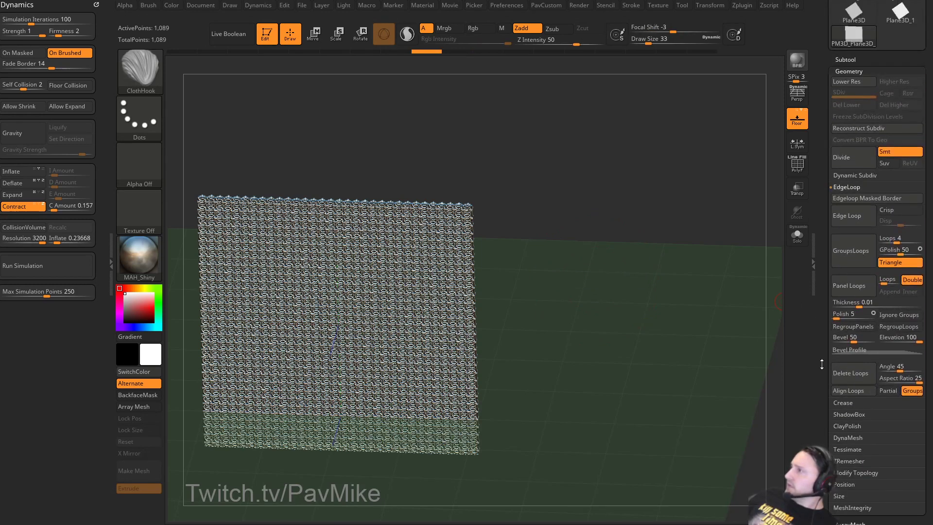
{"action": "left_click_drag", "start_coordinate": [822, 145], "coordinate": [823, 134]}
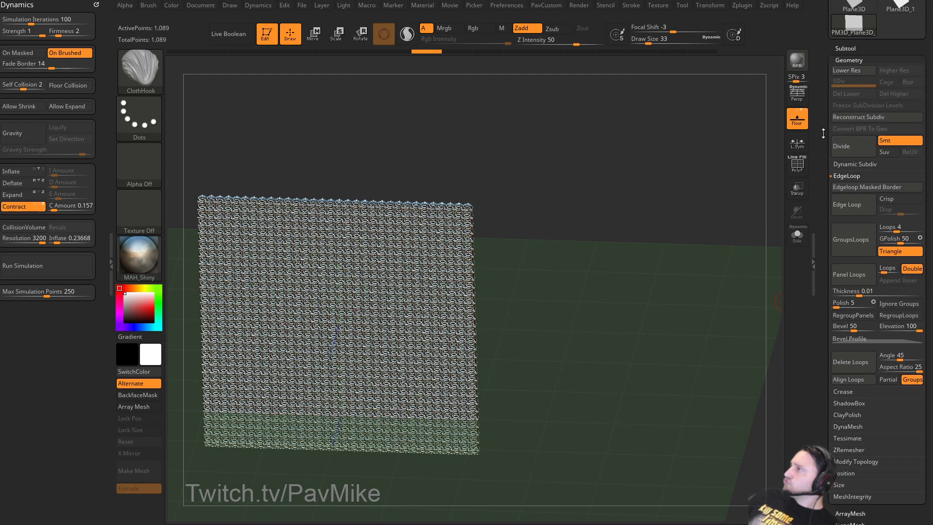
{"action": "left_click", "coordinate": [849, 175], "text": "shift"}
{"action": "left_click", "coordinate": [852, 164], "text": "shift"}
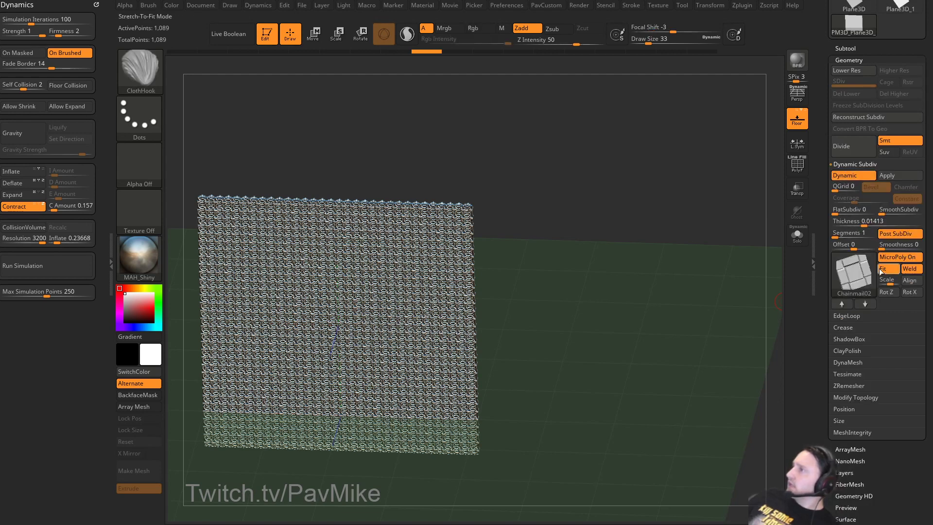
{"action": "left_click", "coordinate": [860, 275]}
{"action": "mouse_move", "coordinate": [439, 333]}
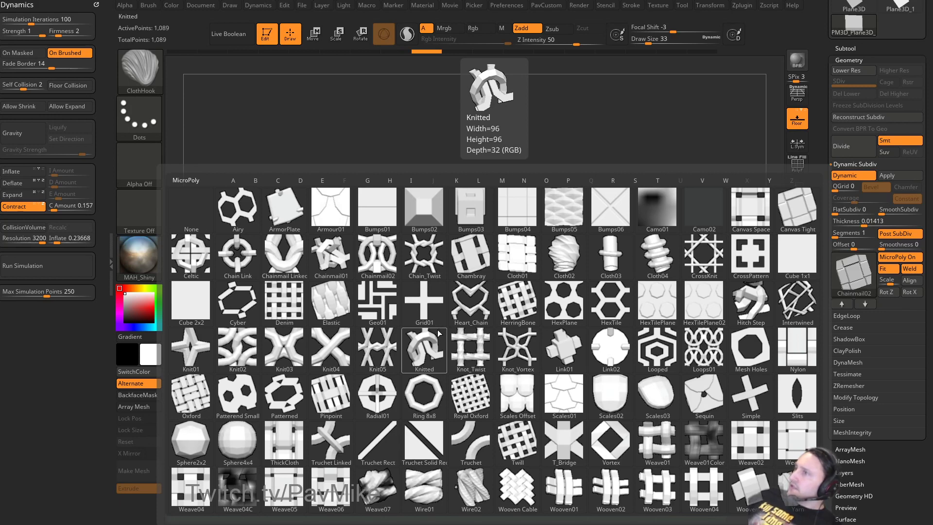
{"action": "left_click", "coordinate": [762, 381]}
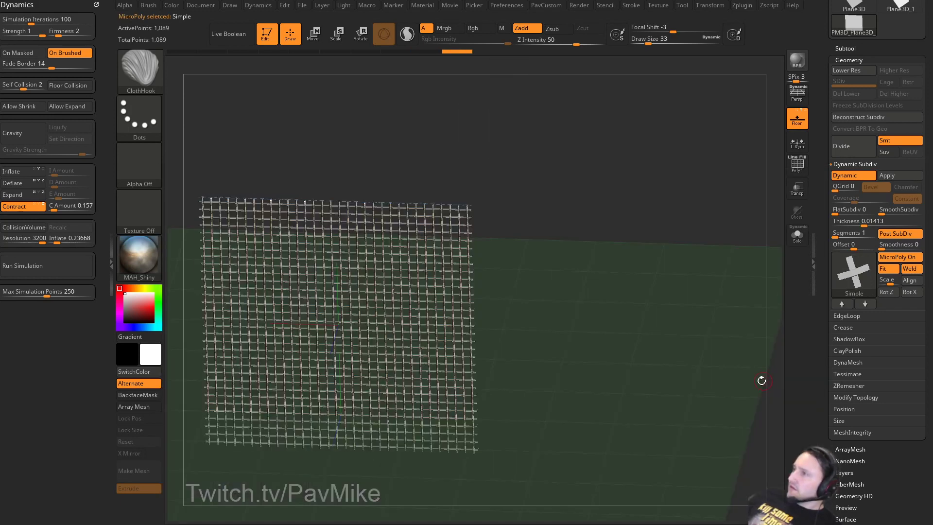
Set the plane's dynamic subdivision thickness to 0.12278.
{"action": "left_click_drag", "start_coordinate": [659, 352], "coordinate": [684, 358]}
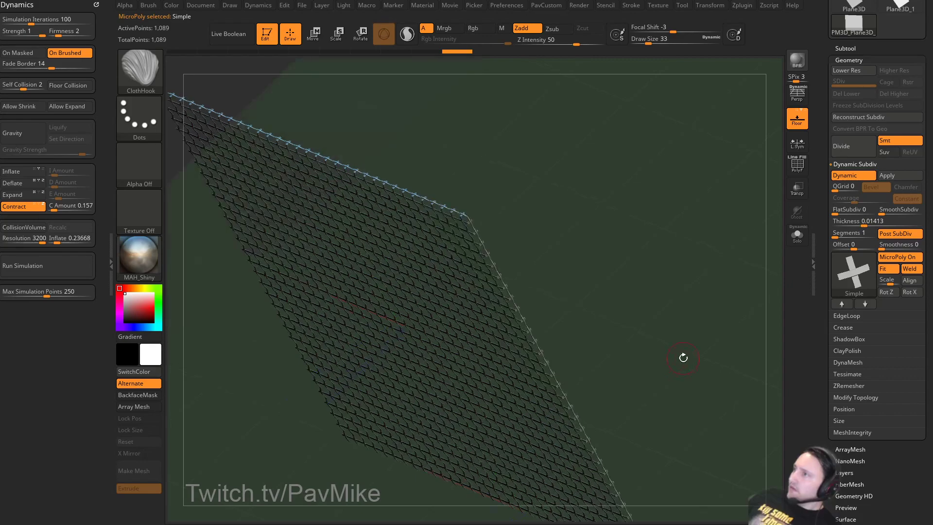
{"action": "left_click_drag", "start_coordinate": [864, 226], "coordinate": [886, 225]}
{"action": "mouse_move", "coordinate": [710, 248]}
{"action": "left_mouse_down"}
{"action": "mouse_move", "coordinate": [690, 252]}
{"action": "mouse_move", "coordinate": [722, 256]}
{"action": "left_mouse_up"}
Change the plane's MicroPoly pattern to Grid01.
{"action": "left_click", "coordinate": [854, 280]}
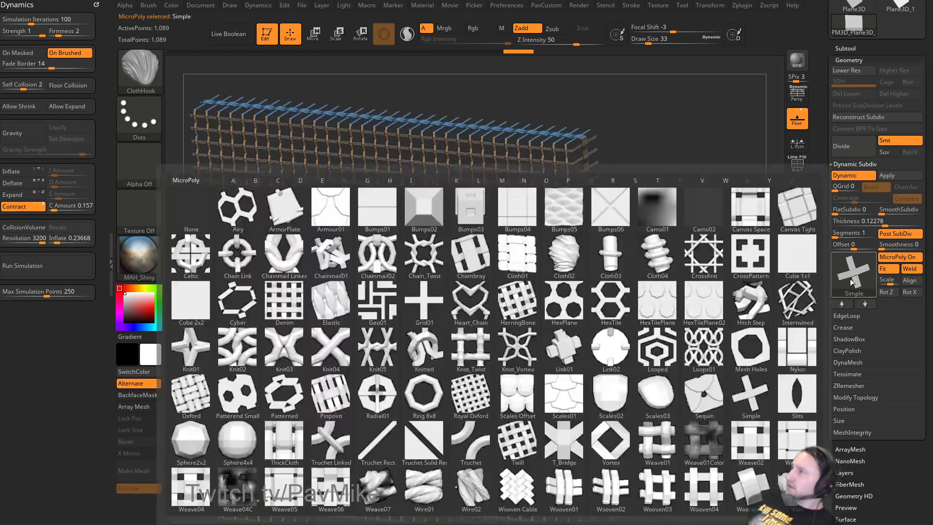
{"action": "left_click", "coordinate": [425, 302]}
{"action": "left_click_drag", "start_coordinate": [600, 252], "coordinate": [761, 248]}
Apply the MatCap Gray material to the grid-patterned plane.
{"action": "left_click", "coordinate": [127, 256]}
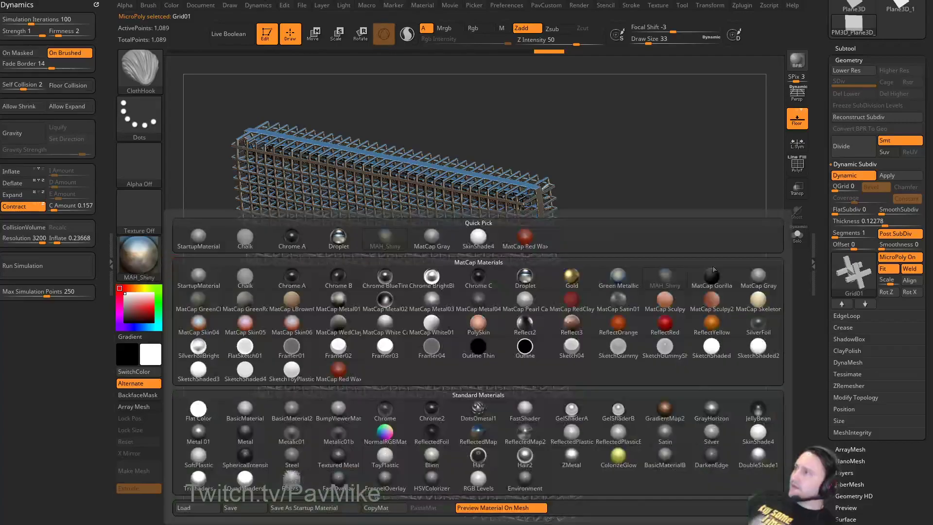
{"action": "left_click", "coordinate": [751, 278]}
{"action": "left_click_drag", "start_coordinate": [702, 263], "coordinate": [738, 280]}
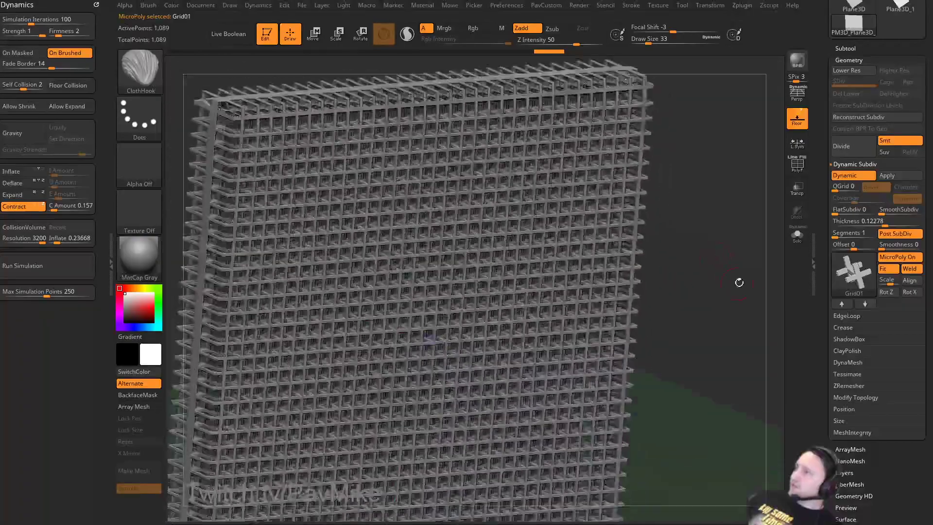
Load the Grid01 MicroPoly pattern again and switch to its Grid01 source mesh.
{"action": "left_click", "coordinate": [851, 276]}
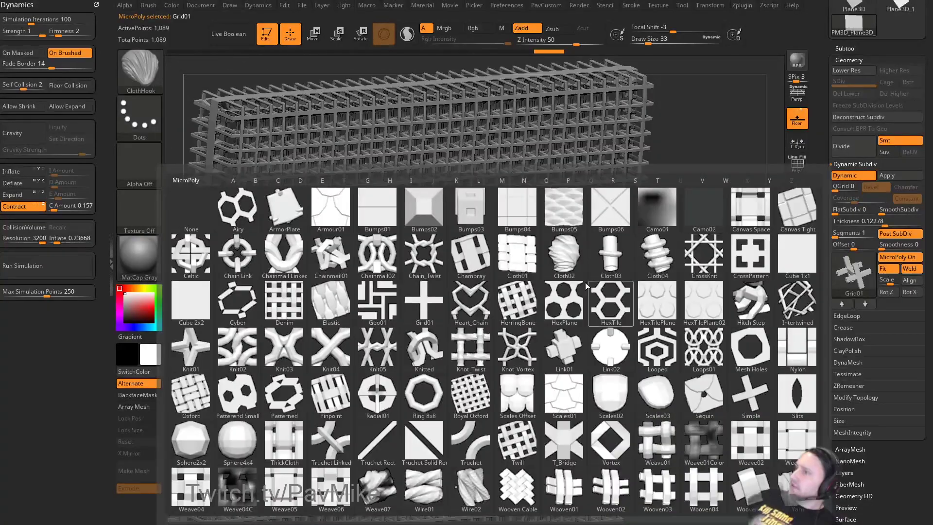
{"action": "left_click", "coordinate": [424, 303]}
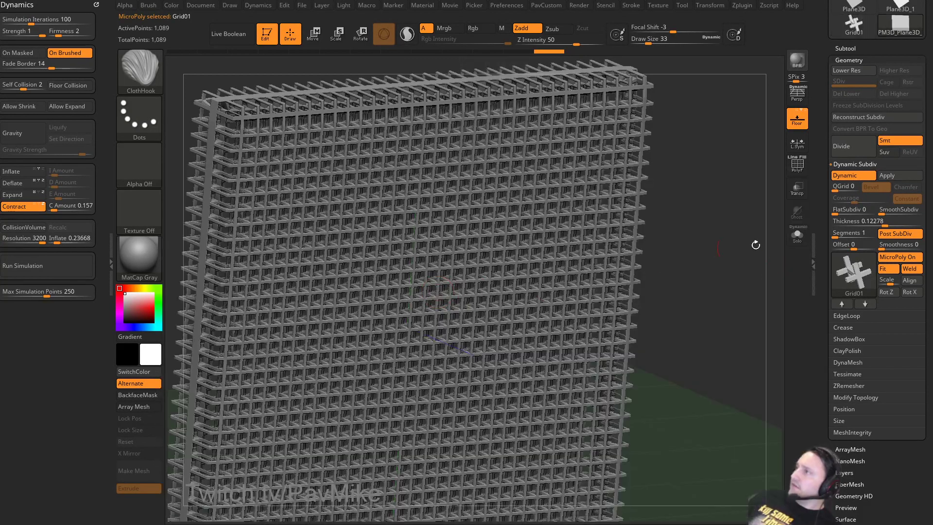
{"action": "left_click_drag", "start_coordinate": [820, 219], "coordinate": [819, 333]}
{"action": "left_click", "coordinate": [854, 261]}
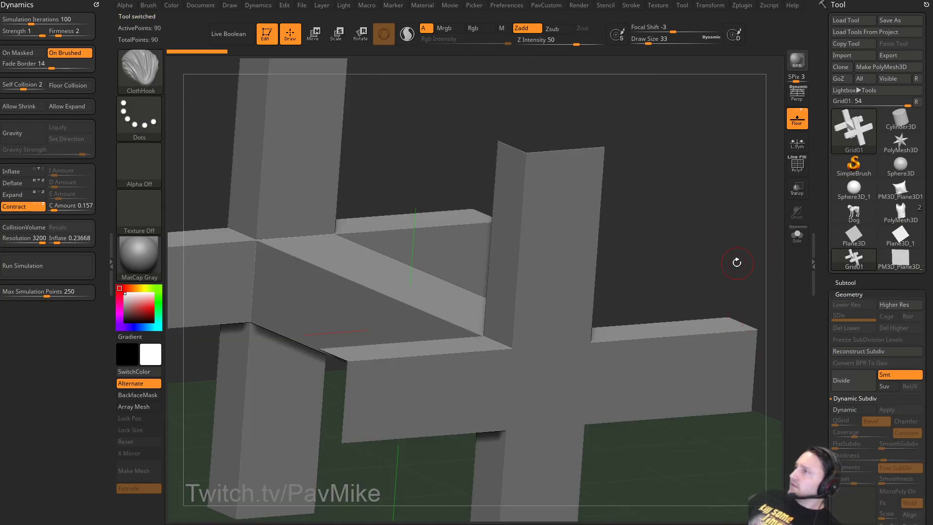
Show the polyframe and use ZModeler's point Split action to create an octagonal face at the cross's centre.
{"action": "left_click_drag", "start_coordinate": [737, 263], "coordinate": [716, 258], "text": "alt"}
{"action": "left_click", "coordinate": [797, 165]}
{"action": "mouse_move", "coordinate": [668, 225]}
{"action": "left_mouse_down"}
{"action": "mouse_move", "coordinate": [697, 276]}
{"action": "mouse_move", "coordinate": [725, 281]}
{"action": "left_mouse_up"}
{"action": "key", "text": "b"}
{"action": "key", "text": "z"}
{"action": "key", "text": "m"}
{"action": "key", "text": "space"}
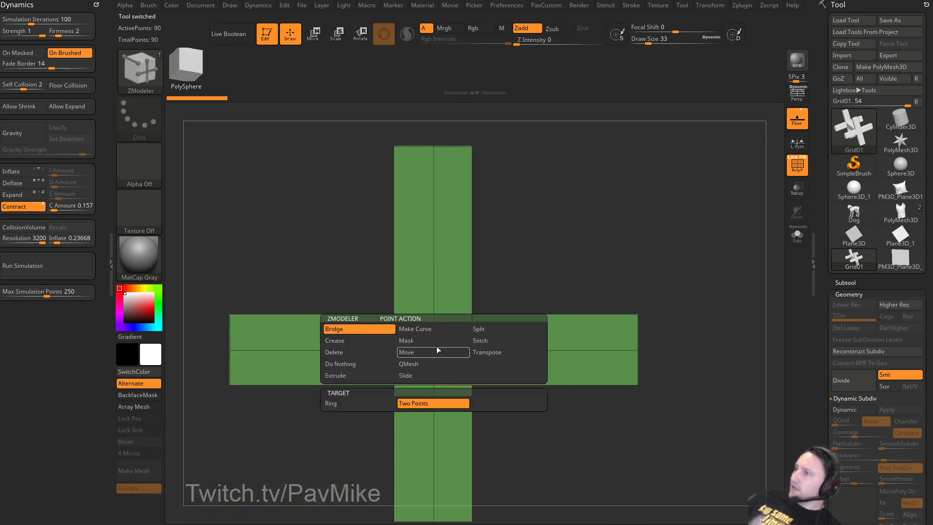
{"action": "left_click", "coordinate": [480, 329]}
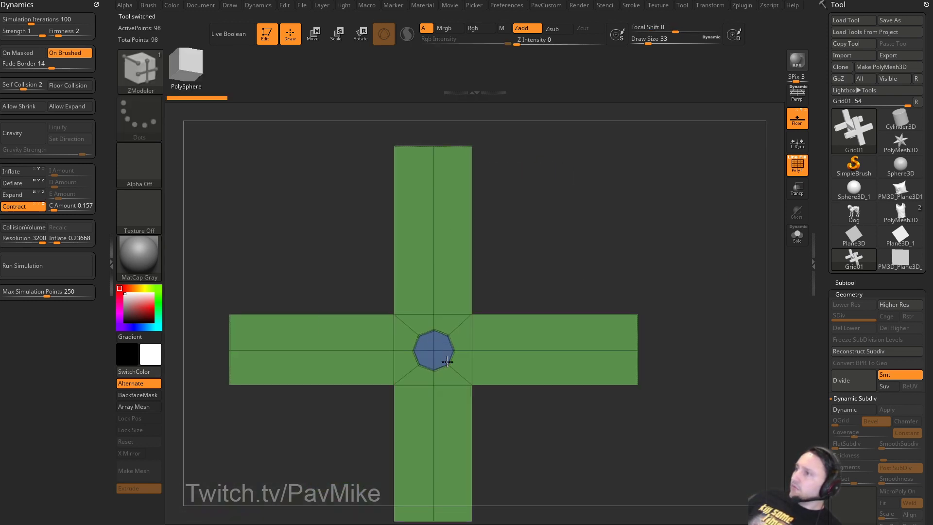
Inset the central octagonal face as a single poly to leave a narrow ring around it.
{"action": "key", "text": "space"}
{"action": "left_click", "coordinate": [396, 154]}
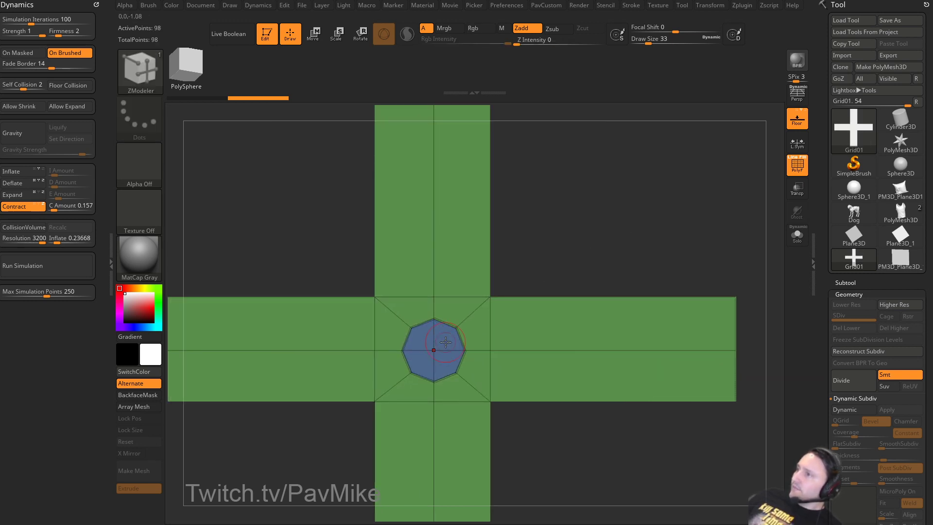
{"action": "mouse_move", "coordinate": [446, 342]}
{"action": "left_mouse_down"}
{"action": "mouse_move", "coordinate": [427, 339]}
{"action": "mouse_move", "coordinate": [428, 348]}
{"action": "left_mouse_up"}
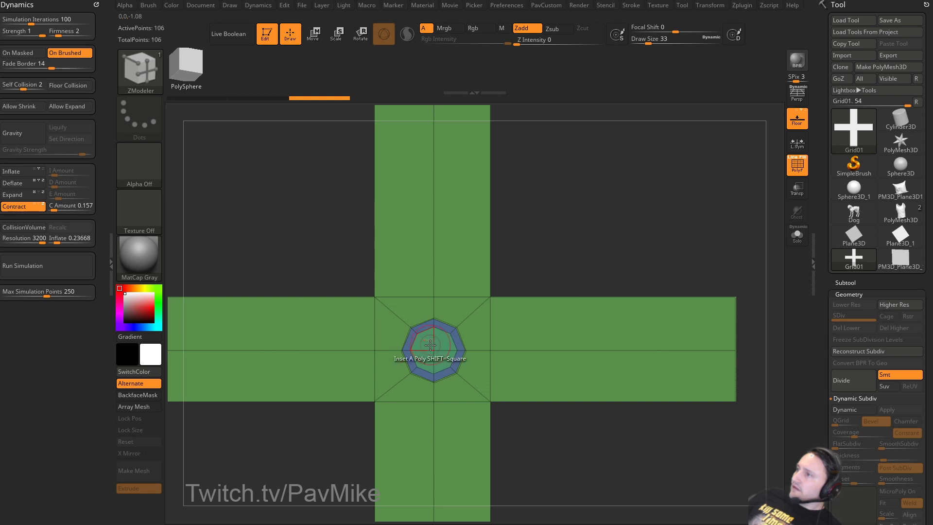
QMesh the inset octagon inward with the Polygroup All target to form a recess, and unify the mesh.
{"action": "key", "text": "space"}
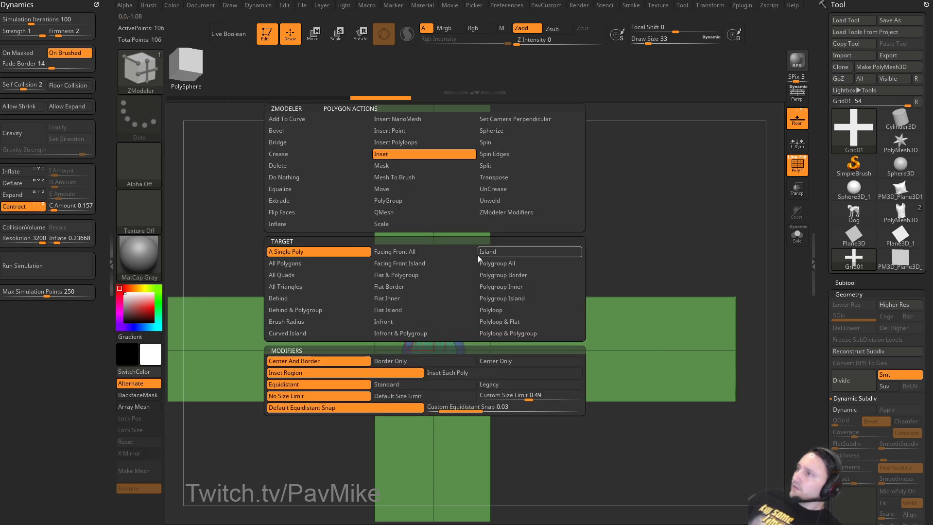
{"action": "left_click", "coordinate": [384, 212]}
{"action": "left_click", "coordinate": [497, 263]}
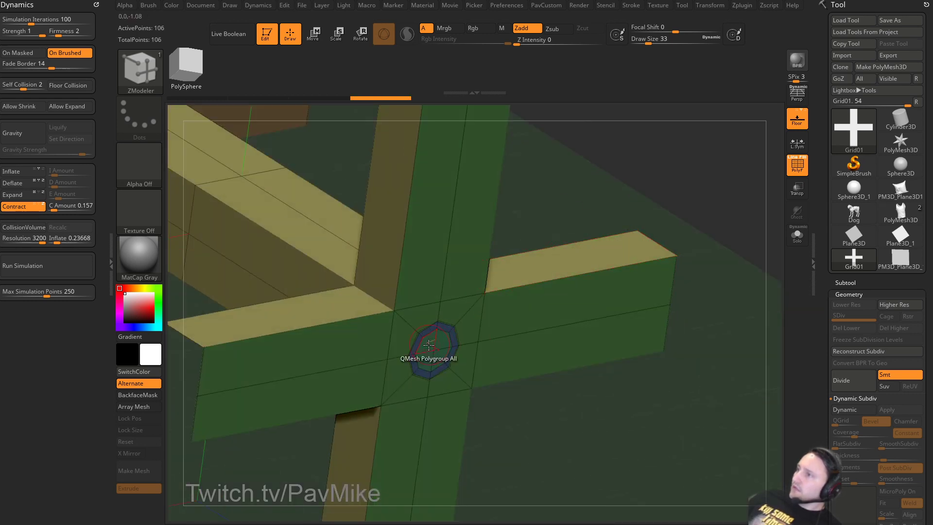
{"action": "left_click_drag", "start_coordinate": [419, 339], "coordinate": [418, 342]}
{"action": "mouse_move", "coordinate": [478, 340]}
{"action": "right_mouse_down", "text": "ctrl"}
{"action": "mouse_move", "coordinate": [646, 299]}
{"action": "mouse_move", "coordinate": [645, 283]}
{"action": "mouse_move", "coordinate": [561, 332]}
{"action": "right_mouse_up", "text": "ctrl"}
{"action": "right_click_drag", "start_coordinate": [668, 299], "coordinate": [668, 275], "text": "shift"}
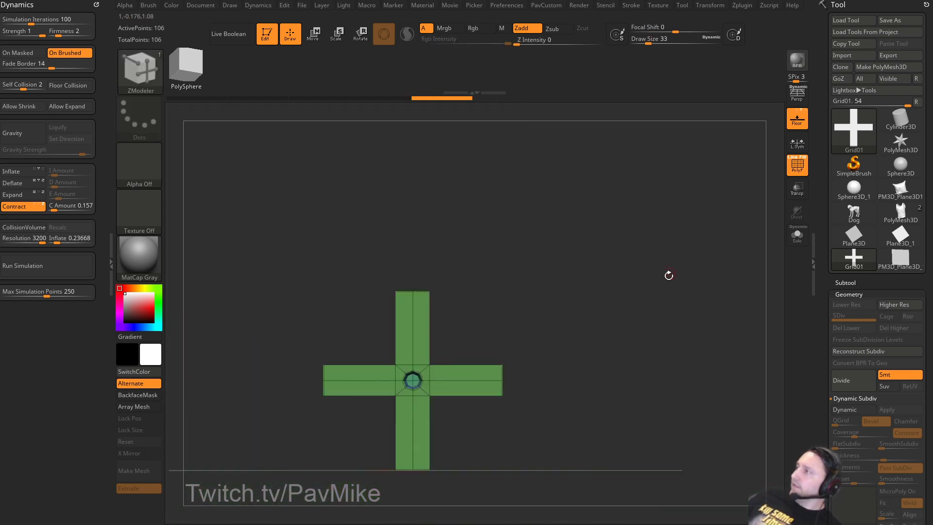
{"action": "key", "text": "1"}
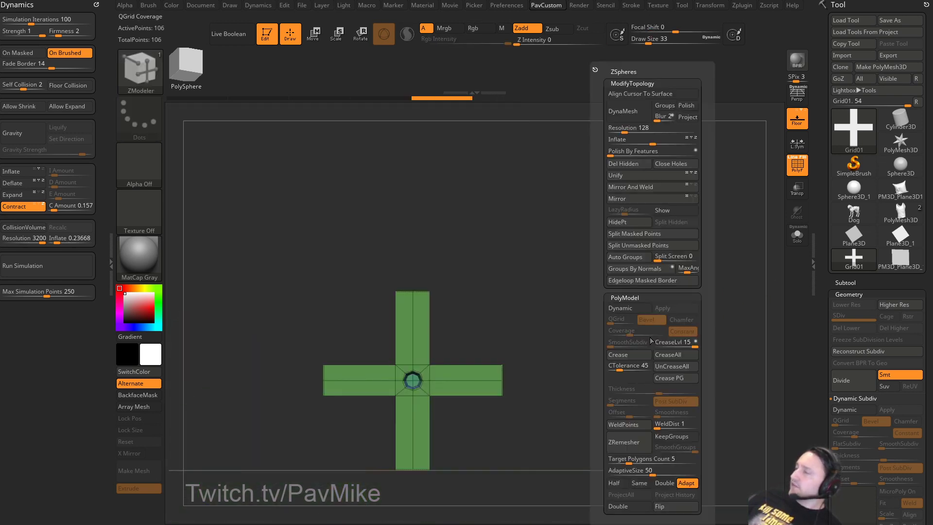
{"action": "left_click", "coordinate": [635, 179]}
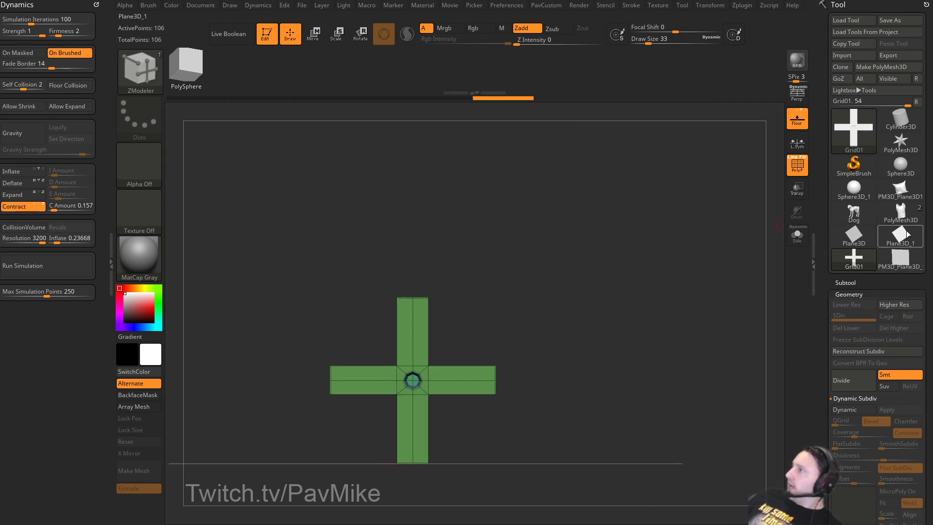
Return to the plane mesh and assign the edited Grid01 cross as its MicroPoly pattern.
{"action": "left_click", "coordinate": [900, 261]}
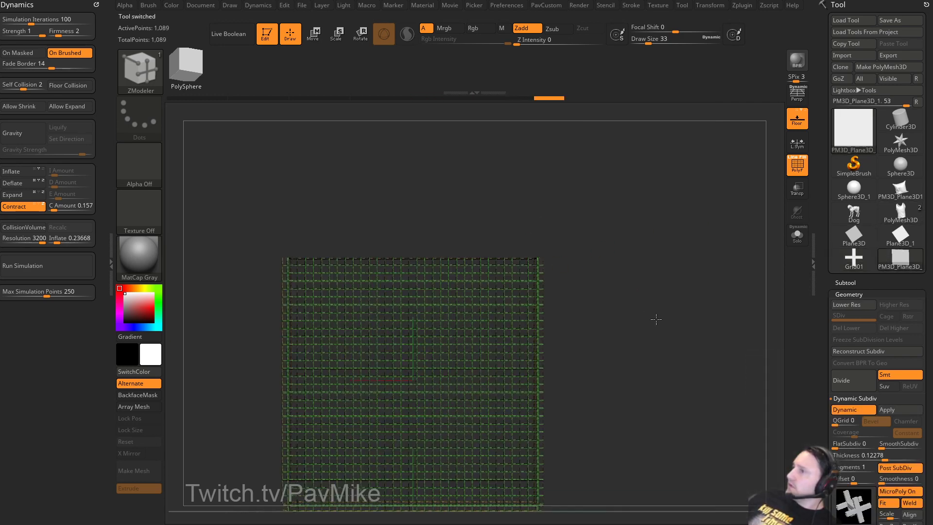
{"action": "left_click_drag", "start_coordinate": [656, 316], "coordinate": [728, 330]}
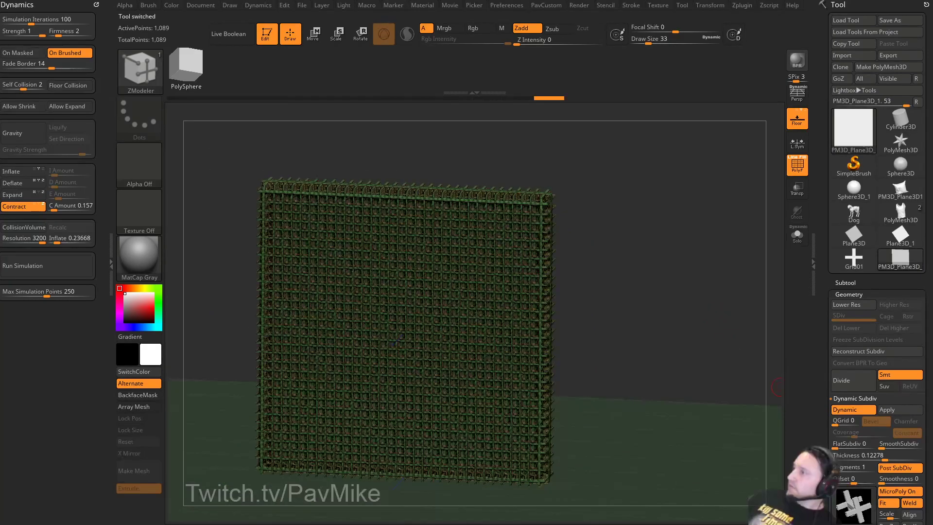
{"action": "scroll", "coordinate": [854, 389], "scroll_direction": "down", "scroll_amount": 3}
{"action": "left_click", "coordinate": [854, 384]}
{"action": "left_click", "coordinate": [470, 392]}
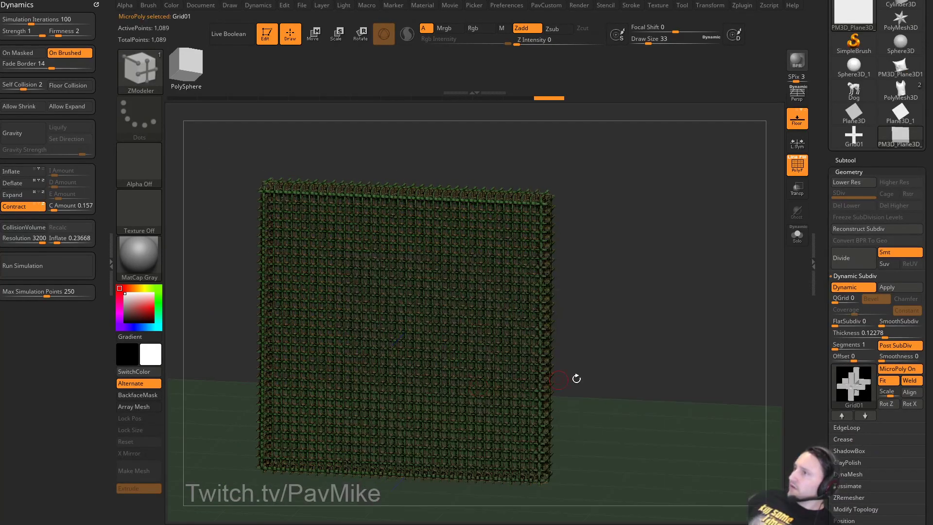
Turn off the polyframe and inspect the plane's updated grid pattern up close.
{"action": "left_click_drag", "start_coordinate": [691, 253], "coordinate": [726, 346], "text": "alt"}
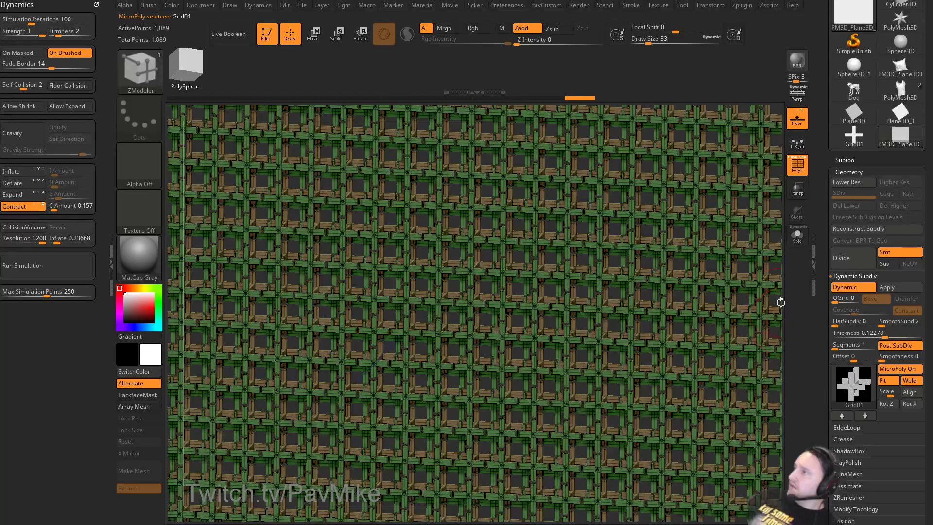
{"action": "left_click_drag", "start_coordinate": [781, 302], "coordinate": [795, 272]}
{"action": "left_click", "coordinate": [798, 167]}
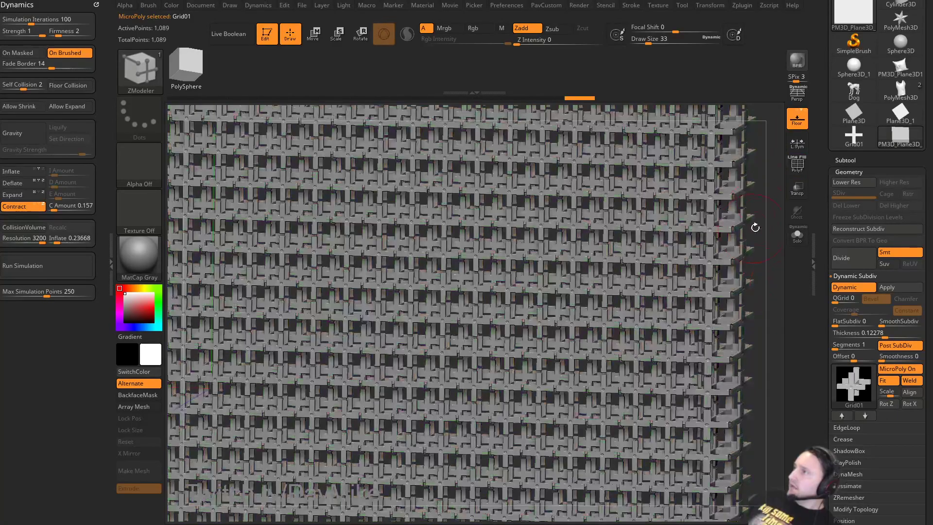
{"action": "mouse_move", "coordinate": [770, 231]}
{"action": "left_mouse_down"}
{"action": "mouse_move", "coordinate": [708, 267]}
{"action": "mouse_move", "coordinate": [671, 246]}
{"action": "mouse_move", "coordinate": [622, 263]}
{"action": "mouse_move", "coordinate": [681, 246]}
{"action": "mouse_move", "coordinate": [675, 340]}
{"action": "mouse_move", "coordinate": [686, 323]}
{"action": "mouse_move", "coordinate": [705, 321]}
{"action": "mouse_move", "coordinate": [684, 327]}
{"action": "mouse_move", "coordinate": [660, 314]}
{"action": "mouse_move", "coordinate": [659, 298]}
{"action": "mouse_move", "coordinate": [680, 270]}
{"action": "mouse_move", "coordinate": [690, 275]}
{"action": "left_mouse_up"}
Switch to the Grid01 mesh and reduce the floor grid size to match the cross's outer bounds.
{"action": "left_click", "coordinate": [854, 137]}
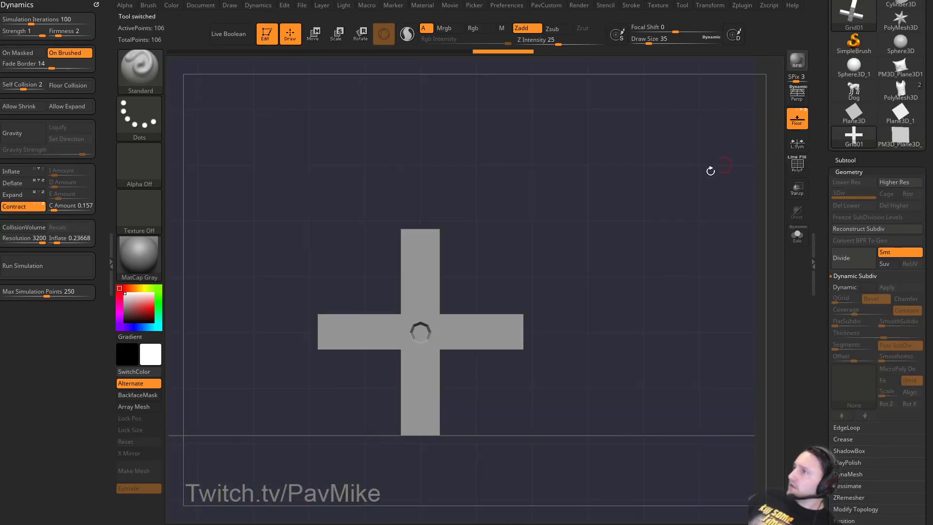
{"action": "left_click_drag", "start_coordinate": [671, 197], "coordinate": [699, 203], "text": "alt"}
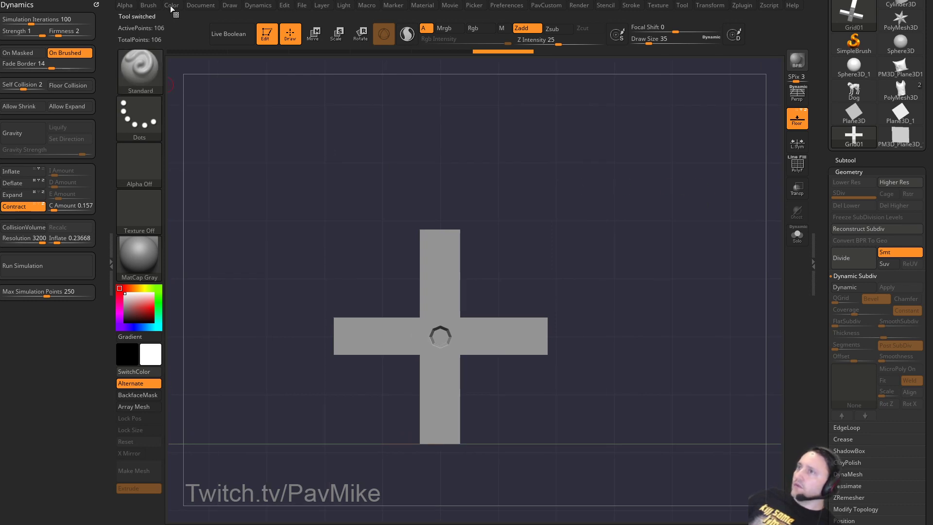
{"action": "left_click", "coordinate": [228, 6]}
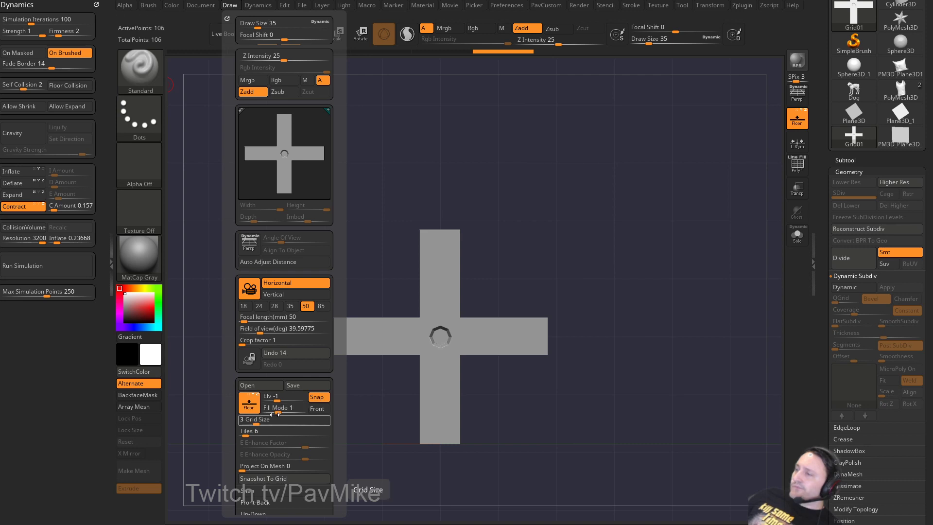
{"action": "left_click", "coordinate": [254, 421]}
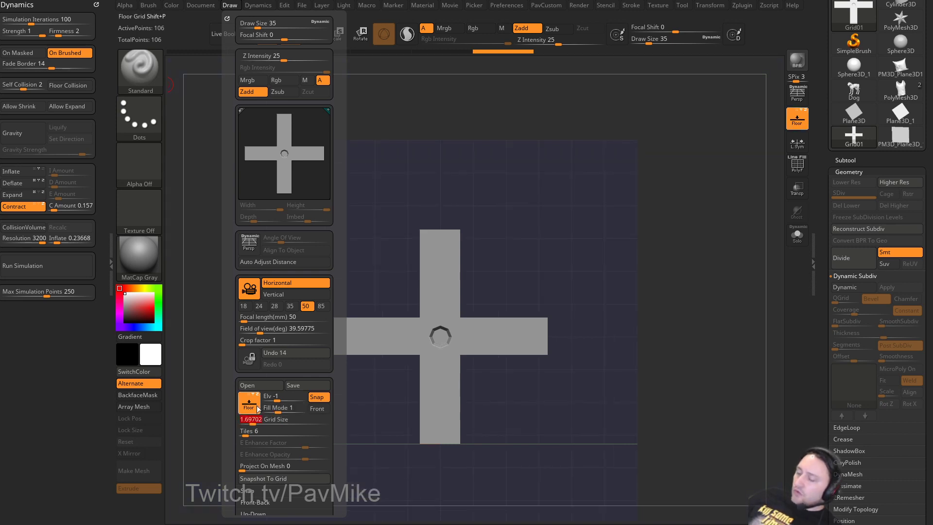
{"action": "mouse_move", "coordinate": [613, 277]}
{"action": "left_mouse_down"}
{"action": "mouse_move", "coordinate": [625, 275]}
{"action": "mouse_move", "coordinate": [623, 285]}
{"action": "mouse_move", "coordinate": [621, 277]}
{"action": "mouse_move", "coordinate": [477, 362]}
{"action": "left_mouse_up"}
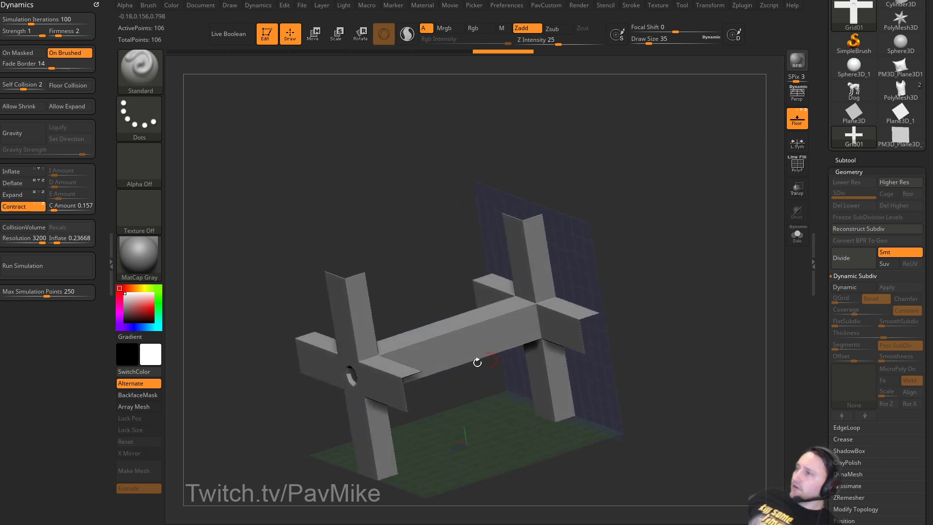
{"action": "left_click_drag", "start_coordinate": [632, 301], "coordinate": [684, 282]}
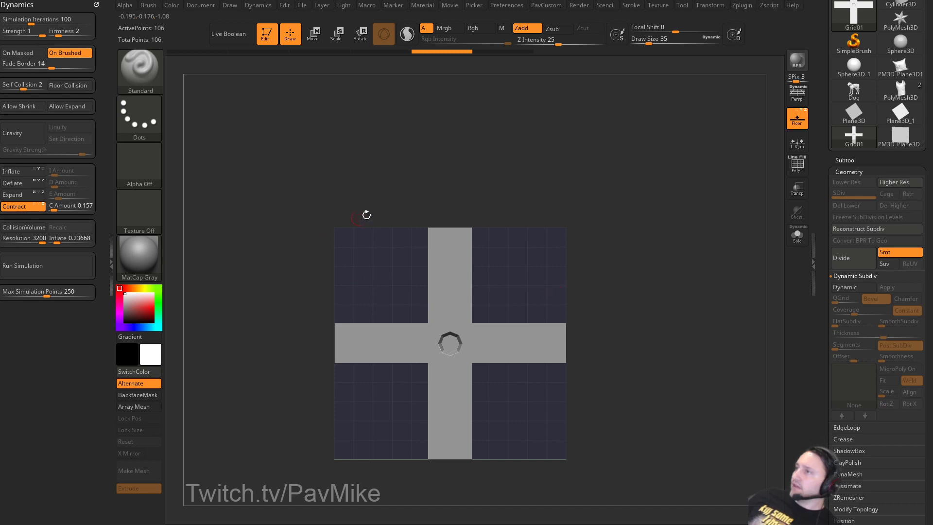
Set the brush draw size to 80 and check the cross against the floor grid from the side and front.
{"action": "key", "text": "s"}
{"action": "left_click", "coordinate": [630, 303]}
{"action": "mouse_move", "coordinate": [677, 278]}
{"action": "left_mouse_down"}
{"action": "mouse_move", "coordinate": [649, 307]}
{"action": "mouse_move", "coordinate": [633, 299]}
{"action": "left_mouse_up"}
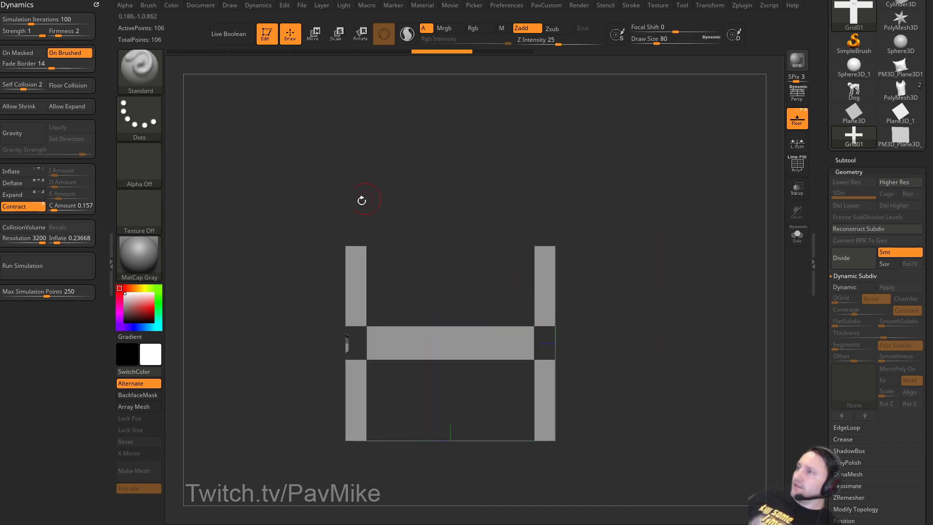
{"action": "left_click_drag", "start_coordinate": [594, 205], "coordinate": [504, 297]}
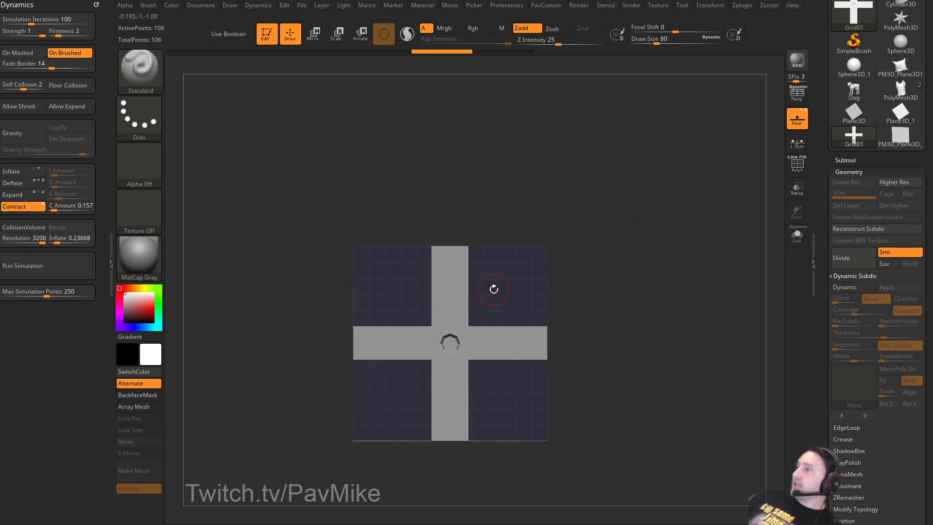
Switch back to the grid-patterned plane and reduce the brush draw size to 46.
{"action": "left_click", "coordinate": [899, 141]}
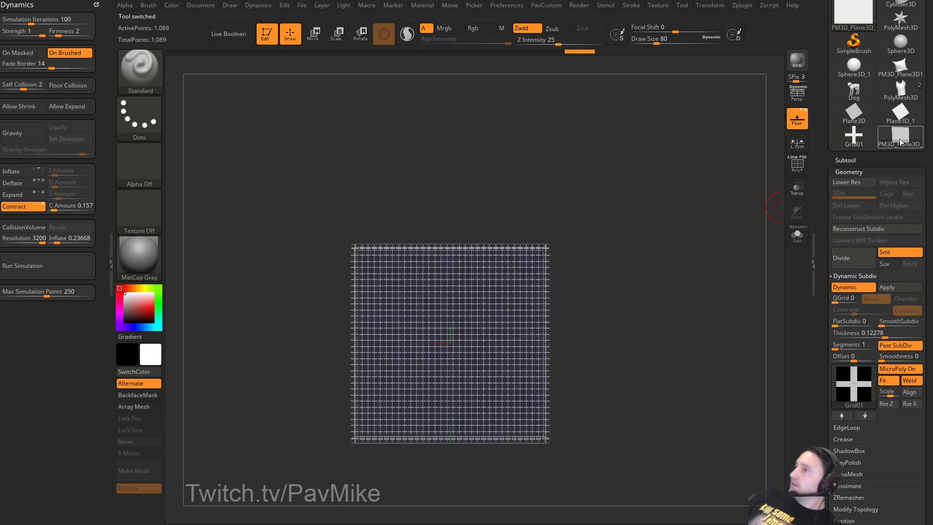
{"action": "left_click_drag", "start_coordinate": [635, 256], "coordinate": [636, 321], "text": "alt"}
{"action": "key", "text": "bracketleft"}
{"action": "key", "text": "bracketleft"}
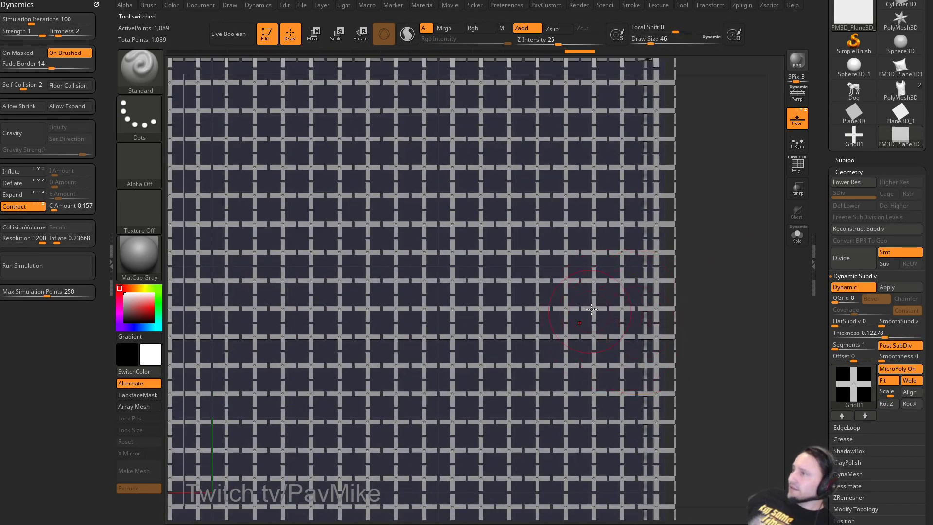
Experiment with the plane's MicroPoly Scale, trying 10, 1 and about 1.12.
{"action": "left_click", "coordinate": [895, 393]}
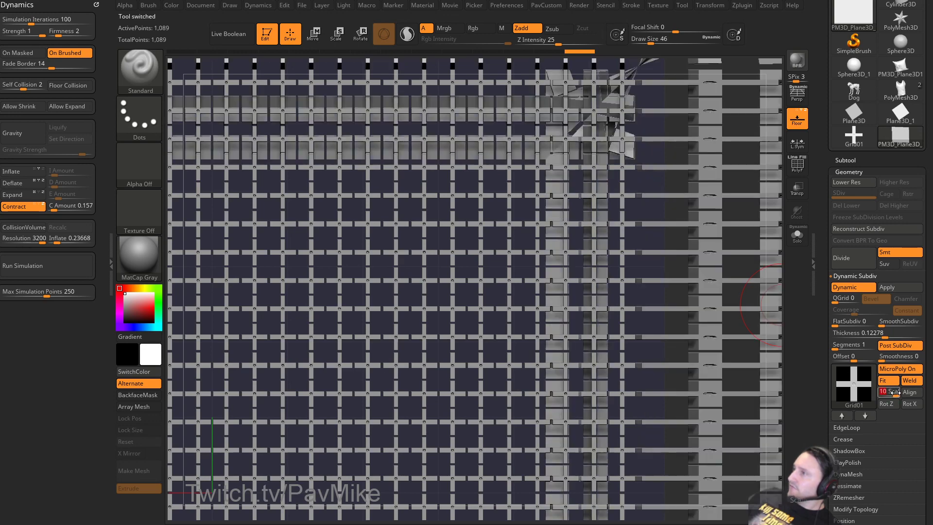
{"action": "type", "text": "1"}
{"action": "key", "text": "Return"}
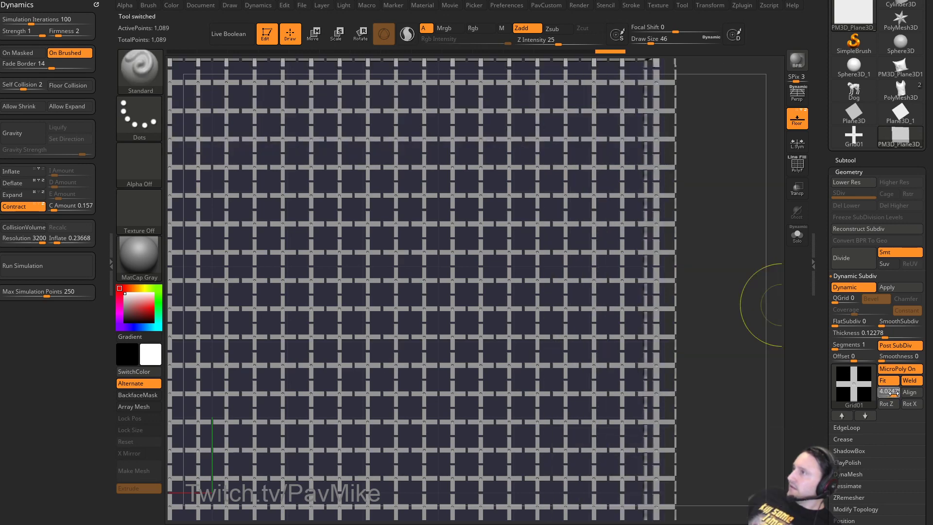
{"action": "type", "text": "1"}
{"action": "key", "text": "Return"}
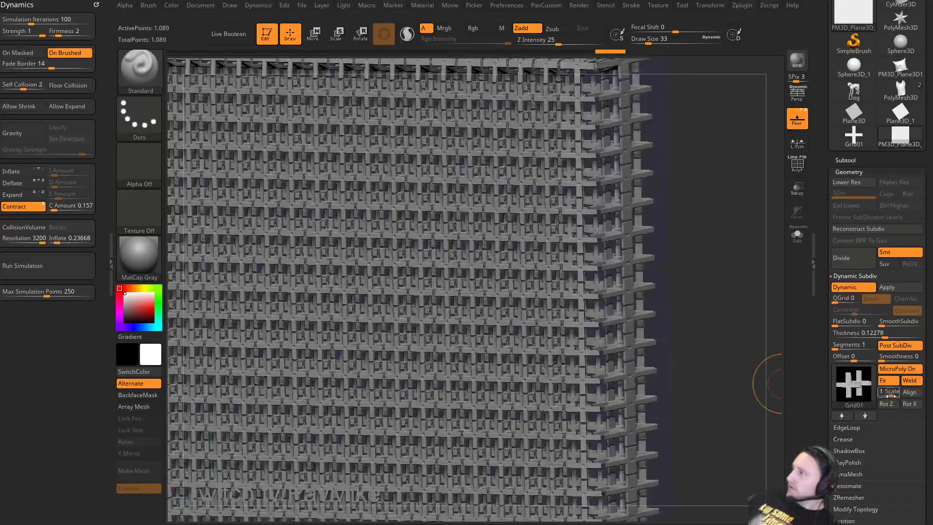
{"action": "left_click", "coordinate": [890, 396]}
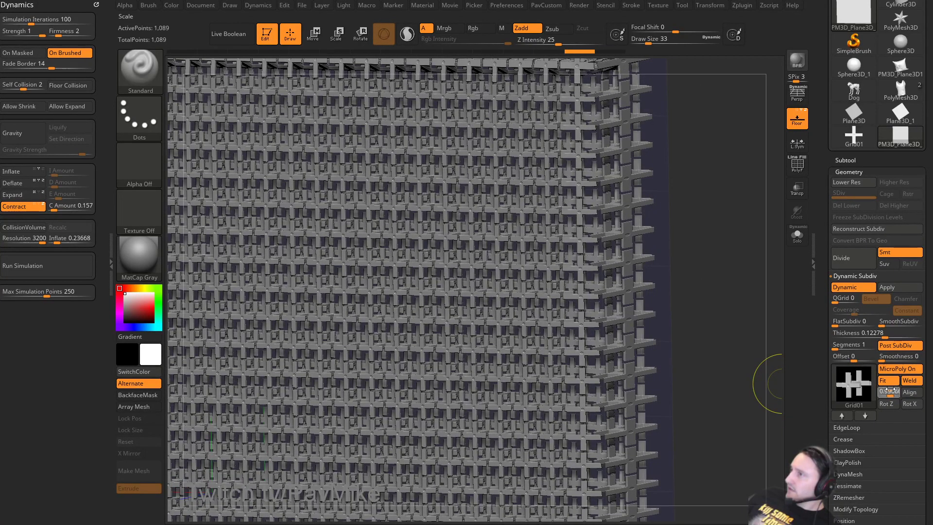
{"action": "left_click_drag", "start_coordinate": [897, 391], "coordinate": [896, 391]}
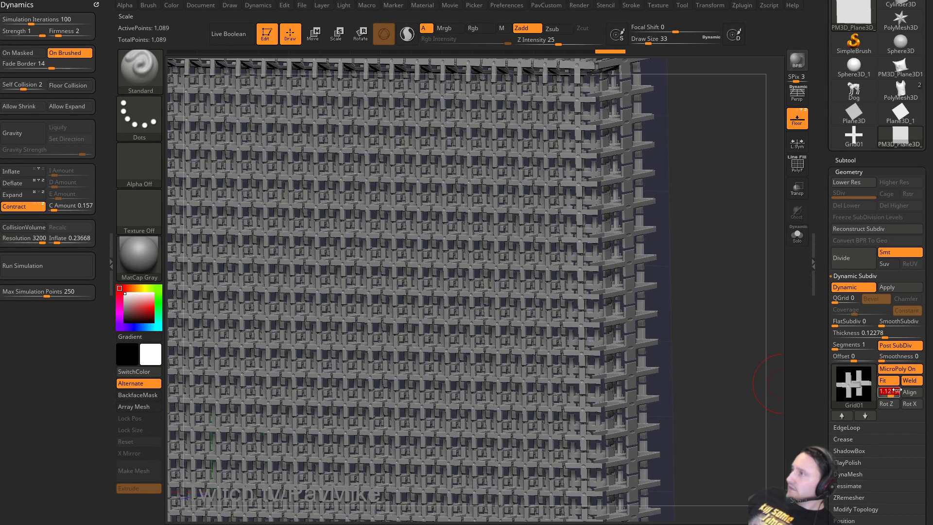
Reassign the custom Grid01 mesh as the plane's MicroPoly source from the available 3D meshes.
{"action": "left_click", "coordinate": [865, 389]}
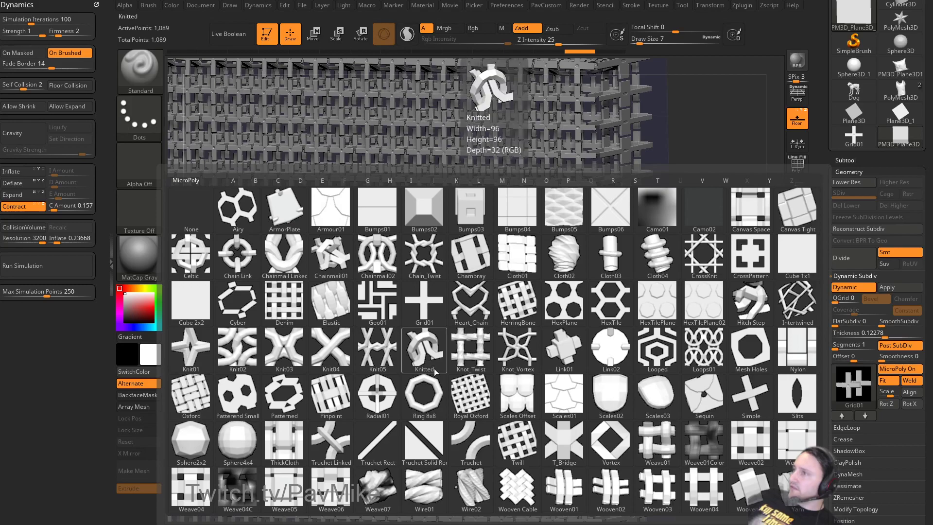
{"action": "left_click", "coordinate": [424, 351]}
{"action": "left_click", "coordinate": [854, 15]}
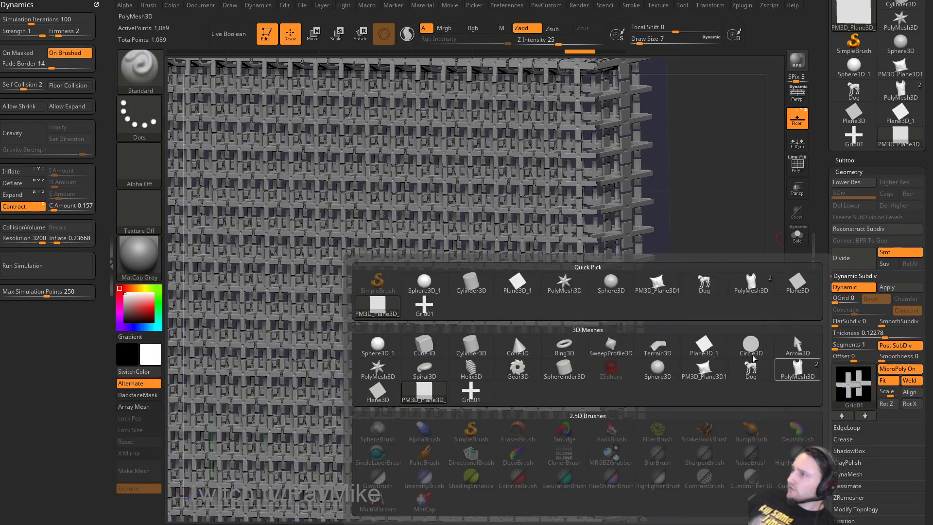
{"action": "left_click", "coordinate": [471, 392]}
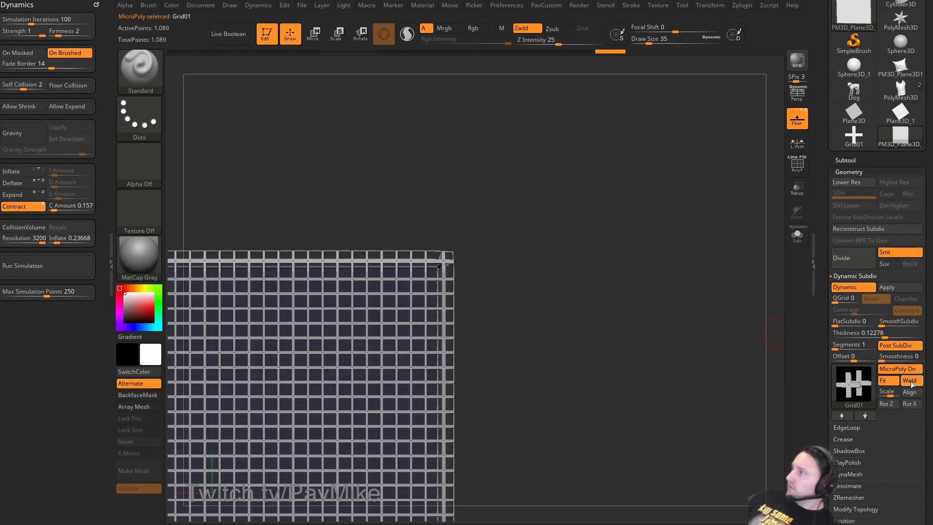
Reconstruct the grid-patterned plane's lower subdivision levels down to its coarsest mesh.
{"action": "key", "text": "f"}
{"action": "mouse_move", "coordinate": [756, 271]}
{"action": "left_mouse_down"}
{"action": "mouse_move", "coordinate": [685, 325]}
{"action": "mouse_move", "coordinate": [698, 358]}
{"action": "mouse_move", "coordinate": [706, 341]}
{"action": "mouse_move", "coordinate": [700, 377]}
{"action": "mouse_move", "coordinate": [723, 363]}
{"action": "mouse_move", "coordinate": [699, 278]}
{"action": "left_mouse_up"}
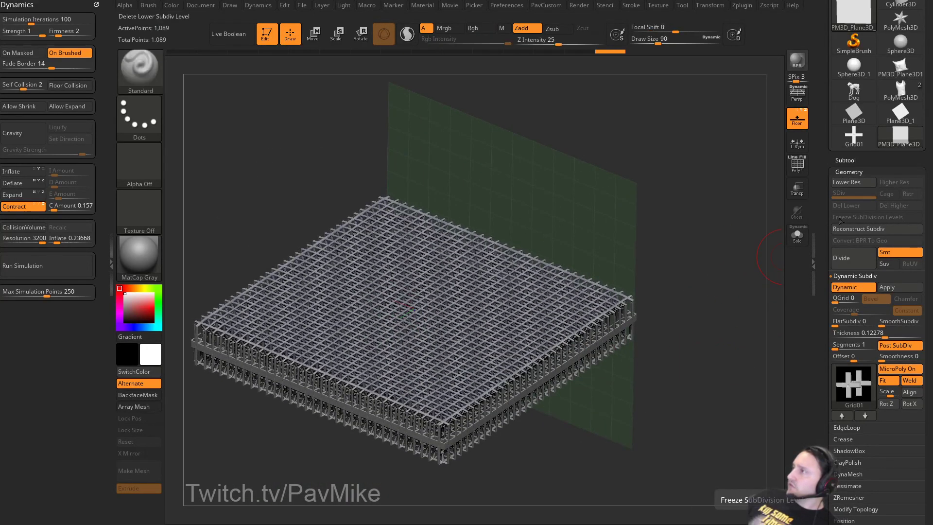
{"action": "left_click", "coordinate": [857, 228]}
{"action": "left_click", "coordinate": [857, 228]}
{"action": "left_click", "coordinate": [859, 229]}
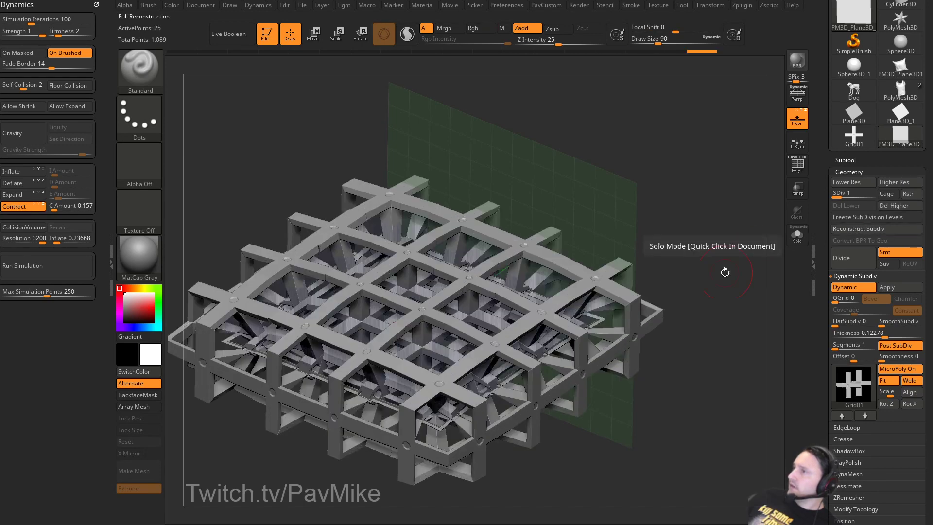
Set the plane's dynamic Thickness to 0 and check the MicroPoly structure from the side and above.
{"action": "left_click_drag", "start_coordinate": [722, 270], "coordinate": [744, 277]}
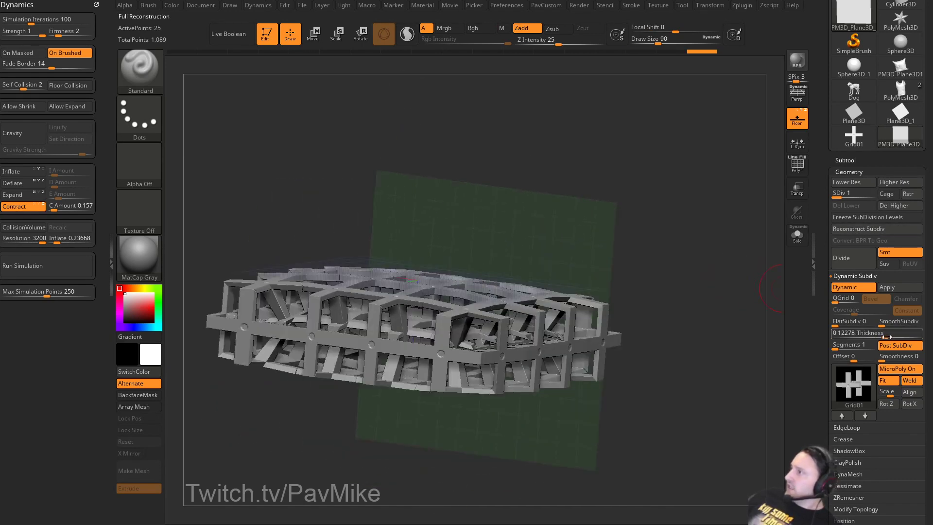
{"action": "left_click_drag", "start_coordinate": [883, 335], "coordinate": [834, 337]}
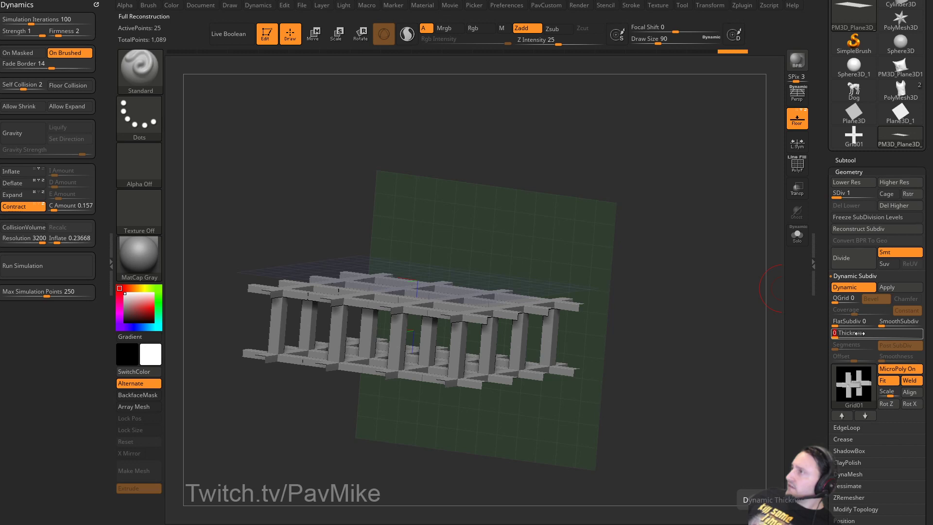
{"action": "left_click_drag", "start_coordinate": [847, 333], "coordinate": [824, 334]}
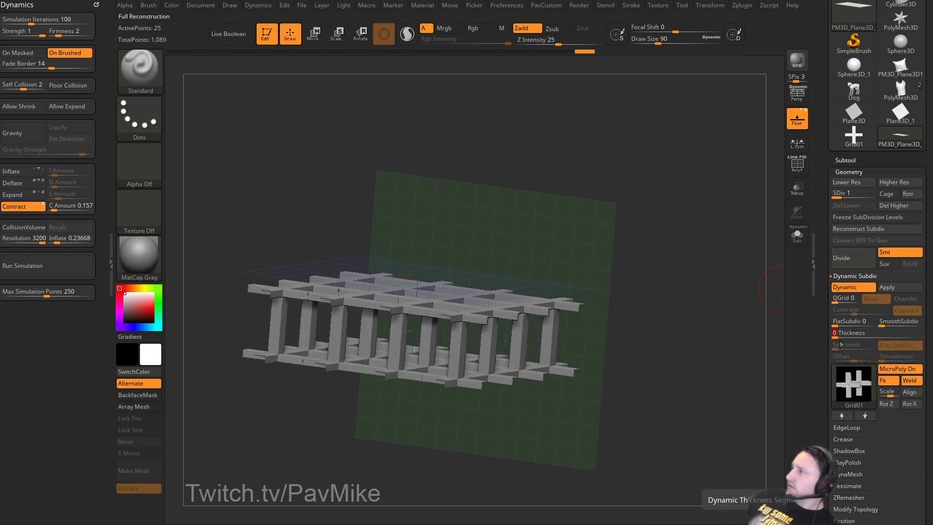
{"action": "left_click_drag", "start_coordinate": [735, 332], "coordinate": [718, 368]}
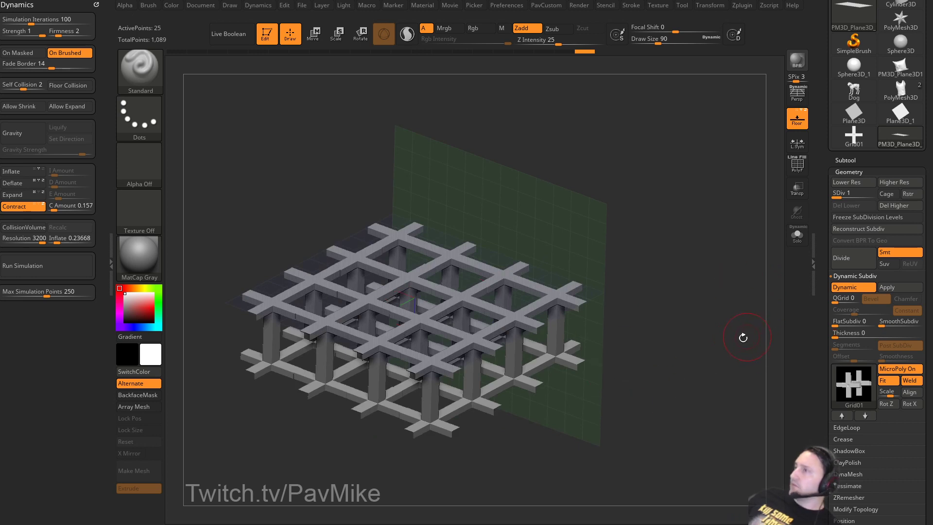
{"action": "left_click_drag", "start_coordinate": [706, 338], "coordinate": [758, 318]}
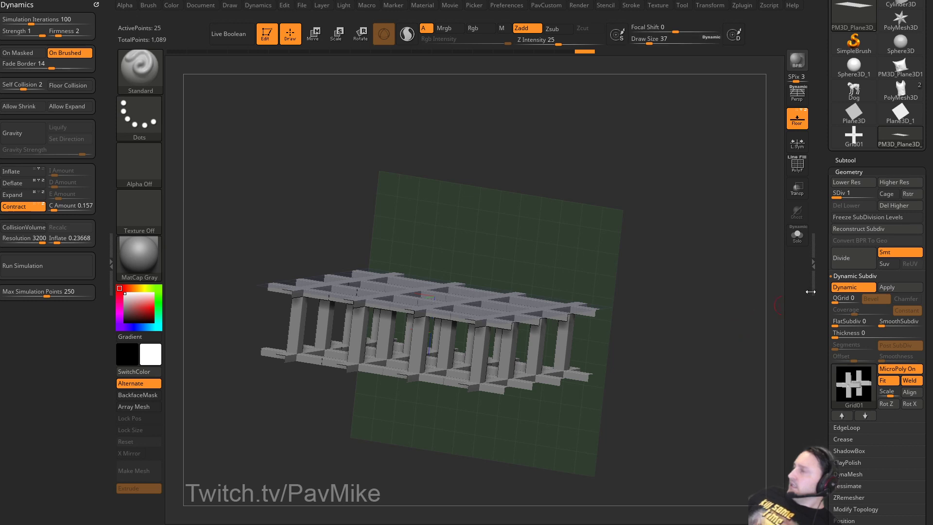
Switch to the Grid01 mesh to inspect its shape, and return to the grid-patterned plane.
{"action": "scroll", "coordinate": [888, 255], "scroll_direction": "up", "scroll_amount": 5}
{"action": "left_click", "coordinate": [889, 256]}
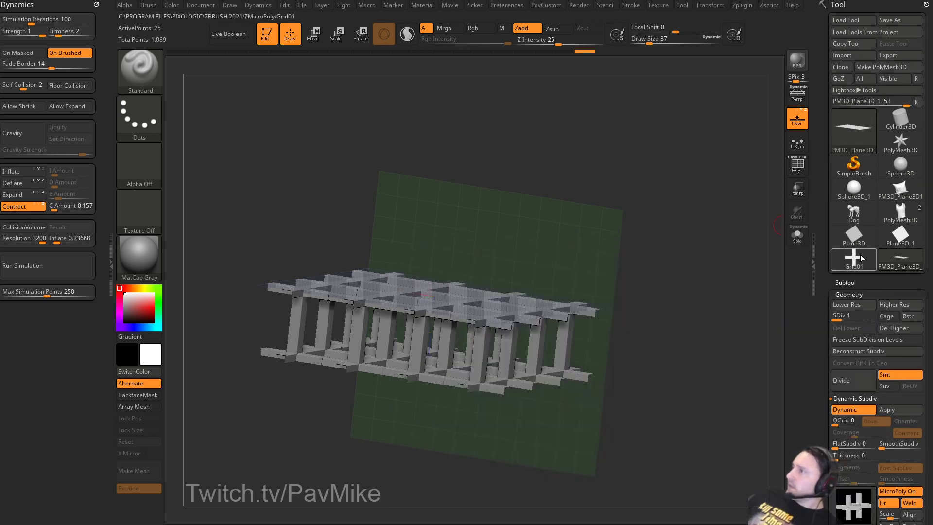
{"action": "left_click", "coordinate": [855, 258]}
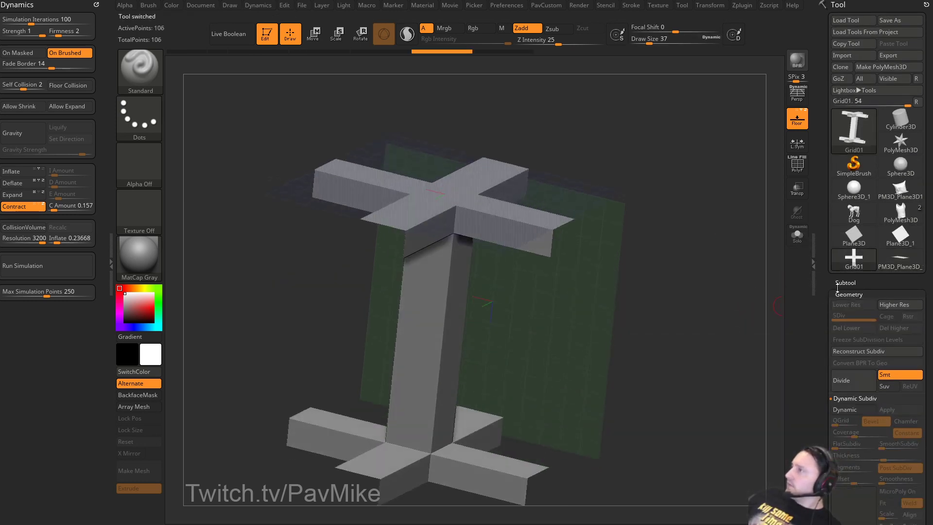
{"action": "left_click", "coordinate": [899, 262]}
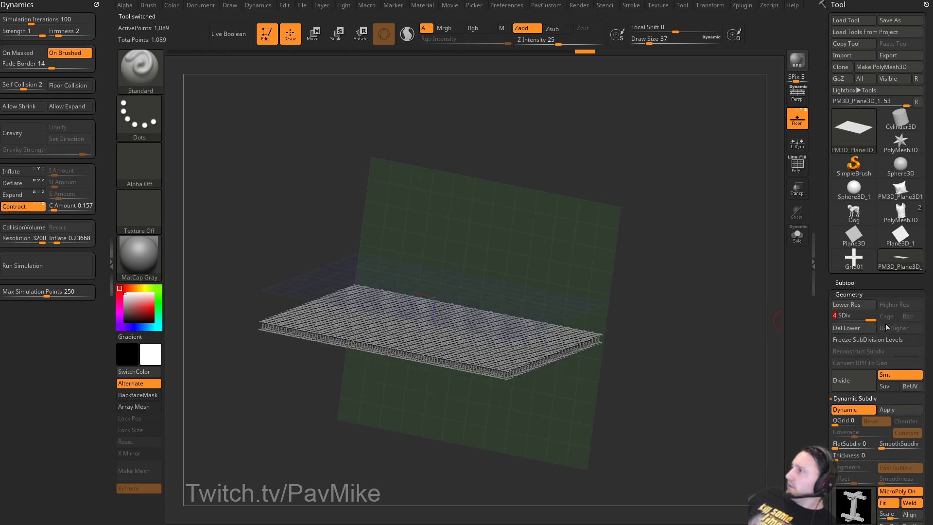
Turn off MicroPoly on the plane and delete its lower subdivision levels.
{"action": "left_click", "coordinate": [892, 491]}
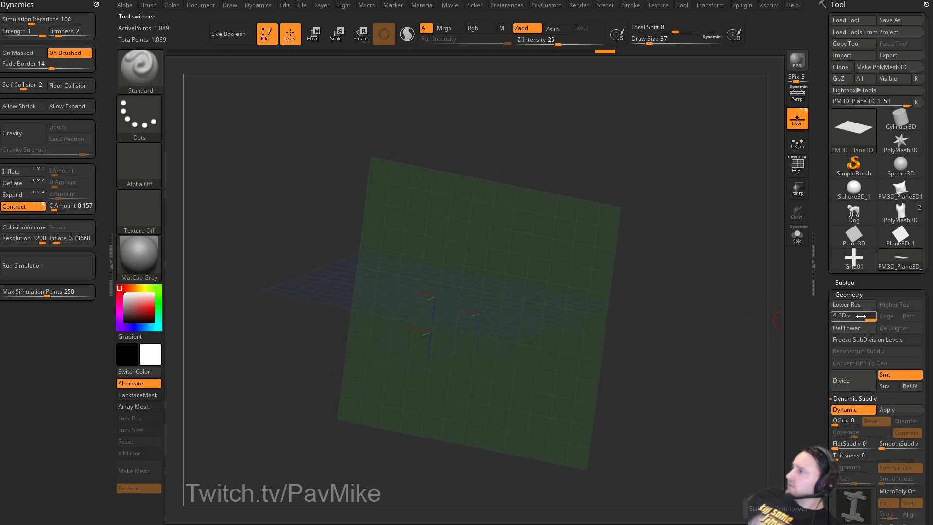
{"action": "left_click", "coordinate": [854, 329]}
{"action": "left_click_drag", "start_coordinate": [769, 312], "coordinate": [741, 290]}
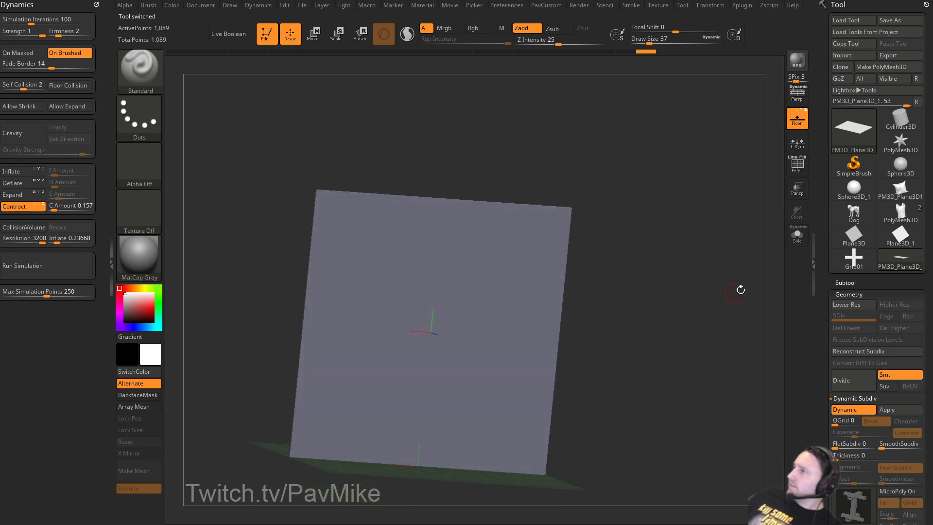
Show the plane's polyframe and assign it the SkinShade4 material.
{"action": "left_click", "coordinate": [797, 165]}
{"action": "left_click_drag", "start_coordinate": [640, 298], "coordinate": [663, 277]}
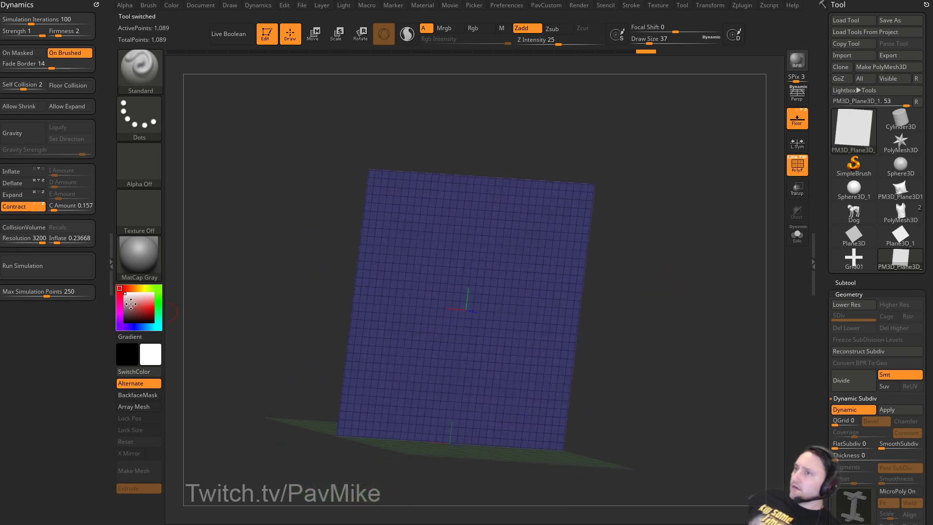
{"action": "left_click", "coordinate": [142, 267]}
{"action": "left_click", "coordinate": [758, 414]}
Try pulling the plane's right side with the ClothHook brush, undo the pull, and set the draw size to 172.
{"action": "key", "text": "s"}
{"action": "left_click_drag", "start_coordinate": [654, 343], "coordinate": [668, 345]}
{"action": "left_click_drag", "start_coordinate": [675, 340], "coordinate": [685, 337]}
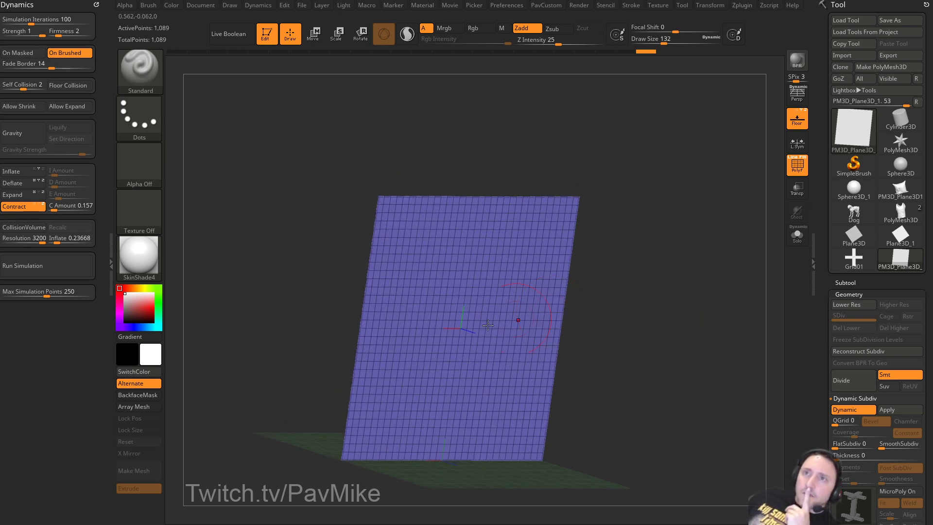
{"action": "mouse_move", "coordinate": [592, 285]}
{"action": "left_mouse_down", "text": "shift"}
{"action": "mouse_move", "coordinate": [642, 316]}
{"action": "mouse_move", "coordinate": [621, 327]}
{"action": "left_mouse_up", "text": "shift"}
{"action": "key", "text": "b"}
{"action": "key", "text": "k"}
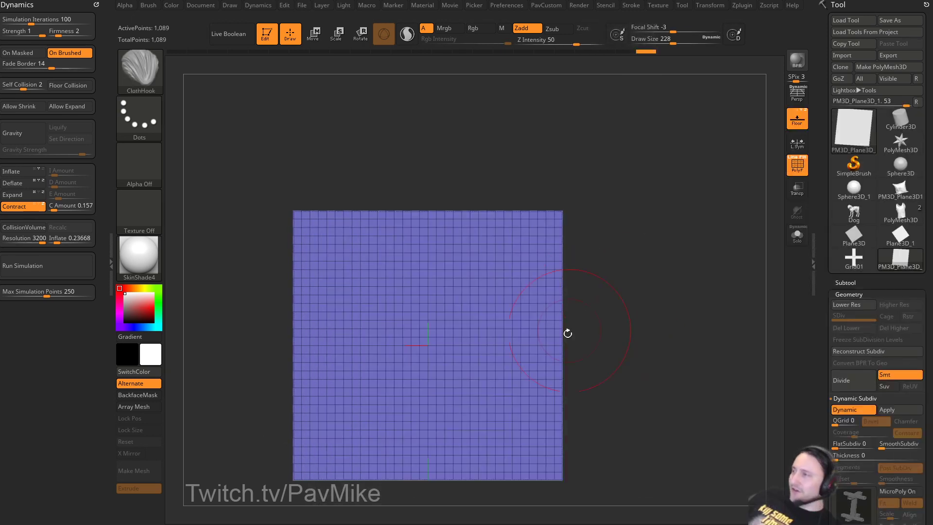
{"action": "mouse_move", "coordinate": [553, 357]}
{"action": "left_mouse_down"}
{"action": "mouse_move", "coordinate": [567, 337]}
{"action": "mouse_move", "coordinate": [596, 336]}
{"action": "left_mouse_up"}
{"action": "key", "text": "ctrl+z"}
{"action": "key", "text": "s"}
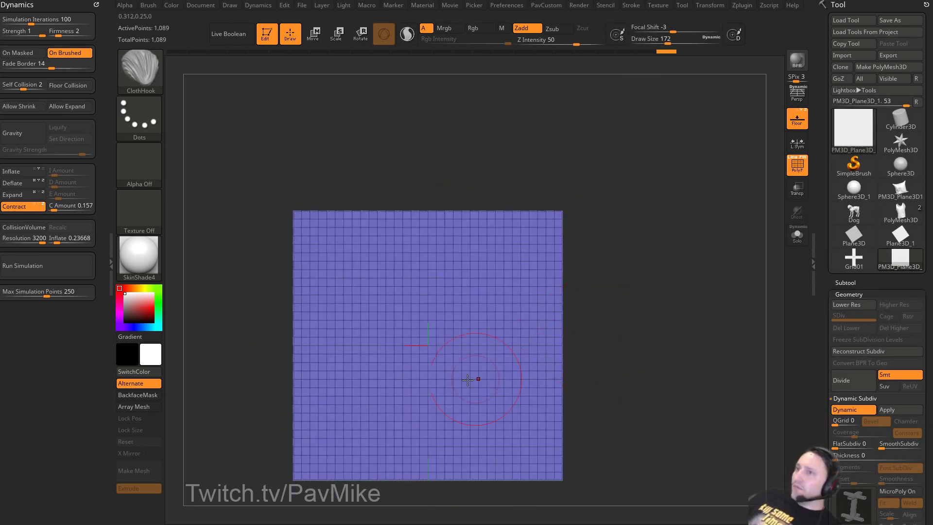
Fully initialize ZBrush from its preferences, accepting the loss of all custom tools and document data.
{"action": "left_click", "coordinate": [505, 7]}
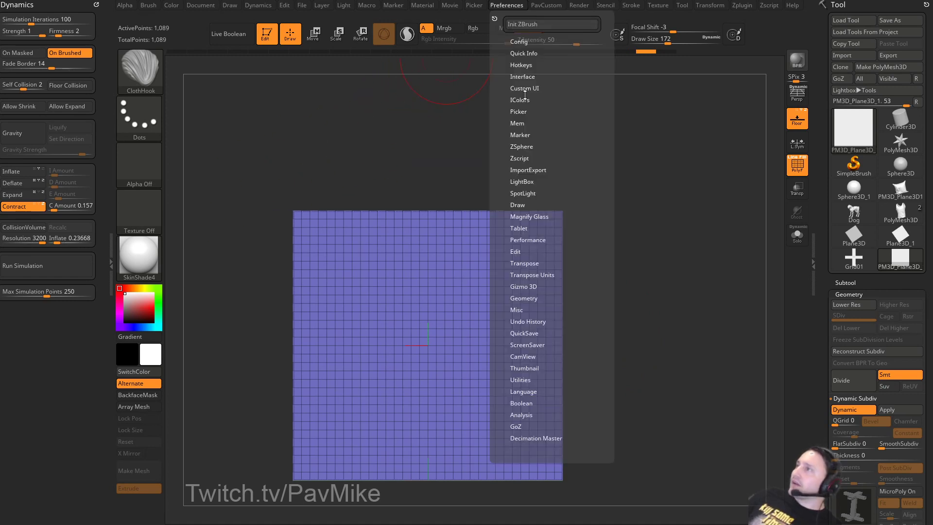
{"action": "left_click", "coordinate": [520, 75]}
{"action": "left_click", "coordinate": [521, 74]}
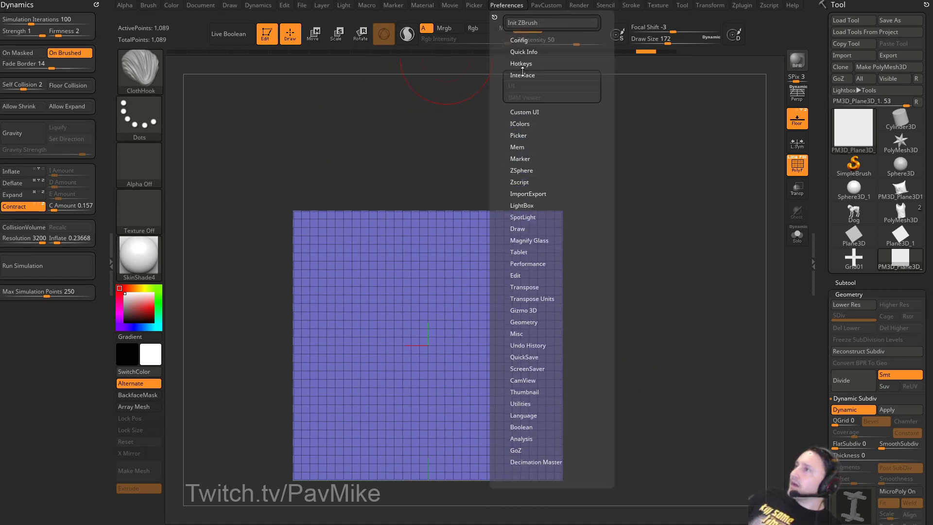
{"action": "key", "text": "shift"}
{"action": "left_click", "coordinate": [523, 25]}
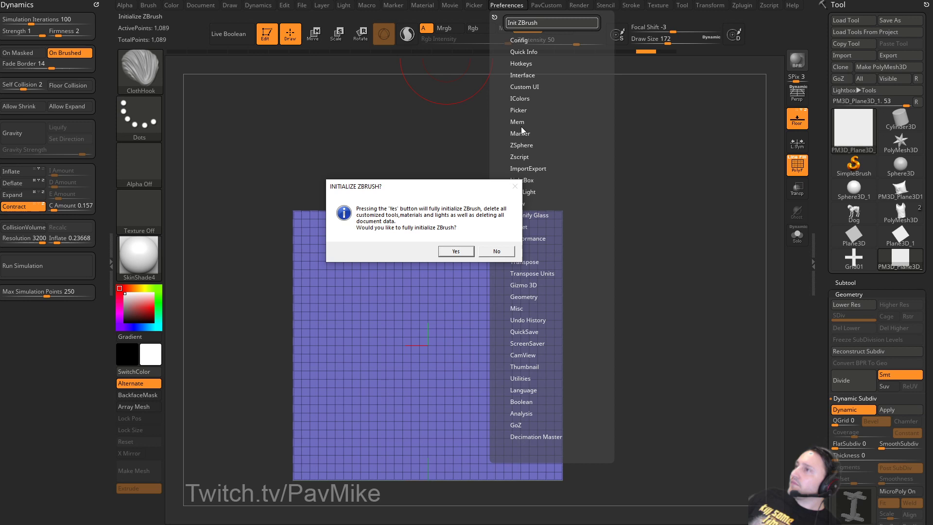
{"action": "left_click", "coordinate": [456, 250]}
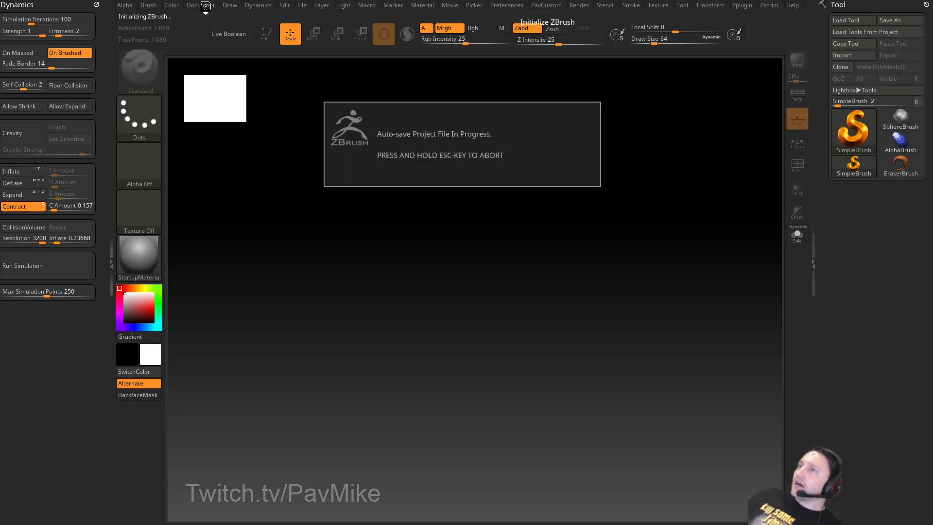
Remove the gradient from the document background and look up the Thumbnail preferences.
{"action": "left_click", "coordinate": [207, 6]}
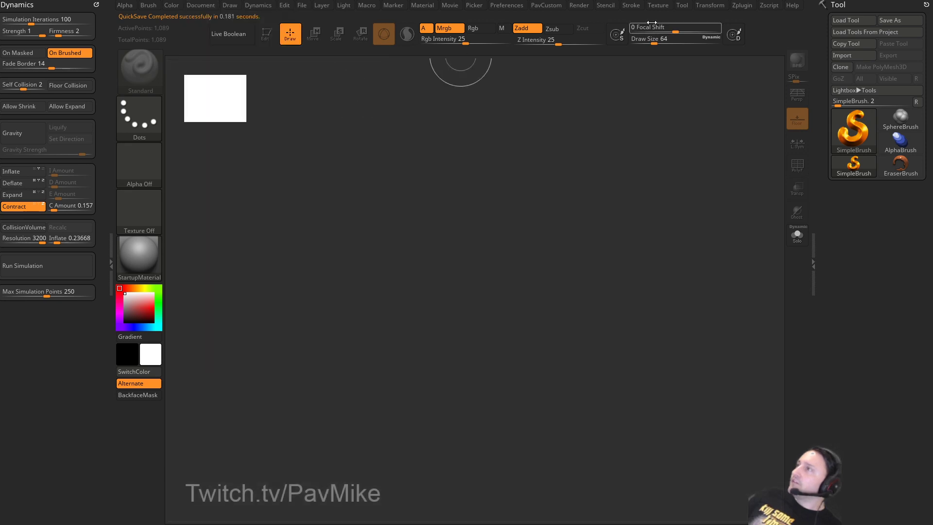
{"action": "left_click", "coordinate": [515, 6]}
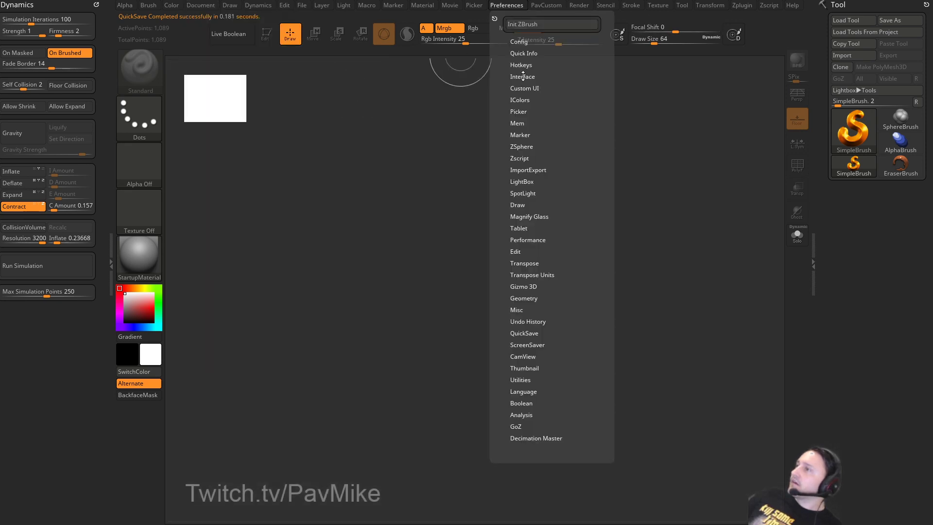
{"action": "left_click", "coordinate": [522, 368], "text": "shift"}
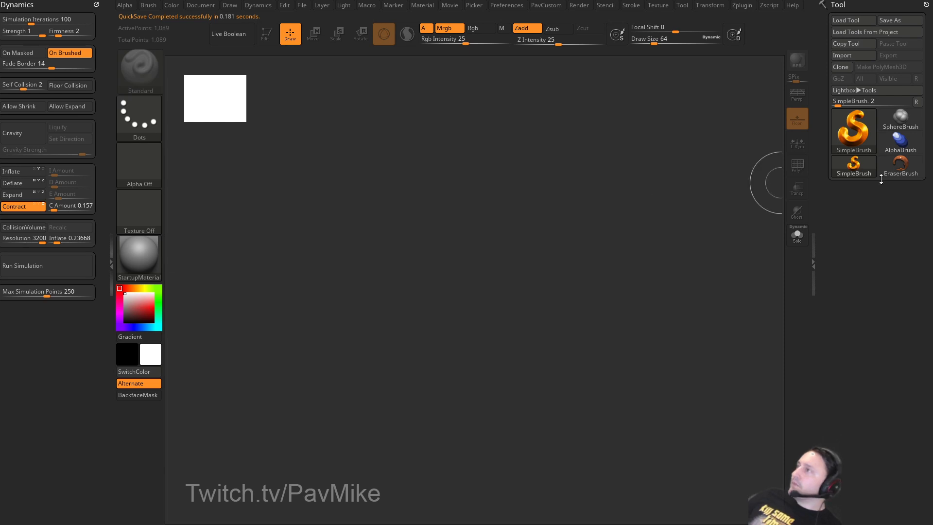
Draw a Plane3D primitive on the empty canvas and enter Edit mode.
{"action": "left_click", "coordinate": [859, 133]}
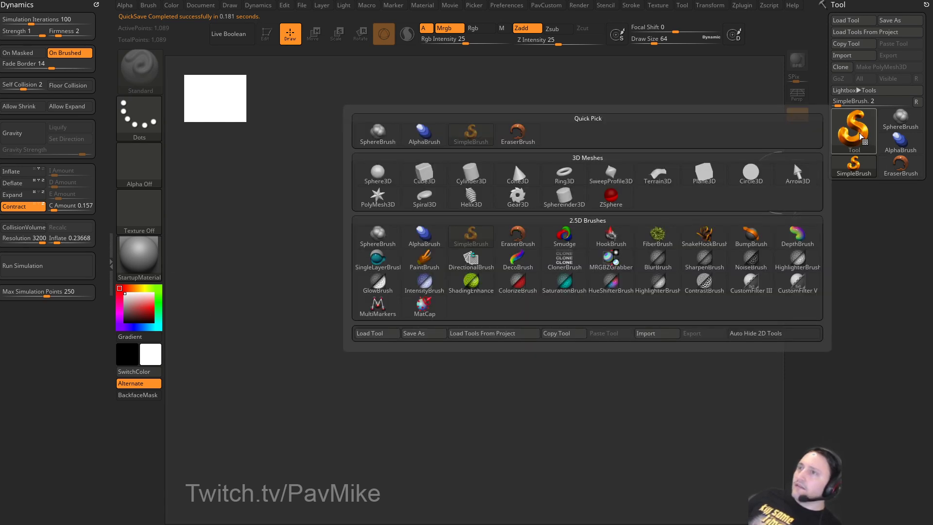
{"action": "left_click", "coordinate": [704, 172]}
{"action": "left_click_drag", "start_coordinate": [445, 316], "coordinate": [312, 73]}
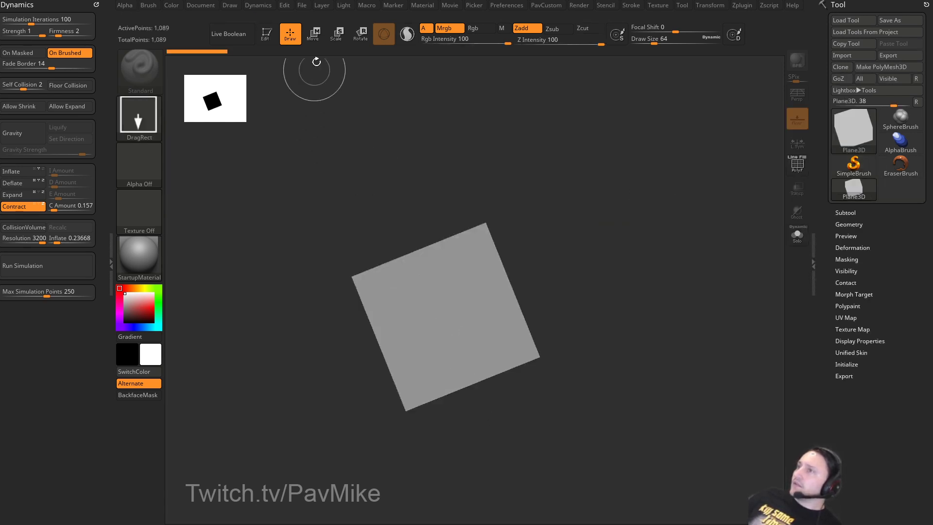
{"action": "key", "text": "t"}
Turn off the thumbnail preview on the canvas through the Thumbnail preferences.
{"action": "left_click", "coordinate": [506, 5]}
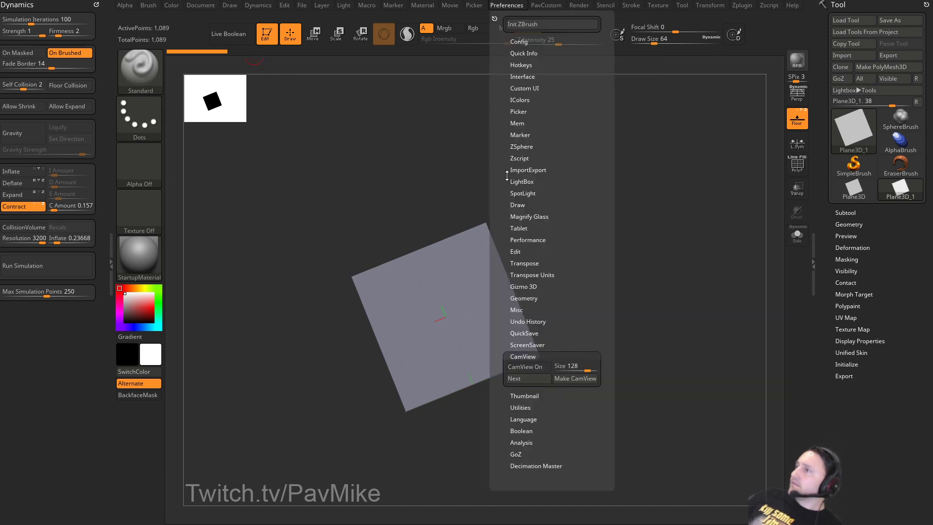
{"action": "left_click", "coordinate": [523, 357], "text": "shift"}
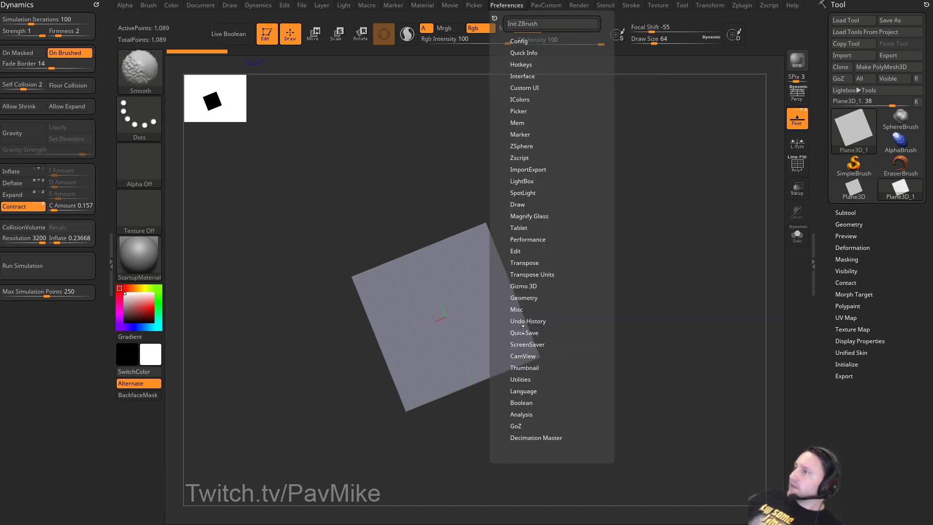
{"action": "left_click", "coordinate": [521, 368], "text": "shift"}
{"action": "left_click", "coordinate": [525, 378]}
Frame the new plane with its polyframe shown and convert it to a PolyMesh3D.
{"action": "left_click_drag", "start_coordinate": [664, 277], "coordinate": [700, 254], "text": "shift"}
{"action": "key", "text": "f"}
{"action": "left_click", "coordinate": [800, 168]}
{"action": "key", "text": "f"}
{"action": "left_click", "coordinate": [881, 68]}
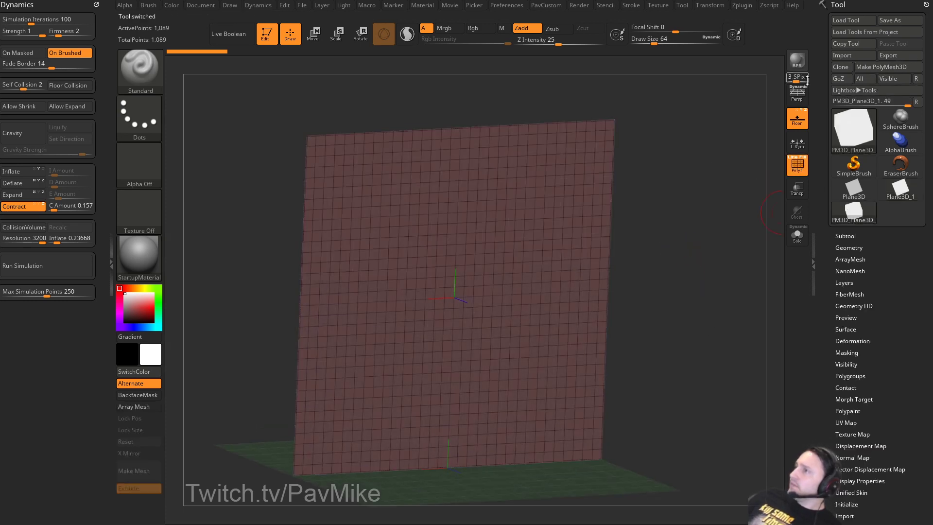
Assign the SkinShade4 material to the new plane.
{"action": "left_click_drag", "start_coordinate": [700, 209], "coordinate": [677, 221]}
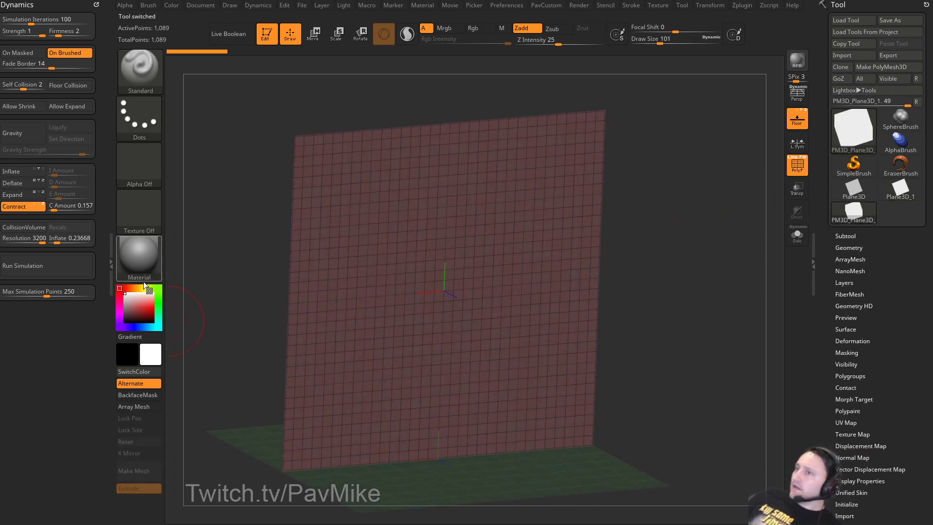
{"action": "left_click_drag", "start_coordinate": [692, 227], "coordinate": [612, 233]}
{"action": "left_click", "coordinate": [144, 268]}
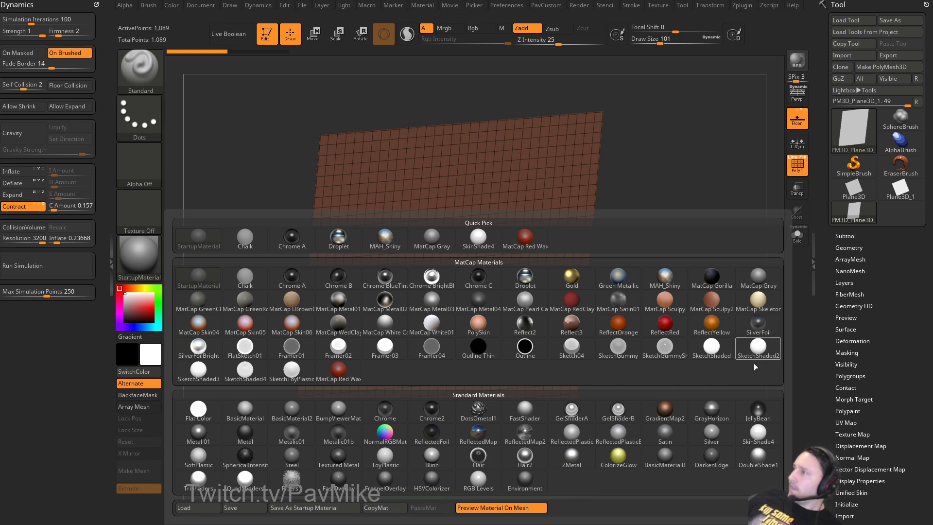
{"action": "left_click", "coordinate": [757, 433]}
Select the ClothHook brush, undo a trial pull on the plane, and set the draw size to 207.
{"action": "mouse_move", "coordinate": [698, 322]}
{"action": "left_mouse_down"}
{"action": "mouse_move", "coordinate": [677, 316]}
{"action": "mouse_move", "coordinate": [701, 302]}
{"action": "mouse_move", "coordinate": [686, 322]}
{"action": "left_mouse_up"}
{"action": "key", "text": "b"}
{"action": "key", "text": "c"}
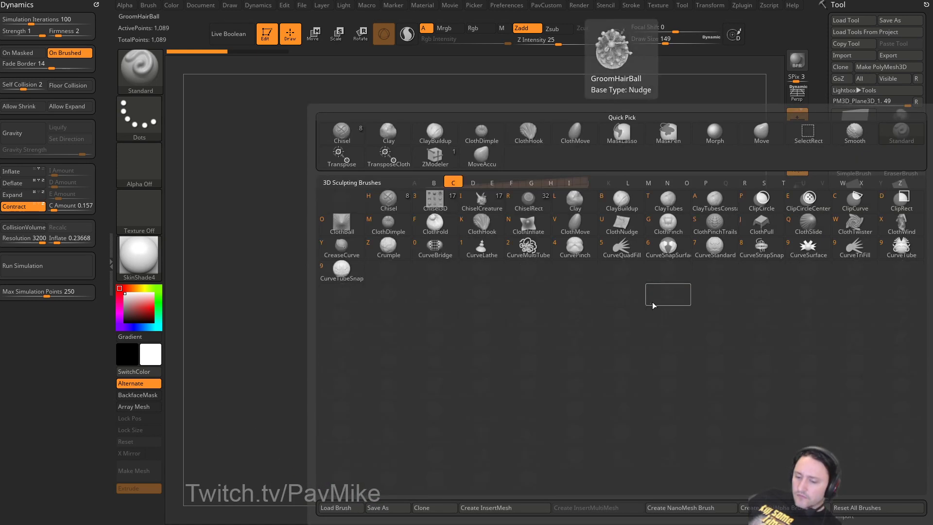
{"action": "key", "text": "h"}
{"action": "left_click_drag", "start_coordinate": [519, 314], "coordinate": [597, 310]}
{"action": "key", "text": "ctrl+z"}
{"action": "key", "text": "]"}
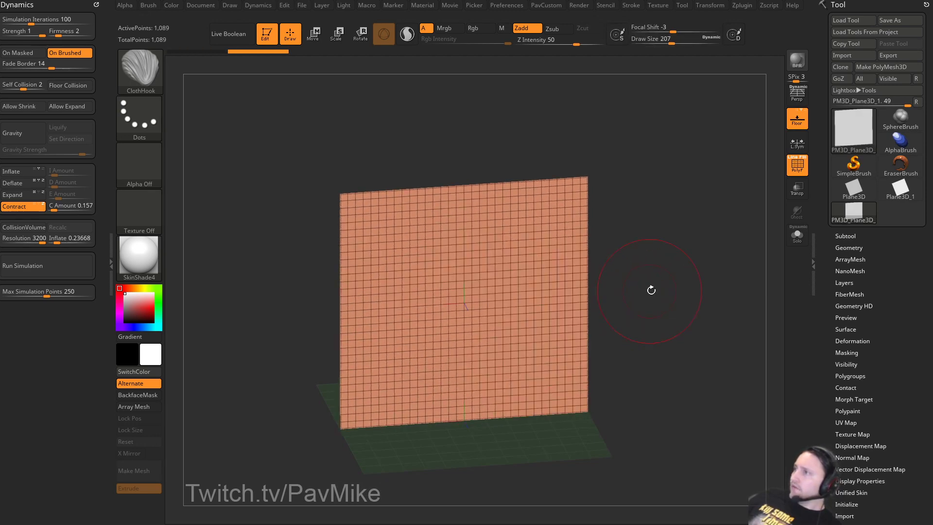
Try another ClothHook pull toward the plane's right edge and undo it.
{"action": "left_click_drag", "start_coordinate": [650, 289], "coordinate": [616, 303], "text": "alt"}
{"action": "left_click_drag", "start_coordinate": [616, 302], "coordinate": [588, 308]}
{"action": "left_click_drag", "start_coordinate": [502, 320], "coordinate": [581, 317]}
{"action": "key", "text": "ctrl+z"}
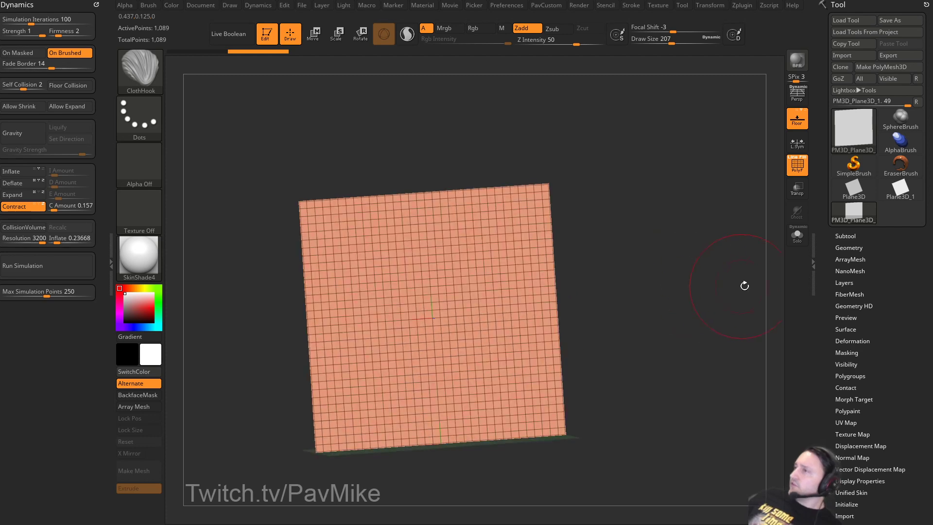
Divide the plane to subdivision level 2 and enable Dynamic Subdiv with a Thickness of 0.00628.
{"action": "left_click", "coordinate": [844, 249]}
{"action": "left_click", "coordinate": [844, 249]}
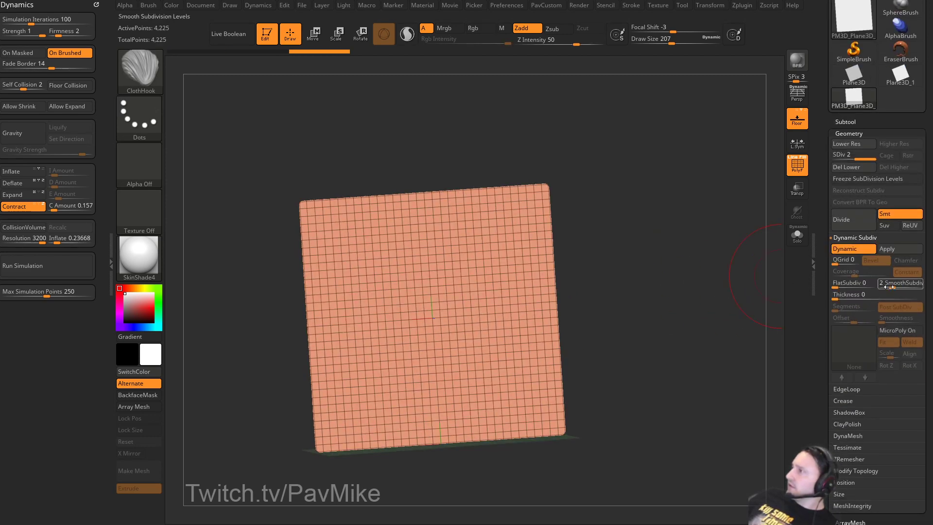
{"action": "left_click_drag", "start_coordinate": [851, 296], "coordinate": [858, 296]}
Test the thickened plane with a ClothHook pull, undo it, and hide the polyframe.
{"action": "mouse_move", "coordinate": [724, 308]}
{"action": "right_mouse_down"}
{"action": "mouse_move", "coordinate": [687, 319]}
{"action": "mouse_move", "coordinate": [723, 339]}
{"action": "right_mouse_up"}
{"action": "left_click_drag", "start_coordinate": [547, 304], "coordinate": [602, 307]}
{"action": "key", "text": "ctrl+z"}
{"action": "key", "text": "shift+f"}
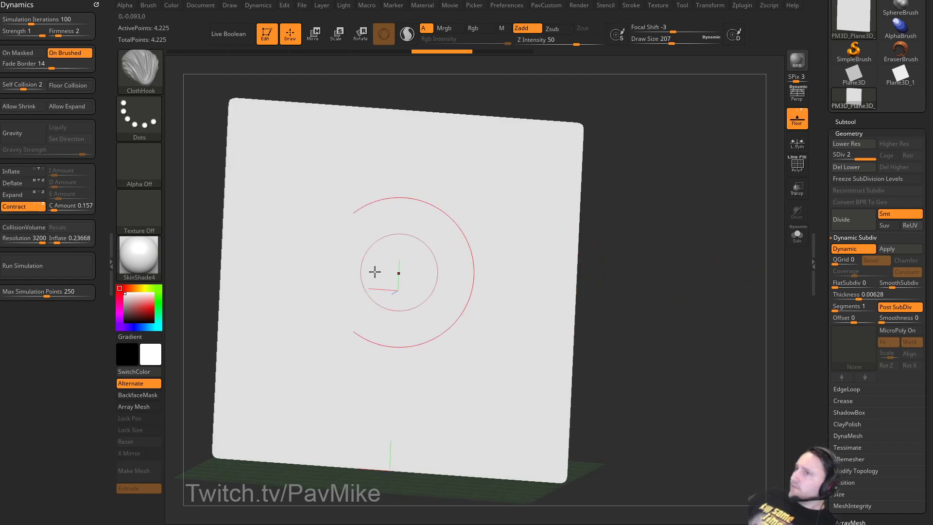
Switch the material to MatCap Gray, then make and undo a trial ClothHook pull on the plane.
{"action": "key", "text": "m"}
{"action": "left_click", "coordinate": [755, 280]}
{"action": "mouse_move", "coordinate": [492, 297]}
{"action": "left_mouse_down"}
{"action": "mouse_move", "coordinate": [561, 303]}
{"action": "mouse_move", "coordinate": [535, 300]}
{"action": "left_mouse_up"}
{"action": "key", "text": "ctrl+z"}
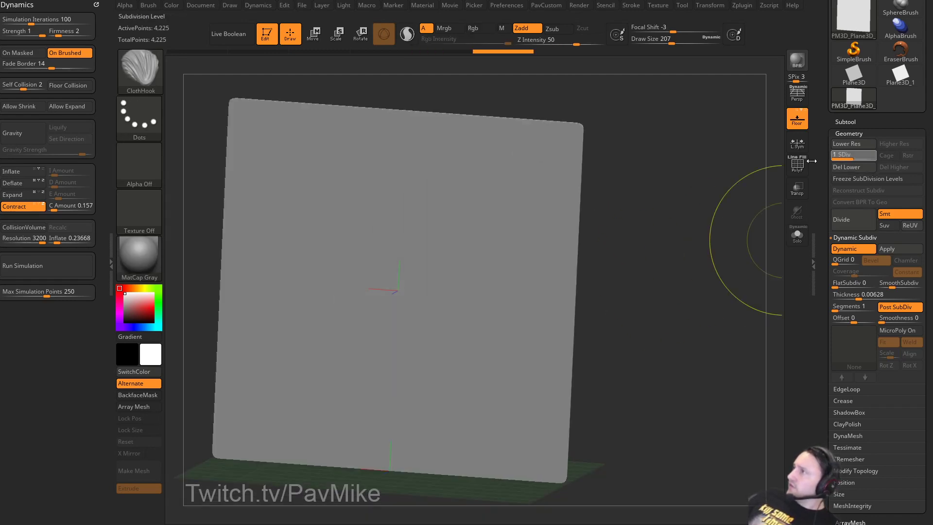
Lower the plane to subdivision level 1 and pull its middle toward the right edge with ClothHook.
{"action": "left_click", "coordinate": [844, 156]}
{"action": "left_click_drag", "start_coordinate": [468, 306], "coordinate": [605, 303]}
{"action": "key", "text": "s"}
{"action": "left_click", "coordinate": [556, 303]}
{"action": "key", "text": "s"}
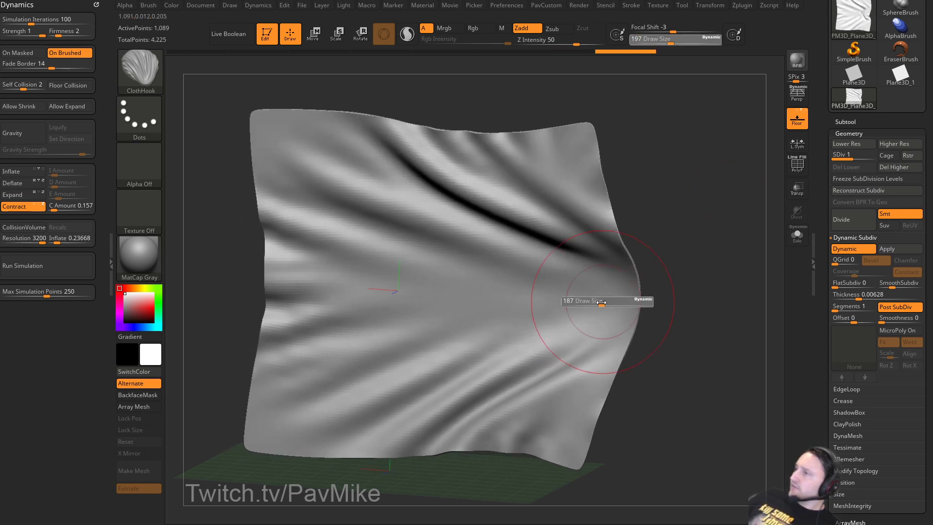
Set the draw size to 192 and pull further folds outward from the plane's right side with ClothHook.
{"action": "left_click", "coordinate": [600, 305]}
{"action": "mouse_move", "coordinate": [669, 286]}
{"action": "left_mouse_down"}
{"action": "mouse_move", "coordinate": [696, 282]}
{"action": "mouse_move", "coordinate": [669, 288]}
{"action": "left_mouse_up"}
{"action": "key", "text": "s"}
{"action": "left_click", "coordinate": [614, 295]}
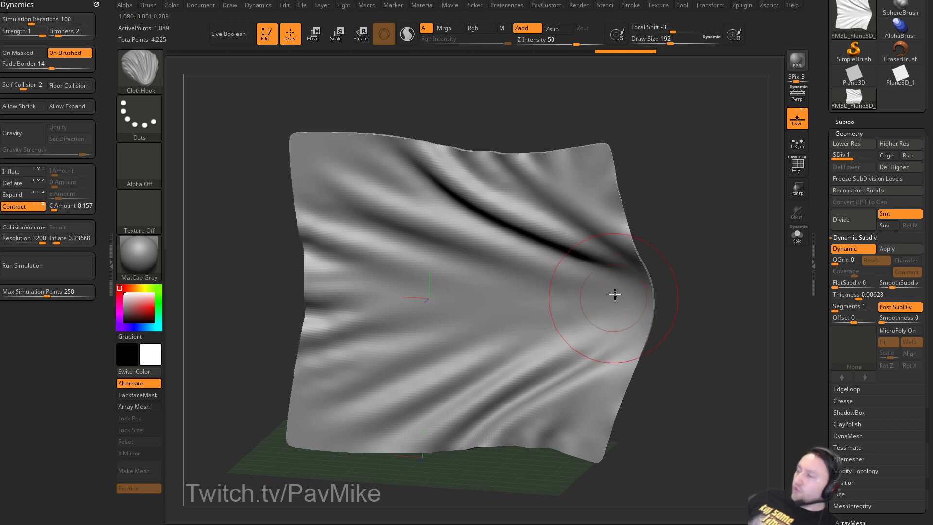
{"action": "left_click_drag", "start_coordinate": [604, 301], "coordinate": [632, 302]}
{"action": "mouse_move", "coordinate": [342, 264]}
{"action": "left_mouse_down"}
{"action": "mouse_move", "coordinate": [309, 266]}
{"action": "mouse_move", "coordinate": [317, 332]}
{"action": "mouse_move", "coordinate": [271, 304]}
{"action": "mouse_move", "coordinate": [281, 321]}
{"action": "mouse_move", "coordinate": [336, 277]}
{"action": "left_mouse_up"}
Pull the upper right of the cloth downward and outward with ClothHook, finishing at a draw size of 228.
{"action": "mouse_move", "coordinate": [603, 189]}
{"action": "left_mouse_down"}
{"action": "mouse_move", "coordinate": [644, 258]}
{"action": "mouse_move", "coordinate": [417, 327]}
{"action": "mouse_move", "coordinate": [600, 217]}
{"action": "mouse_move", "coordinate": [516, 287]}
{"action": "mouse_move", "coordinate": [546, 307]}
{"action": "mouse_move", "coordinate": [557, 301]}
{"action": "left_mouse_up"}
{"action": "left_click_drag", "start_coordinate": [695, 331], "coordinate": [700, 330]}
{"action": "mouse_move", "coordinate": [701, 328]}
{"action": "left_mouse_down", "text": "alt"}
{"action": "mouse_move", "coordinate": [681, 337]}
{"action": "mouse_move", "coordinate": [677, 316]}
{"action": "mouse_move", "coordinate": [657, 327]}
{"action": "left_mouse_up", "text": "alt"}
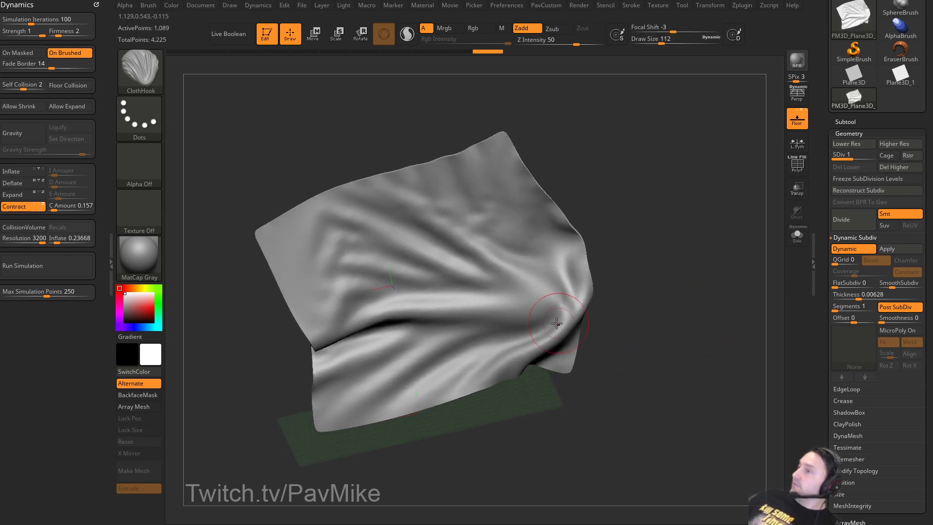
{"action": "key", "text": "s"}
{"action": "left_click_drag", "start_coordinate": [555, 318], "coordinate": [566, 313]}
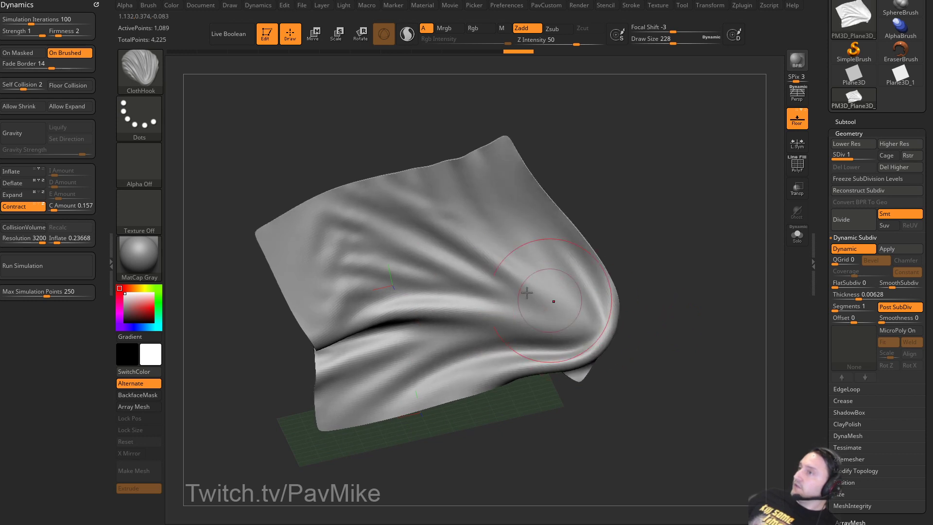
Open the Morph Target settings for the draped plane.
{"action": "left_click_drag", "start_coordinate": [826, 368], "coordinate": [842, 234]}
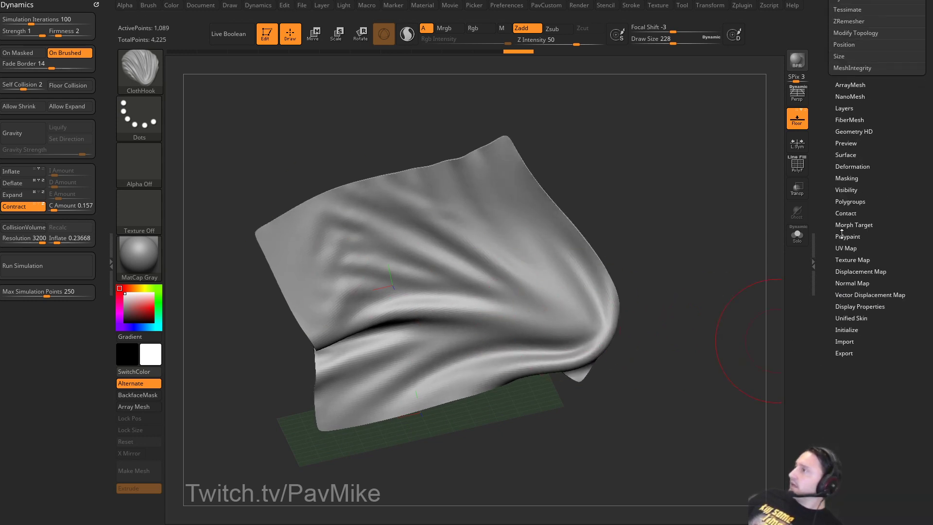
{"action": "left_click_drag", "start_coordinate": [833, 156], "coordinate": [833, 159]}
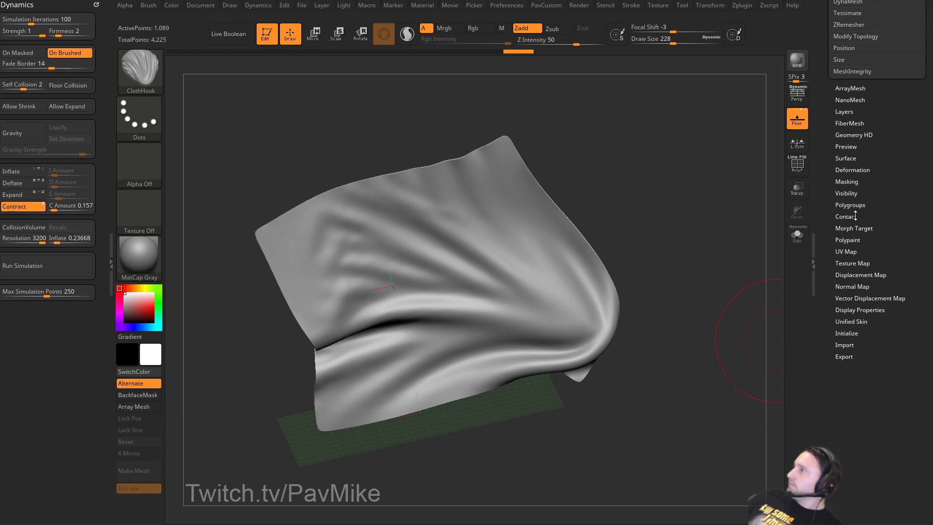
{"action": "left_click", "coordinate": [854, 227]}
{"action": "left_click_drag", "start_coordinate": [690, 229], "coordinate": [705, 246], "text": "alt"}
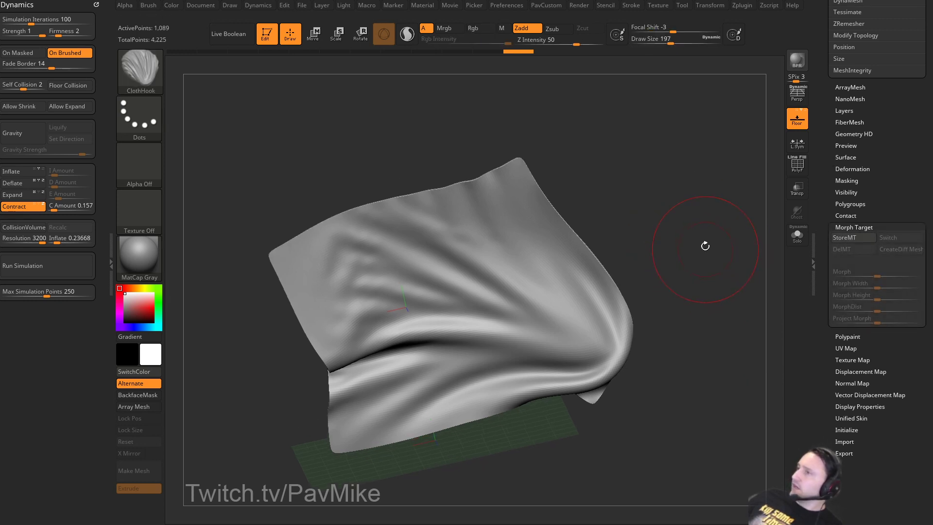
Undo trial ClothHook pulls on the cloth's left corner and store the current shape as a morph target.
{"action": "mouse_move", "coordinate": [274, 255]}
{"action": "left_mouse_down"}
{"action": "mouse_move", "coordinate": [250, 247]}
{"action": "mouse_move", "coordinate": [308, 250]}
{"action": "left_mouse_up"}
{"action": "left_click_drag", "start_coordinate": [361, 237], "coordinate": [342, 232]}
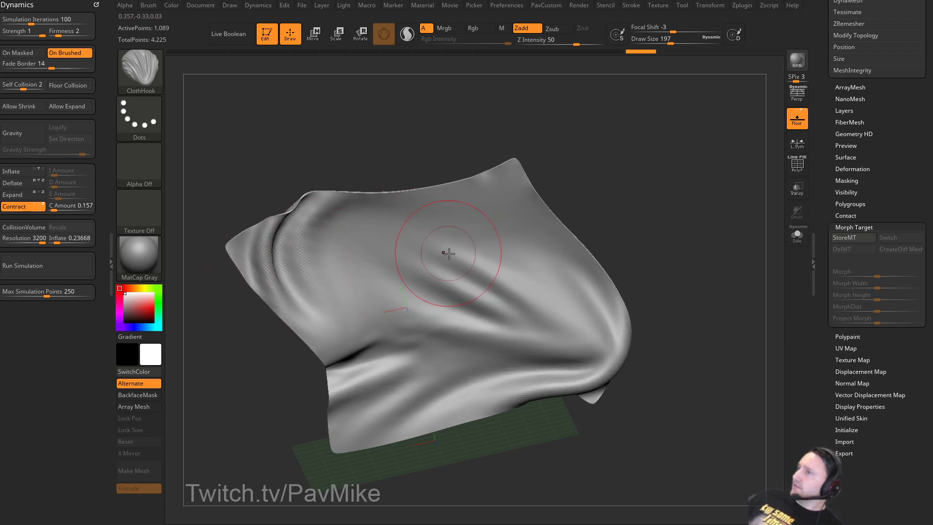
{"action": "key", "text": "ctrl+z"}
{"action": "key", "text": "ctrl+z"}
{"action": "key", "text": "ctrl+z"}
{"action": "key", "text": "ctrl+z"}
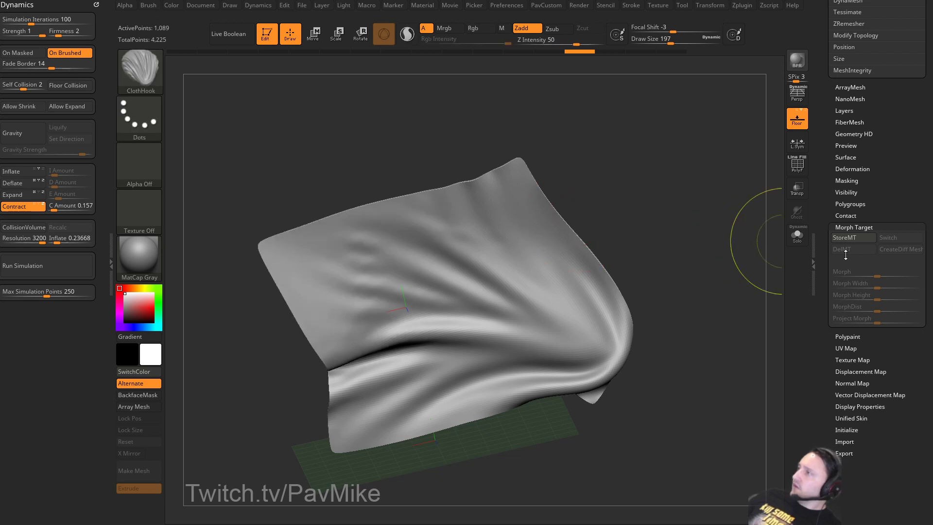
{"action": "key", "text": "ctrl+shift+z"}
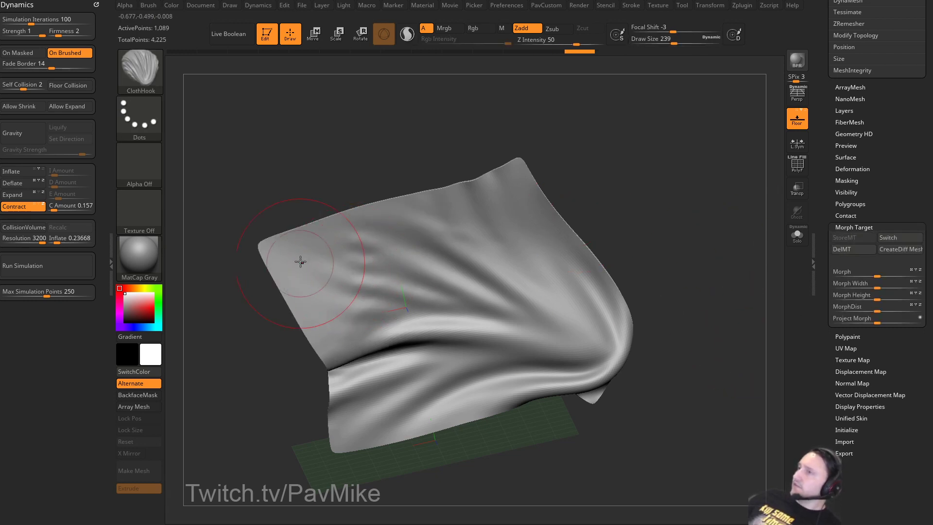
Try stretching the cloth's left corner outward with ClothHook, varying the draw size between 299 and 202.
{"action": "mouse_move", "coordinate": [308, 257]}
{"action": "left_mouse_down"}
{"action": "mouse_move", "coordinate": [318, 254]}
{"action": "mouse_move", "coordinate": [282, 256]}
{"action": "left_mouse_up"}
{"action": "key", "text": "ctrl+z"}
{"action": "key", "text": "s"}
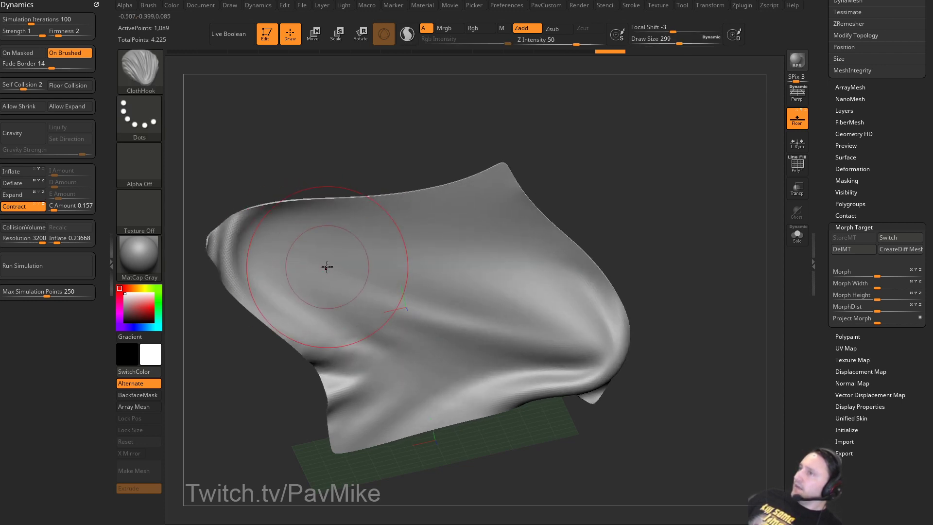
{"action": "key", "text": "bracketleft"}
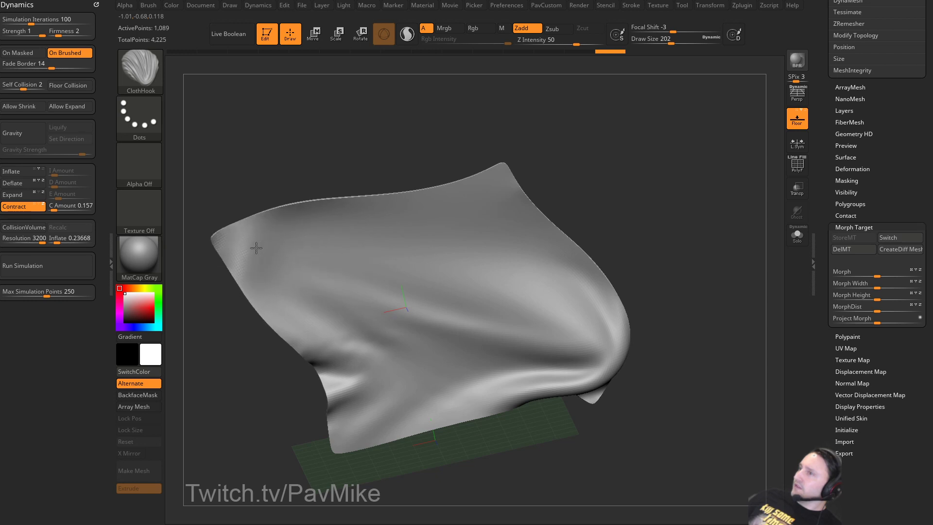
{"action": "left_click_drag", "start_coordinate": [280, 251], "coordinate": [288, 259]}
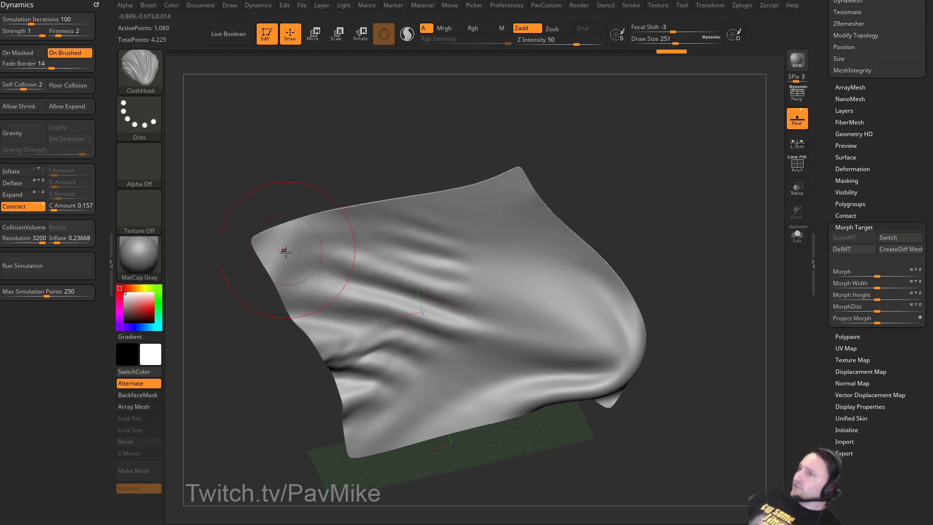
Try gathering wrinkles inward from the cloth's left edge at a draw size of 251 and undo the last pull.
{"action": "left_click_drag", "start_coordinate": [286, 252], "coordinate": [301, 254]}
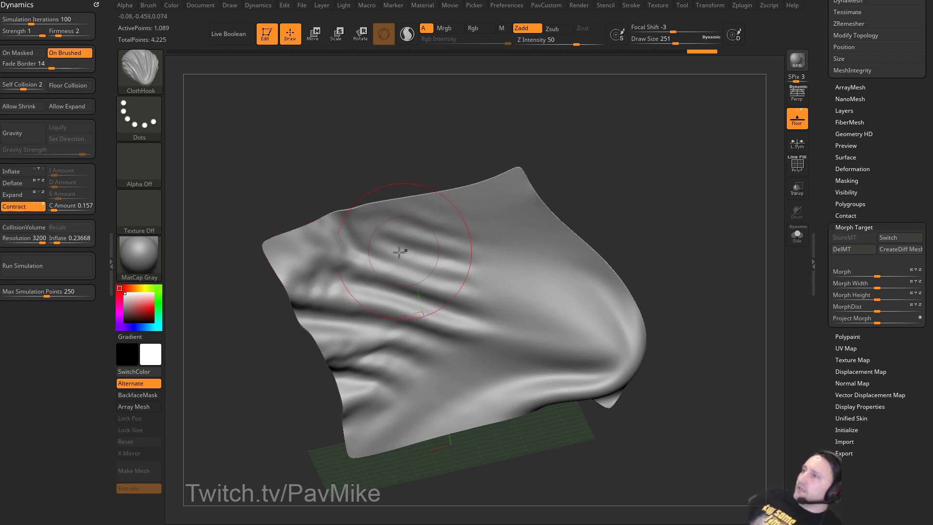
{"action": "left_click_drag", "start_coordinate": [354, 291], "coordinate": [394, 277]}
{"action": "key", "text": "ctrl+z"}
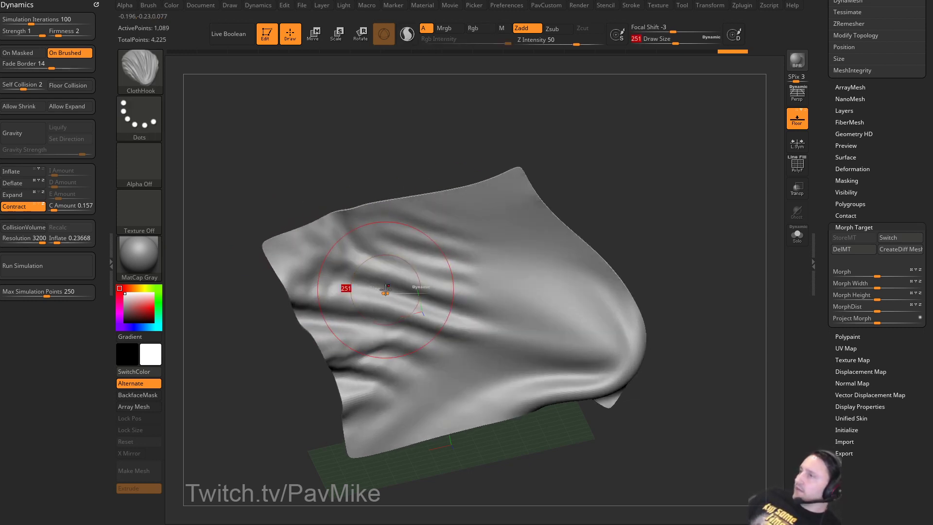
{"action": "left_click_drag", "start_coordinate": [705, 278], "coordinate": [695, 278]}
{"action": "left_click_drag", "start_coordinate": [700, 274], "coordinate": [705, 268]}
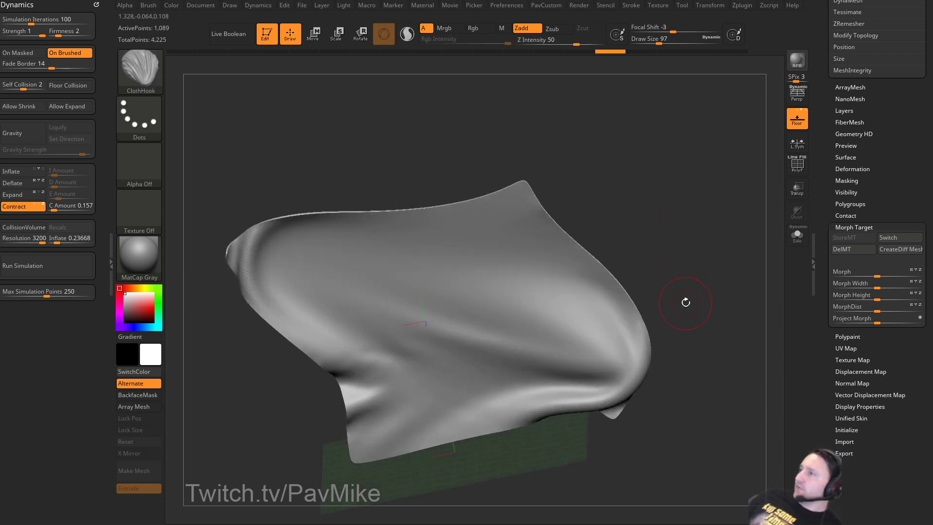
Set the draw size to 202 and revert the test pulls on the cloth's left side.
{"action": "key", "text": "bracketright"}
{"action": "key", "text": "bracketright"}
{"action": "scroll", "coordinate": [841, 229], "scroll_direction": "up", "scroll_amount": 10}
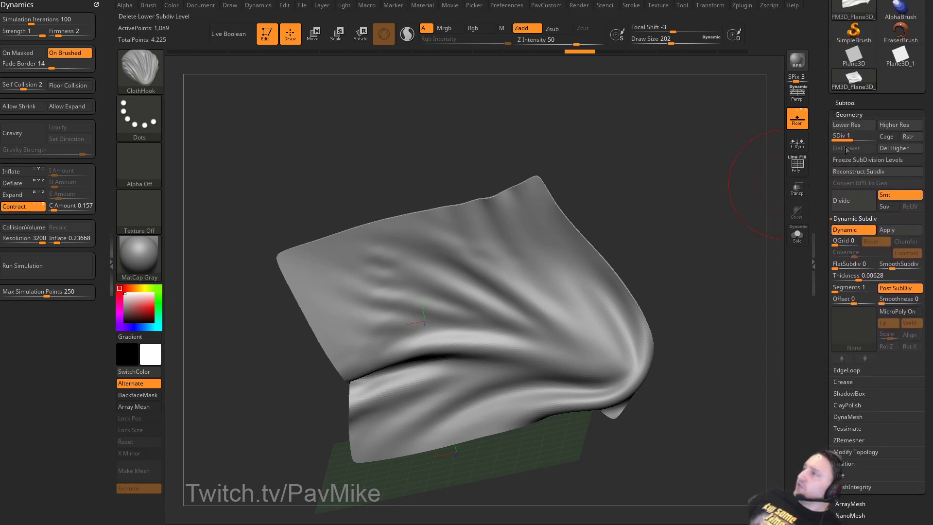
Enable Gravity and Floor Collision, set the Gravity Strength to 1.22263, and run the cloth simulation.
{"action": "left_click_drag", "start_coordinate": [733, 208], "coordinate": [508, 226], "text": "shift"}
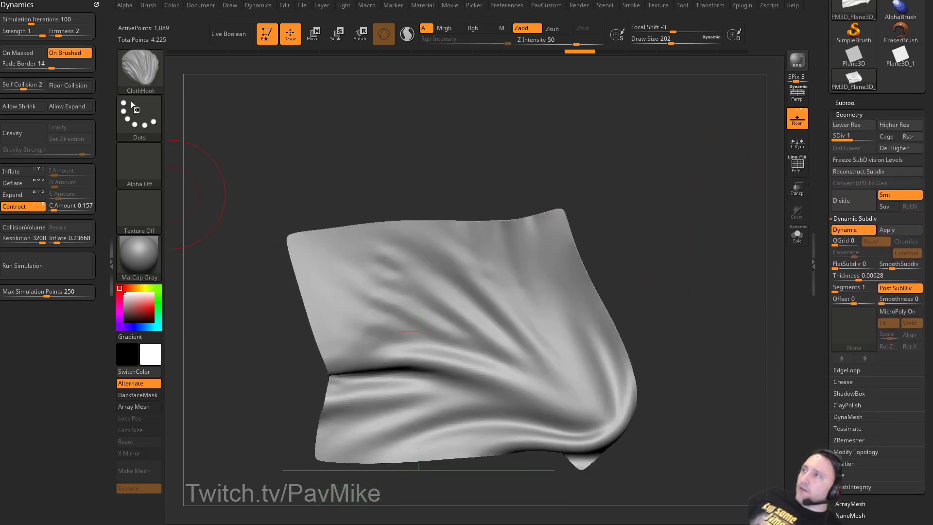
{"action": "left_click_drag", "start_coordinate": [466, 188], "coordinate": [479, 171], "text": "alt"}
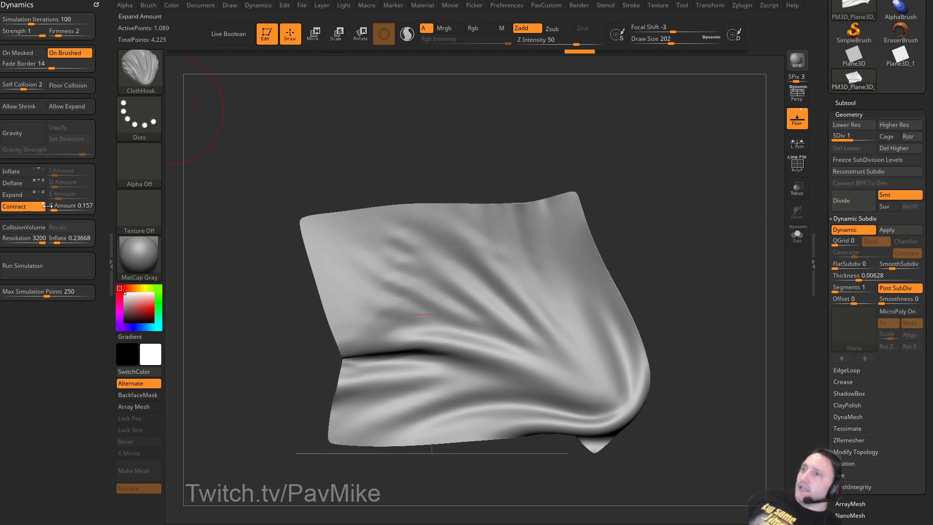
{"action": "left_click", "coordinate": [27, 133]}
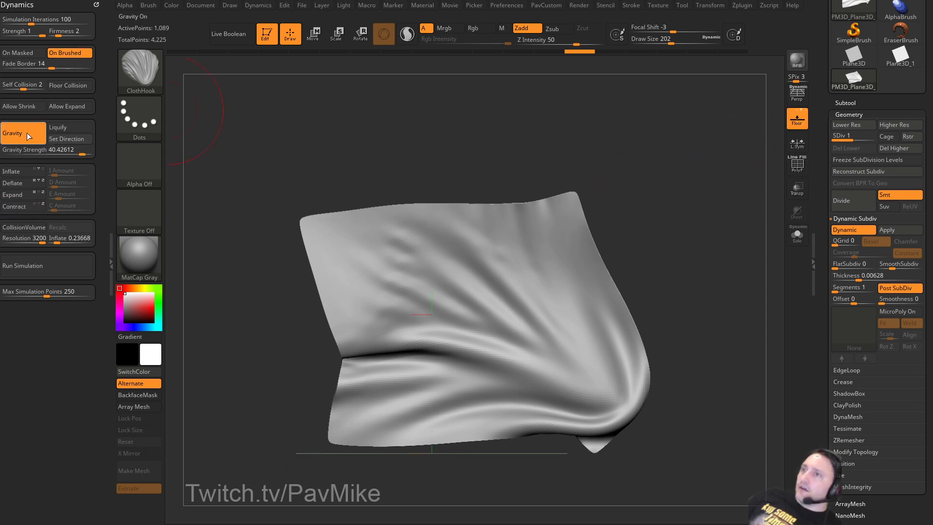
{"action": "left_click", "coordinate": [44, 265]}
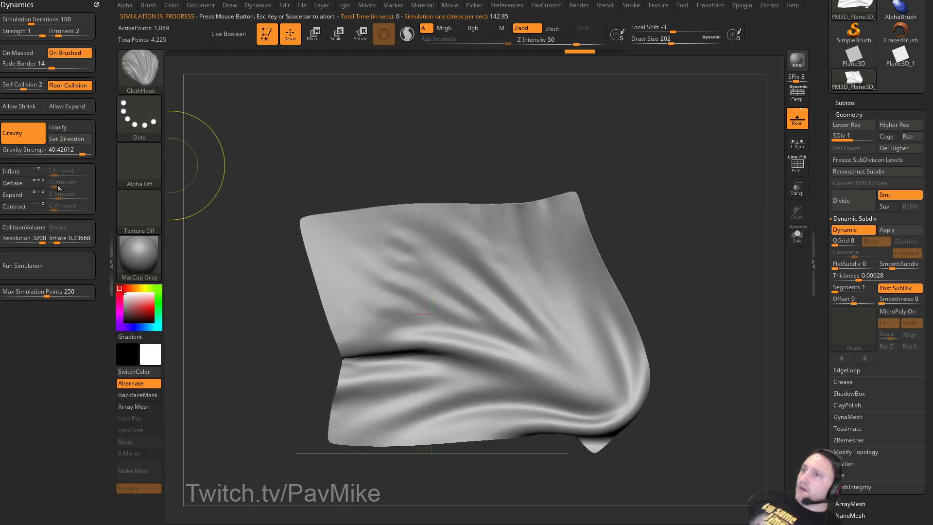
{"action": "left_click_drag", "start_coordinate": [74, 153], "coordinate": [63, 153]}
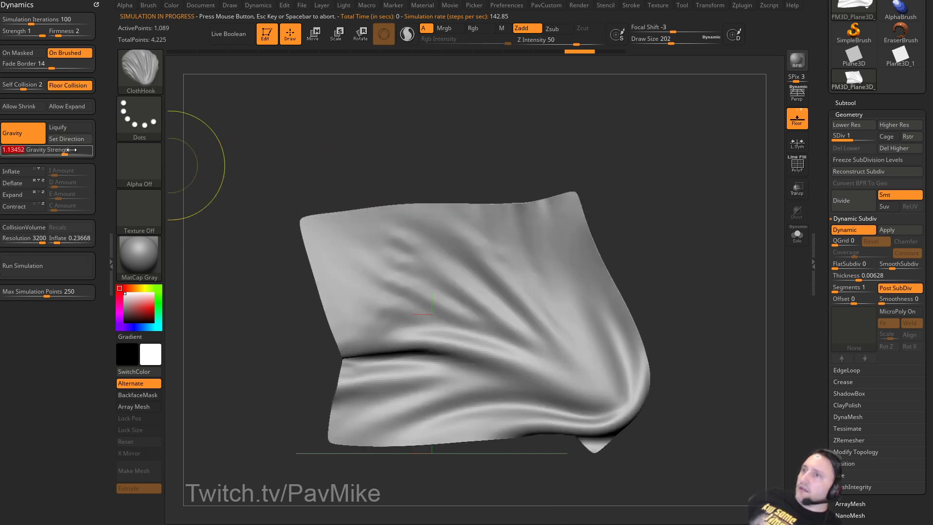
{"action": "left_click", "coordinate": [49, 262]}
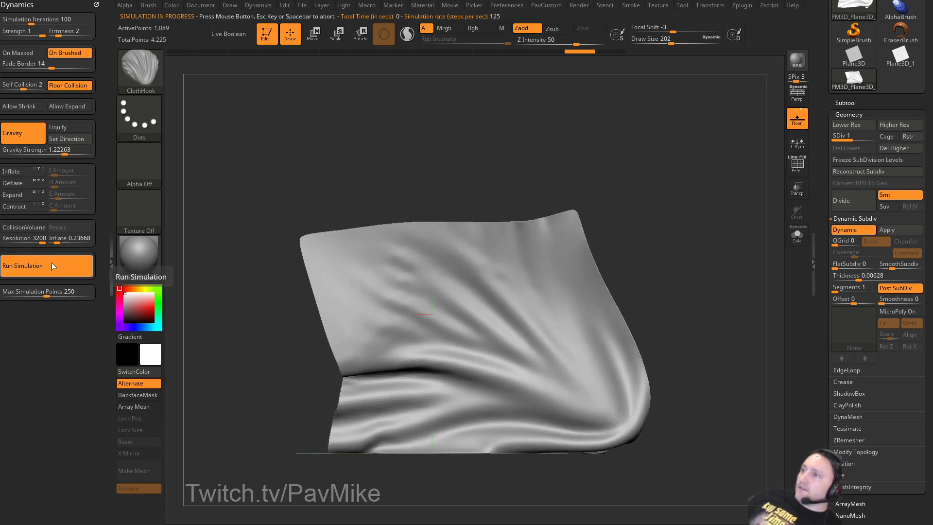
Set the Gravity Strength to 6.22909 and run the cloth simulation again.
{"action": "left_click_drag", "start_coordinate": [64, 154], "coordinate": [72, 154]}
{"action": "left_click", "coordinate": [58, 266]}
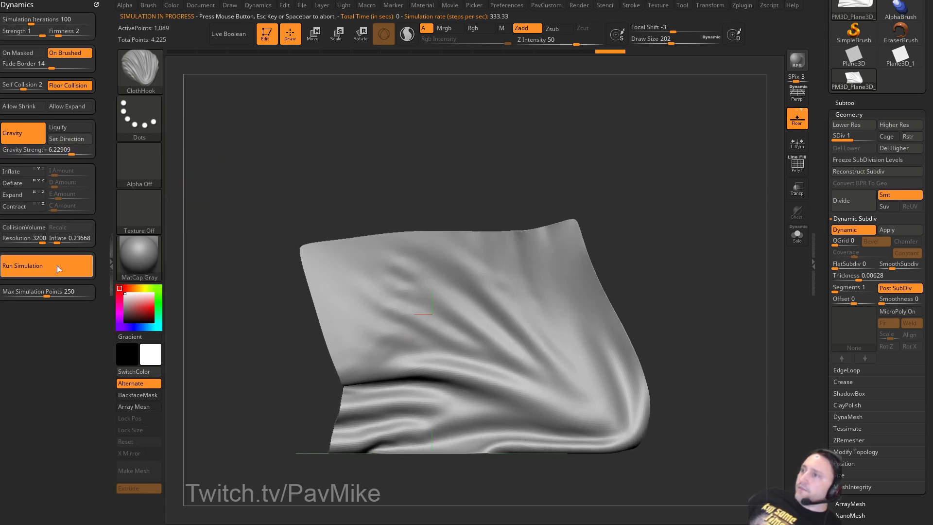
{"action": "left_click_drag", "start_coordinate": [452, 215], "coordinate": [778, 206]}
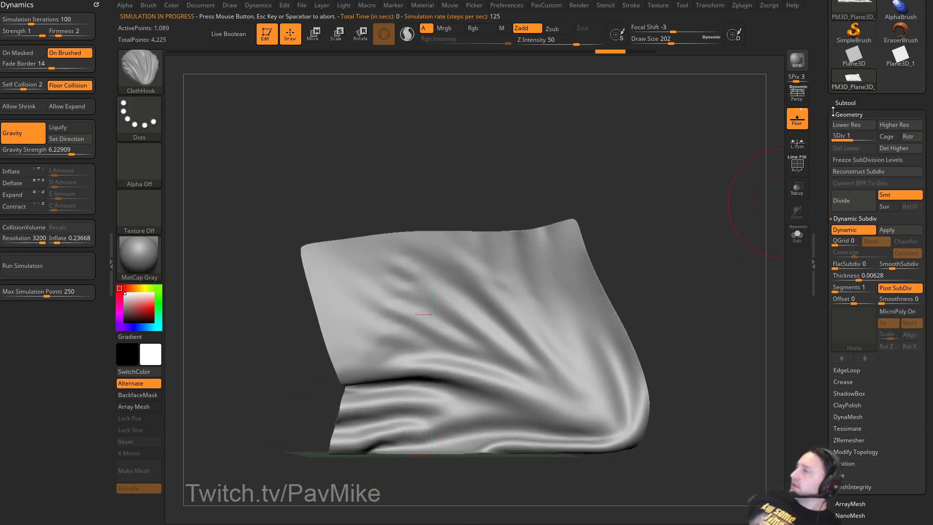
Enable Record Deformation Animation for the plane's layers and run the cloth simulation to record the fall.
{"action": "scroll", "coordinate": [849, 349], "scroll_direction": "down", "scroll_amount": 8}
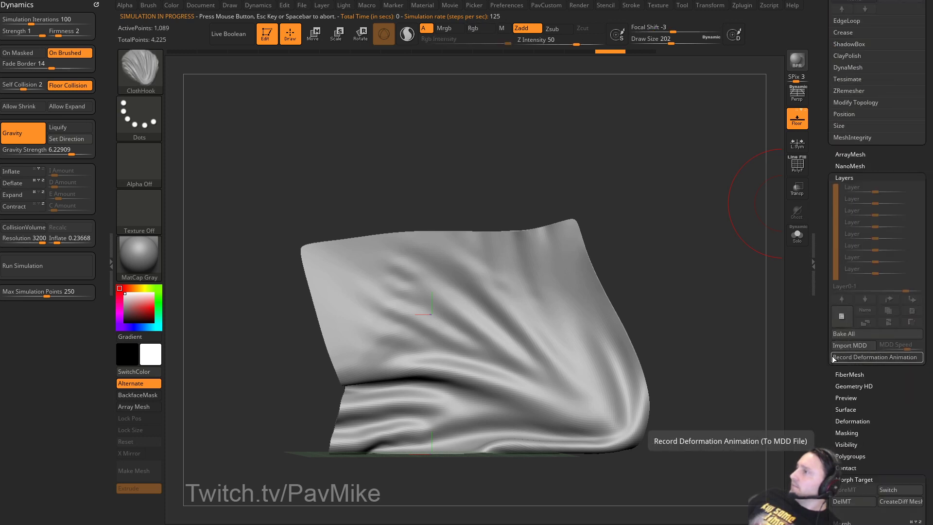
{"action": "key", "text": "shift"}
{"action": "left_click", "coordinate": [869, 358]}
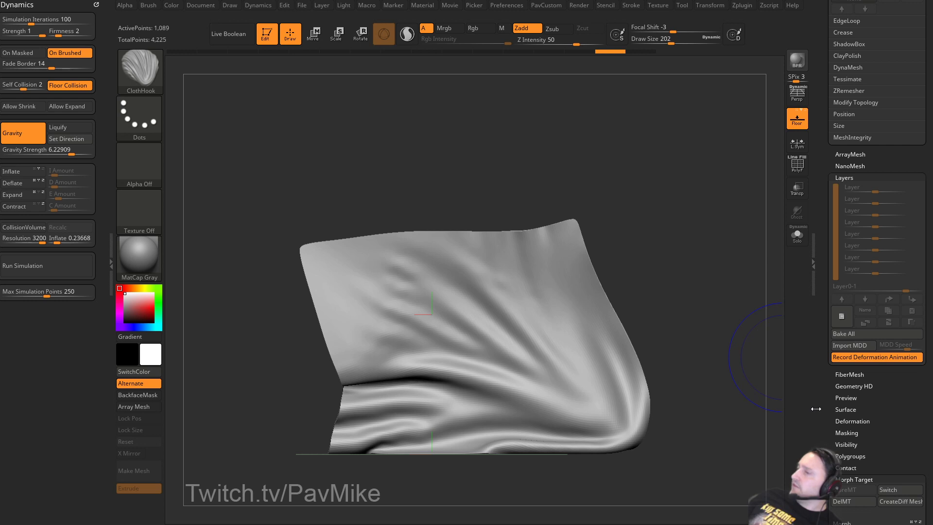
{"action": "left_click", "coordinate": [46, 265]}
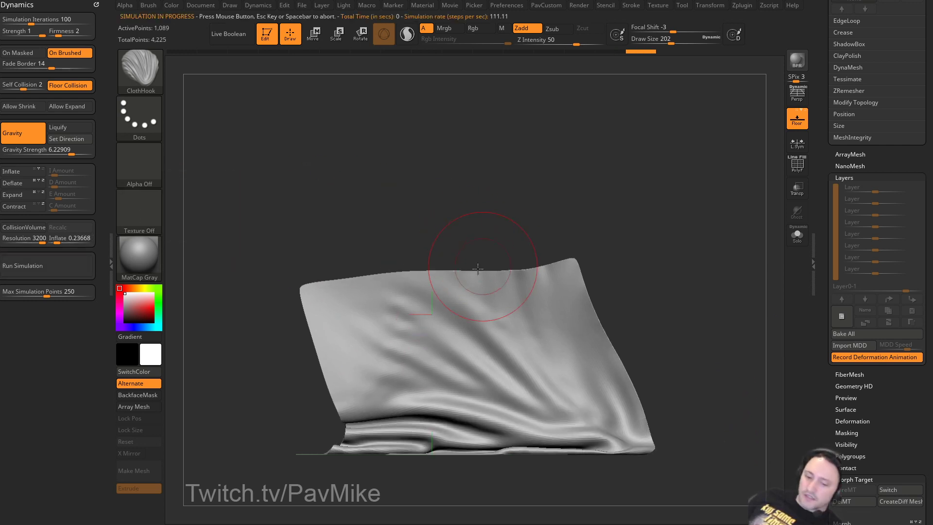
Select the TransposeCloth brush in Move mode and drag and twist the cloth while its deformation is being recorded.
{"action": "key", "text": "w"}
{"action": "key", "text": "b"}
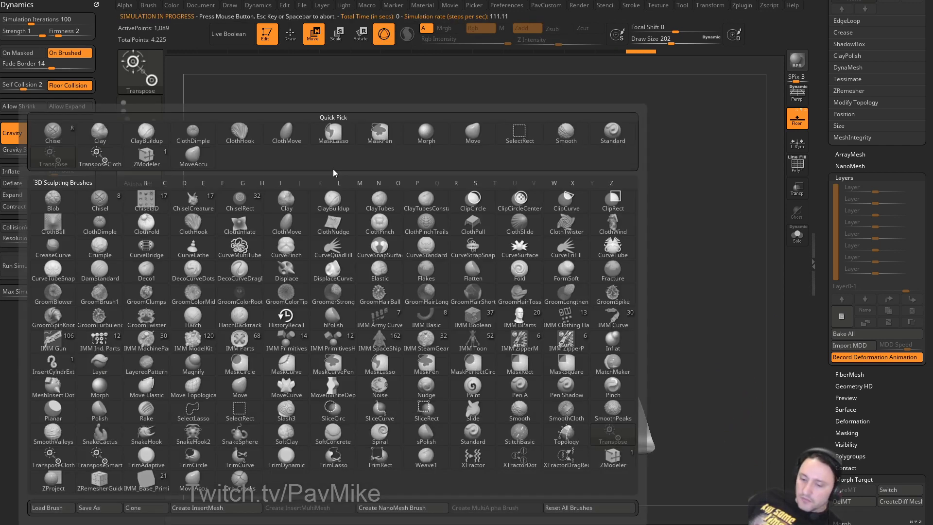
{"action": "key", "text": "t"}
{"action": "key", "text": "c"}
{"action": "left_click_drag", "start_coordinate": [432, 257], "coordinate": [387, 322]}
{"action": "left_click_drag", "start_coordinate": [464, 289], "coordinate": [458, 301]}
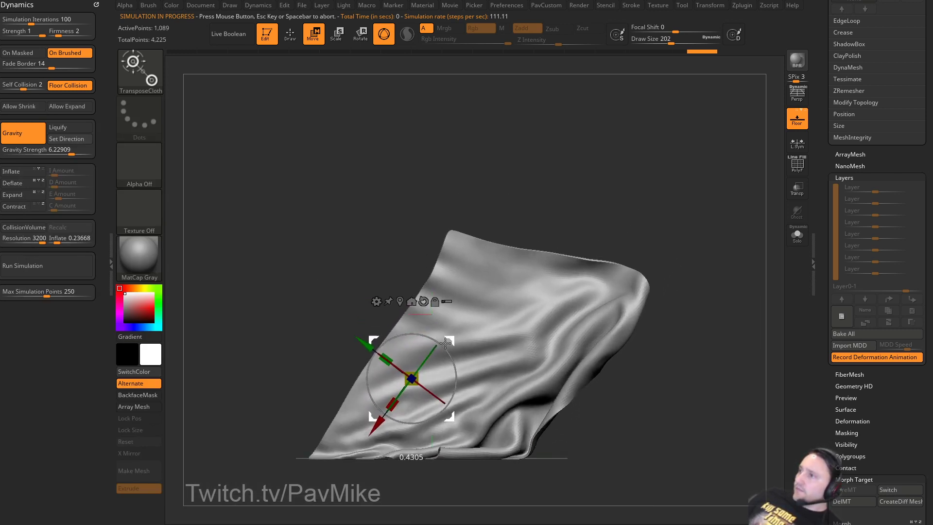
Return to the ClothHook brush and stop recording the deformation animation.
{"action": "key", "text": "b"}
{"action": "key", "text": "c"}
{"action": "key", "text": "h"}
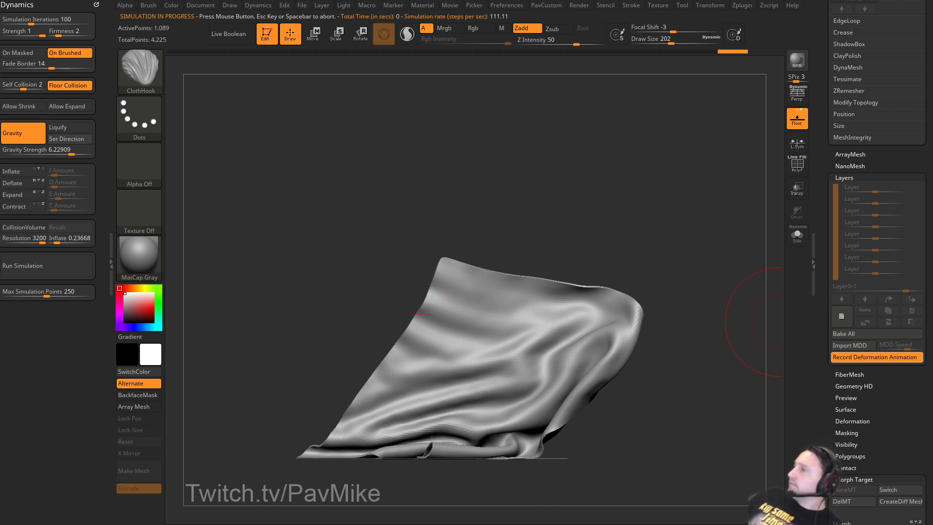
{"action": "left_click", "coordinate": [679, 249]}
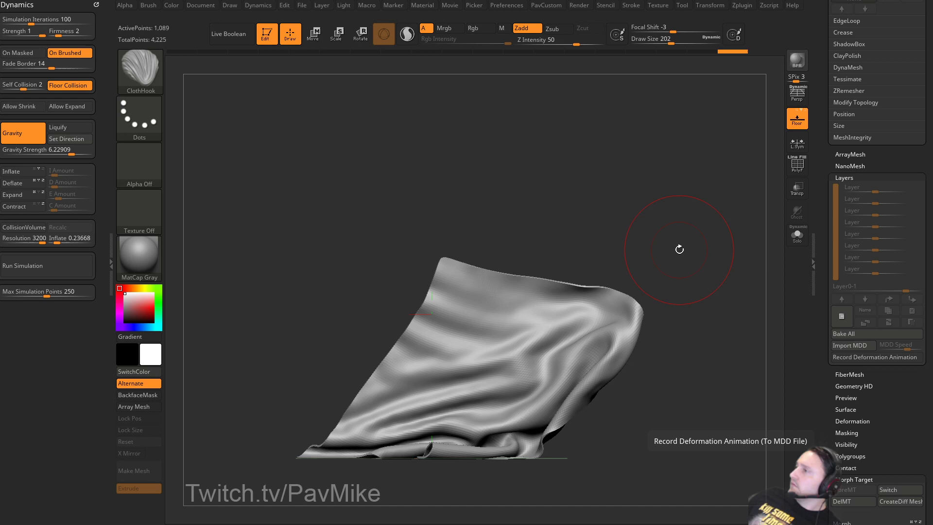
Import the recorded MDD file as a layer and move the timeline to about 5.41 seconds.
{"action": "left_click", "coordinate": [858, 346]}
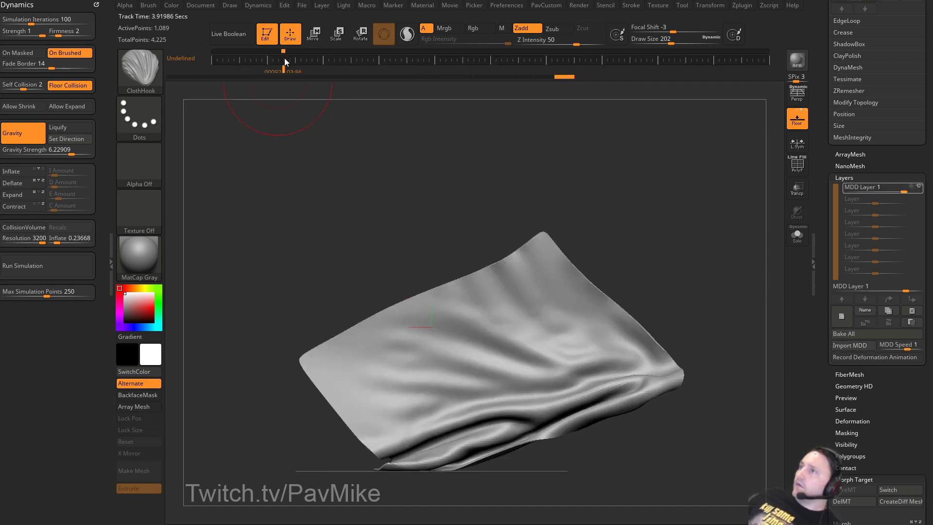
{"action": "left_click", "coordinate": [313, 61]}
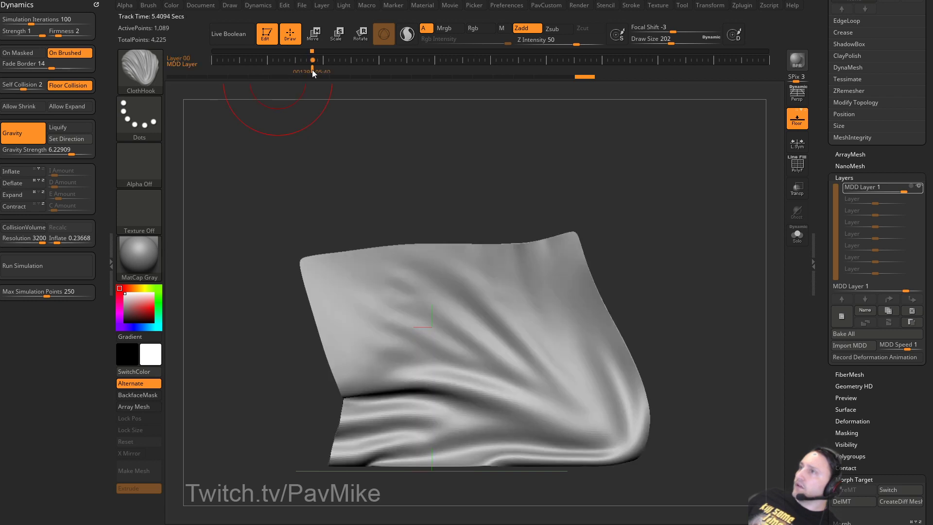
Scrub the timeline to about 14.6 seconds and compare the animated cloth with Dynamic Subdiv switched off and on again.
{"action": "mouse_move", "coordinate": [311, 66]}
{"action": "left_mouse_down"}
{"action": "mouse_move", "coordinate": [558, 88]}
{"action": "mouse_move", "coordinate": [499, 88]}
{"action": "mouse_move", "coordinate": [459, 95]}
{"action": "mouse_move", "coordinate": [508, 95]}
{"action": "mouse_move", "coordinate": [412, 109]}
{"action": "mouse_move", "coordinate": [482, 103]}
{"action": "left_mouse_up"}
{"action": "scroll", "coordinate": [824, 214], "scroll_direction": "down", "scroll_amount": 5}
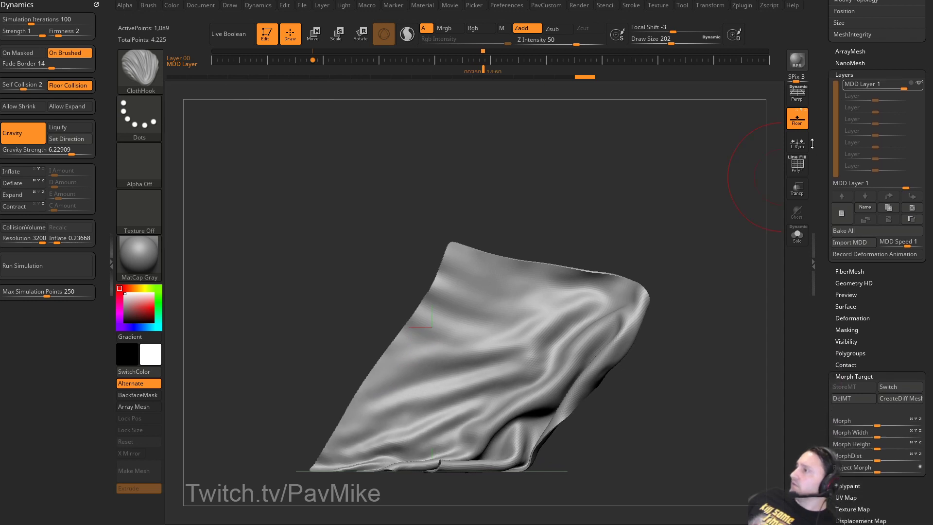
{"action": "key", "text": "shift"}
{"action": "scroll", "coordinate": [829, 235], "scroll_direction": "up", "scroll_amount": 3}
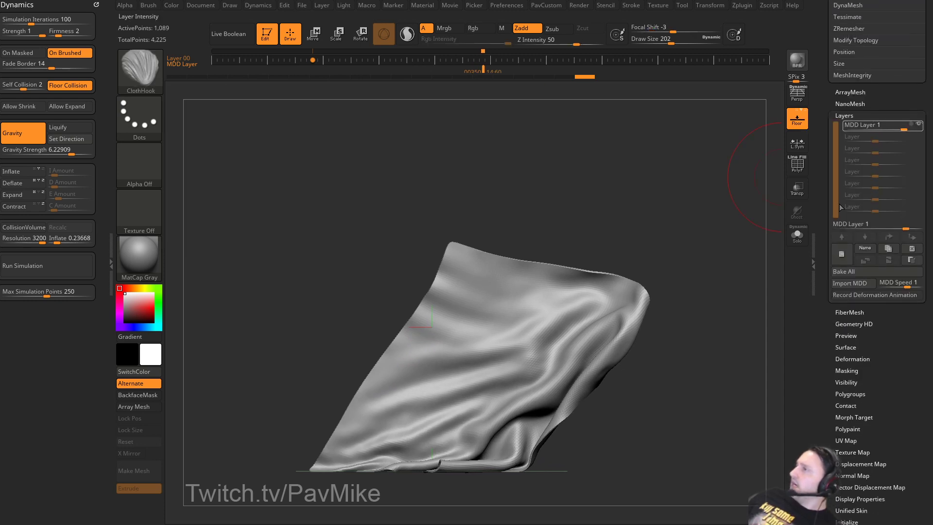
{"action": "scroll", "coordinate": [854, 247], "scroll_direction": "up", "scroll_amount": 8}
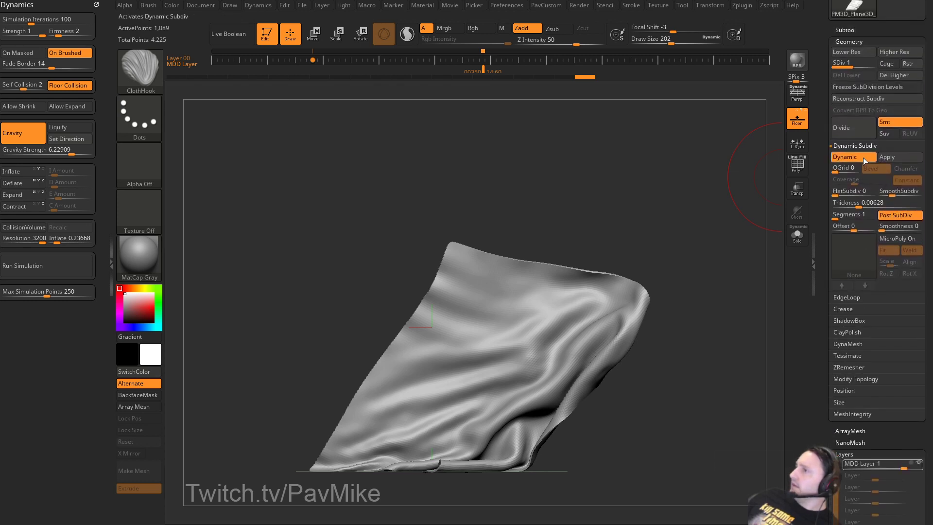
{"action": "left_click", "coordinate": [864, 158]}
{"action": "left_click", "coordinate": [864, 158]}
{"action": "left_click", "coordinate": [864, 158]}
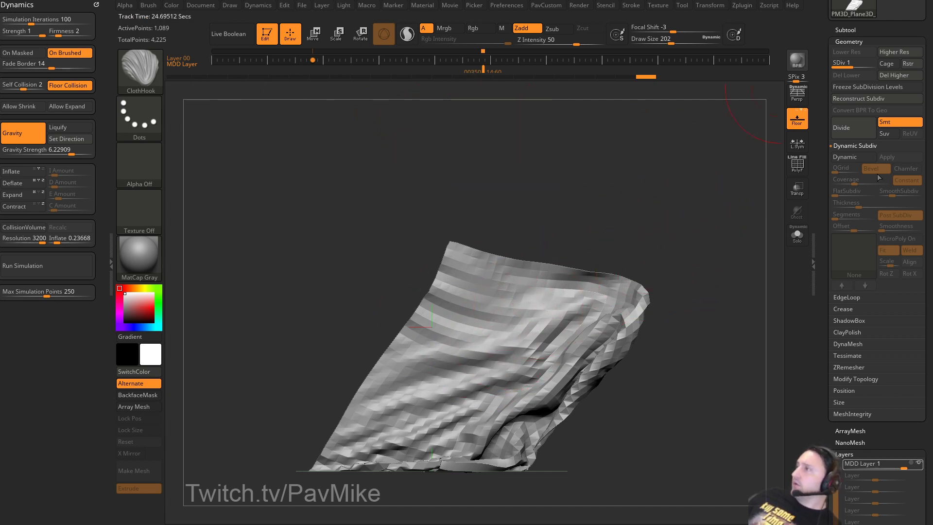
{"action": "left_click", "coordinate": [851, 158]}
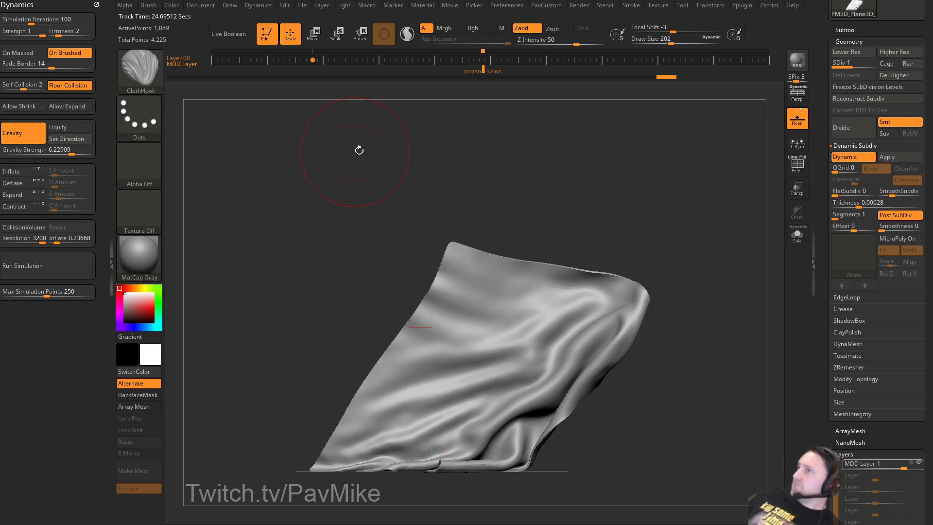
Scrub the recorded cloth animation back to about 12.49 seconds and set the draw size to 120.
{"action": "mouse_move", "coordinate": [485, 72]}
{"action": "left_mouse_down"}
{"action": "mouse_move", "coordinate": [353, 71]}
{"action": "mouse_move", "coordinate": [544, 110]}
{"action": "mouse_move", "coordinate": [389, 122]}
{"action": "mouse_move", "coordinate": [541, 134]}
{"action": "mouse_move", "coordinate": [371, 151]}
{"action": "mouse_move", "coordinate": [480, 154]}
{"action": "mouse_move", "coordinate": [422, 161]}
{"action": "mouse_move", "coordinate": [475, 160]}
{"action": "left_mouse_up"}
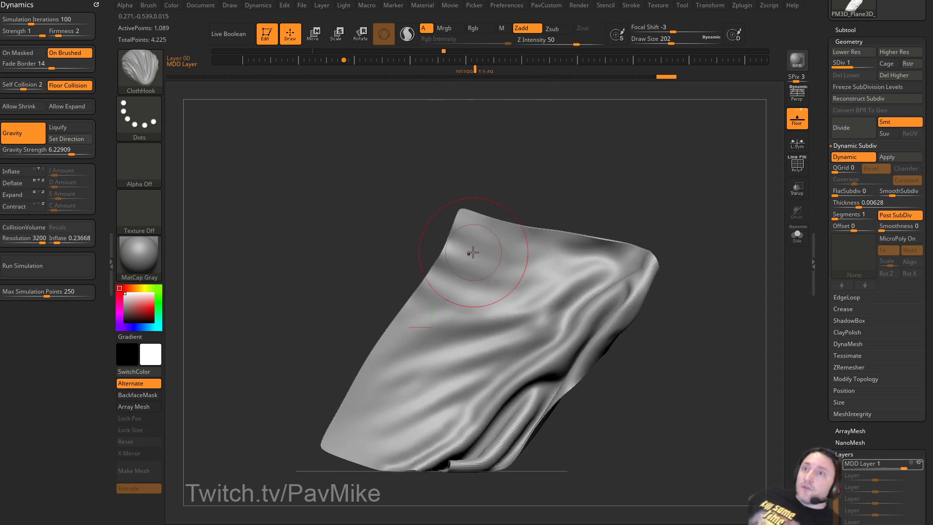
{"action": "key", "text": "s"}
{"action": "left_click_drag", "start_coordinate": [552, 196], "coordinate": [543, 197]}
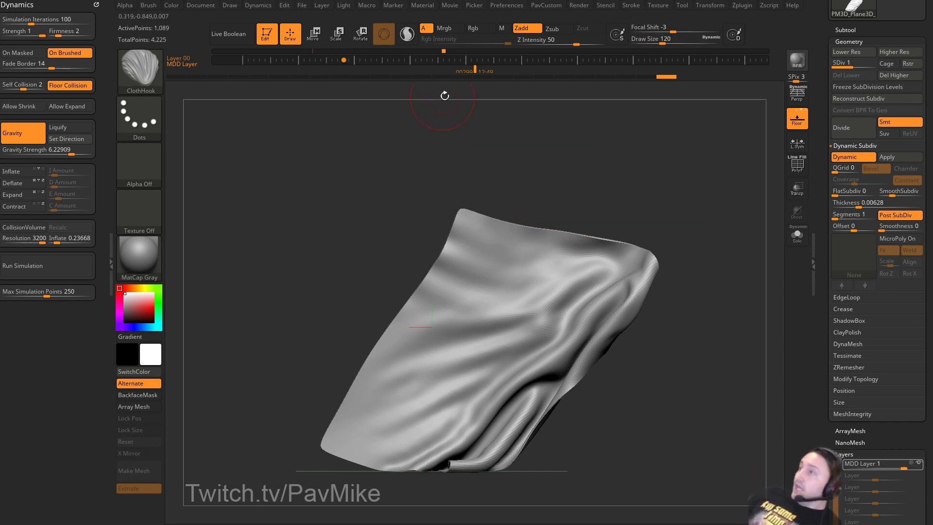
Return to the undeformed plane in the undo history and rotate it to lie horizontally.
{"action": "left_click_drag", "start_coordinate": [661, 78], "coordinate": [279, 97]}
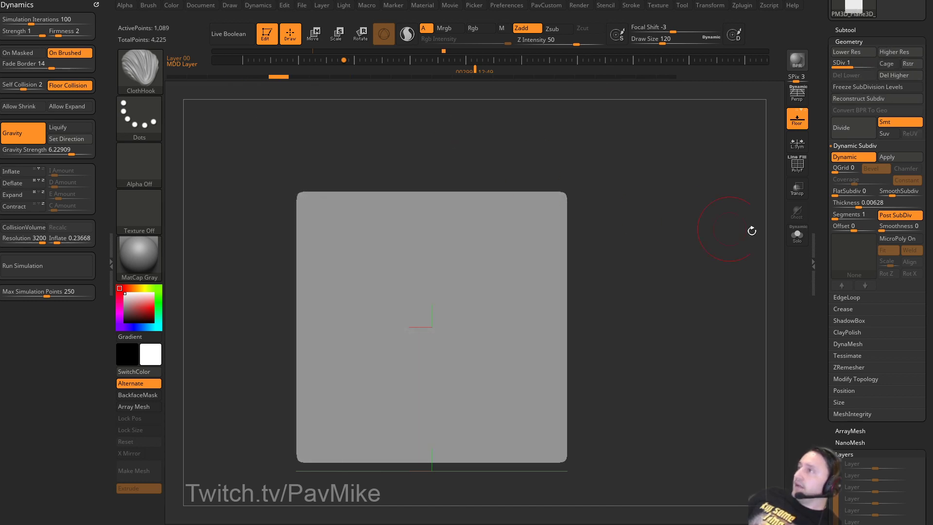
{"action": "left_click", "coordinate": [797, 170]}
{"action": "left_click_drag", "start_coordinate": [662, 236], "coordinate": [702, 237], "text": "shift"}
{"action": "key", "text": "w"}
{"action": "left_click_drag", "start_coordinate": [431, 291], "coordinate": [339, 276], "text": "shift"}
{"action": "key", "text": "q"}
{"action": "mouse_move", "coordinate": [656, 234]}
{"action": "left_mouse_down"}
{"action": "mouse_move", "coordinate": [667, 256]}
{"action": "mouse_move", "coordinate": [700, 237]}
{"action": "mouse_move", "coordinate": [702, 173]}
{"action": "left_mouse_up"}
Disable Floor Collision, hide the polyframe and reduce the draw size to 83.
{"action": "left_click", "coordinate": [68, 85]}
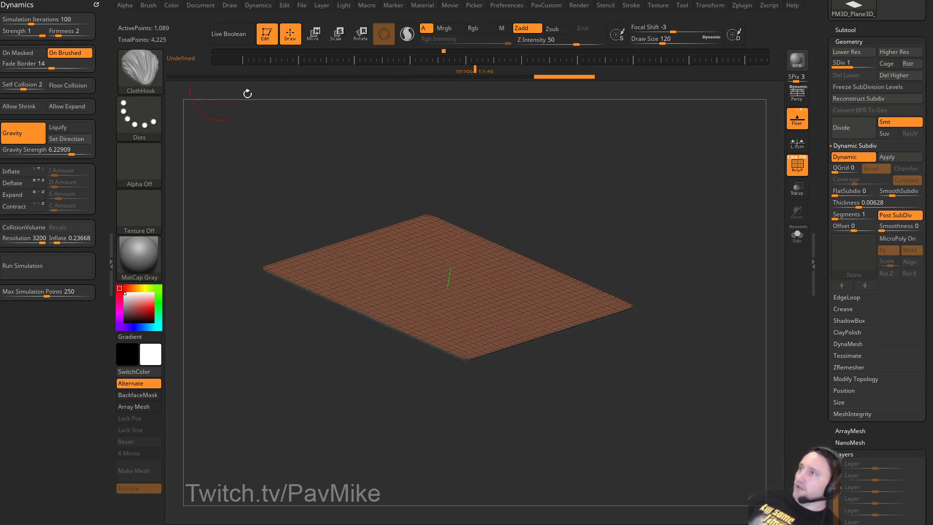
{"action": "left_click", "coordinate": [801, 163]}
{"action": "key", "text": "s"}
{"action": "left_click_drag", "start_coordinate": [605, 246], "coordinate": [613, 224]}
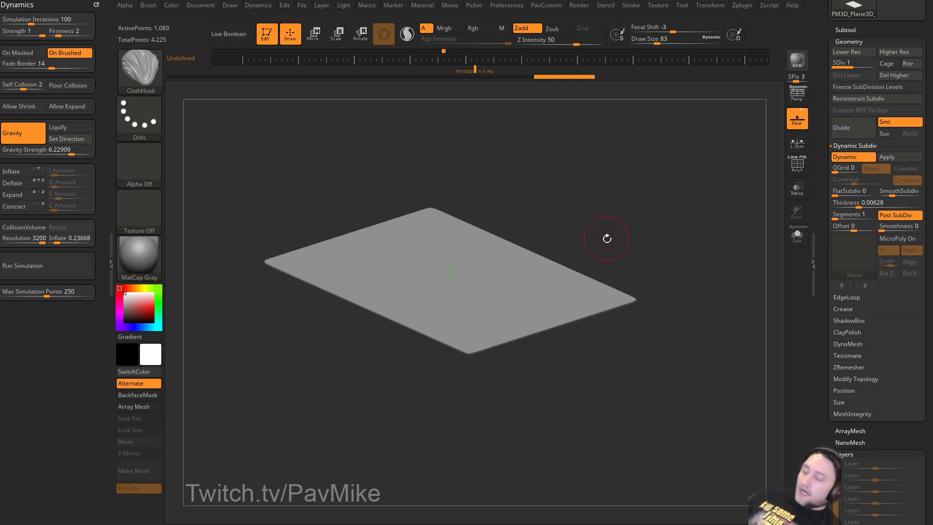
Select the Move brush, test the gravity simulation without floor collision, and hide the floor grid.
{"action": "key", "text": "b"}
{"action": "key", "text": "m"}
{"action": "key", "text": "v"}
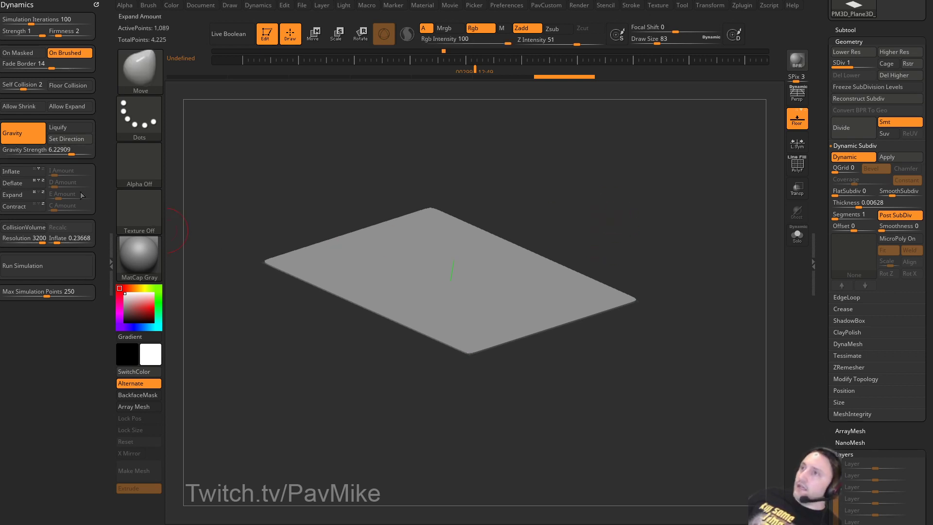
{"action": "left_click", "coordinate": [55, 270]}
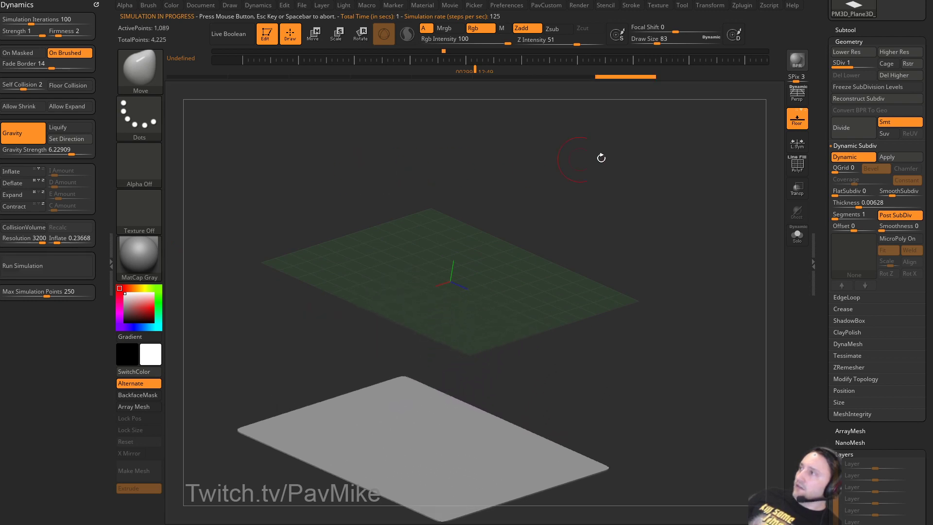
{"action": "left_click", "coordinate": [797, 127]}
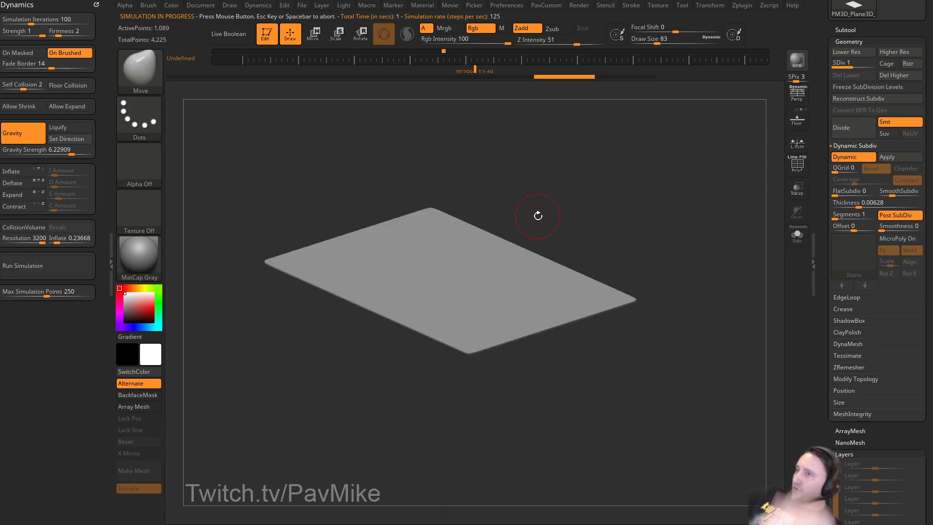
Enable Liquify for gravity and pull dents near three of the plane's corners with the Move brush at draw size 71.
{"action": "left_click", "coordinate": [79, 131]}
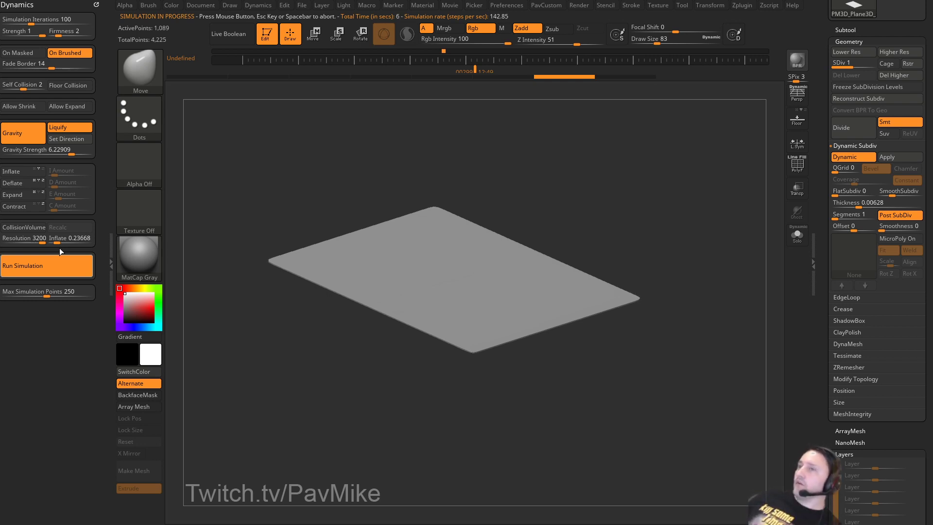
{"action": "left_click_drag", "start_coordinate": [597, 183], "coordinate": [627, 185], "text": "alt"}
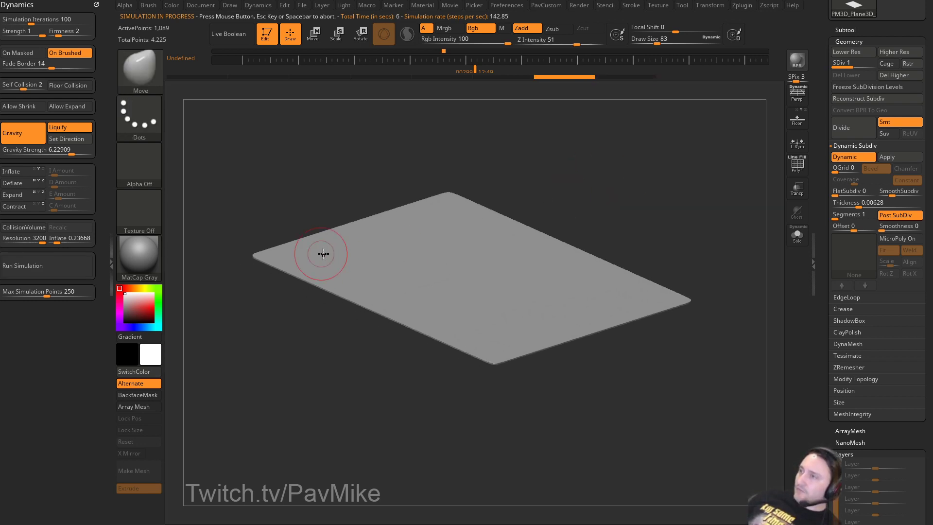
{"action": "key", "text": "s"}
{"action": "left_click_drag", "start_coordinate": [325, 270], "coordinate": [323, 271]}
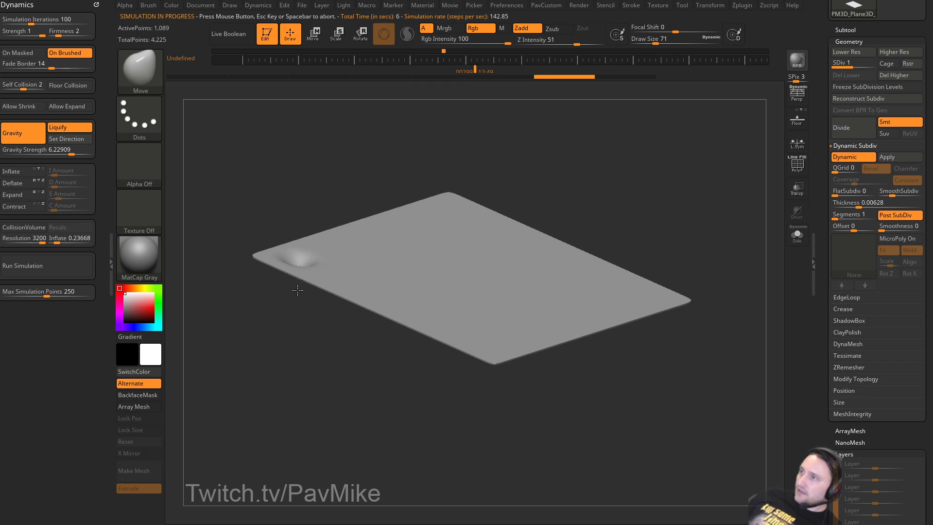
{"action": "left_click", "coordinate": [453, 201]}
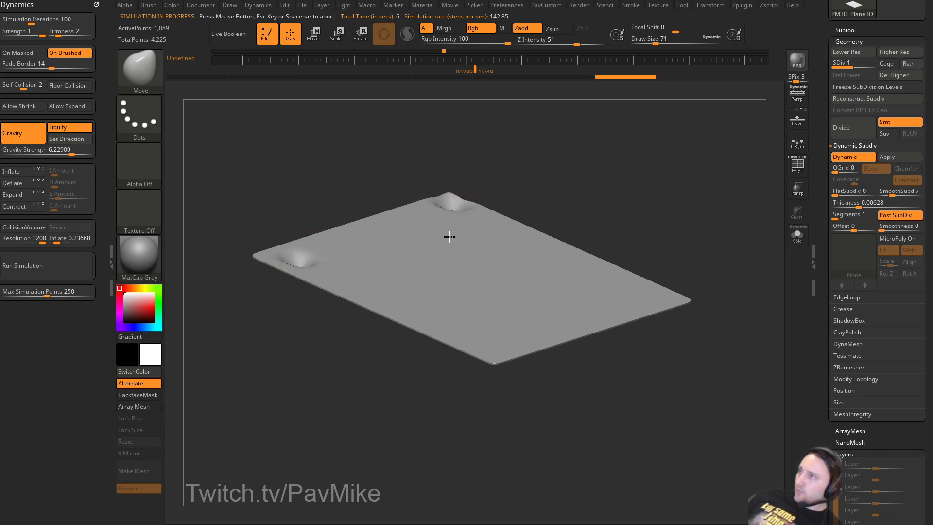
{"action": "left_click", "coordinate": [639, 308]}
{"action": "mouse_move", "coordinate": [706, 350]}
{"action": "left_mouse_down"}
{"action": "mouse_move", "coordinate": [648, 371]}
{"action": "mouse_move", "coordinate": [700, 355]}
{"action": "mouse_move", "coordinate": [706, 332]}
{"action": "left_mouse_up"}
{"action": "left_click_drag", "start_coordinate": [209, 249], "coordinate": [121, 258]}
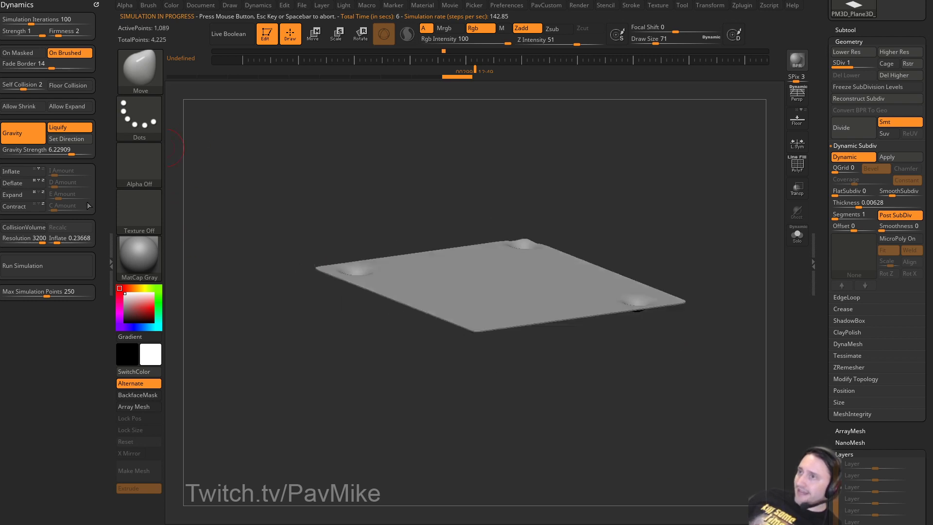
Run the Liquify gravity simulation on the dented plane, stop it, and undo back to the flat plane.
{"action": "left_click", "coordinate": [56, 263]}
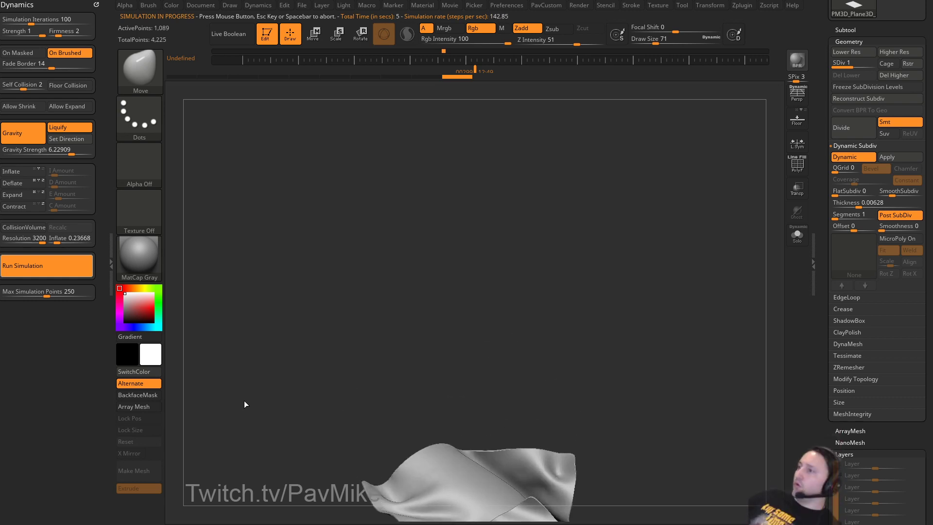
{"action": "left_click", "coordinate": [562, 253]}
{"action": "mouse_move", "coordinate": [561, 284]}
{"action": "left_mouse_down"}
{"action": "mouse_move", "coordinate": [547, 360]}
{"action": "mouse_move", "coordinate": [608, 350]}
{"action": "mouse_move", "coordinate": [593, 328]}
{"action": "mouse_move", "coordinate": [604, 320]}
{"action": "mouse_move", "coordinate": [600, 220]}
{"action": "mouse_move", "coordinate": [637, 254]}
{"action": "mouse_move", "coordinate": [626, 297]}
{"action": "mouse_move", "coordinate": [617, 271]}
{"action": "mouse_move", "coordinate": [635, 360]}
{"action": "mouse_move", "coordinate": [658, 350]}
{"action": "mouse_move", "coordinate": [650, 350]}
{"action": "left_mouse_up"}
{"action": "key", "text": "ctrl+z"}
{"action": "key", "text": "ctrl+z"}
{"action": "key", "text": "ctrl+z"}
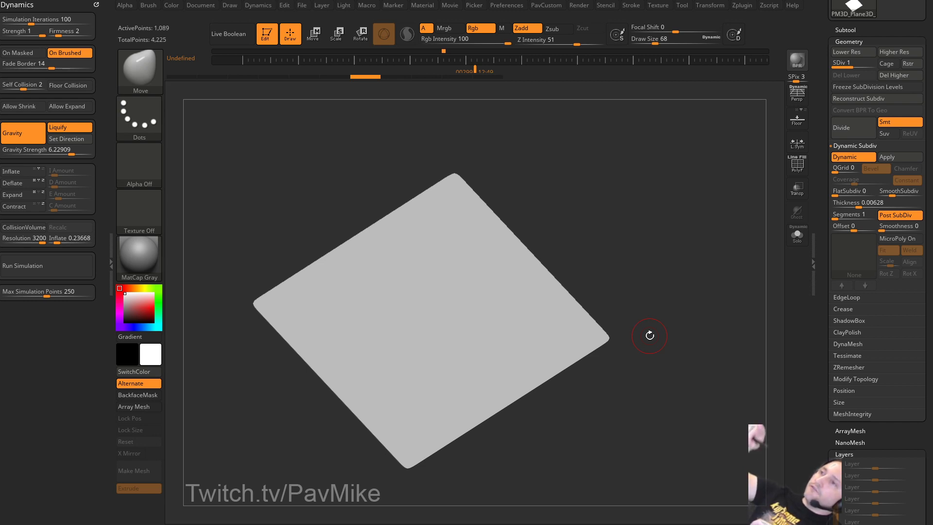
Rotate the plane 90° so it stands upright and move it upward with the gizmo.
{"action": "left_click_drag", "start_coordinate": [656, 214], "coordinate": [635, 198]}
{"action": "key", "text": "w"}
{"action": "mouse_move", "coordinate": [469, 297]}
{"action": "left_mouse_down", "text": "shift"}
{"action": "mouse_move", "coordinate": [419, 263]}
{"action": "mouse_move", "coordinate": [400, 270]}
{"action": "left_mouse_up", "text": "shift"}
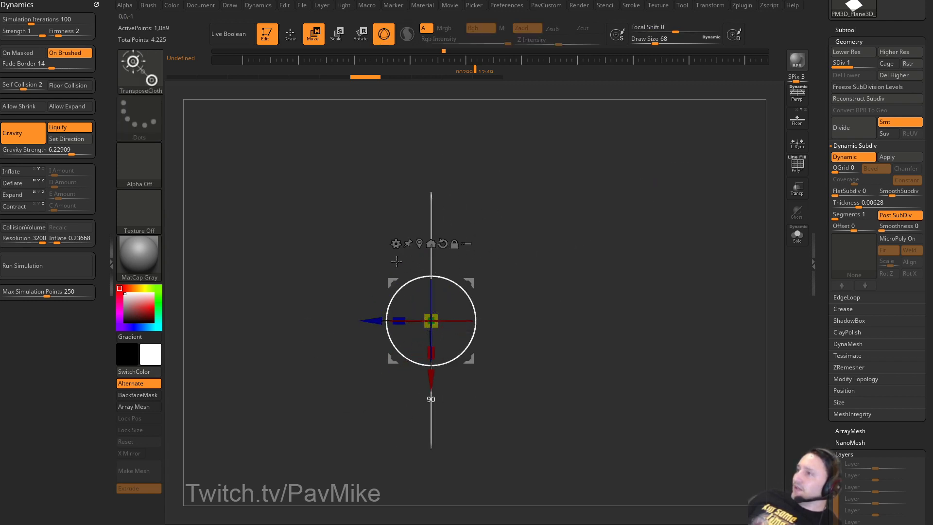
{"action": "left_click_drag", "start_coordinate": [432, 381], "coordinate": [431, 312]}
{"action": "key", "text": "q"}
{"action": "left_click_drag", "start_coordinate": [495, 287], "coordinate": [582, 267]}
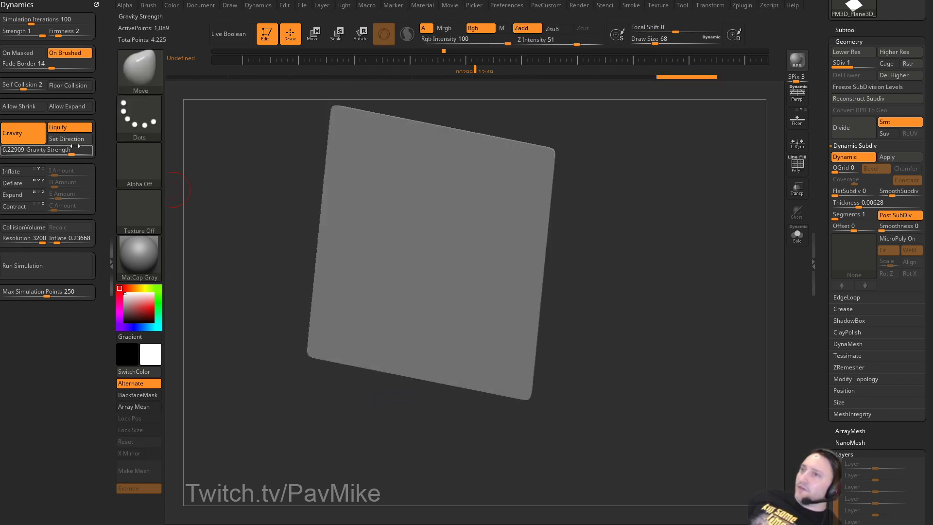
{"action": "key", "text": "w"}
{"action": "mouse_move", "coordinate": [697, 240]}
{"action": "left_mouse_down"}
{"action": "mouse_move", "coordinate": [494, 215]}
{"action": "mouse_move", "coordinate": [477, 245]}
{"action": "mouse_move", "coordinate": [599, 213]}
{"action": "left_mouse_up"}
{"action": "key", "text": "q"}
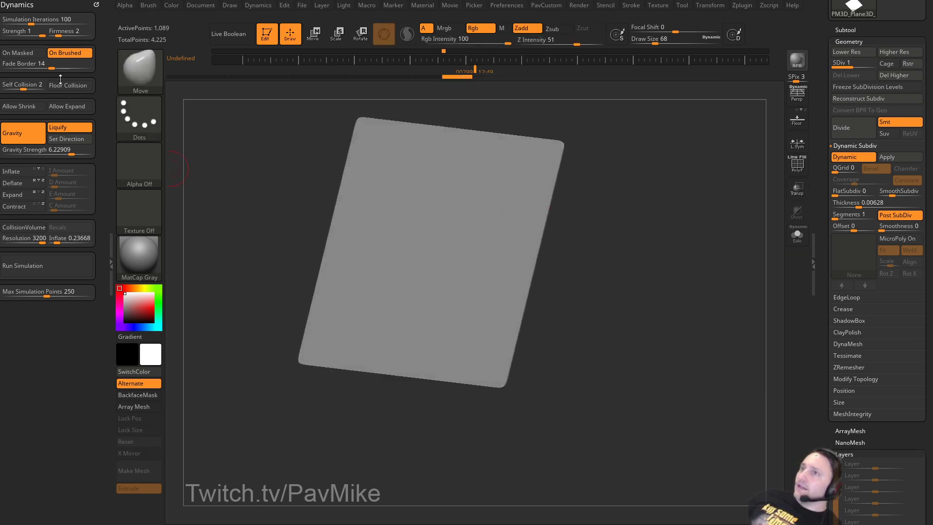
Delete the plane's higher subdivision levels and unweld all of its polygons.
{"action": "left_click_drag", "start_coordinate": [824, 302], "coordinate": [827, 315]}
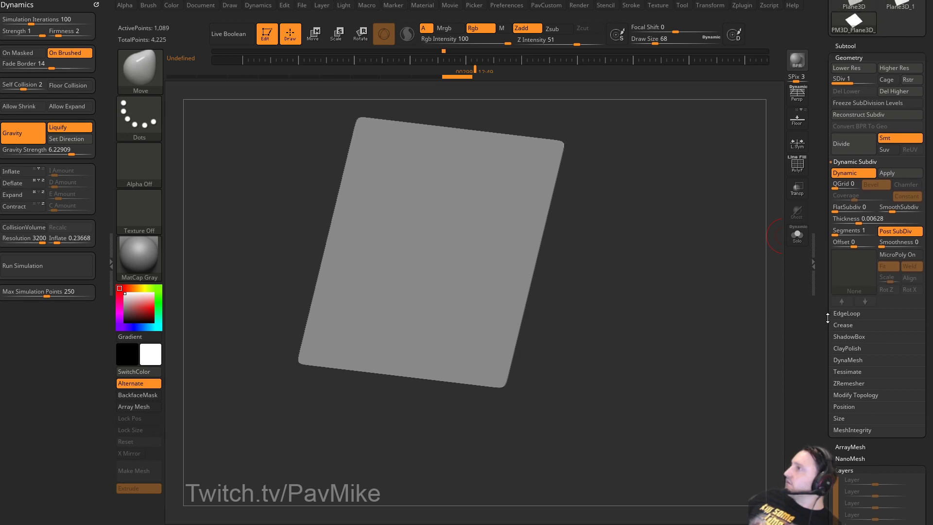
{"action": "left_click", "coordinate": [892, 91]}
{"action": "left_click_drag", "start_coordinate": [825, 237], "coordinate": [825, 183]}
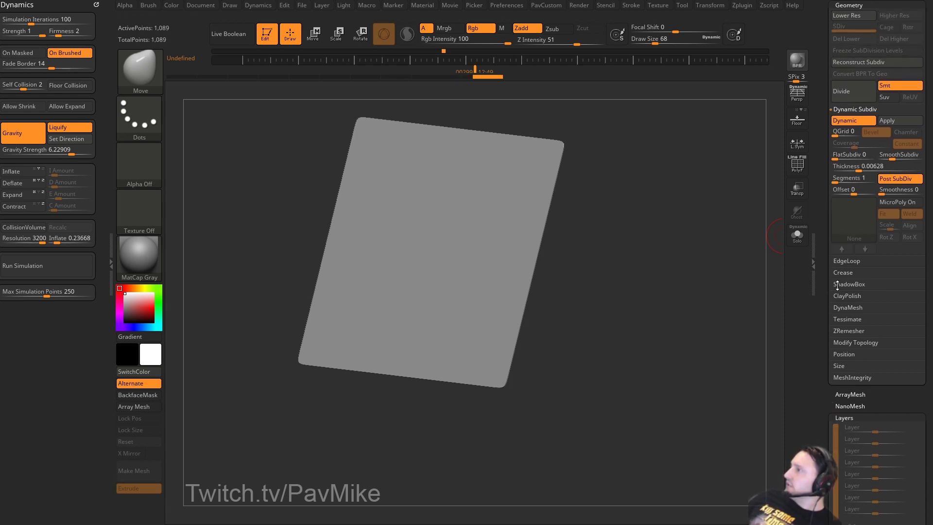
{"action": "left_click", "coordinate": [839, 340]}
{"action": "left_click_drag", "start_coordinate": [830, 400], "coordinate": [830, 304]}
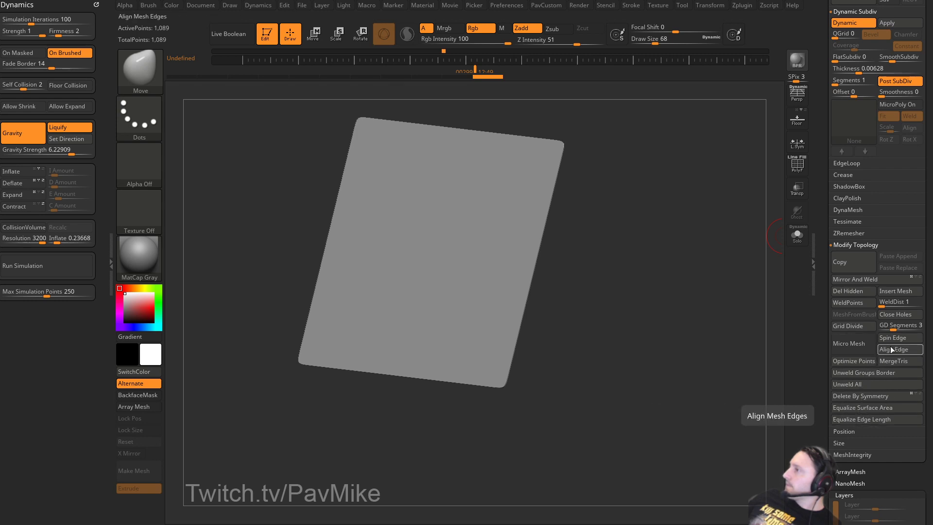
{"action": "left_click", "coordinate": [862, 385]}
Turn off Dynamic Subdiv and show the polyframe on the unwelded plane.
{"action": "left_click_drag", "start_coordinate": [682, 329], "coordinate": [698, 348]}
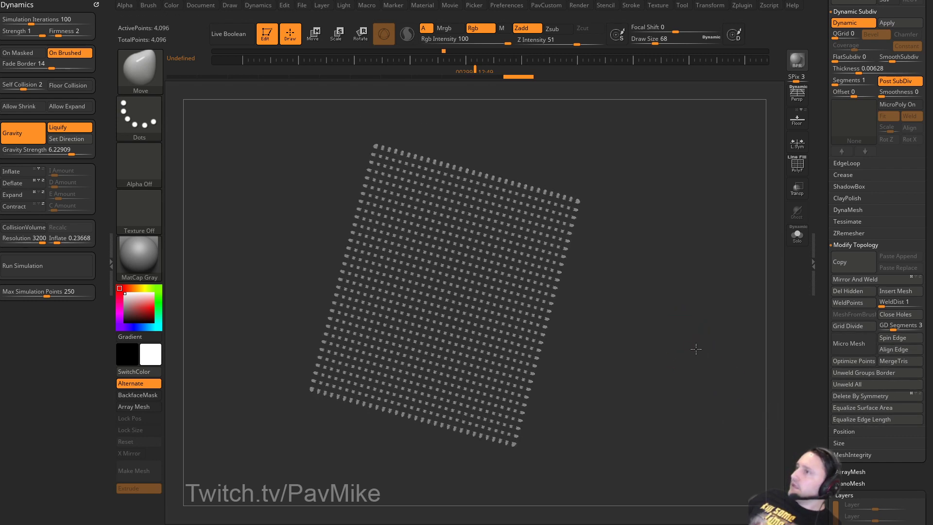
{"action": "key", "text": "shift+d"}
{"action": "left_click_drag", "start_coordinate": [707, 164], "coordinate": [715, 233]}
{"action": "key", "text": "shift+f"}
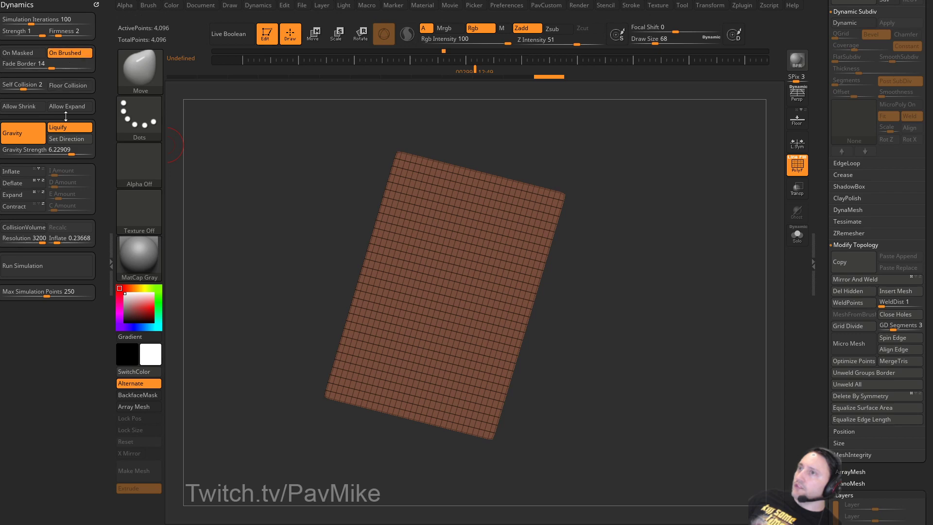
Enable Floor Collision, test the simulation twice on the unwelded plane, restoring it each time, and turn Liquify off.
{"action": "left_click", "coordinate": [68, 85]}
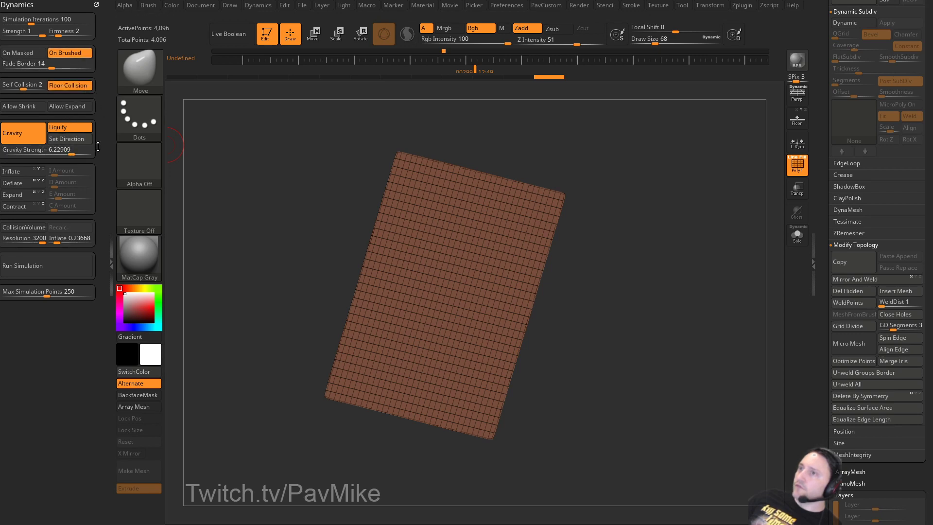
{"action": "left_click", "coordinate": [46, 265]}
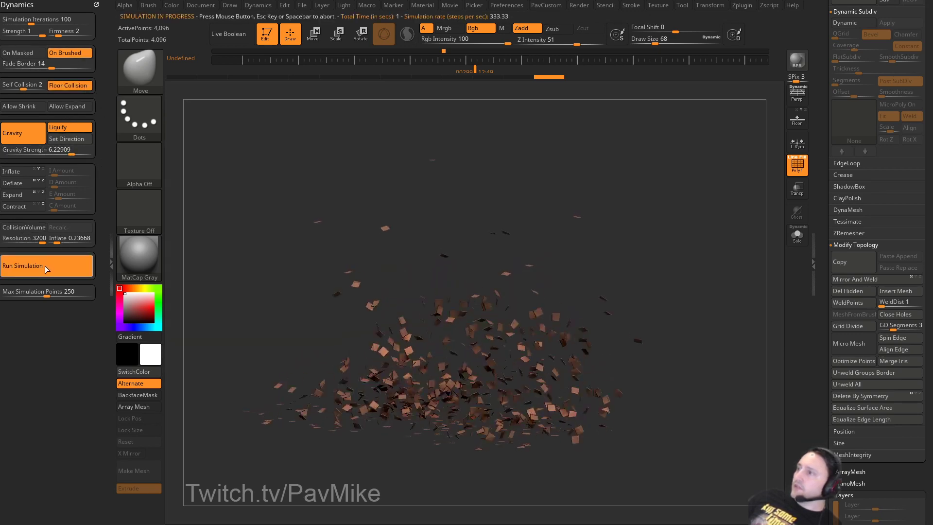
{"action": "left_click", "coordinate": [257, 167]}
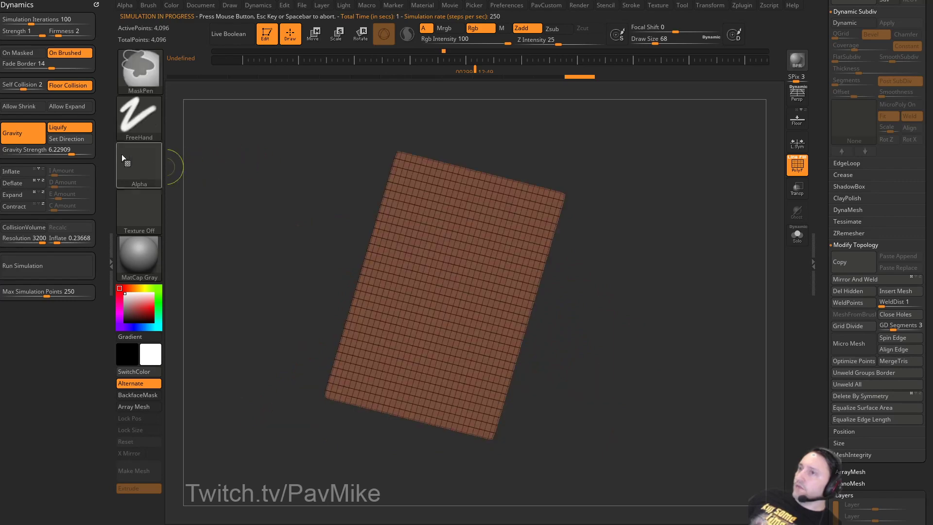
{"action": "left_click", "coordinate": [58, 267]}
{"action": "left_click", "coordinate": [237, 185]}
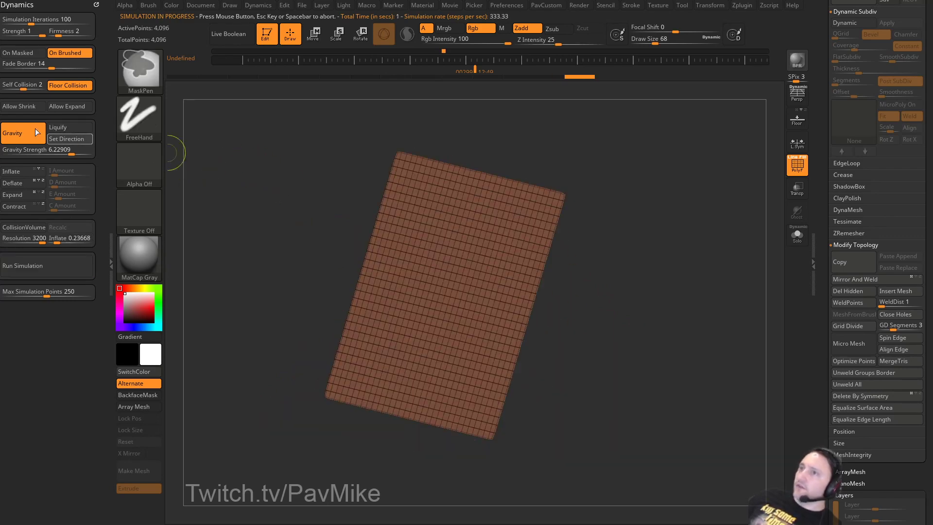
Set Self Collision to 0, rerun the simulation on the unwelded plane, and restore the upright plane.
{"action": "left_click_drag", "start_coordinate": [20, 85], "coordinate": [3, 85]}
{"action": "left_click", "coordinate": [63, 264]}
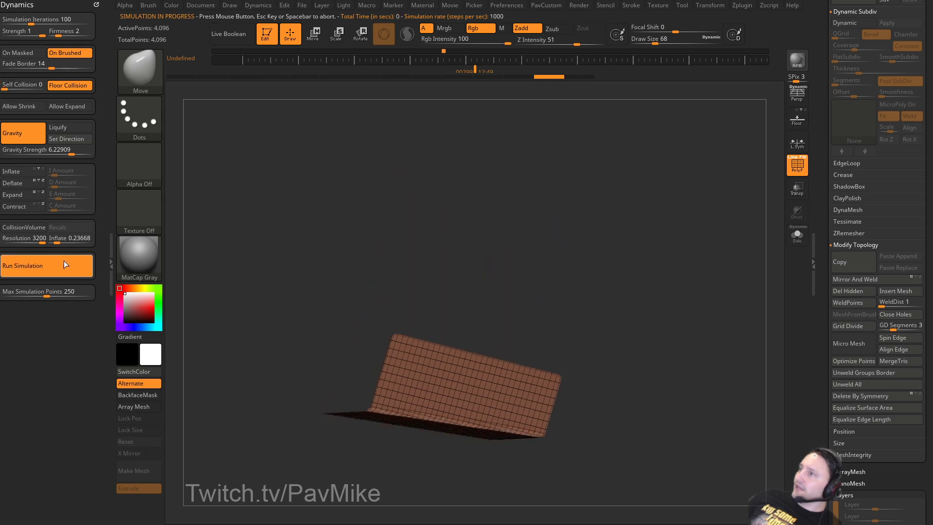
{"action": "left_click_drag", "start_coordinate": [374, 277], "coordinate": [282, 215]}
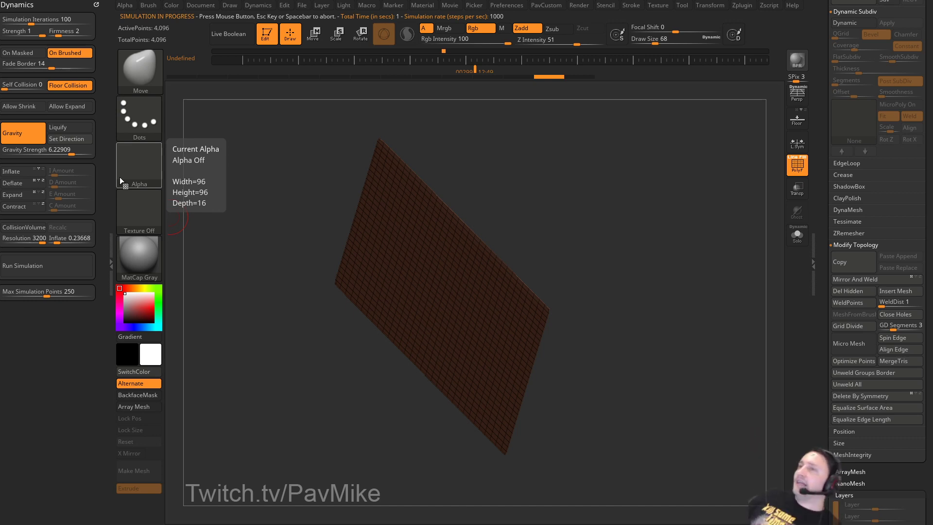
{"action": "left_click_drag", "start_coordinate": [559, 122], "coordinate": [204, 128]}
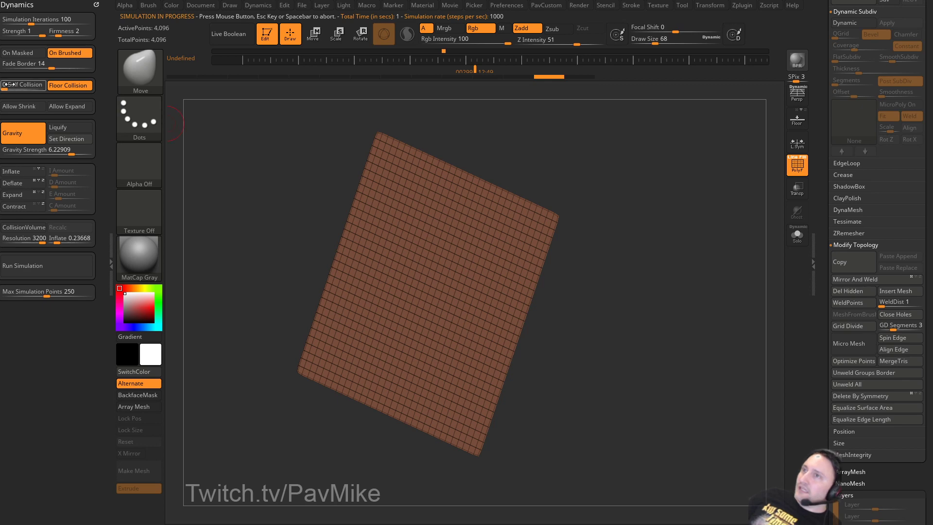
Set Self Collision to 1 and rerun the gravity simulation on the unwelded plane.
{"action": "left_click_drag", "start_coordinate": [9, 84], "coordinate": [15, 85]}
{"action": "left_click", "coordinate": [62, 266]}
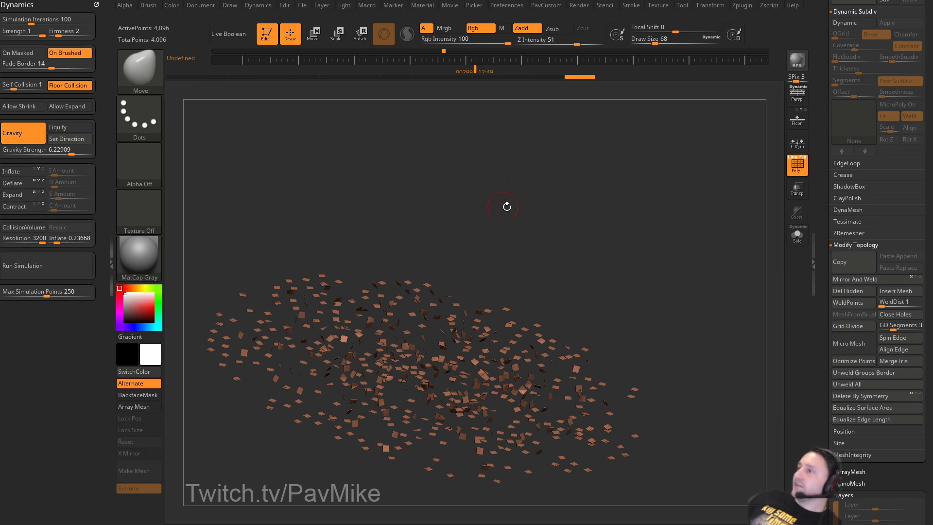
Undo the simulation, the unwelding and the subdivision level deletion on the plane, keeping Dynamic Subdiv and the polyframe on.
{"action": "key", "text": "ctrl+z"}
{"action": "key", "text": "d"}
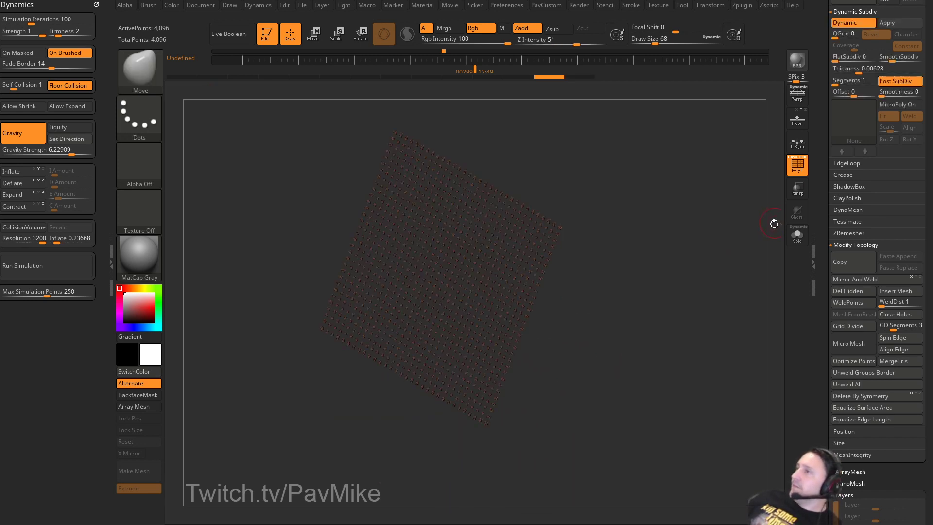
{"action": "key", "text": "ctrl+z"}
{"action": "key", "text": "ctrl+z"}
{"action": "key", "text": "ctrl+z"}
{"action": "key", "text": "shift+f"}
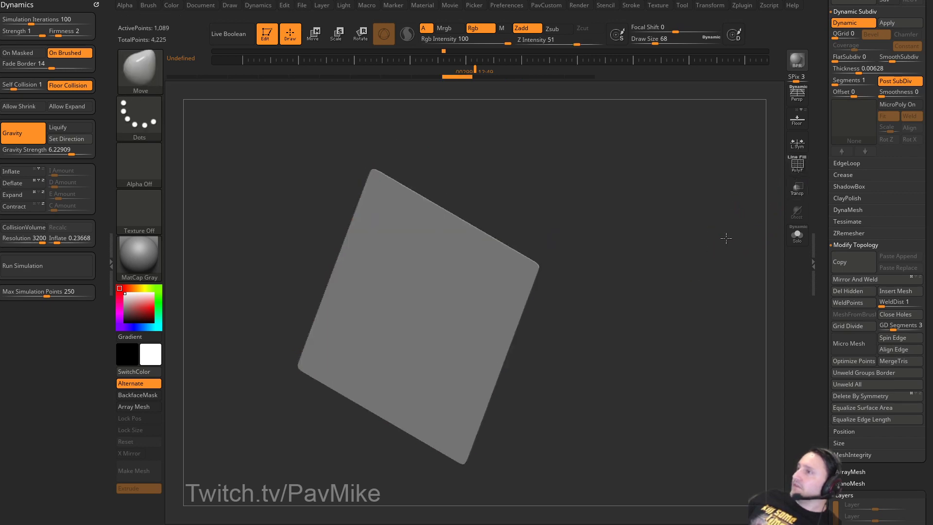
{"action": "left_click_drag", "start_coordinate": [726, 238], "coordinate": [769, 232], "text": "shift"}
{"action": "key", "text": "shift+f"}
Delete the plane's higher subdivision levels and turn off Dynamic Subdiv.
{"action": "left_click_drag", "start_coordinate": [820, 218], "coordinate": [820, 343]}
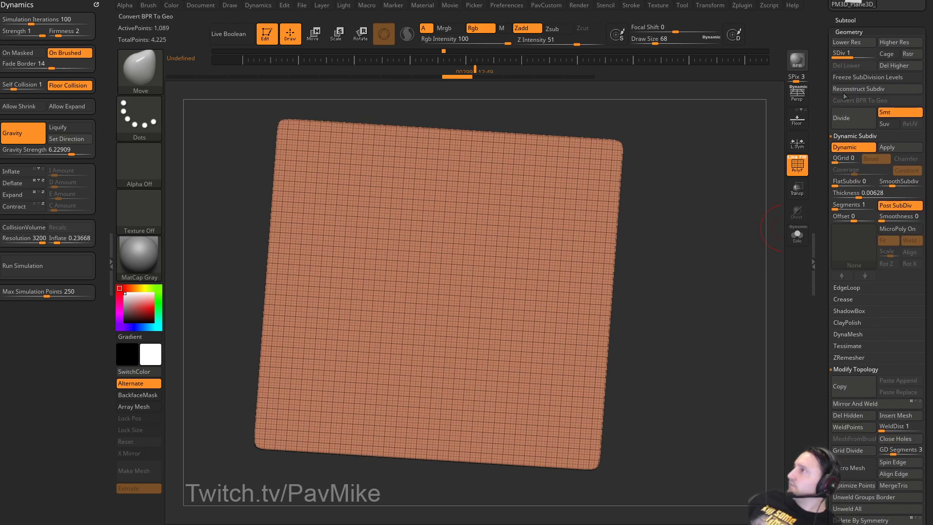
{"action": "left_click", "coordinate": [868, 57]}
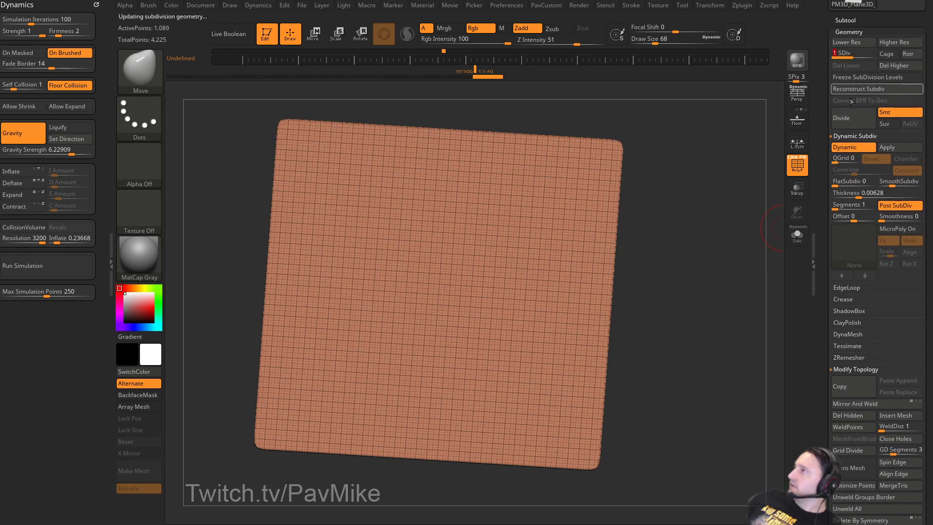
{"action": "left_click", "coordinate": [901, 65]}
{"action": "left_click_drag", "start_coordinate": [723, 156], "coordinate": [717, 159], "text": "alt"}
{"action": "left_click", "coordinate": [850, 149]}
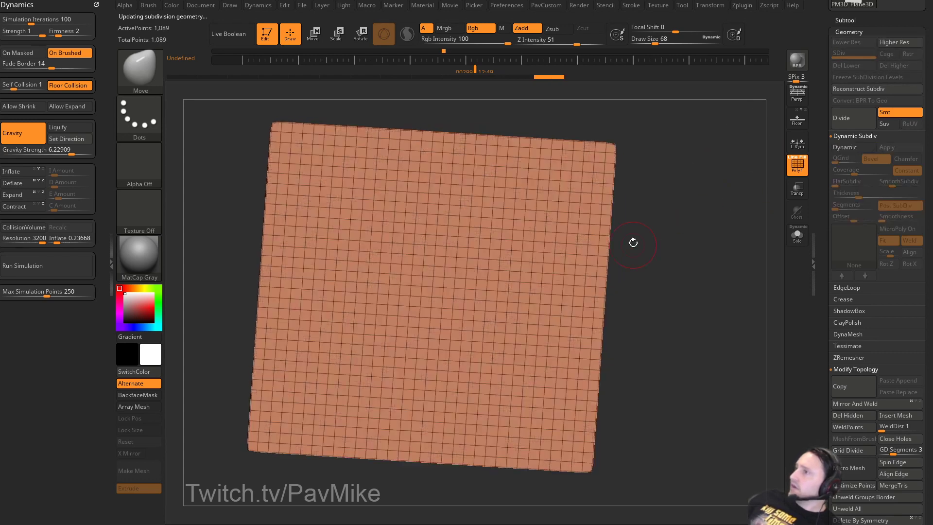
Isolate a small rectangular patch of polygons near the plane's centre, and bring the whole plane back into view.
{"action": "mouse_move", "coordinate": [640, 248]}
{"action": "left_mouse_down", "text": "ctrl+shift"}
{"action": "mouse_move", "coordinate": [675, 283]}
{"action": "mouse_move", "coordinate": [502, 294]}
{"action": "left_mouse_up", "text": "ctrl+shift"}
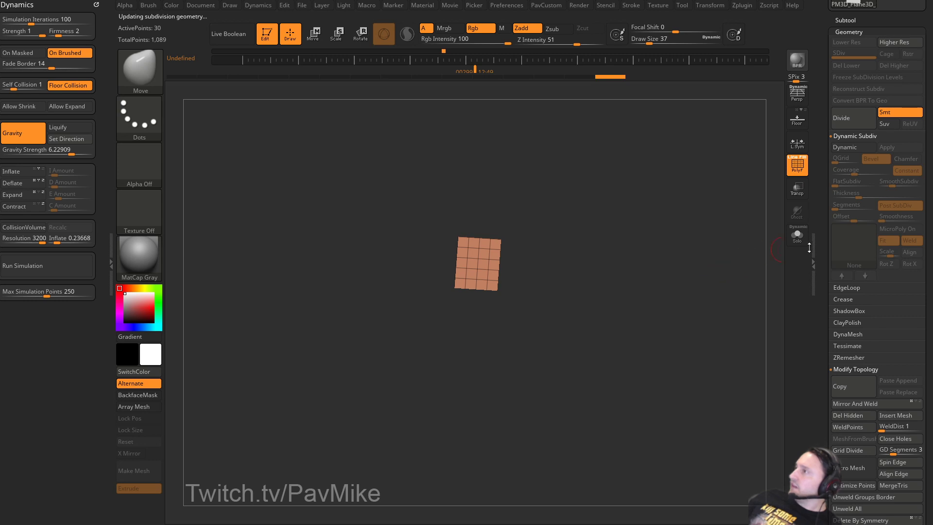
{"action": "scroll", "coordinate": [821, 243], "scroll_direction": "up", "scroll_amount": 5}
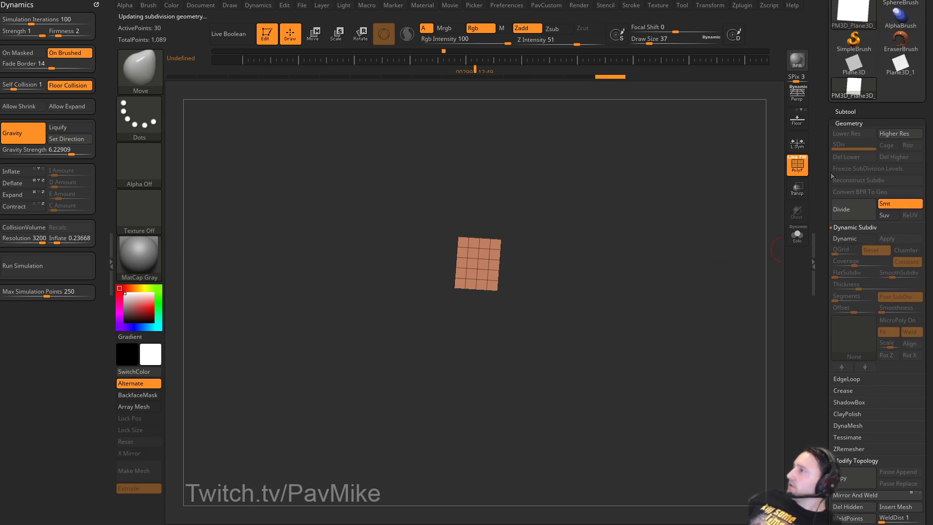
{"action": "scroll", "coordinate": [844, 219], "scroll_direction": "down", "scroll_amount": 12}
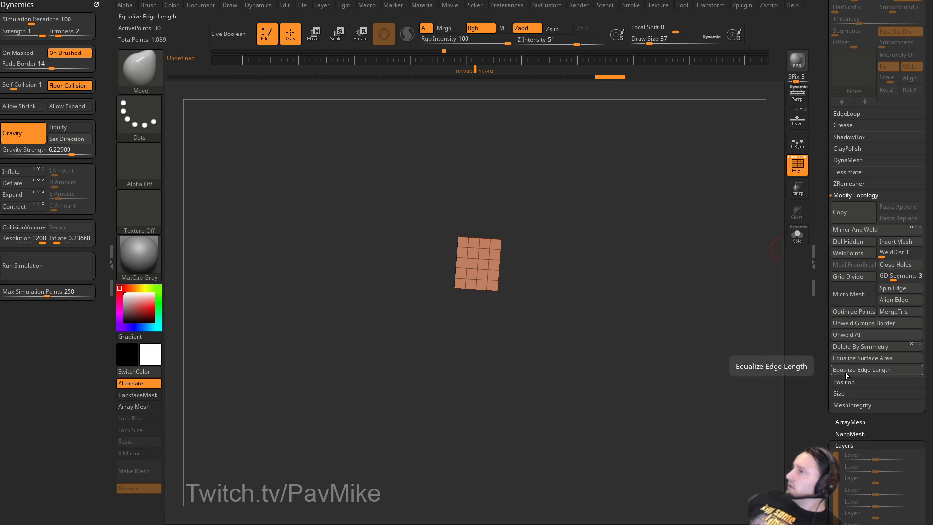
{"action": "key", "text": "s"}
{"action": "left_click", "coordinate": [690, 314], "text": "ctrl+shift"}
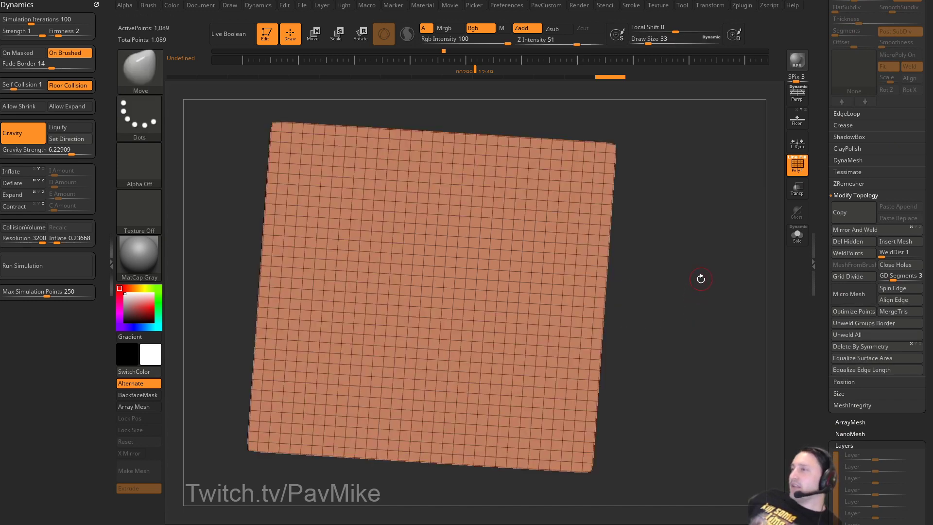
{"action": "mouse_move", "coordinate": [702, 279]}
{"action": "left_mouse_down", "text": "alt"}
{"action": "mouse_move", "coordinate": [680, 305]}
{"action": "mouse_move", "coordinate": [690, 303]}
{"action": "left_mouse_up", "text": "alt"}
{"action": "key", "text": "s"}
{"action": "key", "text": "s"}
{"action": "left_click", "coordinate": [679, 305]}
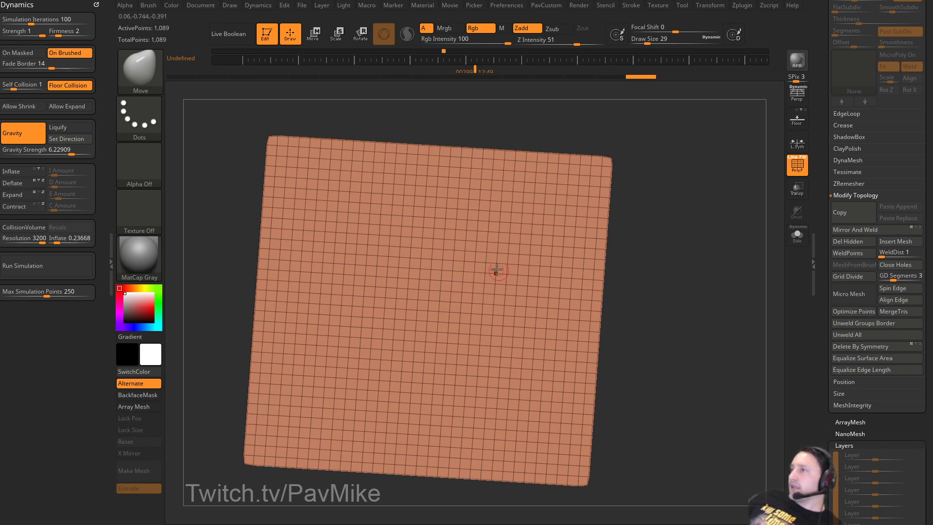
{"action": "mouse_move", "coordinate": [619, 301]}
{"action": "left_mouse_down"}
{"action": "mouse_move", "coordinate": [667, 314]}
{"action": "mouse_move", "coordinate": [617, 309]}
{"action": "left_mouse_up"}
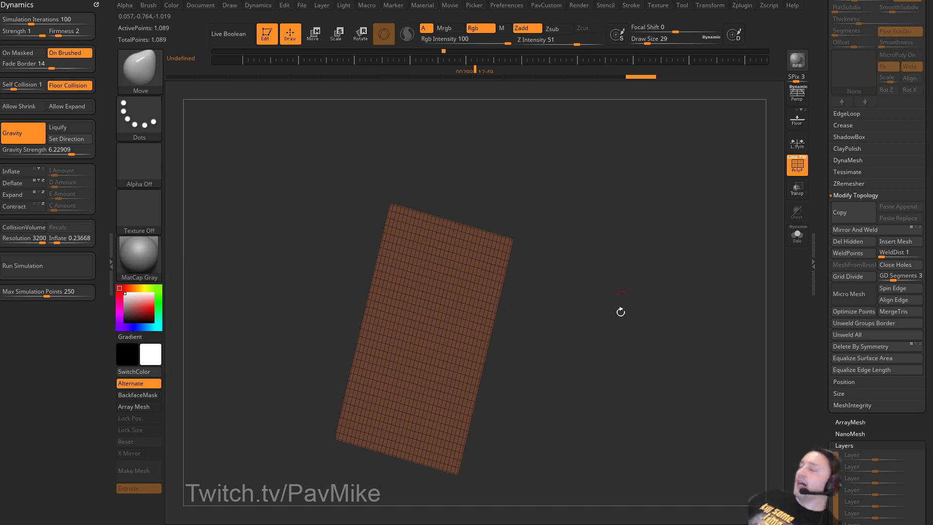
{"action": "left_click_drag", "start_coordinate": [621, 312], "coordinate": [634, 304]}
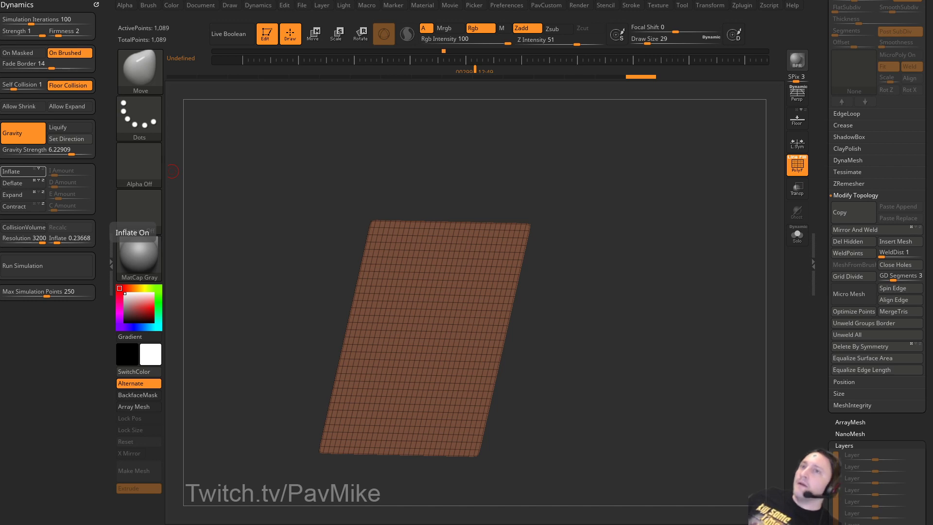
{"action": "left_click_drag", "start_coordinate": [649, 238], "coordinate": [756, 199]}
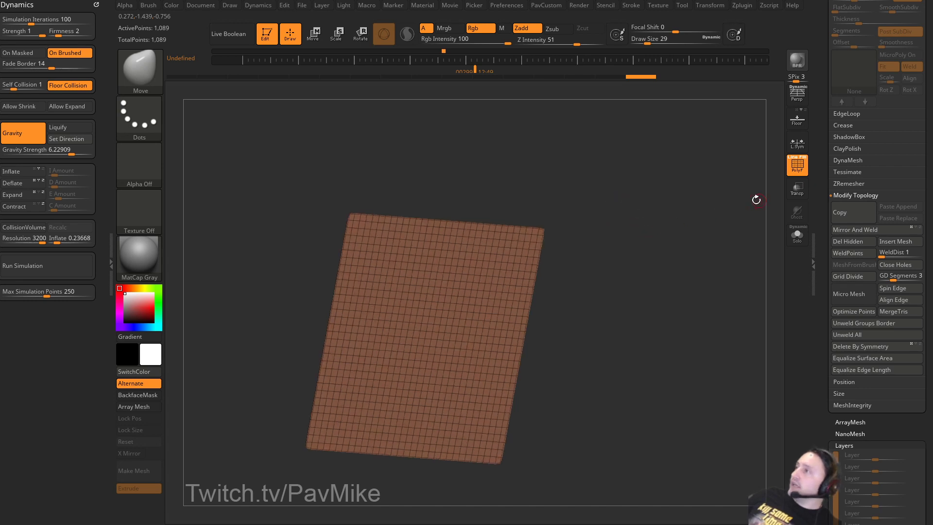
Turn on Dynamic Subdiv for the plane and set its Thickness to 0.
{"action": "key", "text": "s"}
{"action": "left_click_drag", "start_coordinate": [678, 241], "coordinate": [682, 241]}
{"action": "left_click_drag", "start_coordinate": [815, 204], "coordinate": [816, 271]}
{"action": "scroll", "coordinate": [848, 313], "scroll_direction": "up", "scroll_amount": 5}
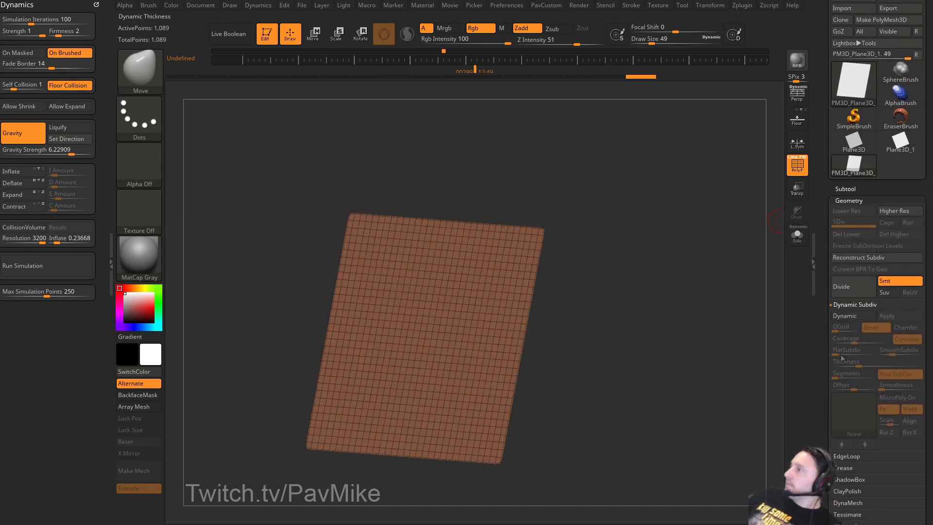
{"action": "left_click", "coordinate": [848, 315]}
{"action": "scroll", "coordinate": [855, 292], "scroll_direction": "down", "scroll_amount": 3}
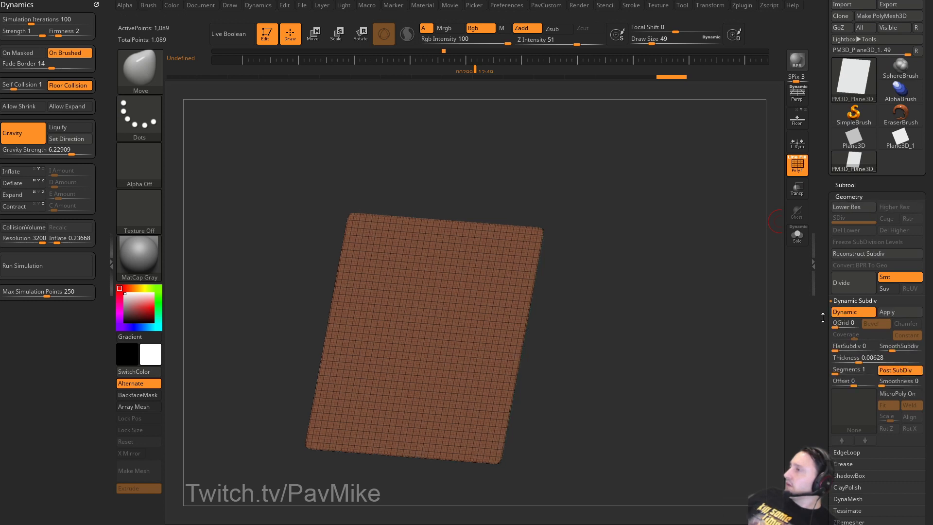
{"action": "left_click_drag", "start_coordinate": [860, 241], "coordinate": [833, 241]}
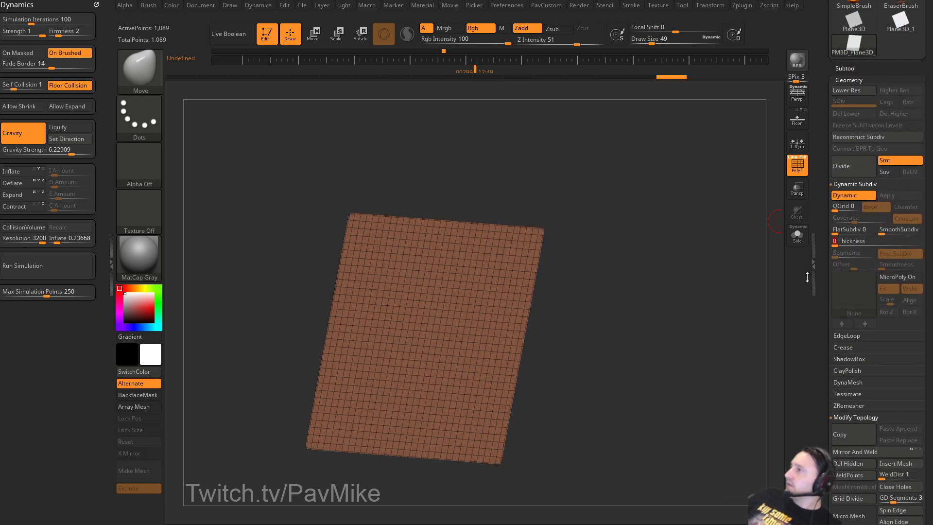
Enable MicroPoly in the plane's dynamic subdivision, choose the Cloth04 mesh, frame the plane and hide its polyframe.
{"action": "left_click", "coordinate": [896, 281]}
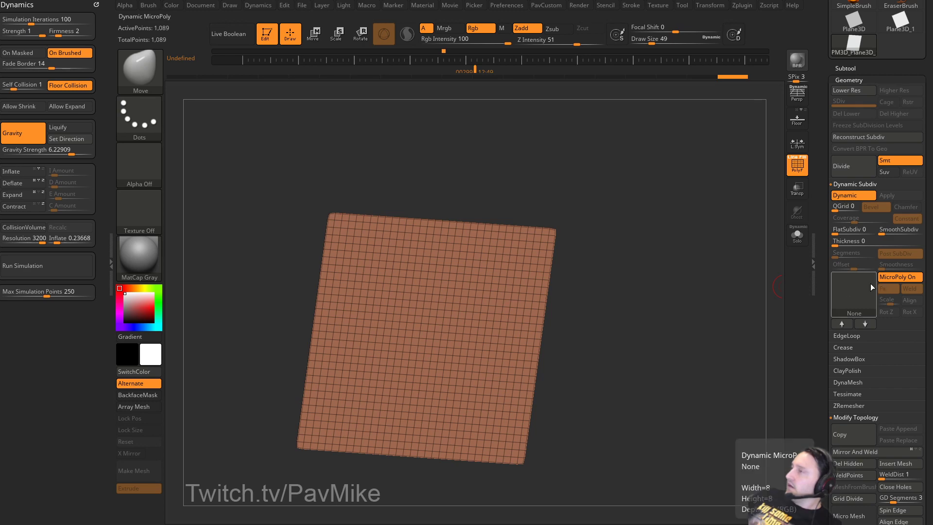
{"action": "left_click", "coordinate": [859, 292]}
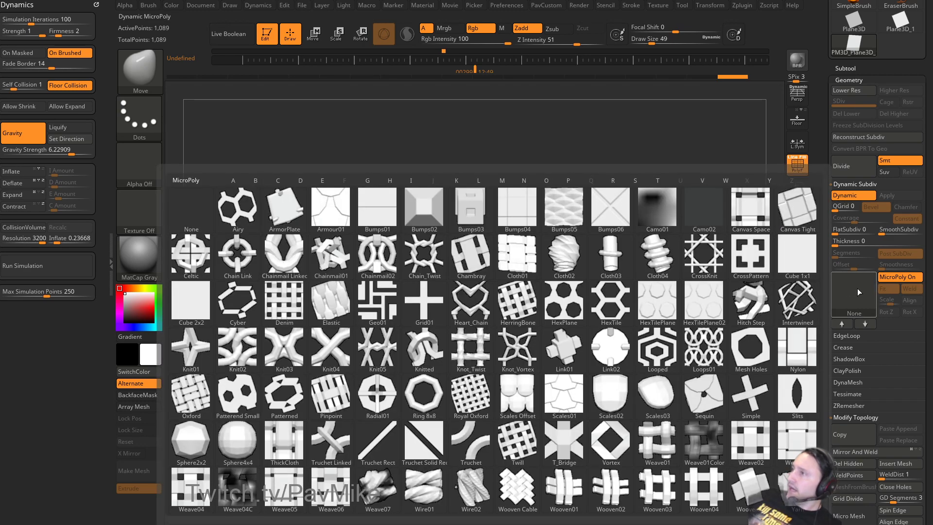
{"action": "left_click", "coordinate": [658, 255]}
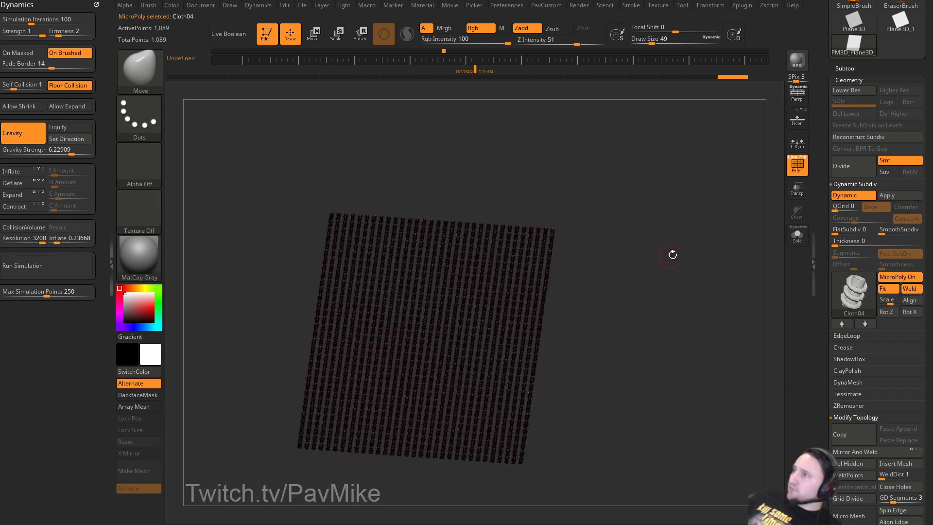
{"action": "key", "text": "f"}
{"action": "left_click", "coordinate": [797, 173]}
{"action": "mouse_move", "coordinate": [741, 240]}
{"action": "left_mouse_down", "text": "alt"}
{"action": "mouse_move", "coordinate": [731, 262]}
{"action": "mouse_move", "coordinate": [746, 273]}
{"action": "left_mouse_up", "text": "alt"}
Reconstruct a lower subdivision level for the plane and delete its higher level.
{"action": "key", "text": "s"}
{"action": "left_click", "coordinate": [873, 136]}
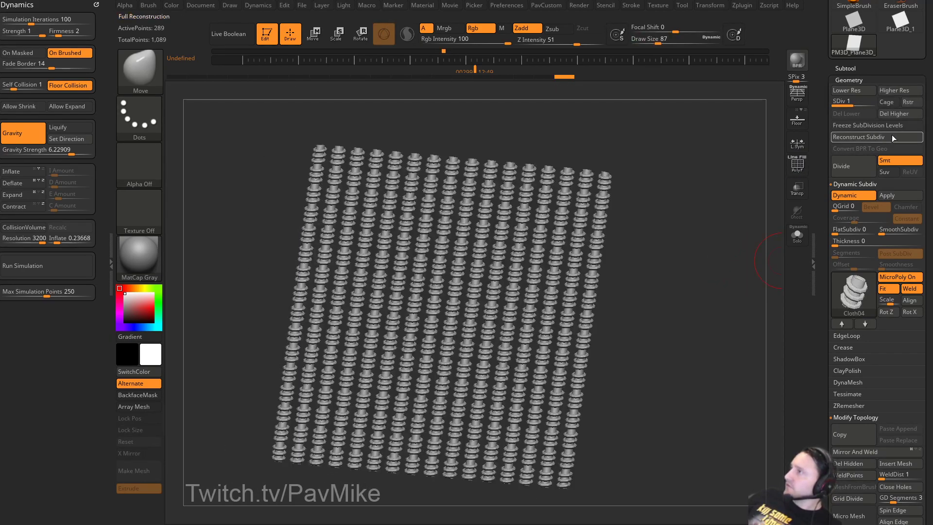
{"action": "left_click", "coordinate": [893, 114]}
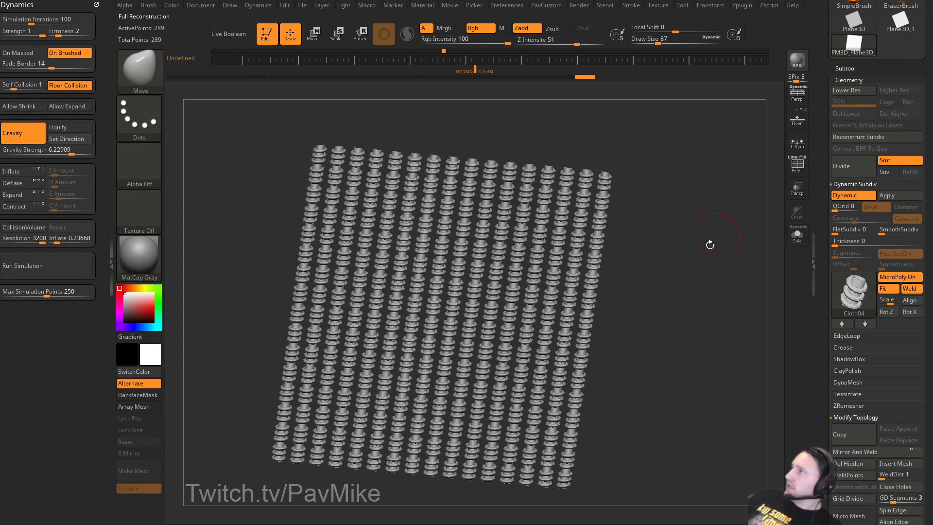
Rotate the Cloth04 MicroPoly around Z and X until its coils line up in rows across the plane.
{"action": "left_click", "coordinate": [886, 312]}
{"action": "left_click", "coordinate": [910, 312]}
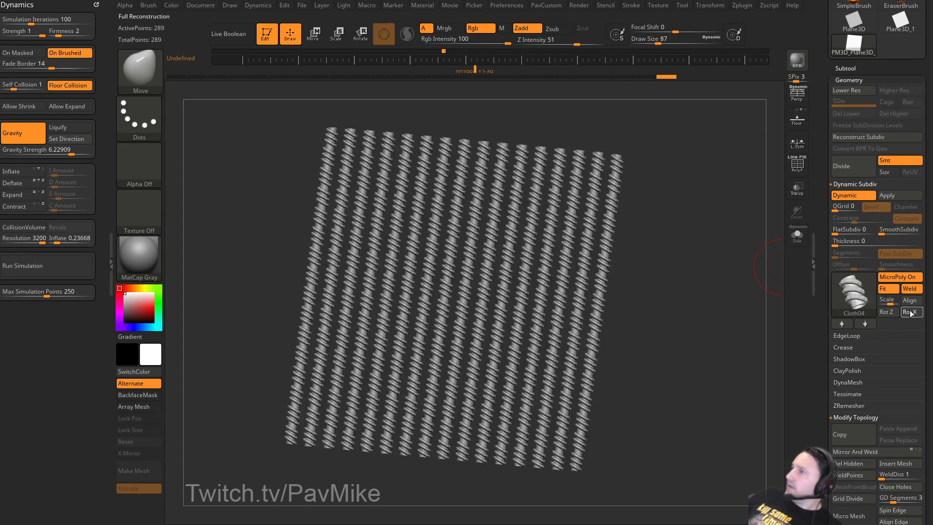
{"action": "left_click", "coordinate": [911, 313]}
{"action": "left_click", "coordinate": [911, 313]}
{"action": "left_click", "coordinate": [912, 313]}
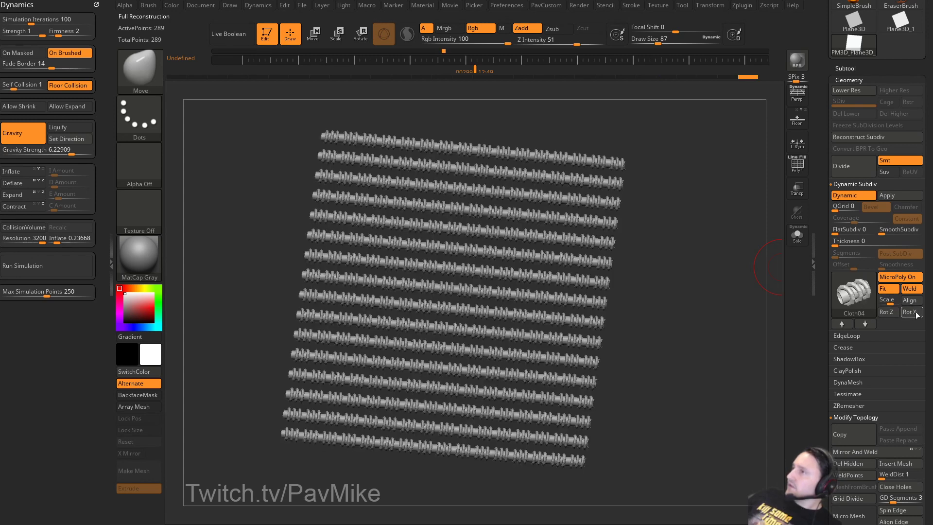
{"action": "left_click", "coordinate": [916, 313]}
{"action": "left_click", "coordinate": [917, 314]}
{"action": "left_click", "coordinate": [916, 313]}
{"action": "left_click", "coordinate": [885, 313]}
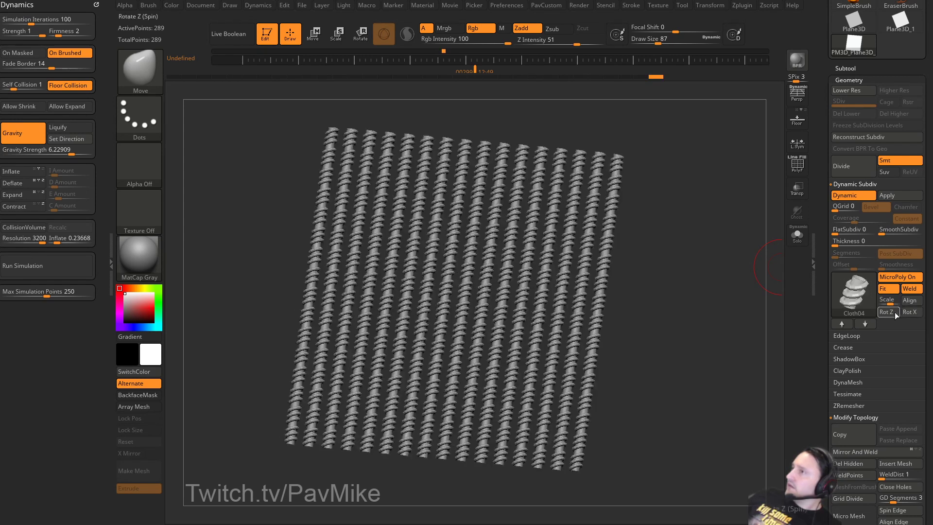
{"action": "left_click", "coordinate": [895, 312]}
{"action": "left_click", "coordinate": [894, 312]}
{"action": "left_click_drag", "start_coordinate": [689, 336], "coordinate": [712, 338]}
{"action": "left_click", "coordinate": [910, 314]}
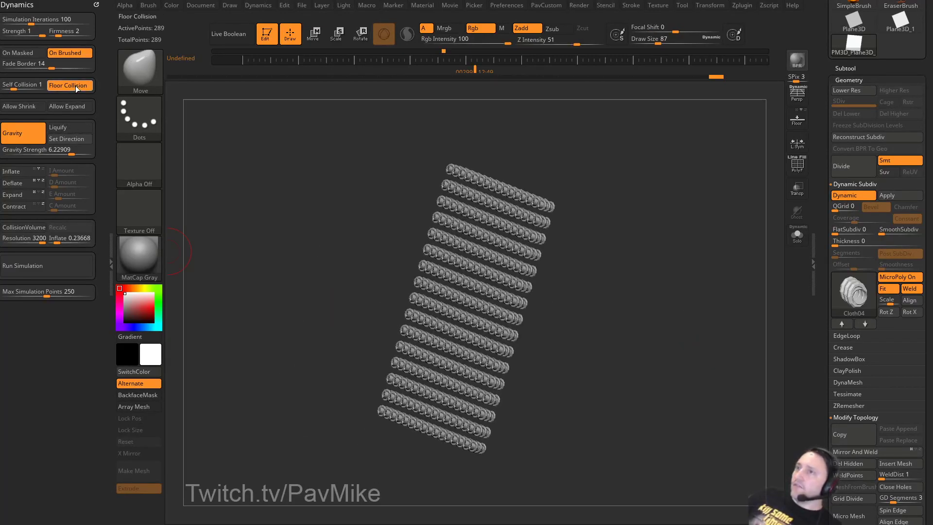
Test the gravity simulation on the welded Cloth04 plane and restore the plane to its upright state.
{"action": "left_click", "coordinate": [57, 266]}
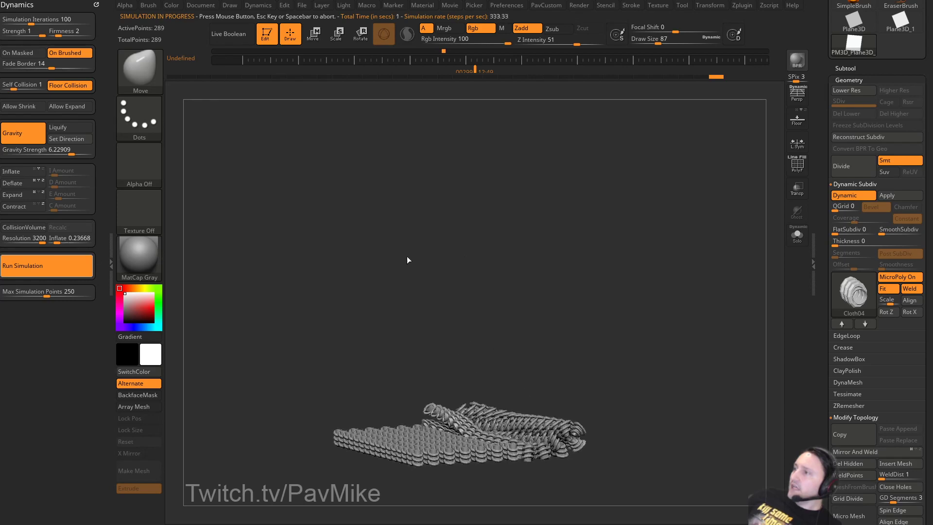
{"action": "left_click_drag", "start_coordinate": [687, 337], "coordinate": [720, 288]}
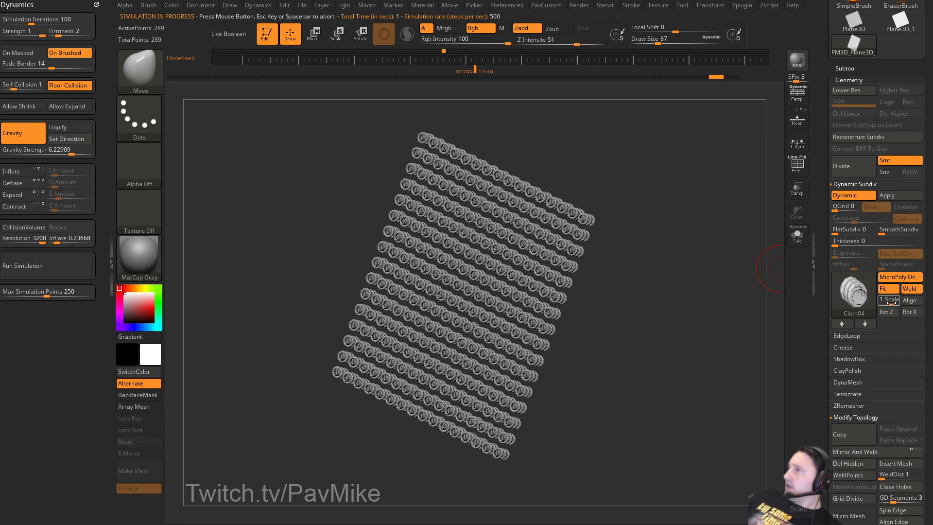
Unweld all polygons of the plane so that every coil becomes a separate piece.
{"action": "scroll", "coordinate": [822, 315], "scroll_direction": "up", "scroll_amount": 3}
{"action": "key", "text": "shift"}
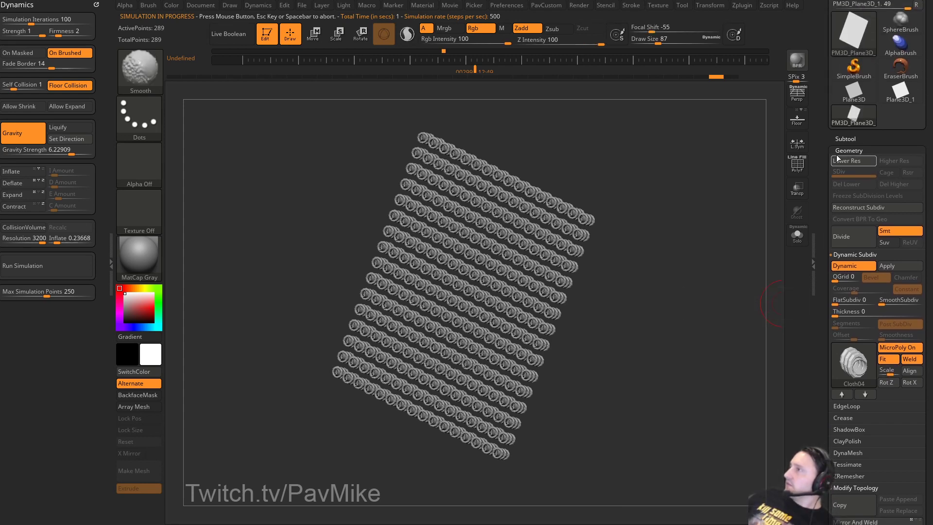
{"action": "scroll", "coordinate": [837, 243], "scroll_direction": "down", "scroll_amount": 6}
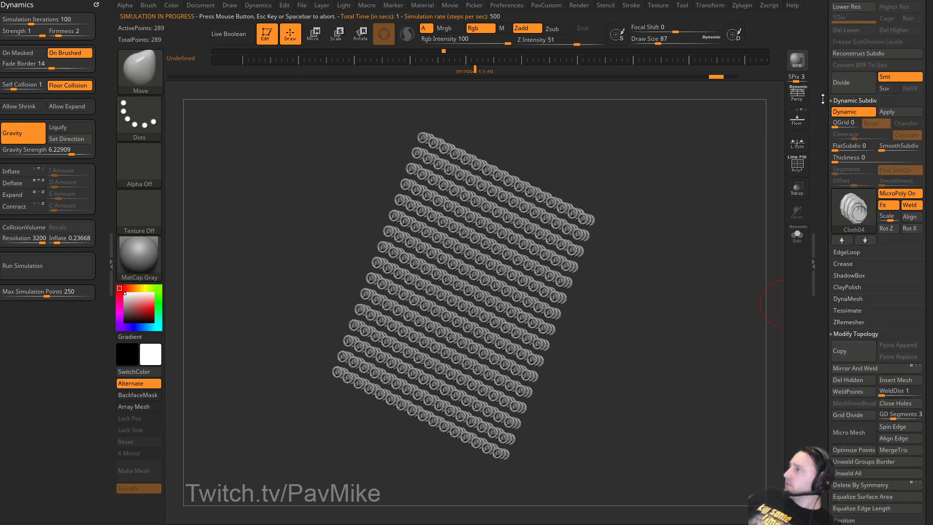
{"action": "scroll", "coordinate": [835, 336], "scroll_direction": "down", "scroll_amount": 5}
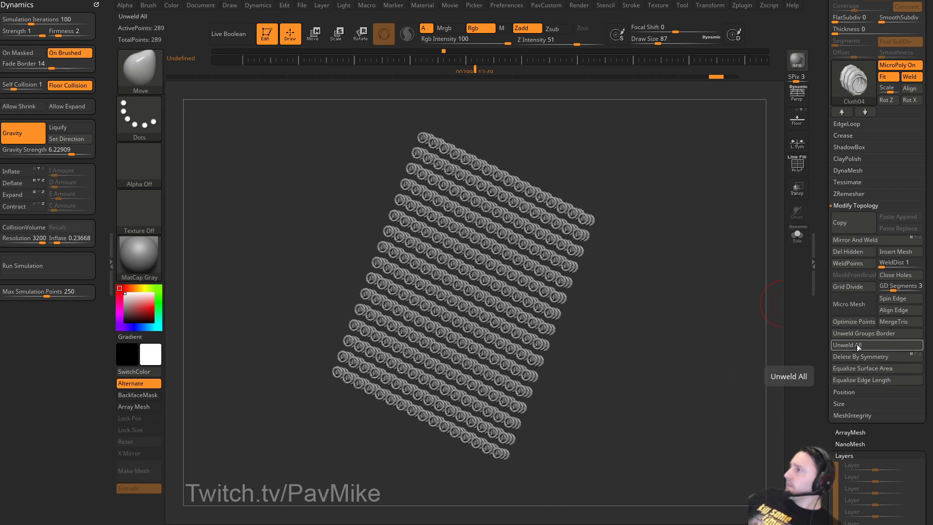
{"action": "left_click", "coordinate": [854, 381]}
Run the gravity simulation on the unwelded coils and undo the resulting fall.
{"action": "left_click", "coordinate": [52, 266]}
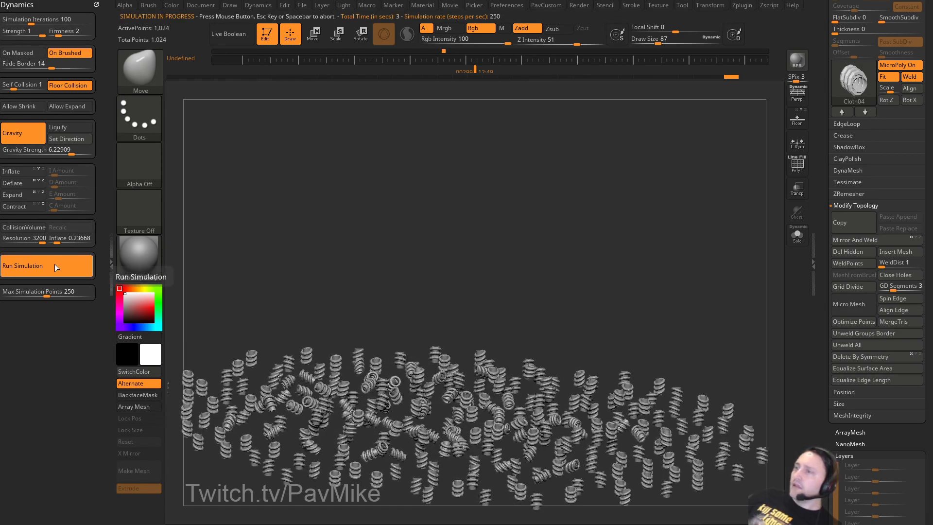
{"action": "left_click_drag", "start_coordinate": [660, 301], "coordinate": [662, 266]}
{"action": "key", "text": "ctrl+z"}
Set Self Collision to 0, run the simulation on the coils and undo it.
{"action": "left_click_drag", "start_coordinate": [26, 89], "coordinate": [4, 89]}
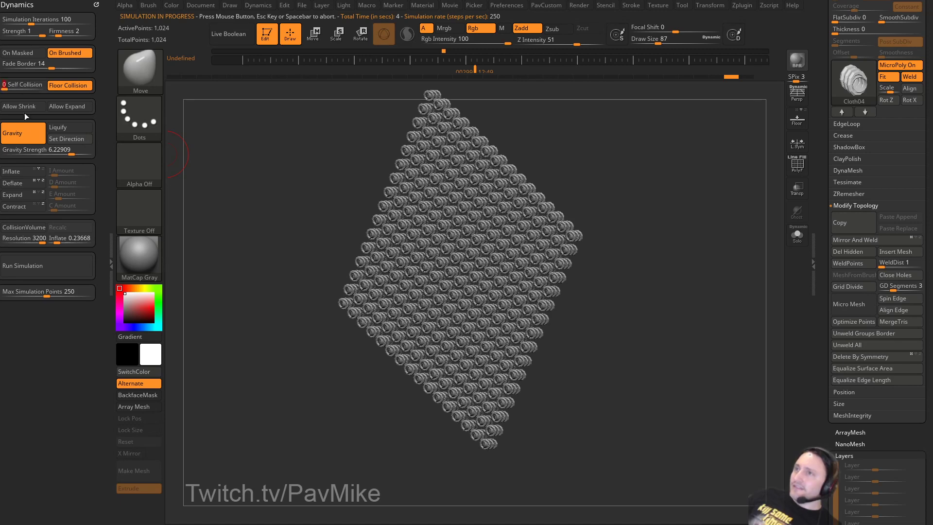
{"action": "left_click", "coordinate": [48, 267]}
{"action": "left_click", "coordinate": [271, 208]}
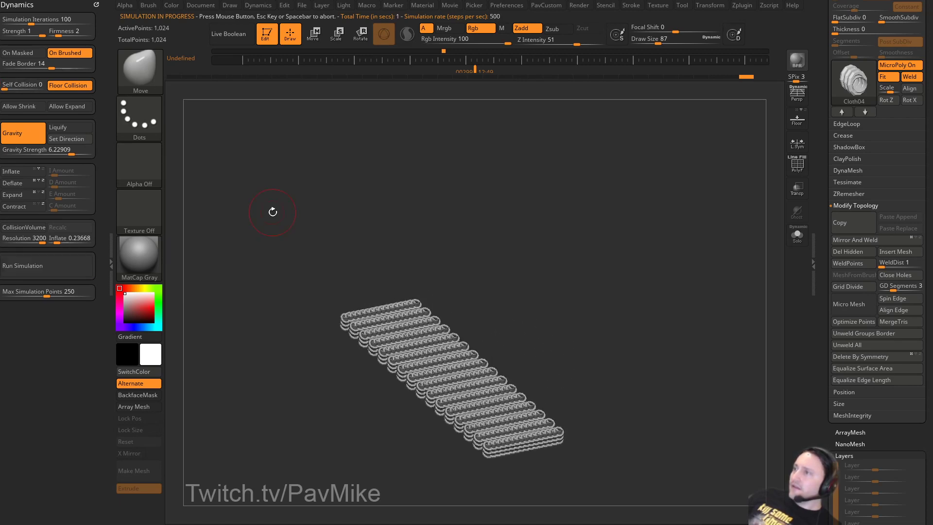
{"action": "key", "text": "ctrl+z"}
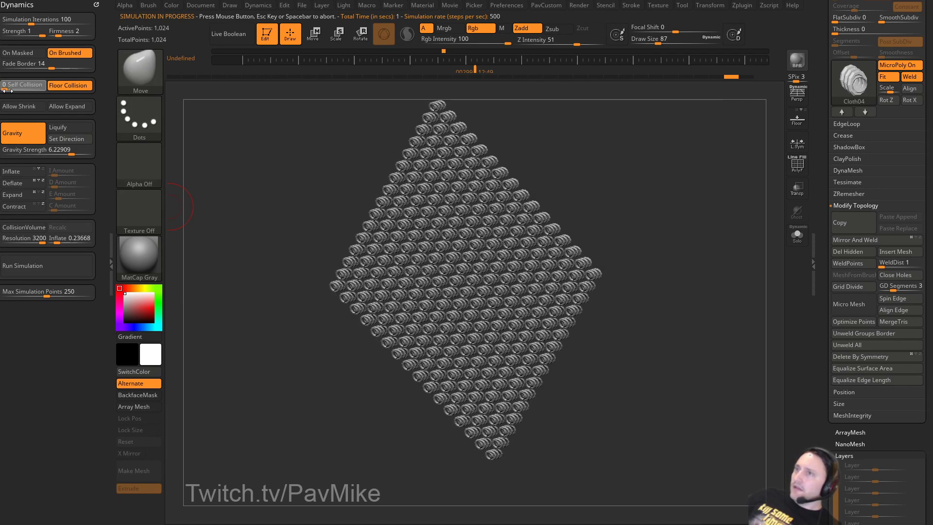
Set Self Collision to 1, rerun the simulation on the coils and undo it.
{"action": "left_click_drag", "start_coordinate": [4, 89], "coordinate": [10, 89]}
{"action": "left_click", "coordinate": [54, 270]}
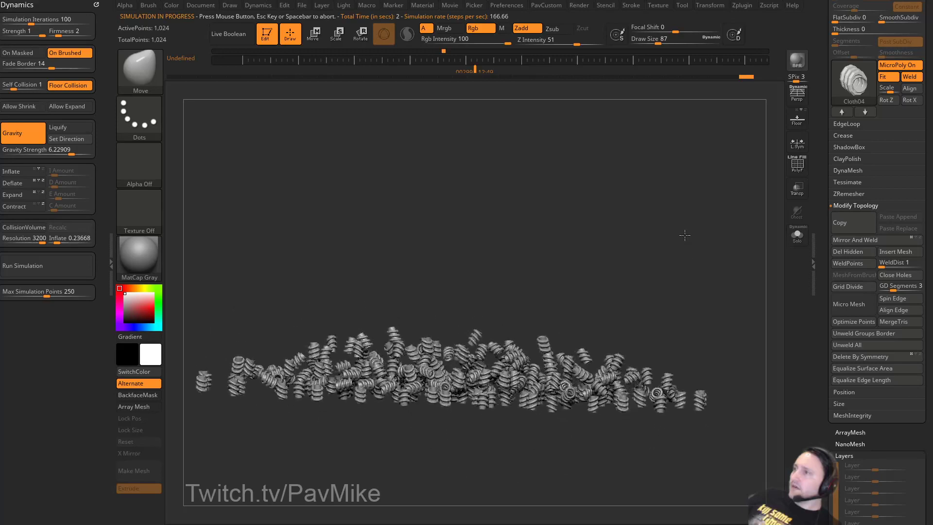
{"action": "left_click", "coordinate": [677, 249]}
{"action": "left_click_drag", "start_coordinate": [686, 240], "coordinate": [768, 184]}
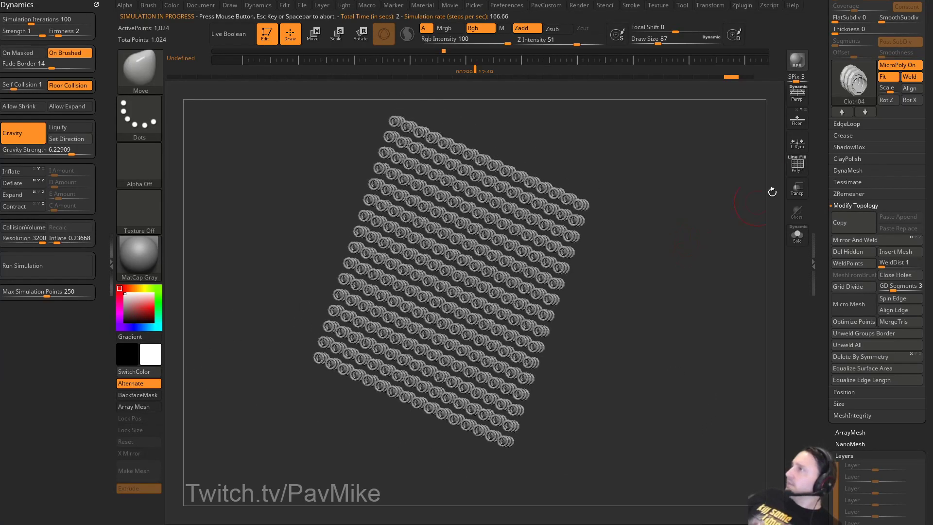
Reduce the MicroPoly scale to about 0.59 and inspect the spacing between the coils.
{"action": "left_click_drag", "start_coordinate": [895, 90], "coordinate": [889, 90]}
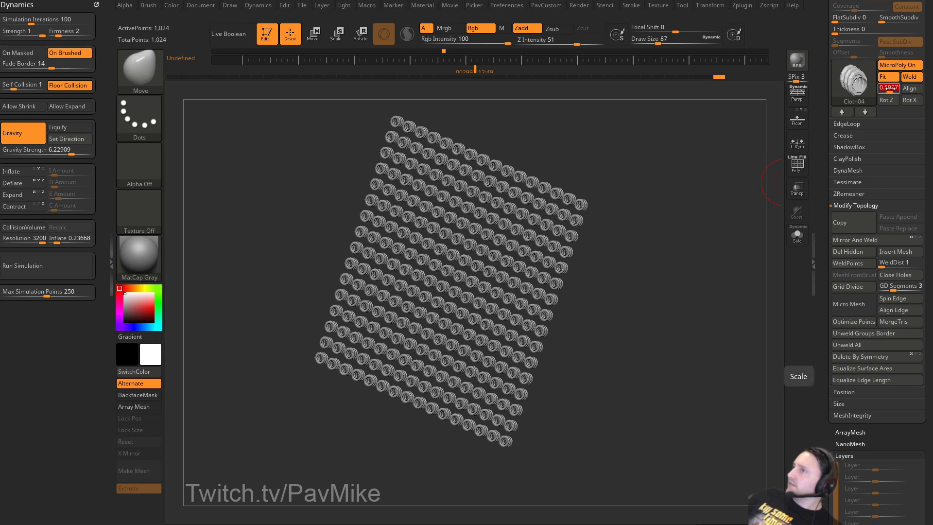
{"action": "left_click_drag", "start_coordinate": [688, 211], "coordinate": [768, 177]}
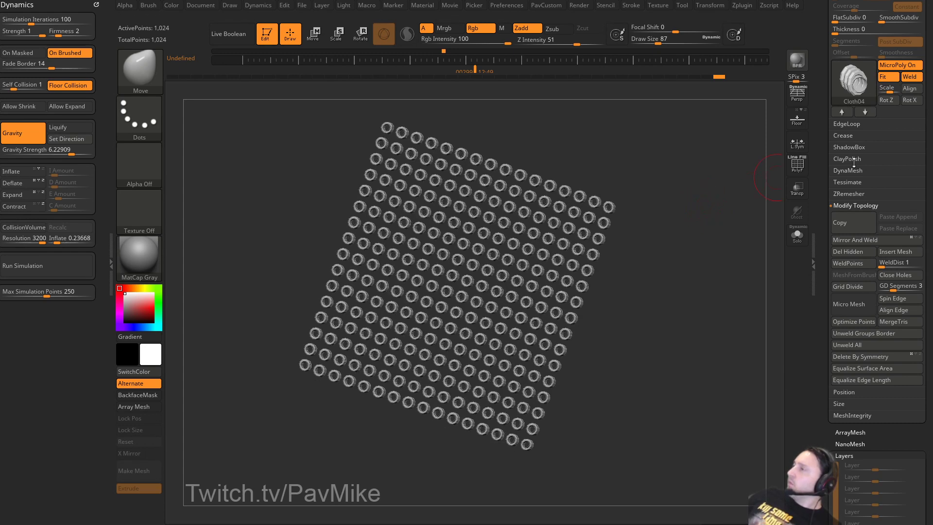
Load the Cloth04 MicroPoly mesh as an editable tool and switch to it.
{"action": "left_click_drag", "start_coordinate": [825, 138], "coordinate": [823, 185]}
{"action": "left_click", "coordinate": [854, 151]}
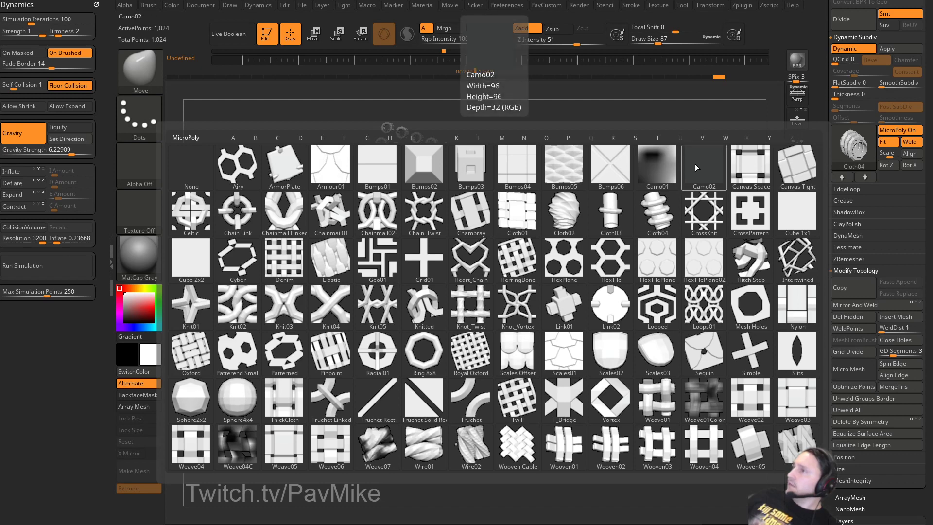
{"action": "left_click", "coordinate": [661, 222]}
{"action": "scroll", "coordinate": [855, 194], "scroll_direction": "up", "scroll_amount": 5}
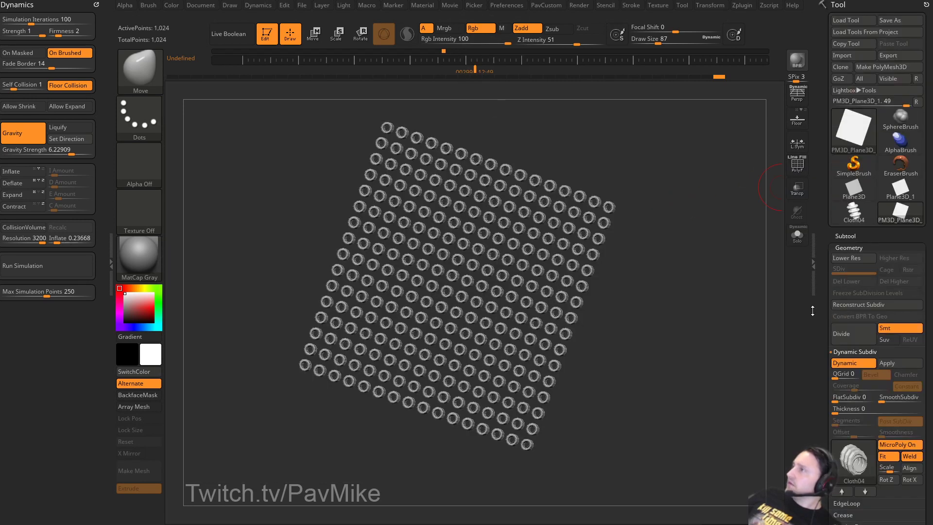
{"action": "left_click", "coordinate": [848, 213]}
Show the floor grid for the Cloth04 mesh and align the view squarely to the grid tile.
{"action": "left_click_drag", "start_coordinate": [694, 256], "coordinate": [695, 217]}
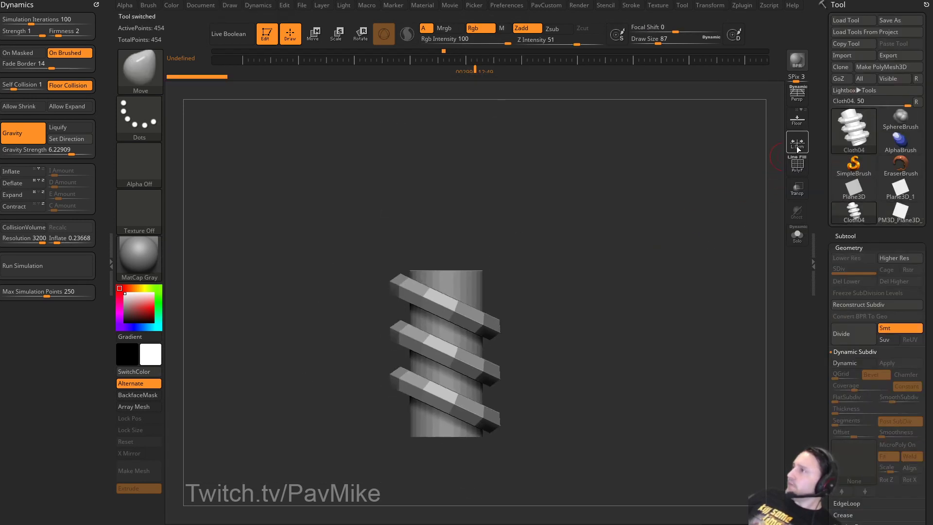
{"action": "left_click", "coordinate": [798, 120]}
{"action": "mouse_move", "coordinate": [645, 266]}
{"action": "left_mouse_down"}
{"action": "mouse_move", "coordinate": [650, 253]}
{"action": "mouse_move", "coordinate": [661, 266]}
{"action": "left_mouse_up"}
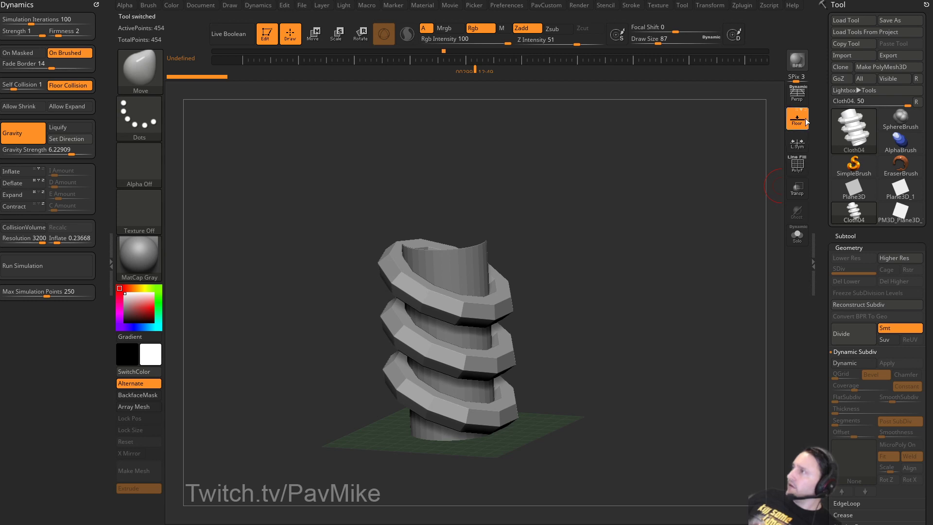
{"action": "mouse_move", "coordinate": [700, 185]}
{"action": "left_mouse_down"}
{"action": "mouse_move", "coordinate": [661, 225]}
{"action": "mouse_move", "coordinate": [610, 218]}
{"action": "mouse_move", "coordinate": [632, 234]}
{"action": "mouse_move", "coordinate": [565, 256]}
{"action": "left_mouse_up"}
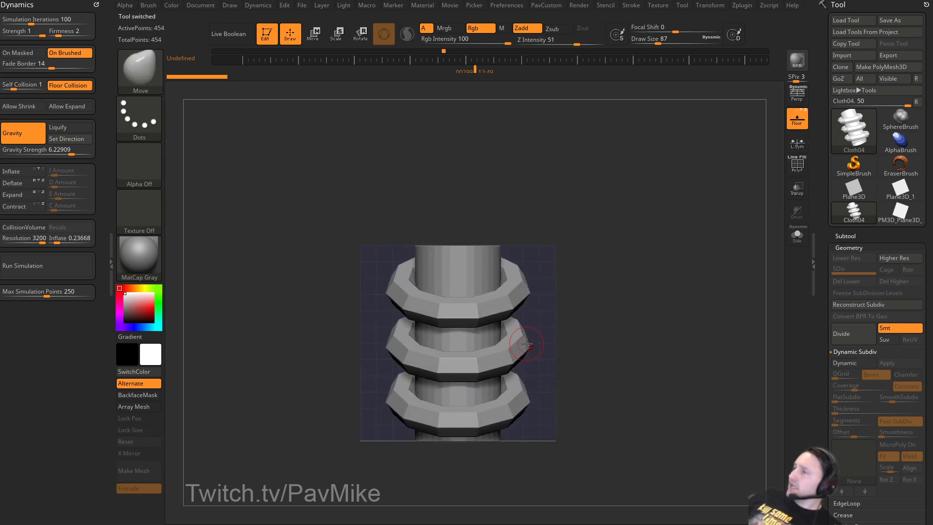
Center the gizmo on the Cloth04 mesh and scale the mesh up beyond its grid tile.
{"action": "key", "text": "w"}
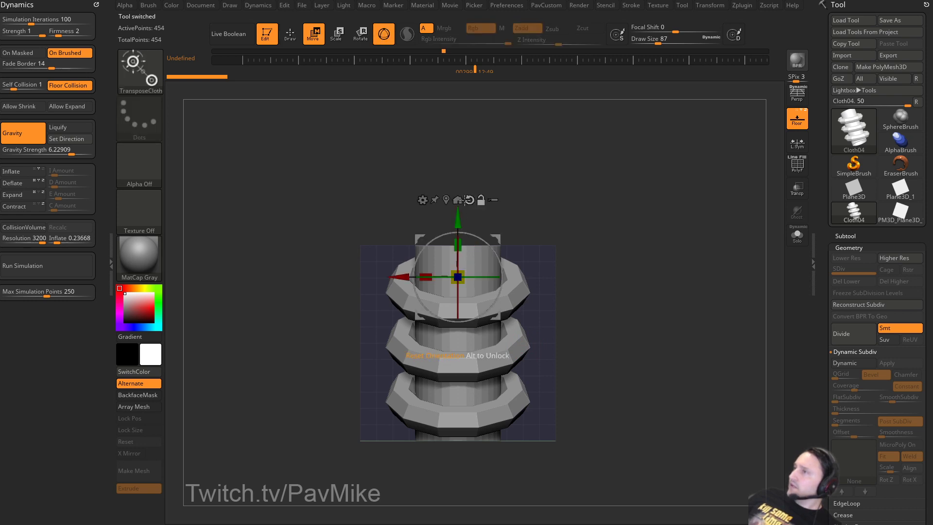
{"action": "left_click", "coordinate": [446, 199]}
{"action": "left_click_drag", "start_coordinate": [458, 343], "coordinate": [517, 318]}
{"action": "key", "text": "b"}
{"action": "key", "text": "t"}
{"action": "key", "text": "r"}
{"action": "key", "text": "q"}
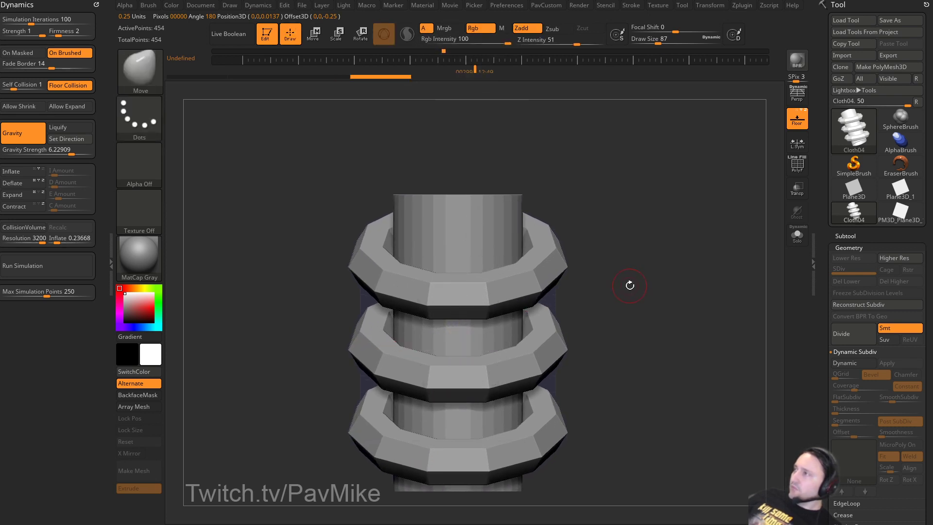
Switch back to the plane mesh and assign the enlarged Cloth04 tool as its MicroPoly.
{"action": "left_click", "coordinate": [895, 214]}
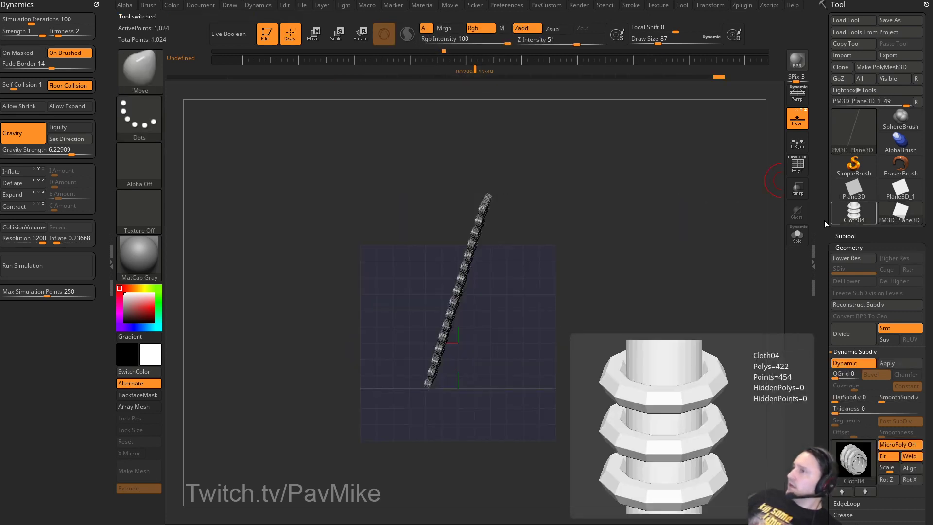
{"action": "left_click_drag", "start_coordinate": [758, 231], "coordinate": [782, 324]}
{"action": "left_click", "coordinate": [854, 461], "text": "shift"}
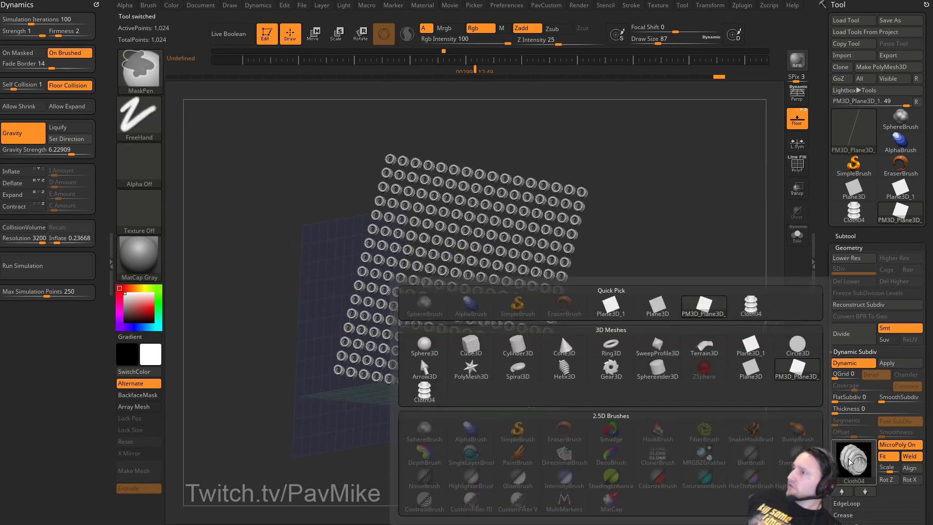
{"action": "left_click", "coordinate": [425, 391]}
{"action": "left_click_drag", "start_coordinate": [679, 277], "coordinate": [681, 313]}
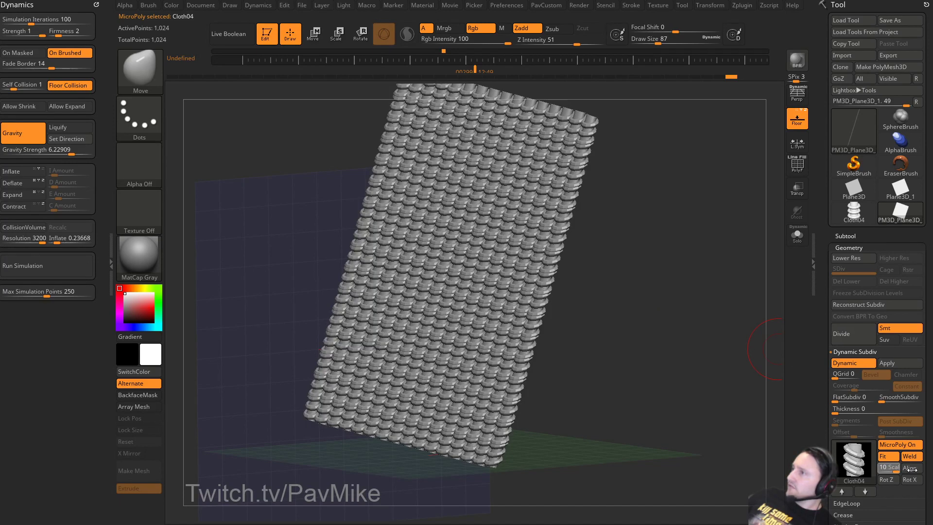
Set the MicroPoly scale to about 1.3 and run the gravity simulation on the coils.
{"action": "left_click_drag", "start_coordinate": [911, 469], "coordinate": [890, 470]}
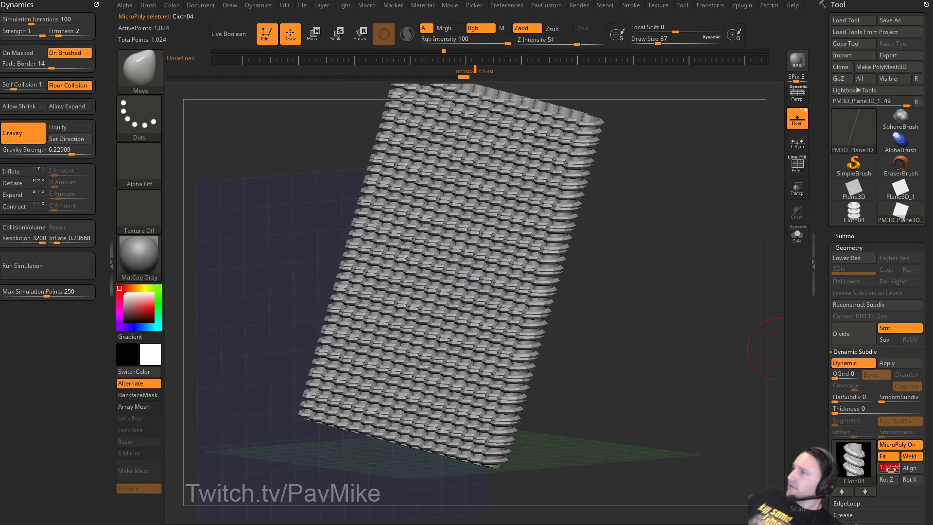
{"action": "right_click_drag", "start_coordinate": [719, 384], "coordinate": [704, 353], "text": "ctrl"}
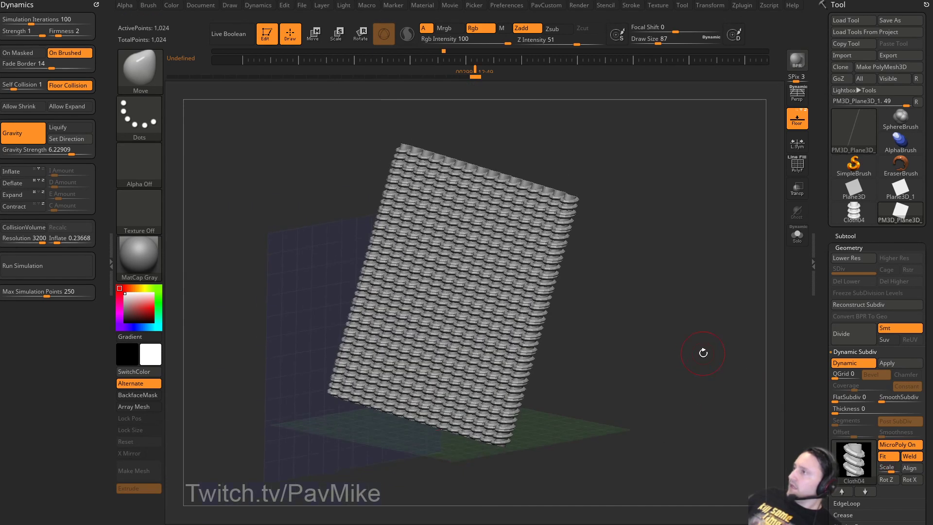
{"action": "left_click", "coordinate": [45, 267]}
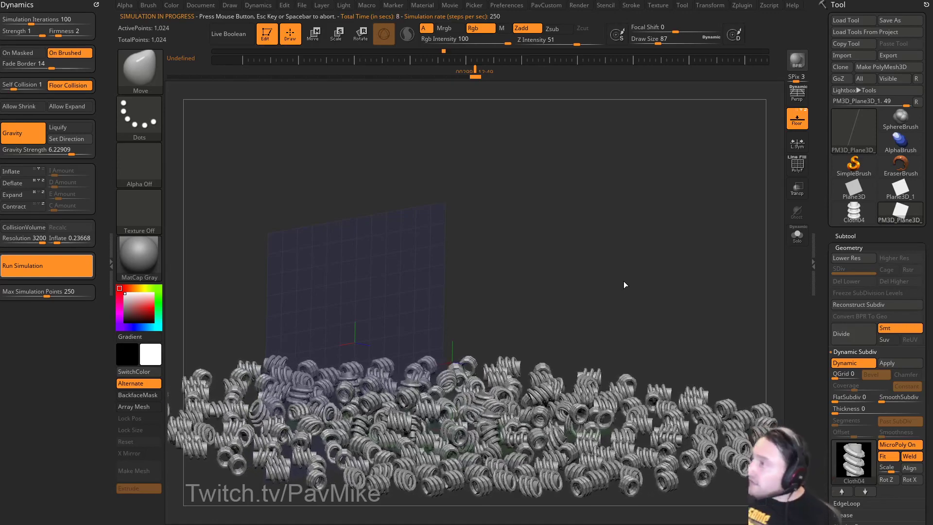
Stop the running coil simulation and hide the floor grid.
{"action": "left_click", "coordinate": [609, 287]}
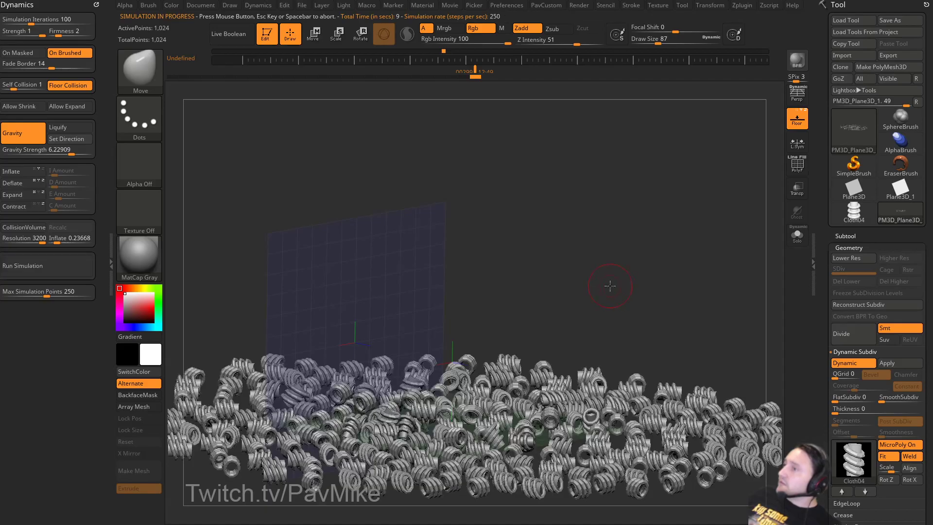
{"action": "left_click_drag", "start_coordinate": [610, 286], "coordinate": [638, 255]}
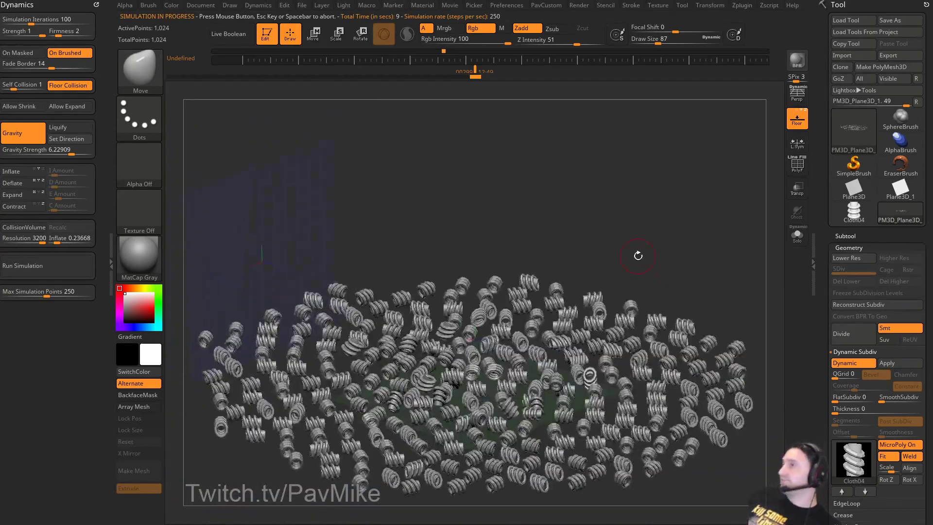
{"action": "left_click", "coordinate": [799, 122]}
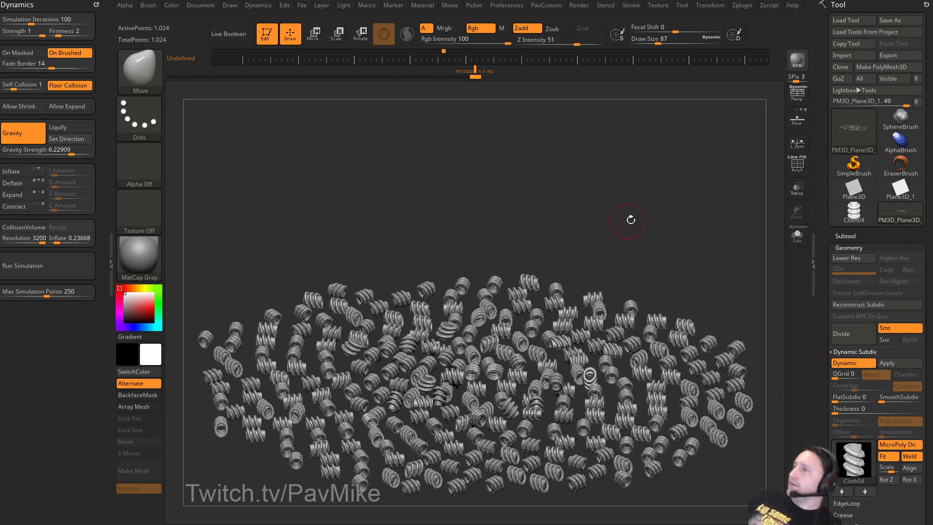
Undo the fallen coils back to the upright plane and weld the plane's points together.
{"action": "key", "text": "ctrl+z"}
{"action": "key", "text": "ctrl+z"}
{"action": "left_click_drag", "start_coordinate": [621, 264], "coordinate": [658, 266]}
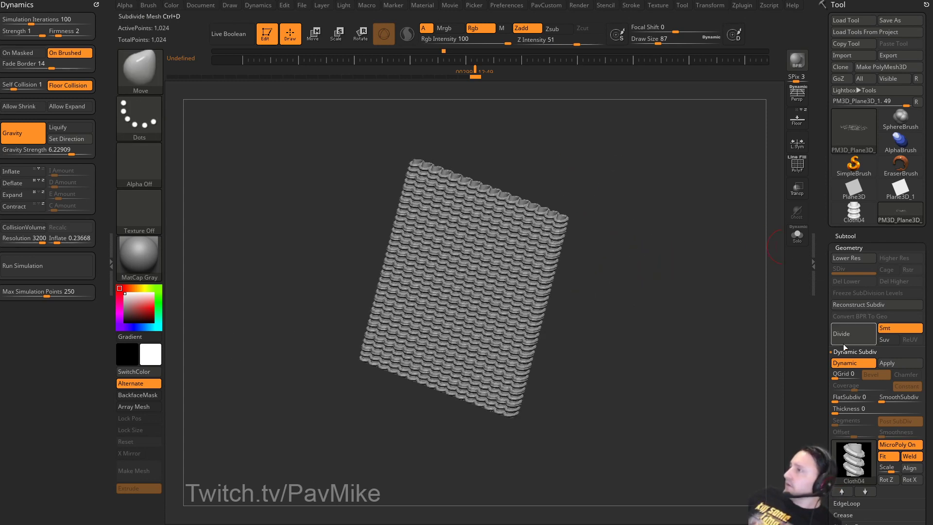
{"action": "left_click_drag", "start_coordinate": [818, 366], "coordinate": [819, 341]}
{"action": "key", "text": "grave"}
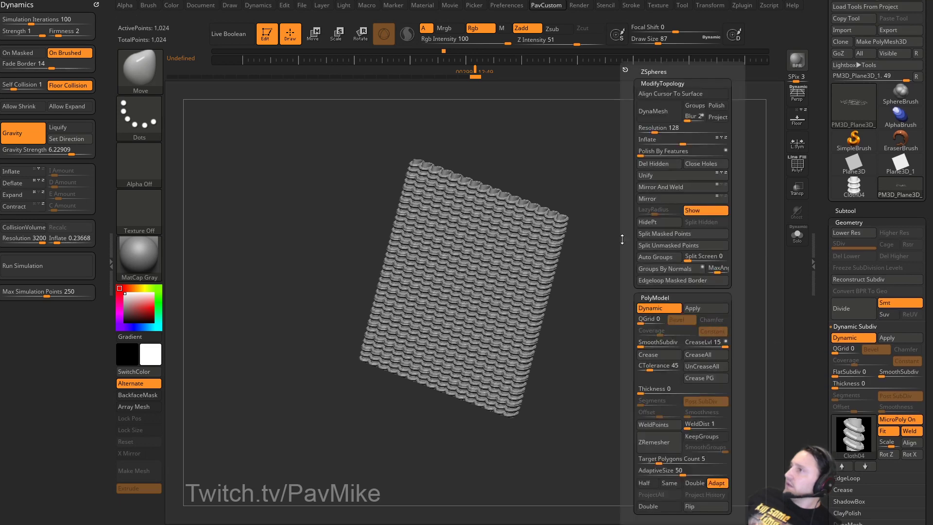
{"action": "left_click", "coordinate": [654, 424]}
Try the gravity simulation on the welded sheet, stop it, enlarge the Draw Size to 422 and undo the simulated fall.
{"action": "left_click", "coordinate": [64, 287]}
{"action": "key", "text": "Return"}
{"action": "left_click", "coordinate": [49, 267]}
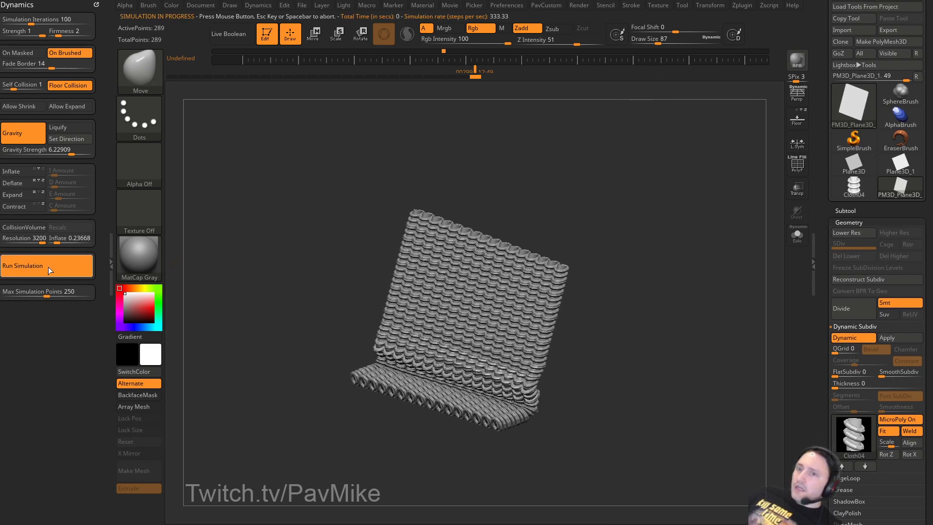
{"action": "left_click", "coordinate": [609, 298]}
{"action": "key", "text": "s"}
{"action": "mouse_move", "coordinate": [609, 309]}
{"action": "left_mouse_down"}
{"action": "mouse_move", "coordinate": [644, 311]}
{"action": "mouse_move", "coordinate": [622, 316]}
{"action": "left_mouse_up"}
{"action": "key", "text": "s"}
{"action": "key", "text": "ctrl+z"}
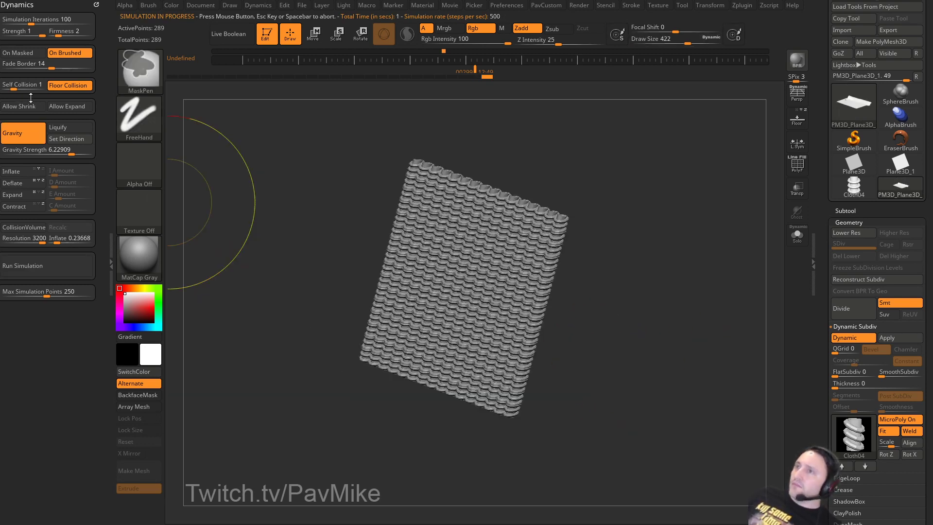
Set Self Collision to 2 and run the gravity simulation on the welded sheet until it folds onto the floor.
{"action": "left_click", "coordinate": [23, 86]}
{"action": "left_click", "coordinate": [48, 268]}
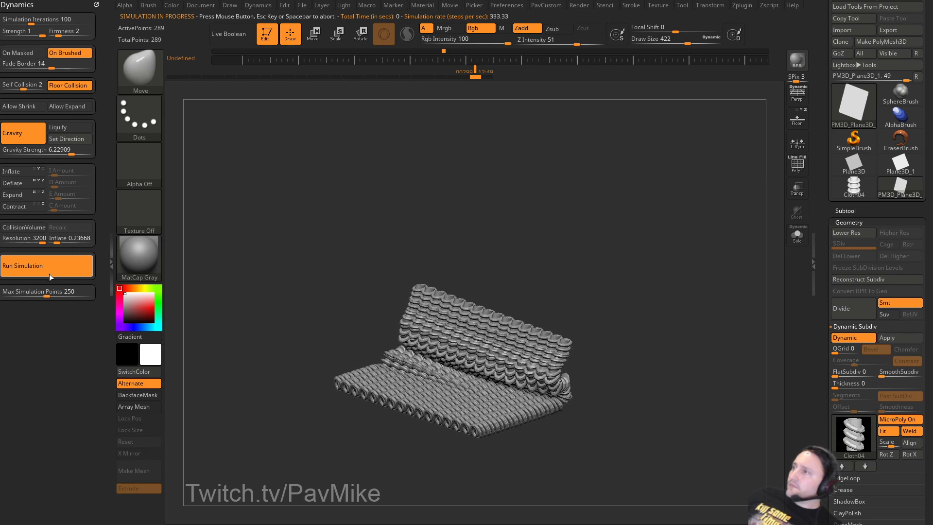
{"action": "left_click", "coordinate": [648, 282]}
Try pulling the folded cloth upward with MicroPoly Fit and Weld off, undo each pull, and reduce the Draw Size to 192.
{"action": "mouse_move", "coordinate": [573, 356]}
{"action": "left_mouse_down"}
{"action": "mouse_move", "coordinate": [580, 300]}
{"action": "mouse_move", "coordinate": [640, 167]}
{"action": "mouse_move", "coordinate": [633, 190]}
{"action": "left_mouse_up"}
{"action": "key", "text": "ctrl+z"}
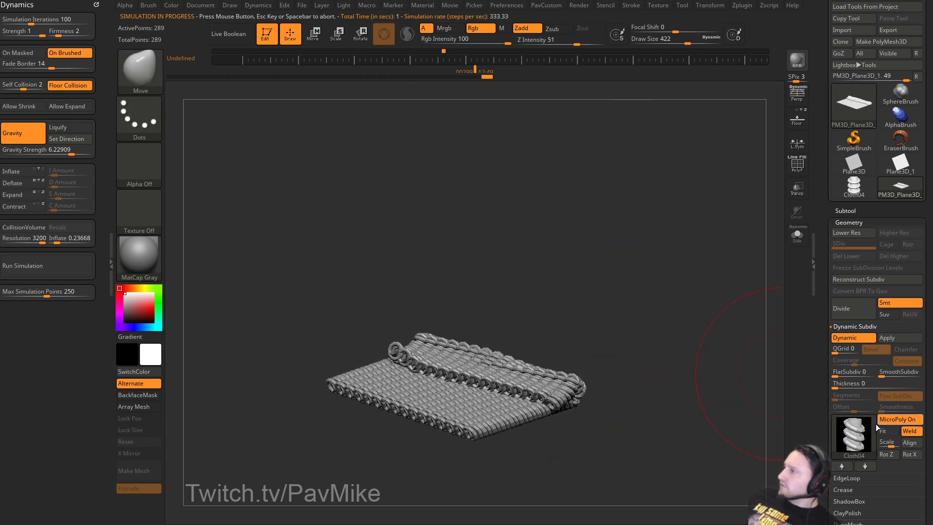
{"action": "mouse_move", "coordinate": [438, 364]}
{"action": "left_mouse_down"}
{"action": "mouse_move", "coordinate": [573, 298]}
{"action": "mouse_move", "coordinate": [652, 68]}
{"action": "left_mouse_up"}
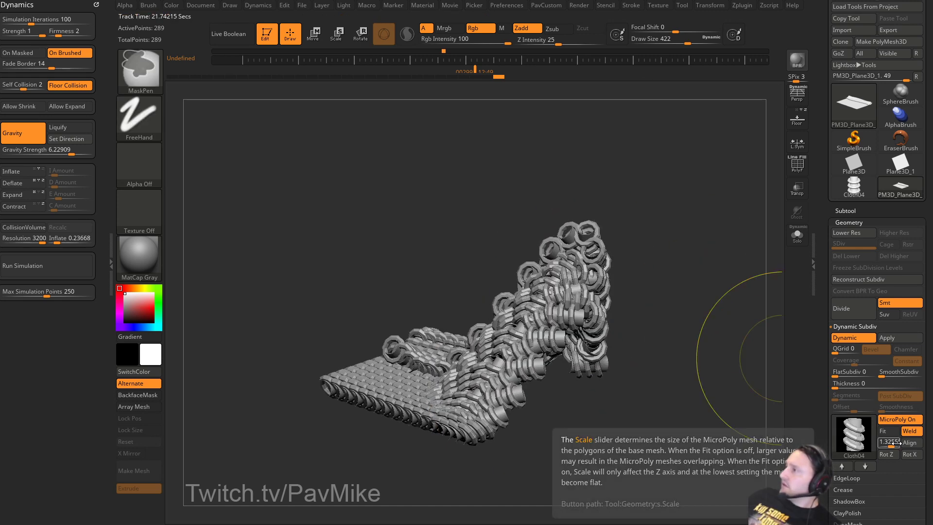
{"action": "key", "text": "ctrl+z"}
{"action": "left_click_drag", "start_coordinate": [460, 370], "coordinate": [512, 145]}
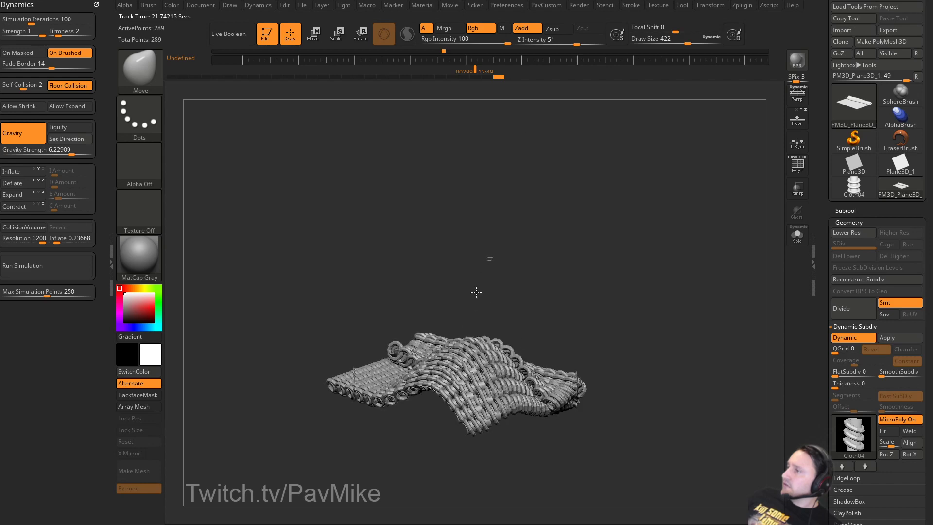
{"action": "key", "text": "ctrl+z"}
{"action": "mouse_move", "coordinate": [550, 375]}
{"action": "left_mouse_down"}
{"action": "mouse_move", "coordinate": [648, 163]}
{"action": "mouse_move", "coordinate": [668, 73]}
{"action": "left_mouse_up"}
{"action": "key", "text": "ctrl+z"}
{"action": "key", "text": "s"}
{"action": "left_click_drag", "start_coordinate": [663, 279], "coordinate": [647, 280]}
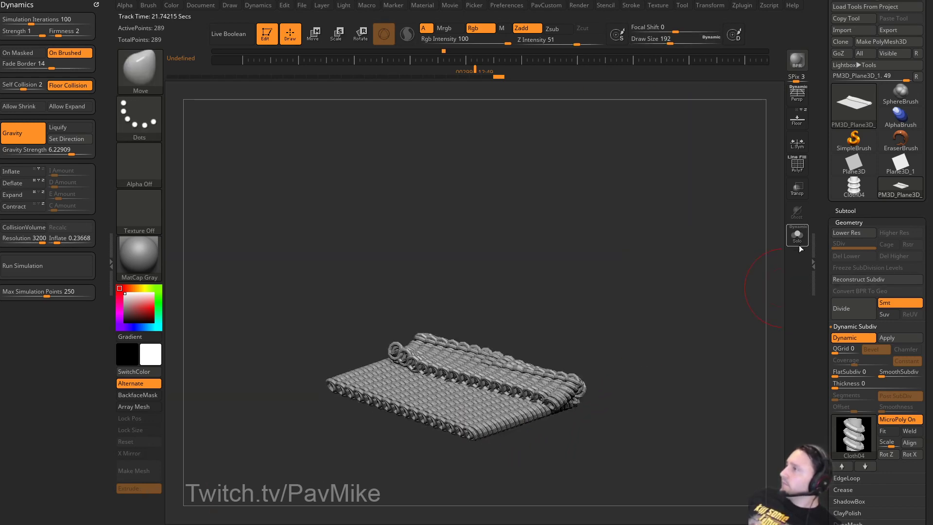
Undo the simulation back to the upright sheet and unweld all of its polygons.
{"action": "key", "text": "ctrl+z"}
{"action": "key", "text": "ctrl+z"}
{"action": "left_click_drag", "start_coordinate": [825, 233], "coordinate": [821, 0]}
{"action": "left_click_drag", "start_coordinate": [827, 308], "coordinate": [827, 265]}
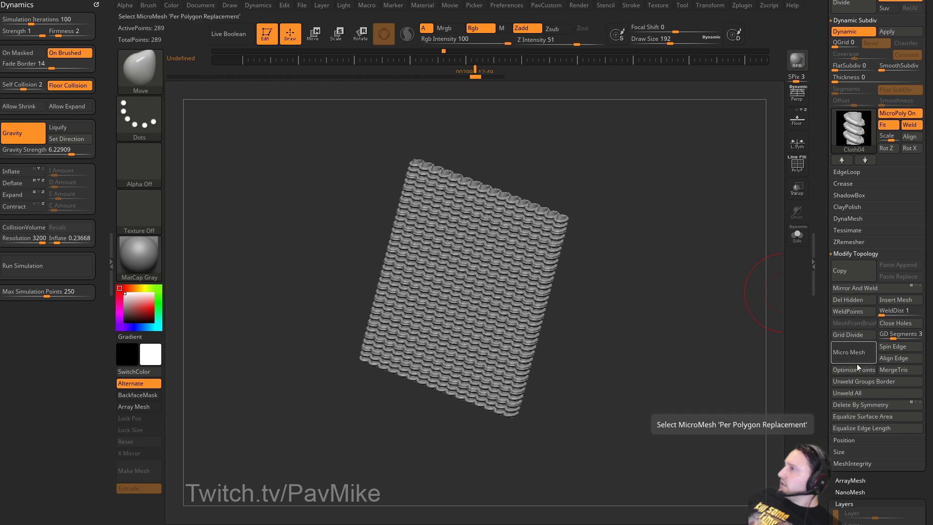
{"action": "left_click", "coordinate": [863, 384]}
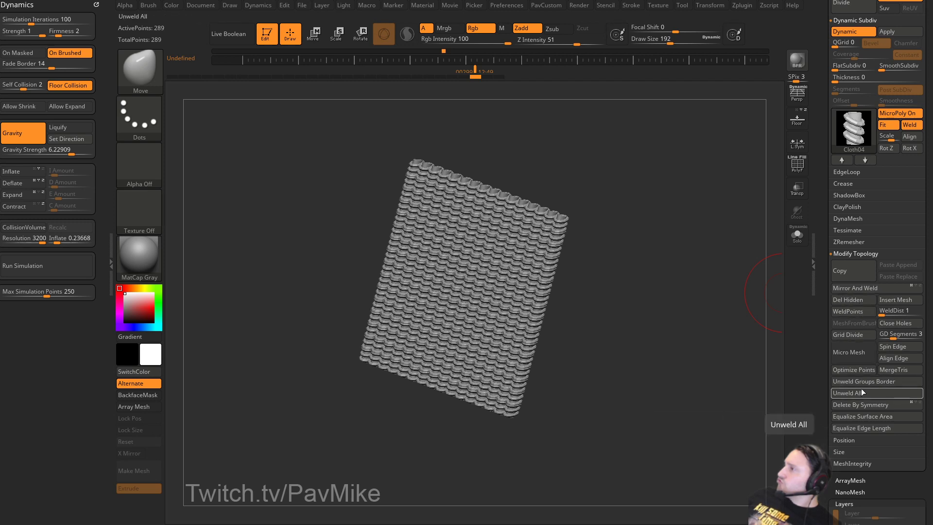
Turn off MicroPoly Fit on the unwelded sheet, increase the MicroPoly Scale and reduce the Draw Size to 59.
{"action": "left_click_drag", "start_coordinate": [745, 373], "coordinate": [689, 363]}
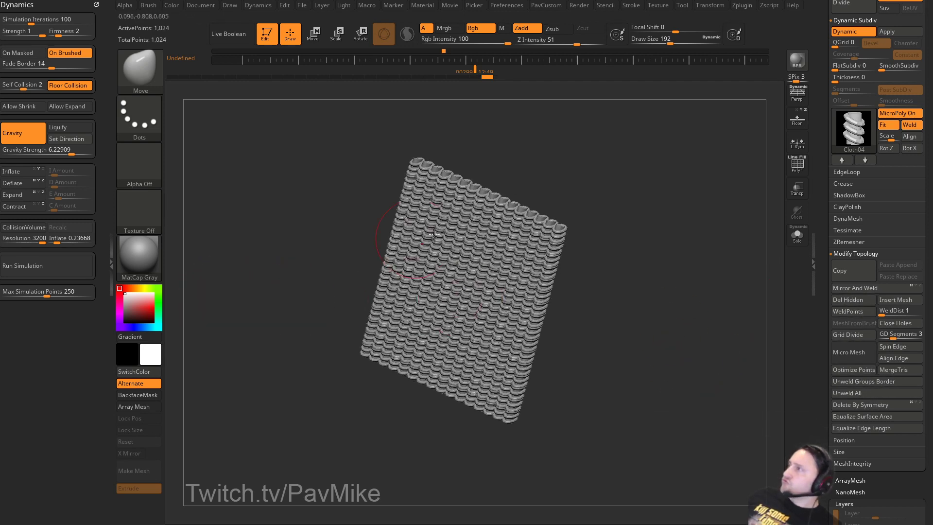
{"action": "left_click_drag", "start_coordinate": [724, 141], "coordinate": [701, 179], "text": "alt"}
{"action": "left_click", "coordinate": [888, 126]}
{"action": "left_click", "coordinate": [889, 127]}
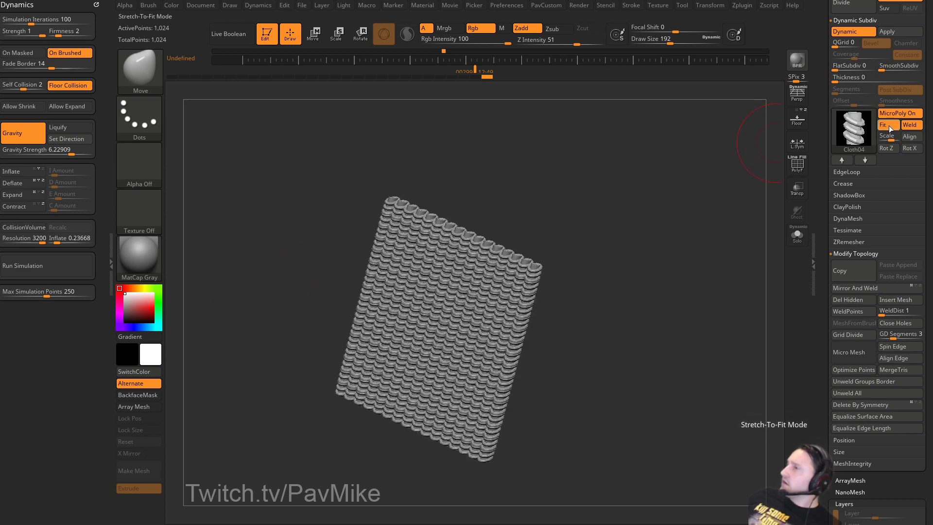
{"action": "left_click", "coordinate": [890, 128]}
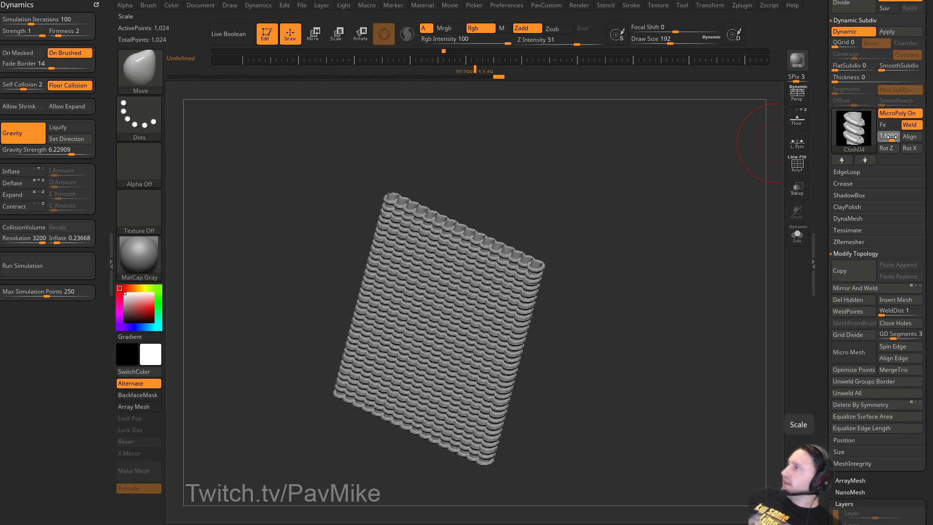
{"action": "left_click_drag", "start_coordinate": [888, 137], "coordinate": [892, 138]}
{"action": "left_click_drag", "start_coordinate": [667, 185], "coordinate": [675, 226]}
{"action": "key", "text": "s"}
{"action": "left_click_drag", "start_coordinate": [676, 226], "coordinate": [671, 237]}
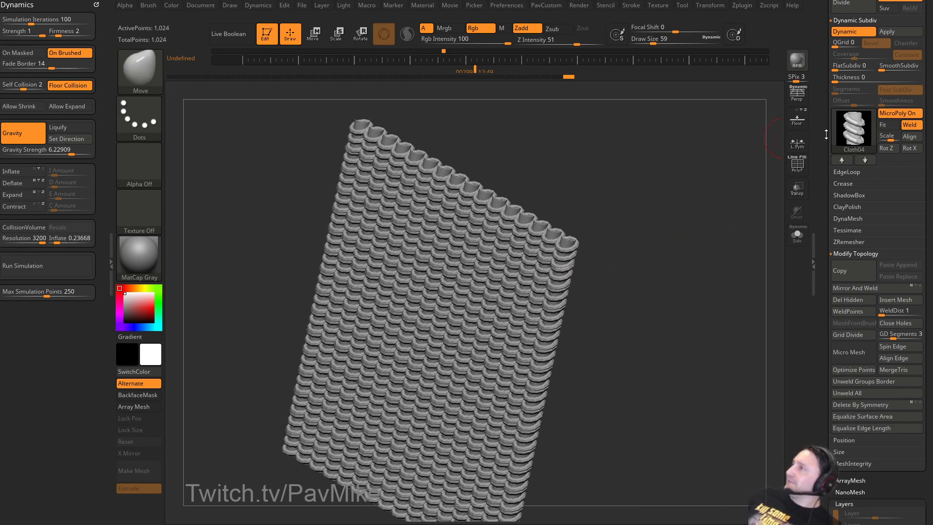
Readjust the MicroPoly Scale and run the gravity simulation on the separate coils, stopping once they have spread over the floor.
{"action": "left_click_drag", "start_coordinate": [889, 138], "coordinate": [895, 132]}
{"action": "left_click_drag", "start_coordinate": [700, 207], "coordinate": [617, 185]}
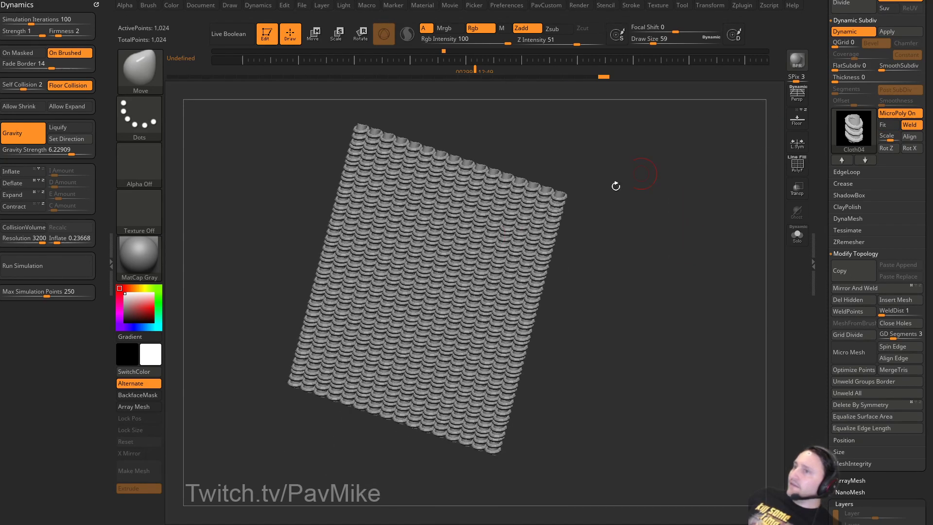
{"action": "left_click", "coordinate": [62, 272]}
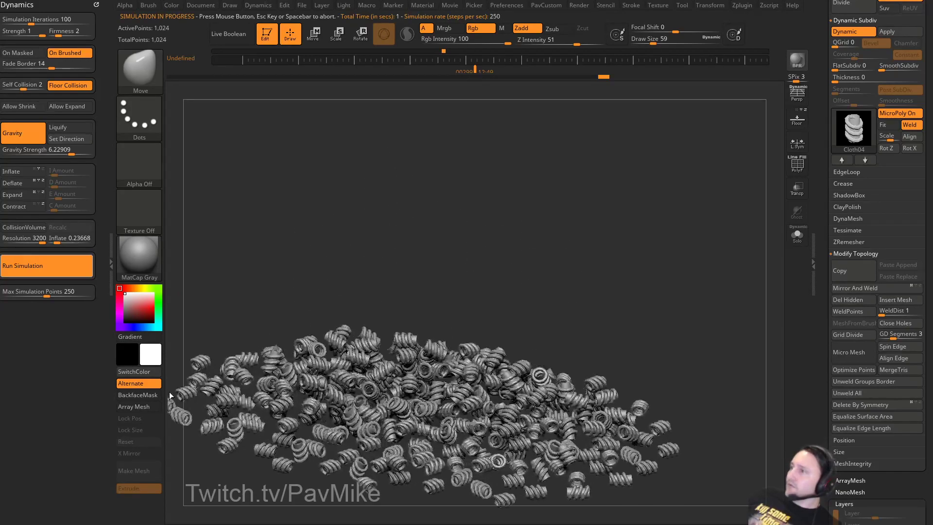
{"action": "left_click_drag", "start_coordinate": [621, 237], "coordinate": [666, 204]}
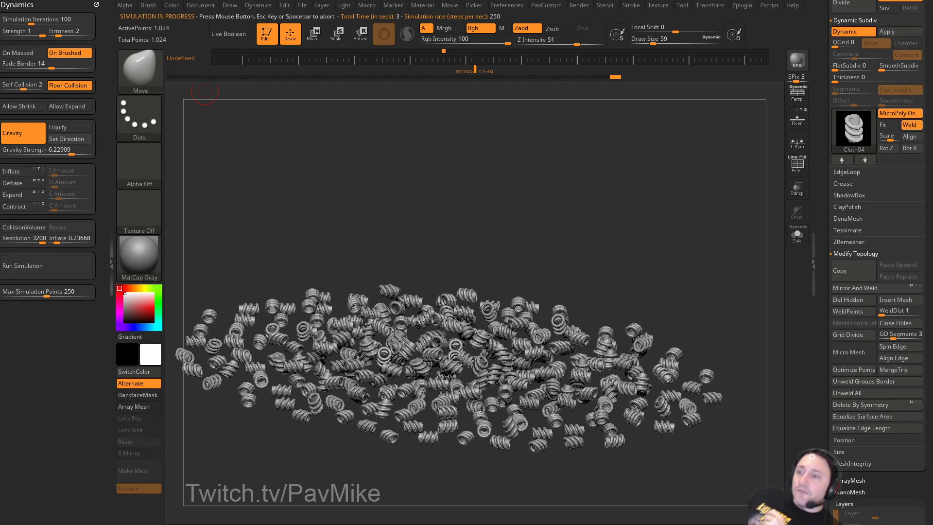
Switch to the web browser, look through the ZBrush 2021 dynamics videos on the ArtStation artwork page, and return to ZBrush.
{"action": "key", "text": "alt+Tab"}
{"action": "scroll", "coordinate": [442, 93], "scroll_direction": "down", "scroll_amount": 5}
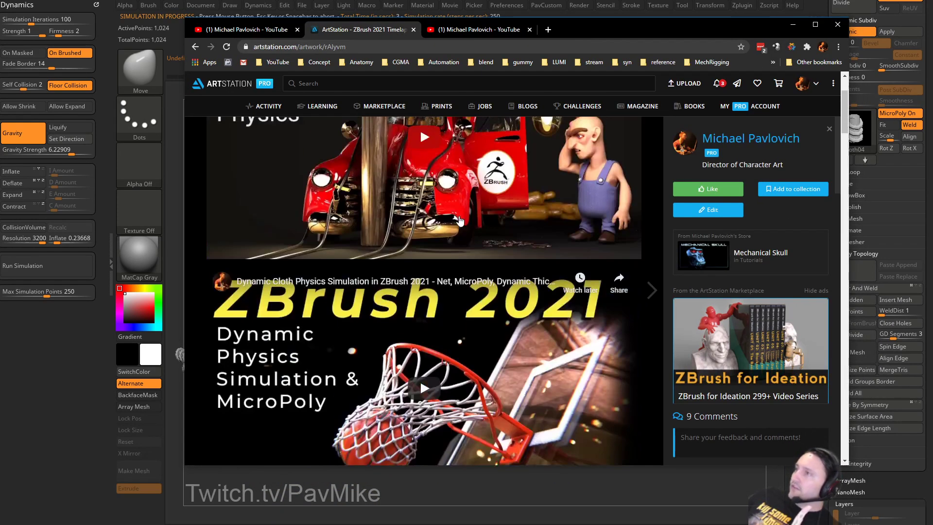
{"action": "scroll", "coordinate": [441, 93], "scroll_direction": "up", "scroll_amount": 2}
{"action": "key", "text": "ctrl+l"}
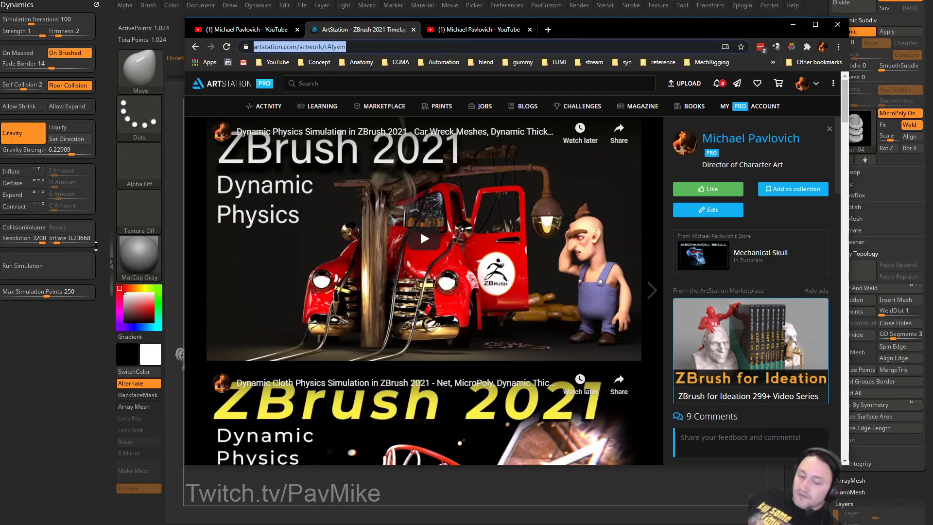
{"action": "key", "text": "alt+Tab"}
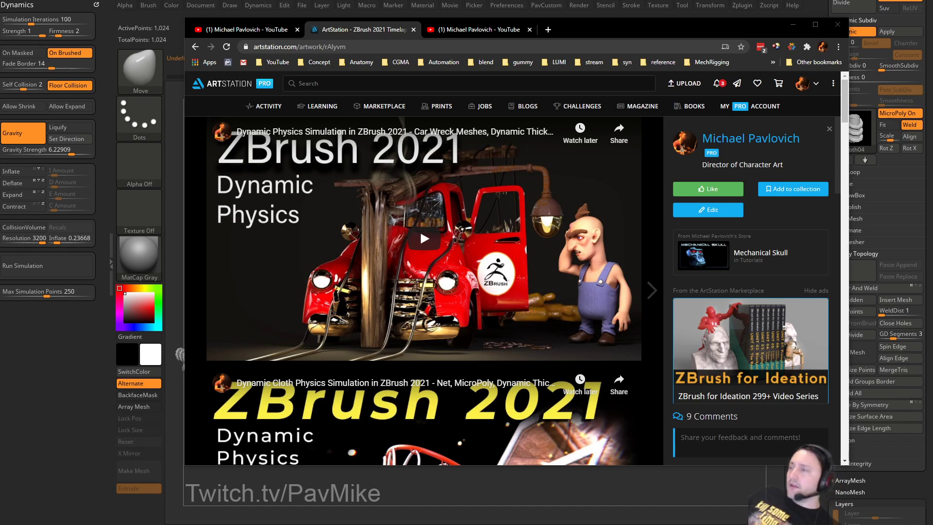
{"action": "scroll", "coordinate": [290, 271], "scroll_direction": "down", "scroll_amount": 8}
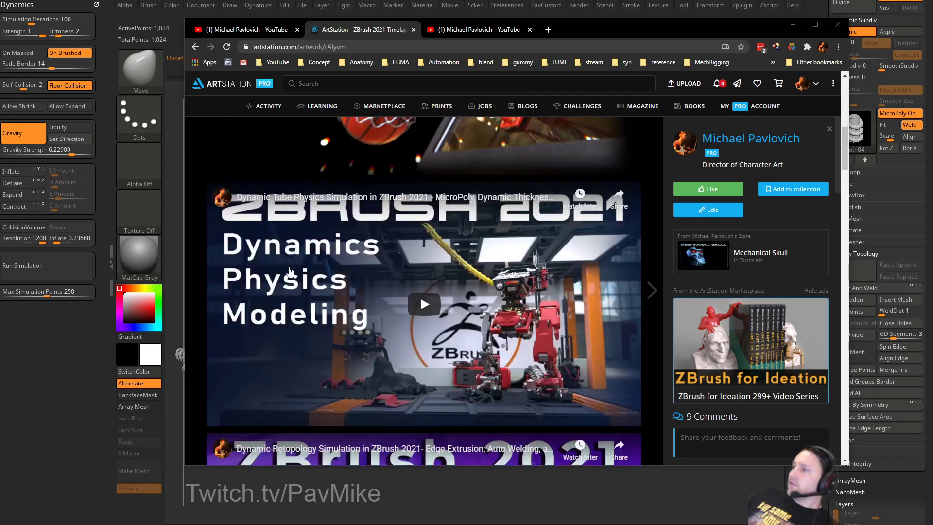
{"action": "scroll", "coordinate": [290, 271], "scroll_direction": "down", "scroll_amount": 3}
{"action": "scroll", "coordinate": [312, 292], "scroll_direction": "up", "scroll_amount": 8}
{"action": "scroll", "coordinate": [381, 358], "scroll_direction": "down", "scroll_amount": 3}
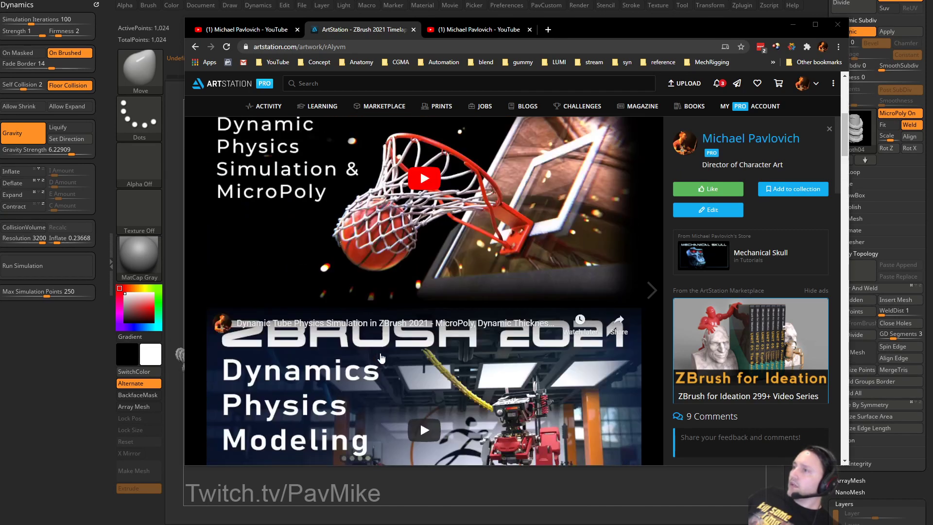
{"action": "scroll", "coordinate": [381, 359], "scroll_direction": "down", "scroll_amount": 20}
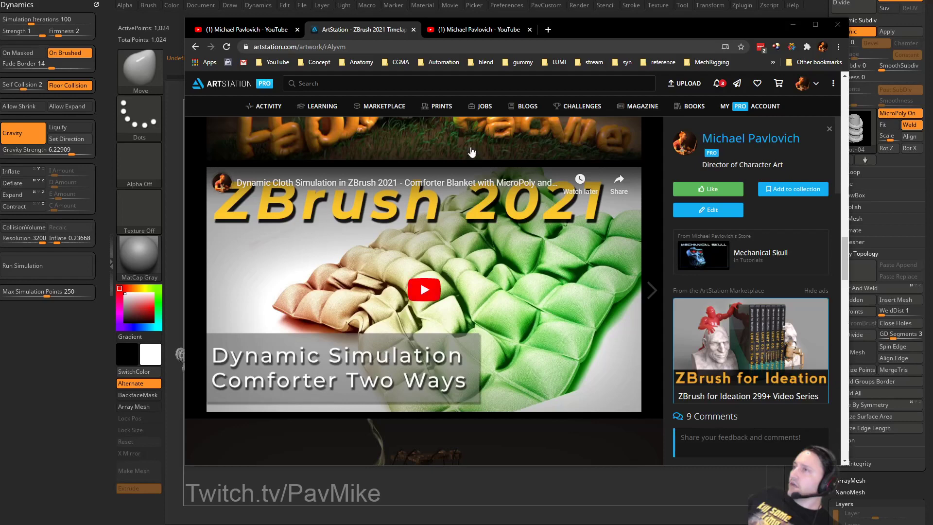
{"action": "key", "text": "alt+Tab"}
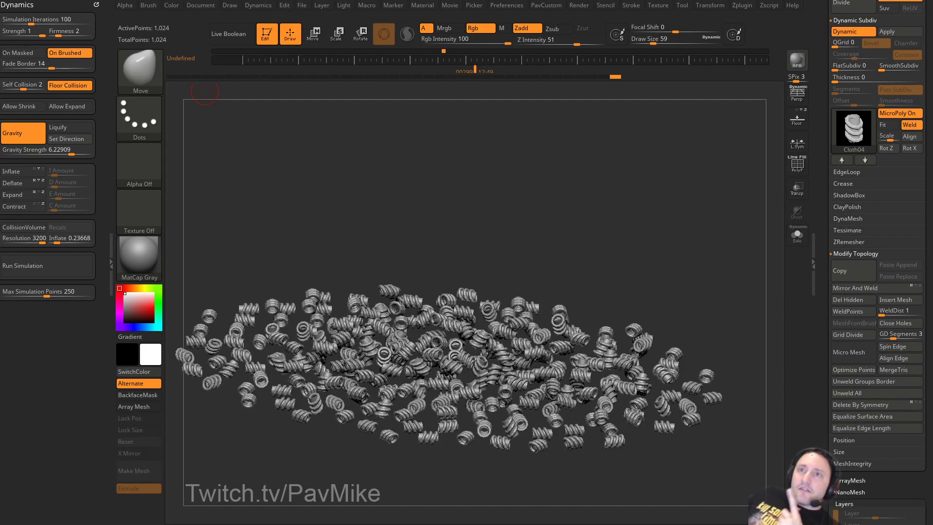
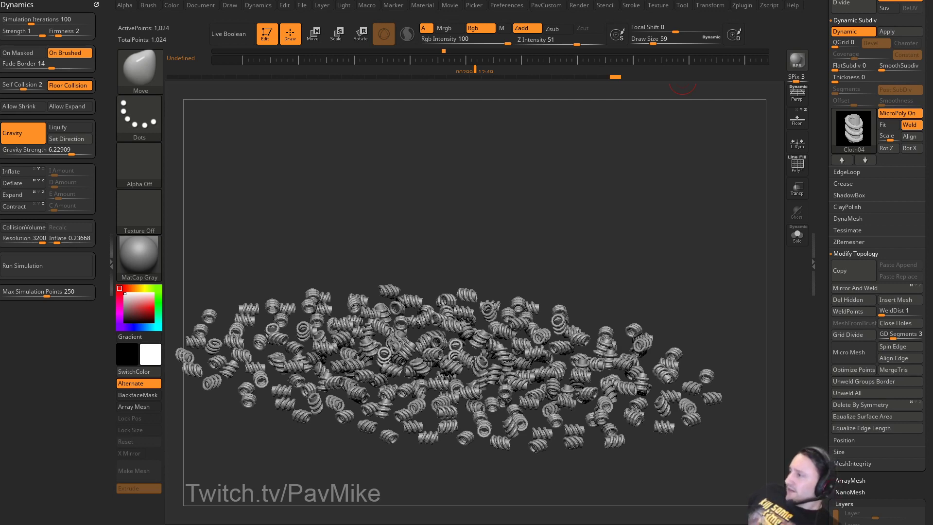
Switch to the browser, go back to the artist's ArtStation portfolio and look through its artworks down to the oldest ones.
{"action": "left_click_drag", "start_coordinate": [682, 82], "coordinate": [503, 64]}
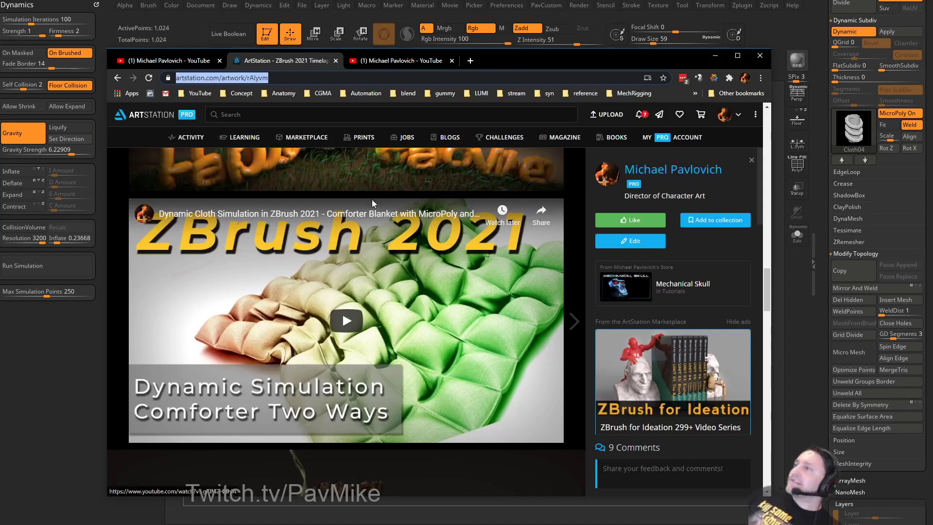
{"action": "left_click", "coordinate": [117, 77]}
{"action": "scroll", "coordinate": [325, 319], "scroll_direction": "down", "scroll_amount": 8}
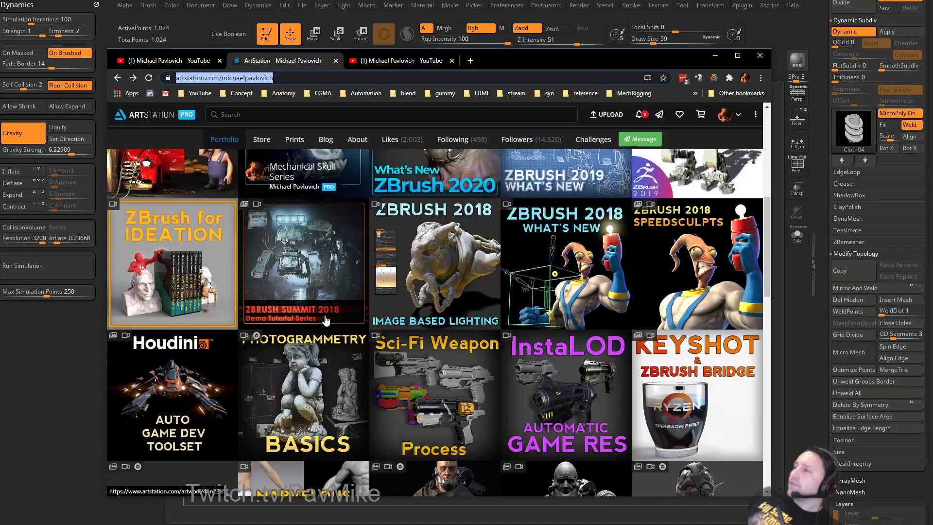
{"action": "scroll", "coordinate": [325, 320], "scroll_direction": "down", "scroll_amount": 9}
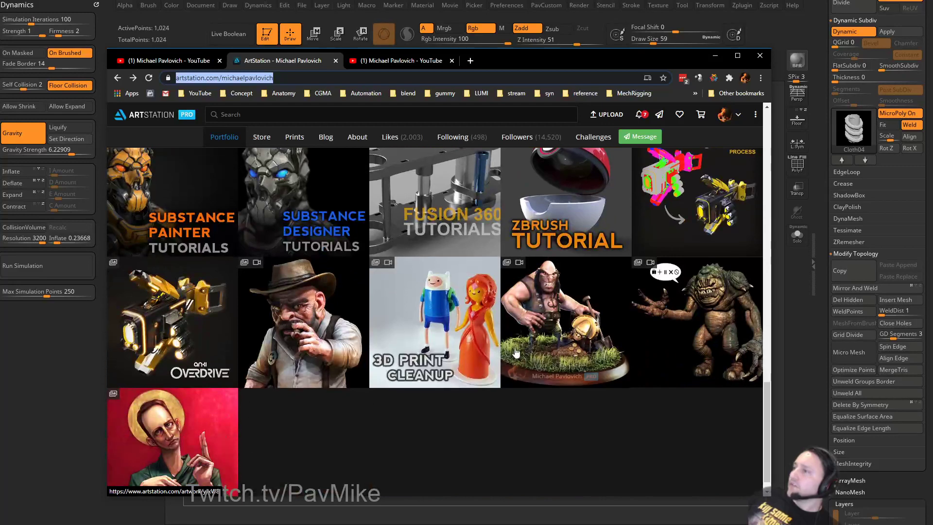
Open the Eat3D cowboy artwork and view its 3D print image enlarged in a separate browser tab.
{"action": "left_click", "coordinate": [318, 313]}
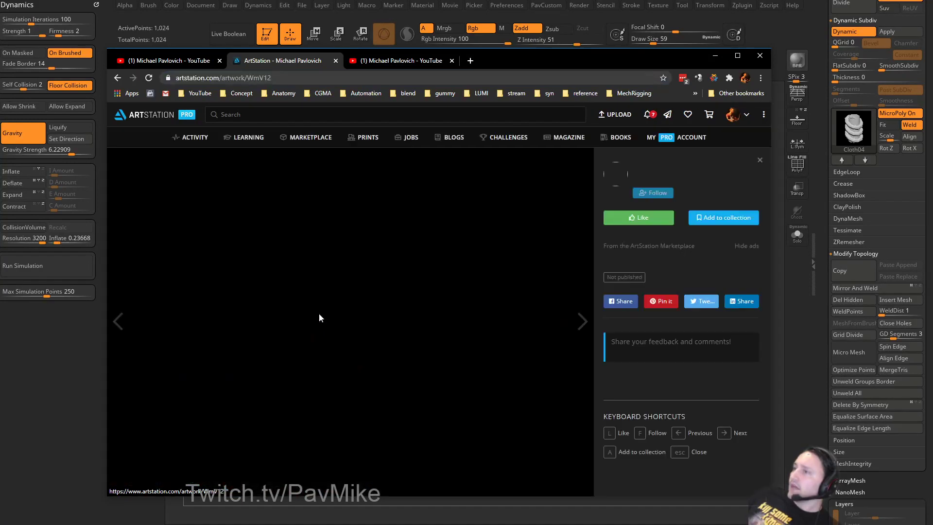
{"action": "scroll", "coordinate": [296, 266], "scroll_direction": "down", "scroll_amount": 10}
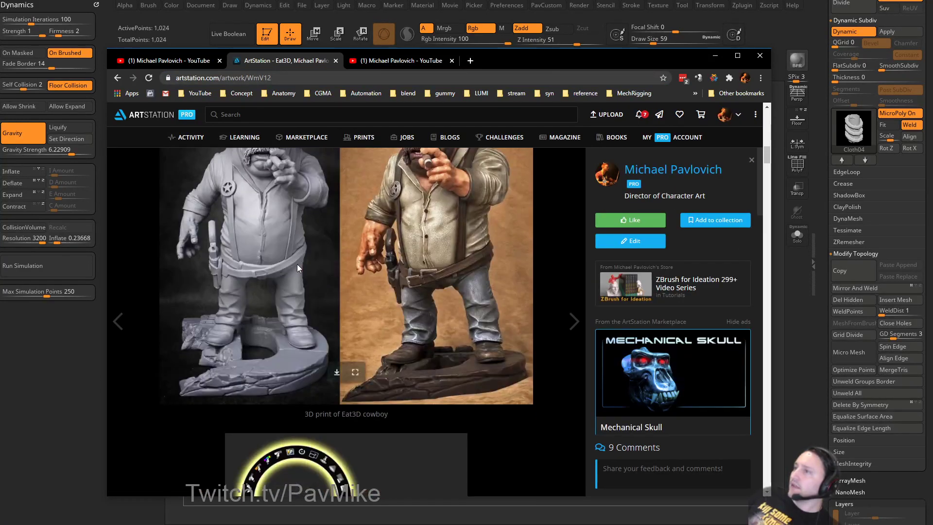
{"action": "left_click", "coordinate": [355, 470]}
{"action": "left_click", "coordinate": [369, 281]}
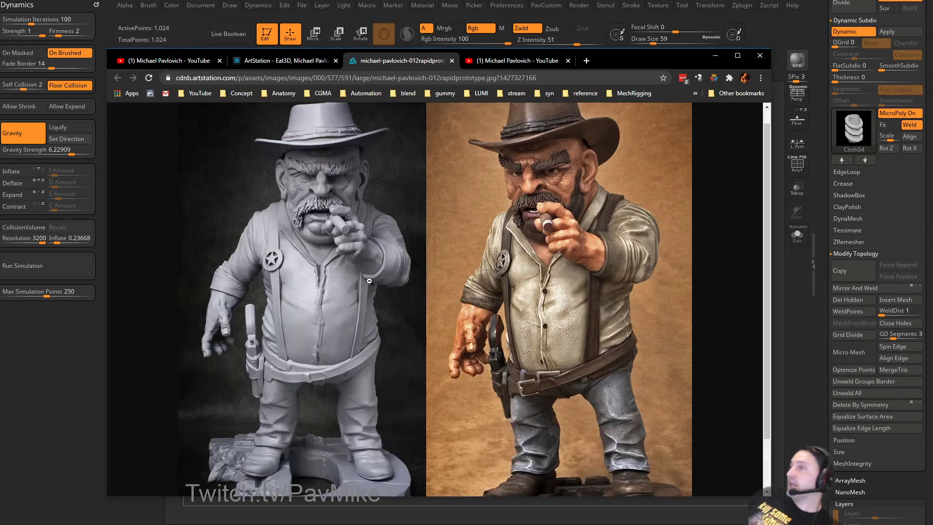
Look over both versions of the cowboy figure from hat to base in the 3D print image and close its browser tab.
{"action": "scroll", "coordinate": [370, 281], "scroll_direction": "up", "scroll_amount": 1}
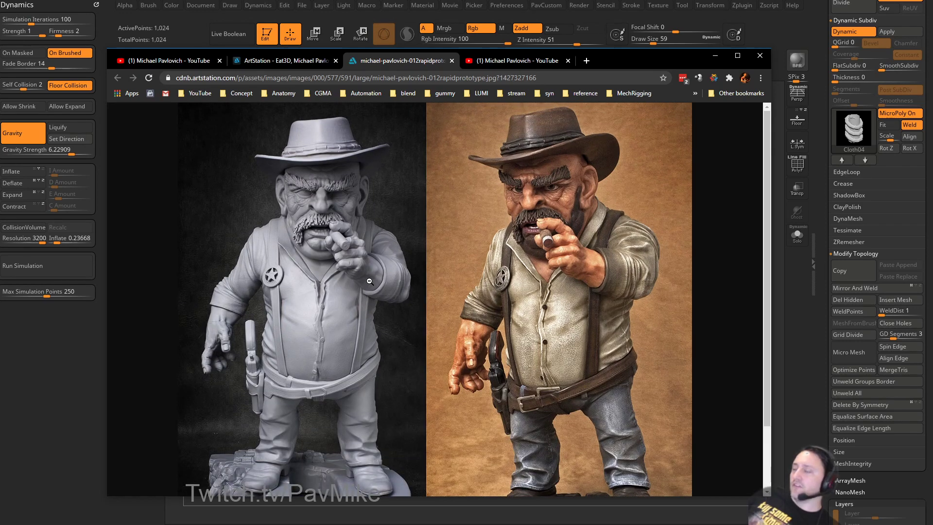
{"action": "scroll", "coordinate": [370, 281], "scroll_direction": "down", "scroll_amount": 3}
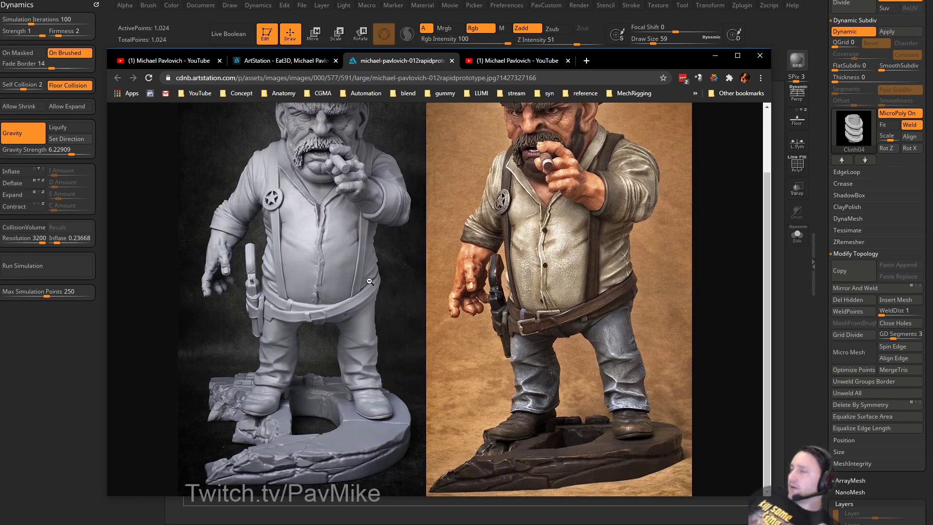
{"action": "scroll", "coordinate": [370, 281], "scroll_direction": "up", "scroll_amount": 3}
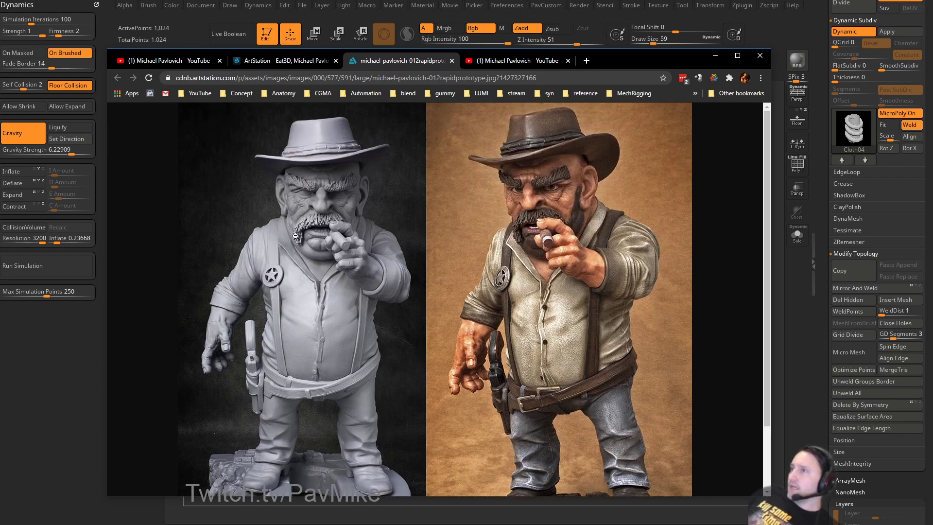
{"action": "left_click", "coordinate": [452, 61]}
{"action": "left_click", "coordinate": [433, 60]}
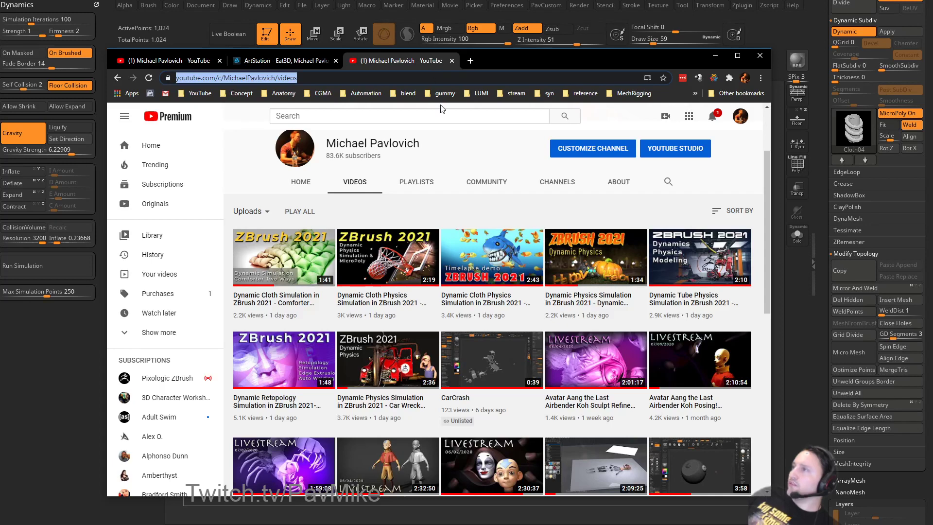
Search the web in a new tab for "hasbro zbrush summit" and open the Hasbro Toys 2019 ZBrush Summit video.
{"action": "left_click", "coordinate": [471, 61]}
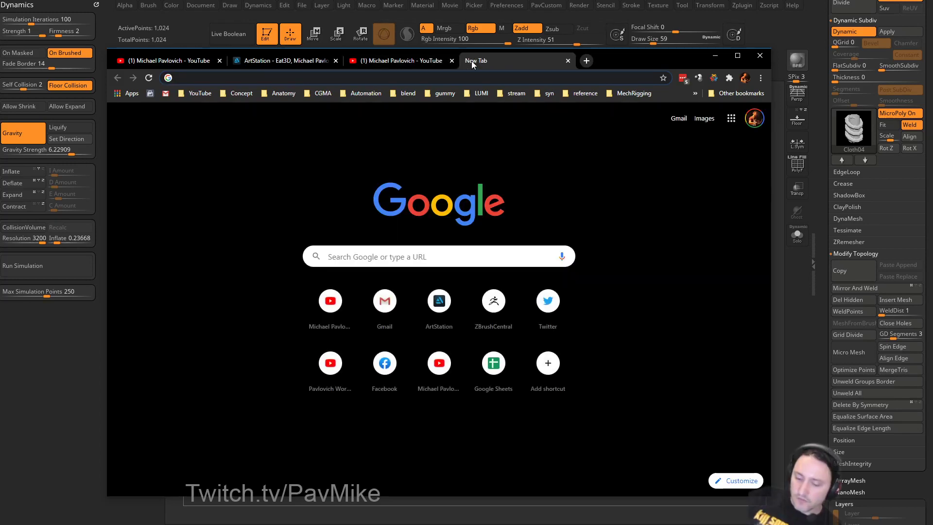
{"action": "type", "text": "hasbro"}
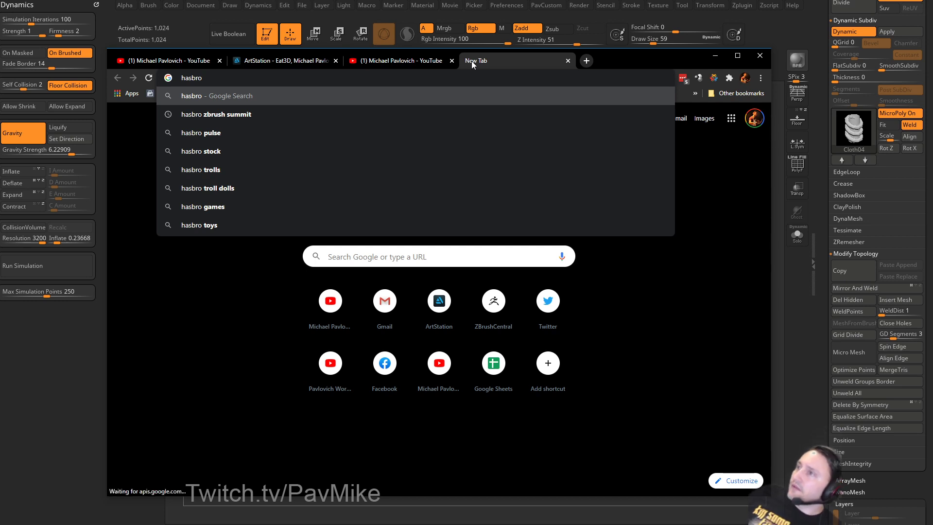
{"action": "left_click", "coordinate": [263, 113]}
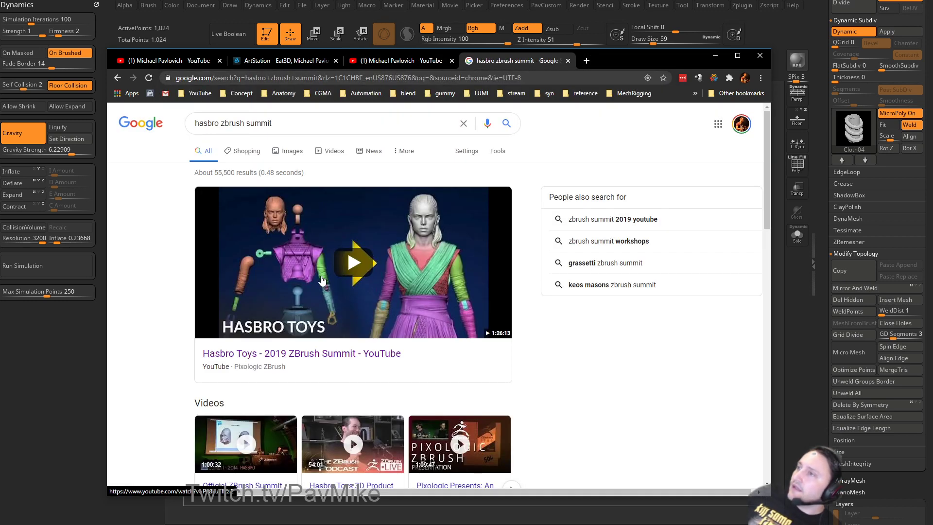
{"action": "left_click", "coordinate": [295, 353]}
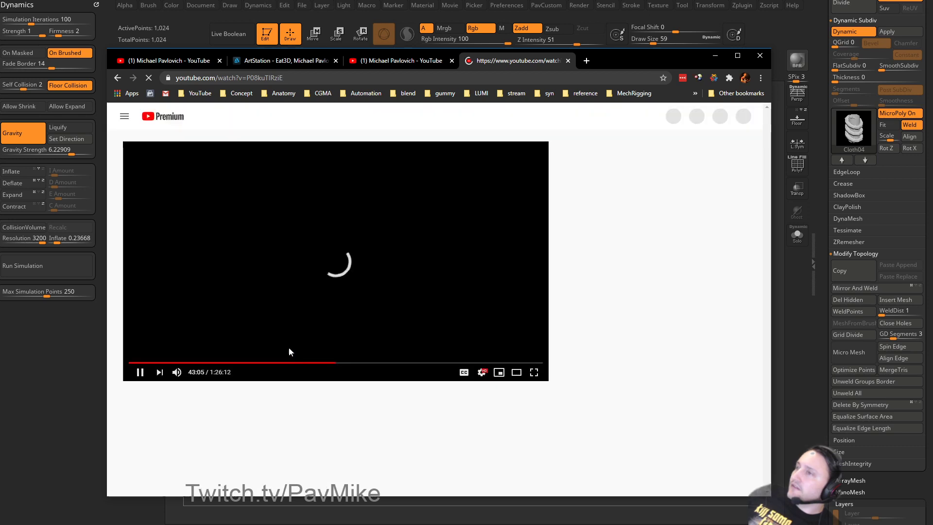
Mute the Hasbro Toys video and skim its toy manufacturing, plastics and articulation sections and the ZBrush demonstration.
{"action": "left_click", "coordinate": [171, 372]}
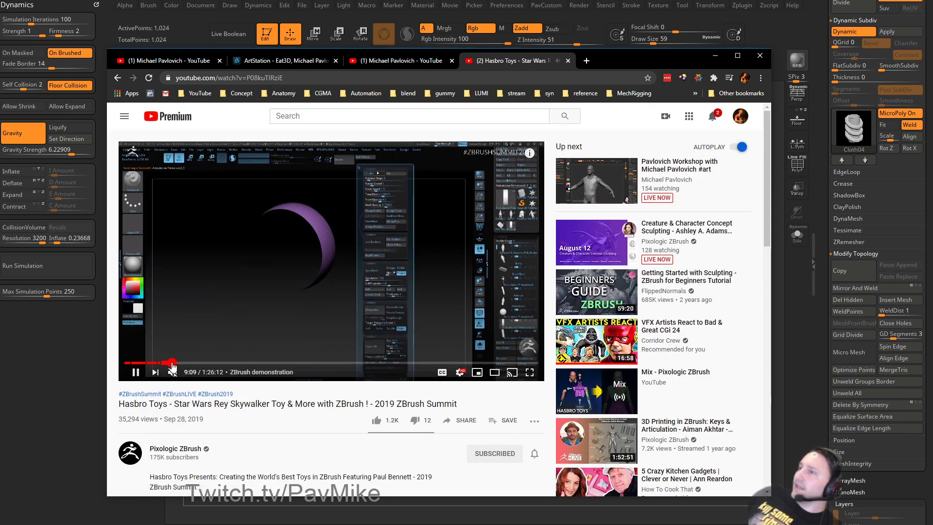
{"action": "left_click", "coordinate": [155, 362]}
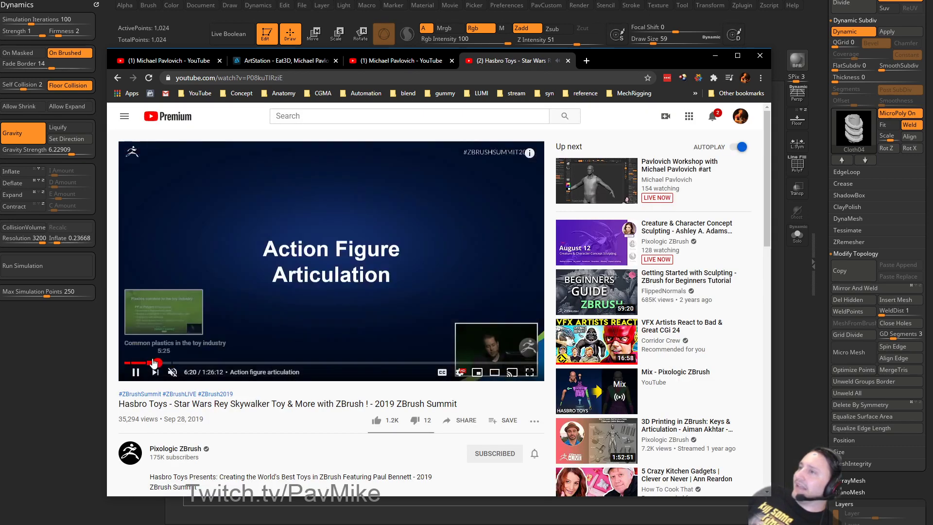
{"action": "left_click", "coordinate": [141, 363]}
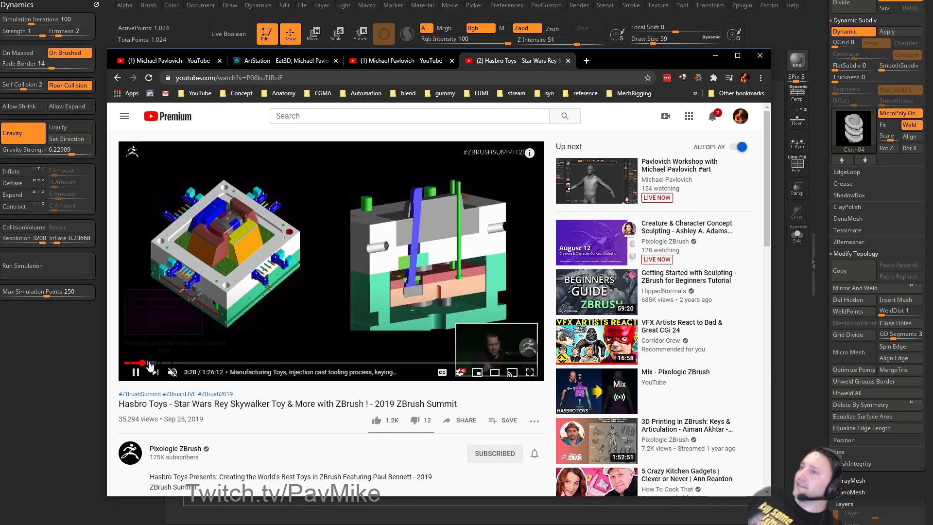
{"action": "left_click", "coordinate": [149, 363]}
{"action": "mouse_move", "coordinate": [157, 363]}
{"action": "left_mouse_down"}
{"action": "mouse_move", "coordinate": [174, 363]}
{"action": "mouse_move", "coordinate": [141, 363]}
{"action": "mouse_move", "coordinate": [151, 364]}
{"action": "left_mouse_up"}
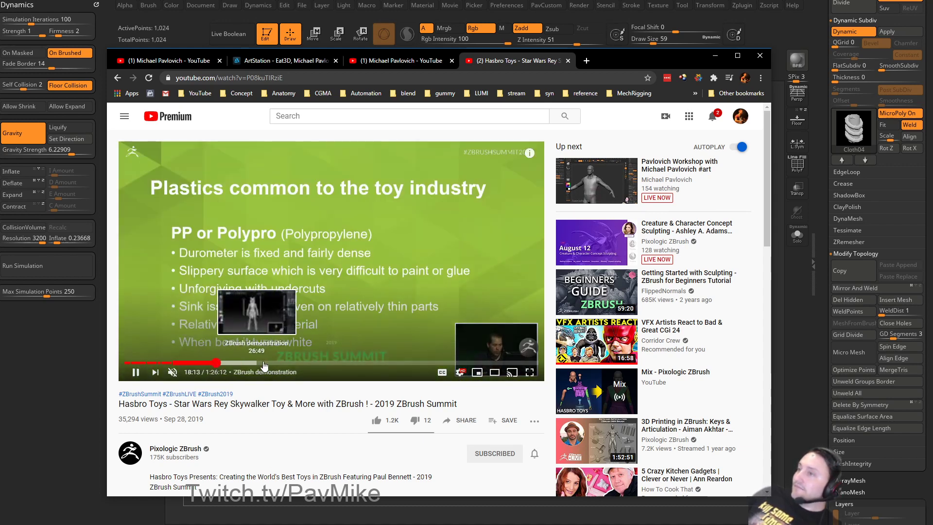
{"action": "left_click", "coordinate": [329, 363]}
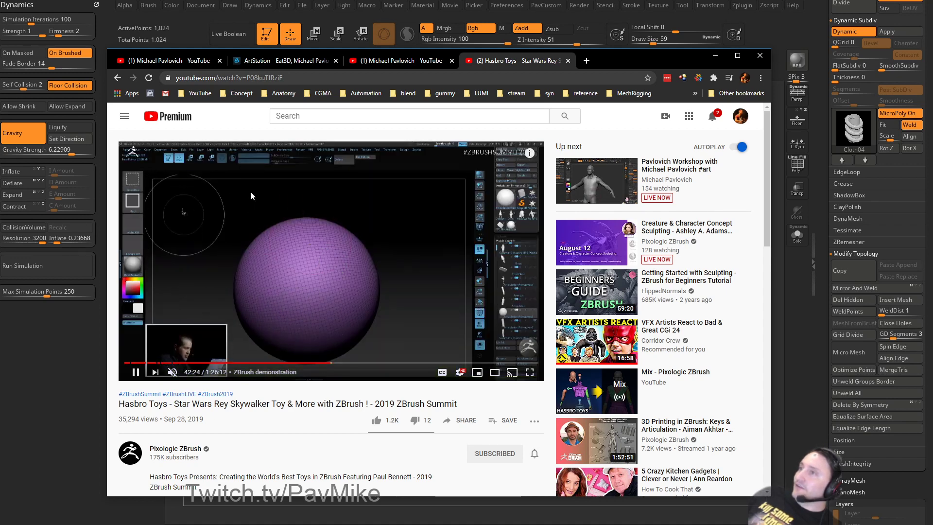
Pause the Hasbro Toys video, close its browser tab and return to ZBrush.
{"action": "left_click", "coordinate": [305, 77]}
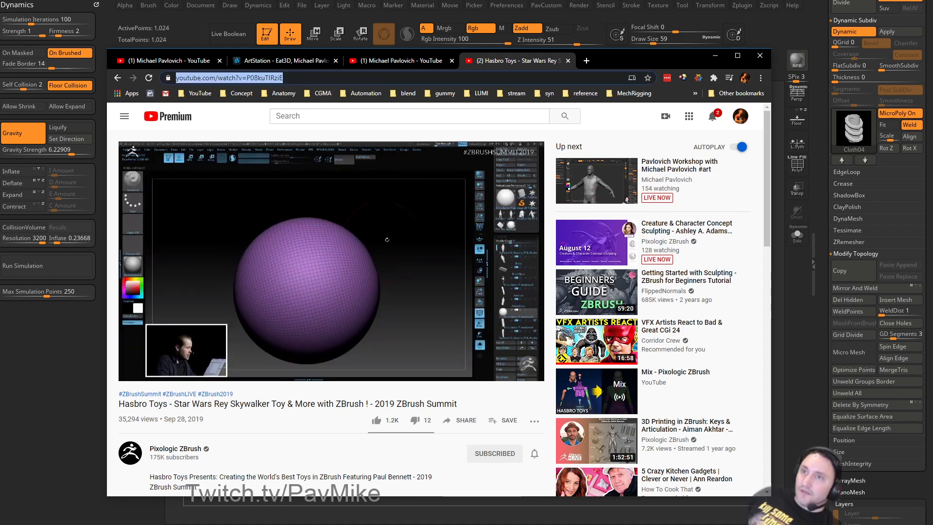
{"action": "left_click", "coordinate": [139, 375]}
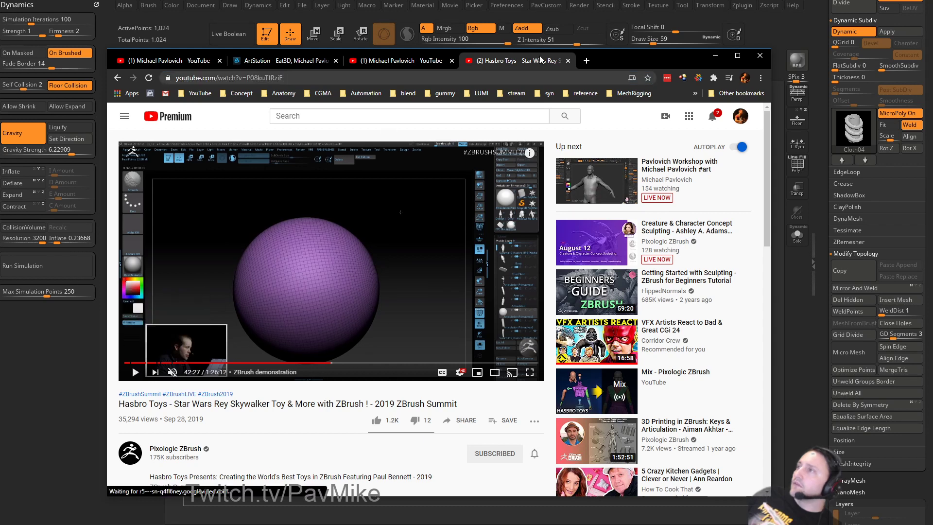
{"action": "left_click", "coordinate": [568, 61]}
{"action": "left_click", "coordinate": [715, 56]}
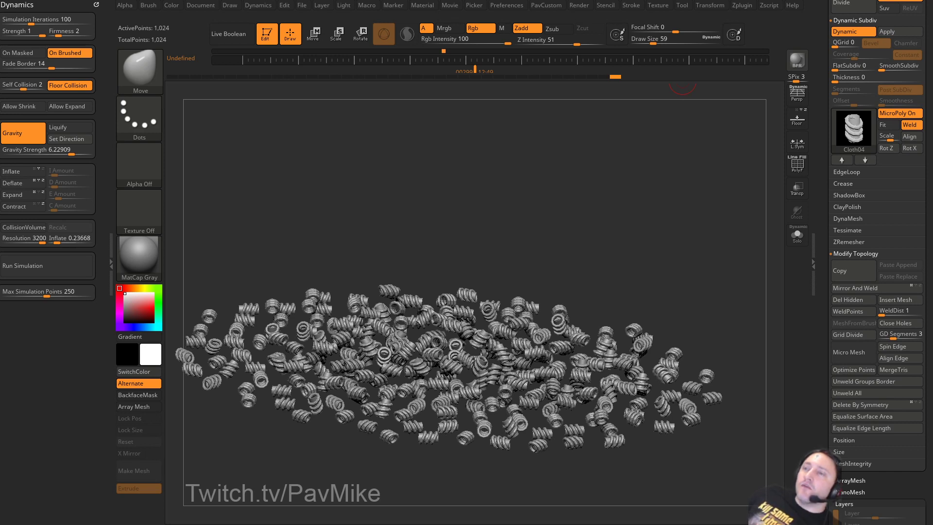
Clear the coil model from the canvas and draw a new Plane3D in Edit mode.
{"action": "left_click", "coordinate": [267, 35]}
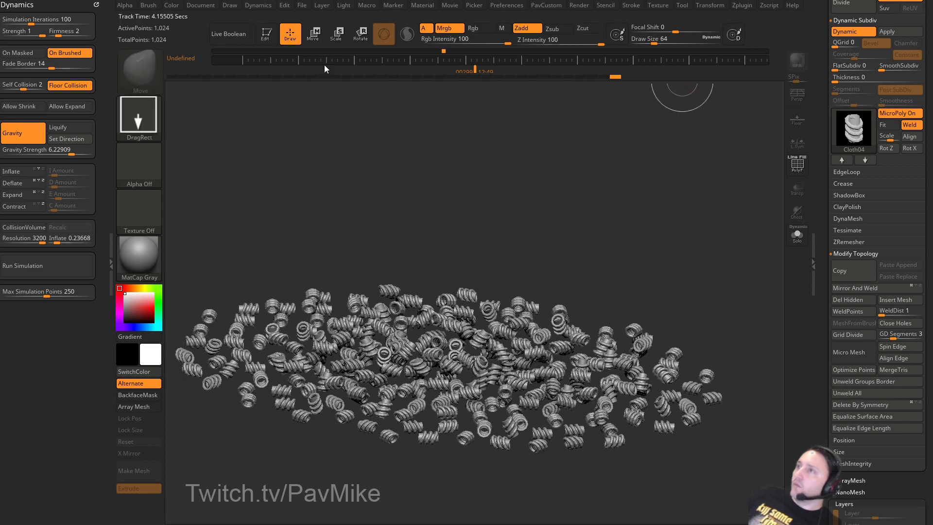
{"action": "key", "text": "ctrl+n"}
{"action": "left_click_drag", "start_coordinate": [829, 188], "coordinate": [825, 315]}
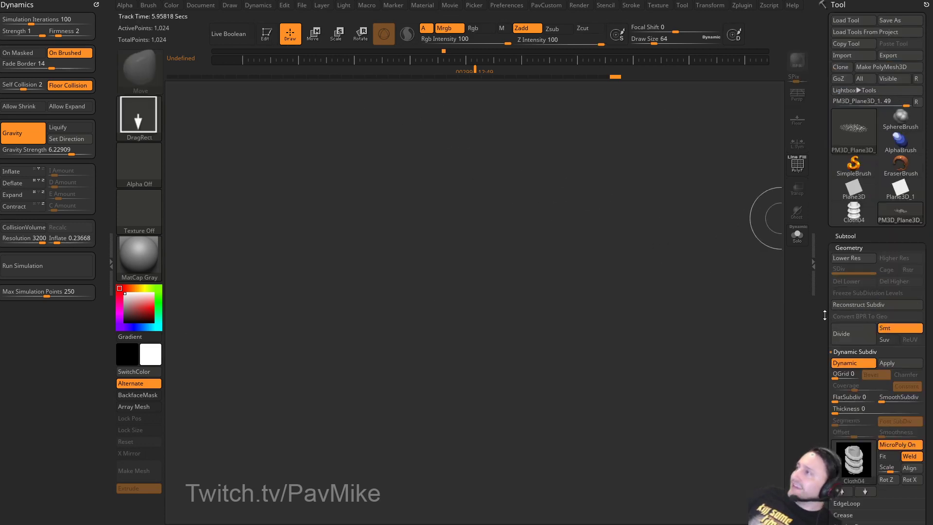
{"action": "left_click", "coordinate": [853, 167]}
{"action": "left_click", "coordinate": [854, 189]}
{"action": "left_click_drag", "start_coordinate": [426, 276], "coordinate": [446, 388]}
{"action": "left_click", "coordinate": [267, 35]}
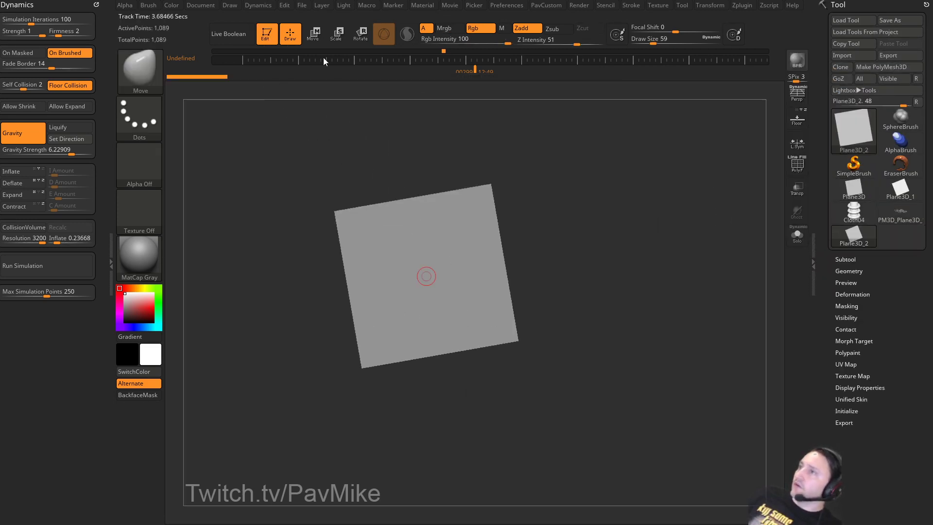
Align the new plane to the front view, show its polyframe and convert it to a PolyMesh3D.
{"action": "left_click_drag", "start_coordinate": [621, 222], "coordinate": [628, 227], "text": "shift"}
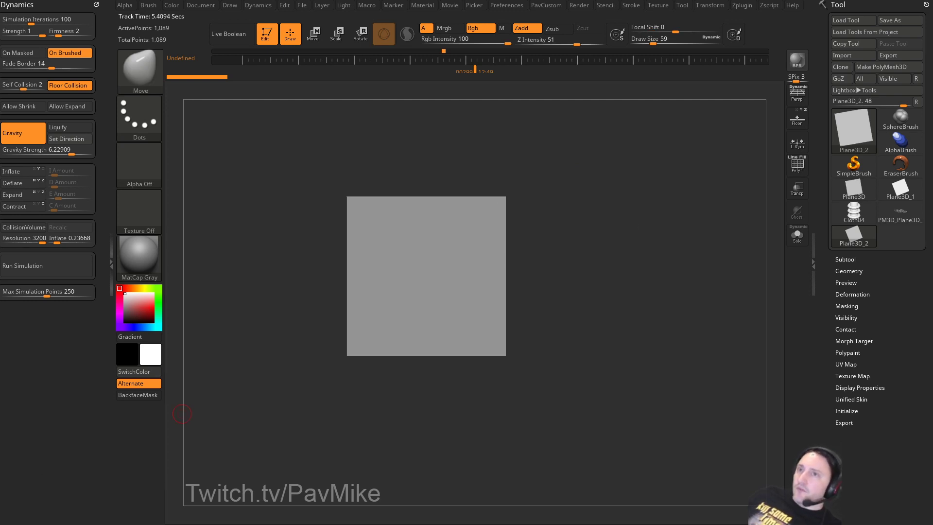
{"action": "key", "text": "shift+f"}
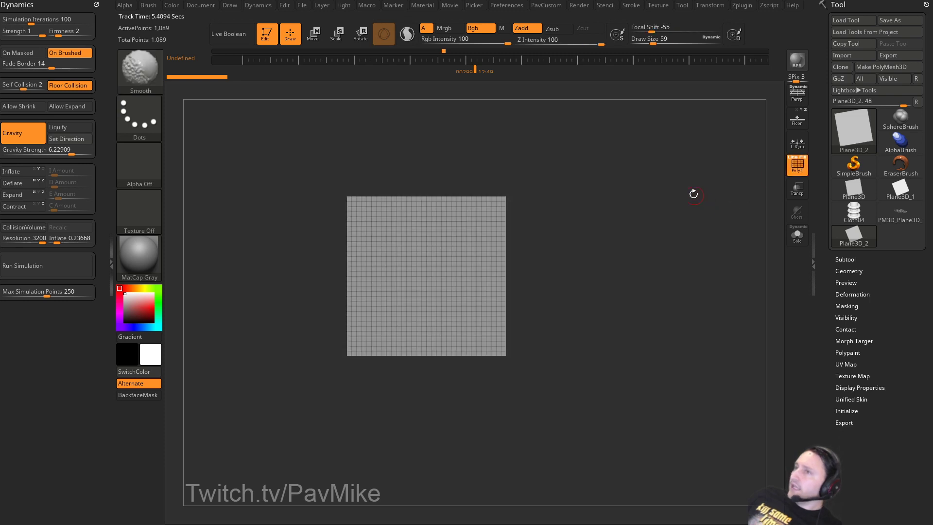
{"action": "key", "text": "f"}
{"action": "left_click", "coordinate": [875, 67]}
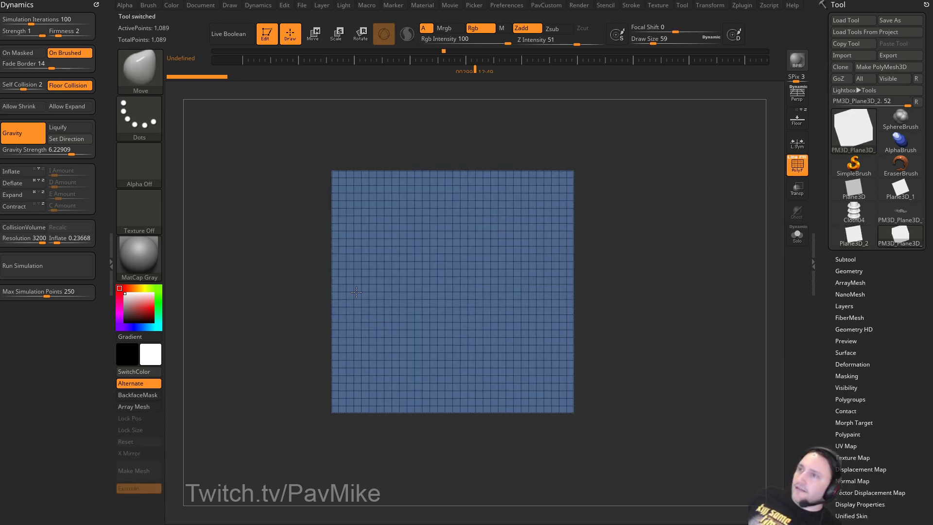
Apply the SkinShade4 material to the plane and hide its wireframe lines.
{"action": "left_click", "coordinate": [139, 257]}
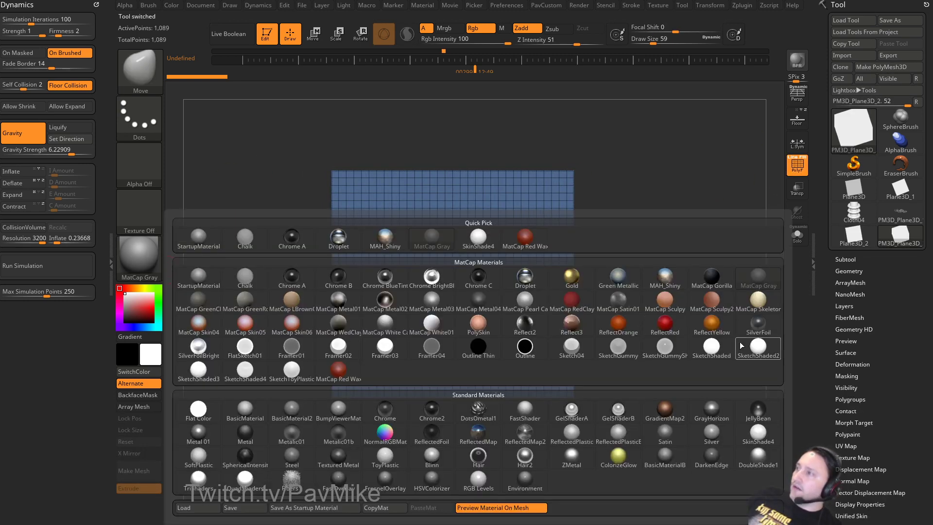
{"action": "left_click", "coordinate": [758, 436]}
{"action": "key", "text": "f"}
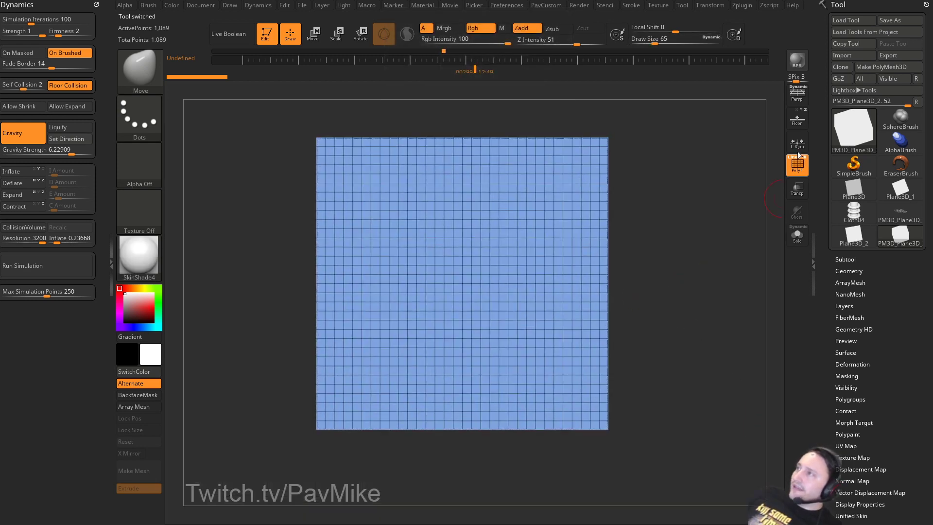
{"action": "key", "text": "shift+f"}
Enable Dynamic Subdiv on the plane and set its Thickness to 0.01612.
{"action": "left_click_drag", "start_coordinate": [730, 218], "coordinate": [709, 258], "text": "alt"}
{"action": "left_click", "coordinate": [837, 272]}
{"action": "left_click_drag", "start_coordinate": [838, 441], "coordinate": [844, 218]}
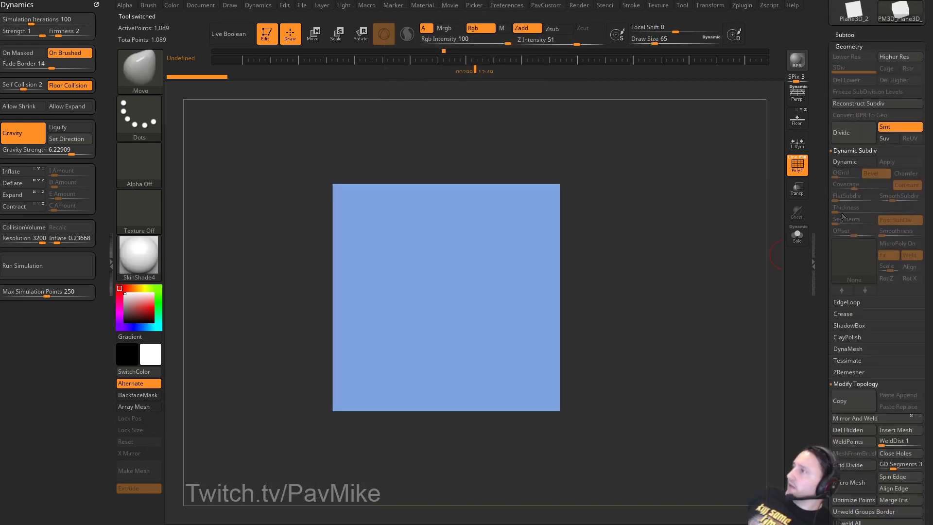
{"action": "left_click", "coordinate": [845, 162]}
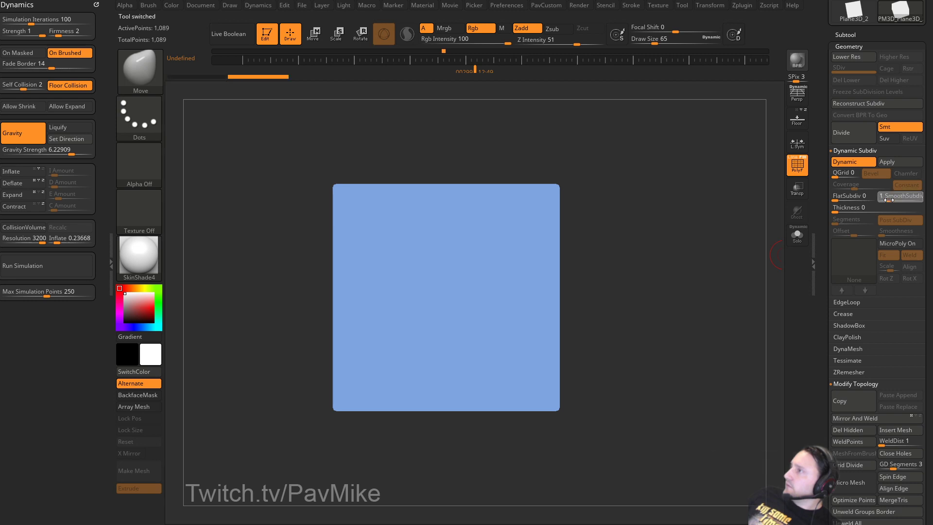
{"action": "left_click_drag", "start_coordinate": [859, 208], "coordinate": [865, 208]}
Show the wireframe lines on the thickened plane again and inspect it at a slight angle.
{"action": "left_click_drag", "start_coordinate": [700, 253], "coordinate": [722, 259]}
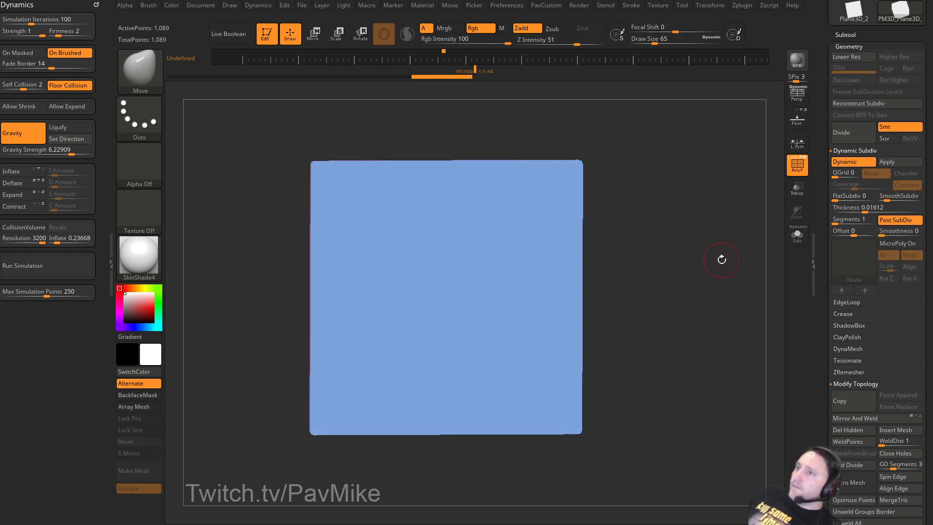
{"action": "left_click", "coordinate": [795, 169]}
{"action": "left_click", "coordinate": [790, 158]}
{"action": "left_click", "coordinate": [800, 169]}
{"action": "left_click_drag", "start_coordinate": [707, 211], "coordinate": [712, 217]}
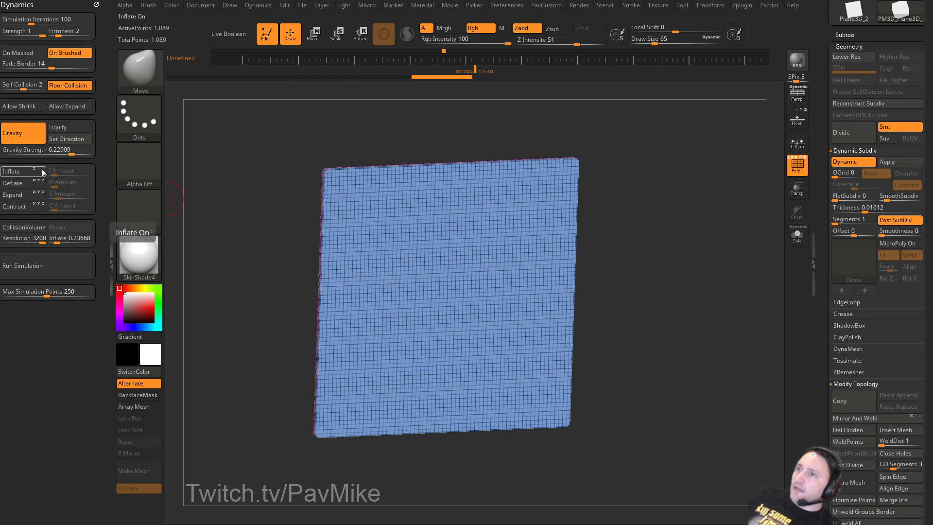
{"action": "mouse_move", "coordinate": [662, 270]}
{"action": "left_mouse_down", "text": "alt"}
{"action": "mouse_move", "coordinate": [658, 287]}
{"action": "mouse_move", "coordinate": [665, 266]}
{"action": "left_mouse_up", "text": "alt"}
{"action": "left_click_drag", "start_coordinate": [665, 266], "coordinate": [639, 246], "text": "shift"}
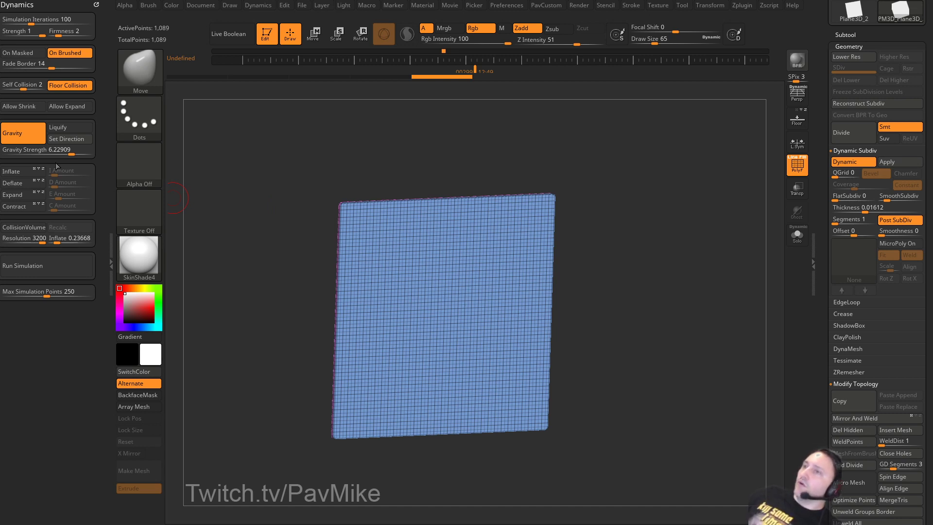
{"action": "left_click_drag", "start_coordinate": [240, 159], "coordinate": [194, 165]}
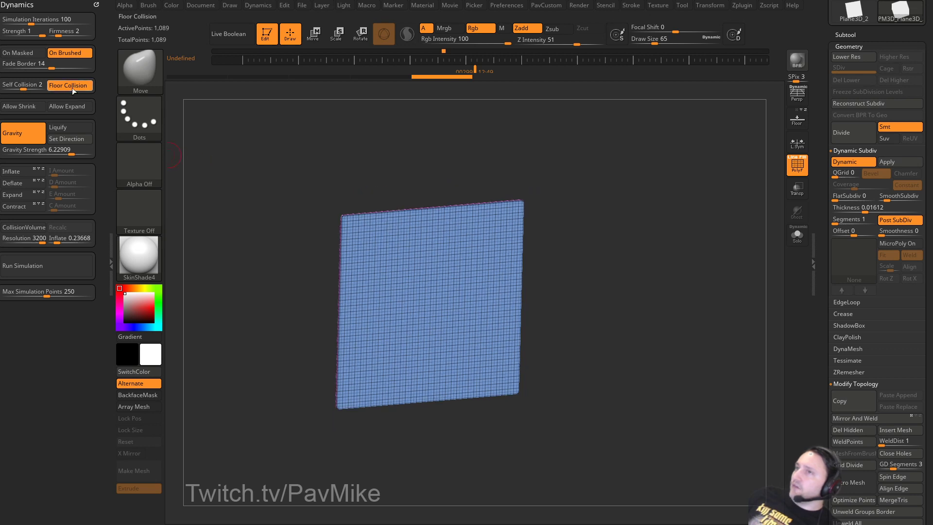
Turn off Floor Collision, try the gravity simulation on the plane and undo the resulting move.
{"action": "left_click", "coordinate": [71, 89]}
{"action": "left_click", "coordinate": [50, 263]}
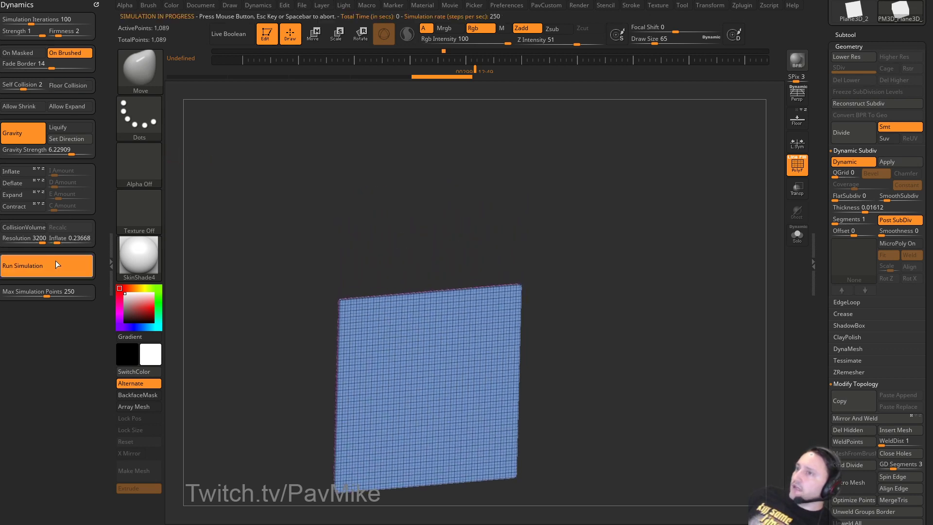
{"action": "key", "text": "ctrl+z"}
Turn off Gravity, enable Inflate in the dynamics settings and run the simulation briefly on the plane.
{"action": "left_click", "coordinate": [35, 135]}
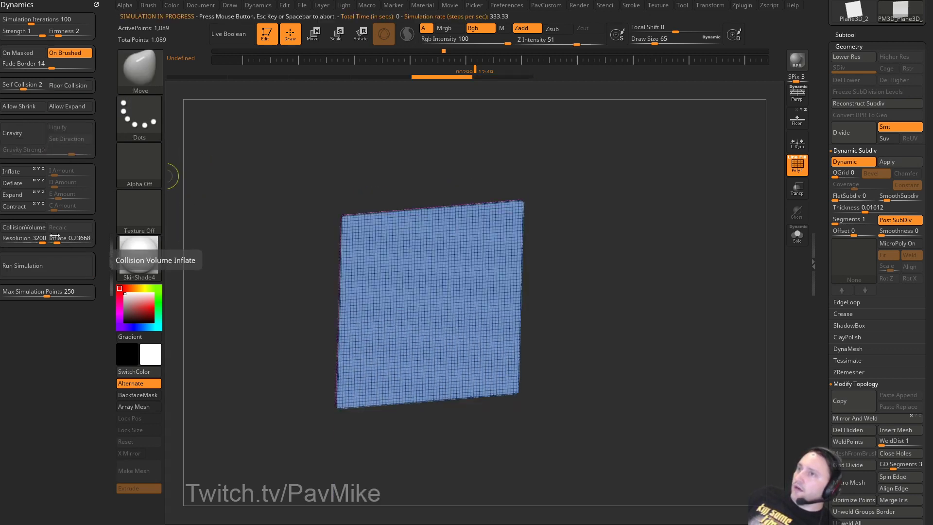
{"action": "left_click", "coordinate": [20, 171]}
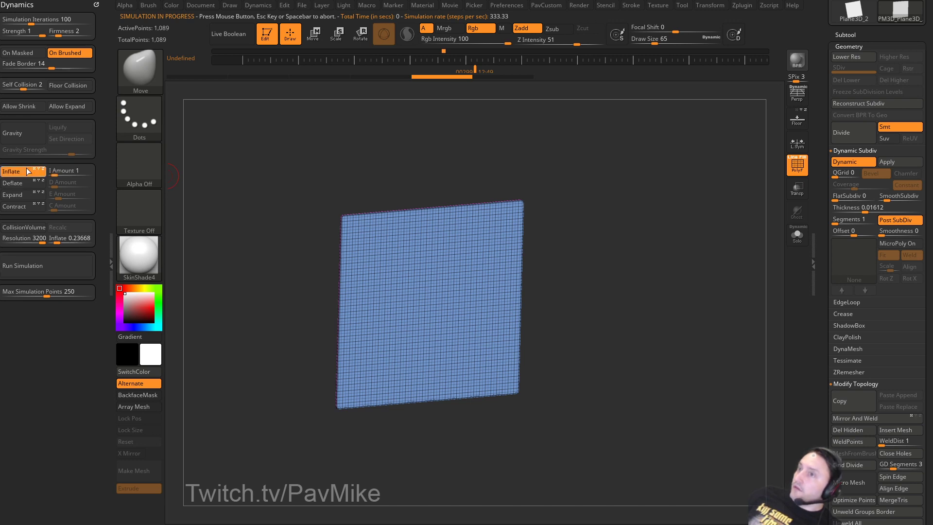
{"action": "left_click", "coordinate": [54, 263]}
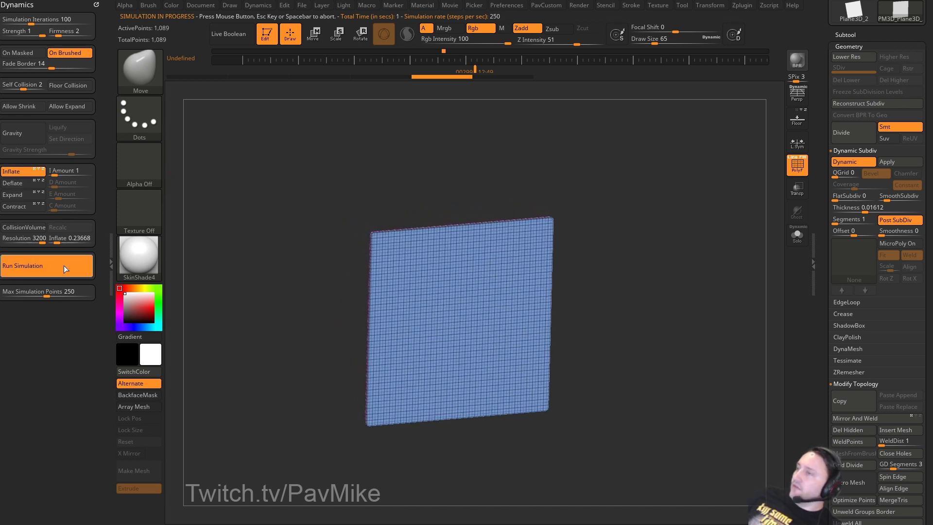
{"action": "left_click", "coordinate": [321, 193]}
{"action": "left_click_drag", "start_coordinate": [644, 248], "coordinate": [544, 263], "text": "alt"}
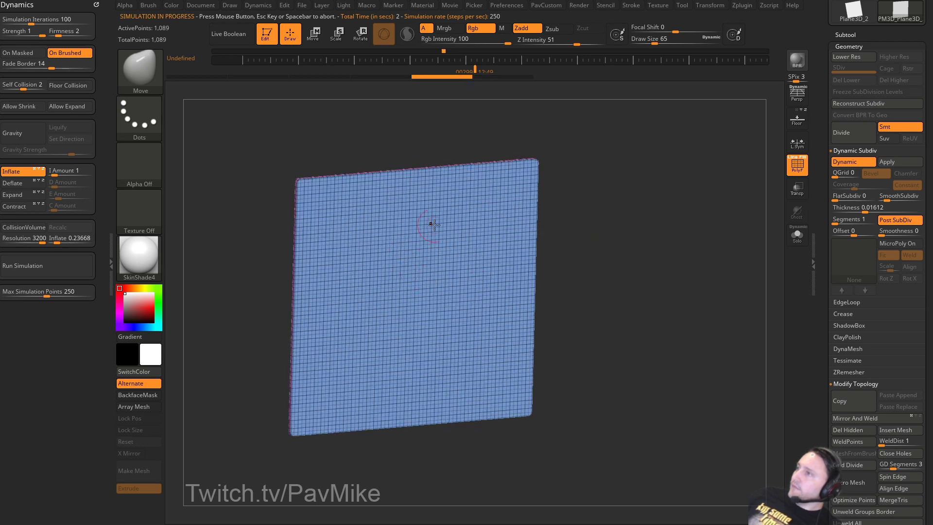
Apply the plane's Dynamic Subdiv thickness, run the Inflate simulation to puff it into a pillow and inspect the seams.
{"action": "left_click_drag", "start_coordinate": [573, 199], "coordinate": [579, 236]}
{"action": "left_click_drag", "start_coordinate": [448, 272], "coordinate": [584, 268]}
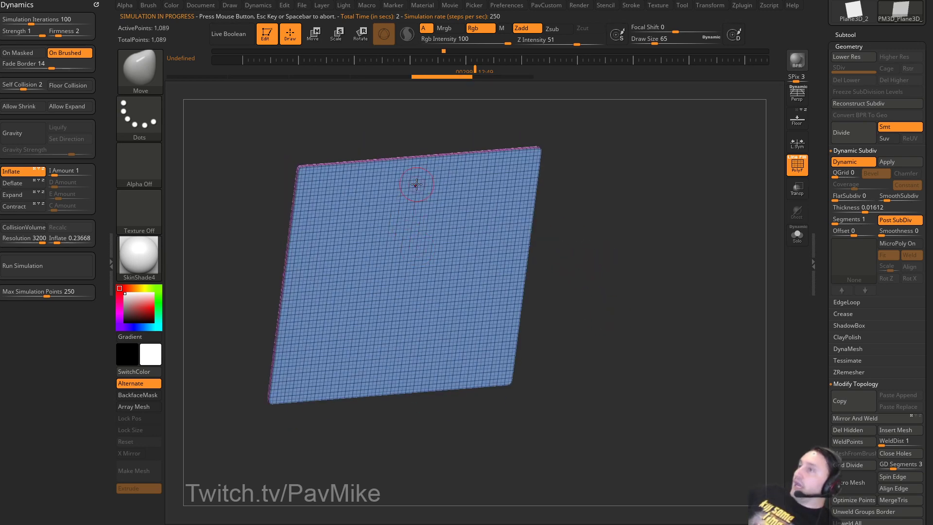
{"action": "left_click", "coordinate": [887, 162]}
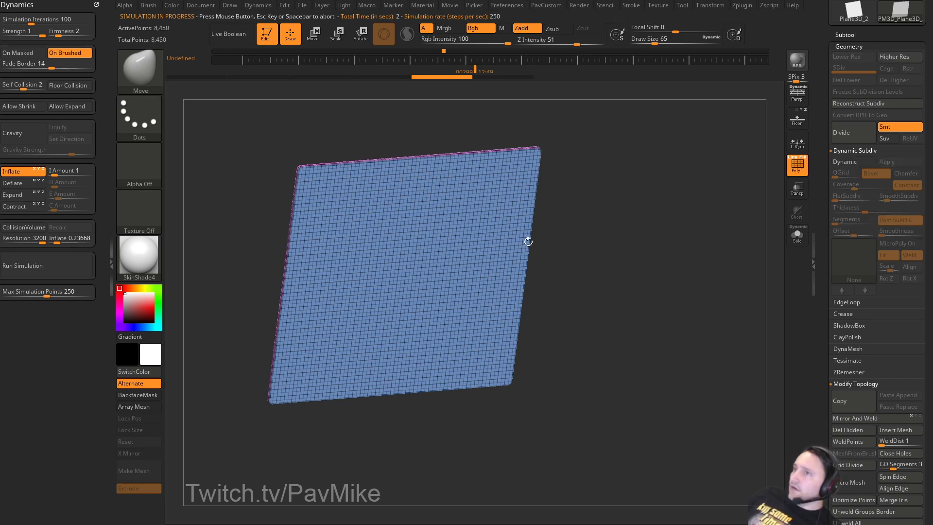
{"action": "left_click", "coordinate": [49, 269]}
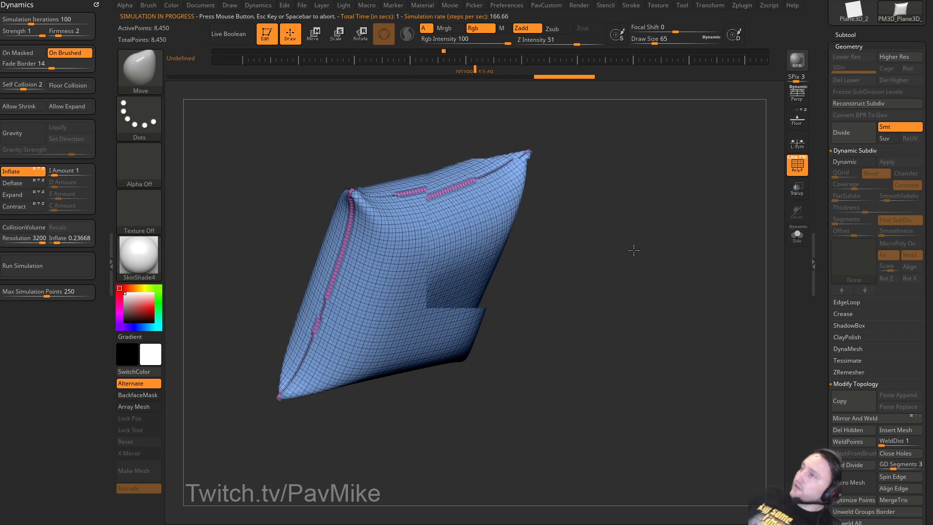
{"action": "left_click_drag", "start_coordinate": [635, 251], "coordinate": [415, 247]}
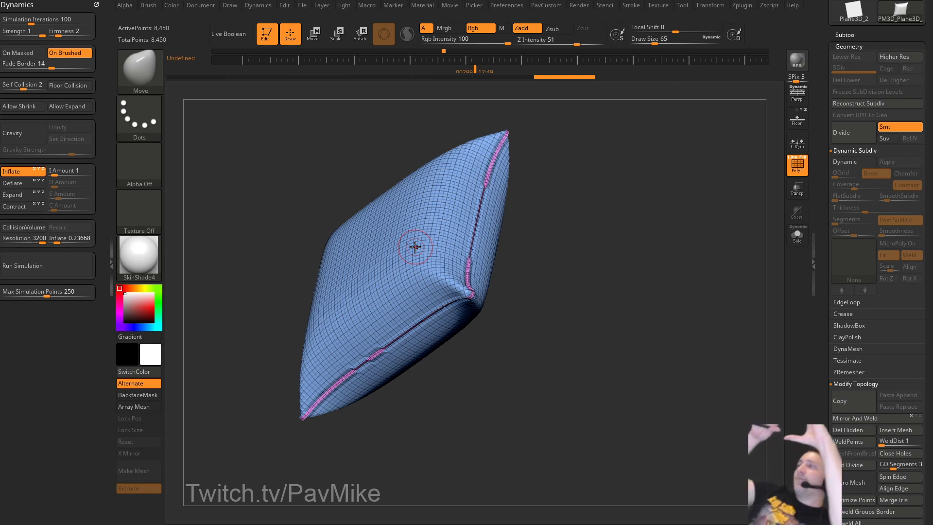
{"action": "left_click_drag", "start_coordinate": [667, 290], "coordinate": [569, 214]}
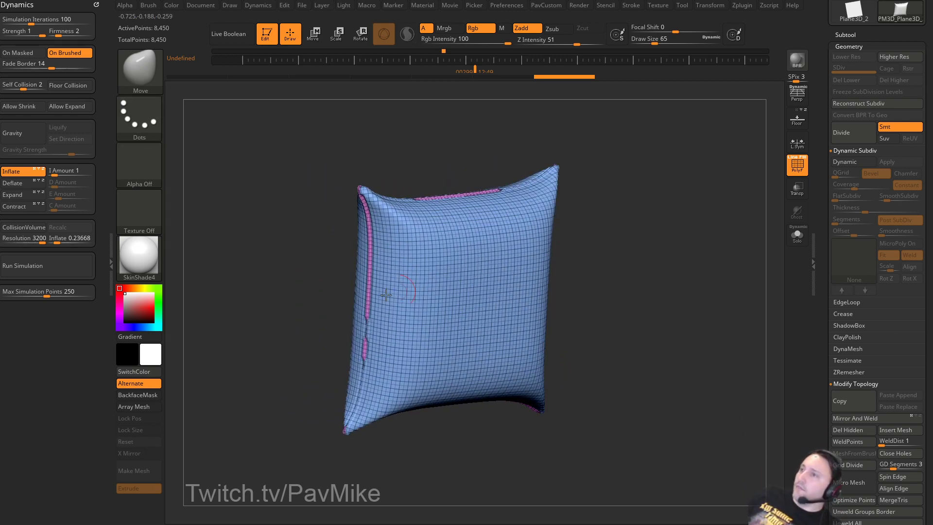
Restore the flat plane with live Dynamic Subdiv and set its Thickness to 0.00681.
{"action": "left_click", "coordinate": [51, 270]}
{"action": "mouse_move", "coordinate": [599, 250]}
{"action": "left_mouse_down"}
{"action": "mouse_move", "coordinate": [676, 278]}
{"action": "mouse_move", "coordinate": [602, 267]}
{"action": "mouse_move", "coordinate": [634, 262]}
{"action": "mouse_move", "coordinate": [642, 269]}
{"action": "mouse_move", "coordinate": [632, 270]}
{"action": "mouse_move", "coordinate": [720, 287]}
{"action": "mouse_move", "coordinate": [672, 286]}
{"action": "mouse_move", "coordinate": [680, 282]}
{"action": "left_mouse_up"}
{"action": "key", "text": "s"}
{"action": "left_click", "coordinate": [629, 263]}
{"action": "key", "text": "d"}
{"action": "left_click_drag", "start_coordinate": [855, 209], "coordinate": [860, 209]}
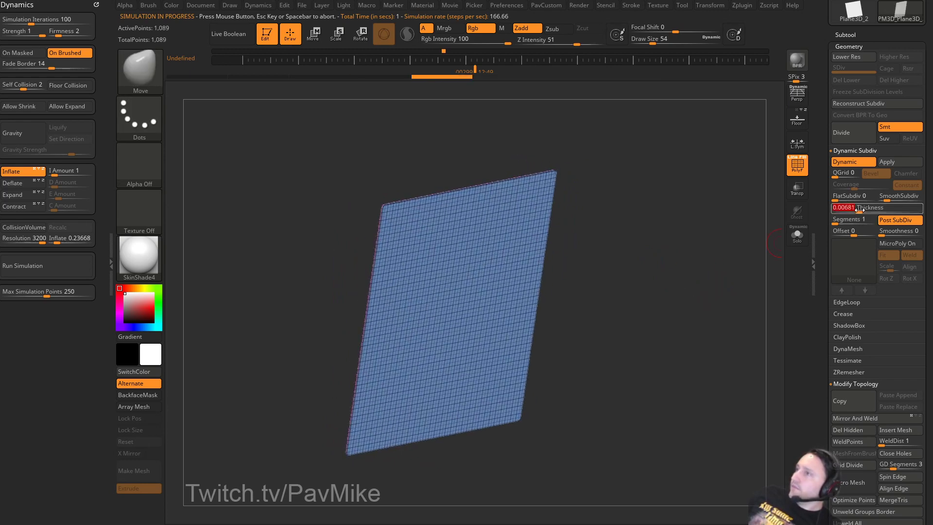
Hide the plane's wireframe lines and switch its material to StartupMaterial.
{"action": "left_click_drag", "start_coordinate": [681, 274], "coordinate": [662, 267]}
{"action": "key", "text": "s"}
{"action": "left_click", "coordinate": [664, 273]}
{"action": "left_click", "coordinate": [797, 165]}
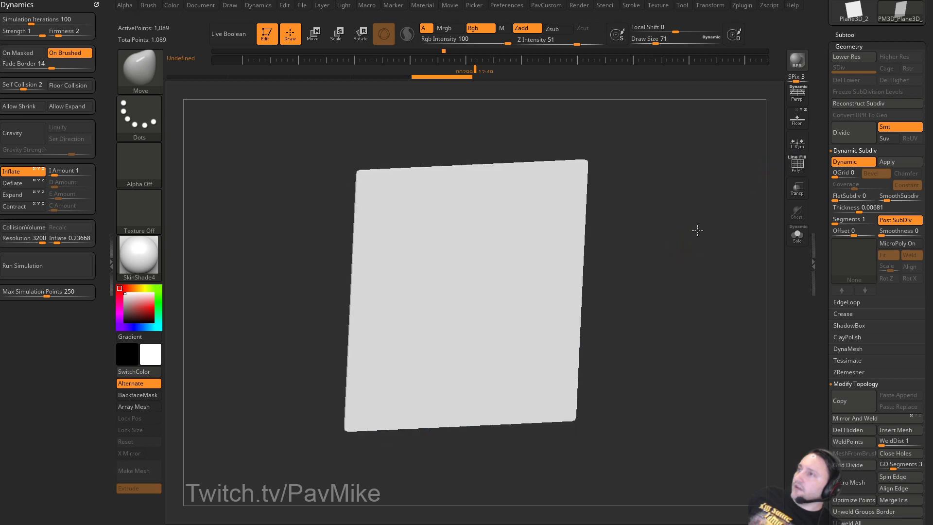
{"action": "left_click", "coordinate": [140, 263]}
{"action": "left_click", "coordinate": [214, 246]}
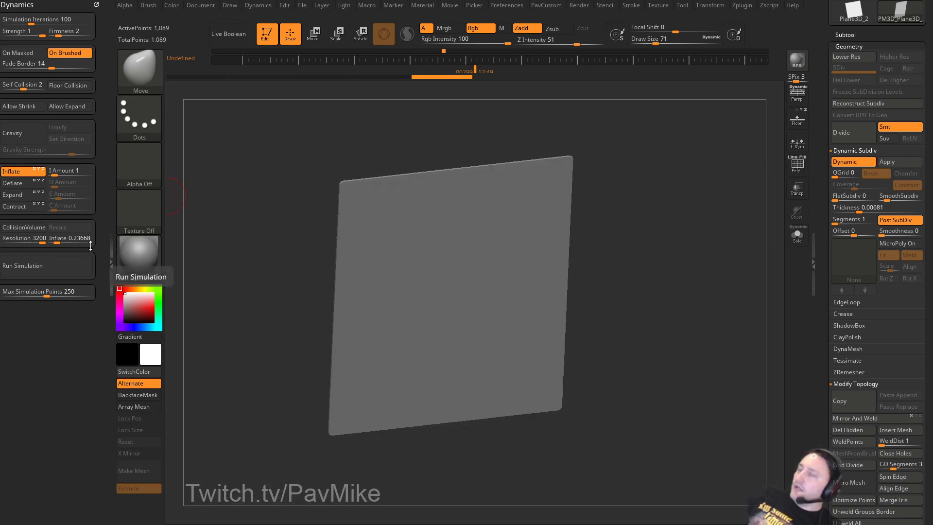
Mask the upper half of the plane, try the Inflate simulation on the lower half and undo that run.
{"action": "mouse_move", "coordinate": [216, 229]}
{"action": "left_mouse_down", "text": "shift"}
{"action": "mouse_move", "coordinate": [226, 189]}
{"action": "mouse_move", "coordinate": [257, 178]}
{"action": "left_mouse_up", "text": "shift"}
{"action": "left_click_drag", "start_coordinate": [231, 133], "coordinate": [672, 283], "text": "ctrl"}
{"action": "left_click", "coordinate": [39, 265]}
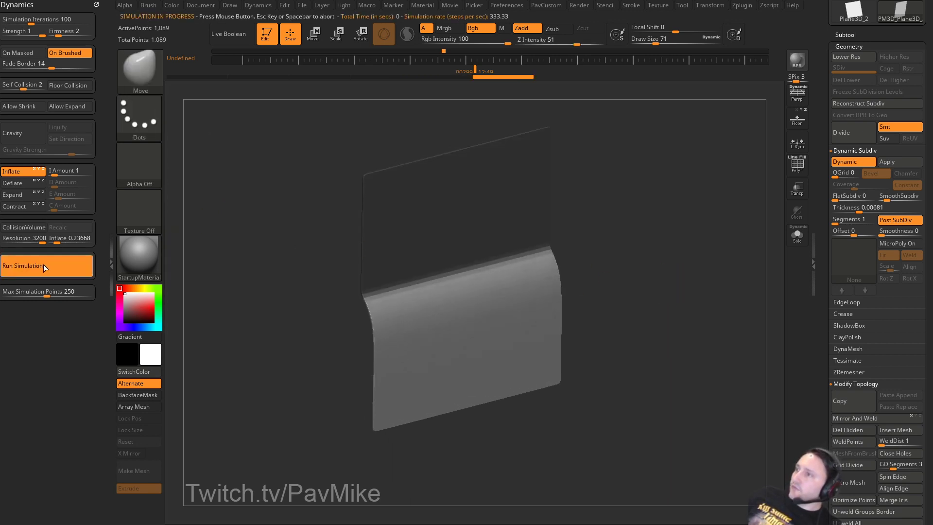
{"action": "left_click", "coordinate": [41, 266]}
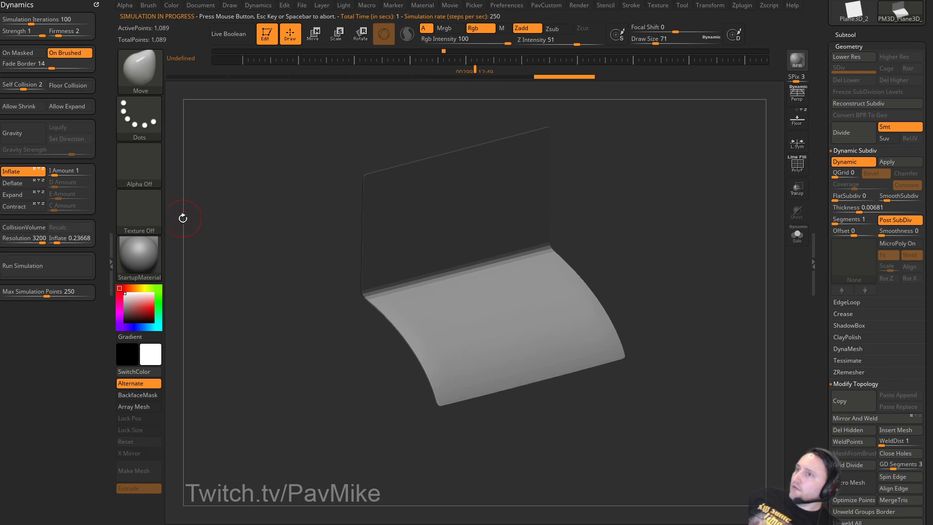
{"action": "key", "text": "ctrl+z"}
Switch the dynamics from Inflate to Expand, simulate folds on the unmasked lower half, inspect them and undo the run.
{"action": "left_click", "coordinate": [33, 174]}
{"action": "left_click", "coordinate": [19, 195]}
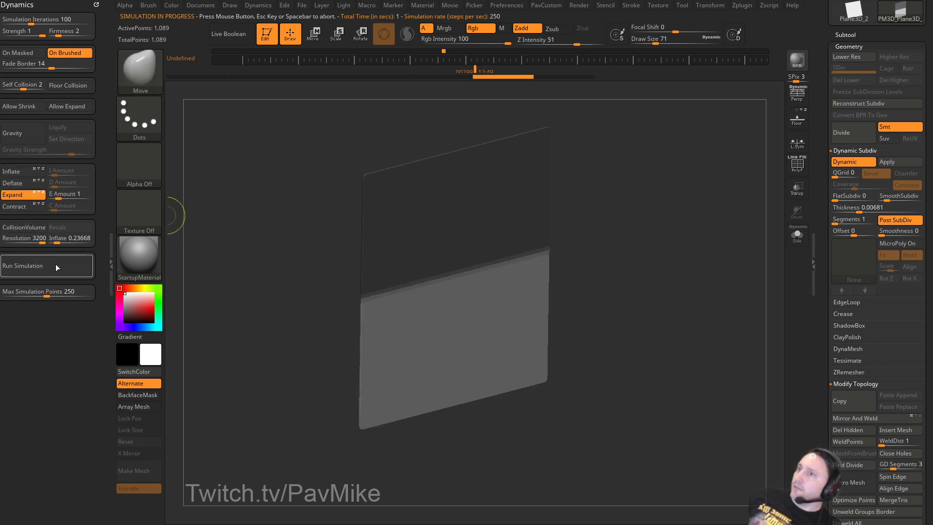
{"action": "left_click", "coordinate": [56, 265]}
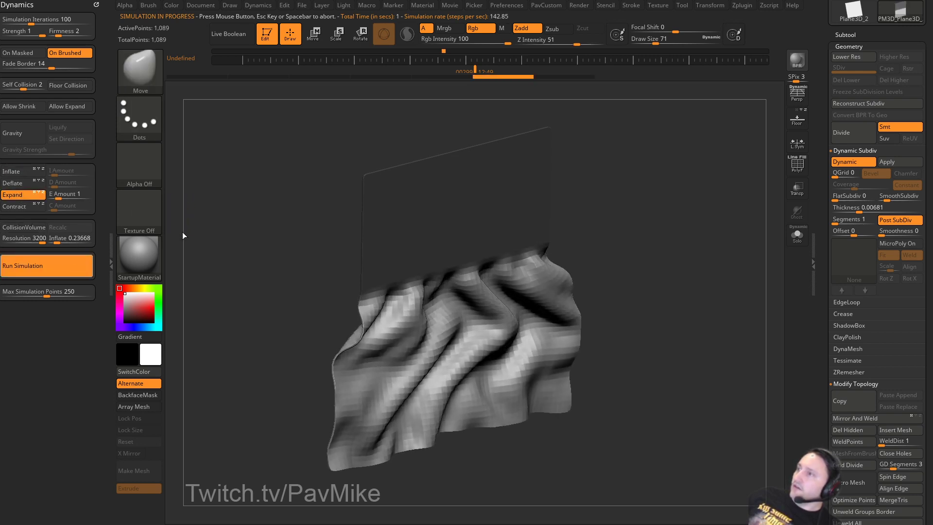
{"action": "left_click_drag", "start_coordinate": [657, 278], "coordinate": [629, 269]}
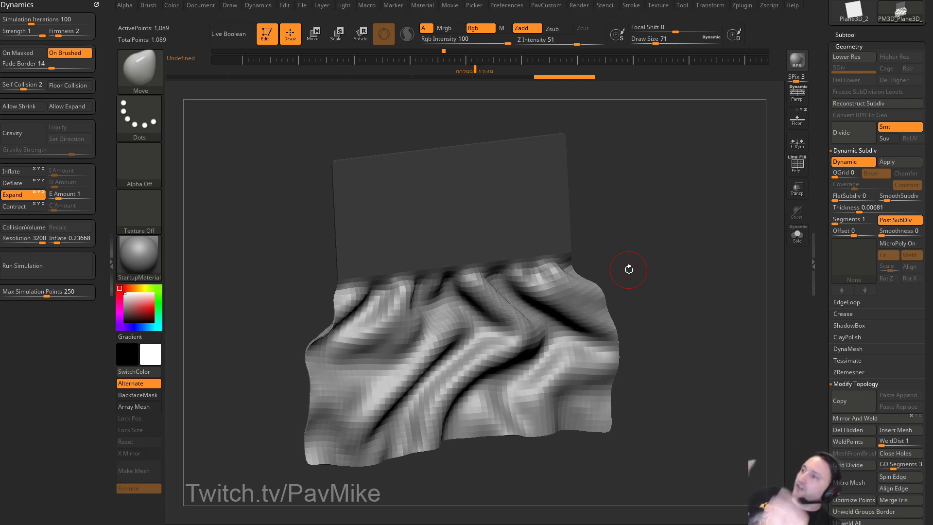
{"action": "left_click_drag", "start_coordinate": [623, 221], "coordinate": [462, 316]}
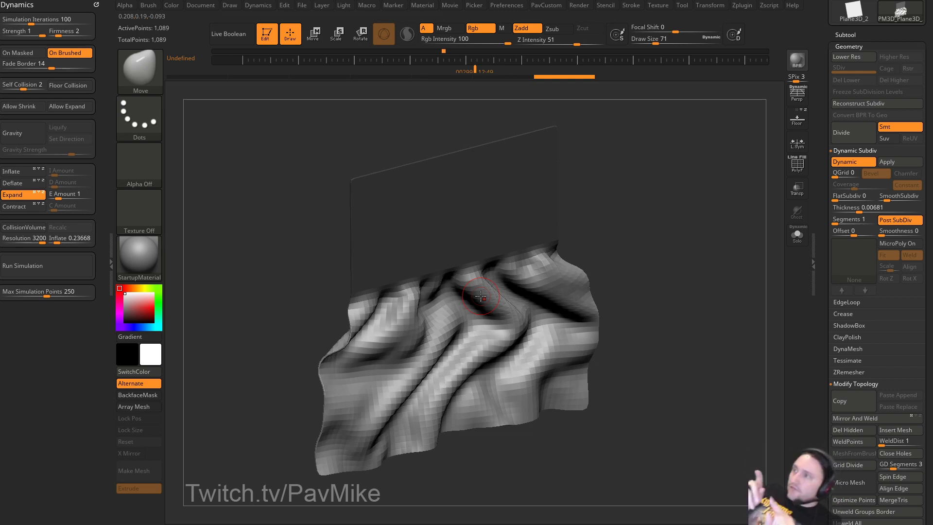
{"action": "mouse_move", "coordinate": [618, 167]}
{"action": "left_mouse_down"}
{"action": "mouse_move", "coordinate": [596, 210]}
{"action": "mouse_move", "coordinate": [665, 264]}
{"action": "mouse_move", "coordinate": [653, 259]}
{"action": "mouse_move", "coordinate": [659, 282]}
{"action": "left_mouse_up"}
{"action": "key", "text": "ctrl+z"}
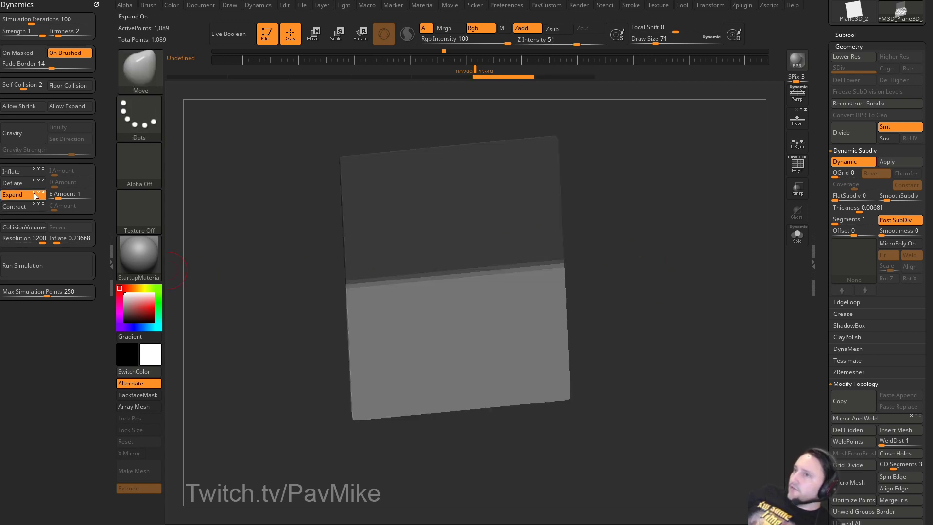
Try another Expand simulation on the lower half, undo it and display the floor grid to check the axis directions.
{"action": "left_click", "coordinate": [39, 267]}
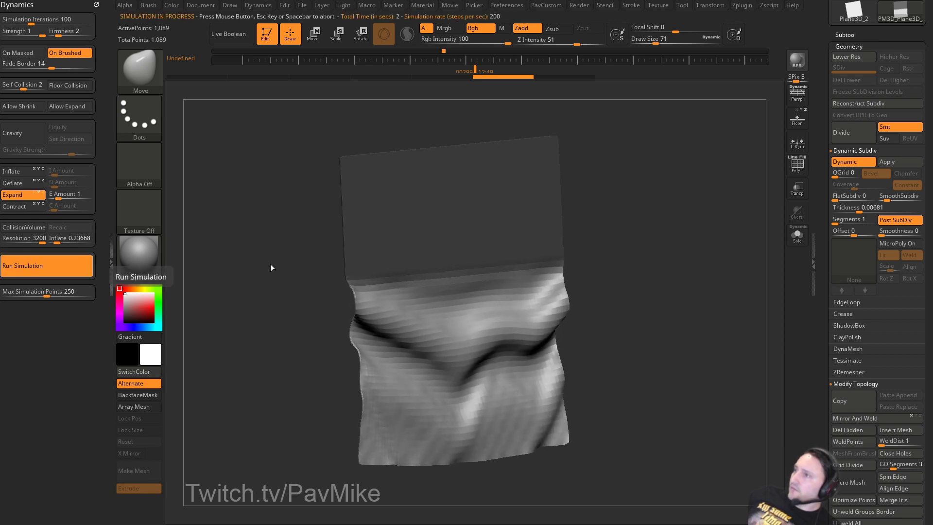
{"action": "key", "text": "ctrl+z"}
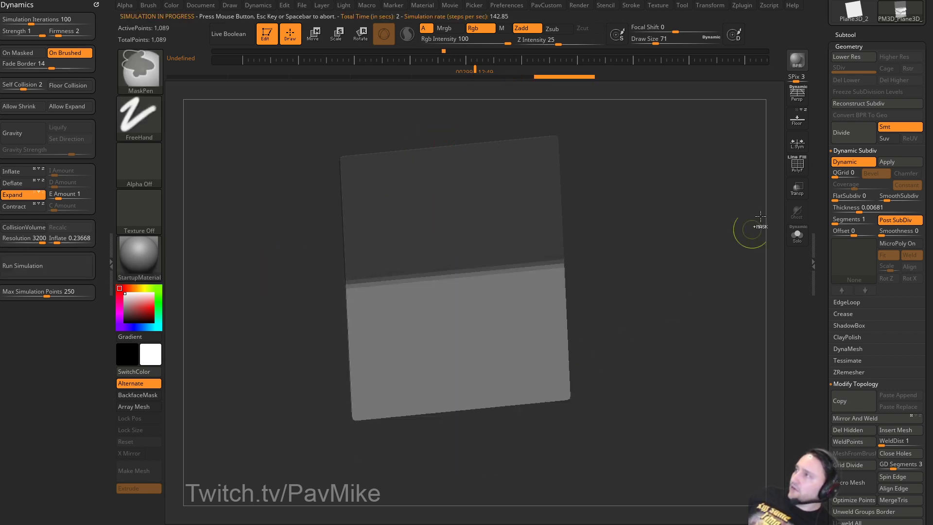
{"action": "left_click", "coordinate": [797, 124]}
{"action": "mouse_move", "coordinate": [700, 225]}
{"action": "left_mouse_down", "text": "alt"}
{"action": "mouse_move", "coordinate": [675, 235]}
{"action": "mouse_move", "coordinate": [665, 270]}
{"action": "mouse_move", "coordinate": [506, 264]}
{"action": "mouse_move", "coordinate": [483, 300]}
{"action": "left_mouse_up", "text": "alt"}
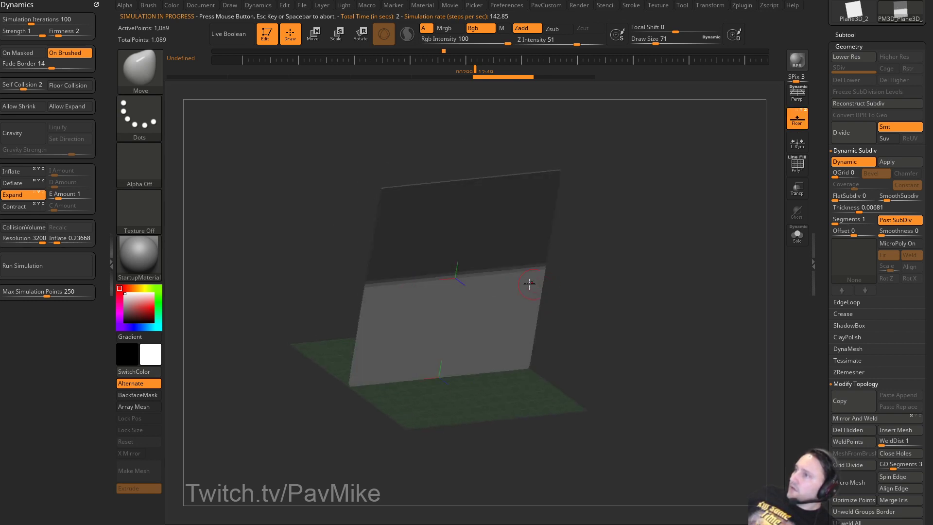
{"action": "left_click_drag", "start_coordinate": [532, 277], "coordinate": [347, 244]}
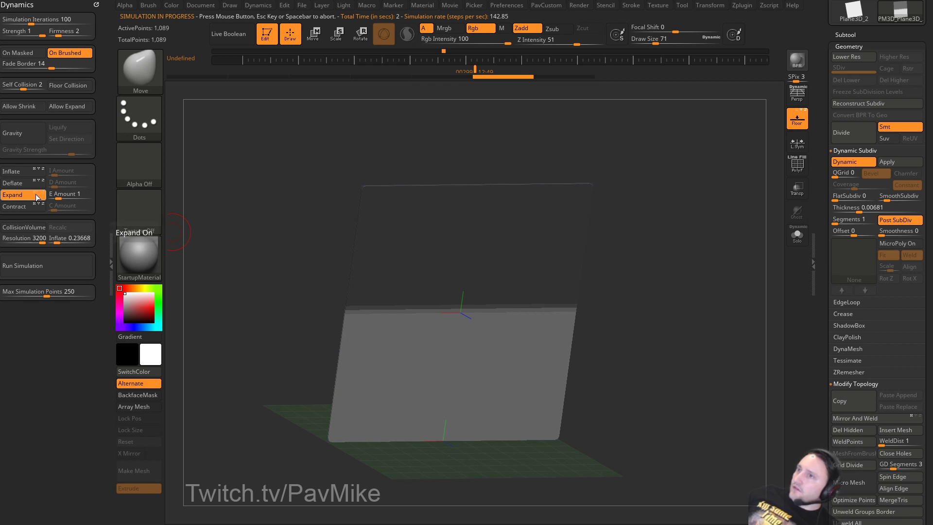
Simulate Expand with the floor grid shown, hide the grid, preview the folds with higher SmoothSubdiv and undo the changes.
{"action": "left_click", "coordinate": [43, 267]}
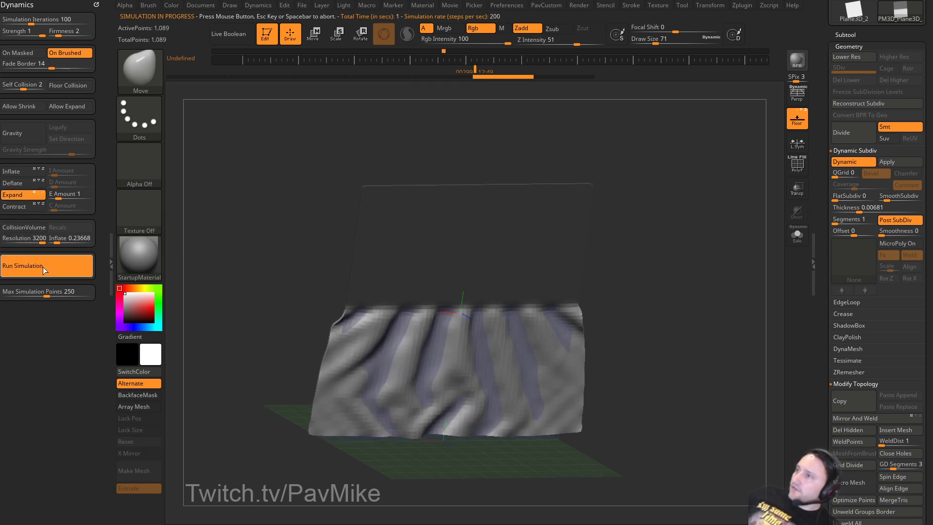
{"action": "left_click", "coordinate": [797, 119]}
{"action": "left_click_drag", "start_coordinate": [887, 196], "coordinate": [882, 196]}
{"action": "mouse_move", "coordinate": [729, 262]}
{"action": "left_mouse_down"}
{"action": "mouse_move", "coordinate": [704, 267]}
{"action": "mouse_move", "coordinate": [721, 250]}
{"action": "mouse_move", "coordinate": [735, 258]}
{"action": "left_mouse_up"}
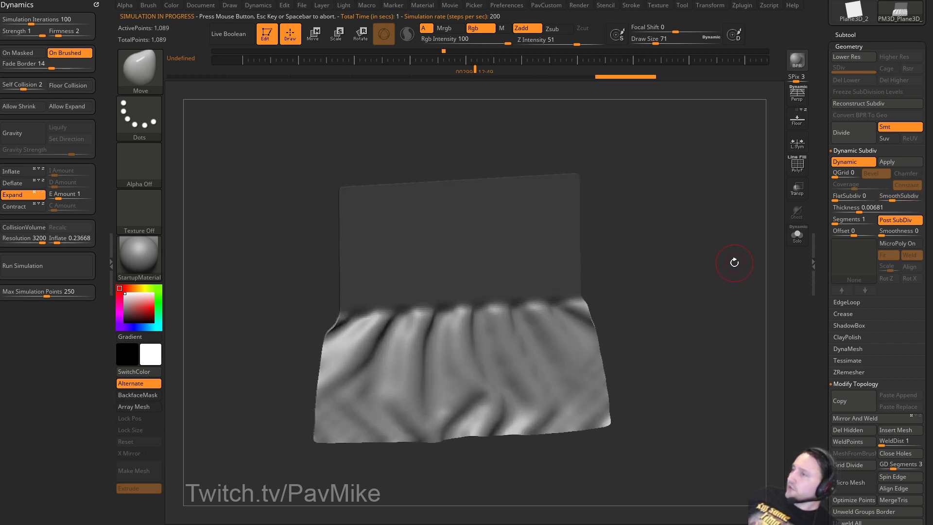
{"action": "key", "text": "ctrl+z"}
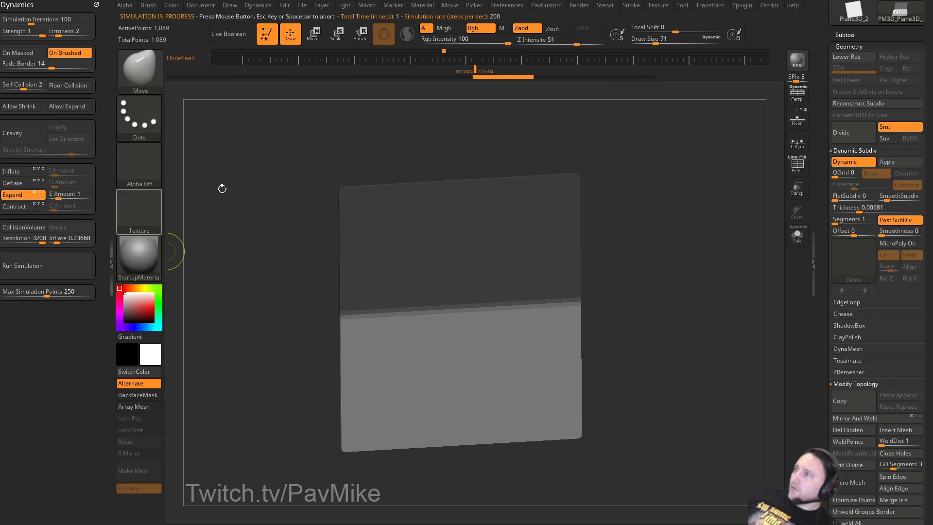
Raise SmoothSubdiv on the flat plane and test several Expand simulations on its lower half, resetting it after each run.
{"action": "left_click", "coordinate": [900, 195]}
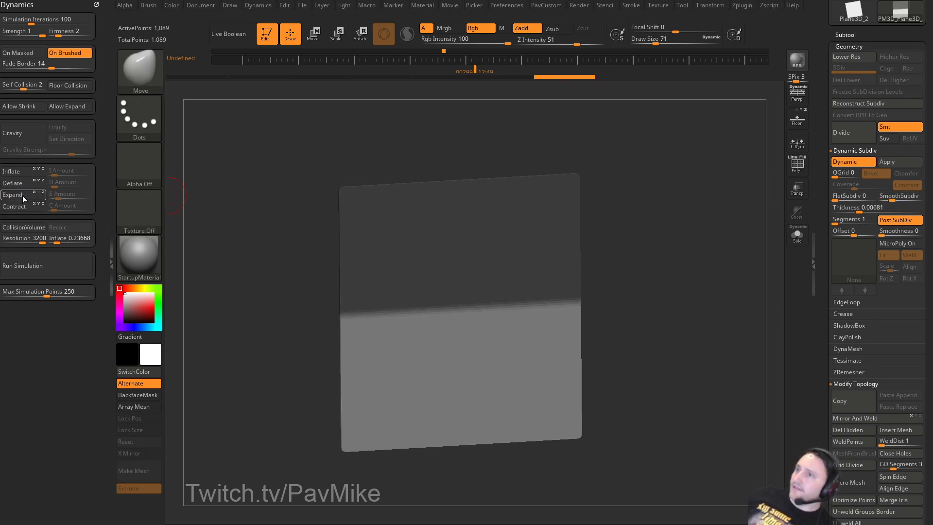
{"action": "left_click", "coordinate": [39, 269]}
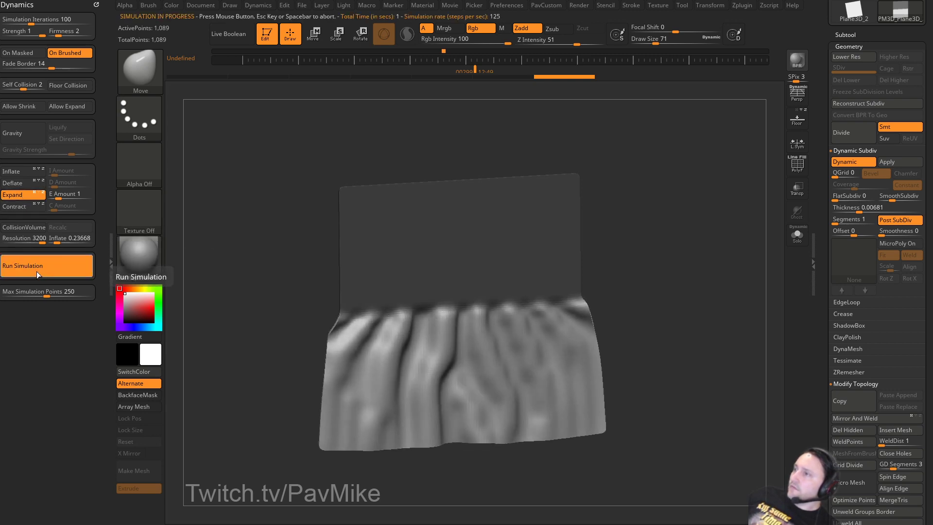
{"action": "left_click", "coordinate": [37, 270]}
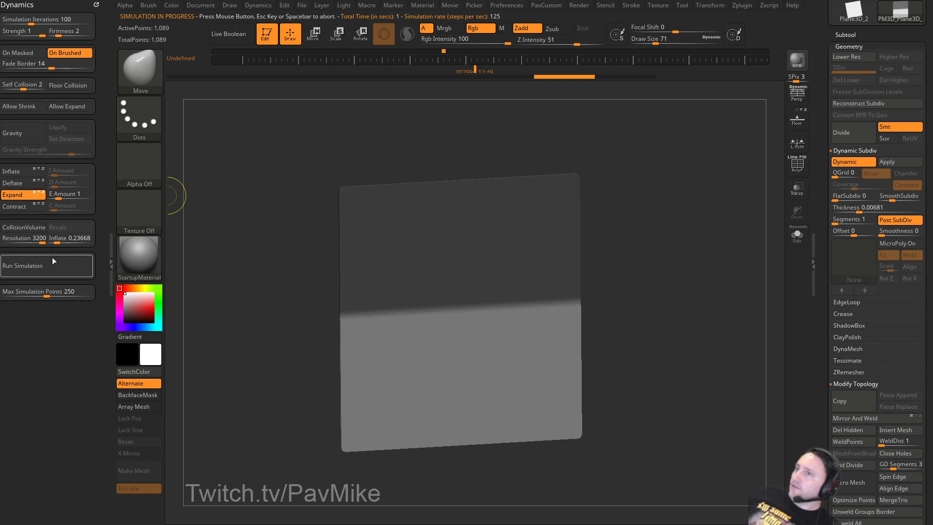
{"action": "left_click", "coordinate": [53, 267]}
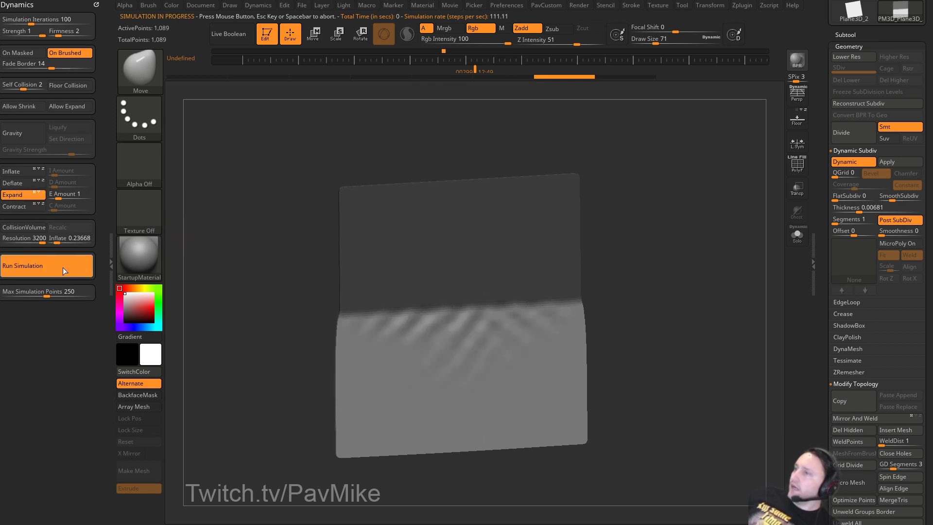
{"action": "left_click", "coordinate": [57, 268]}
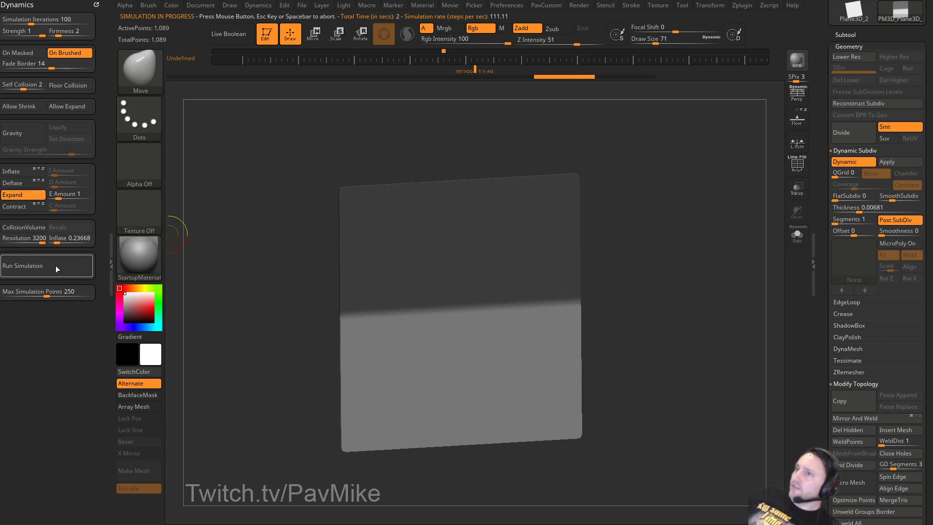
{"action": "left_click", "coordinate": [57, 268]}
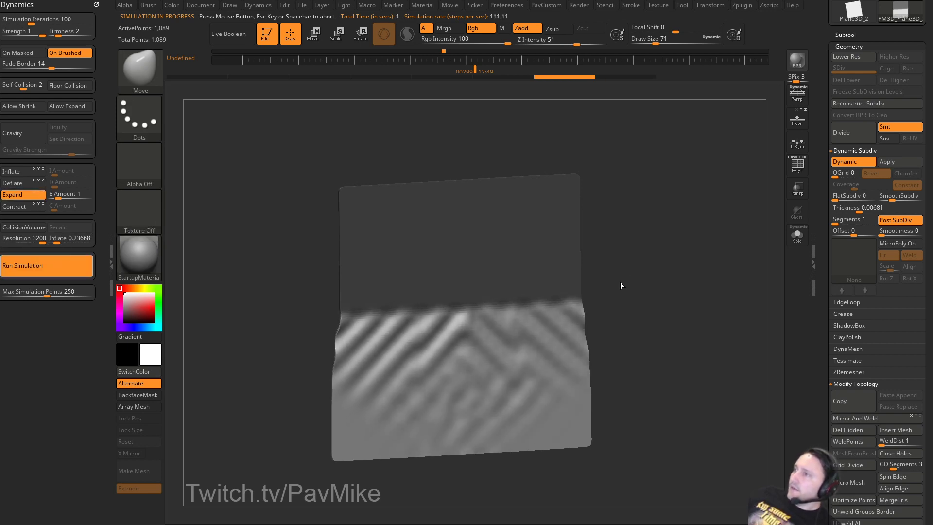
{"action": "mouse_move", "coordinate": [652, 279]}
{"action": "left_mouse_down", "text": "shift"}
{"action": "mouse_move", "coordinate": [677, 281]}
{"action": "mouse_move", "coordinate": [673, 292]}
{"action": "mouse_move", "coordinate": [288, 282]}
{"action": "left_mouse_up", "text": "shift"}
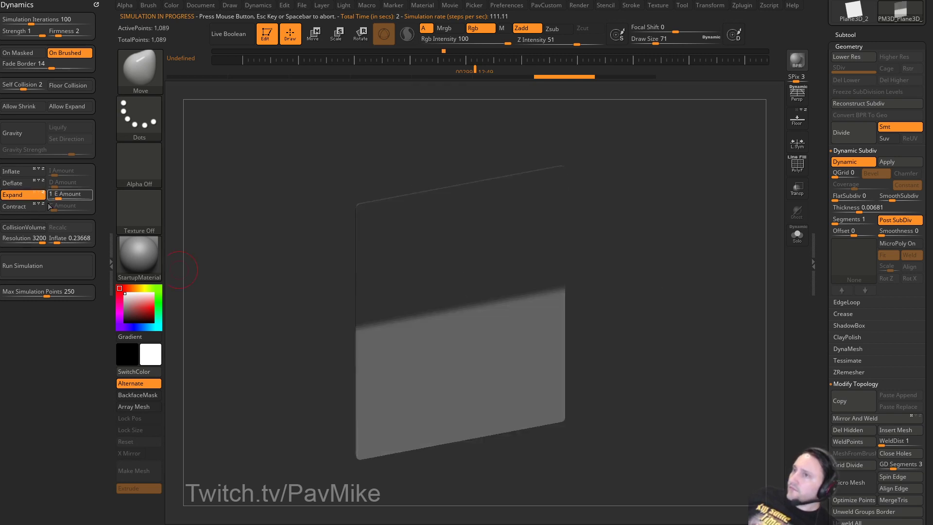
Repeat the Expand simulation and examine the plane edge-on and at an angle for any change.
{"action": "left_click", "coordinate": [44, 265]}
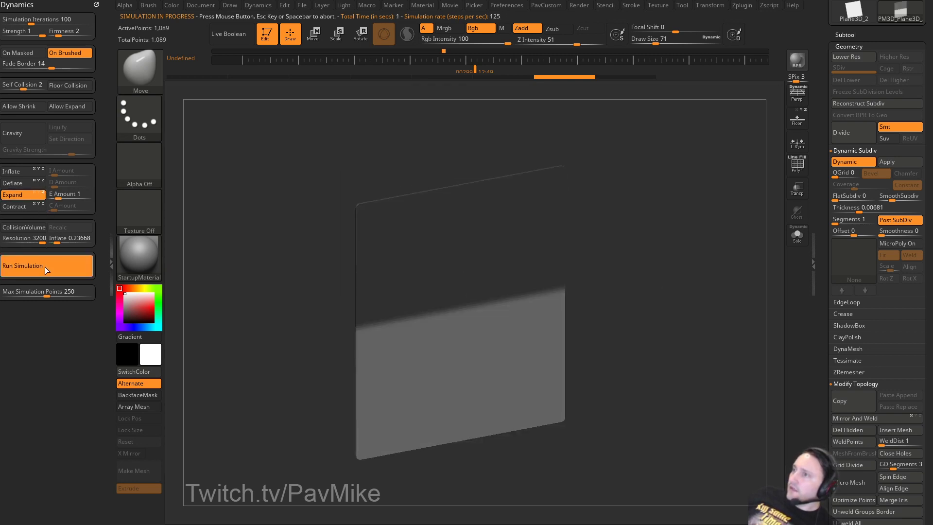
{"action": "left_click_drag", "start_coordinate": [664, 279], "coordinate": [680, 279], "text": "shift"}
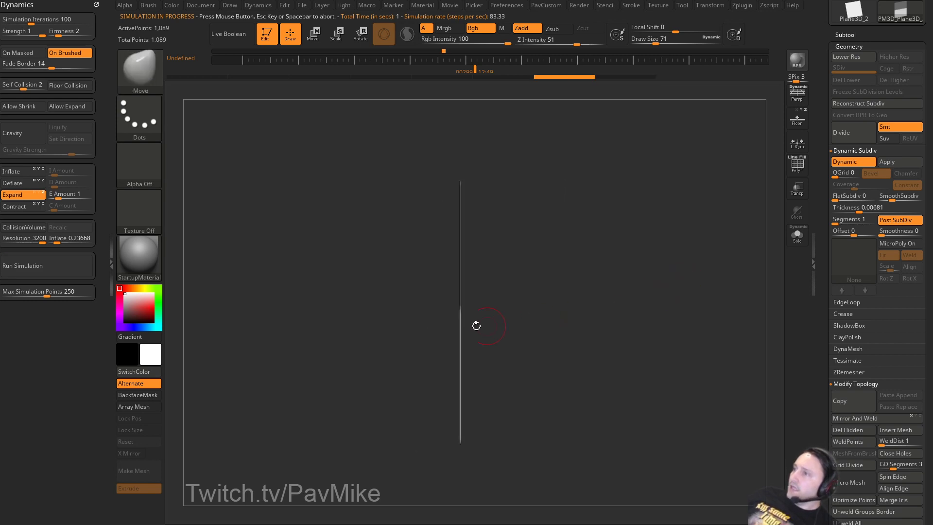
{"action": "left_click_drag", "start_coordinate": [632, 302], "coordinate": [640, 303]}
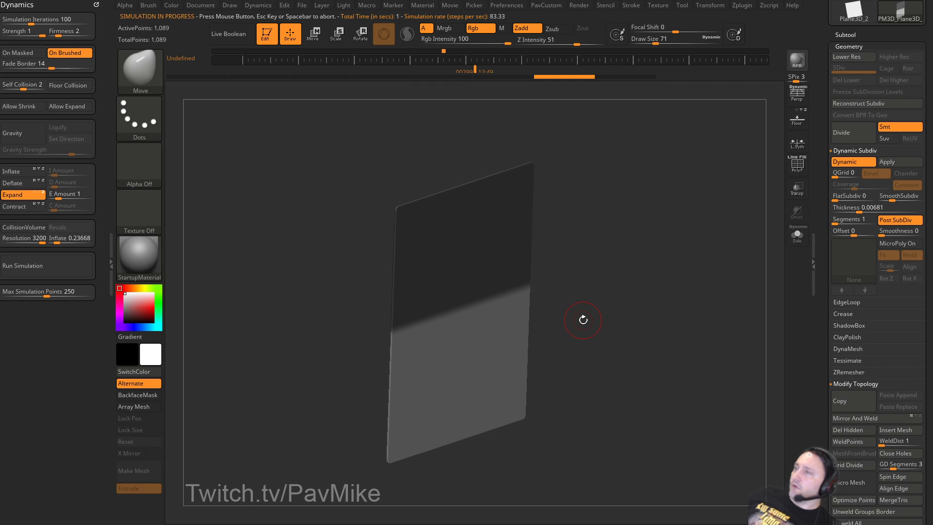
{"action": "left_click_drag", "start_coordinate": [276, 234], "coordinate": [258, 238]}
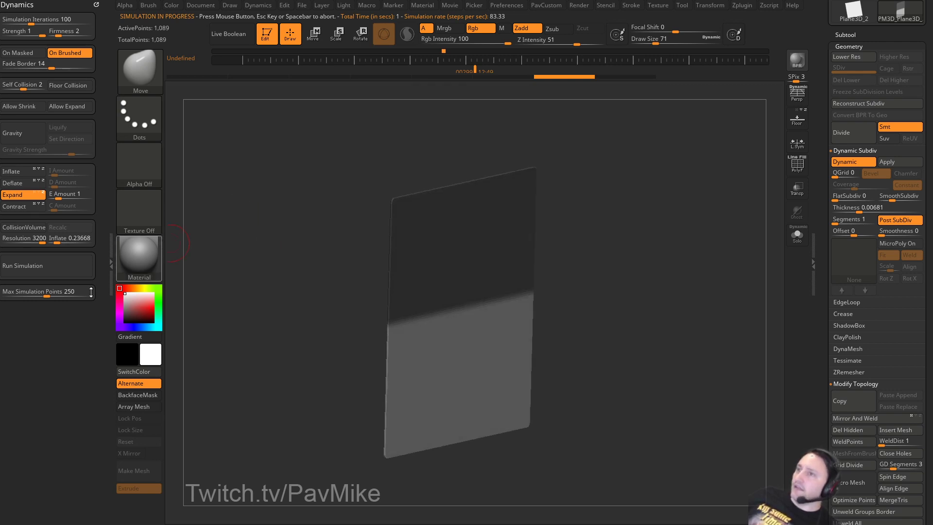
{"action": "left_click", "coordinate": [73, 272]}
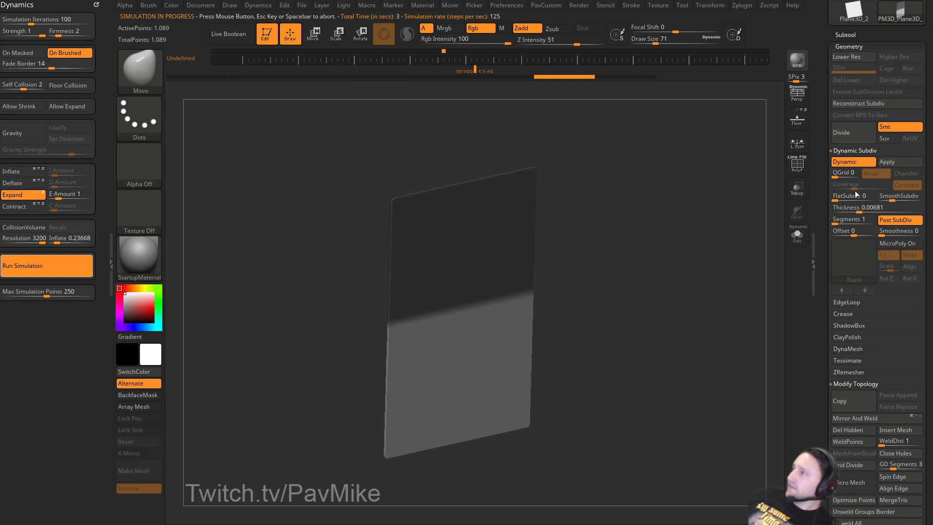
Turn off Dynamic Subdiv and inspect the plane without its thickness.
{"action": "left_click", "coordinate": [851, 165]}
{"action": "left_click_drag", "start_coordinate": [683, 274], "coordinate": [738, 224]}
{"action": "left_click", "coordinate": [841, 163]}
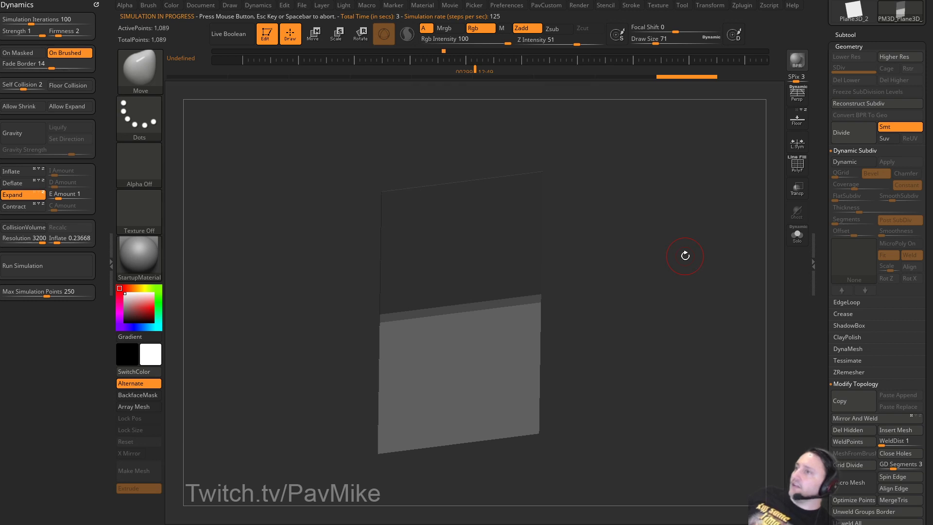
Push a bump into the plane's lower half with the Move brush at Draw Size 128 and run the Expand simulation.
{"action": "left_click_drag", "start_coordinate": [552, 294], "coordinate": [583, 321]}
{"action": "key", "text": "bracketright"}
{"action": "left_click_drag", "start_coordinate": [463, 365], "coordinate": [451, 369]}
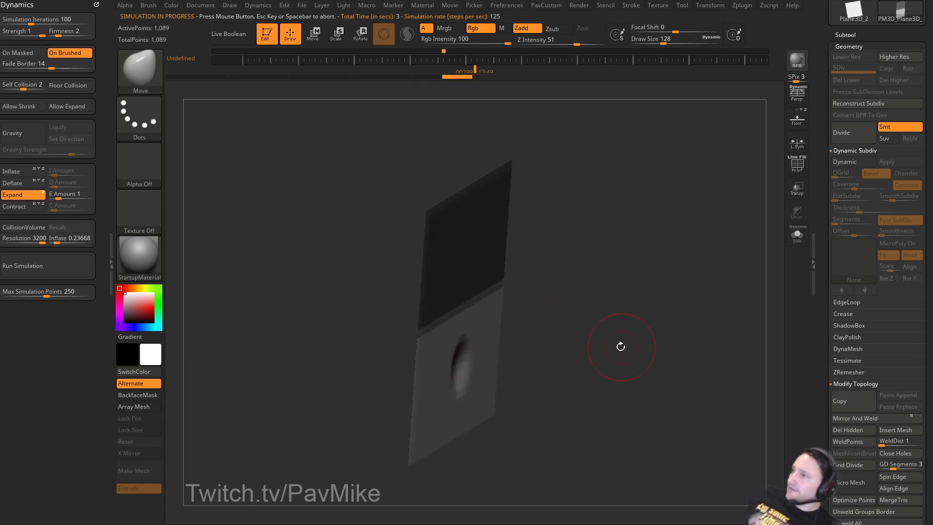
{"action": "left_click_drag", "start_coordinate": [621, 346], "coordinate": [211, 288]}
{"action": "left_click", "coordinate": [54, 264]}
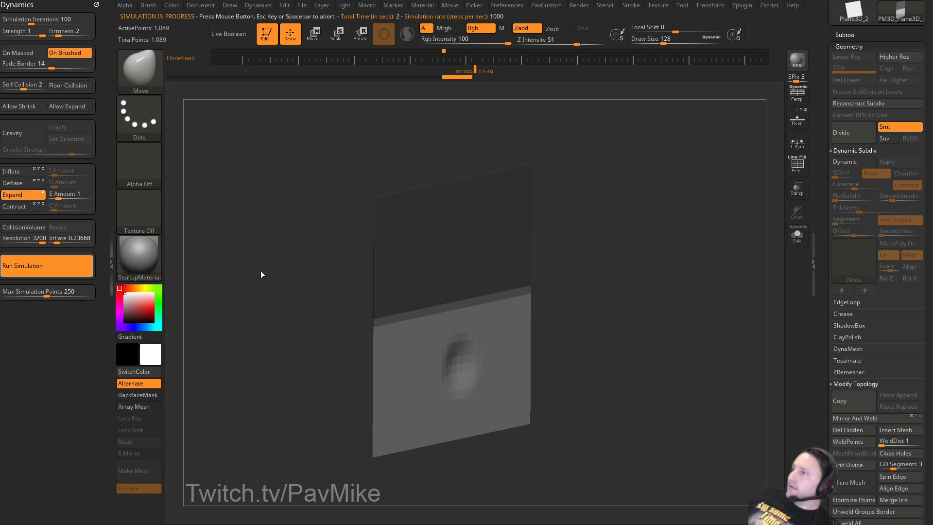
Simulate Expand on the bumped lower half with E Amount 25, and undo both the simulation and the bump.
{"action": "left_click_drag", "start_coordinate": [61, 194], "coordinate": [87, 195]}
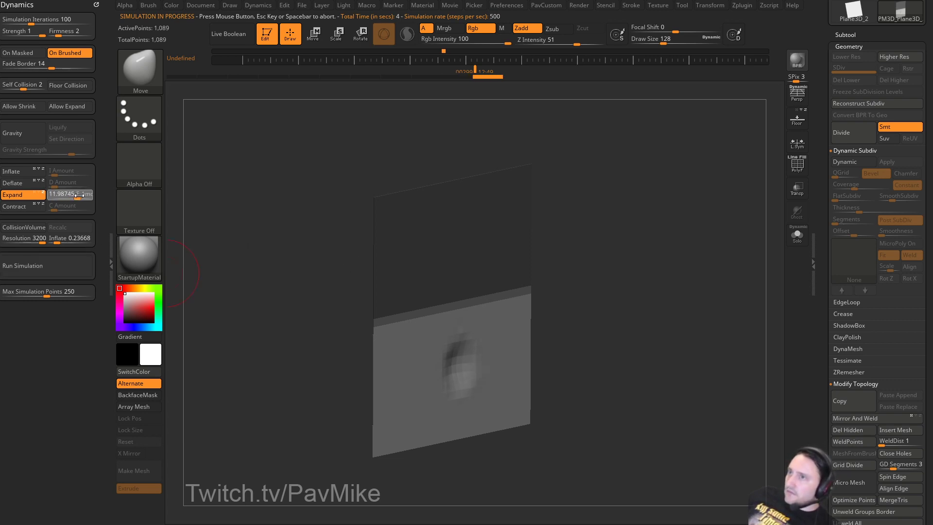
{"action": "left_click", "coordinate": [57, 266]}
{"action": "left_click", "coordinate": [56, 266]}
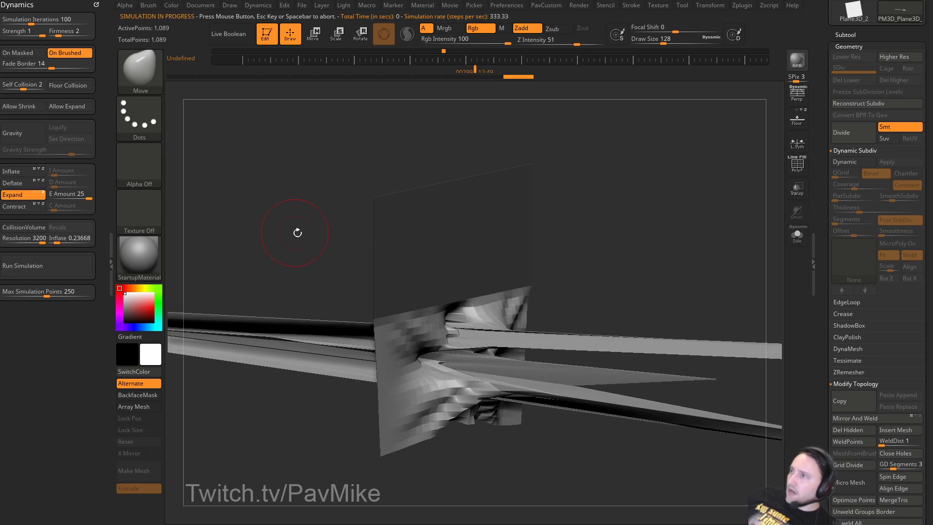
{"action": "key", "text": "ctrl+z"}
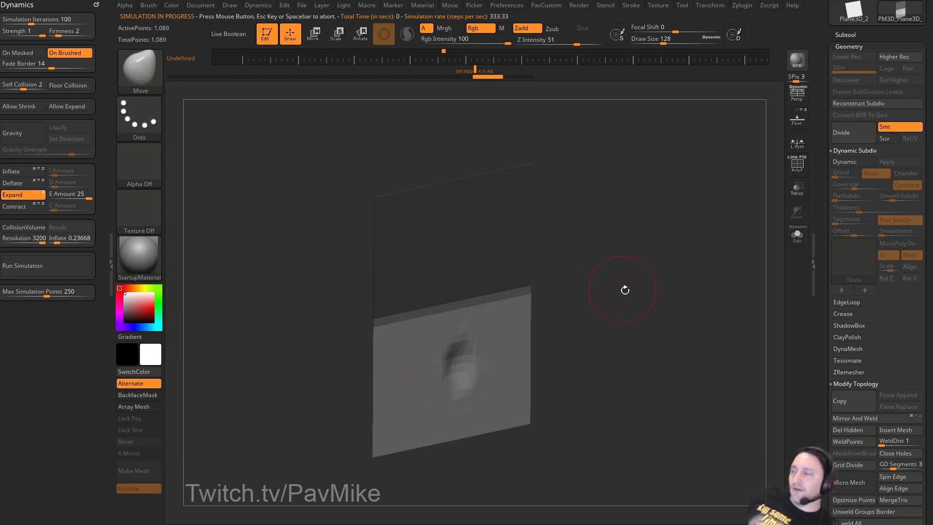
{"action": "key", "text": "ctrl+z"}
{"action": "key", "text": "ctrl+z"}
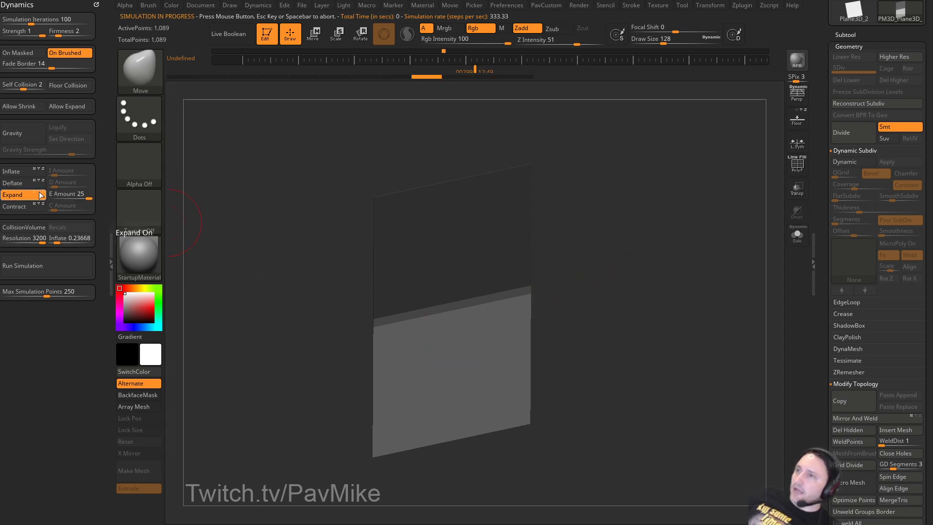
Try the Expand simulation at full strength on the flat lower half and undo it.
{"action": "left_click", "coordinate": [60, 268]}
{"action": "left_click", "coordinate": [204, 191]}
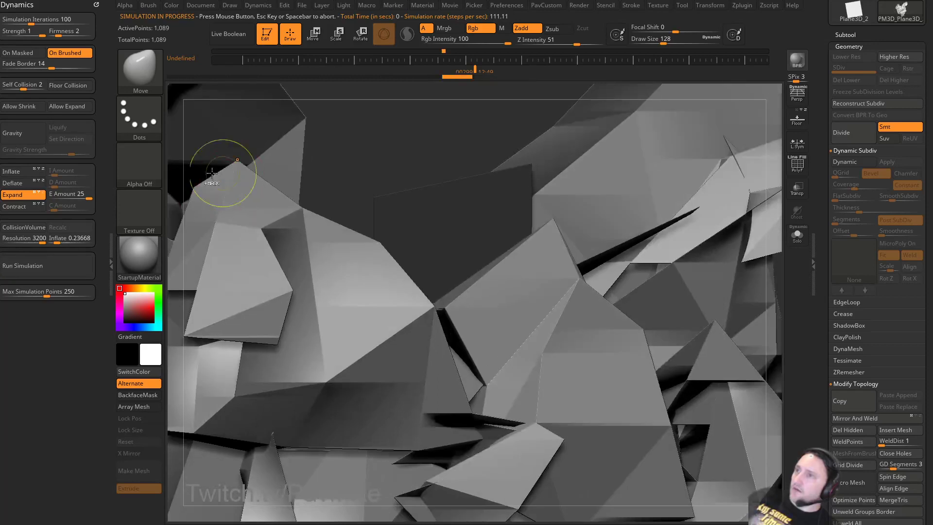
{"action": "key", "text": "ctrl+z"}
{"action": "key", "text": "ctrl+z"}
Set the Expand amount to 1, run the simulation on the lower half and undo the resulting folds.
{"action": "left_click", "coordinate": [66, 198]}
{"action": "type", "text": "1"}
{"action": "key", "text": "Return"}
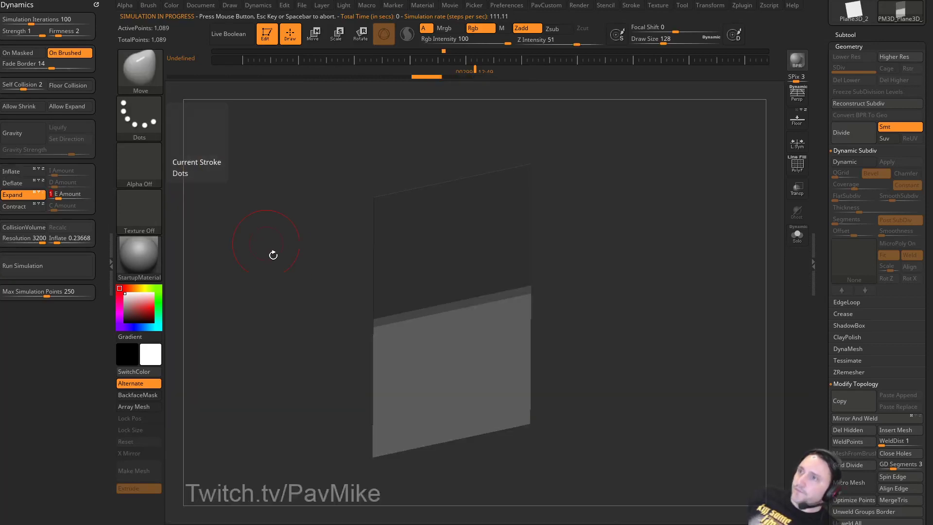
{"action": "left_click", "coordinate": [47, 267]}
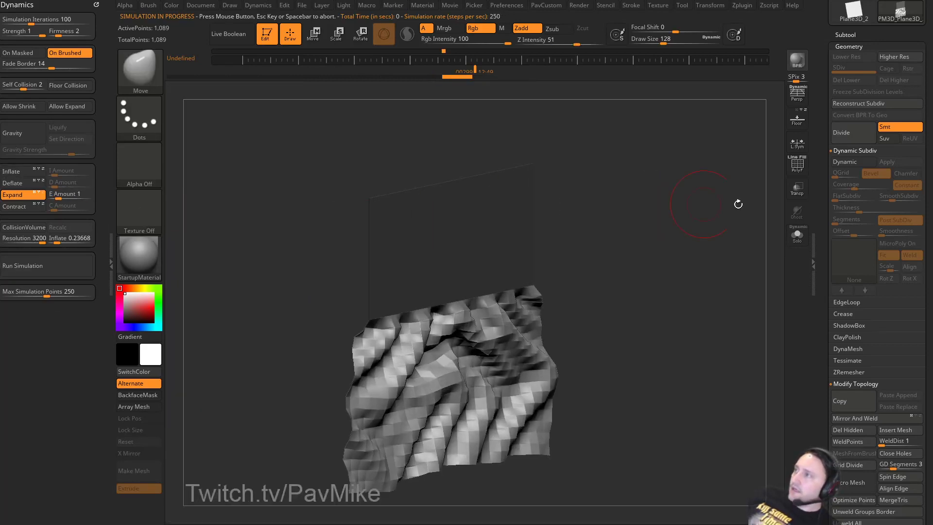
{"action": "left_click", "coordinate": [844, 164]}
{"action": "key", "text": "ctrl+z"}
{"action": "key", "text": "ctrl+z"}
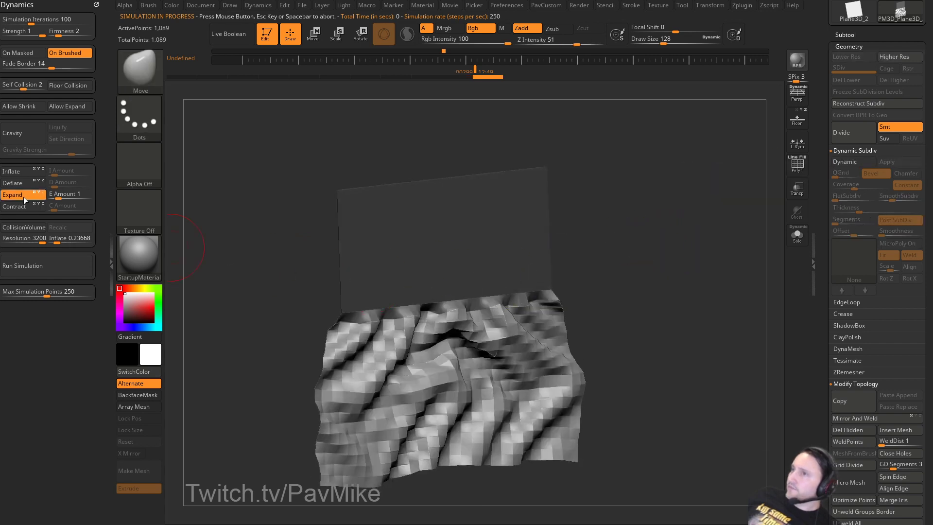
Replace Expand with Deflate, simulate the plane's lower half, and reset the plane with Deflate turned off.
{"action": "left_click_drag", "start_coordinate": [194, 208], "coordinate": [223, 209]}
{"action": "left_click_drag", "start_coordinate": [699, 244], "coordinate": [689, 232], "text": "alt"}
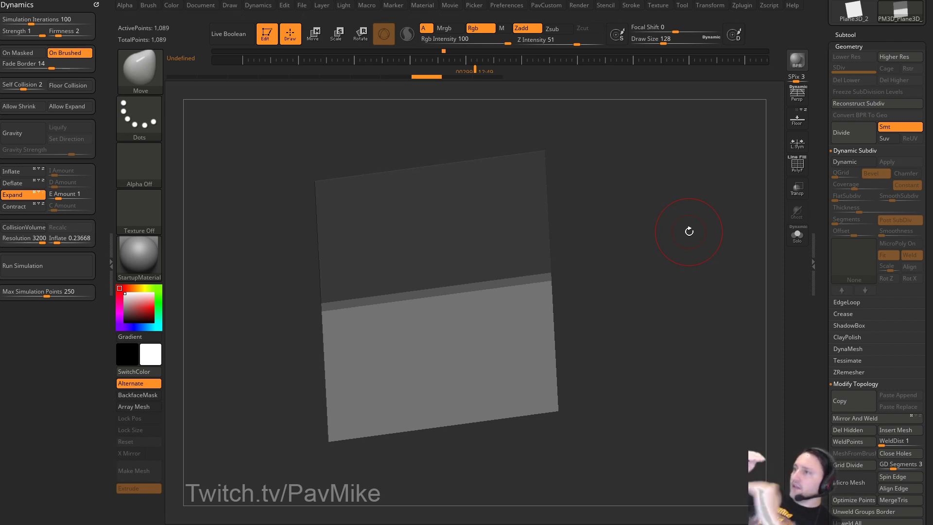
{"action": "left_click_drag", "start_coordinate": [651, 280], "coordinate": [686, 305], "text": "shift"}
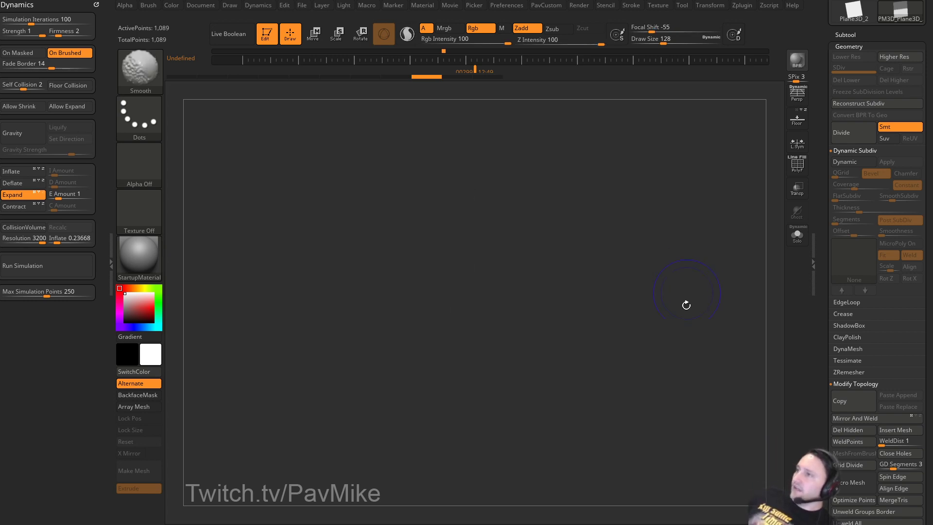
{"action": "left_click_drag", "start_coordinate": [679, 366], "coordinate": [659, 321], "text": "shift"}
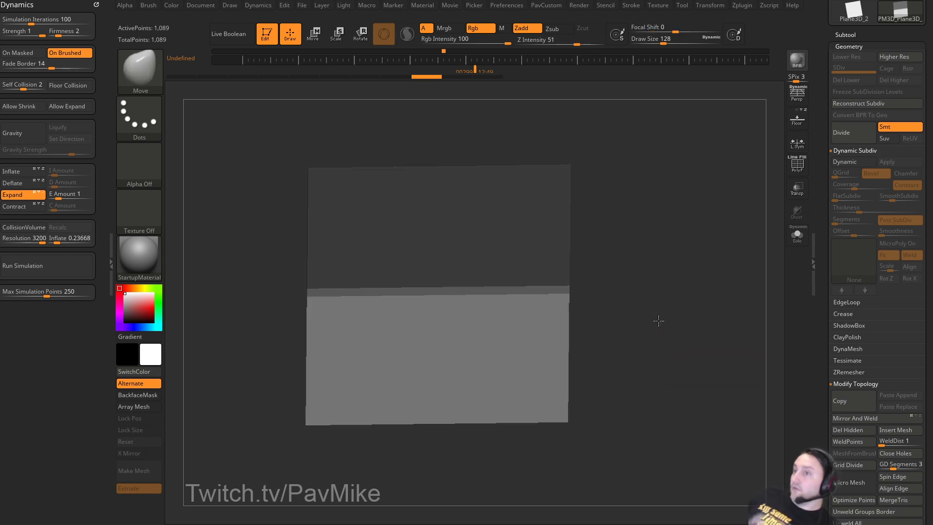
{"action": "left_click", "coordinate": [23, 194]}
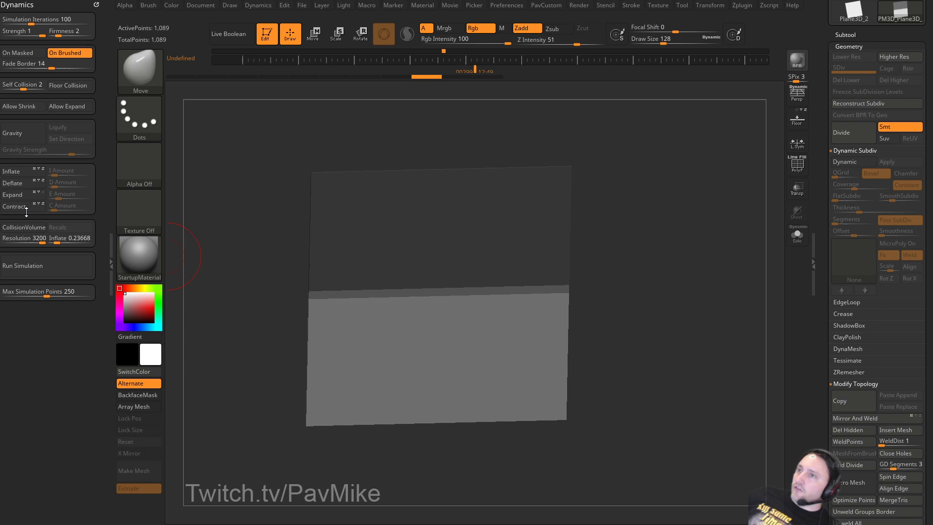
{"action": "left_click", "coordinate": [21, 184]}
{"action": "left_click", "coordinate": [46, 265]}
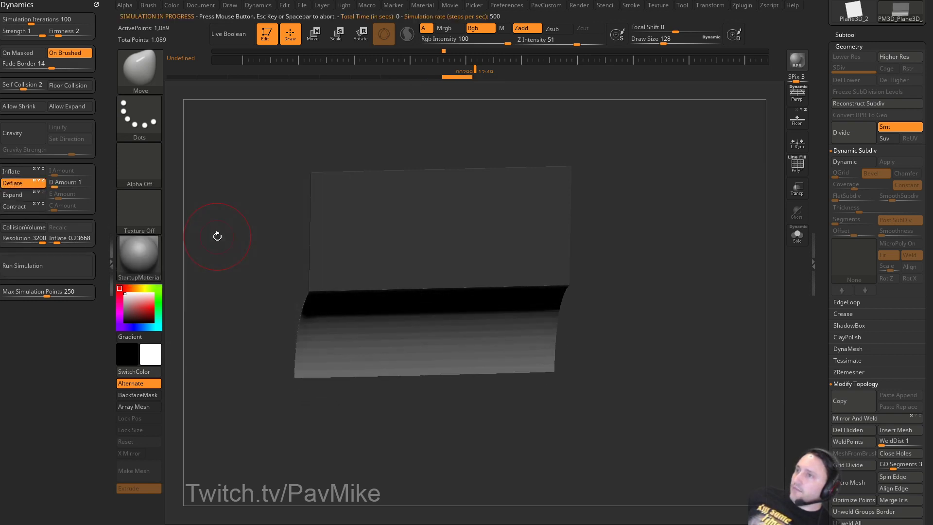
{"action": "left_click", "coordinate": [21, 183]}
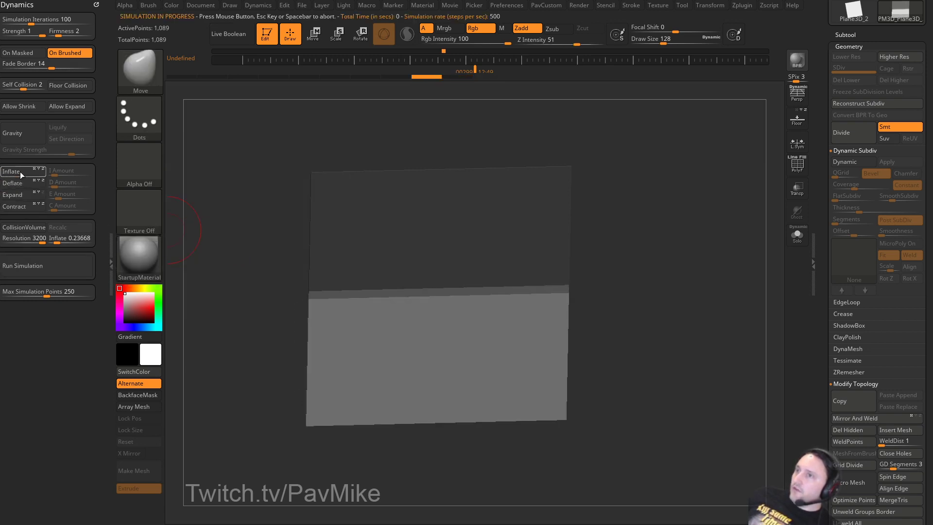
Turn on Inflate and test simulations of the plane's lower half with the effect limited to selected axes.
{"action": "left_click", "coordinate": [21, 172]}
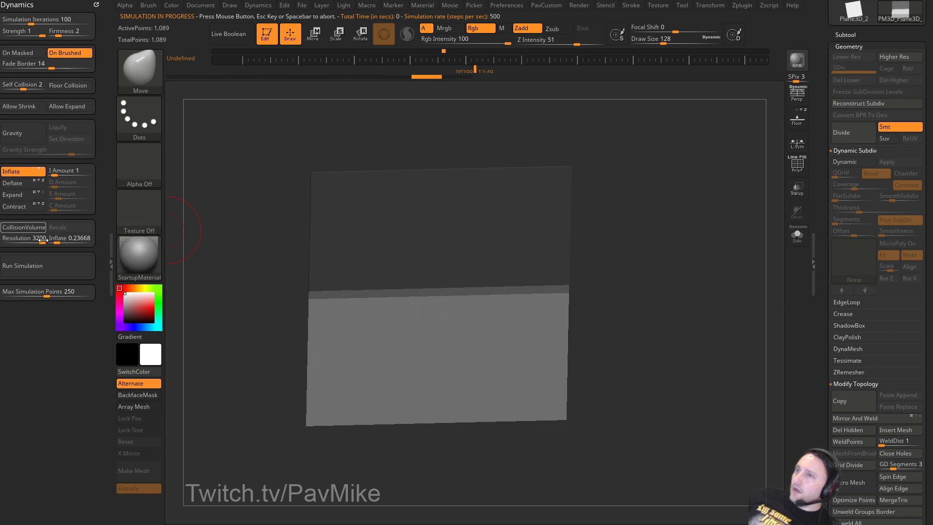
{"action": "left_click", "coordinate": [47, 265]}
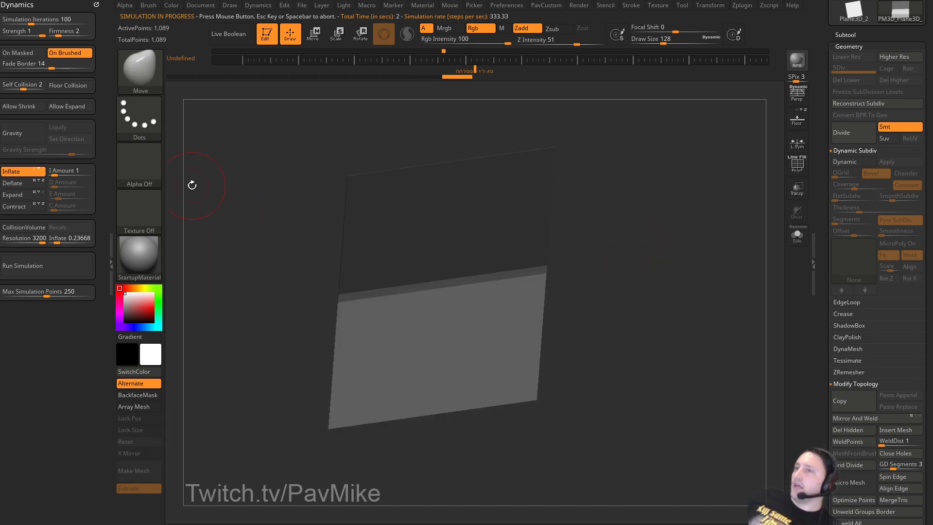
{"action": "left_click", "coordinate": [67, 268]}
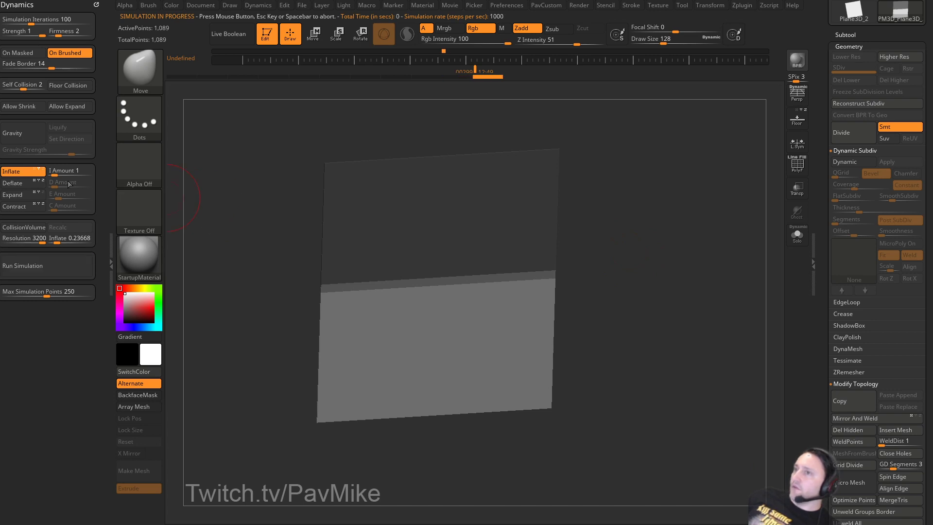
{"action": "left_click", "coordinate": [50, 268]}
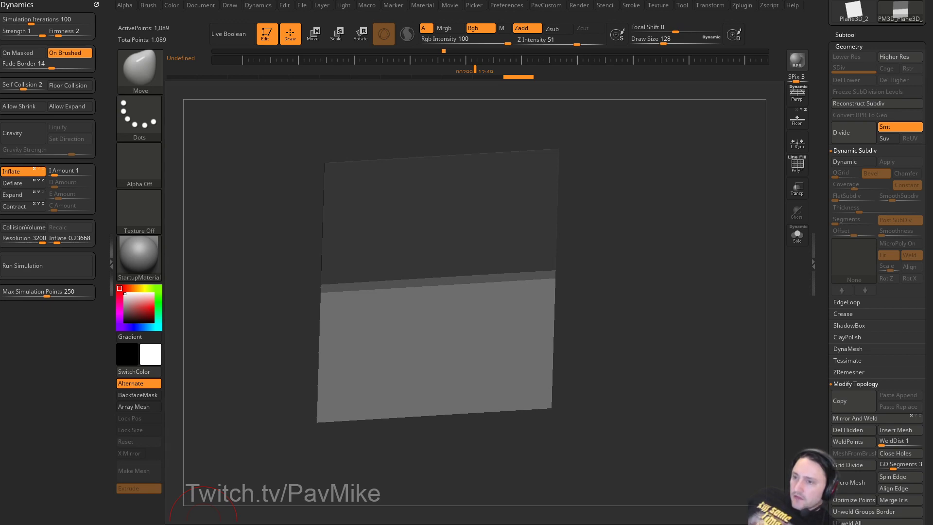
Switch to the 001PB2021_Sim notes in Google Docs and examine the axis-by-axis Expand examples for planes and cylinders.
{"action": "key", "text": "alt+Tab"}
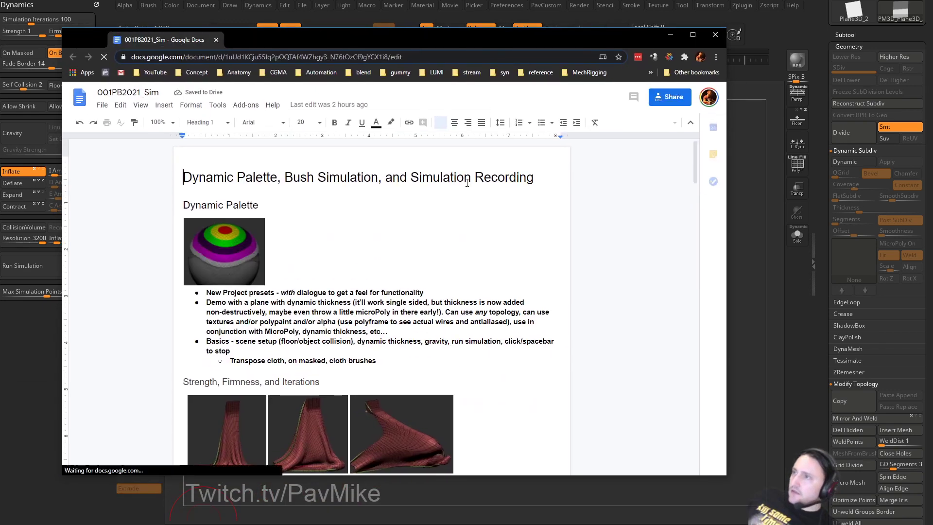
{"action": "scroll", "coordinate": [427, 259], "scroll_direction": "down", "scroll_amount": 20}
{"action": "scroll", "coordinate": [427, 260], "scroll_direction": "down", "scroll_amount": 10}
{"action": "left_click_drag", "start_coordinate": [426, 39], "coordinate": [424, 524]}
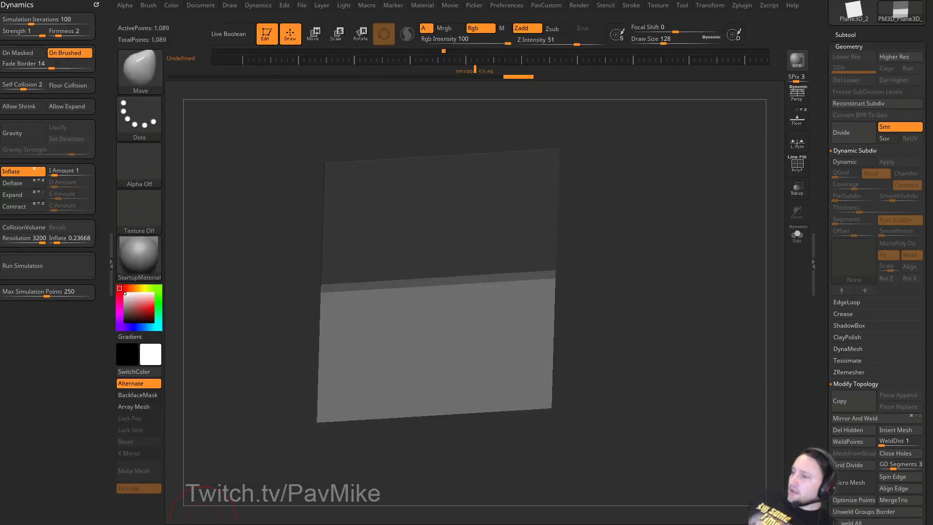
{"action": "left_click_drag", "start_coordinate": [549, 524], "coordinate": [495, 65]}
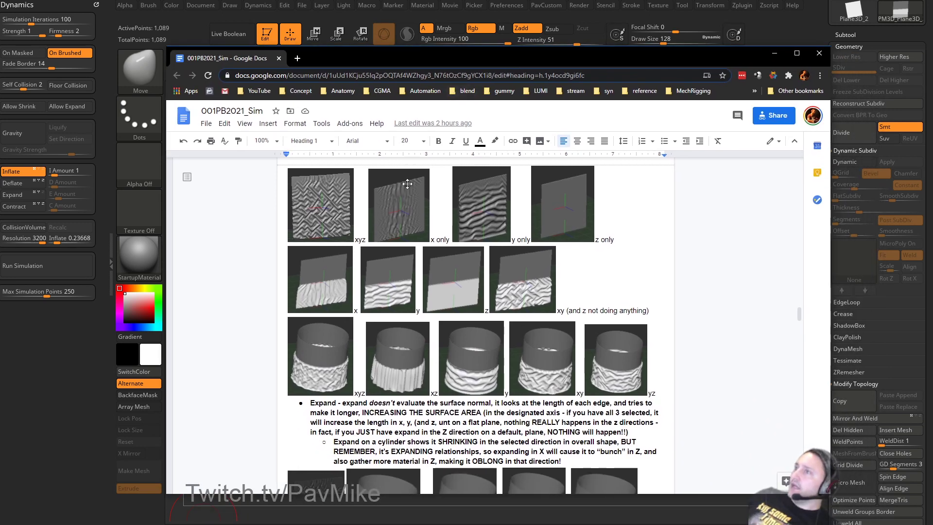
{"action": "scroll", "coordinate": [411, 190], "scroll_direction": "up", "scroll_amount": 1}
{"action": "left_click_drag", "start_coordinate": [443, 58], "coordinate": [466, 524]}
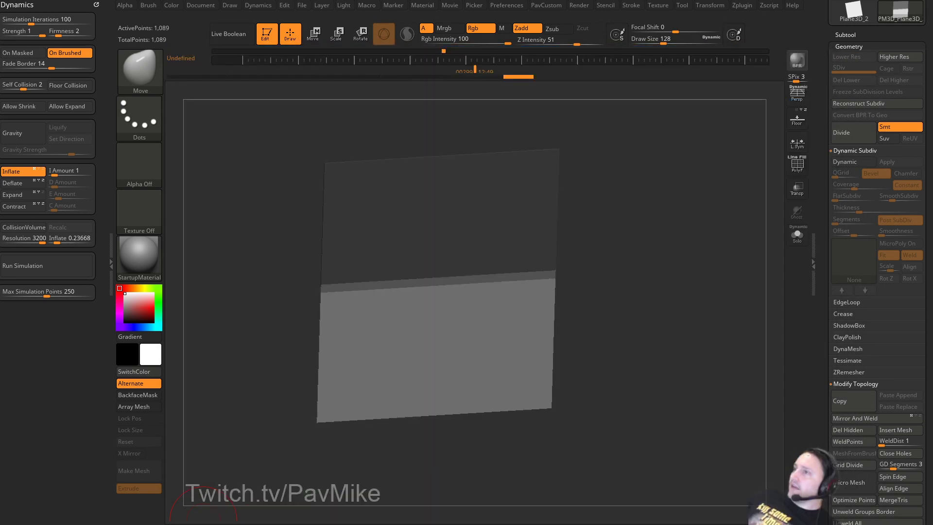
Clear the plane's mask, enable Expand alongside Inflate, and test the simulation on the whole plane before undoing it.
{"action": "left_click_drag", "start_coordinate": [618, 288], "coordinate": [608, 236]}
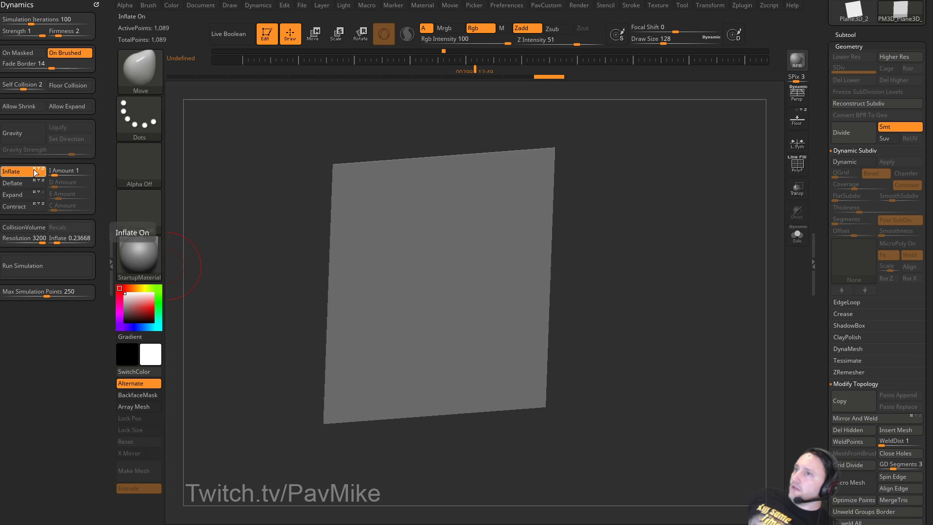
{"action": "left_click", "coordinate": [22, 194]}
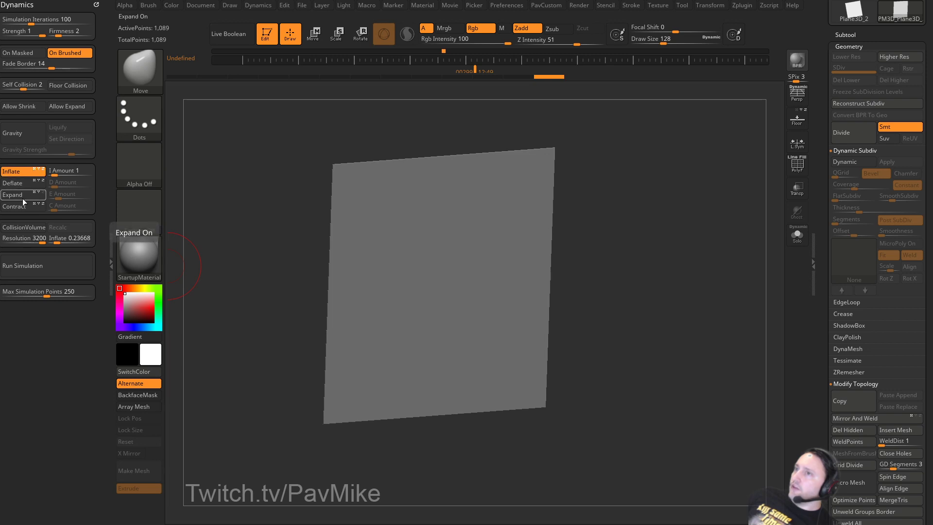
{"action": "left_click", "coordinate": [51, 267]}
{"action": "key", "text": "ctrl+z"}
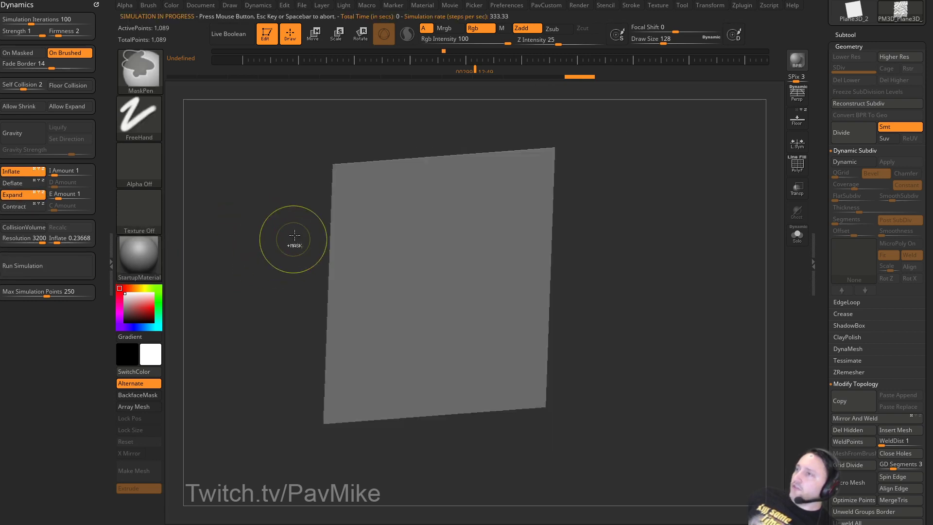
Mask the upper half of the plane again from a straight front view.
{"action": "left_click_drag", "start_coordinate": [242, 140], "coordinate": [623, 296], "text": "ctrl"}
{"action": "left_click_drag", "start_coordinate": [579, 247], "coordinate": [553, 240], "text": "shift"}
{"action": "key", "text": "ctrl+z"}
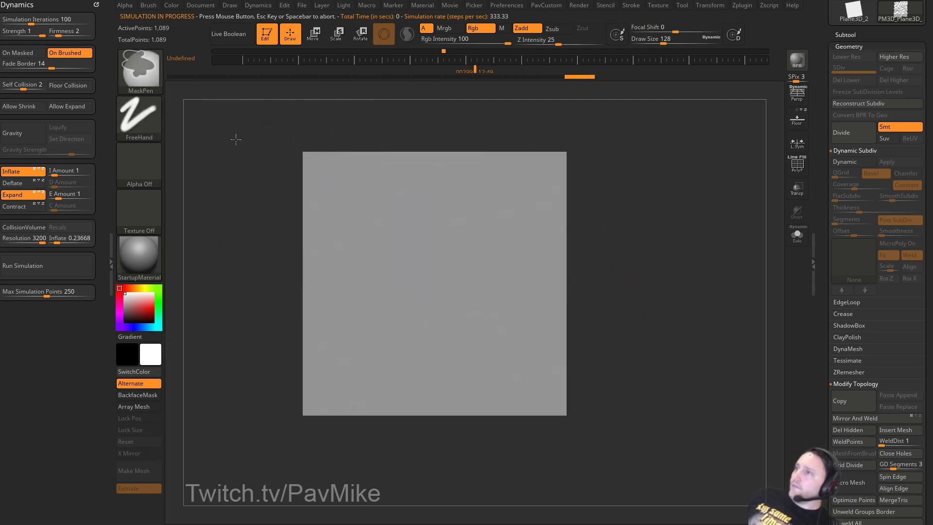
{"action": "left_click_drag", "start_coordinate": [235, 139], "coordinate": [662, 302], "text": "ctrl"}
Simulate Inflate and Expand together on the unmasked lower half, inspect the folds at an angle and undo the run.
{"action": "left_click", "coordinate": [49, 265]}
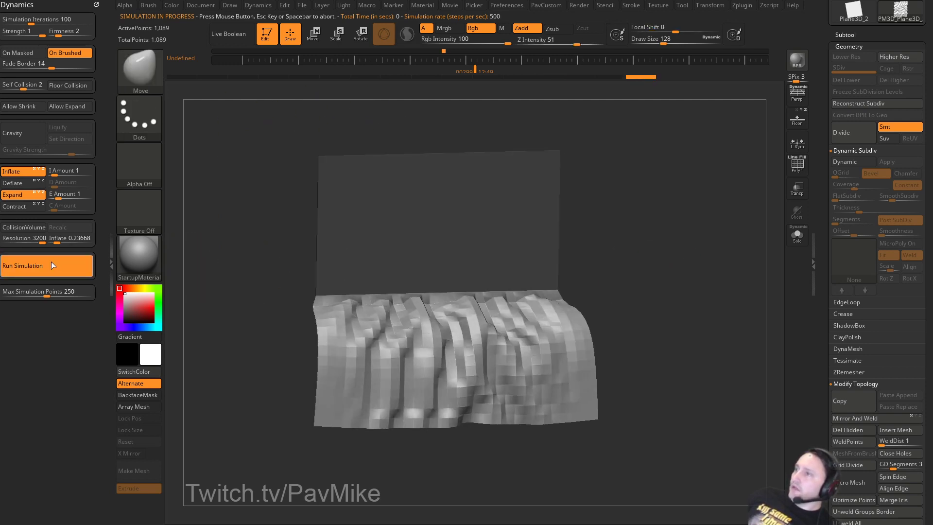
{"action": "left_click_drag", "start_coordinate": [661, 234], "coordinate": [691, 225]}
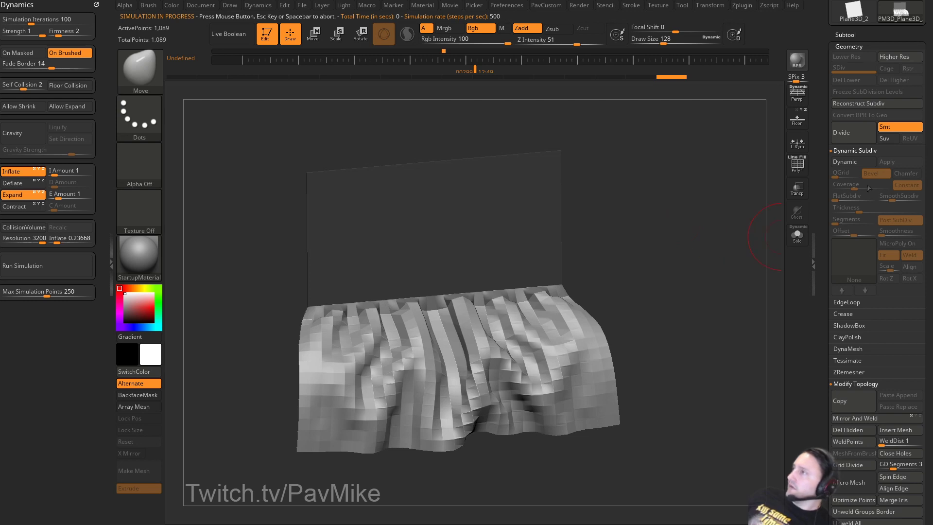
{"action": "left_click_drag", "start_coordinate": [720, 254], "coordinate": [688, 254]}
{"action": "key", "text": "ctrl+z"}
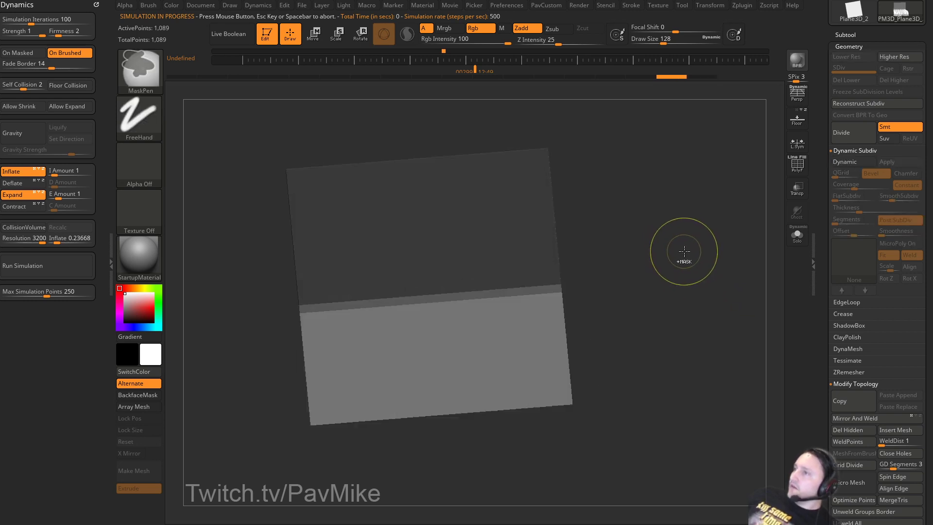
Turn on Dynamic Subdiv, raise Z Intensity to 100 and run the combined Inflate and Expand simulation on the lower half.
{"action": "left_click", "coordinate": [851, 161]}
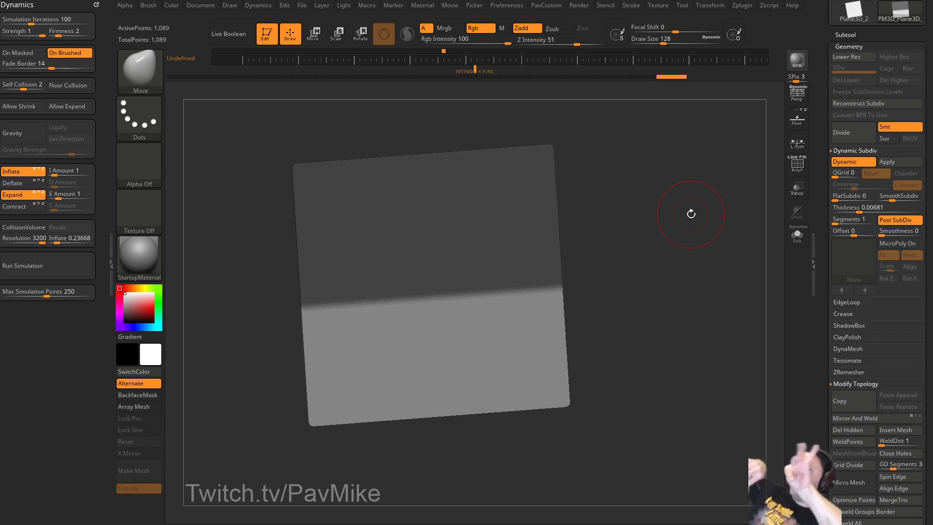
{"action": "key", "text": "space"}
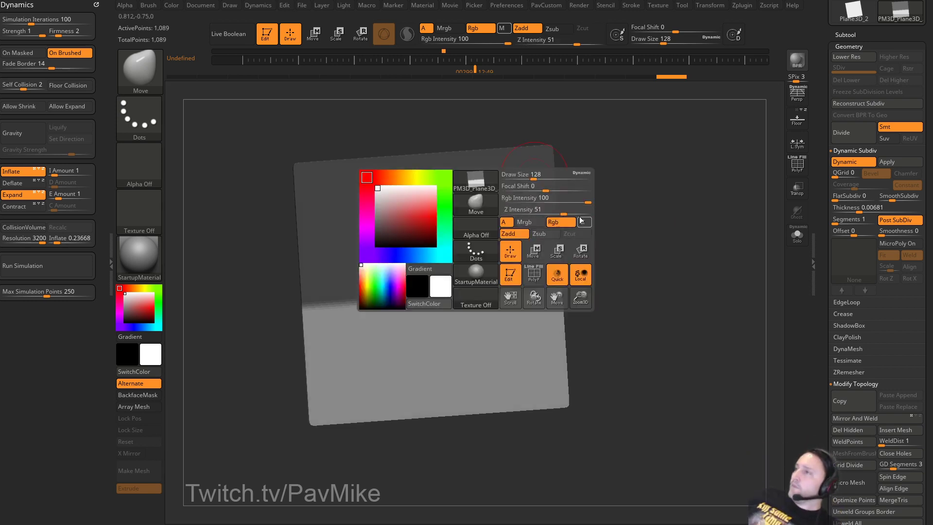
{"action": "left_click_drag", "start_coordinate": [547, 212], "coordinate": [618, 194]}
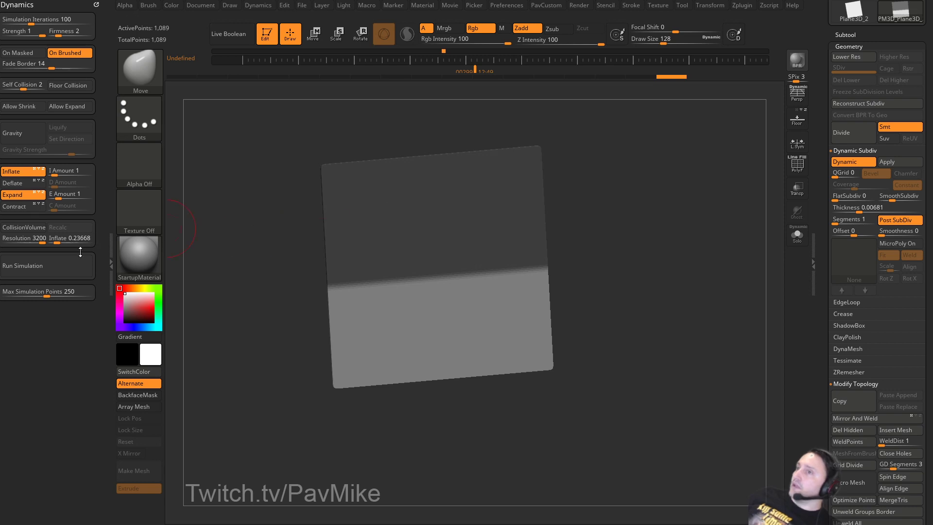
{"action": "left_click", "coordinate": [72, 266]}
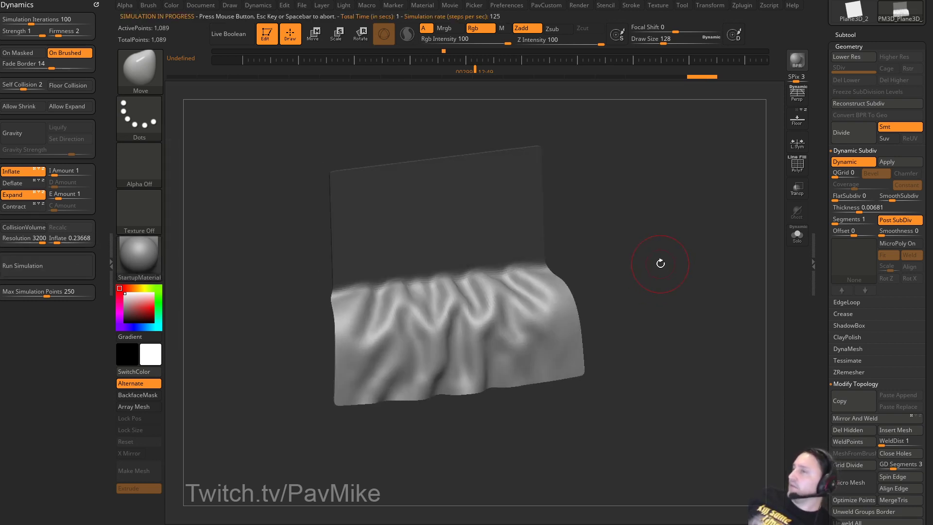
Undo the simulation run on the plane and clear its mask.
{"action": "left_click_drag", "start_coordinate": [632, 203], "coordinate": [615, 260], "text": "alt"}
{"action": "key", "text": "ctrl+z"}
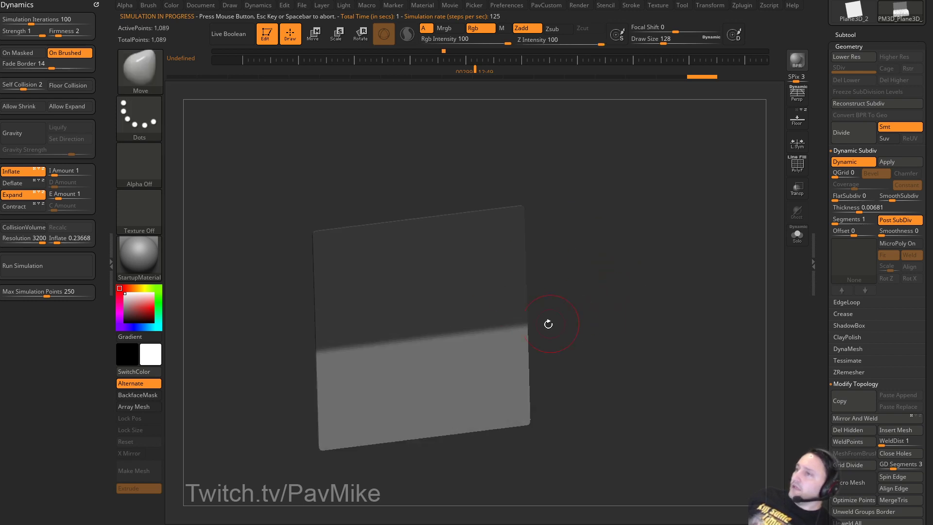
{"action": "key", "text": "s"}
{"action": "left_click_drag", "start_coordinate": [548, 324], "coordinate": [594, 297]}
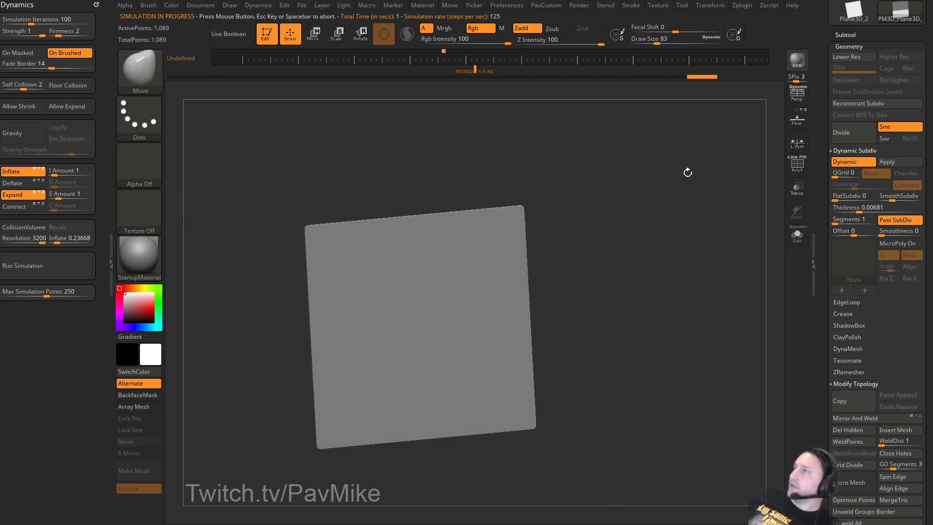
Clear the canvas, draw a Cylinder3D, make it editable and convert it to a PolyMesh3D.
{"action": "left_click_drag", "start_coordinate": [826, 171], "coordinate": [829, 395]}
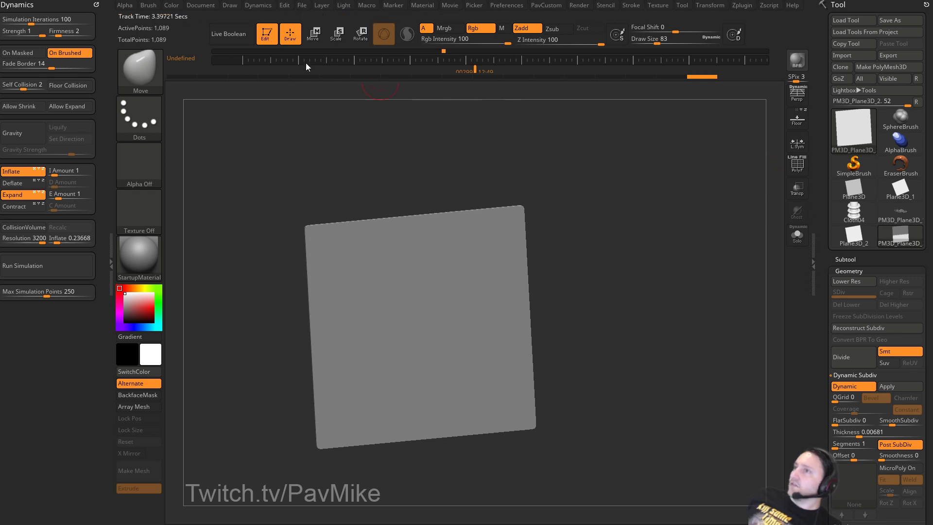
{"action": "left_click", "coordinate": [268, 35]}
{"action": "key", "text": "ctrl+n"}
{"action": "left_click", "coordinate": [842, 162]}
{"action": "left_click", "coordinate": [845, 132]}
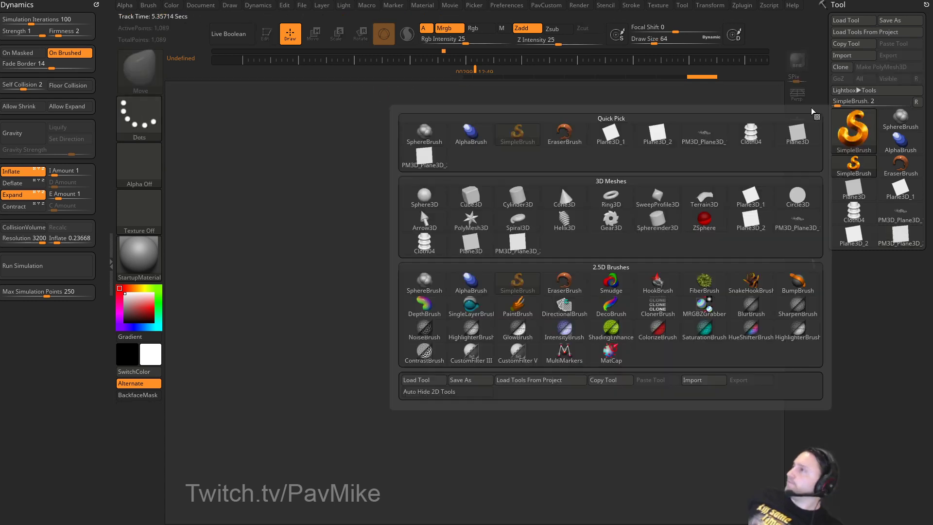
{"action": "left_click", "coordinate": [845, 133]}
{"action": "left_click", "coordinate": [508, 203]}
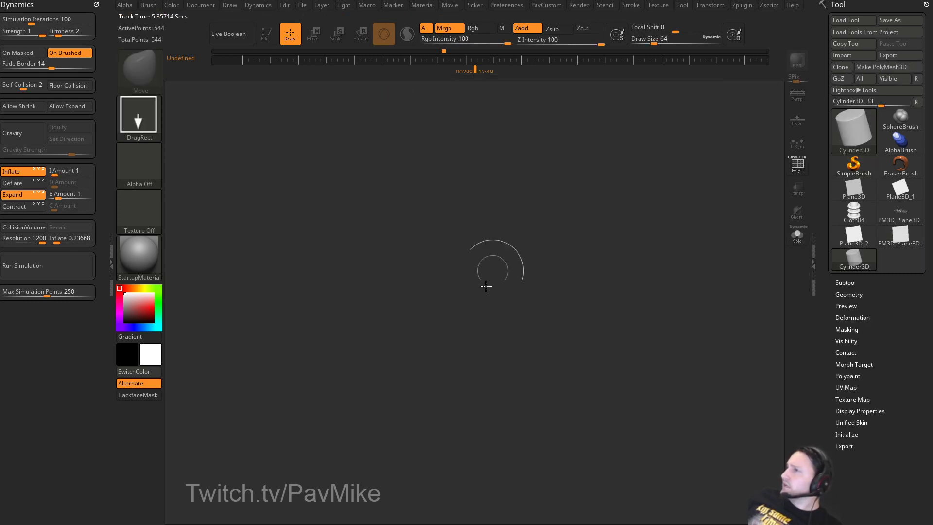
{"action": "left_click_drag", "start_coordinate": [445, 312], "coordinate": [458, 374]}
{"action": "left_click", "coordinate": [267, 35]}
{"action": "left_click", "coordinate": [862, 69]}
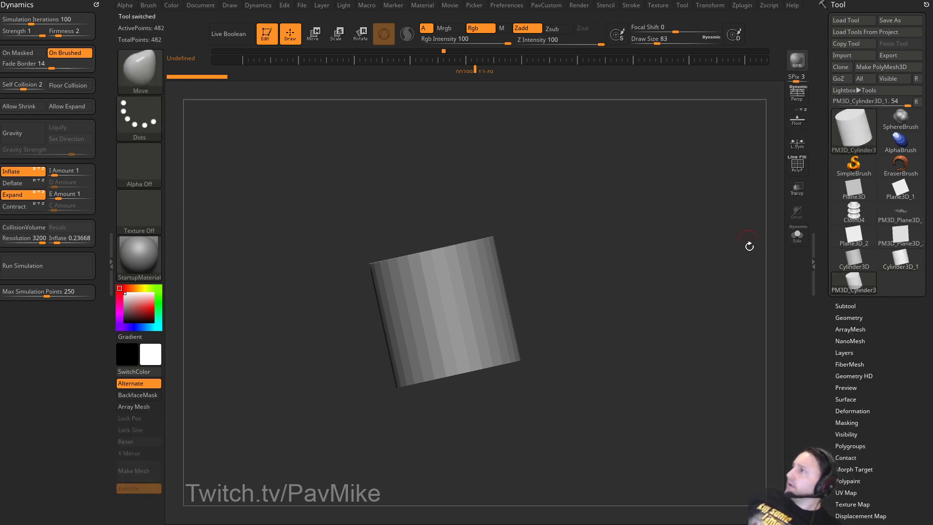
Polygroup the cylinder by normals, isolate its side wall and delete the hidden caps.
{"action": "left_click_drag", "start_coordinate": [832, 340], "coordinate": [852, 301]}
{"action": "key", "text": "space"}
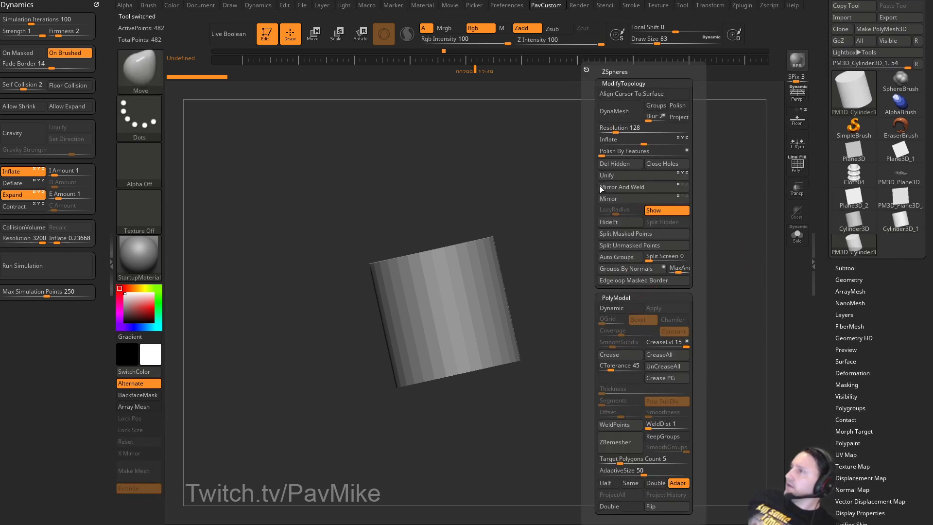
{"action": "left_click", "coordinate": [632, 268]}
{"action": "key", "text": "shift+f"}
{"action": "left_click_drag", "start_coordinate": [656, 219], "coordinate": [454, 313]}
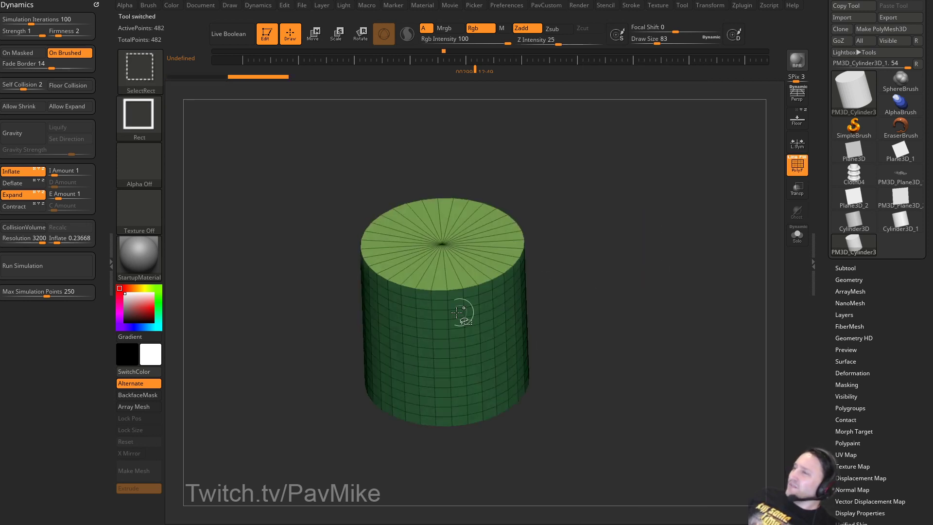
{"action": "left_click", "coordinate": [462, 305], "text": "ctrl+shift"}
{"action": "key", "text": "space"}
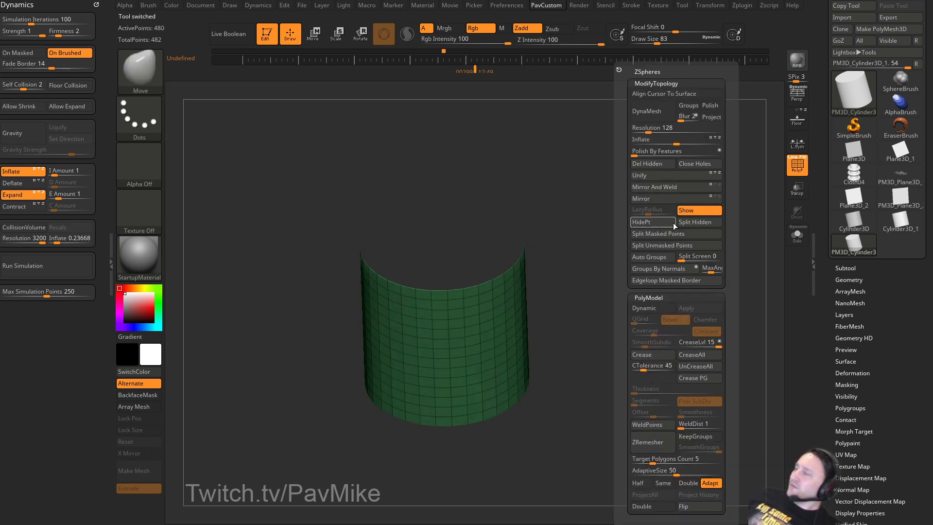
{"action": "left_click", "coordinate": [652, 172]}
Switch to the Standard brush and set Draw Size to 77 with the open cylinder in view.
{"action": "left_click_drag", "start_coordinate": [614, 263], "coordinate": [663, 197], "text": "shift"}
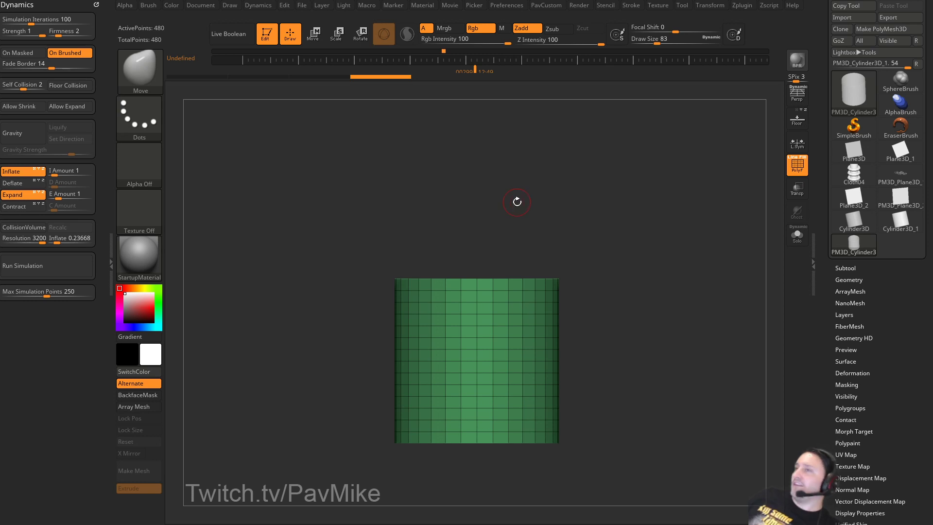
{"action": "key", "text": "s"}
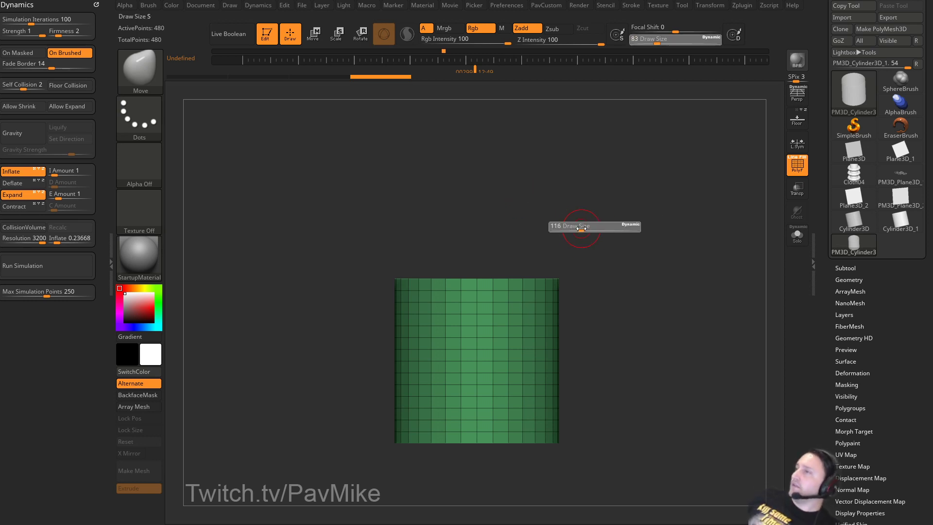
{"action": "key", "text": "b"}
{"action": "key", "text": "s"}
{"action": "key", "text": "t"}
{"action": "left_click_drag", "start_coordinate": [590, 229], "coordinate": [583, 219], "text": "alt"}
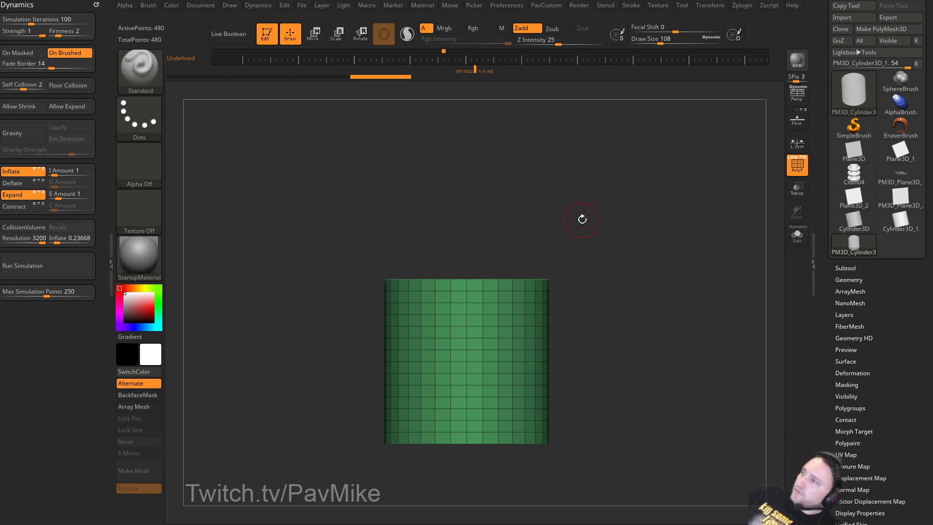
{"action": "left_click_drag", "start_coordinate": [700, 139], "coordinate": [692, 198]}
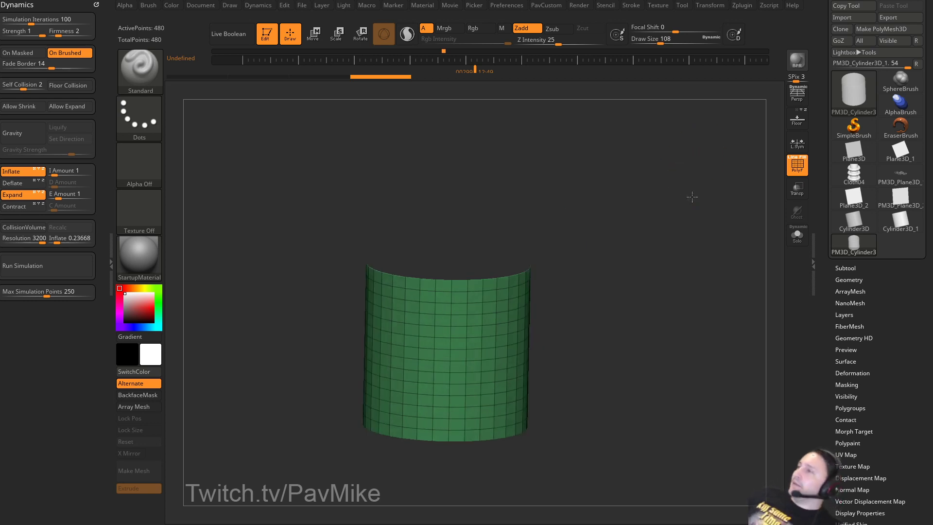
{"action": "key", "text": "s"}
{"action": "left_click", "coordinate": [627, 222]}
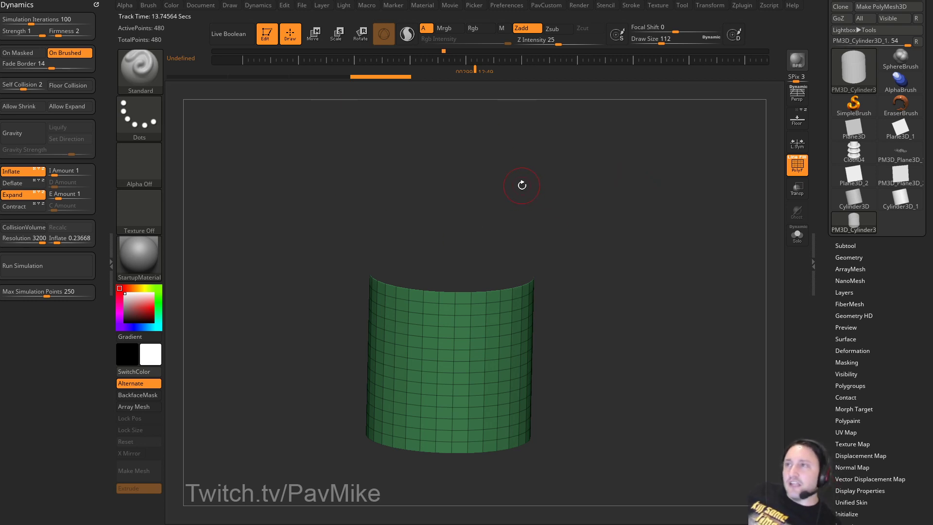
{"action": "key", "text": "s"}
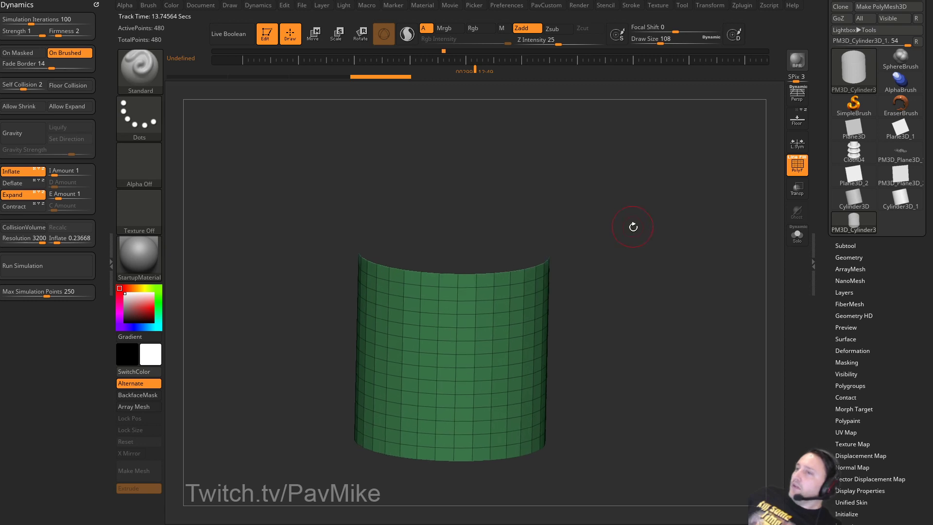
{"action": "key", "text": "["}
{"action": "key", "text": "["}
{"action": "key", "text": "["}
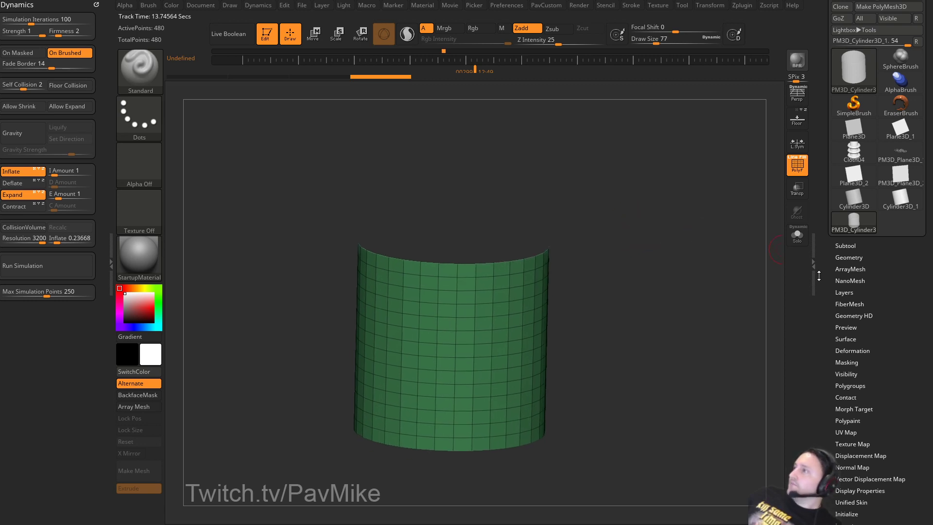
Subdivide the open cylinder twice, up to SDiv level 3.
{"action": "left_click_drag", "start_coordinate": [819, 276], "coordinate": [828, 253]}
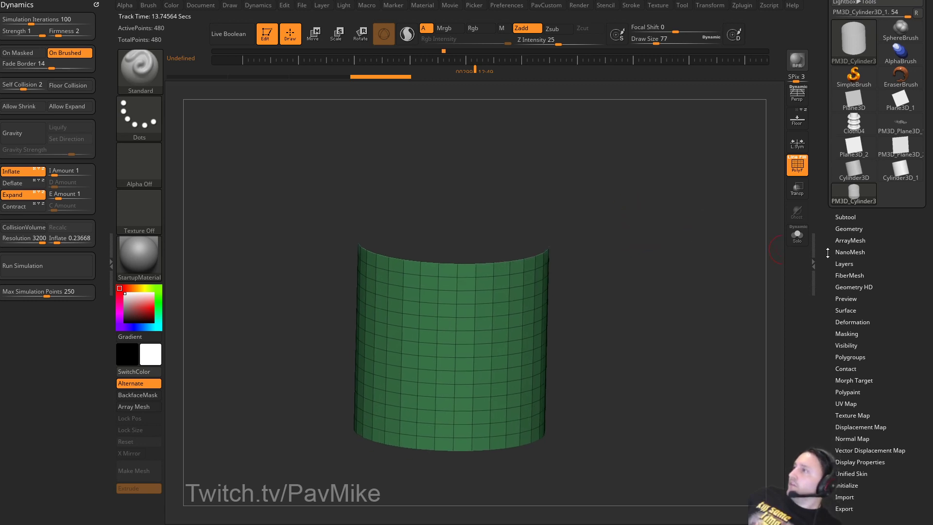
{"action": "left_click", "coordinate": [837, 218]}
{"action": "left_click", "coordinate": [839, 182]}
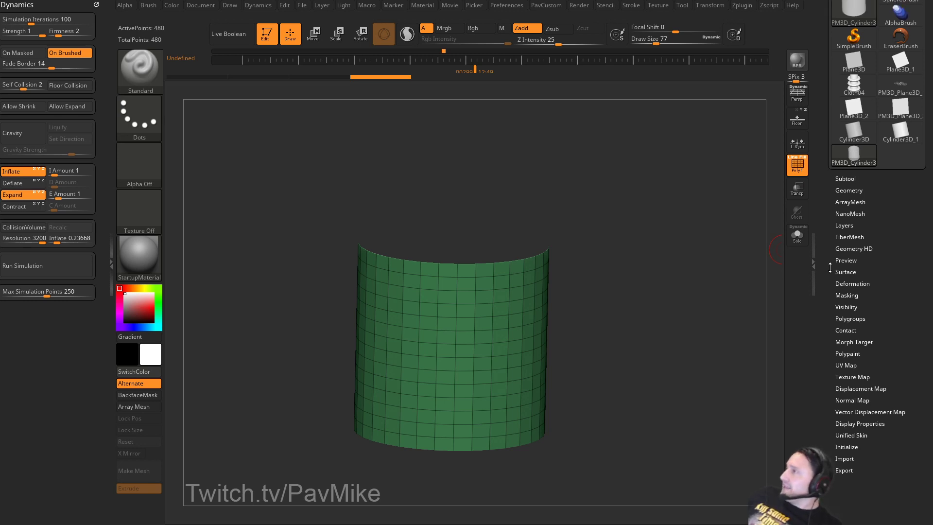
{"action": "left_click", "coordinate": [849, 189]}
{"action": "key", "text": "ctrl+d"}
{"action": "key", "text": "ctrl+d"}
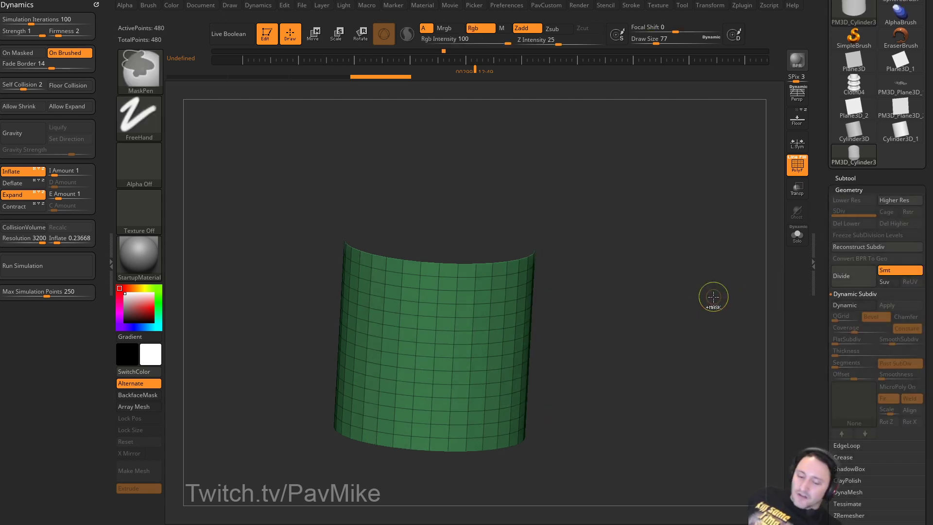
Mask the cylinder's upper half, test the combined Inflate and Expand simulation on the lower half and undo the run.
{"action": "left_click_drag", "start_coordinate": [318, 183], "coordinate": [700, 340], "text": "ctrl"}
{"action": "key", "text": "shift+f"}
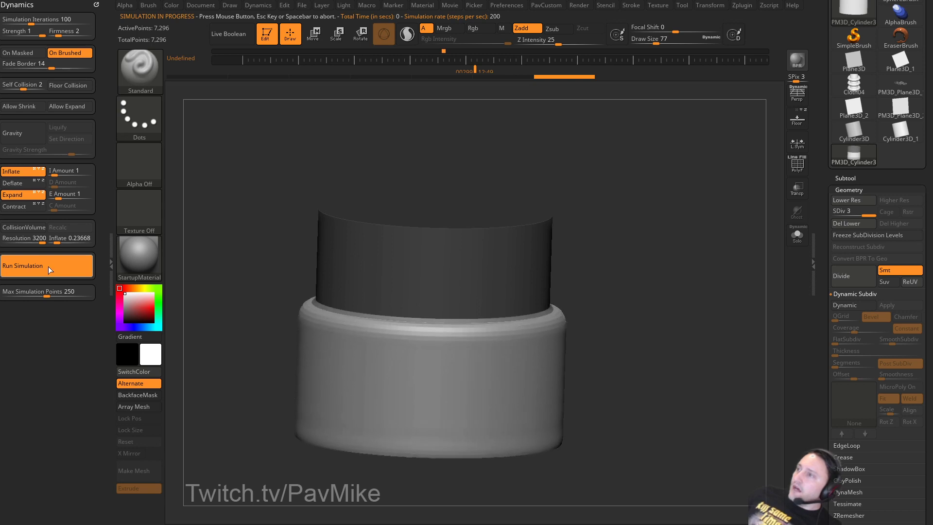
{"action": "left_click_drag", "start_coordinate": [233, 213], "coordinate": [237, 185], "text": "alt"}
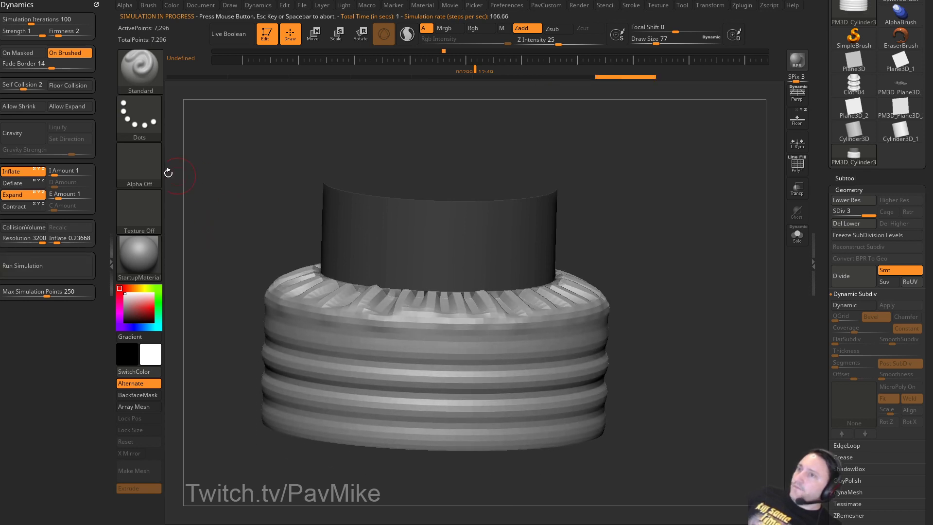
{"action": "key", "text": "ctrl+z"}
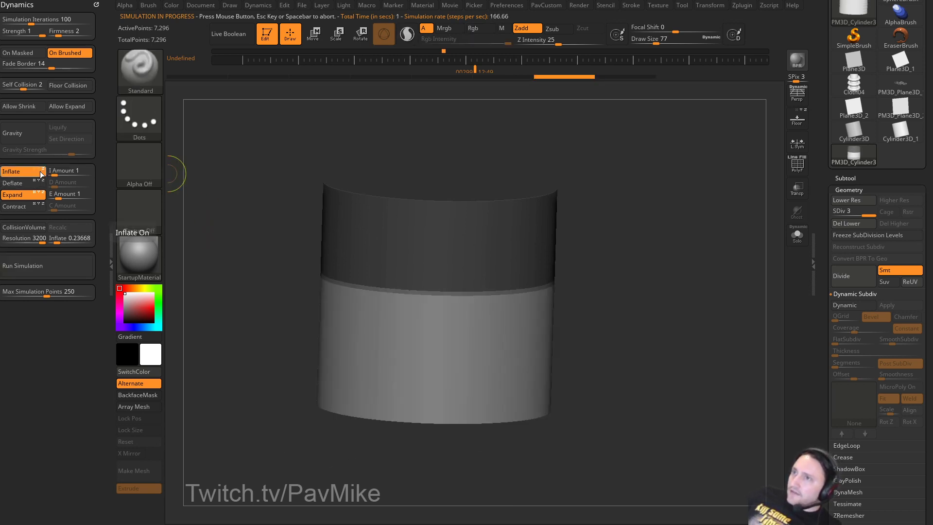
Rerun the Inflate and Expand simulation, preview the folds with Dynamic Subdiv on and undo it.
{"action": "left_click", "coordinate": [43, 271]}
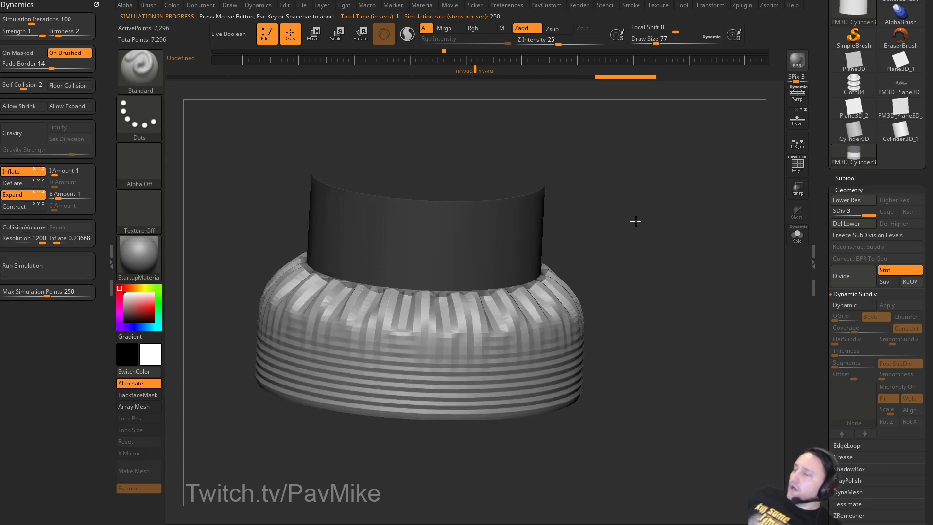
{"action": "left_click", "coordinate": [855, 306]}
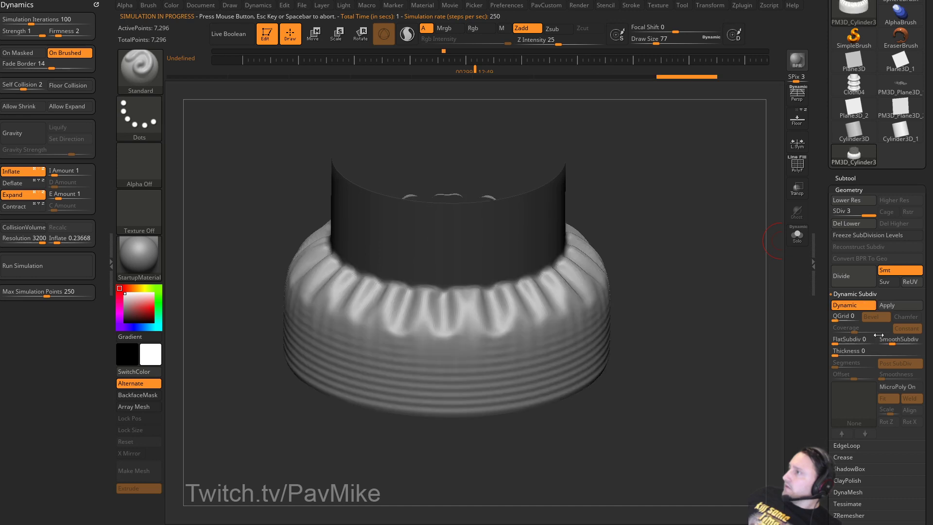
{"action": "left_click_drag", "start_coordinate": [749, 321], "coordinate": [675, 318]}
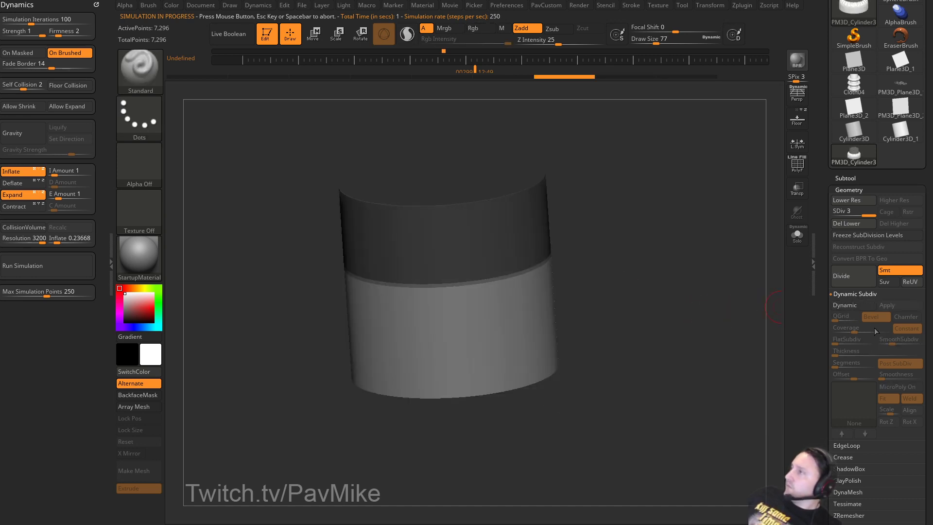
Reduce SmoothSubdiv with Dynamic Subdiv on and simulate Expand alone, without Inflate, on the cylinder's lower half.
{"action": "left_click_drag", "start_coordinate": [893, 343], "coordinate": [887, 343]}
{"action": "left_click_drag", "start_coordinate": [751, 321], "coordinate": [692, 317]}
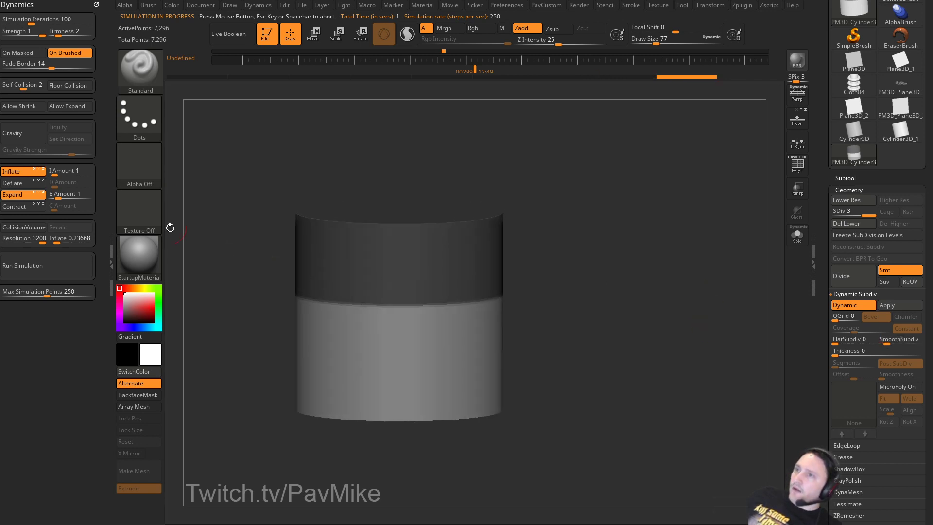
{"action": "left_click", "coordinate": [54, 264]}
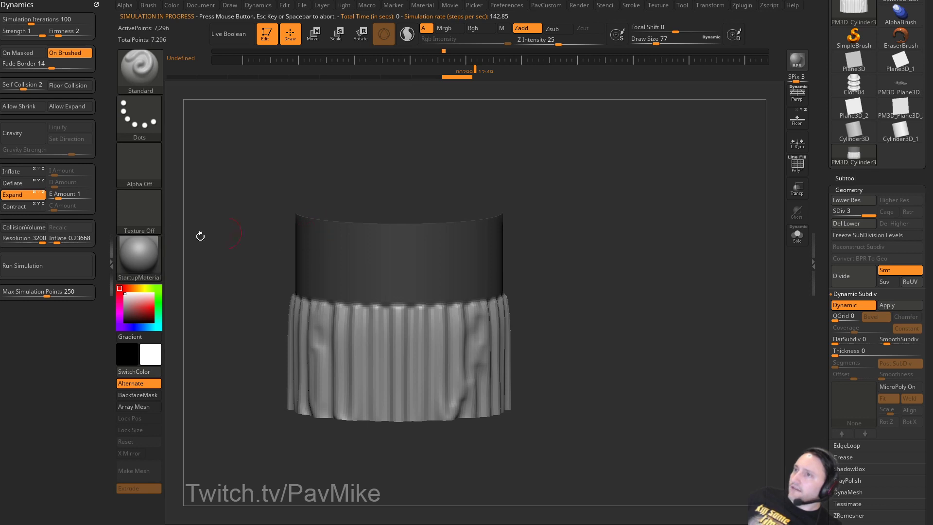
{"action": "left_click", "coordinate": [56, 266]}
Enable Inflate with an amount of about 0.158 alongside Expand and continue the simulation.
{"action": "left_click", "coordinate": [22, 172]}
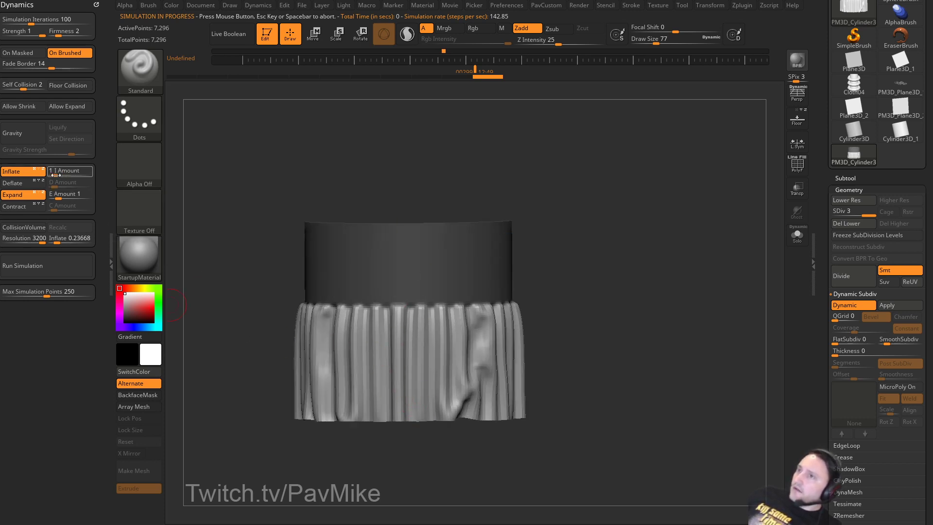
{"action": "left_click_drag", "start_coordinate": [56, 175], "coordinate": [51, 175]}
{"action": "left_click", "coordinate": [47, 266]}
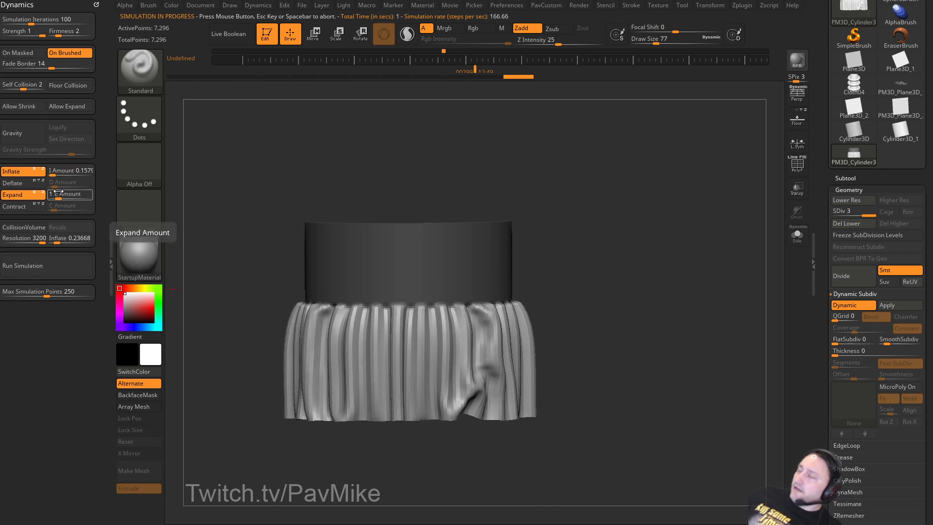
Nudge the pleated lower part vertically with the Move gizmo and select the TransposeCloth brush.
{"action": "key", "text": "w"}
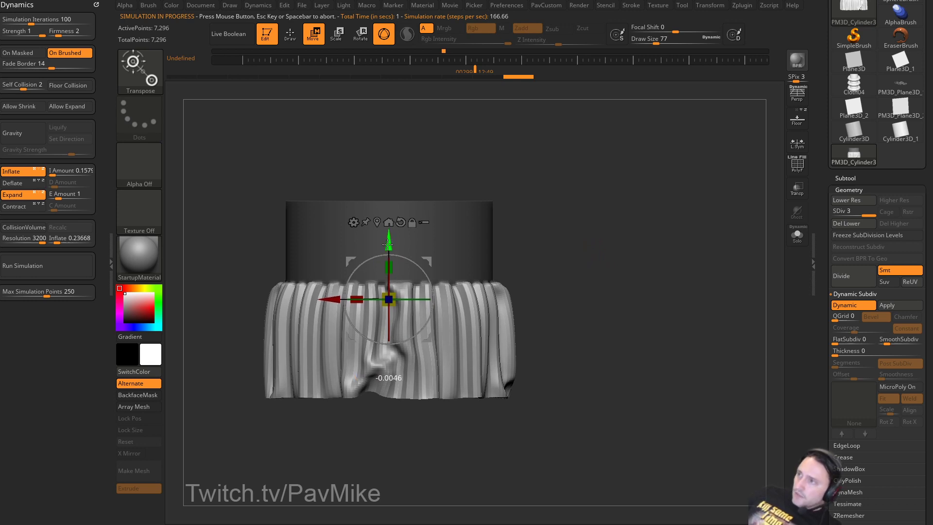
{"action": "left_click_drag", "start_coordinate": [390, 243], "coordinate": [387, 260]}
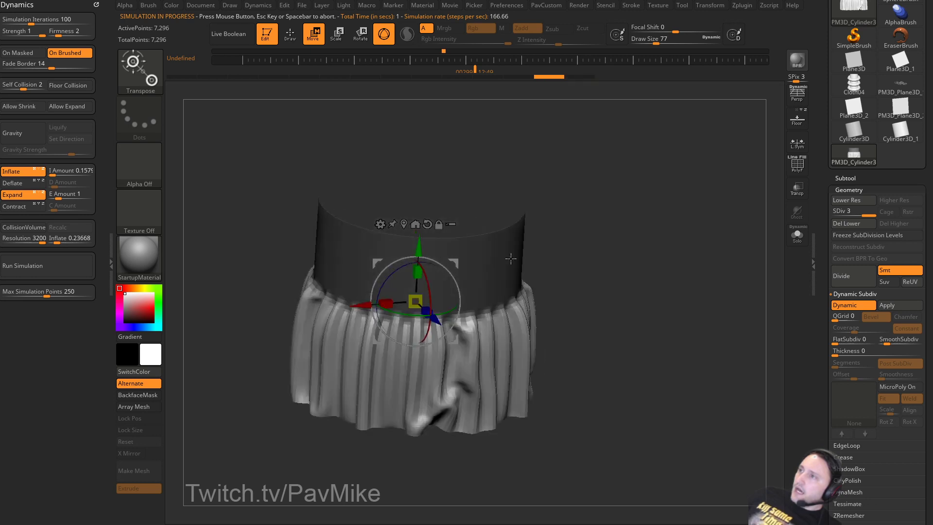
{"action": "key", "text": "b"}
{"action": "key", "text": "t"}
{"action": "key", "text": "c"}
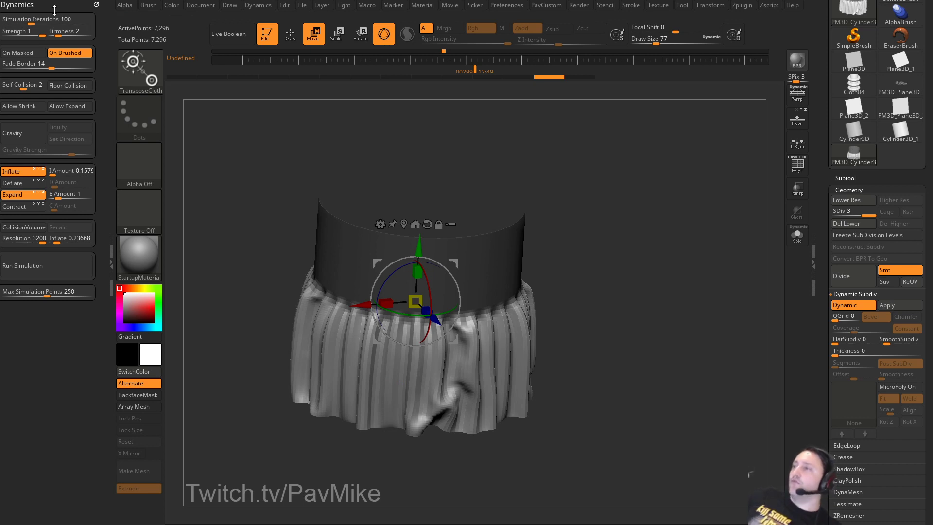
Try driving the cloth simulation with small vertical TransposeCloth moves on the lower half and undo them.
{"action": "left_click_drag", "start_coordinate": [412, 242], "coordinate": [418, 247]}
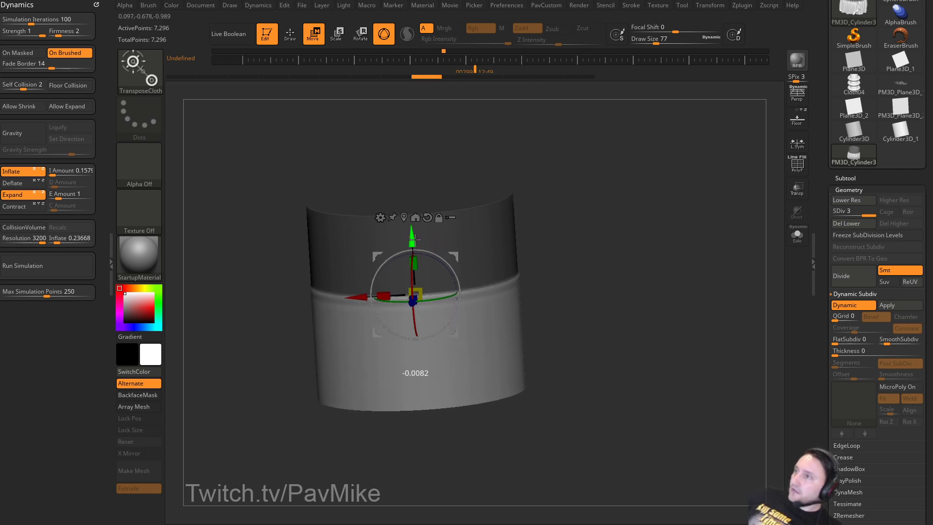
{"action": "left_click_drag", "start_coordinate": [415, 238], "coordinate": [419, 243]}
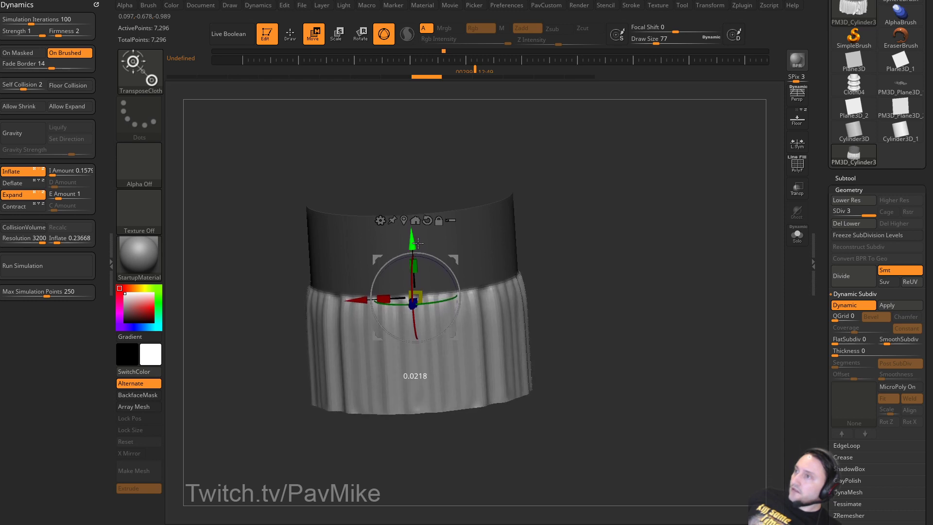
{"action": "key", "text": "ctrl+z"}
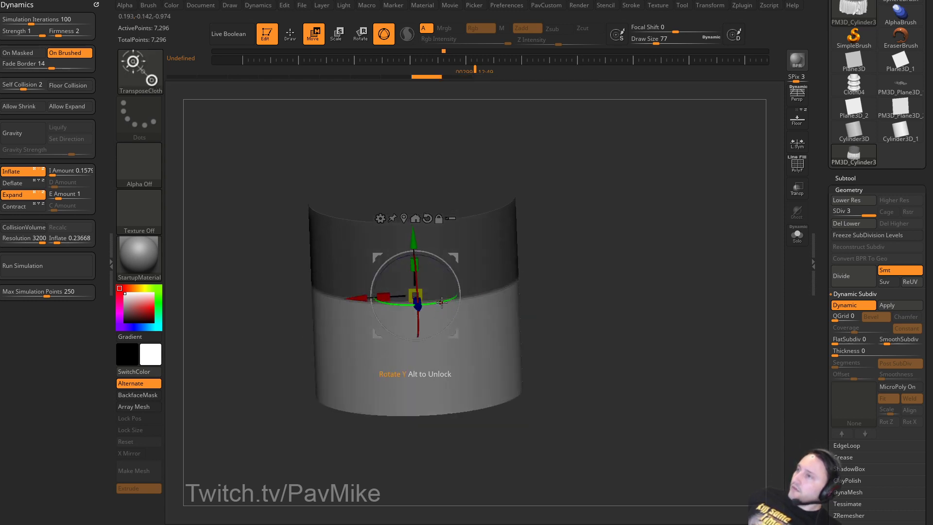
Try twisting the cylinder's lower half around the vertical axis with TransposeCloth, using Inflate and Expand, and undo the result.
{"action": "left_click_drag", "start_coordinate": [446, 301], "coordinate": [449, 304]}
{"action": "left_click_drag", "start_coordinate": [600, 293], "coordinate": [613, 273]}
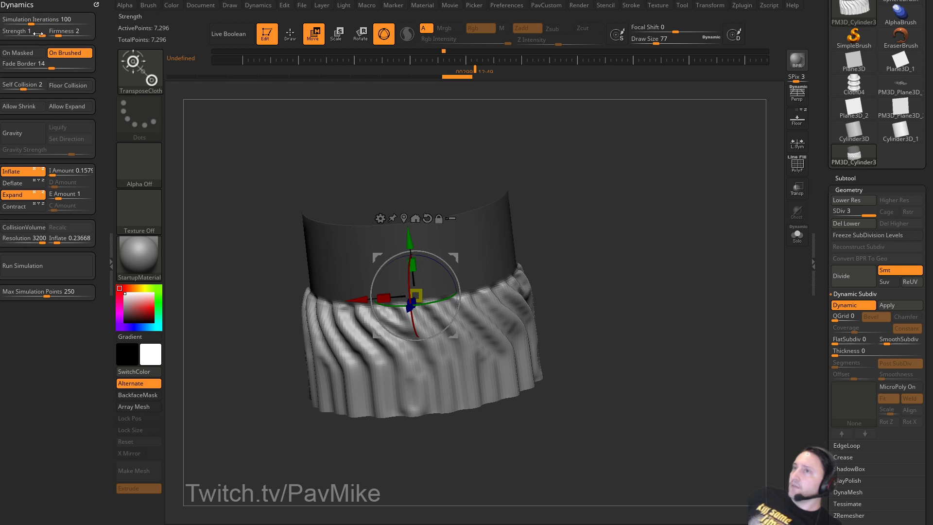
{"action": "left_click_drag", "start_coordinate": [439, 300], "coordinate": [452, 300]}
{"action": "left_click_drag", "start_coordinate": [586, 290], "coordinate": [429, 303]}
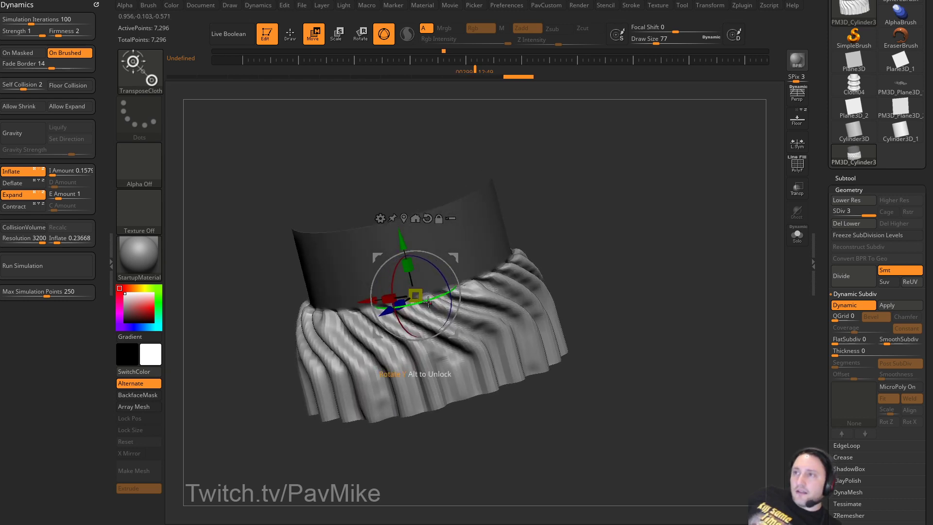
{"action": "key", "text": "ctrl+z"}
{"action": "key", "text": "ctrl+z"}
{"action": "key", "text": "ctrl+z"}
{"action": "key", "text": "ctrl+z"}
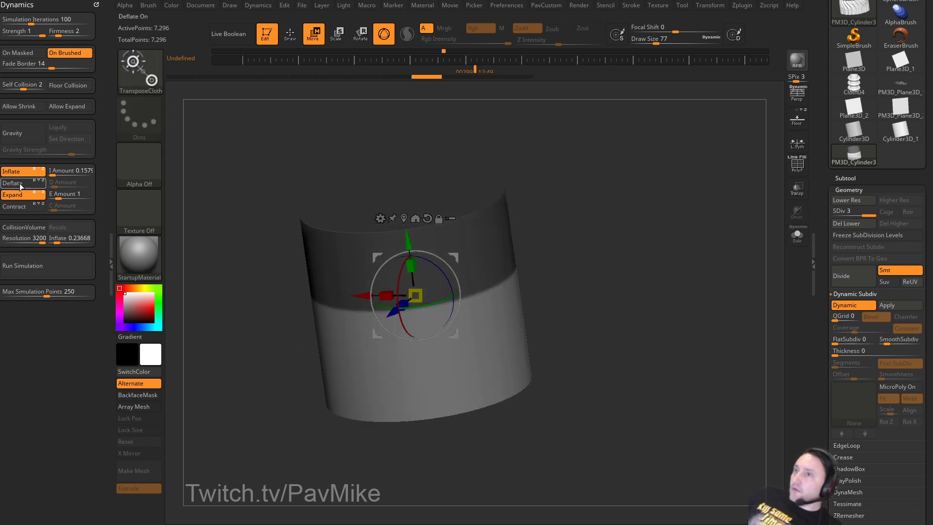
Replace Inflate with Deflate alongside Expand, test TransposeCloth rotation and scaling on the lower half, and undo each test.
{"action": "left_click", "coordinate": [13, 183]}
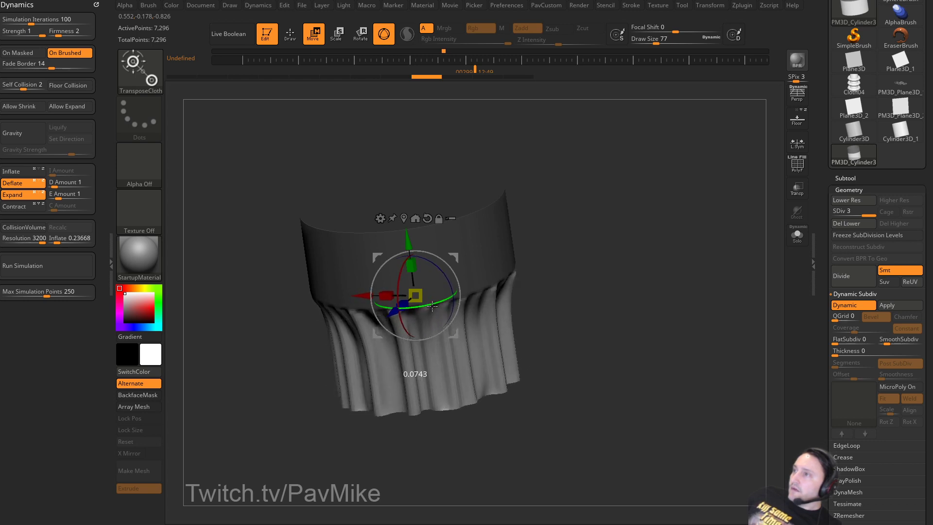
{"action": "left_click_drag", "start_coordinate": [434, 305], "coordinate": [570, 289]}
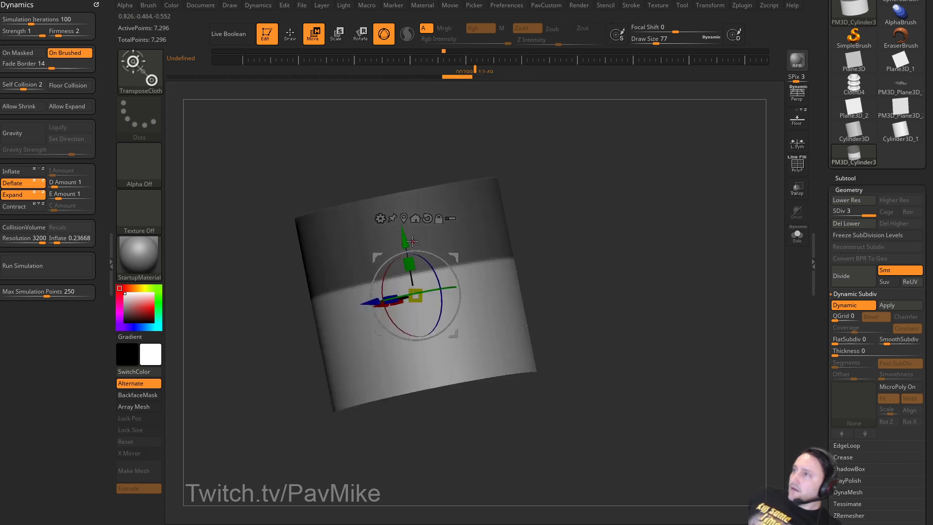
{"action": "left_click_drag", "start_coordinate": [416, 296], "coordinate": [421, 299]}
{"action": "key", "text": "ctrl+z"}
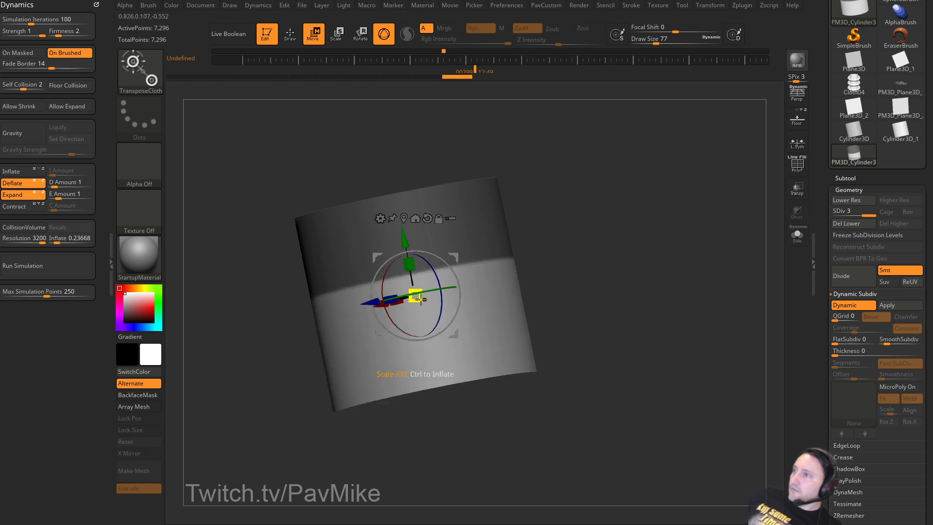
{"action": "mouse_move", "coordinate": [525, 251]}
{"action": "left_mouse_down"}
{"action": "mouse_move", "coordinate": [535, 273]}
{"action": "mouse_move", "coordinate": [538, 258]}
{"action": "left_mouse_up"}
{"action": "key", "text": "ctrl+z"}
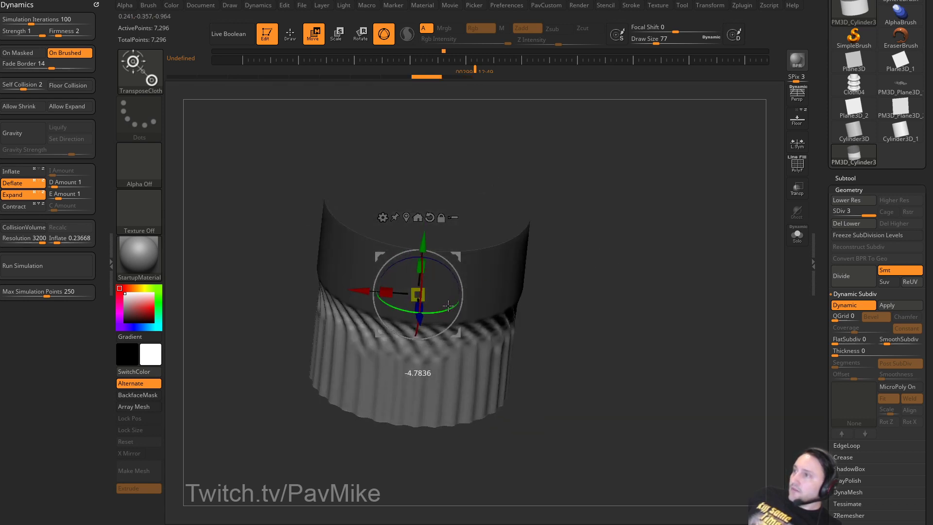
Try stronger TransposeCloth twists on the lower half with Deflate and Expand, return to Draw mode and undo the twists.
{"action": "left_click_drag", "start_coordinate": [448, 306], "coordinate": [458, 304]}
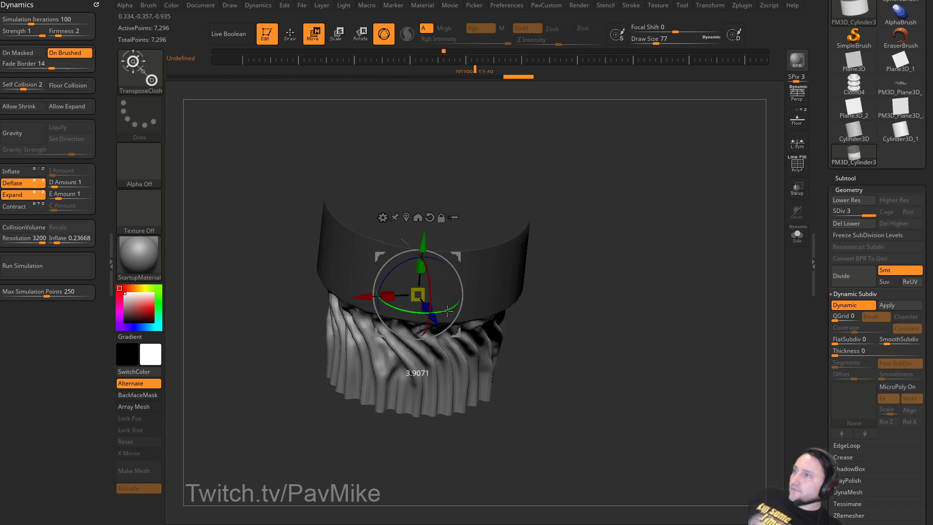
{"action": "left_click_drag", "start_coordinate": [453, 307], "coordinate": [454, 307]}
{"action": "mouse_move", "coordinate": [576, 290]}
{"action": "left_mouse_down"}
{"action": "mouse_move", "coordinate": [690, 285]}
{"action": "mouse_move", "coordinate": [563, 288]}
{"action": "mouse_move", "coordinate": [614, 291]}
{"action": "mouse_move", "coordinate": [615, 275]}
{"action": "left_mouse_up"}
{"action": "key", "text": "ctrl+z"}
{"action": "key", "text": "q"}
{"action": "key", "text": "ctrl+z"}
{"action": "key", "text": "ctrl+z"}
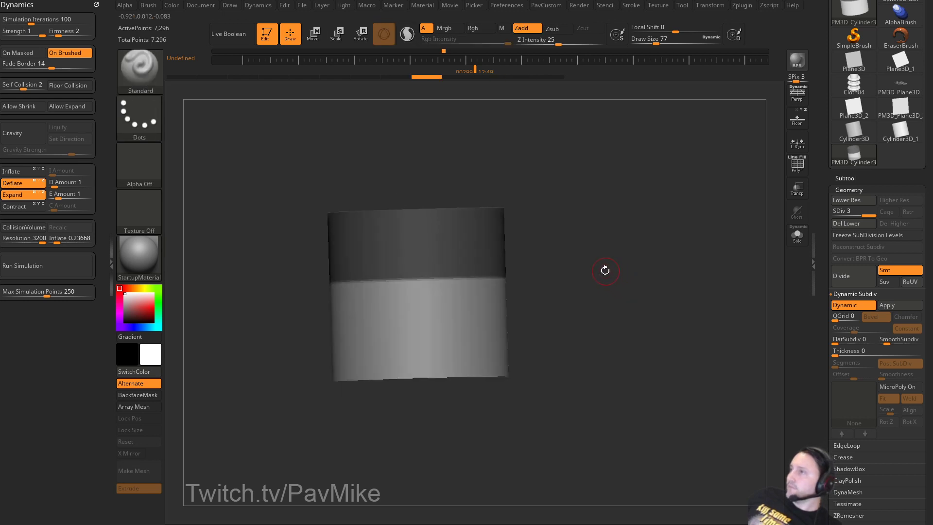
Try the ClothTwister brush at a draw size of about 400 on the cylinder's lower half and undo the stroke.
{"action": "key", "text": "s"}
{"action": "key", "text": "b"}
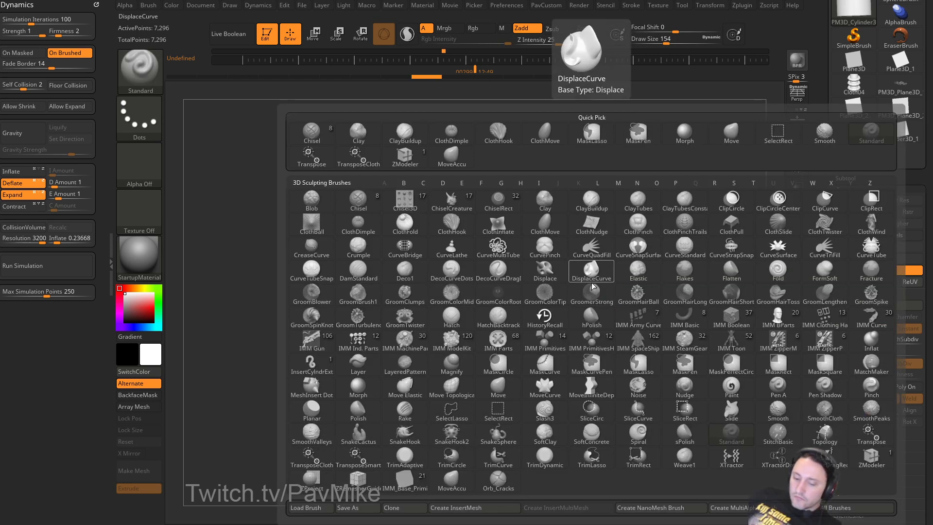
{"action": "key", "text": "c"}
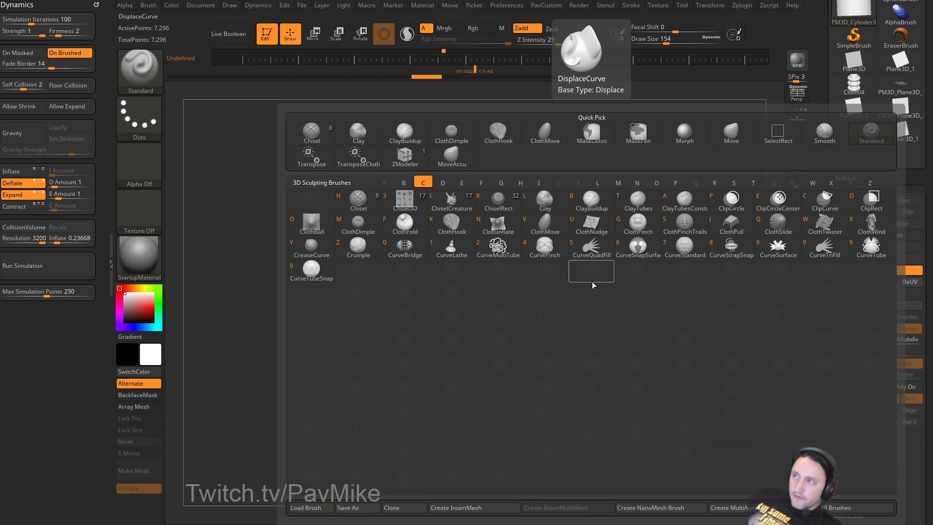
{"action": "key", "text": "w"}
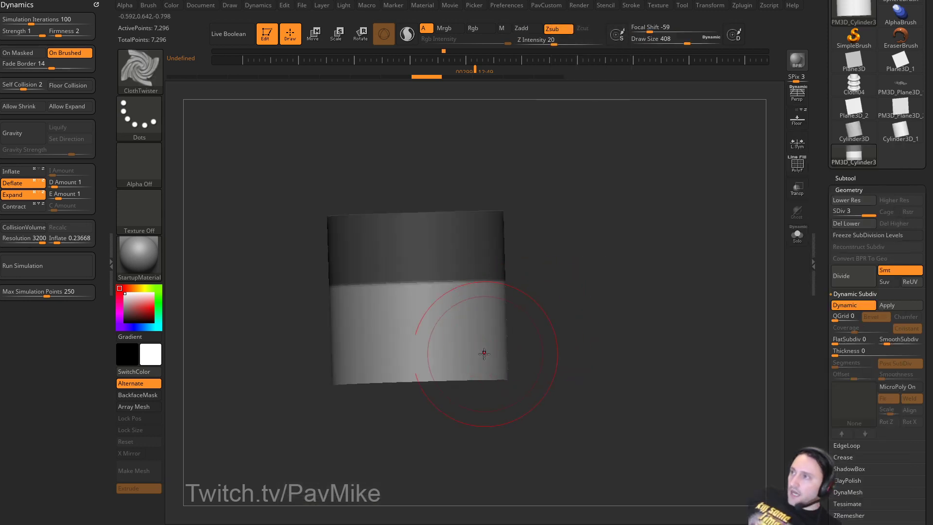
{"action": "left_click_drag", "start_coordinate": [483, 355], "coordinate": [448, 340]}
{"action": "key", "text": "ctrl+z"}
{"action": "key", "text": "ctrl+z"}
{"action": "key", "text": "ctrl+z"}
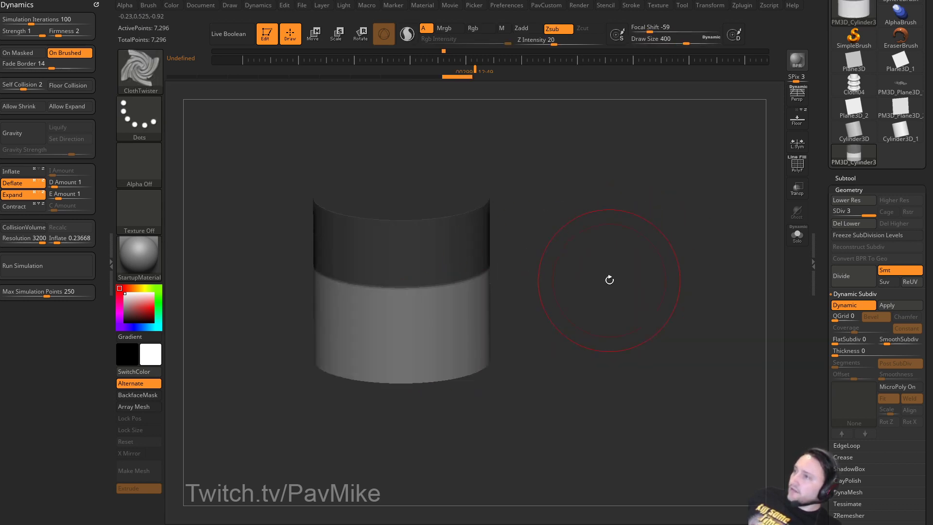
Select the Spiral brush and test a stroke on the cylinder's lower half, then undo it.
{"action": "key", "text": "b"}
{"action": "key", "text": "s"}
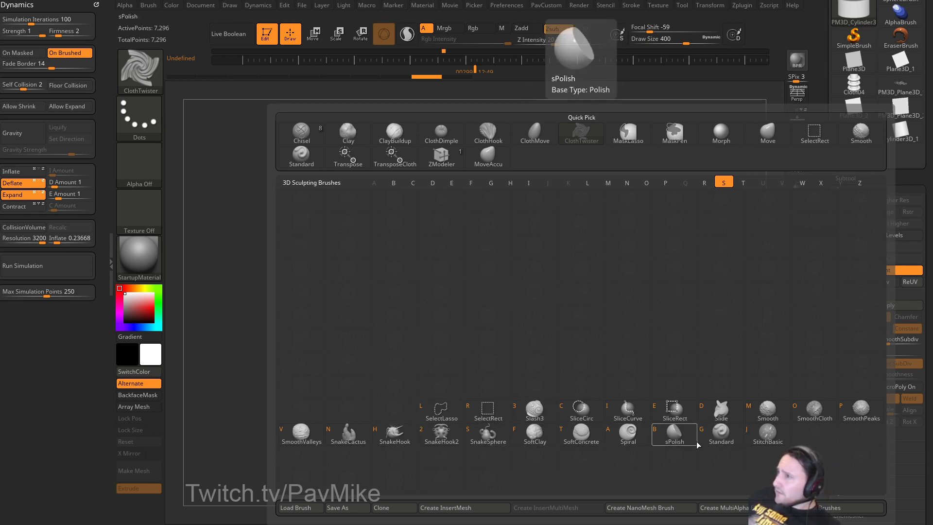
{"action": "key", "text": "a"}
{"action": "left_click_drag", "start_coordinate": [435, 329], "coordinate": [511, 323]}
{"action": "key", "text": "ctrl+z"}
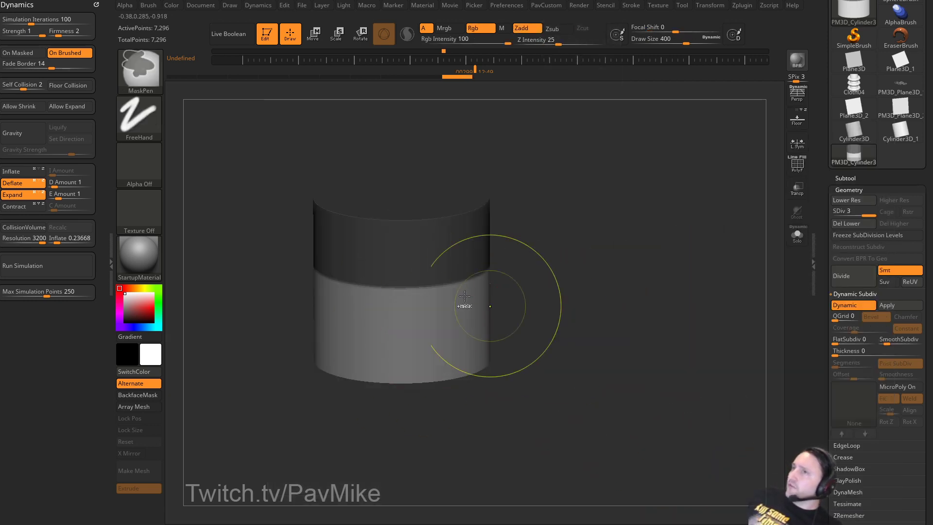
Set the Spiral brush's own Simulation Iterations to 100 in its Elasticity settings.
{"action": "left_click", "coordinate": [148, 6]}
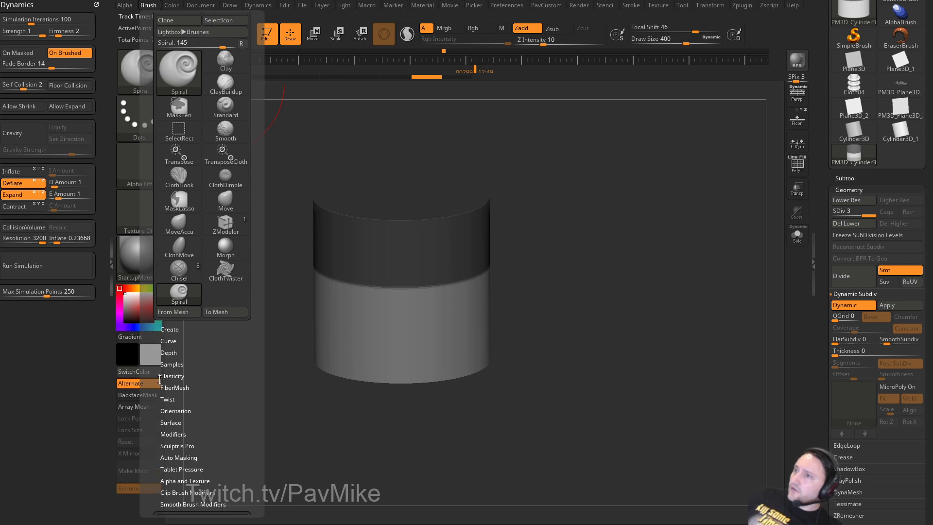
{"action": "left_click", "coordinate": [172, 381]}
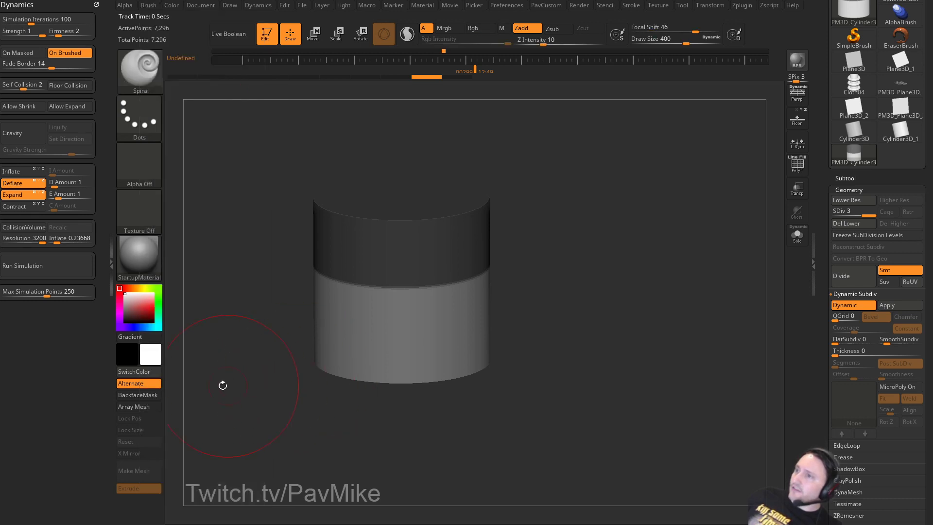
{"action": "left_click", "coordinate": [148, 6]}
{"action": "left_click_drag", "start_coordinate": [160, 447], "coordinate": [236, 443]}
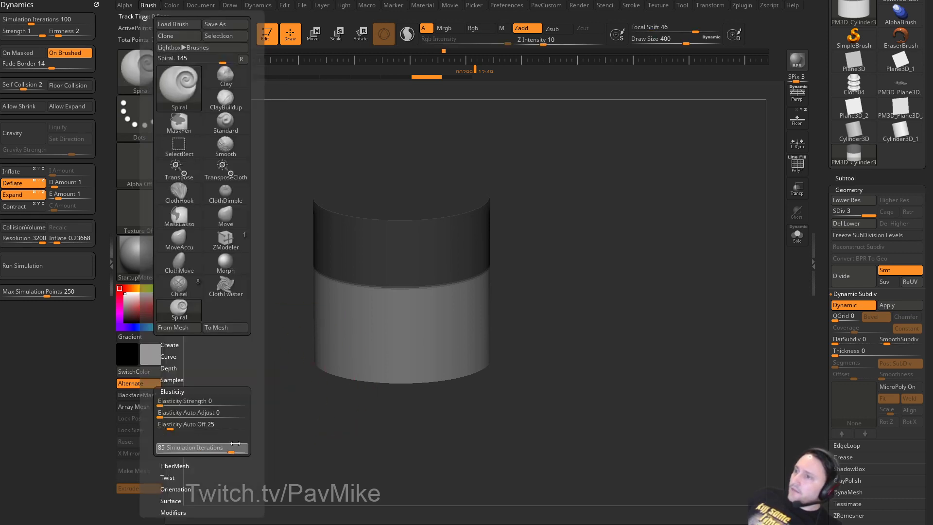
{"action": "left_click", "coordinate": [235, 444]}
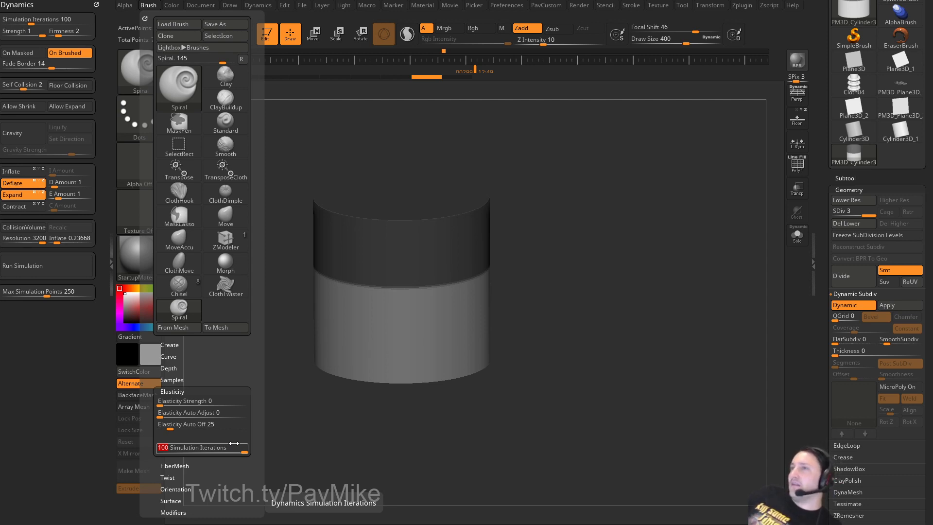
Test cloth-driven Spiral strokes on the lower half, reduce the Dynamics Simulation Iterations to 56 and undo the strokes.
{"action": "left_click_drag", "start_coordinate": [426, 344], "coordinate": [463, 347]}
{"action": "key", "text": "ctrl+z"}
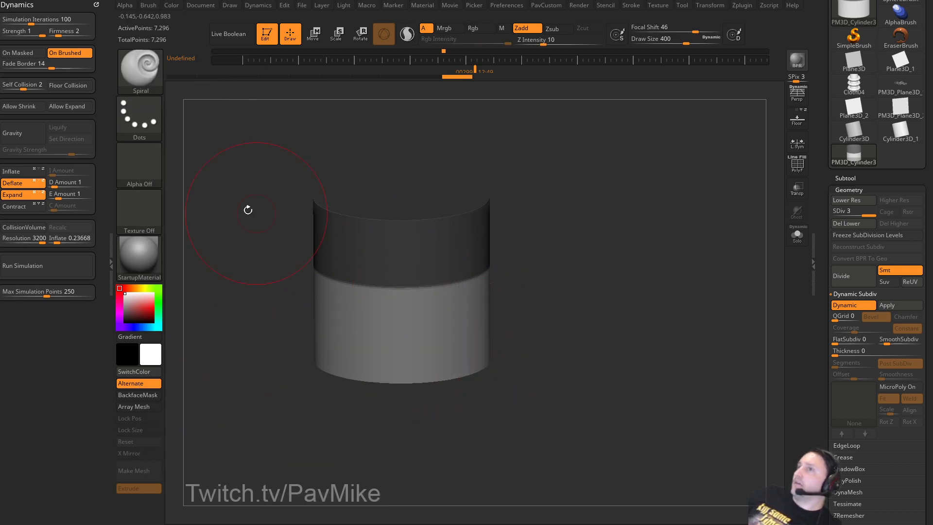
{"action": "left_click_drag", "start_coordinate": [421, 341], "coordinate": [438, 343]}
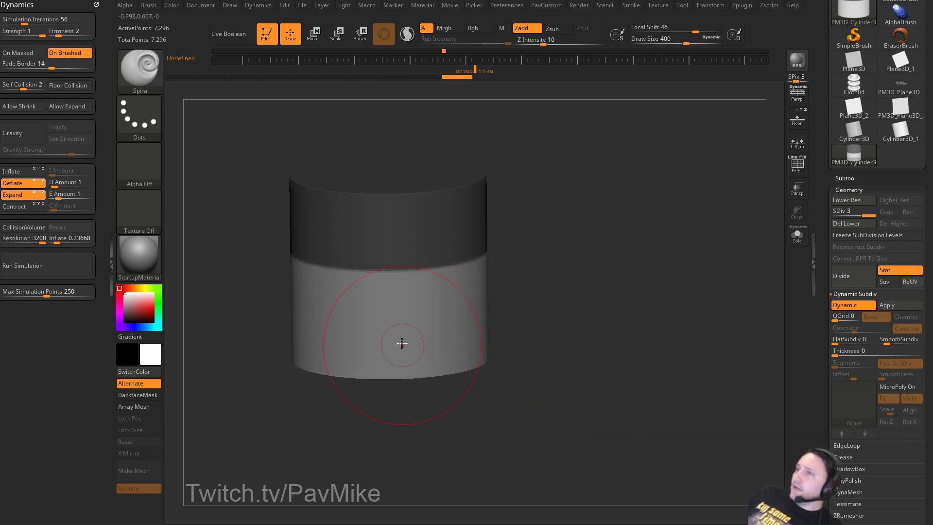
{"action": "left_click_drag", "start_coordinate": [401, 341], "coordinate": [411, 338]}
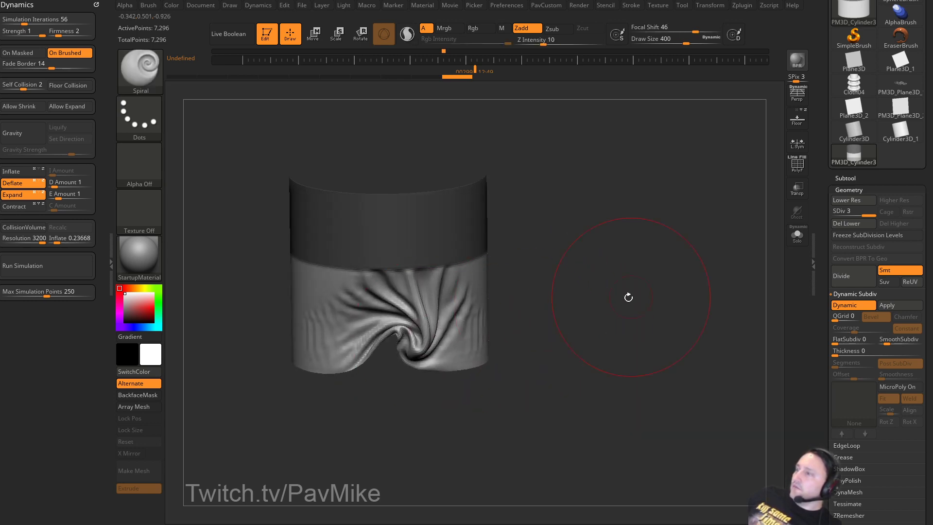
{"action": "key", "text": "ctrl+z"}
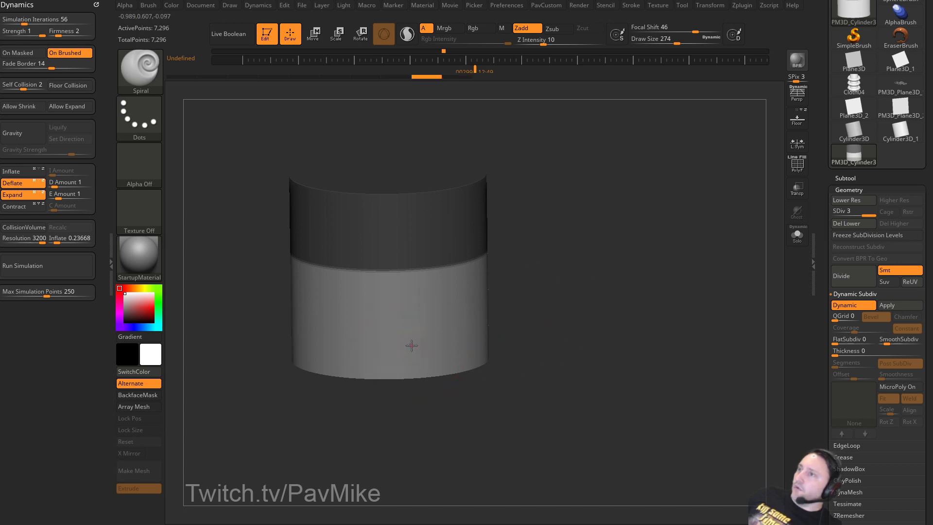
{"action": "key", "text": "ctrl+z"}
Turn off On Brushed and test Spiral strokes near the cylinder's lower edge at draw sizes 422 and 274, undoing them.
{"action": "left_click", "coordinate": [63, 51]}
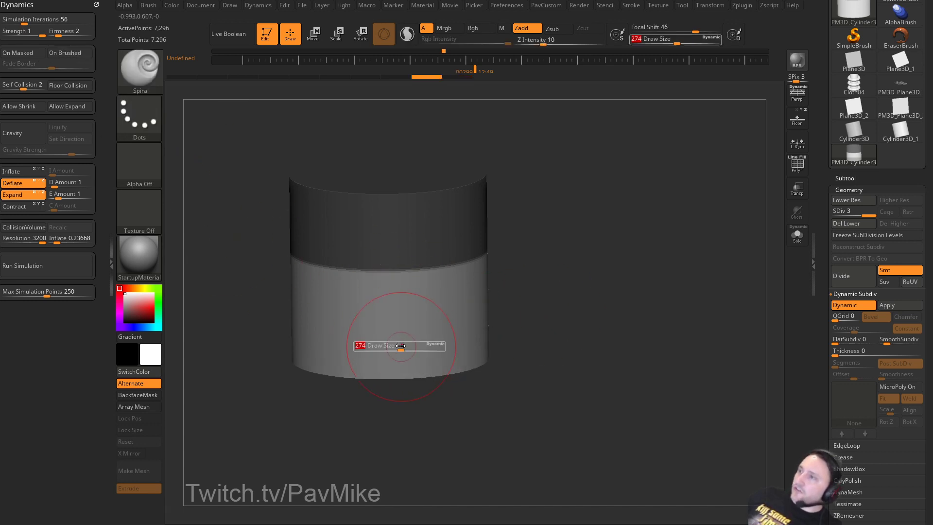
{"action": "left_click_drag", "start_coordinate": [397, 337], "coordinate": [420, 357]}
{"action": "key", "text": "ctrl+z"}
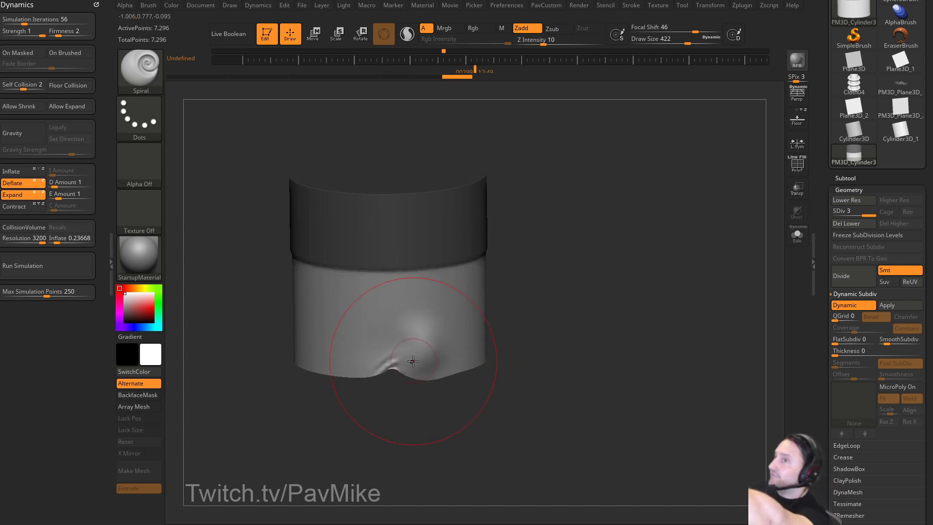
{"action": "mouse_move", "coordinate": [544, 295]}
{"action": "left_mouse_down"}
{"action": "mouse_move", "coordinate": [398, 369]}
{"action": "mouse_move", "coordinate": [408, 344]}
{"action": "left_mouse_up"}
{"action": "key", "text": "s"}
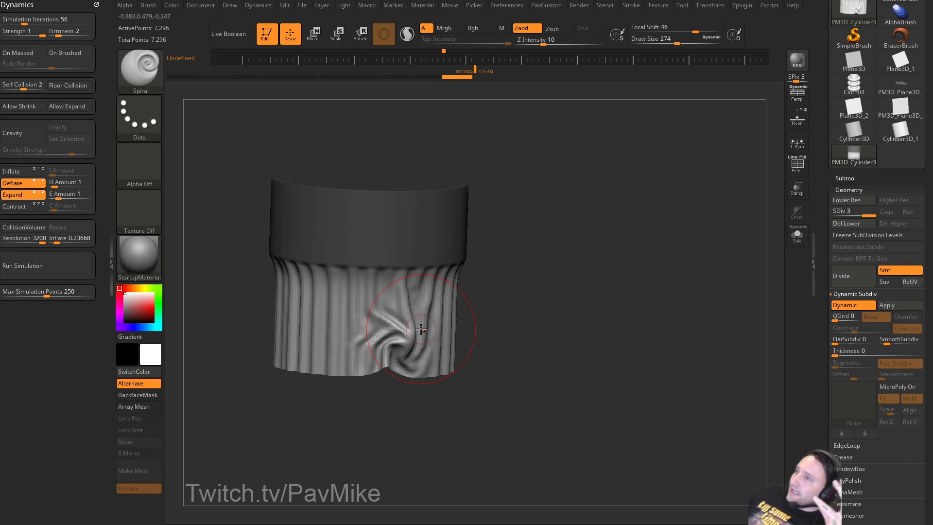
{"action": "left_click_drag", "start_coordinate": [535, 292], "coordinate": [599, 254]}
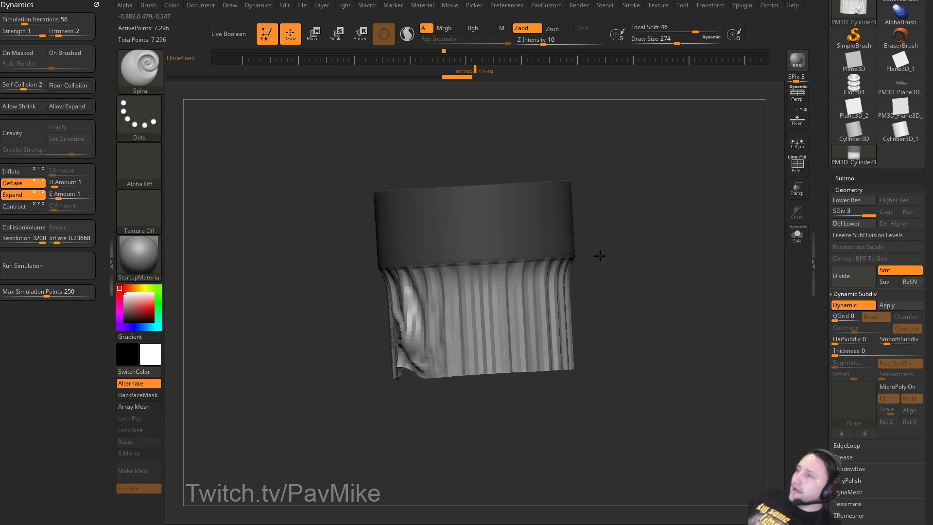
{"action": "key", "text": "ctrl+z"}
Try further Spiral strokes on another side of the cylinder's unmasked lower half and undo them.
{"action": "left_click_drag", "start_coordinate": [471, 338], "coordinate": [443, 400]}
{"action": "key", "text": "ctrl+z"}
{"action": "left_click_drag", "start_coordinate": [530, 396], "coordinate": [469, 396], "text": "alt"}
{"action": "left_click_drag", "start_coordinate": [481, 353], "coordinate": [525, 348]}
{"action": "key", "text": "ctrl+z"}
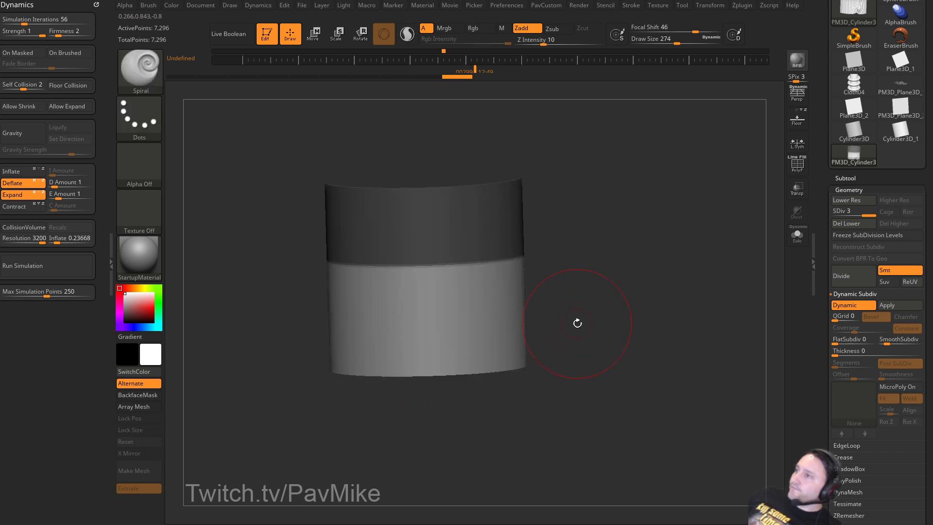
{"action": "key", "text": "s"}
{"action": "mouse_move", "coordinate": [577, 323]}
{"action": "left_mouse_down", "text": "alt"}
{"action": "mouse_move", "coordinate": [577, 286]}
{"action": "mouse_move", "coordinate": [588, 323]}
{"action": "left_mouse_up", "text": "alt"}
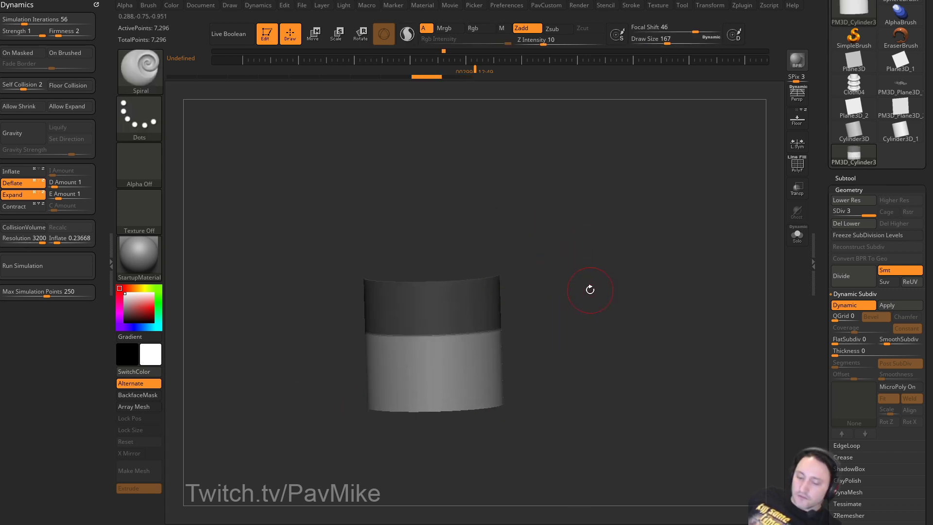
{"action": "key", "text": "b"}
{"action": "left_click", "coordinate": [540, 200]}
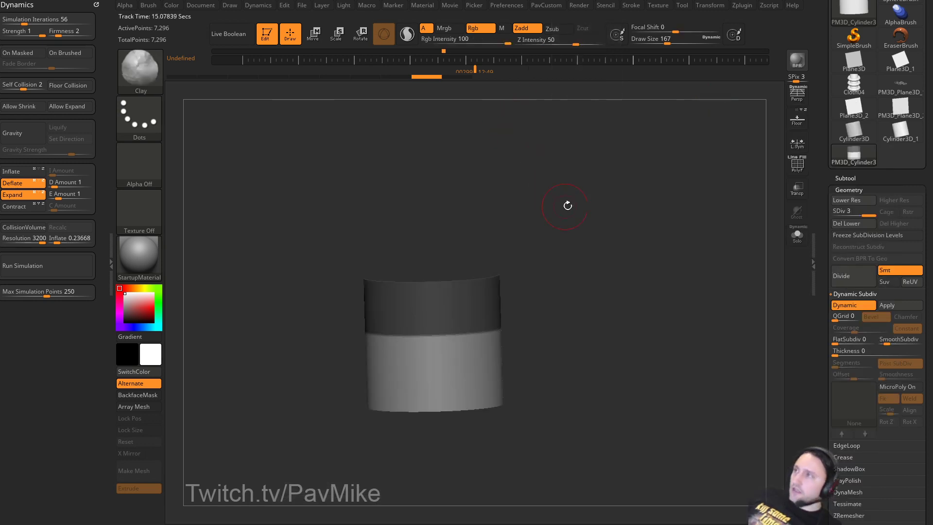
{"action": "key", "text": "b"}
{"action": "key", "text": "t"}
{"action": "key", "text": "d"}
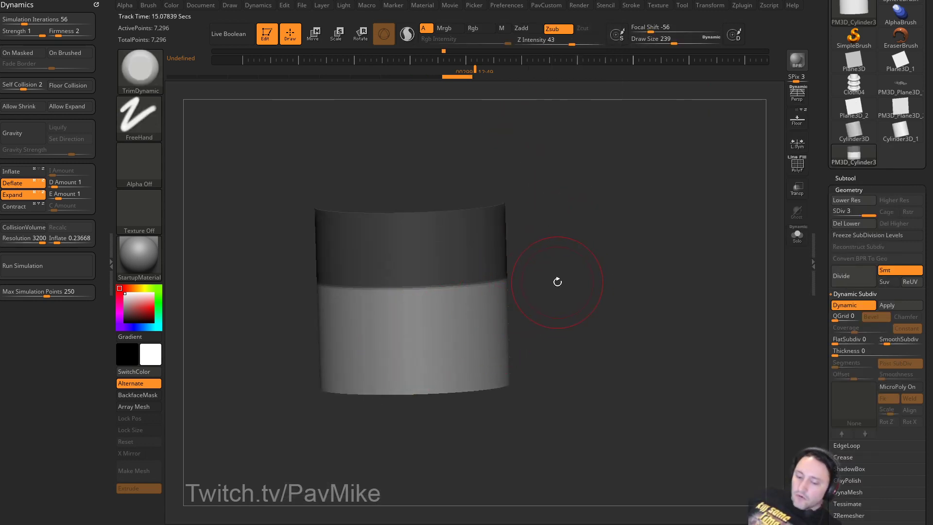
Select the ClayTubes brush and test a stroke on the cylinder's lower half, then undo it.
{"action": "key", "text": "b"}
{"action": "key", "text": "c"}
{"action": "key", "text": "t"}
{"action": "mouse_move", "coordinate": [386, 344]}
{"action": "left_mouse_down"}
{"action": "mouse_move", "coordinate": [408, 343]}
{"action": "mouse_move", "coordinate": [398, 335]}
{"action": "left_mouse_up"}
{"action": "key", "text": "ctrl+z"}
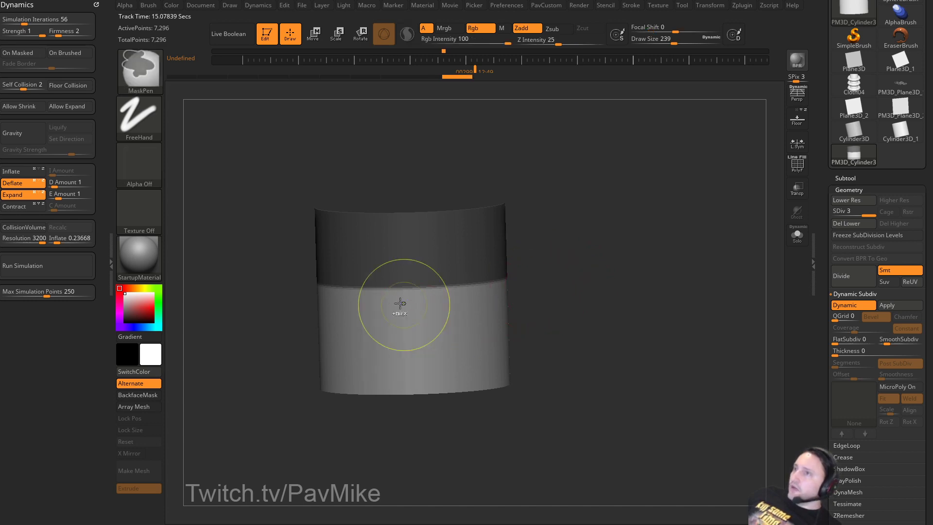
Raise the ClayTubes brush's own Simulation Iterations, test a cloth-driven stroke on the lower half and undo it.
{"action": "left_click", "coordinate": [149, 5]}
{"action": "scroll", "coordinate": [204, 418], "scroll_direction": "down", "scroll_amount": 2}
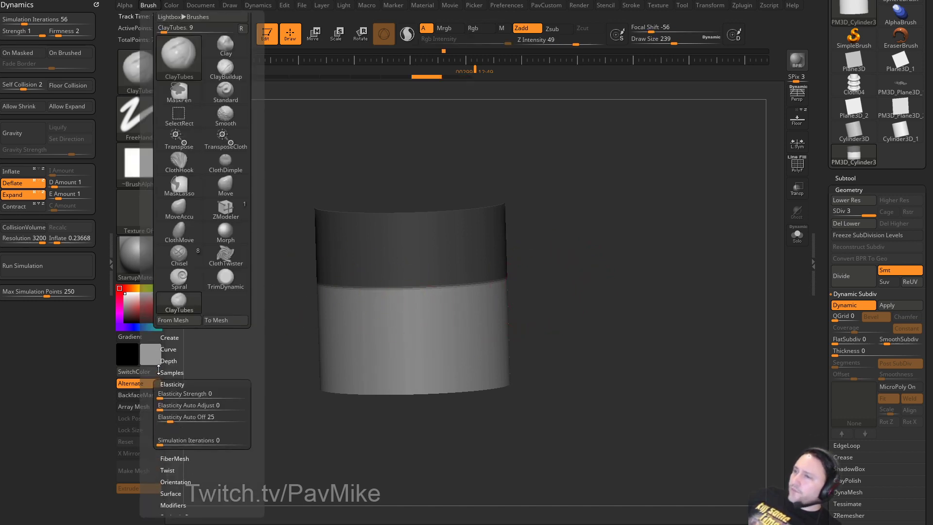
{"action": "left_click", "coordinate": [85, 262]}
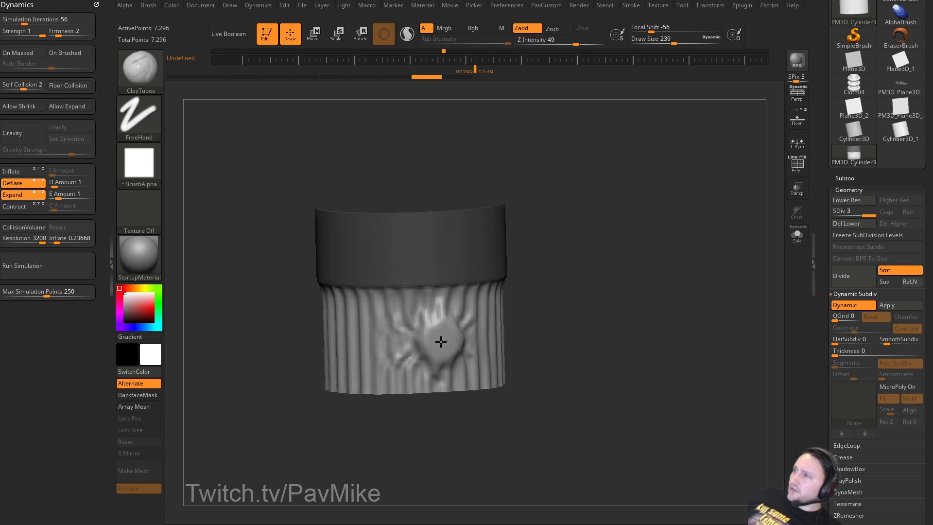
{"action": "key", "text": "ctrl+z"}
Turn off both Expand and Deflate in the cloth dynamics settings.
{"action": "left_click", "coordinate": [14, 196]}
{"action": "left_click", "coordinate": [15, 184]}
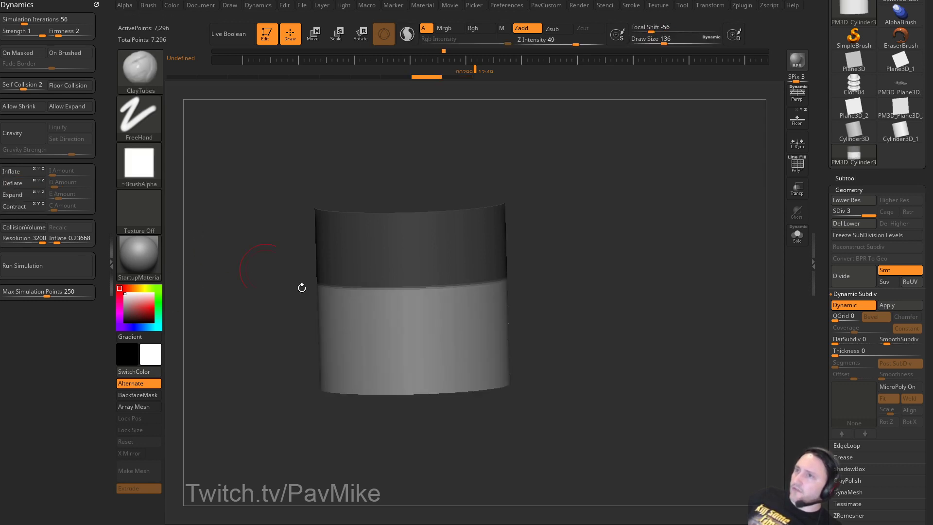
Set Z Intensity to 100, enlarge the ClayTubes brush to 177 and carve inward test dents into the cylinder's unmasked lower half.
{"action": "mouse_move", "coordinate": [413, 368]}
{"action": "left_mouse_down"}
{"action": "mouse_move", "coordinate": [410, 355]}
{"action": "mouse_move", "coordinate": [431, 343]}
{"action": "mouse_move", "coordinate": [414, 330]}
{"action": "mouse_move", "coordinate": [423, 345]}
{"action": "mouse_move", "coordinate": [413, 345]}
{"action": "mouse_move", "coordinate": [430, 329]}
{"action": "mouse_move", "coordinate": [434, 346]}
{"action": "mouse_move", "coordinate": [422, 363]}
{"action": "mouse_move", "coordinate": [430, 338]}
{"action": "mouse_move", "coordinate": [420, 354]}
{"action": "left_mouse_up"}
{"action": "key", "text": "ctrl+z"}
{"action": "key", "text": "bracketright"}
{"action": "left_click_drag", "start_coordinate": [578, 42], "coordinate": [604, 43]}
{"action": "left_click_drag", "start_coordinate": [630, 312], "coordinate": [587, 318]}
{"action": "mouse_move", "coordinate": [497, 347]}
{"action": "left_mouse_down", "text": "alt"}
{"action": "mouse_move", "coordinate": [500, 338]}
{"action": "mouse_move", "coordinate": [502, 346]}
{"action": "left_mouse_up", "text": "alt"}
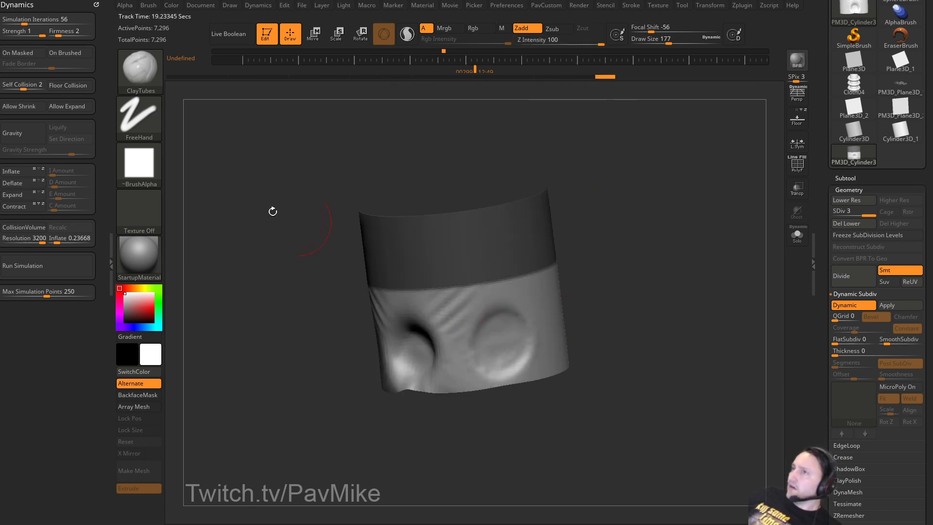
Give the brush Alpha 12, enlarge it to 245 and carve further inverted test strokes into the lower half.
{"action": "left_click", "coordinate": [146, 166]}
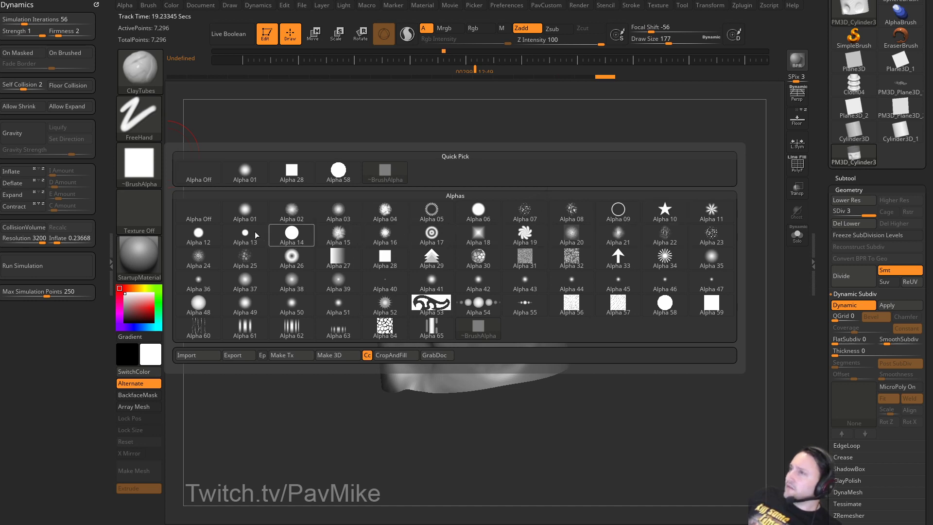
{"action": "left_click", "coordinate": [217, 237]}
{"action": "left_click_drag", "start_coordinate": [504, 334], "coordinate": [505, 333], "text": "alt"}
{"action": "key", "text": "]"}
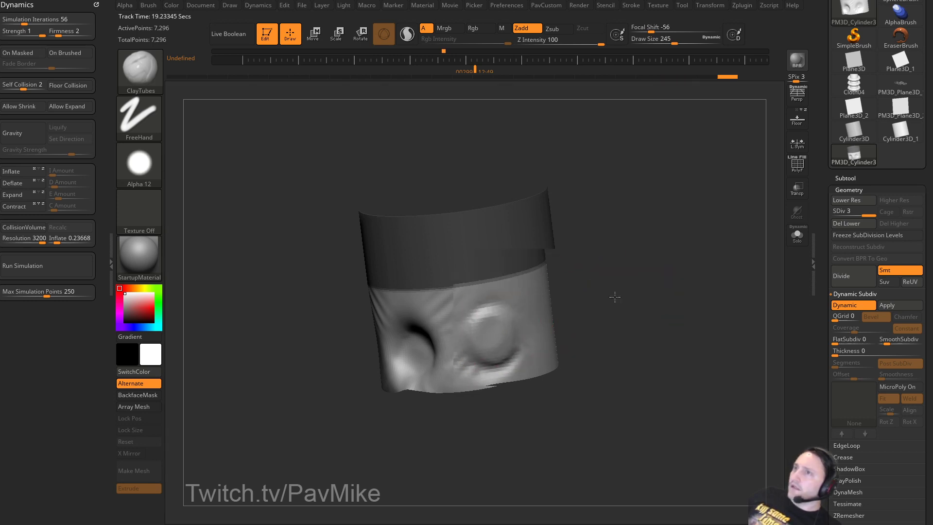
{"action": "left_click_drag", "start_coordinate": [614, 298], "coordinate": [565, 300], "text": "alt"}
{"action": "mouse_move", "coordinate": [235, 90]}
{"action": "left_mouse_down"}
{"action": "mouse_move", "coordinate": [565, 185]}
{"action": "mouse_move", "coordinate": [574, 206]}
{"action": "left_mouse_up"}
Undo the recent test strokes on the cylinder and reduce the brush's draw size to 101.
{"action": "key", "text": "ctrl+z"}
{"action": "key", "text": "ctrl+z"}
{"action": "key", "text": "ctrl+z"}
{"action": "key", "text": "ctrl+z"}
{"action": "key", "text": "ctrl+z"}
{"action": "key", "text": "ctrl+z"}
{"action": "key", "text": "ctrl+z"}
{"action": "key", "text": "ctrl+z"}
{"action": "key", "text": "ctrl+z"}
{"action": "key", "text": "ctrl+z"}
{"action": "key", "text": "s"}
{"action": "left_click_drag", "start_coordinate": [580, 199], "coordinate": [599, 204], "text": "alt"}
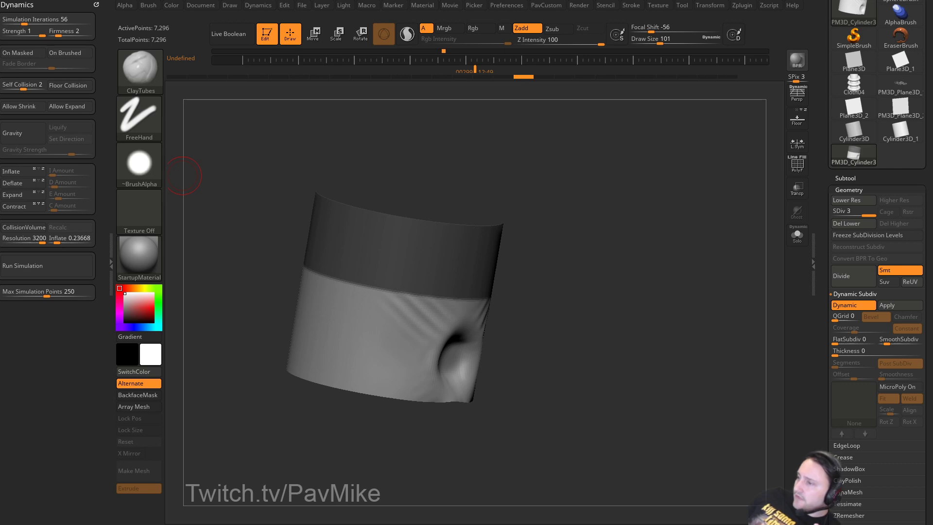
Switch to the web browser to show the YouTube channel's video list, and return to ZBrush.
{"action": "left_click_drag", "start_coordinate": [587, 524], "coordinate": [588, 91]}
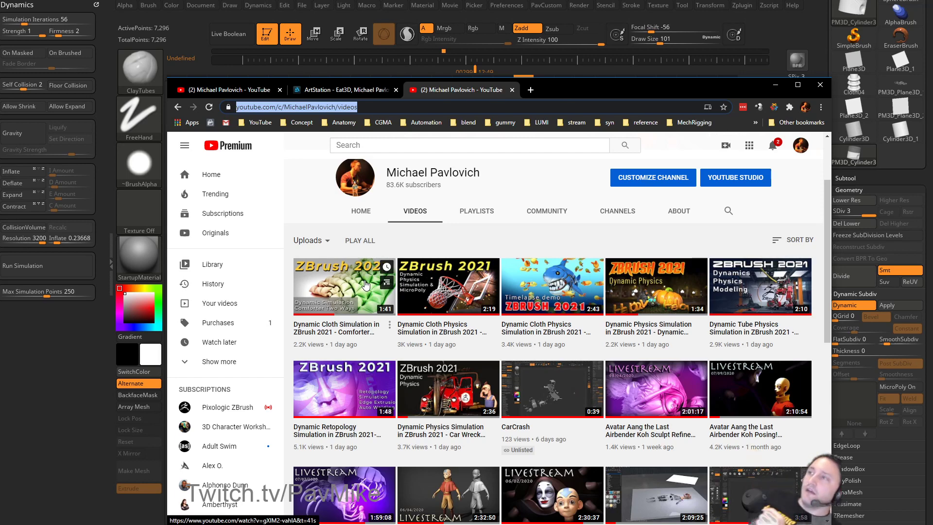
{"action": "left_click_drag", "start_coordinate": [582, 92], "coordinate": [576, 524]}
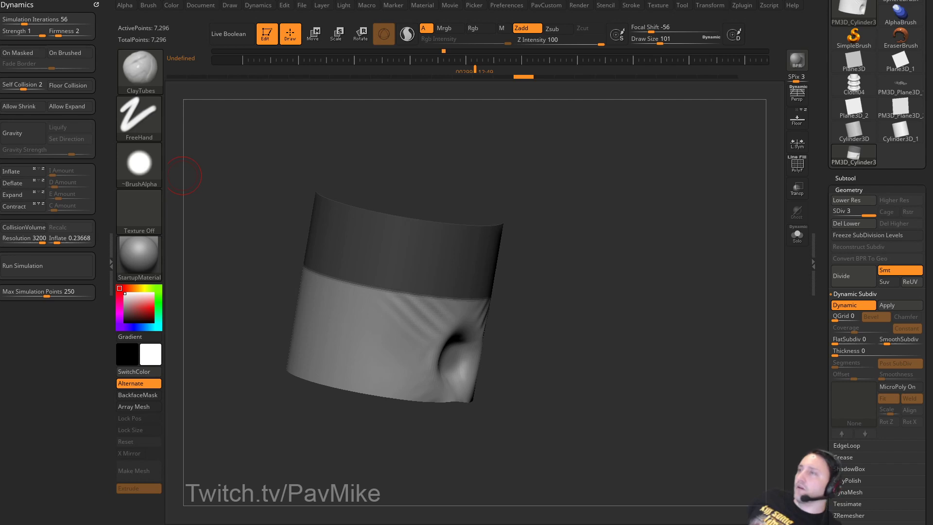
Clear the cylinder from the canvas, draw out a new Plane3D and make it editable.
{"action": "left_click", "coordinate": [266, 35]}
{"action": "key", "text": "ctrl+n"}
{"action": "left_click_drag", "start_coordinate": [815, 208], "coordinate": [814, 268]}
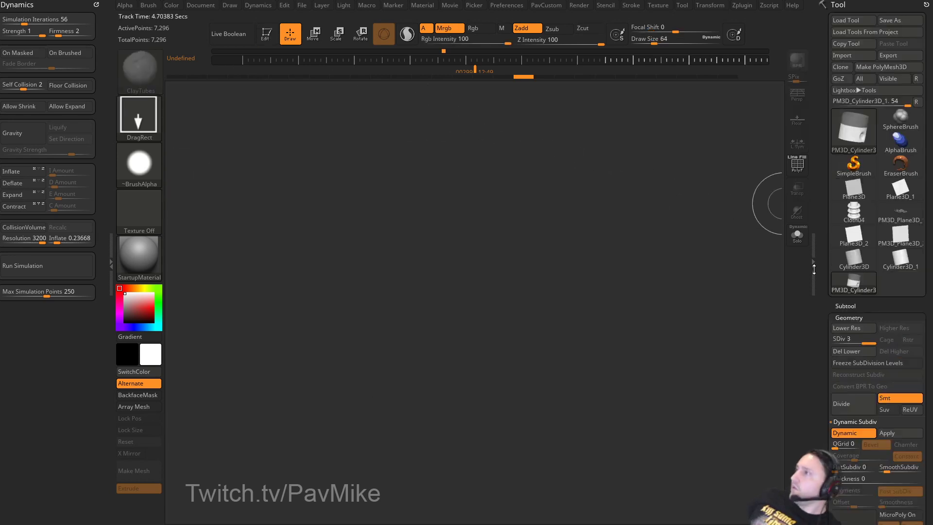
{"action": "left_click", "coordinate": [843, 194]}
{"action": "left_click_drag", "start_coordinate": [435, 299], "coordinate": [471, 356]}
{"action": "left_click", "coordinate": [267, 36]}
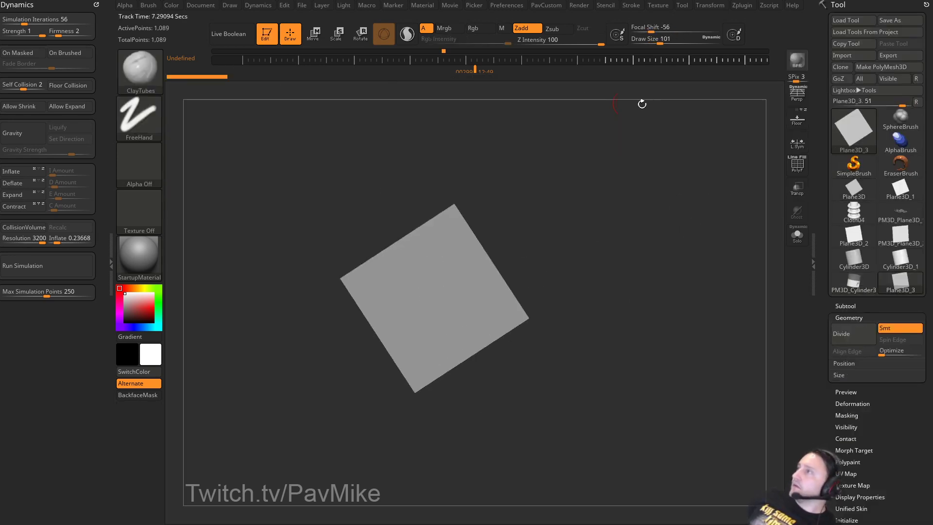
Convert the plane to a PolyMesh3D and enable Dynamic Subdiv with a Thickness of 0.02772.
{"action": "left_click", "coordinate": [871, 72]}
{"action": "scroll", "coordinate": [844, 278], "scroll_direction": "down", "scroll_amount": 3}
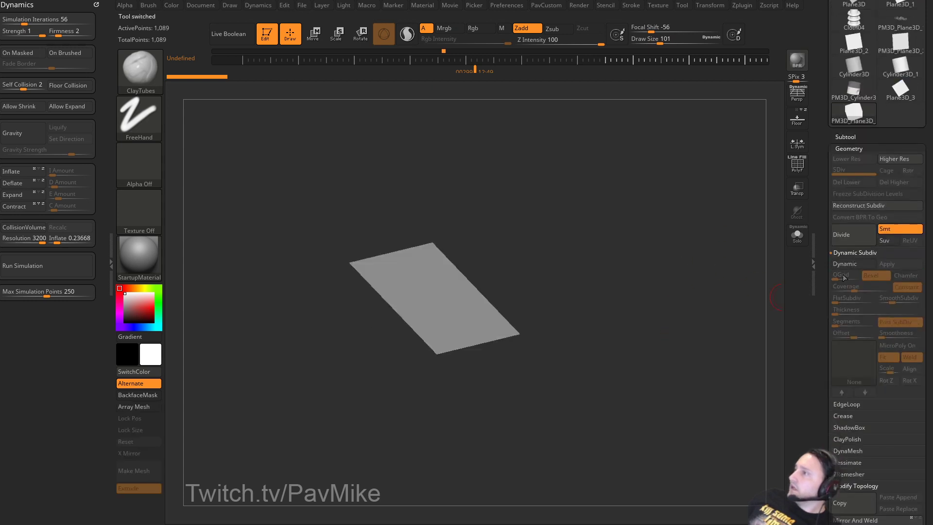
{"action": "left_click", "coordinate": [854, 263]}
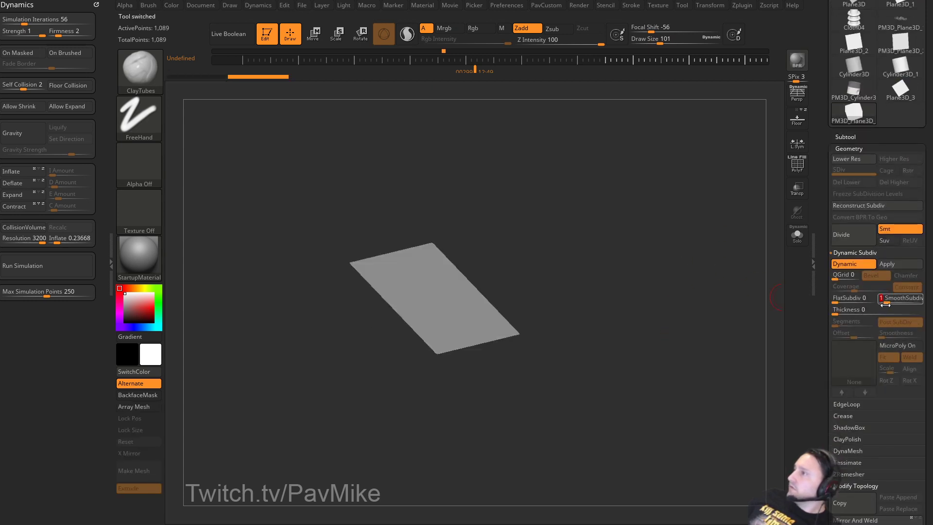
{"action": "left_click_drag", "start_coordinate": [839, 309], "coordinate": [870, 310]}
{"action": "left_click_drag", "start_coordinate": [661, 297], "coordinate": [749, 296], "text": "shift"}
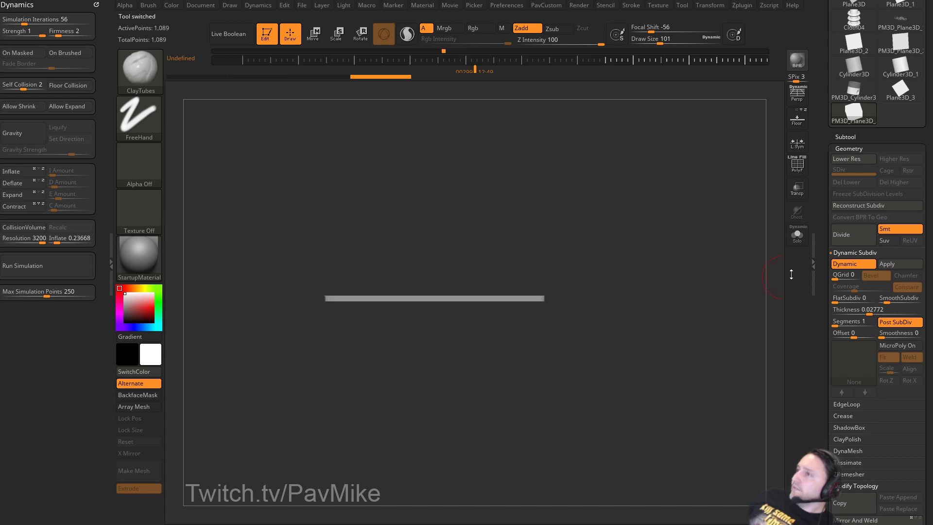
Show the plane's polyframe and mask the whole plane except a narrow strip along one edge.
{"action": "left_click", "coordinate": [801, 173]}
{"action": "mouse_move", "coordinate": [333, 260]}
{"action": "left_mouse_down", "text": "ctrl"}
{"action": "mouse_move", "coordinate": [366, 368]}
{"action": "mouse_move", "coordinate": [371, 340]}
{"action": "left_mouse_up", "text": "ctrl"}
{"action": "left_click_drag", "start_coordinate": [508, 224], "coordinate": [506, 241]}
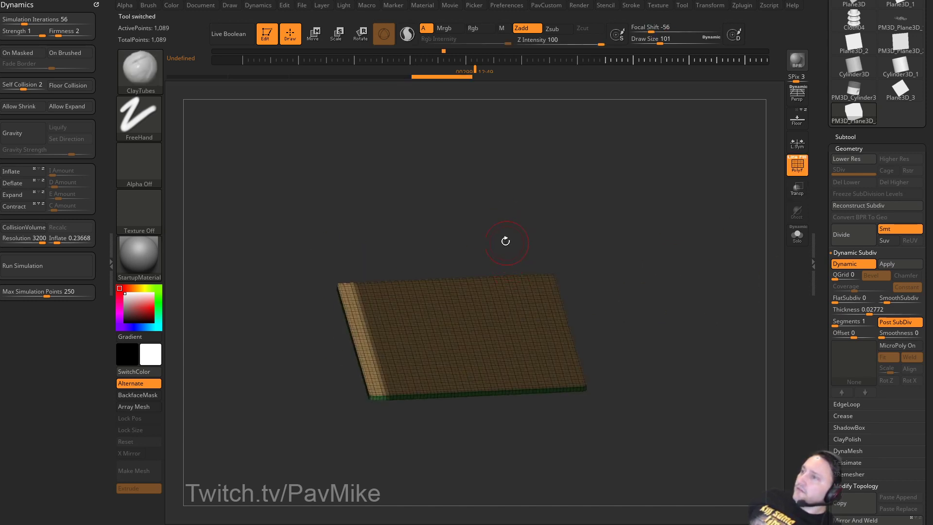
{"action": "left_click", "coordinate": [34, 55]}
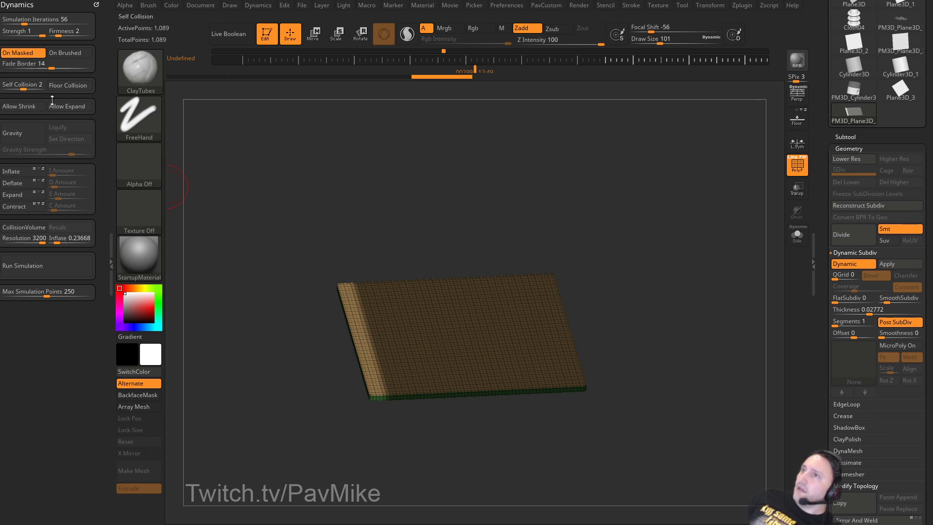
{"action": "left_click", "coordinate": [36, 55]}
{"action": "left_click_drag", "start_coordinate": [452, 195], "coordinate": [404, 262]}
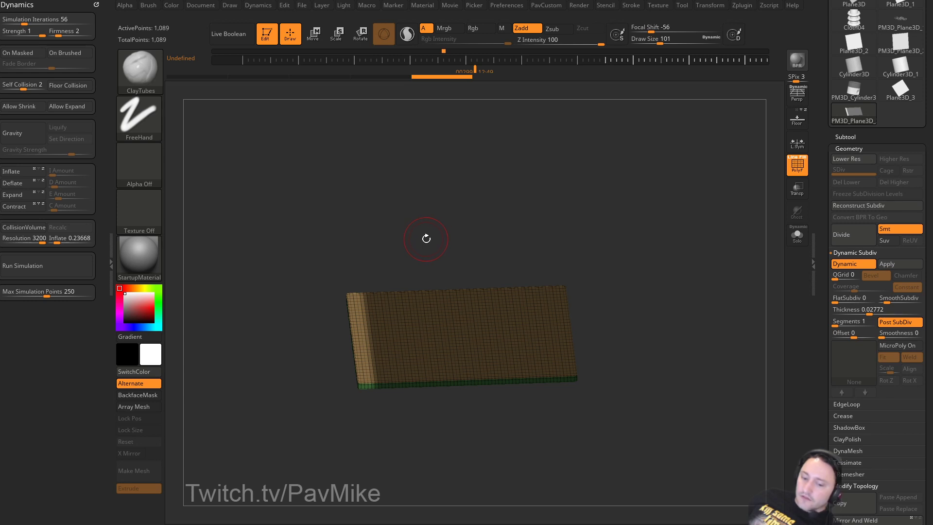
Select the TransposeCloth brush, place its gizmo on the unmasked strip and try pulling the strip outward, undoing the pull.
{"action": "key", "text": "b"}
{"action": "key", "text": "t"}
{"action": "key", "text": "c"}
{"action": "left_click", "coordinate": [363, 332], "text": "alt"}
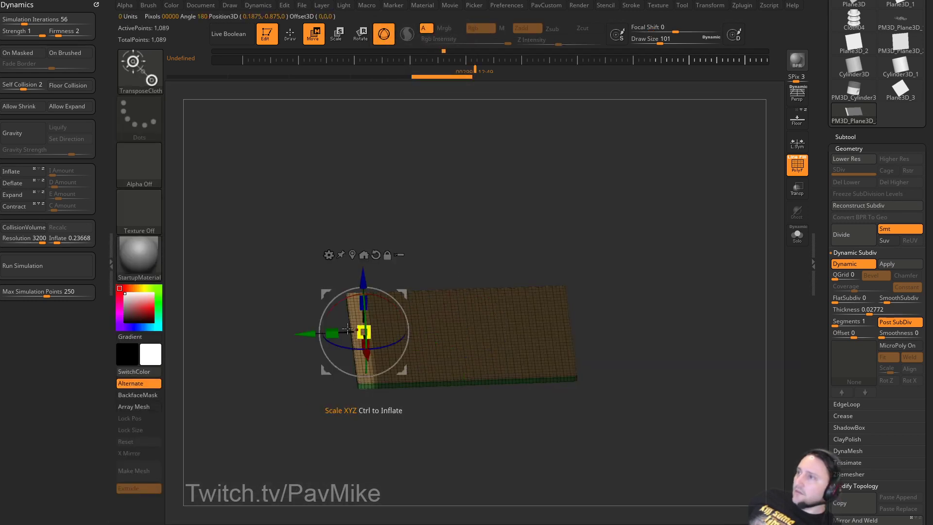
{"action": "left_click_drag", "start_coordinate": [348, 328], "coordinate": [194, 336]}
{"action": "key", "text": "ctrl+z"}
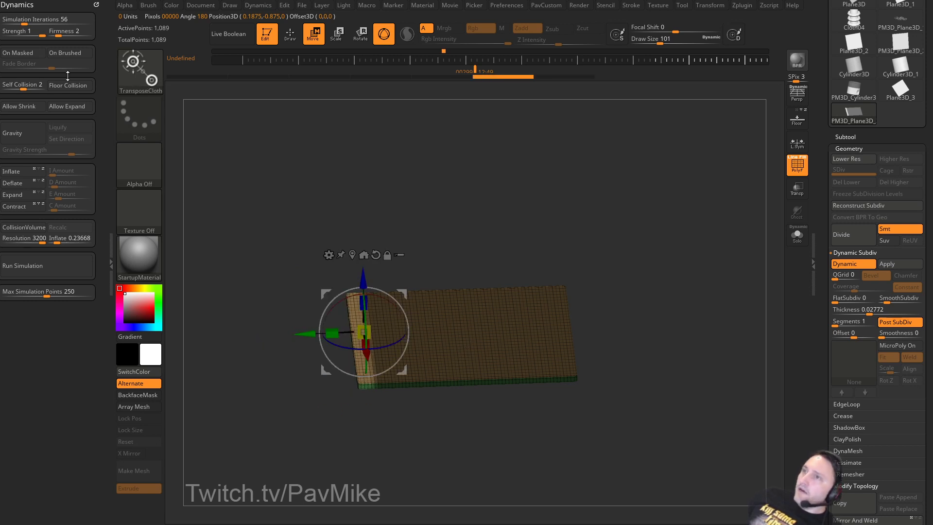
Turn on On Masked for the simulation and try moving the unmasked strip from a side view, undoing the attempt.
{"action": "left_click", "coordinate": [32, 57]}
{"action": "left_click_drag", "start_coordinate": [505, 265], "coordinate": [516, 232], "text": "shift"}
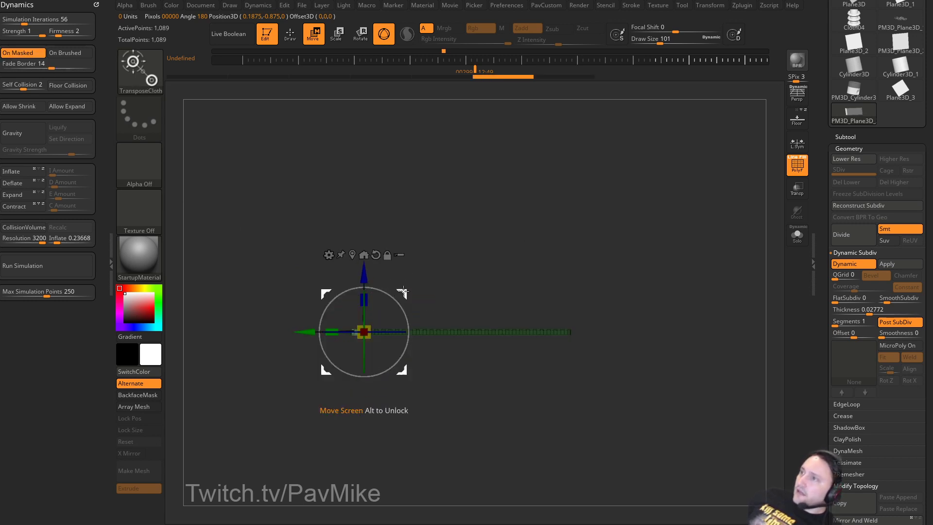
{"action": "left_click_drag", "start_coordinate": [404, 290], "coordinate": [306, 352]}
{"action": "key", "text": "ctrl+z"}
Raise Self Collision to 3, roll the thick plane up into a tube with TransposeCloth and hide the polyframe.
{"action": "left_click", "coordinate": [32, 87]}
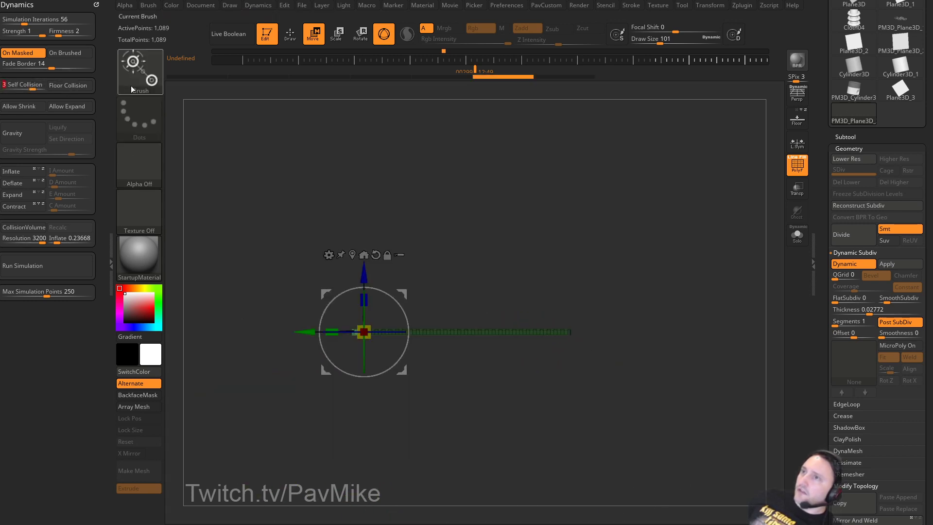
{"action": "mouse_move", "coordinate": [439, 300]}
{"action": "left_mouse_down", "text": "alt"}
{"action": "mouse_move", "coordinate": [336, 290]}
{"action": "mouse_move", "coordinate": [319, 255]}
{"action": "mouse_move", "coordinate": [521, 194]}
{"action": "mouse_move", "coordinate": [662, 283]}
{"action": "mouse_move", "coordinate": [591, 428]}
{"action": "mouse_move", "coordinate": [445, 427]}
{"action": "mouse_move", "coordinate": [390, 265]}
{"action": "mouse_move", "coordinate": [492, 175]}
{"action": "mouse_move", "coordinate": [590, 272]}
{"action": "mouse_move", "coordinate": [542, 384]}
{"action": "mouse_move", "coordinate": [405, 332]}
{"action": "mouse_move", "coordinate": [456, 228]}
{"action": "mouse_move", "coordinate": [557, 292]}
{"action": "mouse_move", "coordinate": [497, 332]}
{"action": "mouse_move", "coordinate": [470, 302]}
{"action": "left_mouse_up", "text": "alt"}
{"action": "mouse_move", "coordinate": [613, 260]}
{"action": "left_mouse_down"}
{"action": "mouse_move", "coordinate": [604, 279]}
{"action": "mouse_move", "coordinate": [623, 303]}
{"action": "mouse_move", "coordinate": [682, 256]}
{"action": "mouse_move", "coordinate": [662, 225]}
{"action": "mouse_move", "coordinate": [661, 299]}
{"action": "left_mouse_up"}
{"action": "key", "text": "q"}
{"action": "key", "text": "shift+f"}
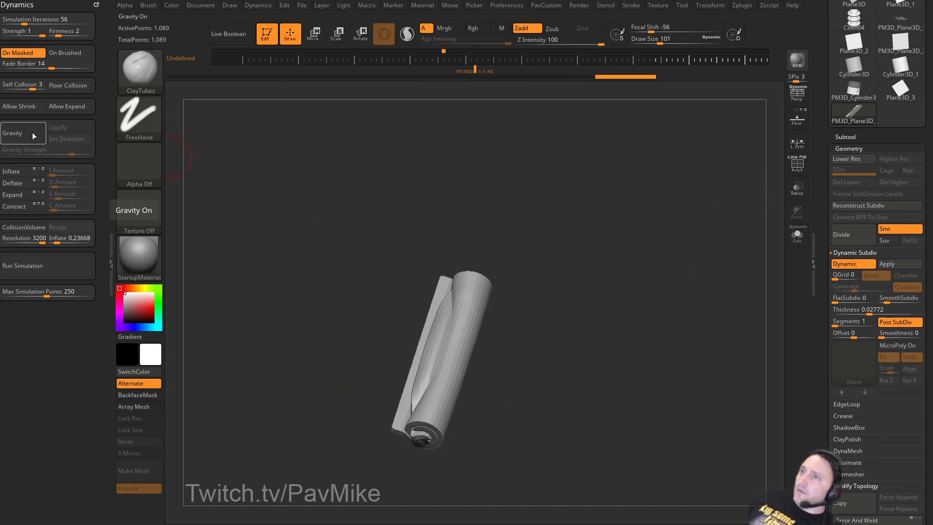
Turn on Gravity and Floor Collision and run the cloth simulation on the rolled plane.
{"action": "left_click", "coordinate": [32, 132]}
{"action": "left_click", "coordinate": [71, 85]}
{"action": "left_click_drag", "start_coordinate": [218, 156], "coordinate": [487, 233]}
{"action": "left_click", "coordinate": [73, 271]}
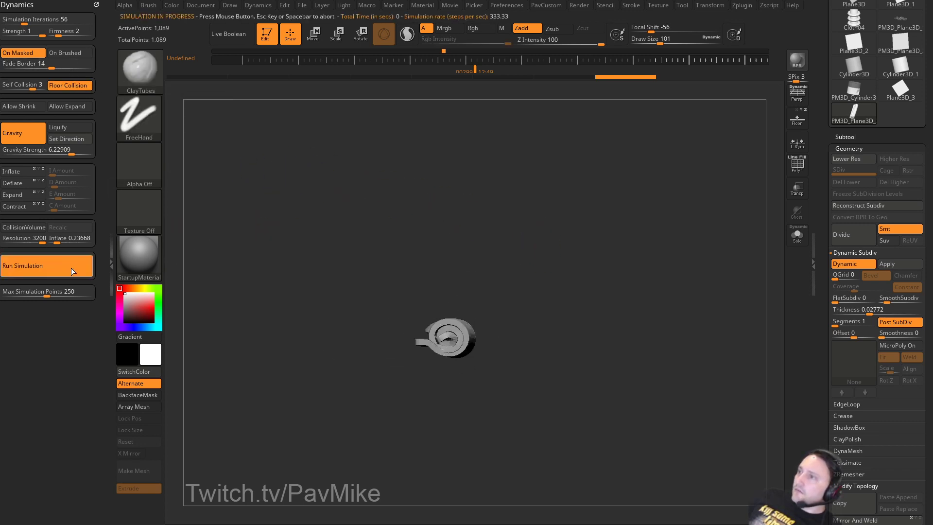
{"action": "left_click_drag", "start_coordinate": [235, 210], "coordinate": [270, 193]}
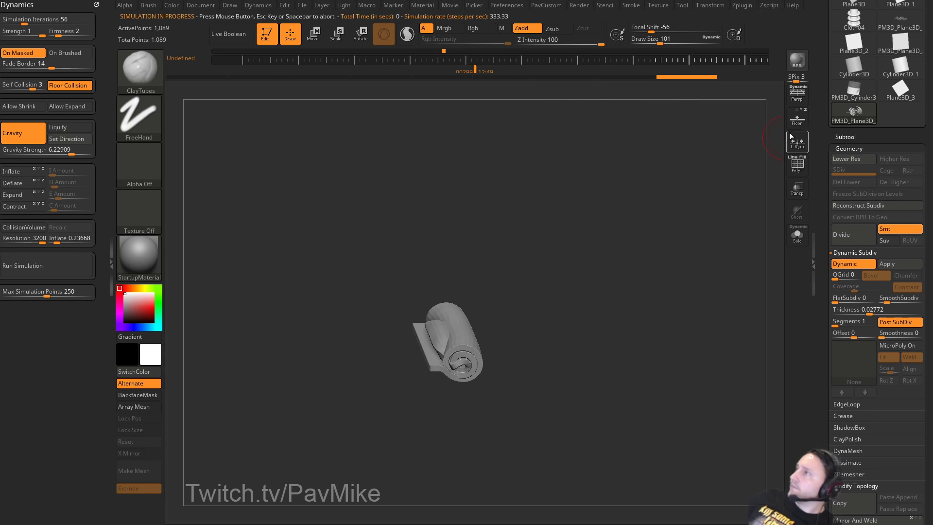
Display the floor grid, turn off Floor Collision and run the simulation on the rolled plane again.
{"action": "left_click", "coordinate": [797, 119]}
{"action": "left_click_drag", "start_coordinate": [658, 257], "coordinate": [767, 214]}
{"action": "left_click_drag", "start_coordinate": [725, 149], "coordinate": [668, 198]}
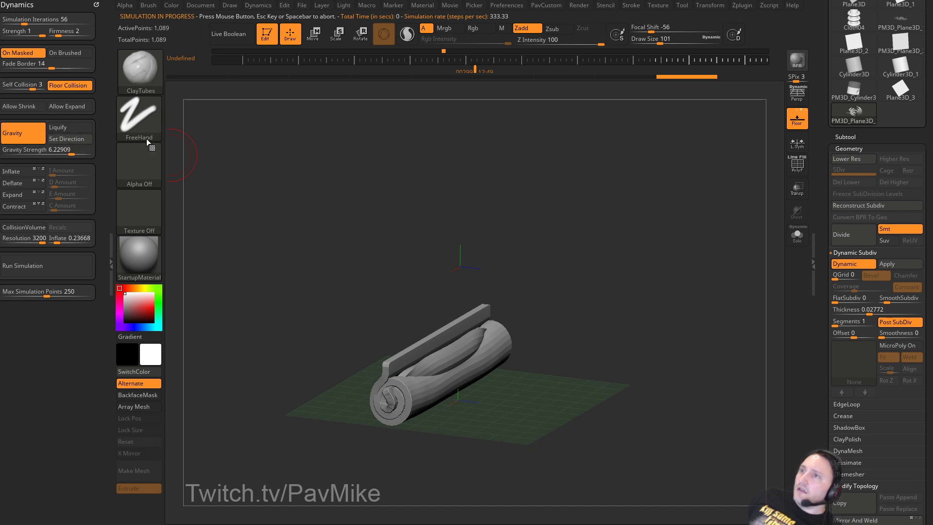
{"action": "left_click", "coordinate": [68, 85]}
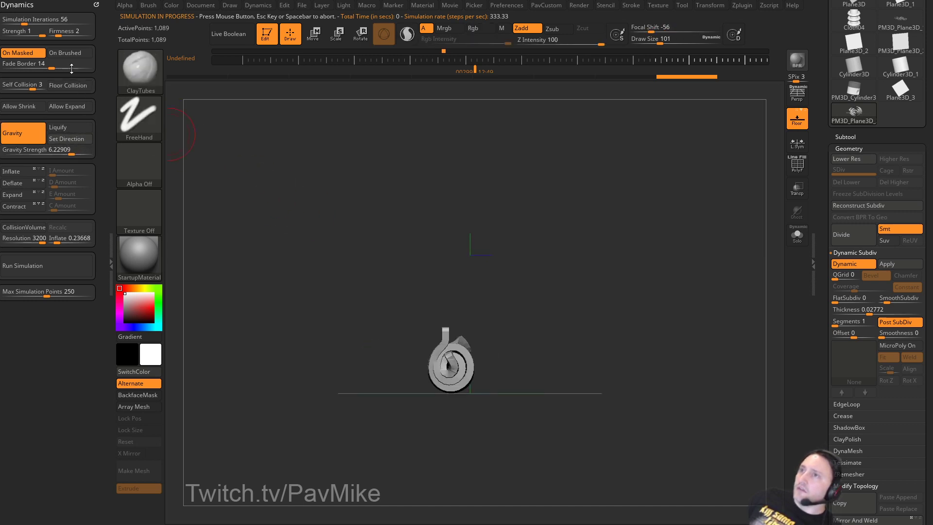
{"action": "left_click_drag", "start_coordinate": [569, 209], "coordinate": [551, 285]}
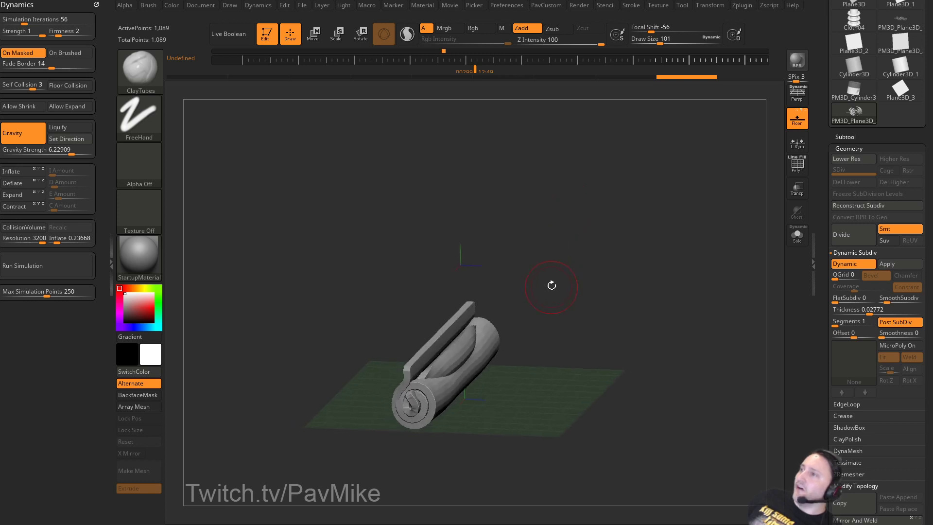
{"action": "left_click", "coordinate": [91, 271]}
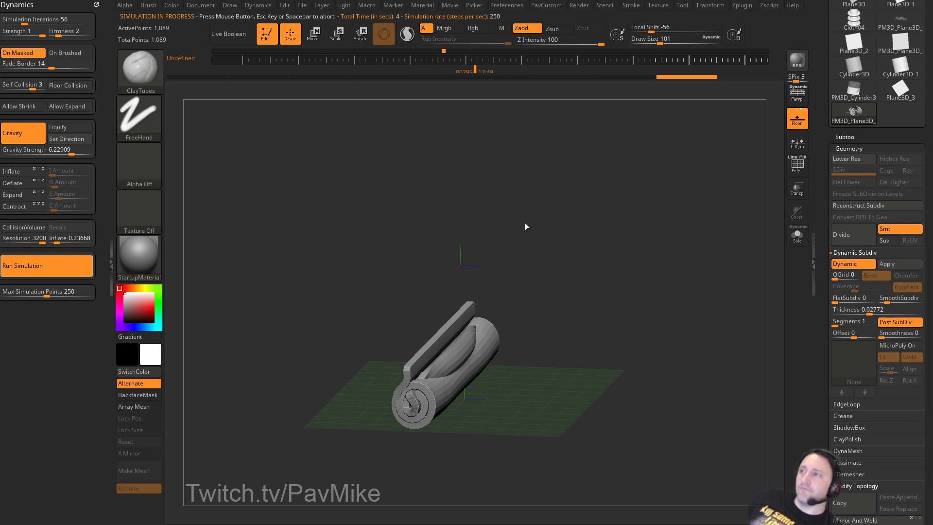
Mask the middle of the rolled plane, run the gravity simulation without floor collision and undo it.
{"action": "left_click_drag", "start_coordinate": [525, 223], "coordinate": [442, 273]}
{"action": "left_click_drag", "start_coordinate": [329, 265], "coordinate": [430, 405], "text": "ctrl"}
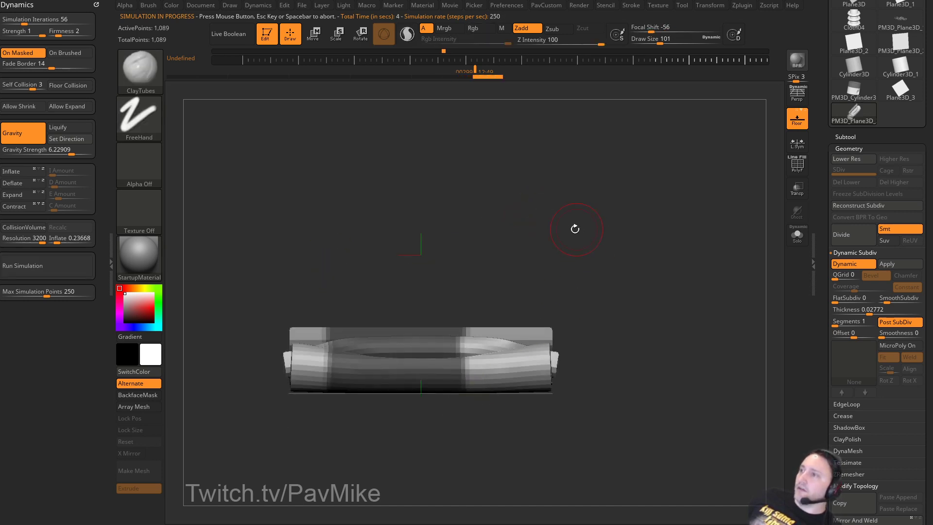
{"action": "left_click_drag", "start_coordinate": [573, 229], "coordinate": [432, 311]}
{"action": "left_click", "coordinate": [46, 267]}
{"action": "left_click", "coordinate": [57, 267]}
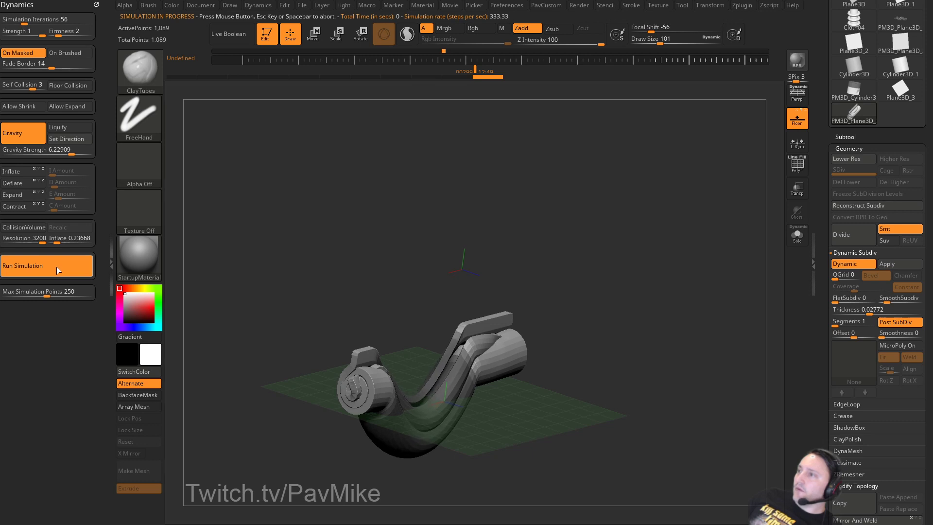
{"action": "key", "text": "ctrl+z"}
Turn on Floor Collision, turn off On Masked, run the simulation on the roll and undo it.
{"action": "left_click", "coordinate": [76, 88]}
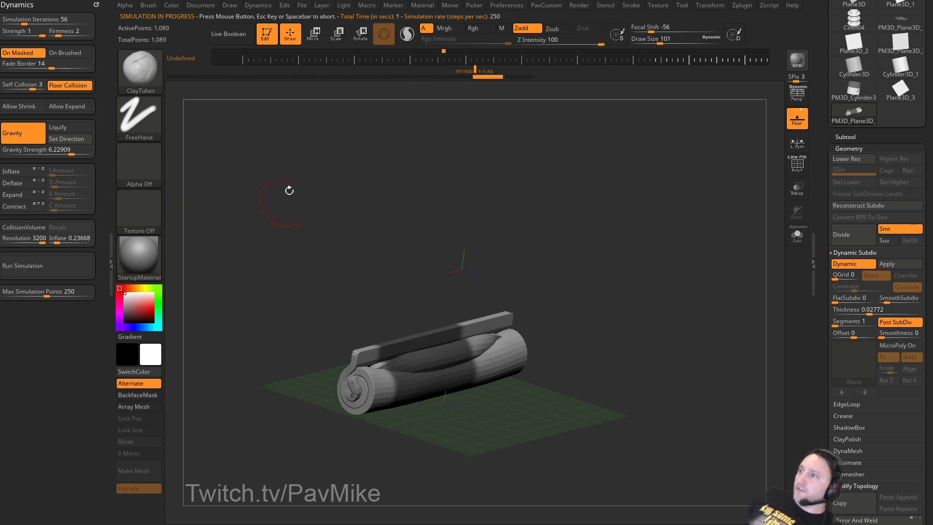
{"action": "left_click", "coordinate": [28, 53]}
{"action": "left_click", "coordinate": [46, 266]}
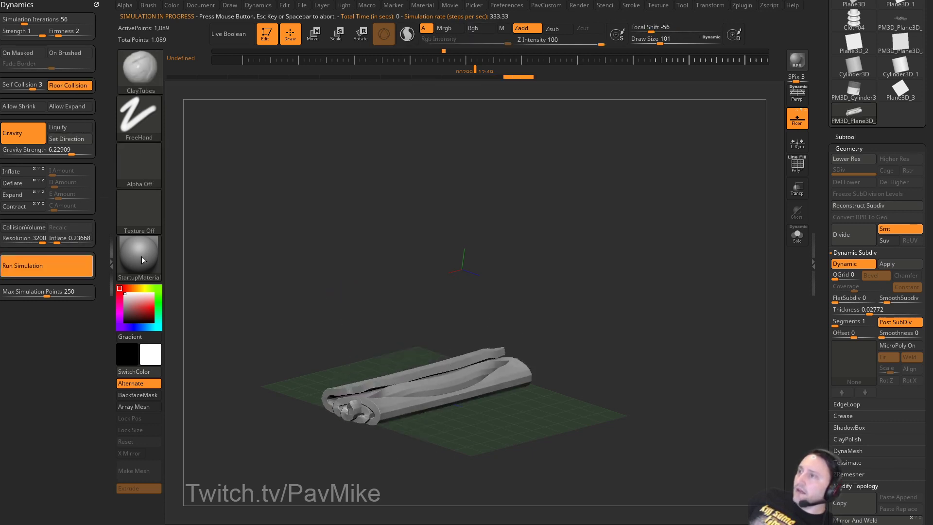
{"action": "left_click_drag", "start_coordinate": [610, 263], "coordinate": [623, 284]}
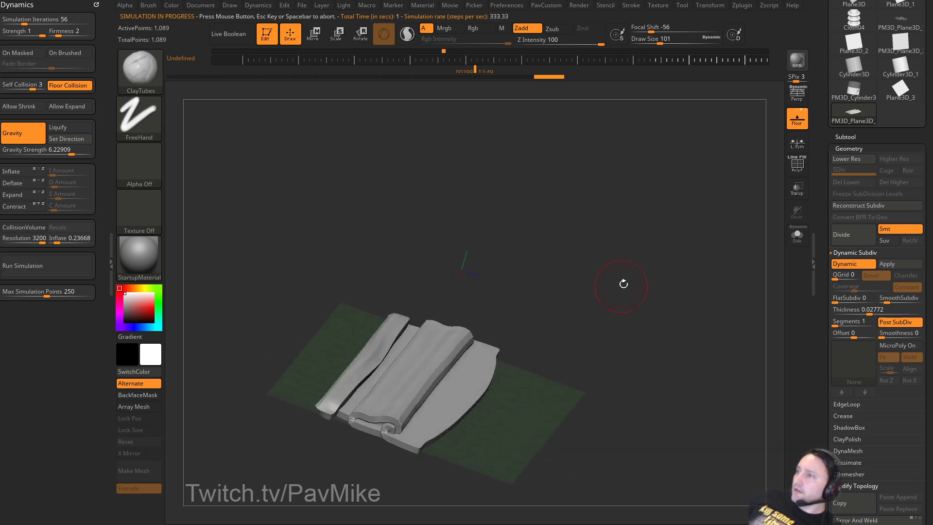
{"action": "key", "text": "ctrl+z"}
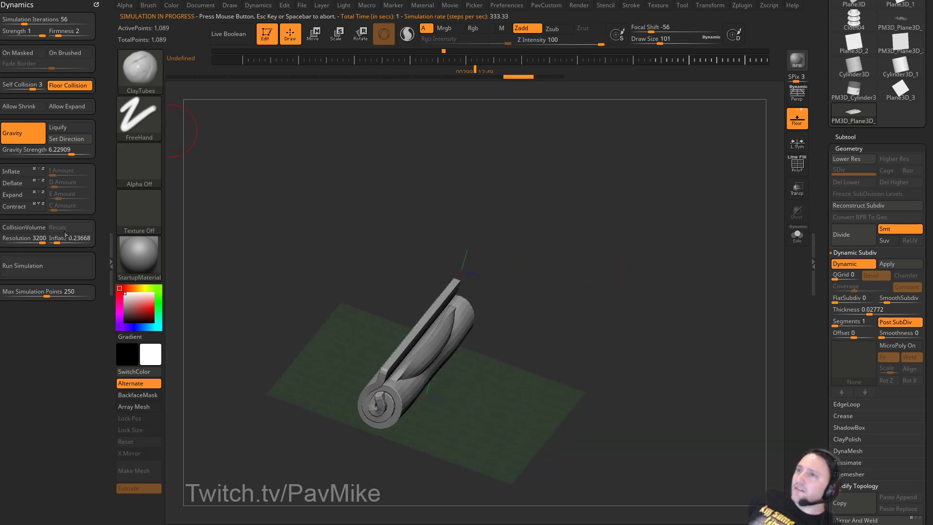
Set Gravity Strength to 1.13452 and Self Collision to 1, run the simulation repeatedly on the roll and show its polyframe.
{"action": "left_click_drag", "start_coordinate": [69, 153], "coordinate": [65, 155]}
{"action": "left_click_drag", "start_coordinate": [27, 84], "coordinate": [20, 87]}
{"action": "left_click", "coordinate": [45, 266]}
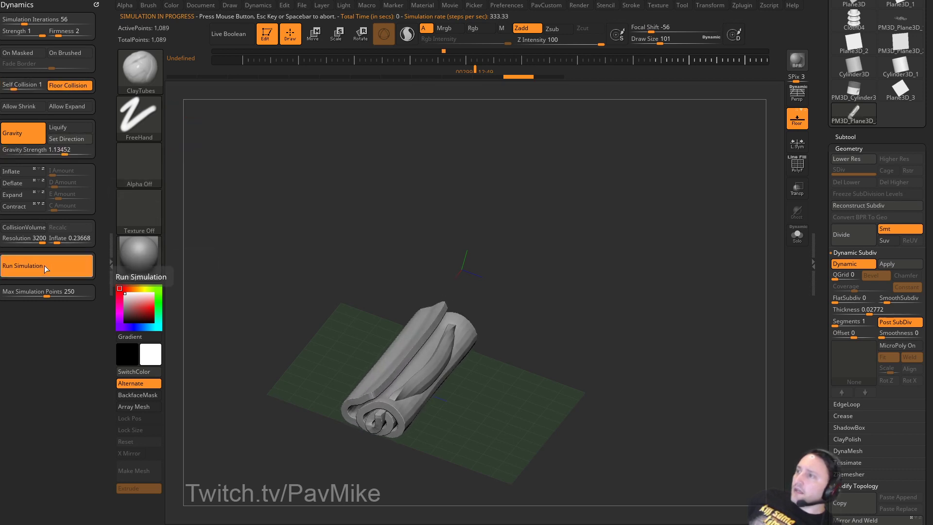
{"action": "left_click", "coordinate": [41, 264]}
{"action": "left_click", "coordinate": [42, 264]}
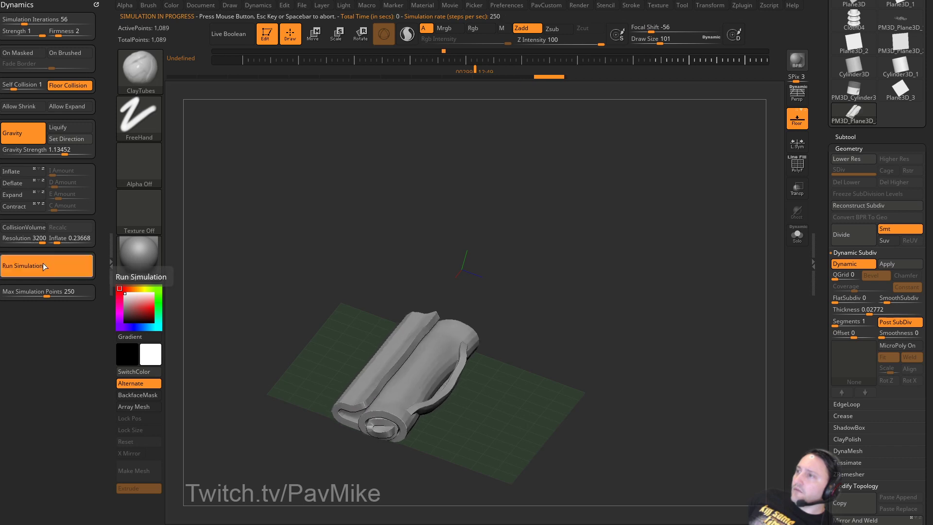
{"action": "left_click", "coordinate": [43, 264]}
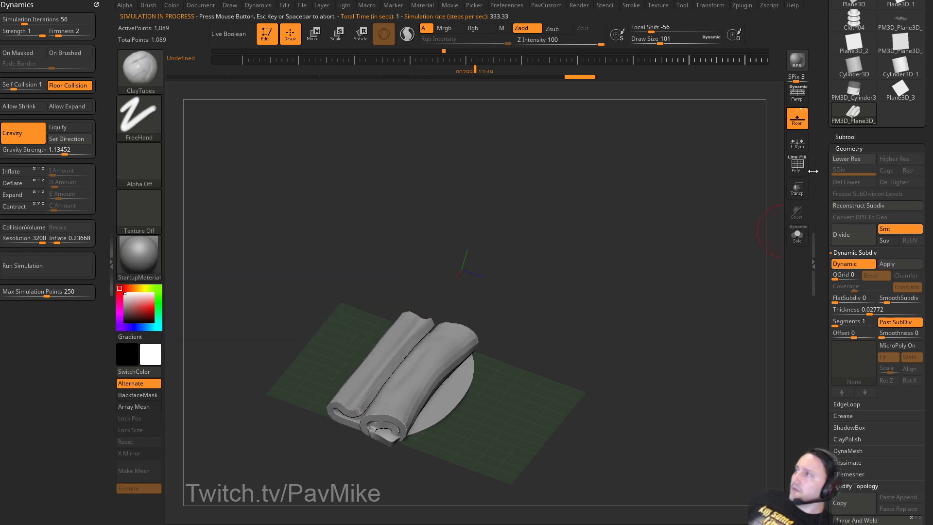
{"action": "left_click", "coordinate": [799, 165]}
{"action": "left_click_drag", "start_coordinate": [642, 223], "coordinate": [647, 285]}
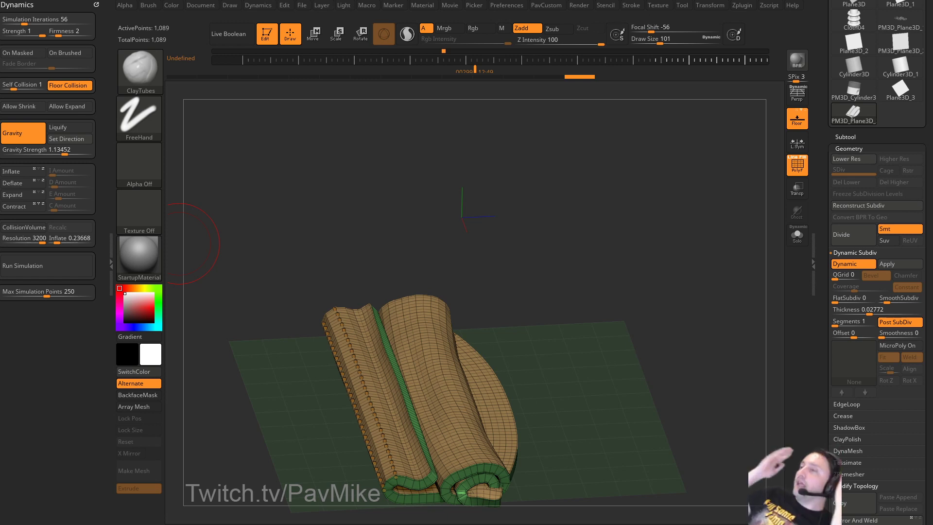
Open the sample project Sim_HeadCover.ZPR from LightBox without saving changes to the current project.
{"action": "left_click_drag", "start_coordinate": [600, 163], "coordinate": [602, 197]}
{"action": "key", "text": "comma"}
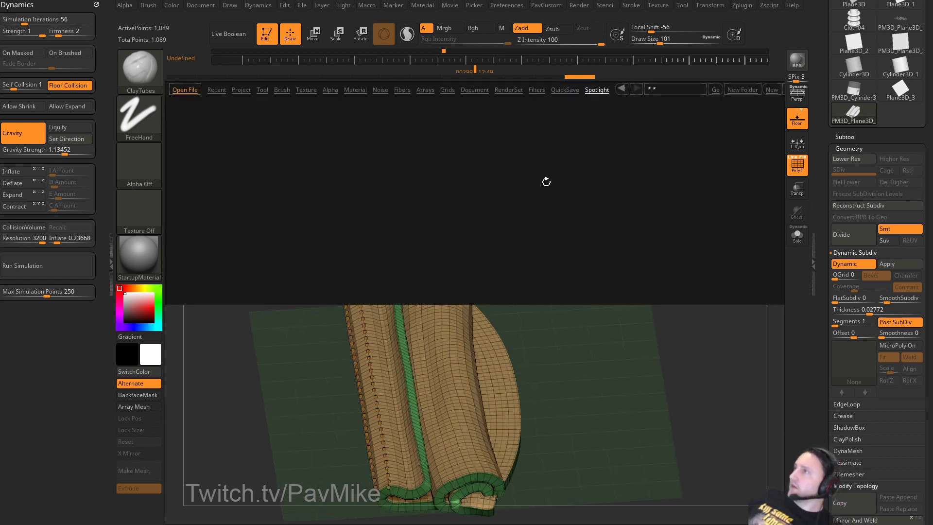
{"action": "left_click", "coordinate": [241, 90]}
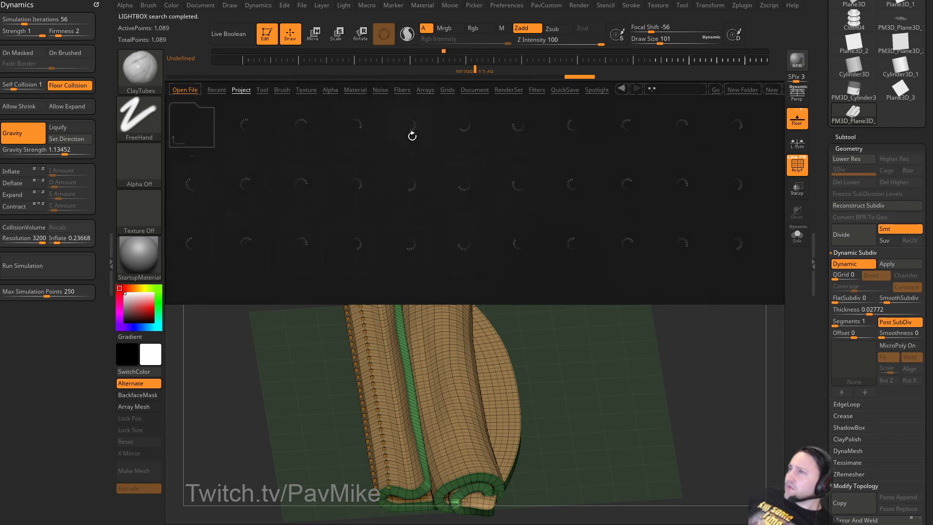
{"action": "scroll", "coordinate": [452, 212], "scroll_direction": "down", "scroll_amount": 5}
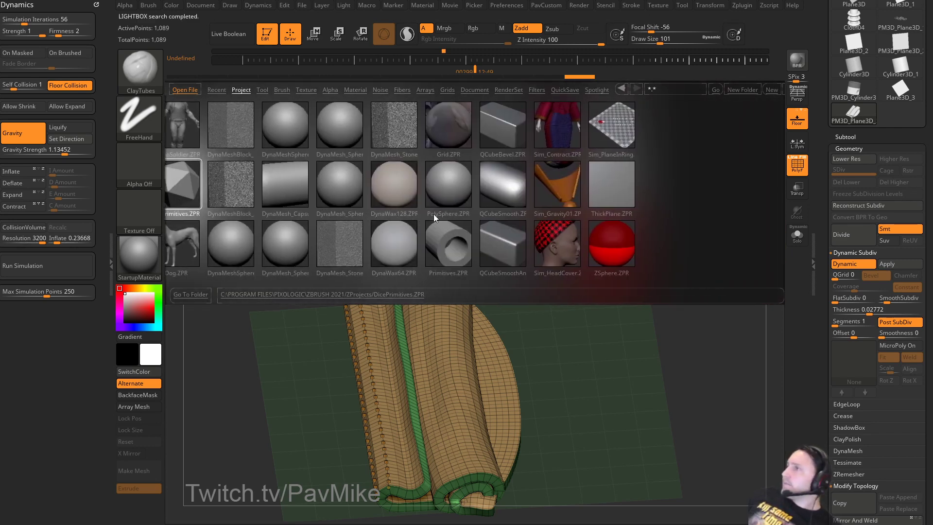
{"action": "double_click", "coordinate": [406, 239]}
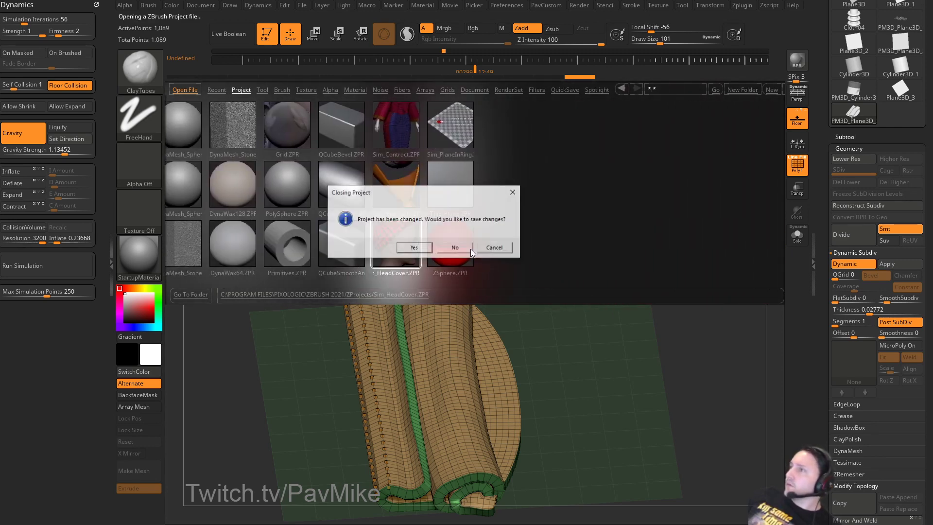
{"action": "left_click", "coordinate": [455, 248]}
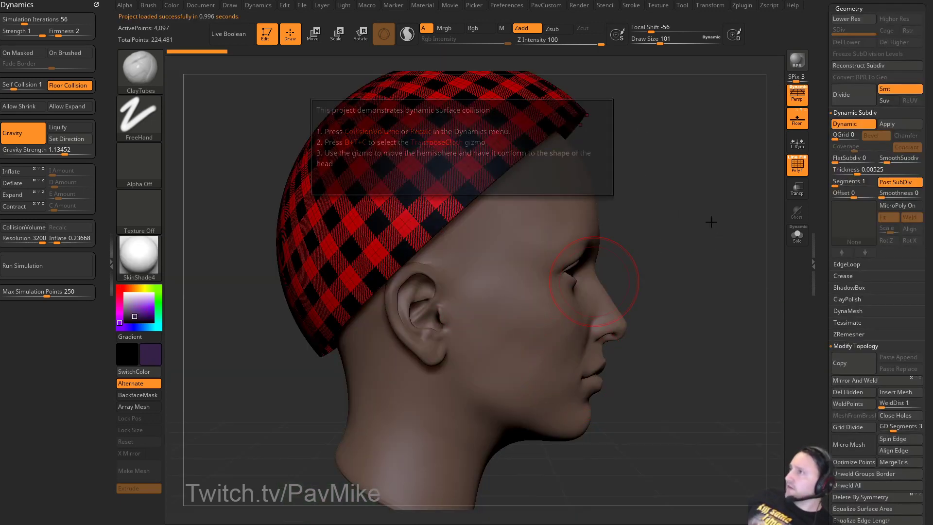
Turn off the red-black checkered texture map on the head cover and hide its polyframe.
{"action": "scroll", "coordinate": [858, 208], "scroll_direction": "down", "scroll_amount": 10}
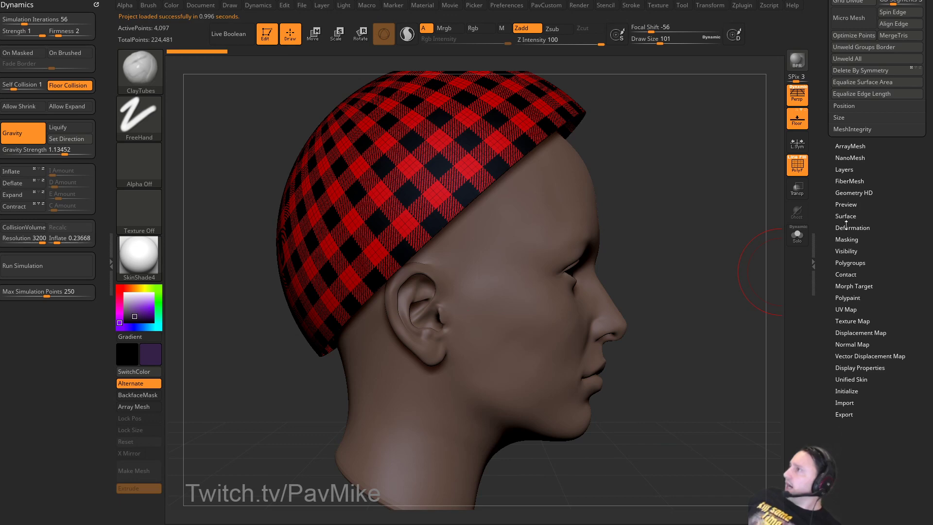
{"action": "key", "text": "shift"}
{"action": "left_click", "coordinate": [847, 303]}
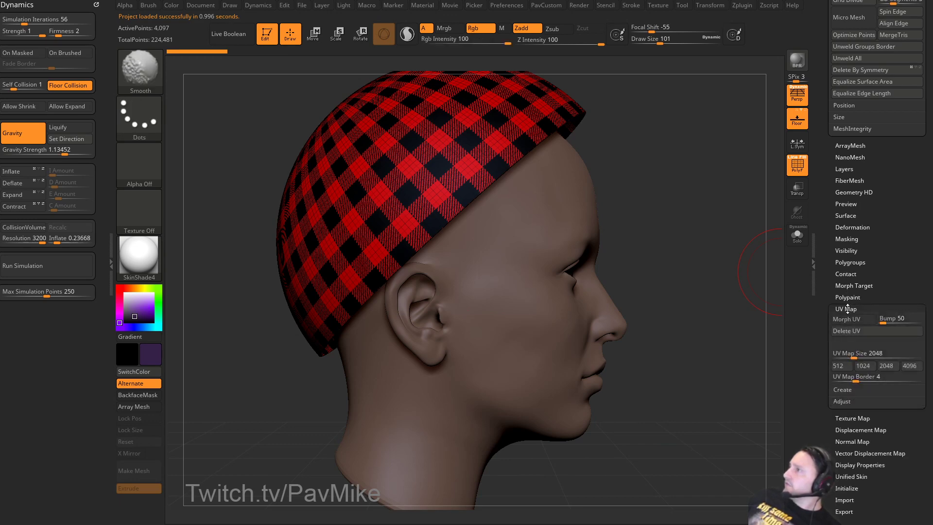
{"action": "left_click", "coordinate": [849, 298]}
{"action": "left_click", "coordinate": [852, 319]}
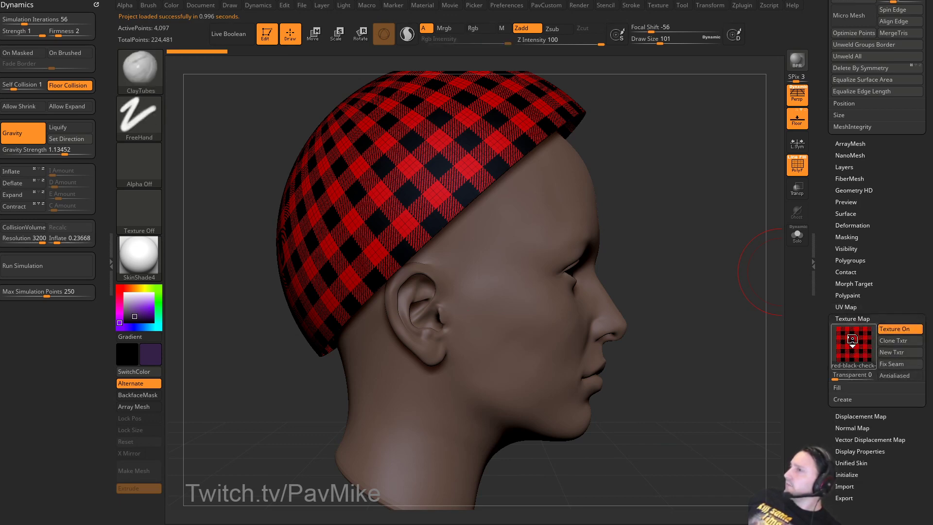
{"action": "left_click", "coordinate": [892, 334]}
{"action": "left_click_drag", "start_coordinate": [720, 291], "coordinate": [664, 236], "text": "alt"}
{"action": "left_click", "coordinate": [798, 169]}
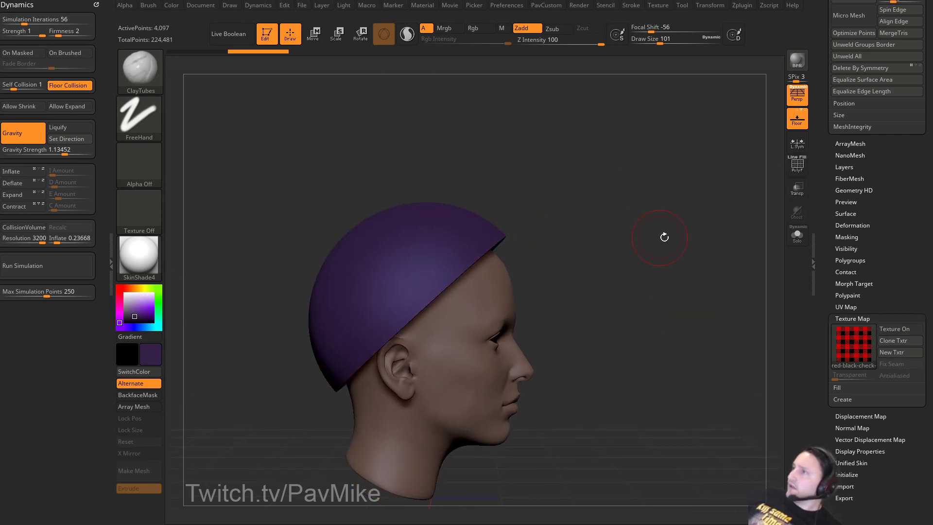
Turn off polypaint on the subtools except FemaleHead and choose a lighter purple as the main colour.
{"action": "left_click_drag", "start_coordinate": [828, 214], "coordinate": [827, 336]}
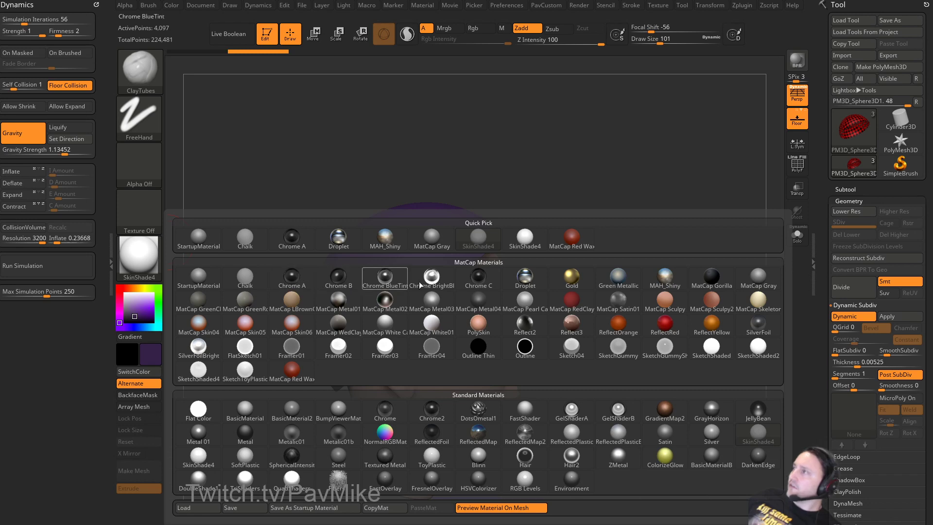
{"action": "left_click", "coordinate": [849, 189]}
{"action": "left_click", "coordinate": [908, 235], "text": "shift"}
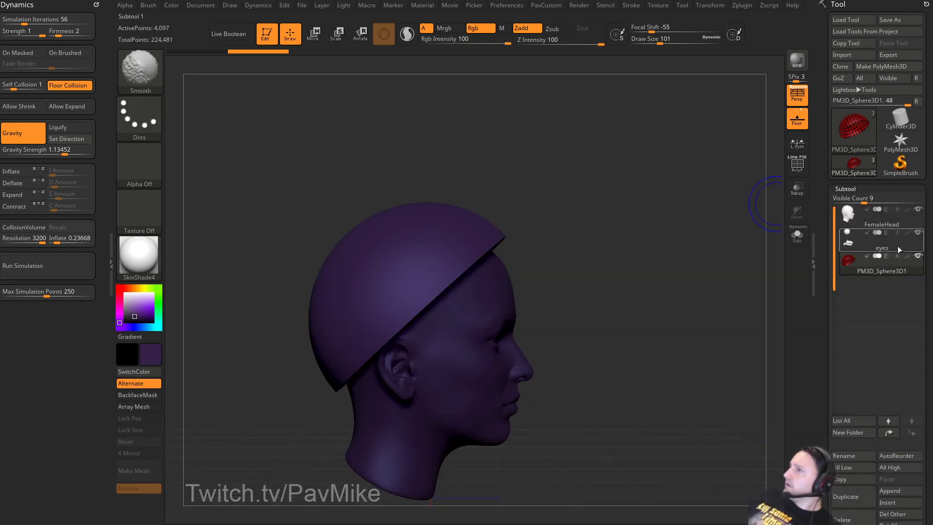
{"action": "left_click", "coordinate": [908, 210]}
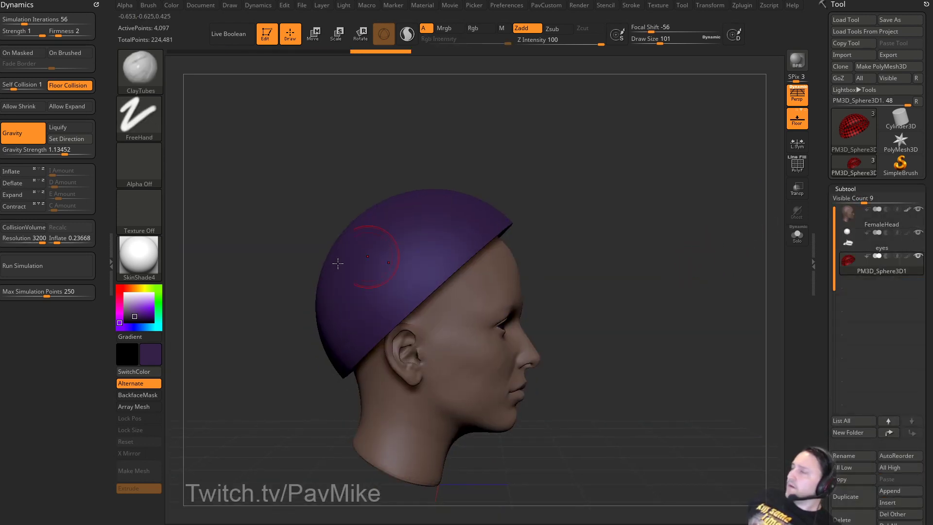
{"action": "left_click", "coordinate": [138, 258]}
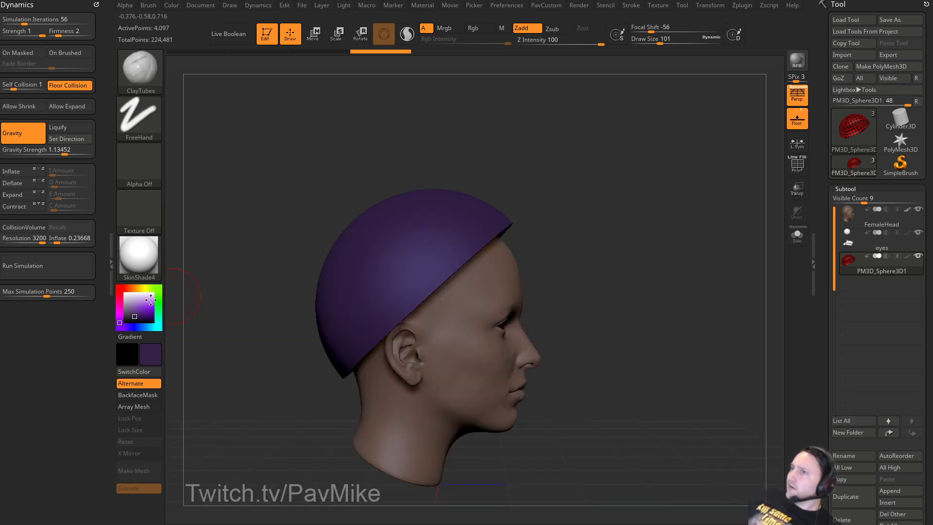
{"action": "left_click", "coordinate": [135, 306]}
Select the TransposeCloth brush, try moving the head cover with the gizmo and undo the move.
{"action": "left_click_drag", "start_coordinate": [646, 221], "coordinate": [588, 220]}
{"action": "key", "text": "w"}
{"action": "key", "text": "b"}
{"action": "key", "text": "t"}
{"action": "key", "text": "c"}
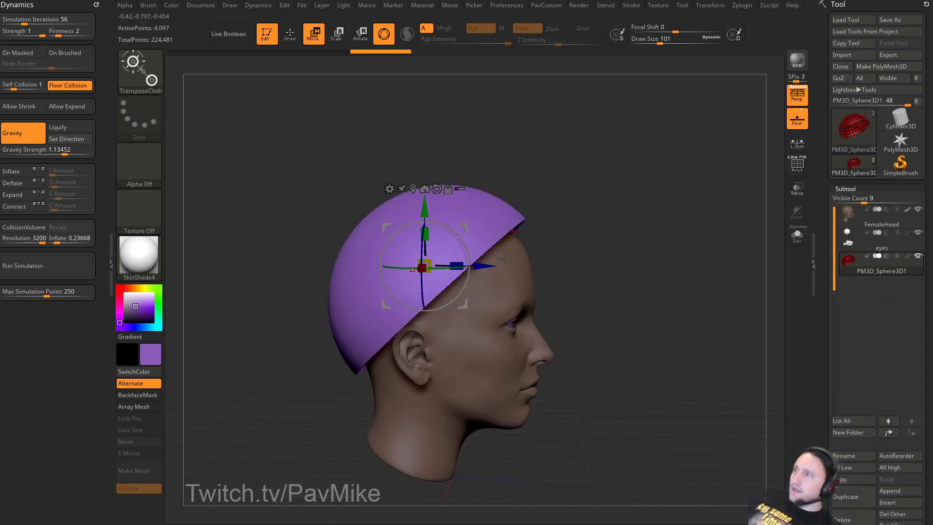
{"action": "mouse_move", "coordinate": [463, 228]}
{"action": "left_mouse_down"}
{"action": "mouse_move", "coordinate": [540, 275]}
{"action": "mouse_move", "coordinate": [553, 230]}
{"action": "left_mouse_up"}
{"action": "key", "text": "ctrl+z"}
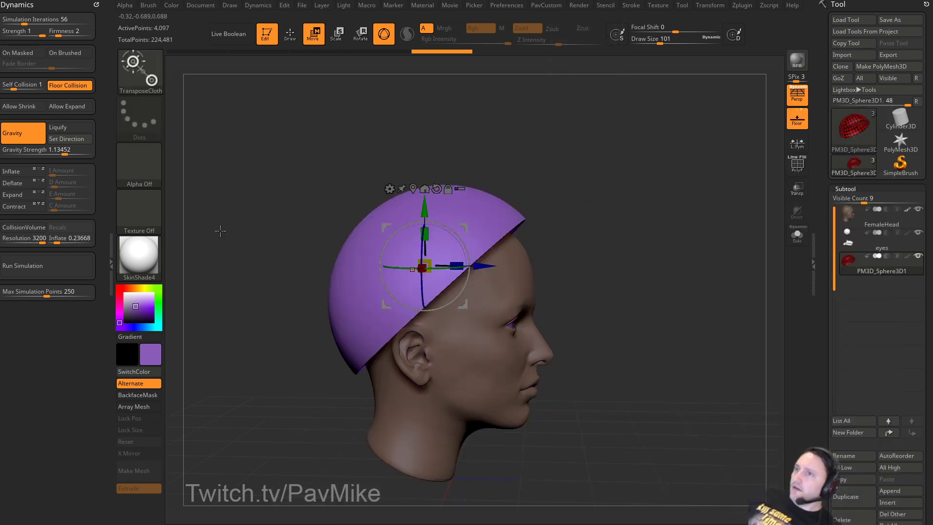
Turn on CollisionVolume and pull the cloth cover forward and down over the face with the gizmo.
{"action": "left_click", "coordinate": [25, 227]}
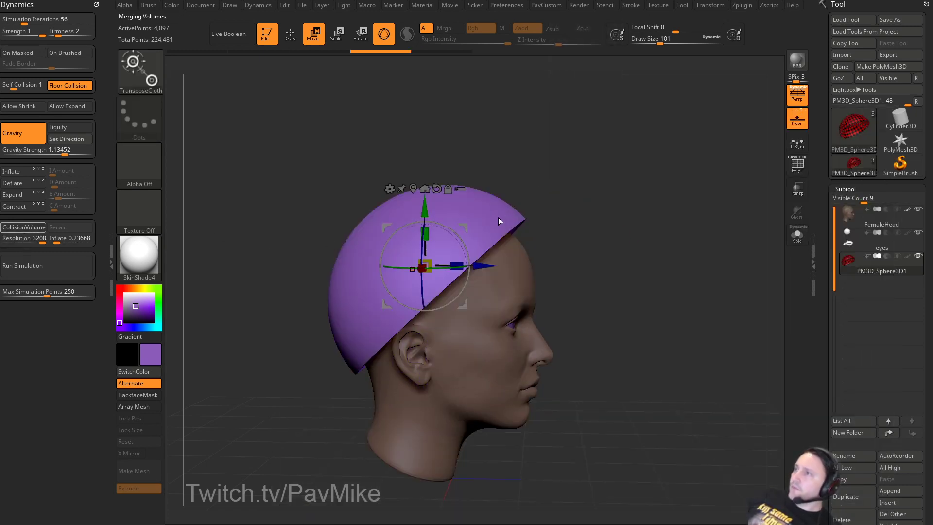
{"action": "left_click_drag", "start_coordinate": [460, 230], "coordinate": [478, 357]}
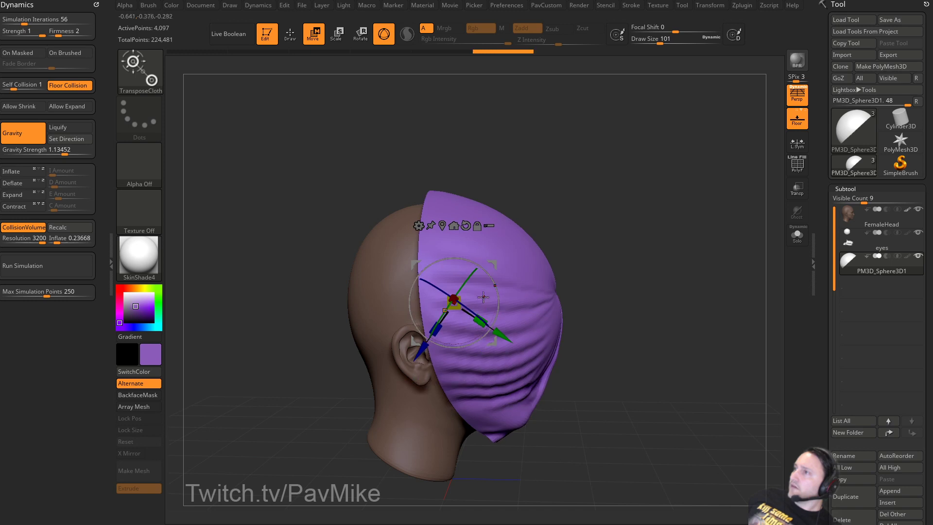
{"action": "left_click_drag", "start_coordinate": [493, 269], "coordinate": [453, 275]}
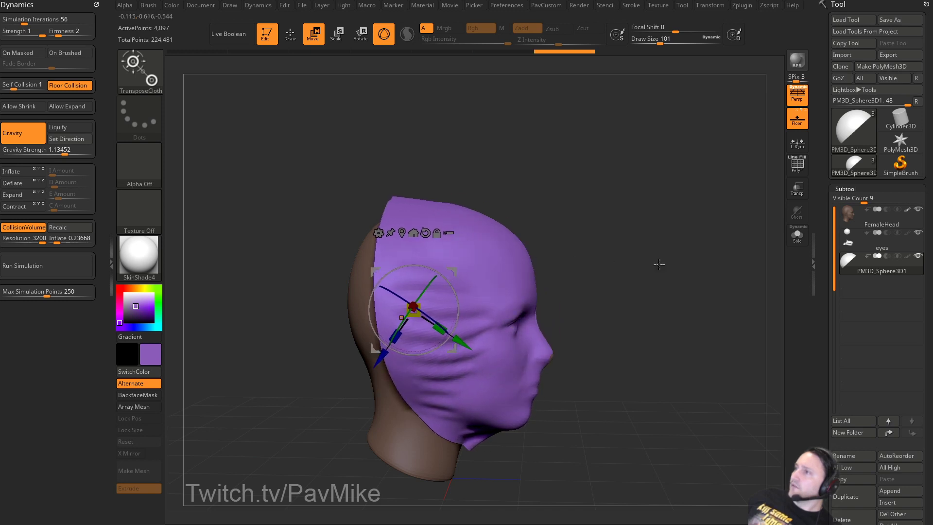
{"action": "left_click_drag", "start_coordinate": [660, 266], "coordinate": [597, 272]}
{"action": "left_click_drag", "start_coordinate": [597, 273], "coordinate": [672, 261], "text": "alt"}
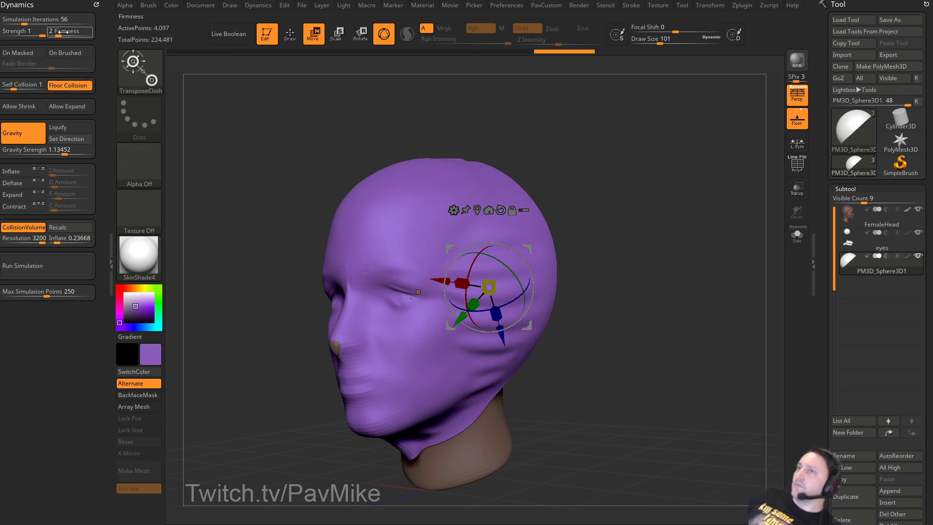
{"action": "left_click_drag", "start_coordinate": [606, 239], "coordinate": [590, 249]}
{"action": "left_click_drag", "start_coordinate": [528, 249], "coordinate": [553, 247]}
{"action": "left_click_drag", "start_coordinate": [643, 247], "coordinate": [655, 247]}
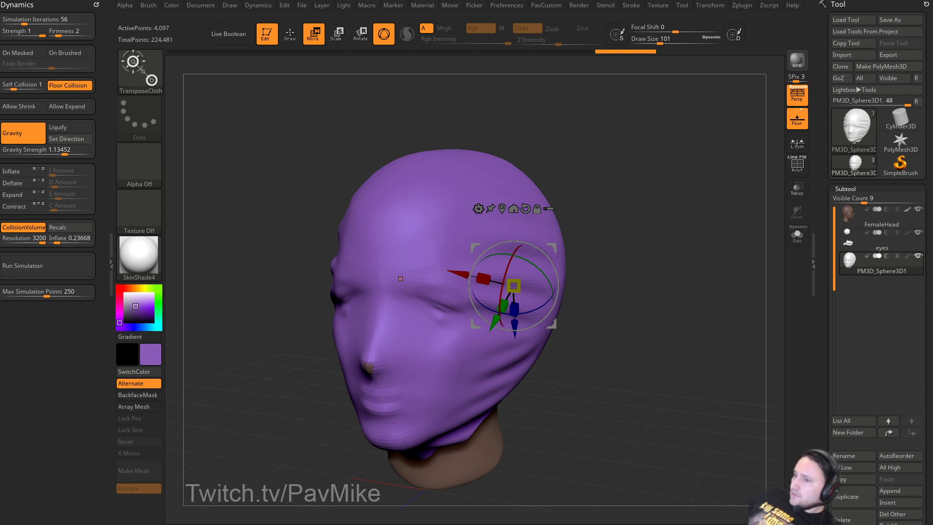
Check the computer's processor and installed memory in the Windows System window, and close it.
{"action": "left_click_drag", "start_coordinate": [176, 520], "coordinate": [400, 205]}
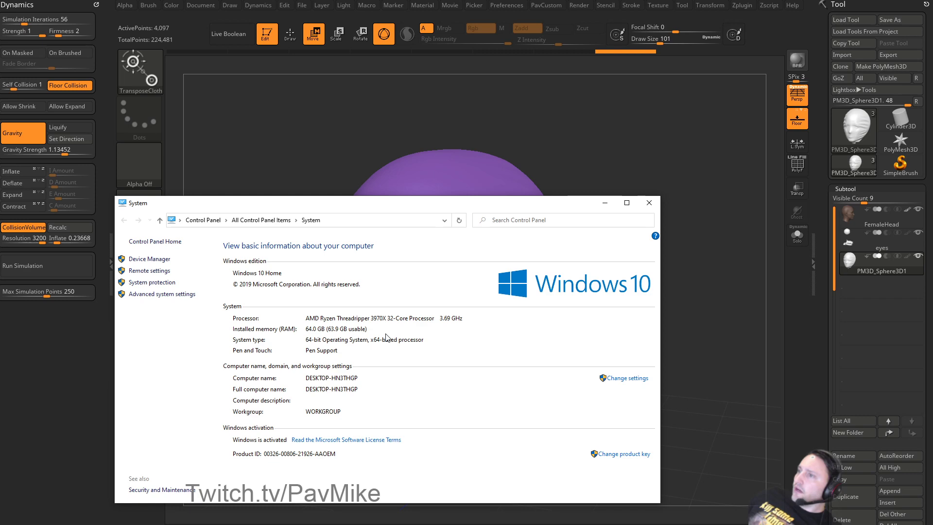
{"action": "left_click", "coordinate": [649, 203]}
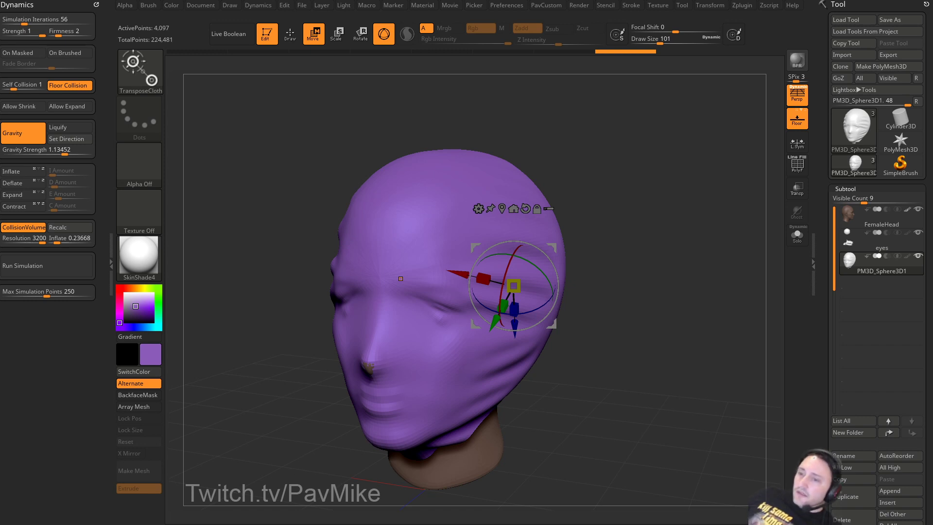
{"action": "left_click_drag", "start_coordinate": [272, 524], "coordinate": [39, 152]}
Hide the FemaleHead and eyes subtools, return to Draw mode and turn off CollisionVolume.
{"action": "left_click_drag", "start_coordinate": [574, 437], "coordinate": [631, 413]}
{"action": "left_click", "coordinate": [918, 210]}
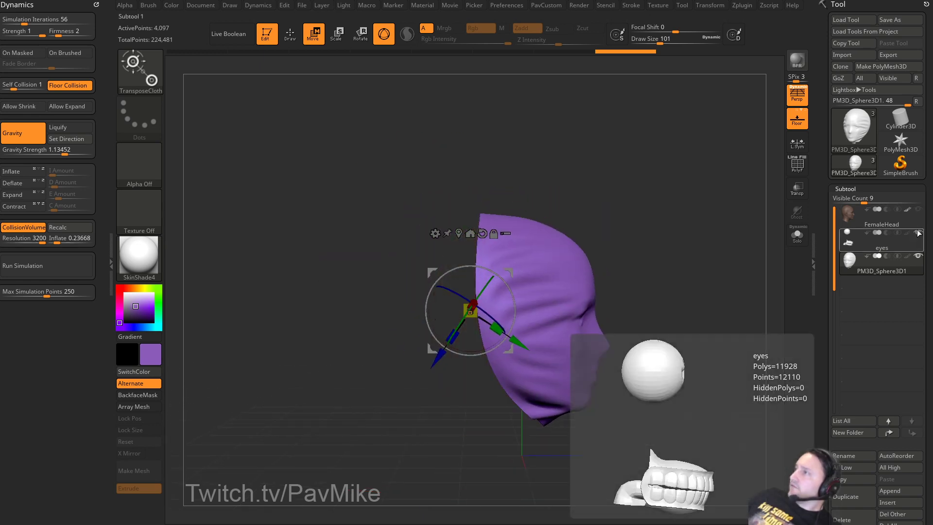
{"action": "left_click", "coordinate": [918, 210]}
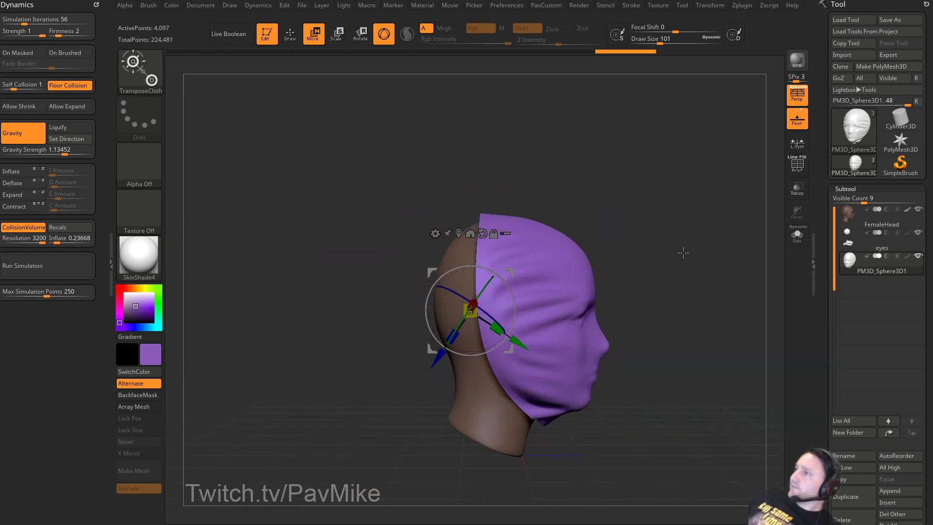
{"action": "left_click", "coordinate": [919, 212]}
{"action": "key", "text": "q"}
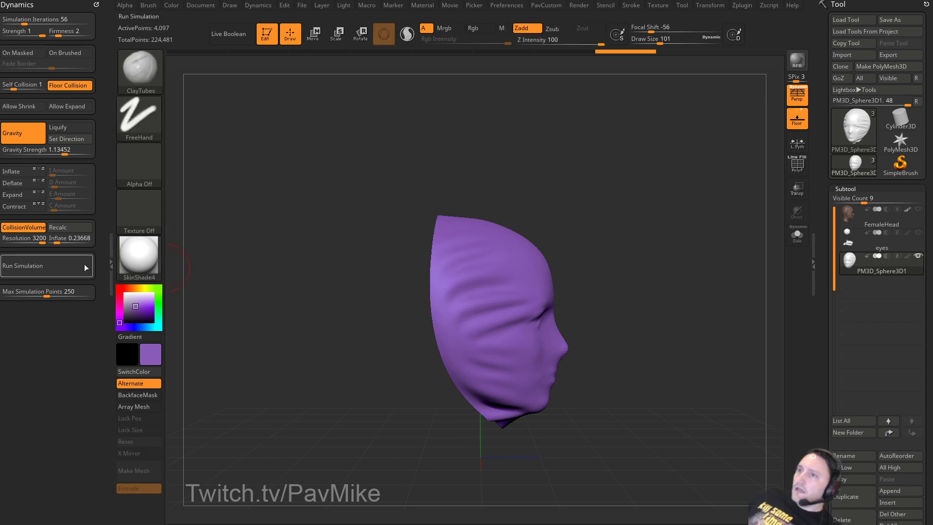
{"action": "left_click", "coordinate": [21, 227]}
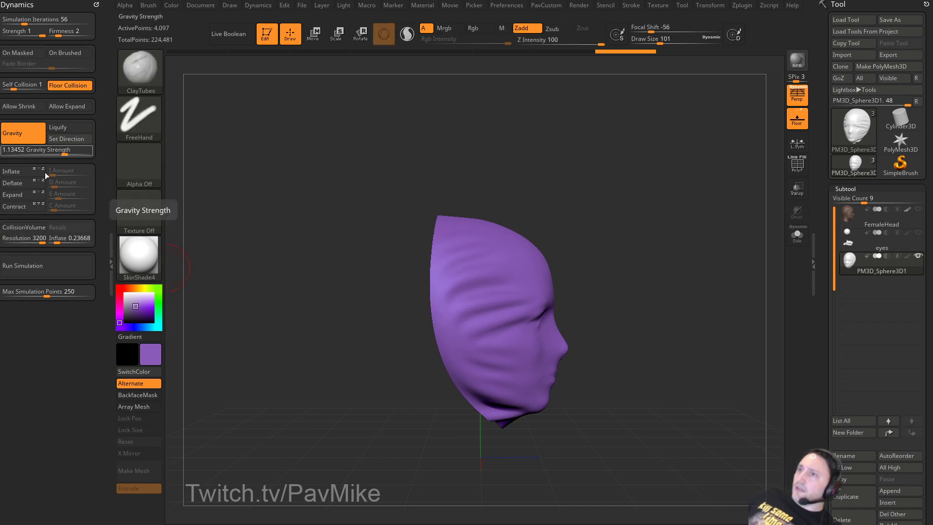
Run the gravity simulation on the cloth mask, check the CPU usage in Task Manager meanwhile, and stop it.
{"action": "left_click", "coordinate": [42, 266]}
{"action": "key", "text": "alt+Tab"}
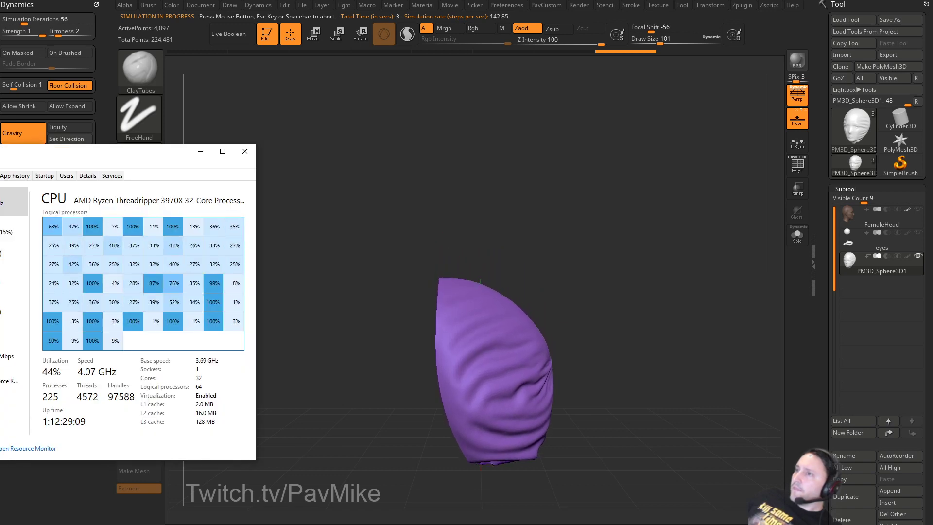
{"action": "left_click_drag", "start_coordinate": [0, 154], "coordinate": [108, 160]}
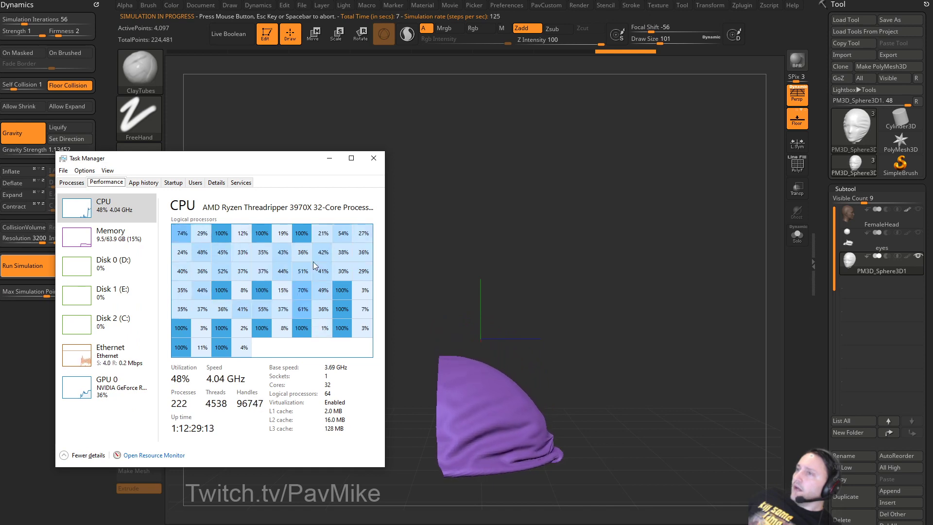
{"action": "left_click_drag", "start_coordinate": [282, 161], "coordinate": [0, 163]}
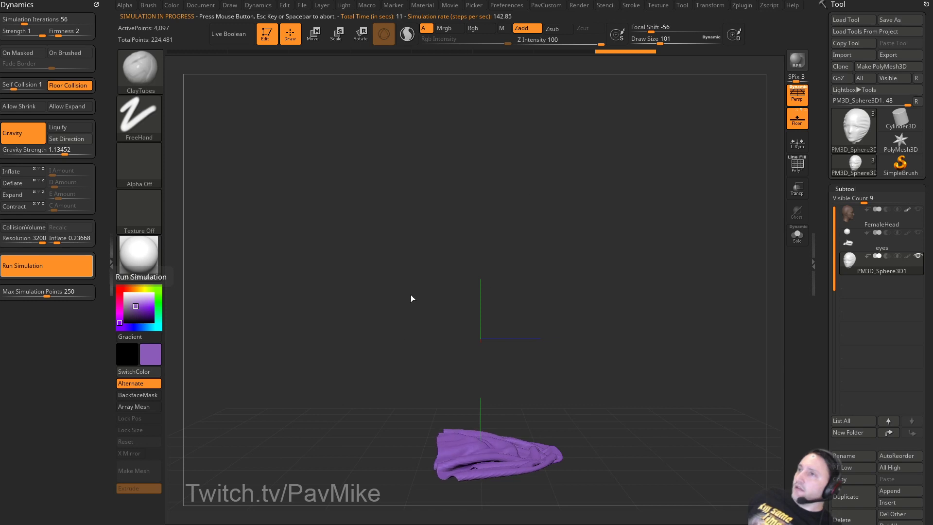
{"action": "left_click_drag", "start_coordinate": [435, 271], "coordinate": [414, 218]}
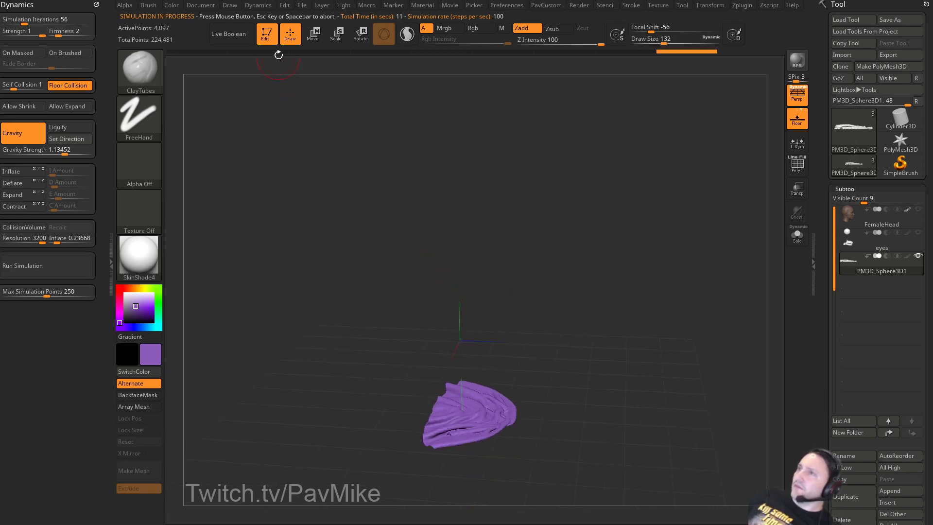
Clear the canvas and load the Dog.ZTL tool from LightBox.
{"action": "key", "text": "t"}
{"action": "key", "text": "ctrl+n"}
{"action": "key", "text": "comma"}
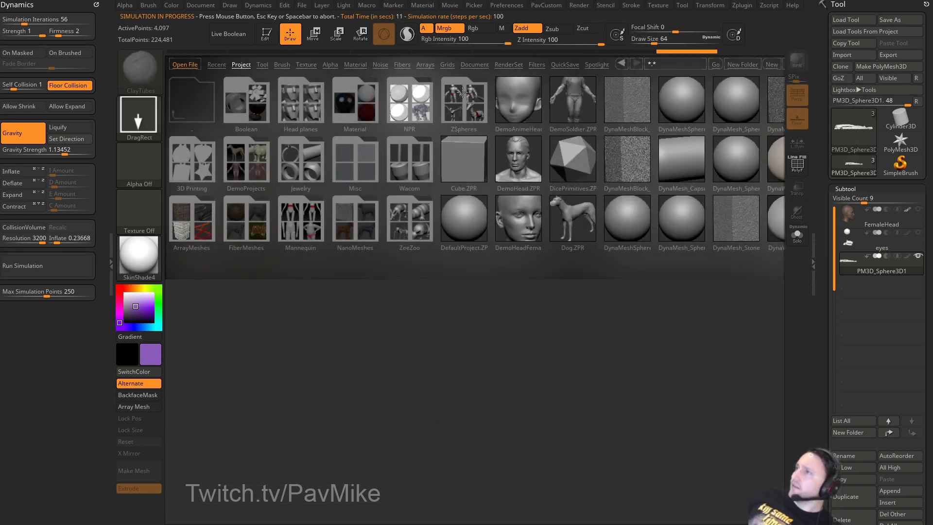
{"action": "double_click", "coordinate": [559, 227]}
{"action": "left_click", "coordinate": [456, 248]}
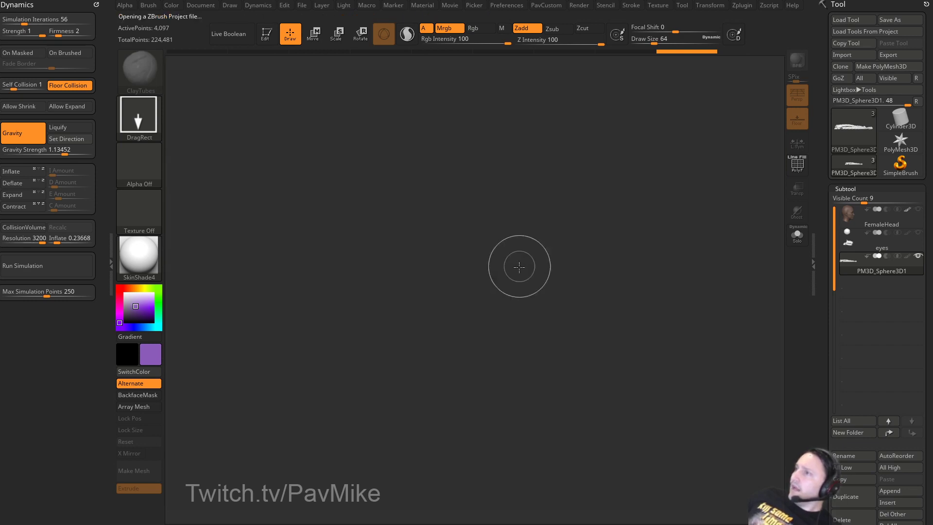
{"action": "key", "text": "comma"}
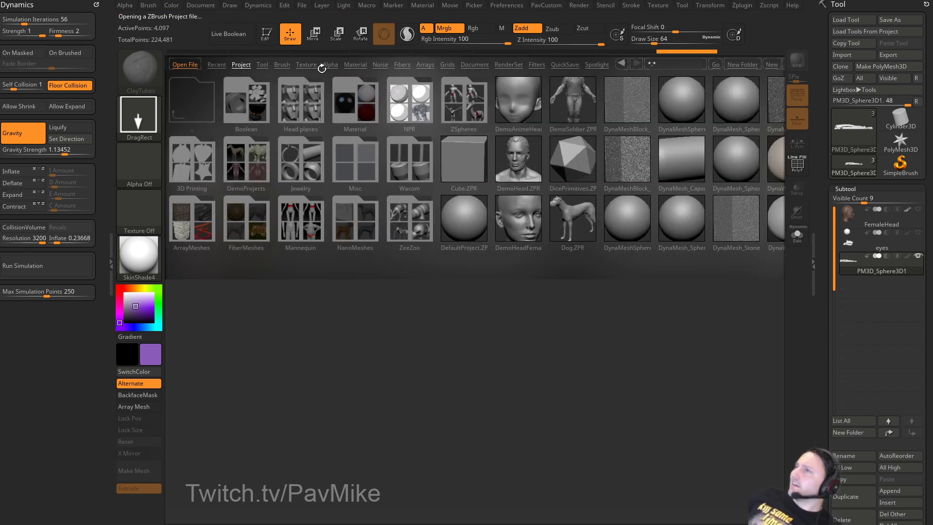
{"action": "left_click", "coordinate": [262, 65]}
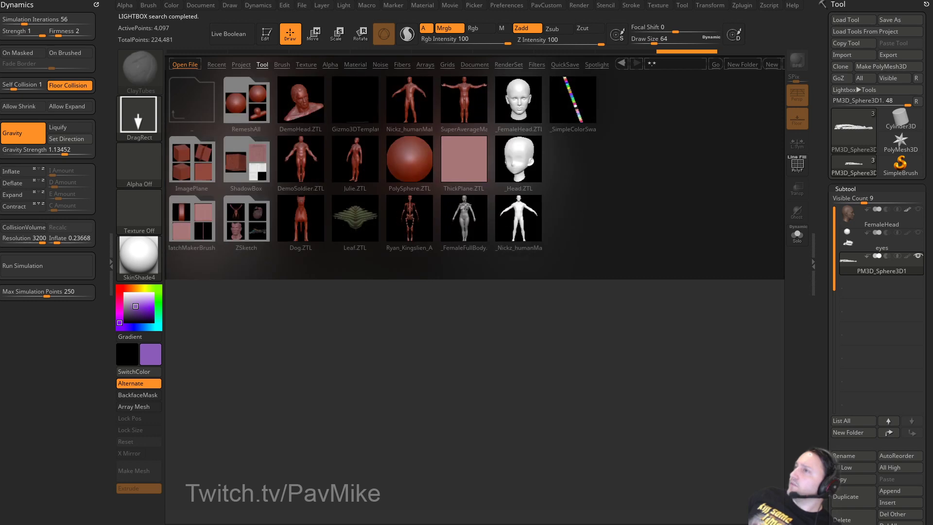
{"action": "double_click", "coordinate": [319, 224]}
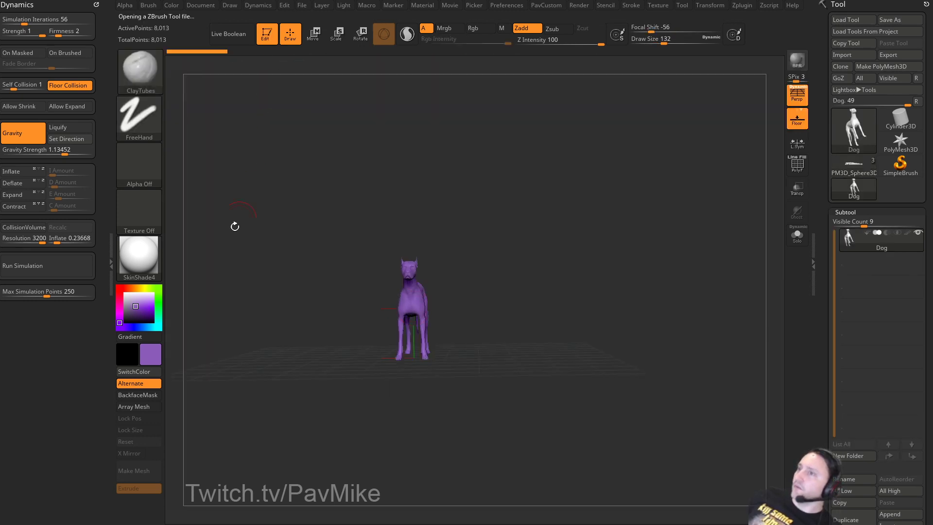
Display the dog in white with StartupMaterial and turn off perspective.
{"action": "left_click", "coordinate": [125, 294]}
{"action": "left_click", "coordinate": [150, 258]}
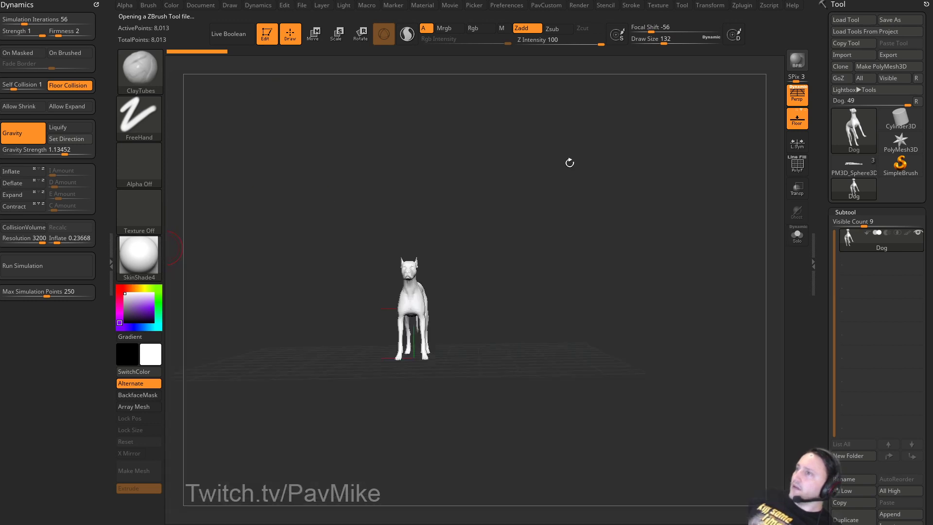
{"action": "left_click_drag", "start_coordinate": [570, 162], "coordinate": [751, 156]}
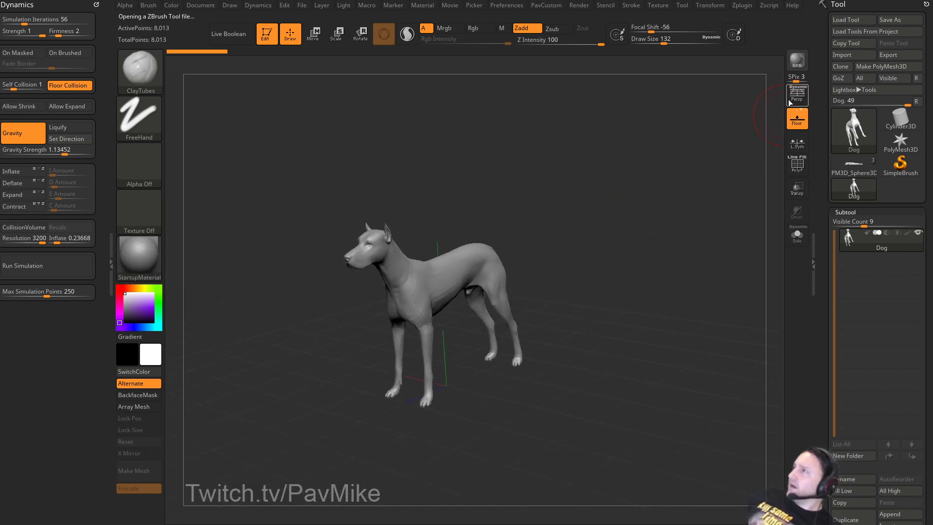
{"action": "left_click_drag", "start_coordinate": [789, 99], "coordinate": [394, 192]}
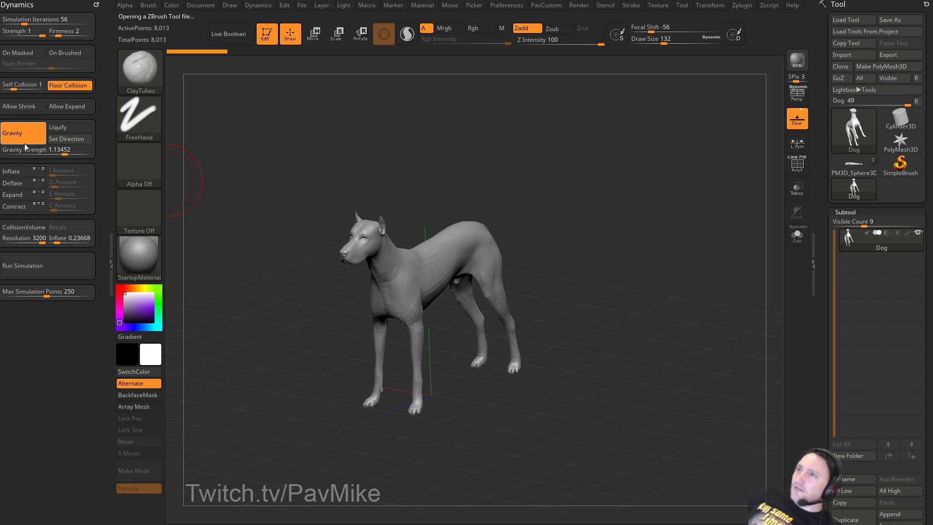
Run the gravity simulation on the dog, stop it and restore the original pose.
{"action": "left_click", "coordinate": [52, 266]}
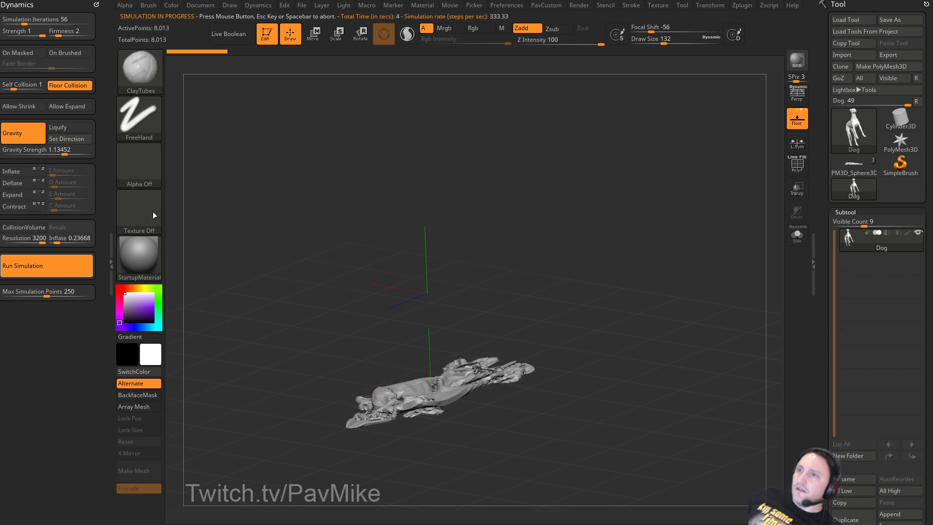
{"action": "left_click", "coordinate": [234, 184]}
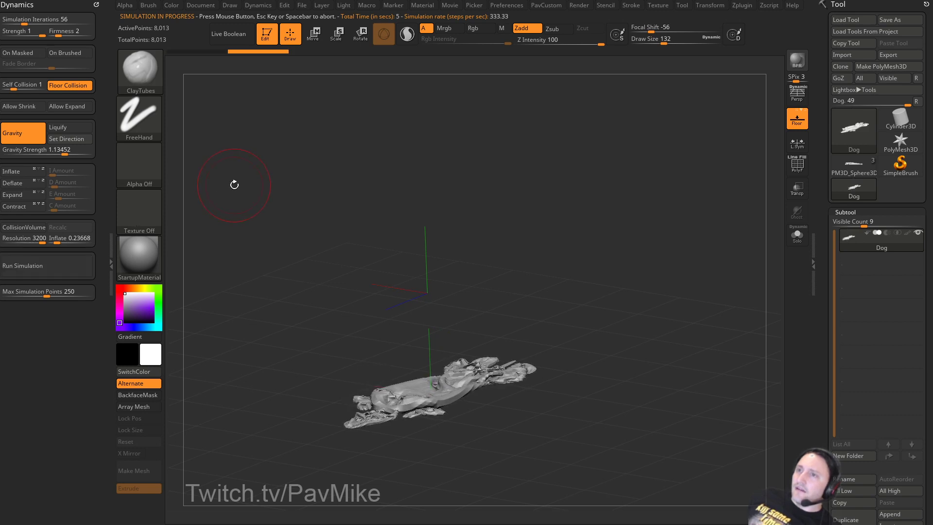
Run the dog simulation again, check the load on the logical processors in Task Manager meanwhile, and stop it.
{"action": "key", "text": "ctrl+shift+Escape"}
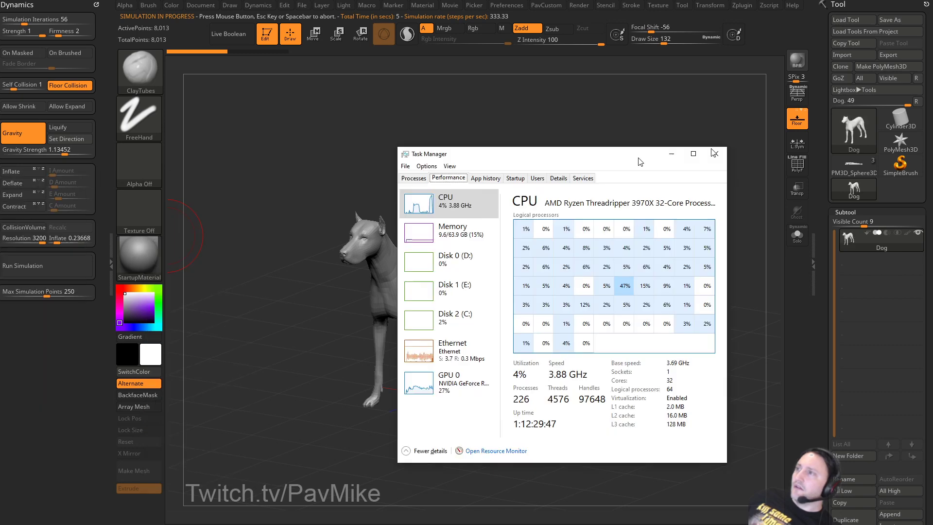
{"action": "left_click_drag", "start_coordinate": [640, 162], "coordinate": [826, 64]}
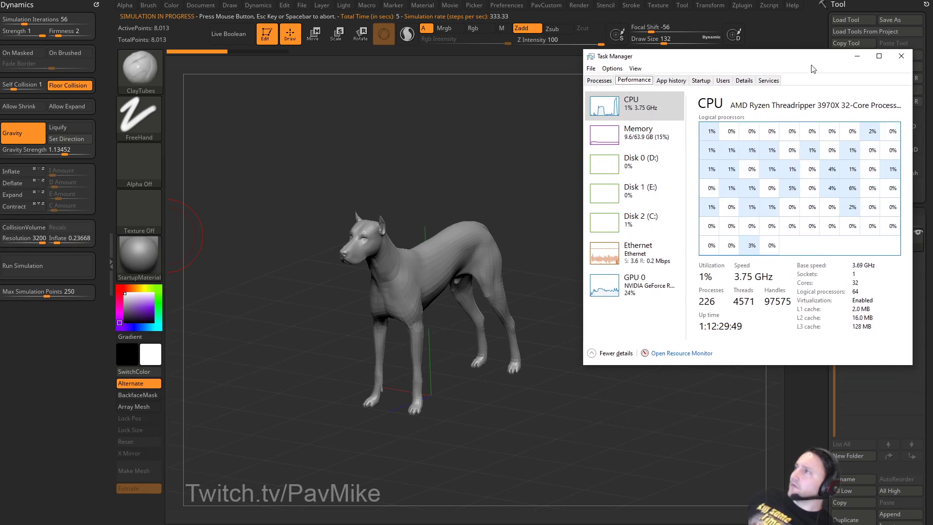
{"action": "left_click_drag", "start_coordinate": [681, 56], "coordinate": [736, 76]}
{"action": "left_click", "coordinate": [21, 267]}
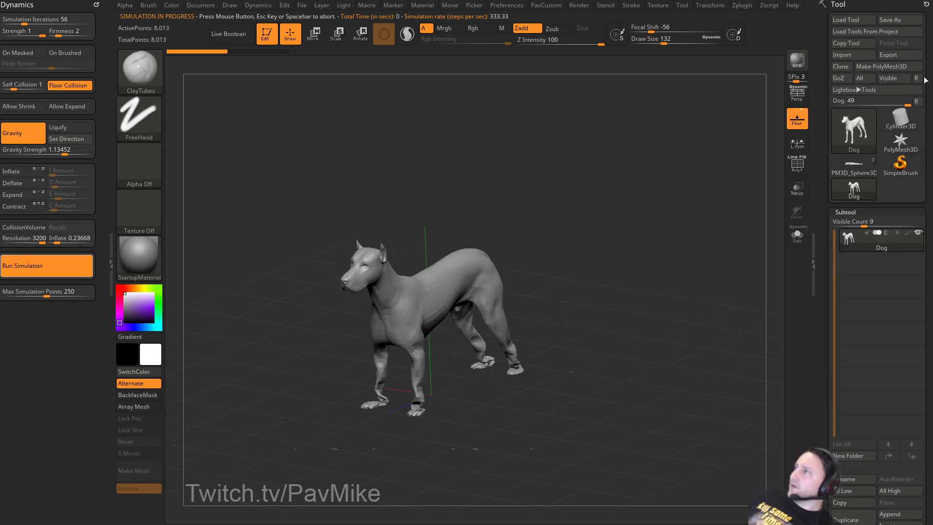
{"action": "key", "text": "ctrl+shift+Escape"}
{"action": "left_click_drag", "start_coordinate": [883, 62], "coordinate": [731, 63]}
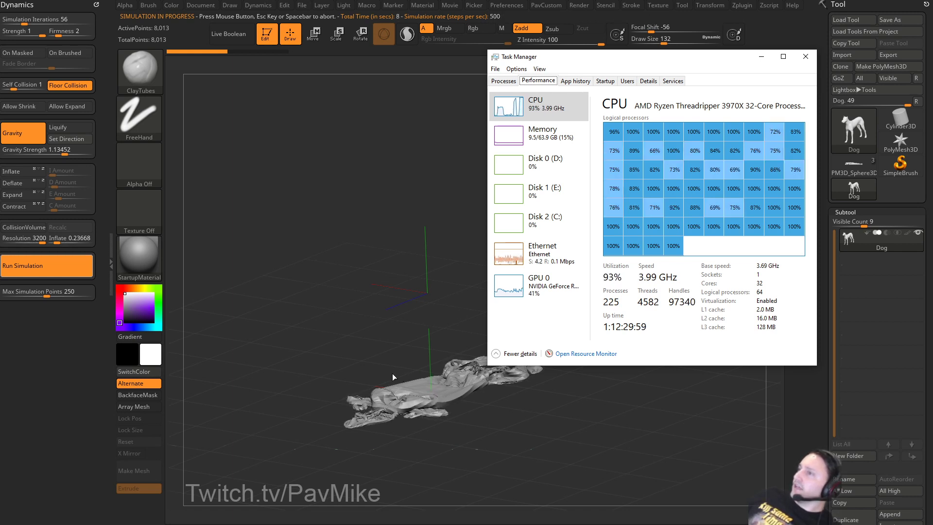
{"action": "left_click_drag", "start_coordinate": [667, 60], "coordinate": [624, 74]}
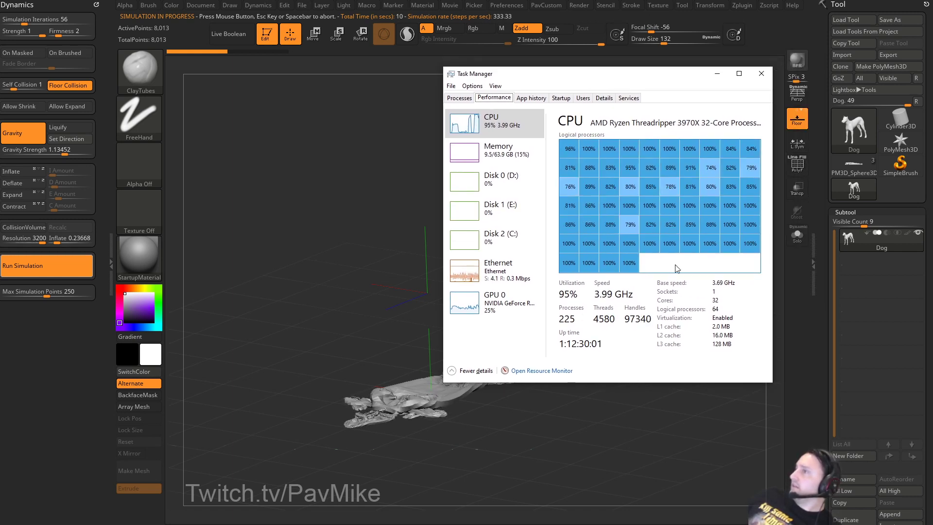
{"action": "key", "text": "alt+Tab"}
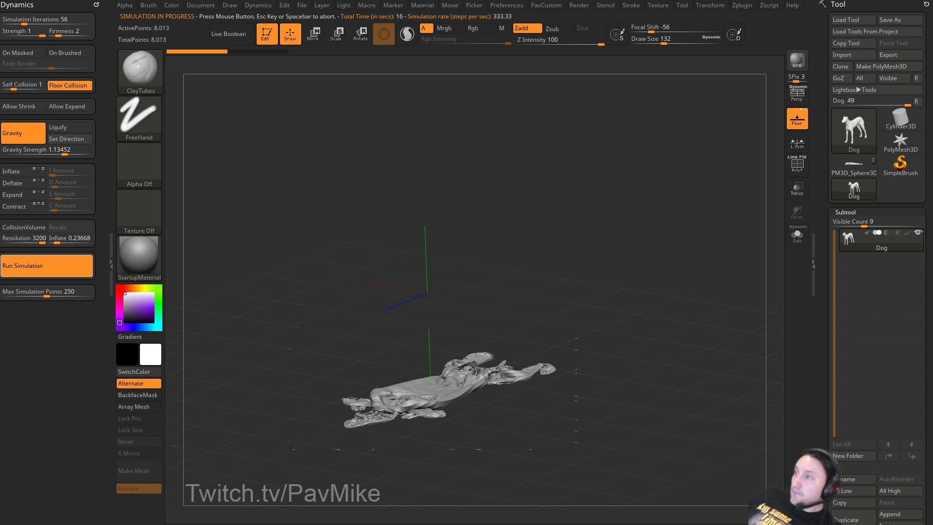
{"action": "left_click", "coordinate": [576, 237]}
{"action": "left_click_drag", "start_coordinate": [577, 235], "coordinate": [573, 261]}
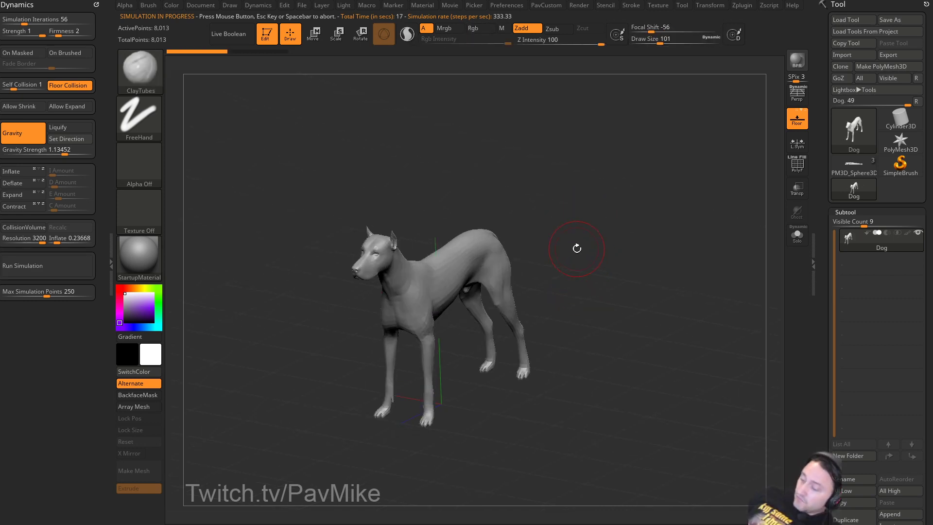
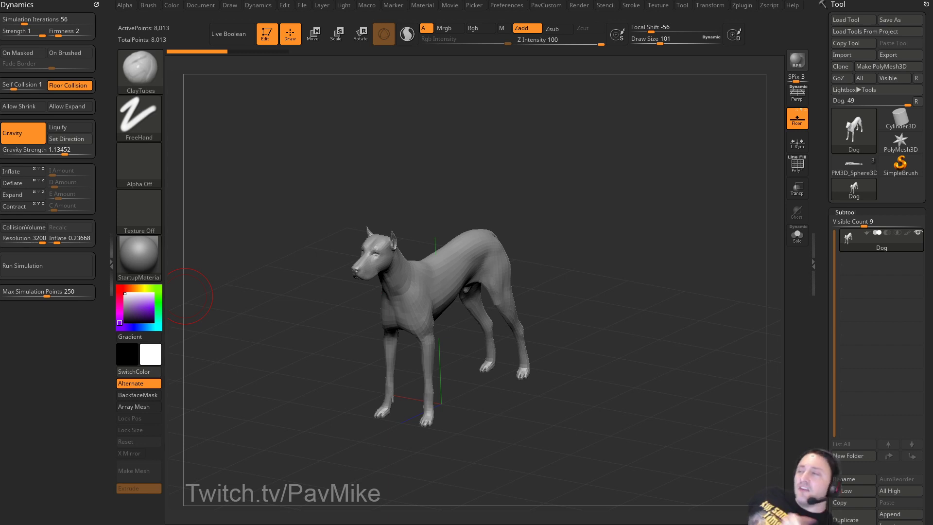
Switch from the dog back to the draped cloth tool.
{"action": "left_click_drag", "start_coordinate": [644, 196], "coordinate": [639, 210]}
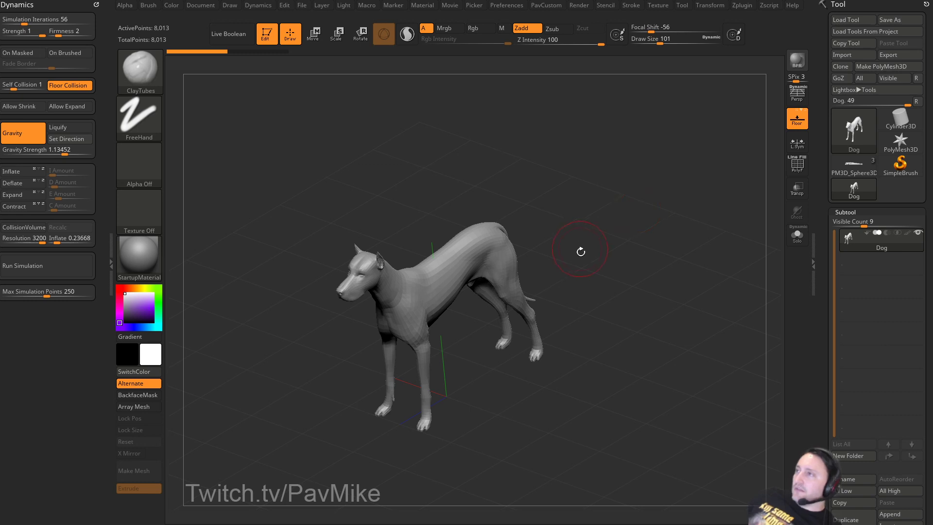
{"action": "mouse_move", "coordinate": [609, 236]}
{"action": "left_mouse_down"}
{"action": "mouse_move", "coordinate": [644, 264]}
{"action": "mouse_move", "coordinate": [691, 252]}
{"action": "mouse_move", "coordinate": [680, 250]}
{"action": "mouse_move", "coordinate": [656, 304]}
{"action": "left_mouse_up"}
{"action": "left_click", "coordinate": [854, 194]}
{"action": "key", "text": "s"}
Apply Texture 10 as the cloth's texture map.
{"action": "left_click_drag", "start_coordinate": [819, 340], "coordinate": [823, 158]}
{"action": "left_click", "coordinate": [842, 330]}
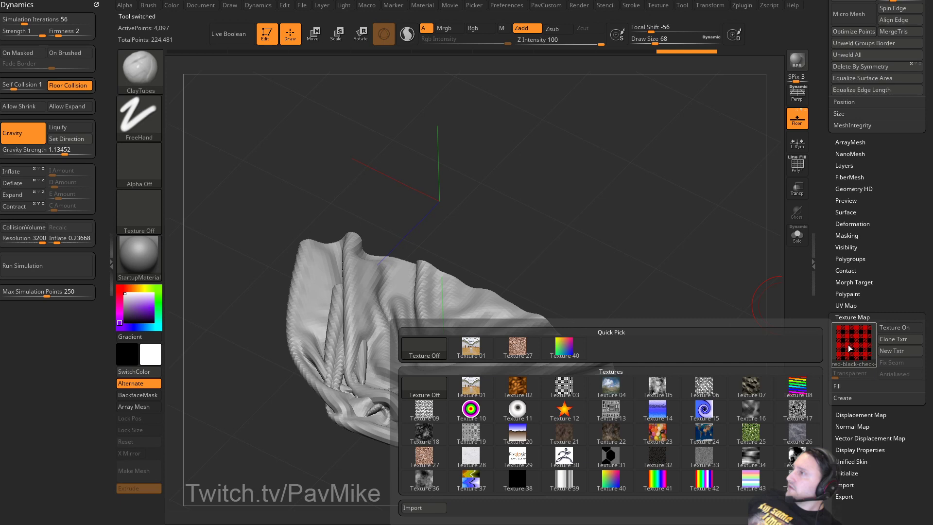
{"action": "left_click", "coordinate": [547, 406]}
Examine from several angles how the bullseye texture follows the folds of the cloth.
{"action": "left_click_drag", "start_coordinate": [598, 269], "coordinate": [685, 289]}
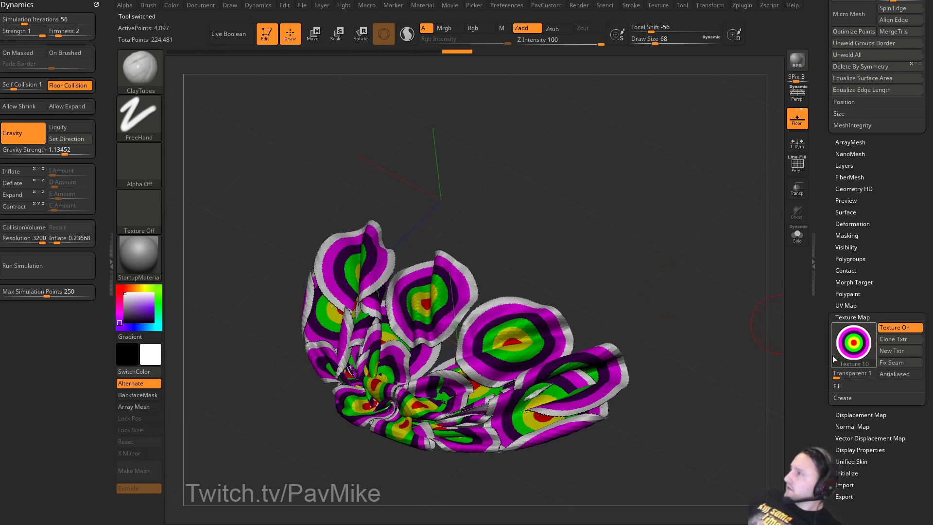
{"action": "mouse_move", "coordinate": [700, 325]}
{"action": "left_mouse_down"}
{"action": "mouse_move", "coordinate": [689, 342]}
{"action": "mouse_move", "coordinate": [688, 326]}
{"action": "left_mouse_up"}
{"action": "key", "text": "s"}
{"action": "mouse_move", "coordinate": [639, 292]}
{"action": "left_mouse_down"}
{"action": "mouse_move", "coordinate": [556, 197]}
{"action": "mouse_move", "coordinate": [506, 202]}
{"action": "mouse_move", "coordinate": [629, 209]}
{"action": "mouse_move", "coordinate": [645, 238]}
{"action": "left_mouse_up"}
{"action": "key", "text": "s"}
{"action": "key", "text": "s"}
{"action": "key", "text": "s"}
{"action": "left_click_drag", "start_coordinate": [644, 242], "coordinate": [652, 215], "text": "alt"}
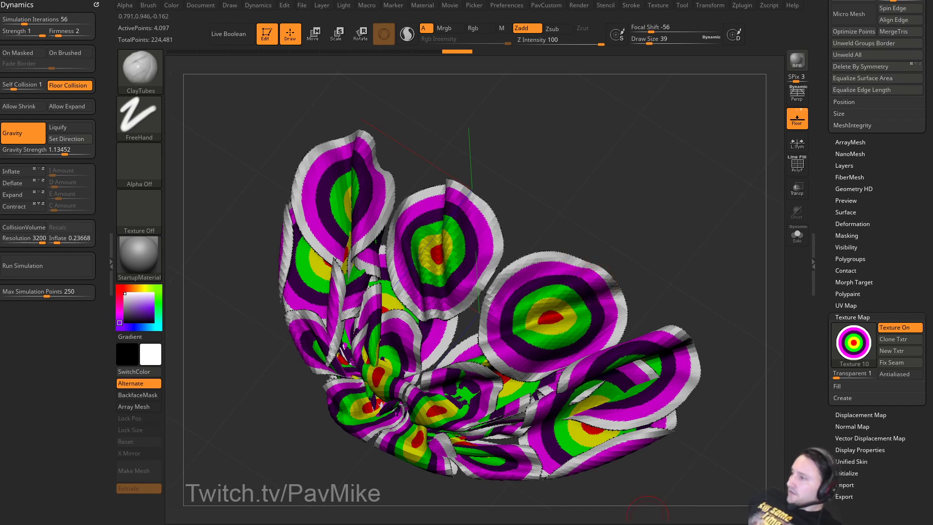
Switch to the ZBrush physics video in Chrome, and examine the smoke in the crashed truck render in XnView MP.
{"action": "key", "text": "alt+Tab"}
{"action": "left_click", "coordinate": [395, 335]}
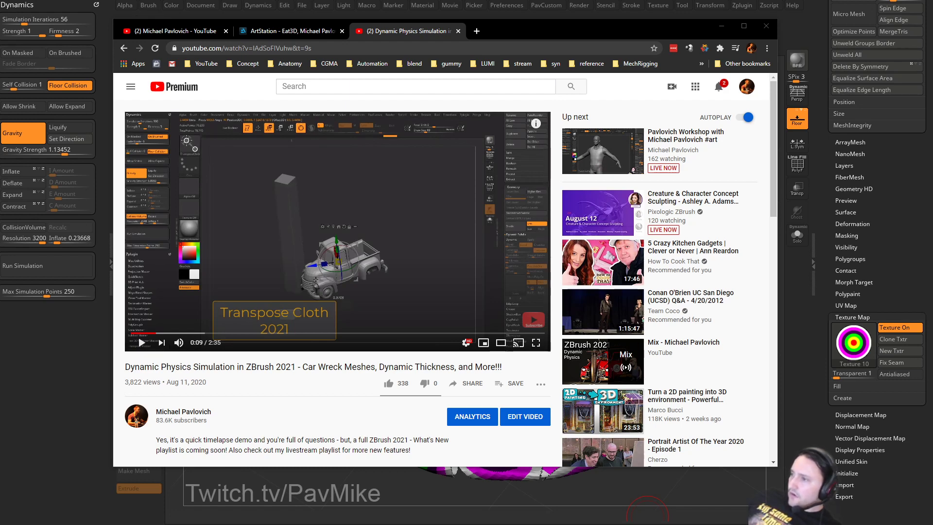
{"action": "left_click_drag", "start_coordinate": [498, 524], "coordinate": [497, 37]}
{"action": "scroll", "coordinate": [372, 275], "scroll_direction": "up", "scroll_amount": 5}
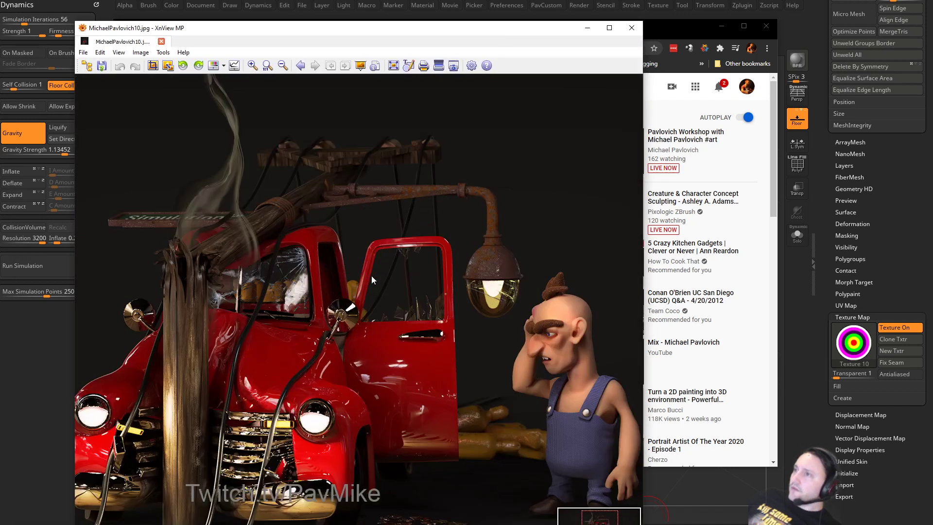
{"action": "left_click_drag", "start_coordinate": [228, 267], "coordinate": [351, 441]}
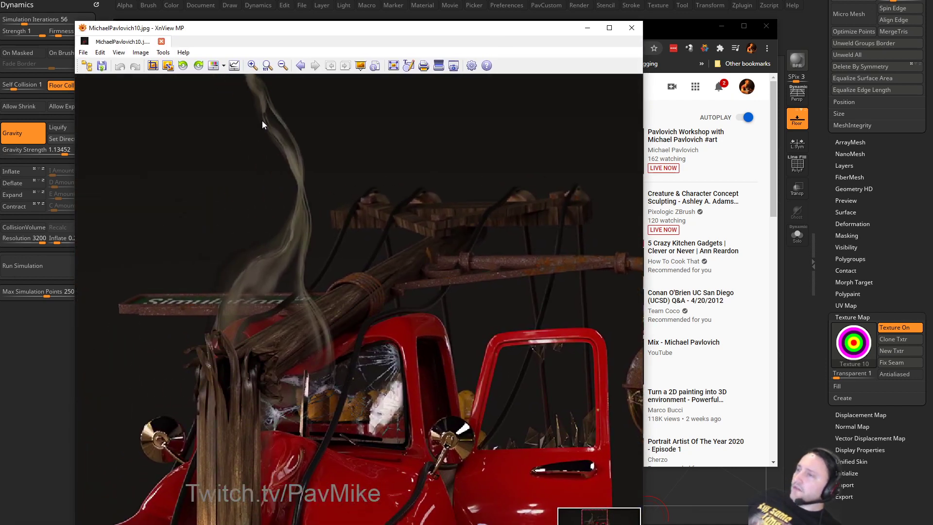
{"action": "left_click_drag", "start_coordinate": [284, 441], "coordinate": [318, 360]}
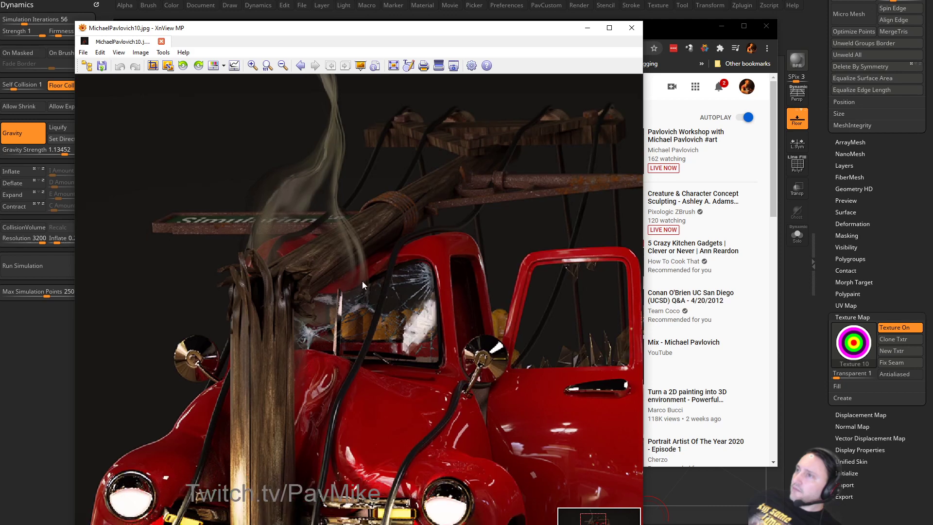
{"action": "left_click_drag", "start_coordinate": [329, 161], "coordinate": [304, 243]}
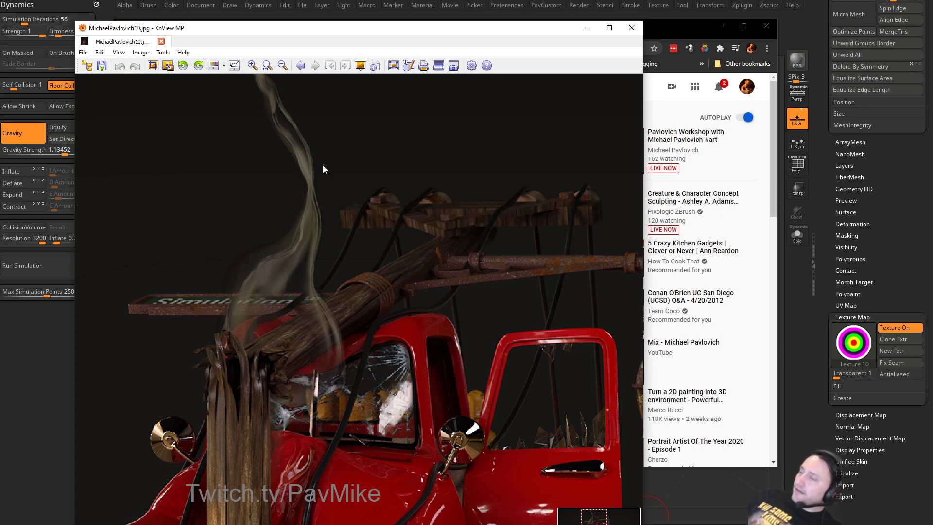
{"action": "left_click_drag", "start_coordinate": [365, 31], "coordinate": [365, 0]}
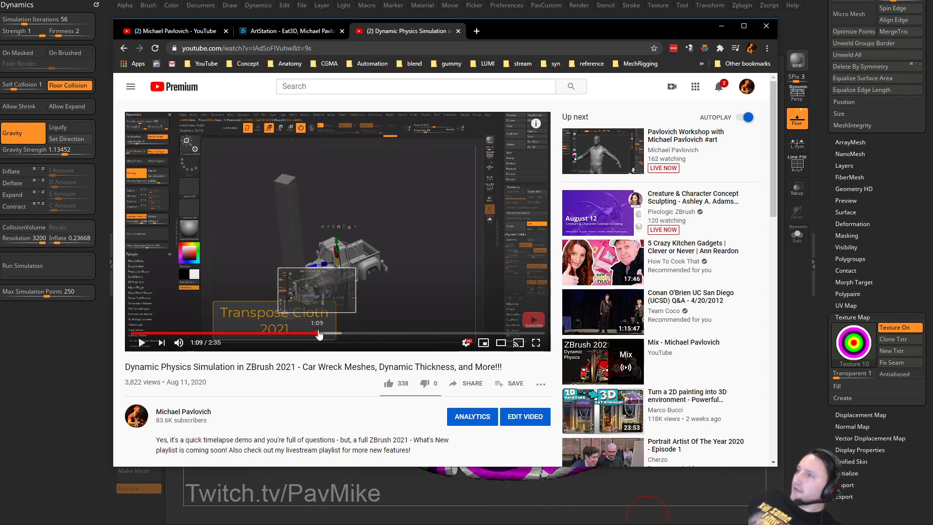
Skim the Dynamic Physics Simulation video on YouTube for the smoke cloth and truck material sections, and put the browser away.
{"action": "left_click", "coordinate": [352, 333]}
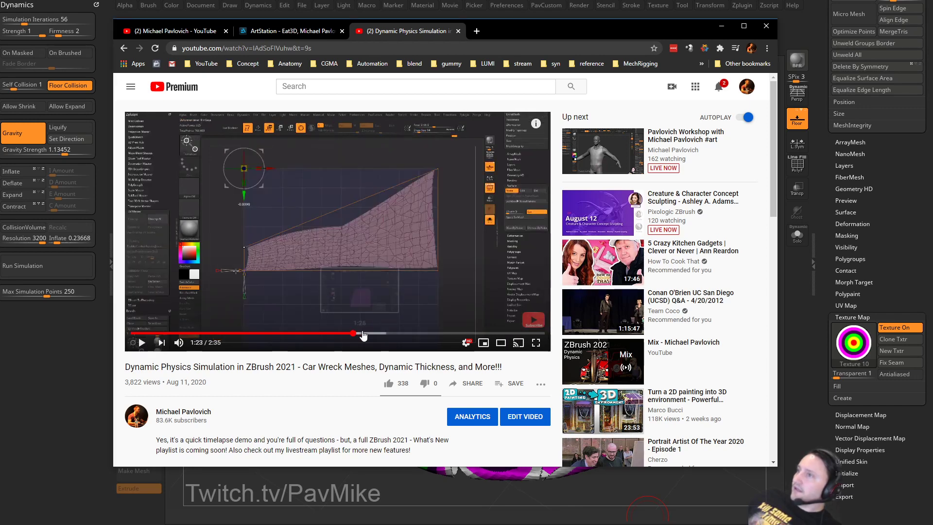
{"action": "left_click_drag", "start_coordinate": [364, 336], "coordinate": [439, 336]}
{"action": "left_click_drag", "start_coordinate": [362, 334], "coordinate": [258, 335]}
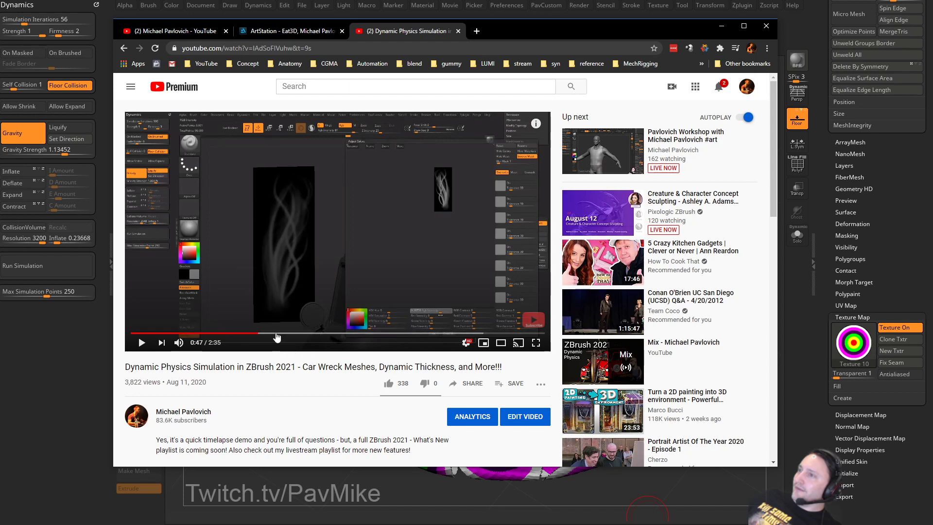
{"action": "left_click", "coordinate": [263, 335]}
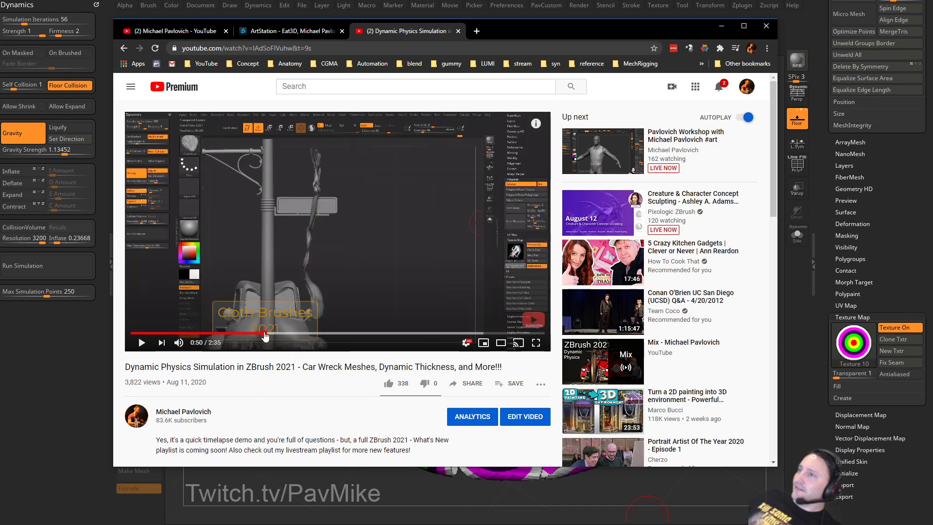
{"action": "left_click_drag", "start_coordinate": [277, 336], "coordinate": [349, 334]}
{"action": "left_click", "coordinate": [443, 335]}
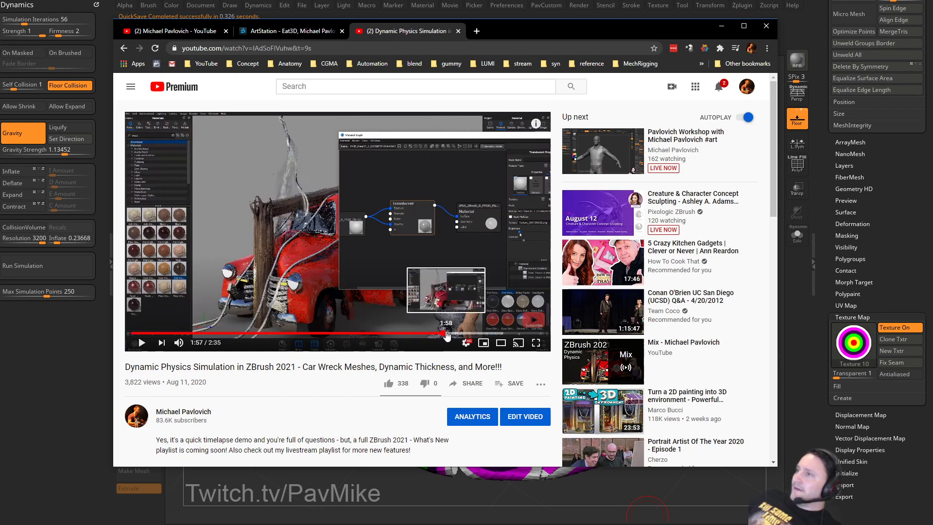
{"action": "left_click", "coordinate": [448, 334]}
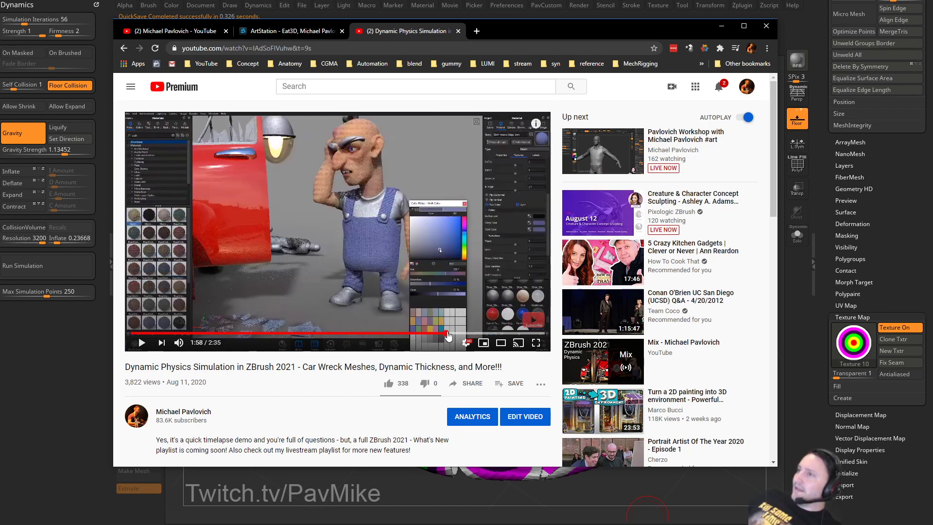
{"action": "left_click", "coordinate": [451, 334]}
{"action": "left_click_drag", "start_coordinate": [509, 35], "coordinate": [509, 0]}
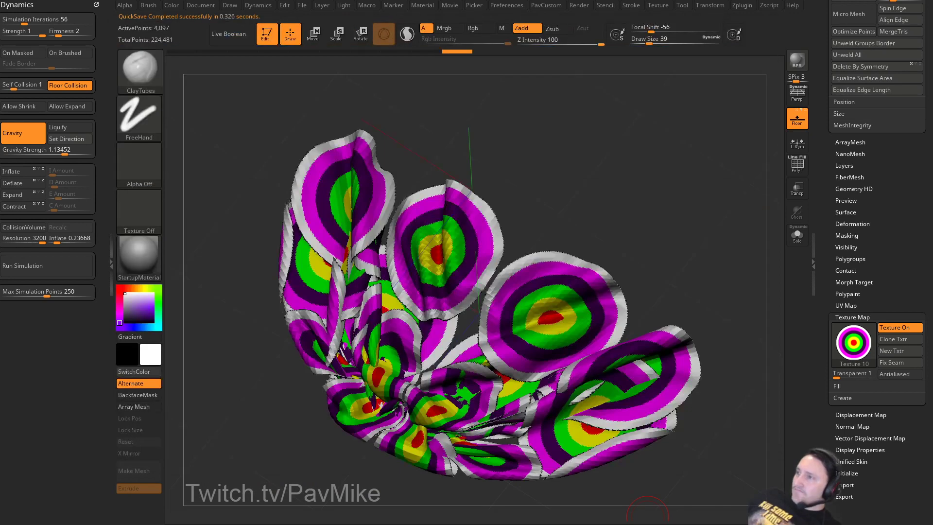
Bring back the crashed truck render, examine the whole scene and its smoke, and put the image away.
{"action": "left_click_drag", "start_coordinate": [427, 524], "coordinate": [390, 25]}
{"action": "scroll", "coordinate": [369, 351], "scroll_direction": "down", "scroll_amount": 3}
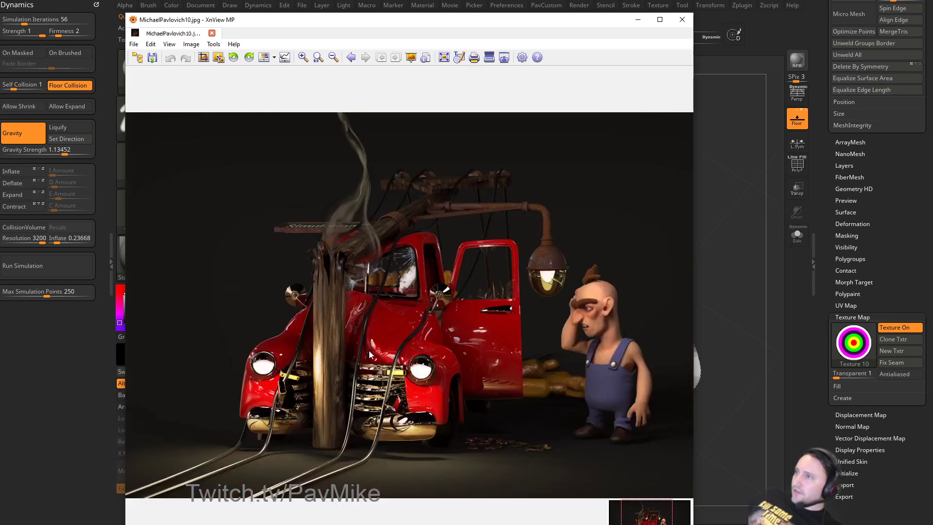
{"action": "scroll", "coordinate": [369, 351], "scroll_direction": "up", "scroll_amount": 2}
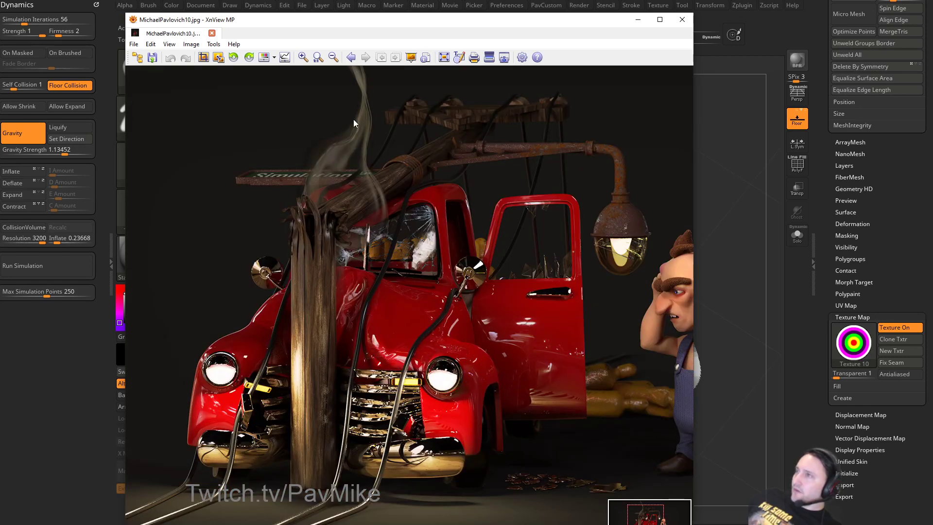
{"action": "left_click_drag", "start_coordinate": [387, 223], "coordinate": [389, 274]}
{"action": "left_click_drag", "start_coordinate": [477, 20], "coordinate": [481, 524]}
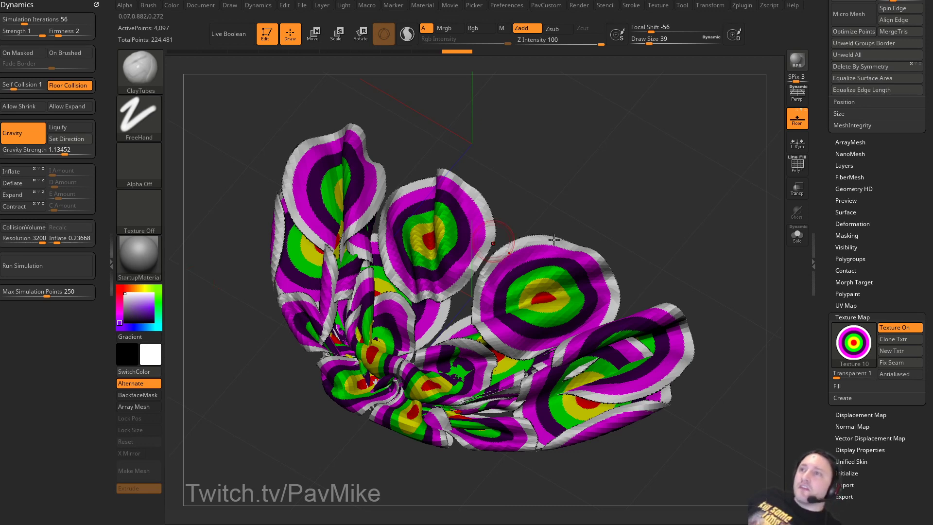
Remove the texture from the cloth in ZBrush and show its Dynamic Subdiv settings.
{"action": "left_click_drag", "start_coordinate": [667, 208], "coordinate": [672, 194]}
{"action": "key", "text": "ctrl+z"}
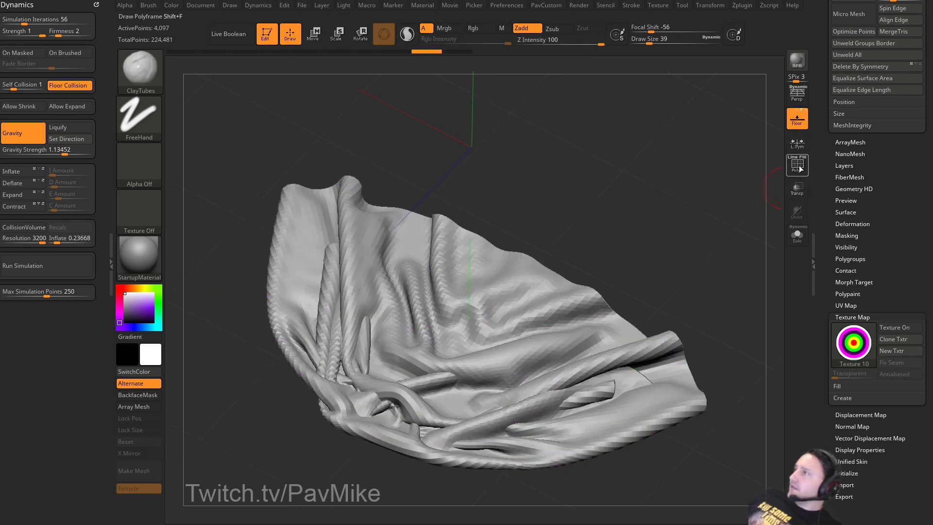
{"action": "left_click_drag", "start_coordinate": [812, 187], "coordinate": [811, 275]}
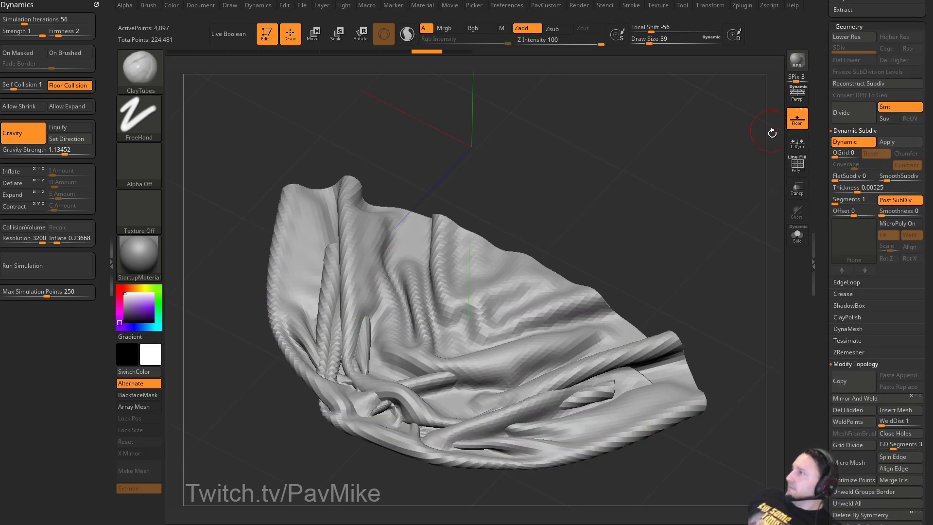
{"action": "left_click_drag", "start_coordinate": [821, 209], "coordinate": [821, 229]}
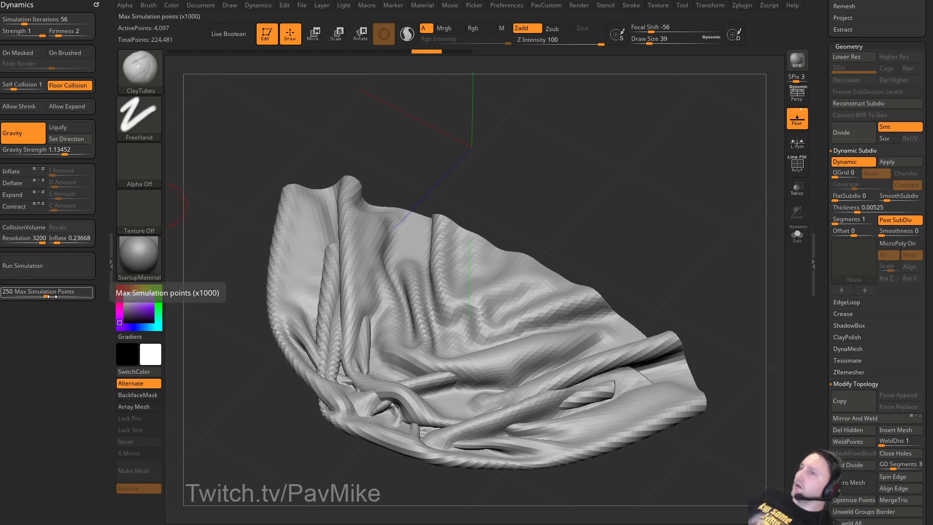
Raise Max Simulation Points to 1000 and set it back to 250.
{"action": "left_click_drag", "start_coordinate": [53, 296], "coordinate": [118, 310]}
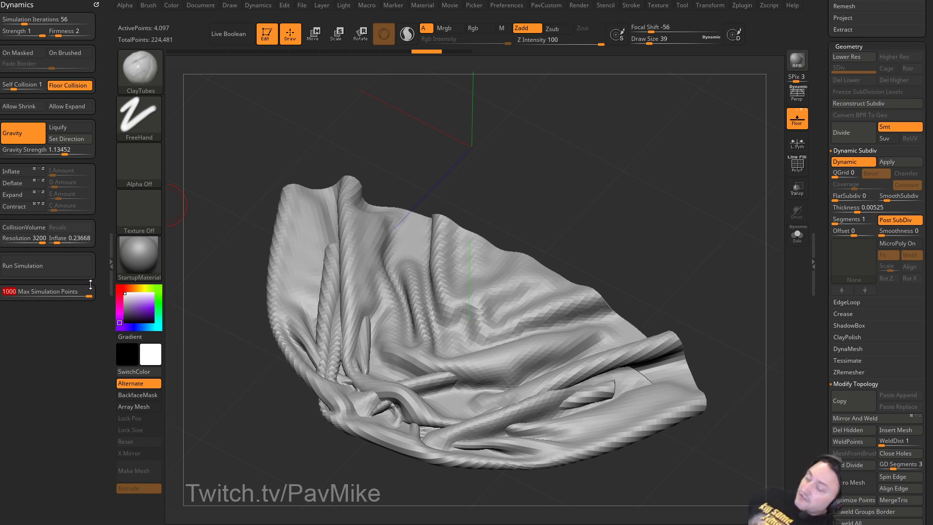
{"action": "type", "text": "250"}
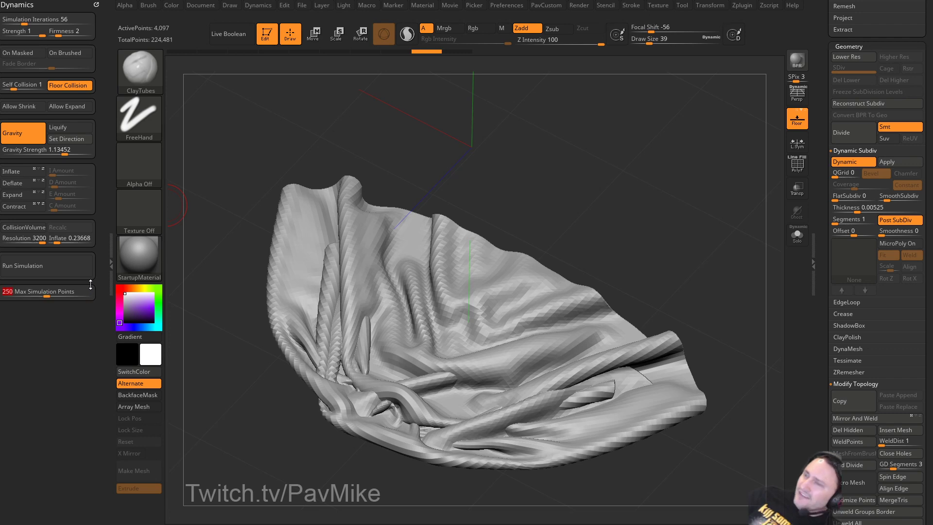
{"action": "left_click_drag", "start_coordinate": [514, 199], "coordinate": [514, 213]}
{"action": "key", "text": "s"}
{"action": "left_click_drag", "start_coordinate": [513, 213], "coordinate": [567, 216]}
{"action": "key", "text": "s"}
{"action": "left_click", "coordinate": [529, 213]}
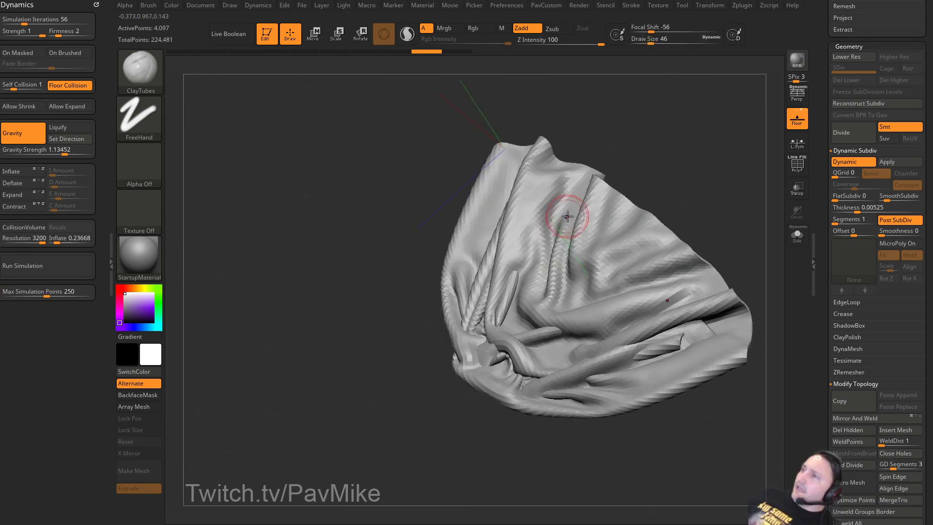
{"action": "key", "text": "s"}
{"action": "left_click", "coordinate": [596, 192]}
{"action": "left_click_drag", "start_coordinate": [655, 171], "coordinate": [624, 191]}
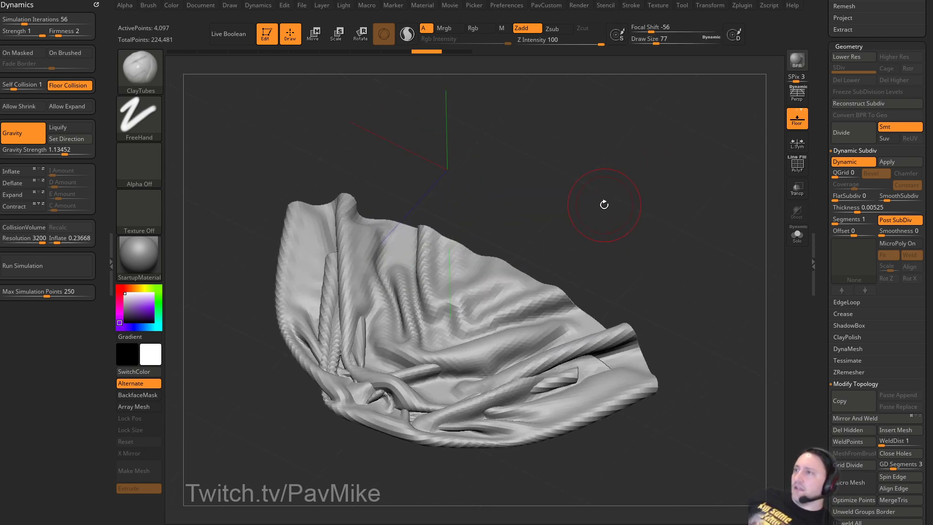
{"action": "key", "text": "s"}
{"action": "left_click", "coordinate": [475, 324]}
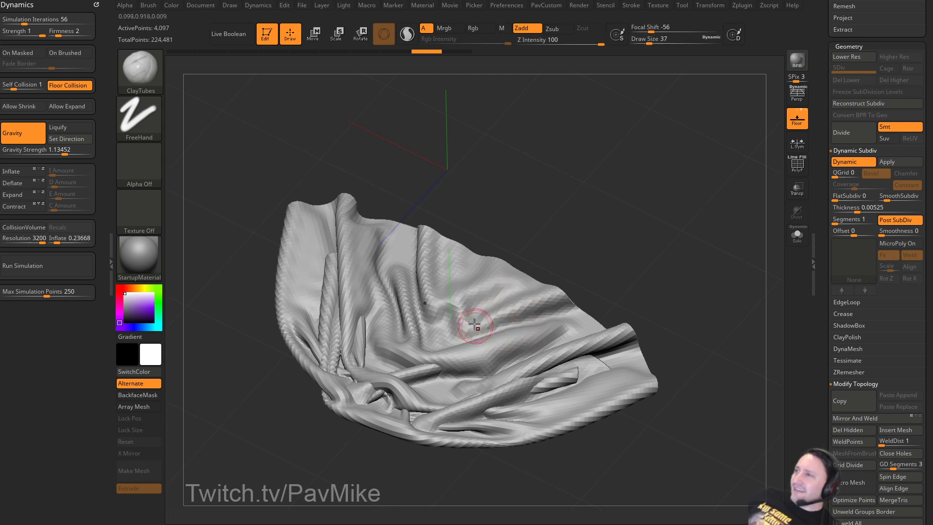
{"action": "left_click_drag", "start_coordinate": [617, 284], "coordinate": [612, 278]}
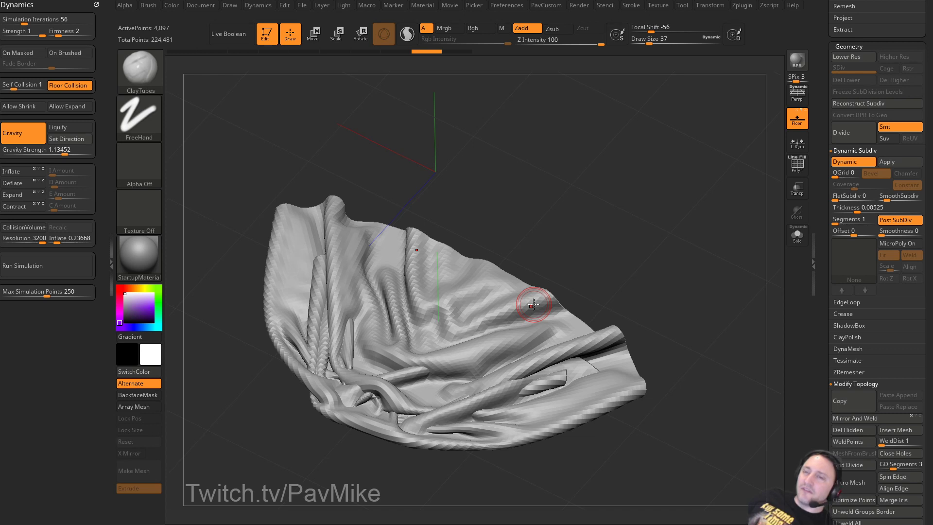
{"action": "left_click_drag", "start_coordinate": [630, 198], "coordinate": [715, 203]}
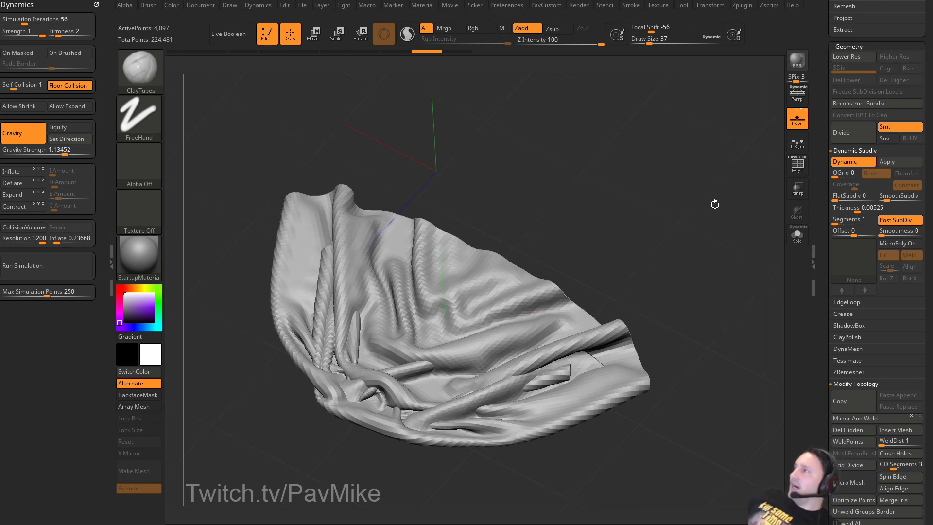
Subdivide the cloth twice to subdivision level 3 and enlarge the brush's draw size to 108.
{"action": "key", "text": "ctrl+d"}
{"action": "key", "text": "ctrl+d"}
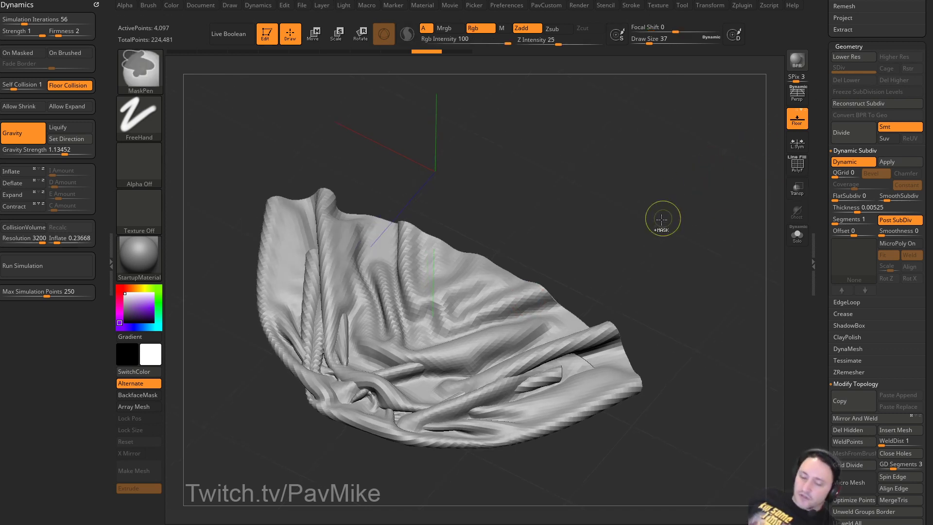
{"action": "key", "text": "s"}
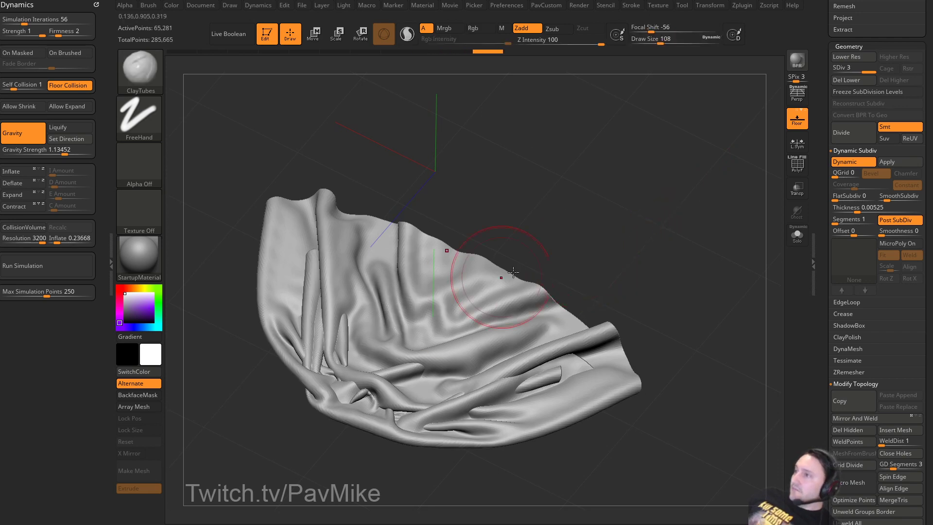
{"action": "key", "text": "ctrl"}
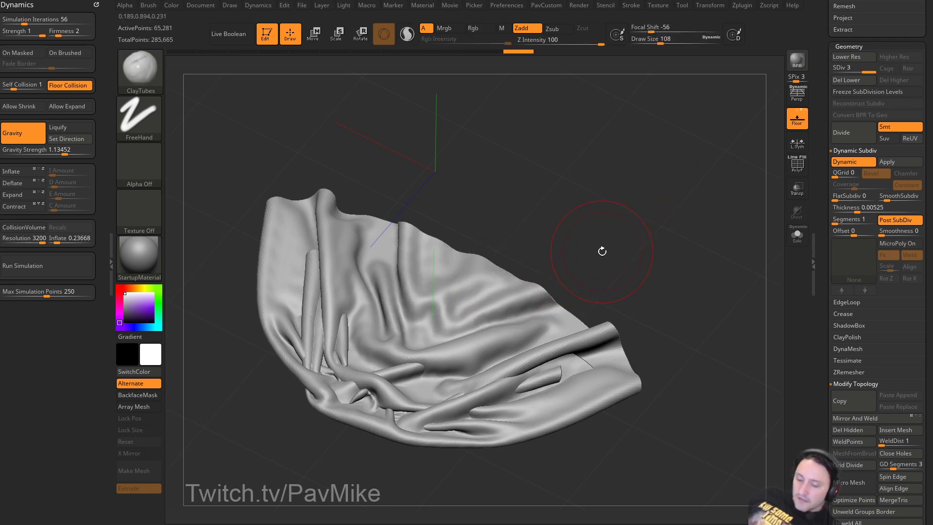
Pull fine wrinkles into the cloth near its long diagonal edge with the ClothHook brush, and set the draw size to 49.
{"action": "key", "text": "b"}
{"action": "key", "text": "c"}
{"action": "key", "text": "h"}
{"action": "mouse_move", "coordinate": [520, 297]}
{"action": "left_mouse_down"}
{"action": "mouse_move", "coordinate": [593, 302]}
{"action": "mouse_move", "coordinate": [567, 267]}
{"action": "mouse_move", "coordinate": [553, 272]}
{"action": "left_mouse_up"}
{"action": "key", "text": "["}
{"action": "key", "text": "s"}
{"action": "type", "text": "s49"}
{"action": "key", "text": "Return"}
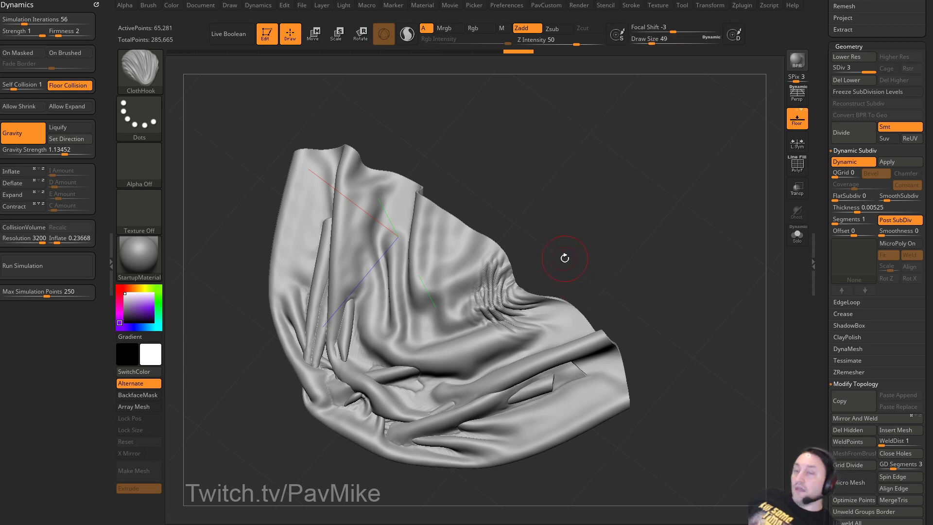
{"action": "left_click_drag", "start_coordinate": [528, 314], "coordinate": [585, 273]}
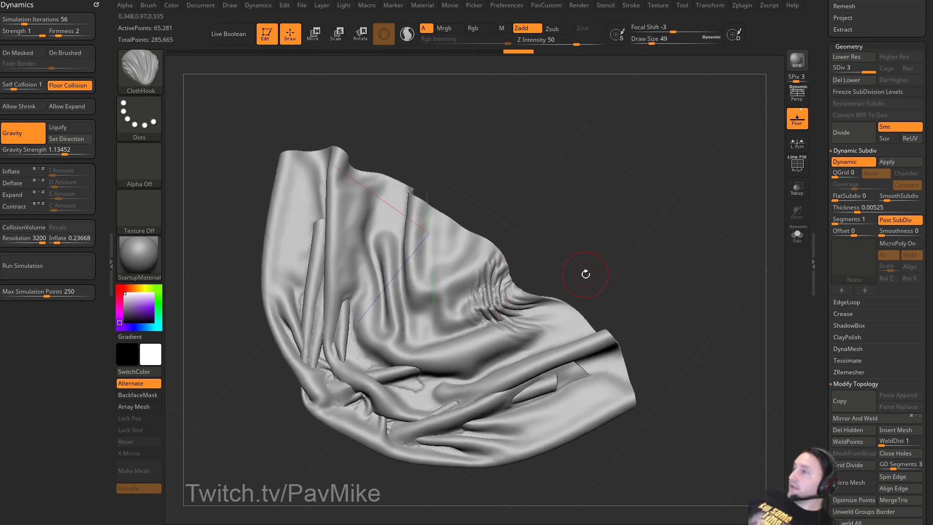
{"action": "type", "text": "s41"}
{"action": "key", "text": "Return"}
{"action": "type", "text": "ss74"}
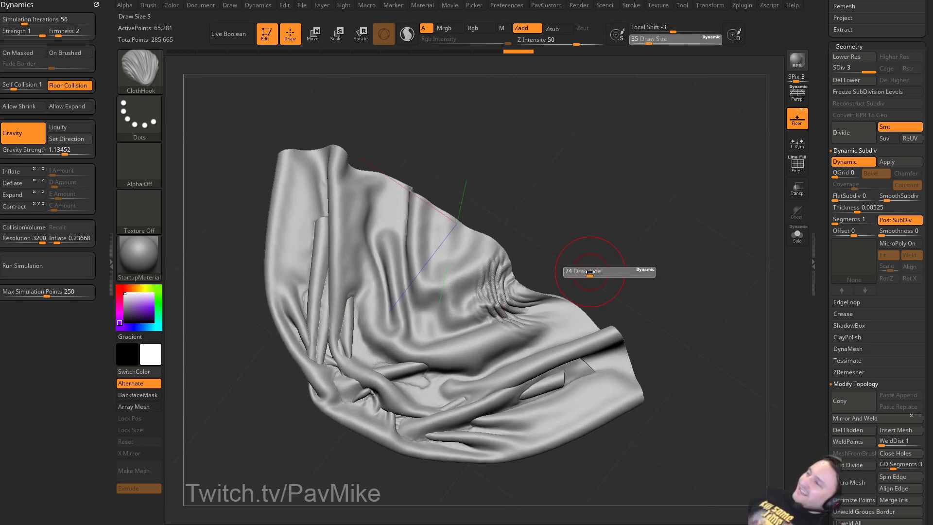
{"action": "key", "text": "Escape"}
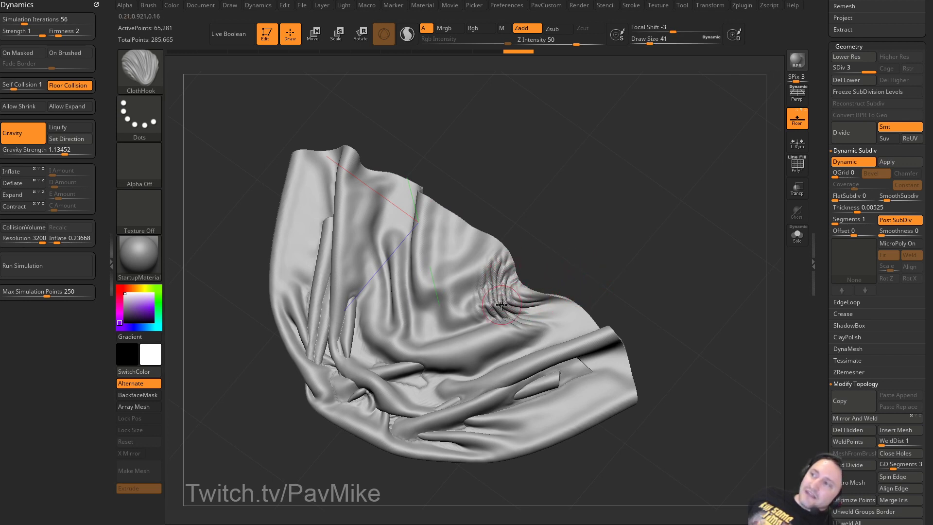
{"action": "left_click_drag", "start_coordinate": [563, 298], "coordinate": [599, 269]}
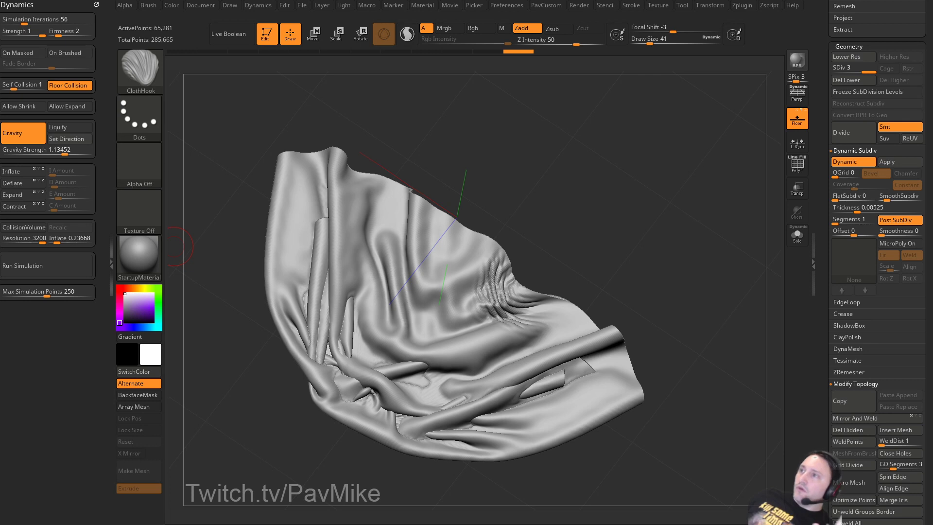
Undo the ClothHook stroke, the subdivisions and the earlier cloth simulation changes.
{"action": "key", "text": "ctrl+z"}
{"action": "key", "text": "ctrl+z"}
{"action": "key", "text": "ctrl+z"}
{"action": "key", "text": "ctrl+z"}
{"action": "key", "text": "ctrl+z"}
{"action": "key", "text": "ctrl+z"}
{"action": "key", "text": "ctrl+z"}
{"action": "key", "text": "ctrl+z"}
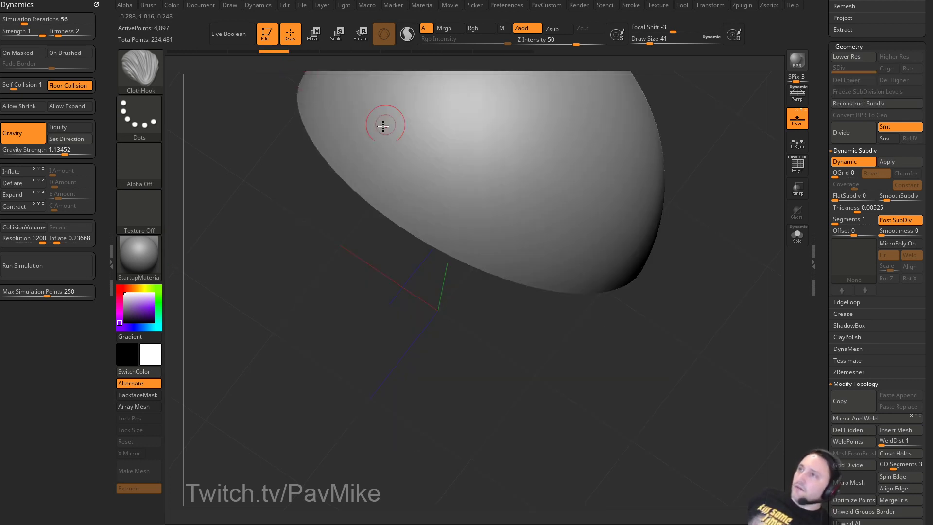
Leave Edit mode and clear the canvas, and make SimpleBrush the active tool.
{"action": "key", "text": "t"}
{"action": "key", "text": "ctrl+n"}
{"action": "key", "text": "s"}
{"action": "left_click_drag", "start_coordinate": [591, 305], "coordinate": [587, 305]}
{"action": "left_click_drag", "start_coordinate": [821, 223], "coordinate": [821, 287]}
{"action": "left_click", "coordinate": [900, 165]}
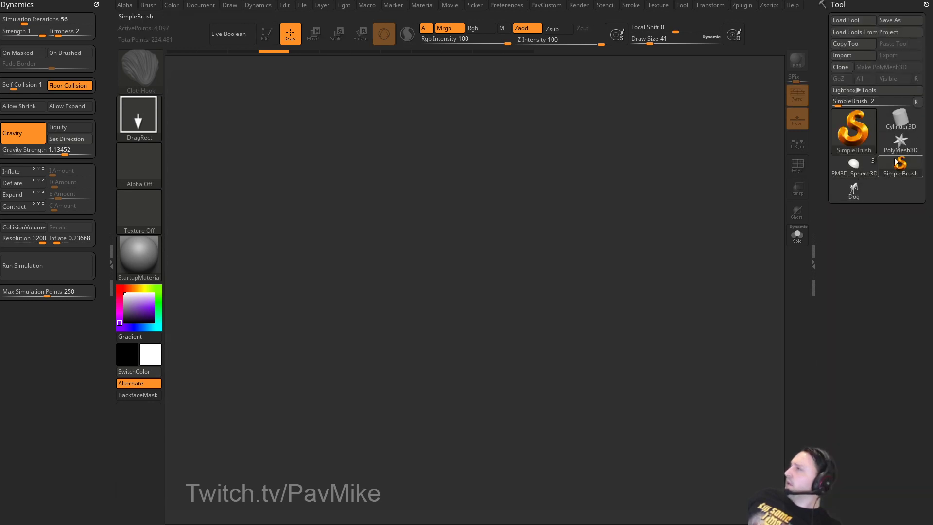
Draw a PolyMesh3D star on the canvas and put it in edit mode.
{"action": "left_click", "coordinate": [887, 147]}
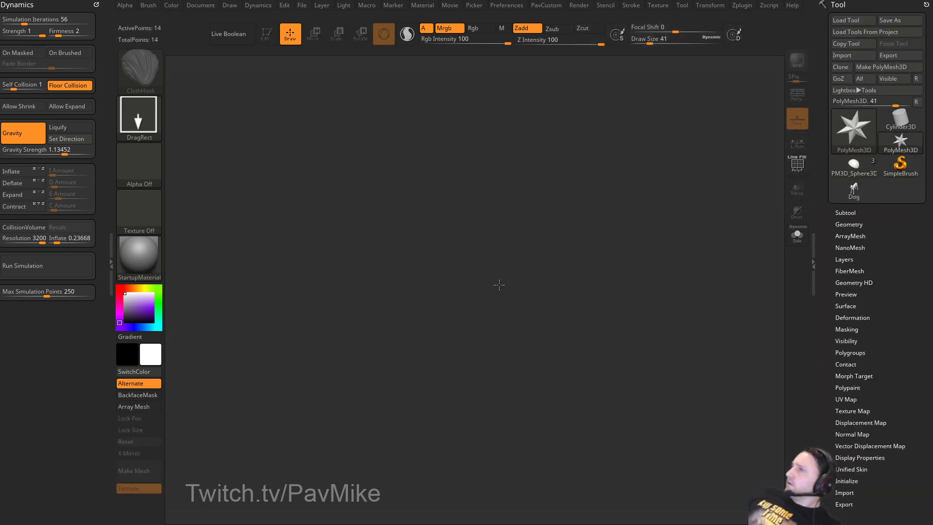
{"action": "left_click_drag", "start_coordinate": [435, 330], "coordinate": [457, 389]}
{"action": "key", "text": "t"}
{"action": "left_click_drag", "start_coordinate": [555, 218], "coordinate": [565, 281], "text": "shift"}
Choose the IMM Ind. Parts brush and replace the star with its Nut mesh.
{"action": "key", "text": "b"}
{"action": "key", "text": "i"}
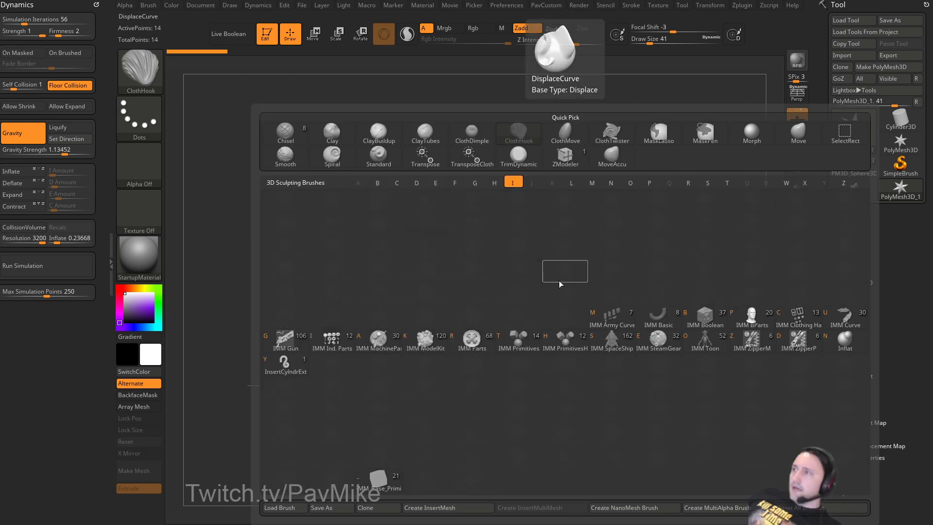
{"action": "left_click", "coordinate": [335, 342]}
{"action": "key", "text": "m"}
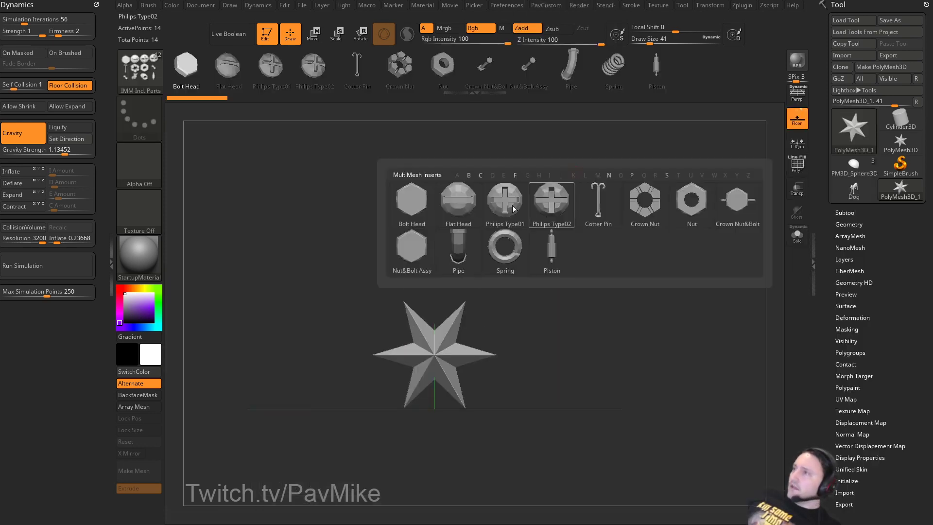
{"action": "key", "text": "w"}
{"action": "left_click", "coordinate": [443, 66]}
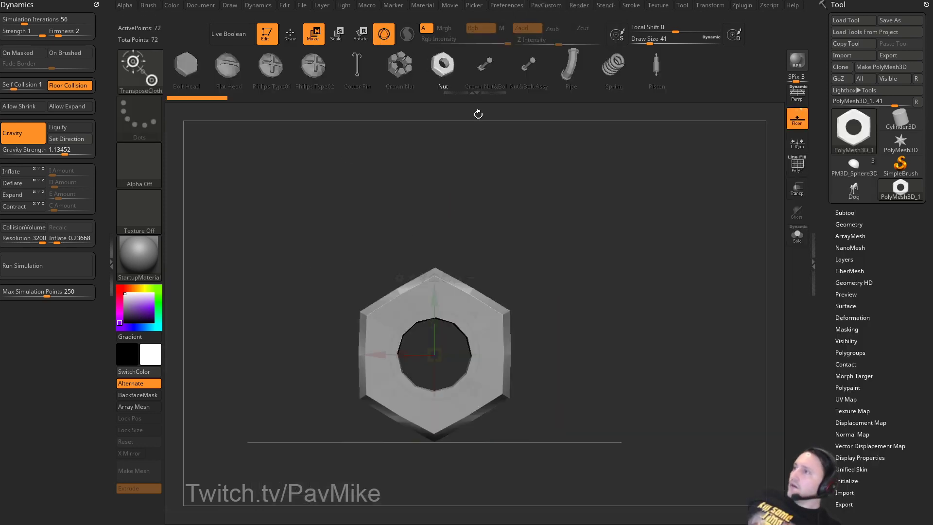
Replace the nut with the Philips Type02 screw head, facing straight to the front.
{"action": "key", "text": "q"}
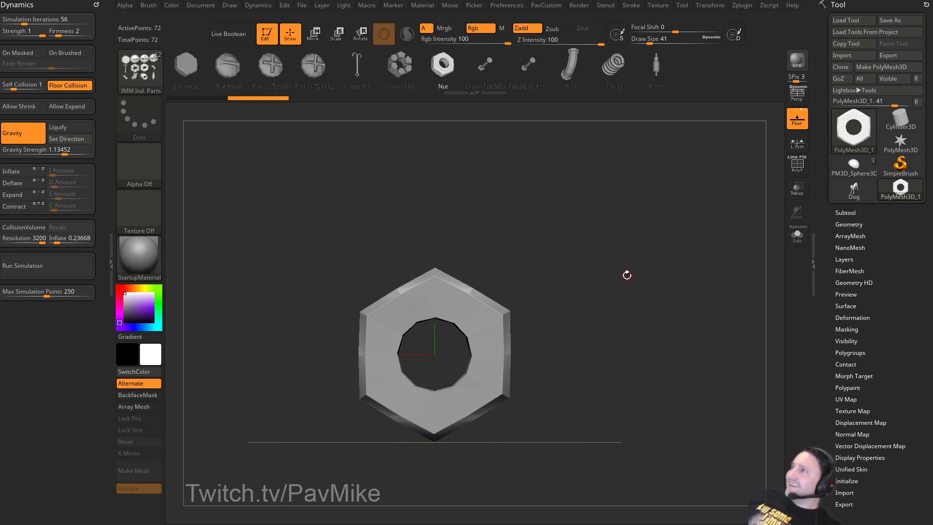
{"action": "left_click", "coordinate": [315, 72]}
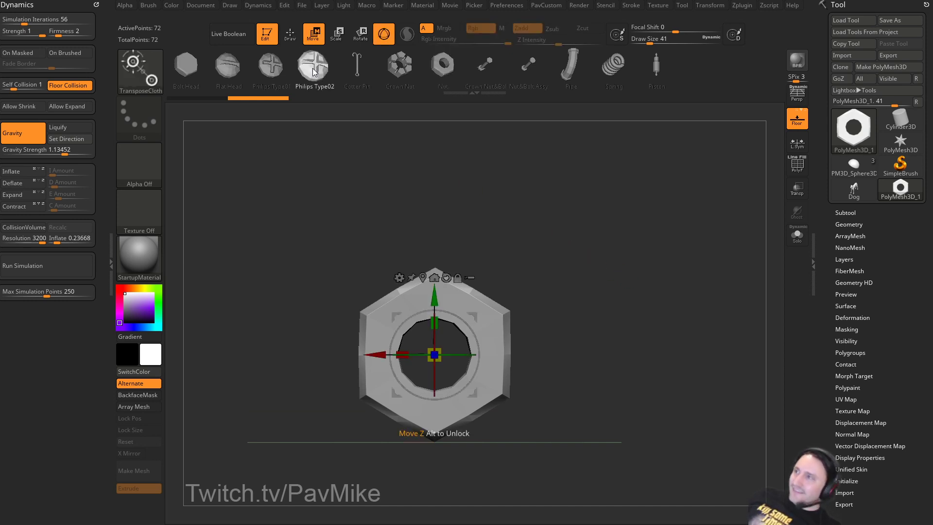
{"action": "key", "text": "s"}
{"action": "left_click_drag", "start_coordinate": [630, 293], "coordinate": [631, 293]}
{"action": "mouse_move", "coordinate": [695, 269]}
{"action": "left_mouse_down"}
{"action": "mouse_move", "coordinate": [672, 275]}
{"action": "mouse_move", "coordinate": [727, 248]}
{"action": "mouse_move", "coordinate": [709, 252]}
{"action": "left_mouse_up"}
{"action": "key", "text": "s"}
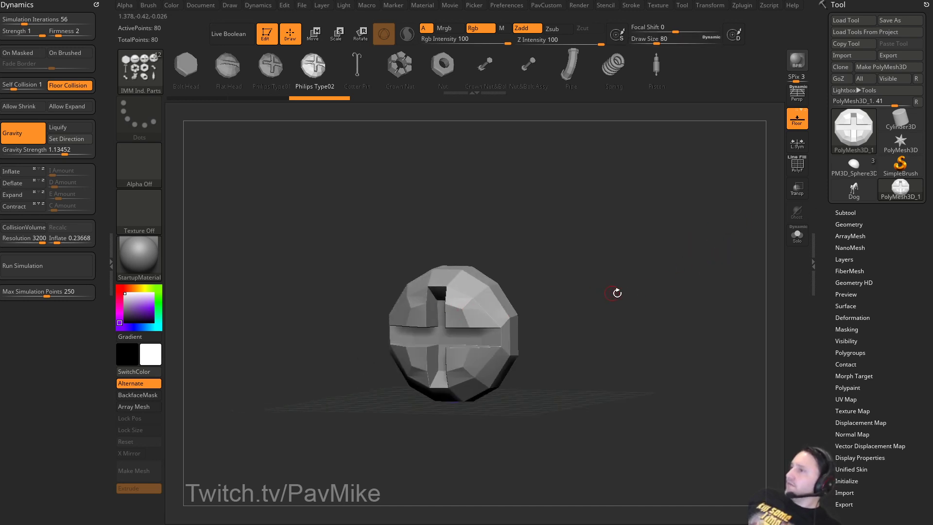
{"action": "left_click_drag", "start_coordinate": [617, 293], "coordinate": [733, 267], "text": "shift"}
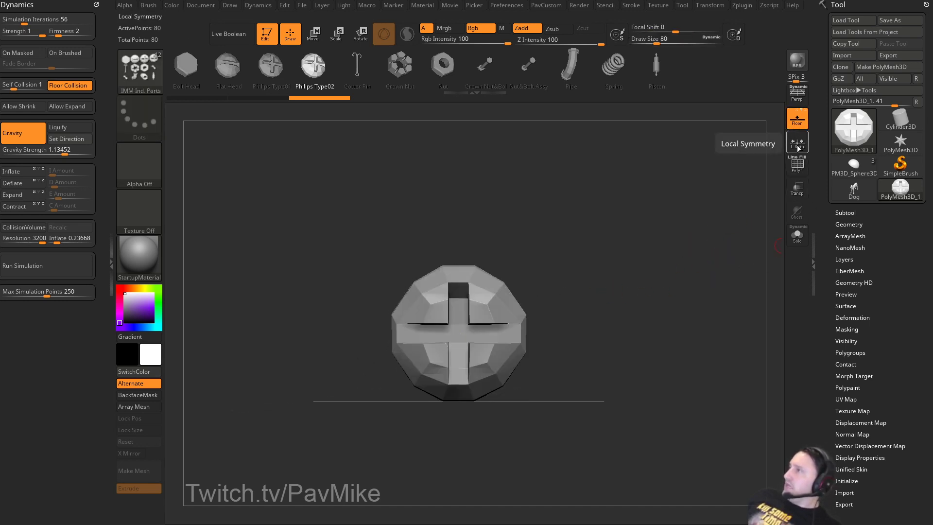
{"action": "key", "text": "s"}
{"action": "key", "text": "space"}
{"action": "left_click_drag", "start_coordinate": [586, 256], "coordinate": [620, 276]}
{"action": "left_click", "coordinate": [580, 177]}
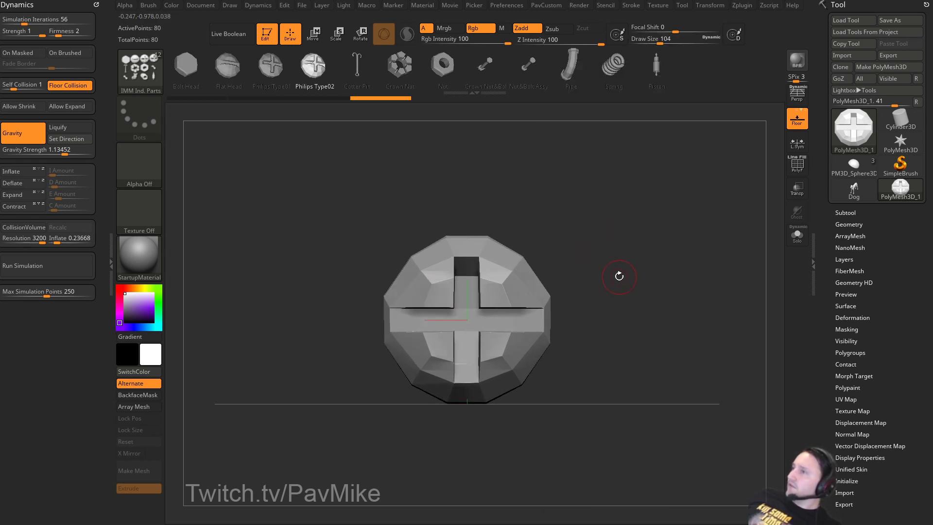
Switch to a Plane3D converted to a polymesh and display its polyframe.
{"action": "left_click", "coordinate": [845, 213]}
{"action": "scroll", "coordinate": [820, 211], "scroll_direction": "up", "scroll_amount": 5}
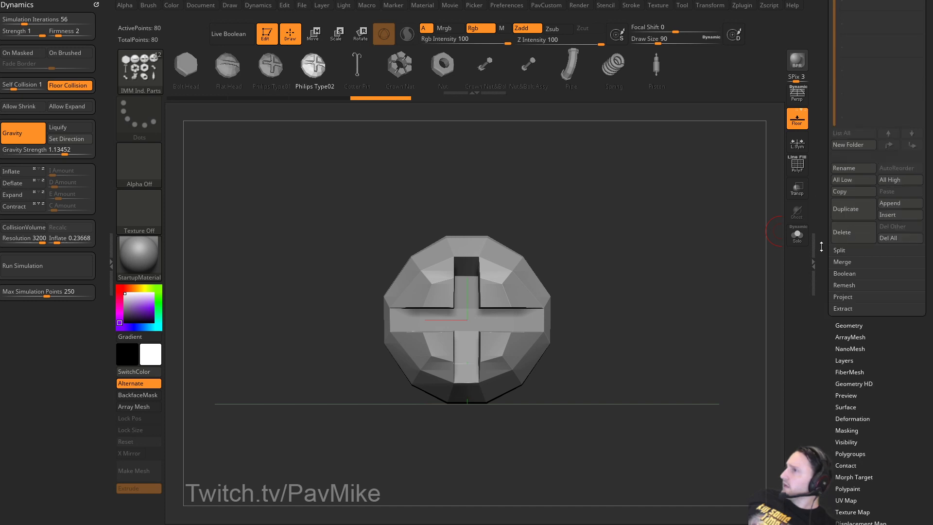
{"action": "left_click", "coordinate": [889, 149]}
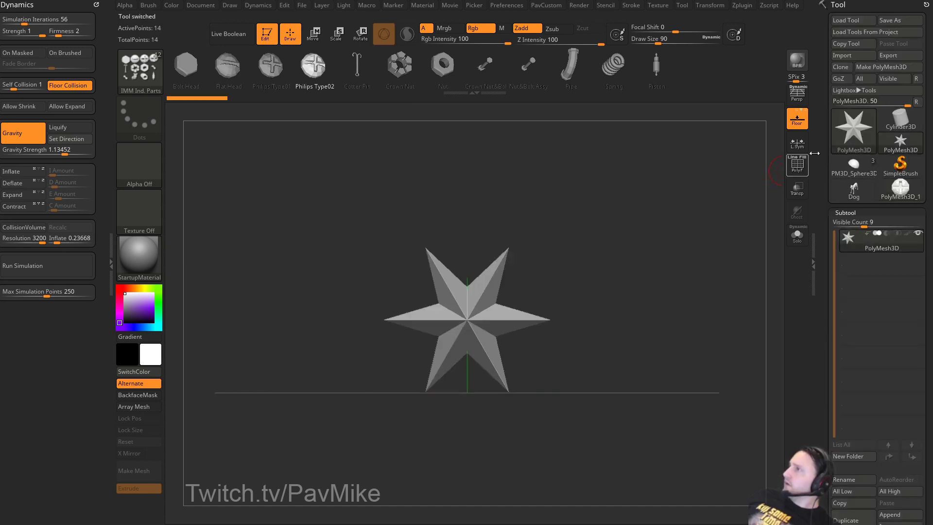
{"action": "left_click", "coordinate": [854, 129]}
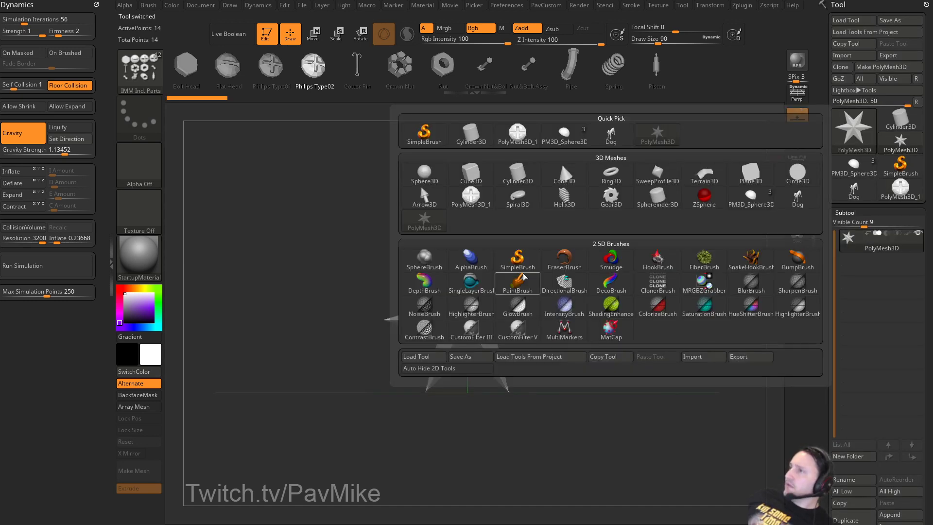
{"action": "left_click", "coordinate": [738, 175]}
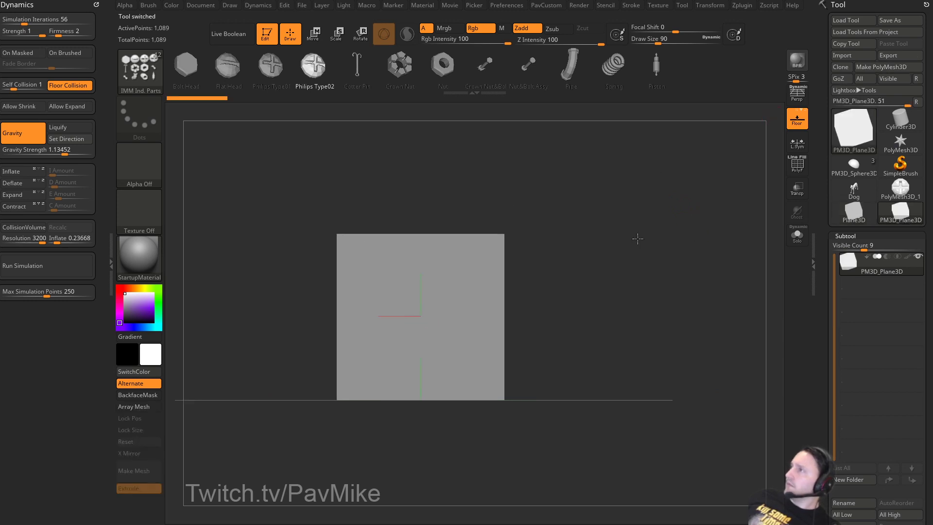
{"action": "key", "text": "f"}
{"action": "left_click", "coordinate": [794, 163]}
{"action": "left_click_drag", "start_coordinate": [699, 212], "coordinate": [731, 234]}
Reconstruct the plane's lower subdivision levels twice, deleting the higher levels to leave an 8 by 8 polygon grid.
{"action": "left_click_drag", "start_coordinate": [832, 303], "coordinate": [835, 76]}
{"action": "left_click", "coordinate": [849, 222]}
{"action": "left_click", "coordinate": [859, 279]}
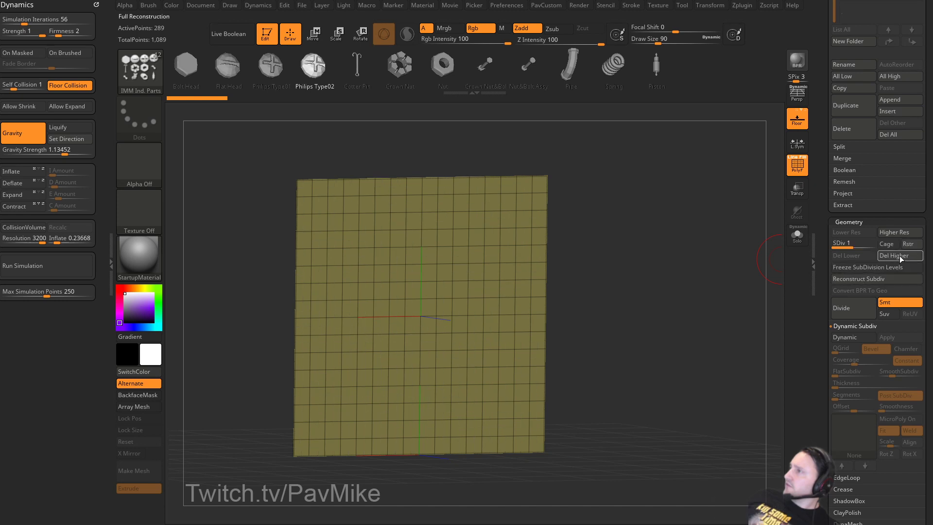
{"action": "left_click", "coordinate": [884, 278]}
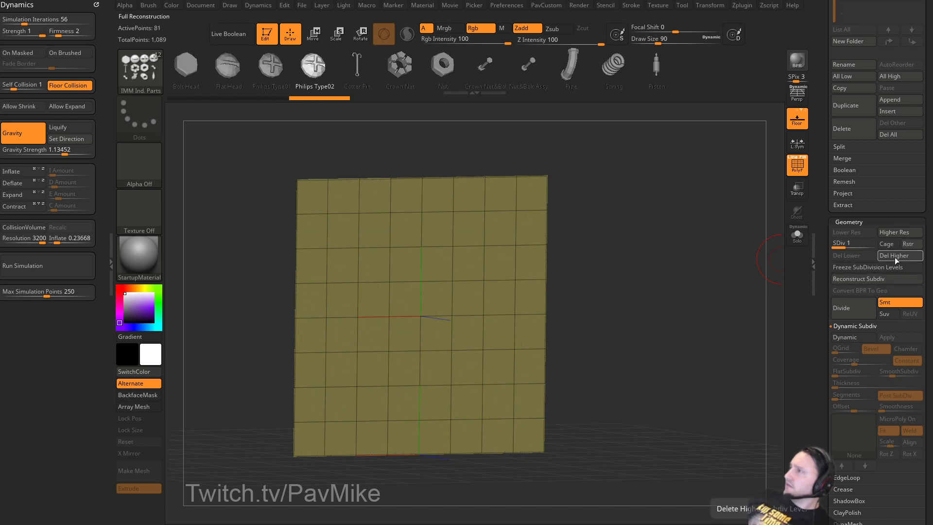
{"action": "left_click_drag", "start_coordinate": [694, 289], "coordinate": [711, 302]}
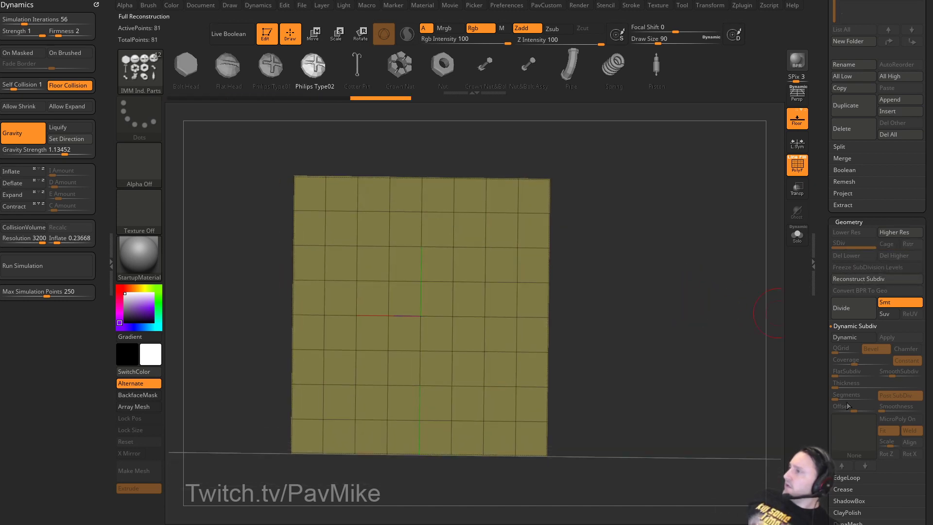
Enable Dynamic Subdiv without smoothing, and fill the plane with Philips screw heads as MicroPoly, with Fit off and a smaller scale.
{"action": "scroll", "coordinate": [848, 407], "scroll_direction": "down", "scroll_amount": 3}
{"action": "left_click", "coordinate": [844, 274]}
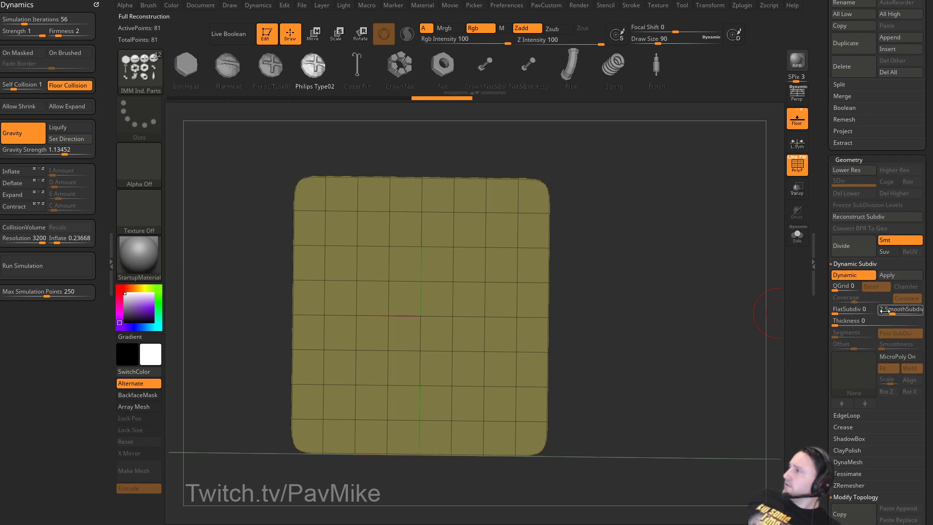
{"action": "left_click_drag", "start_coordinate": [882, 312], "coordinate": [879, 311]}
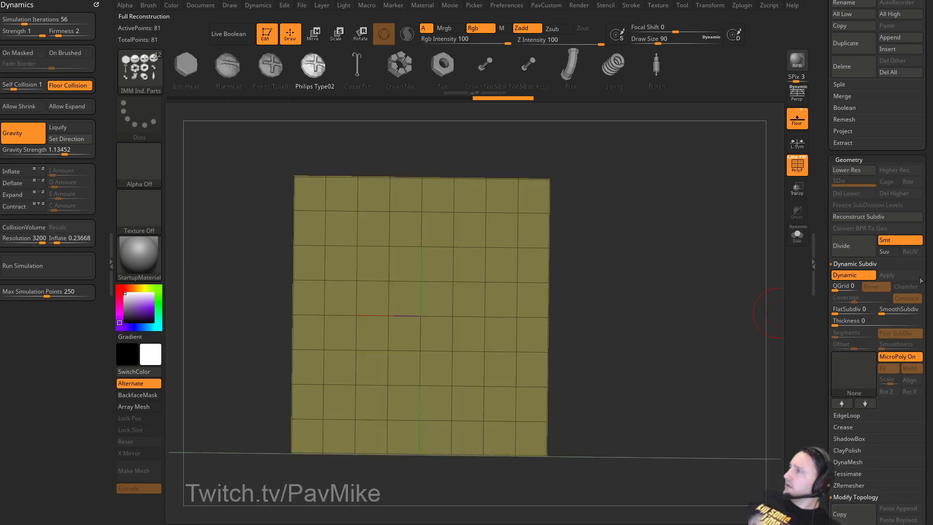
{"action": "left_click", "coordinate": [864, 372]}
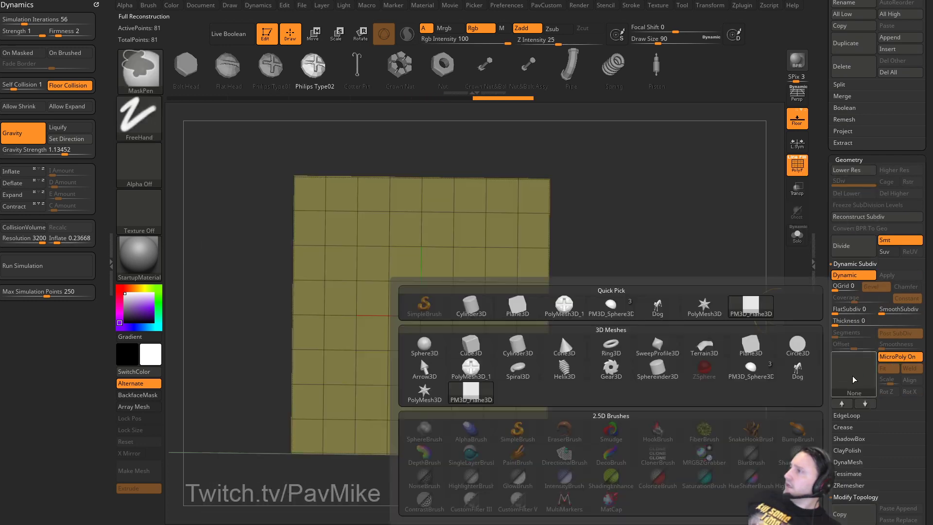
{"action": "left_click", "coordinate": [529, 318]}
{"action": "left_click_drag", "start_coordinate": [636, 291], "coordinate": [739, 339]}
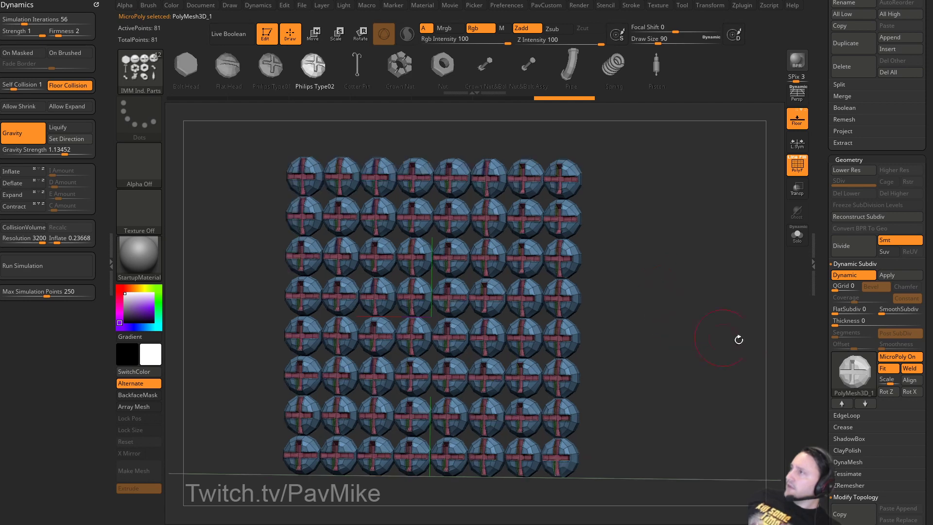
{"action": "left_click", "coordinate": [885, 372]}
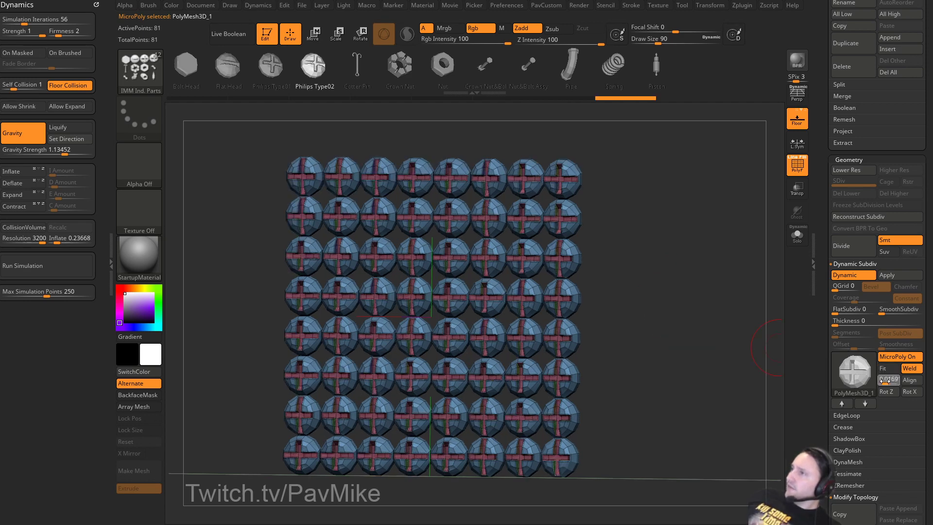
{"action": "left_click_drag", "start_coordinate": [885, 382], "coordinate": [886, 382]}
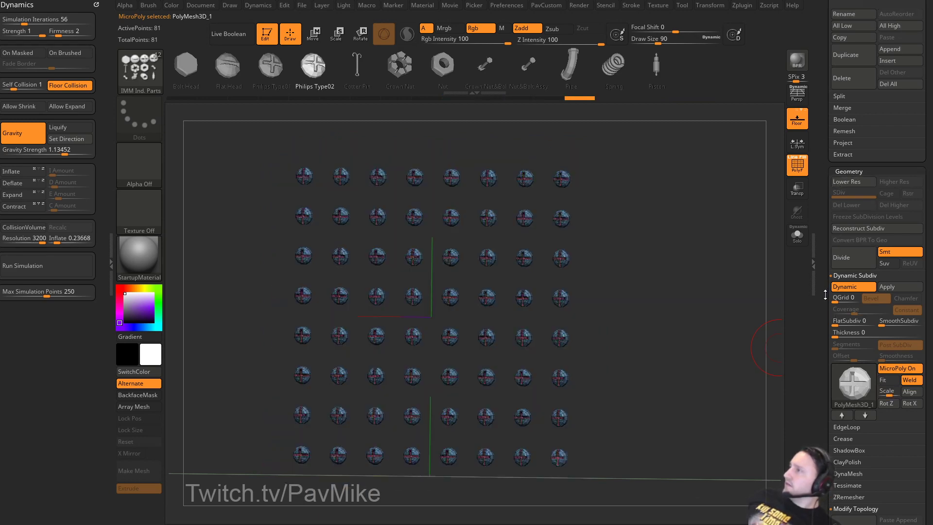
Apply the SketchShaded2 material and unweld all of the plane's polygons.
{"action": "left_click", "coordinate": [846, 495]}
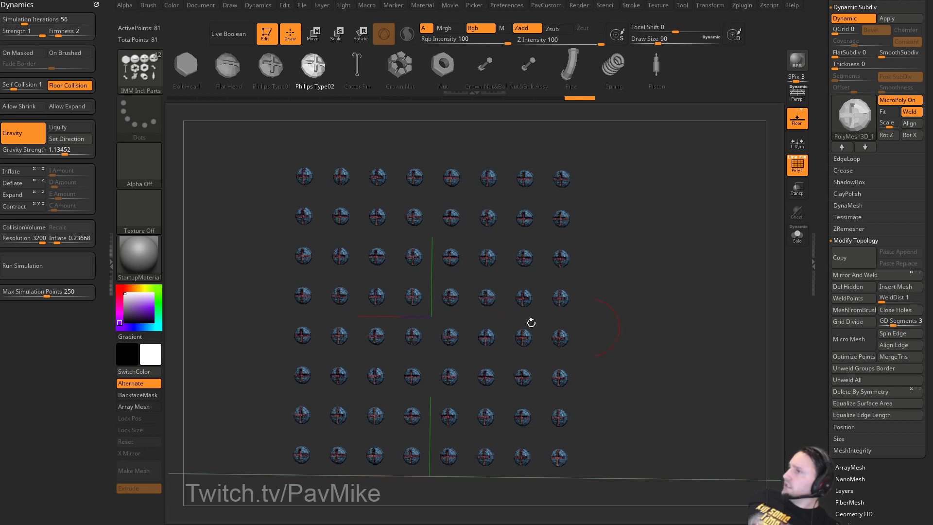
{"action": "left_click", "coordinate": [152, 269]}
{"action": "left_click", "coordinate": [768, 359]}
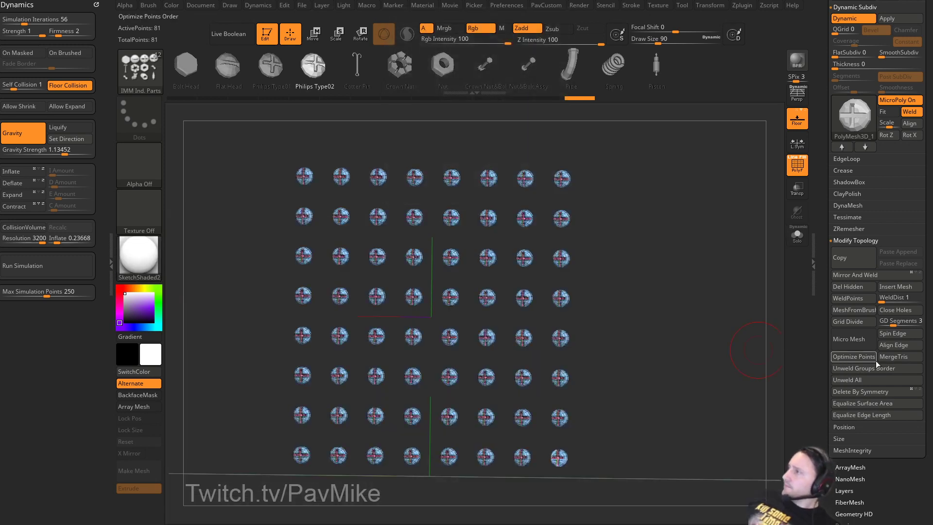
{"action": "left_click", "coordinate": [848, 380]}
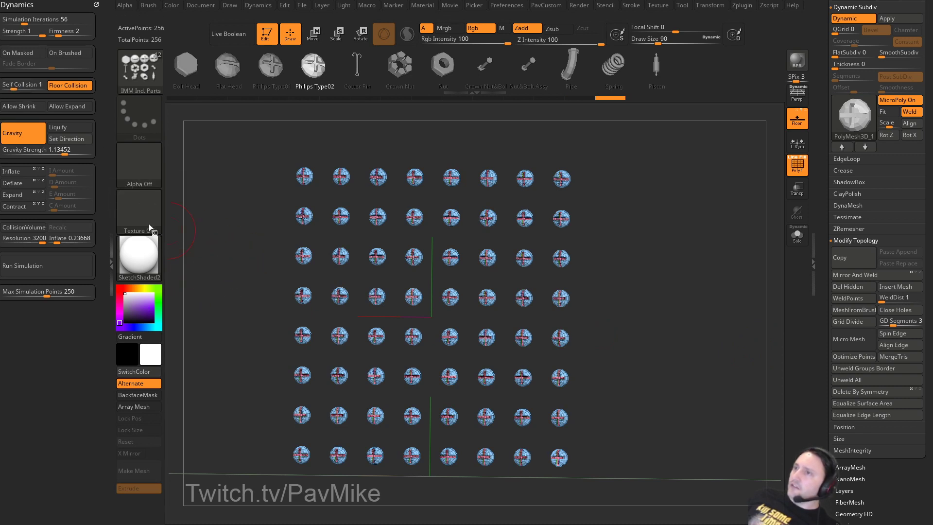
Try the gravity simulation on the separated screw heads and undo the result.
{"action": "left_click", "coordinate": [57, 267]}
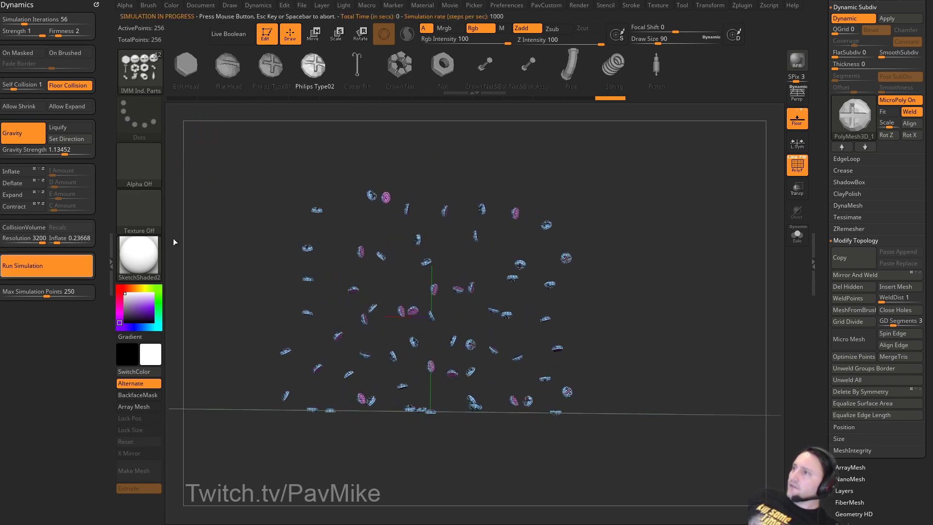
{"action": "left_click", "coordinate": [687, 281]}
{"action": "key", "text": "ctrl+z"}
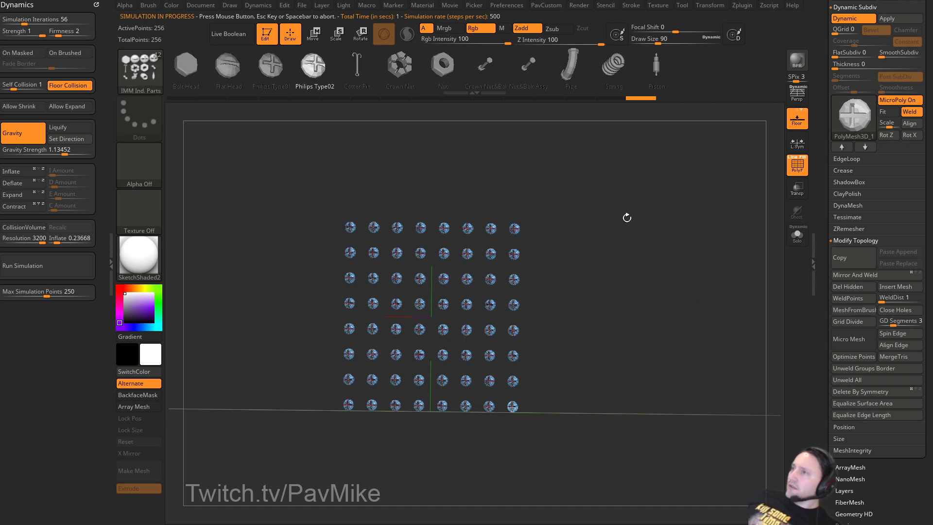
Set Gravity Strength to 2.52924 with Self Collision at 1, and run the simulation on the screw heads.
{"action": "left_click_drag", "start_coordinate": [31, 85], "coordinate": [7, 86]}
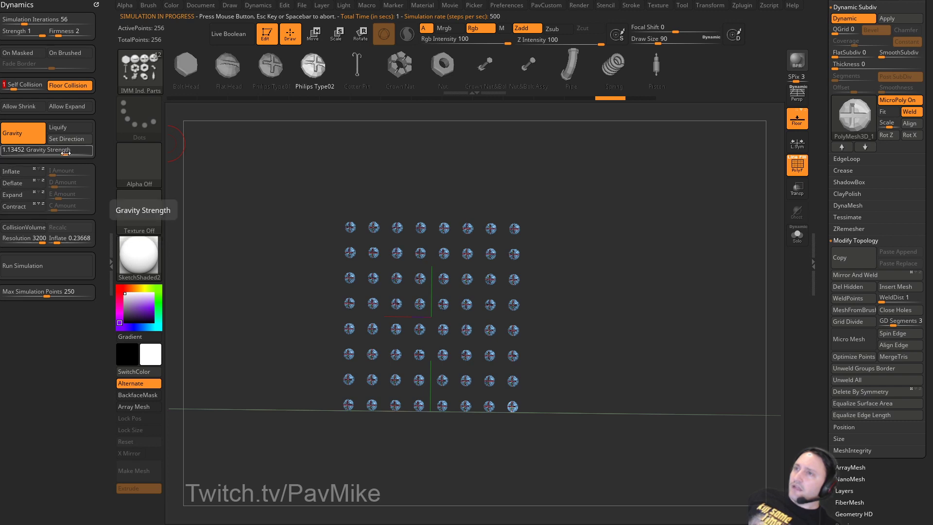
{"action": "left_click_drag", "start_coordinate": [65, 153], "coordinate": [68, 152]}
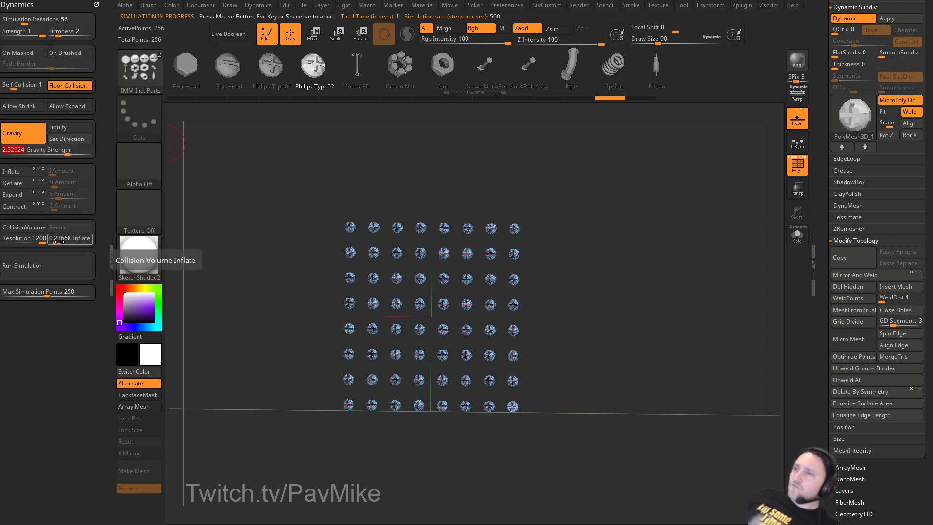
{"action": "left_click", "coordinate": [28, 227]}
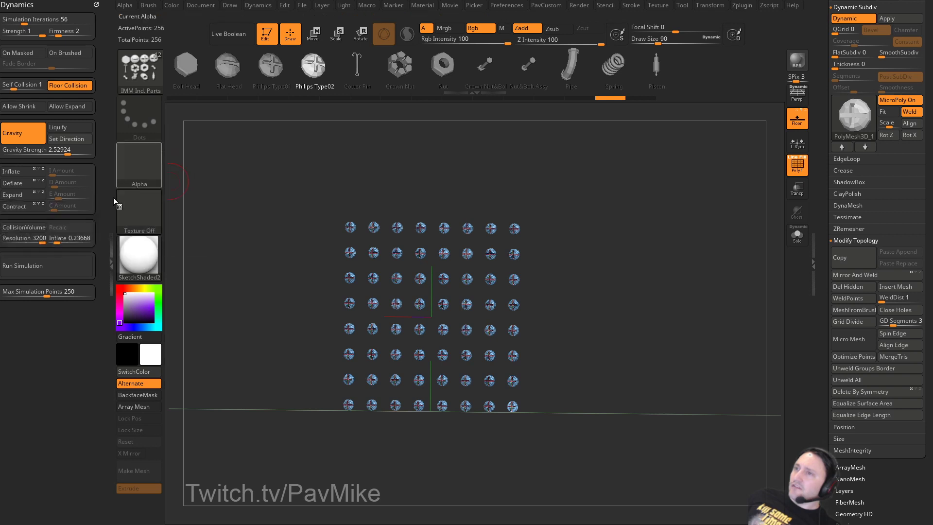
{"action": "left_click", "coordinate": [56, 263]}
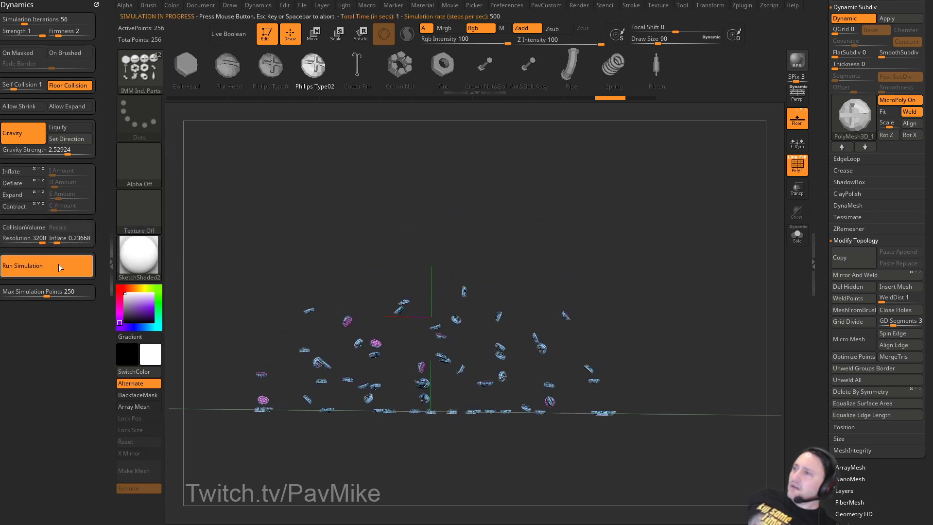
{"action": "left_click", "coordinate": [637, 189]}
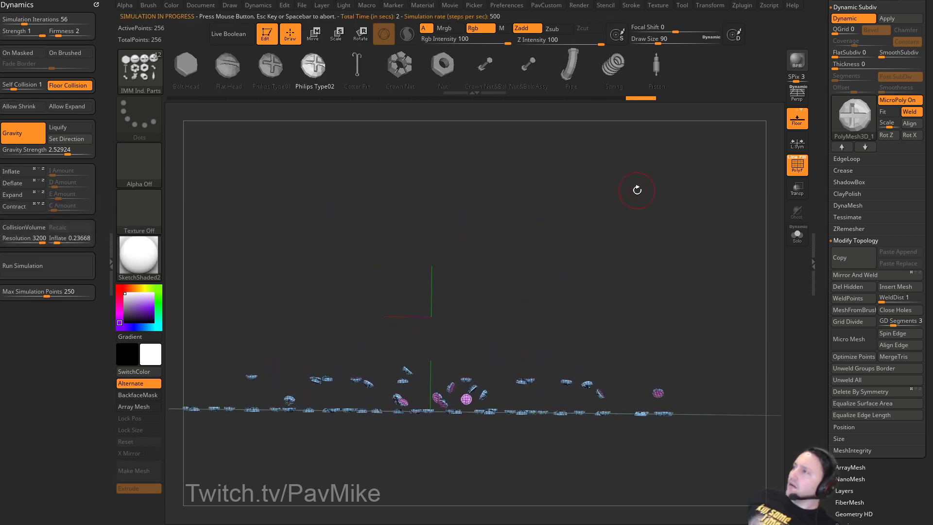
Turn off MicroPoly and run the simulation on the restored plane's bare unwelded polygons.
{"action": "left_click_drag", "start_coordinate": [686, 203], "coordinate": [795, 197]}
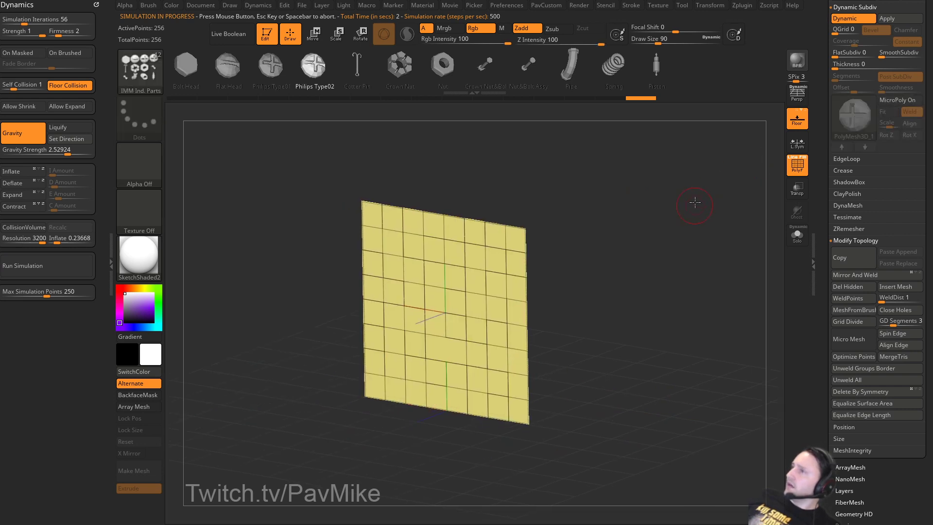
{"action": "left_click", "coordinate": [62, 270]}
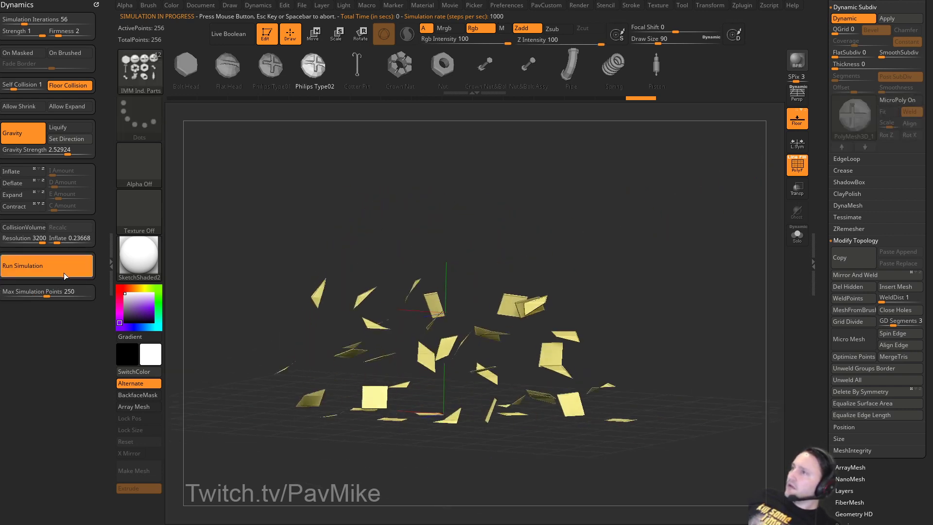
{"action": "left_click", "coordinate": [610, 234]}
{"action": "left_click_drag", "start_coordinate": [627, 227], "coordinate": [646, 227], "text": "shift"}
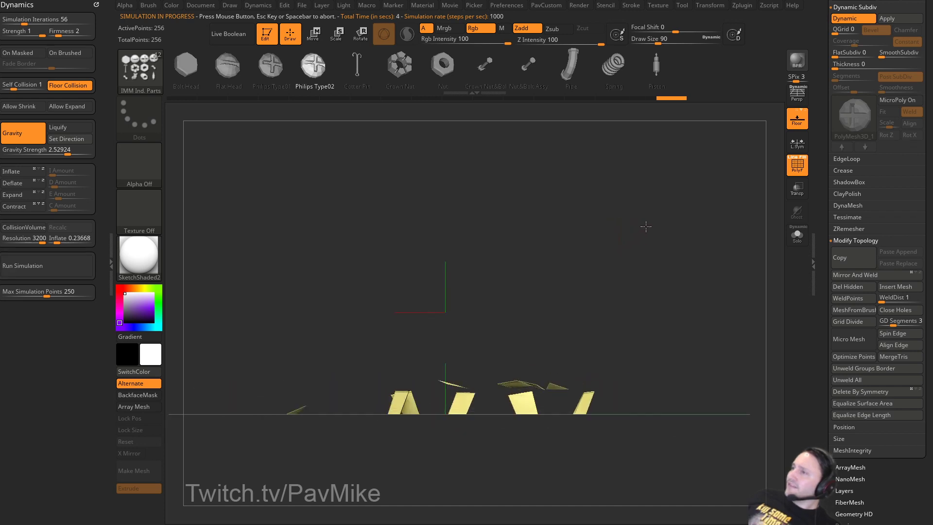
Undo the previous simulation, test-run it on the plane with Self Collision at 0, and undo that run too.
{"action": "key", "text": "ctrl+z"}
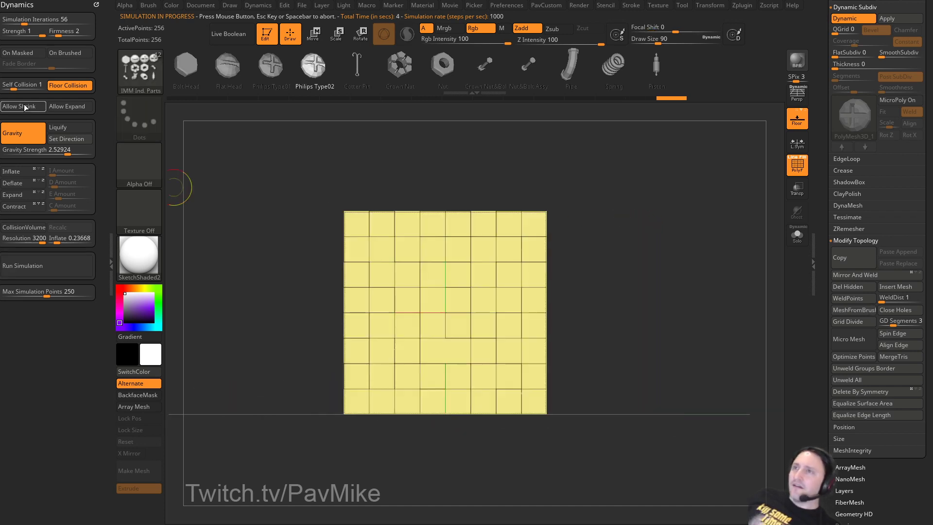
{"action": "left_click_drag", "start_coordinate": [16, 89], "coordinate": [3, 89]}
{"action": "left_click_drag", "start_coordinate": [401, 183], "coordinate": [362, 201]}
{"action": "left_click", "coordinate": [58, 269]}
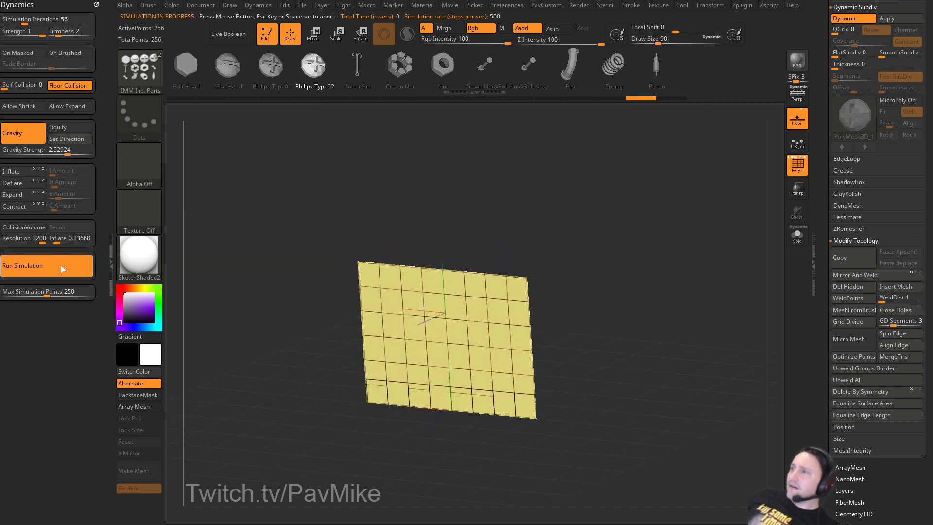
{"action": "left_click_drag", "start_coordinate": [258, 205], "coordinate": [290, 206]}
{"action": "key", "text": "ctrl+z"}
Set Self Collision to 1, try the gravity simulation on the bare unwelded polygons, and undo the result.
{"action": "left_click_drag", "start_coordinate": [7, 85], "coordinate": [14, 87]}
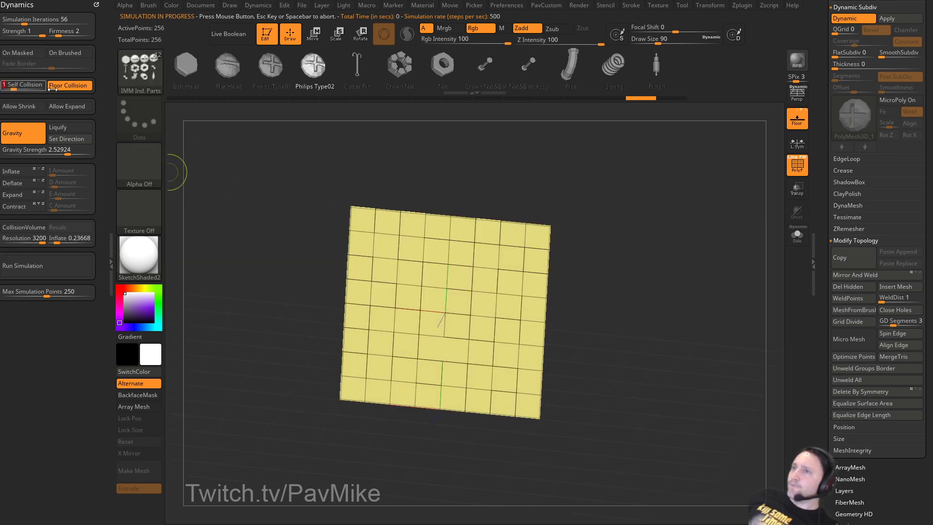
{"action": "left_click_drag", "start_coordinate": [214, 177], "coordinate": [211, 188]}
{"action": "left_click", "coordinate": [53, 267]}
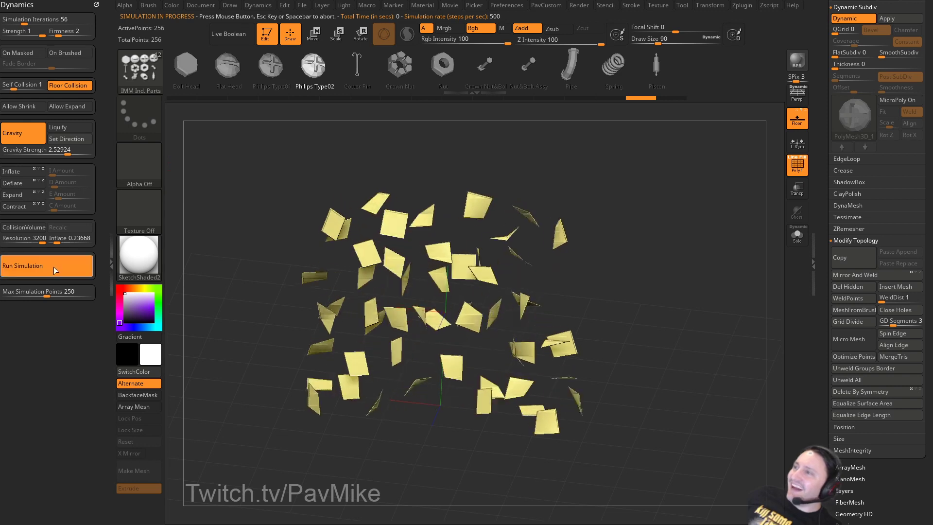
{"action": "left_click", "coordinate": [225, 199]}
{"action": "key", "text": "ctrl+z"}
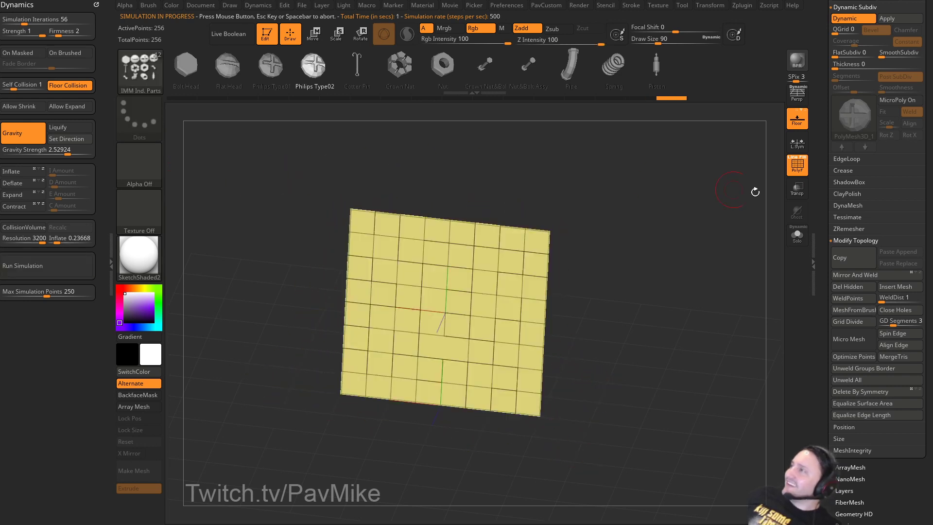
Weld the plane's points and apply its dynamic smooth subdivision as a real subdivision level.
{"action": "key", "text": "space"}
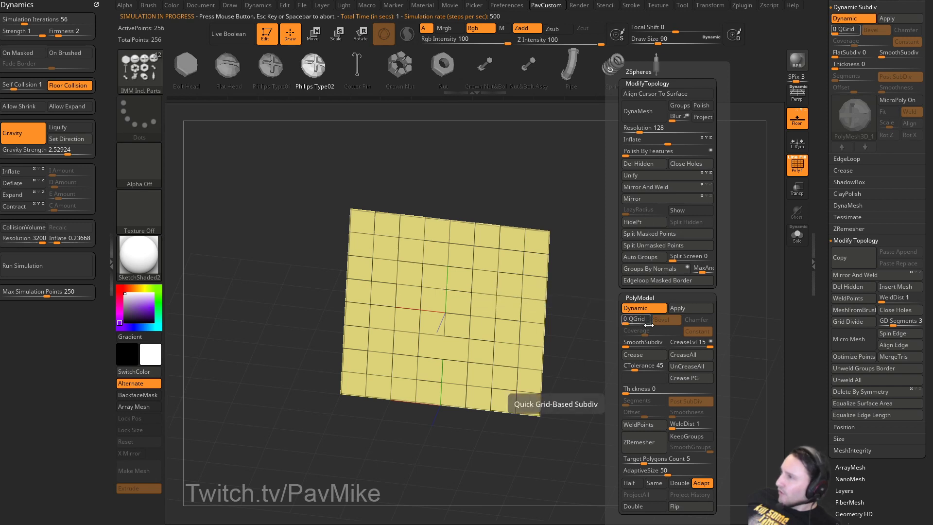
{"action": "left_click", "coordinate": [644, 425]}
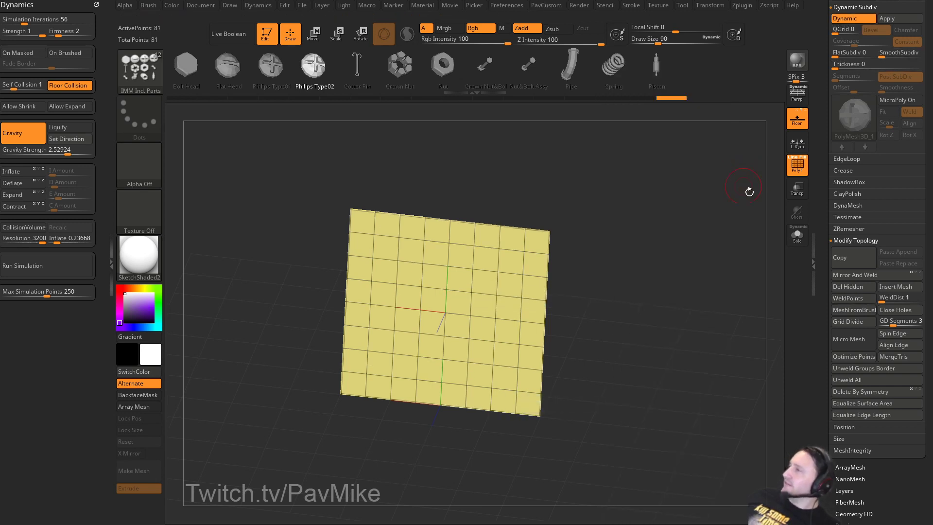
{"action": "scroll", "coordinate": [823, 283], "scroll_direction": "up", "scroll_amount": 3}
{"action": "scroll", "coordinate": [823, 282], "scroll_direction": "up", "scroll_amount": 2}
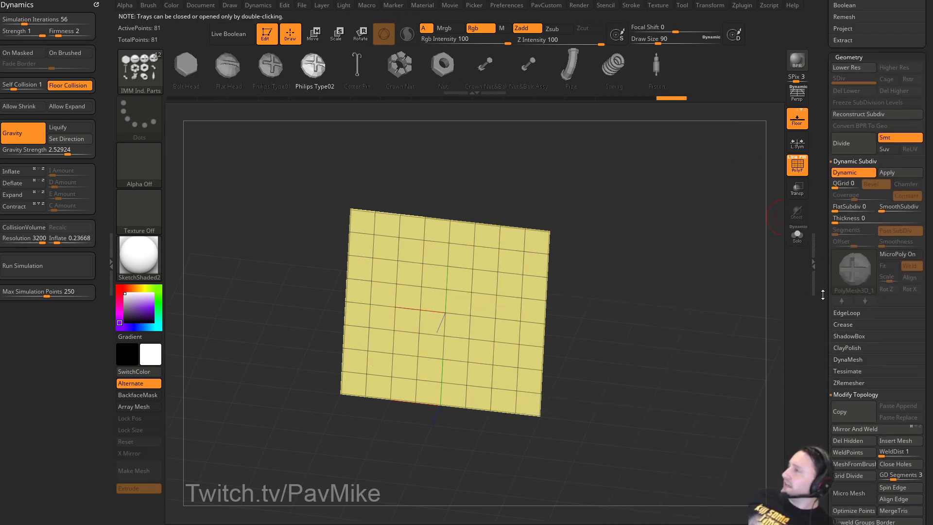
{"action": "left_click_drag", "start_coordinate": [889, 207], "coordinate": [886, 207]}
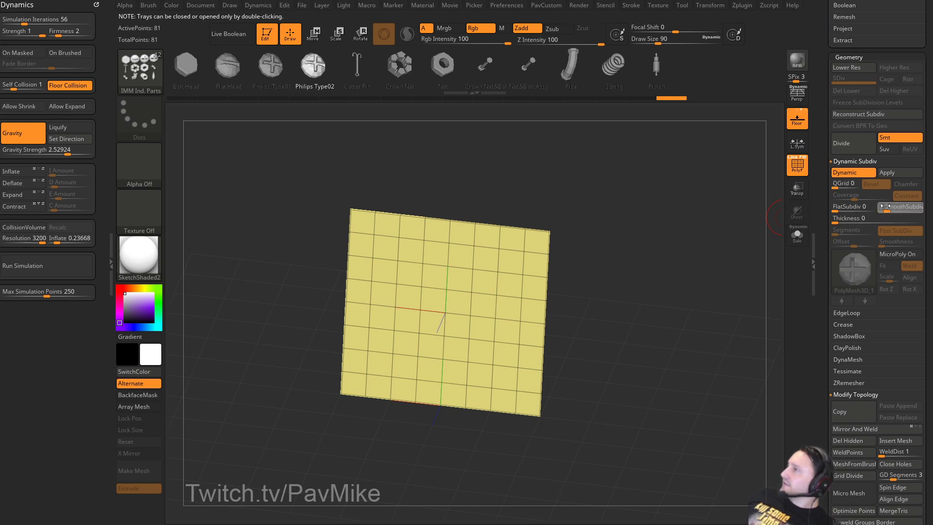
{"action": "left_click", "coordinate": [891, 256]}
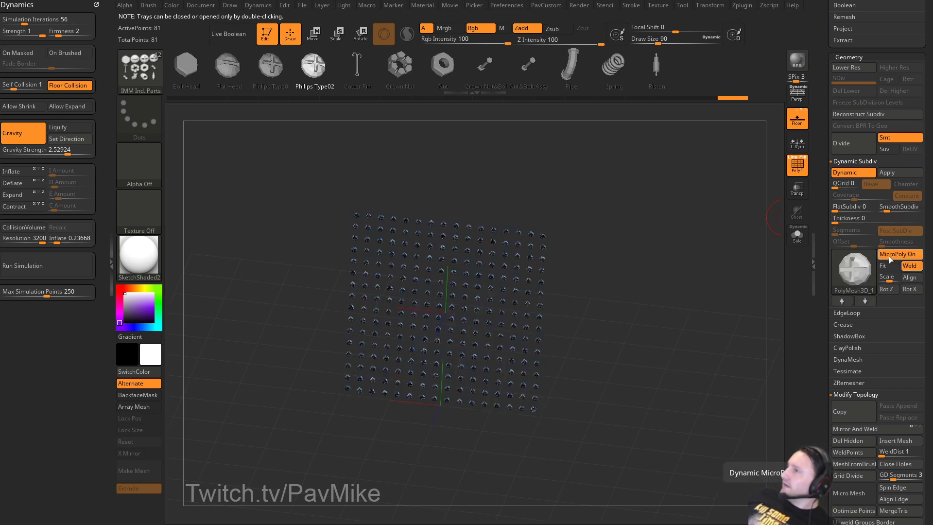
{"action": "left_click", "coordinate": [886, 255]}
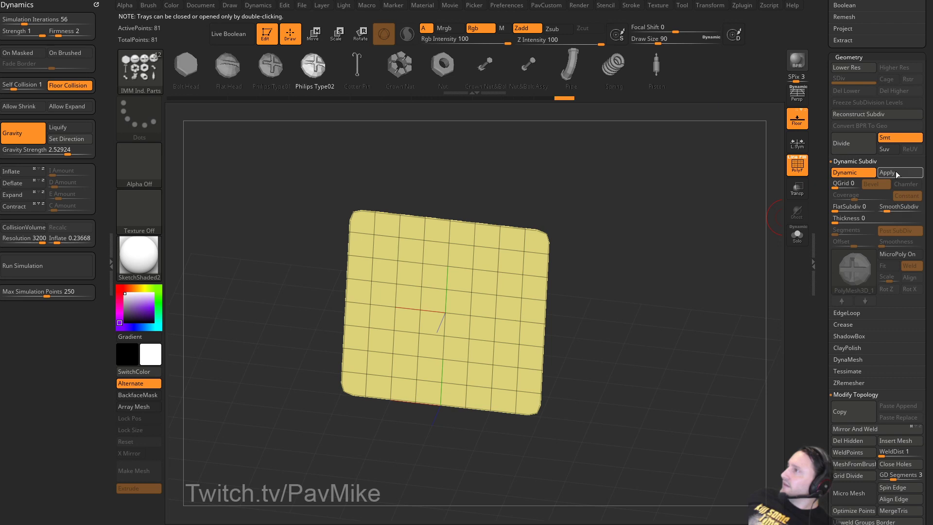
{"action": "left_click", "coordinate": [888, 173]}
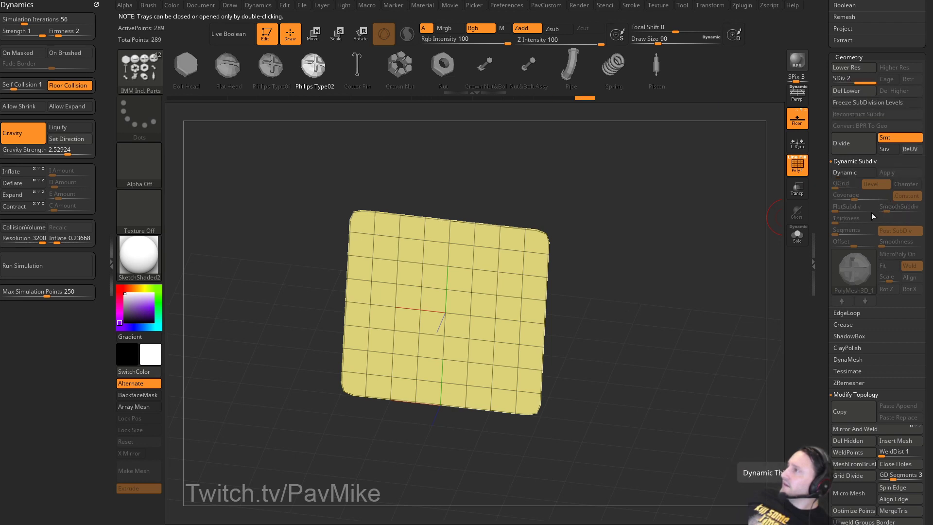
Turn on Dynamic Subdiv and MicroPoly for the subdivided plane, and set the MicroPoly Scale to 1.5.
{"action": "key", "text": "d"}
{"action": "left_click", "coordinate": [891, 255]}
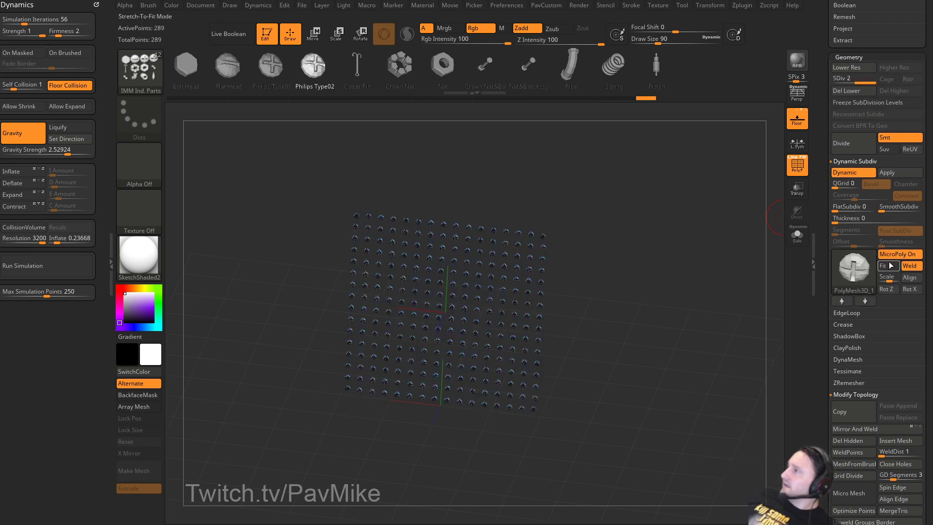
{"action": "left_click", "coordinate": [885, 277]}
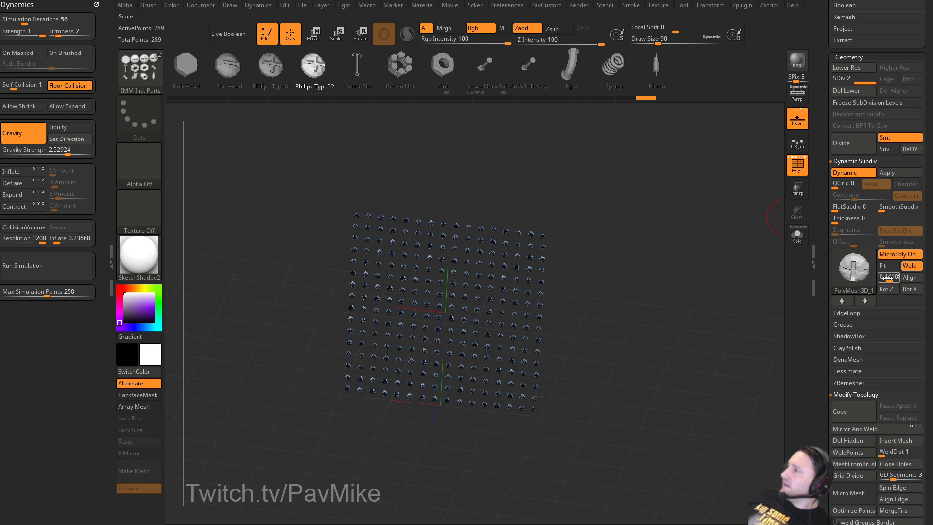
{"action": "left_click_drag", "start_coordinate": [891, 279], "coordinate": [897, 278]}
{"action": "right_click_drag", "start_coordinate": [730, 286], "coordinate": [729, 340], "text": "ctrl"}
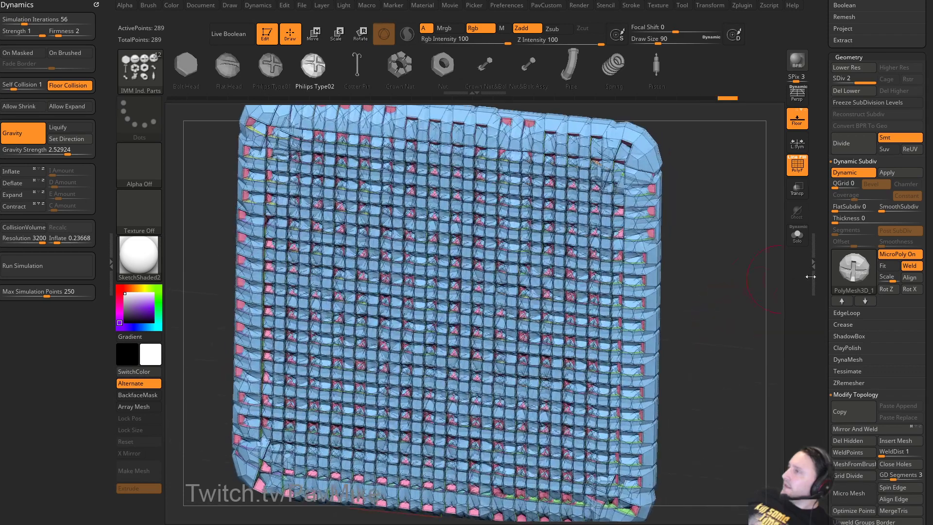
{"action": "left_click_drag", "start_coordinate": [890, 278], "coordinate": [891, 279]}
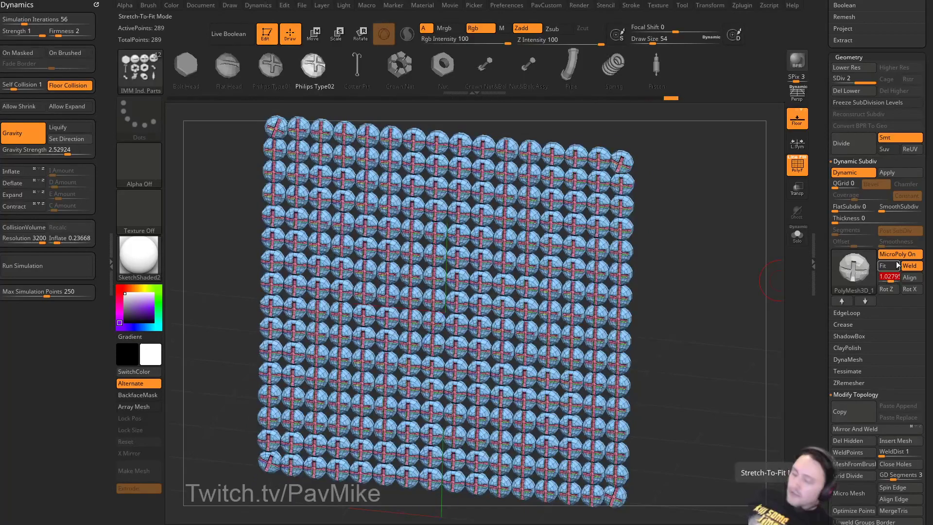
{"action": "left_click_drag", "start_coordinate": [718, 294], "coordinate": [691, 308]}
{"action": "key", "text": "s"}
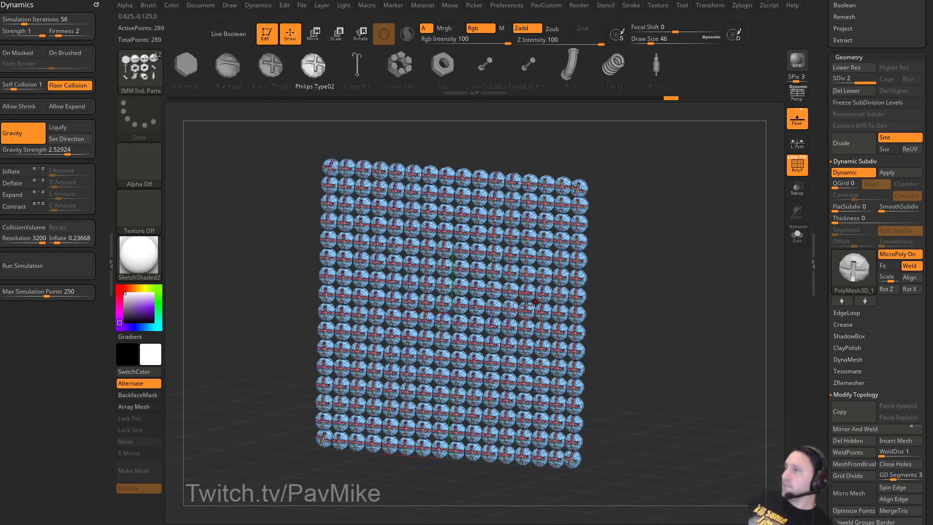
{"action": "left_click", "coordinate": [887, 277]}
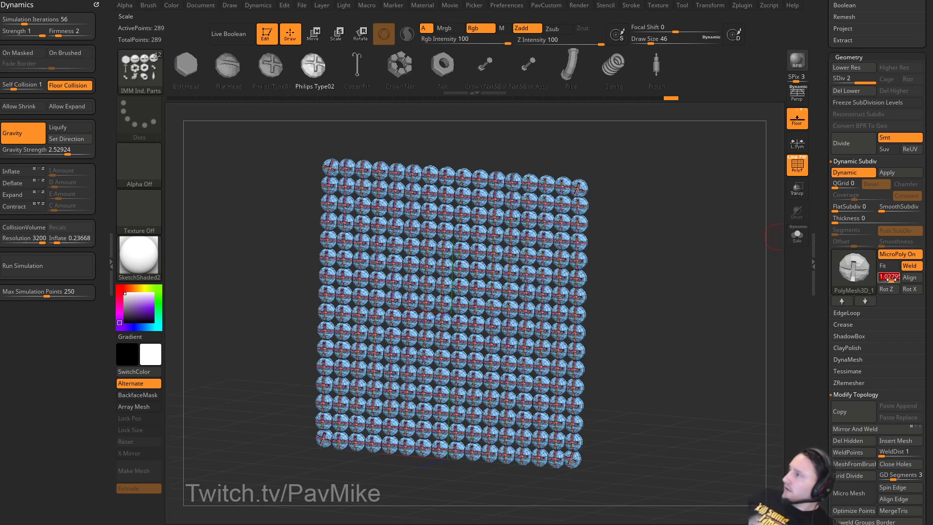
{"action": "type", "text": "1.5"}
{"action": "key", "text": "Return"}
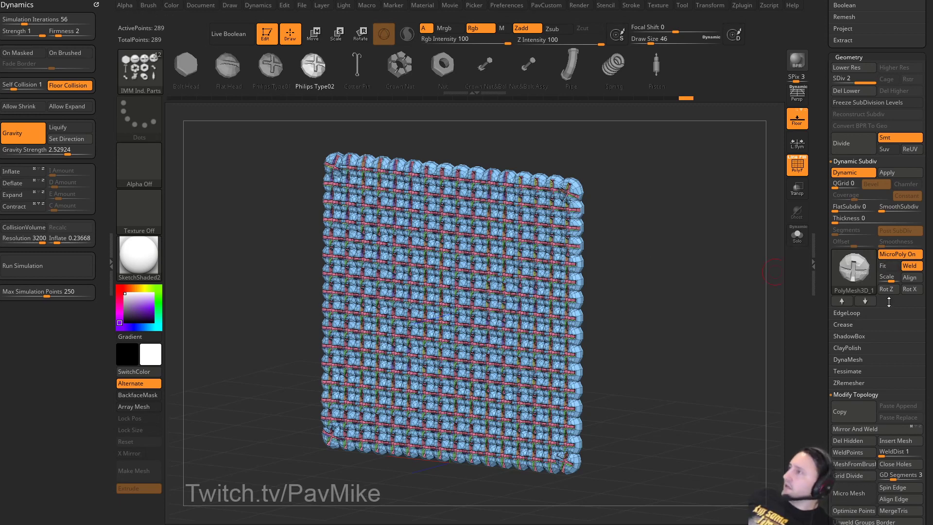
Try the gravity simulation on the still-welded screw-head sheet and undo it.
{"action": "scroll", "coordinate": [831, 347], "scroll_direction": "down", "scroll_amount": 5}
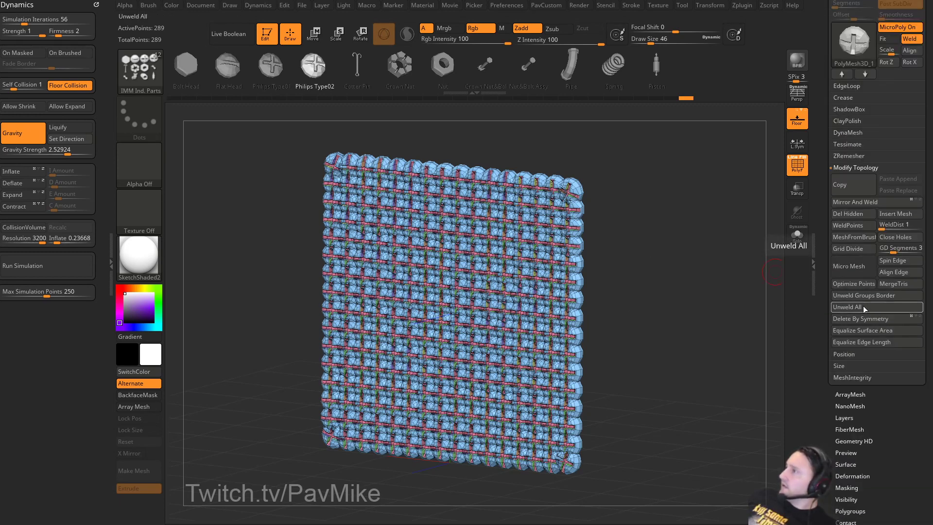
{"action": "left_click", "coordinate": [48, 267]}
{"action": "key", "text": "ctrl+z"}
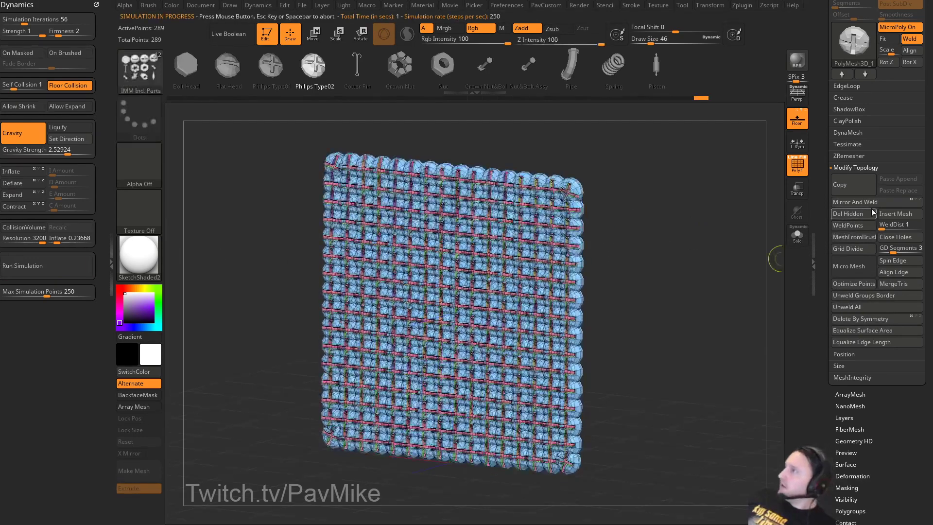
{"action": "key", "text": "ctrl+z"}
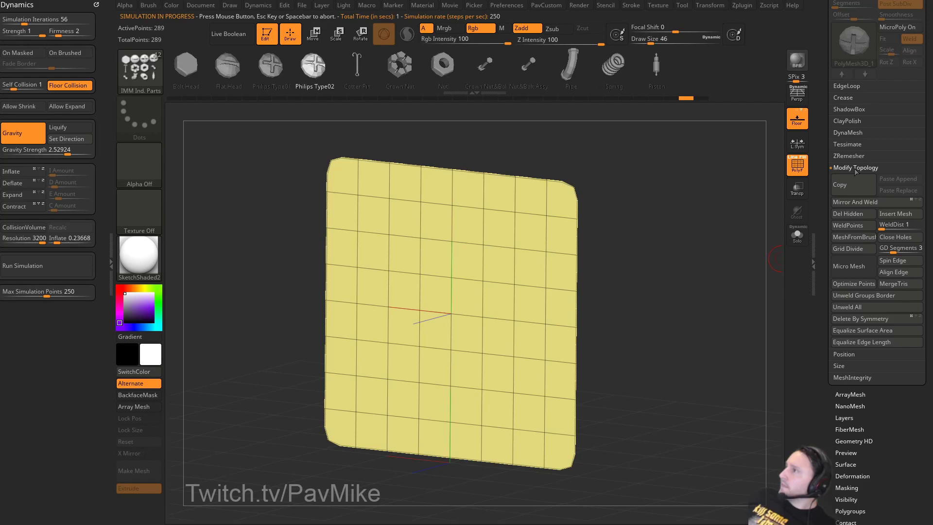
Delete the plane's lower subdivision level and unweld all of its polygons.
{"action": "scroll", "coordinate": [820, 253], "scroll_direction": "up", "scroll_amount": 5}
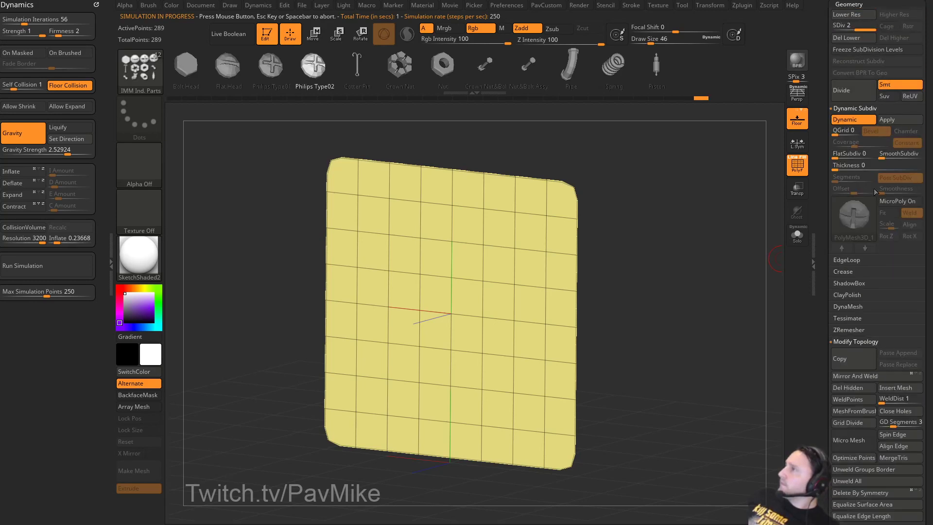
{"action": "scroll", "coordinate": [830, 149], "scroll_direction": "down", "scroll_amount": 6}
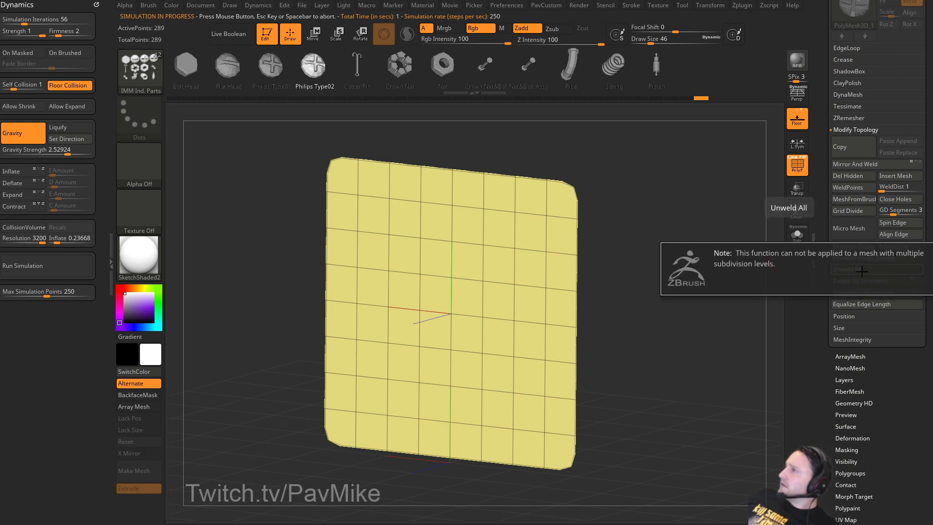
{"action": "scroll", "coordinate": [860, 194], "scroll_direction": "up", "scroll_amount": 7}
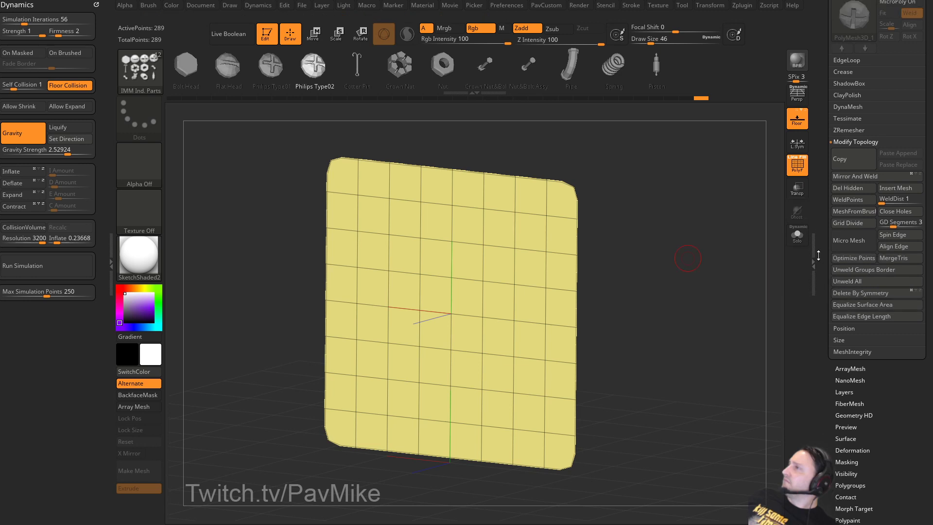
{"action": "left_click_drag", "start_coordinate": [861, 63], "coordinate": [862, 63]}
{"action": "scroll", "coordinate": [830, 161], "scroll_direction": "down", "scroll_amount": 6}
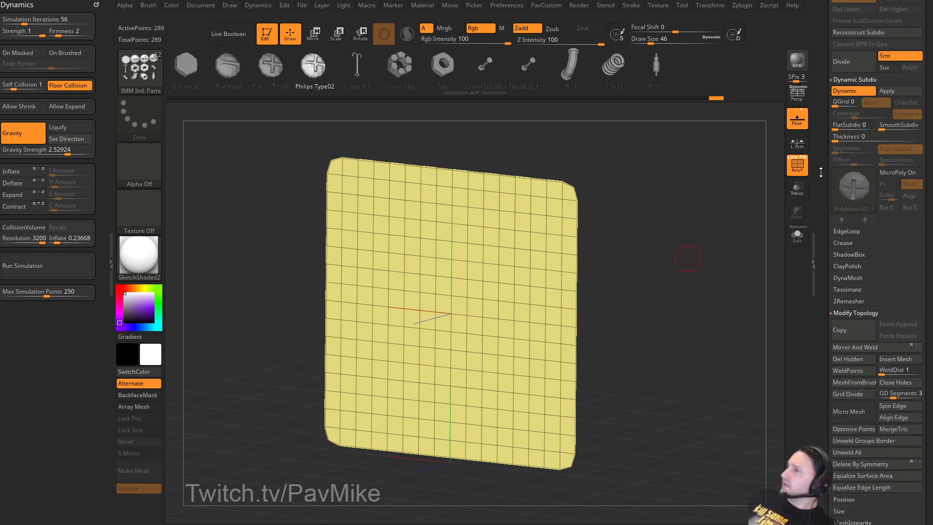
{"action": "left_click", "coordinate": [869, 290]}
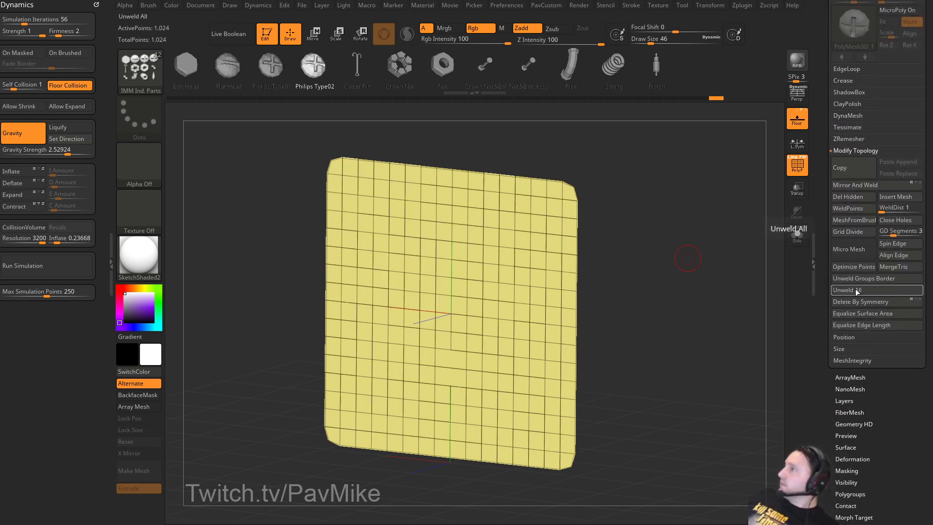
Turn MicroPoly on for the denser unwelded plane and run the gravity simulation to scatter the screw heads.
{"action": "scroll", "coordinate": [820, 326], "scroll_direction": "up", "scroll_amount": 7}
{"action": "scroll", "coordinate": [820, 326], "scroll_direction": "up", "scroll_amount": 1}
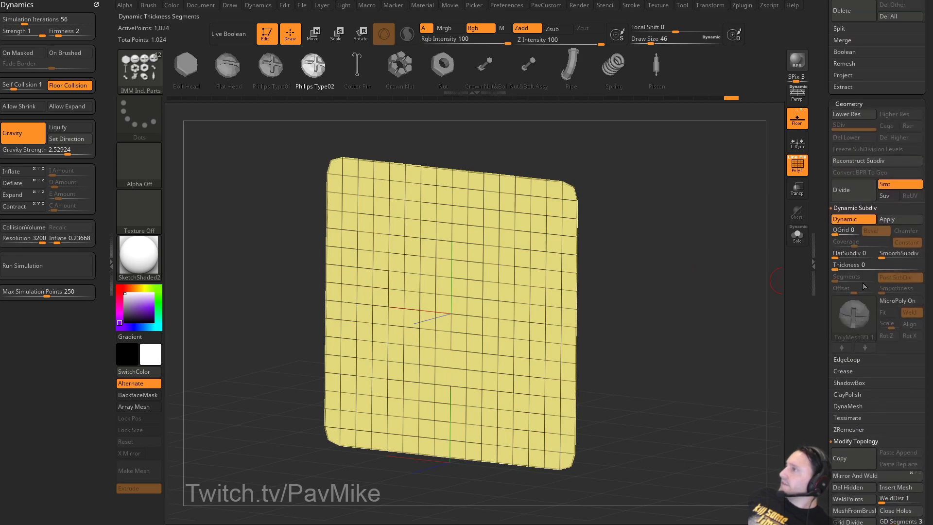
{"action": "left_click", "coordinate": [893, 300]}
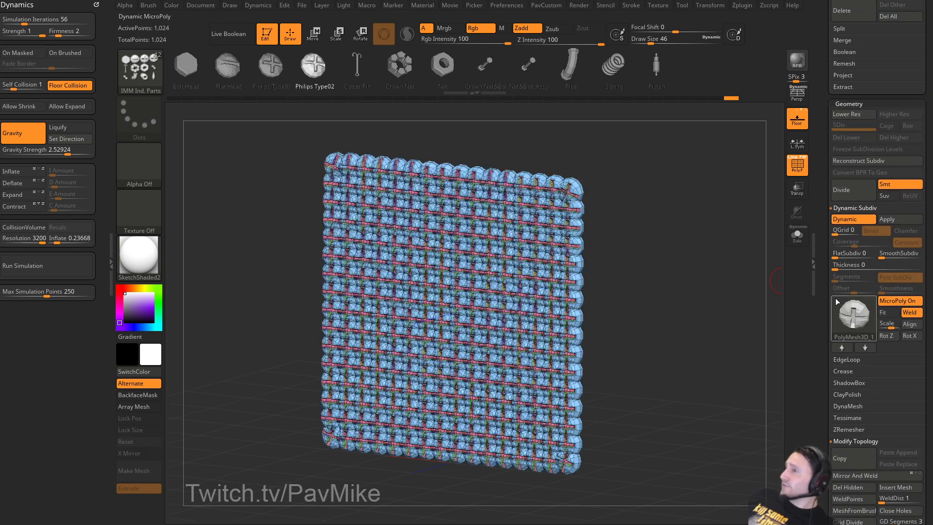
{"action": "left_click", "coordinate": [54, 263]}
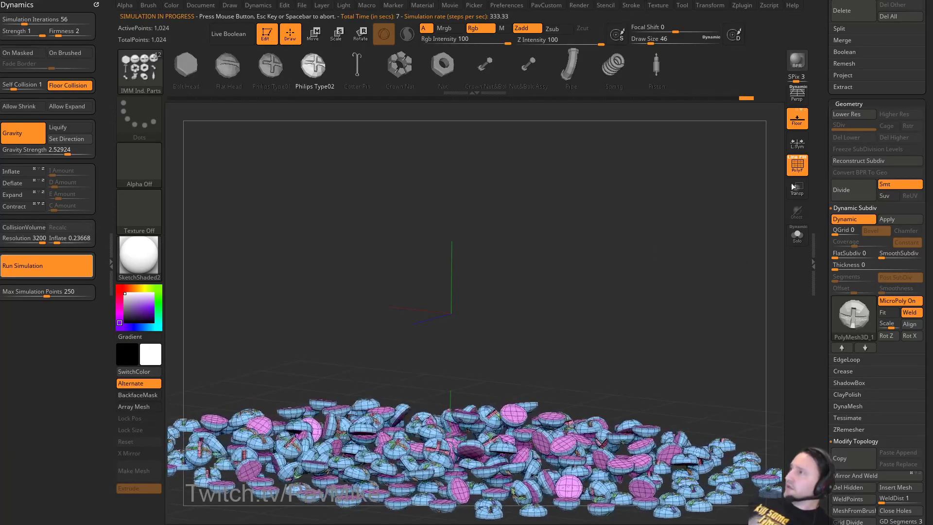
Assign StartupMaterial to the scattered screw heads and hide the polygon wireframe.
{"action": "left_click_drag", "start_coordinate": [688, 250], "coordinate": [742, 216]}
{"action": "key", "text": "shift+f"}
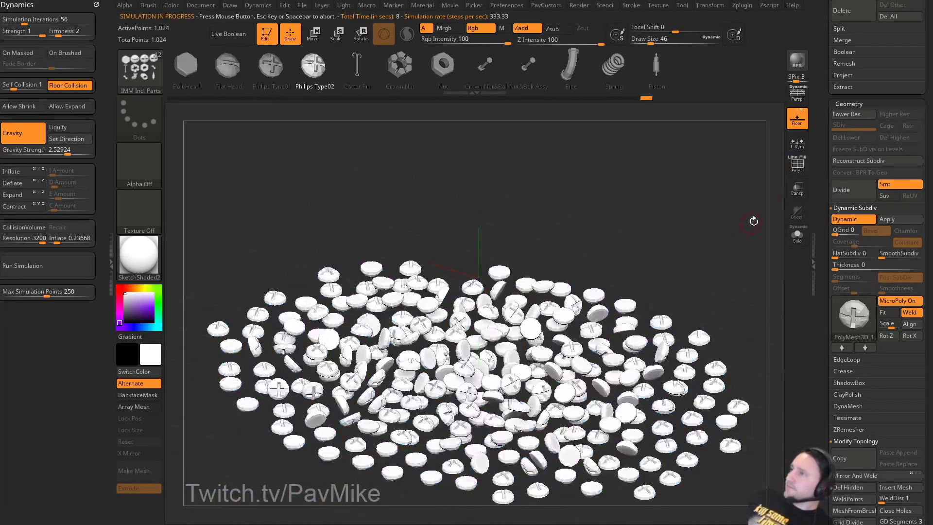
{"action": "key", "text": "shift+f"}
{"action": "left_click", "coordinate": [210, 278]}
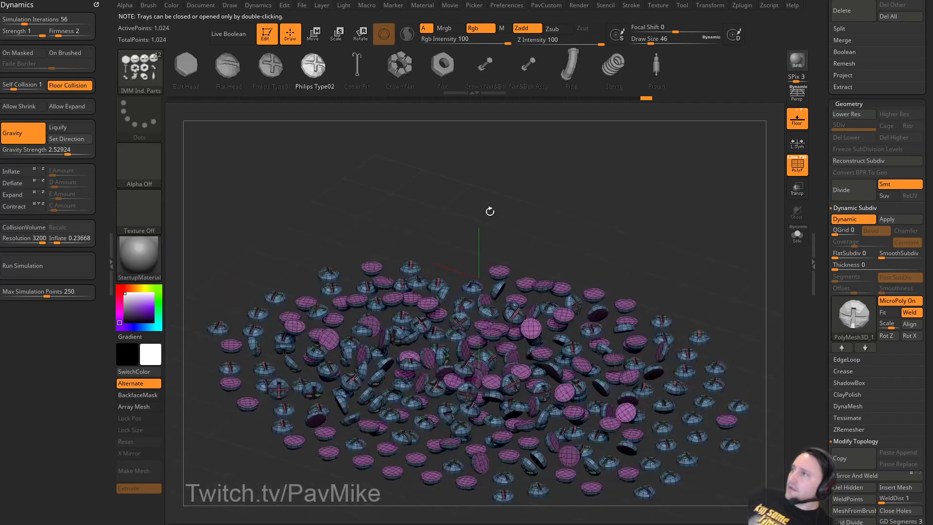
{"action": "left_click", "coordinate": [797, 165]}
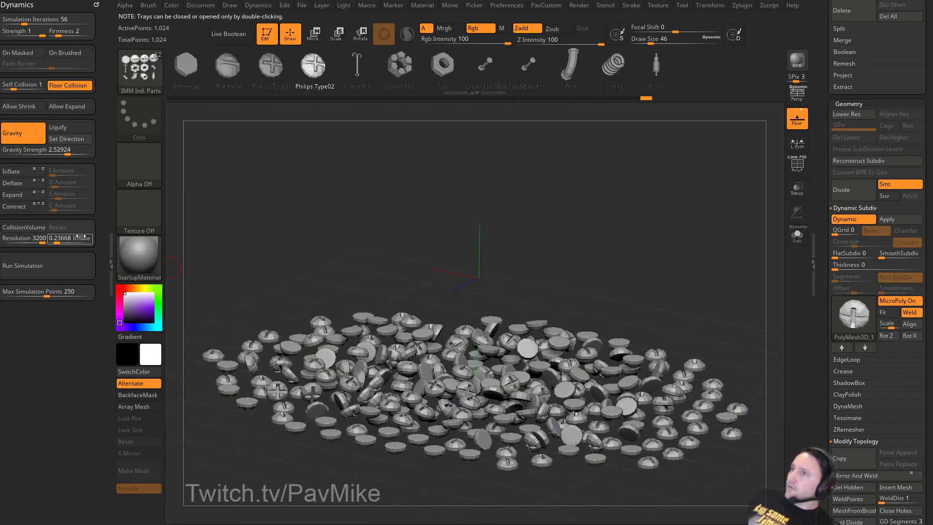
Run the gravity simulation again to spread the scattered screw heads further over the floor.
{"action": "left_click", "coordinate": [63, 265]}
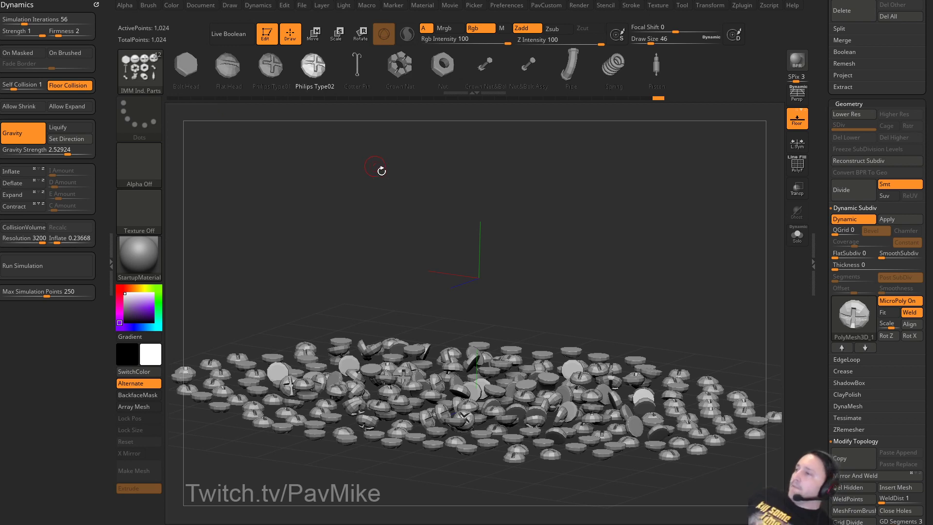
{"action": "mouse_move", "coordinate": [394, 215]}
{"action": "left_mouse_down"}
{"action": "mouse_move", "coordinate": [377, 202]}
{"action": "mouse_move", "coordinate": [388, 231]}
{"action": "left_mouse_up"}
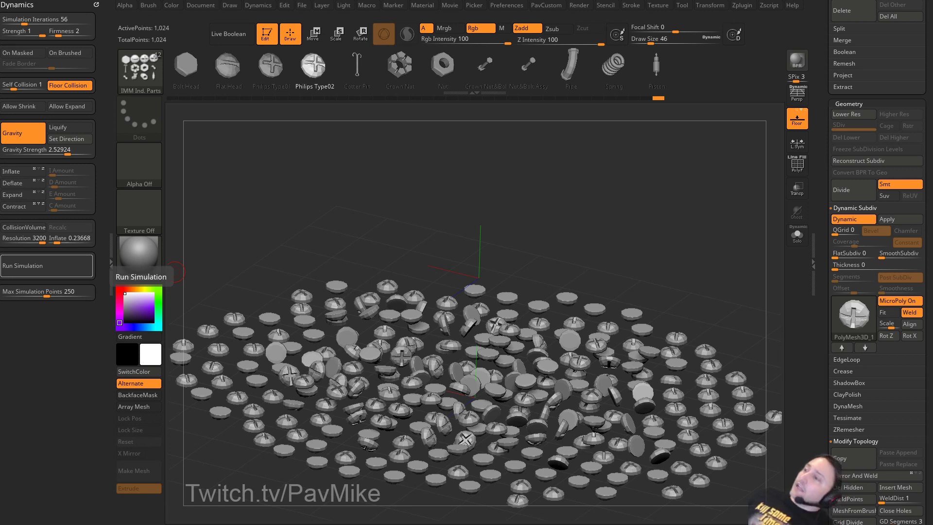
Switch to the browser and bring up the YouTube channel's list of uploaded ZBrush 2021 videos.
{"action": "scroll", "coordinate": [831, 359], "scroll_direction": "down", "scroll_amount": 10}
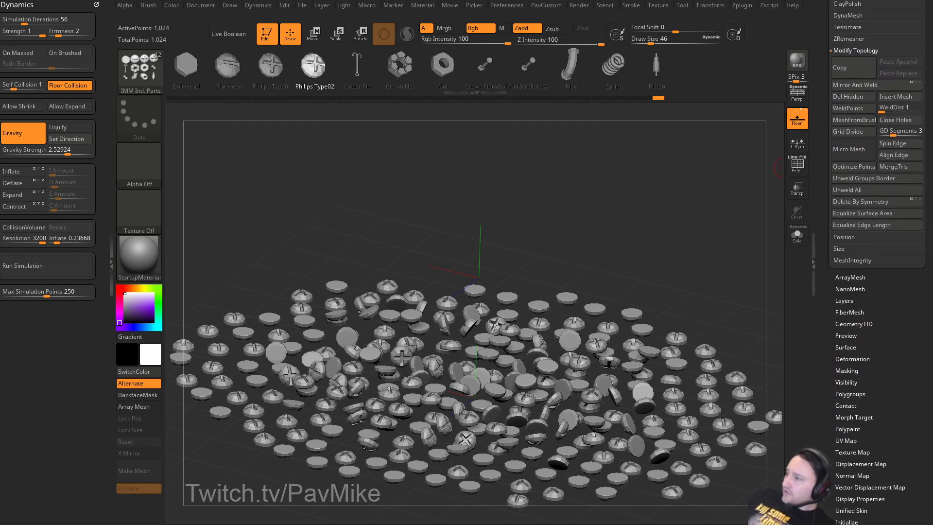
{"action": "left_click_drag", "start_coordinate": [932, 130], "coordinate": [663, 112]}
{"action": "left_click", "coordinate": [293, 111]}
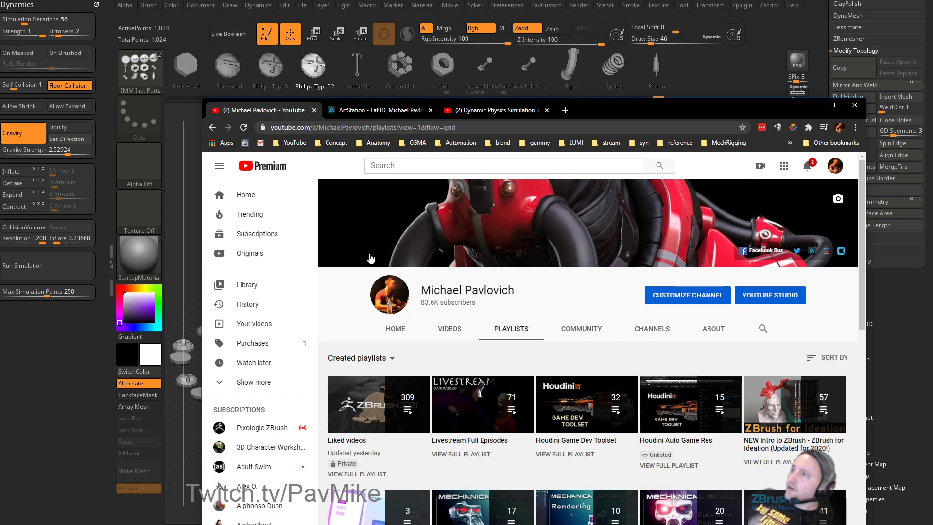
{"action": "left_click", "coordinate": [384, 112]}
{"action": "left_click", "coordinate": [488, 112]}
{"action": "scroll", "coordinate": [370, 276], "scroll_direction": "down", "scroll_amount": 2}
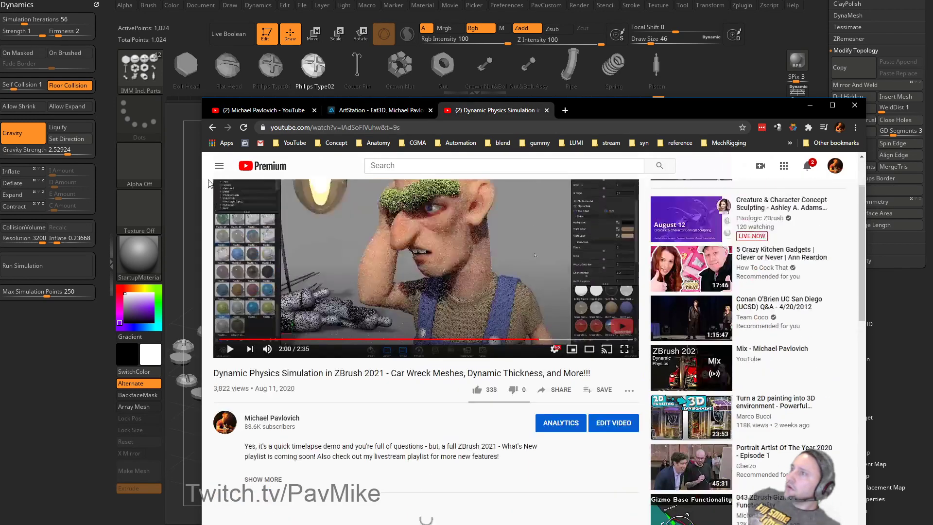
{"action": "scroll", "coordinate": [371, 277], "scroll_direction": "up", "scroll_amount": 1}
{"action": "key", "text": "alt+Left"}
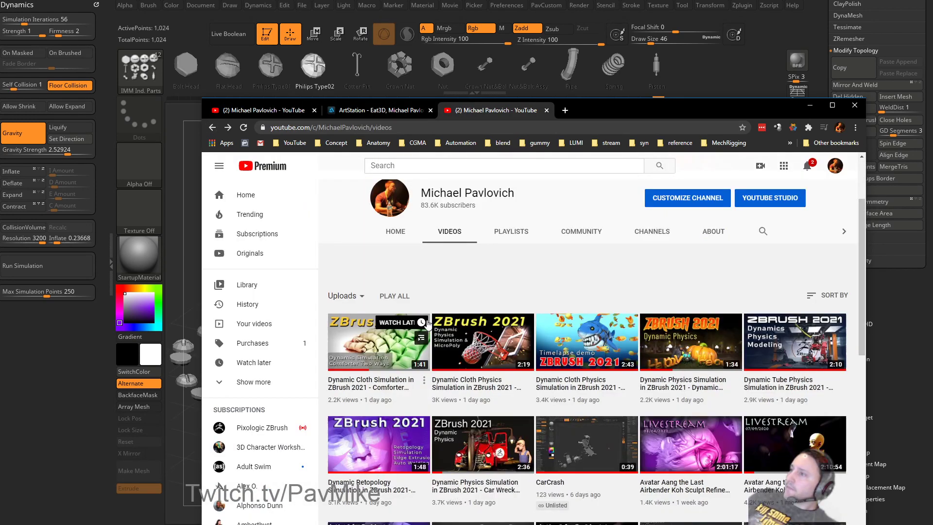
Open the Comforter Blanket dynamic cloth simulation video and show it muted in theater mode.
{"action": "left_click", "coordinate": [389, 354]}
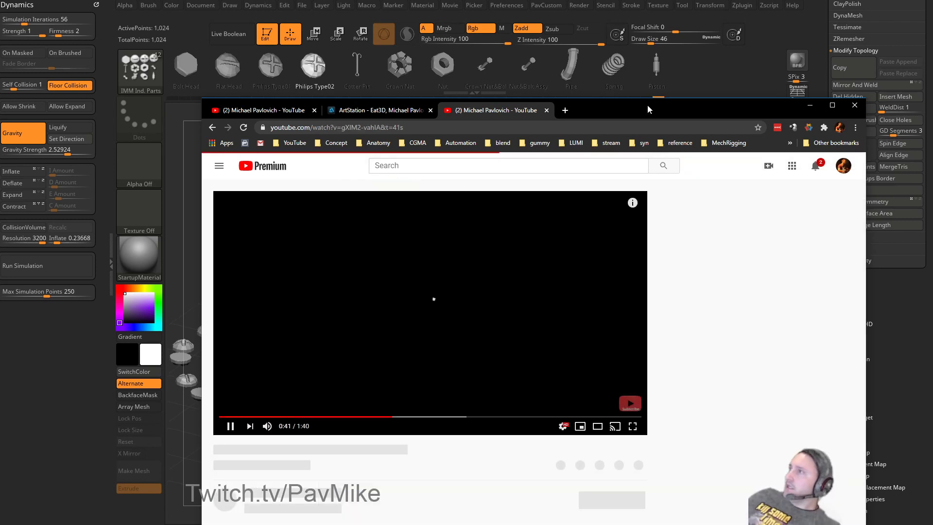
{"action": "left_click_drag", "start_coordinate": [647, 104], "coordinate": [490, 10]}
{"action": "left_click", "coordinate": [110, 326]}
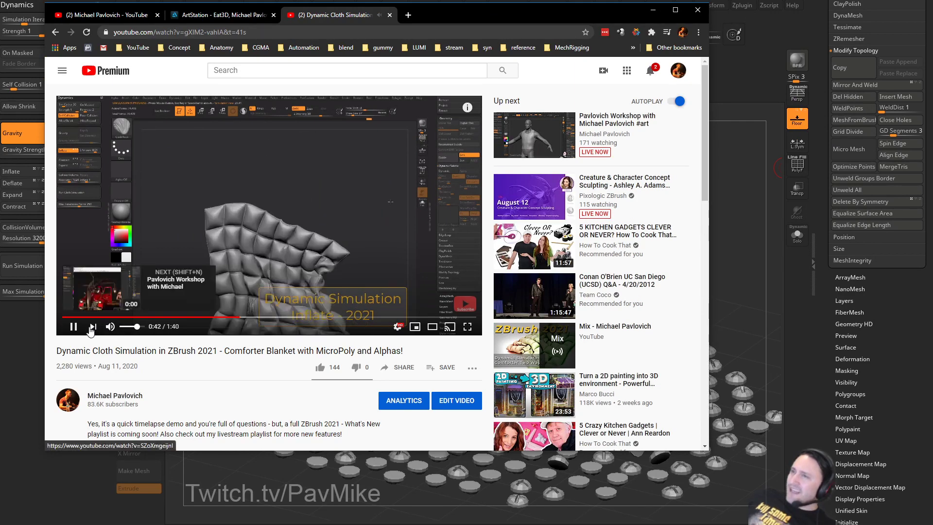
{"action": "left_click", "coordinate": [432, 326]}
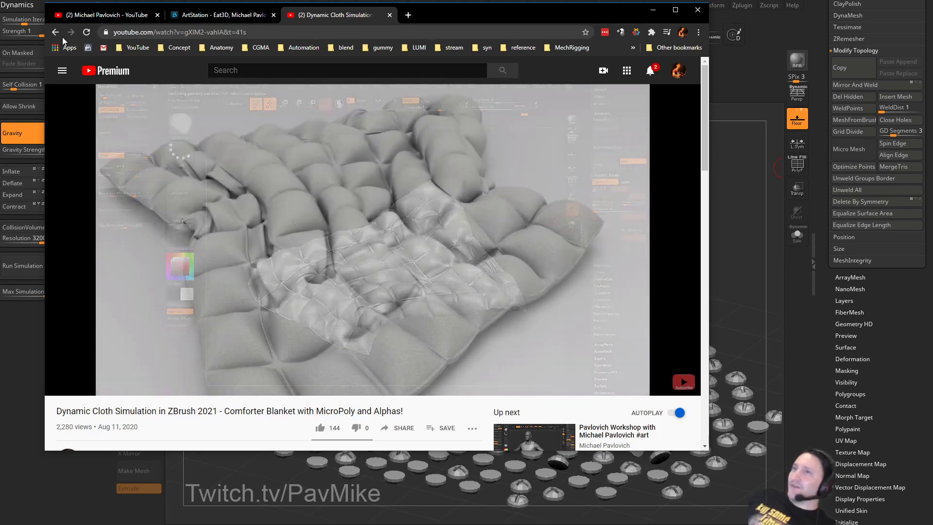
Open the Dynamic Tube Physics Simulation video from the uploads and skim ahead to the cable simulation at about 0:33.
{"action": "left_click", "coordinate": [55, 32]}
{"action": "scroll", "coordinate": [373, 262], "scroll_direction": "up", "scroll_amount": 3}
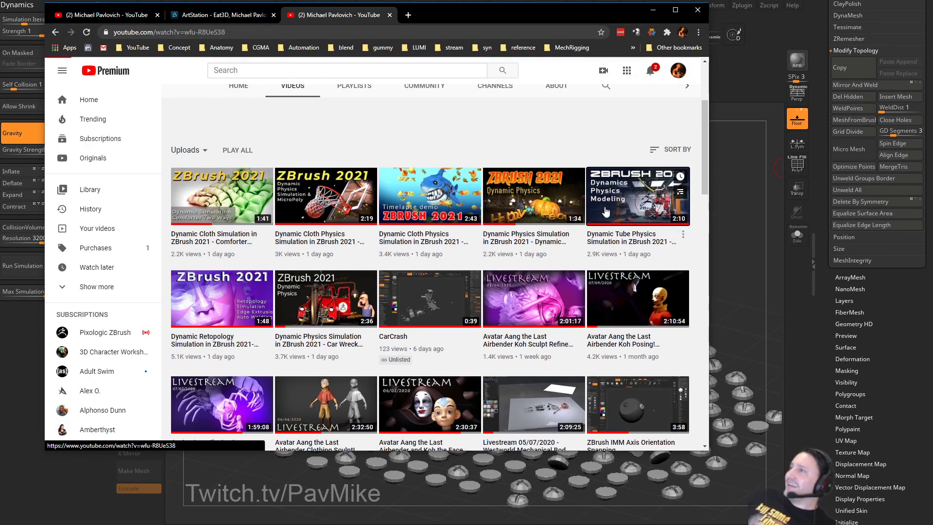
{"action": "left_click", "coordinate": [637, 197]}
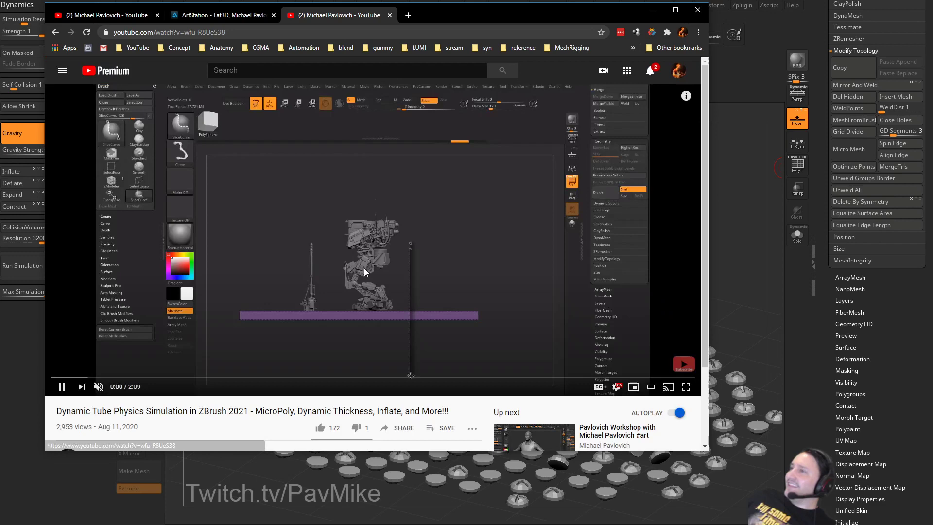
{"action": "left_click", "coordinate": [99, 388]}
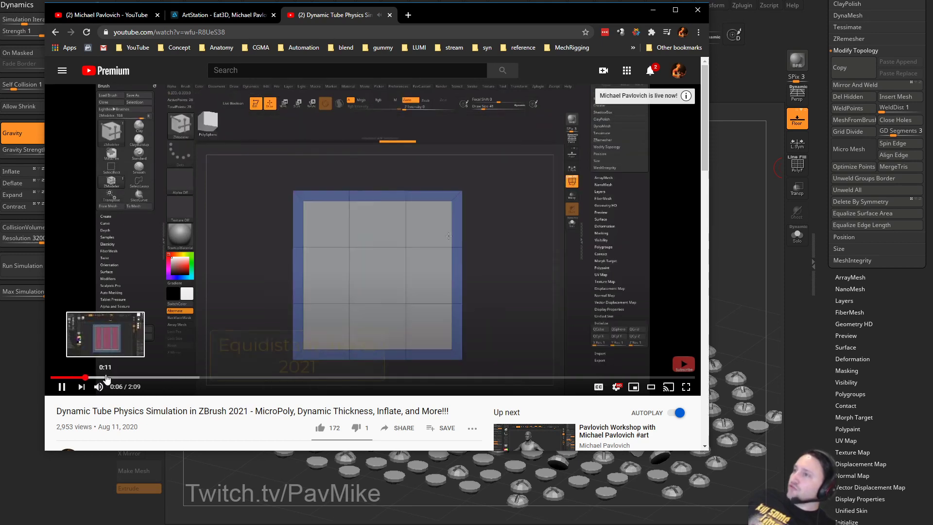
{"action": "left_click_drag", "start_coordinate": [117, 378], "coordinate": [209, 379]}
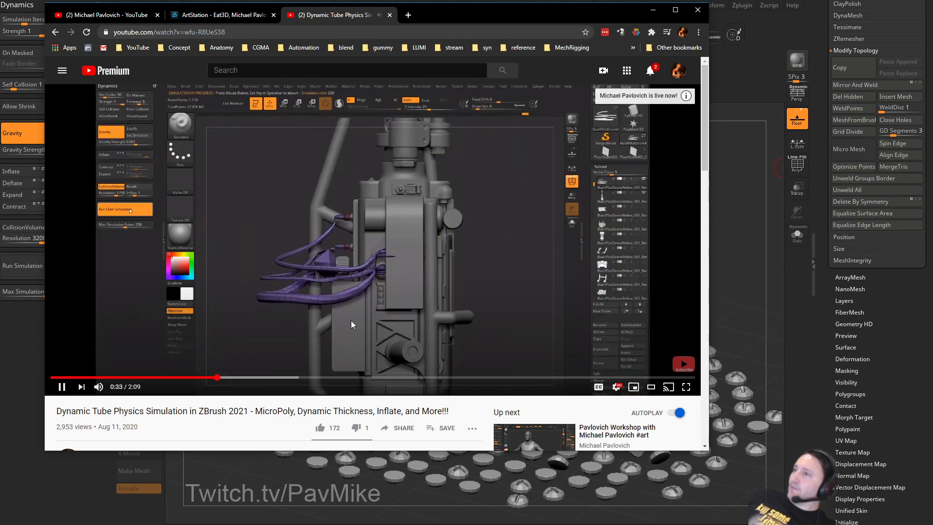
{"action": "left_click", "coordinate": [82, 389]}
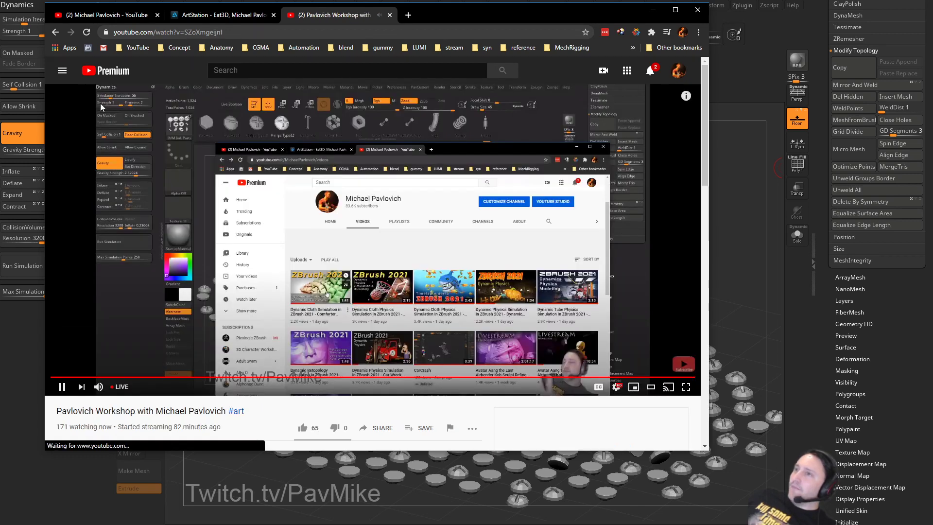
{"action": "left_click", "coordinate": [55, 33]}
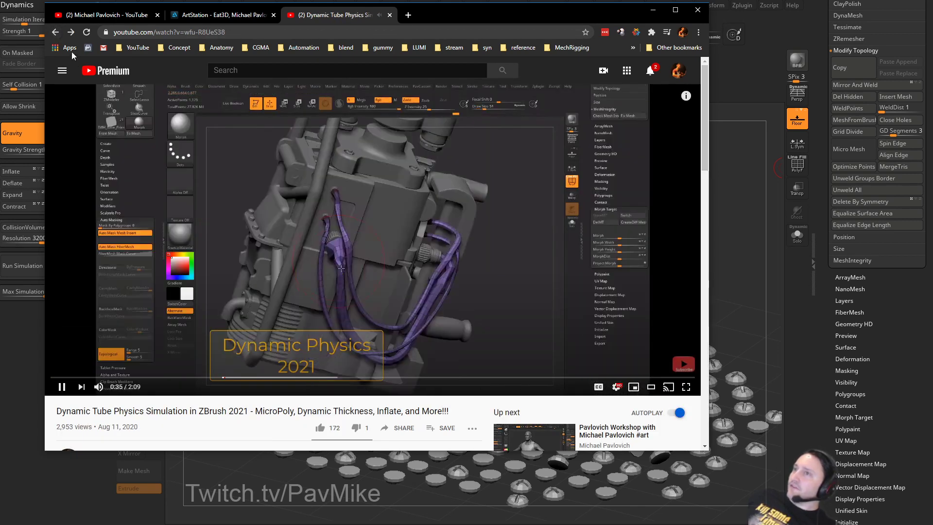
Reopen the Comforter Blanket cloth simulation video, mute it and skim through the inflated blanket part.
{"action": "left_click", "coordinate": [55, 33]}
{"action": "left_click", "coordinate": [220, 199]}
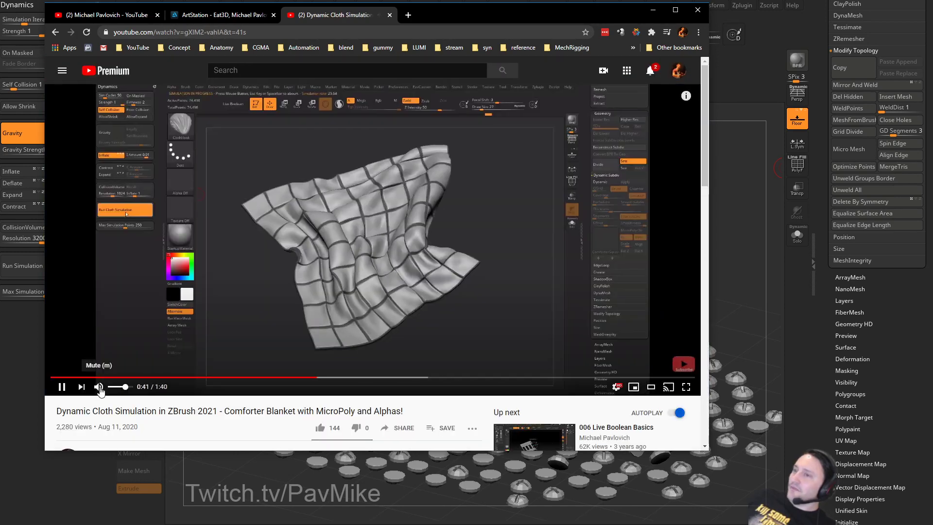
{"action": "left_click", "coordinate": [98, 387]}
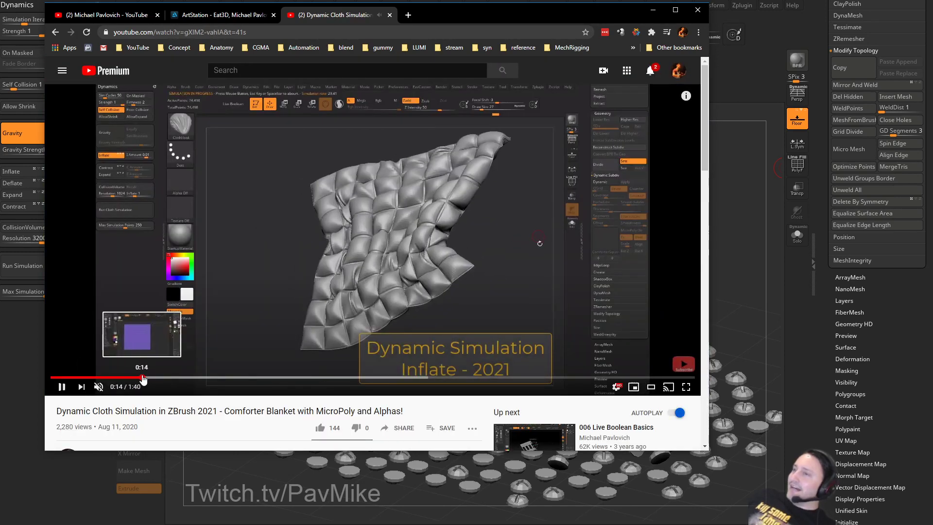
{"action": "left_click", "coordinate": [183, 378]}
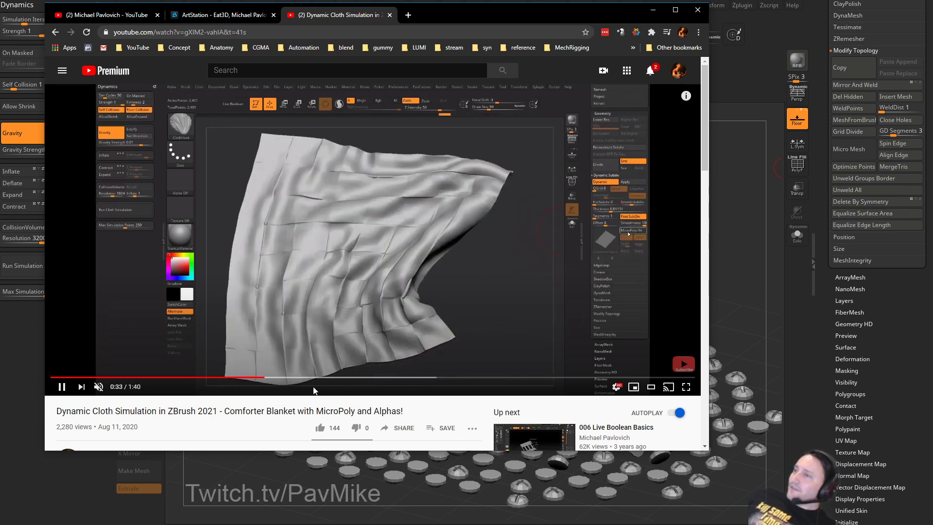
{"action": "left_click", "coordinate": [282, 378]}
{"action": "left_click", "coordinate": [315, 377]}
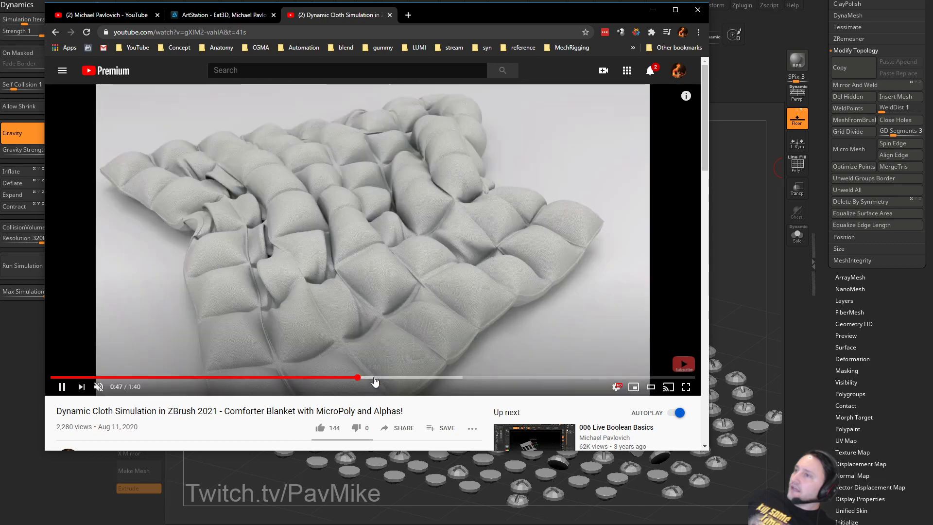
Skim the rest of the Comforter Blanket video, covering the cloth draped over a box and its NoiseMaker grid, and pause at 1:33.
{"action": "left_click", "coordinate": [376, 378]}
{"action": "left_click", "coordinate": [388, 377]}
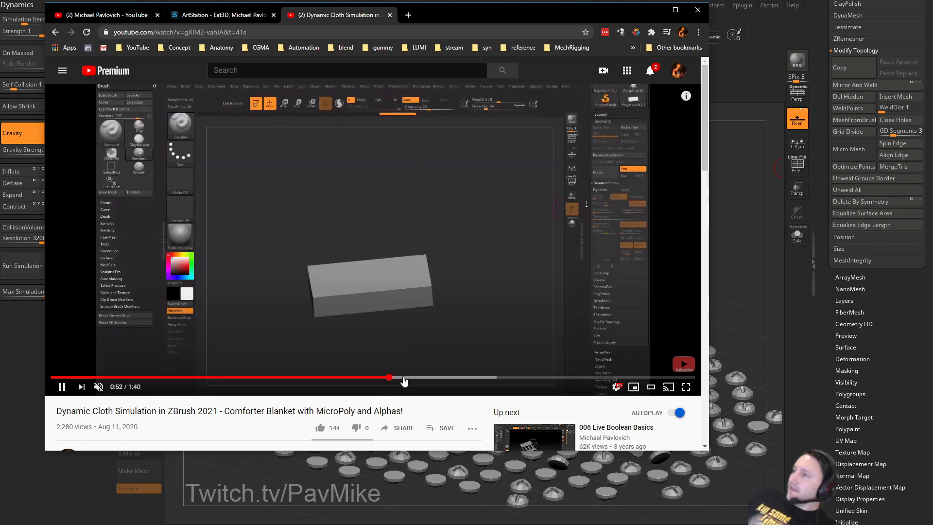
{"action": "left_click", "coordinate": [426, 378]}
{"action": "left_click", "coordinate": [456, 378]}
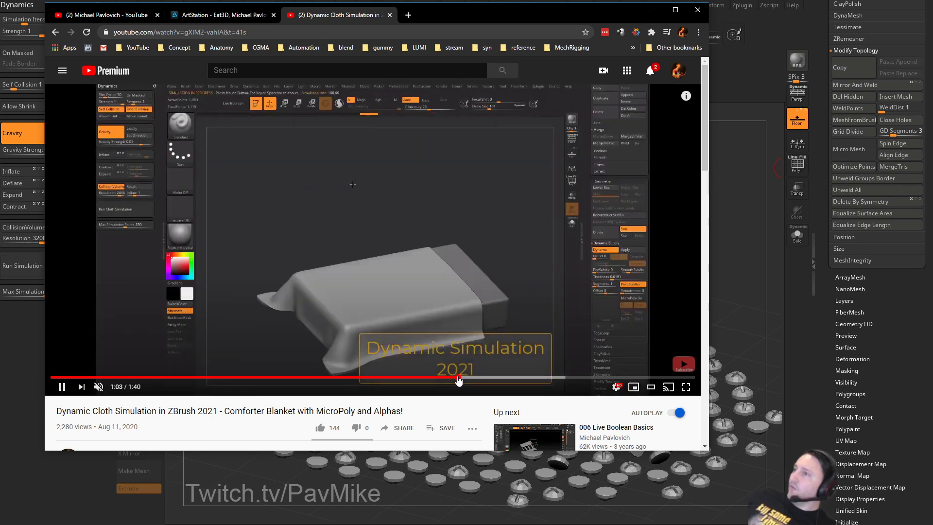
{"action": "left_click", "coordinate": [471, 378]}
{"action": "left_click", "coordinate": [488, 378]}
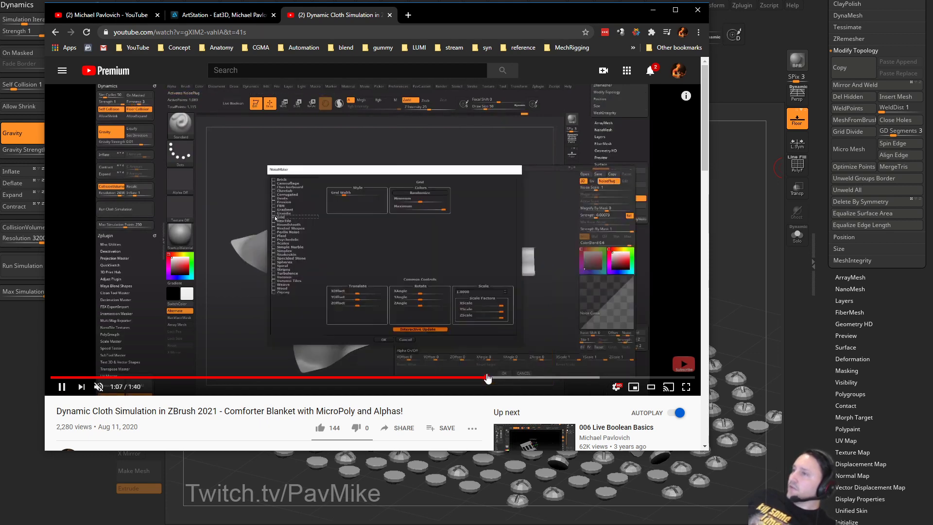
{"action": "left_click", "coordinate": [495, 378]}
{"action": "left_click", "coordinate": [506, 377]}
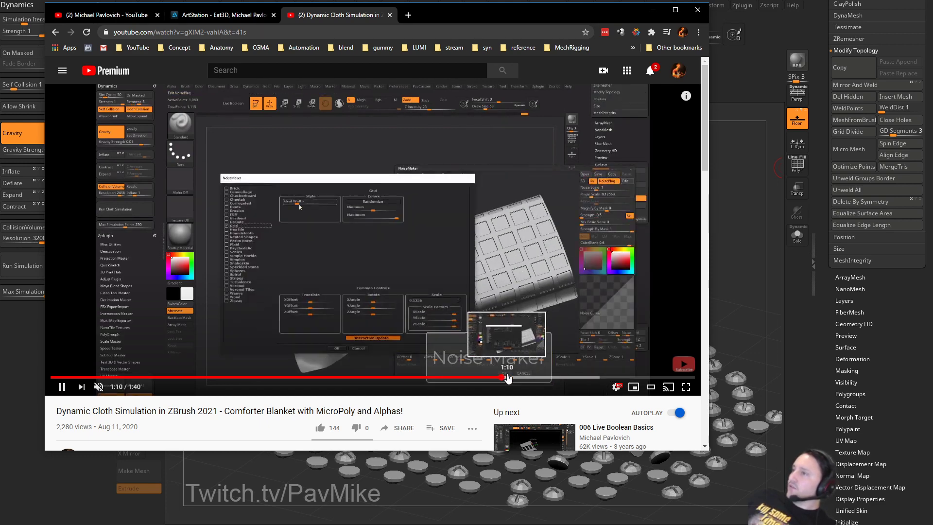
{"action": "left_click", "coordinate": [531, 378]}
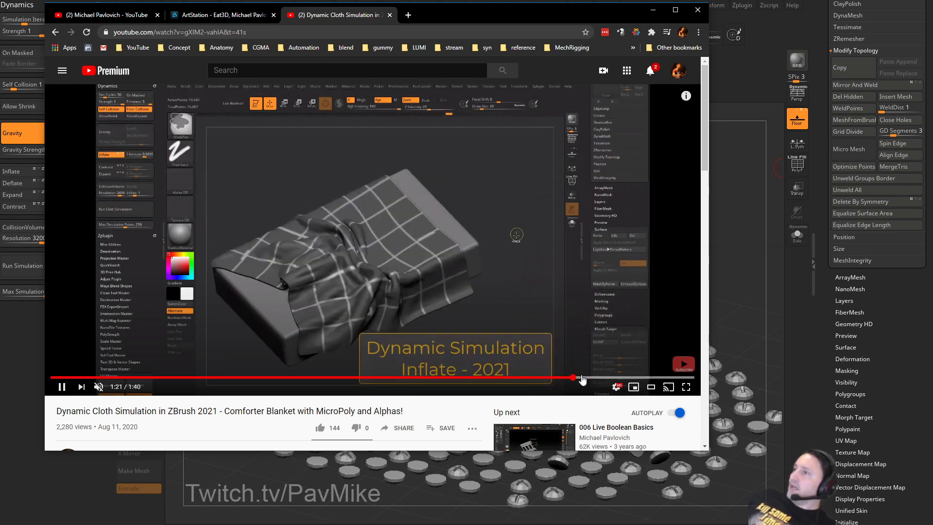
{"action": "left_click", "coordinate": [594, 379]}
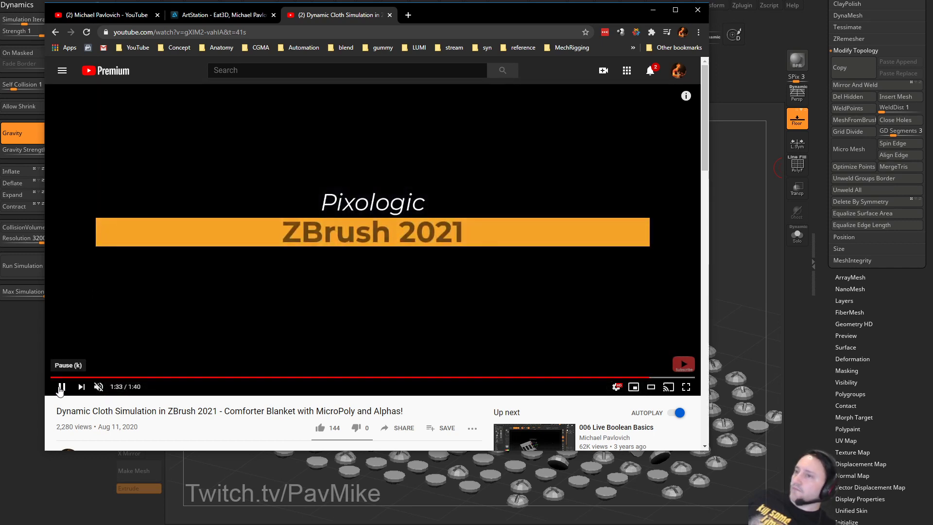
{"action": "left_click", "coordinate": [61, 388]}
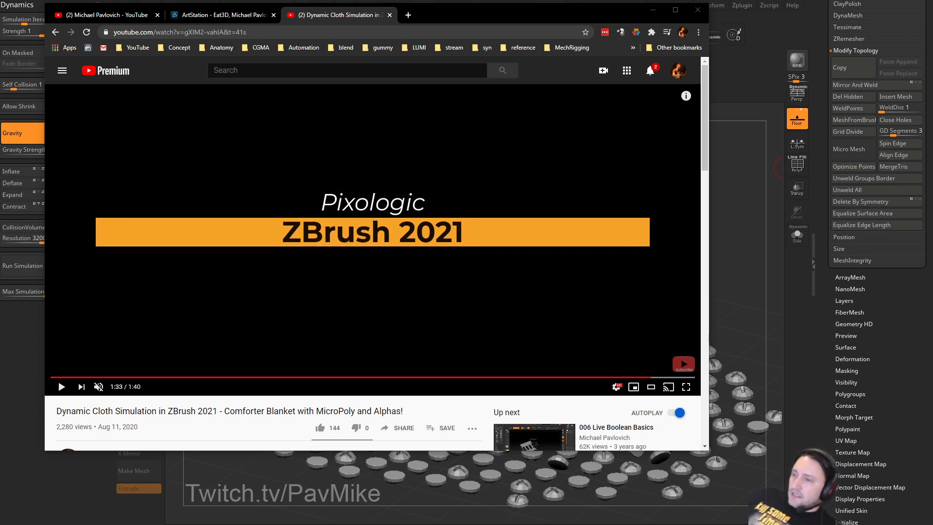
View the Threadripper Workstation Setup video in the other browser window, then put both browser windows away and return to ZBrush.
{"action": "left_click_drag", "start_coordinate": [403, 524], "coordinate": [427, 48]}
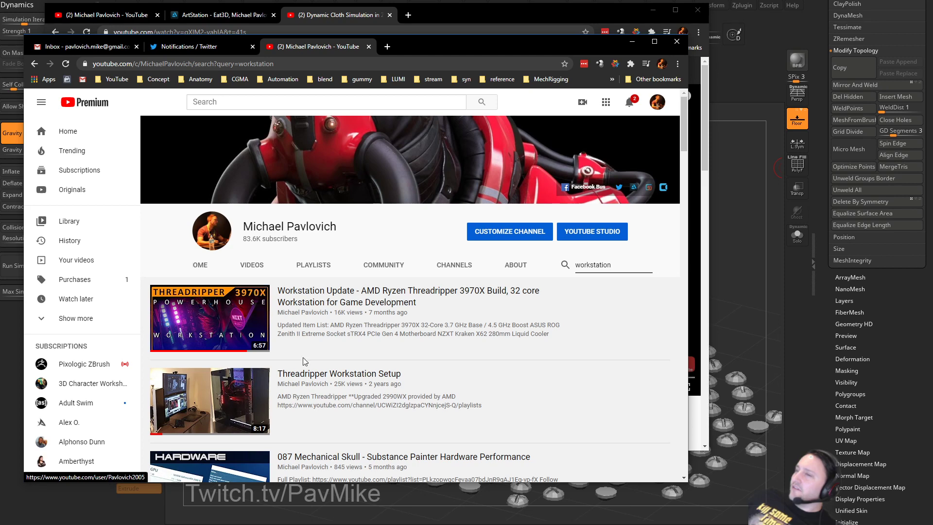
{"action": "left_click", "coordinate": [219, 399]}
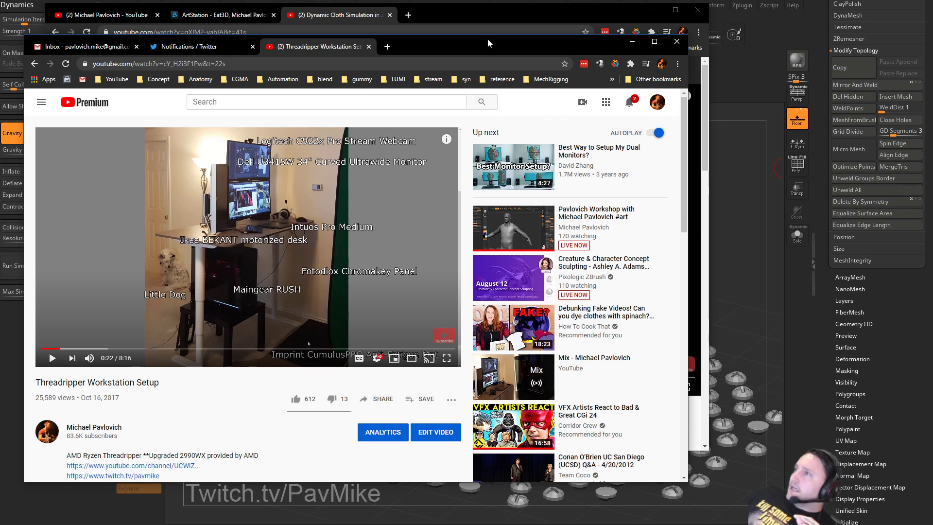
{"action": "left_click", "coordinate": [632, 42]}
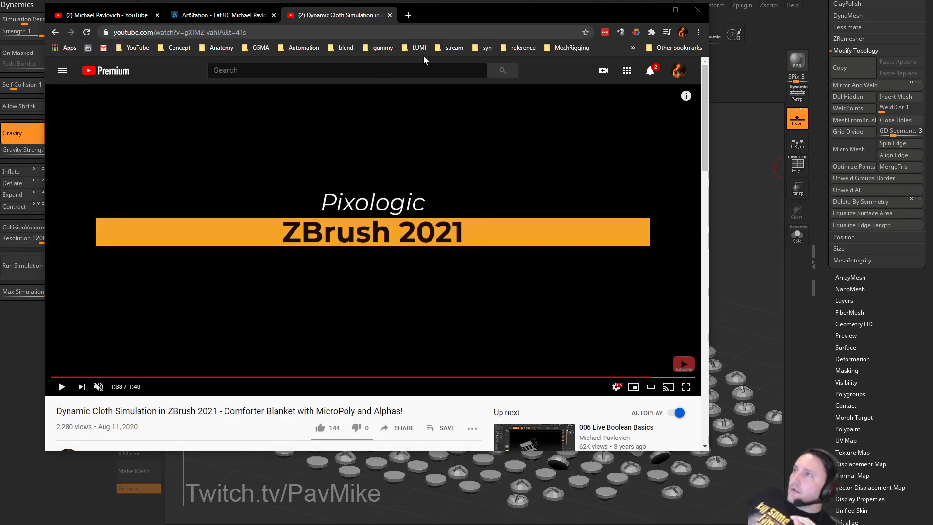
{"action": "left_click_drag", "start_coordinate": [439, 16], "coordinate": [461, 524]}
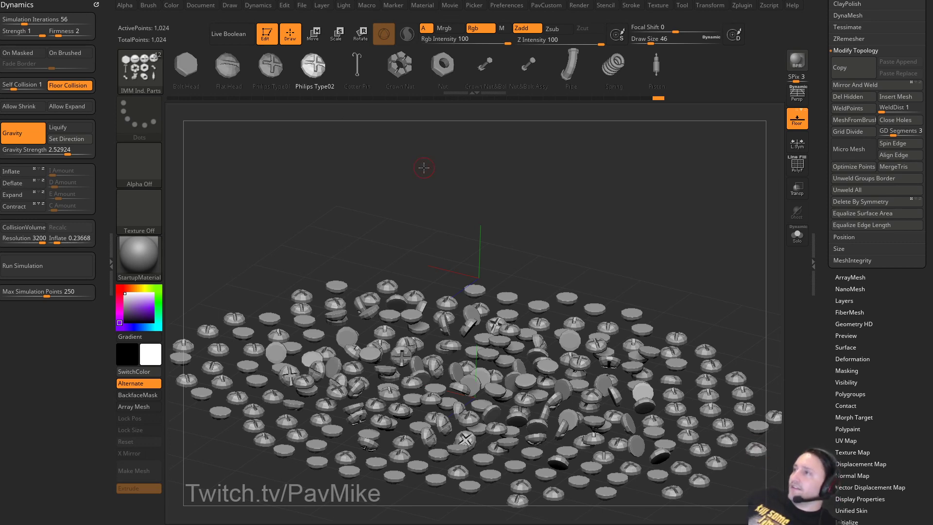
{"action": "key", "text": "space"}
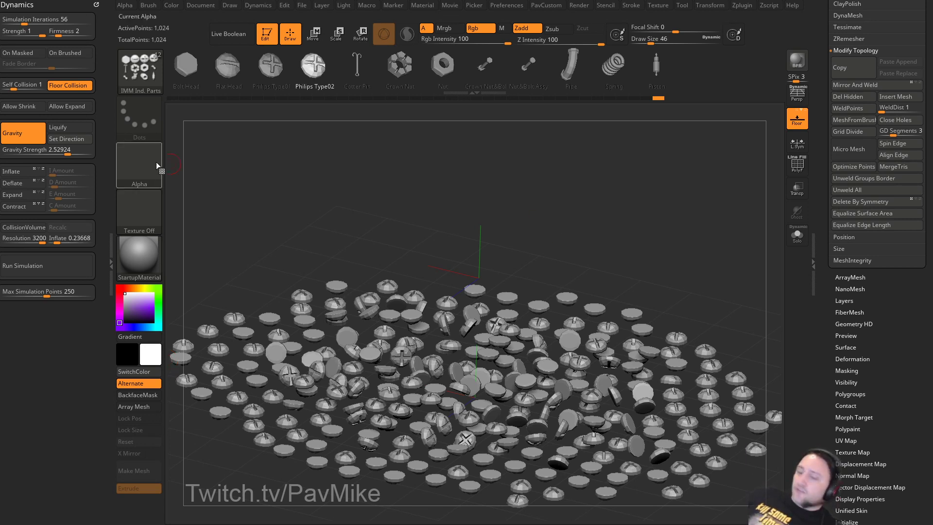
{"action": "key", "text": "2"}
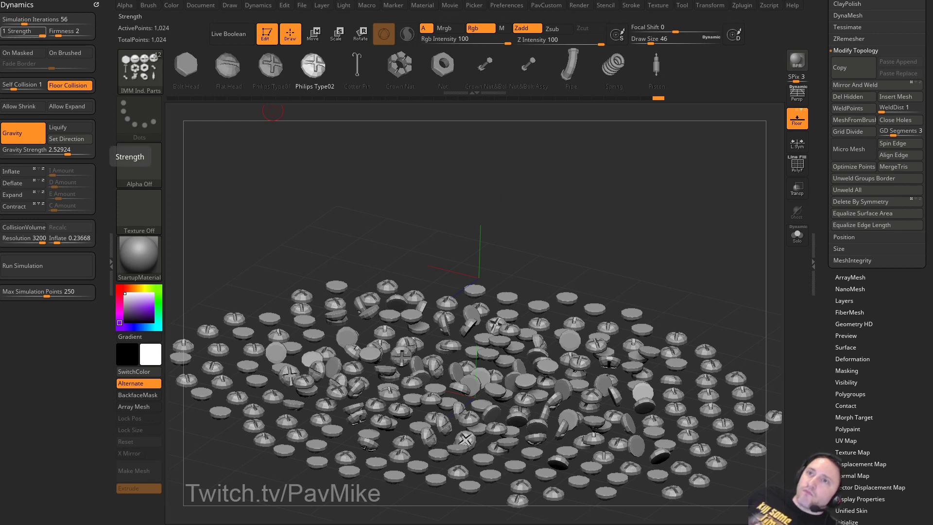
{"action": "left_click_drag", "start_coordinate": [273, 111], "coordinate": [598, 255]}
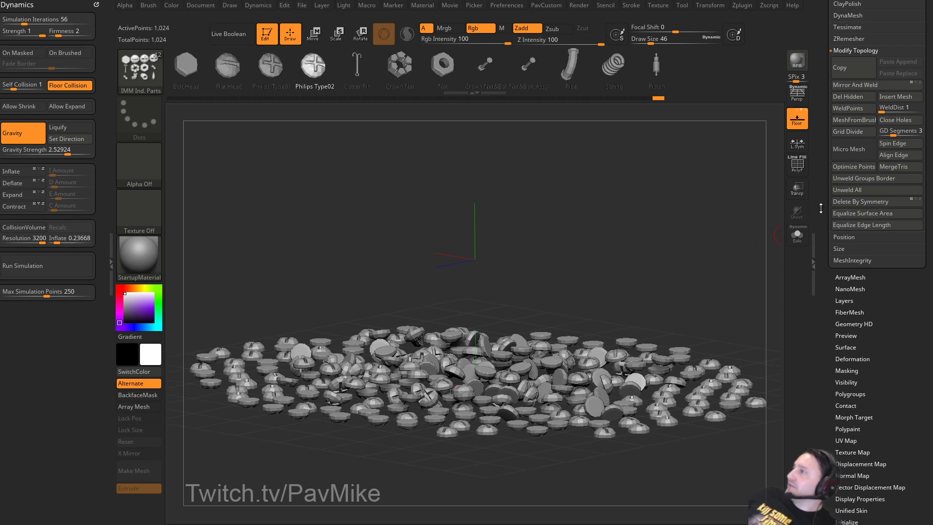
Undo the scattering back to the upright grid of screw heads and run the gravity simulation again.
{"action": "left_click_drag", "start_coordinate": [826, 210], "coordinate": [834, 323]}
{"action": "key", "text": "ctrl+z"}
{"action": "key", "text": "ctrl+z"}
{"action": "key", "text": "ctrl+z"}
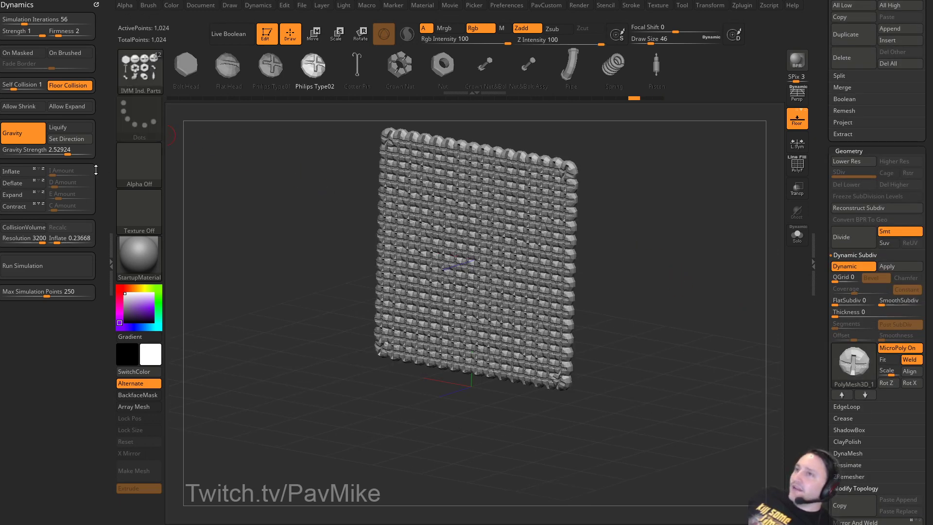
{"action": "left_click", "coordinate": [39, 265]}
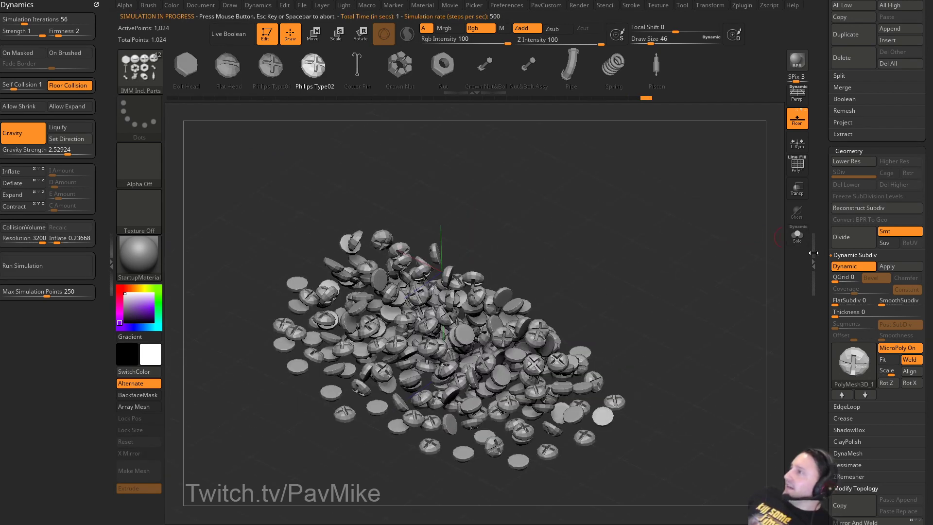
Apply the dynamic subdivision to convert the piled MicroPoly screw heads into real geometry.
{"action": "scroll", "coordinate": [885, 200], "scroll_direction": "down", "scroll_amount": 5}
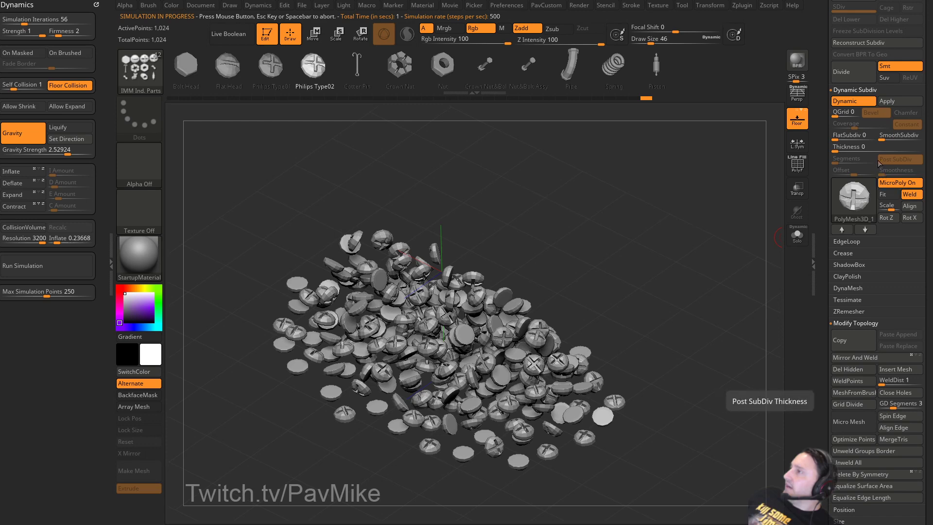
{"action": "left_click", "coordinate": [896, 101]}
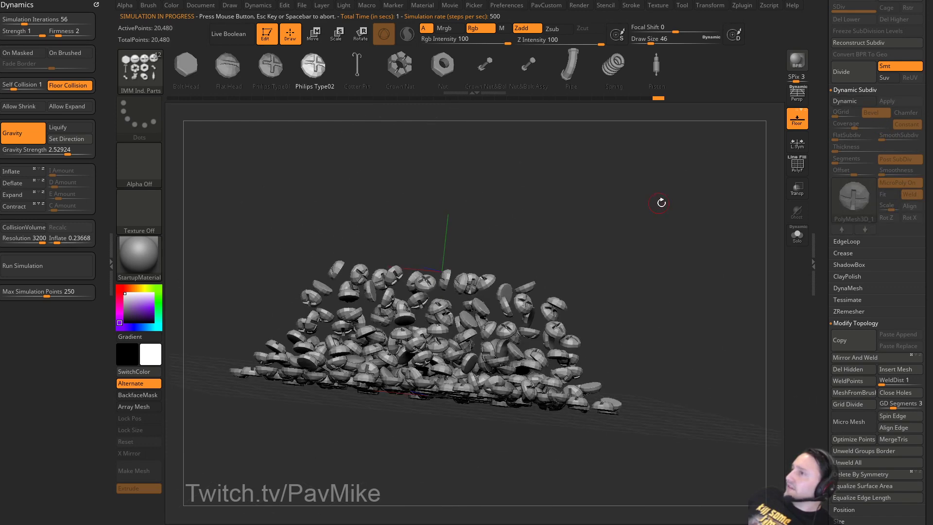
Append a Plane3D subtool to the piled screw heads and select it.
{"action": "left_click", "coordinate": [20, 227]}
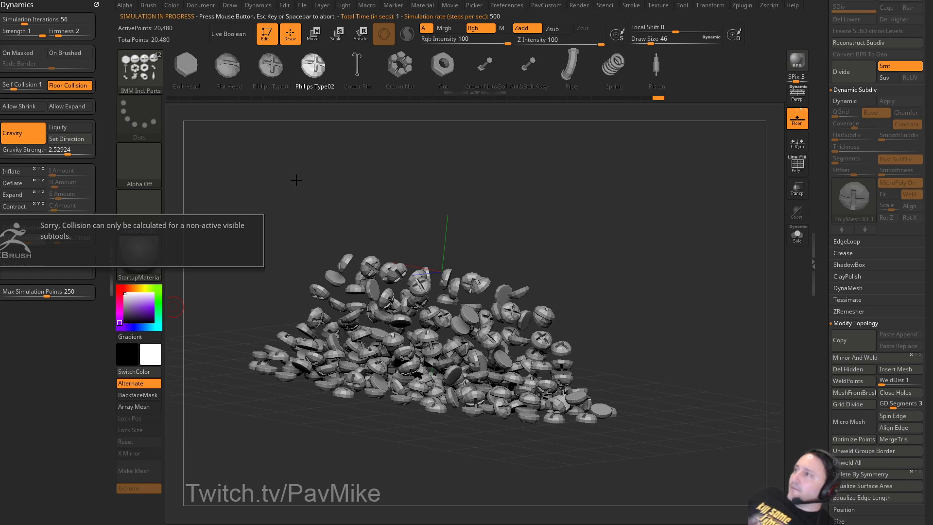
{"action": "scroll", "coordinate": [821, 144], "scroll_direction": "up", "scroll_amount": 10}
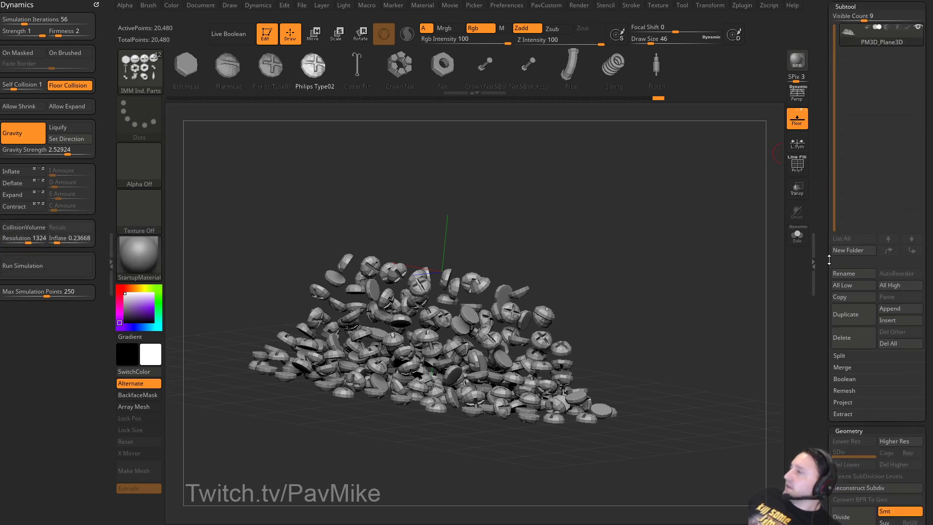
{"action": "left_click", "coordinate": [892, 312]}
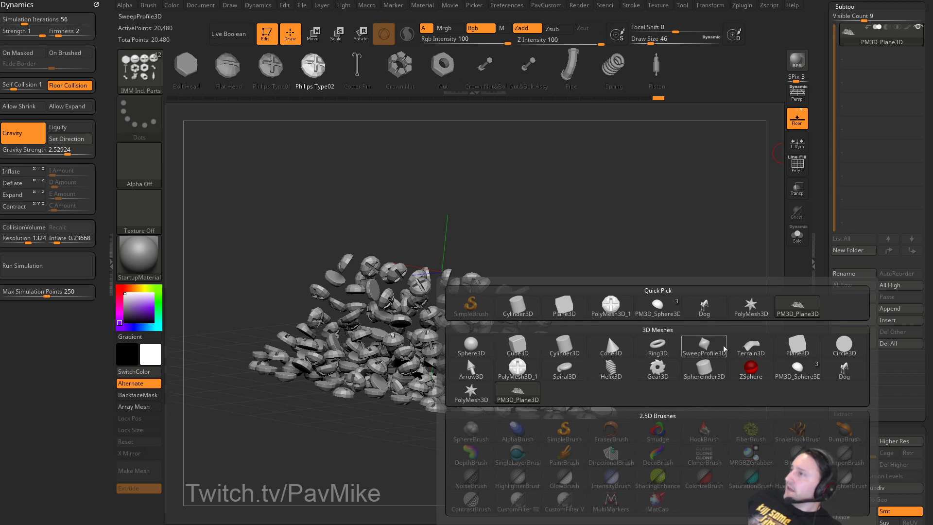
{"action": "left_click", "coordinate": [801, 346]}
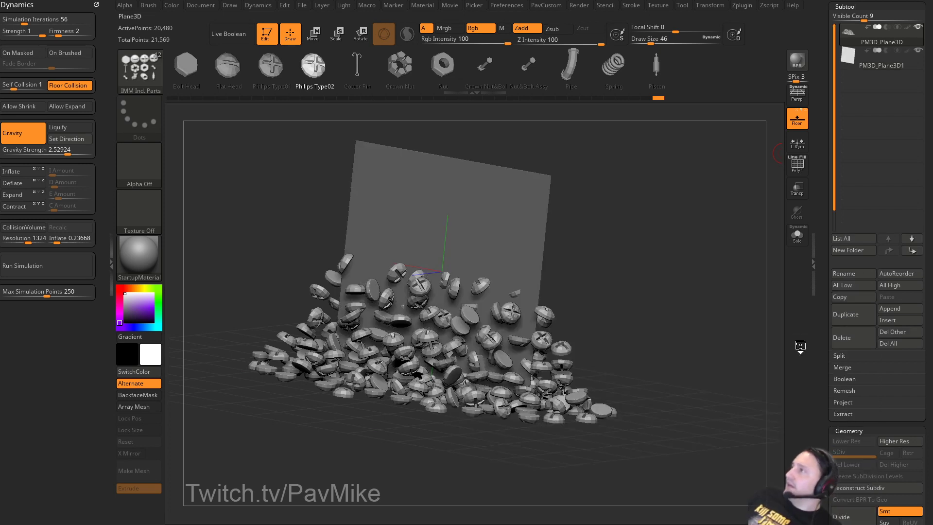
{"action": "left_click", "coordinate": [881, 64]}
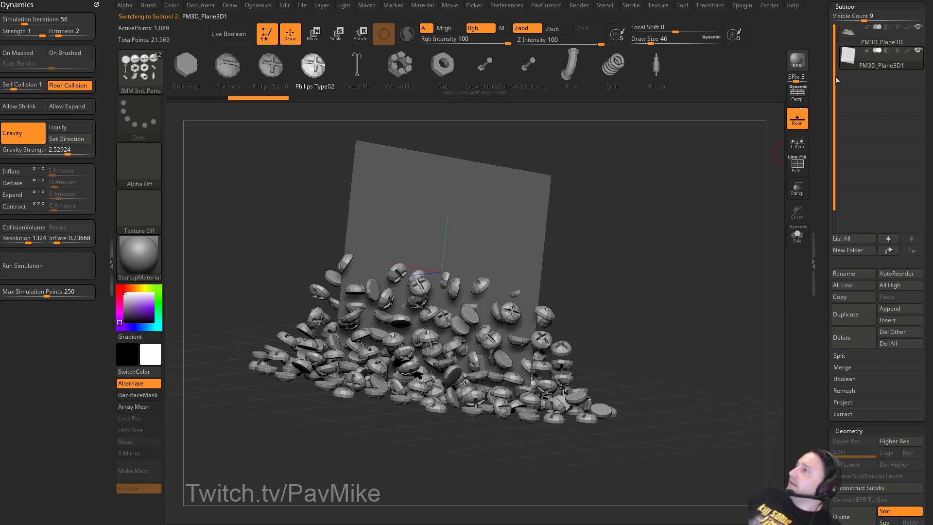
Turn on Dynamic Subdiv for the plane and set its Thickness to 0.01072.
{"action": "scroll", "coordinate": [817, 219], "scroll_direction": "down", "scroll_amount": 10}
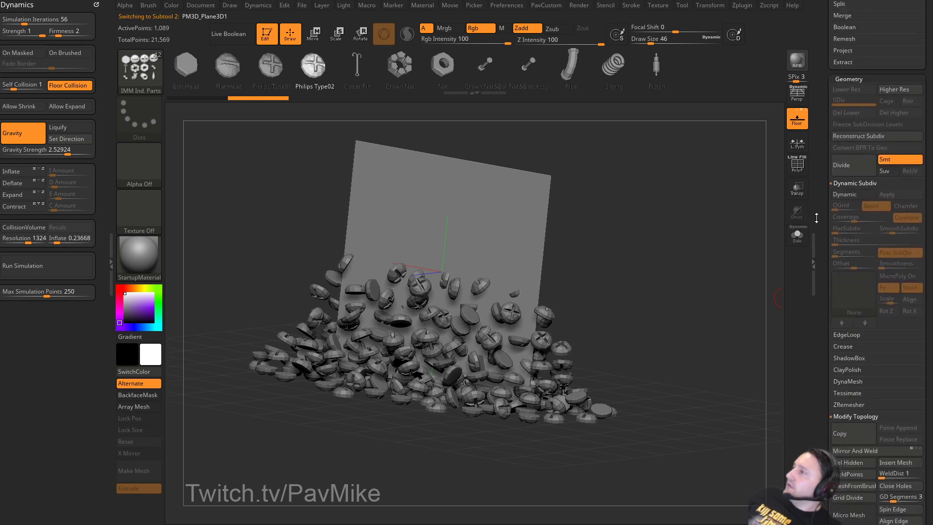
{"action": "left_click", "coordinate": [844, 197]}
{"action": "left_click_drag", "start_coordinate": [843, 245], "coordinate": [868, 242]}
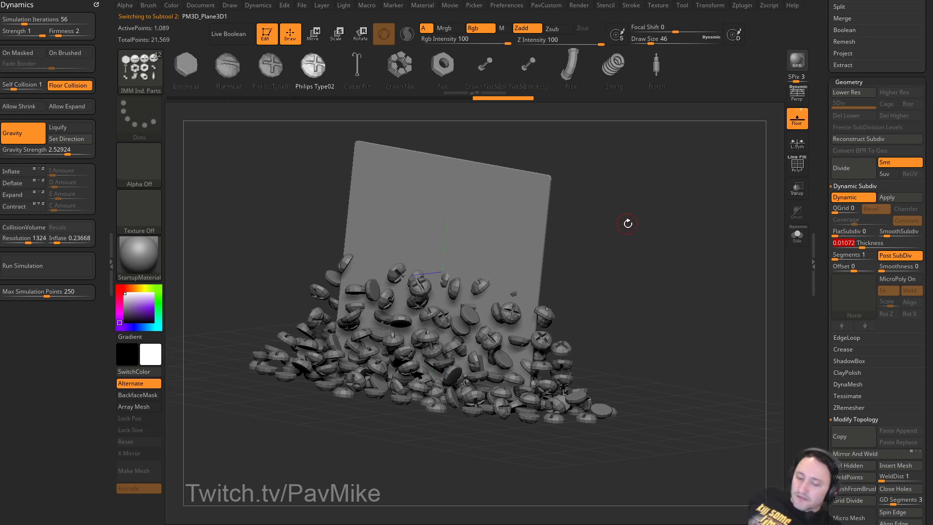
Subdivide the plane once and rotate it to lie flat above the pile of screw heads.
{"action": "key", "text": "ctrl+d"}
{"action": "left_click_drag", "start_coordinate": [629, 223], "coordinate": [547, 219]}
{"action": "key", "text": "w"}
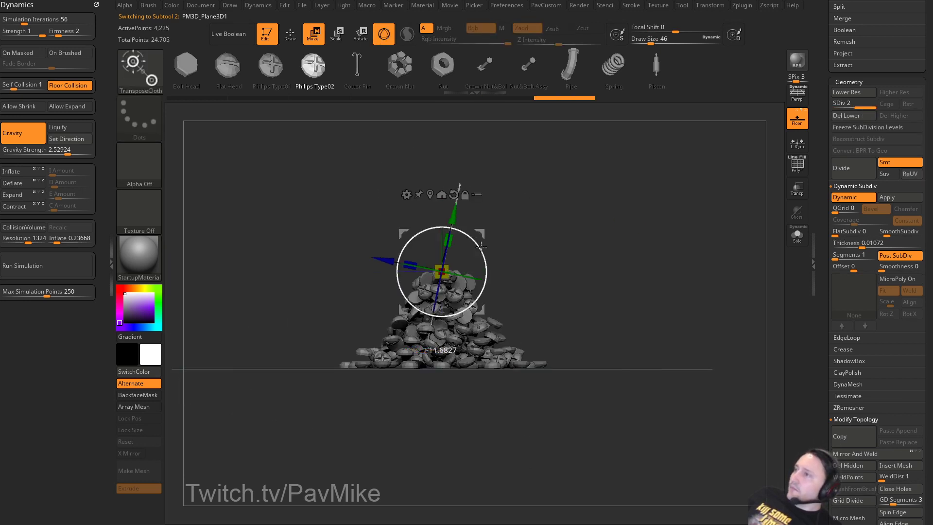
{"action": "key", "text": "q"}
{"action": "mouse_move", "coordinate": [479, 223]}
{"action": "left_mouse_down"}
{"action": "mouse_move", "coordinate": [602, 229]}
{"action": "mouse_move", "coordinate": [525, 221]}
{"action": "left_mouse_up"}
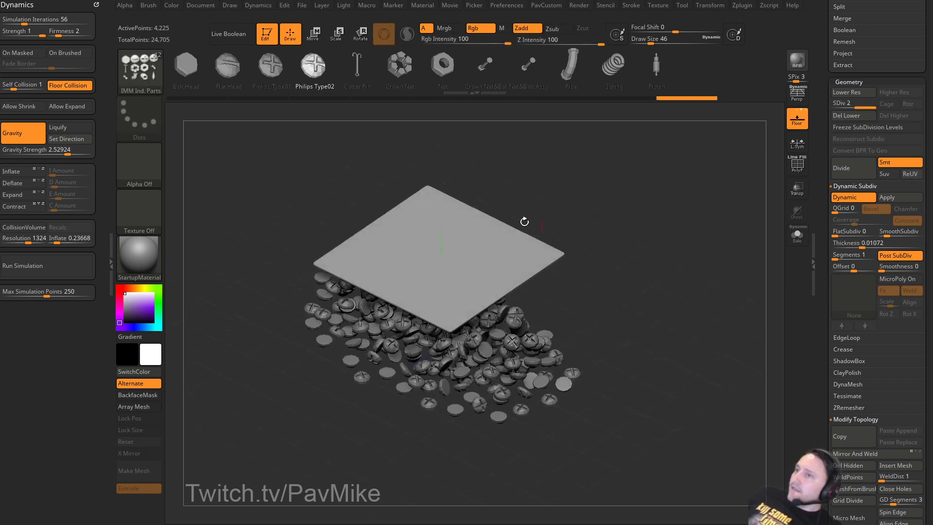
Activate the collision volume and run the gravity simulation to drape the plane over the screw heads.
{"action": "left_click", "coordinate": [23, 227]}
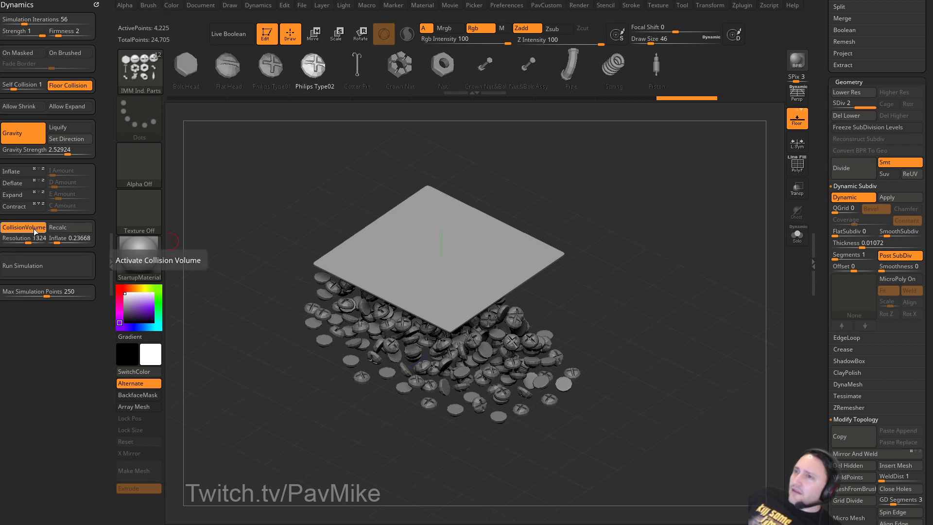
{"action": "left_click", "coordinate": [42, 264]}
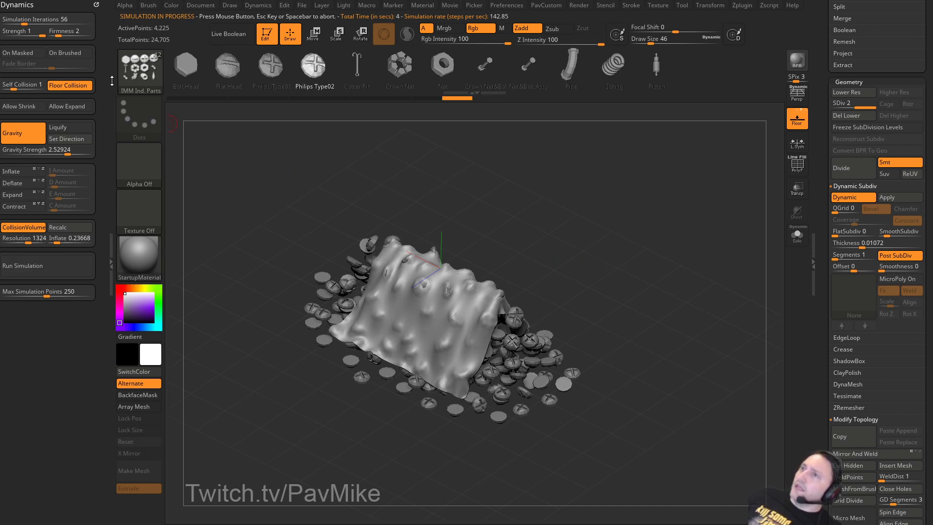
Set the simulation iterations to 100, restore the flat plane and run the simulation again.
{"action": "type", "text": "407"}
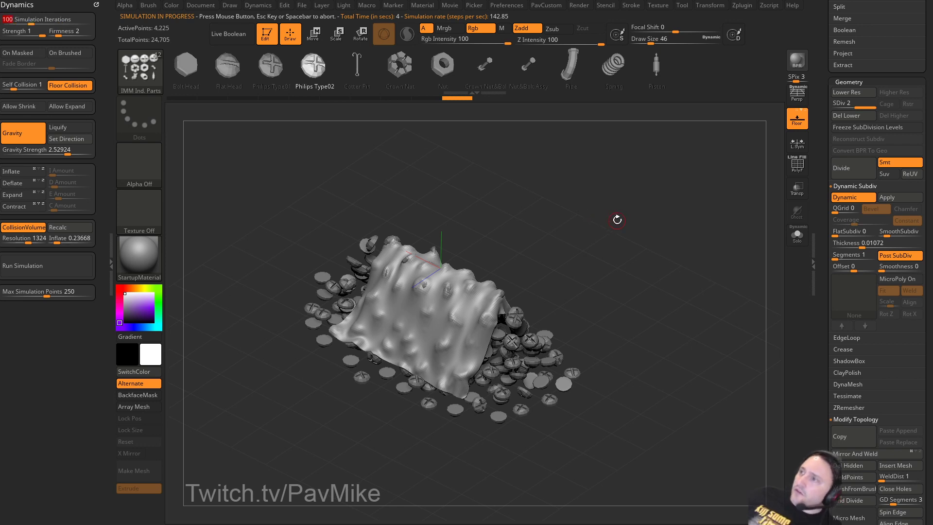
{"action": "key", "text": "Return"}
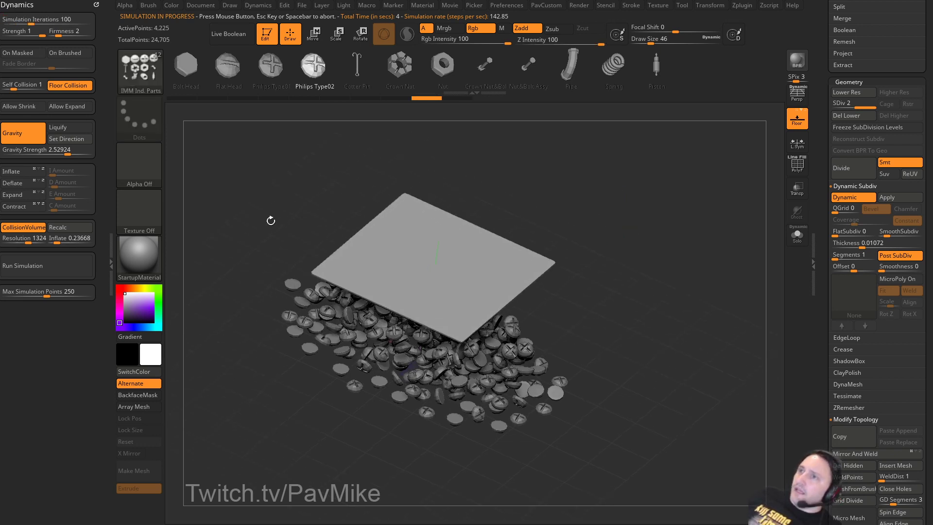
{"action": "left_click", "coordinate": [62, 263]}
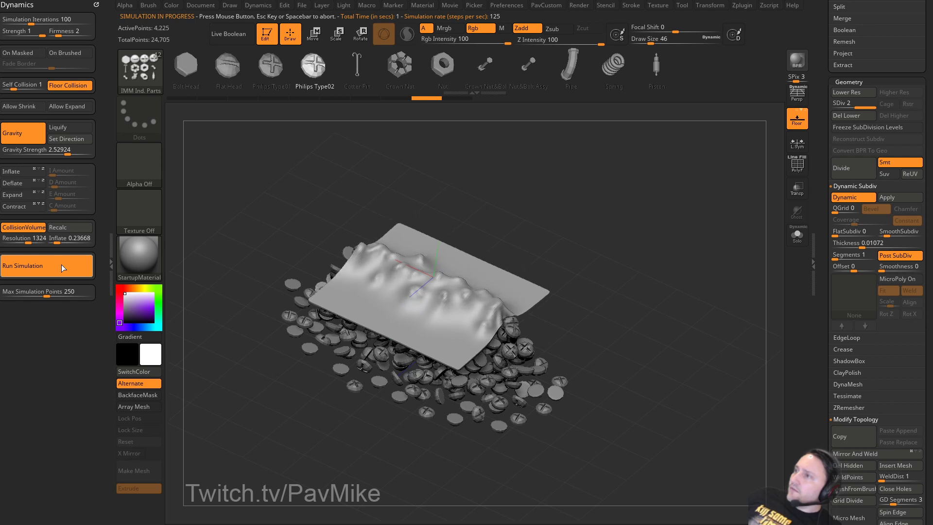
Set Firmness to 3 and test the drape from the flat plane, then undo the simulation.
{"action": "key", "text": "ctrl+z"}
{"action": "left_click", "coordinate": [66, 33]}
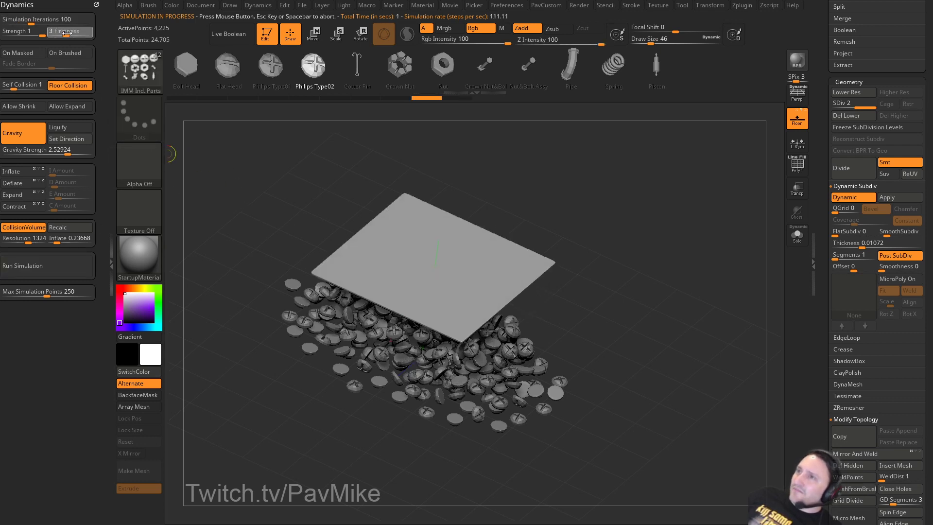
{"action": "left_click", "coordinate": [50, 257]}
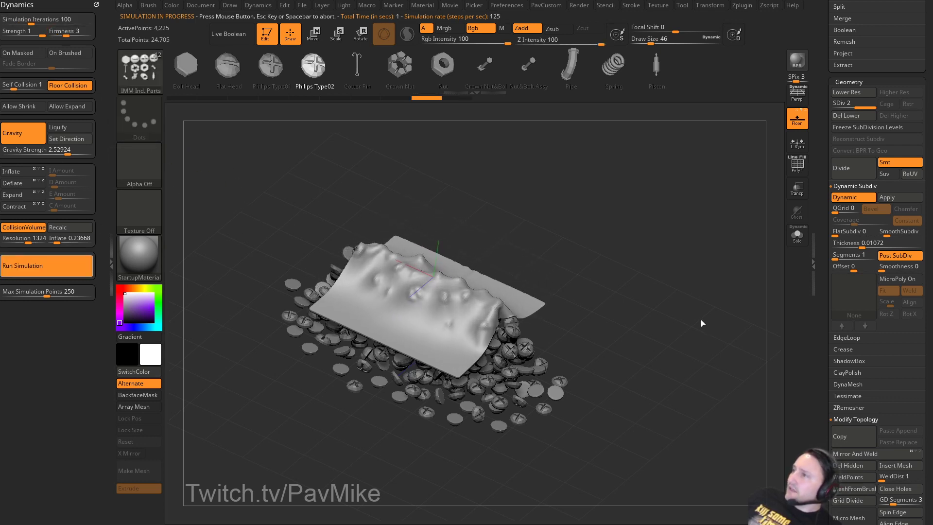
{"action": "left_click", "coordinate": [672, 316]}
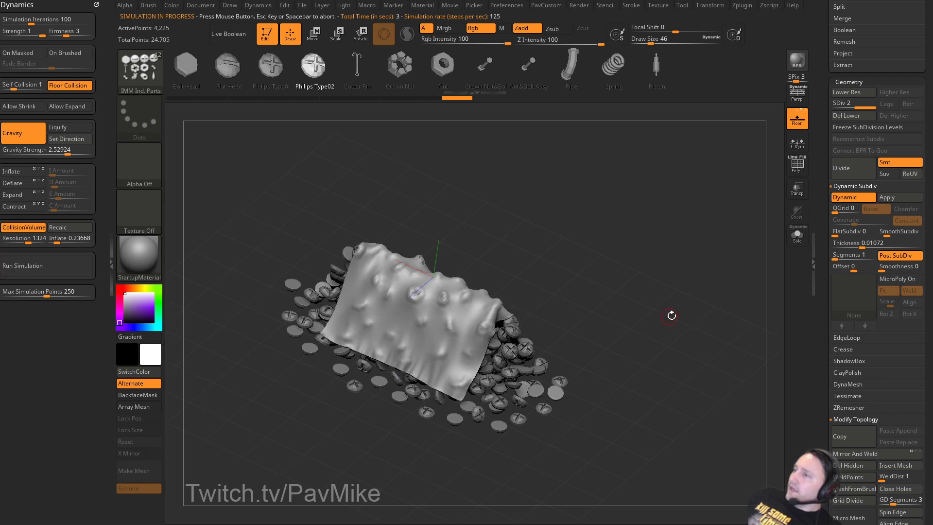
{"action": "key", "text": "ctrl+z"}
Clear the canvas and start a new PolyMesh3D star.
{"action": "left_click", "coordinate": [270, 39]}
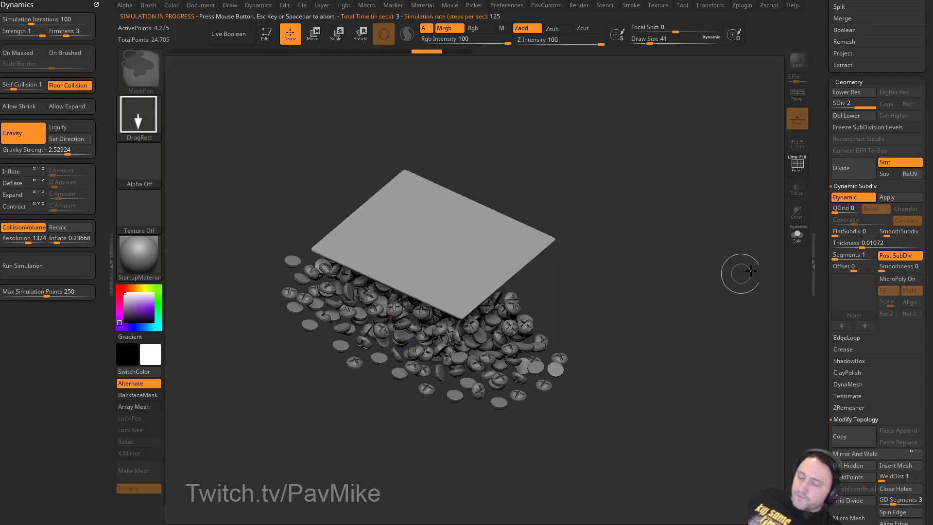
{"action": "key", "text": "ctrl+n"}
{"action": "scroll", "coordinate": [828, 227], "scroll_direction": "up", "scroll_amount": 10}
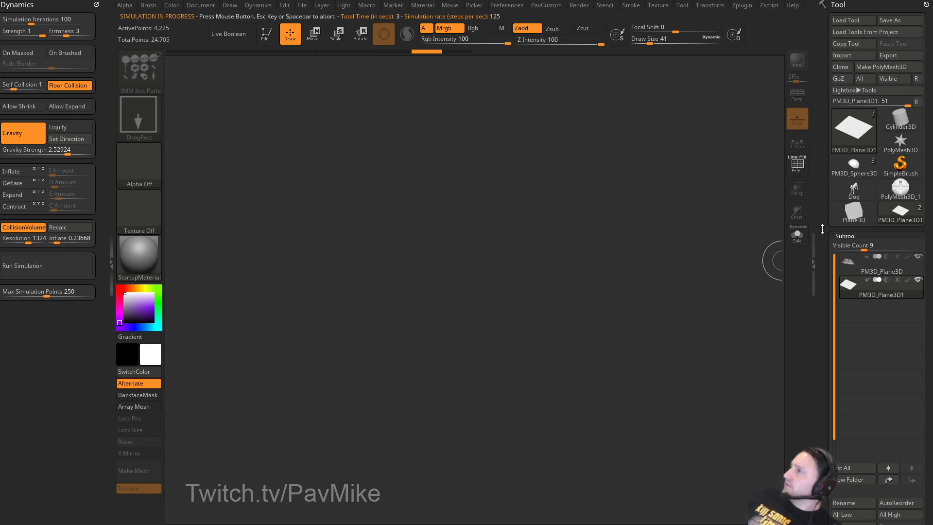
{"action": "left_click", "coordinate": [901, 143]}
Initialize the star as a QCyl Y cylinder with X, Y and Z Res set to 12.
{"action": "scroll", "coordinate": [821, 150], "scroll_direction": "down", "scroll_amount": 10}
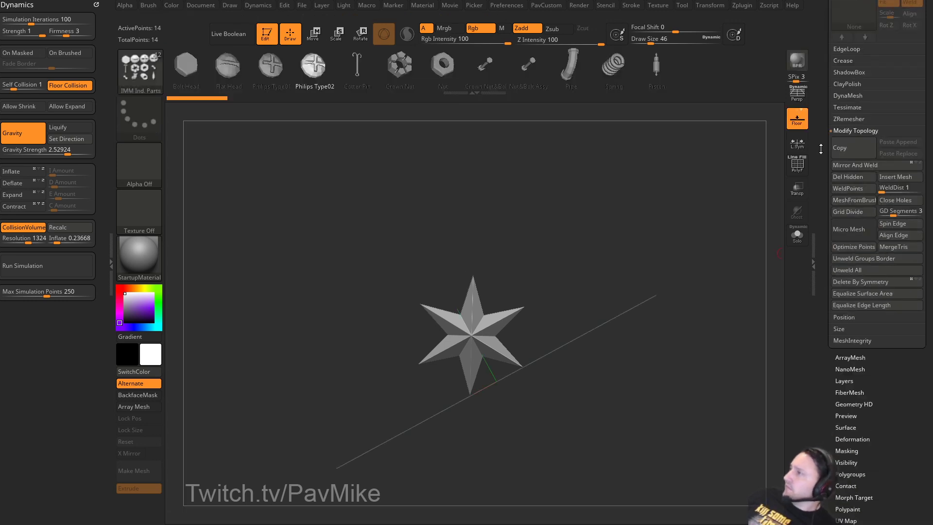
{"action": "scroll", "coordinate": [821, 150], "scroll_direction": "down", "scroll_amount": 10}
{"action": "key", "text": "shift"}
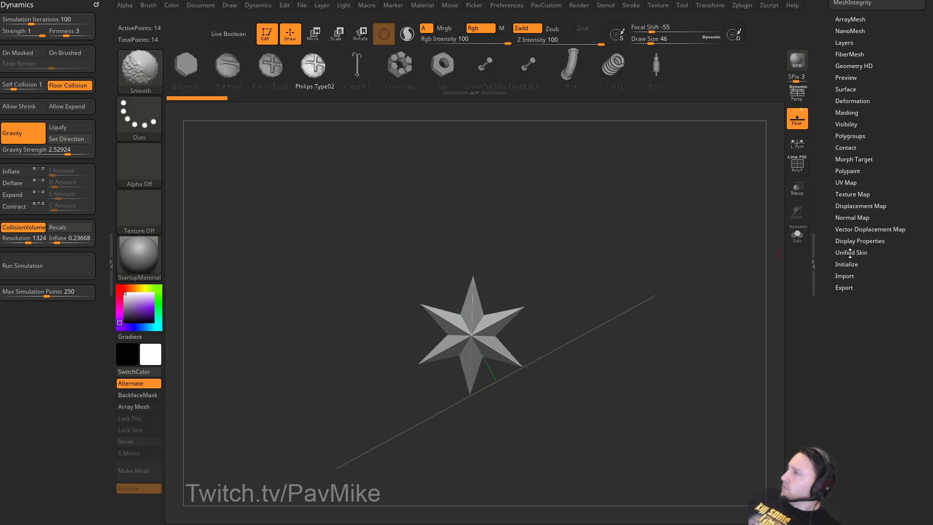
{"action": "left_click", "coordinate": [846, 264]}
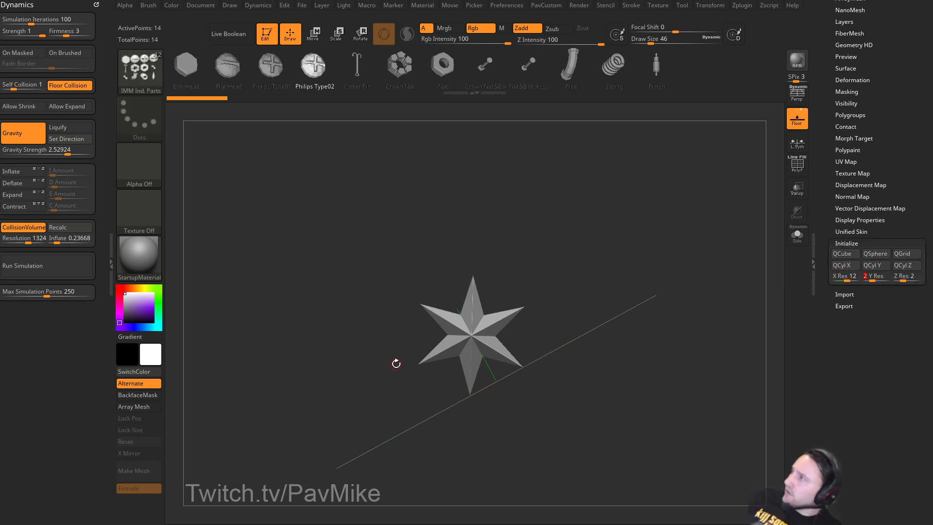
{"action": "left_click", "coordinate": [880, 267]}
Show the cylinder's polyframe and unify its size.
{"action": "left_click_drag", "start_coordinate": [721, 223], "coordinate": [656, 297], "text": "shift"}
{"action": "key", "text": "shift+f"}
{"action": "key", "text": "space"}
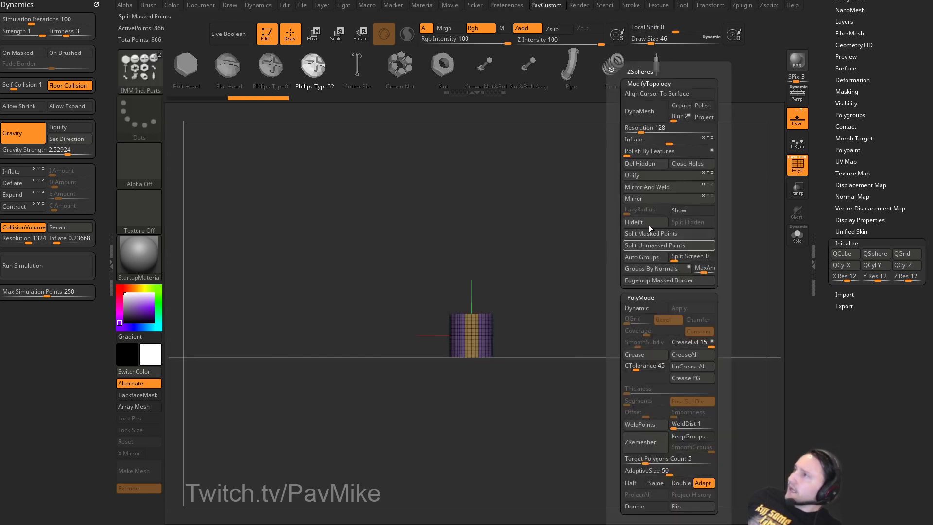
{"action": "left_click", "coordinate": [635, 176]}
{"action": "mouse_move", "coordinate": [629, 250]}
{"action": "left_mouse_down", "text": "alt"}
{"action": "mouse_move", "coordinate": [656, 229]}
{"action": "mouse_move", "coordinate": [611, 361]}
{"action": "mouse_move", "coordinate": [614, 277]}
{"action": "mouse_move", "coordinate": [636, 335]}
{"action": "left_mouse_up", "text": "alt"}
Switch to the ZModeler brush and set its polygon action to Delete.
{"action": "key", "text": "s"}
{"action": "mouse_move", "coordinate": [637, 335]}
{"action": "left_mouse_down"}
{"action": "mouse_move", "coordinate": [650, 310]}
{"action": "mouse_move", "coordinate": [633, 308]}
{"action": "left_mouse_up"}
{"action": "key", "text": "b"}
{"action": "key", "text": "z"}
{"action": "key", "text": "m"}
{"action": "key", "text": "space"}
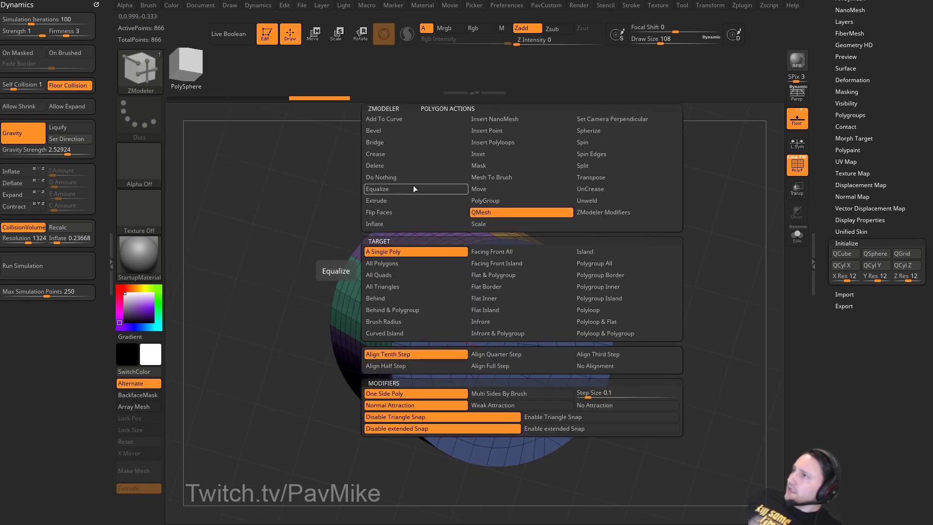
{"action": "left_click", "coordinate": [412, 170]}
Try to delete the blue end-cap polygroup using the Polygroup All target.
{"action": "left_click", "coordinate": [591, 263]}
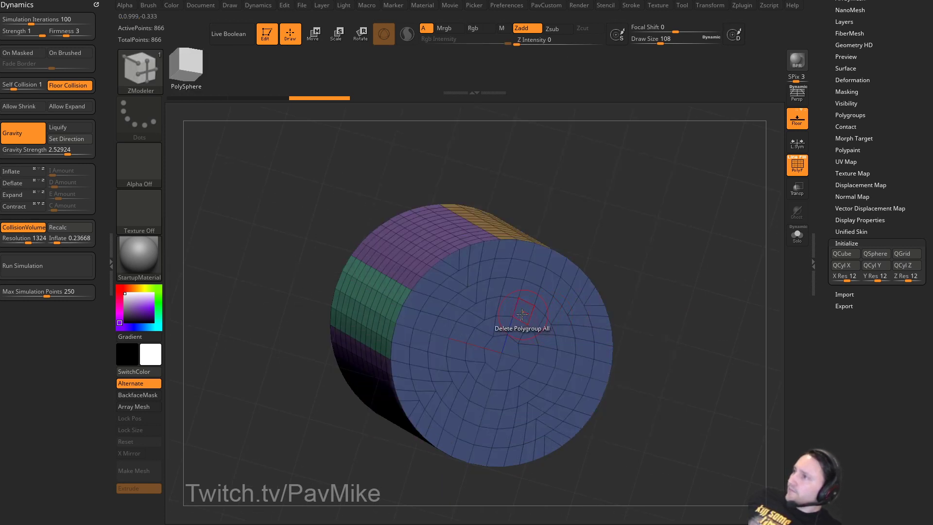
{"action": "left_click", "coordinate": [522, 317]}
{"action": "left_click_drag", "start_coordinate": [673, 264], "coordinate": [638, 242]}
{"action": "key", "text": "ctrl+z"}
Delete only one end cap of the cylinder using the Polygroup Island target.
{"action": "key", "text": "space"}
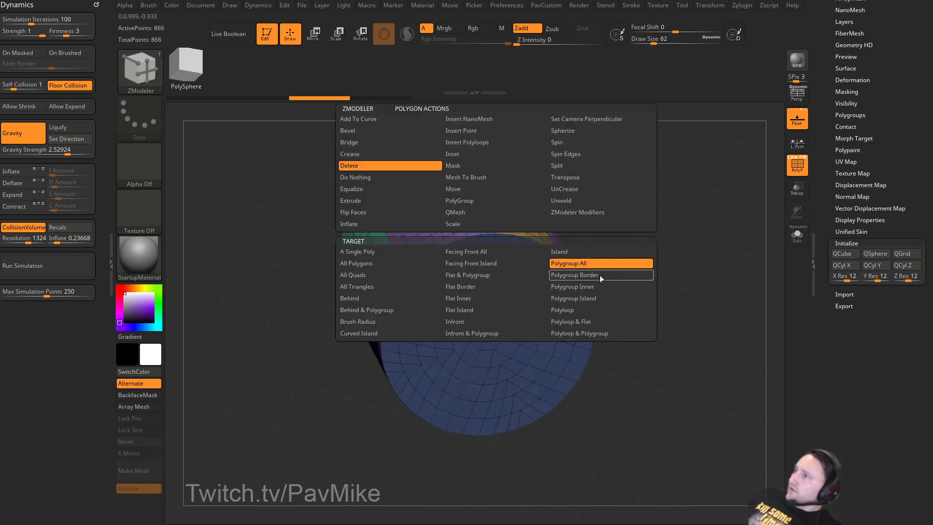
{"action": "left_click", "coordinate": [583, 298]}
{"action": "left_click", "coordinate": [485, 302]}
{"action": "mouse_move", "coordinate": [646, 292]}
{"action": "left_mouse_down"}
{"action": "mouse_move", "coordinate": [669, 251]}
{"action": "mouse_move", "coordinate": [609, 366]}
{"action": "mouse_move", "coordinate": [570, 278]}
{"action": "left_mouse_up"}
{"action": "key", "text": "s"}
{"action": "left_click", "coordinate": [608, 373]}
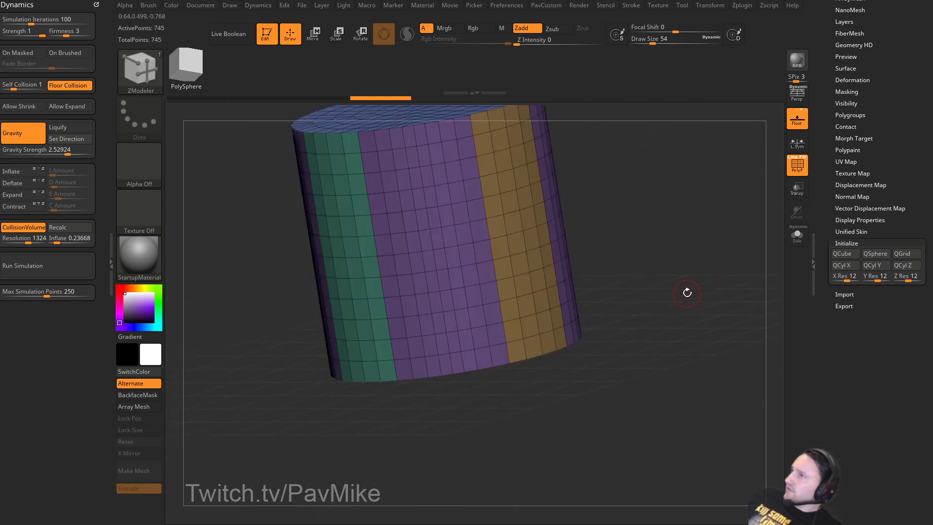
{"action": "left_click_drag", "start_coordinate": [687, 293], "coordinate": [668, 326]}
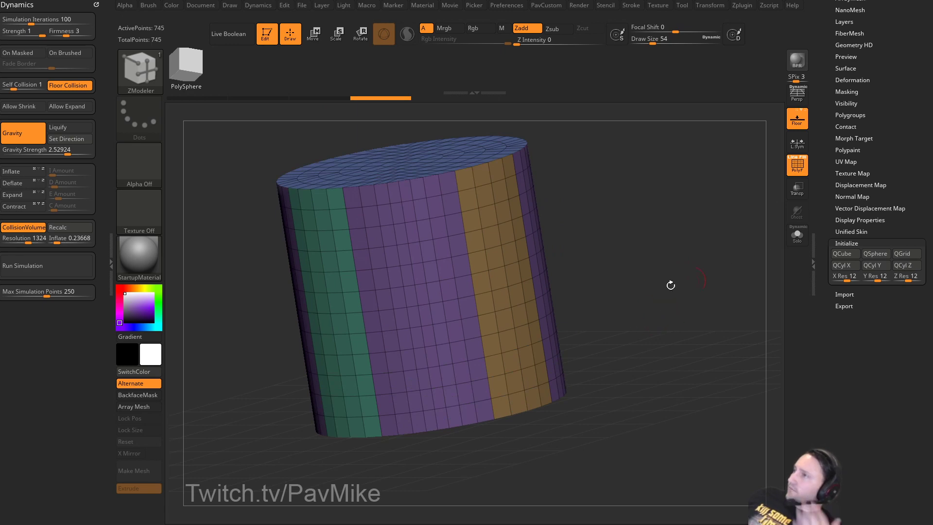
{"action": "left_click_drag", "start_coordinate": [667, 281], "coordinate": [658, 277]}
{"action": "key", "text": "b"}
{"action": "key", "text": "o"}
{"action": "key", "text": "c"}
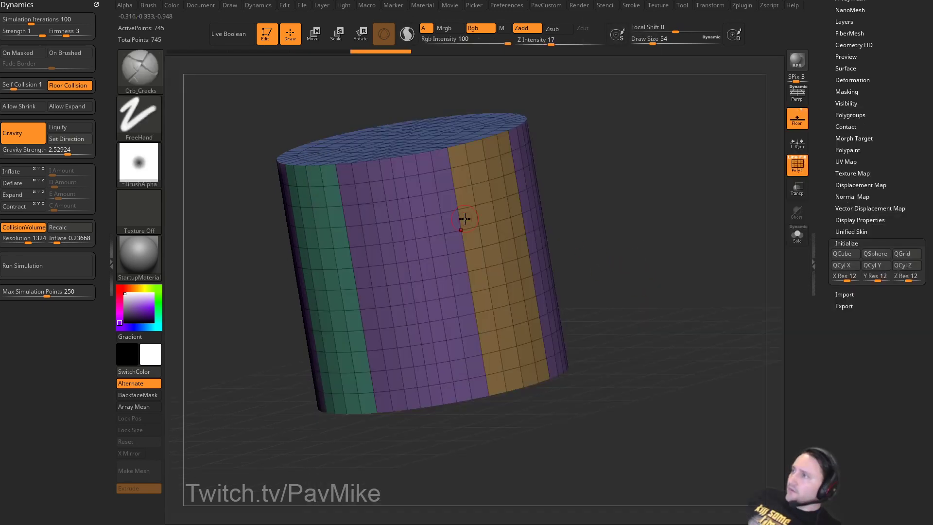
Draw a three-by-three grid of crossing curves on the cylinder's side with the Topology brush.
{"action": "key", "text": "b"}
{"action": "key", "text": "t"}
{"action": "key", "text": "o"}
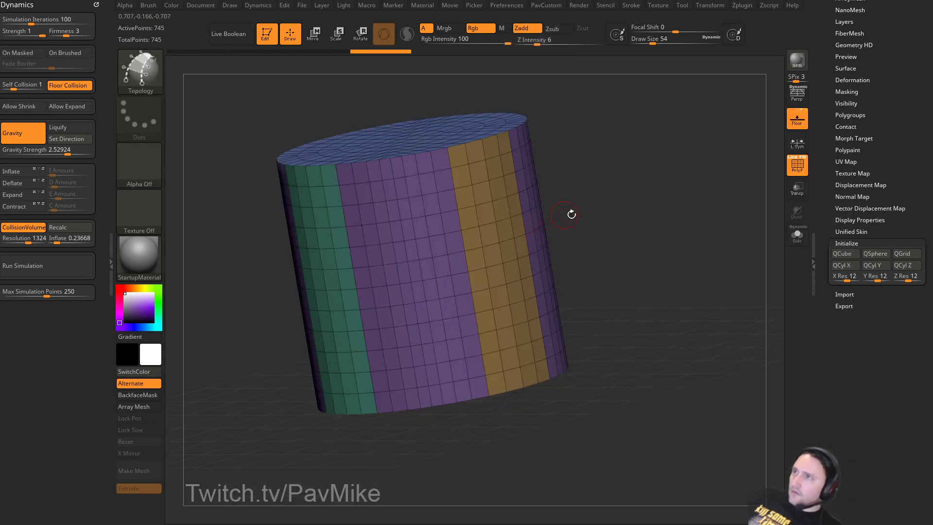
{"action": "left_click_drag", "start_coordinate": [628, 210], "coordinate": [461, 286]}
{"action": "left_click_drag", "start_coordinate": [486, 235], "coordinate": [453, 340]}
{"action": "left_click_drag", "start_coordinate": [511, 242], "coordinate": [483, 349]}
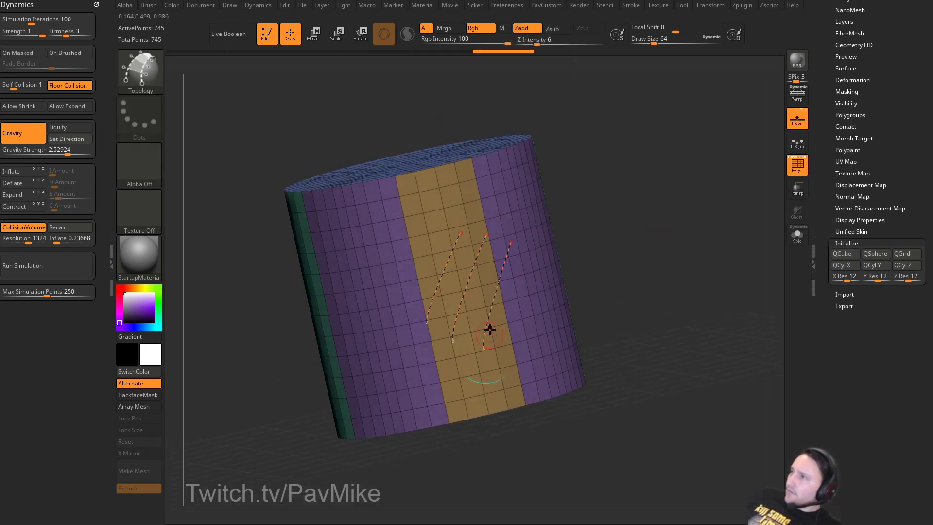
Try to generate a mesh from the topology curves at the larger draw size.
{"action": "left_click", "coordinate": [470, 270]}
{"action": "left_click_drag", "start_coordinate": [627, 282], "coordinate": [717, 234]}
{"action": "key", "text": "ctrl+z"}
Set the Draw Size to 1 and generate a thin mesh patch from the curve grid.
{"action": "key", "text": "s"}
{"action": "left_click_drag", "start_coordinate": [667, 253], "coordinate": [645, 257]}
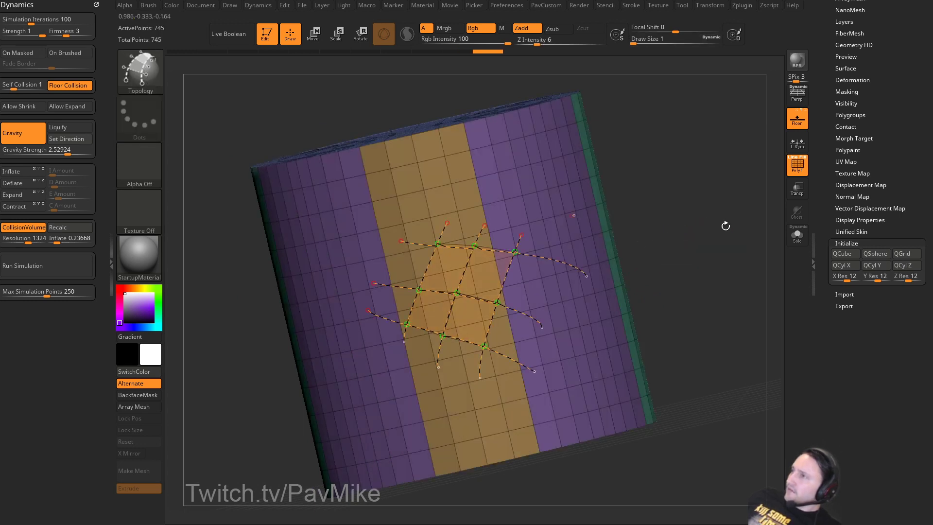
{"action": "left_click", "coordinate": [498, 177]}
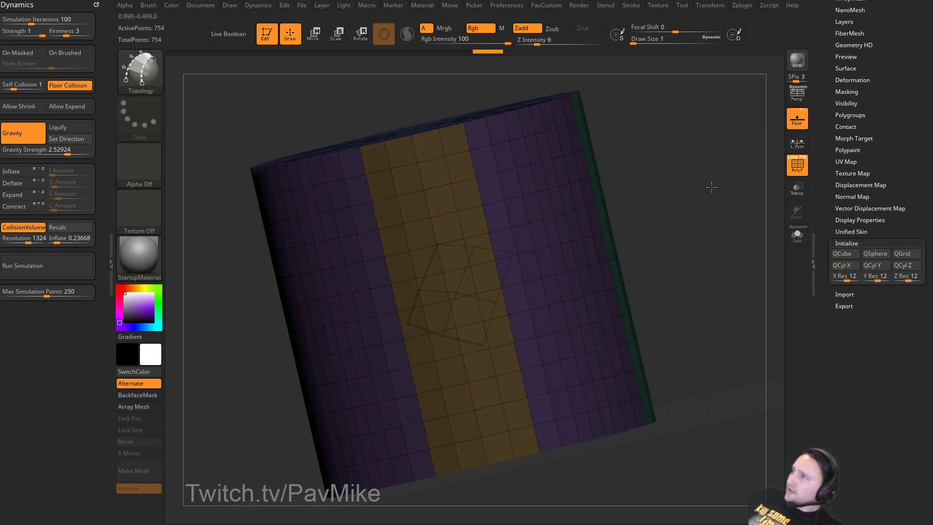
Split the new mesh patch from the masked cylinder into its own subtool.
{"action": "left_click_drag", "start_coordinate": [711, 188], "coordinate": [715, 218]}
{"action": "key", "text": "2"}
{"action": "left_click", "coordinate": [721, 234]}
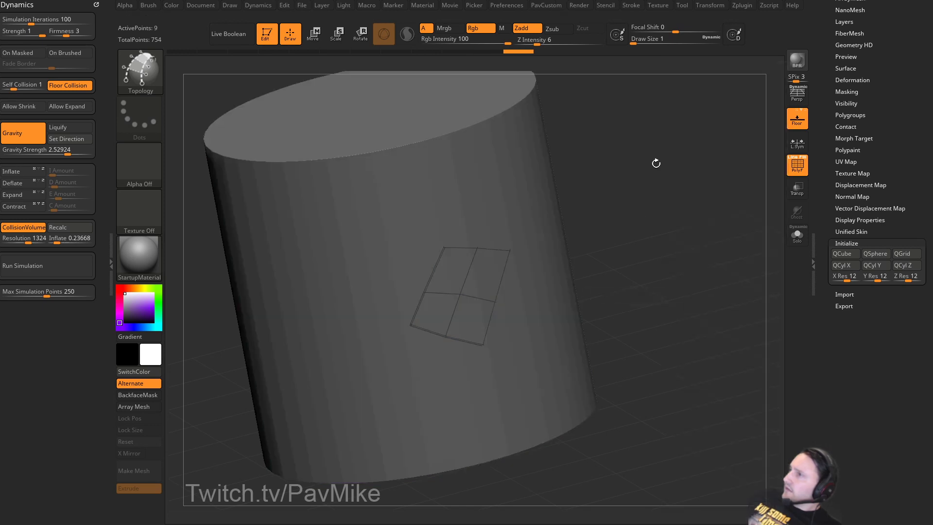
{"action": "mouse_move", "coordinate": [678, 267]}
{"action": "left_mouse_down"}
{"action": "mouse_move", "coordinate": [662, 227]}
{"action": "mouse_move", "coordinate": [680, 269]}
{"action": "left_mouse_up"}
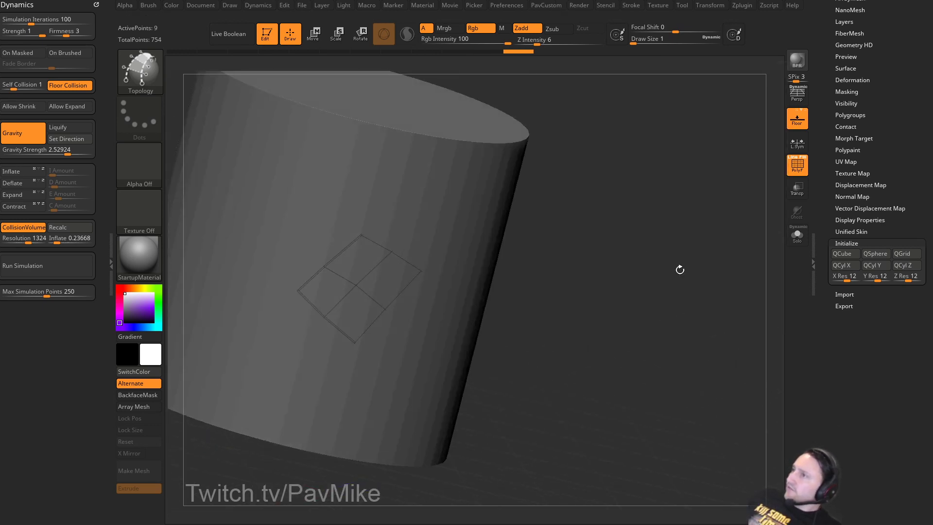
Turn on transparency and set the patch's Dynamic Subdiv to Thickness 0.00279 with Offset 100 and no smooth subdivision.
{"action": "left_click", "coordinate": [799, 187]}
{"action": "left_click_drag", "start_coordinate": [651, 228], "coordinate": [783, 208]}
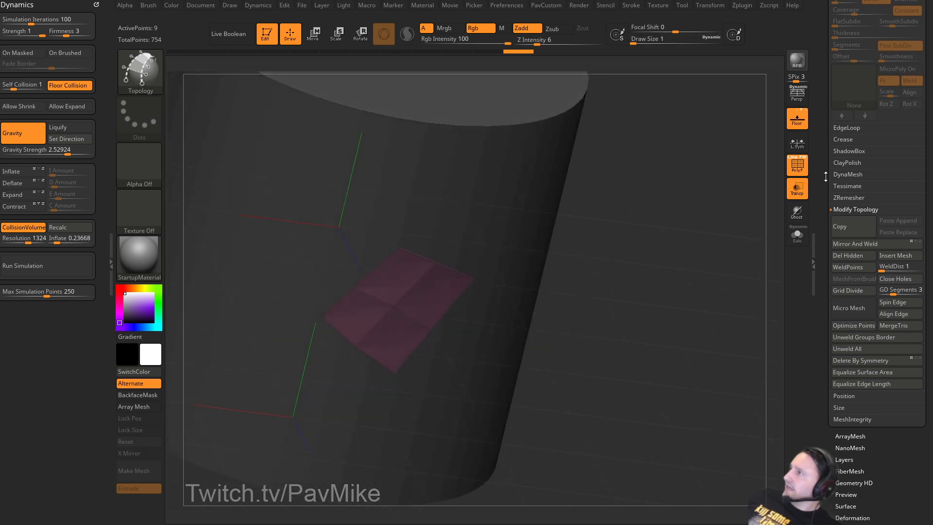
{"action": "scroll", "coordinate": [826, 177], "scroll_direction": "up", "scroll_amount": 5}
{"action": "left_click", "coordinate": [851, 228]}
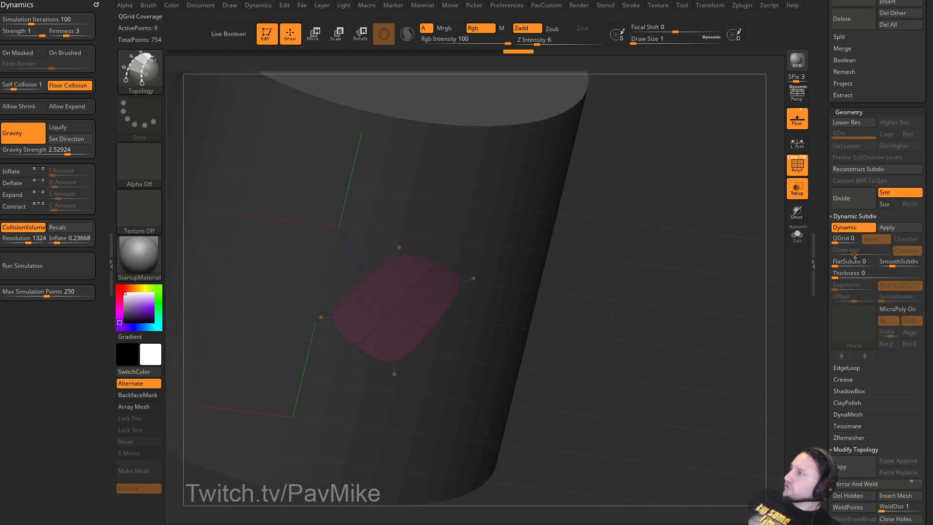
{"action": "left_click_drag", "start_coordinate": [889, 263], "coordinate": [854, 275]}
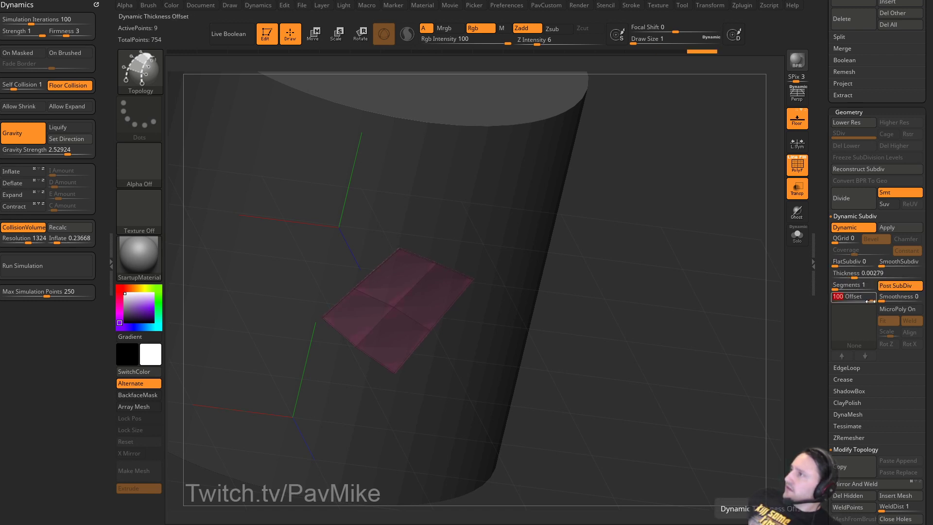
{"action": "left_click_drag", "start_coordinate": [710, 253], "coordinate": [708, 302]}
{"action": "key", "text": "space"}
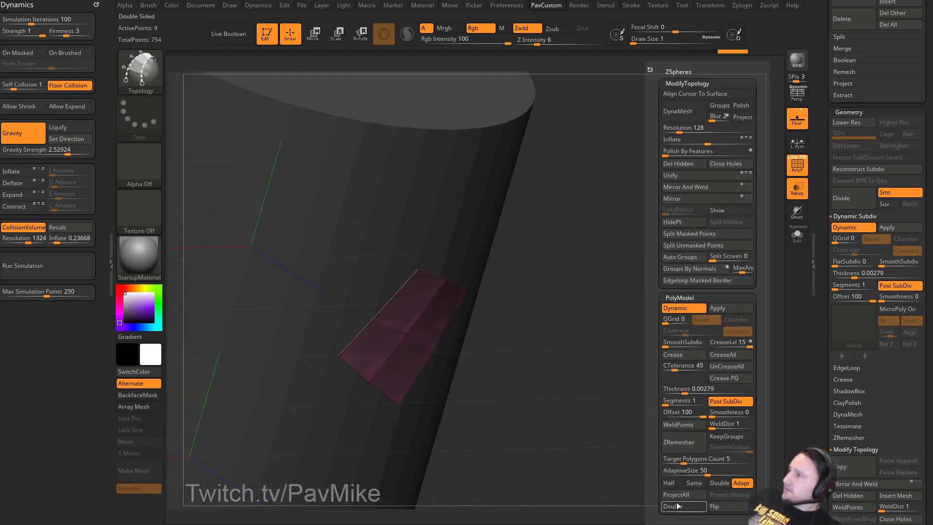
{"action": "left_click_drag", "start_coordinate": [663, 253], "coordinate": [608, 245]}
Switch to the ZModeler brush, set its edge action to Extrude with the Edge/EdgeLoop target, and extrude two faces from the patch's upper end.
{"action": "key", "text": "b"}
{"action": "key", "text": "z"}
{"action": "key", "text": "m"}
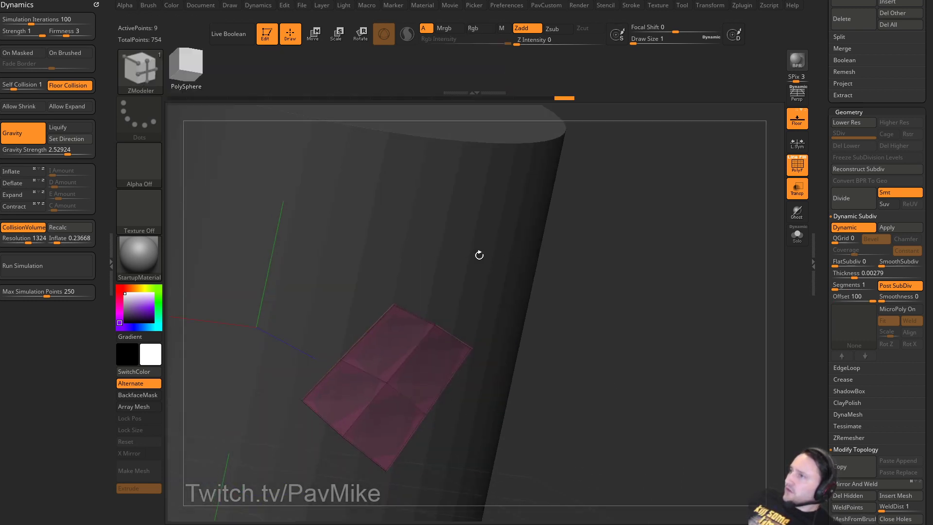
{"action": "key", "text": "space"}
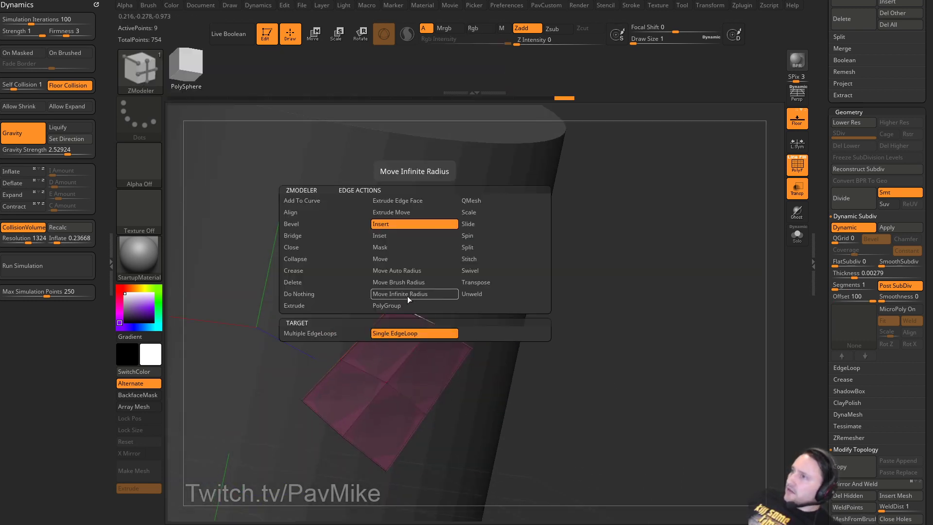
{"action": "left_click", "coordinate": [336, 306]}
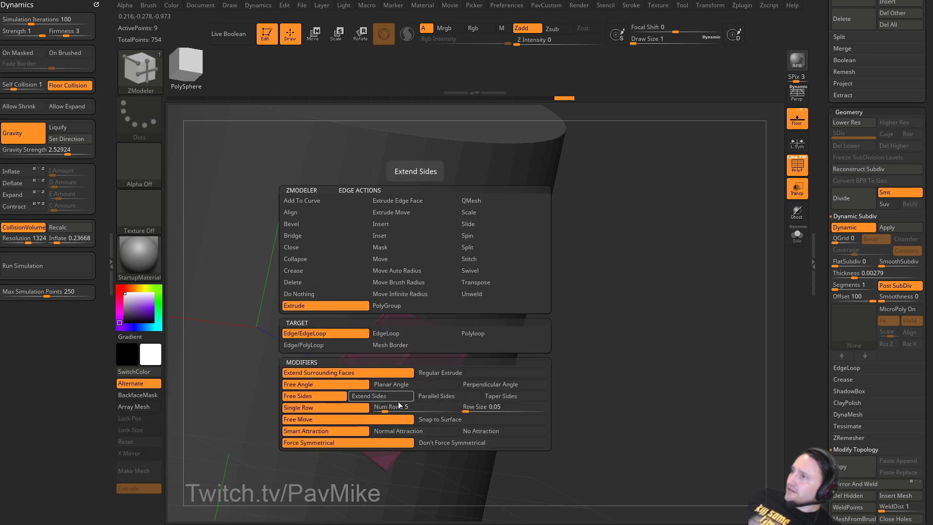
{"action": "left_click_drag", "start_coordinate": [602, 343], "coordinate": [442, 258]}
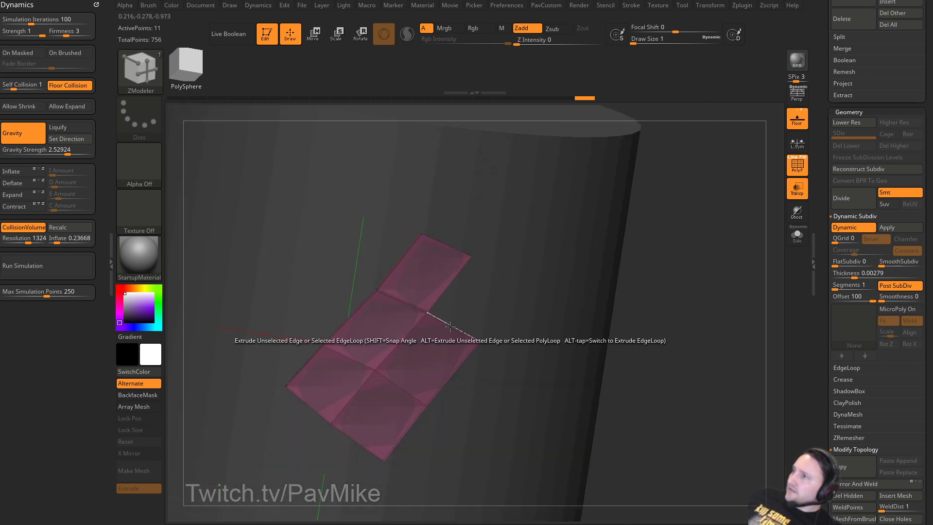
{"action": "left_click_drag", "start_coordinate": [450, 323], "coordinate": [495, 266]}
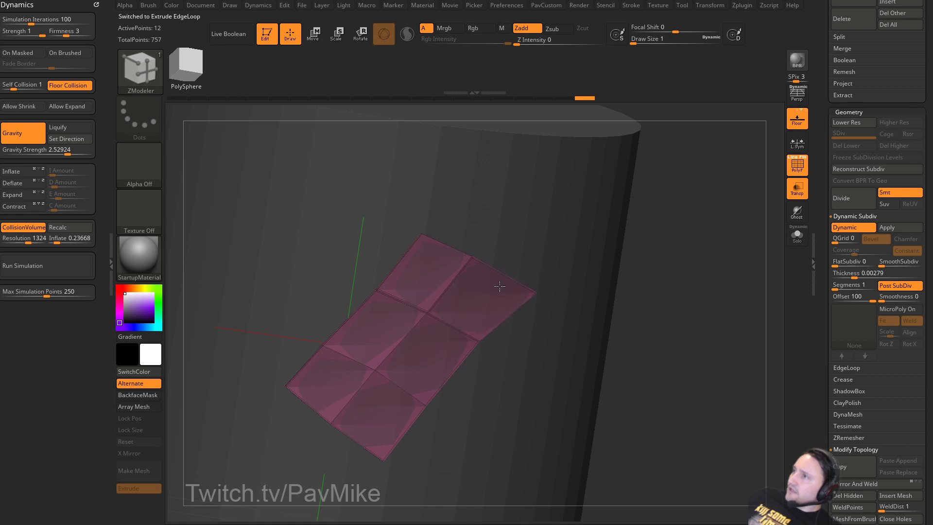
Extrude the patch's whole outer border outward and add further faces along its upper-left side.
{"action": "left_click_drag", "start_coordinate": [400, 263], "coordinate": [343, 213]}
{"action": "key", "text": "shift"}
{"action": "key", "text": "shift"}
{"action": "key", "text": "shift"}
{"action": "key", "text": "shift"}
{"action": "key", "text": "shift"}
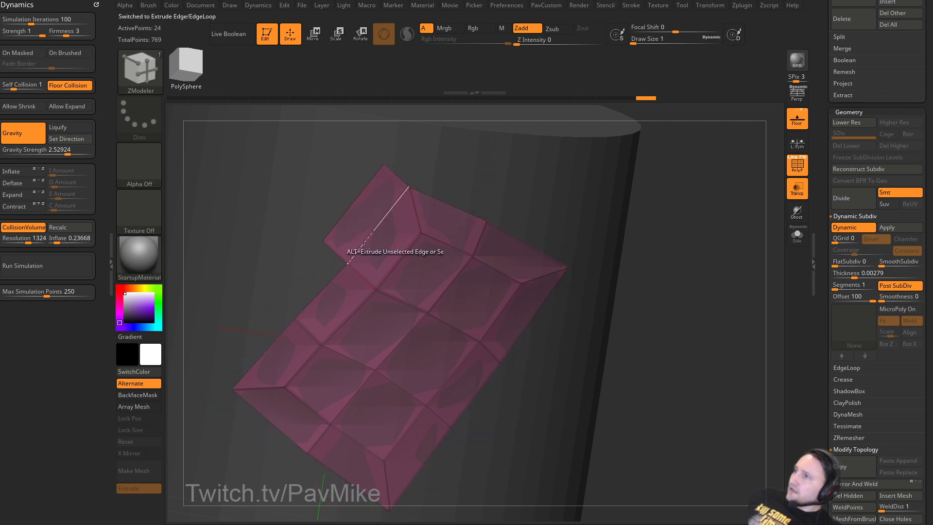
{"action": "left_click_drag", "start_coordinate": [328, 281], "coordinate": [323, 250]}
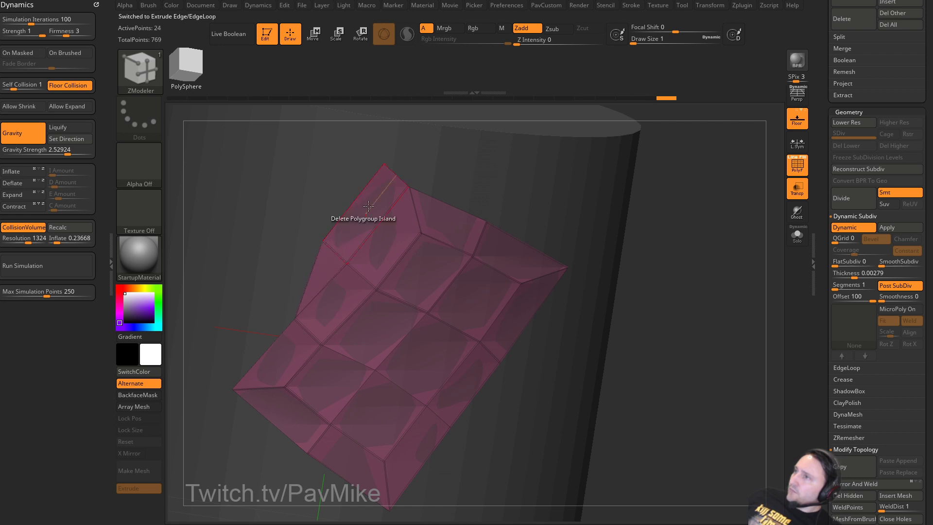
{"action": "left_click_drag", "start_coordinate": [368, 206], "coordinate": [316, 167]}
{"action": "left_click_drag", "start_coordinate": [688, 198], "coordinate": [663, 221]}
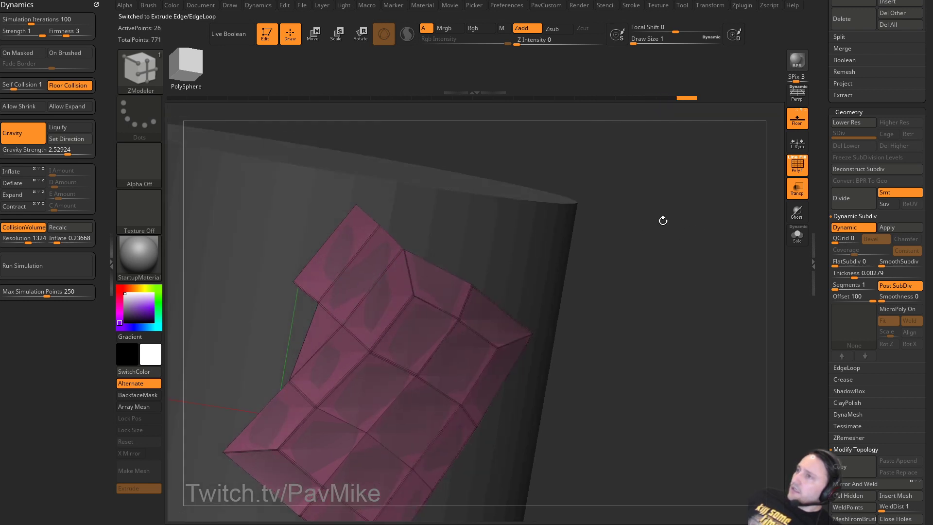
Turn off transparency and apply the SketchShaded2 material to the model.
{"action": "left_click", "coordinate": [798, 212]}
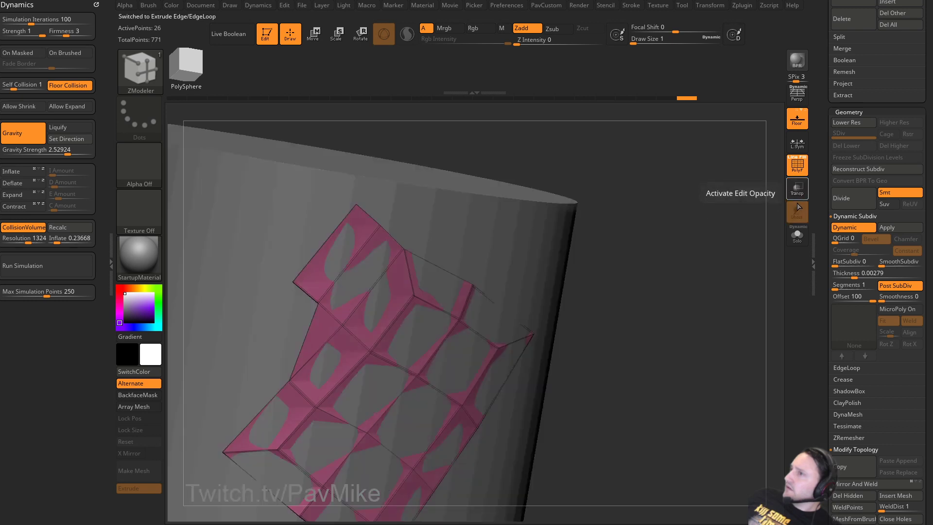
{"action": "left_click", "coordinate": [797, 188]}
{"action": "left_click_drag", "start_coordinate": [758, 218], "coordinate": [642, 253]}
{"action": "left_click", "coordinate": [136, 255]}
{"action": "left_click", "coordinate": [758, 345]}
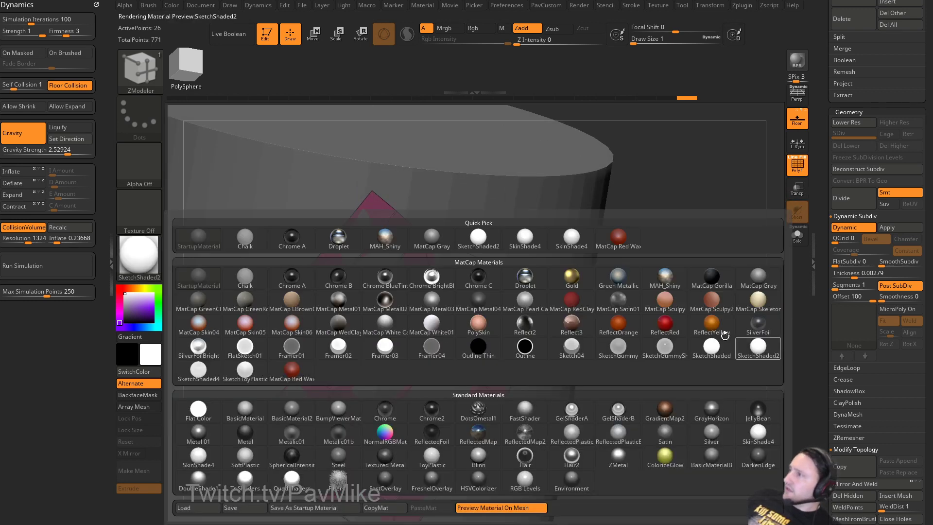
Extrude three more faces along the patch's upper edge, just below the cylinder's rim.
{"action": "mouse_move", "coordinate": [758, 346]}
{"action": "left_mouse_down"}
{"action": "mouse_move", "coordinate": [408, 244]}
{"action": "mouse_move", "coordinate": [430, 238]}
{"action": "mouse_move", "coordinate": [421, 217]}
{"action": "left_mouse_up"}
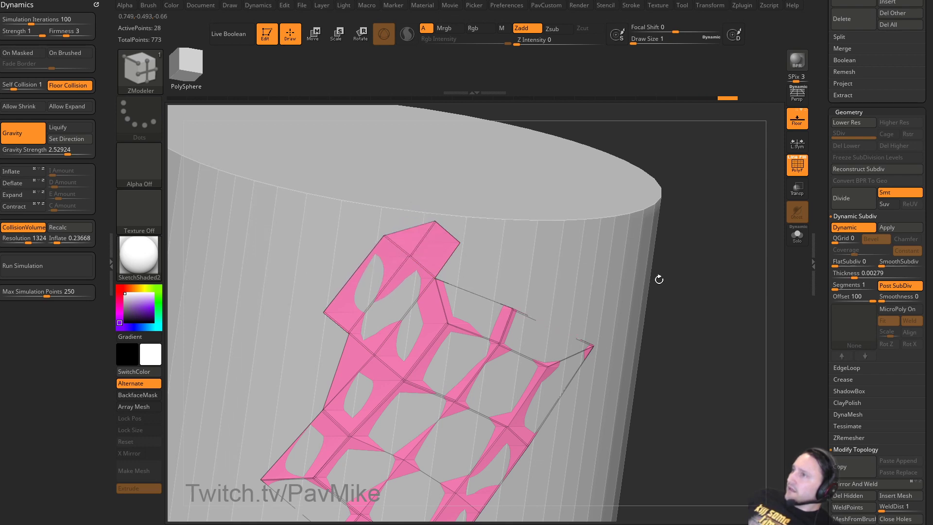
{"action": "left_click_drag", "start_coordinate": [658, 278], "coordinate": [477, 238]}
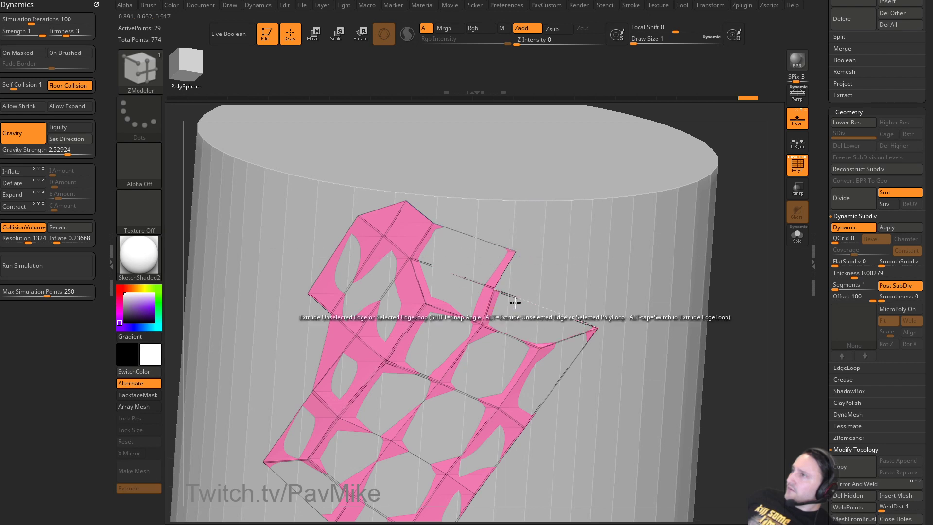
{"action": "left_click_drag", "start_coordinate": [515, 301], "coordinate": [538, 262]}
{"action": "left_click_drag", "start_coordinate": [715, 276], "coordinate": [538, 278]}
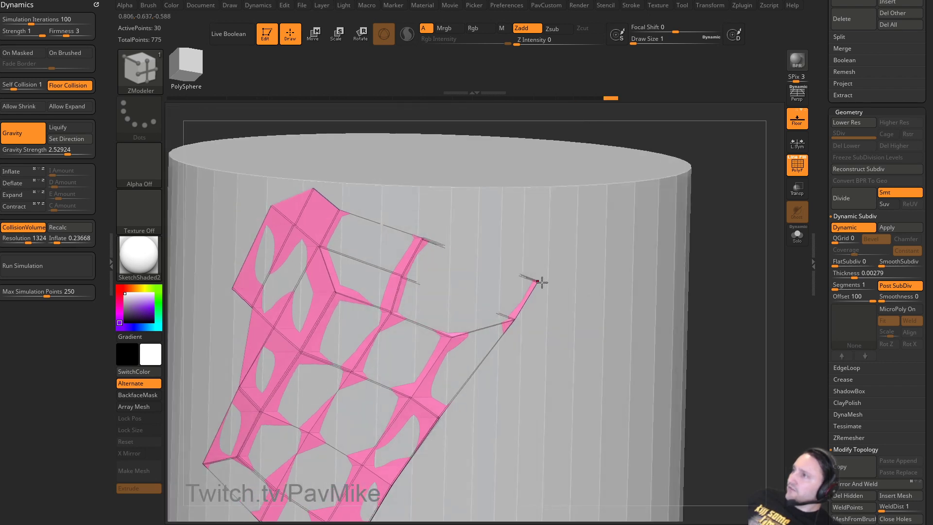
Set the ZModeler point action to Move by Brush Radius with Snap to Surface, and set the Draw Size to 9.
{"action": "key", "text": "space"}
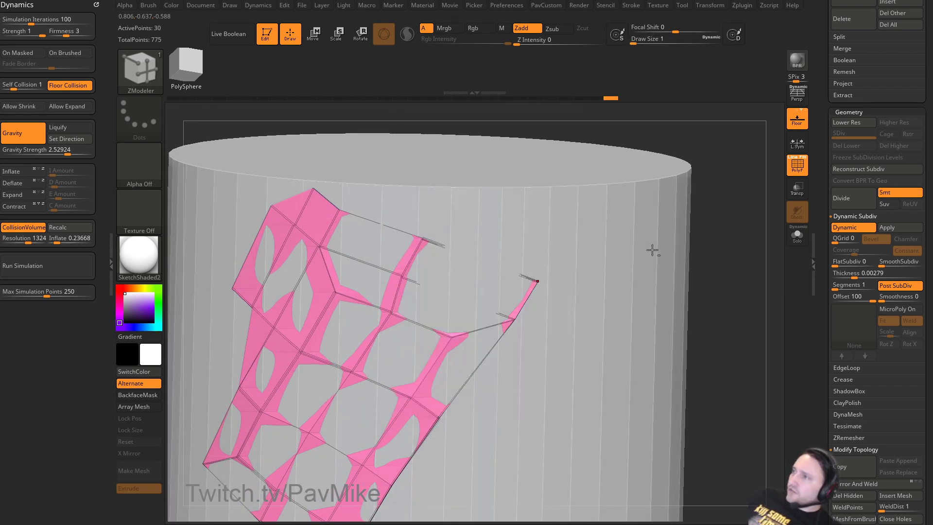
{"action": "left_click_drag", "start_coordinate": [652, 248], "coordinate": [498, 276]}
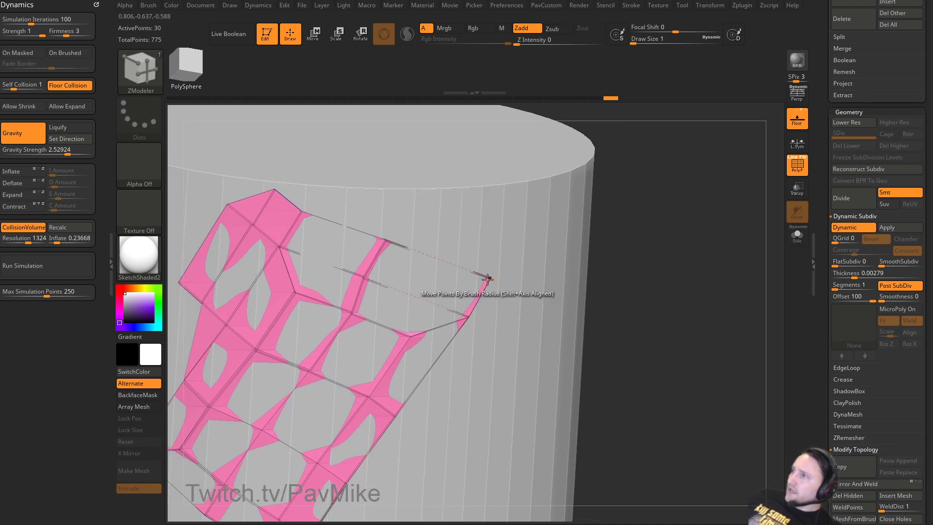
{"action": "key", "text": "space"}
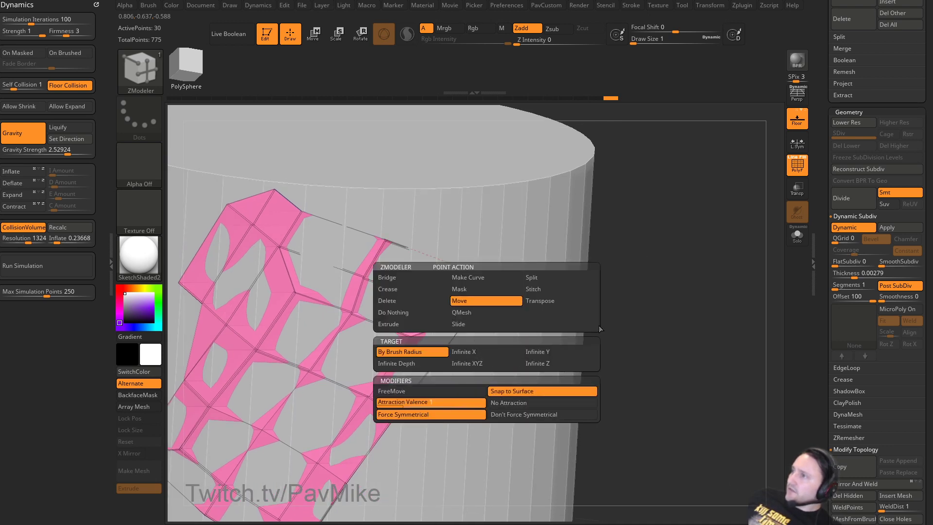
{"action": "left_click_drag", "start_coordinate": [601, 329], "coordinate": [559, 318]}
{"action": "key", "text": "s"}
{"action": "left_click", "coordinate": [521, 299]}
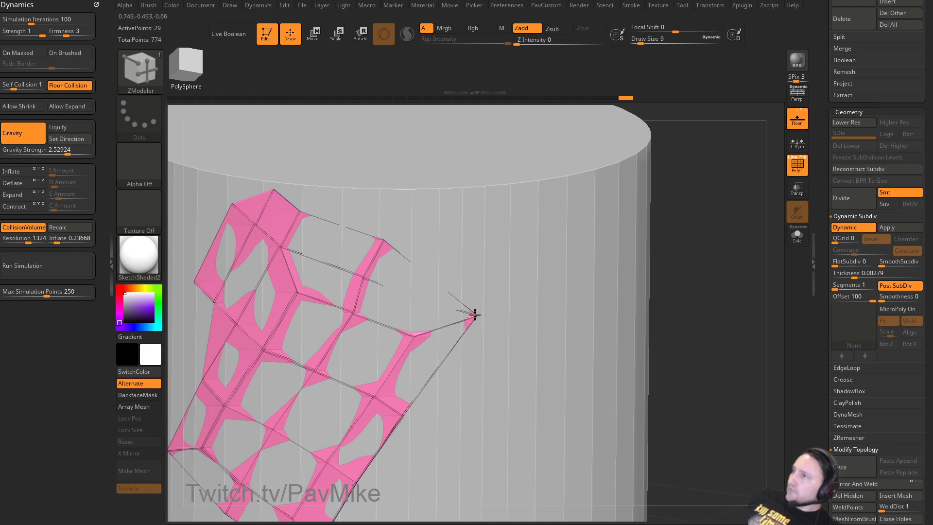
Move the protruding points at the patch's right-hand corner inward along the cylinder to merge with the neighbouring border point.
{"action": "left_click_drag", "start_coordinate": [477, 316], "coordinate": [372, 347]}
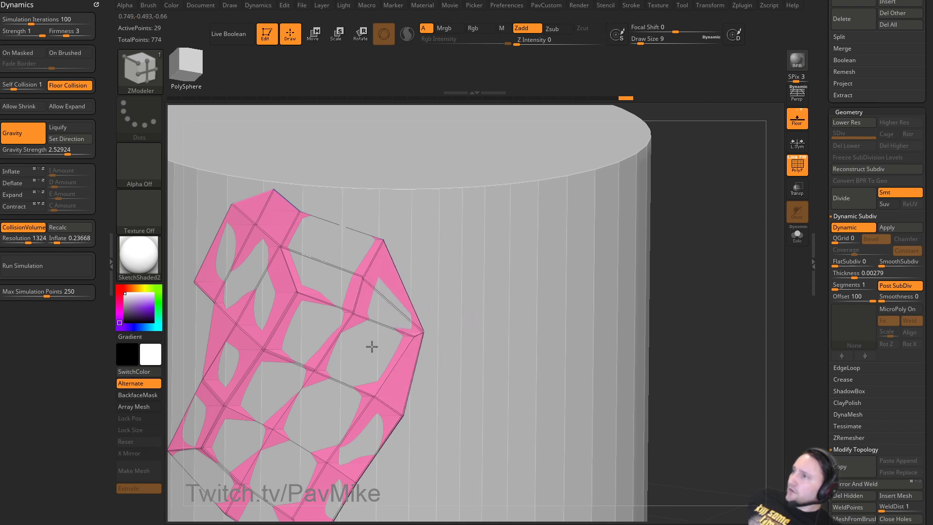
{"action": "left_click_drag", "start_coordinate": [423, 333], "coordinate": [413, 337]}
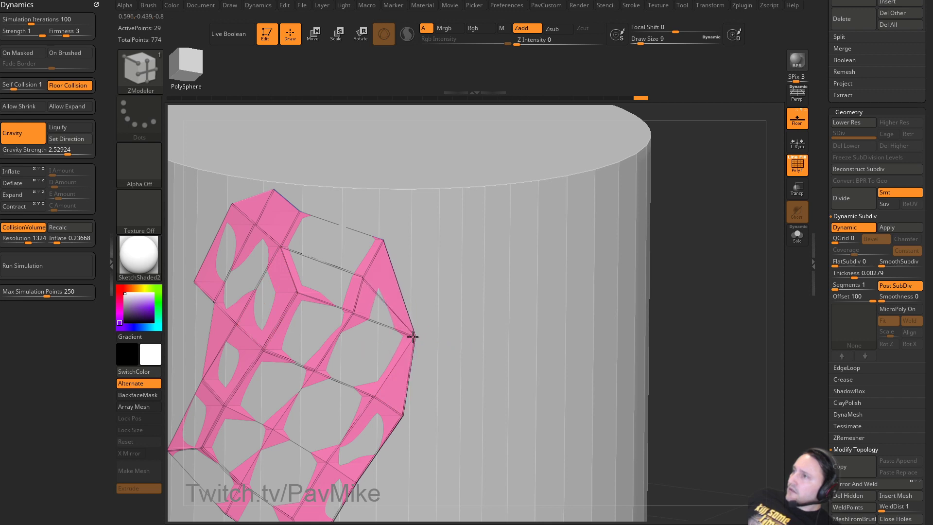
{"action": "left_click_drag", "start_coordinate": [664, 266], "coordinate": [686, 258]}
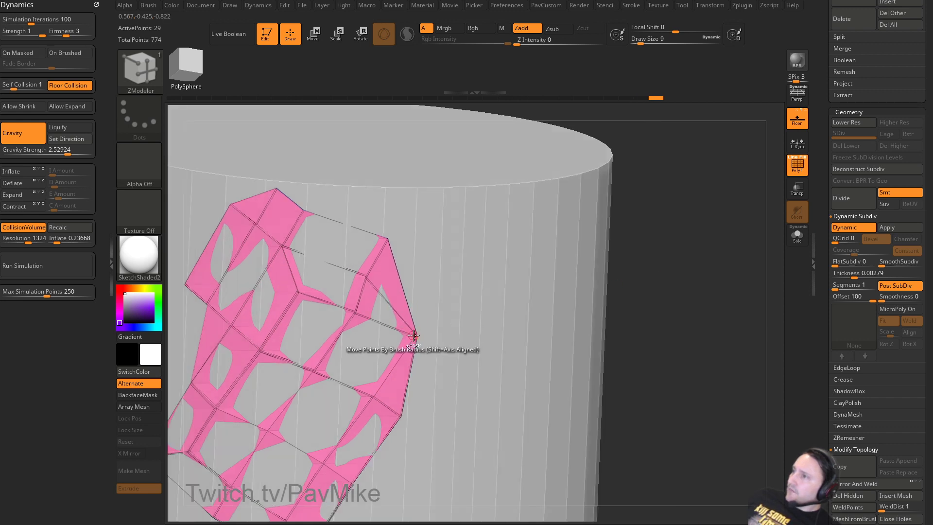
{"action": "left_click_drag", "start_coordinate": [416, 335], "coordinate": [424, 332]}
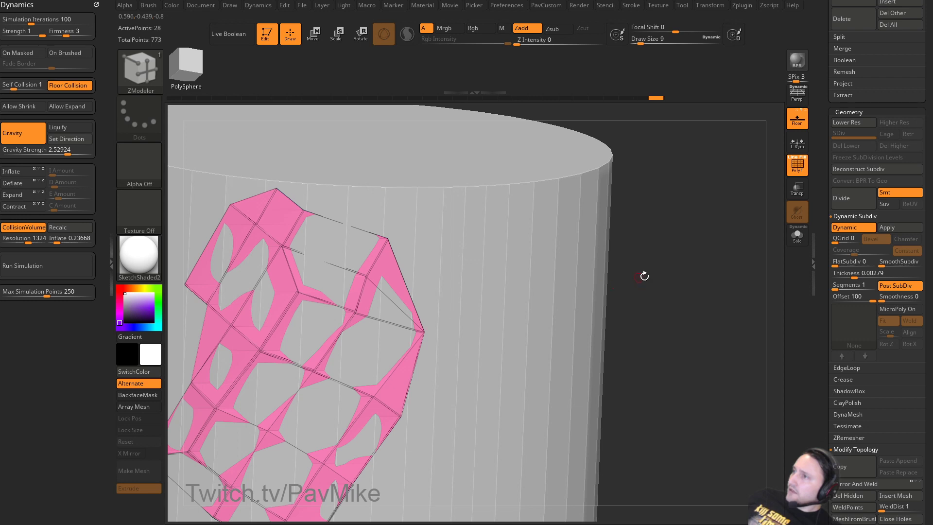
{"action": "mouse_move", "coordinate": [644, 276]}
{"action": "left_mouse_down", "text": "alt"}
{"action": "mouse_move", "coordinate": [679, 237]}
{"action": "mouse_move", "coordinate": [677, 269]}
{"action": "mouse_move", "coordinate": [651, 273]}
{"action": "left_mouse_up", "text": "alt"}
{"action": "left_click_drag", "start_coordinate": [473, 304], "coordinate": [475, 298]}
{"action": "left_click_drag", "start_coordinate": [700, 274], "coordinate": [725, 272]}
Set the Draw Size to 27 and divide the patch mesh twice, up to subdivision level 3.
{"action": "key", "text": "s"}
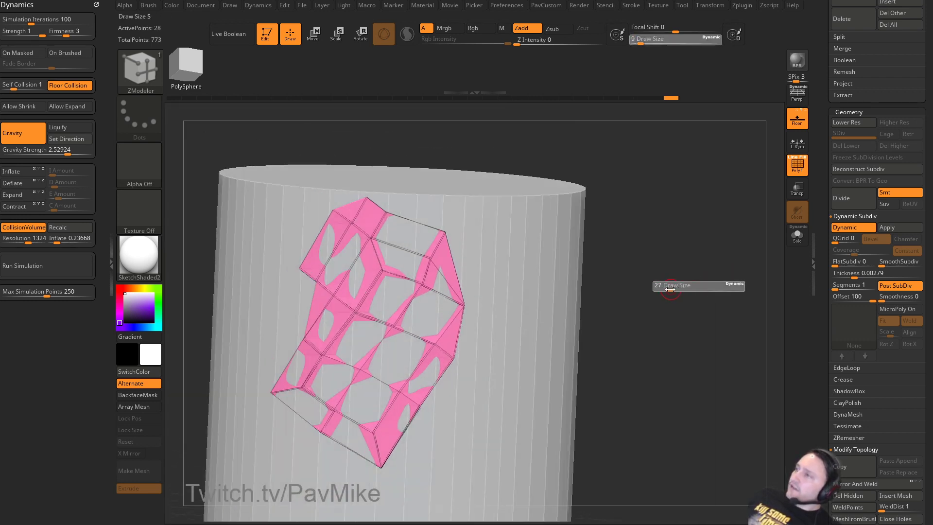
{"action": "left_click", "coordinate": [672, 288]}
{"action": "left_click_drag", "start_coordinate": [674, 292], "coordinate": [673, 304], "text": "alt"}
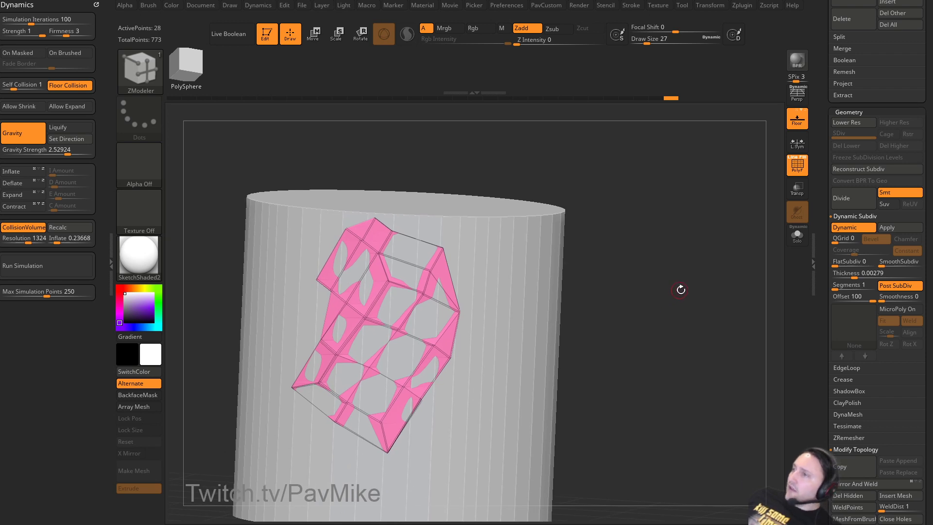
{"action": "key", "text": "ctrl+d"}
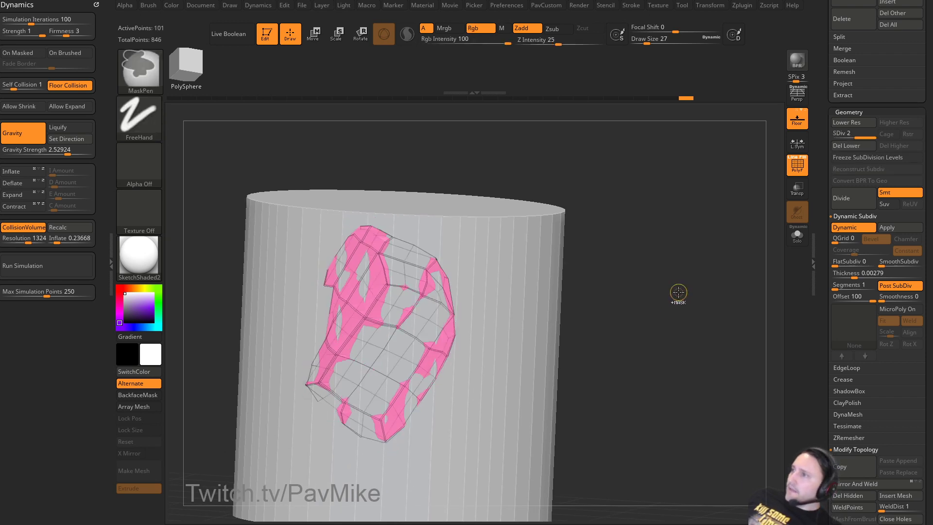
{"action": "key", "text": "ctrl+d"}
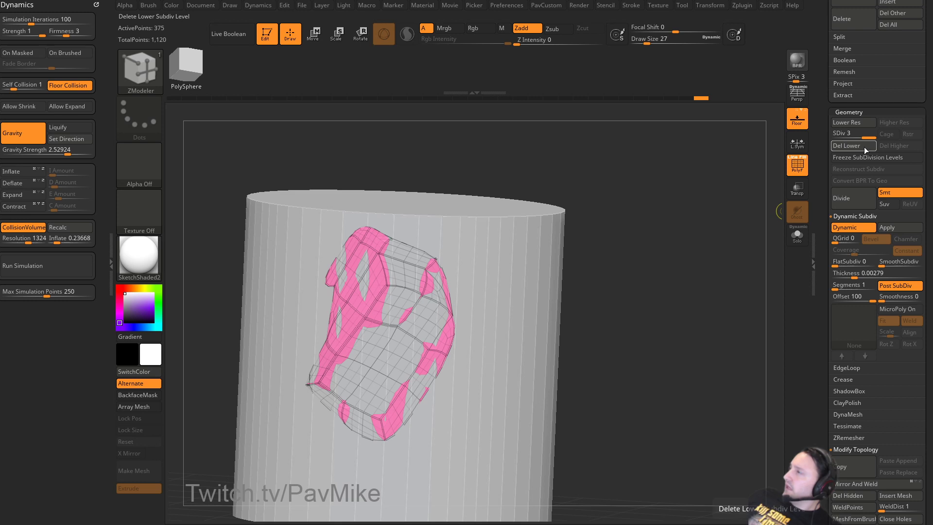
Project the subdivided patch onto the cylinder's surface with ProjectAll.
{"action": "left_click_drag", "start_coordinate": [652, 253], "coordinate": [689, 244]}
{"action": "key", "text": "space"}
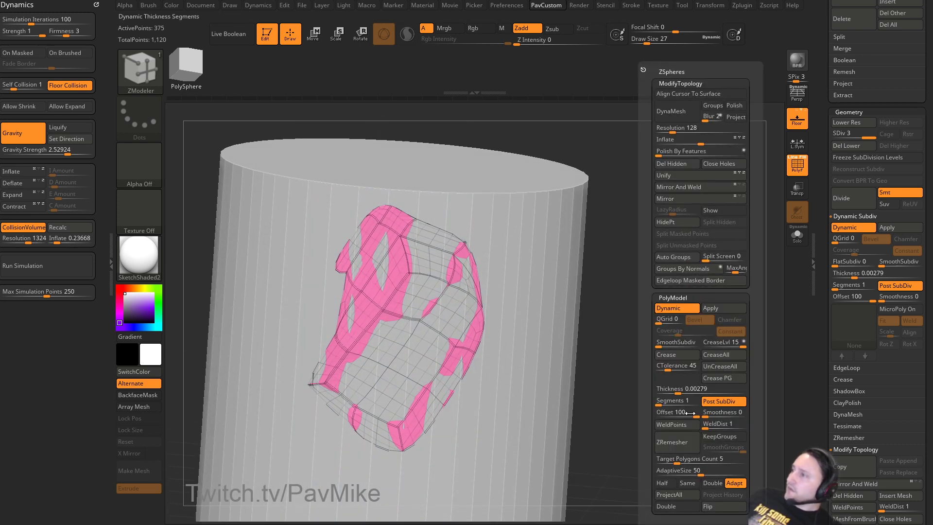
{"action": "left_click", "coordinate": [672, 500]}
{"action": "left_click_drag", "start_coordinate": [614, 504], "coordinate": [676, 323]}
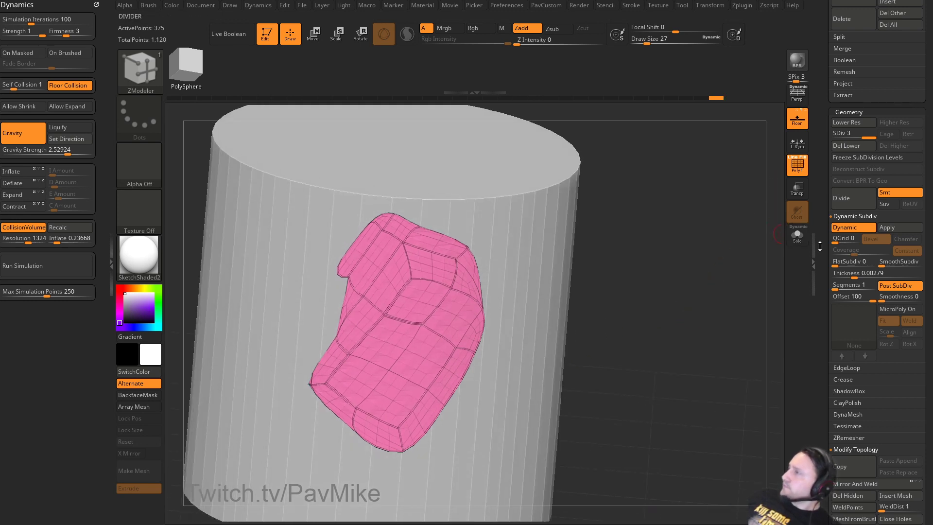
Set the patch's dynamic Thickness to 0 and turn transparency back on with Ghost off.
{"action": "left_click_drag", "start_coordinate": [855, 273], "coordinate": [826, 275]}
{"action": "left_click_drag", "start_coordinate": [681, 294], "coordinate": [673, 304]}
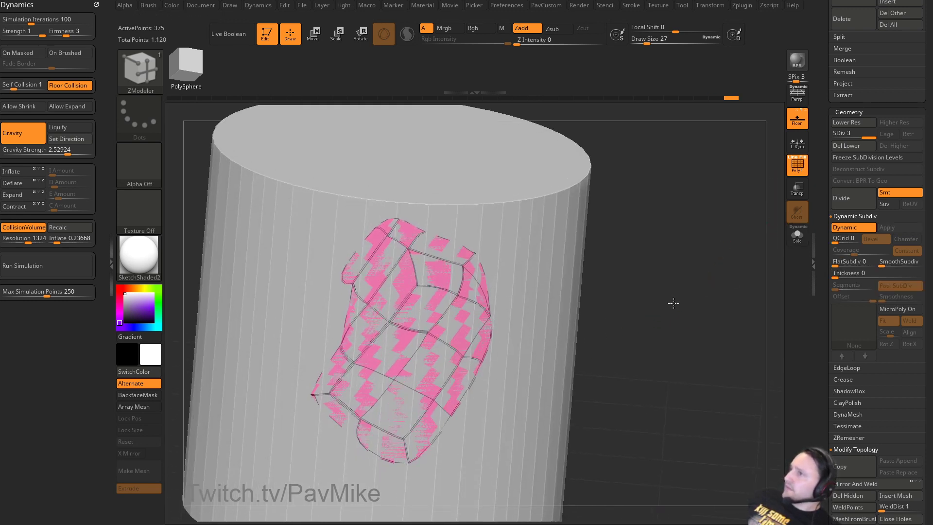
{"action": "left_click", "coordinate": [799, 194]}
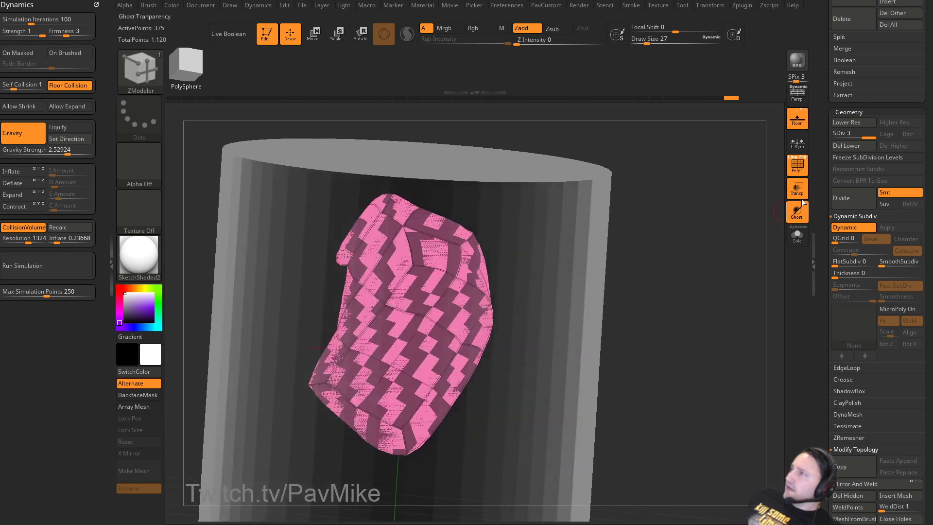
{"action": "left_click", "coordinate": [797, 211]}
Set the Draw Size to 51 and switch to the Move brush.
{"action": "key", "text": "s"}
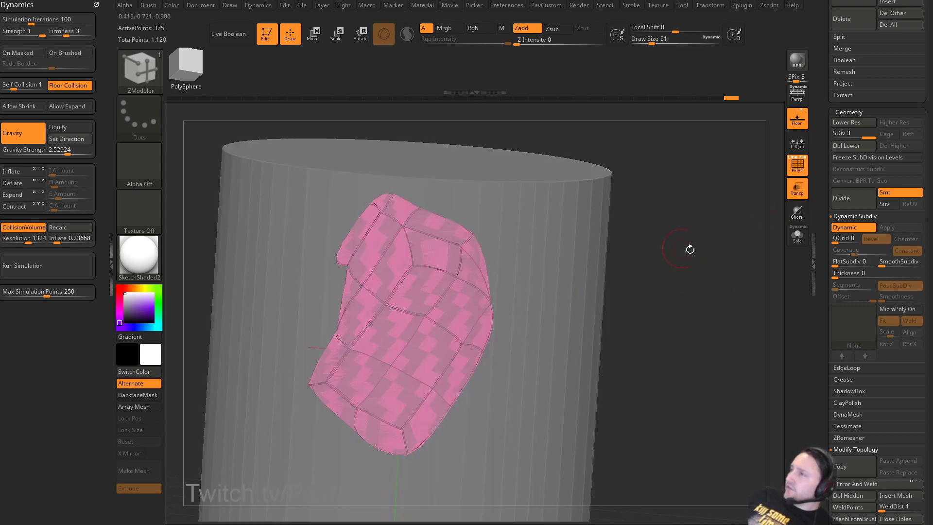
{"action": "mouse_move", "coordinate": [691, 250]}
{"action": "left_mouse_down"}
{"action": "mouse_move", "coordinate": [681, 261]}
{"action": "mouse_move", "coordinate": [595, 274]}
{"action": "mouse_move", "coordinate": [576, 290]}
{"action": "left_mouse_up"}
{"action": "key", "text": "b"}
{"action": "key", "text": "m"}
{"action": "key", "text": "v"}
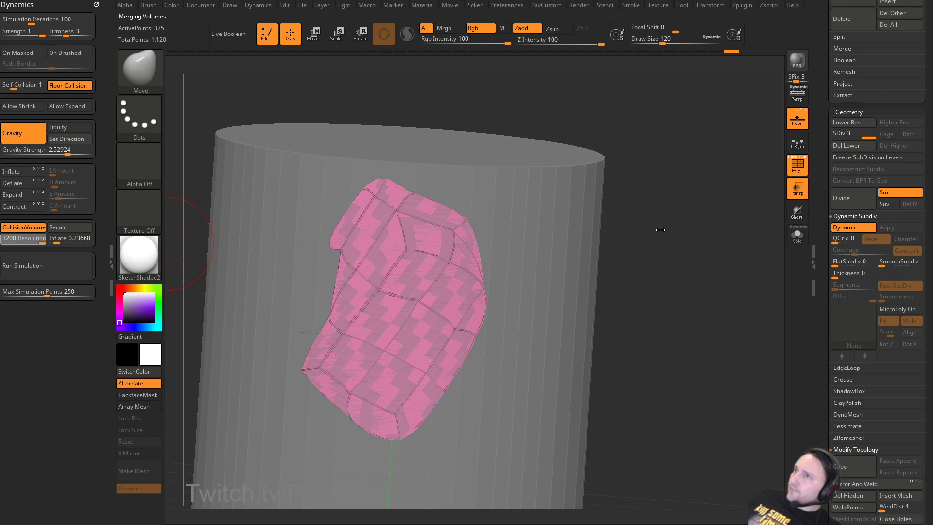
Set the collision volume Resolution to 3200 and raise the Move brush's Elasticity Simulation Iterations.
{"action": "key", "text": "Return"}
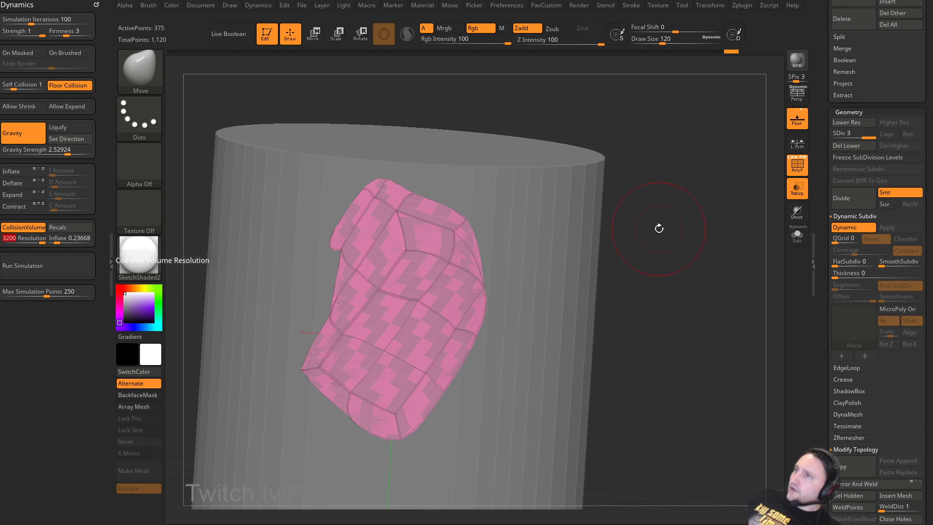
{"action": "left_click", "coordinate": [150, 7]}
{"action": "scroll", "coordinate": [167, 396], "scroll_direction": "down", "scroll_amount": 1}
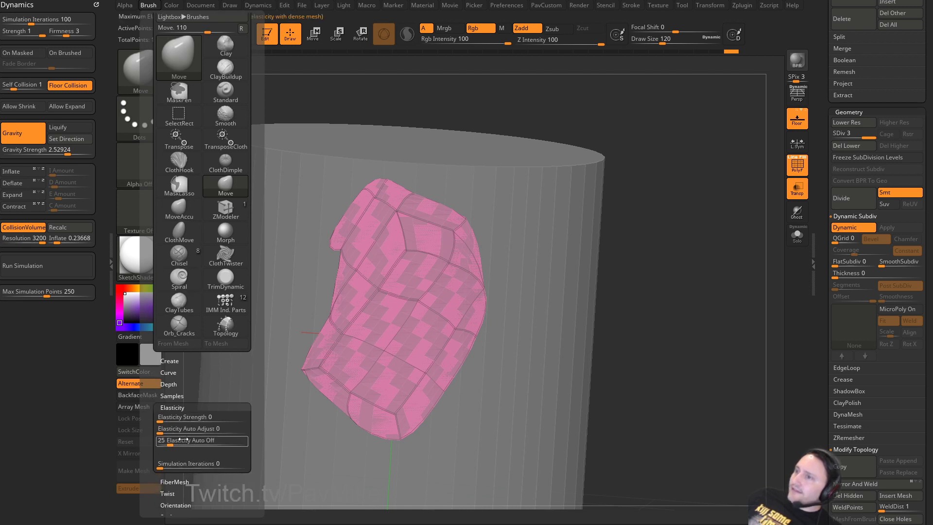
{"action": "left_click_drag", "start_coordinate": [214, 464], "coordinate": [247, 463]}
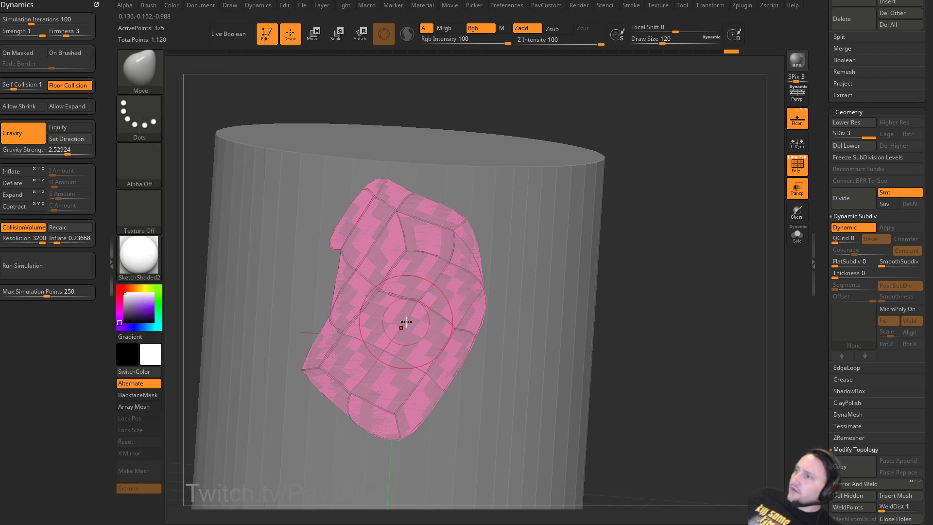
Nudge the middle of the patch with the Move brush, using a Draw Size of 101.
{"action": "left_click_drag", "start_coordinate": [406, 323], "coordinate": [408, 329]}
{"action": "key", "text": "s"}
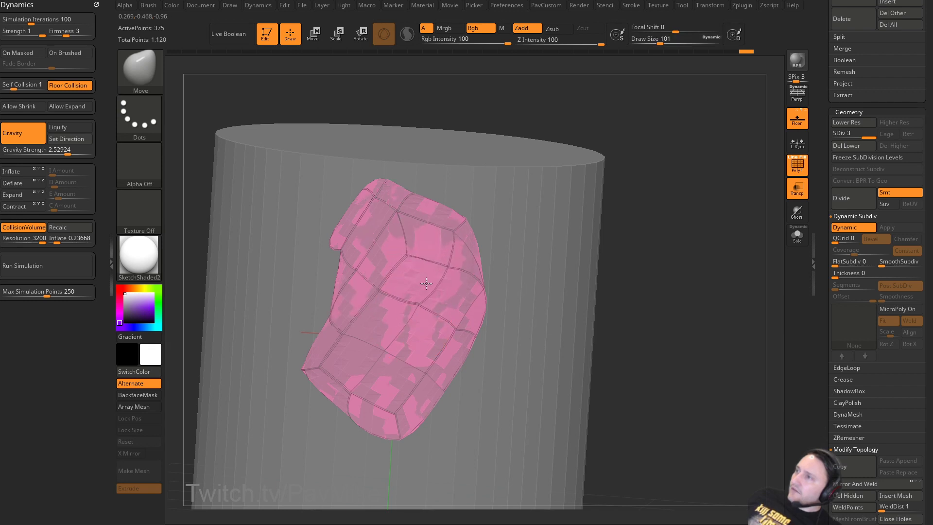
{"action": "mouse_move", "coordinate": [423, 286]}
{"action": "left_mouse_down"}
{"action": "mouse_move", "coordinate": [375, 340]}
{"action": "mouse_move", "coordinate": [379, 308]}
{"action": "left_mouse_up"}
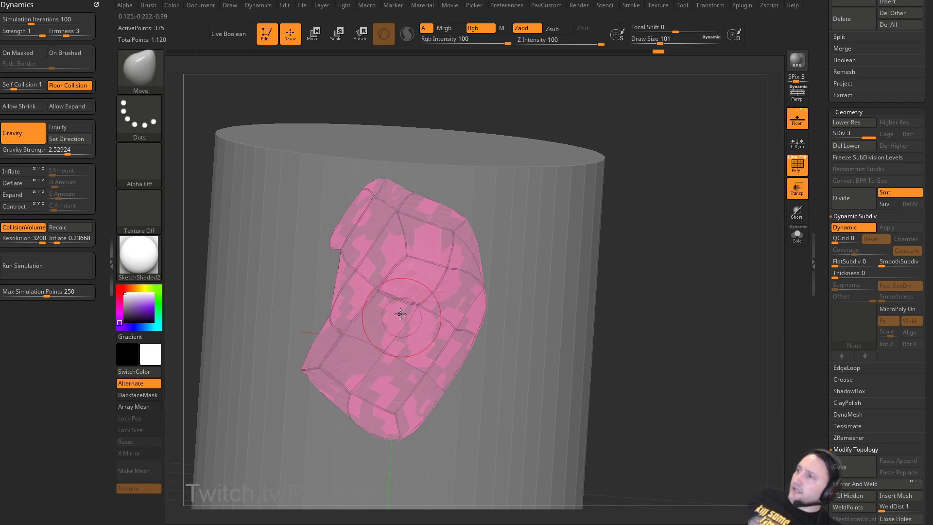
Set the collision volume Inflate to 0 and move the lower part of the patch with the Move brush.
{"action": "left_click", "coordinate": [64, 243]}
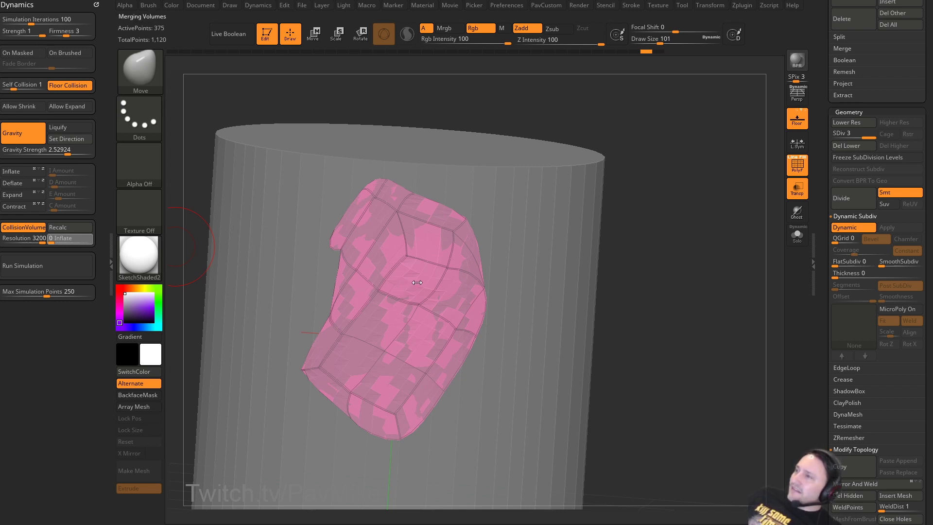
{"action": "type", "text": "0"}
{"action": "key", "text": "Return"}
{"action": "key", "text": "space"}
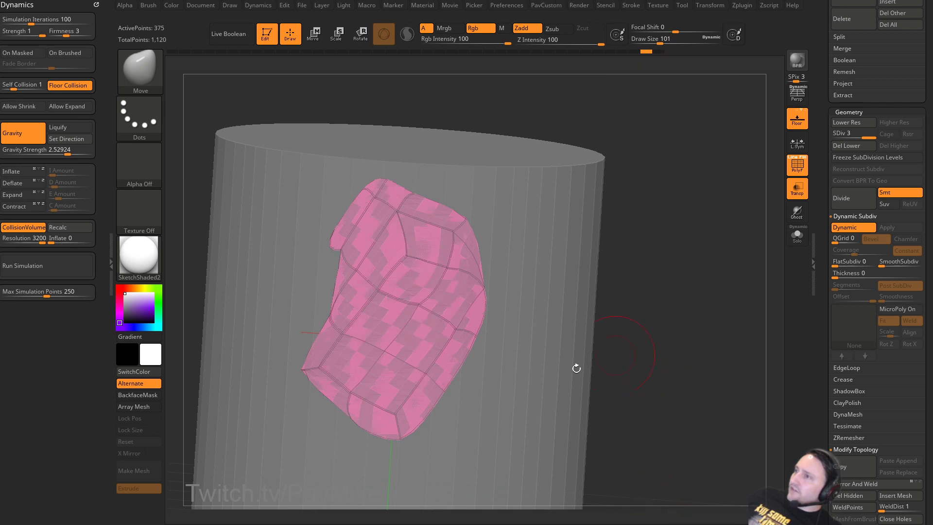
{"action": "left_click_drag", "start_coordinate": [690, 255], "coordinate": [688, 243]}
{"action": "left_click_drag", "start_coordinate": [654, 288], "coordinate": [390, 345]}
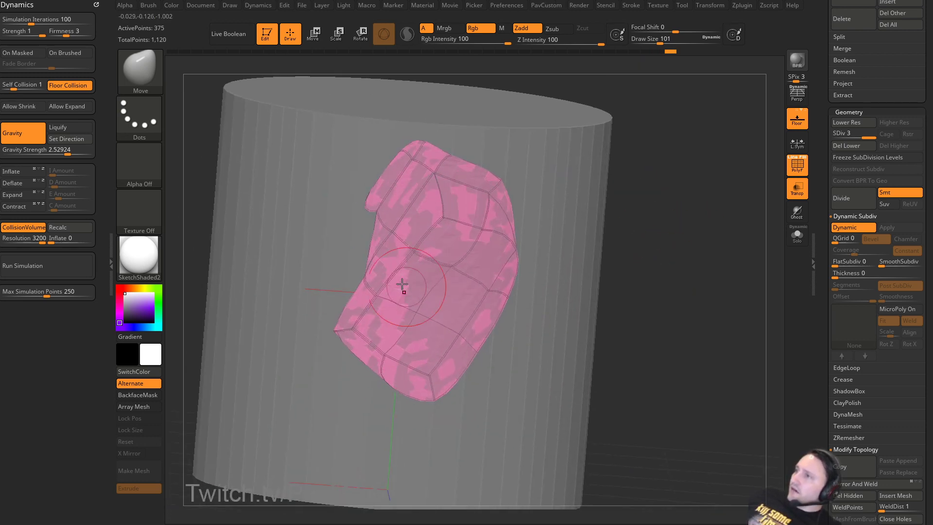
Delete the patch's lower subdivision levels and pull its surface with the Move brush.
{"action": "left_click", "coordinate": [846, 146]}
{"action": "left_click_drag", "start_coordinate": [680, 233], "coordinate": [658, 246]}
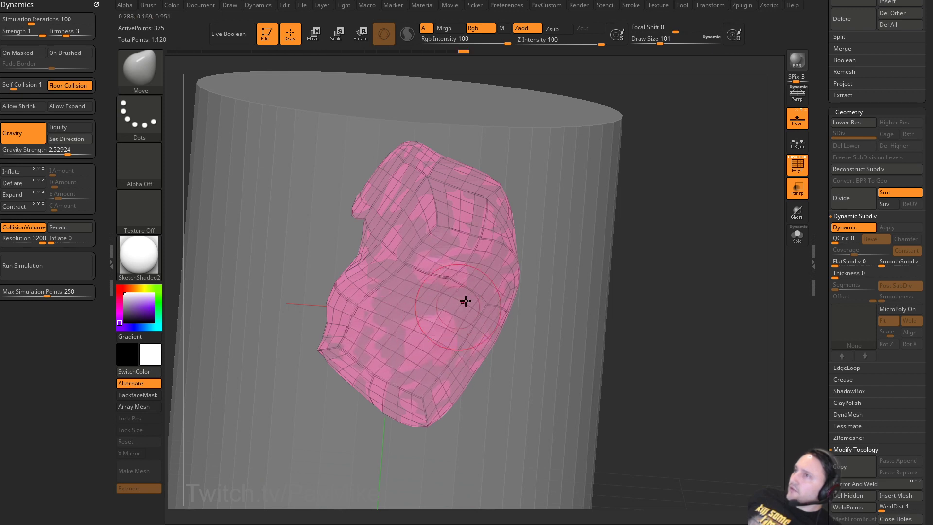
{"action": "left_click_drag", "start_coordinate": [654, 266], "coordinate": [606, 265], "text": "alt"}
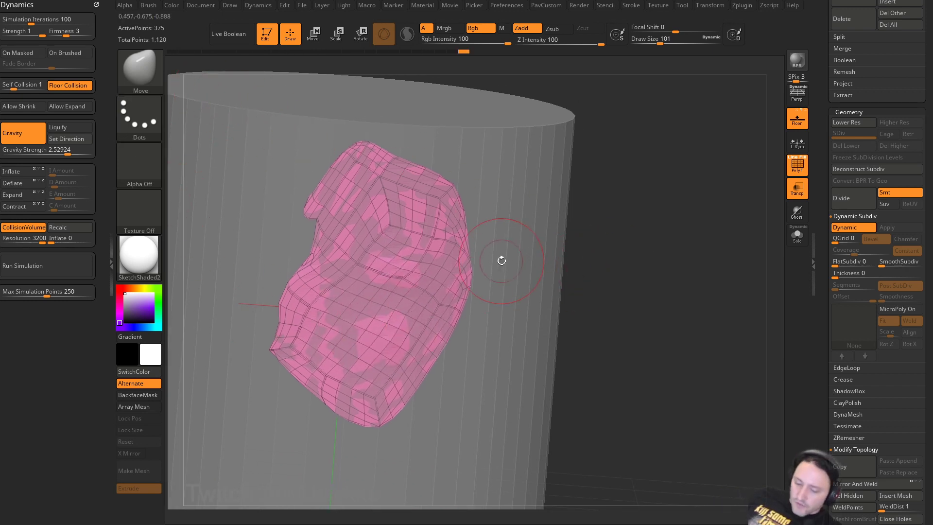
Switch to the ClothMove brush and pull the patch's upper border upward along the cylinder.
{"action": "key", "text": "b"}
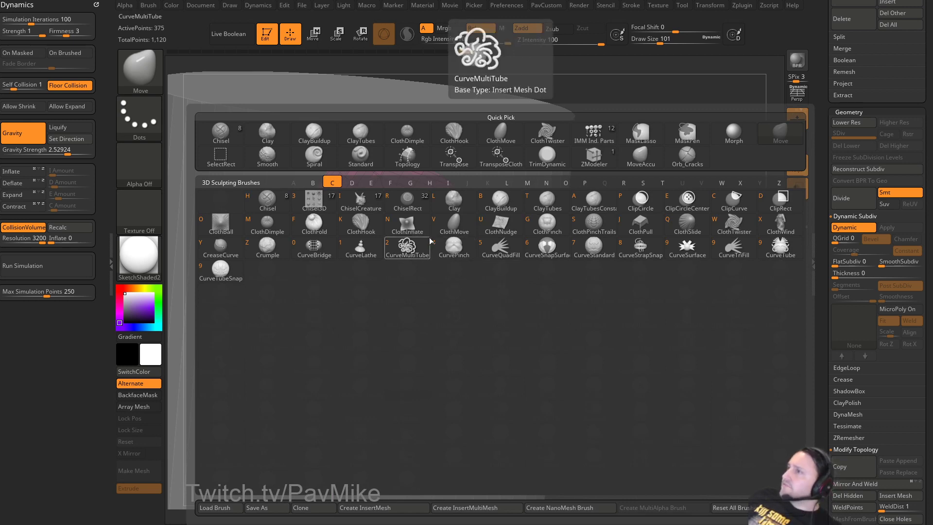
{"action": "left_click", "coordinate": [454, 229]}
{"action": "mouse_move", "coordinate": [408, 318]}
{"action": "left_mouse_down"}
{"action": "mouse_move", "coordinate": [376, 327]}
{"action": "mouse_move", "coordinate": [427, 229]}
{"action": "mouse_move", "coordinate": [577, 219]}
{"action": "mouse_move", "coordinate": [475, 202]}
{"action": "left_mouse_up"}
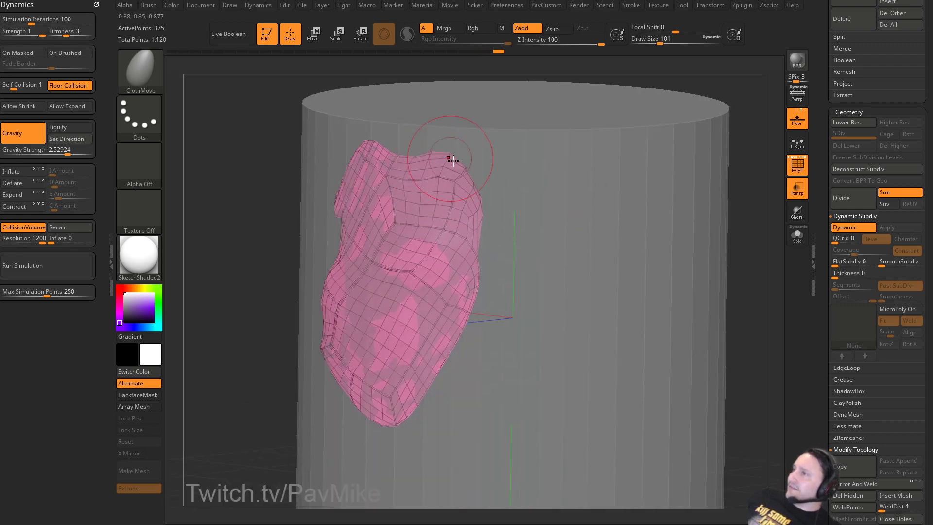
Project the reshaped patch onto the cylinder's surface with ProjectAll.
{"action": "left_click_drag", "start_coordinate": [711, 214], "coordinate": [771, 212]}
{"action": "key", "text": "space"}
{"action": "left_click", "coordinate": [665, 498]}
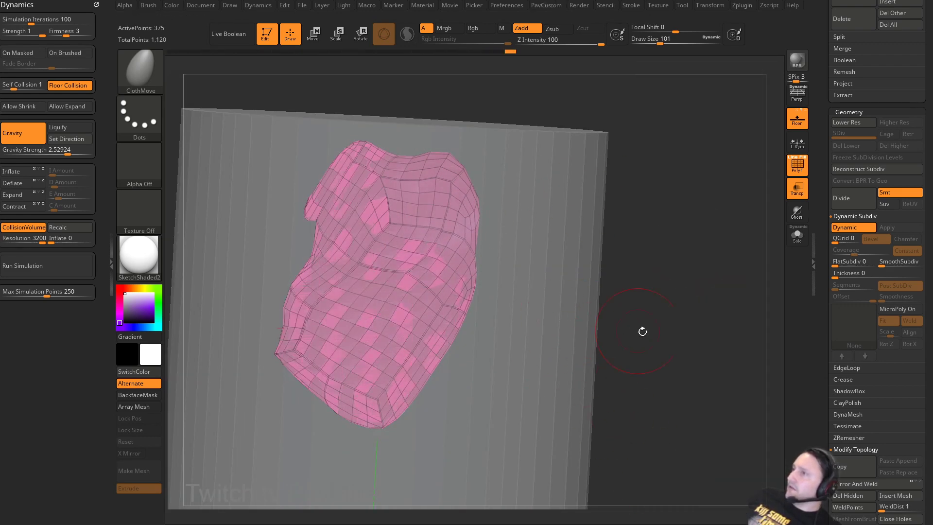
Drag the patch's right border downward with ClothMove and project the patch onto the cylinder again.
{"action": "mouse_move", "coordinate": [699, 356]}
{"action": "left_mouse_down", "text": "alt"}
{"action": "mouse_move", "coordinate": [693, 340]}
{"action": "mouse_move", "coordinate": [719, 345]}
{"action": "left_mouse_up", "text": "alt"}
{"action": "left_click_drag", "start_coordinate": [465, 212], "coordinate": [466, 248]}
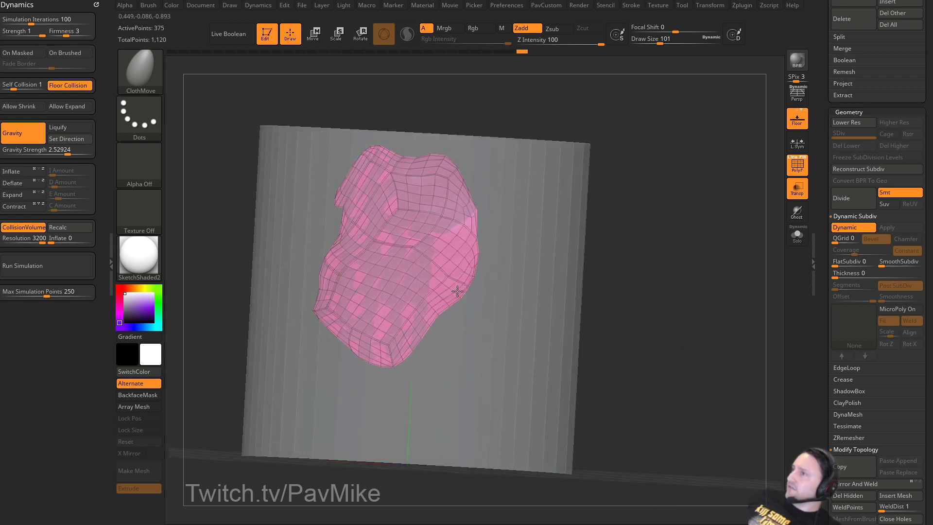
{"action": "left_click_drag", "start_coordinate": [652, 298], "coordinate": [653, 411]}
{"action": "key", "text": "space"}
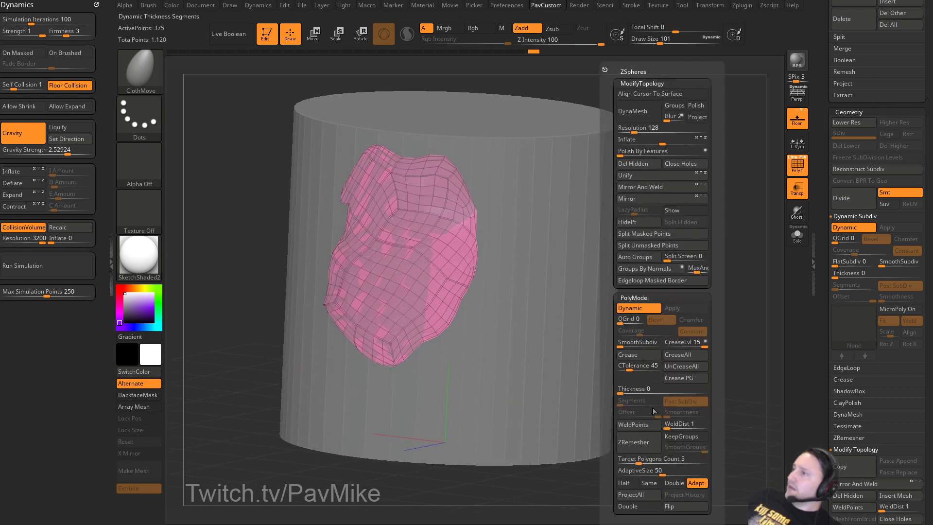
{"action": "left_click", "coordinate": [625, 495]}
Switch to the ZModeler brush and choose the Extrude edge action with the Edge/EdgeLoop target.
{"action": "mouse_move", "coordinate": [722, 293]}
{"action": "left_mouse_down", "text": "alt"}
{"action": "mouse_move", "coordinate": [679, 265]}
{"action": "mouse_move", "coordinate": [758, 284]}
{"action": "left_mouse_up", "text": "alt"}
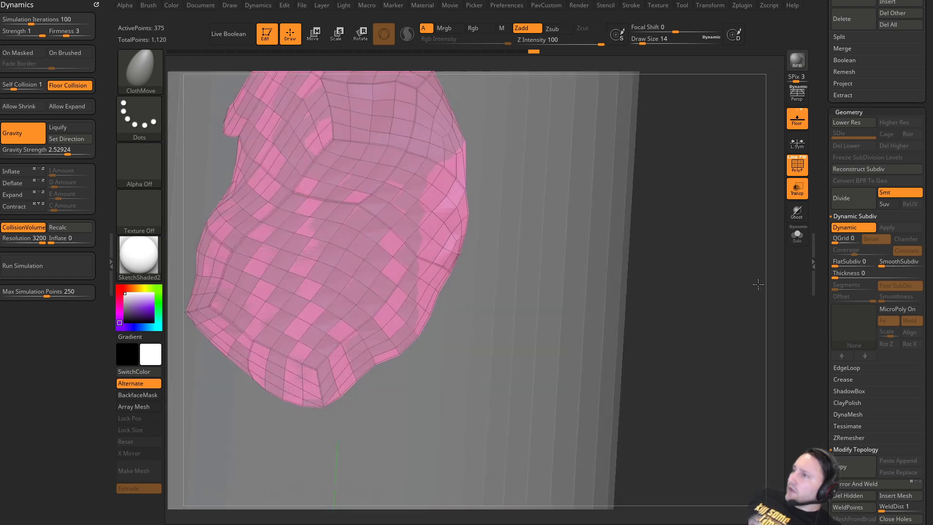
{"action": "key", "text": "b"}
{"action": "key", "text": "z"}
{"action": "key", "text": "m"}
{"action": "key", "text": "space"}
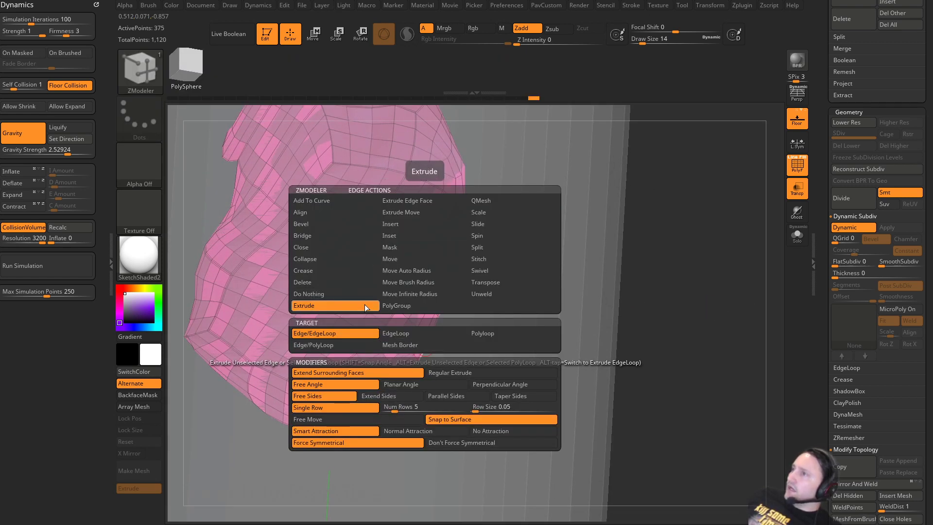
{"action": "left_click", "coordinate": [365, 333]}
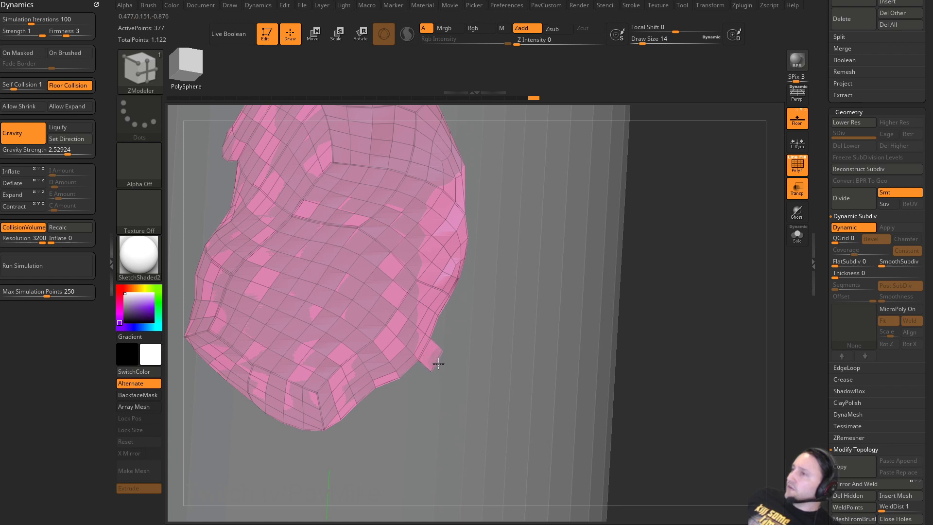
Try extruding a lower-right border edge of the patch along the cylinder with Snap to Surface, and undo the extrusion.
{"action": "left_click_drag", "start_coordinate": [449, 376], "coordinate": [429, 350]}
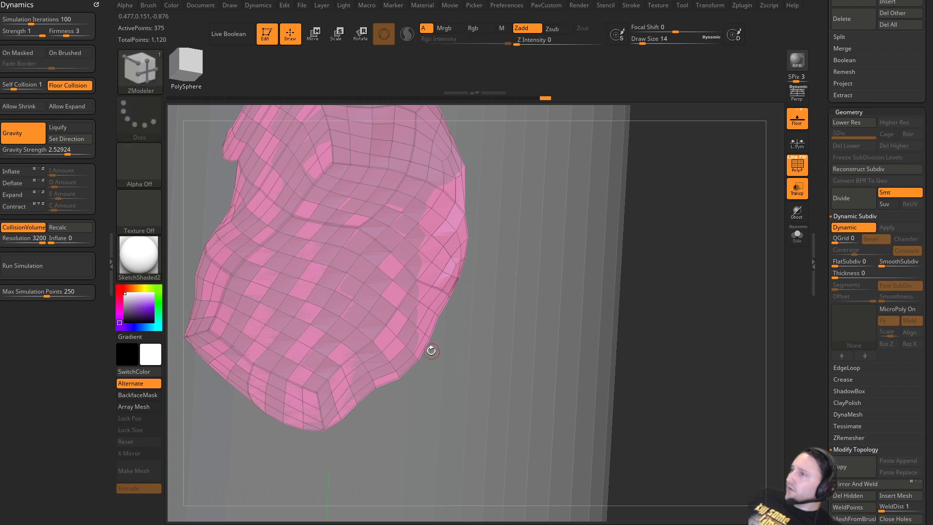
{"action": "key", "text": "space"}
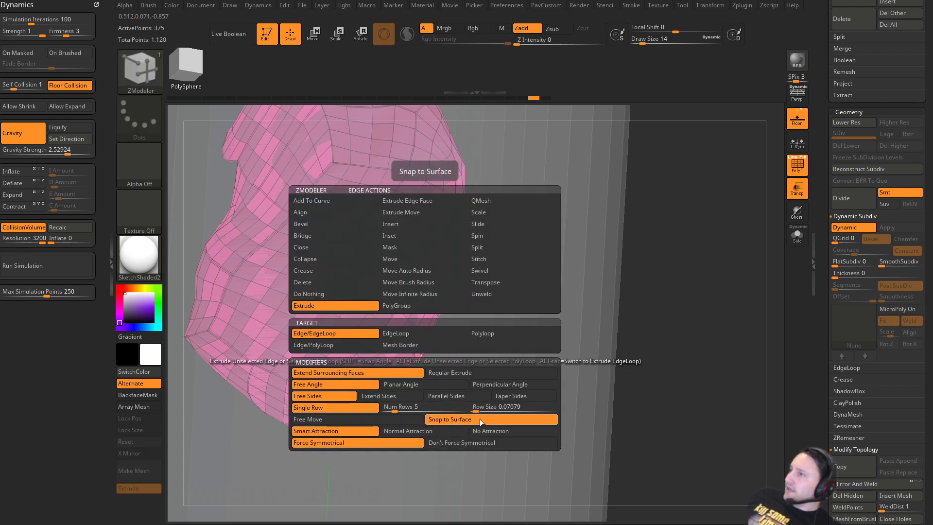
{"action": "left_click", "coordinate": [444, 405]}
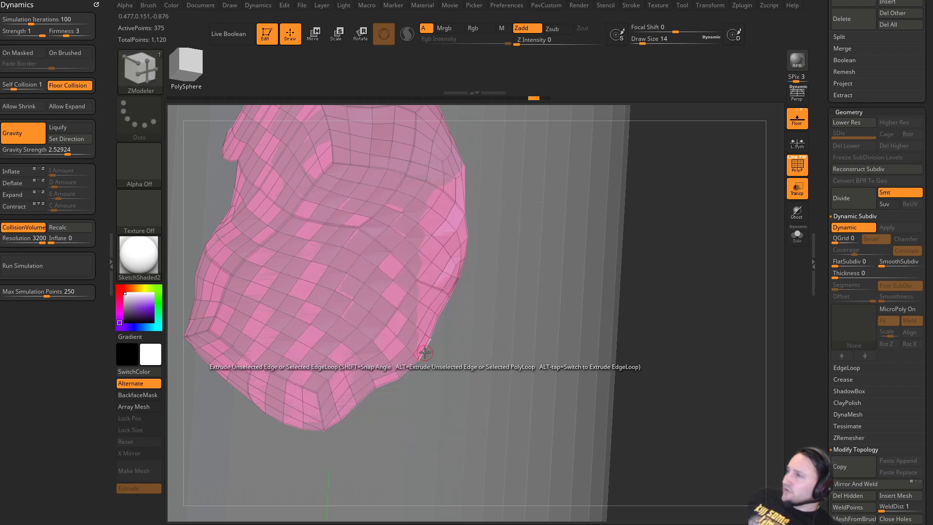
{"action": "left_click_drag", "start_coordinate": [435, 356], "coordinate": [474, 405]}
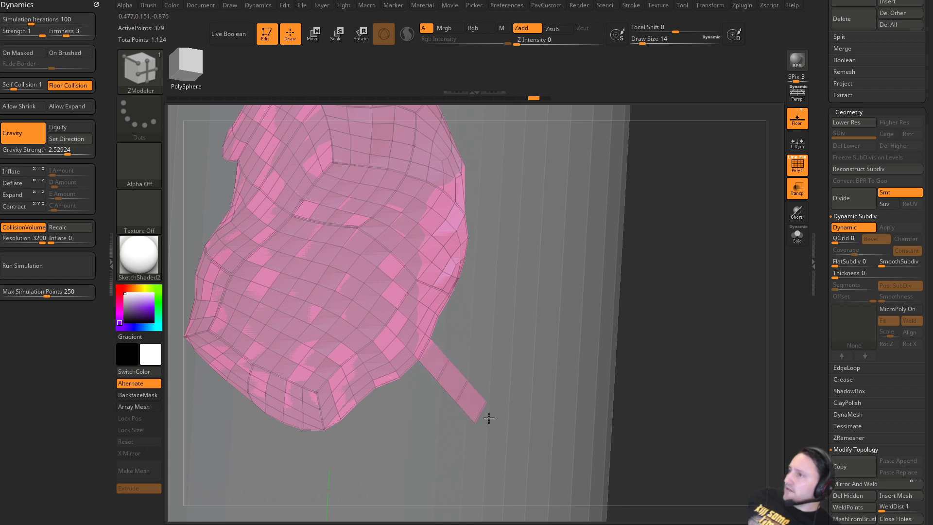
{"action": "key", "text": "ctrl+z"}
Try a multi-row extrusion of the same border edge using a higher Num Rows, and undo it.
{"action": "left_click_drag", "start_coordinate": [606, 301], "coordinate": [692, 316]}
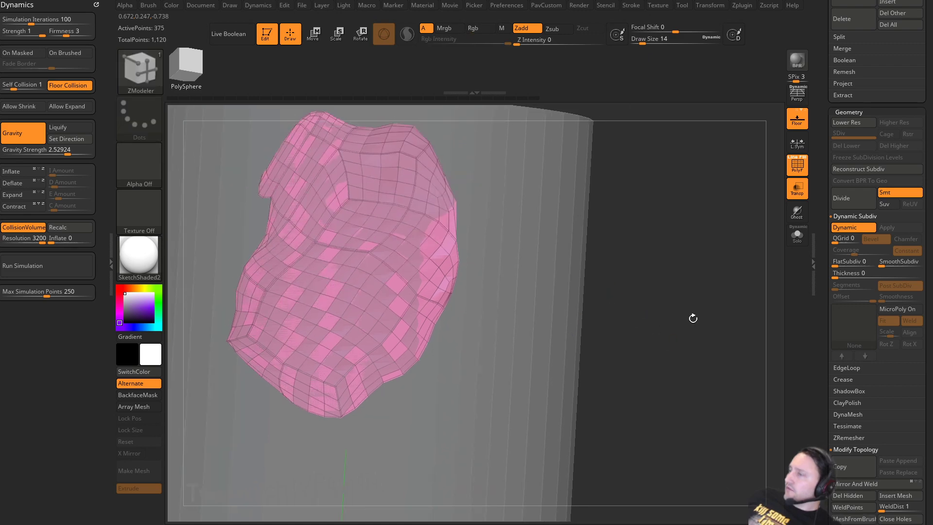
{"action": "key", "text": "space"}
{"action": "mouse_move", "coordinate": [363, 320]}
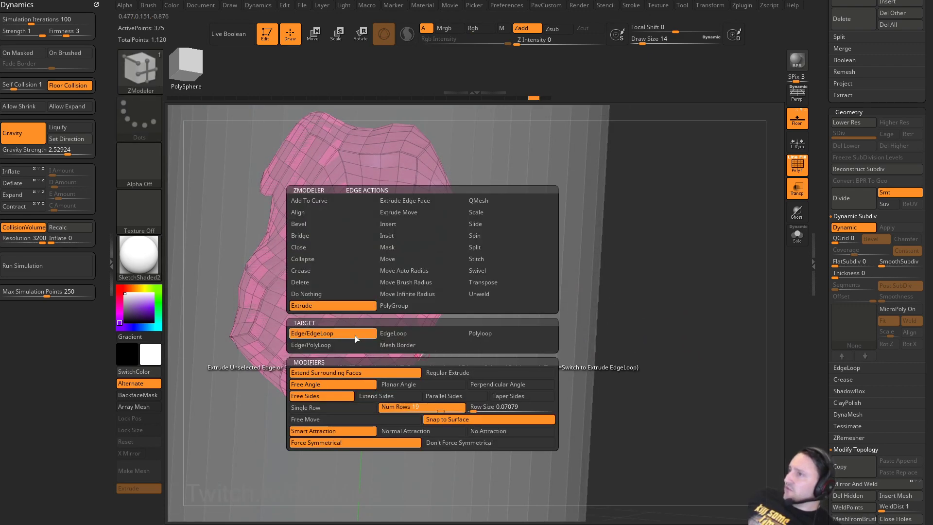
{"action": "left_click_drag", "start_coordinate": [516, 306], "coordinate": [521, 337], "text": "alt"}
{"action": "left_click_drag", "start_coordinate": [427, 348], "coordinate": [446, 369]}
{"action": "key", "text": "ctrl+z"}
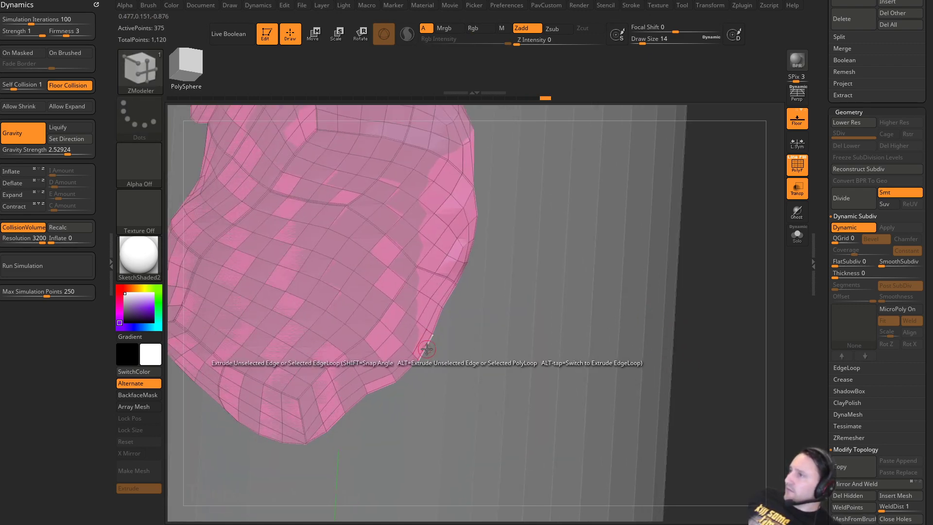
Set Extrude to Single Row and extrude a two-polygon-wide strip outward from the patch's lower-right border.
{"action": "key", "text": "space"}
{"action": "left_click", "coordinate": [360, 409]}
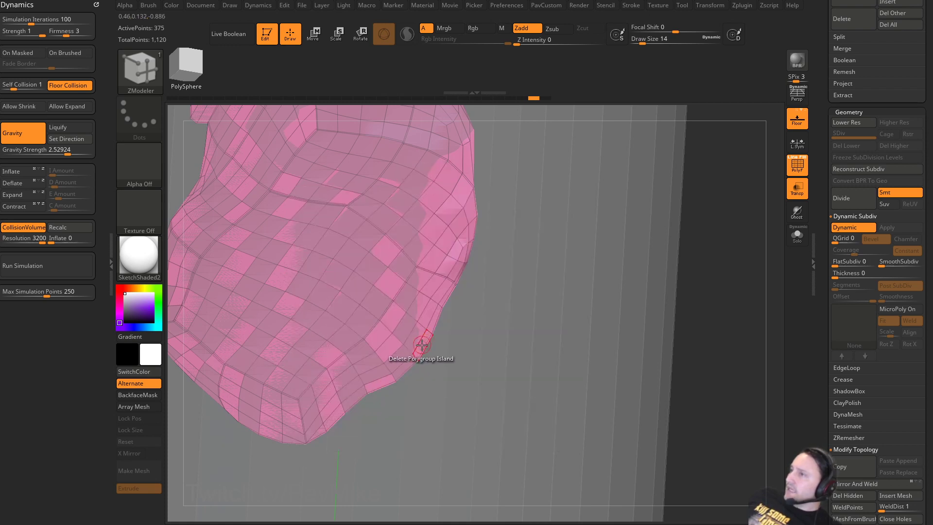
{"action": "left_click_drag", "start_coordinate": [422, 345], "coordinate": [481, 392]}
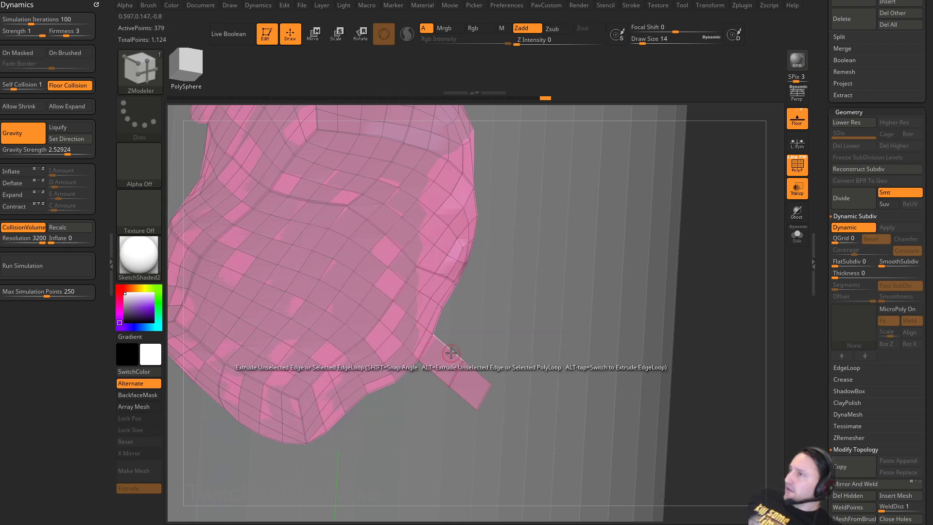
{"action": "left_click_drag", "start_coordinate": [451, 354], "coordinate": [483, 346]}
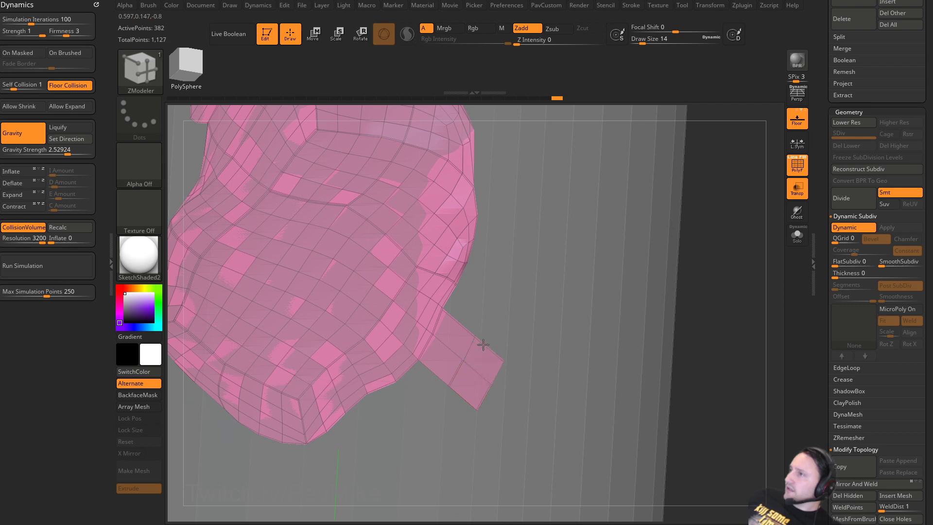
Switch to the IMM primitives insert brush facing the cylinder's top and turn transparency off.
{"action": "right_click_drag", "start_coordinate": [674, 322], "coordinate": [680, 294], "text": "ctrl"}
{"action": "key", "text": "grave"}
{"action": "right_click_drag", "start_coordinate": [655, 382], "coordinate": [610, 310]}
{"action": "key", "text": "f"}
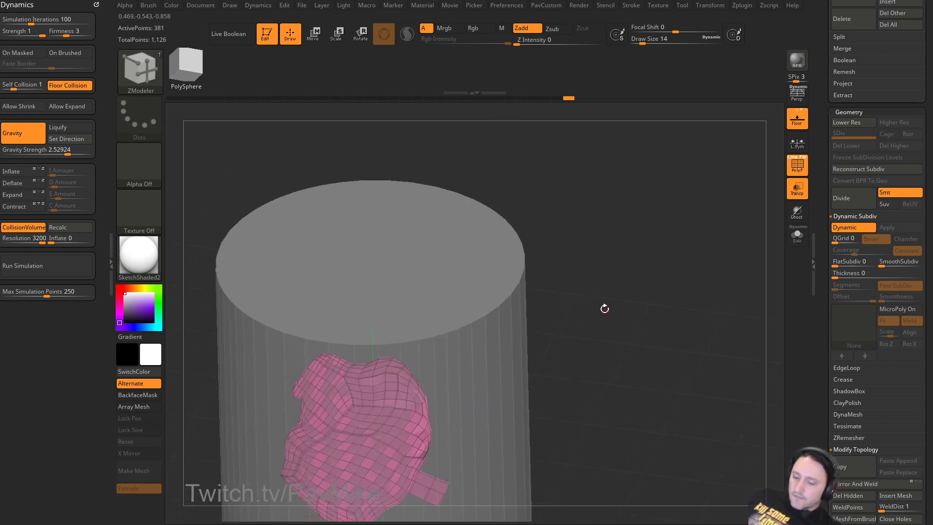
{"action": "key", "text": "i"}
{"action": "key", "text": "m"}
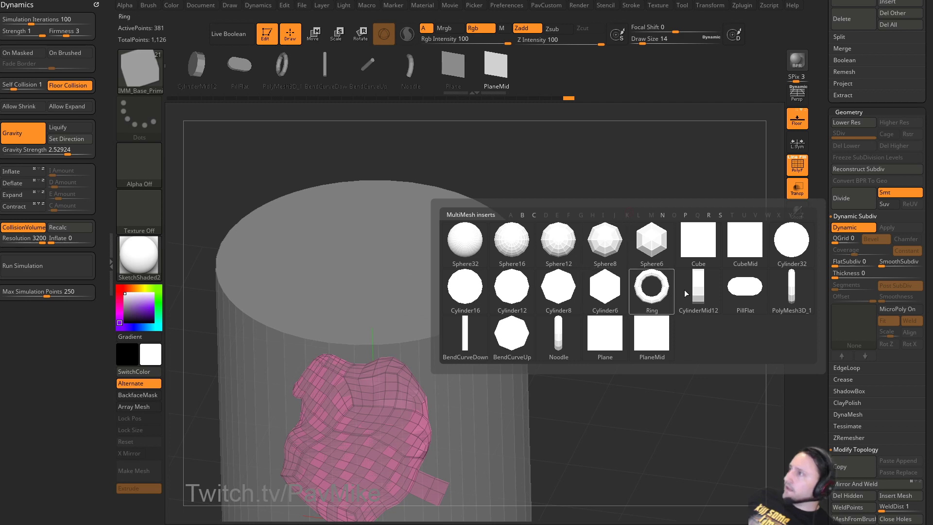
{"action": "left_click", "coordinate": [739, 250]}
{"action": "right_click_drag", "start_coordinate": [381, 259], "coordinate": [644, 246]}
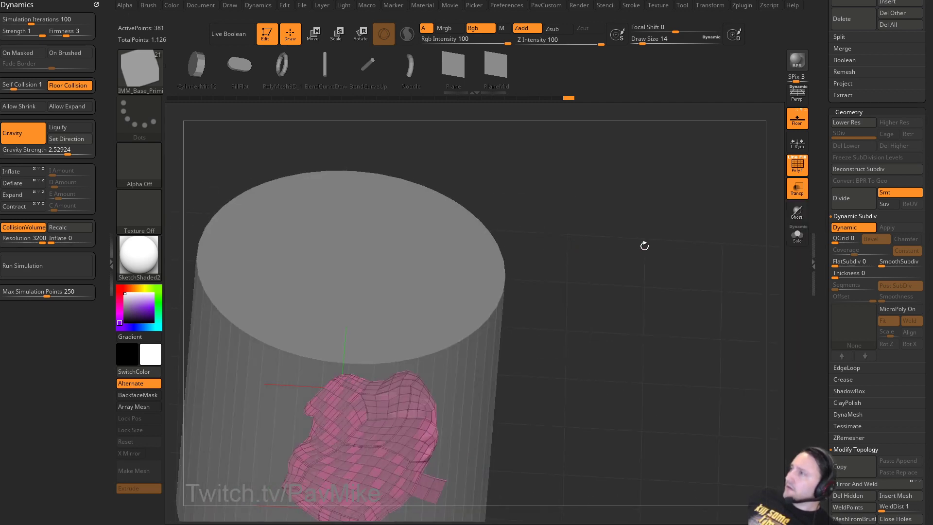
{"action": "left_click", "coordinate": [806, 197]}
Insert a PlaneMid primitive on the cylinder's top face and separate it with Split Unmasked Points.
{"action": "left_click_drag", "start_coordinate": [372, 268], "coordinate": [422, 294]}
{"action": "key", "text": "ctrl+z"}
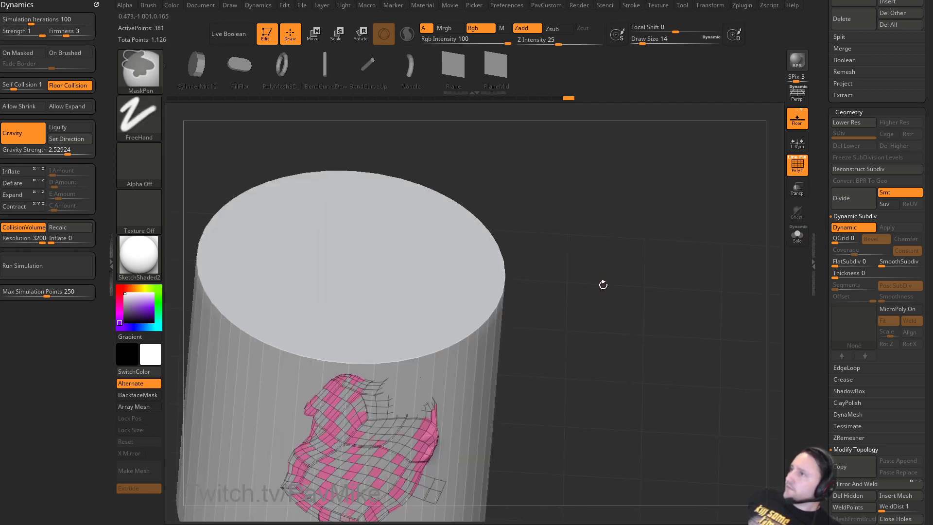
{"action": "key", "text": "m"}
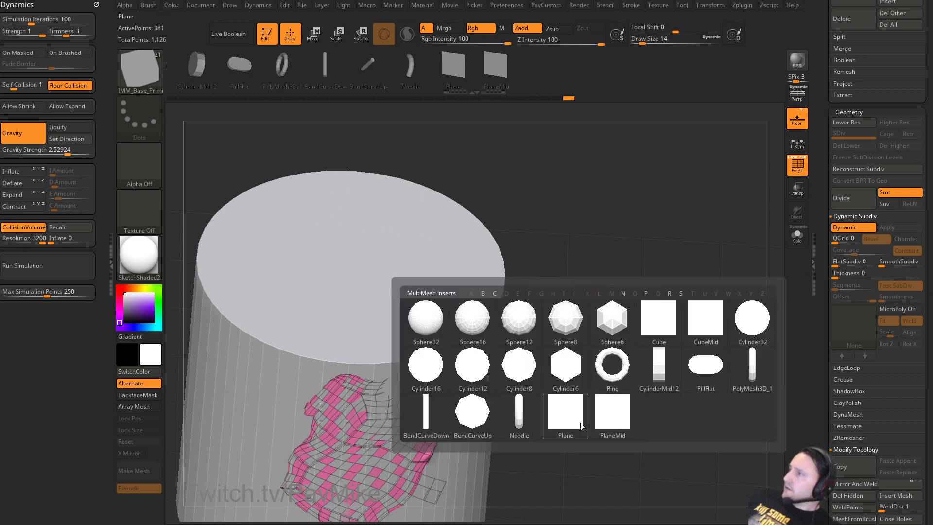
{"action": "left_click", "coordinate": [603, 396]}
{"action": "left_click_drag", "start_coordinate": [358, 263], "coordinate": [424, 293]}
{"action": "key", "text": "v"}
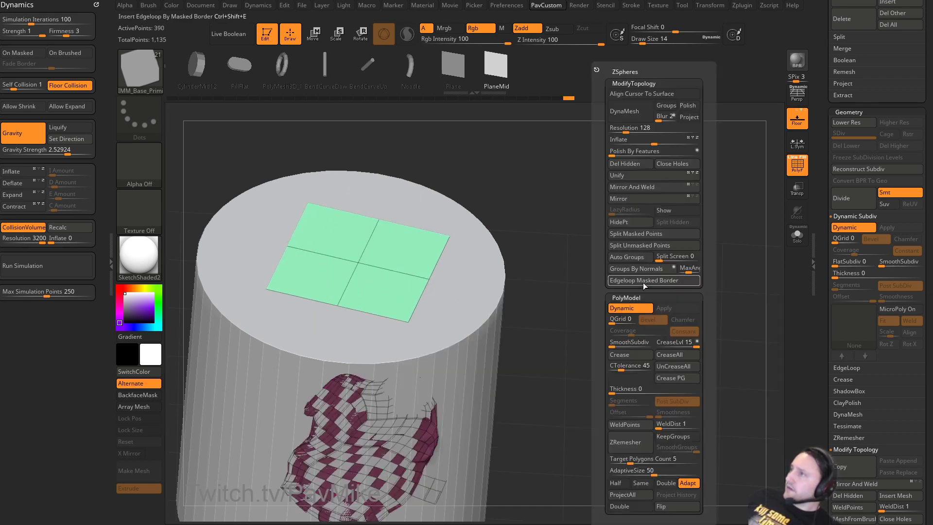
{"action": "left_click", "coordinate": [645, 245]}
Make the inserted plane double-sided and turn transparency on.
{"action": "key", "text": "v"}
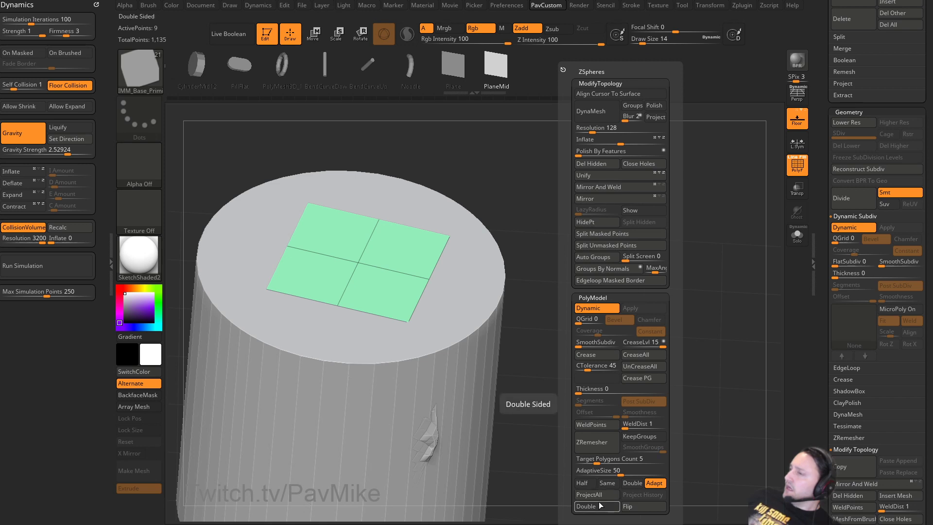
{"action": "left_click", "coordinate": [599, 498]}
{"action": "left_click_drag", "start_coordinate": [615, 281], "coordinate": [780, 224]}
{"action": "left_click", "coordinate": [797, 189]}
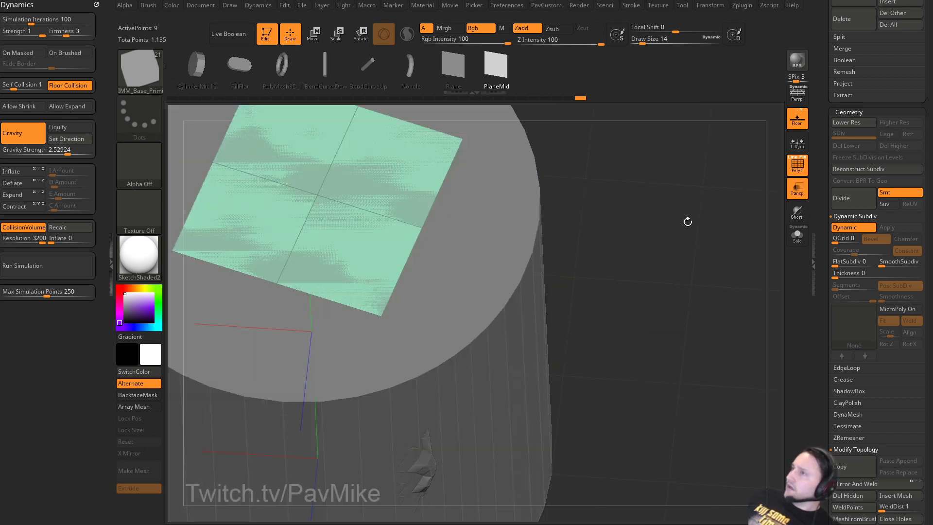
Switch to the ZModeler brush with the edge Extrude action and bring up its settings over the plane's edge.
{"action": "left_click_drag", "start_coordinate": [687, 221], "coordinate": [708, 262], "text": "alt"}
{"action": "key", "text": "b"}
{"action": "key", "text": "z"}
{"action": "key", "text": "m"}
{"action": "key", "text": "space"}
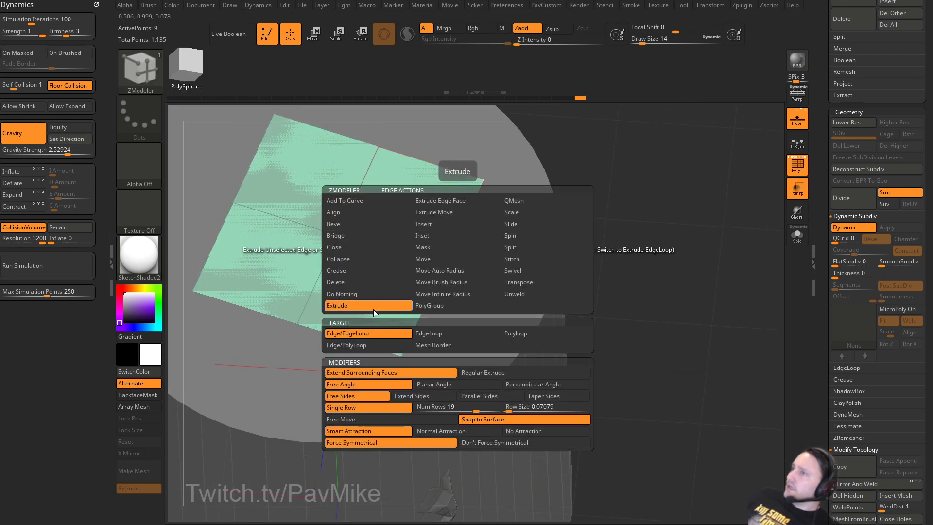
Try extruding the plane's border edge outward with ZModeler, and undo it.
{"action": "left_click_drag", "start_coordinate": [463, 248], "coordinate": [481, 252]}
{"action": "key", "text": "shift"}
{"action": "key", "text": "shift"}
{"action": "key", "text": "shift"}
{"action": "key", "text": "ctrl+z"}
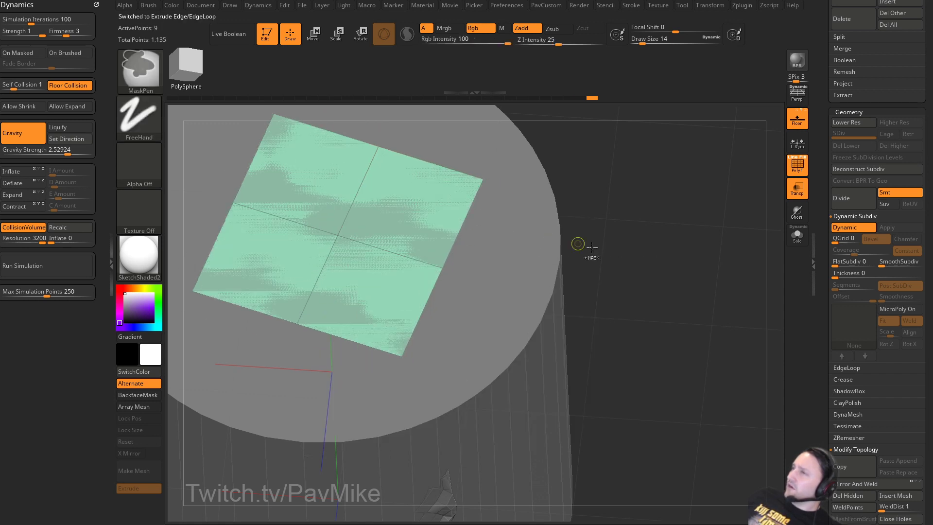
Isolate the plane in Solo mode and turn off CollisionVolume.
{"action": "left_click", "coordinate": [796, 237]}
{"action": "mouse_move", "coordinate": [690, 274]}
{"action": "left_mouse_down", "text": "alt"}
{"action": "mouse_move", "coordinate": [696, 293]}
{"action": "mouse_move", "coordinate": [693, 263]}
{"action": "left_mouse_up", "text": "alt"}
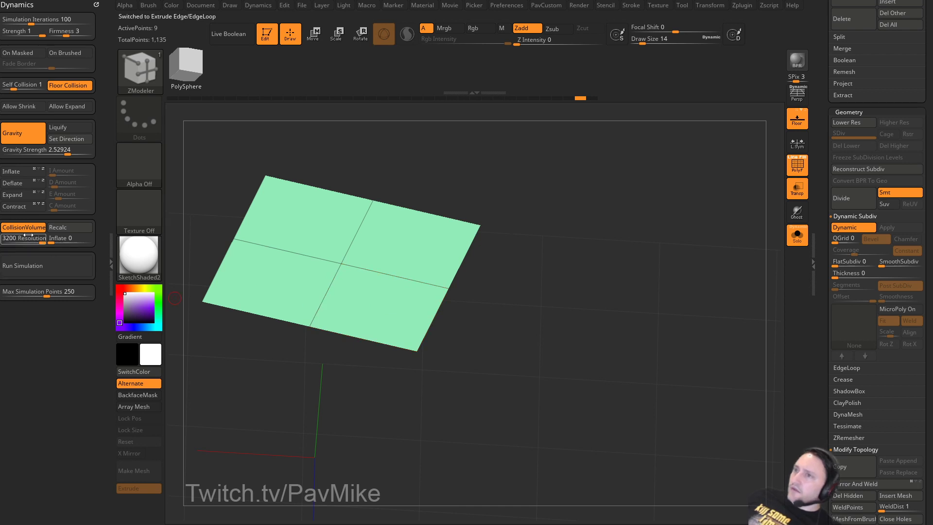
{"action": "left_click_drag", "start_coordinate": [587, 247], "coordinate": [598, 307]}
Try another edge extrusion on the isolated plane, and undo it.
{"action": "left_click_drag", "start_coordinate": [584, 276], "coordinate": [597, 249]}
{"action": "key", "text": "shift"}
{"action": "key", "text": "shift"}
{"action": "key", "text": "shift"}
{"action": "key", "text": "ctrl+z"}
Extrude the plane's border edges outward and upward to form a stepped shape with raised walls and an outer rim.
{"action": "key", "text": "space"}
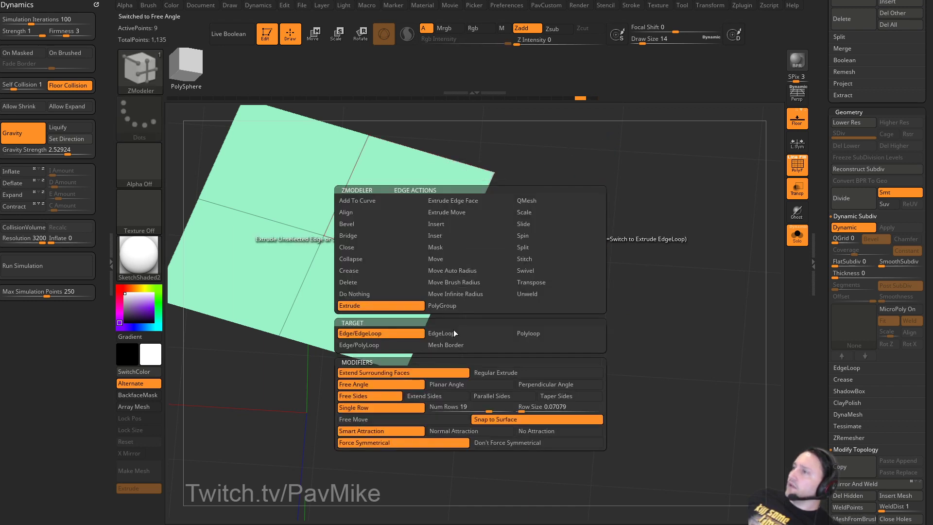
{"action": "left_click", "coordinate": [462, 397]}
{"action": "left_click_drag", "start_coordinate": [466, 221], "coordinate": [592, 135]}
{"action": "key", "text": "shift"}
{"action": "left_click_drag", "start_coordinate": [579, 254], "coordinate": [640, 273]}
{"action": "key", "text": "shift"}
{"action": "mouse_move", "coordinate": [564, 315]}
{"action": "left_mouse_down"}
{"action": "mouse_move", "coordinate": [612, 323]}
{"action": "mouse_move", "coordinate": [702, 297]}
{"action": "mouse_move", "coordinate": [711, 254]}
{"action": "mouse_move", "coordinate": [634, 256]}
{"action": "mouse_move", "coordinate": [659, 234]}
{"action": "mouse_move", "coordinate": [735, 237]}
{"action": "mouse_move", "coordinate": [700, 228]}
{"action": "mouse_move", "coordinate": [716, 237]}
{"action": "left_mouse_up"}
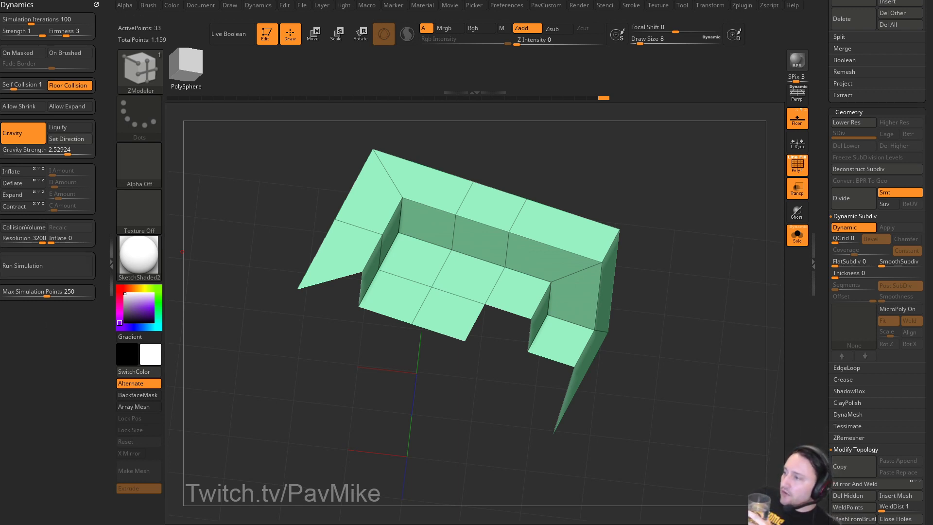
Switch to the browser, view the YouTube video "Dynamic Physics Simulation in ZBrush 2021", pause it and return to ZBrush.
{"action": "left_click_drag", "start_coordinate": [542, 524], "coordinate": [557, 99]}
{"action": "left_click", "coordinate": [223, 107]}
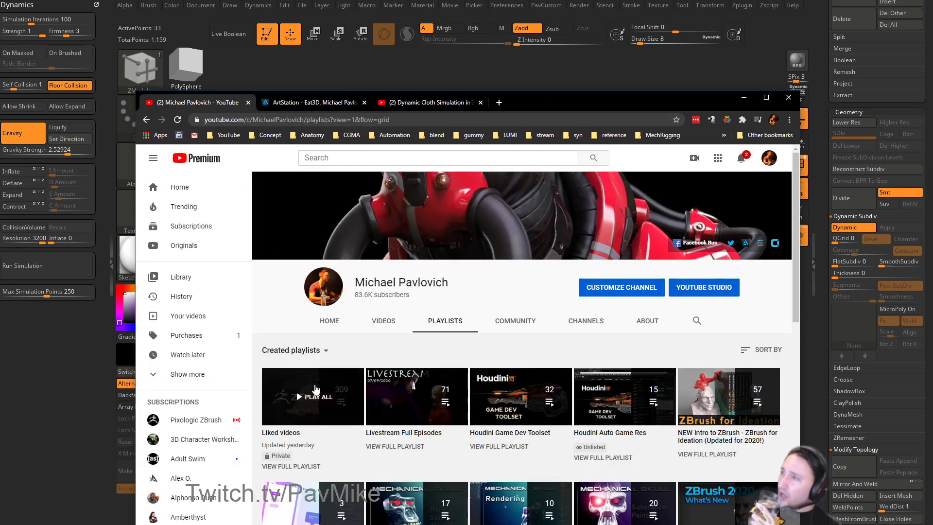
{"action": "left_click", "coordinate": [411, 108]}
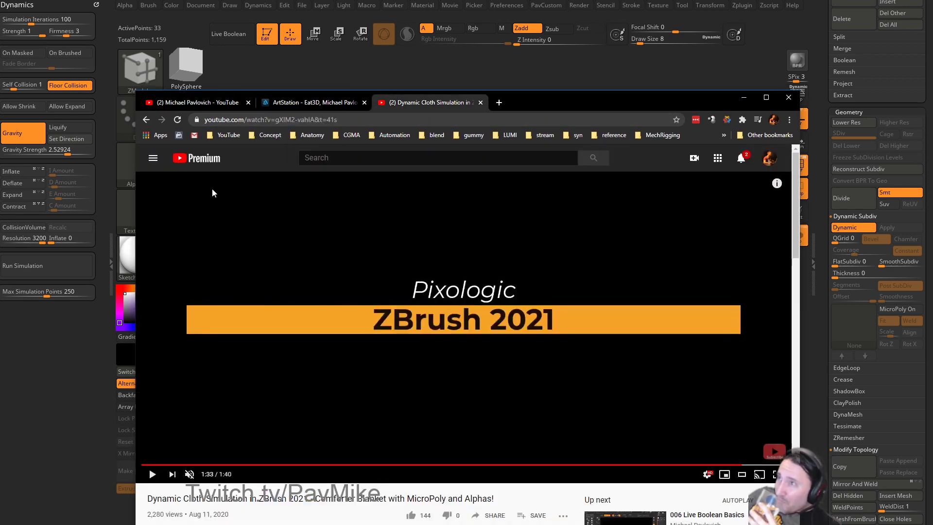
{"action": "left_click", "coordinate": [146, 119]}
{"action": "left_click", "coordinate": [421, 374]}
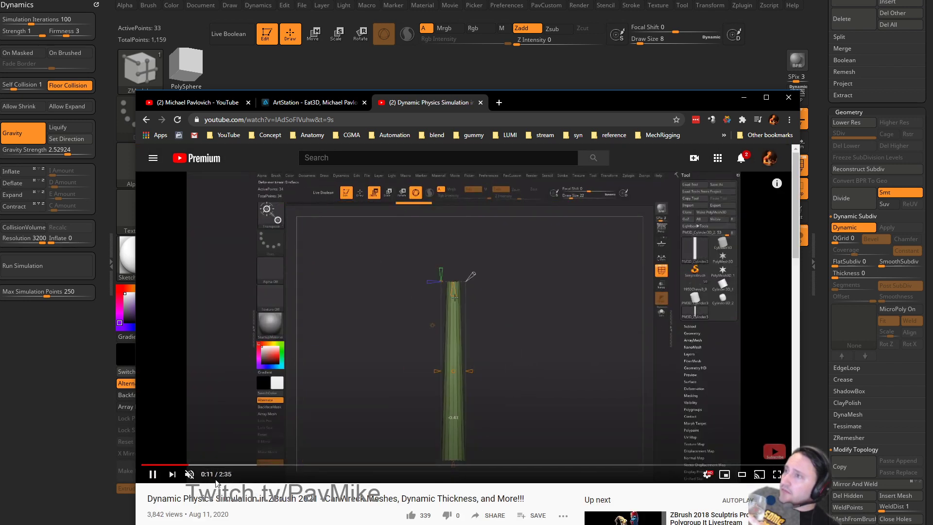
{"action": "left_click", "coordinate": [153, 466]}
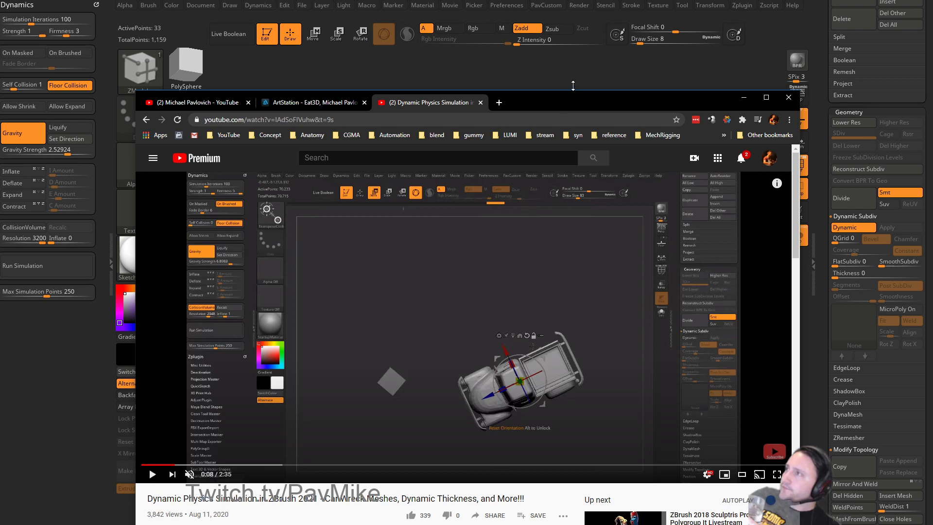
{"action": "key", "text": "alt+Tab"}
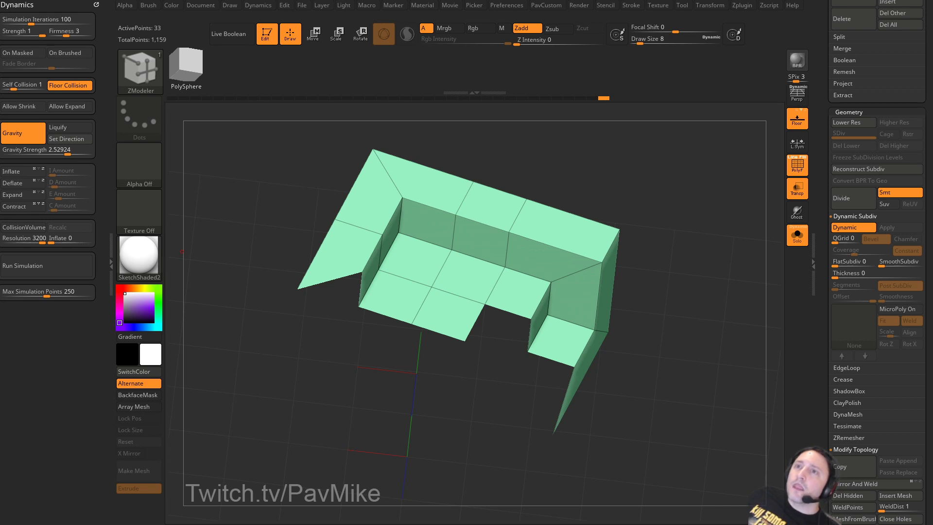
Subdivide the stepped mesh to subdivision level 2 with smoothing on.
{"action": "mouse_move", "coordinate": [675, 157]}
{"action": "left_mouse_down"}
{"action": "mouse_move", "coordinate": [688, 163]}
{"action": "mouse_move", "coordinate": [665, 177]}
{"action": "mouse_move", "coordinate": [691, 170]}
{"action": "left_mouse_up"}
{"action": "key", "text": "ctrl+d"}
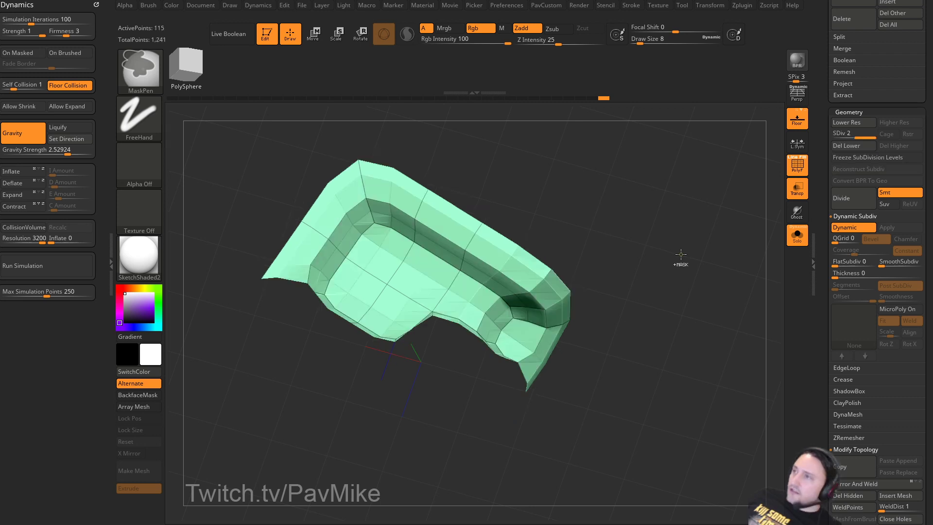
{"action": "left_click_drag", "start_coordinate": [679, 256], "coordinate": [609, 265]}
{"action": "scroll", "coordinate": [824, 246], "scroll_direction": "down", "scroll_amount": 2}
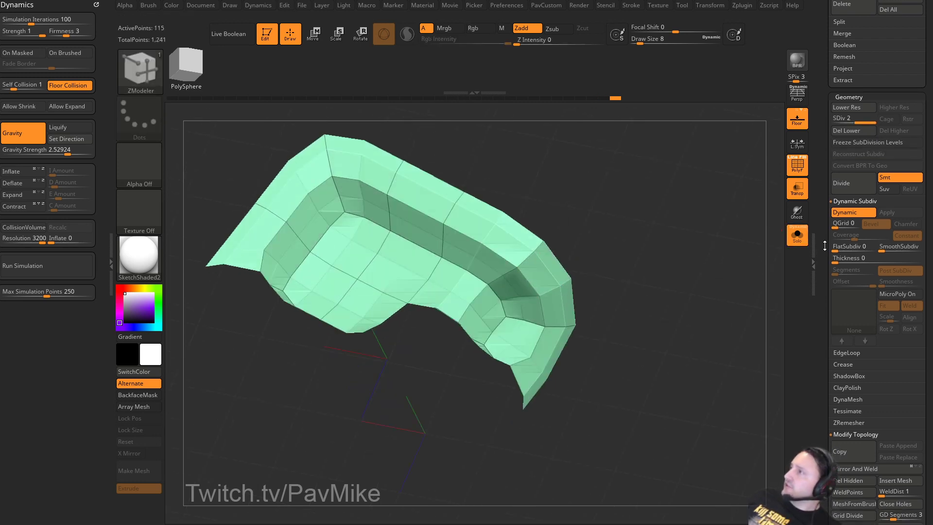
Apply the Chain Link MicroPoly to the mesh and display it without polyframe in StartupMaterial.
{"action": "left_click", "coordinate": [892, 298]}
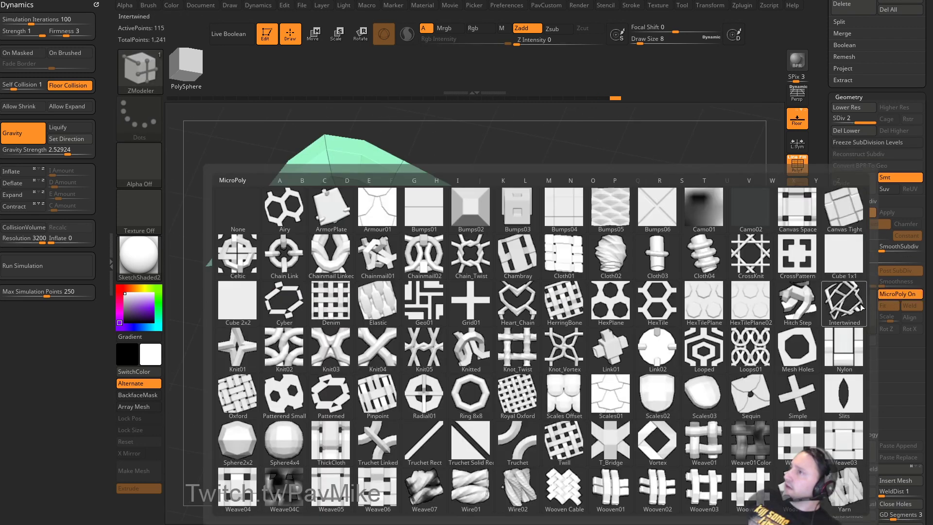
{"action": "left_click", "coordinate": [284, 257]}
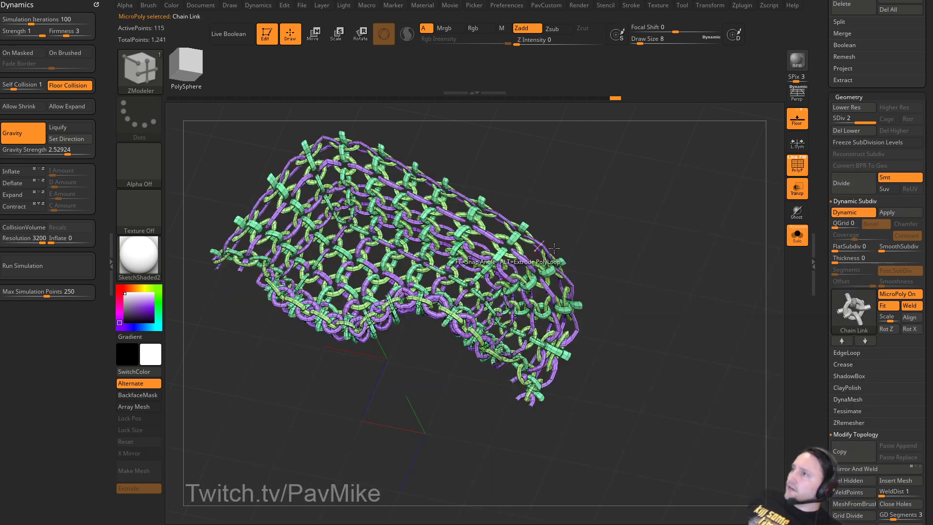
{"action": "left_click", "coordinate": [798, 164]}
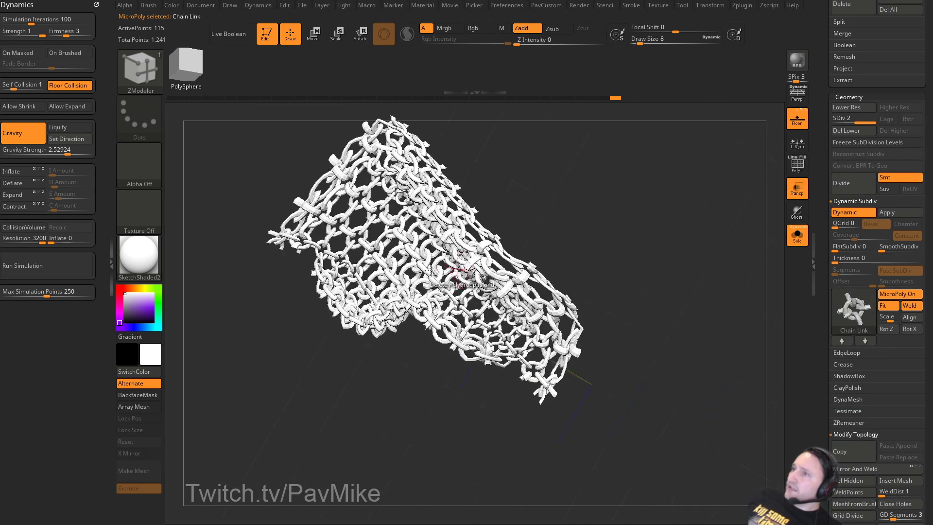
{"action": "left_click", "coordinate": [139, 255]}
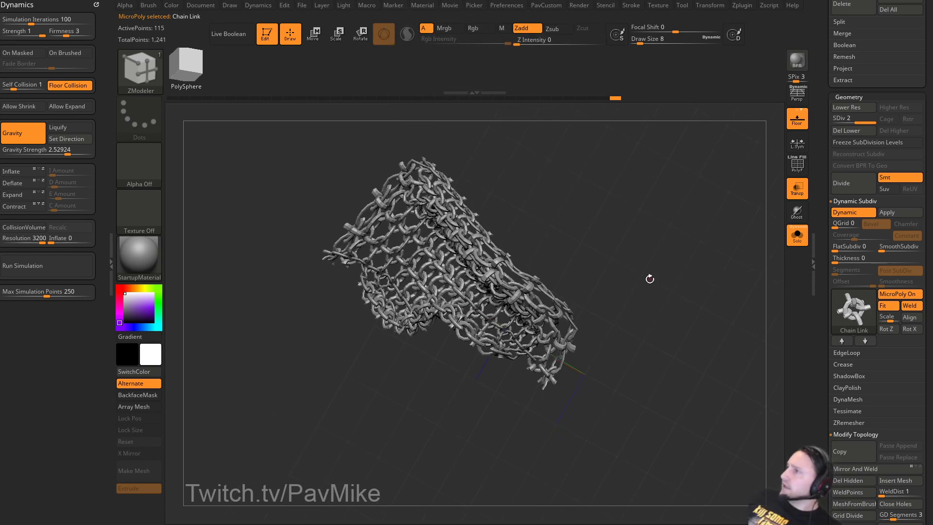
Crumple the chain-link mesh with the ClothHook brush and set the draw size to 112.
{"action": "key", "text": "b"}
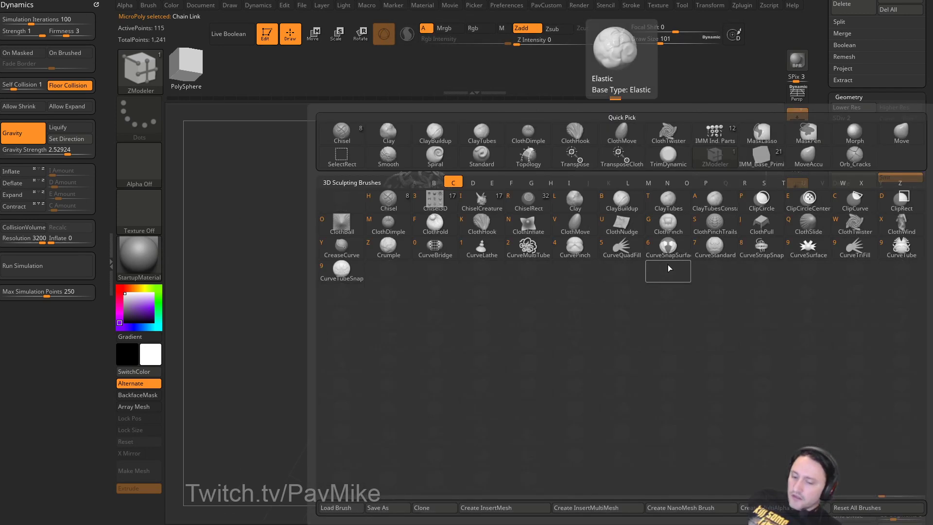
{"action": "key", "text": "k"}
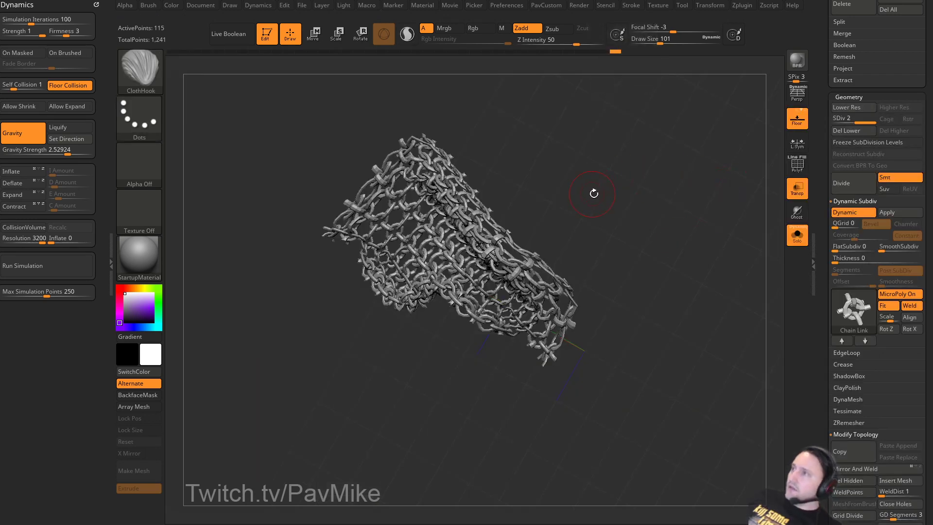
{"action": "mouse_move", "coordinate": [535, 234]}
{"action": "left_mouse_down"}
{"action": "mouse_move", "coordinate": [577, 152]}
{"action": "mouse_move", "coordinate": [598, 175]}
{"action": "mouse_move", "coordinate": [269, 173]}
{"action": "mouse_move", "coordinate": [618, 187]}
{"action": "mouse_move", "coordinate": [476, 194]}
{"action": "left_mouse_up"}
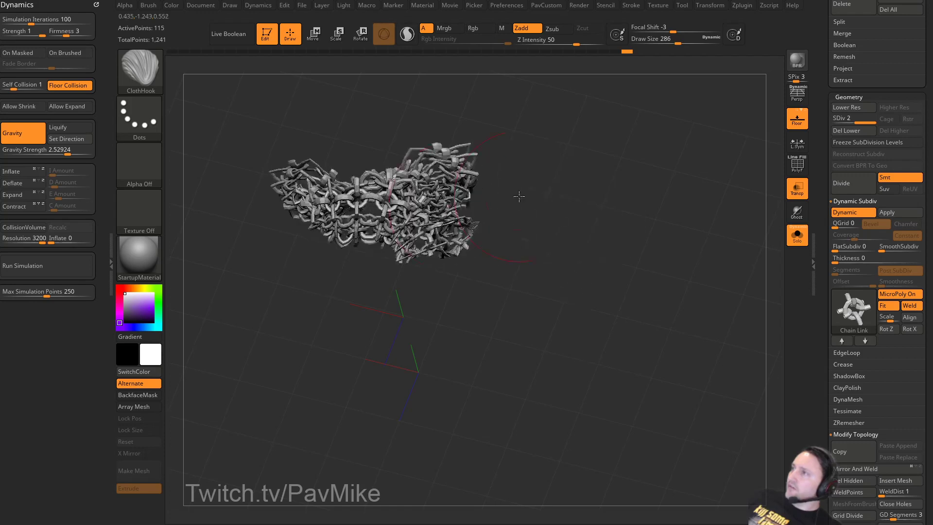
{"action": "left_click_drag", "start_coordinate": [825, 235], "coordinate": [821, 297]}
{"action": "key", "text": "s"}
{"action": "left_click_drag", "start_coordinate": [618, 264], "coordinate": [602, 265]}
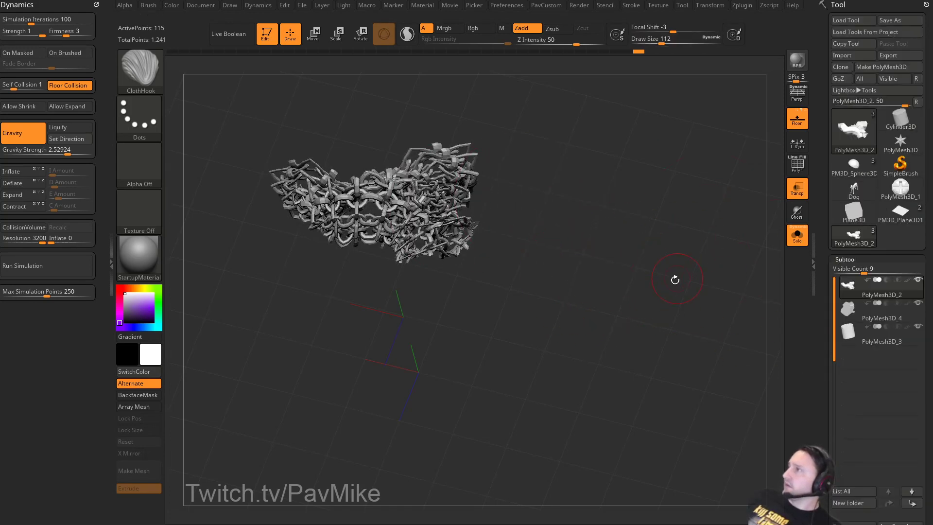
Leave Edit mode and clear the canvas.
{"action": "key", "text": "t"}
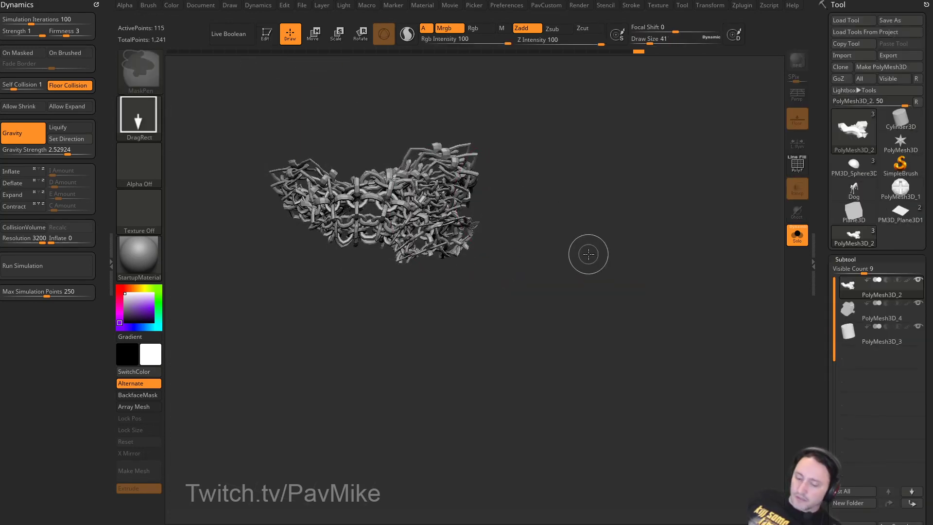
{"action": "key", "text": "ctrl+n"}
{"action": "key", "text": "s"}
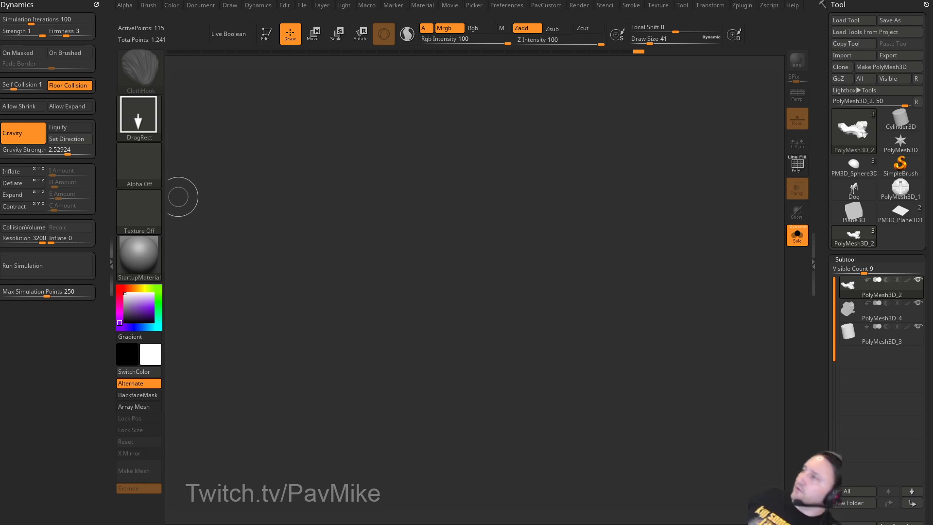
Browse the MicroPoly preset library in the Dynamic Subdiv settings.
{"action": "left_click_drag", "start_coordinate": [827, 343], "coordinate": [827, 211]}
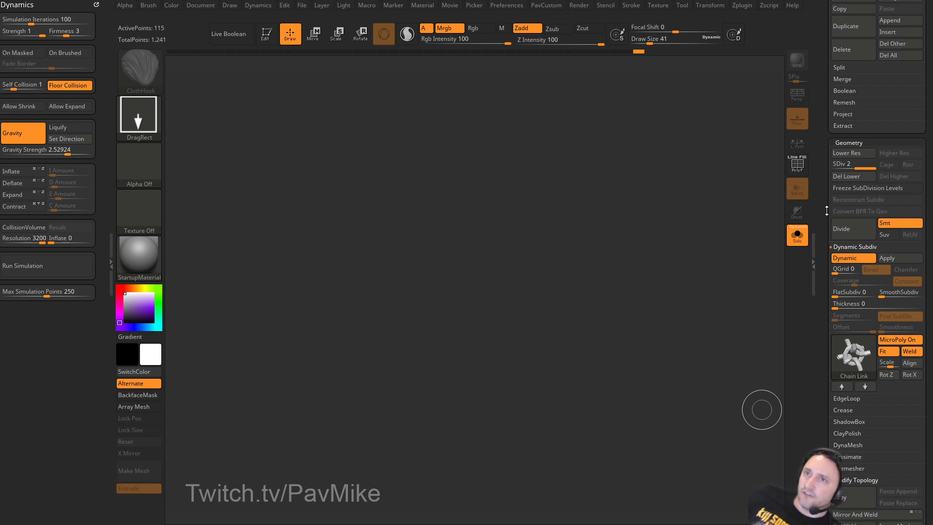
{"action": "left_click", "coordinate": [849, 354]}
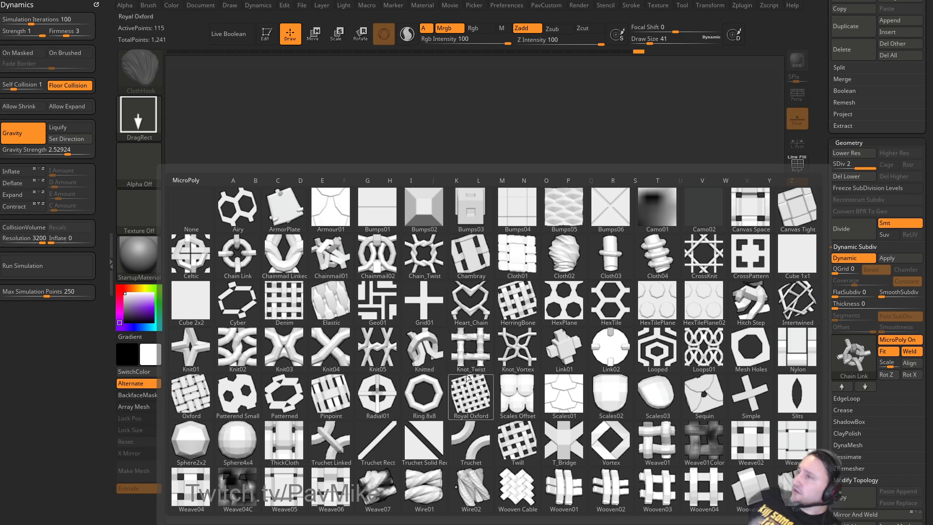
{"action": "mouse_move", "coordinate": [508, 524]}
{"action": "left_mouse_down"}
{"action": "mouse_move", "coordinate": [508, 106]}
{"action": "mouse_move", "coordinate": [514, 524]}
{"action": "left_mouse_up"}
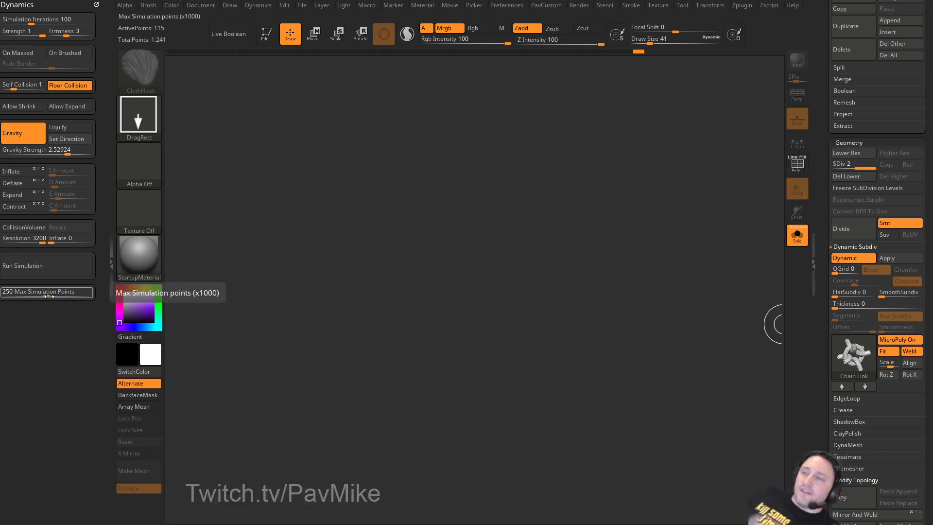
Raise Max Simulation Points to 1000, and set it back to 250.
{"action": "left_click_drag", "start_coordinate": [49, 296], "coordinate": [108, 297]}
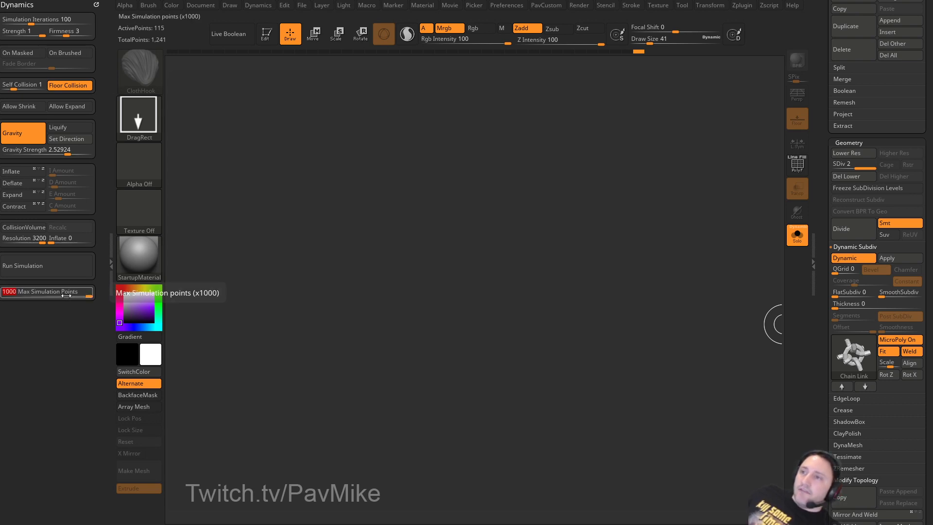
{"action": "type", "text": "250"}
{"action": "key", "text": "Return"}
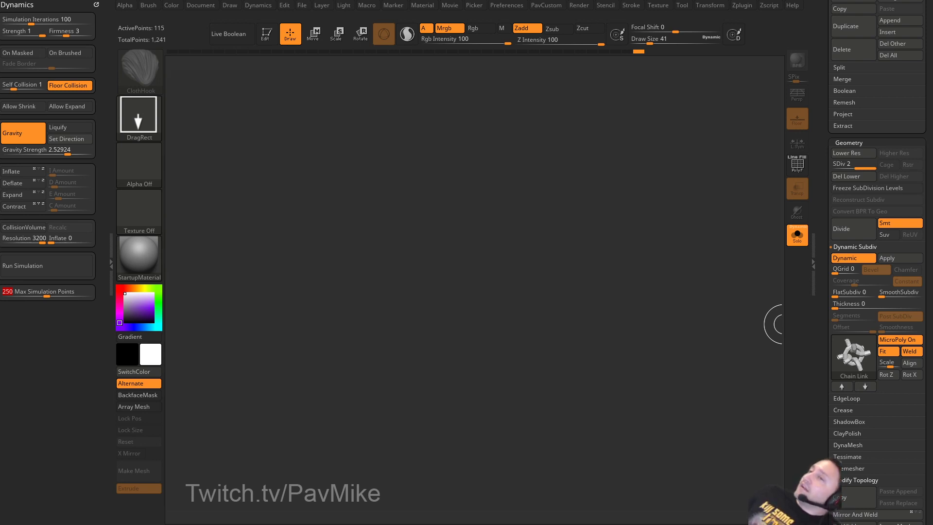
{"action": "key", "text": "Return"}
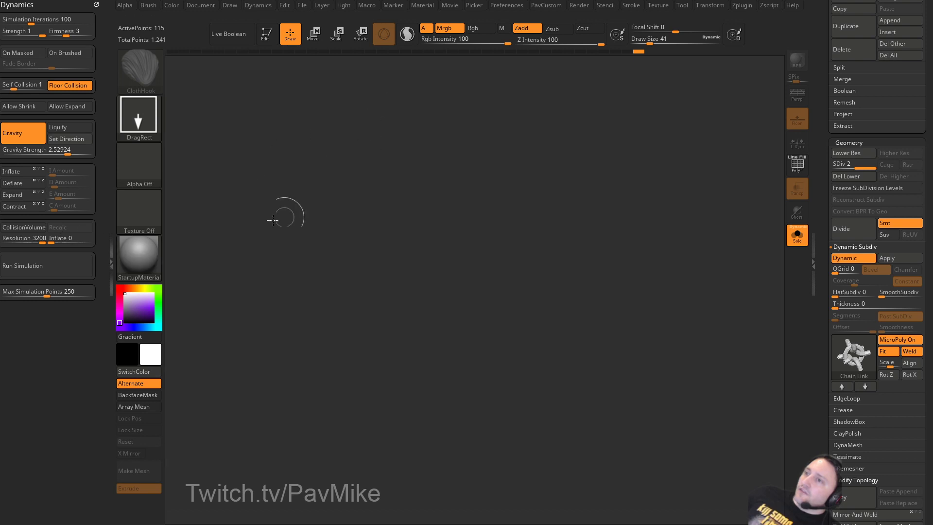
Enable CollisionVolume with a Resolution of 657 and draw a small copy of the chain-link mesh on the canvas.
{"action": "left_click_drag", "start_coordinate": [43, 238], "coordinate": [23, 238]}
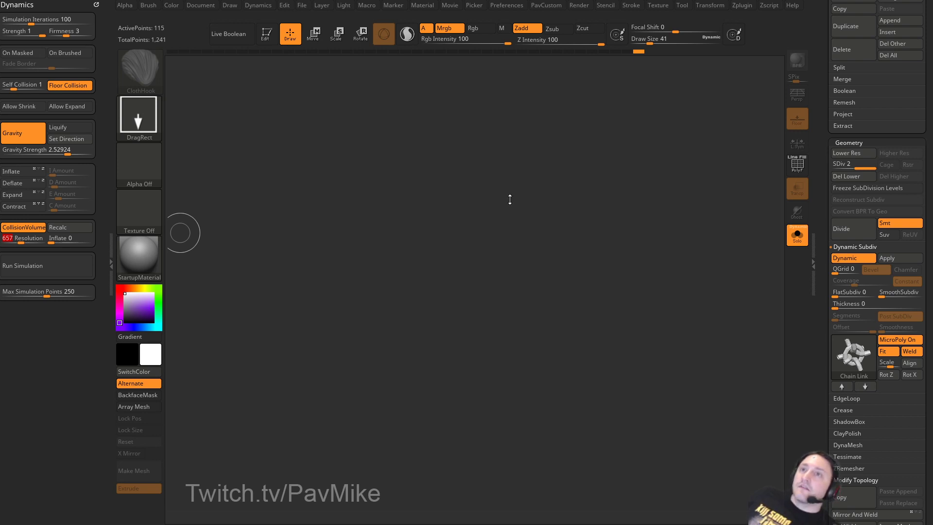
{"action": "left_click_drag", "start_coordinate": [555, 193], "coordinate": [537, 229]}
{"action": "key", "text": "space"}
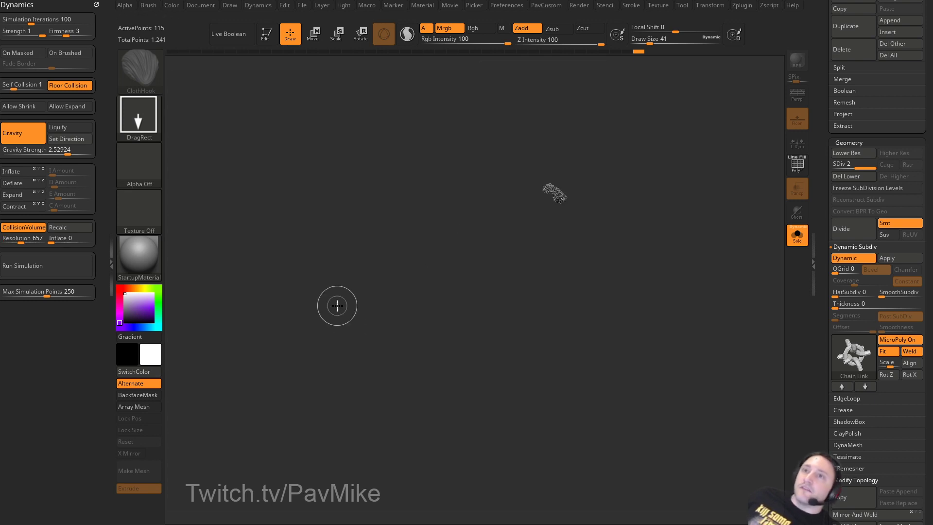
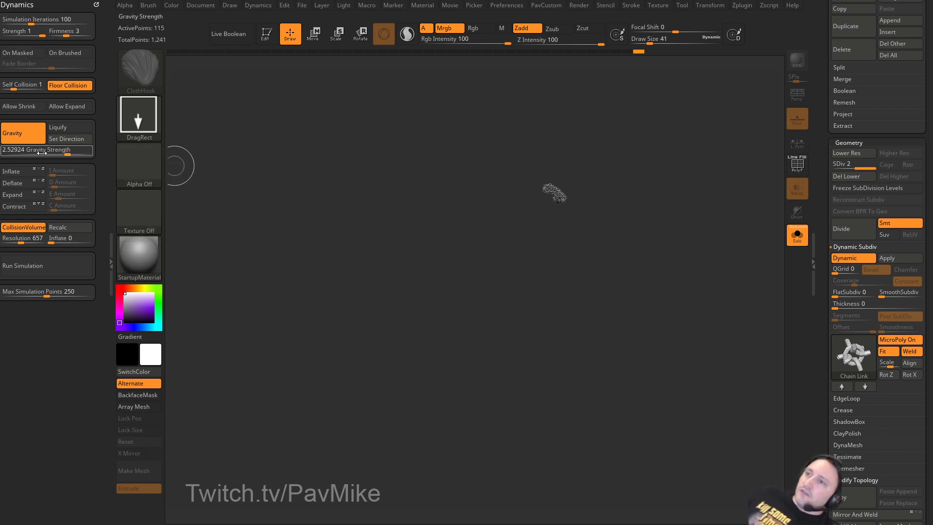
Set the simulation's Firmness to 3.
{"action": "left_click", "coordinate": [49, 30]}
{"action": "type", "text": "3"}
{"action": "key", "text": "Return"}
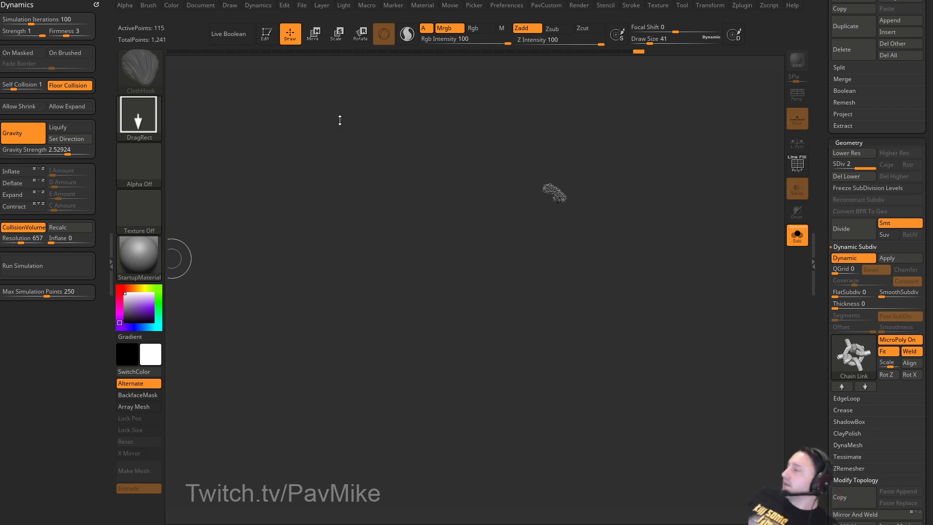
Load the average human male body tool with its BodyTopologyContract subtool.
{"action": "left_click_drag", "start_coordinate": [817, 129], "coordinate": [823, 340]}
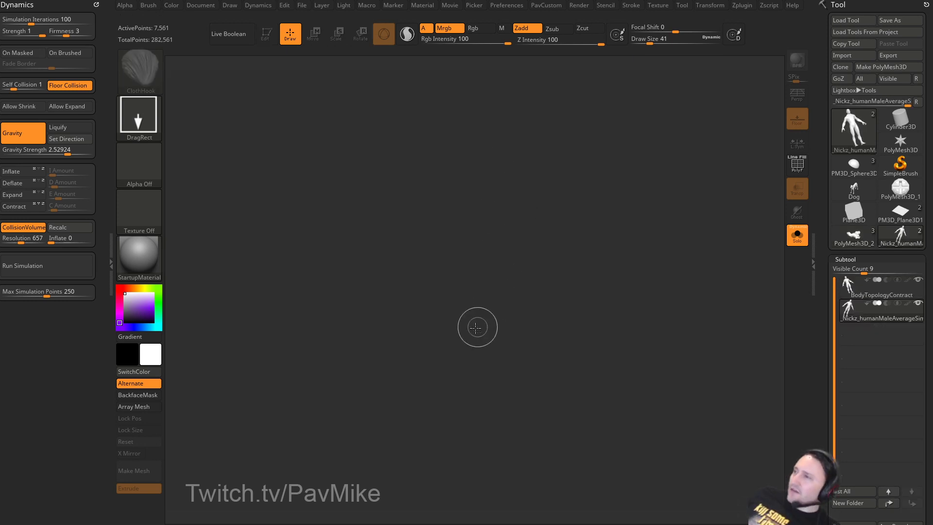
Draw the average male body on the canvas in Edit mode, framed and with its PolyFrame shown.
{"action": "left_click_drag", "start_coordinate": [469, 301], "coordinate": [352, 150]}
{"action": "key", "text": "t"}
{"action": "key", "text": "f"}
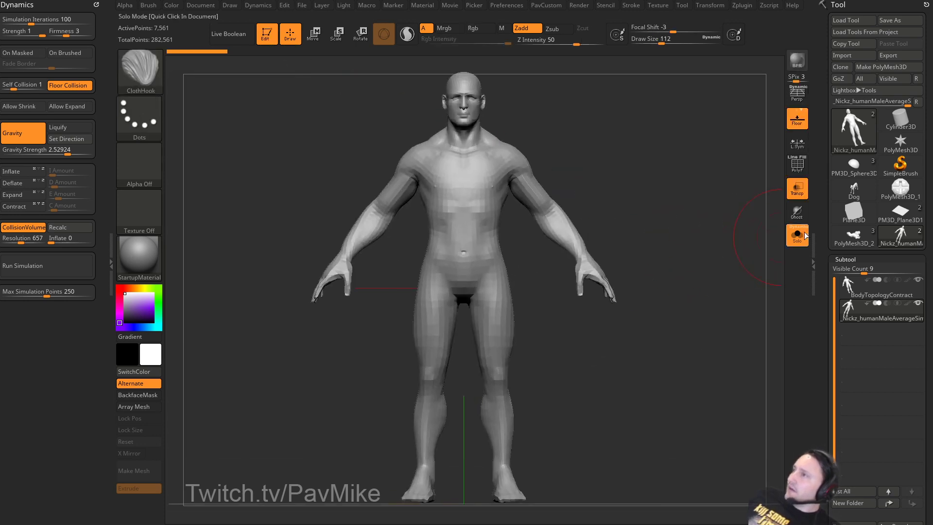
{"action": "left_click", "coordinate": [798, 165]}
{"action": "left_click_drag", "start_coordinate": [764, 229], "coordinate": [716, 244]}
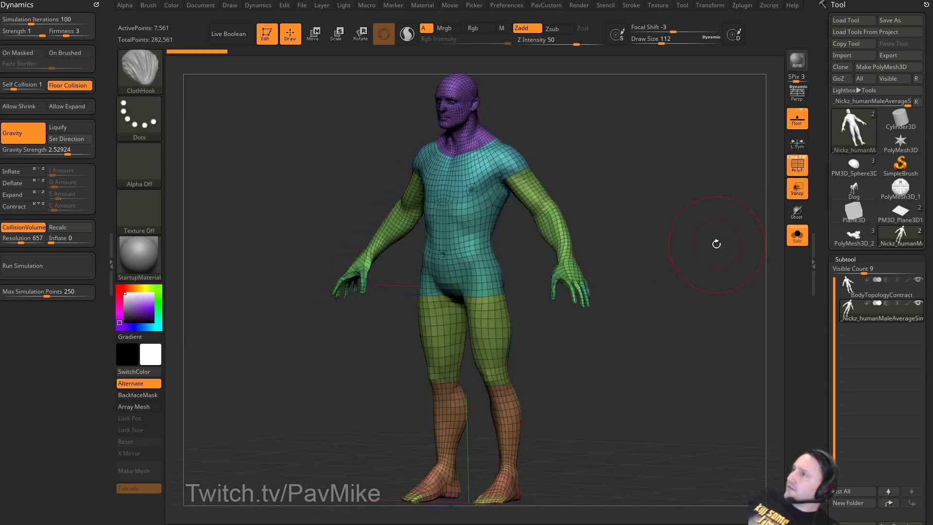
Inspect the simple male body and the BodyTopologyContract subtool in isolation, comparing their surfaces and topology.
{"action": "left_click", "coordinate": [798, 236]}
{"action": "left_click_drag", "start_coordinate": [710, 203], "coordinate": [707, 309], "text": "alt"}
{"action": "left_click", "coordinate": [798, 235]}
{"action": "left_click_drag", "start_coordinate": [700, 262], "coordinate": [712, 315]}
{"action": "left_click", "coordinate": [881, 293]}
{"action": "left_click", "coordinate": [797, 166]}
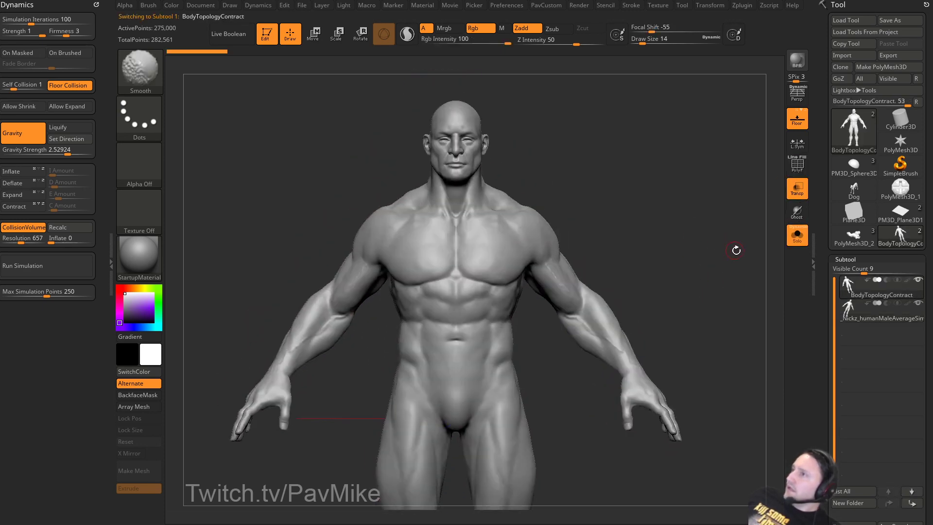
{"action": "left_click_drag", "start_coordinate": [735, 250], "coordinate": [577, 234]}
{"action": "left_click", "coordinate": [867, 319]}
{"action": "left_click", "coordinate": [797, 166]}
{"action": "left_click_drag", "start_coordinate": [731, 237], "coordinate": [722, 201], "text": "alt"}
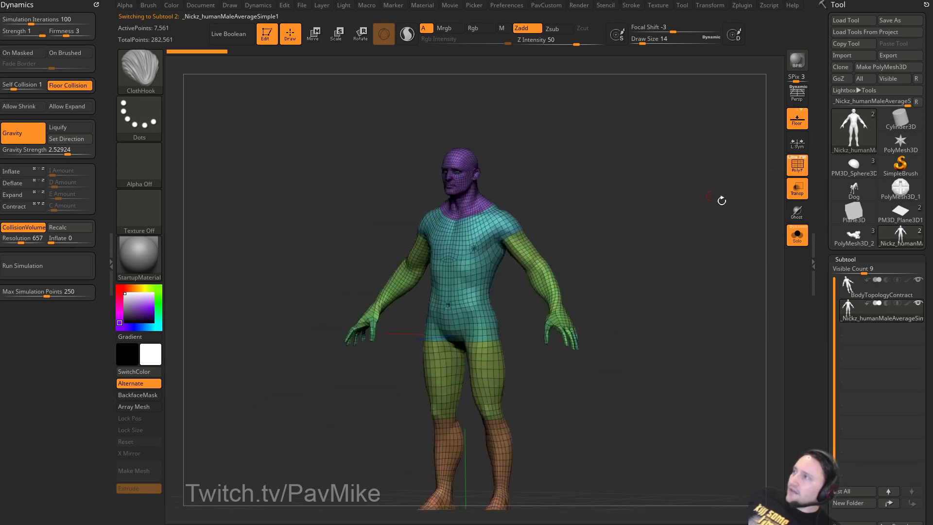
Show both bodies together to examine their overlap, and keep the simple male body as the active subtool.
{"action": "left_click", "coordinate": [803, 238]}
{"action": "left_click_drag", "start_coordinate": [751, 255], "coordinate": [579, 256], "text": "shift"}
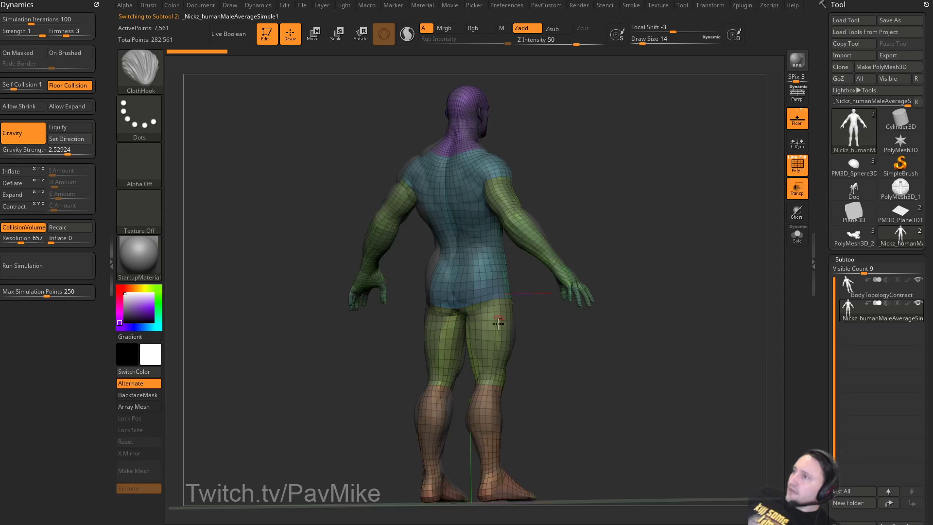
{"action": "left_click_drag", "start_coordinate": [578, 324], "coordinate": [675, 323]}
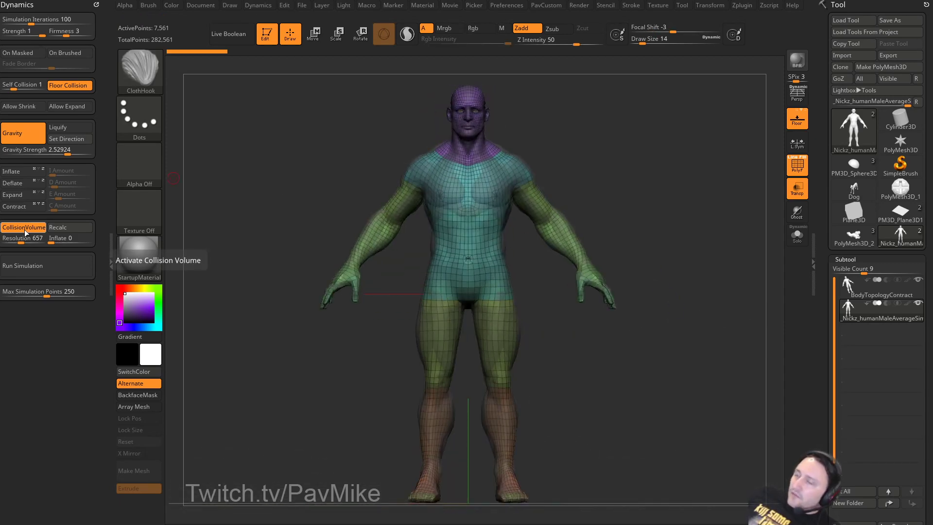
{"action": "left_click", "coordinate": [854, 297]}
{"action": "left_click", "coordinate": [855, 306]}
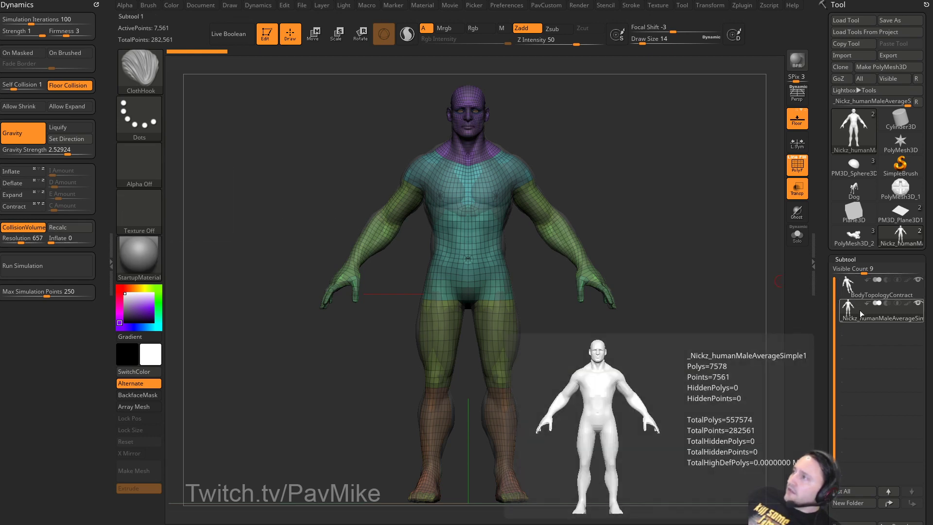
{"action": "mouse_move", "coordinate": [719, 311]}
{"action": "left_mouse_down"}
{"action": "mouse_move", "coordinate": [585, 315]}
{"action": "mouse_move", "coordinate": [715, 306]}
{"action": "left_mouse_up"}
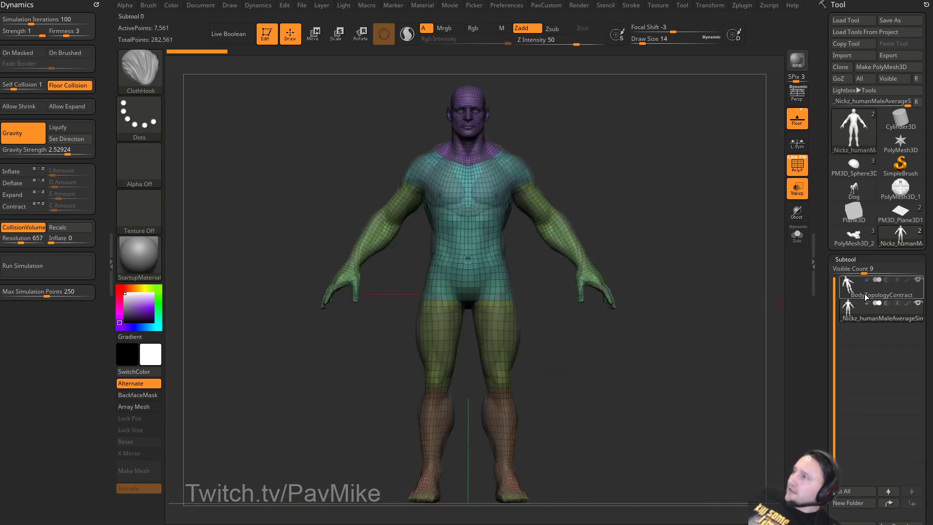
{"action": "left_click", "coordinate": [865, 294]}
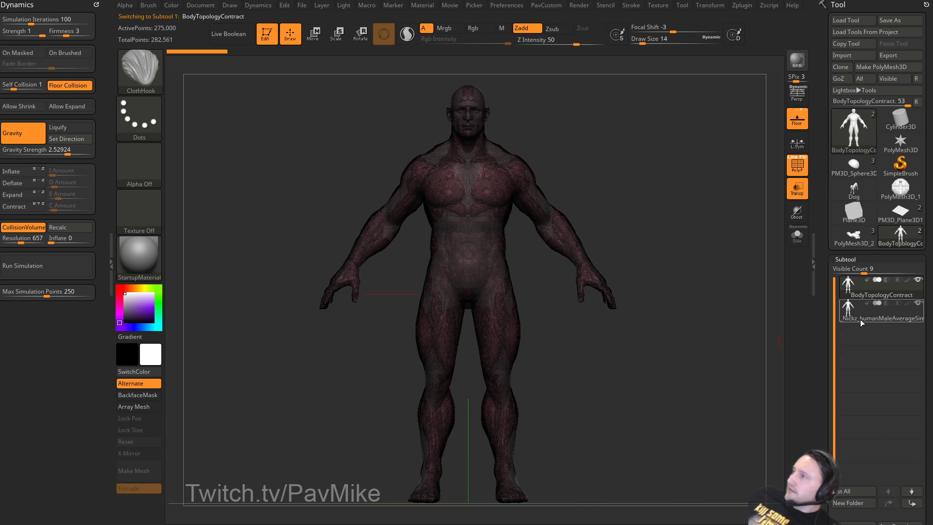
{"action": "left_click", "coordinate": [861, 317]}
{"action": "left_click_drag", "start_coordinate": [629, 192], "coordinate": [625, 200]}
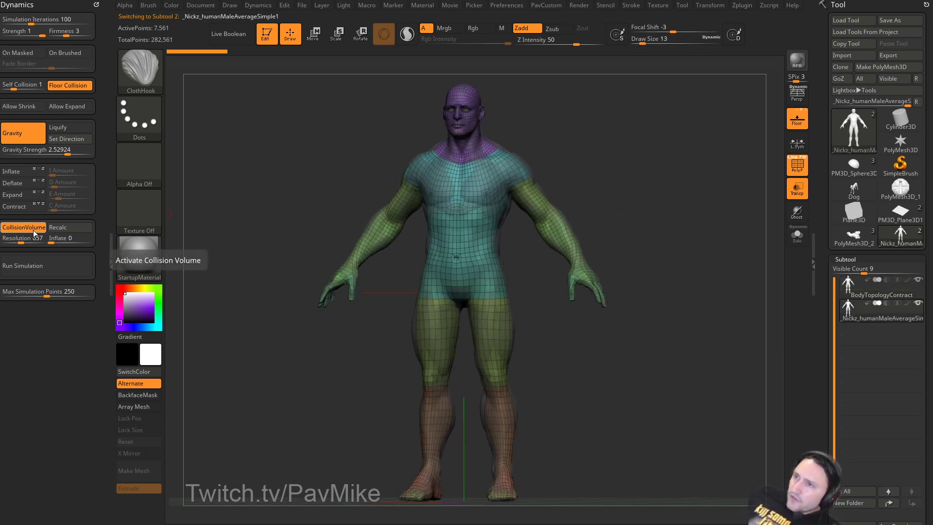
Run a Contract simulation on the simple male body with Gravity off and the collision volume Resolution at 3200.
{"action": "left_click_drag", "start_coordinate": [35, 238], "coordinate": [51, 240]}
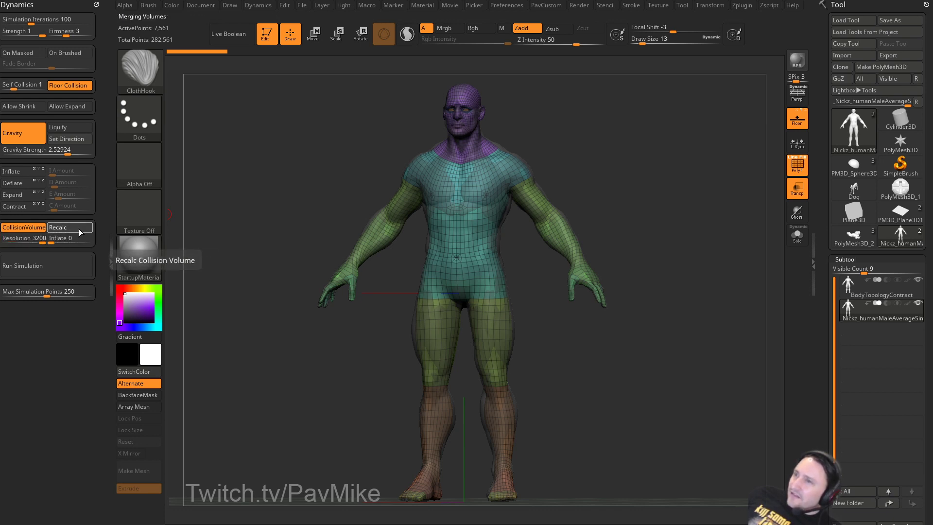
{"action": "left_click", "coordinate": [28, 208]}
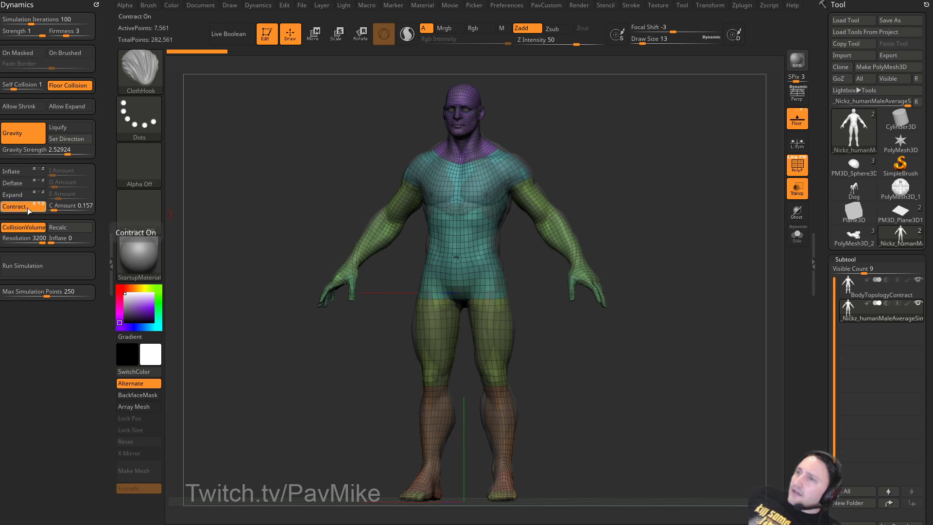
{"action": "left_click", "coordinate": [53, 266]}
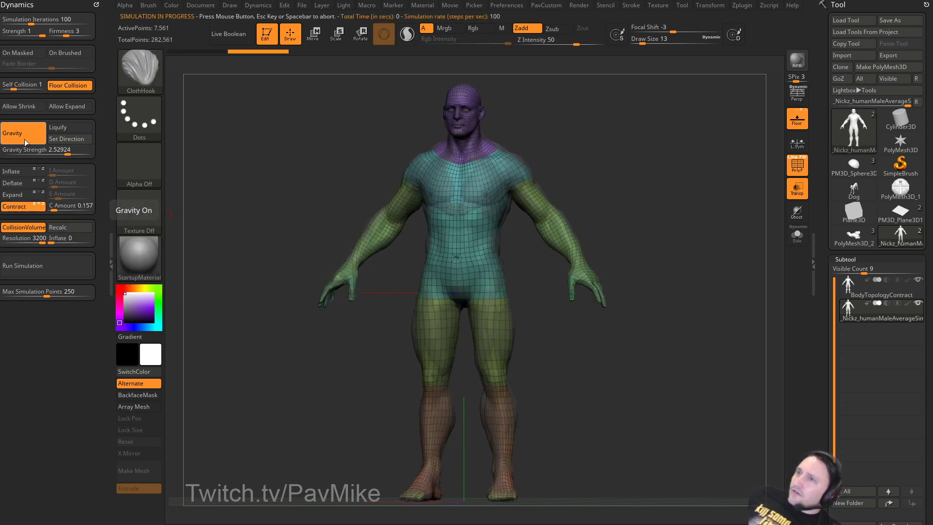
{"action": "left_click", "coordinate": [23, 133]}
{"action": "left_click", "coordinate": [44, 265]}
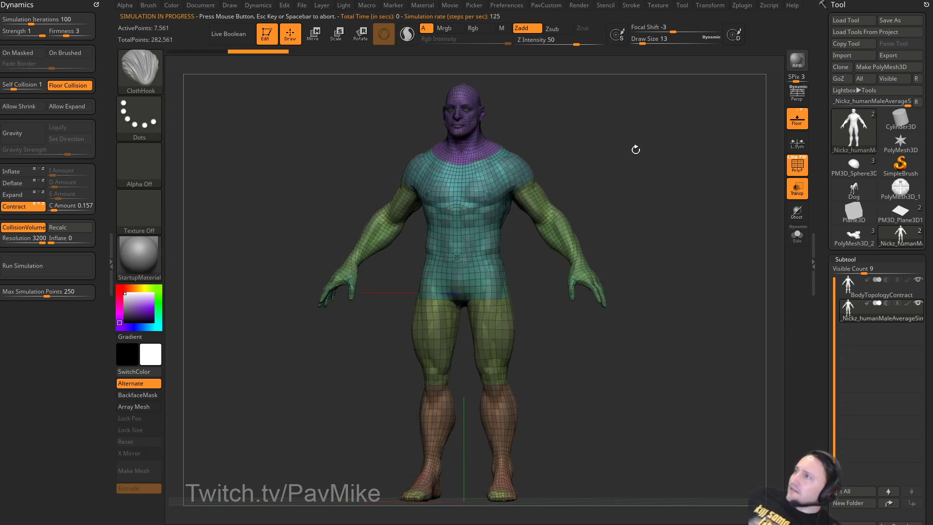
Turn off PolyFrame and Transparency to view the overlapping bodies as solid surfaces.
{"action": "left_click", "coordinate": [798, 165]}
{"action": "left_click", "coordinate": [797, 188]}
{"action": "mouse_move", "coordinate": [729, 207]}
{"action": "left_mouse_down"}
{"action": "mouse_move", "coordinate": [674, 207]}
{"action": "mouse_move", "coordinate": [716, 215]}
{"action": "left_mouse_up"}
{"action": "left_click", "coordinate": [530, 234]}
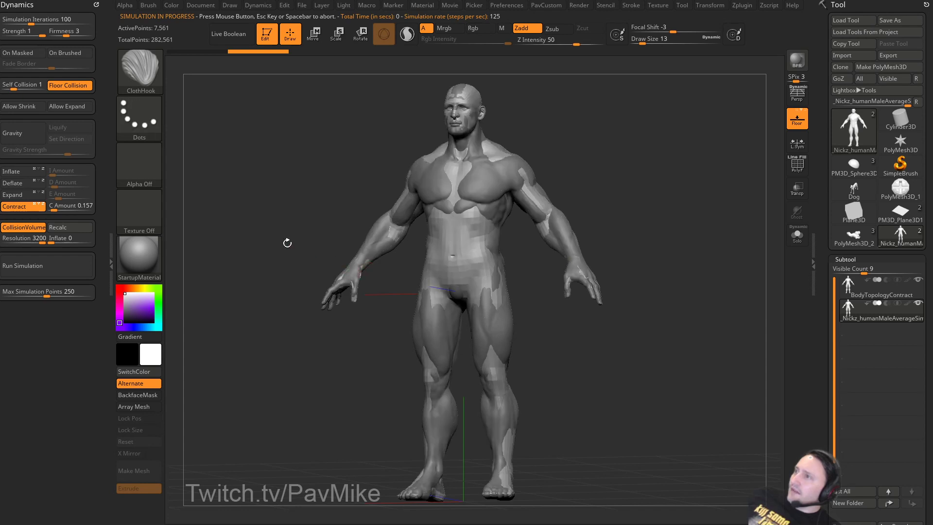
Repeat the Contract simulation on the simple male body, undo that run and briefly run it again.
{"action": "left_click", "coordinate": [46, 265]}
{"action": "left_click", "coordinate": [223, 179]}
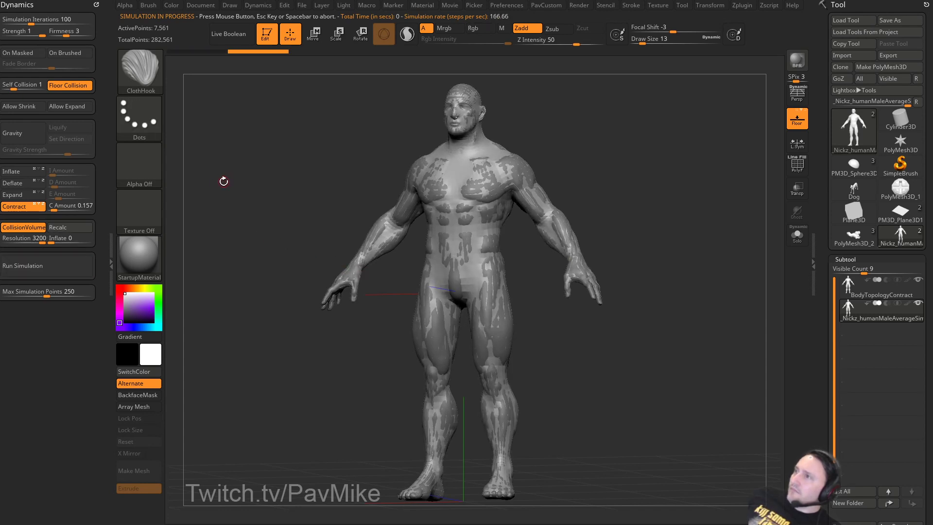
{"action": "key", "text": "ctrl+z"}
{"action": "left_click", "coordinate": [50, 269]}
{"action": "left_click", "coordinate": [68, 258]}
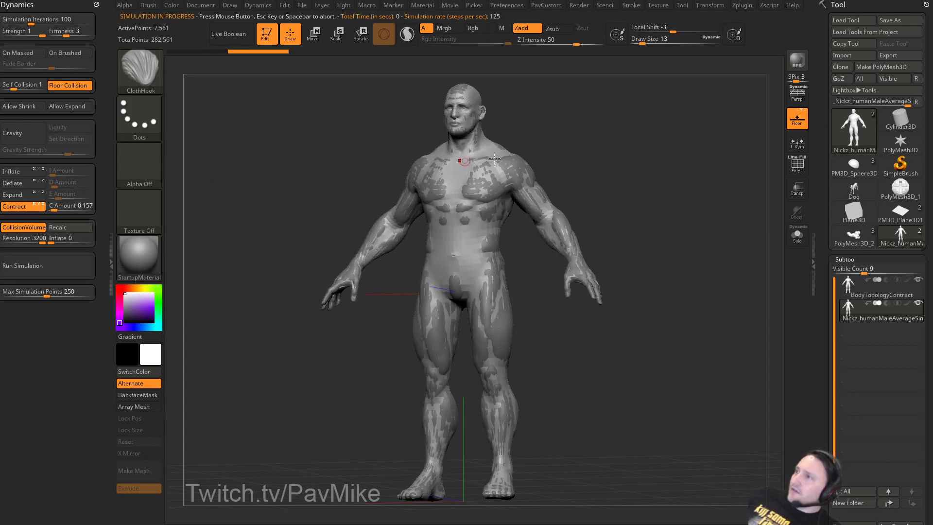
Project the BodyTopologyContract shape onto the simple male body with ProjectAll.
{"action": "left_click_drag", "start_coordinate": [719, 206], "coordinate": [672, 211]}
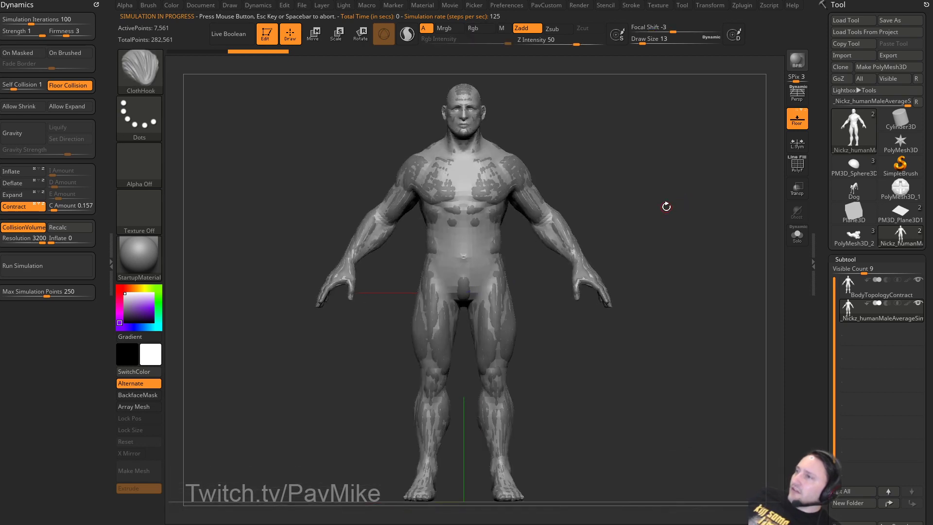
{"action": "left_click_drag", "start_coordinate": [579, 224], "coordinate": [625, 223]}
{"action": "key", "text": "p"}
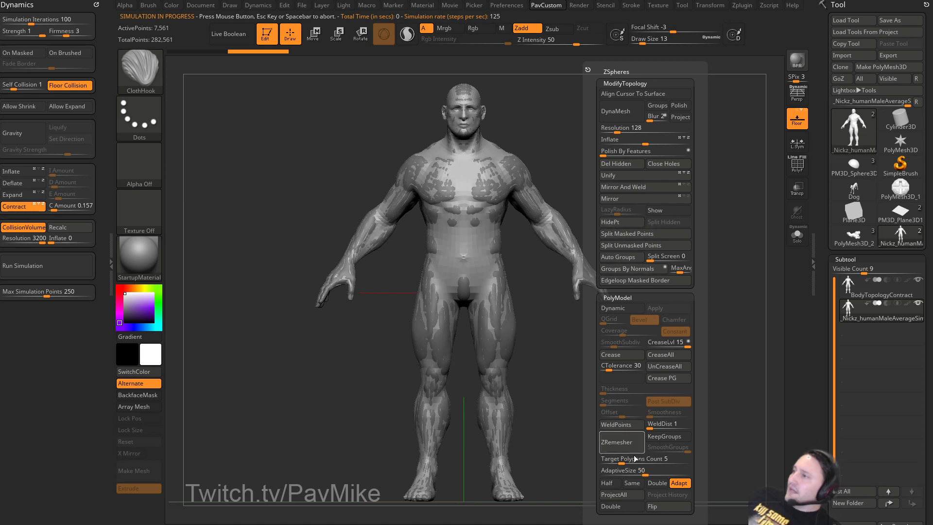
{"action": "left_click", "coordinate": [618, 495]}
{"action": "key", "text": "p"}
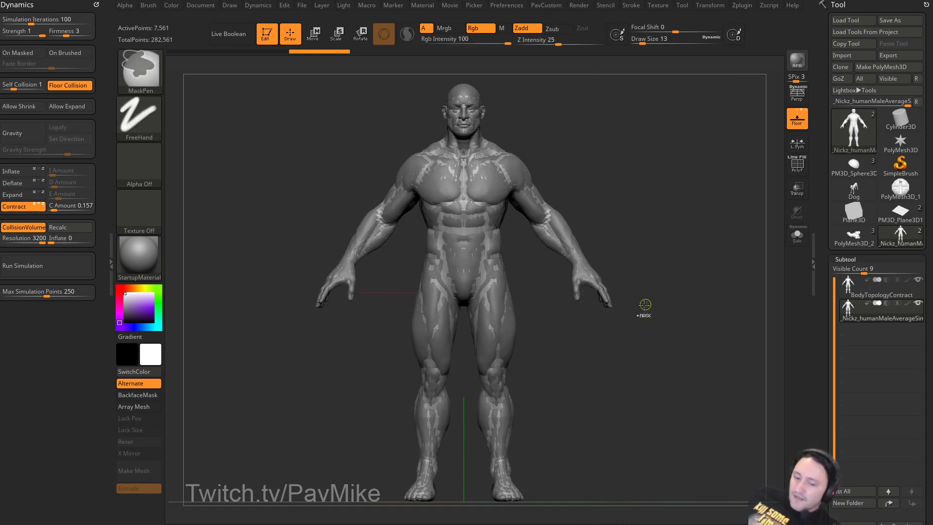
{"action": "key", "text": "p"}
Subdivide the simple male body to SDiv 4 and run ProjectAll with a projection distance of 0.06916.
{"action": "scroll", "coordinate": [838, 238], "scroll_direction": "down", "scroll_amount": 5}
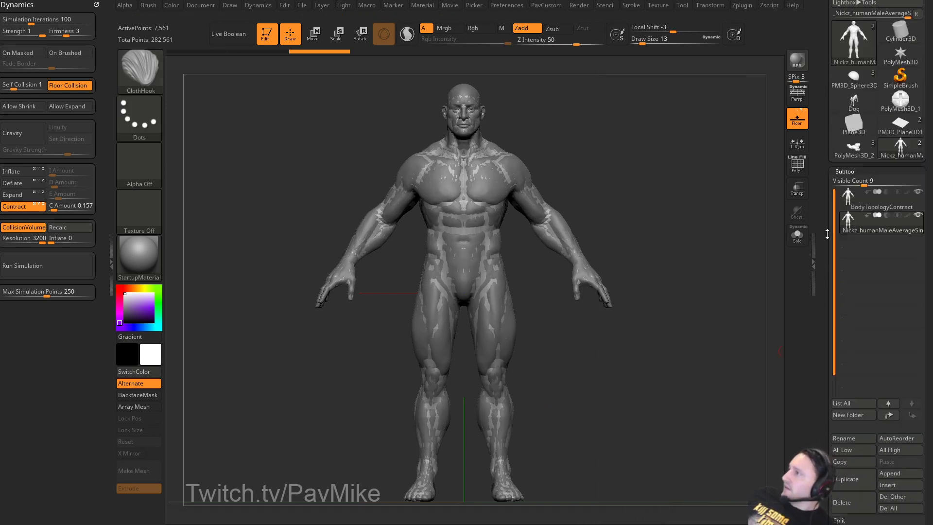
{"action": "scroll", "coordinate": [826, 326], "scroll_direction": "down", "scroll_amount": 4}
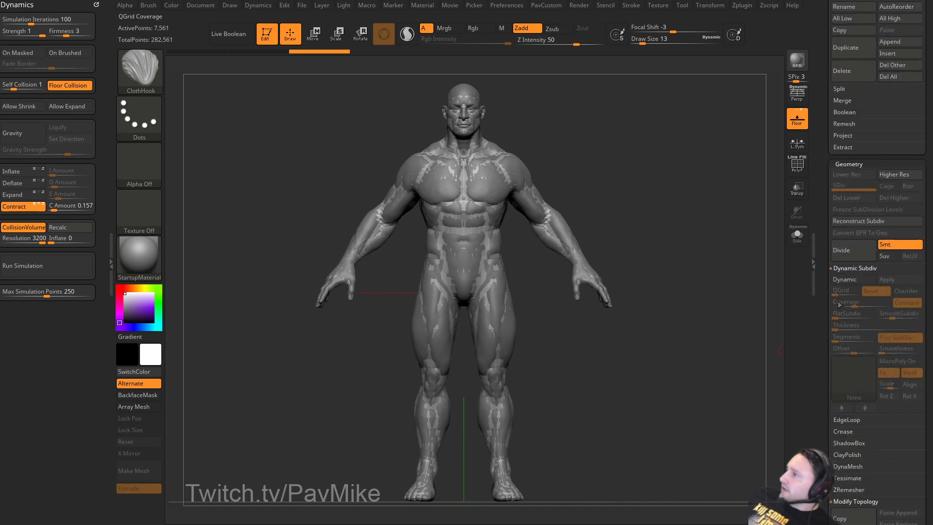
{"action": "left_click", "coordinate": [847, 272], "text": "shift"}
{"action": "left_click", "coordinate": [843, 136]}
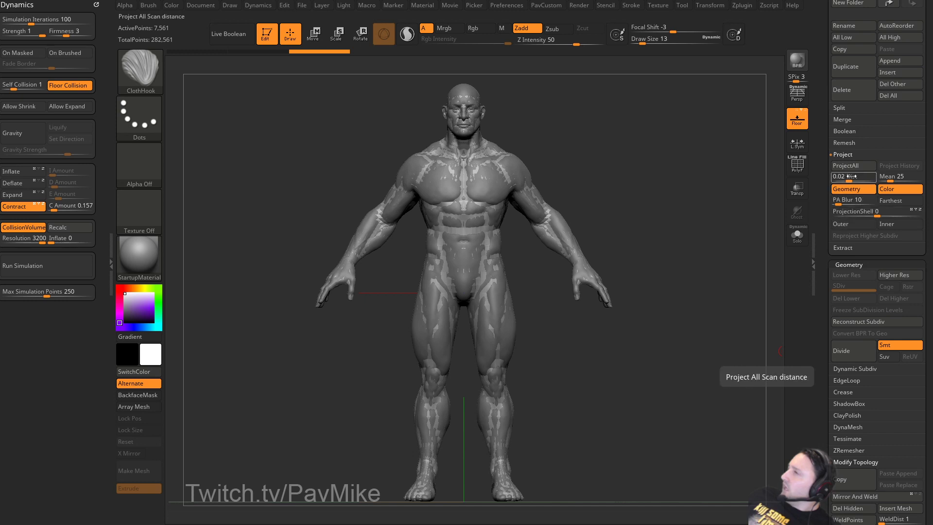
{"action": "left_click_drag", "start_coordinate": [850, 178], "coordinate": [851, 179]}
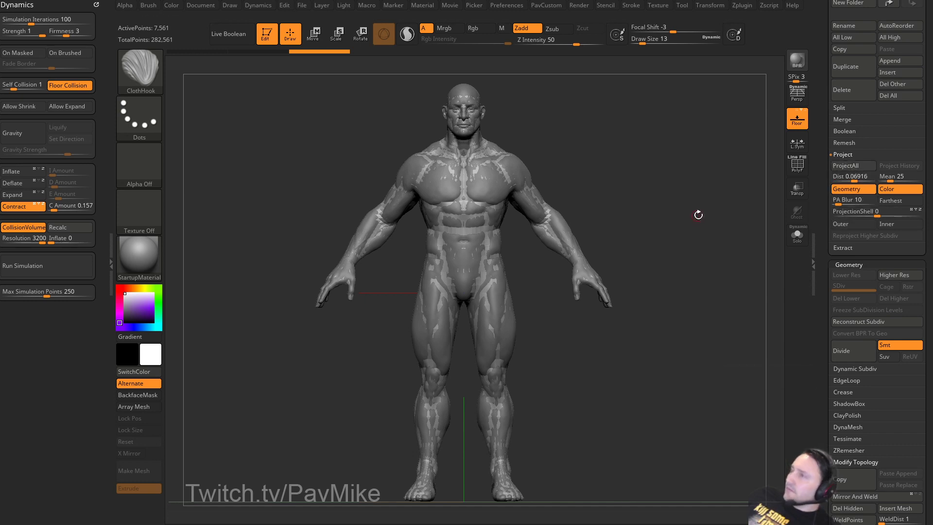
{"action": "key", "text": "ctrl"}
{"action": "left_click", "coordinate": [853, 166]}
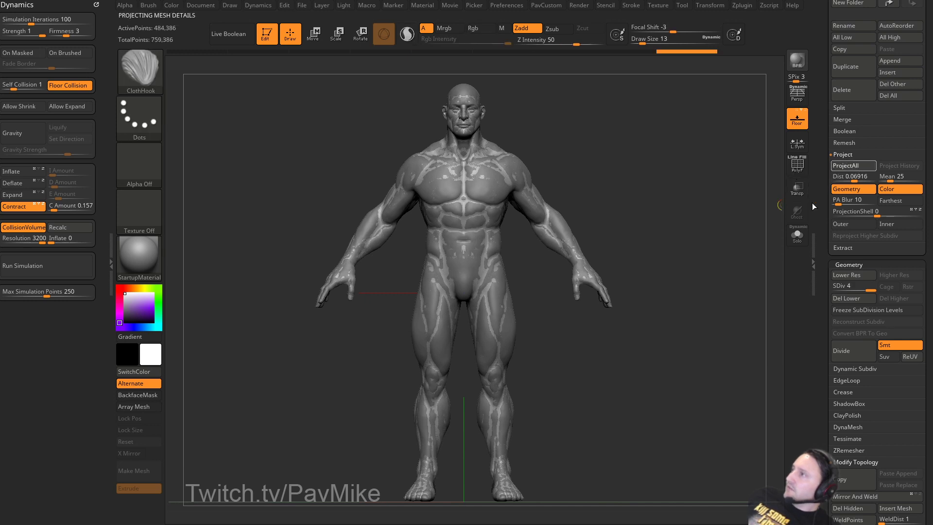
Examine the isolated projected body's wireframe and polygroups, then its surface without PolyFrame.
{"action": "left_click", "coordinate": [798, 236]}
{"action": "left_click_drag", "start_coordinate": [729, 262], "coordinate": [753, 261]}
{"action": "left_click", "coordinate": [797, 164]}
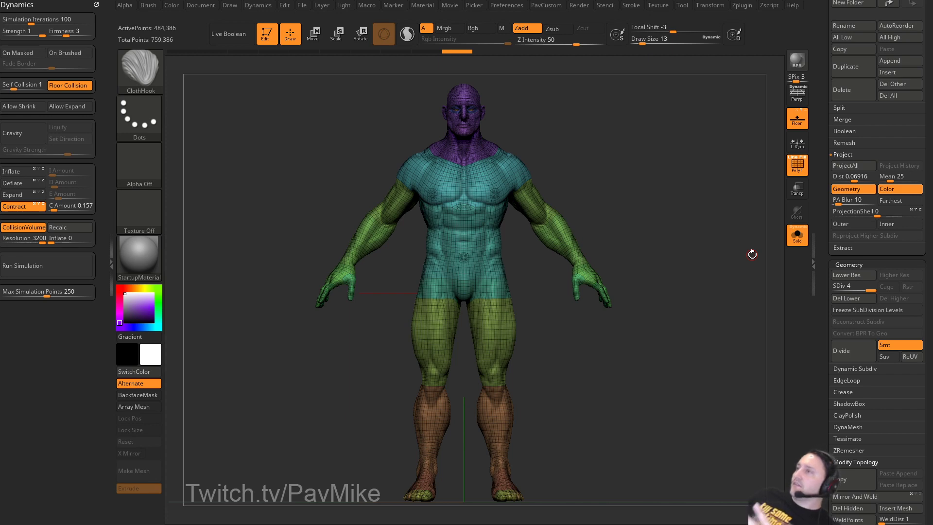
{"action": "key", "text": "shift+f"}
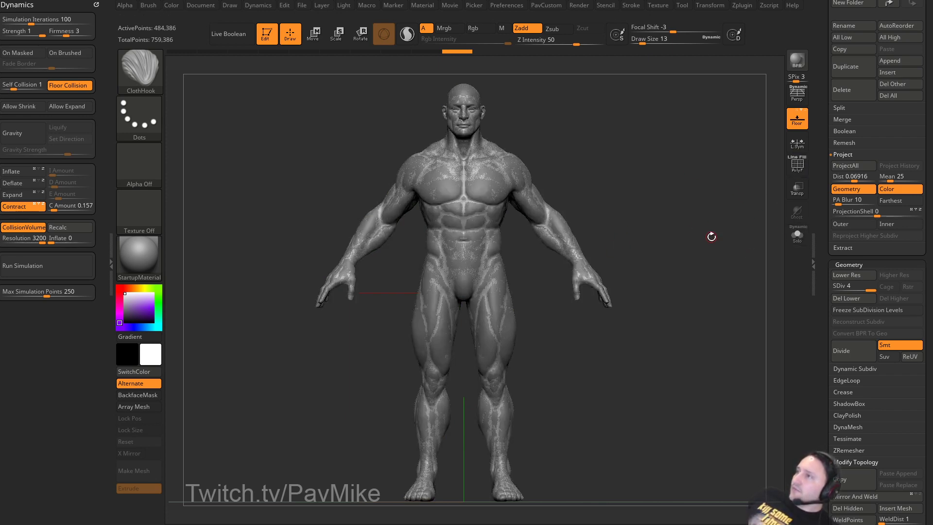
Isolate the projected male body and lower it to subdivision level 1, checking its wireframe.
{"action": "left_click", "coordinate": [798, 235]}
{"action": "mouse_move", "coordinate": [729, 228]}
{"action": "left_mouse_down"}
{"action": "mouse_move", "coordinate": [608, 238]}
{"action": "mouse_move", "coordinate": [691, 243]}
{"action": "mouse_move", "coordinate": [739, 263]}
{"action": "left_mouse_up"}
{"action": "key", "text": "shift+d"}
{"action": "key", "text": "shift+d"}
{"action": "key", "text": "shift+d"}
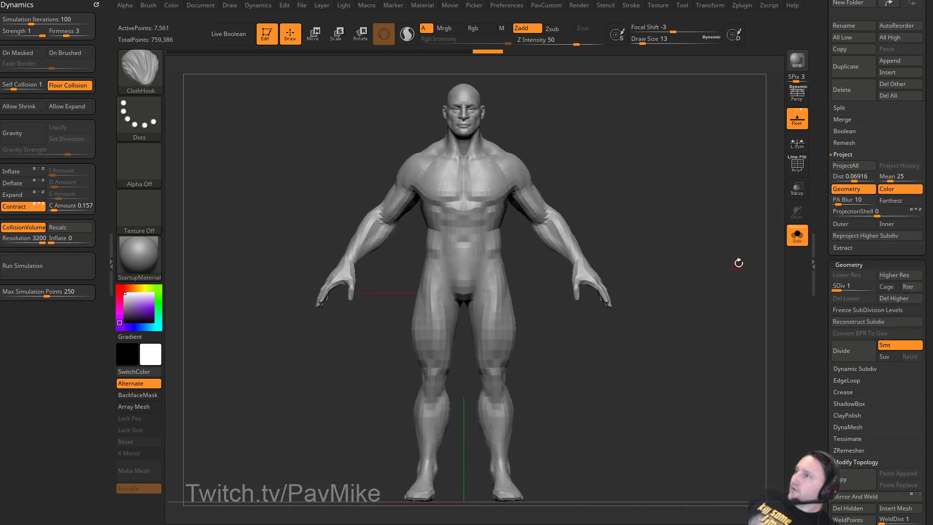
{"action": "key", "text": "shift+f"}
{"action": "mouse_move", "coordinate": [737, 214]}
{"action": "left_mouse_down"}
{"action": "mouse_move", "coordinate": [615, 220]}
{"action": "mouse_move", "coordinate": [743, 210]}
{"action": "left_mouse_up"}
{"action": "key", "text": "shift+f"}
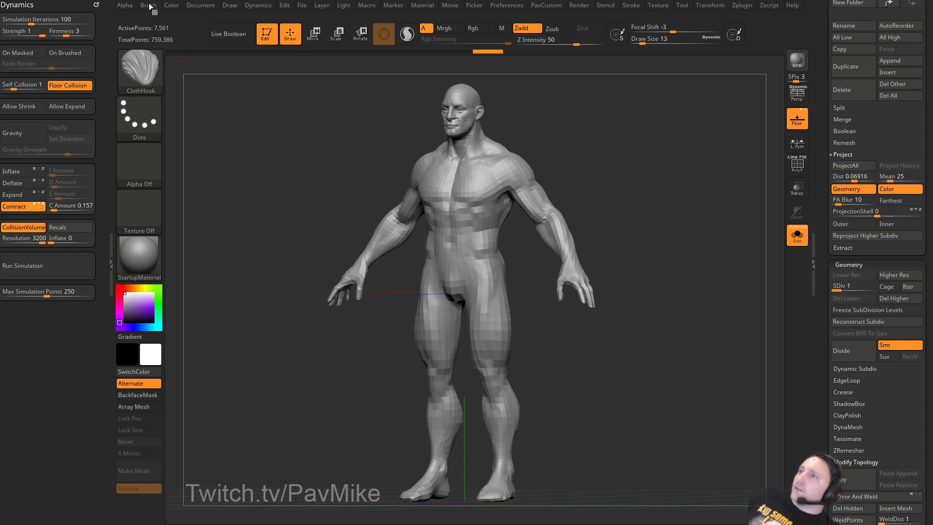
{"action": "left_click", "coordinate": [201, 5]}
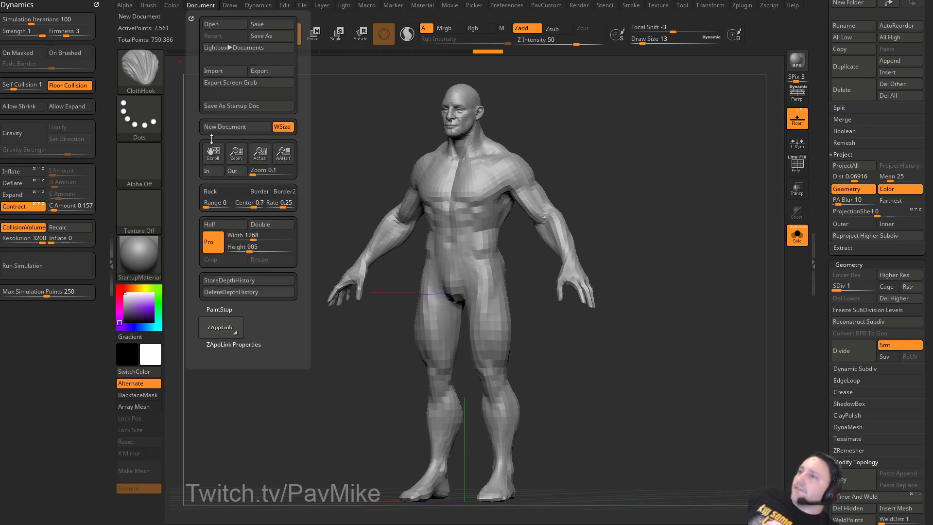
{"action": "key", "text": "shift"}
{"action": "left_click", "coordinate": [223, 344]}
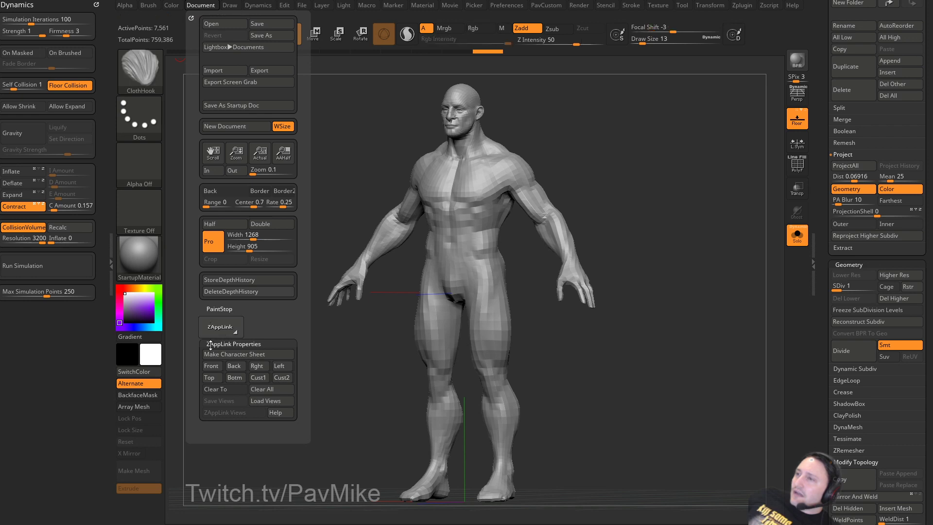
{"action": "left_click", "coordinate": [215, 342]}
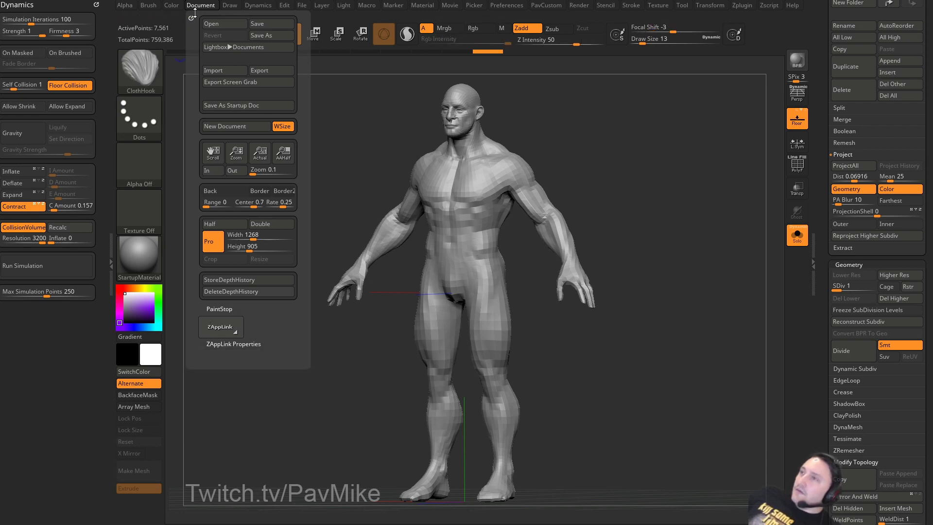
{"action": "left_click", "coordinate": [171, 5]}
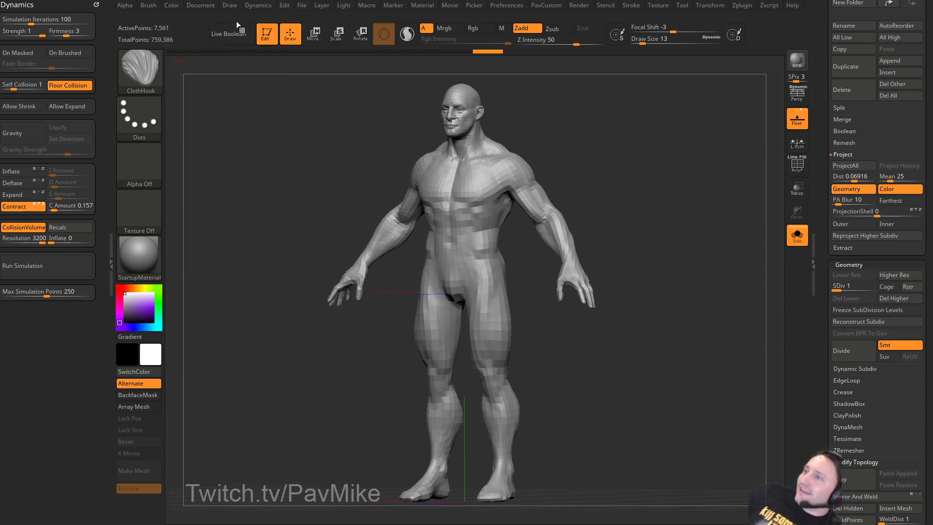
{"action": "mouse_move", "coordinate": [228, 6]}
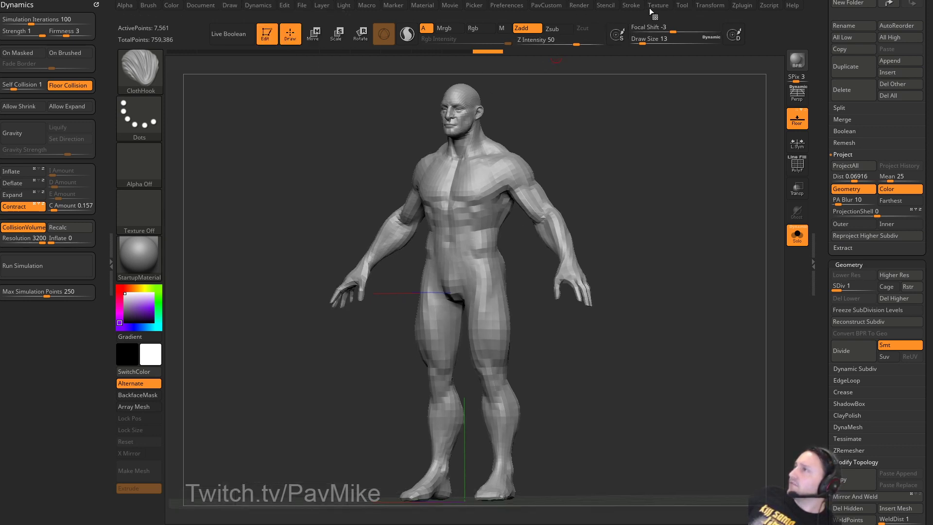
{"action": "left_click_drag", "start_coordinate": [632, 92], "coordinate": [605, 92]}
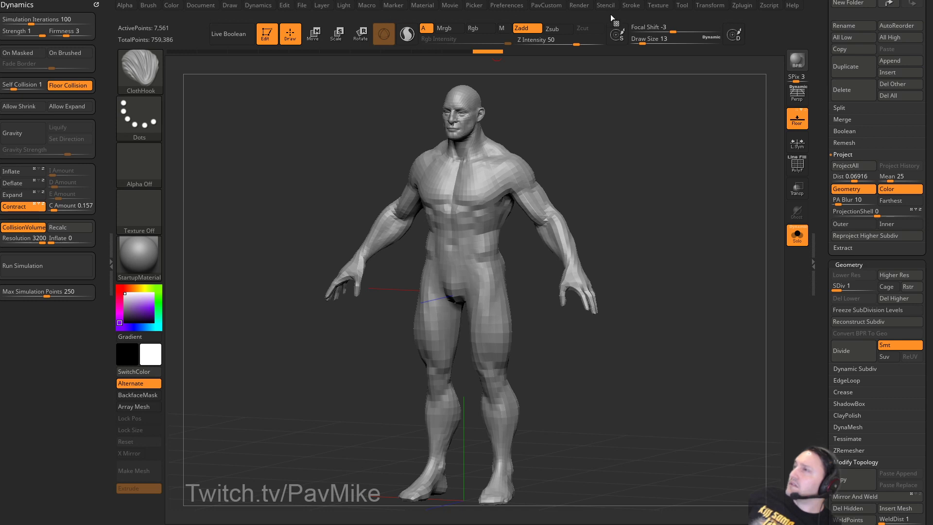
{"action": "left_click", "coordinate": [523, 7]}
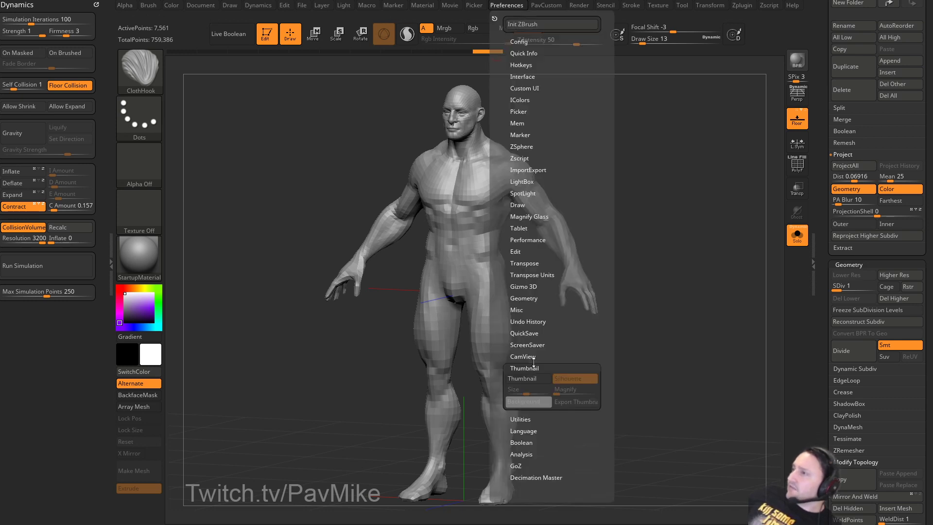
{"action": "scroll", "coordinate": [527, 273], "scroll_direction": "down", "scroll_amount": 2, "text": "shift"}
{"action": "left_click", "coordinate": [529, 241]}
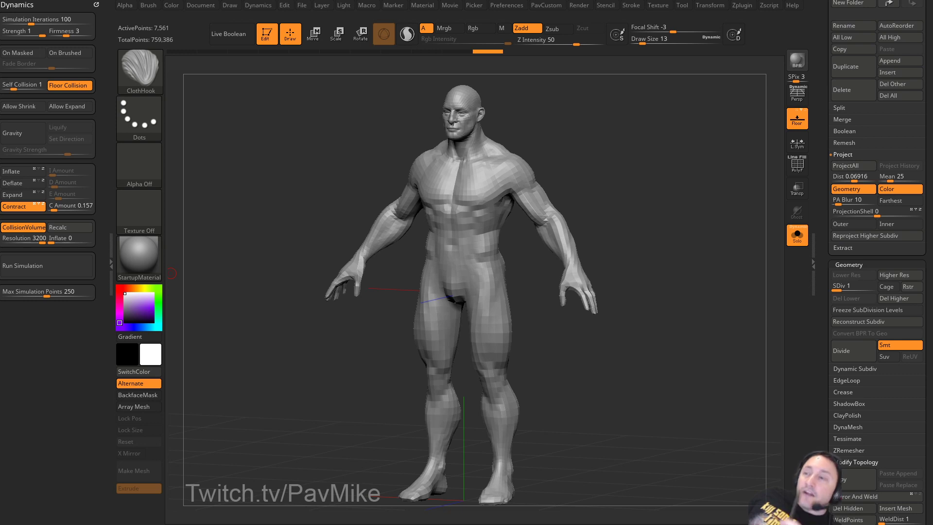
{"action": "mouse_move", "coordinate": [329, 350]}
{"action": "left_mouse_down"}
{"action": "mouse_move", "coordinate": [318, 355]}
{"action": "mouse_move", "coordinate": [566, 388]}
{"action": "mouse_move", "coordinate": [379, 374]}
{"action": "left_mouse_up"}
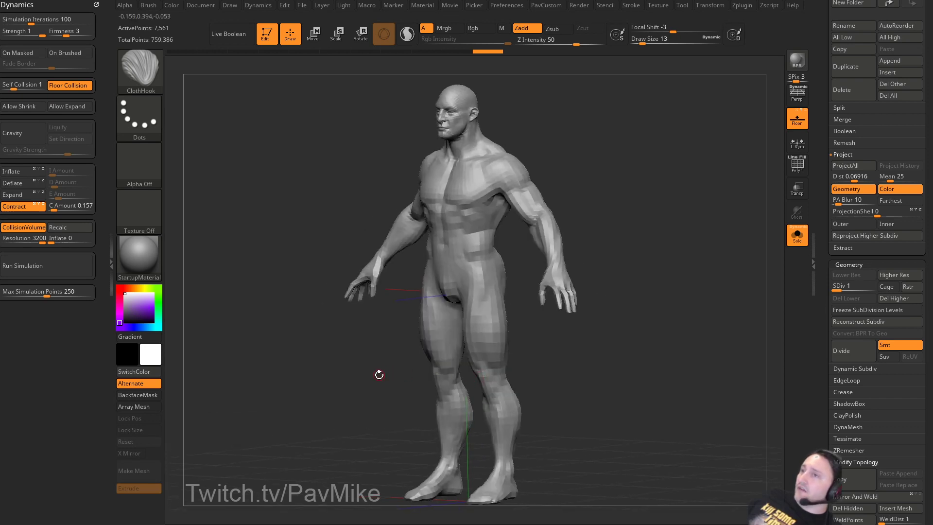
{"action": "left_click_drag", "start_coordinate": [379, 375], "coordinate": [378, 376]}
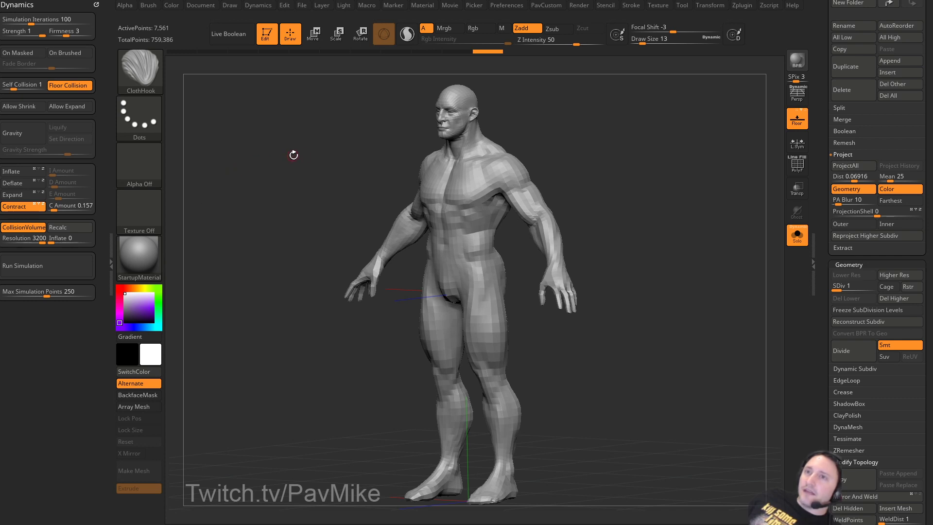
{"action": "left_click_drag", "start_coordinate": [294, 152], "coordinate": [491, 156], "text": "shift"}
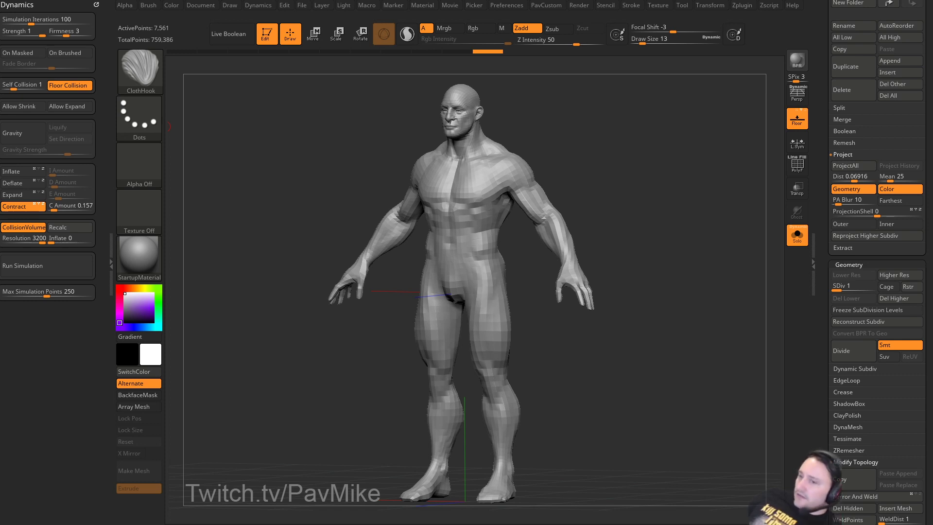
Turn off Solo mode to show the simple male body together with the BodyTopologyContract subtool from the front.
{"action": "left_click_drag", "start_coordinate": [662, 180], "coordinate": [683, 196]}
{"action": "key", "text": "s"}
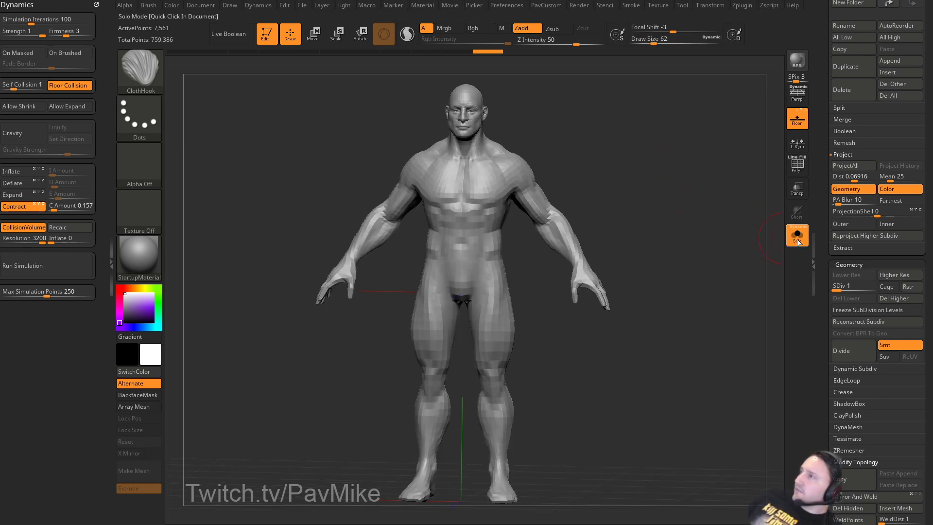
{"action": "left_click", "coordinate": [797, 239]}
{"action": "scroll", "coordinate": [875, 243], "scroll_direction": "up", "scroll_amount": 10}
{"action": "key", "text": "s"}
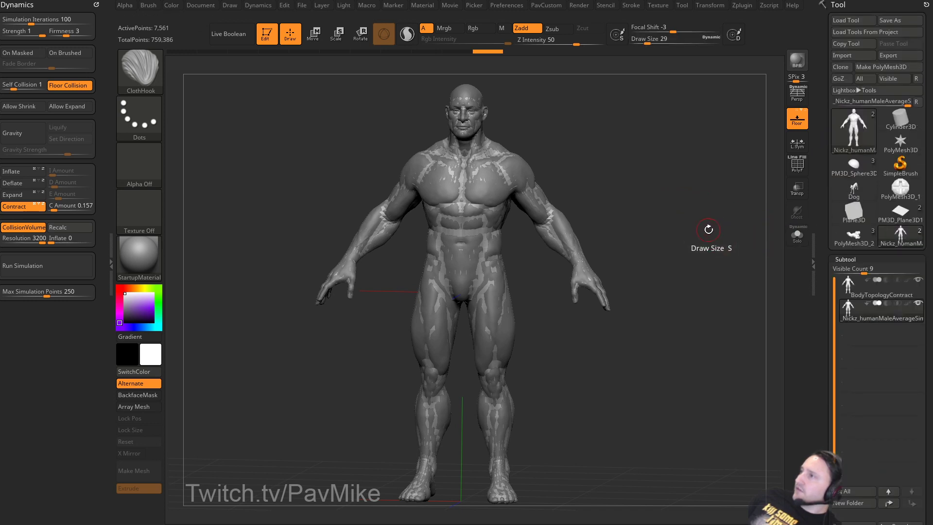
Select the Standard brush with a draw size of 46.
{"action": "mouse_move", "coordinate": [709, 230]}
{"action": "left_mouse_down"}
{"action": "mouse_move", "coordinate": [690, 235]}
{"action": "mouse_move", "coordinate": [695, 228]}
{"action": "left_mouse_up"}
{"action": "key", "text": "s"}
{"action": "key", "text": "b"}
{"action": "key", "text": "s"}
{"action": "key", "text": "t"}
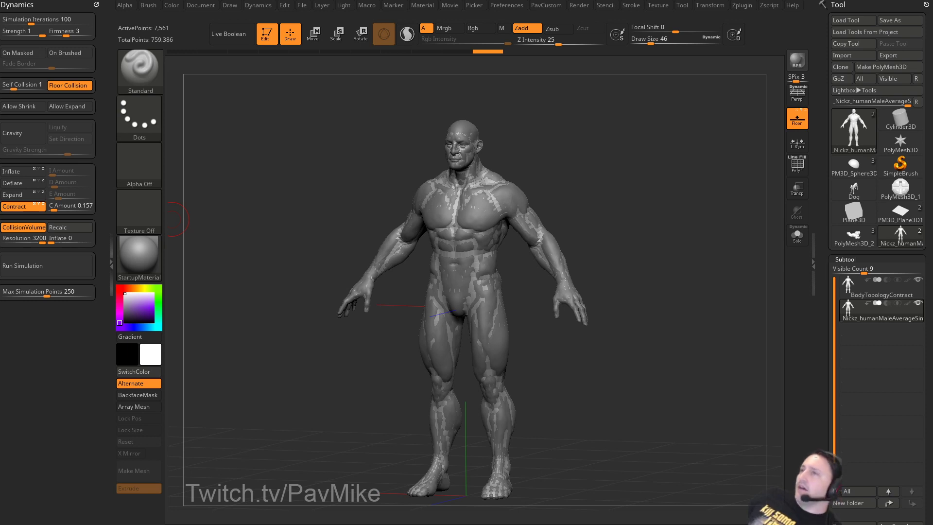
Clear the canvas and place the _Head.ZTL model from the Lightbox tools on it in Edit mode.
{"action": "left_click", "coordinate": [272, 35]}
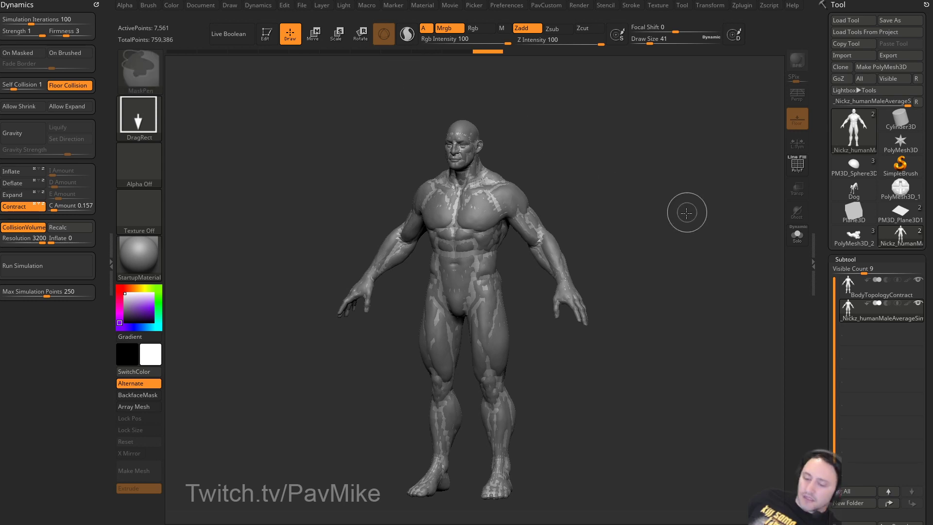
{"action": "key", "text": "ctrl+n"}
{"action": "mouse_move", "coordinate": [888, 141]}
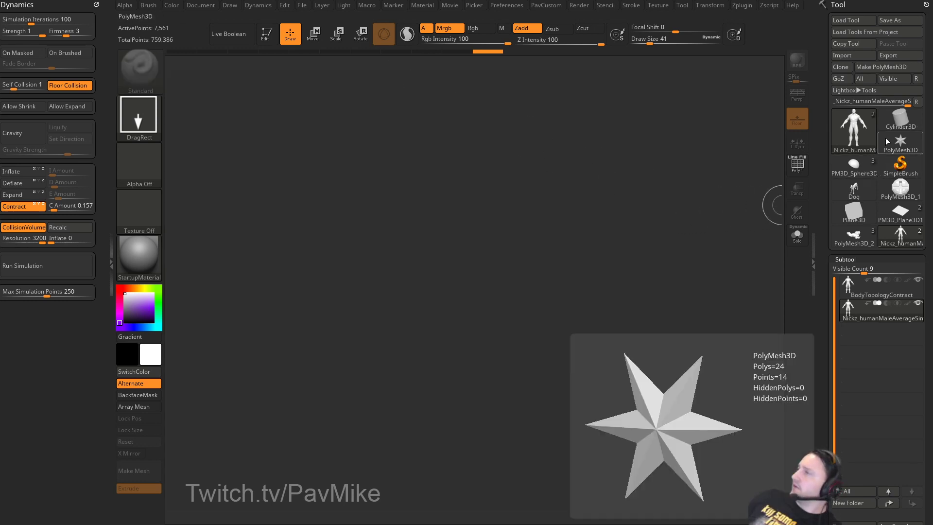
{"action": "mouse_move", "coordinate": [854, 170]}
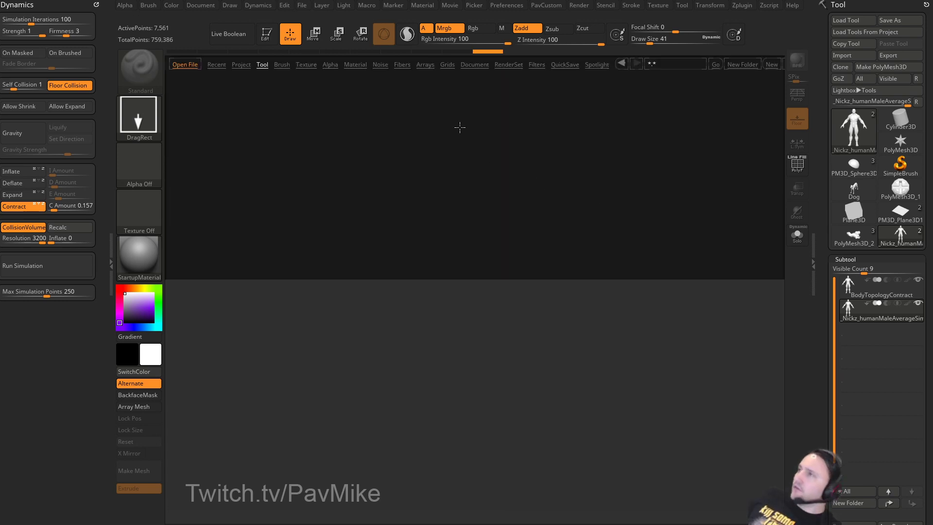
{"action": "double_click", "coordinate": [517, 160]}
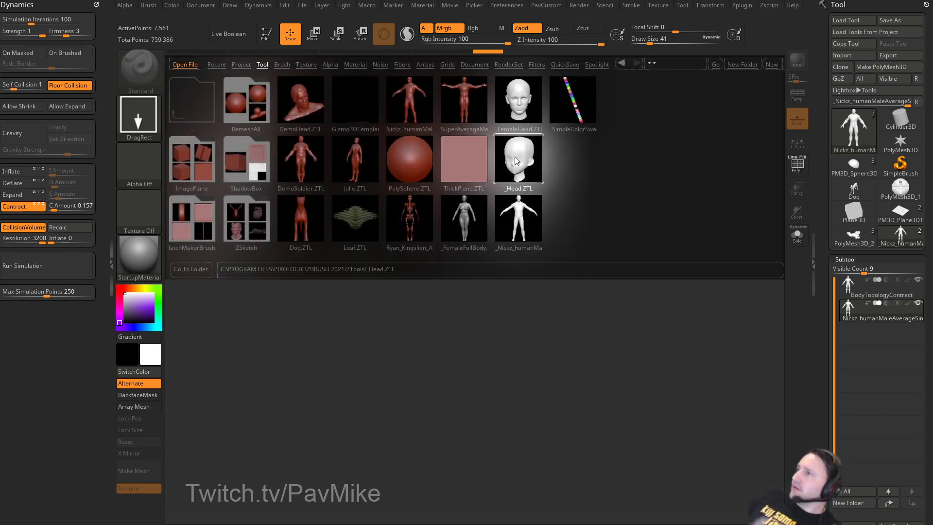
{"action": "left_click_drag", "start_coordinate": [461, 330], "coordinate": [467, 467]}
{"action": "key", "text": "t"}
{"action": "left_click_drag", "start_coordinate": [639, 219], "coordinate": [625, 229]}
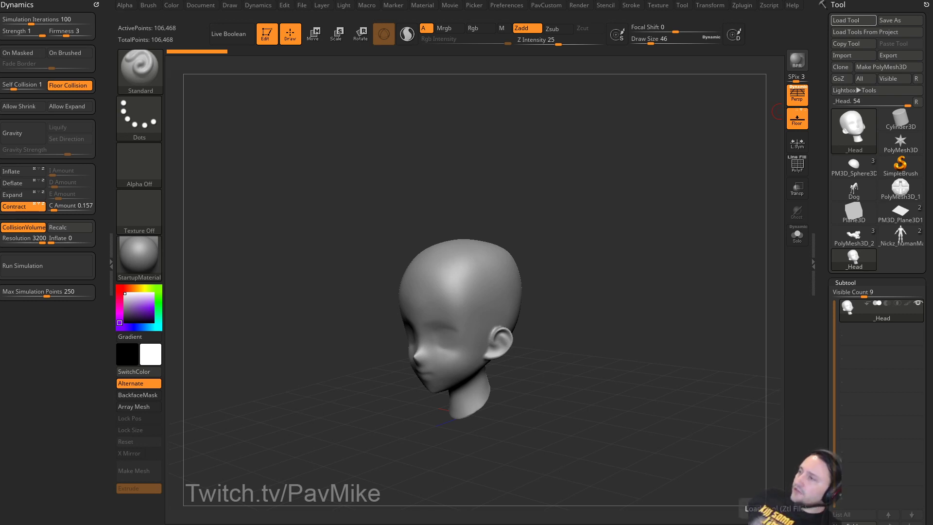
{"action": "left_click_drag", "start_coordinate": [548, 138], "coordinate": [538, 139]}
{"action": "key", "text": "space"}
{"action": "left_click_drag", "start_coordinate": [577, 195], "coordinate": [585, 229], "text": "alt"}
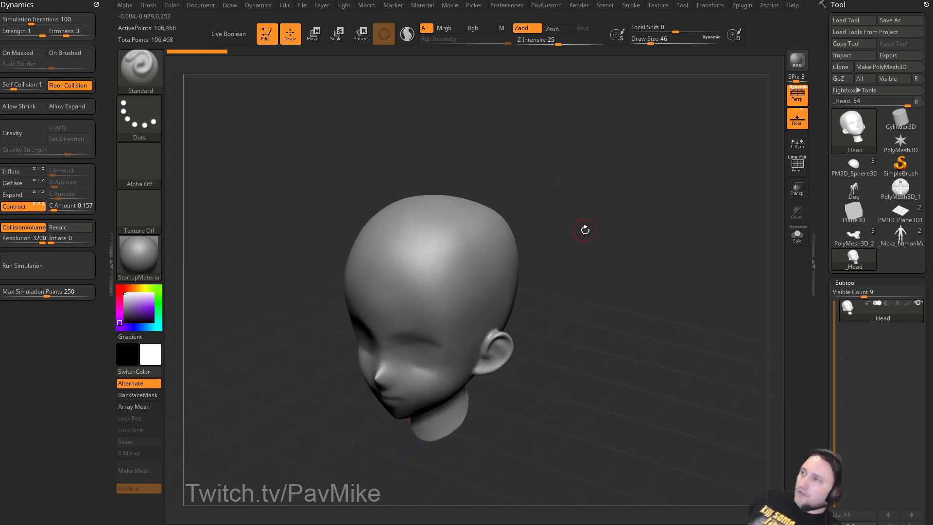
Switch to the PM3D_Plane3D1 tool, choose the ZModeler brush and turn on PolyFrame.
{"action": "left_click", "coordinate": [892, 214]}
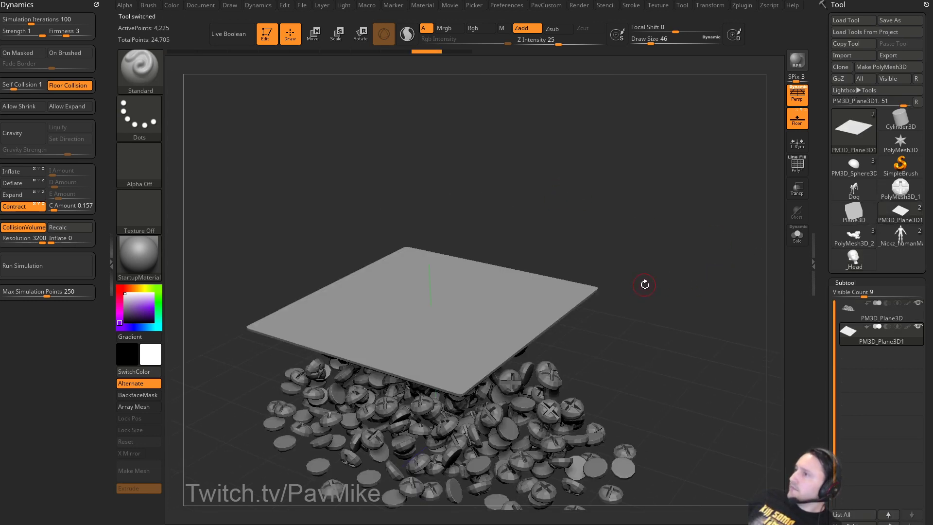
{"action": "left_click_drag", "start_coordinate": [644, 283], "coordinate": [633, 272], "text": "alt"}
{"action": "key", "text": "b"}
{"action": "key", "text": "z"}
{"action": "key", "text": "m"}
{"action": "key", "text": "shift+f"}
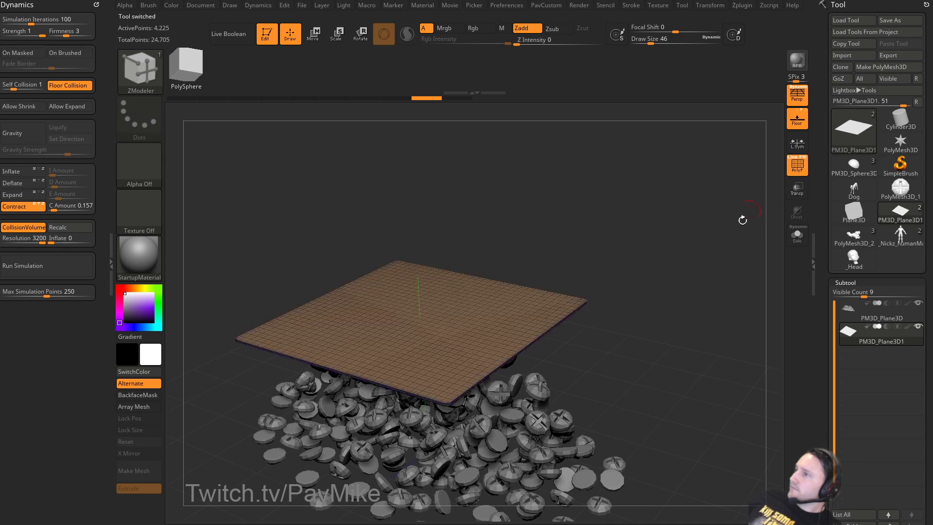
Reconstruct the plane's lower subdivision levels, lower it to the coarsest one and open the Dynamic Subdiv settings.
{"action": "left_click_drag", "start_coordinate": [743, 219], "coordinate": [835, 174]}
{"action": "left_click", "coordinate": [883, 343]}
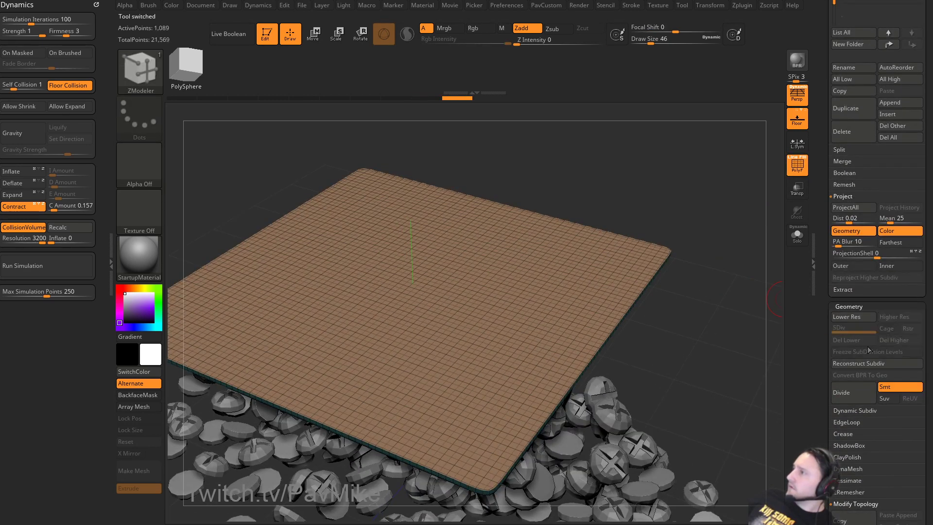
{"action": "left_click", "coordinate": [860, 364]}
{"action": "left_click", "coordinate": [862, 362]}
{"action": "left_click", "coordinate": [885, 341]}
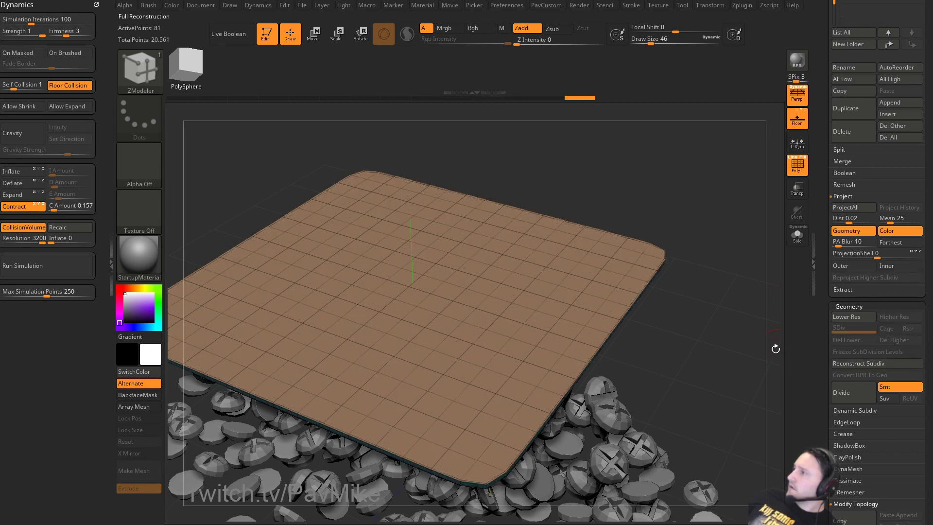
{"action": "left_click", "coordinate": [855, 411]}
{"action": "left_click", "coordinate": [846, 422]}
{"action": "left_click", "coordinate": [846, 422]}
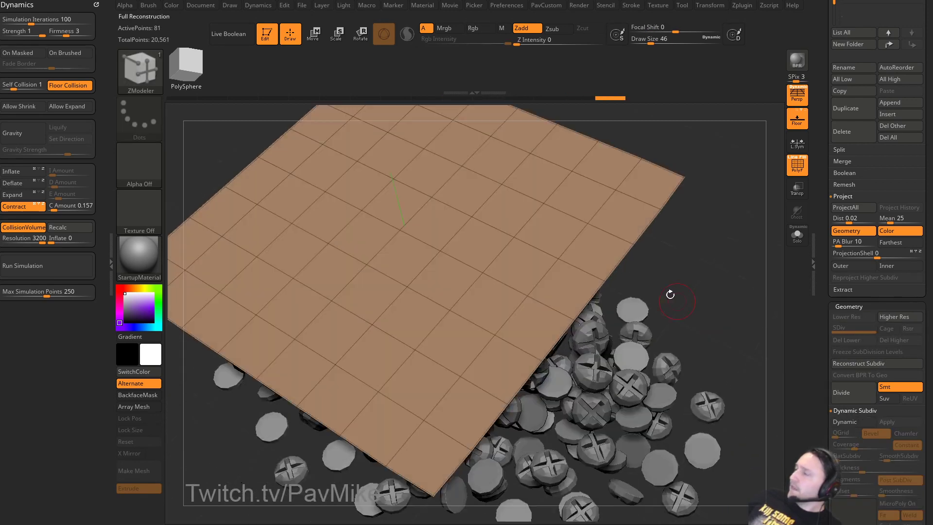
Examine the ZModeler polygon, edge and point actions, targets and modifiers available on the plane.
{"action": "key", "text": "space"}
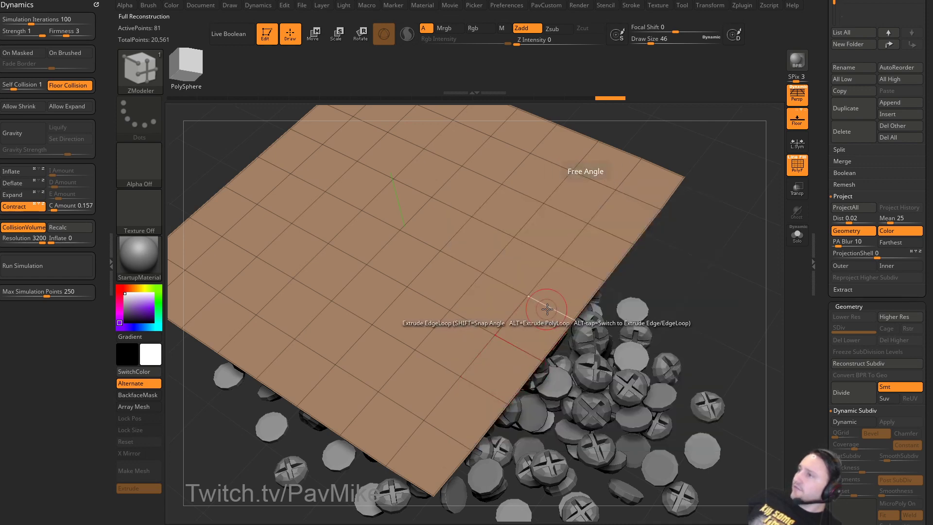
{"action": "left_click_drag", "start_coordinate": [674, 273], "coordinate": [639, 281], "text": "alt"}
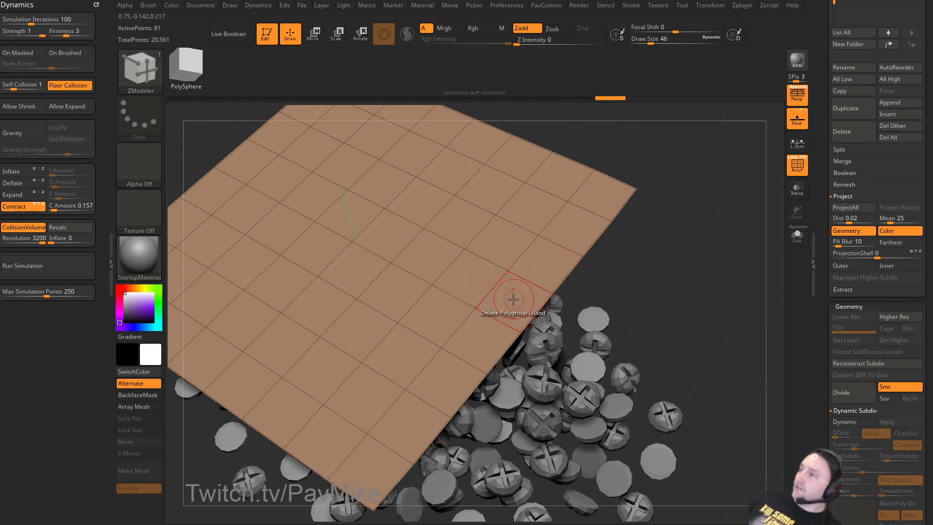
{"action": "key", "text": "space"}
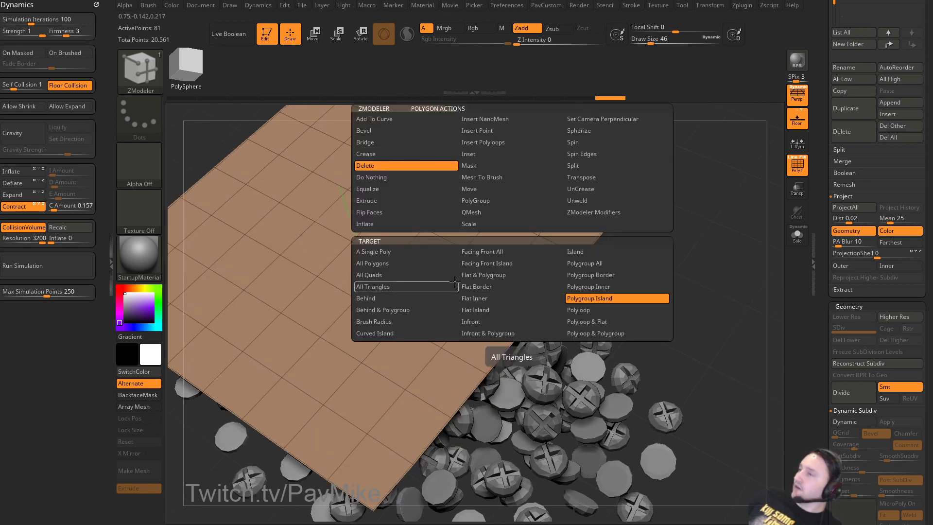
{"action": "key", "text": "space"}
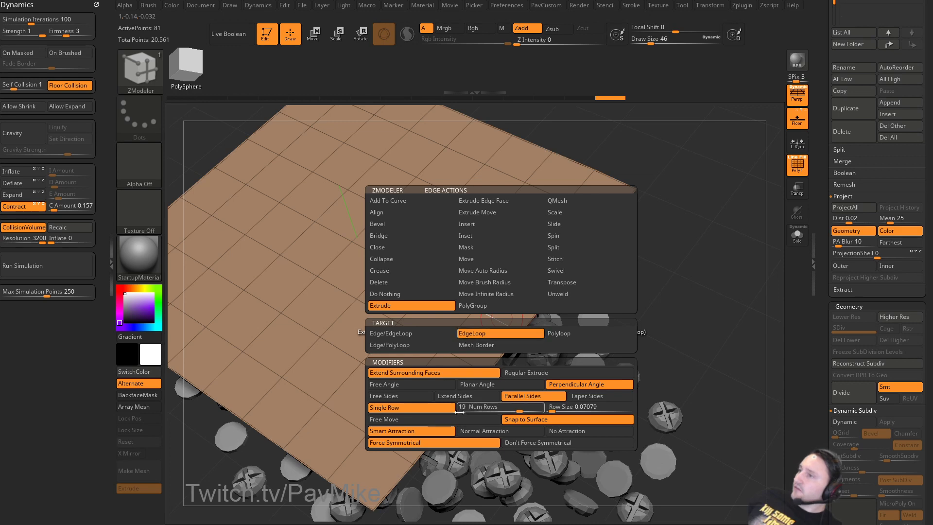
{"action": "key", "text": "space"}
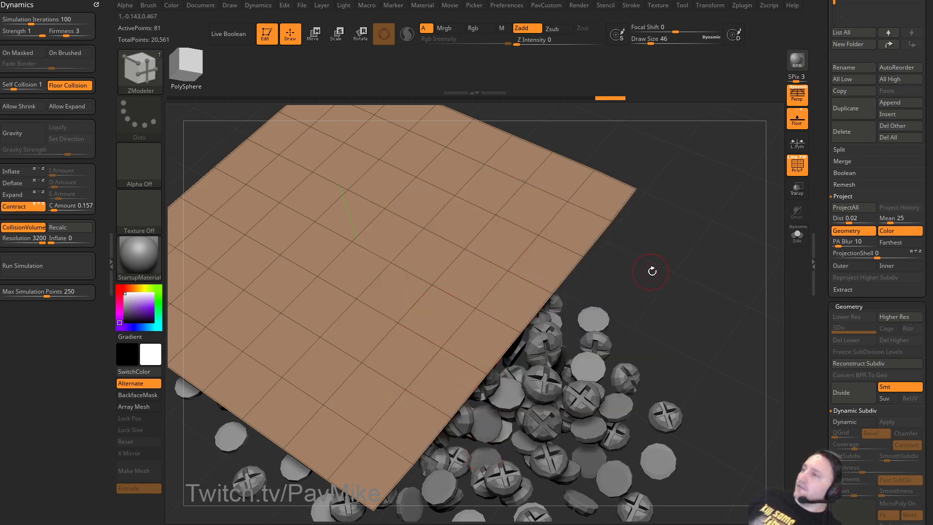
{"action": "key", "text": "f"}
{"action": "key", "text": "space"}
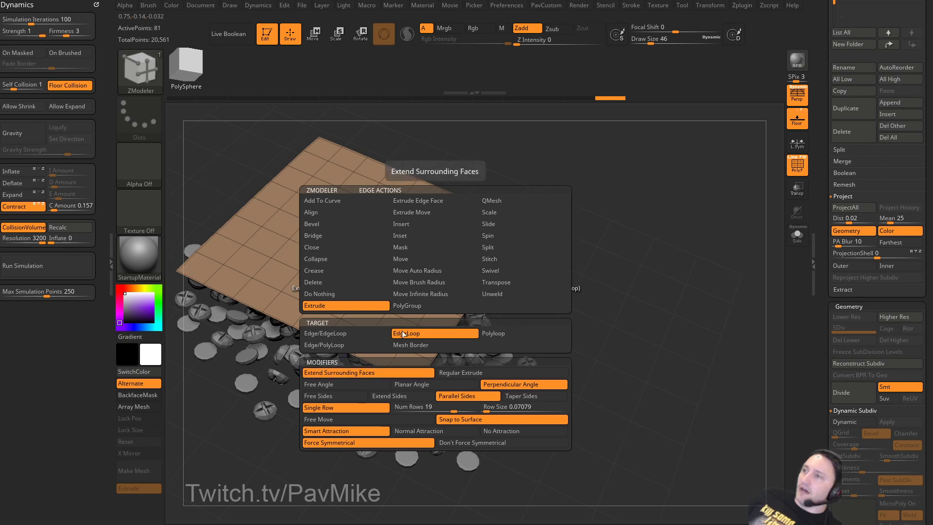
{"action": "left_click_drag", "start_coordinate": [620, 216], "coordinate": [559, 265]}
{"action": "key", "text": "space"}
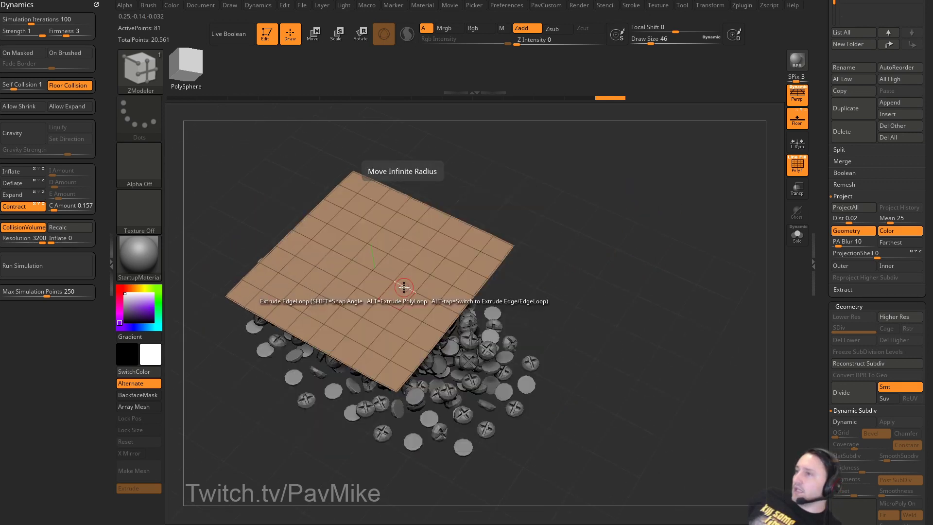
{"action": "key", "text": "space"}
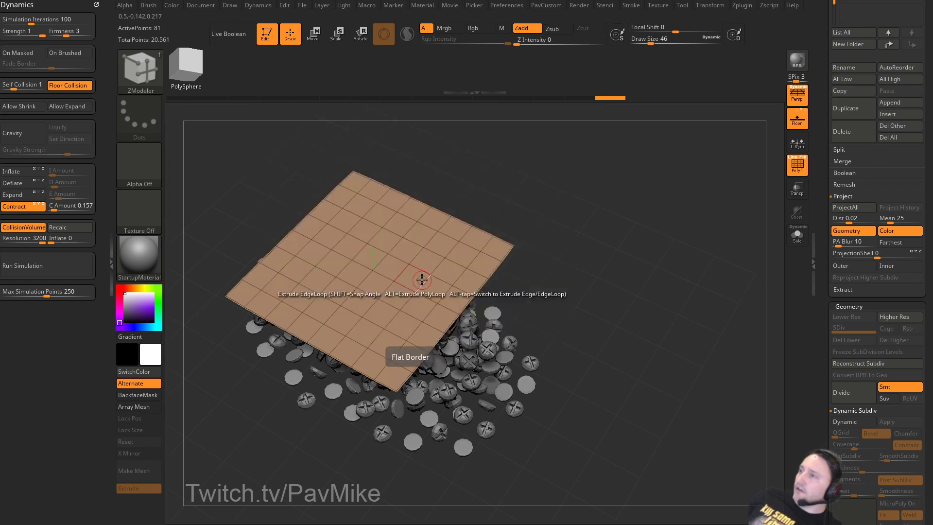
{"action": "key", "text": "space"}
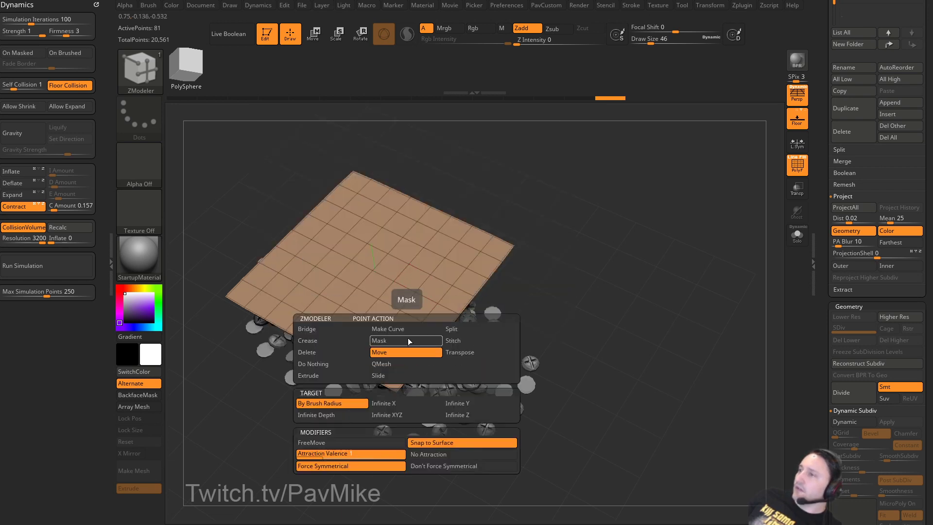
{"action": "left_click", "coordinate": [445, 330]}
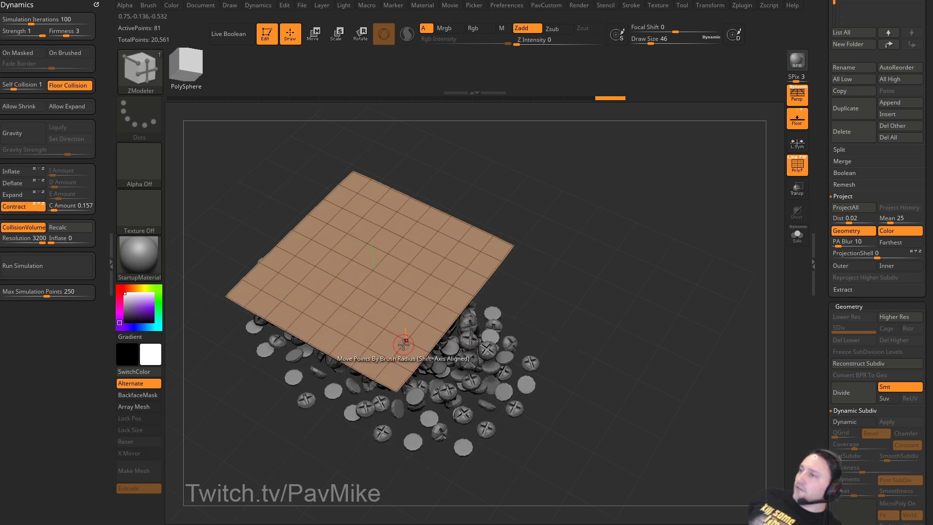
{"action": "left_click_drag", "start_coordinate": [586, 276], "coordinate": [623, 279]}
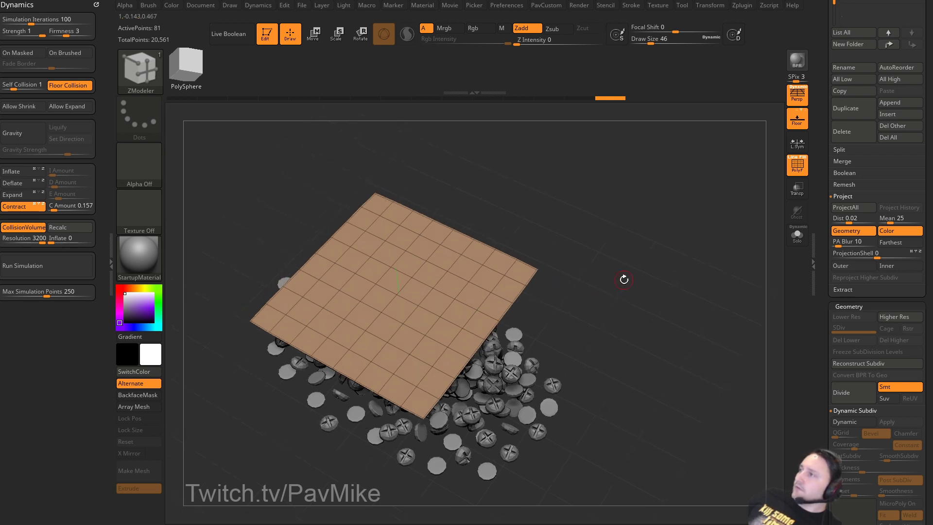
{"action": "scroll", "coordinate": [851, 141], "scroll_direction": "down", "scroll_amount": 2}
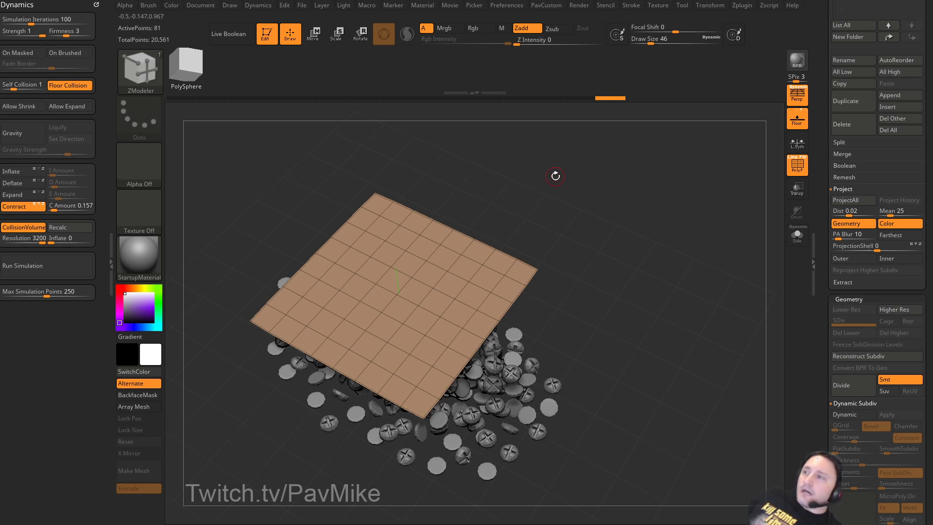
Load the RetopoHead1 tool and check the head's retopology wireframe from a three-quarter front angle.
{"action": "left_click_drag", "start_coordinate": [822, 190], "coordinate": [801, 383]}
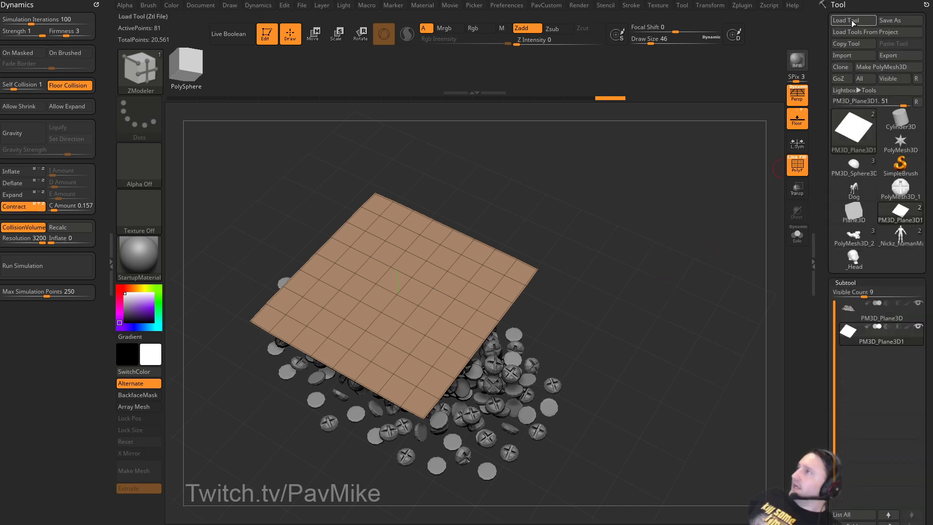
{"action": "left_click_drag", "start_coordinate": [313, 524], "coordinate": [292, 524]}
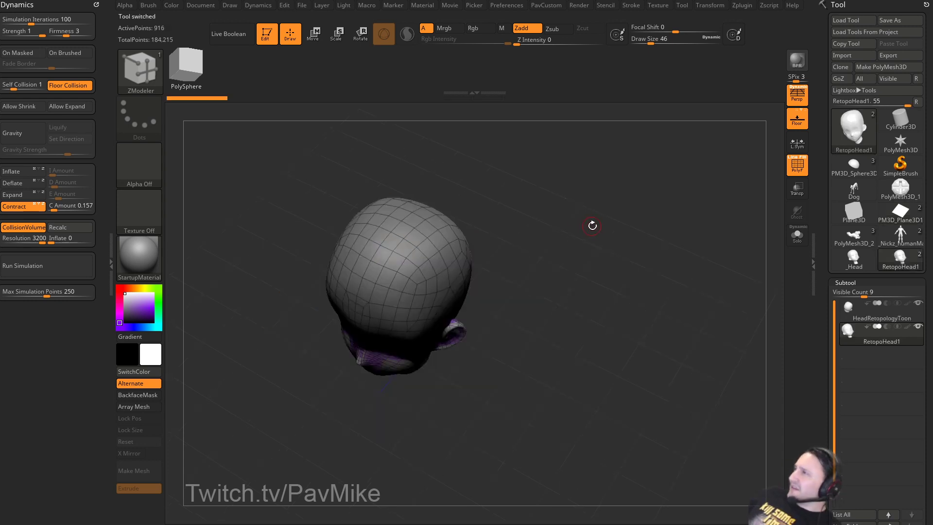
{"action": "left_click_drag", "start_coordinate": [605, 178], "coordinate": [775, 293]}
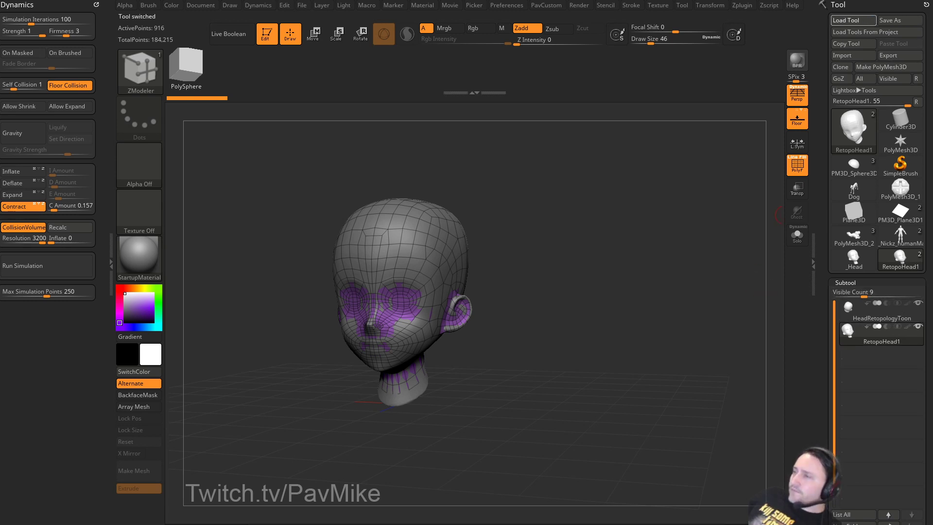
Load the _FemaleFullBody1 tool and isolate its face mesh in a front view.
{"action": "left_click", "coordinate": [798, 243]}
{"action": "left_click_drag", "start_coordinate": [684, 269], "coordinate": [704, 283], "text": "shift"}
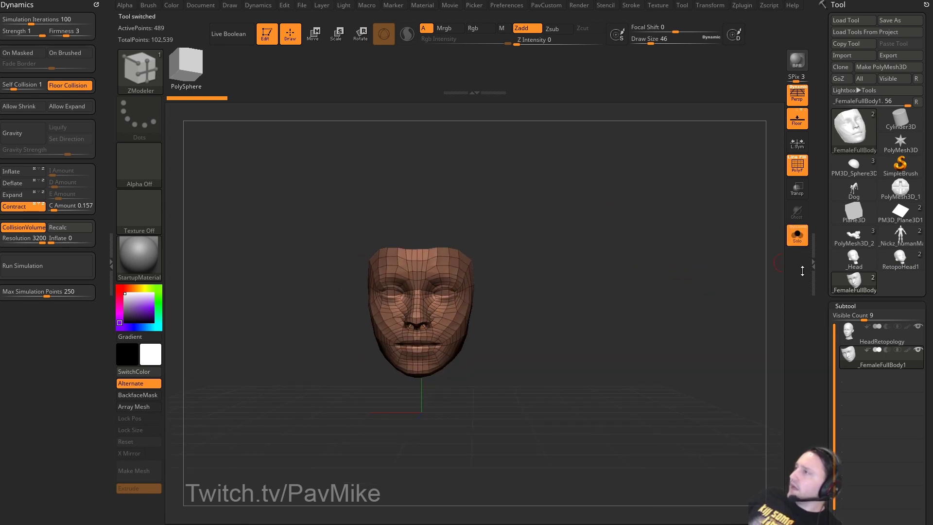
Switch to the browser and open the "Dynamic Retopology Simulation in ZBrush 2021" video from the channel's uploads.
{"action": "left_click_drag", "start_coordinate": [823, 311], "coordinate": [850, 279]}
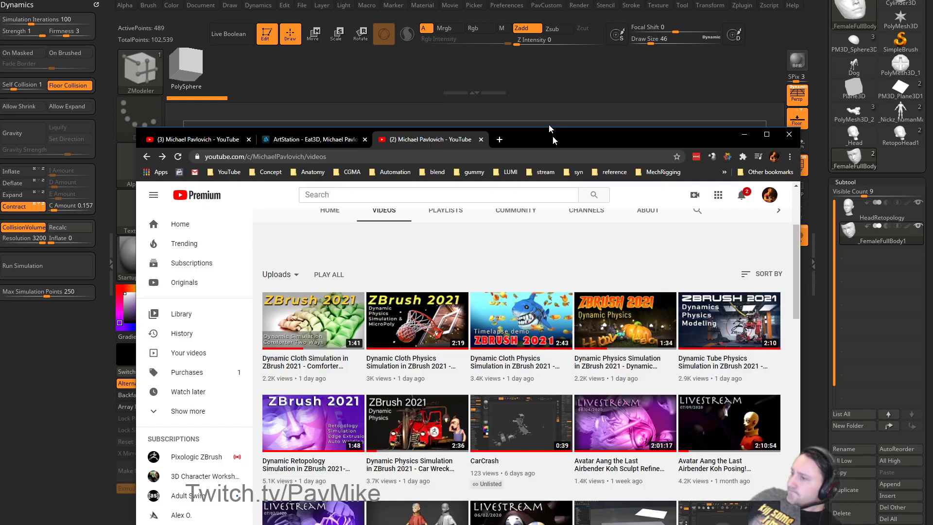
{"action": "left_click_drag", "start_coordinate": [552, 136], "coordinate": [537, 59]}
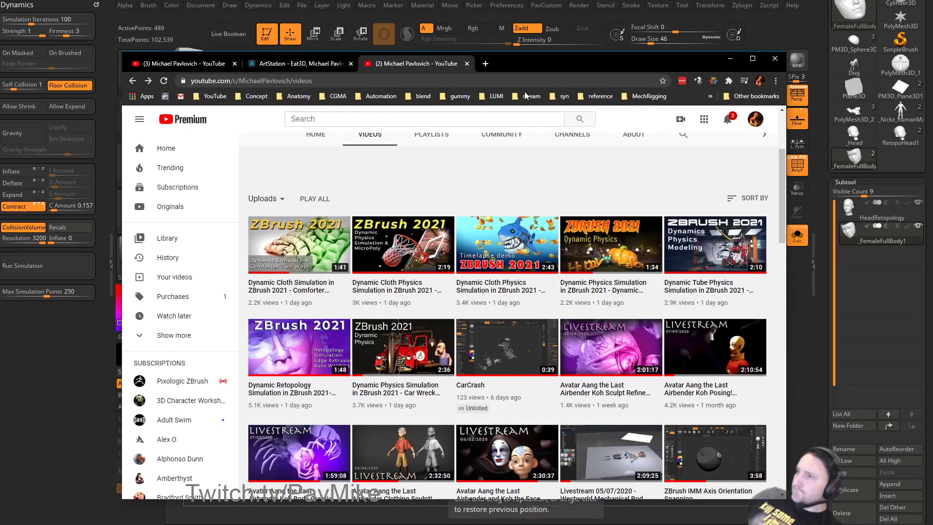
{"action": "left_click", "coordinate": [298, 360]}
Skim through the retopology video's face, head and full-body simulation examples and pause it at 1:21.
{"action": "left_click", "coordinate": [200, 426]}
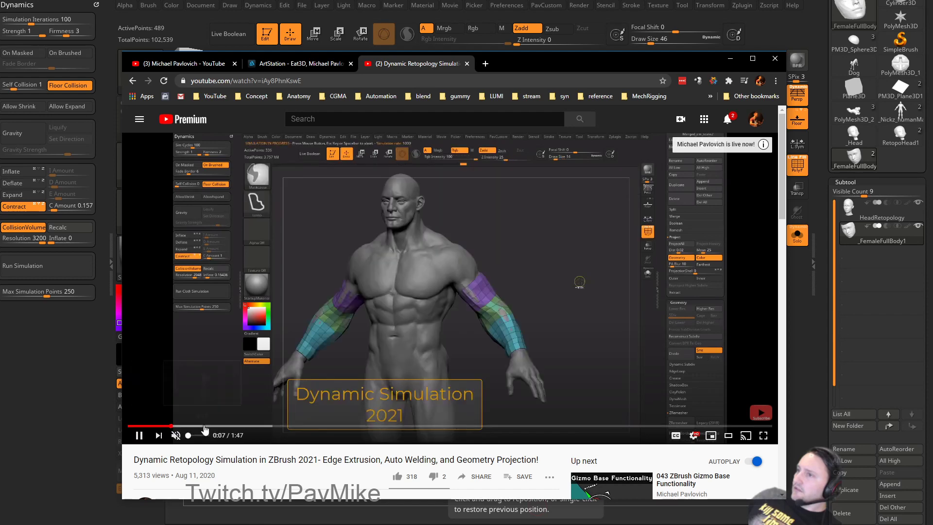
{"action": "left_click", "coordinate": [234, 428]}
{"action": "left_click", "coordinate": [271, 428]}
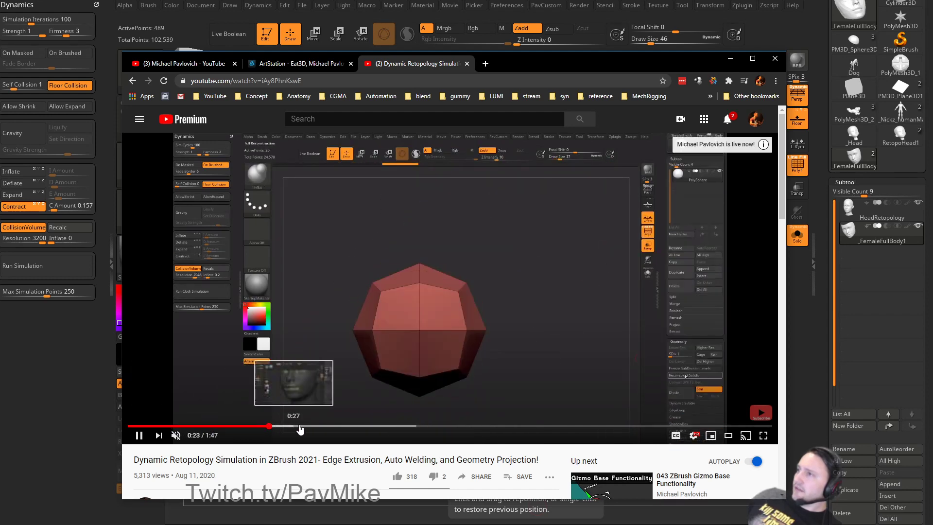
{"action": "left_click", "coordinate": [304, 427]}
{"action": "left_click", "coordinate": [379, 428]}
{"action": "left_click", "coordinate": [433, 428]}
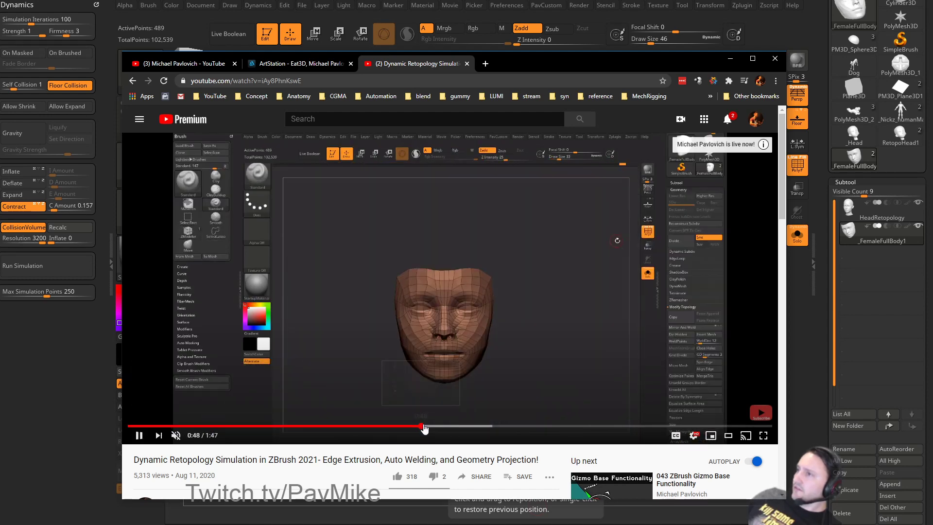
{"action": "left_click", "coordinate": [464, 428]}
{"action": "left_click", "coordinate": [480, 428]}
{"action": "left_click", "coordinate": [503, 428]}
{"action": "left_click", "coordinate": [526, 428]}
{"action": "left_click", "coordinate": [566, 427]}
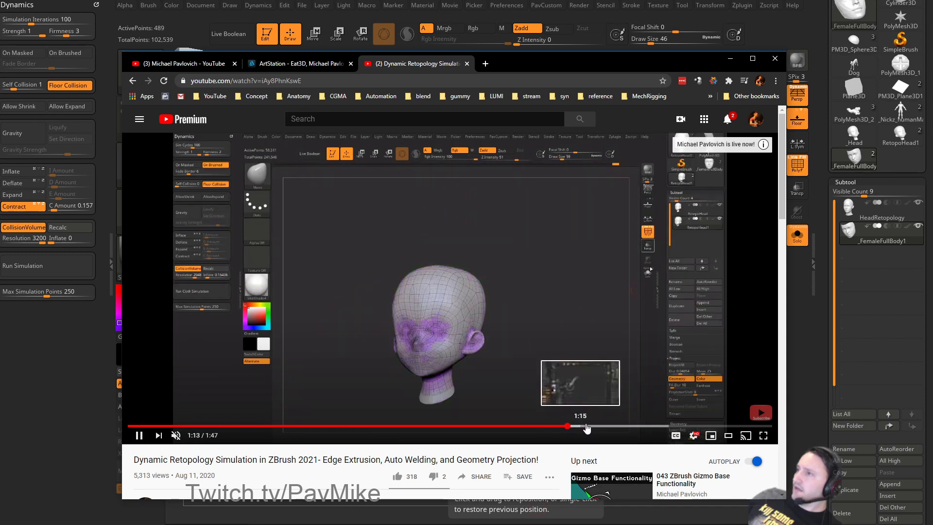
{"action": "left_click", "coordinate": [608, 428]}
{"action": "left_click", "coordinate": [140, 435]}
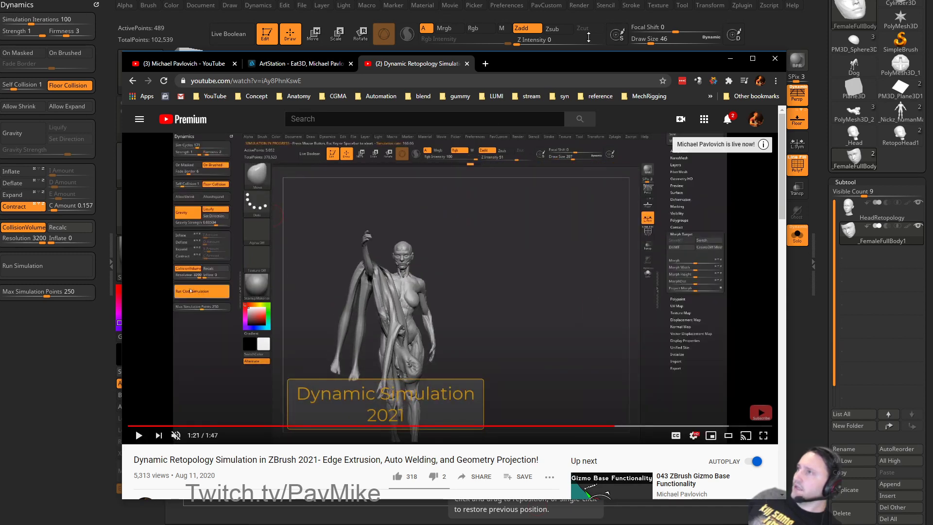
Return to ZBrush, turn off perspective, snap the face mesh to the front view and morph it to its UV layout.
{"action": "left_click", "coordinate": [587, 33]}
{"action": "left_click_drag", "start_coordinate": [691, 259], "coordinate": [672, 269]}
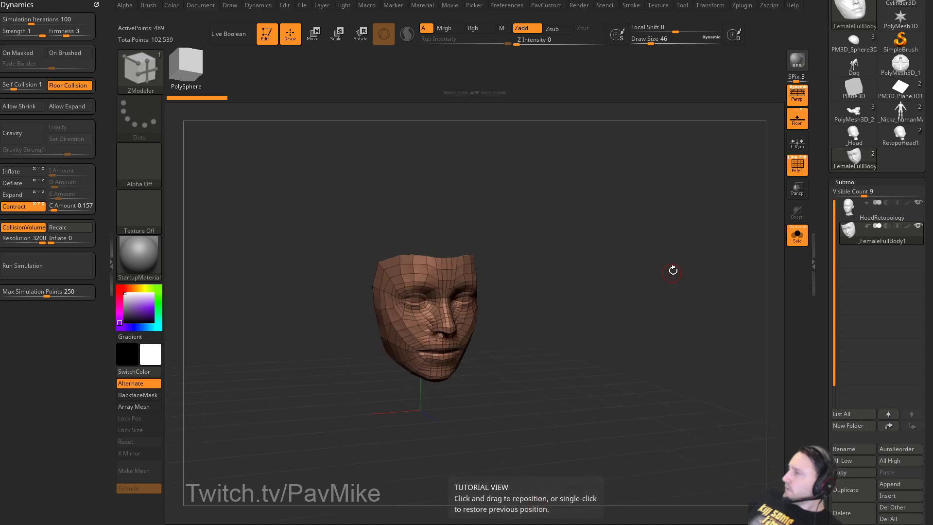
{"action": "left_click", "coordinate": [797, 98]}
{"action": "left_click_drag", "start_coordinate": [744, 195], "coordinate": [725, 208], "text": "shift"}
{"action": "scroll", "coordinate": [830, 314], "scroll_direction": "down", "scroll_amount": 15}
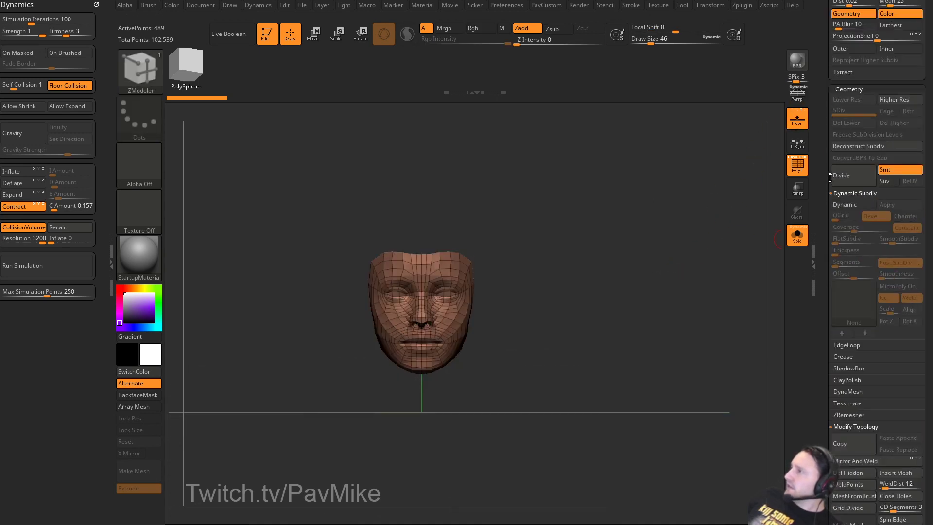
{"action": "scroll", "coordinate": [833, 350], "scroll_direction": "down", "scroll_amount": 3}
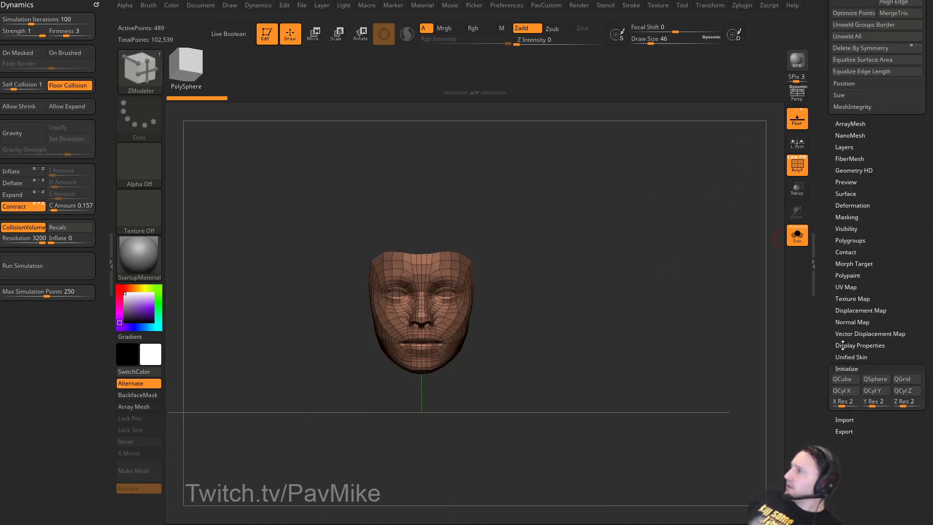
{"action": "left_click", "coordinate": [848, 367], "text": "shift"}
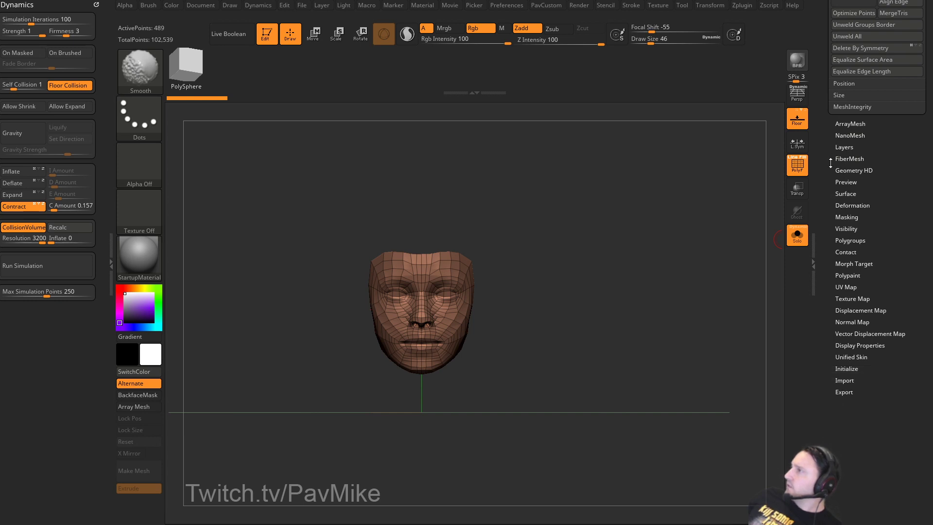
{"action": "left_click", "coordinate": [846, 287]}
{"action": "left_click", "coordinate": [848, 297]}
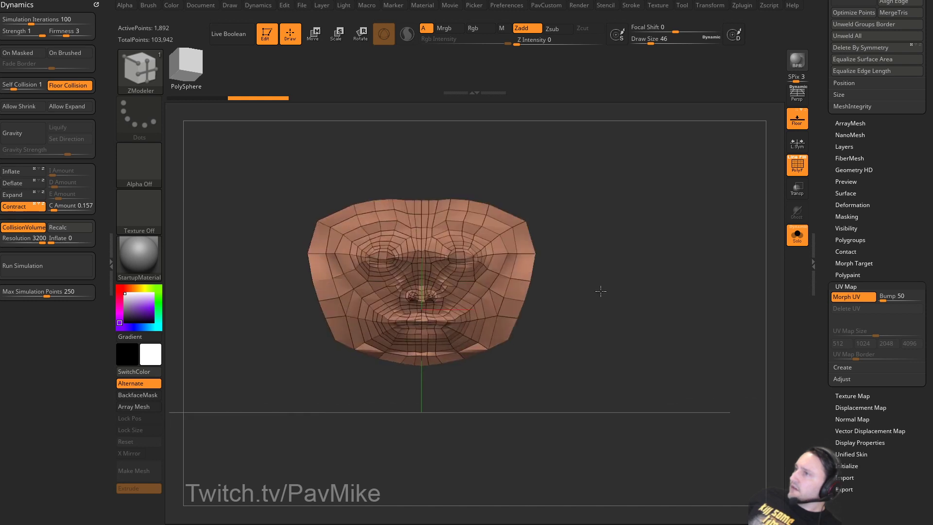
Set the UV morph's Bump to 0 and replay the face's Morph UV so it ends flattened.
{"action": "left_click_drag", "start_coordinate": [884, 300], "coordinate": [858, 304]}
{"action": "left_click", "coordinate": [853, 298]}
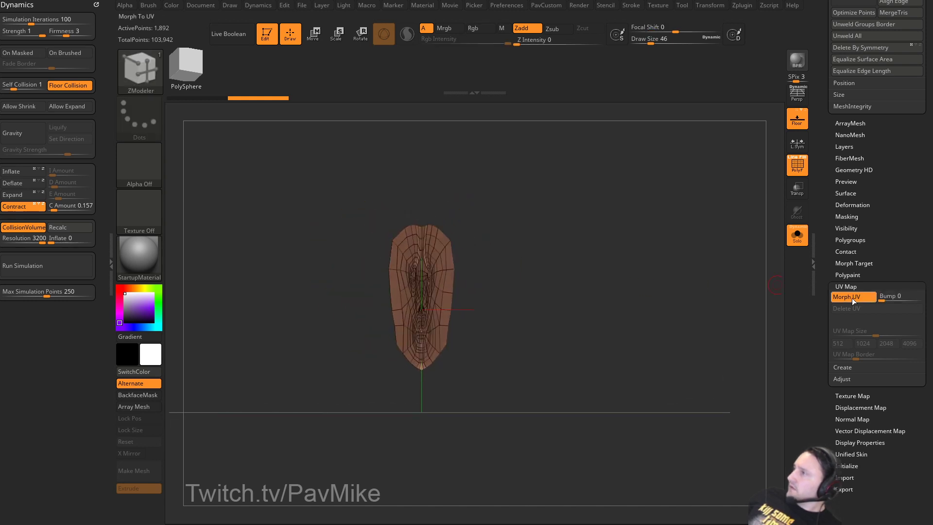
{"action": "left_click", "coordinate": [855, 298]}
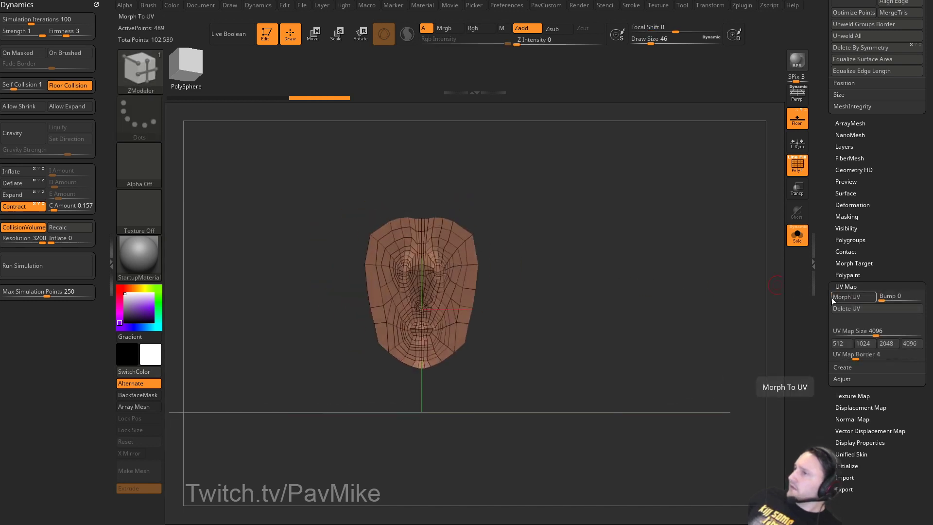
{"action": "key", "text": "b"}
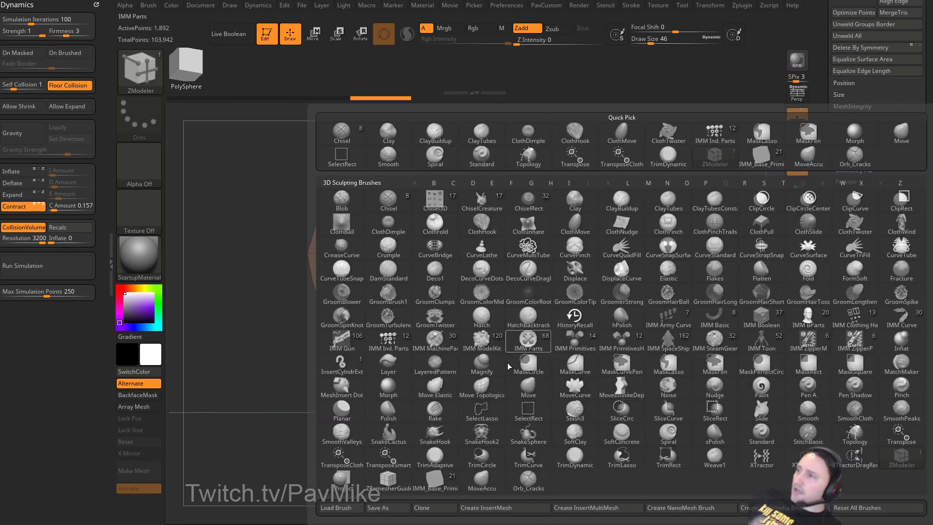
{"action": "left_click", "coordinate": [487, 507]}
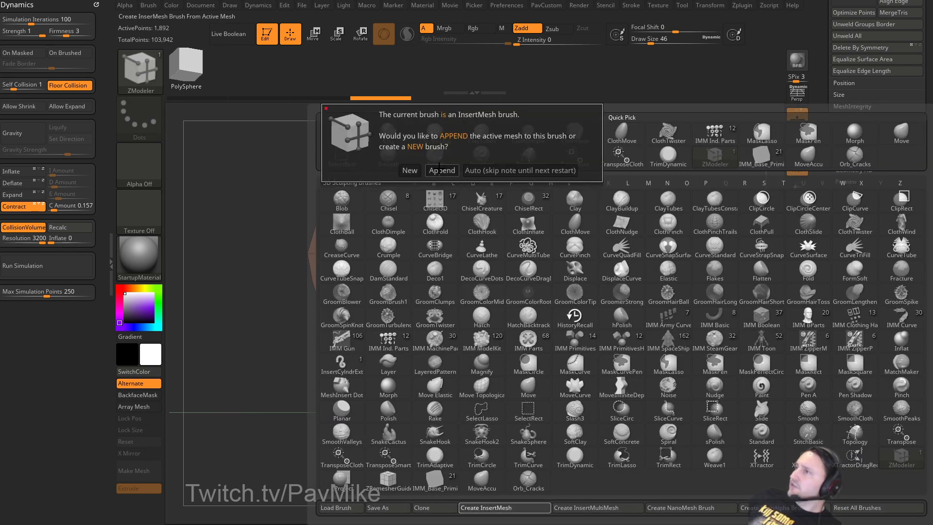
{"action": "key", "text": "Escape"}
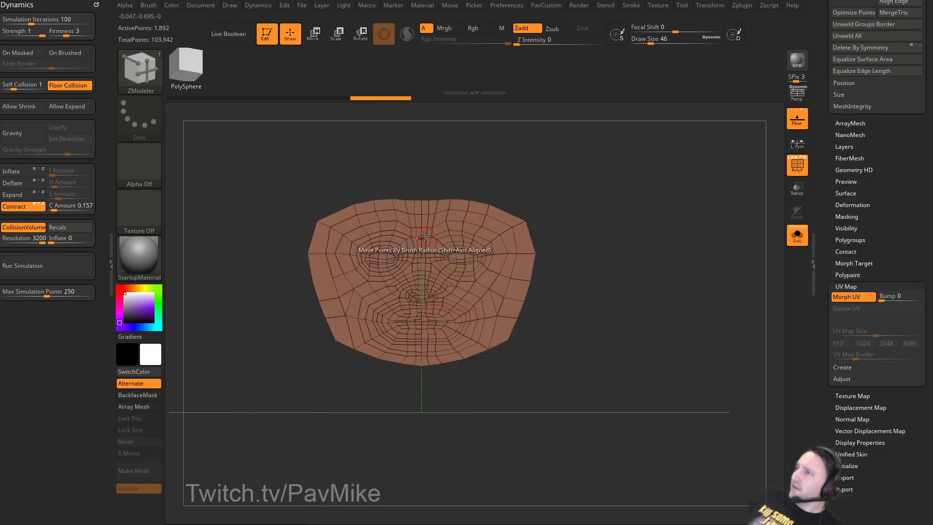
Clone the _FemaleFullBody1 tool with its face in the flattened UV layout.
{"action": "left_click_drag", "start_coordinate": [829, 254], "coordinate": [833, 431]}
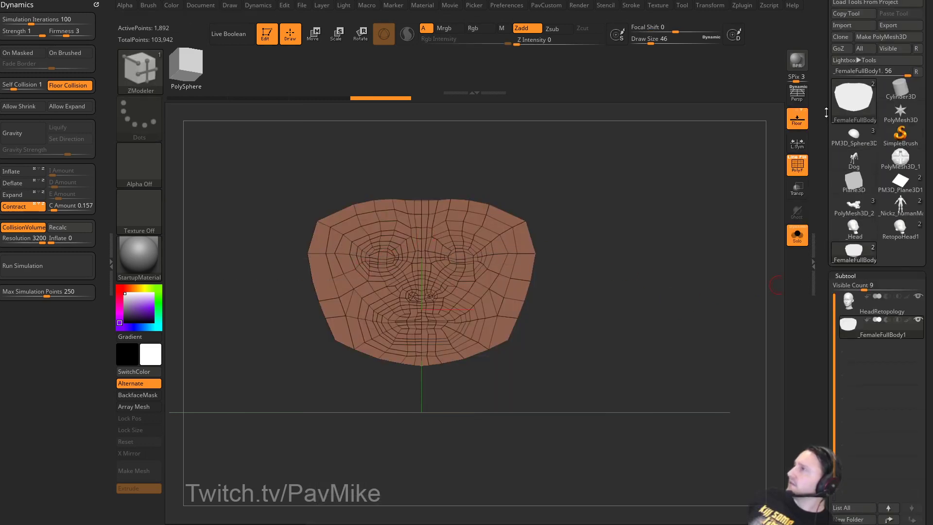
{"action": "left_click_drag", "start_coordinate": [827, 112], "coordinate": [827, 144]}
{"action": "left_click", "coordinate": [841, 68]}
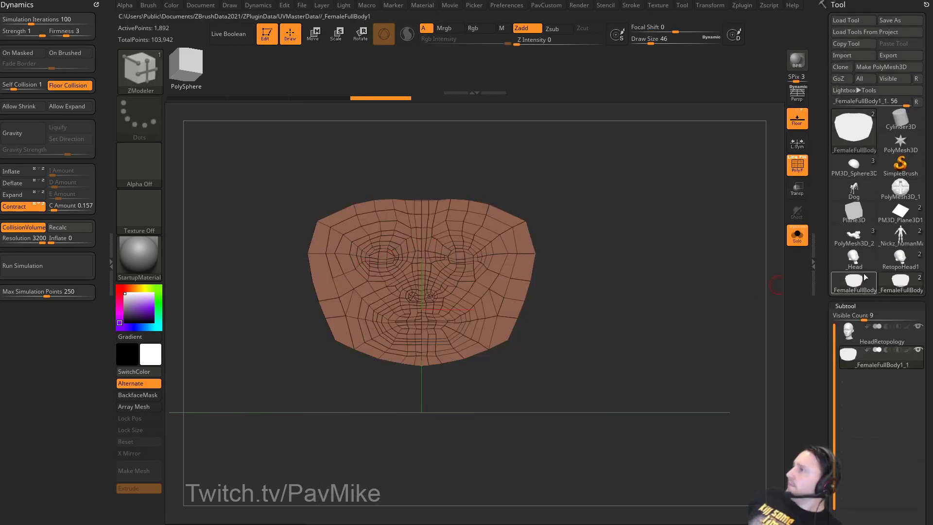
Load RetopoHead1, select its HeadRetopologyToon subtool without wireframe display, and append the flattened _FemaleFullBody face mesh.
{"action": "left_click", "coordinate": [901, 257]}
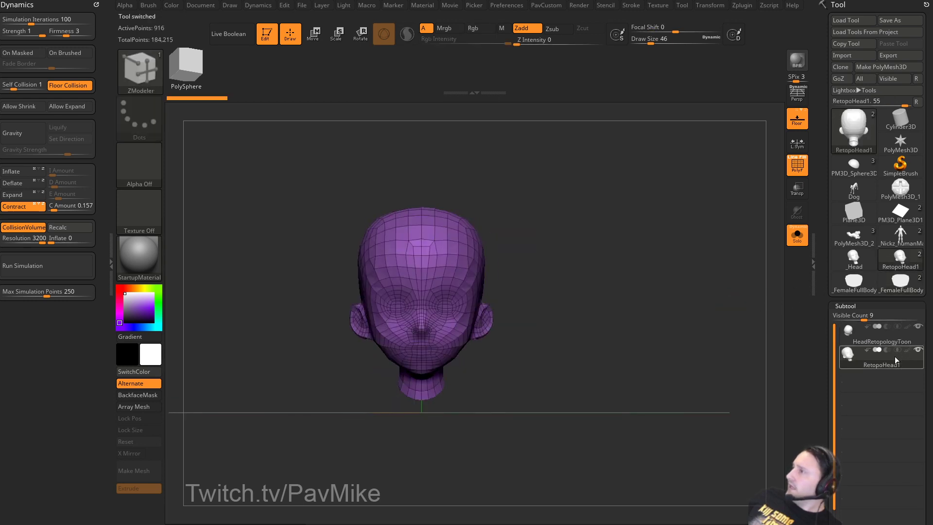
{"action": "left_click", "coordinate": [882, 335]}
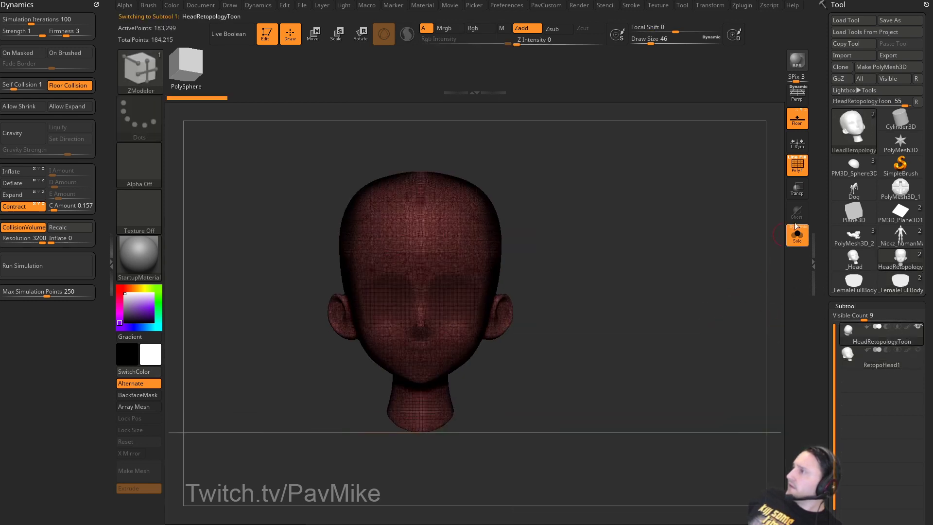
{"action": "key", "text": "shift+f"}
{"action": "left_click_drag", "start_coordinate": [829, 322], "coordinate": [823, 241]}
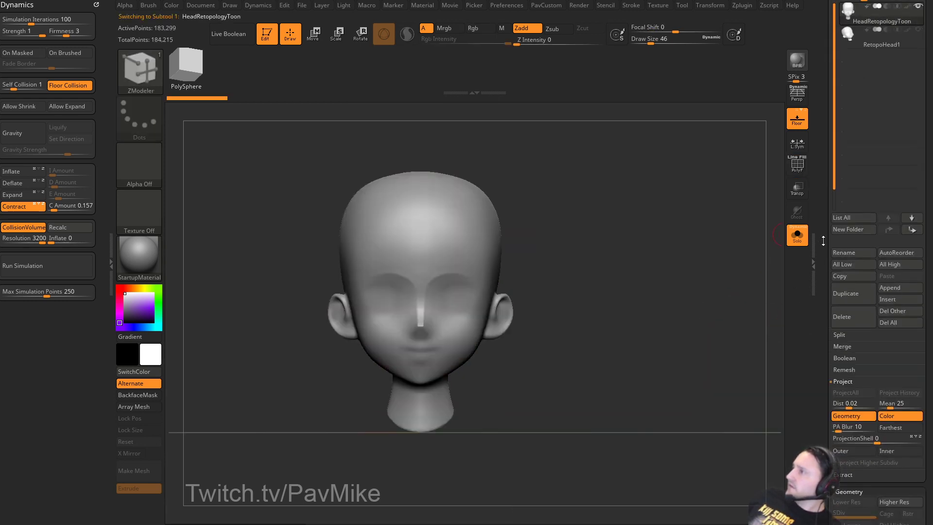
{"action": "left_click", "coordinate": [890, 288]}
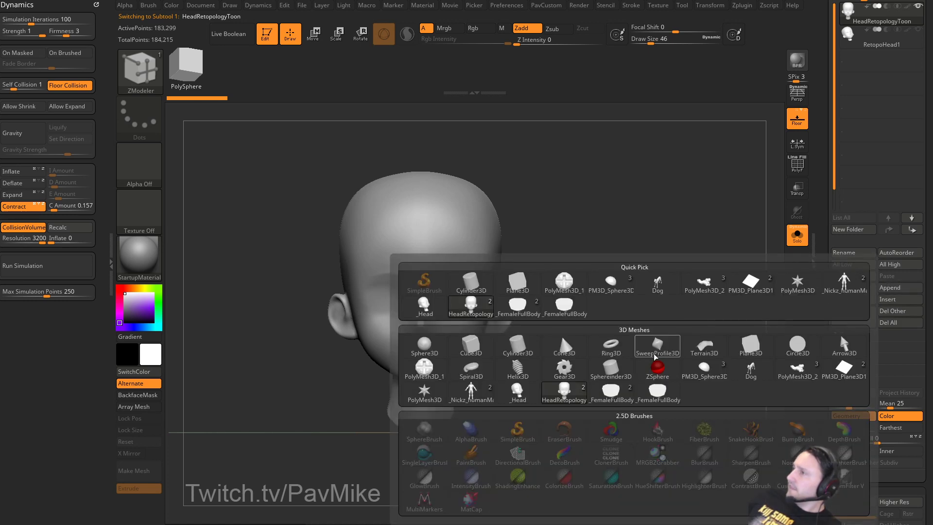
{"action": "left_click", "coordinate": [663, 391]}
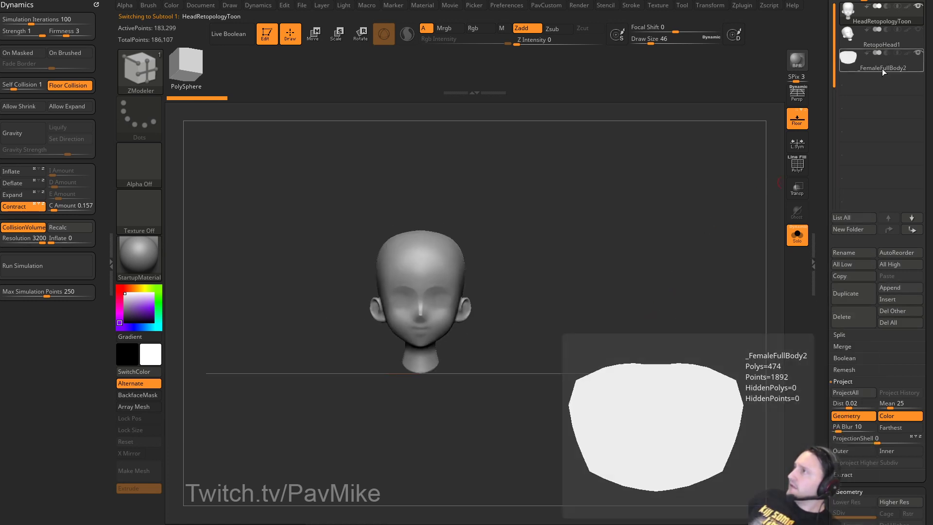
Select the appended _FemaleFullBody2 subtool and show it in wireframe together with the toon head.
{"action": "left_click", "coordinate": [883, 67]}
{"action": "left_click_drag", "start_coordinate": [668, 202], "coordinate": [667, 251], "text": "alt"}
{"action": "left_click", "coordinate": [799, 241]}
{"action": "mouse_move", "coordinate": [722, 231]}
{"action": "left_mouse_down"}
{"action": "mouse_move", "coordinate": [692, 232]}
{"action": "mouse_move", "coordinate": [712, 205]}
{"action": "mouse_move", "coordinate": [644, 249]}
{"action": "mouse_move", "coordinate": [717, 246]}
{"action": "left_mouse_up"}
{"action": "key", "text": "shift+f"}
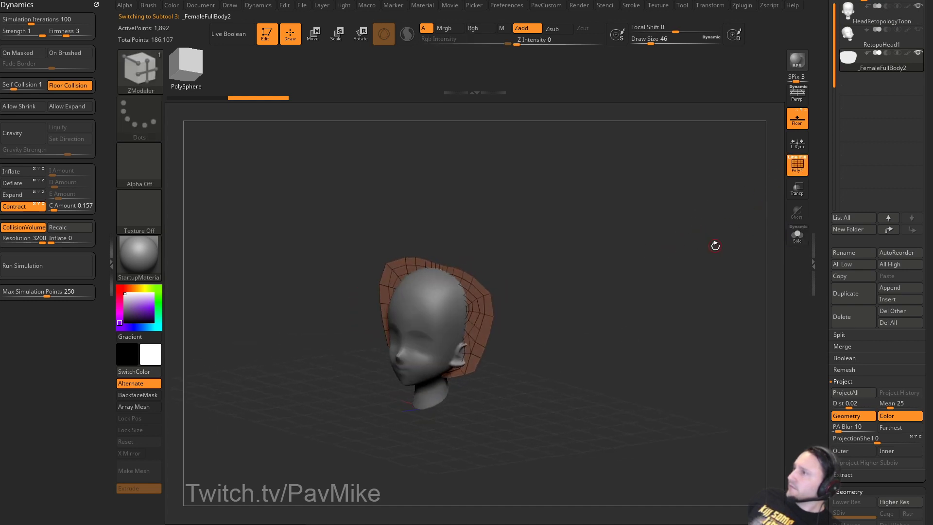
Reset the gizmo orientation in a side view and try to move the flattened face in front of the head.
{"action": "key", "text": "space"}
{"action": "left_click_drag", "start_coordinate": [588, 269], "coordinate": [537, 265], "text": "shift"}
{"action": "key", "text": "w"}
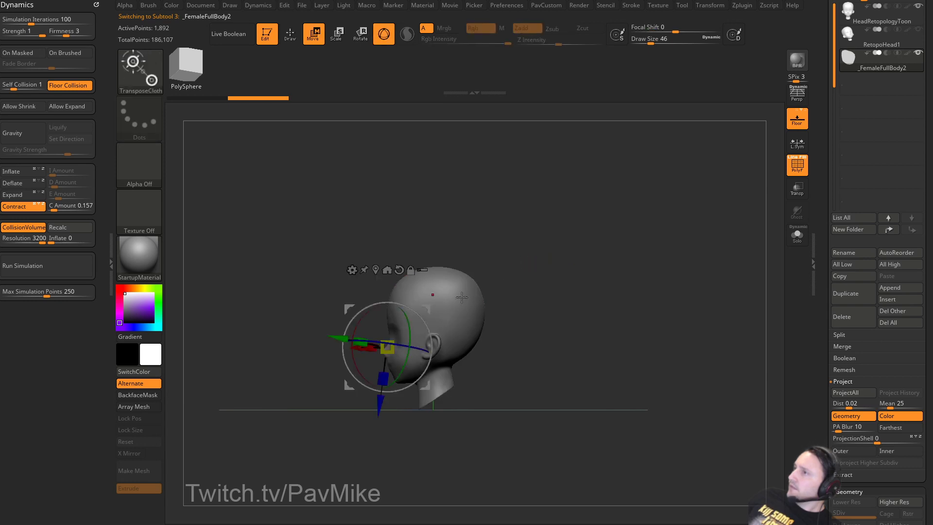
{"action": "left_click", "coordinate": [411, 271]}
{"action": "left_click", "coordinate": [399, 271]}
{"action": "left_click", "coordinate": [366, 271]}
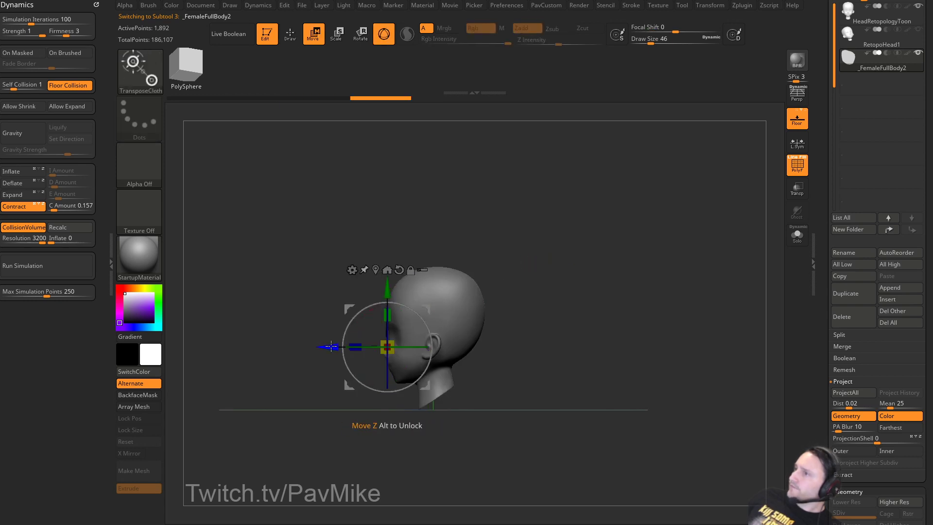
{"action": "left_click_drag", "start_coordinate": [338, 348], "coordinate": [278, 348]}
Check the flattened face against the toon head and try to weld its points.
{"action": "key", "text": "q"}
{"action": "left_click_drag", "start_coordinate": [606, 285], "coordinate": [681, 337]}
{"action": "key", "text": "space"}
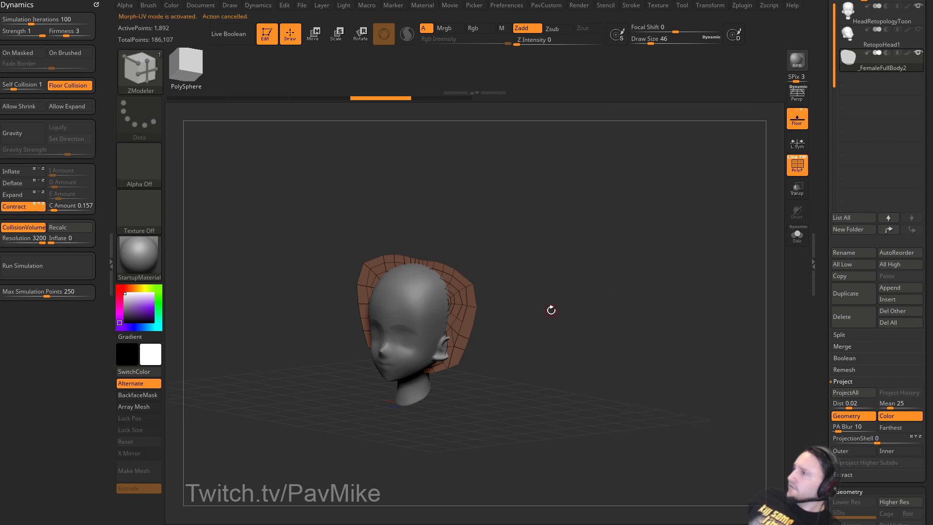
{"action": "left_click_drag", "start_coordinate": [585, 319], "coordinate": [617, 356]}
{"action": "key", "text": "space"}
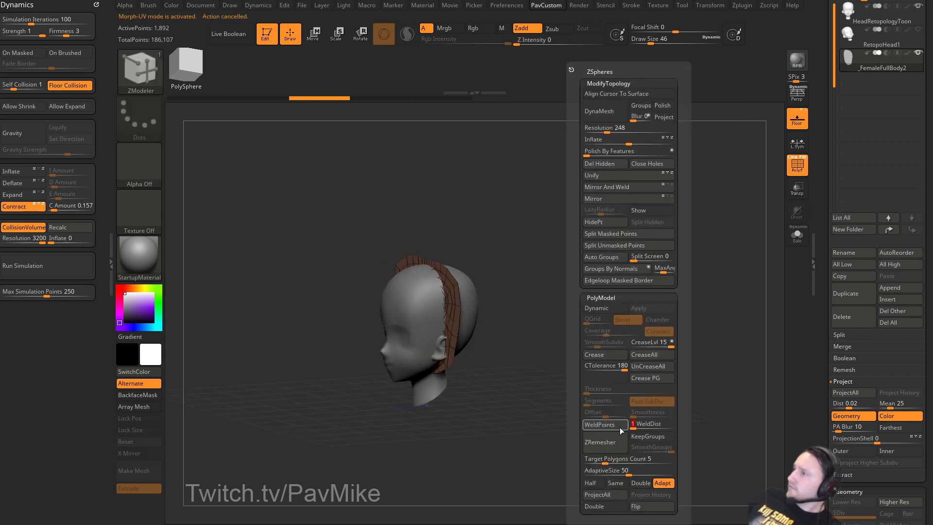
Try again to move the flattened face ahead of the head with a reset gizmo, and undo the move.
{"action": "key", "text": "w"}
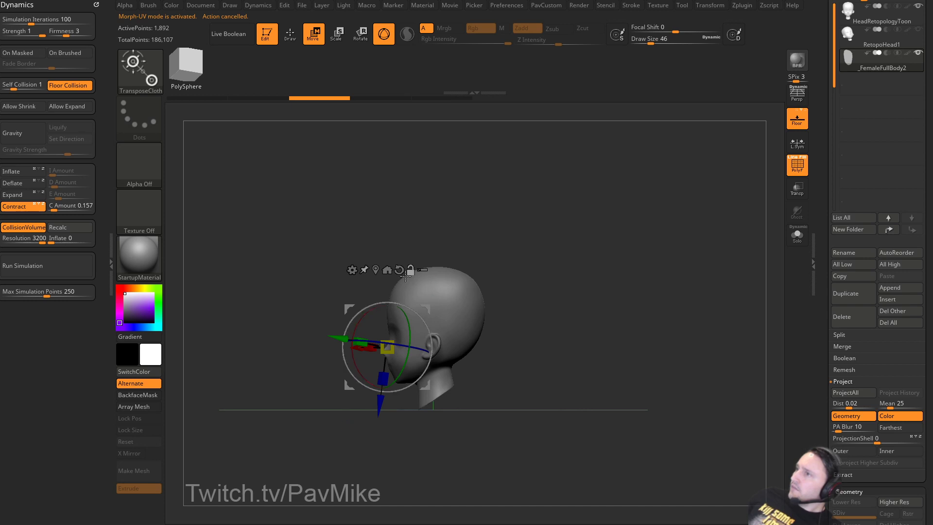
{"action": "left_click", "coordinate": [387, 269]}
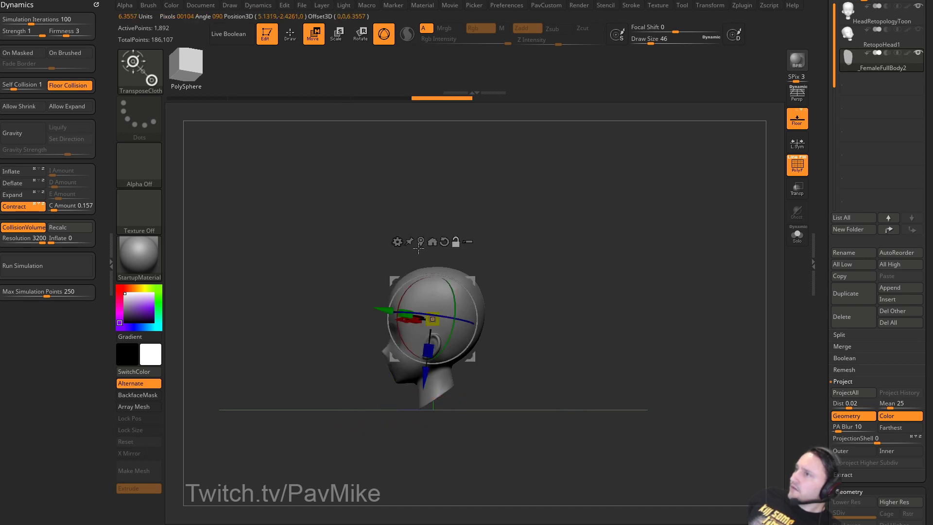
{"action": "left_click", "coordinate": [444, 242], "text": "alt"}
{"action": "left_click_drag", "start_coordinate": [378, 323], "coordinate": [306, 324]}
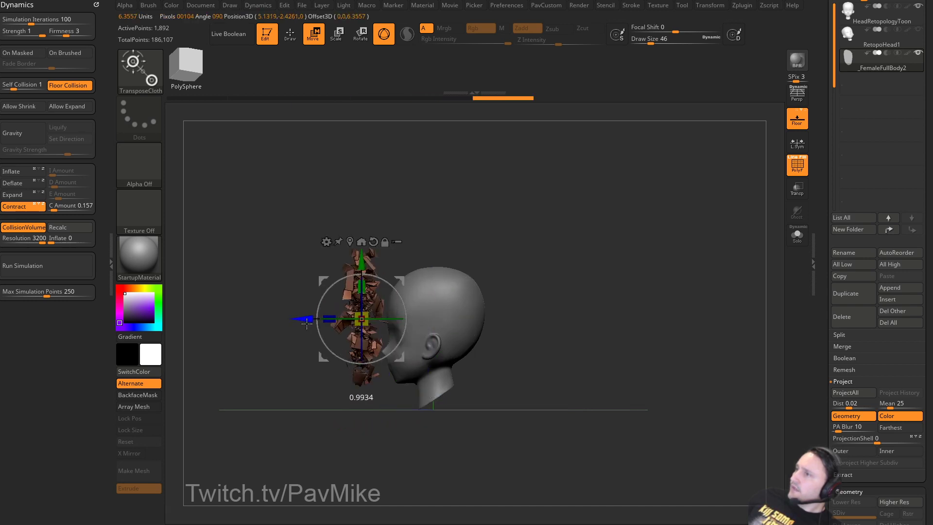
{"action": "left_click_drag", "start_coordinate": [491, 265], "coordinate": [614, 271], "text": "shift"}
{"action": "key", "text": "ctrl+z"}
Isolate the flattened face in Solo mode, return to Draw mode, and try to weld its points.
{"action": "left_click", "coordinate": [797, 235]}
{"action": "key", "text": "q"}
{"action": "key", "text": "space"}
{"action": "left_click", "coordinate": [614, 428]}
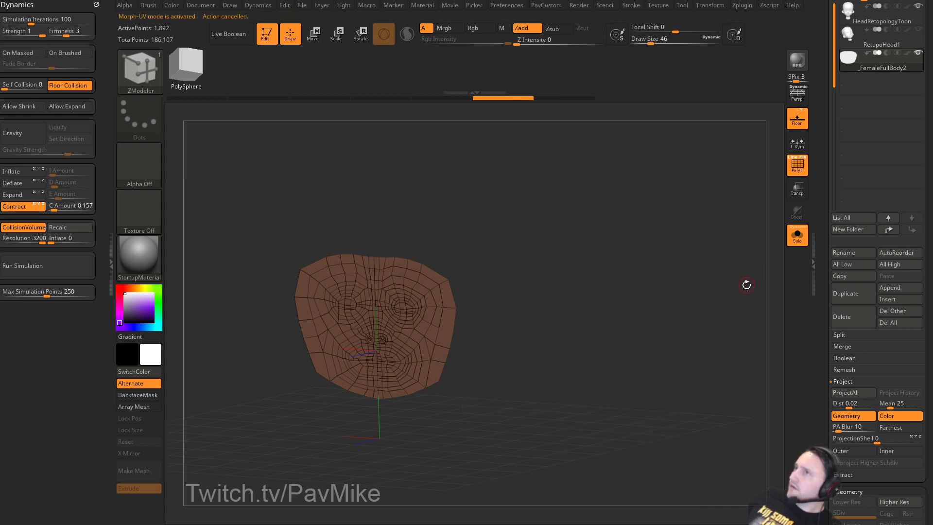
Switch the face's Morph UV off to restore its 3D shape, and switch it back on.
{"action": "scroll", "coordinate": [820, 407], "scroll_direction": "up", "scroll_amount": 5}
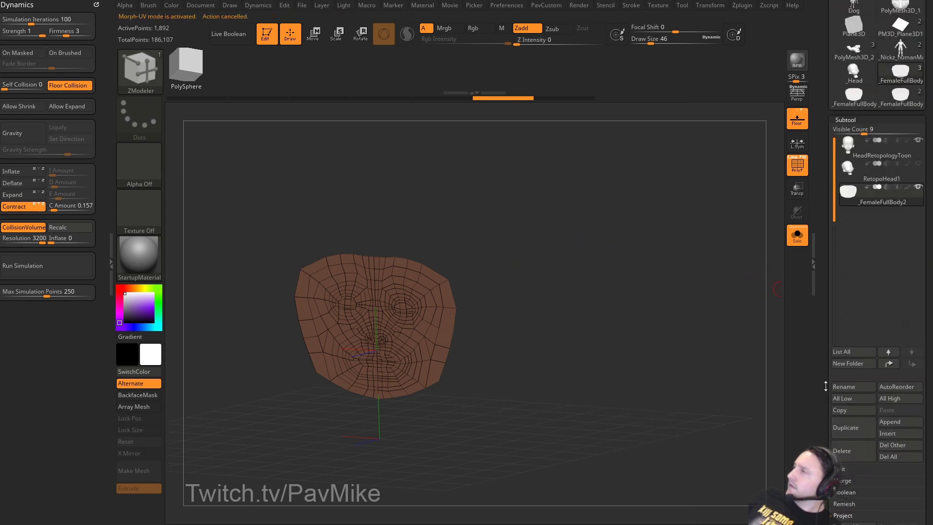
{"action": "scroll", "coordinate": [820, 408], "scroll_direction": "down", "scroll_amount": 10}
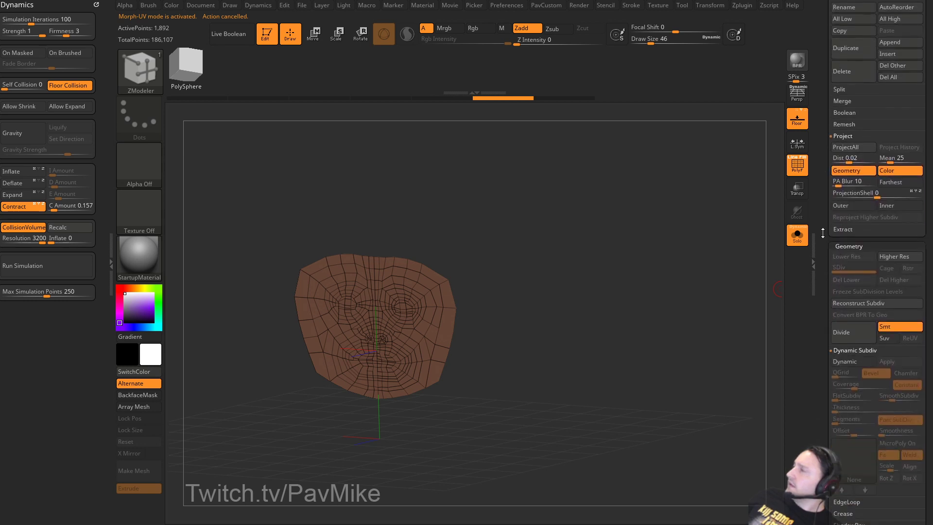
{"action": "scroll", "coordinate": [824, 164], "scroll_direction": "down", "scroll_amount": 2}
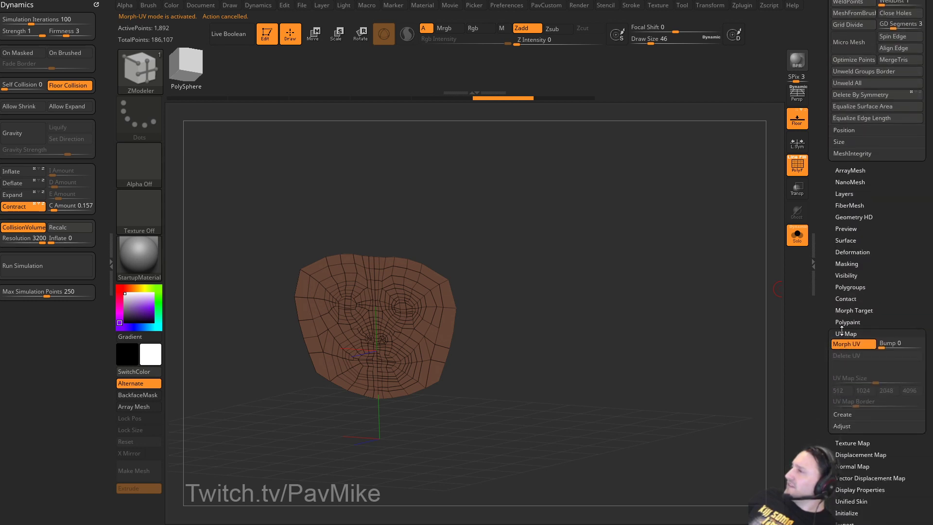
{"action": "left_click", "coordinate": [845, 345]}
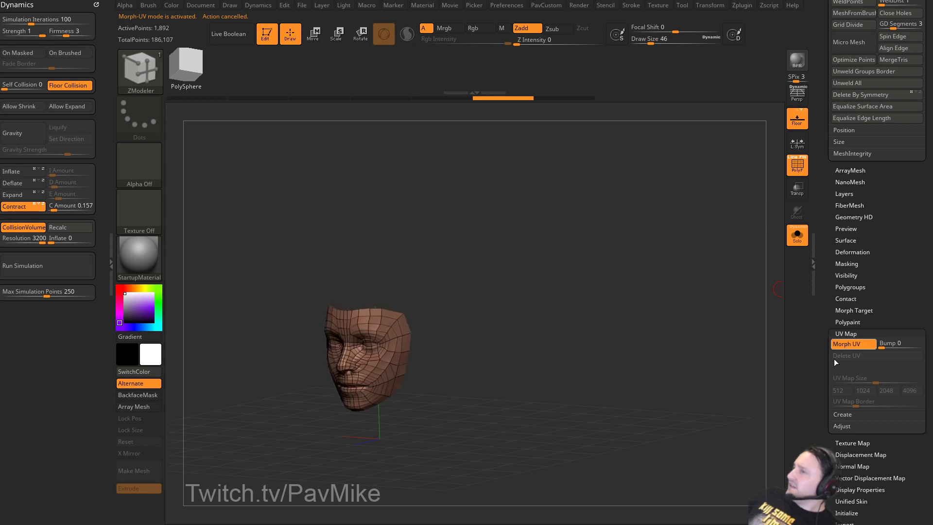
{"action": "left_click", "coordinate": [846, 344]}
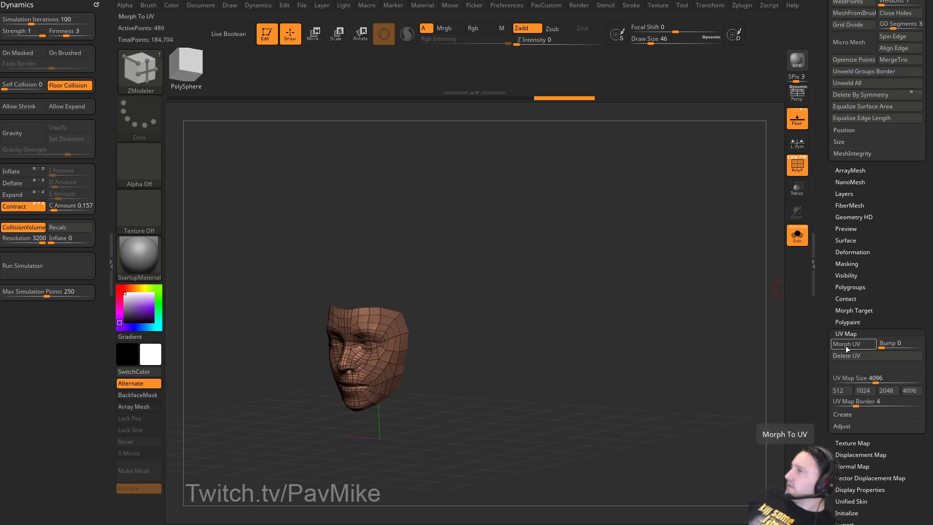
Delete the _FemaleFullBody2 subtool and append the flattened face mesh again.
{"action": "scroll", "coordinate": [817, 327], "scroll_direction": "up", "scroll_amount": 10}
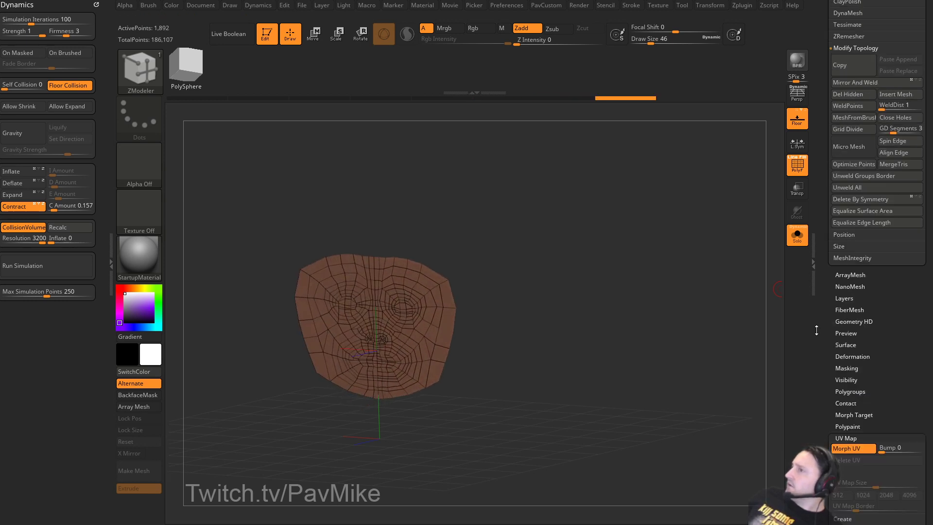
{"action": "scroll", "coordinate": [817, 417], "scroll_direction": "up", "scroll_amount": 10}
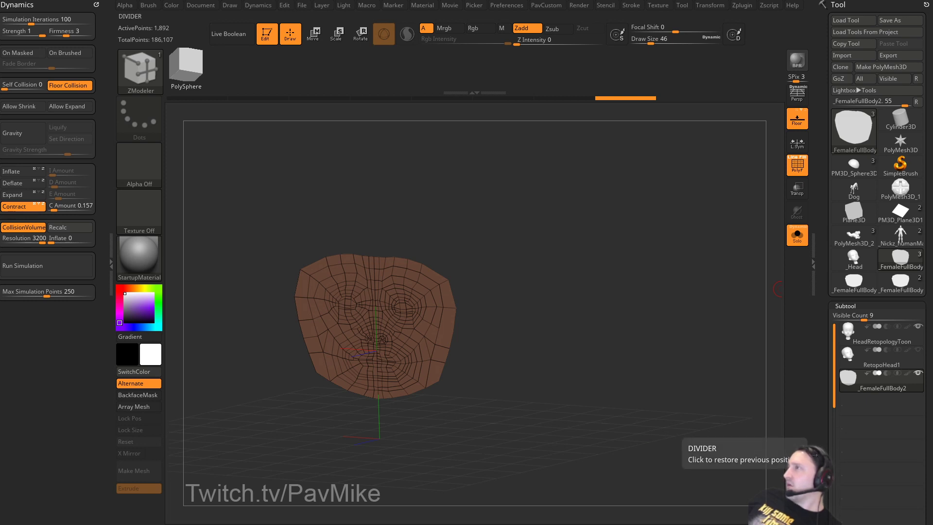
{"action": "scroll", "coordinate": [839, 344], "scroll_direction": "down", "scroll_amount": 5}
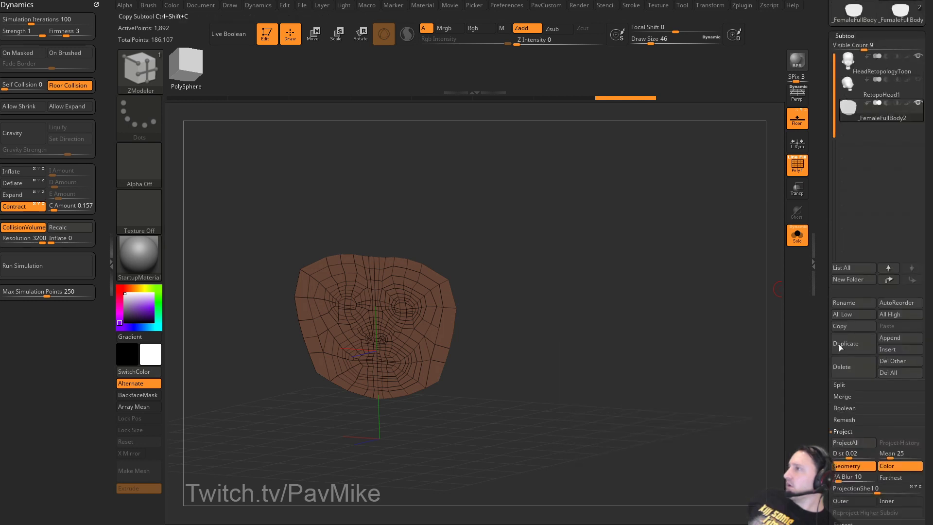
{"action": "left_click", "coordinate": [843, 371]}
{"action": "left_click", "coordinate": [886, 429]}
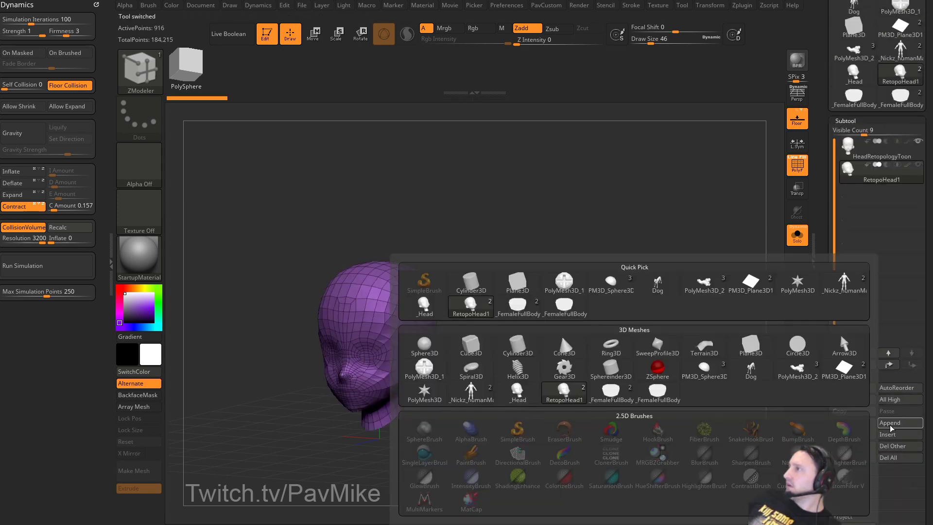
{"action": "left_click", "coordinate": [668, 396]}
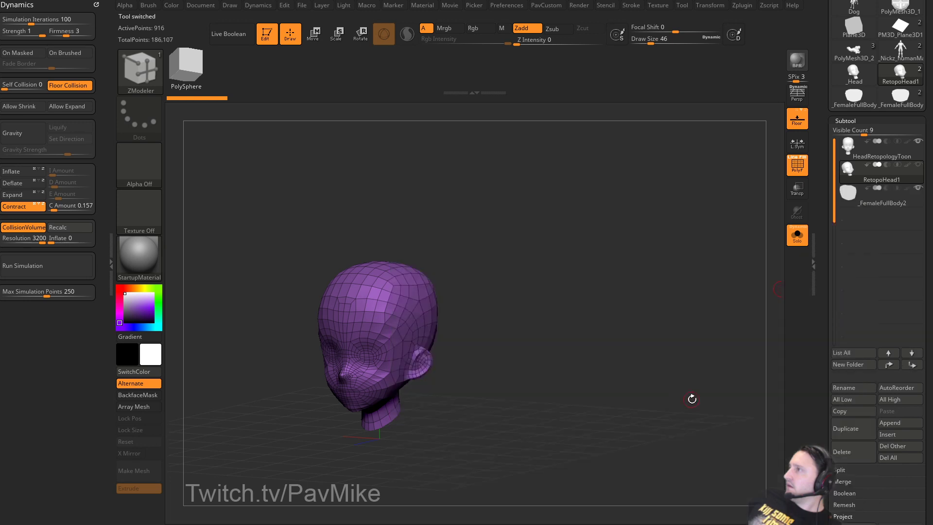
Select the newly appended _FemaleFullBody2 subtool and try to weld its points.
{"action": "left_click", "coordinate": [869, 200]}
{"action": "key", "text": "space"}
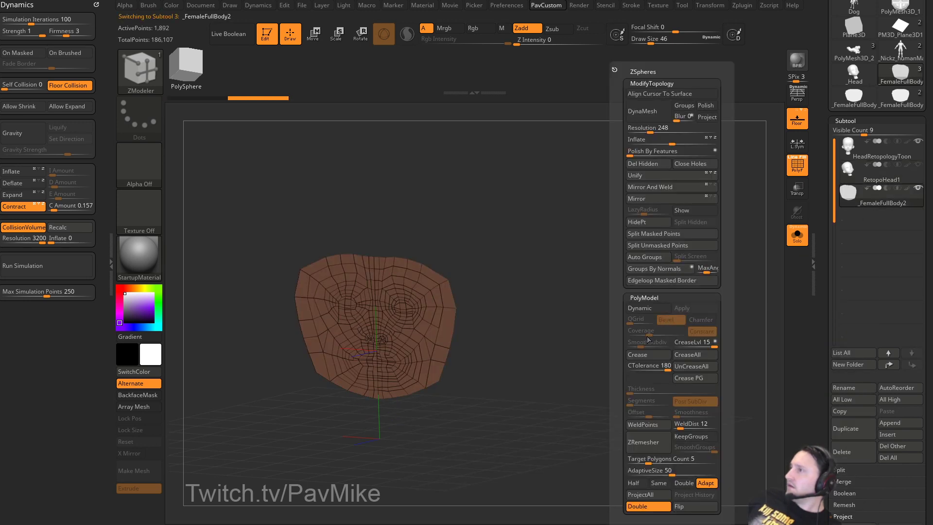
{"action": "left_click", "coordinate": [647, 426]}
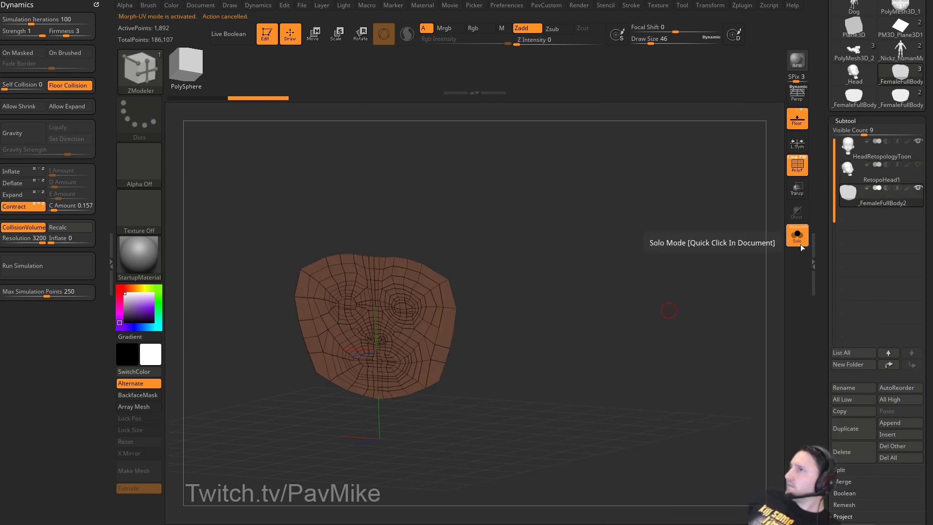
Create a new InsertMesh brush from the flattened face in front view, and delete the _FemaleFullBody2 subtool.
{"action": "mouse_move", "coordinate": [739, 298]}
{"action": "left_mouse_down"}
{"action": "mouse_move", "coordinate": [652, 298]}
{"action": "mouse_move", "coordinate": [707, 293]}
{"action": "left_mouse_up"}
{"action": "key", "text": "b"}
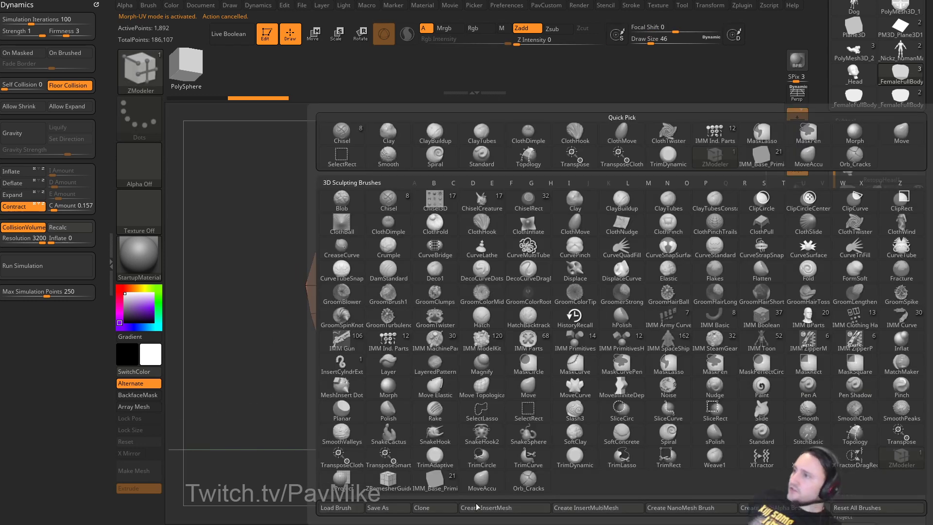
{"action": "left_click", "coordinate": [506, 507]}
{"action": "left_click", "coordinate": [344, 165]}
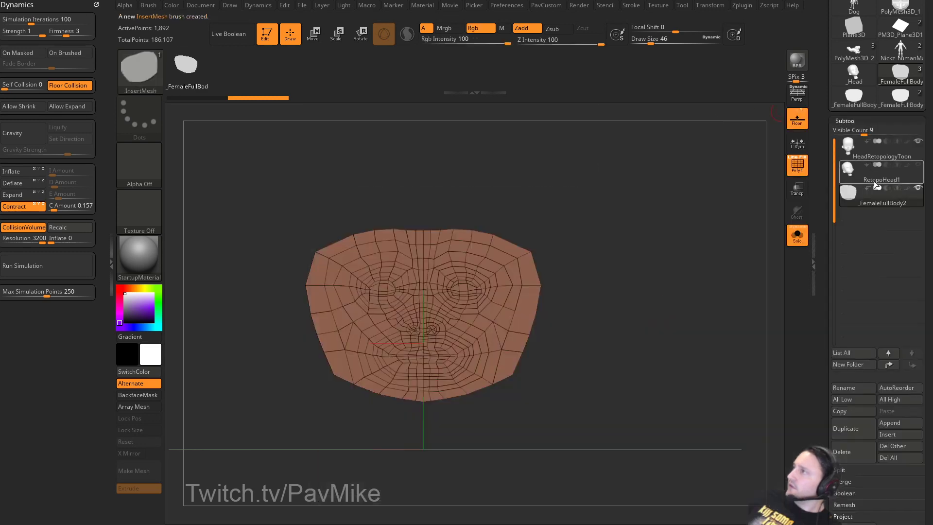
{"action": "left_click", "coordinate": [842, 452]}
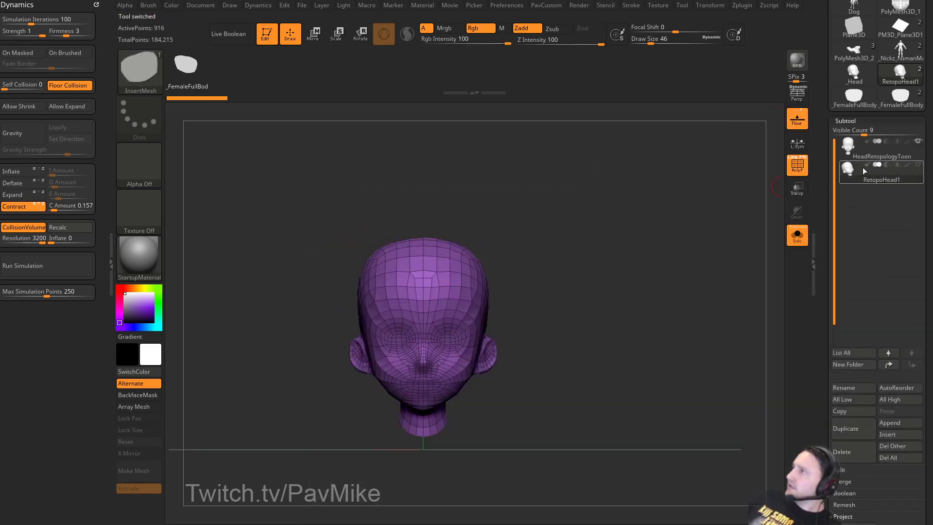
Insert the flattened face mesh on the HeadRetopologyToon head and split the masked head points into a separate subtool.
{"action": "left_click", "coordinate": [868, 148]}
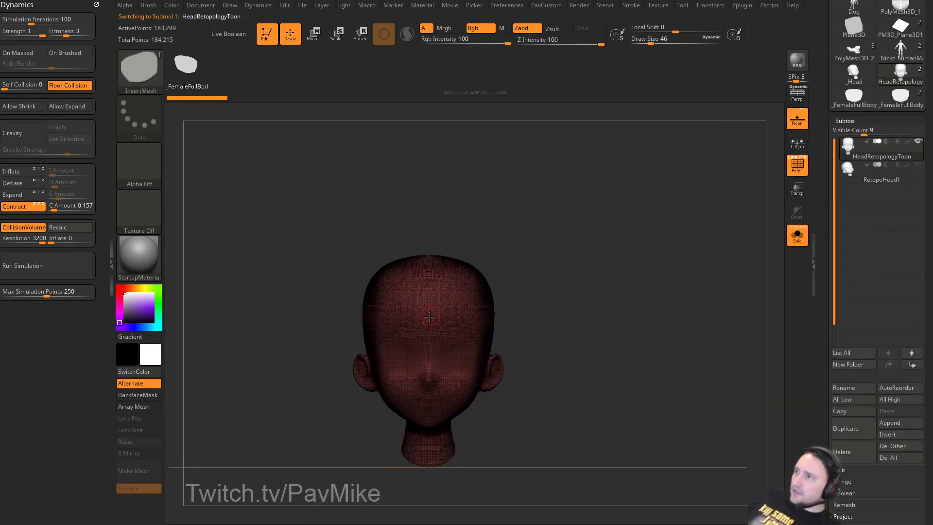
{"action": "left_click_drag", "start_coordinate": [430, 327], "coordinate": [430, 339]}
{"action": "left_click_drag", "start_coordinate": [435, 399], "coordinate": [435, 400]}
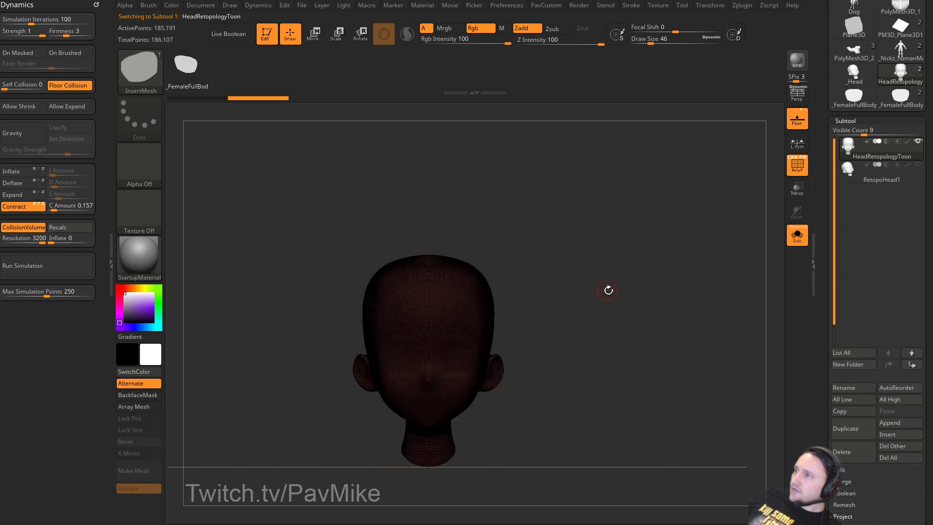
{"action": "key", "text": "space"}
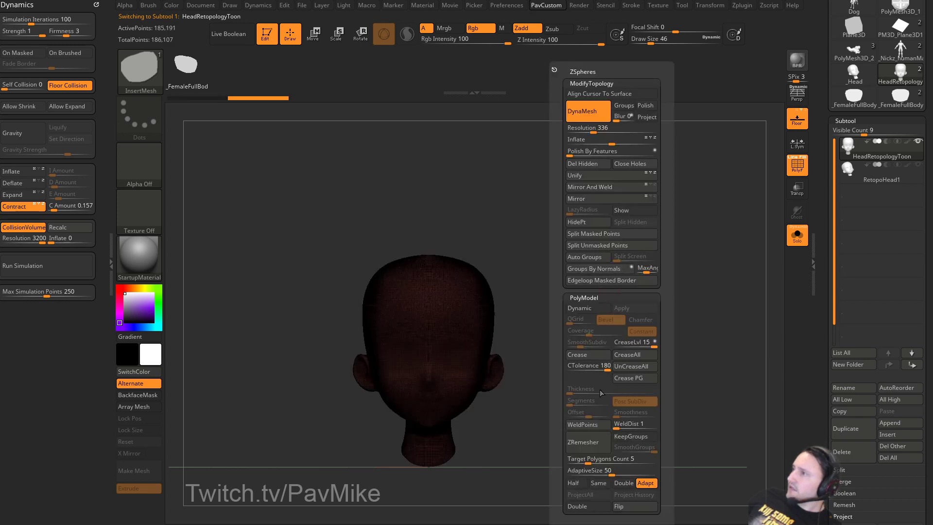
{"action": "left_click", "coordinate": [593, 234]}
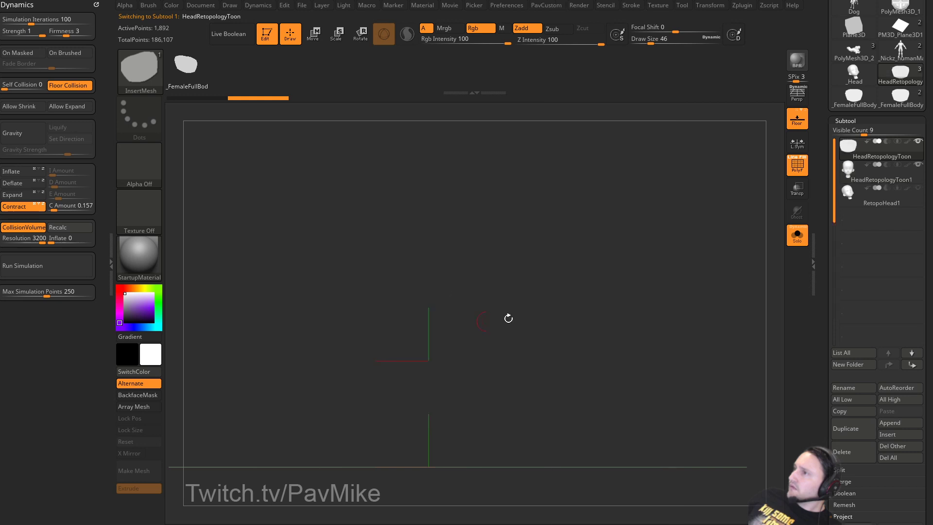
Weld the identical points of the HeadRetopologyToon face mesh with WeldPoints.
{"action": "key", "text": "space"}
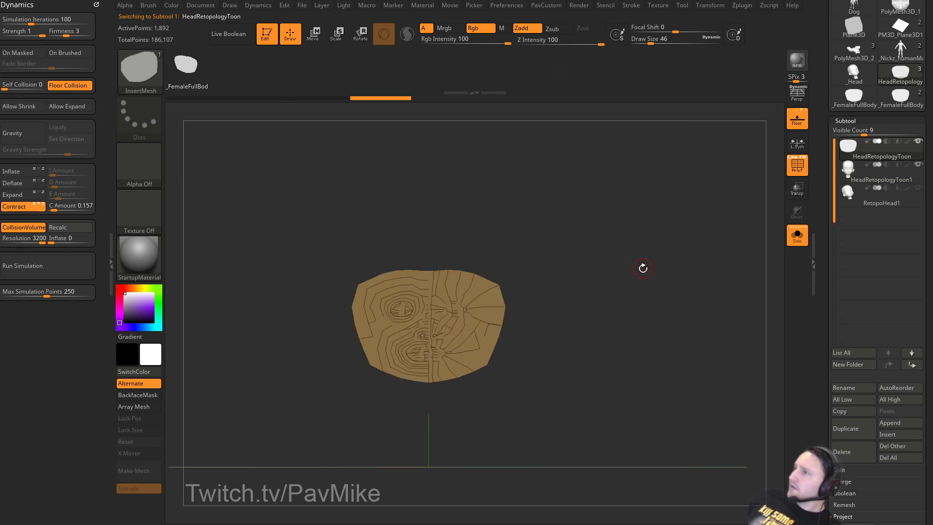
{"action": "key", "text": "space"}
{"action": "left_click", "coordinate": [624, 429]}
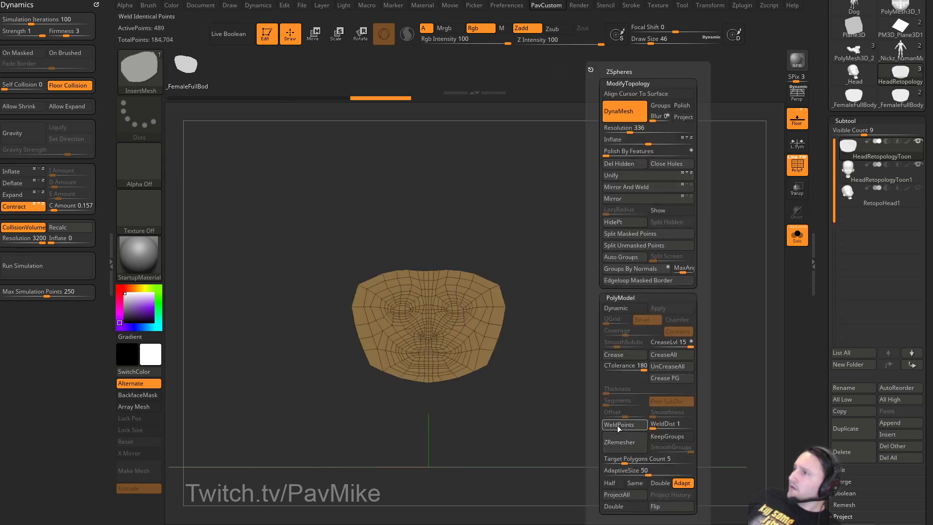
Turn off Solo and show the face mesh transparently over the head in a front view.
{"action": "left_click", "coordinate": [798, 242]}
{"action": "key", "text": "w"}
{"action": "mouse_move", "coordinate": [706, 285]}
{"action": "left_mouse_down", "text": "shift"}
{"action": "mouse_move", "coordinate": [486, 293]}
{"action": "mouse_move", "coordinate": [420, 323]}
{"action": "left_mouse_up", "text": "shift"}
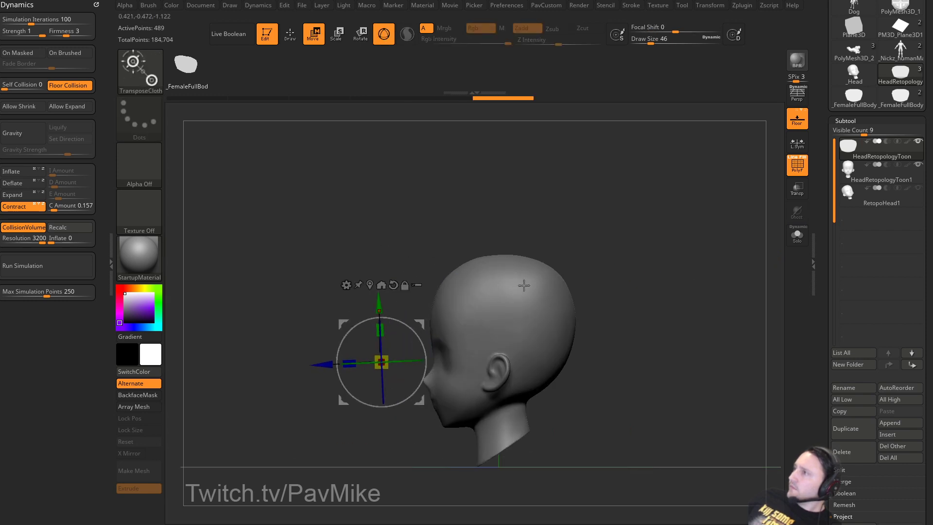
{"action": "key", "text": "q"}
{"action": "left_click", "coordinate": [797, 188]}
{"action": "mouse_move", "coordinate": [628, 273]}
{"action": "left_mouse_down"}
{"action": "mouse_move", "coordinate": [709, 274]}
{"action": "mouse_move", "coordinate": [685, 264]}
{"action": "mouse_move", "coordinate": [554, 303]}
{"action": "left_mouse_up"}
{"action": "key", "text": "w"}
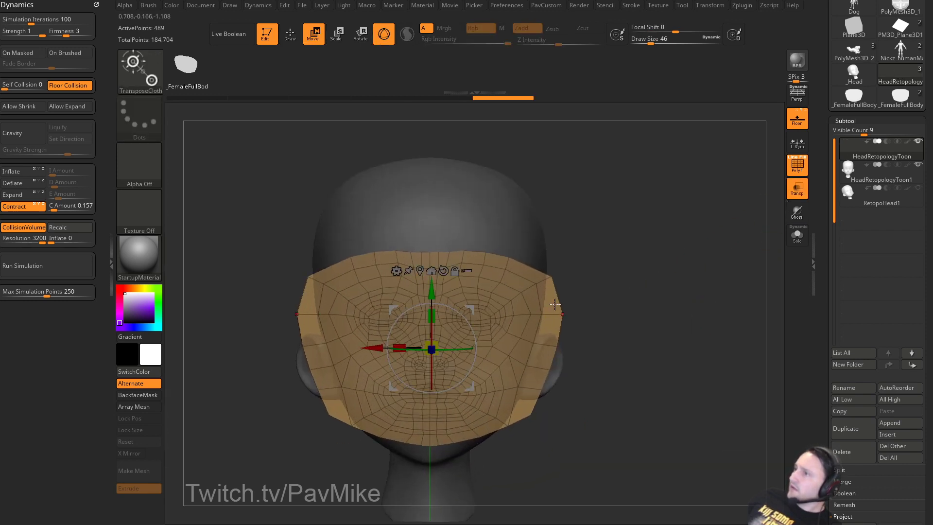
Adjust the Draw preferences so the transparent face mesh shows the head more clearly through it.
{"action": "left_click", "coordinate": [232, 8]}
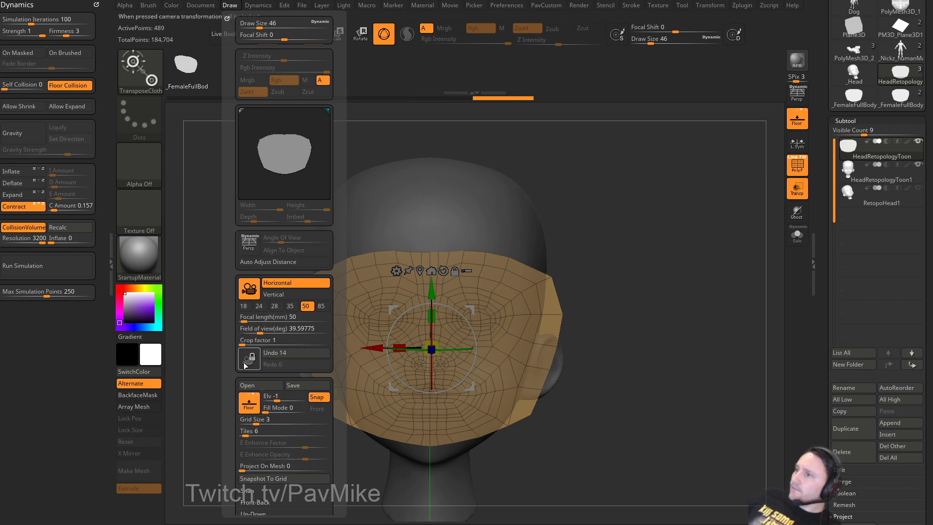
{"action": "left_click", "coordinate": [507, 6]}
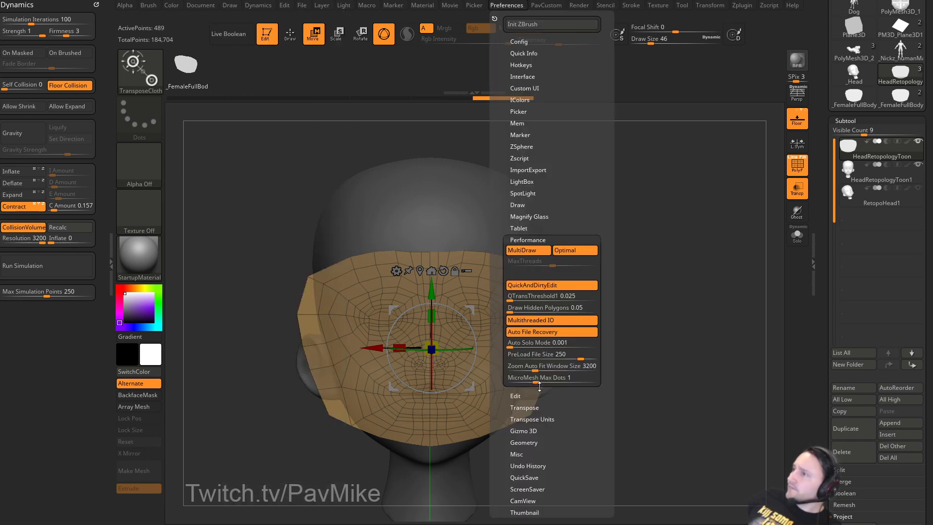
{"action": "left_click", "coordinate": [527, 240]}
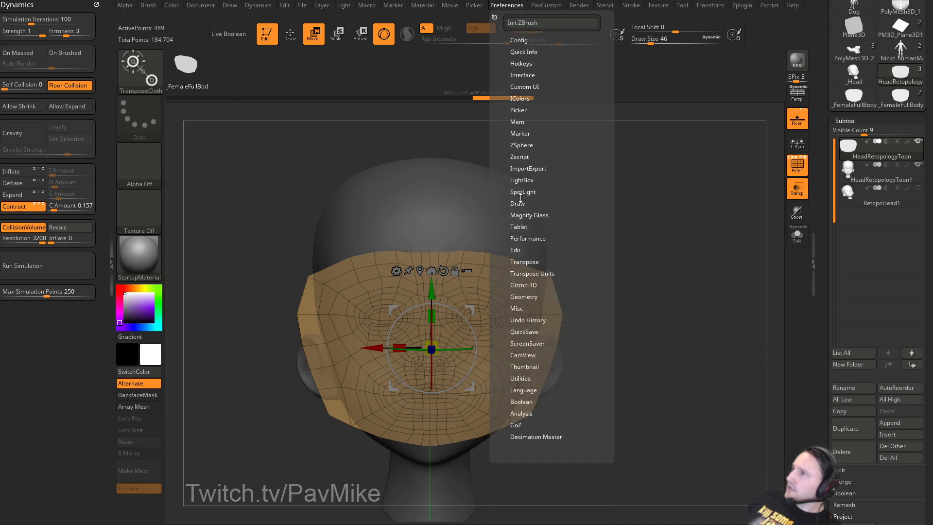
{"action": "left_click", "coordinate": [519, 204]}
{"action": "mouse_move", "coordinate": [564, 295]}
{"action": "left_mouse_down"}
{"action": "mouse_move", "coordinate": [578, 295]}
{"action": "mouse_move", "coordinate": [560, 308]}
{"action": "mouse_move", "coordinate": [573, 308]}
{"action": "left_mouse_up"}
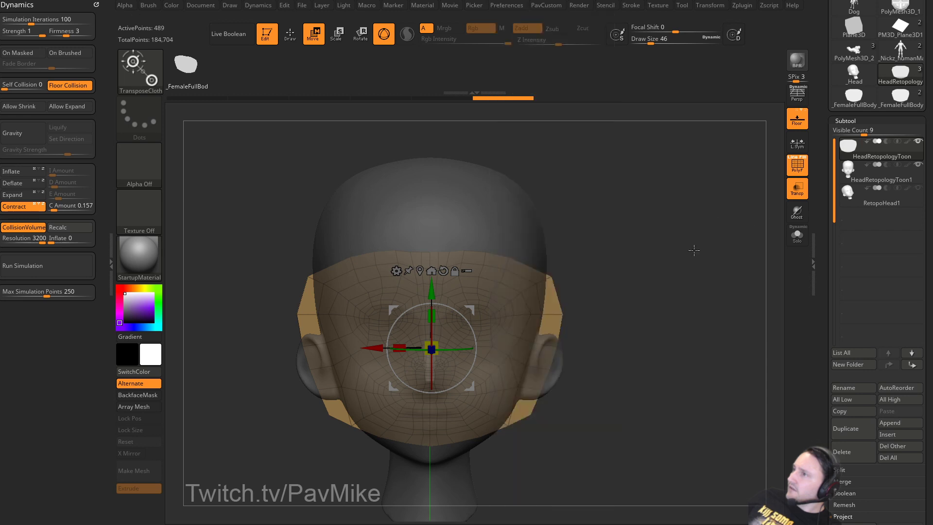
Frame the face closely and select the Move brush with a draw size of 56.
{"action": "left_click_drag", "start_coordinate": [694, 250], "coordinate": [711, 225], "text": "alt"}
{"action": "left_click_drag", "start_coordinate": [647, 272], "coordinate": [656, 214]}
{"action": "key", "text": "q"}
{"action": "key", "text": "s"}
{"action": "key", "text": "b"}
{"action": "key", "text": "m"}
{"action": "key", "text": "v"}
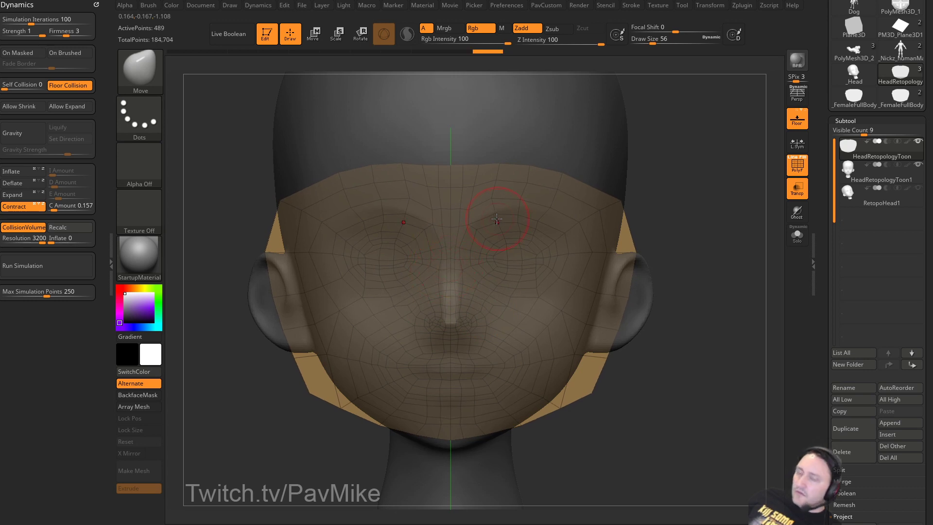
Shift the eye and mouth areas of the face mesh with the Move brush to match the head, varying the draw size.
{"action": "left_click", "coordinate": [157, 8]}
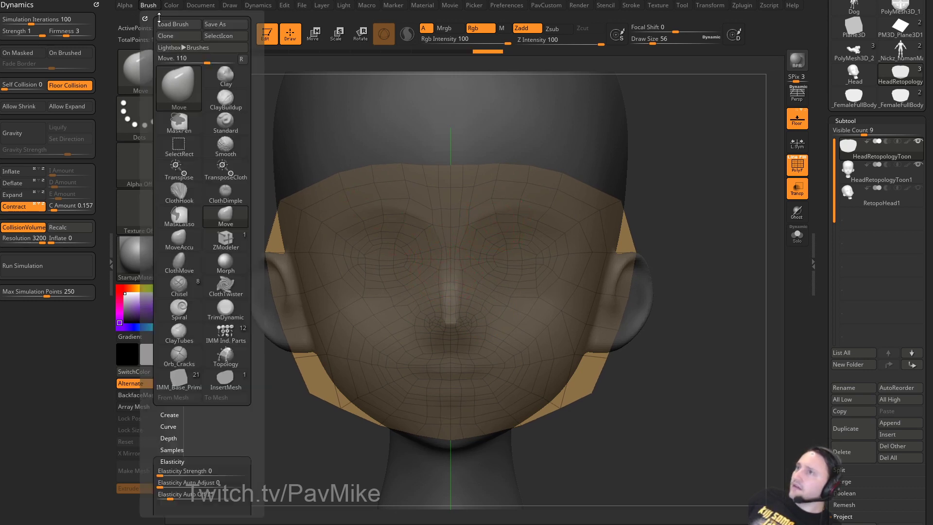
{"action": "scroll", "coordinate": [181, 401], "scroll_direction": "down", "scroll_amount": 3}
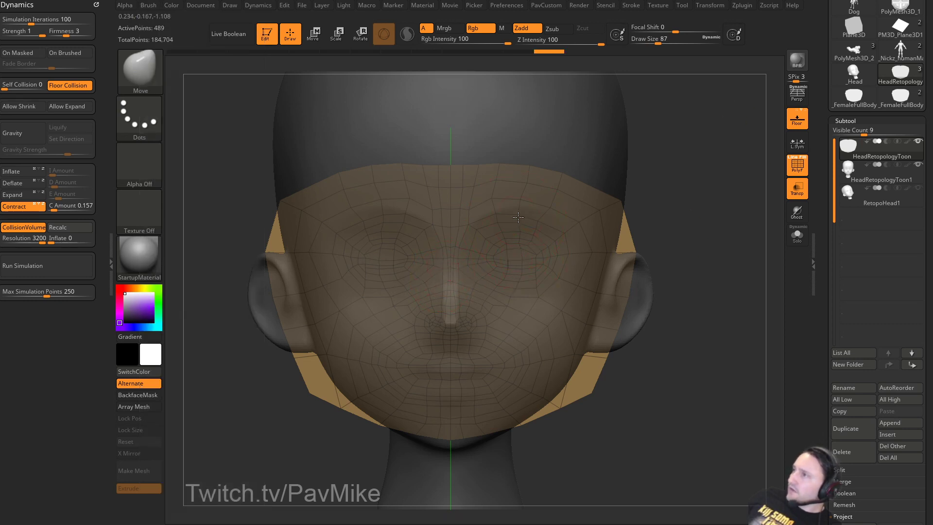
{"action": "key", "text": "bracketleft"}
{"action": "key", "text": "bracketleft"}
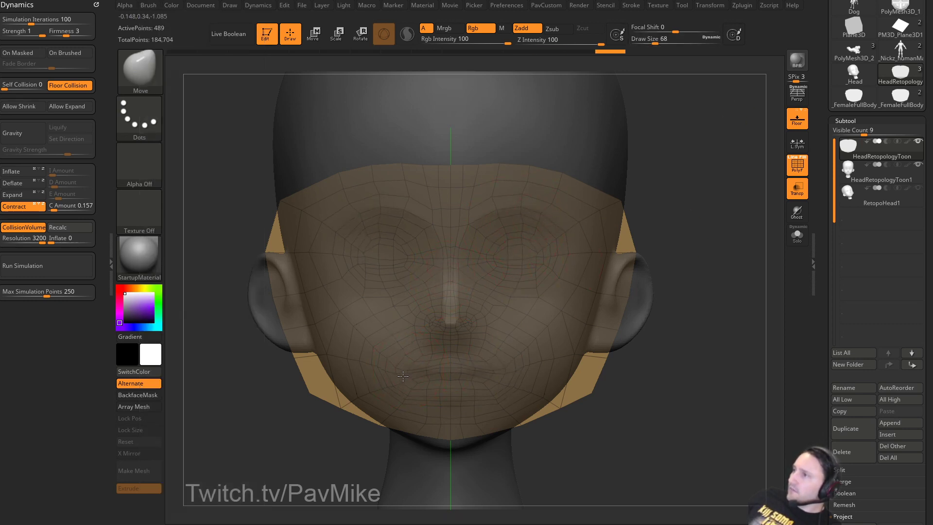
{"action": "key", "text": "bracketright"}
{"action": "key", "text": "bracketright"}
{"action": "key", "text": "f"}
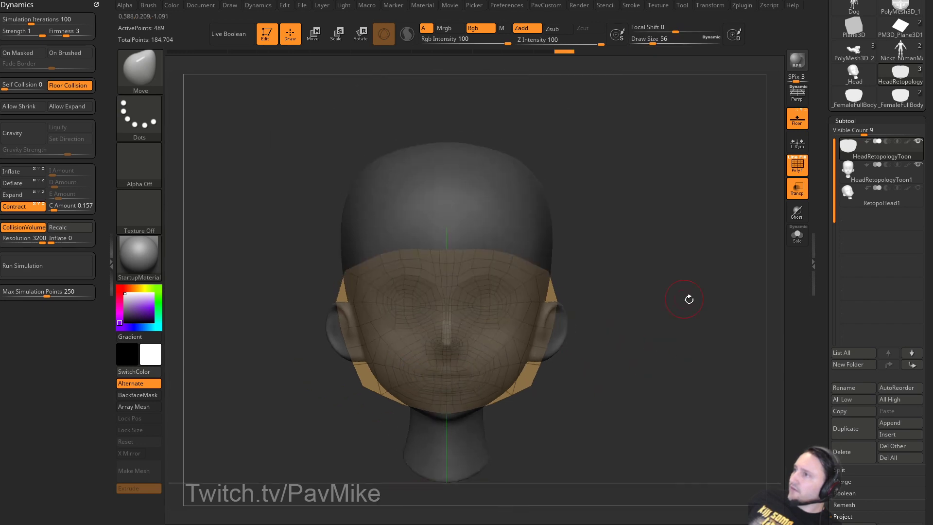
Select the TransposeCloth brush and rebuild the collision volume by turning it off and on again.
{"action": "mouse_move", "coordinate": [687, 298]}
{"action": "left_mouse_down"}
{"action": "mouse_move", "coordinate": [719, 323]}
{"action": "mouse_move", "coordinate": [696, 337]}
{"action": "left_mouse_up"}
{"action": "key", "text": "b"}
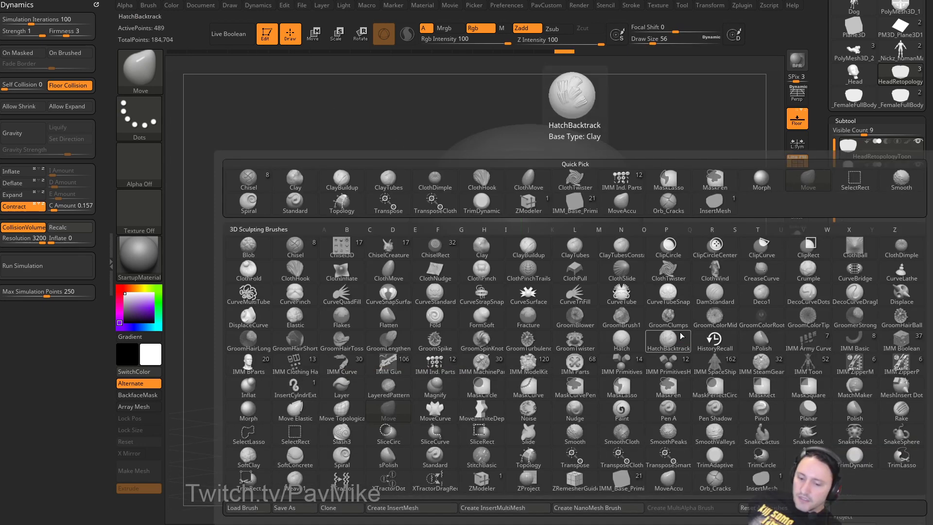
{"action": "key", "text": "t"}
{"action": "key", "text": "c"}
{"action": "left_click_drag", "start_coordinate": [730, 245], "coordinate": [713, 278], "text": "shift"}
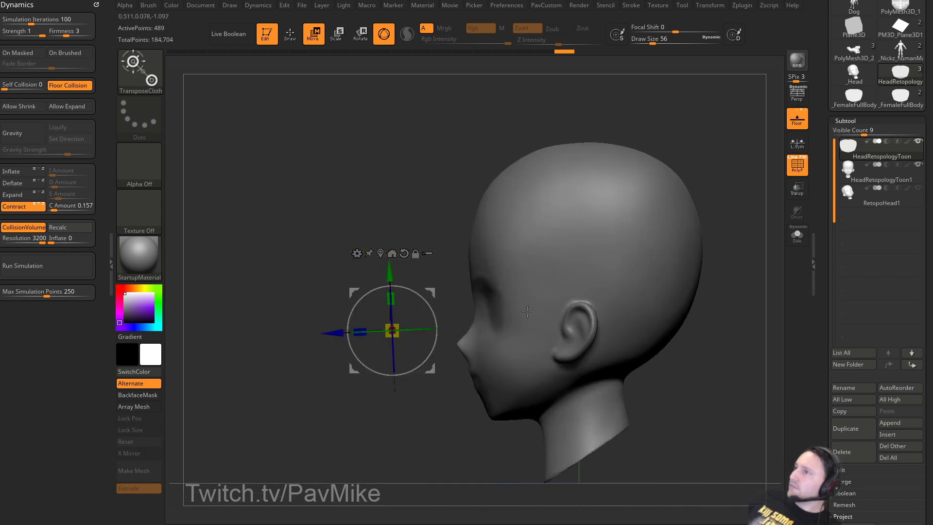
{"action": "left_click_drag", "start_coordinate": [335, 335], "coordinate": [87, 251]}
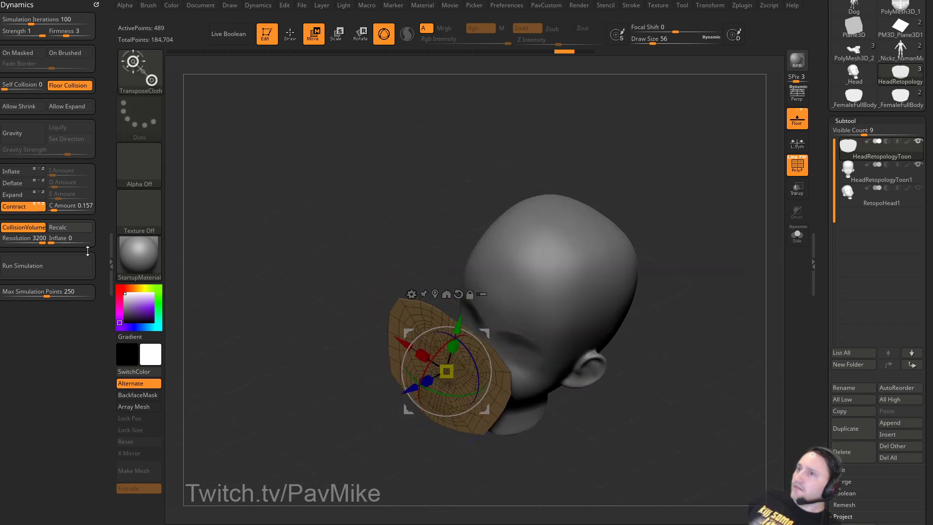
{"action": "left_click", "coordinate": [35, 228]}
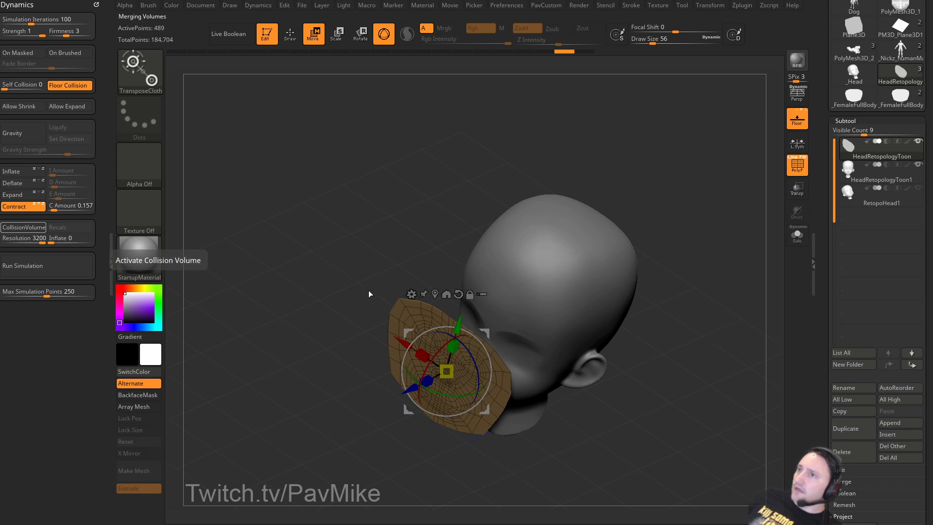
{"action": "left_click", "coordinate": [23, 227]}
Try to drape the face mesh onto the head by moving it along Z with Contract on.
{"action": "left_click_drag", "start_coordinate": [300, 217], "coordinate": [363, 368]}
{"action": "left_click_drag", "start_coordinate": [391, 363], "coordinate": [413, 359]}
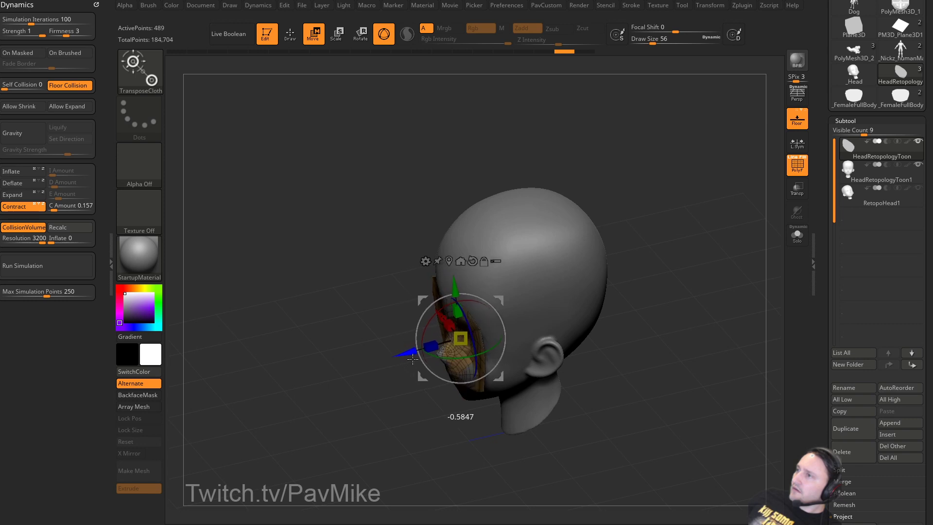
{"action": "key", "text": "q"}
{"action": "left_click_drag", "start_coordinate": [717, 323], "coordinate": [714, 322], "text": "shift"}
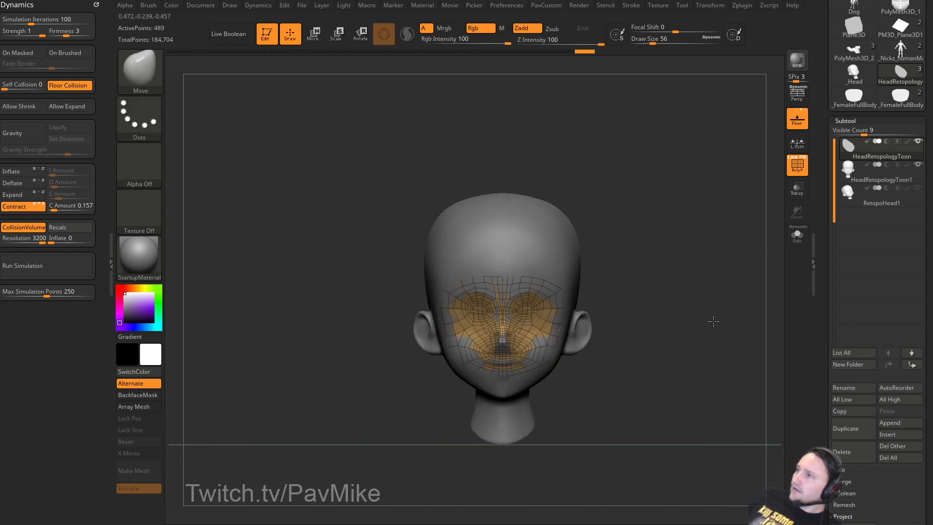
{"action": "key", "text": "ctrl+z"}
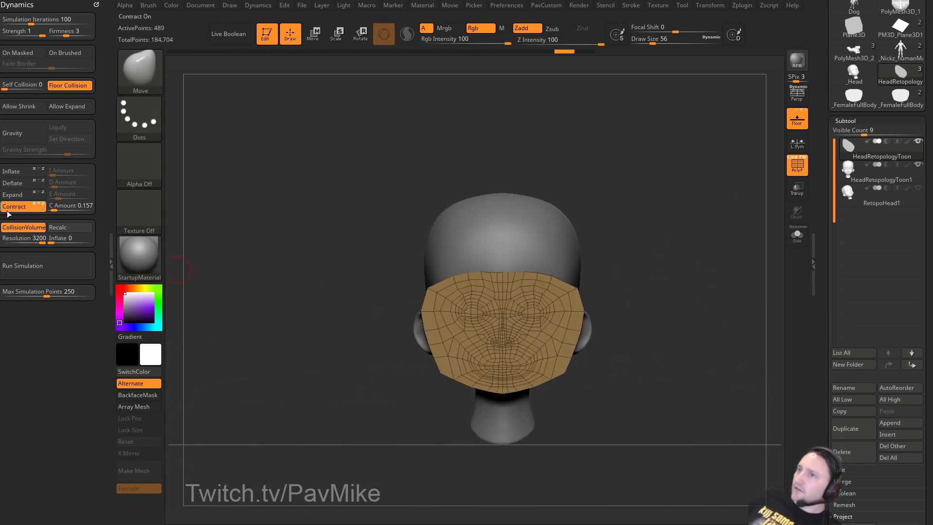
Turn off Contract in the simulation settings and try draping the face mesh onto the head along Z again.
{"action": "left_click", "coordinate": [7, 210]}
{"action": "left_click_drag", "start_coordinate": [339, 219], "coordinate": [650, 302]}
{"action": "key", "text": "w"}
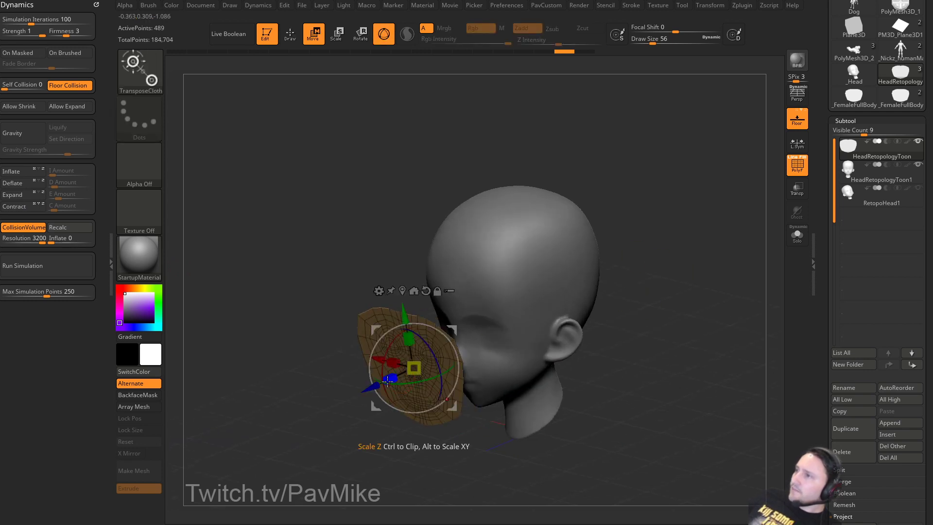
{"action": "left_click_drag", "start_coordinate": [406, 376], "coordinate": [431, 365]}
{"action": "key", "text": "q"}
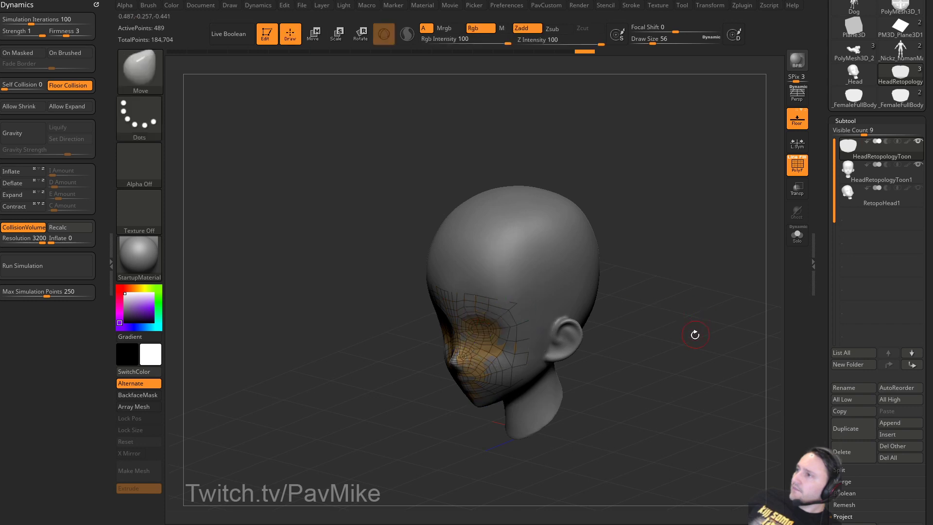
{"action": "left_click_drag", "start_coordinate": [694, 334], "coordinate": [711, 320], "text": "shift"}
{"action": "key", "text": "ctrl+z"}
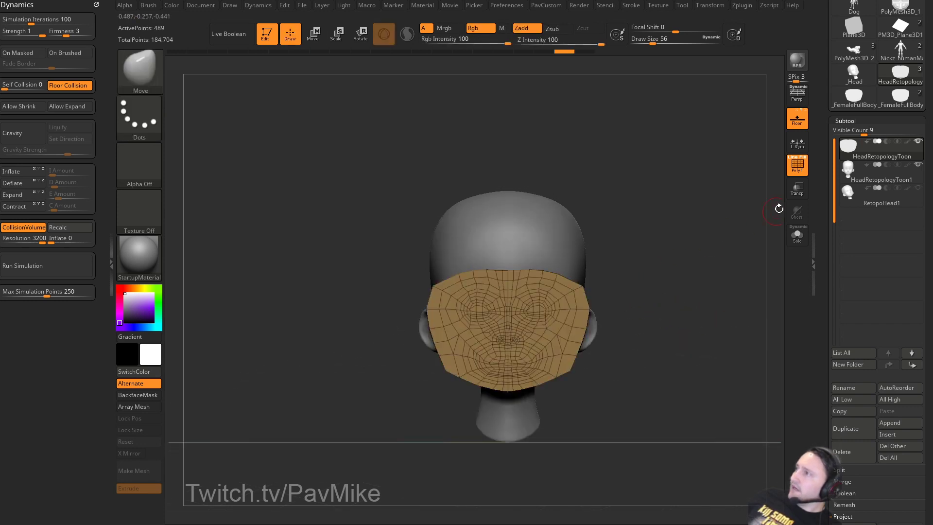
Turn on transparency and nudge the face mesh vertically to line it up with the head's features.
{"action": "left_click", "coordinate": [798, 187]}
{"action": "right_click_drag", "start_coordinate": [698, 271], "coordinate": [693, 316], "text": "ctrl"}
{"action": "key", "text": "w"}
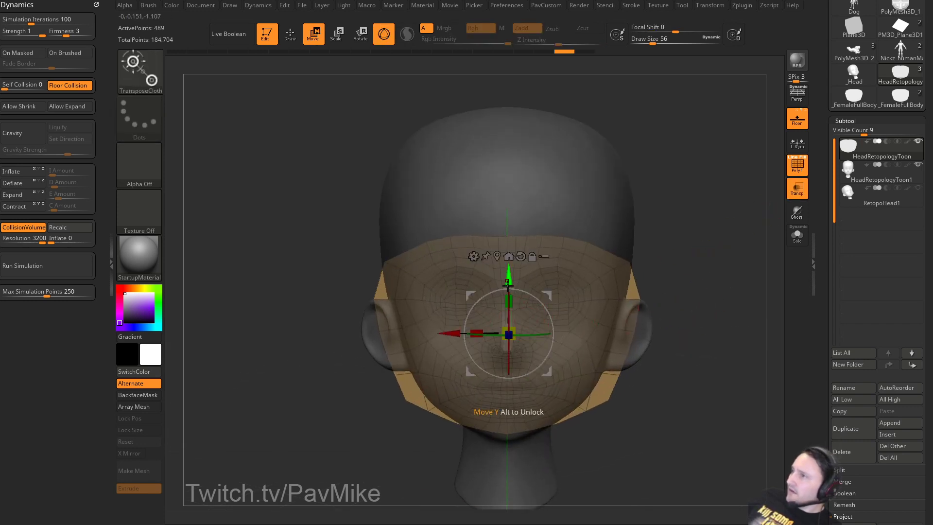
{"action": "mouse_move", "coordinate": [508, 280]}
{"action": "left_mouse_down"}
{"action": "mouse_move", "coordinate": [508, 323]}
{"action": "mouse_move", "coordinate": [509, 250]}
{"action": "mouse_move", "coordinate": [508, 380]}
{"action": "mouse_move", "coordinate": [524, 333]}
{"action": "mouse_move", "coordinate": [524, 277]}
{"action": "left_mouse_up"}
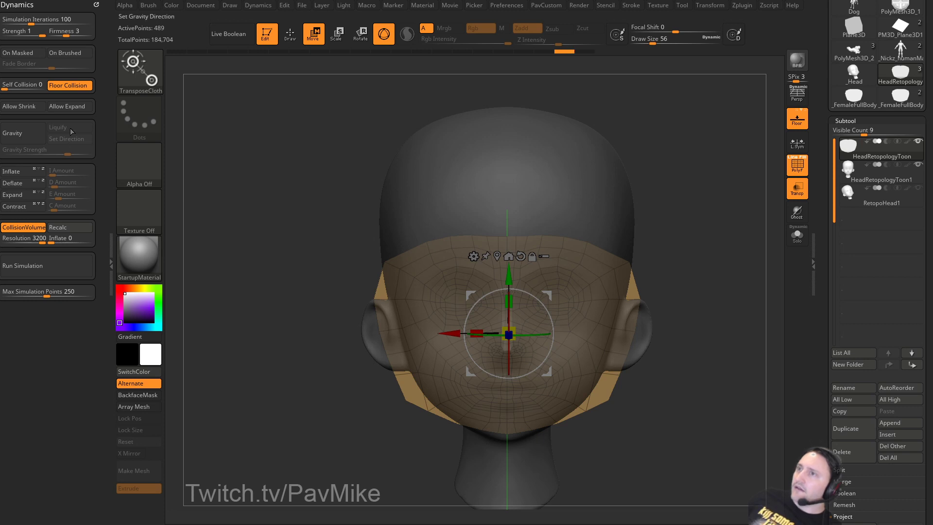
{"action": "left_click_drag", "start_coordinate": [691, 330], "coordinate": [693, 286], "text": "alt"}
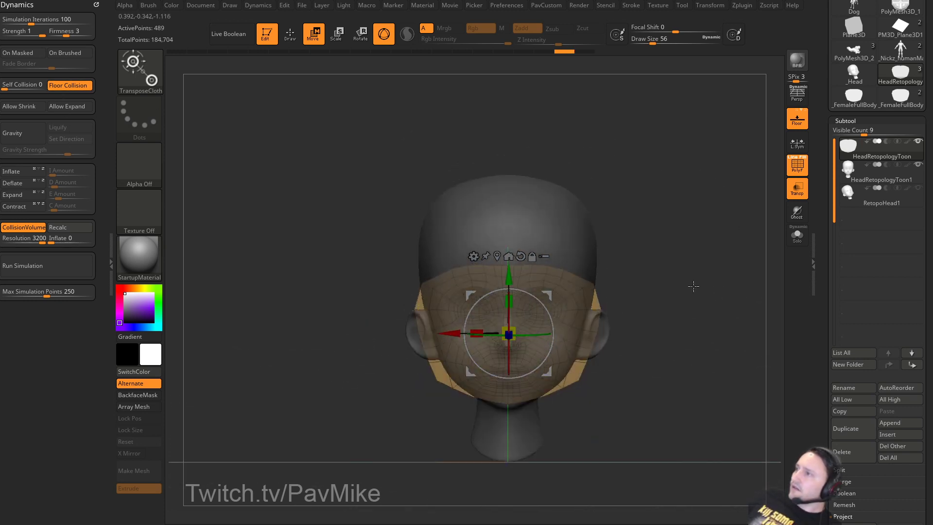
{"action": "left_click_drag", "start_coordinate": [505, 285], "coordinate": [505, 288]}
{"action": "key", "text": "q"}
Turn off transparency and drape the face mesh onto the head by moving it along Z as cloth.
{"action": "left_click", "coordinate": [799, 187]}
{"action": "left_click_drag", "start_coordinate": [747, 238], "coordinate": [654, 280]}
{"action": "key", "text": "w"}
{"action": "left_click_drag", "start_coordinate": [466, 360], "coordinate": [600, 312]}
{"action": "key", "text": "q"}
Refine the draped face mesh against the head with the Move brush at a draw size of 74.
{"action": "mouse_move", "coordinate": [723, 327]}
{"action": "left_mouse_down"}
{"action": "mouse_move", "coordinate": [757, 300]}
{"action": "mouse_move", "coordinate": [629, 292]}
{"action": "mouse_move", "coordinate": [669, 304]}
{"action": "mouse_move", "coordinate": [666, 340]}
{"action": "left_mouse_up"}
{"action": "key", "text": "s"}
{"action": "mouse_move", "coordinate": [550, 339]}
{"action": "left_mouse_down"}
{"action": "mouse_move", "coordinate": [563, 333]}
{"action": "mouse_move", "coordinate": [558, 315]}
{"action": "mouse_move", "coordinate": [538, 343]}
{"action": "mouse_move", "coordinate": [571, 343]}
{"action": "mouse_move", "coordinate": [555, 325]}
{"action": "left_mouse_up"}
{"action": "key", "text": "s"}
{"action": "left_click_drag", "start_coordinate": [550, 333], "coordinate": [562, 318]}
{"action": "key", "text": "q"}
{"action": "left_click", "coordinate": [698, 494]}
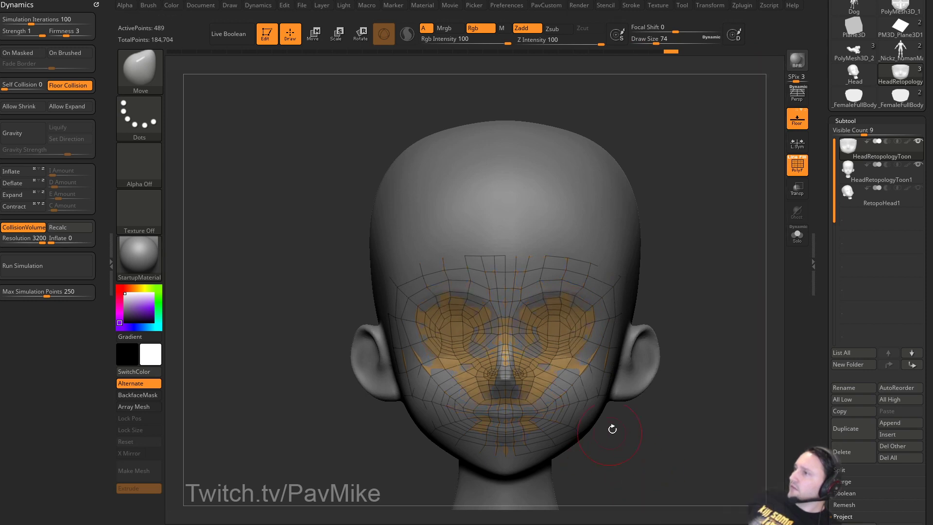
Select the ZModeler brush with a draw size of 31 and frame the forehead at an angle.
{"action": "left_click_drag", "start_coordinate": [734, 376], "coordinate": [680, 382]}
{"action": "key", "text": "s"}
{"action": "mouse_move", "coordinate": [693, 257]}
{"action": "left_mouse_down", "text": "alt"}
{"action": "mouse_move", "coordinate": [673, 263]}
{"action": "mouse_move", "coordinate": [673, 288]}
{"action": "left_mouse_up", "text": "alt"}
{"action": "key", "text": "b"}
{"action": "key", "text": "z"}
{"action": "key", "text": "m"}
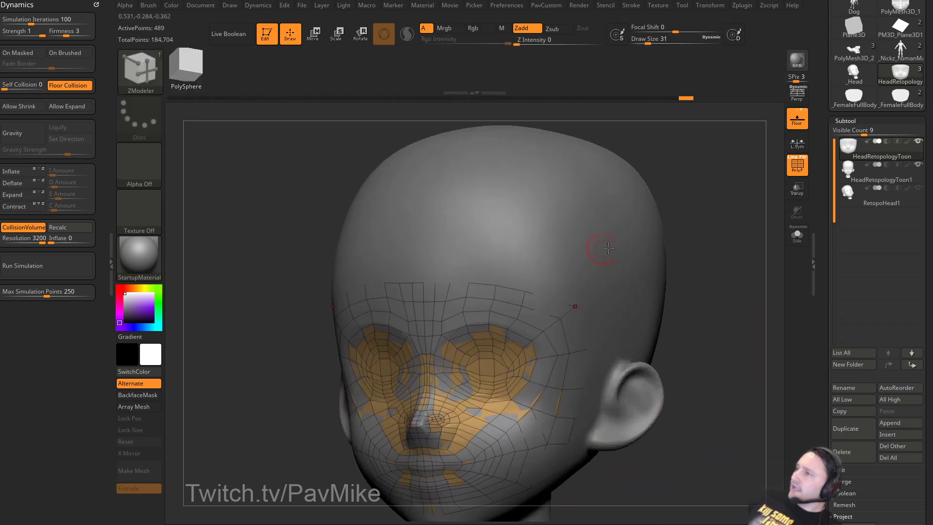
Turn on transparency for the face mesh and deactivate the collision volume.
{"action": "left_click", "coordinate": [797, 213]}
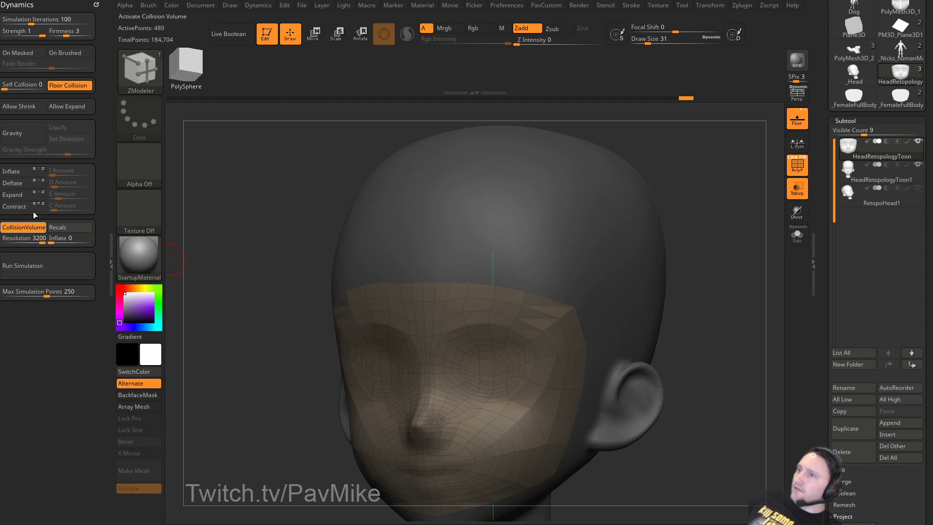
{"action": "left_click", "coordinate": [26, 227]}
{"action": "left_click_drag", "start_coordinate": [723, 279], "coordinate": [704, 270], "text": "alt"}
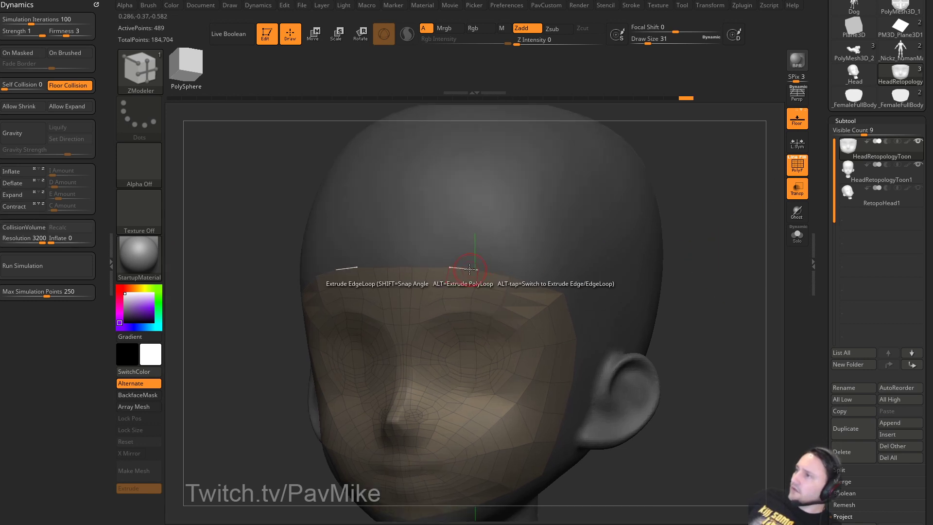
Try to extrude the forehead border edge loop of the face mesh upward with the ZModeler Extrude EdgeLoop action.
{"action": "key", "text": "space"}
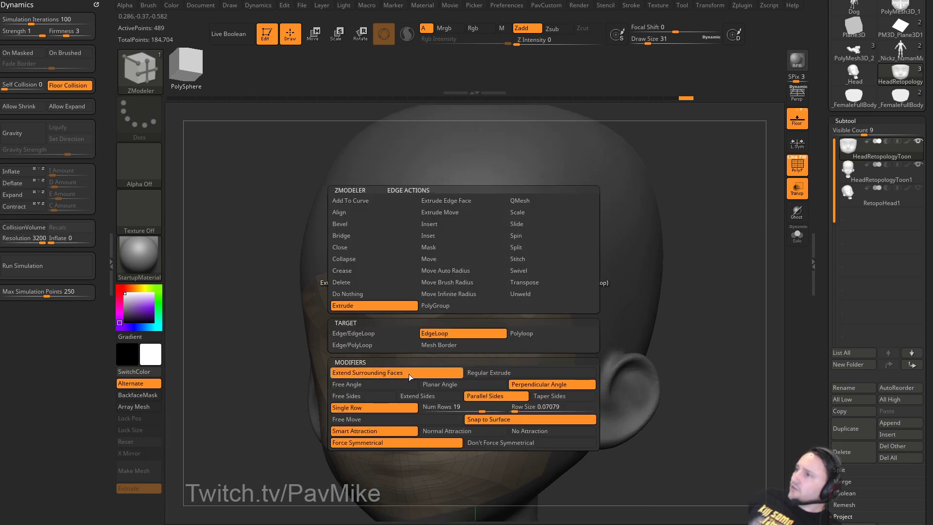
{"action": "key", "text": "space"}
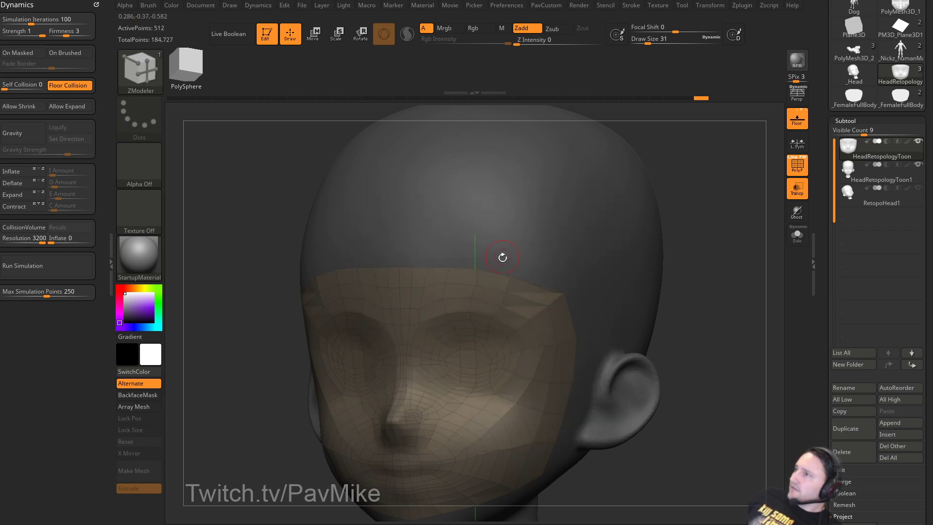
{"action": "key", "text": "ctrl+z"}
{"action": "key", "text": "space"}
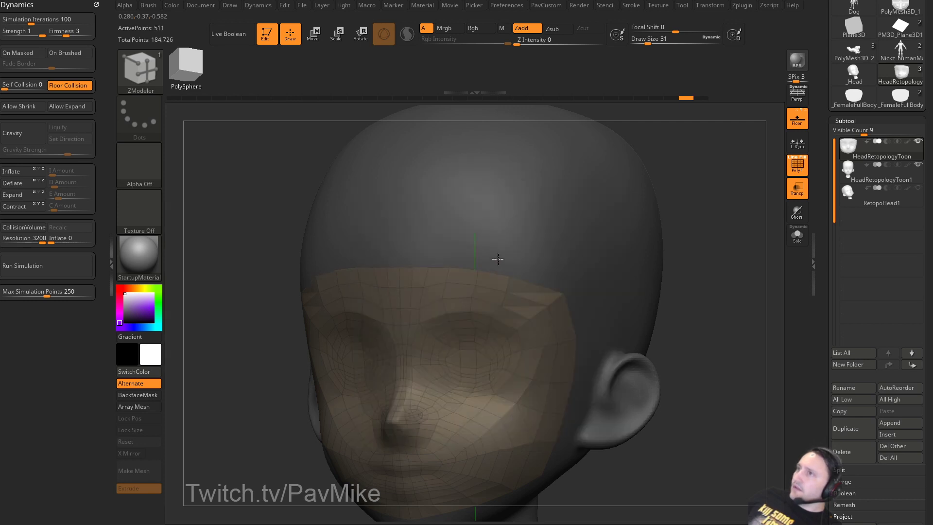
{"action": "key", "text": "shift"}
{"action": "left_click_drag", "start_coordinate": [498, 259], "coordinate": [514, 249]}
{"action": "key", "text": "ctrl"}
{"action": "key", "text": "ctrl"}
{"action": "left_click_drag", "start_coordinate": [720, 304], "coordinate": [692, 230], "text": "alt"}
{"action": "key", "text": "ctrl+z"}
Apply the SkinShade4 material to the model.
{"action": "left_click", "coordinate": [139, 255]}
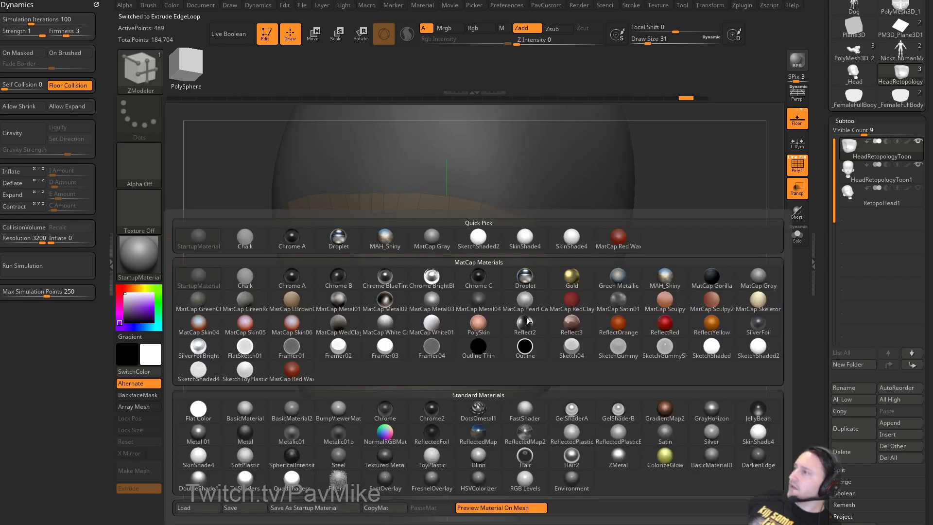
{"action": "left_click", "coordinate": [758, 434]}
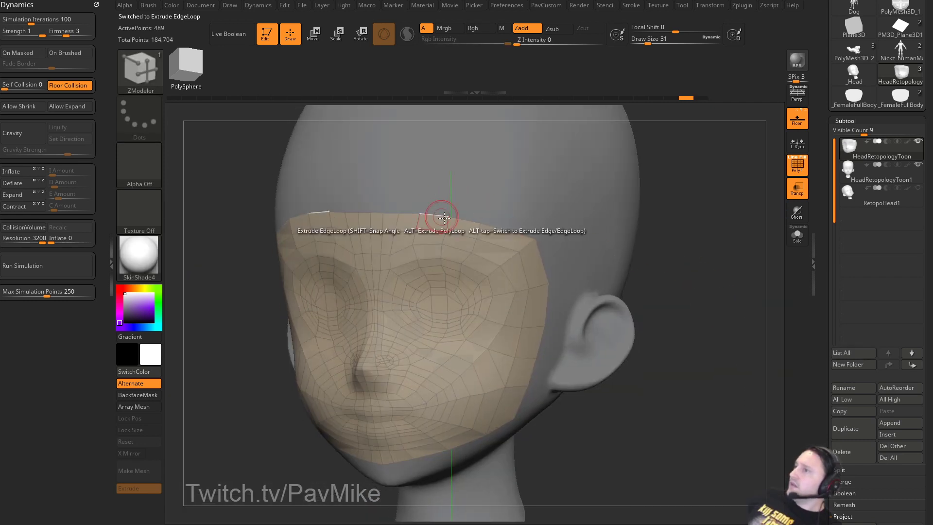
Extrude the forehead's upper border edges of the face mesh upward on both sides, undoing the innermost extrusion.
{"action": "left_click_drag", "start_coordinate": [466, 220], "coordinate": [500, 205]}
{"action": "left_click_drag", "start_coordinate": [434, 211], "coordinate": [444, 185]}
{"action": "left_click_drag", "start_coordinate": [407, 214], "coordinate": [428, 187]}
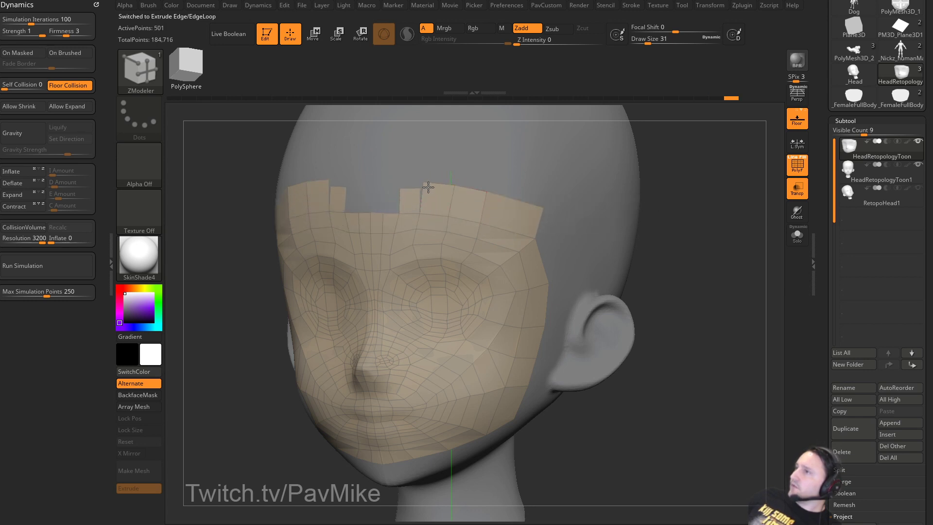
{"action": "left_click_drag", "start_coordinate": [697, 175], "coordinate": [734, 188]}
{"action": "key", "text": "ctrl+z"}
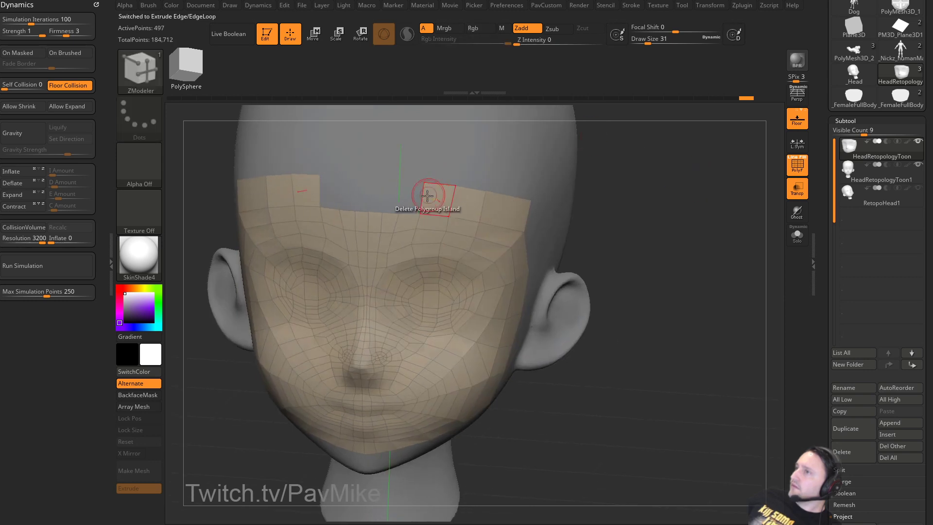
Adjust the inner ends of the extruded forehead strips so each finishes in a straight vertical edge.
{"action": "left_click_drag", "start_coordinate": [407, 210], "coordinate": [698, 128]}
{"action": "left_click_drag", "start_coordinate": [398, 182], "coordinate": [568, 160]}
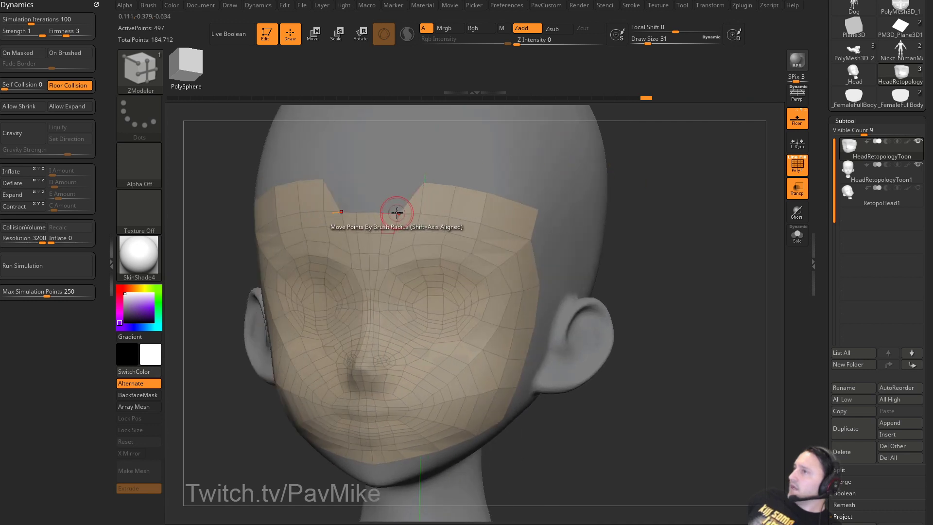
{"action": "left_click_drag", "start_coordinate": [396, 209], "coordinate": [423, 213]}
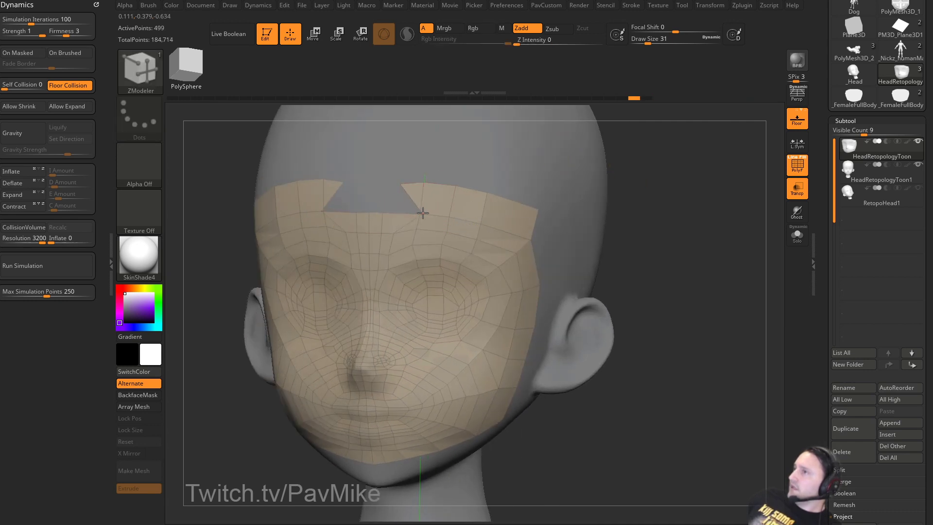
{"action": "key", "text": "ctrl+z"}
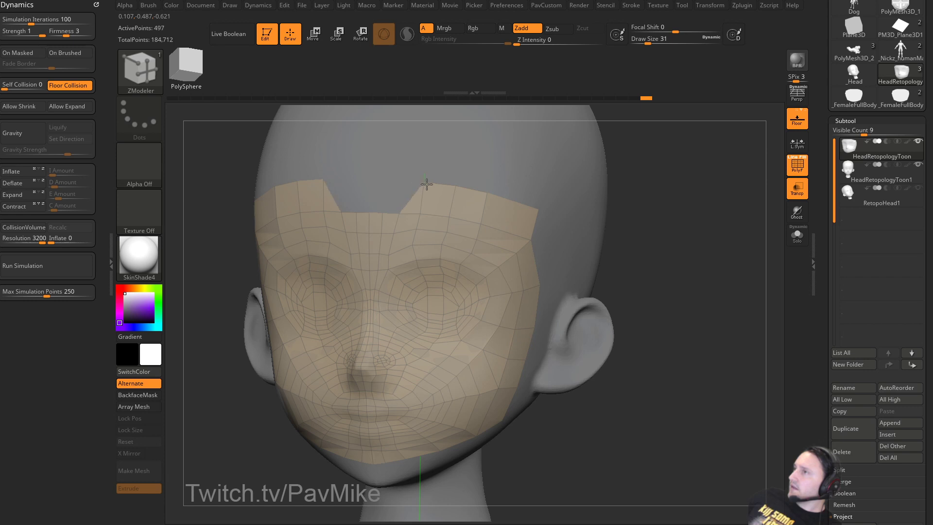
{"action": "key", "text": "space"}
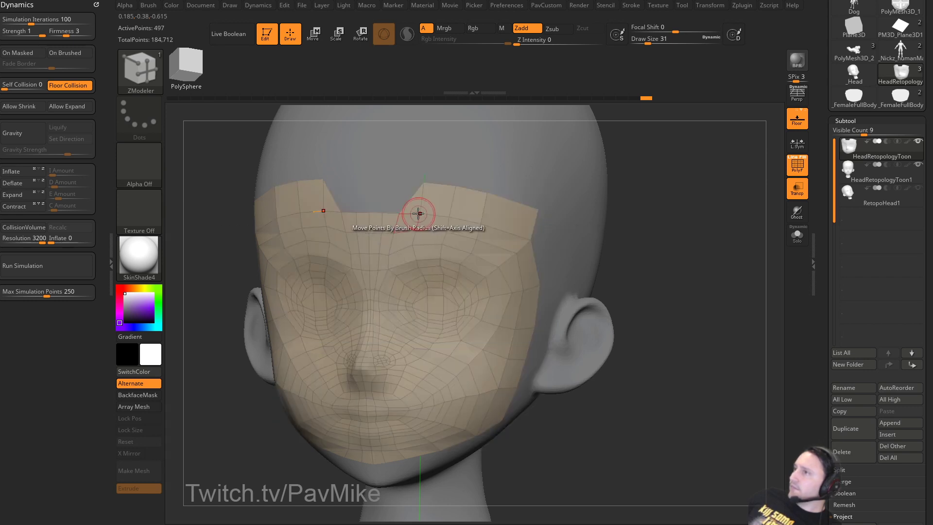
{"action": "left_click", "coordinate": [409, 212]}
{"action": "left_click_drag", "start_coordinate": [666, 202], "coordinate": [584, 205]}
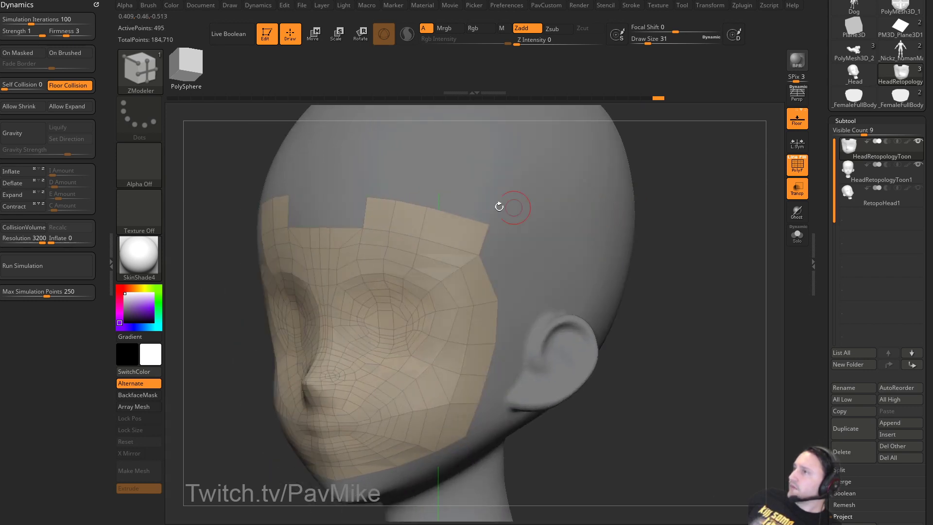
Insert a single edge loop lengthwise through the extruded forehead strips with ZModeler.
{"action": "key", "text": "space"}
{"action": "left_click", "coordinate": [447, 223]}
{"action": "left_click", "coordinate": [456, 217]}
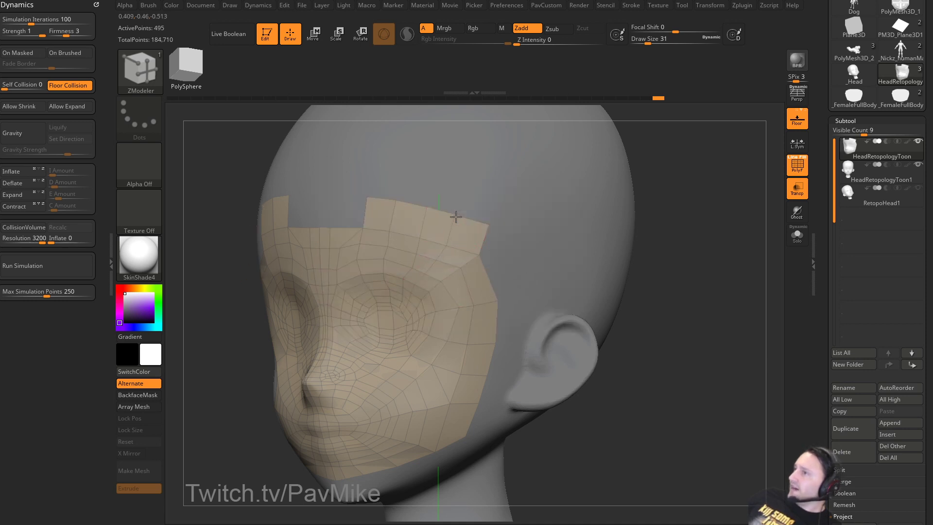
{"action": "key", "text": "ctrl+z"}
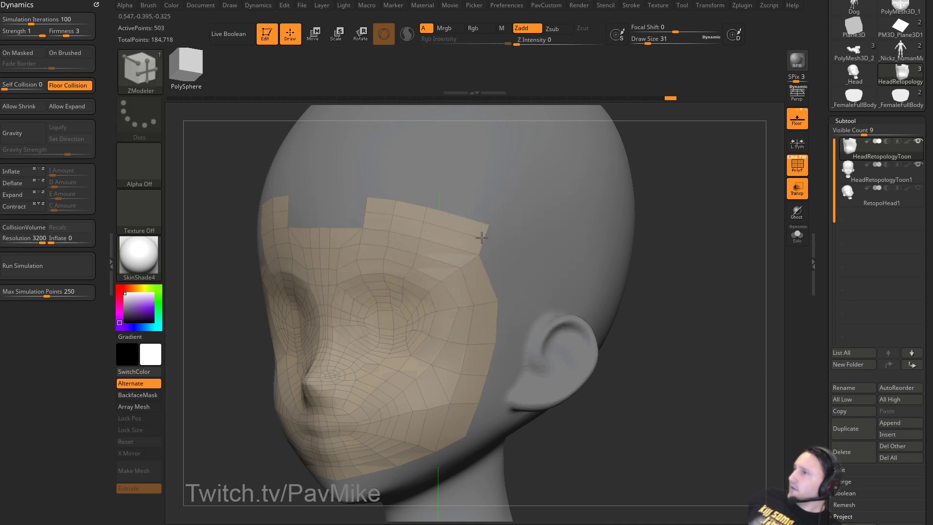
{"action": "key", "text": "1"}
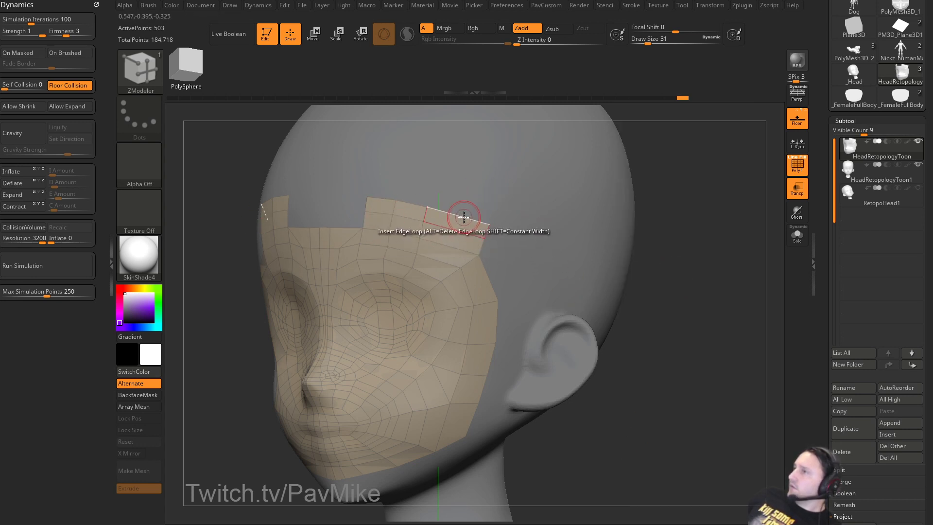
Set the ZModeler edge action to Extrude and extend the upper edges of the forehead strips further up the head.
{"action": "key", "text": "space"}
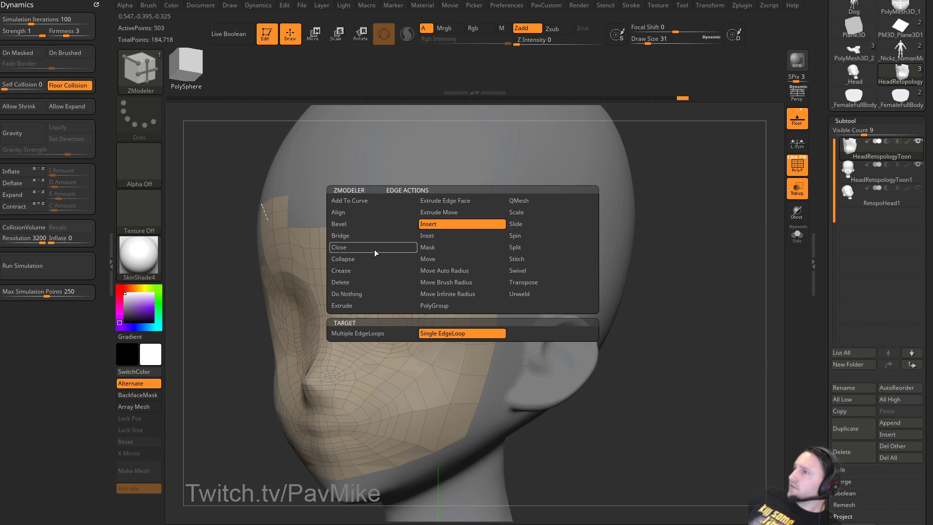
{"action": "left_click", "coordinate": [380, 305]}
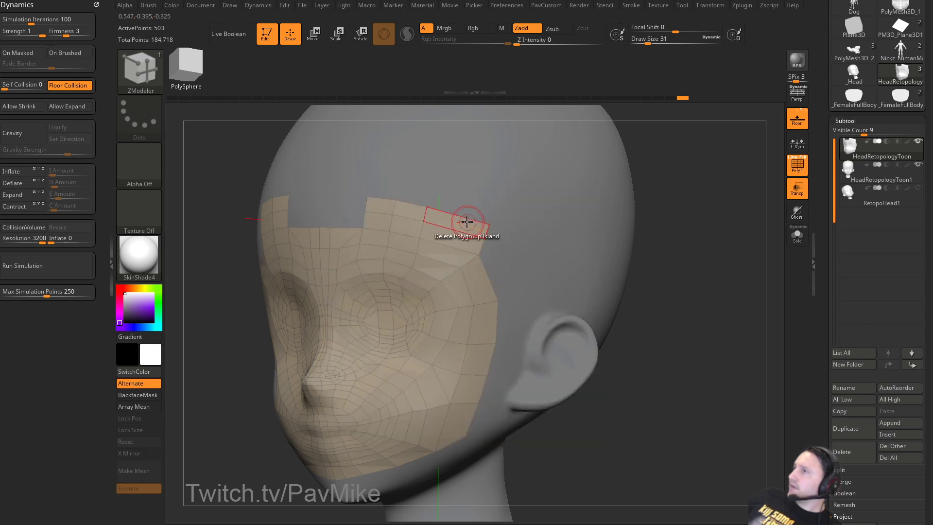
{"action": "left_click_drag", "start_coordinate": [464, 218], "coordinate": [470, 187]}
{"action": "left_click_drag", "start_coordinate": [412, 202], "coordinate": [403, 158]}
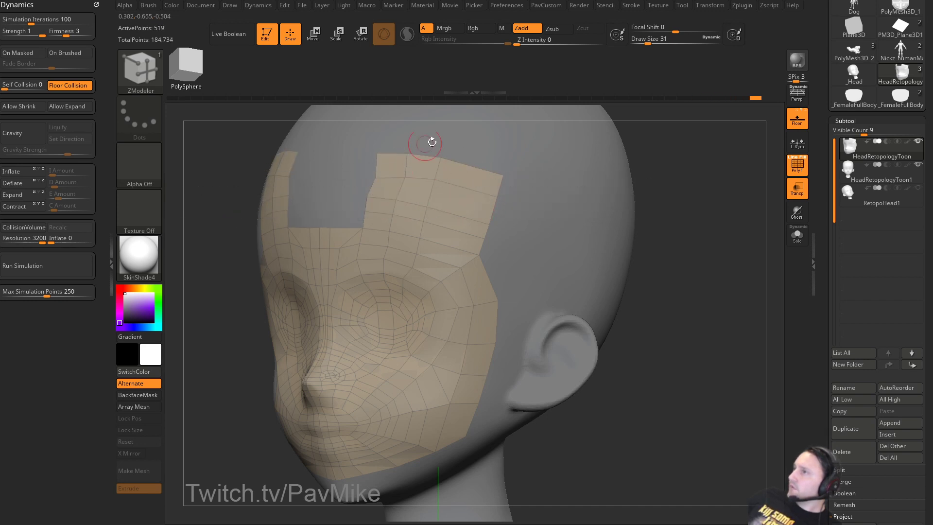
Extrude the middle forehead border upward in several rows to fill most of the gap between the side strips.
{"action": "right_click_drag", "start_coordinate": [433, 142], "coordinate": [532, 234]}
{"action": "left_click_drag", "start_coordinate": [318, 357], "coordinate": [324, 344]}
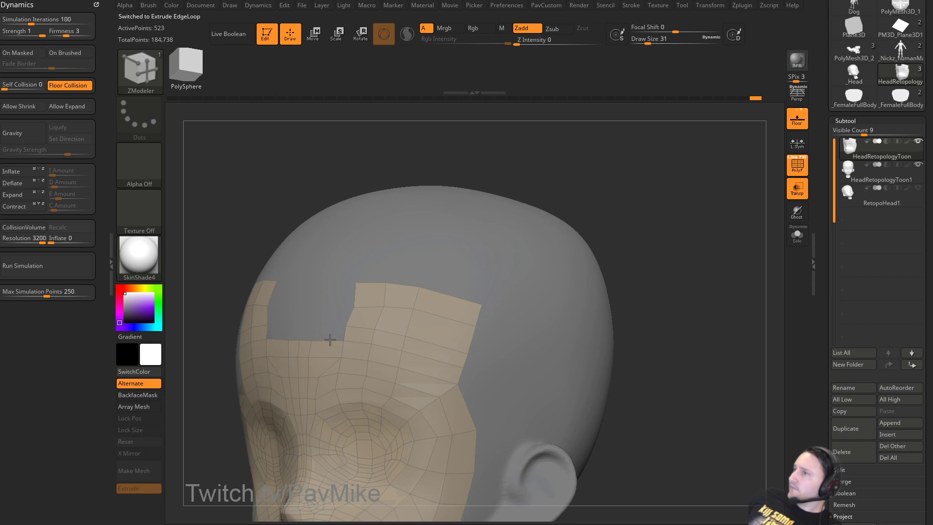
{"action": "left_click_drag", "start_coordinate": [330, 339], "coordinate": [343, 308]}
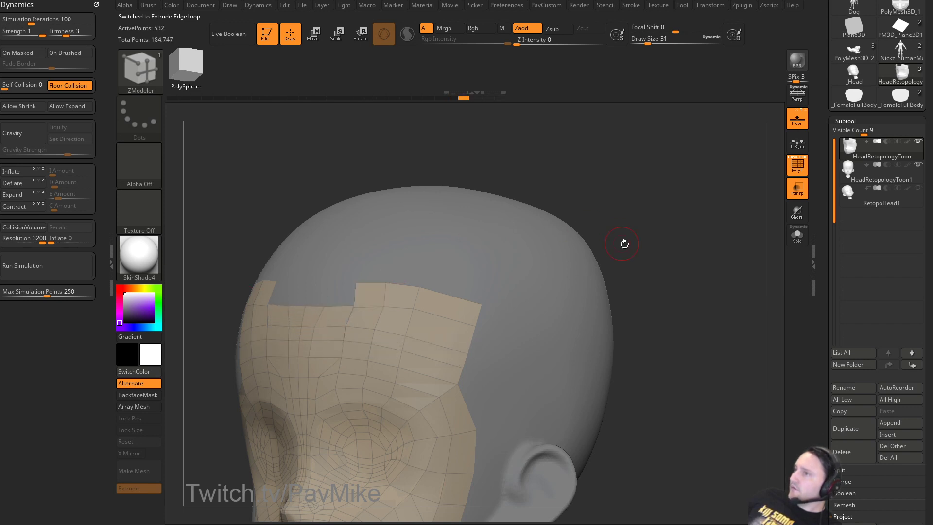
Set the ZModeler draw size to 74 and weld the coincident points of the extended forehead mesh.
{"action": "mouse_move", "coordinate": [623, 245]}
{"action": "left_mouse_down"}
{"action": "mouse_move", "coordinate": [641, 200]}
{"action": "mouse_move", "coordinate": [623, 231]}
{"action": "left_mouse_up"}
{"action": "mouse_move", "coordinate": [364, 270]}
{"action": "left_mouse_down"}
{"action": "mouse_move", "coordinate": [409, 313]}
{"action": "mouse_move", "coordinate": [433, 294]}
{"action": "left_mouse_up"}
{"action": "key", "text": "bracketleft"}
{"action": "key", "text": "bracketleft"}
{"action": "scroll", "coordinate": [363, 271], "scroll_direction": "up", "scroll_amount": 3}
{"action": "scroll", "coordinate": [365, 270], "scroll_direction": "down", "scroll_amount": 3}
{"action": "key", "text": "bracketright"}
{"action": "key", "text": "bracketright"}
{"action": "key", "text": "bracketright"}
{"action": "key", "text": "ctrl+z"}
{"action": "key", "text": "space"}
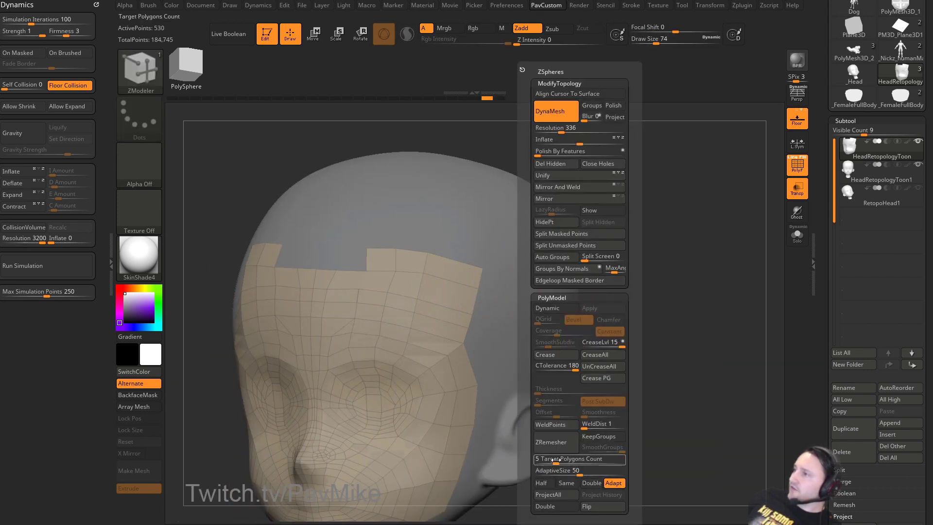
{"action": "left_click_drag", "start_coordinate": [700, 257], "coordinate": [714, 246], "text": "alt"}
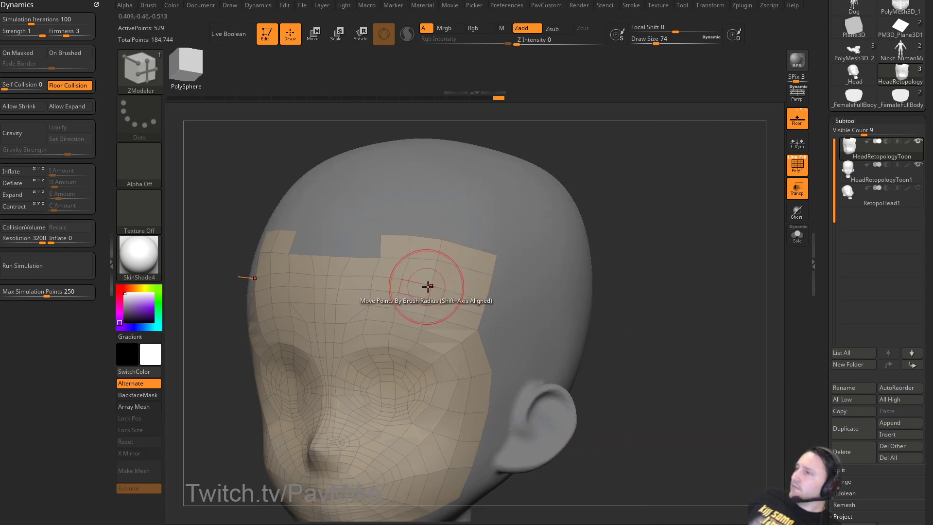
Try to smooth the upper rows of the extended forehead mesh.
{"action": "left_click_drag", "start_coordinate": [421, 257], "coordinate": [422, 277], "text": "shift"}
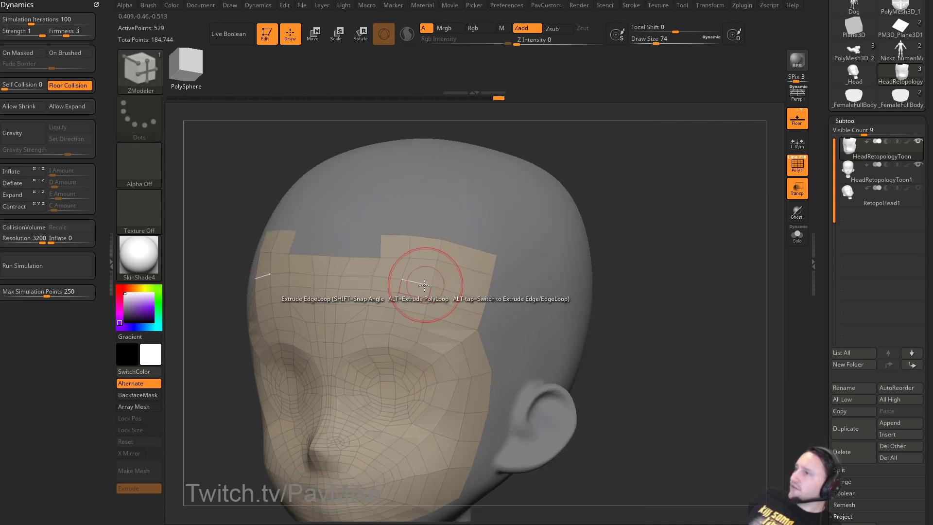
{"action": "key", "text": "space"}
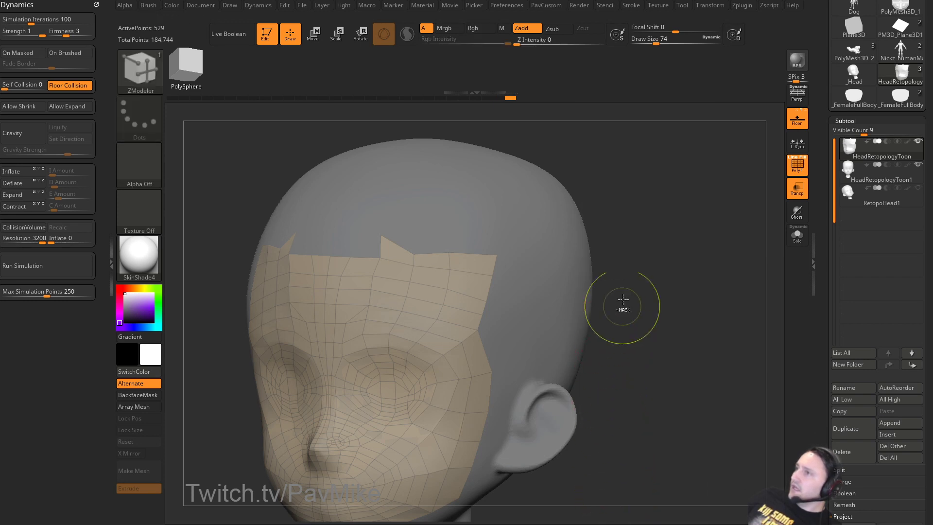
{"action": "mouse_move", "coordinate": [486, 253]}
{"action": "left_mouse_down", "text": "shift"}
{"action": "mouse_move", "coordinate": [433, 265]}
{"action": "mouse_move", "coordinate": [311, 265]}
{"action": "left_mouse_up", "text": "shift"}
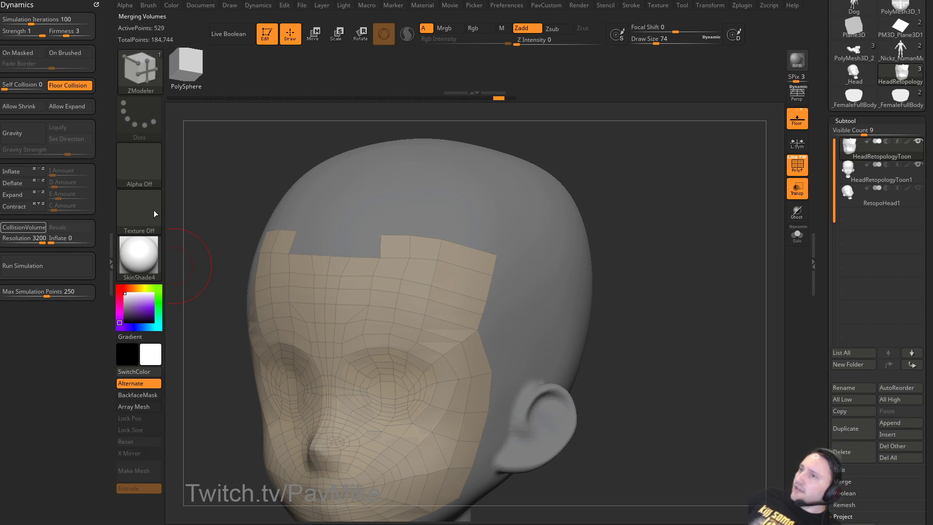
Activate the collision volume and review the Smooth brush's settings, returning to the ZModeler brush.
{"action": "key", "text": "shift"}
{"action": "left_click", "coordinate": [152, 7]}
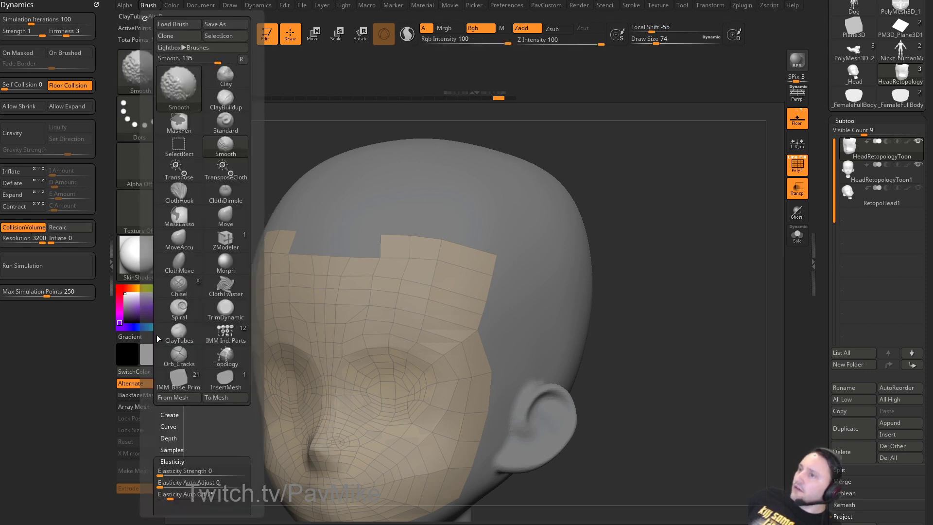
{"action": "left_click_drag", "start_coordinate": [150, 421], "coordinate": [149, 206]}
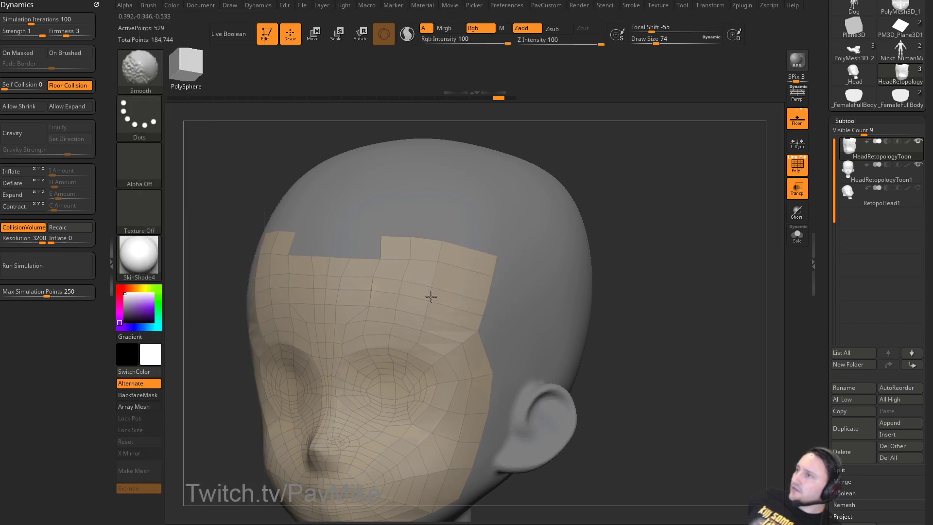
{"action": "key", "text": "b"}
{"action": "key", "text": "z"}
{"action": "key", "text": "m"}
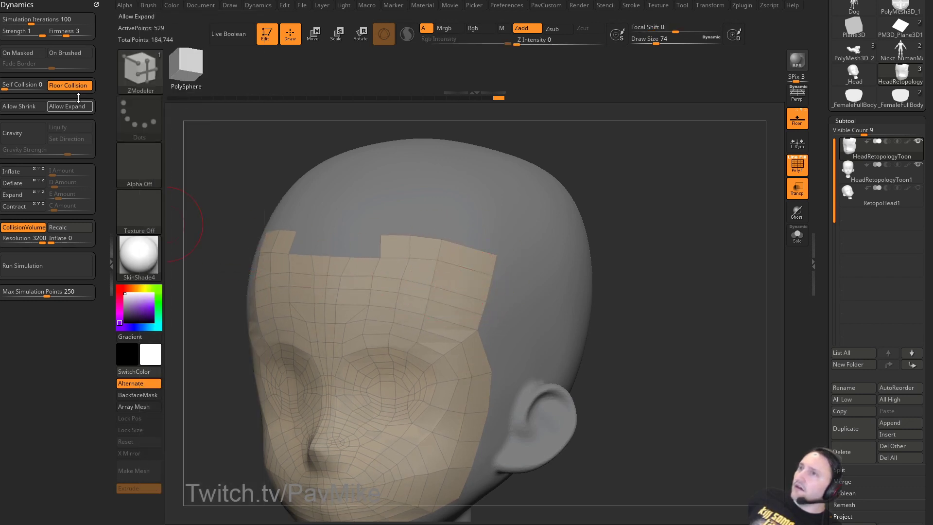
Turn on On Brushed for the dynamics and smooth the side of the forehead mesh with a draw size of 41.
{"action": "left_click", "coordinate": [73, 52]}
{"action": "key", "text": "shift"}
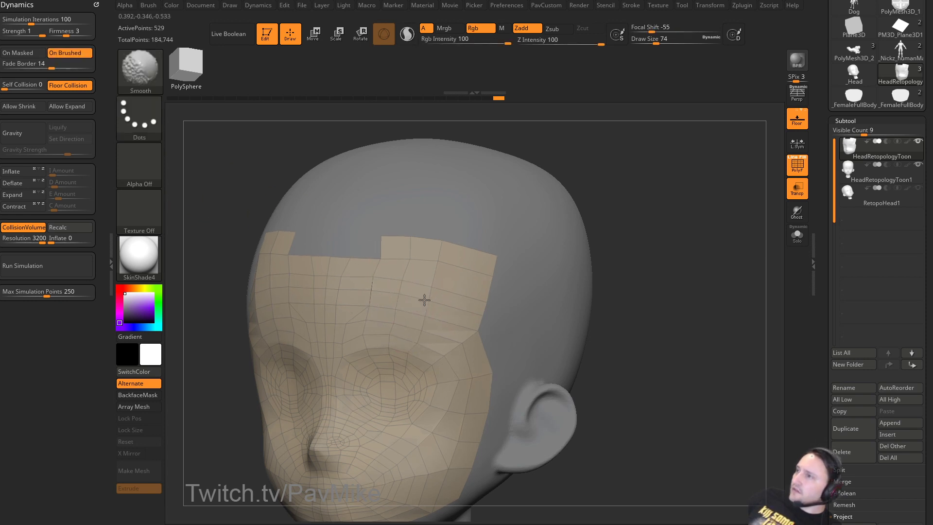
{"action": "key", "text": "bracketleft"}
{"action": "key", "text": "bracketleft"}
{"action": "key", "text": "bracketleft"}
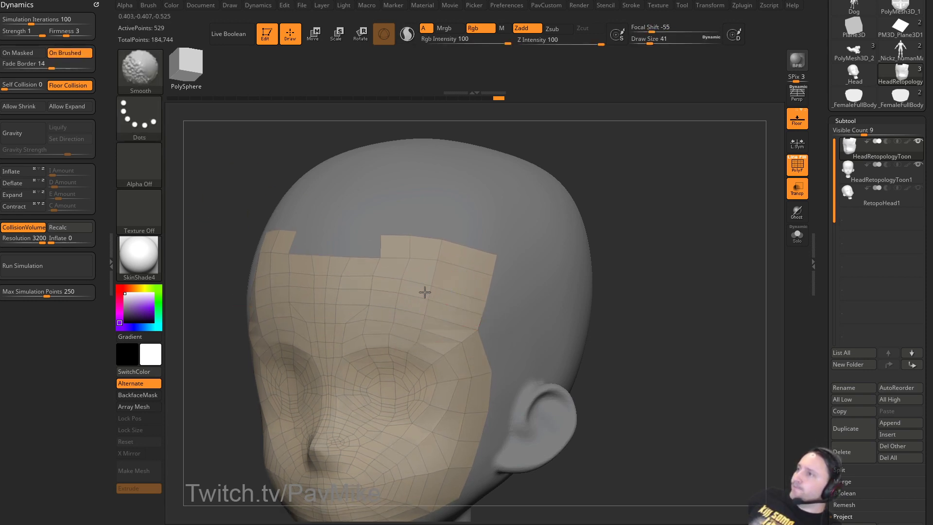
{"action": "key", "text": "shift"}
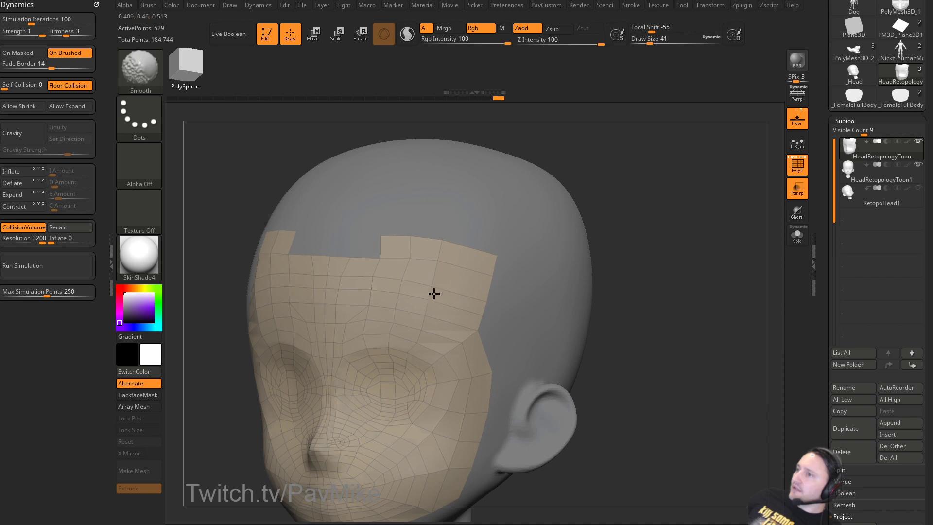
{"action": "key", "text": "shift"}
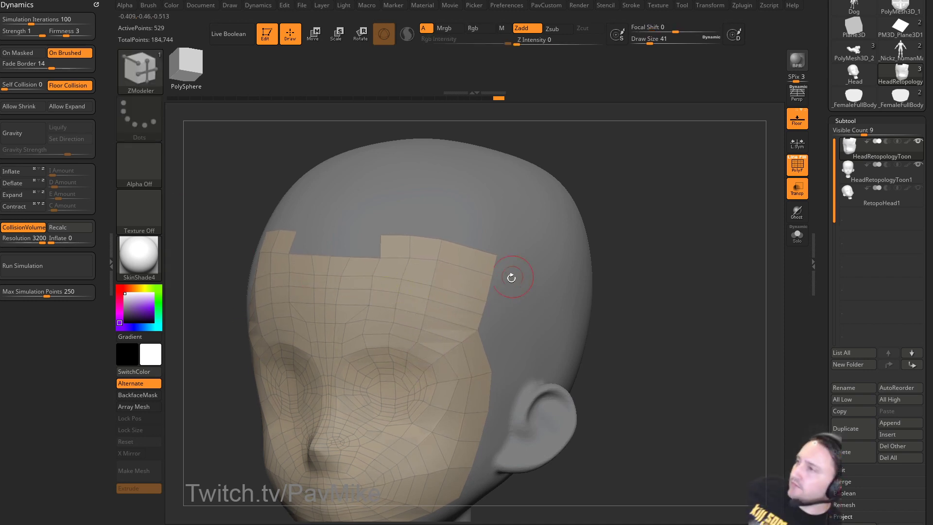
Select the Move brush and set its draw size to 49.
{"action": "type", "text": "bmvs"}
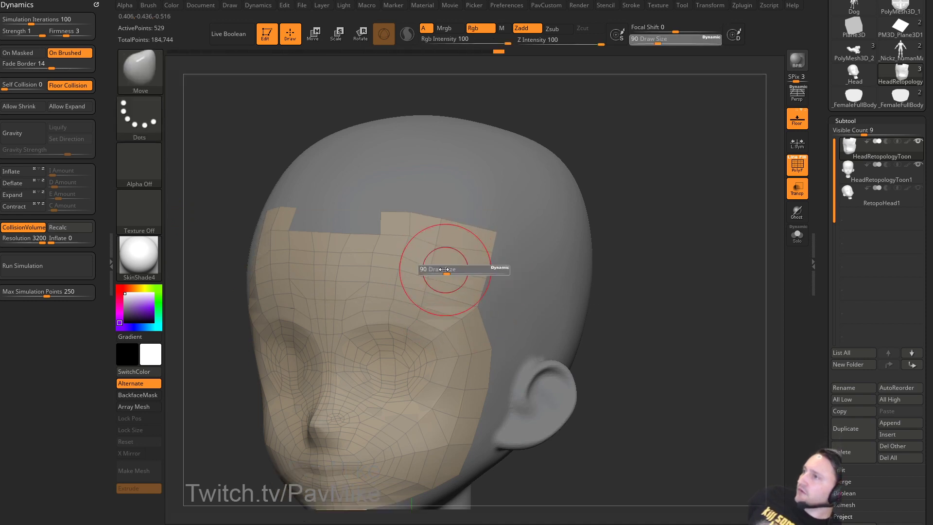
{"action": "type", "text": "49"}
{"action": "key", "text": "Return"}
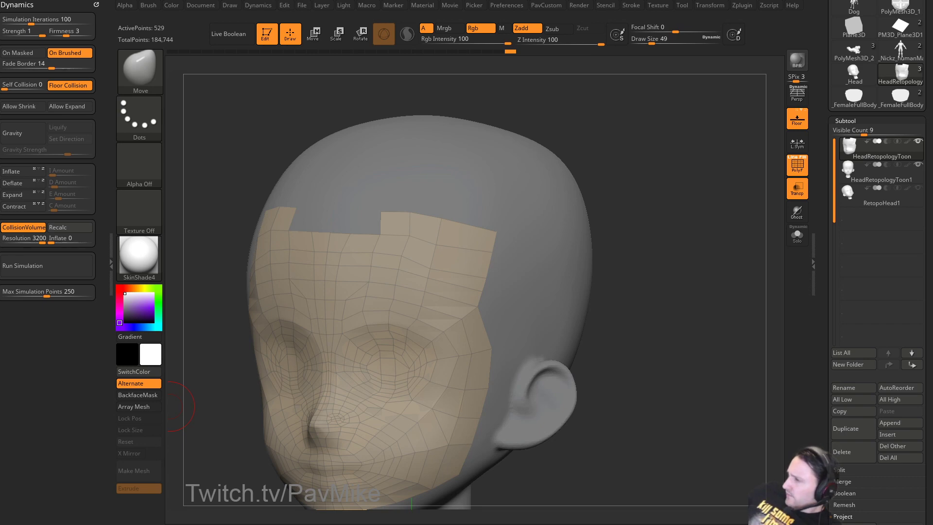
Switch to the web browser and open the Official Pixologic ZBrush 2021 Stream Event full broadcast from the Pixologic ZBrush channel.
{"action": "key", "text": "alt+Tab"}
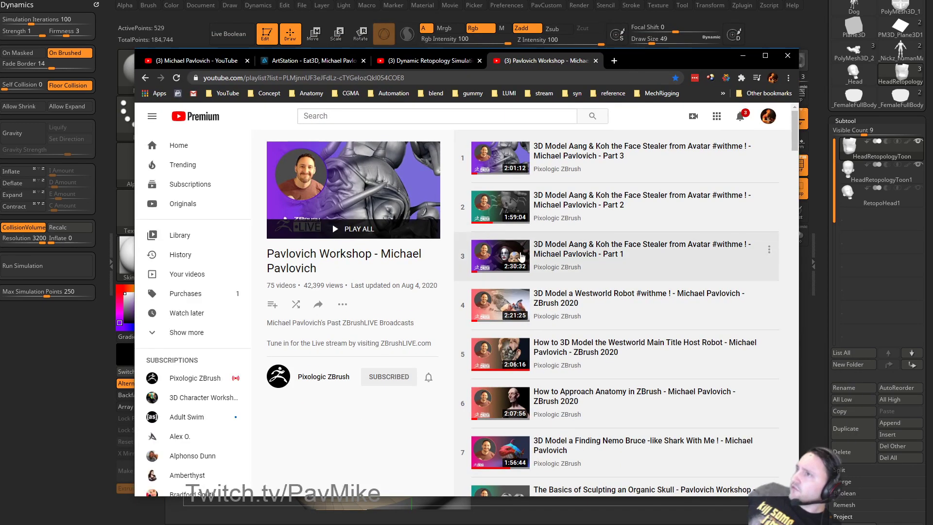
{"action": "left_click", "coordinate": [329, 377]}
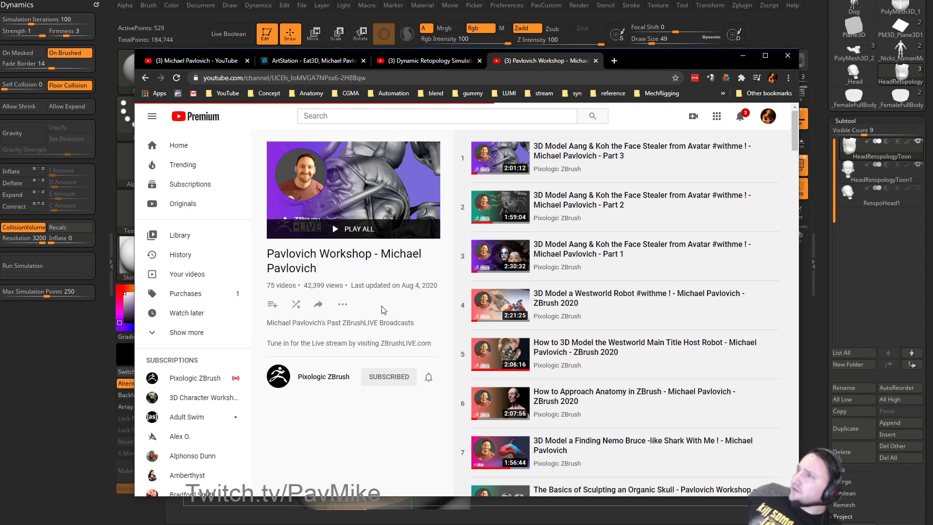
{"action": "scroll", "coordinate": [363, 297], "scroll_direction": "down", "scroll_amount": 4}
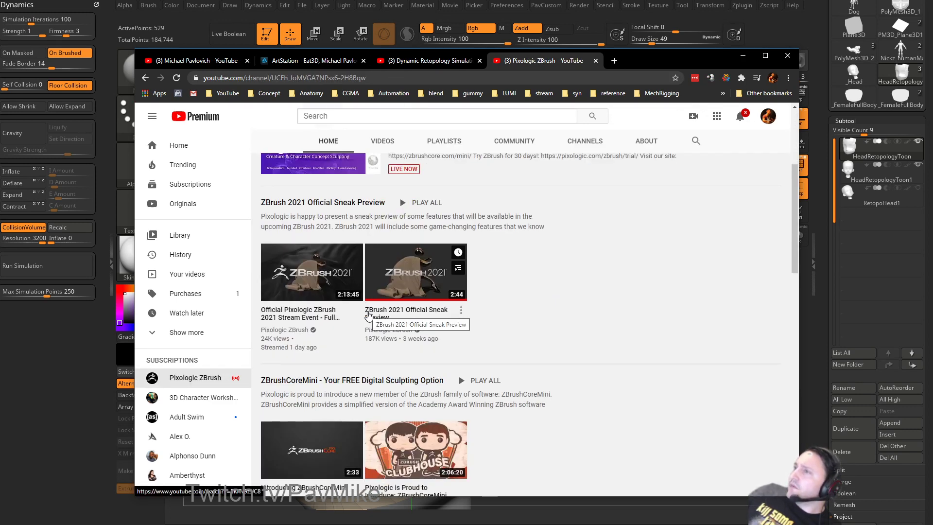
{"action": "left_click", "coordinate": [302, 278]}
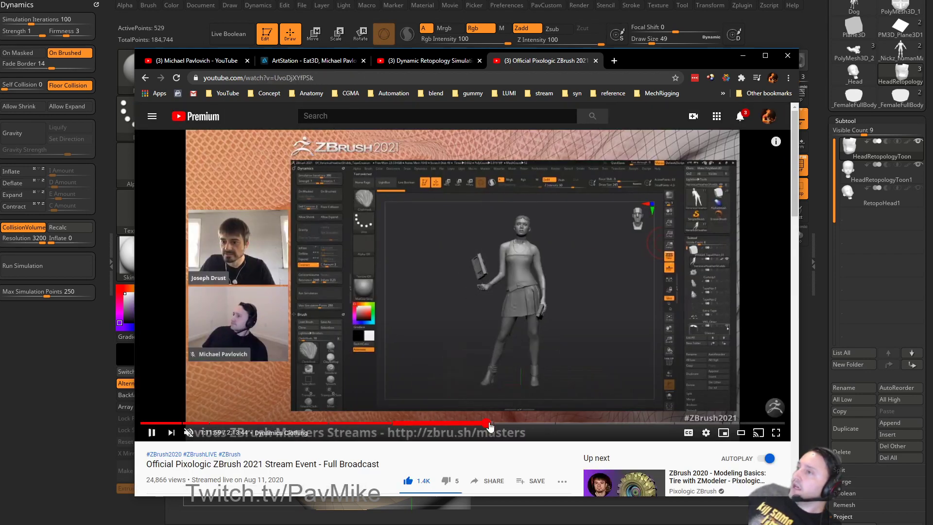
Skip the broadcast ahead to about 1:44:02 and pause it, selecting the page address before returning to ZBrush.
{"action": "left_click_drag", "start_coordinate": [475, 423], "coordinate": [642, 425]}
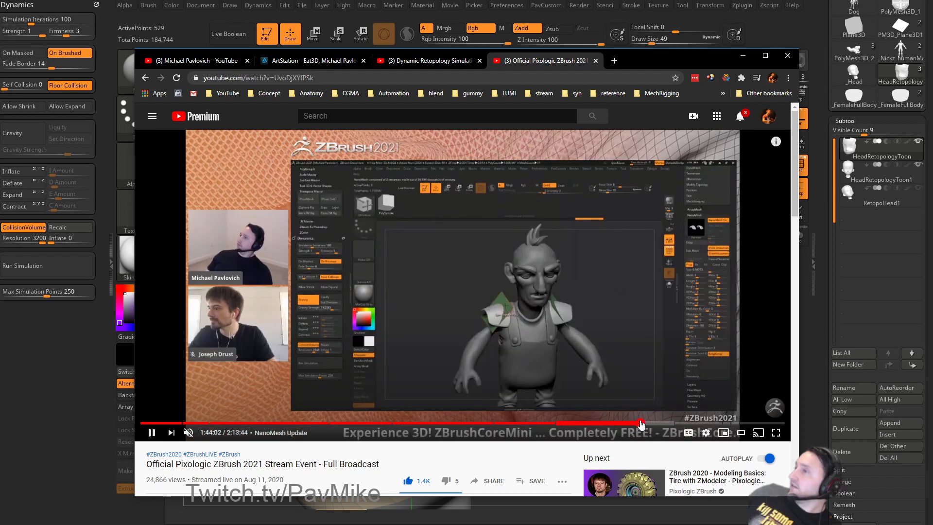
{"action": "left_click", "coordinate": [152, 433]}
{"action": "left_click", "coordinate": [350, 78]}
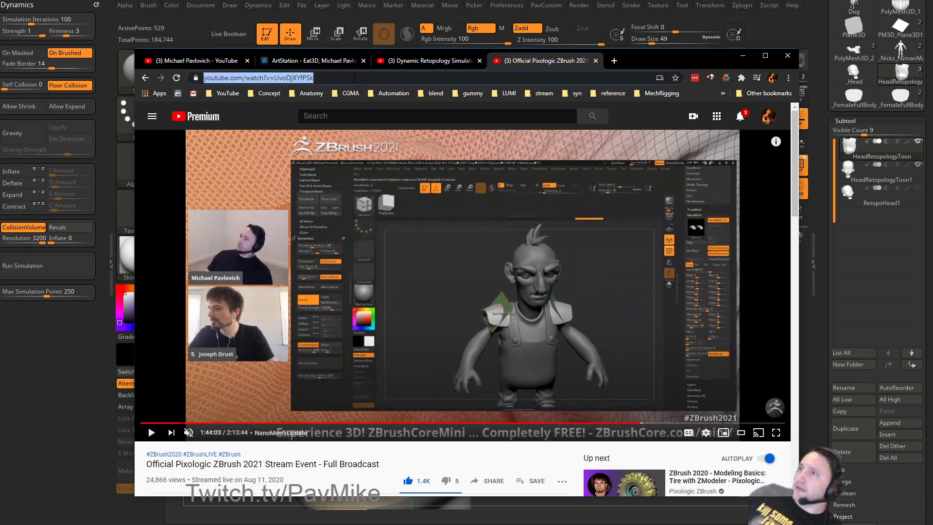
{"action": "key", "text": "alt+Tab"}
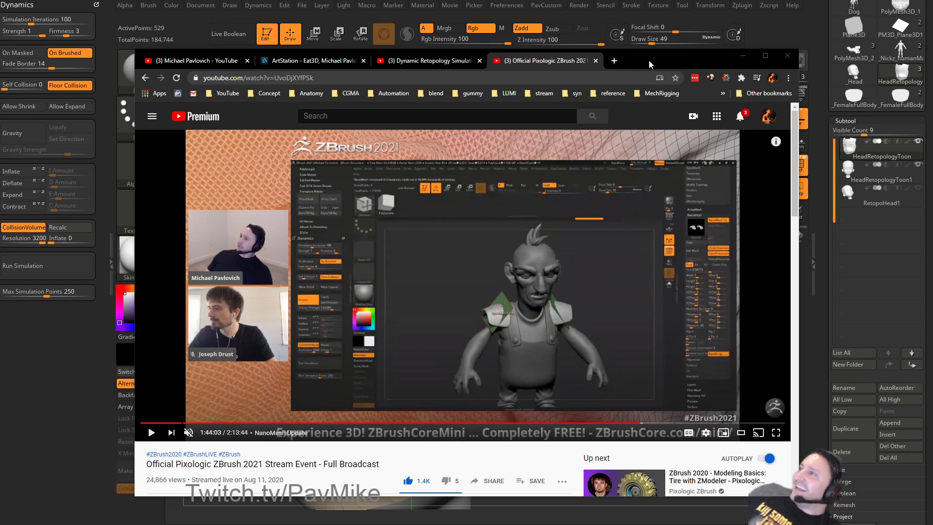
{"action": "key", "text": "alt+Tab"}
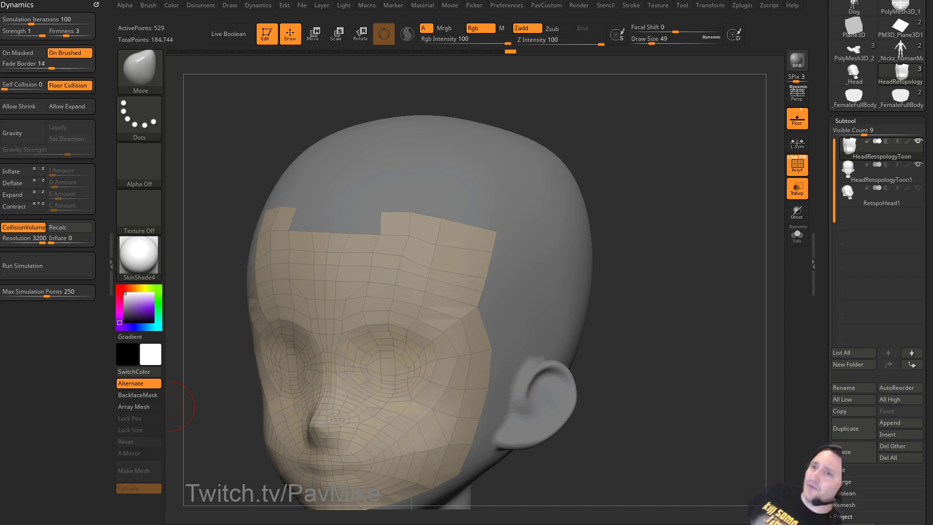
Leave Edit mode, then switch to the XnView MP image viewer and widen its window to show the whole character.
{"action": "left_click", "coordinate": [266, 35]}
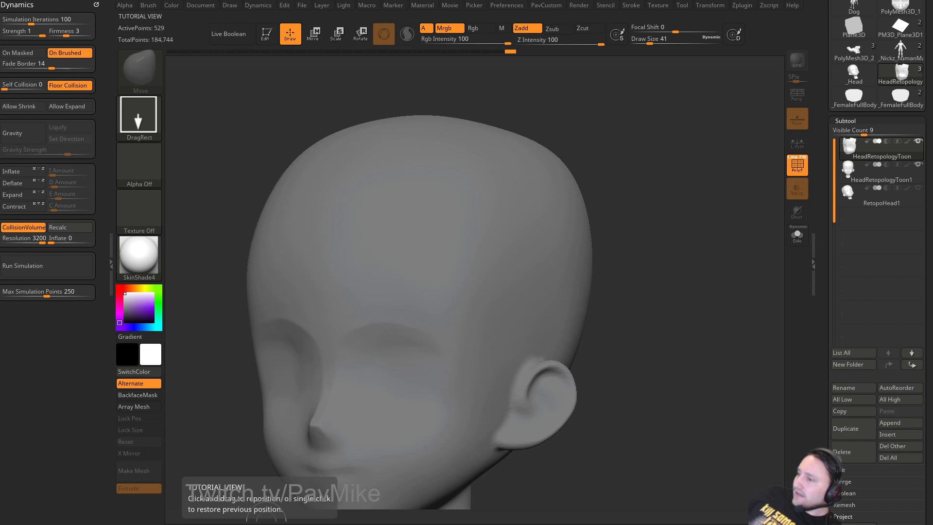
{"action": "key", "text": "alt+Tab"}
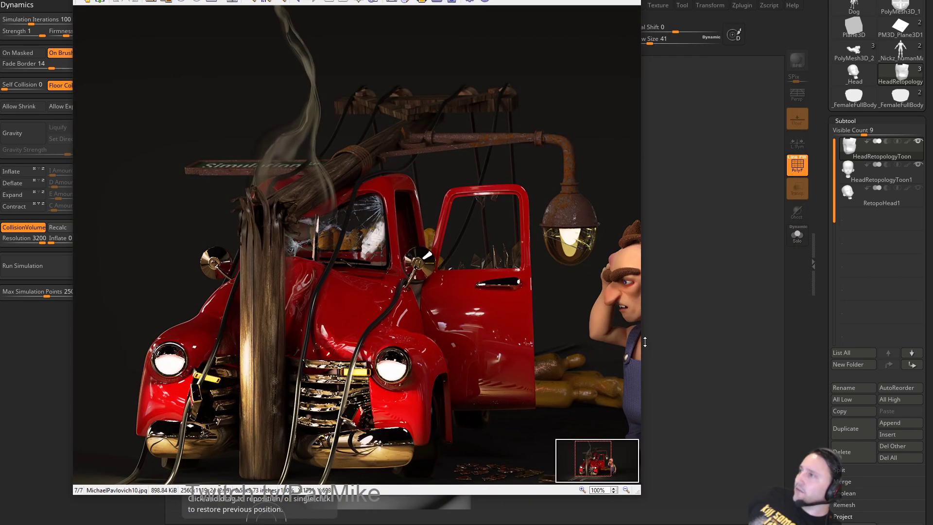
{"action": "left_click_drag", "start_coordinate": [644, 350], "coordinate": [924, 350]}
{"action": "left_click_drag", "start_coordinate": [652, 0], "coordinate": [628, 10]}
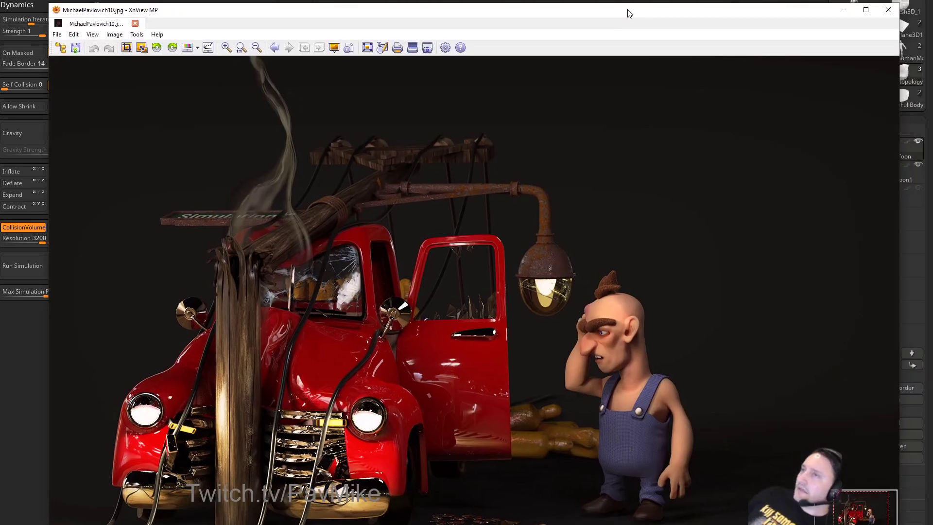
Browse back through the rendered images to the first one, the anatomical figure holding its skin.
{"action": "left_click", "coordinate": [274, 48]}
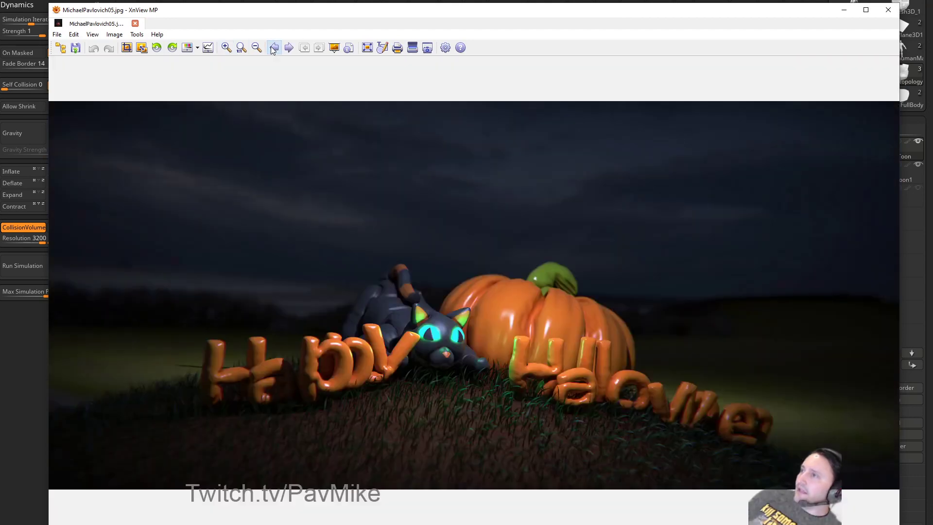
{"action": "left_click", "coordinate": [273, 49]}
{"action": "left_click", "coordinate": [274, 48]}
{"action": "left_click", "coordinate": [273, 48]}
{"action": "left_click", "coordinate": [273, 49]}
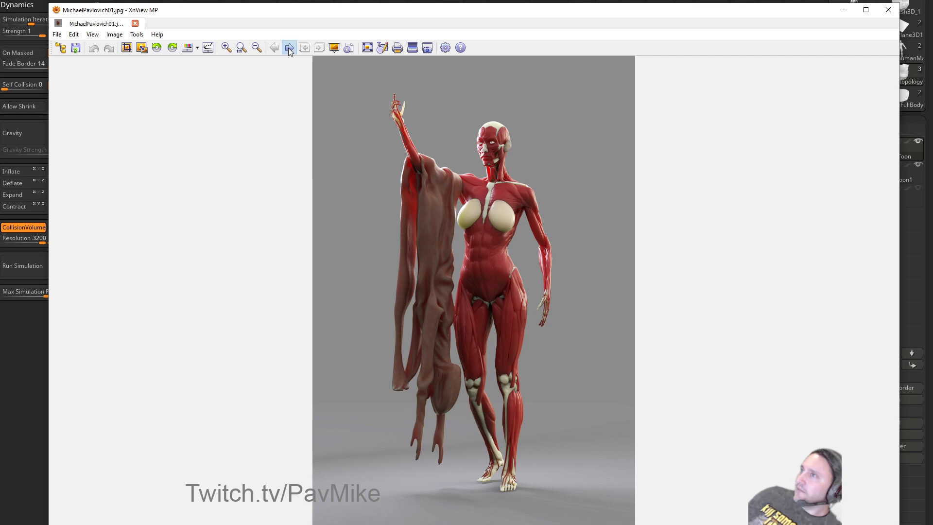
Browse forward through the renders and examine the Halloween scene and both views of the crashed red truck.
{"action": "left_click", "coordinate": [289, 48]}
{"action": "left_click", "coordinate": [288, 48]}
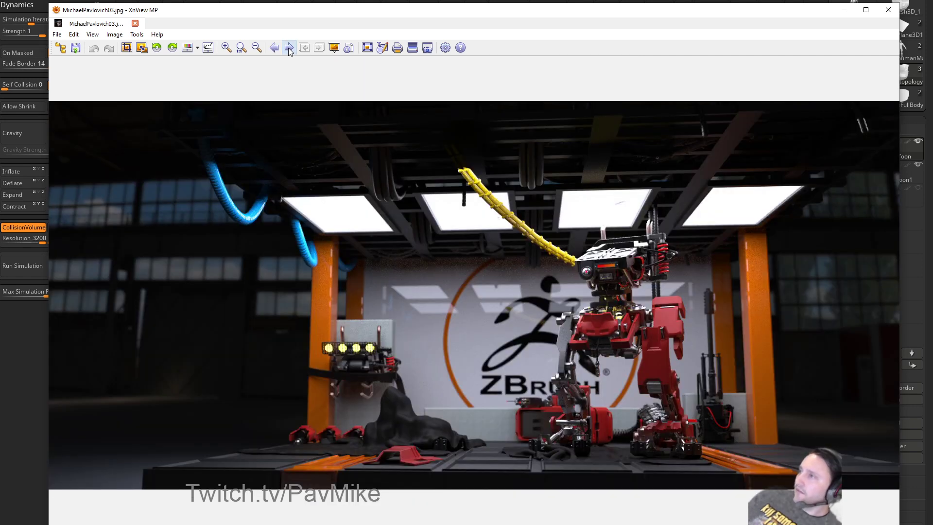
{"action": "left_click", "coordinate": [289, 48]}
{"action": "left_click", "coordinate": [289, 48]}
{"action": "left_click", "coordinate": [289, 48]}
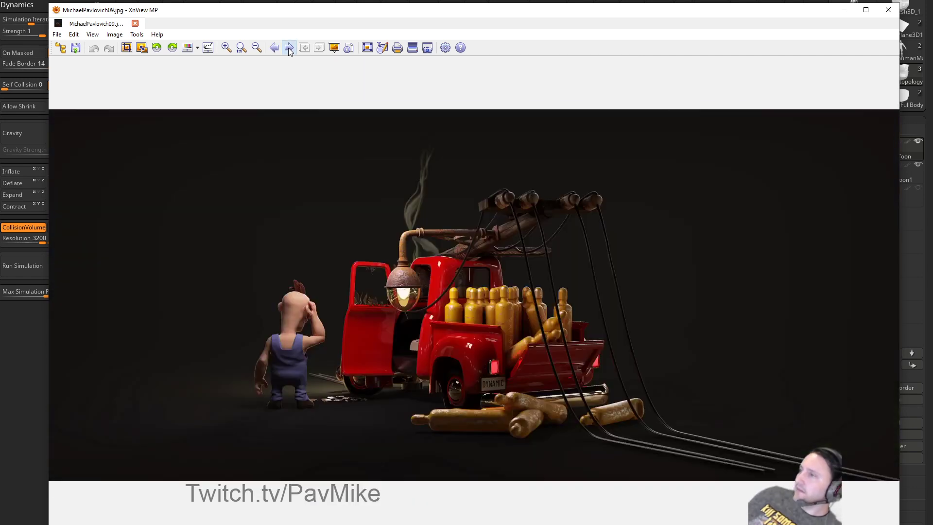
{"action": "left_click", "coordinate": [274, 48]}
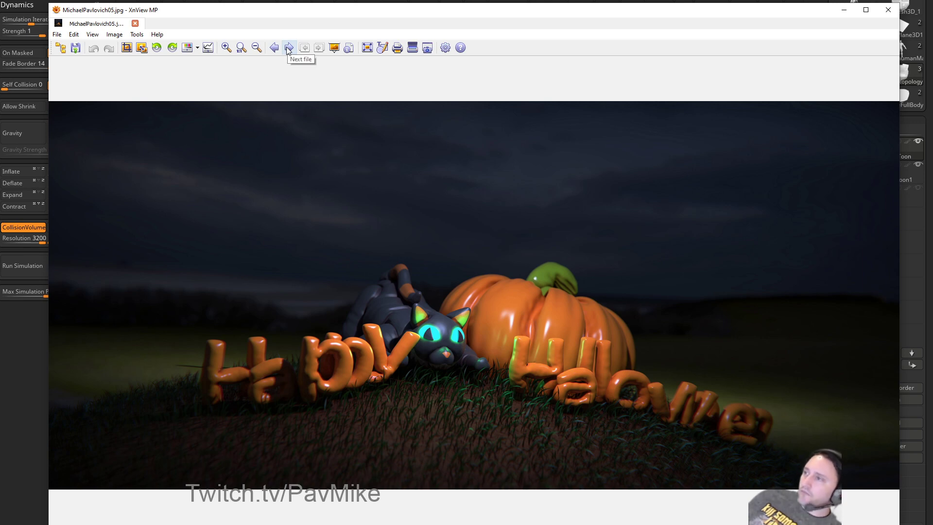
{"action": "left_click", "coordinate": [288, 48]}
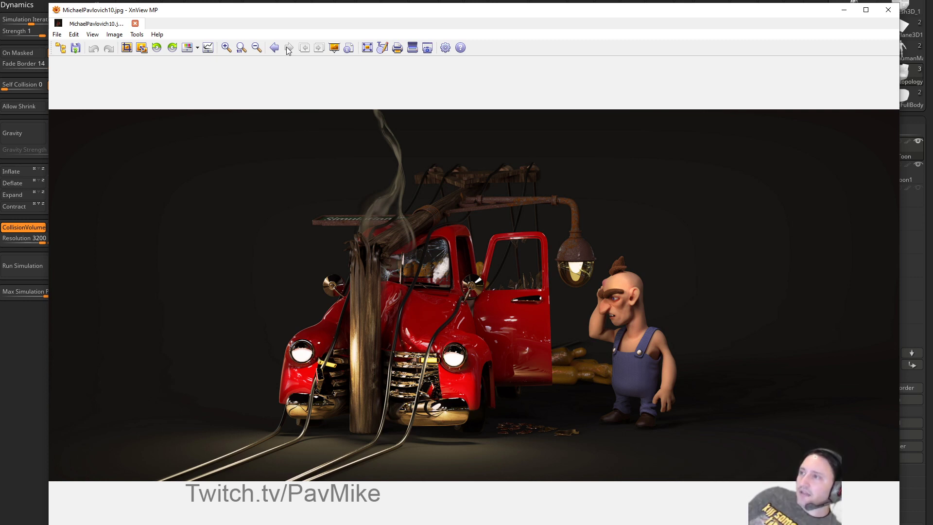
{"action": "left_click", "coordinate": [274, 48]}
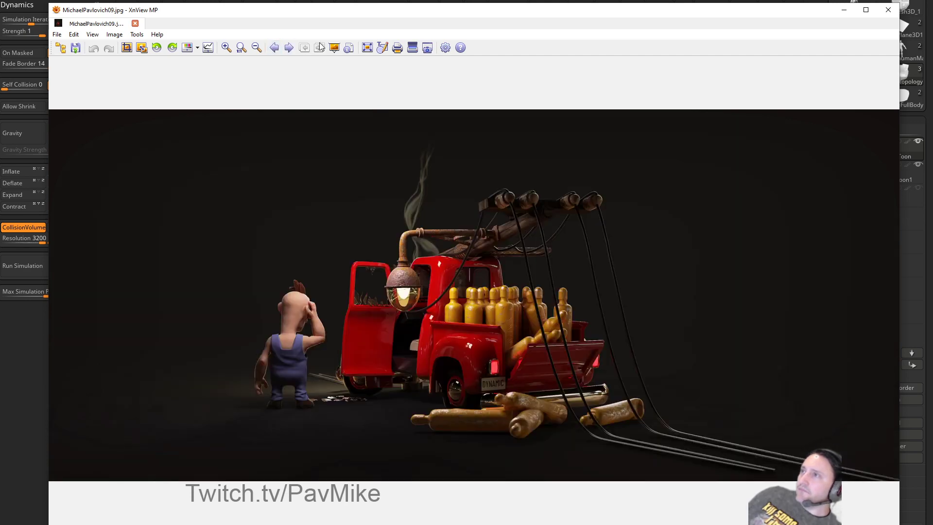
Switch to the web browser and open the ZBrush 2021 Dynamic Cloth Physics video on net, MicroPoly and Dynamic Thickness from the channel's uploads.
{"action": "left_click_drag", "start_coordinate": [338, 17], "coordinate": [511, 86]}
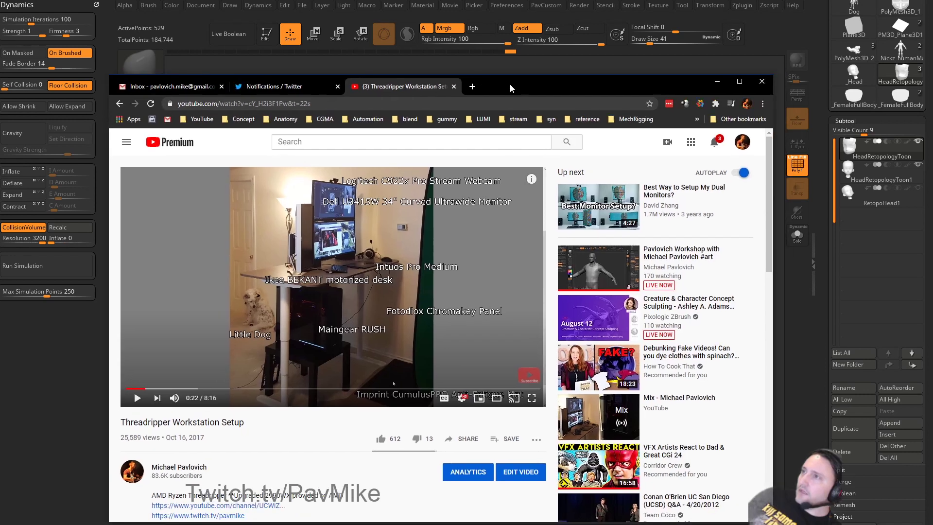
{"action": "left_click", "coordinate": [119, 104]}
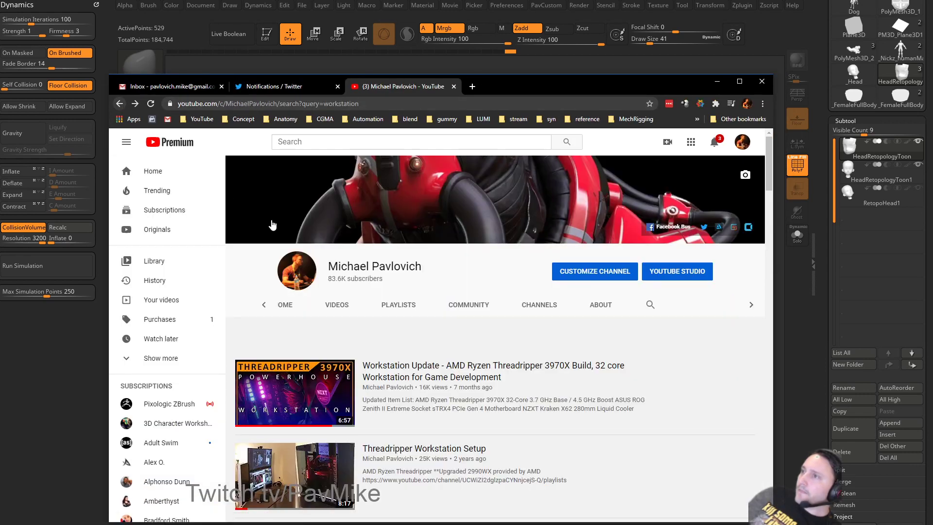
{"action": "left_click", "coordinate": [344, 310]}
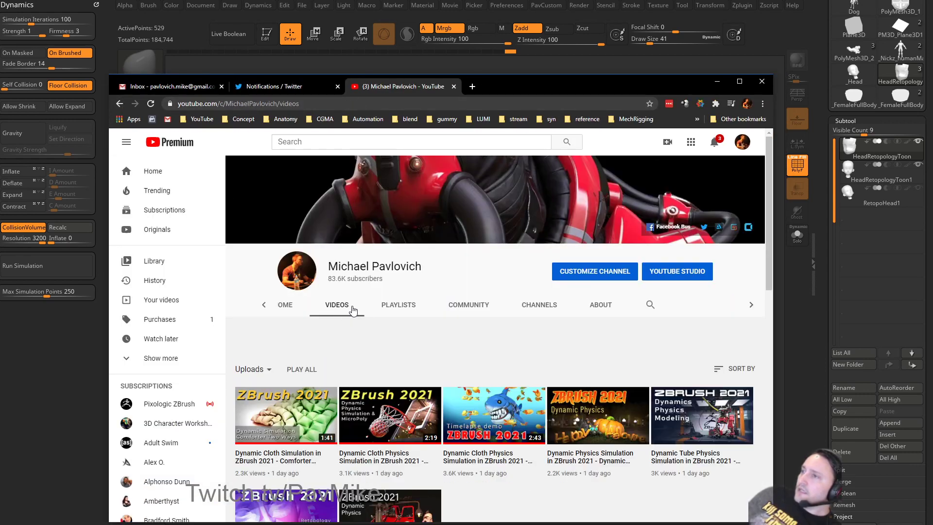
{"action": "scroll", "coordinate": [348, 309], "scroll_direction": "down", "scroll_amount": 2}
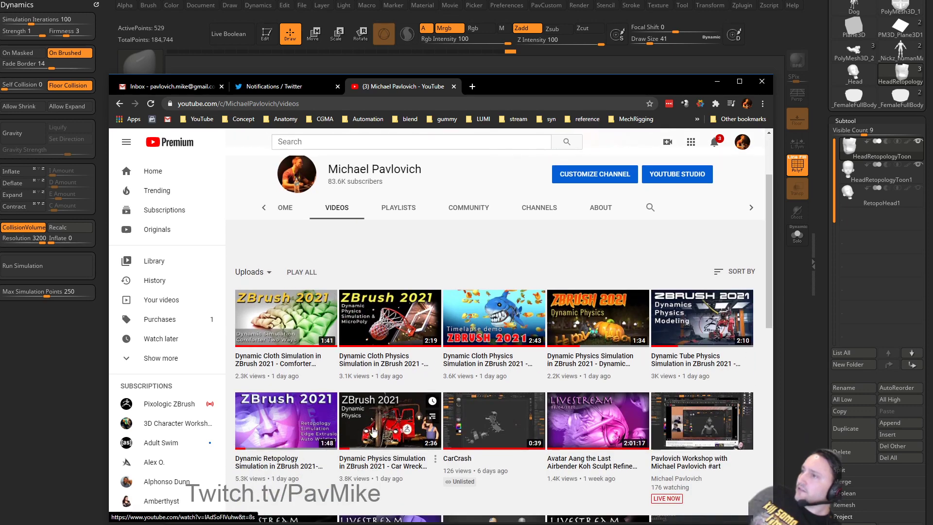
{"action": "left_click", "coordinate": [398, 327]}
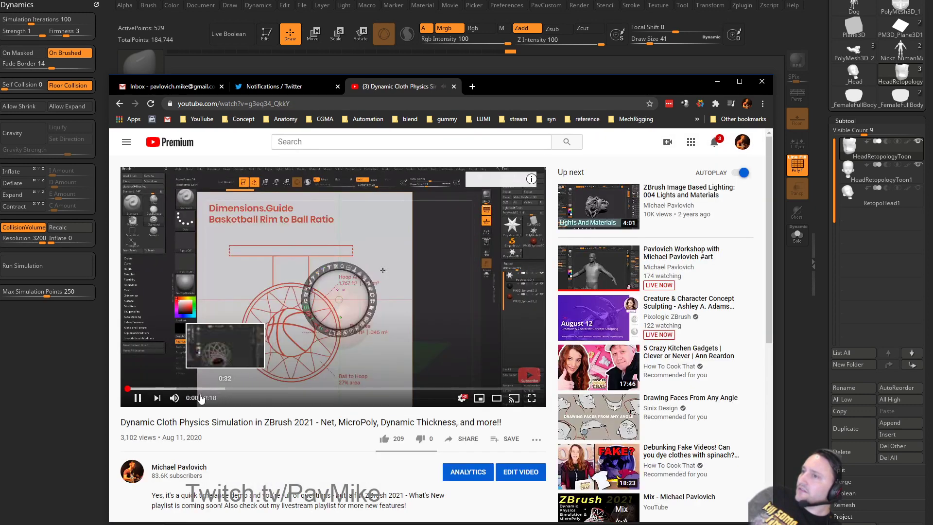
Skim the basketball net video from about 0:32 to 1:46, looking at the modelling, cloth simulation and rendering stages.
{"action": "left_click", "coordinate": [224, 388]}
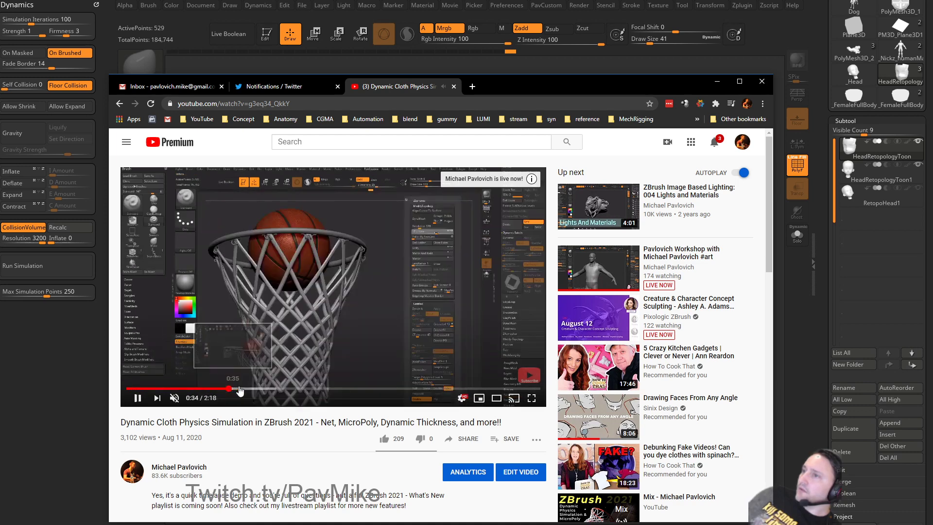
{"action": "left_click", "coordinate": [255, 389]}
{"action": "left_click", "coordinate": [277, 389]}
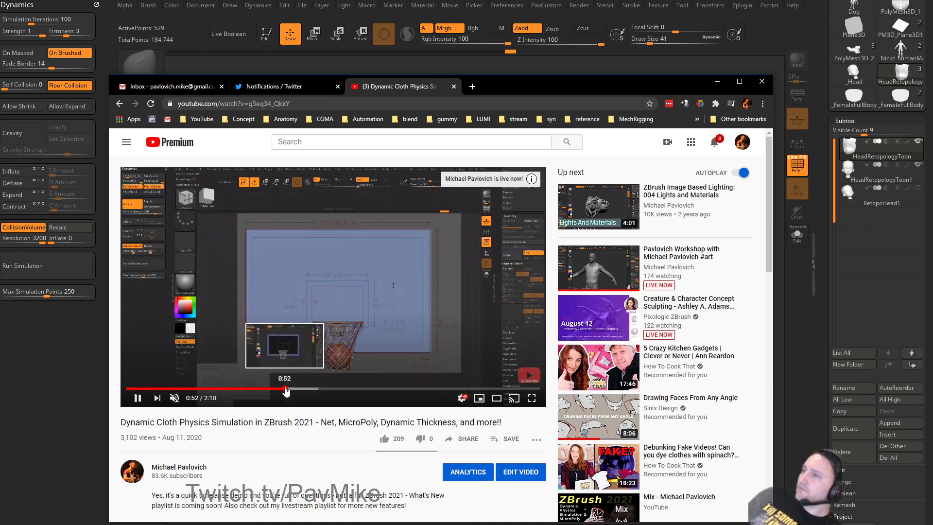
{"action": "left_click", "coordinate": [309, 389]}
{"action": "left_click", "coordinate": [336, 389]}
{"action": "left_click", "coordinate": [354, 389]}
{"action": "left_click", "coordinate": [377, 388]}
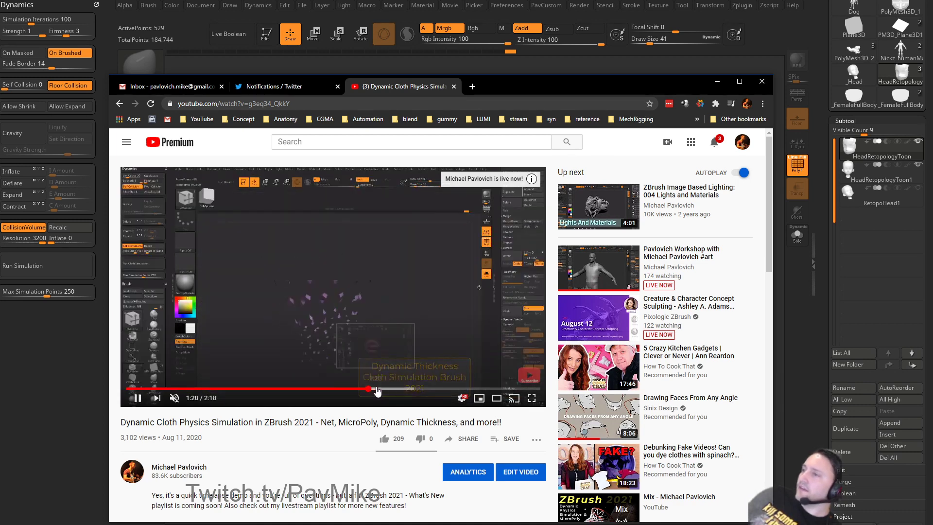
{"action": "left_click", "coordinate": [396, 388]}
{"action": "left_click", "coordinate": [403, 389]}
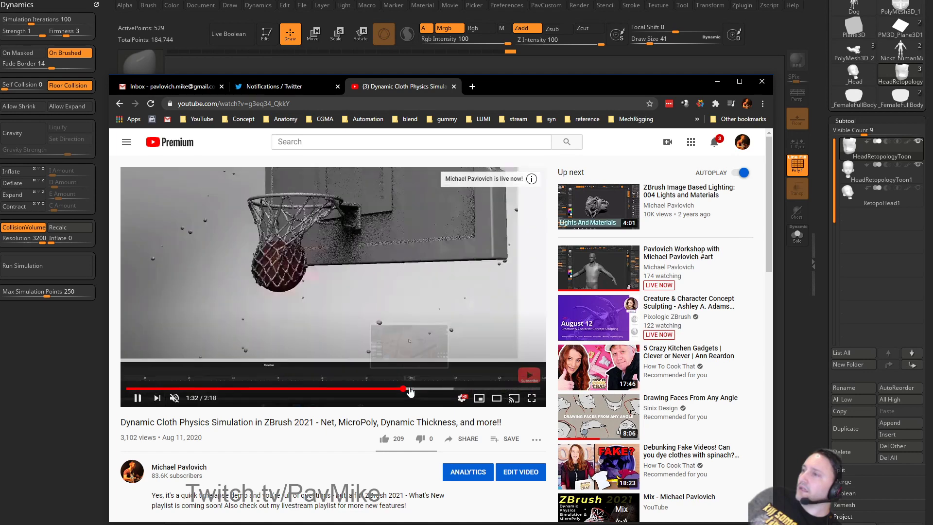
{"action": "left_click", "coordinate": [426, 390]}
{"action": "left_click", "coordinate": [446, 388]}
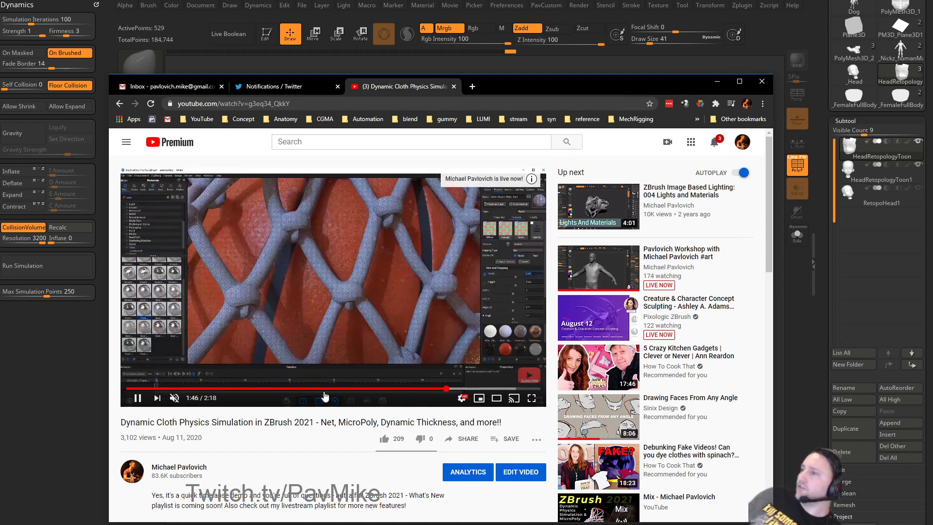
Go back in the video to review the backboard and net simulation stages between about 0:35 and 1:07.
{"action": "left_click", "coordinate": [316, 389]}
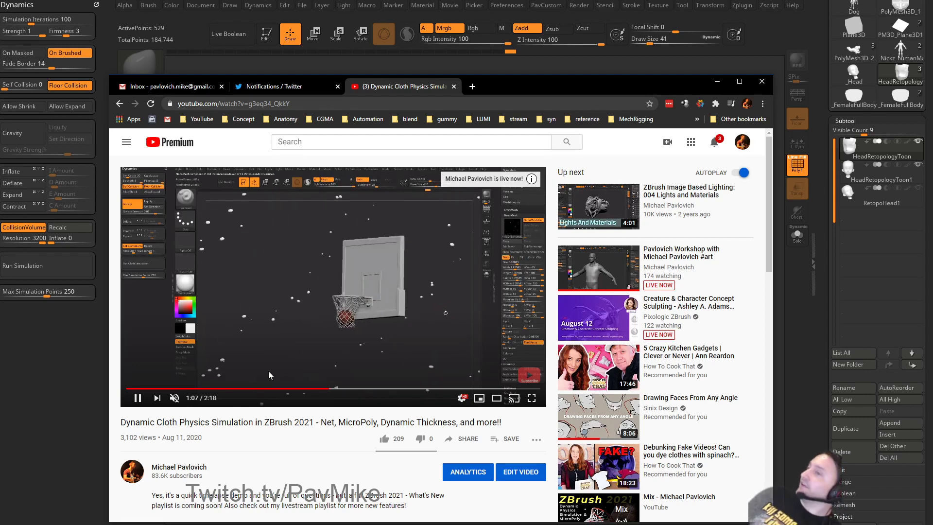
{"action": "left_click", "coordinate": [270, 389]}
{"action": "left_click", "coordinate": [240, 390]}
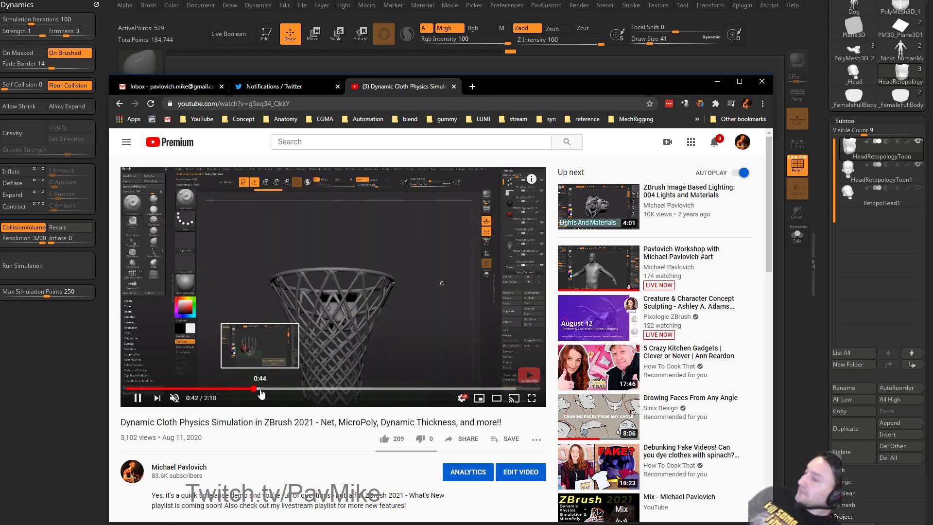
{"action": "left_click", "coordinate": [270, 390]}
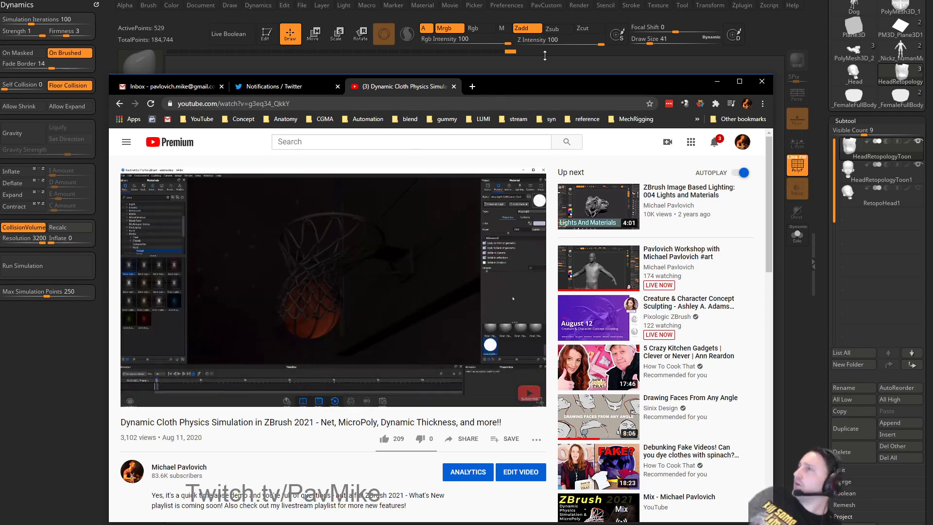
Switch back to ZBrush and bring the tool's Geometry and Dynamic Subdiv settings into view.
{"action": "key", "text": "alt+Tab"}
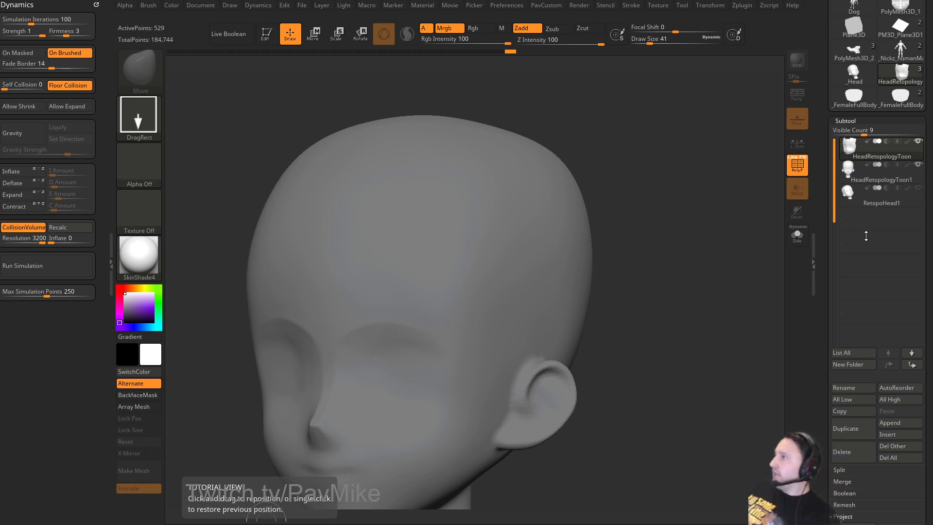
{"action": "left_click", "coordinate": [125, 4]}
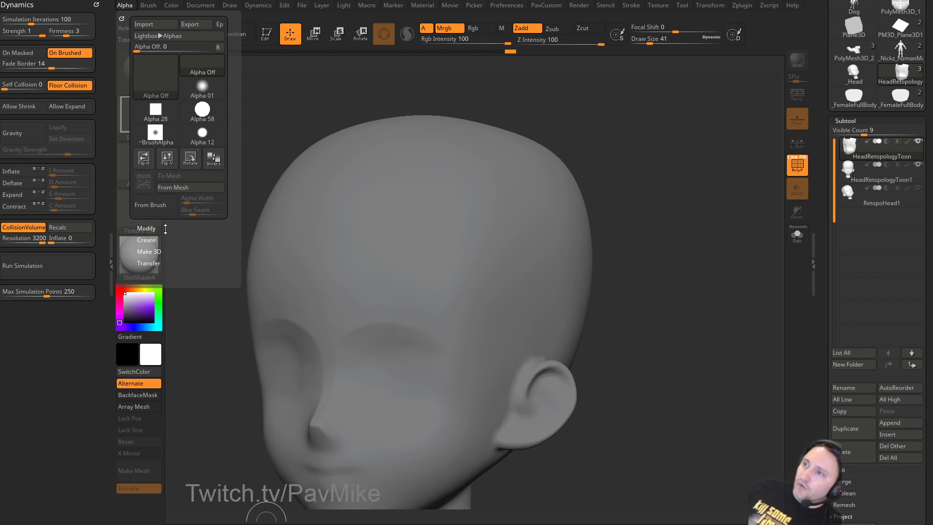
{"action": "left_click", "coordinate": [658, 5]}
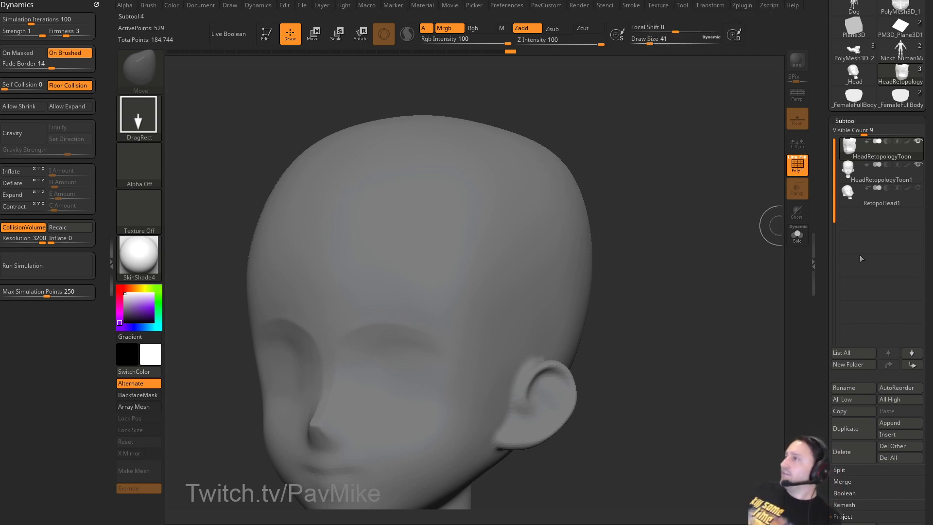
{"action": "scroll", "coordinate": [849, 307], "scroll_direction": "down", "scroll_amount": 5}
{"action": "scroll", "coordinate": [848, 307], "scroll_direction": "down", "scroll_amount": 4}
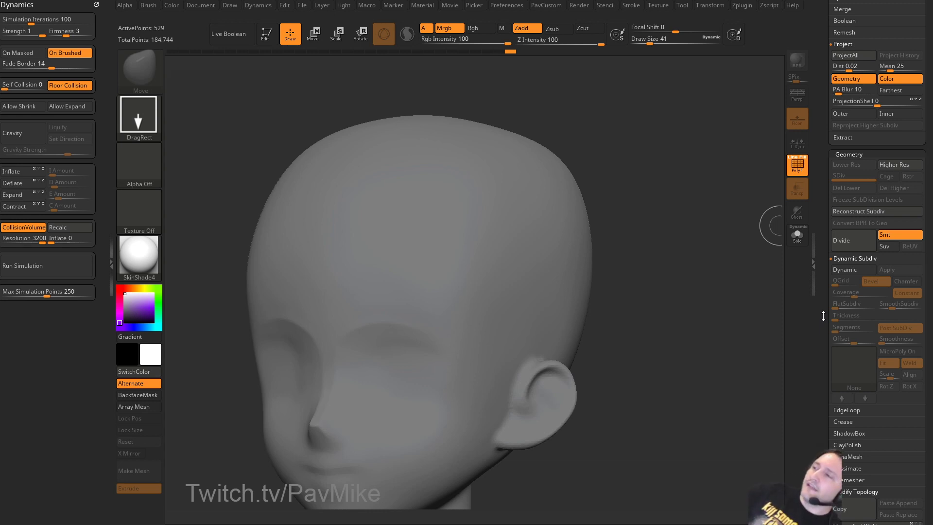
Place small copies of the head model on the canvas outside Edit mode, then clear the canvas.
{"action": "left_click", "coordinate": [659, 176]}
{"action": "key", "text": "space"}
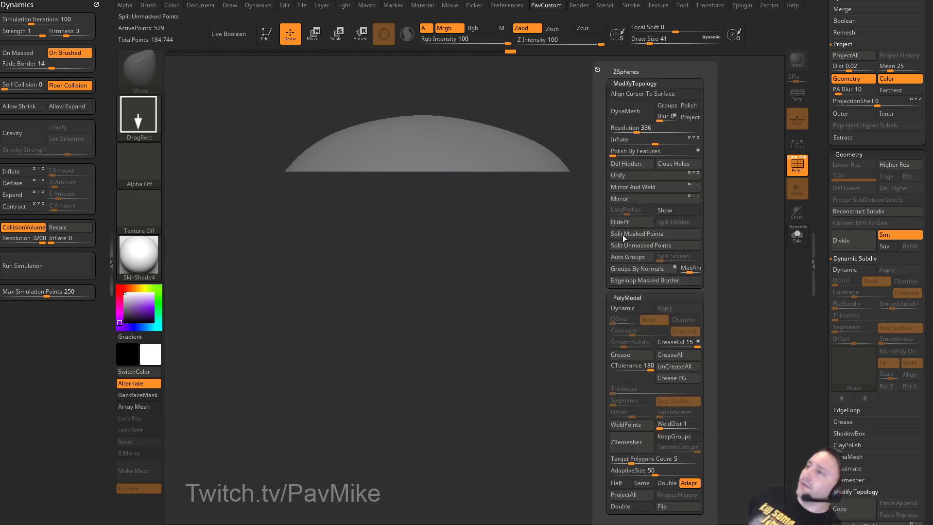
{"action": "left_click_drag", "start_coordinate": [720, 198], "coordinate": [703, 221]}
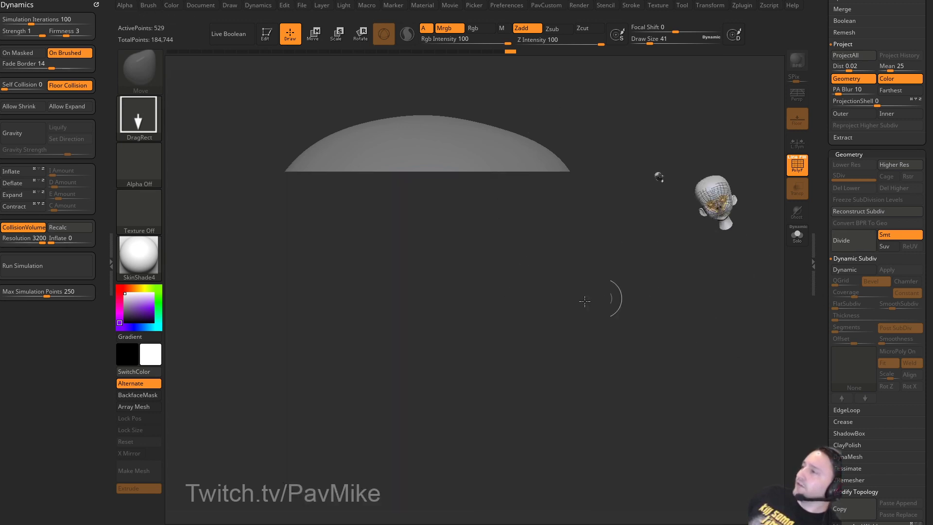
{"action": "key", "text": "ctrl+n"}
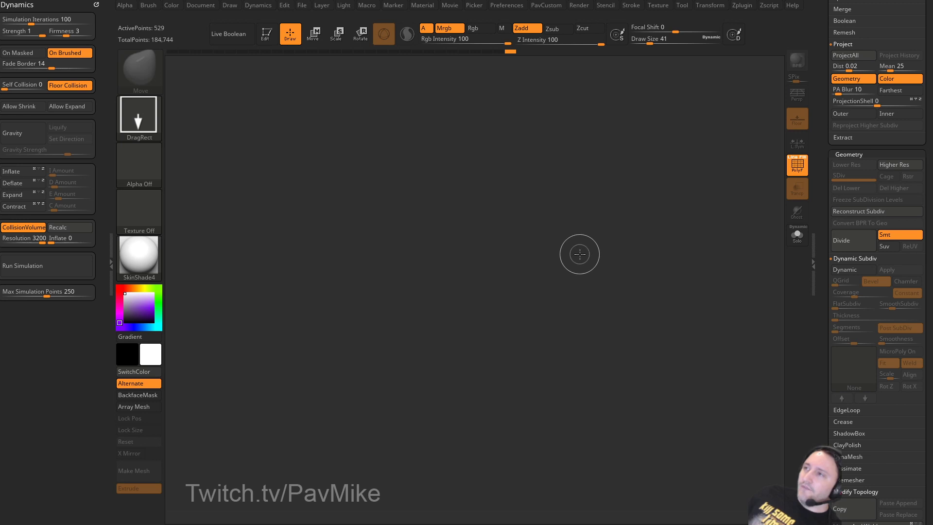
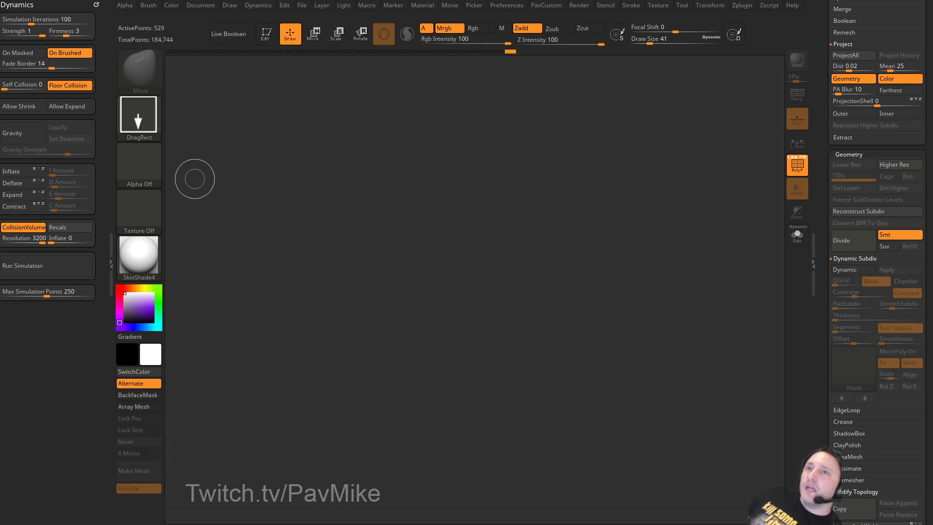
Switch to the browser, look through the channel's created playlists and the NEW Intro to ZBrush playlist, and return to ZBrush.
{"action": "left_click_drag", "start_coordinate": [480, 524], "coordinate": [538, 33]}
{"action": "left_click", "coordinate": [70, 49]}
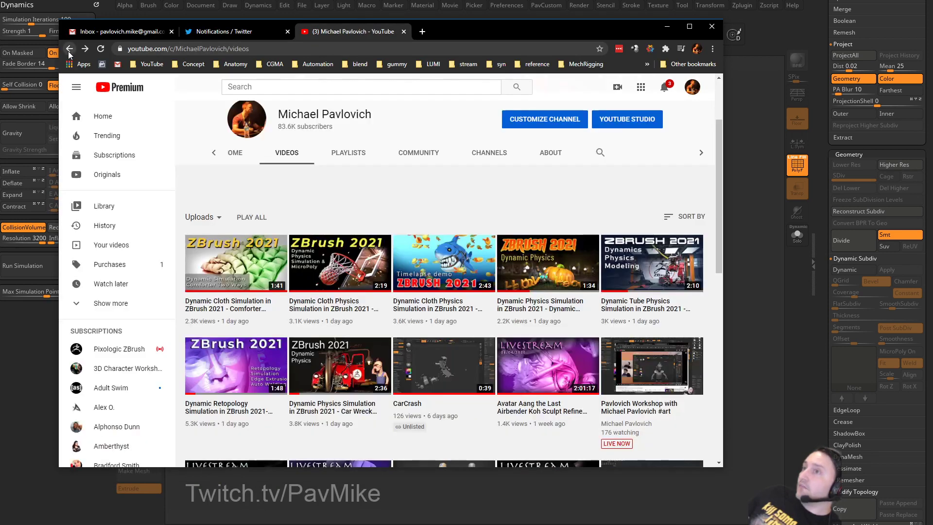
{"action": "left_click", "coordinate": [343, 158]}
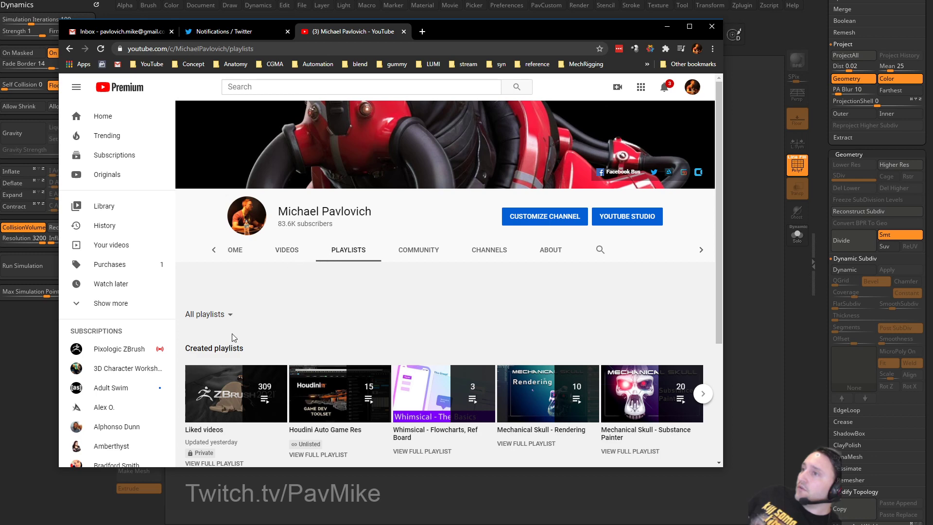
{"action": "left_click", "coordinate": [227, 316]}
{"action": "left_click", "coordinate": [224, 346]}
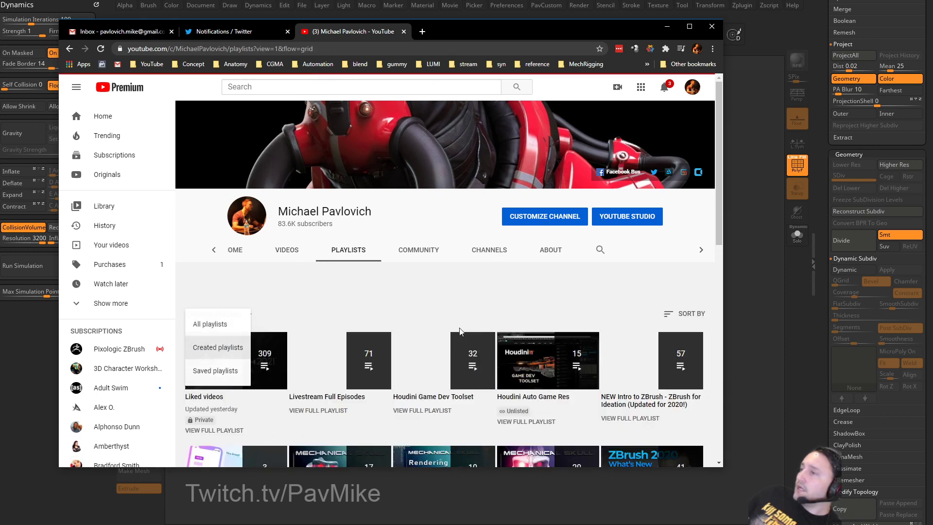
{"action": "scroll", "coordinate": [460, 328], "scroll_direction": "down", "scroll_amount": 2}
{"action": "left_click", "coordinate": [653, 320]}
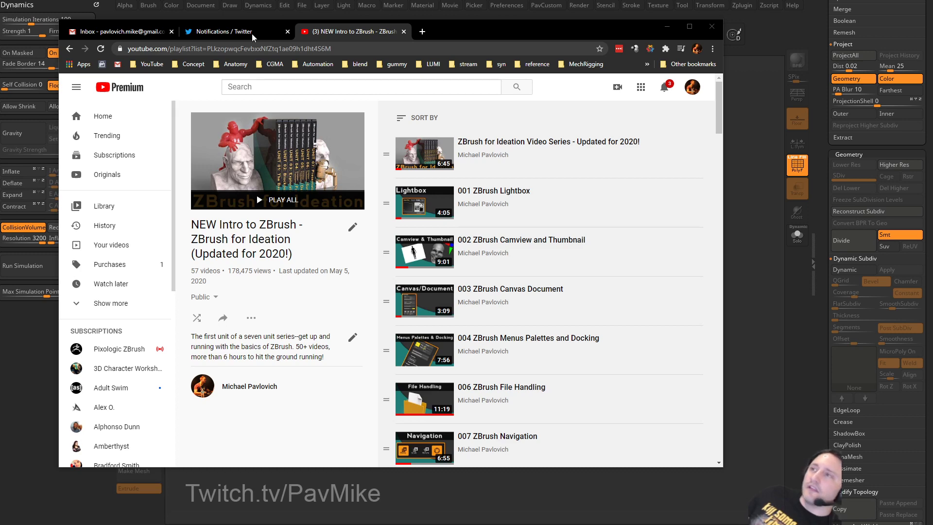
{"action": "left_click_drag", "start_coordinate": [449, 31], "coordinate": [506, 524]}
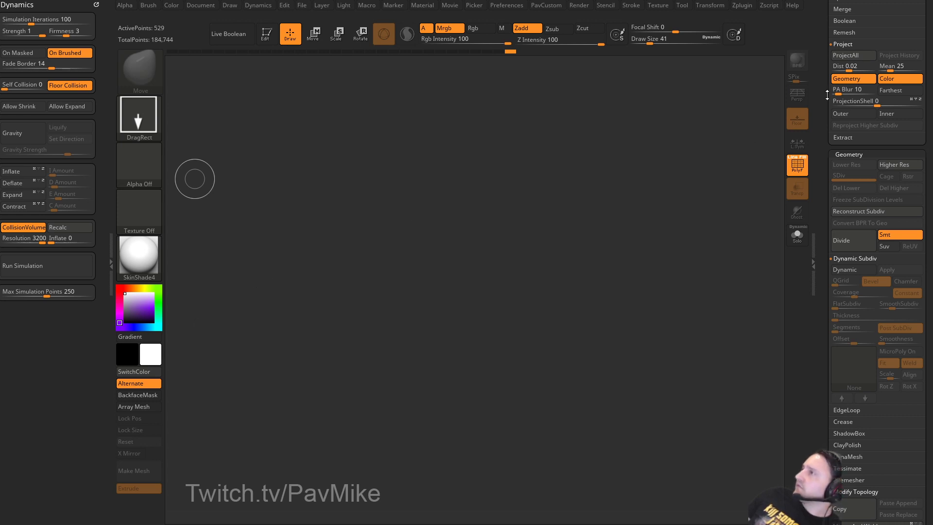
Choose the Dog model, place it on the empty canvas and make it editable in Edit mode.
{"action": "left_click_drag", "start_coordinate": [828, 95], "coordinate": [829, 272]}
{"action": "left_click", "coordinate": [854, 131]}
{"action": "left_click", "coordinate": [378, 353]}
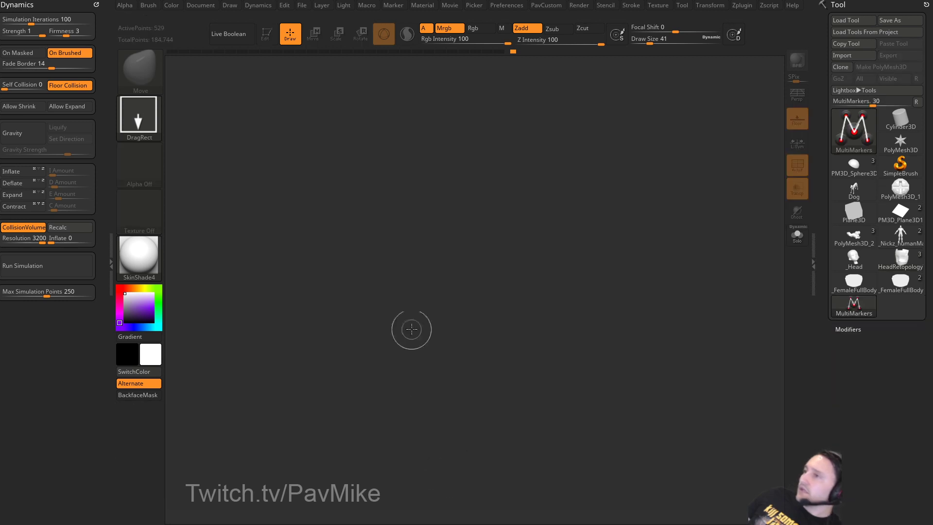
{"action": "left_click", "coordinate": [854, 190]}
{"action": "left_click_drag", "start_coordinate": [398, 306], "coordinate": [412, 387]}
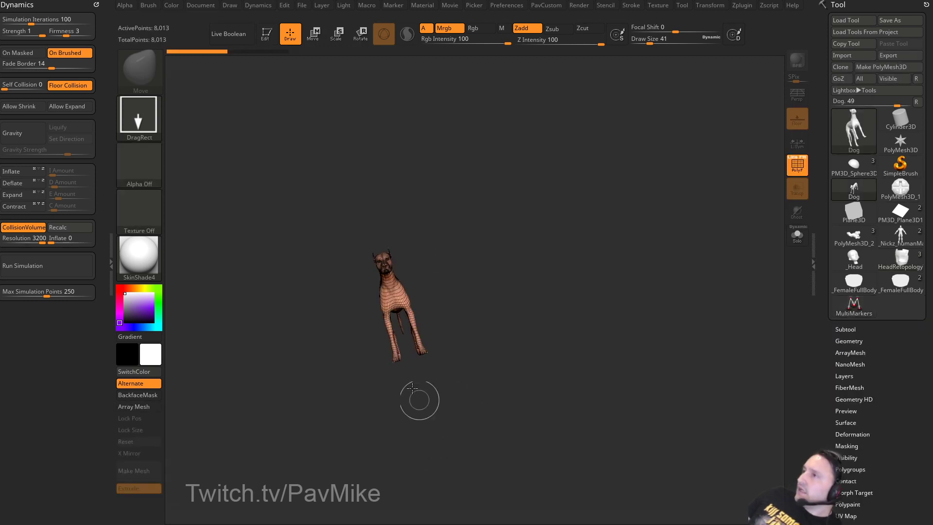
{"action": "left_click", "coordinate": [267, 35]}
{"action": "left_click_drag", "start_coordinate": [485, 206], "coordinate": [464, 244]}
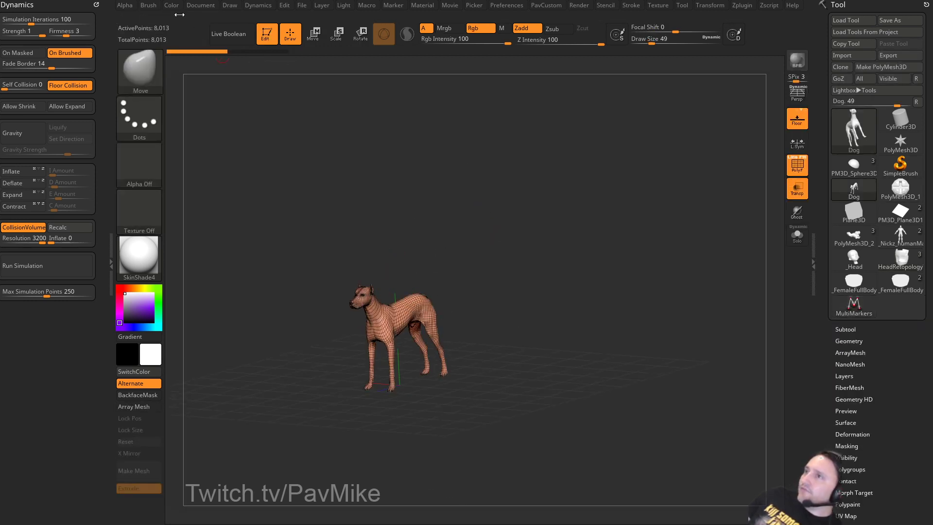
Toggle the universal perspective camera off and back on, and examine the dog and the Draw camera settings.
{"action": "left_click", "coordinate": [230, 5]}
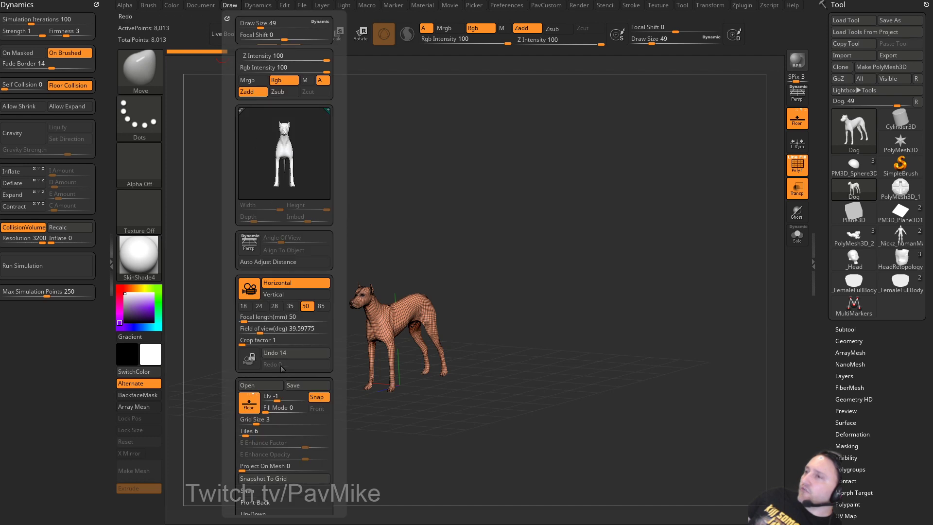
{"action": "left_click", "coordinate": [248, 290]}
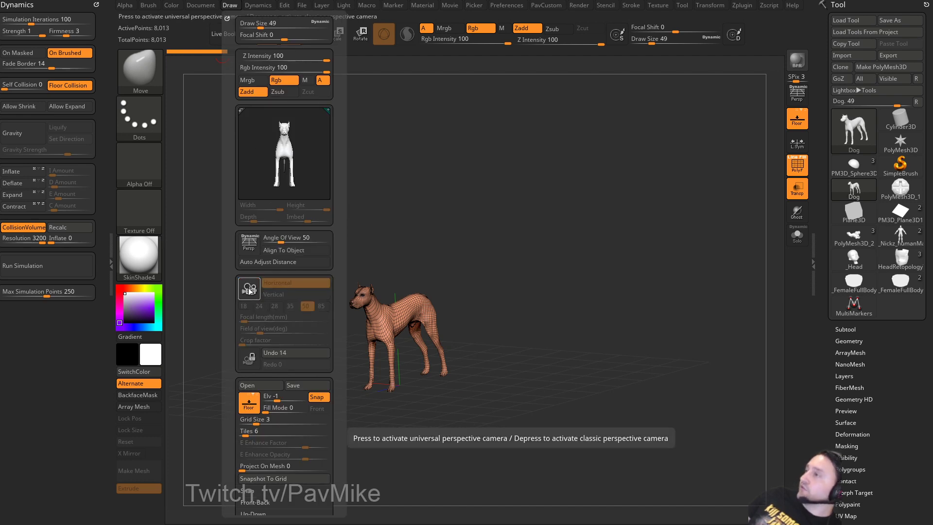
{"action": "left_click", "coordinate": [249, 289]}
{"action": "left_click", "coordinate": [281, 307]}
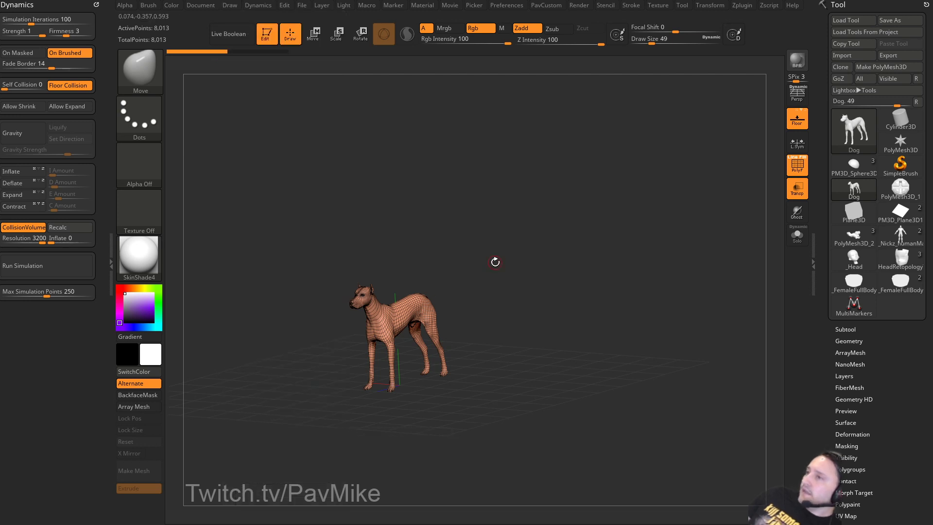
{"action": "left_click_drag", "start_coordinate": [584, 213], "coordinate": [549, 214]}
{"action": "left_click_drag", "start_coordinate": [548, 214], "coordinate": [553, 263], "text": "alt"}
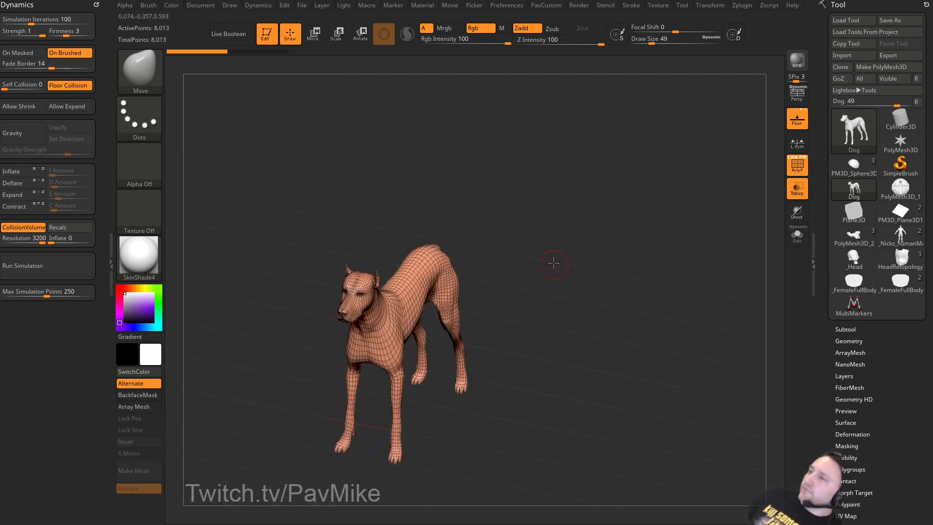
{"action": "left_click_drag", "start_coordinate": [575, 224], "coordinate": [598, 236]}
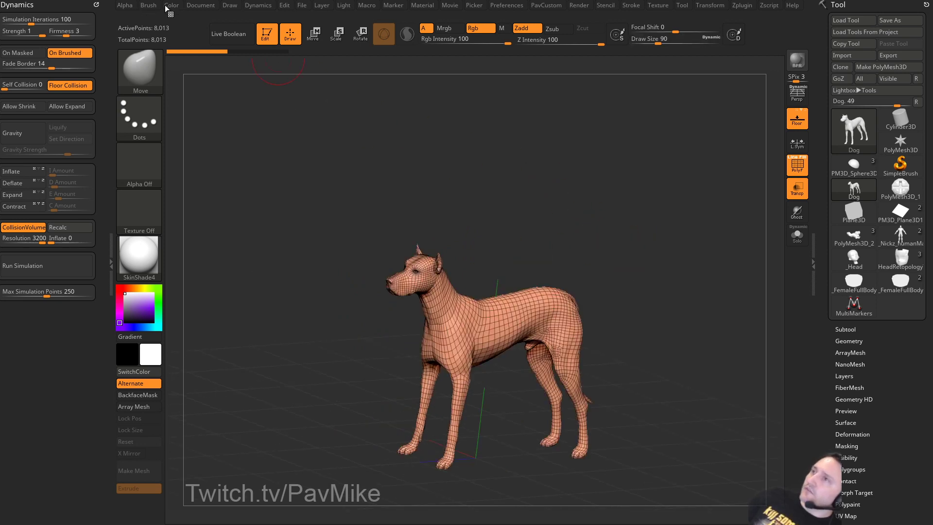
{"action": "left_click", "coordinate": [229, 6]}
{"action": "mouse_move", "coordinate": [231, 501]}
{"action": "left_mouse_down"}
{"action": "mouse_move", "coordinate": [233, 349]}
{"action": "mouse_move", "coordinate": [224, 499]}
{"action": "left_mouse_up"}
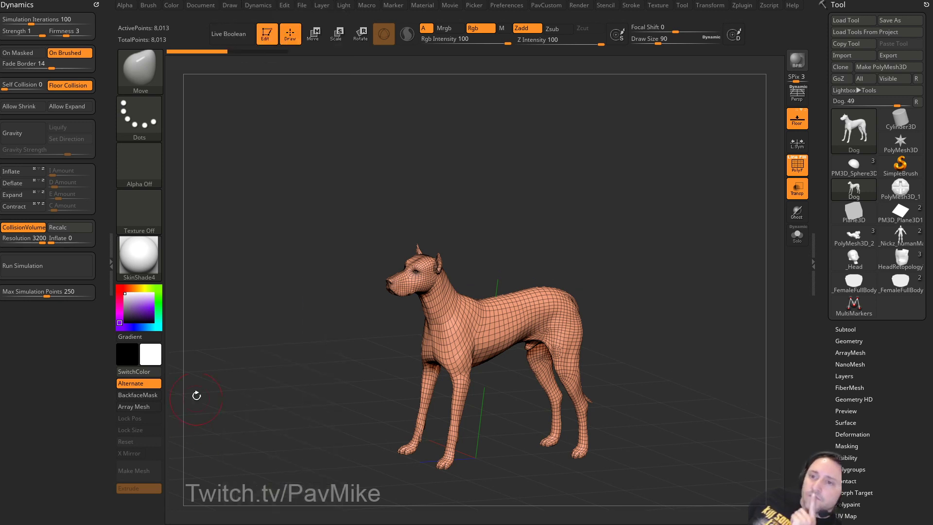
Select the Standard brush and set its draw size to 27.
{"action": "mouse_move", "coordinate": [433, 203]}
{"action": "left_mouse_down"}
{"action": "mouse_move", "coordinate": [442, 183]}
{"action": "mouse_move", "coordinate": [548, 217]}
{"action": "mouse_move", "coordinate": [588, 179]}
{"action": "mouse_move", "coordinate": [581, 200]}
{"action": "mouse_move", "coordinate": [586, 143]}
{"action": "left_mouse_up"}
{"action": "key", "text": "b"}
{"action": "key", "text": "s"}
{"action": "key", "text": "t"}
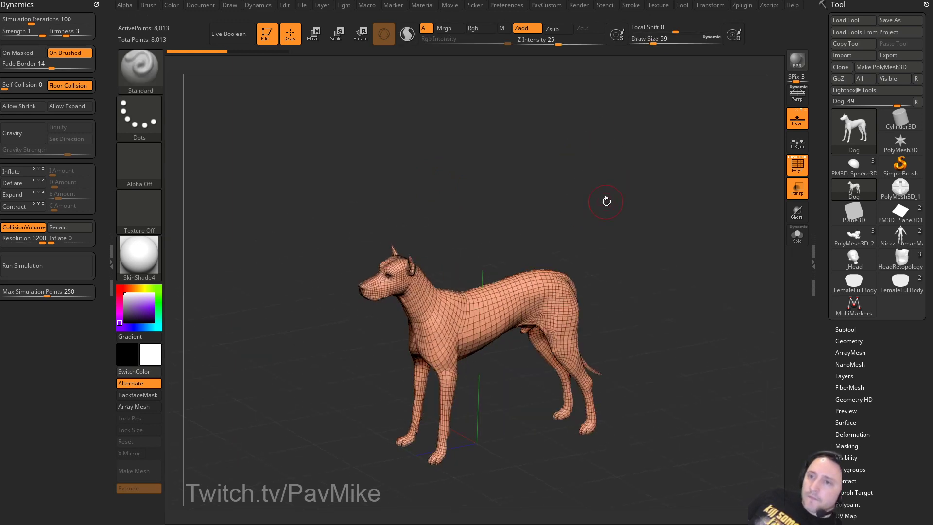
{"action": "key", "text": "s"}
{"action": "left_click_drag", "start_coordinate": [607, 202], "coordinate": [601, 202]}
{"action": "left_click_drag", "start_coordinate": [600, 201], "coordinate": [611, 201]}
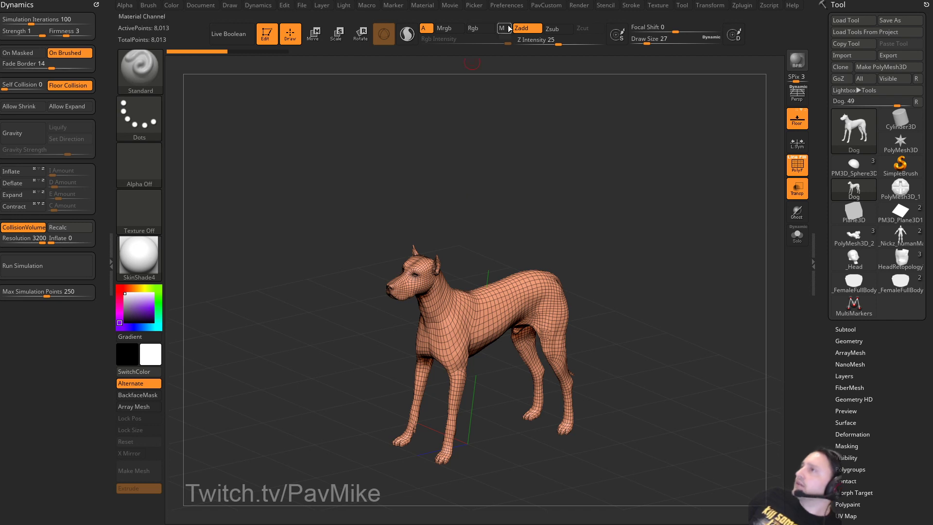
Look through the Draw, Performance and Geometry preferences, including the ZModeler Welding Tolerance description.
{"action": "left_click", "coordinate": [507, 5]}
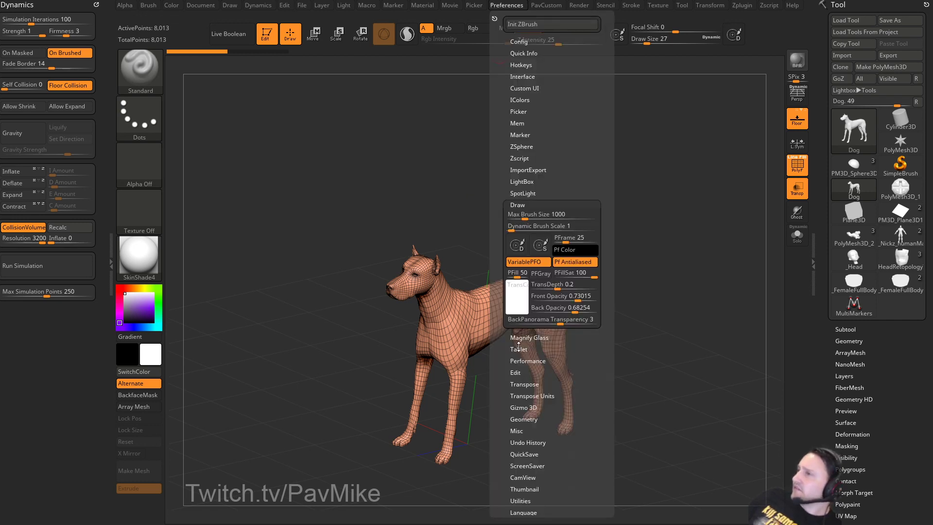
{"action": "left_click", "coordinate": [525, 203], "text": "shift"}
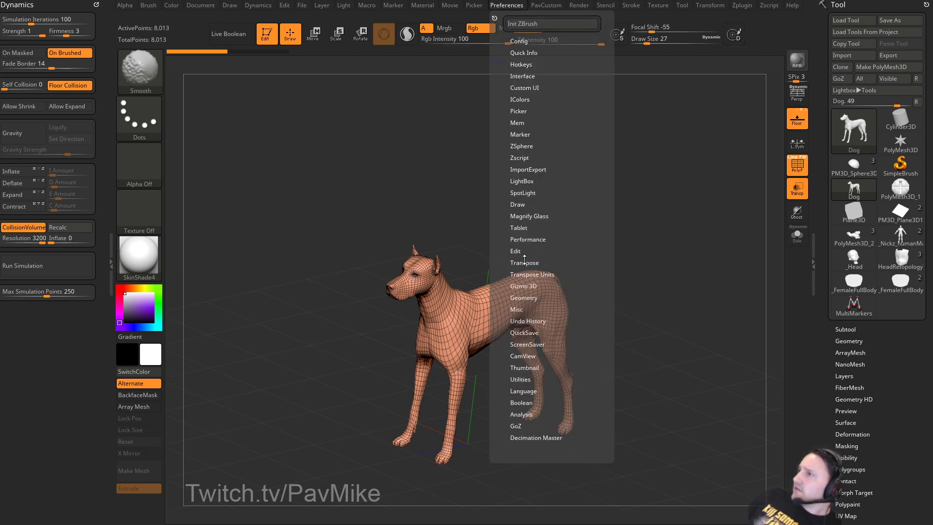
{"action": "left_click", "coordinate": [525, 240], "text": "shift"}
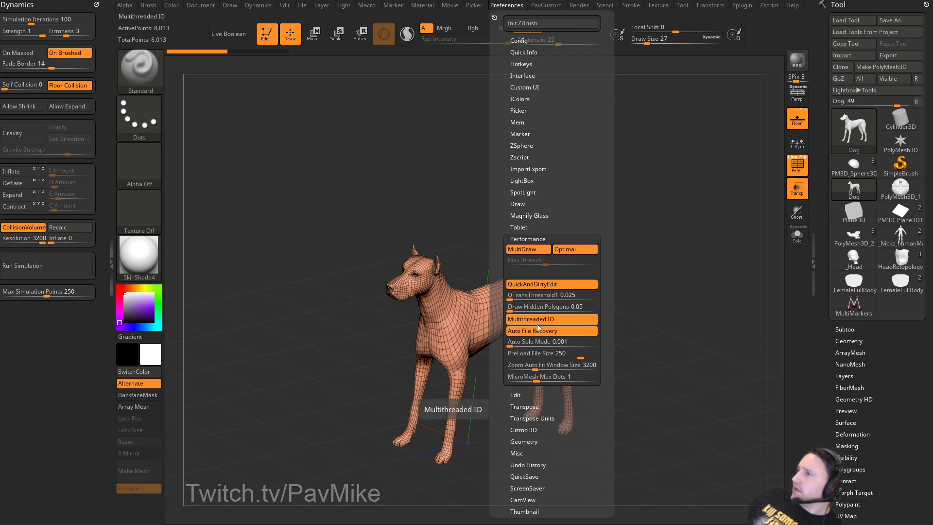
{"action": "left_click", "coordinate": [528, 239]}
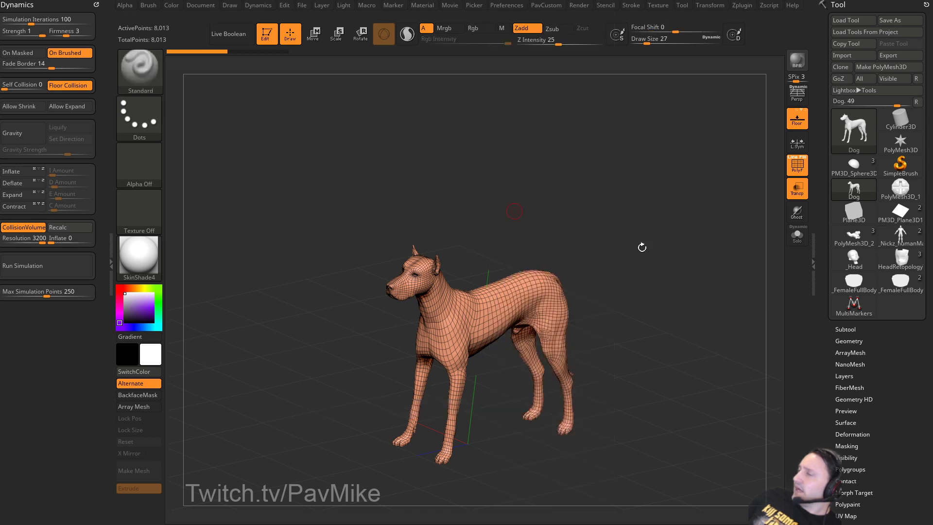
{"action": "left_click", "coordinate": [516, 6]}
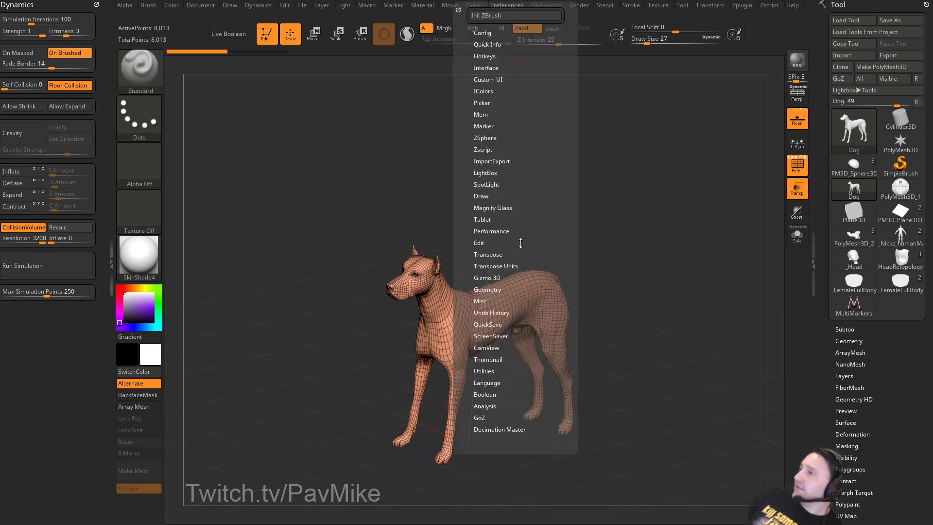
{"action": "left_click", "coordinate": [487, 289]}
{"action": "key", "text": "ctrl"}
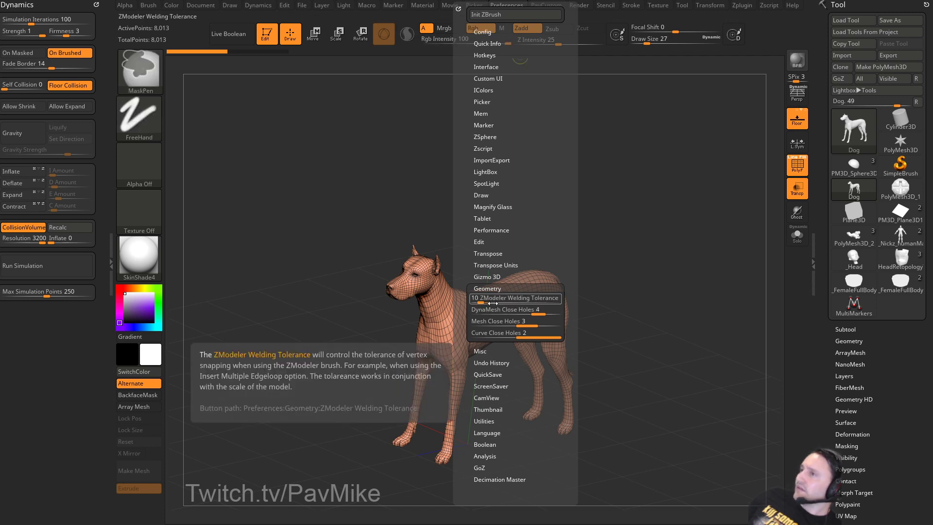
{"action": "mouse_move", "coordinate": [493, 327]}
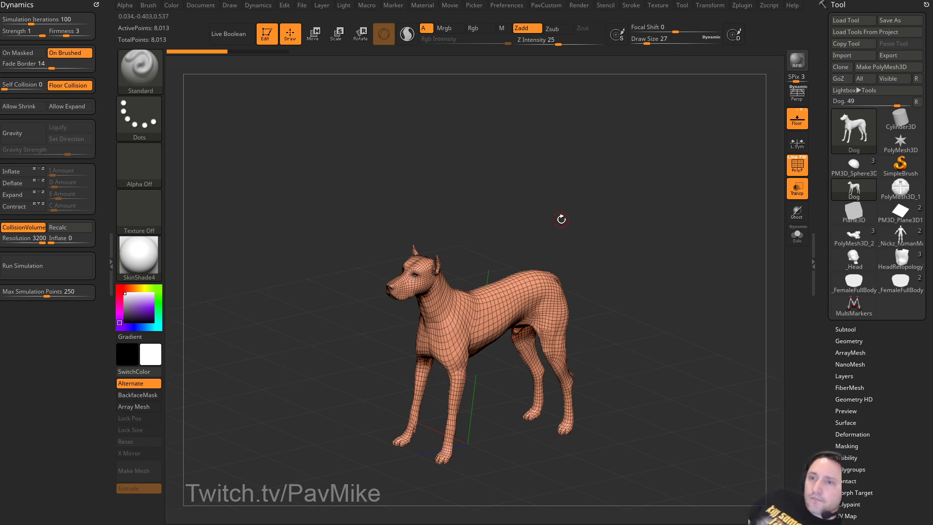
Set the draw size to 71 and load the _Nickz_humanMaleAverageSimple figure from the LightBox tools in place of the dog.
{"action": "key", "text": "s"}
{"action": "left_click_drag", "start_coordinate": [619, 205], "coordinate": [620, 214]}
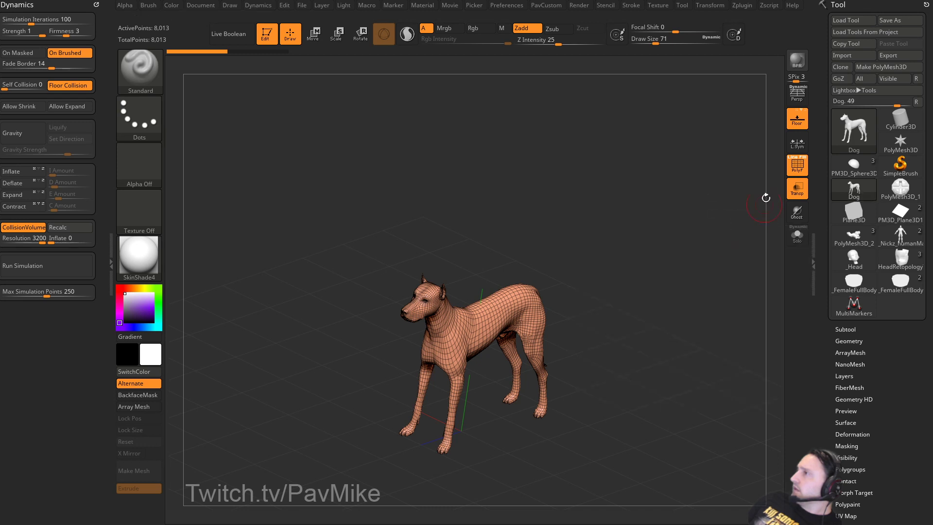
{"action": "key", "text": "comma"}
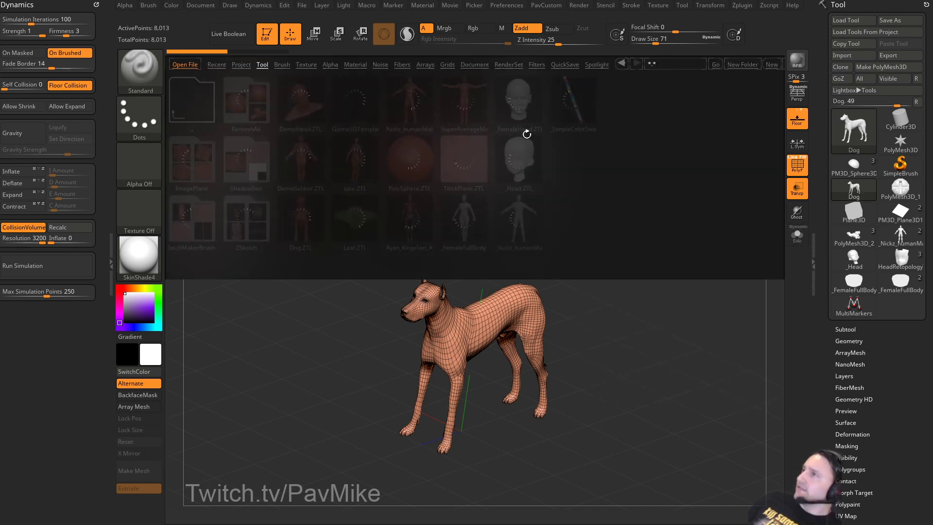
{"action": "double_click", "coordinate": [519, 219]}
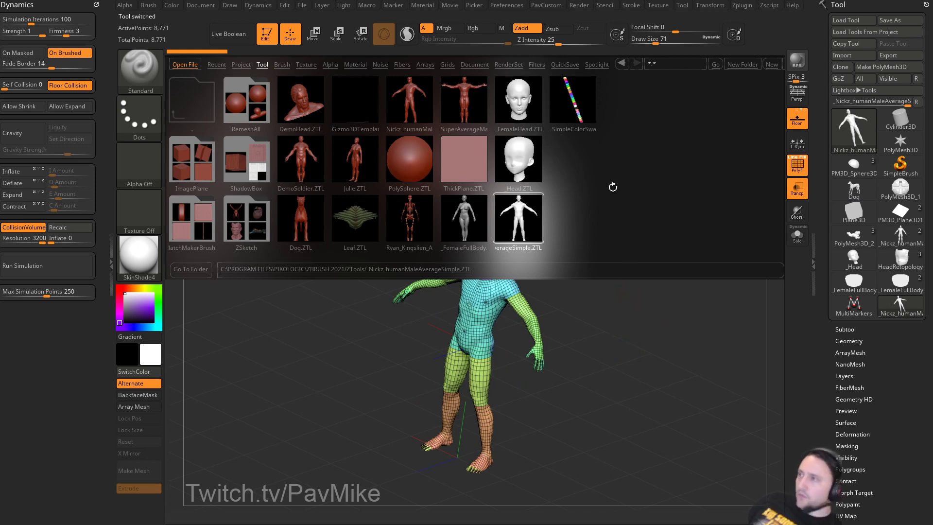
{"action": "key", "text": "comma"}
{"action": "left_click_drag", "start_coordinate": [648, 308], "coordinate": [708, 212]}
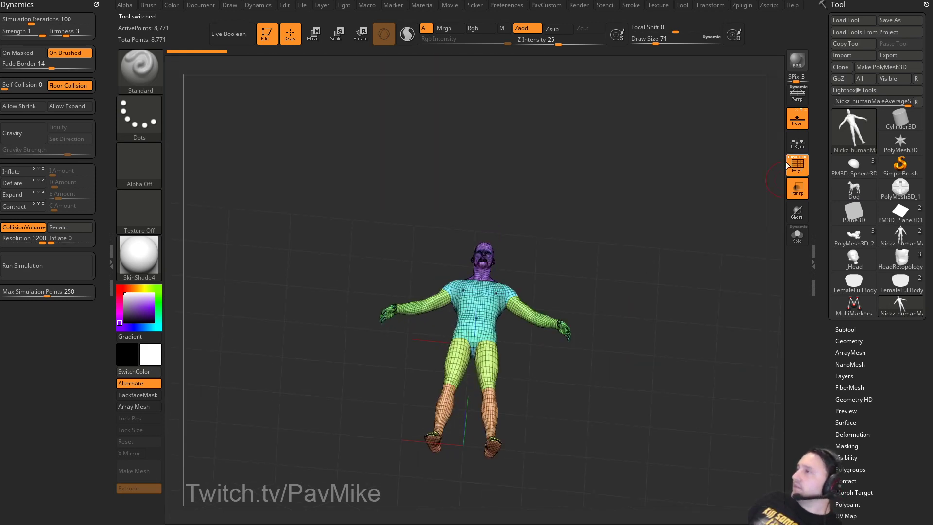
Turn off the polygon wireframe display and apply StartupMaterial to the male figure.
{"action": "left_click", "coordinate": [797, 165]}
{"action": "left_click", "coordinate": [139, 256]}
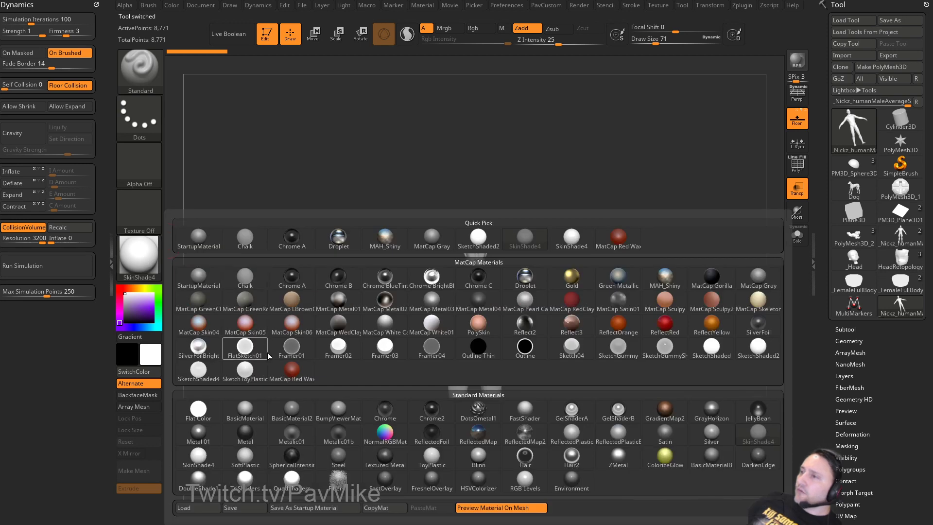
{"action": "left_click", "coordinate": [212, 277]}
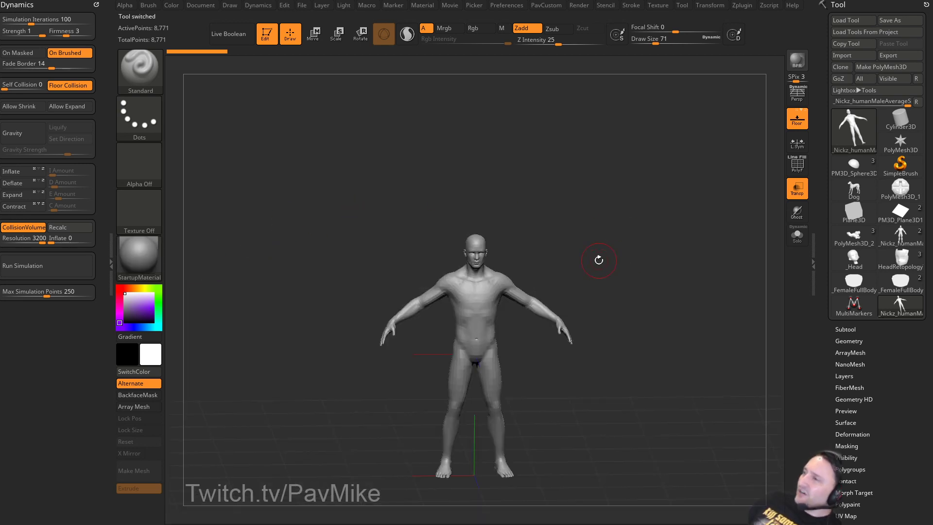
{"action": "left_click_drag", "start_coordinate": [610, 260], "coordinate": [602, 235]}
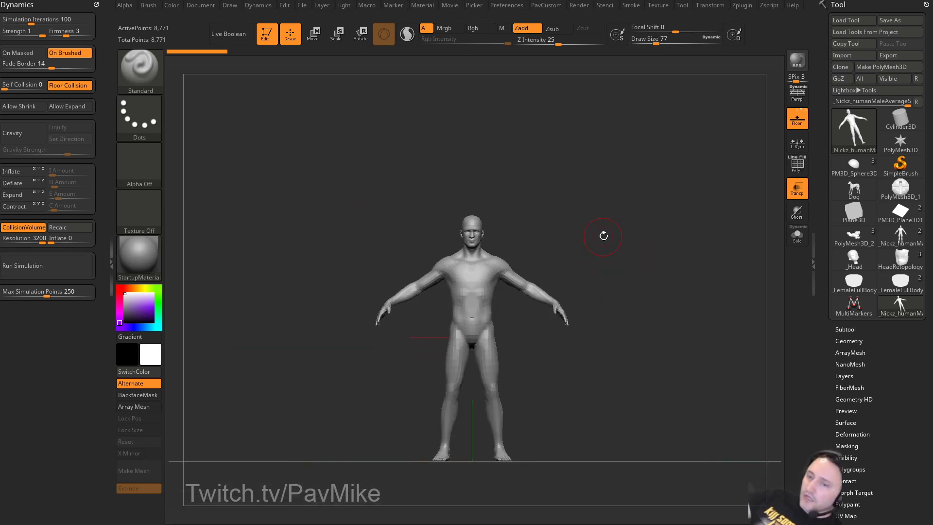
{"action": "left_click_drag", "start_coordinate": [544, 177], "coordinate": [596, 162]}
{"action": "key", "text": "m"}
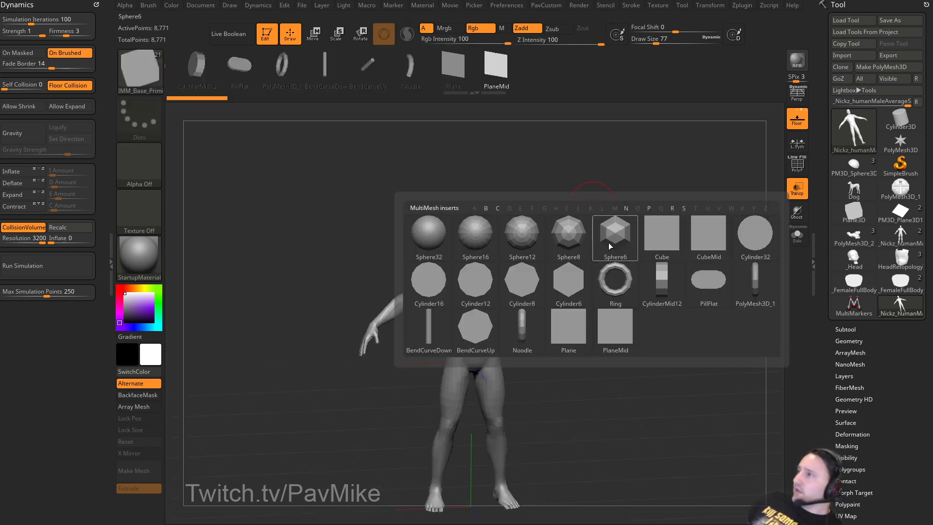
{"action": "mouse_move", "coordinate": [620, 327]}
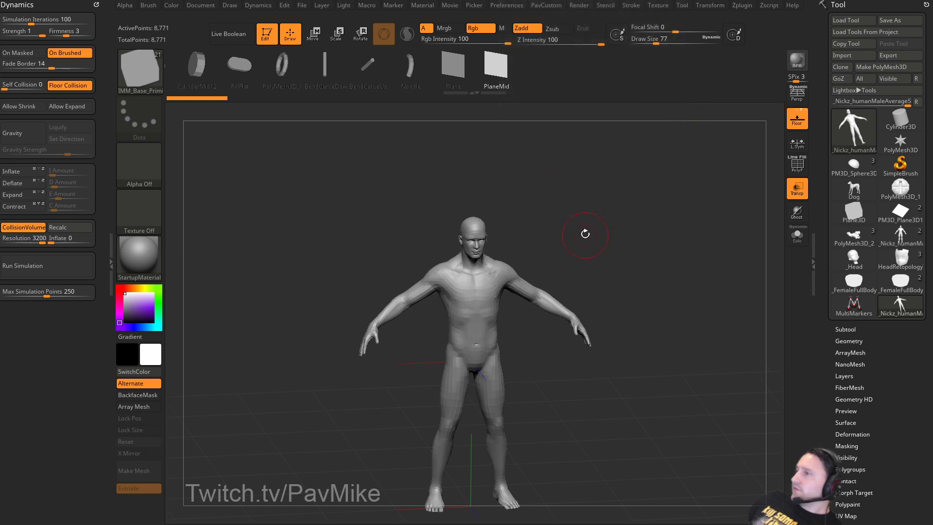
Set the draw size to 22 and switch to the Topology brush for the male figure's shoulder area.
{"action": "key", "text": "s"}
{"action": "mouse_move", "coordinate": [585, 234]}
{"action": "left_mouse_down", "text": "shift"}
{"action": "mouse_move", "coordinate": [594, 234]}
{"action": "mouse_move", "coordinate": [570, 235]}
{"action": "left_mouse_up", "text": "shift"}
{"action": "left_click_drag", "start_coordinate": [586, 234], "coordinate": [593, 267], "text": "alt"}
{"action": "left_click_drag", "start_coordinate": [593, 199], "coordinate": [394, 233]}
{"action": "left_click_drag", "start_coordinate": [681, 207], "coordinate": [665, 194]}
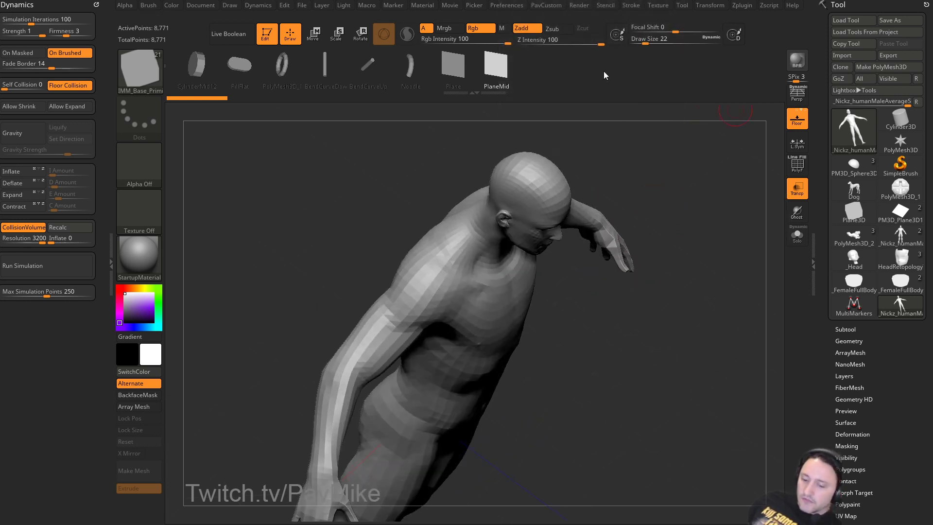
{"action": "key", "text": "b"}
{"action": "key", "text": "t"}
{"action": "key", "text": "o"}
Draw crossing Topology brush curves over the front and side of the male figure's shoulder and upper arm.
{"action": "mouse_move", "coordinate": [630, 168]}
{"action": "left_mouse_down"}
{"action": "mouse_move", "coordinate": [677, 204]}
{"action": "mouse_move", "coordinate": [680, 233]}
{"action": "left_mouse_up"}
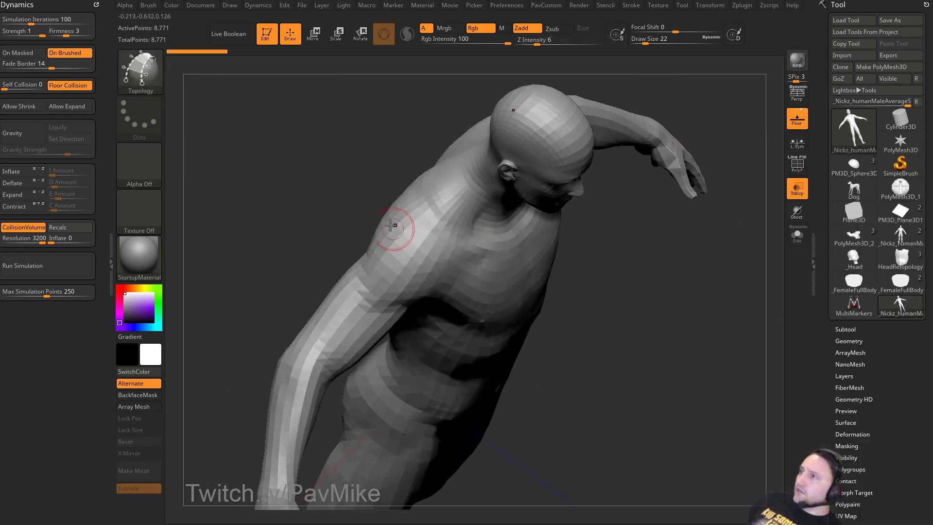
{"action": "left_click_drag", "start_coordinate": [303, 259], "coordinate": [506, 331]}
{"action": "left_click_drag", "start_coordinate": [510, 331], "coordinate": [408, 301]}
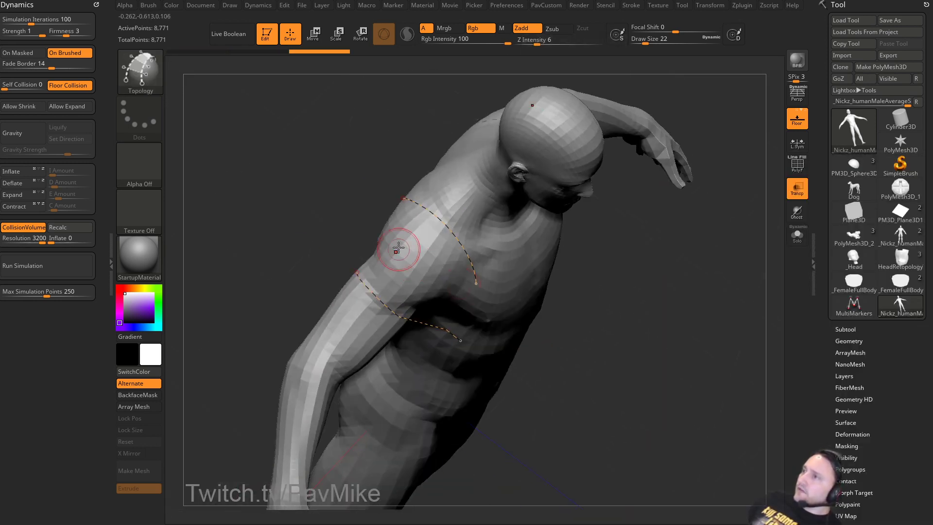
{"action": "left_click_drag", "start_coordinate": [459, 207], "coordinate": [351, 315]}
{"action": "right_click_drag", "start_coordinate": [487, 288], "coordinate": [476, 258]}
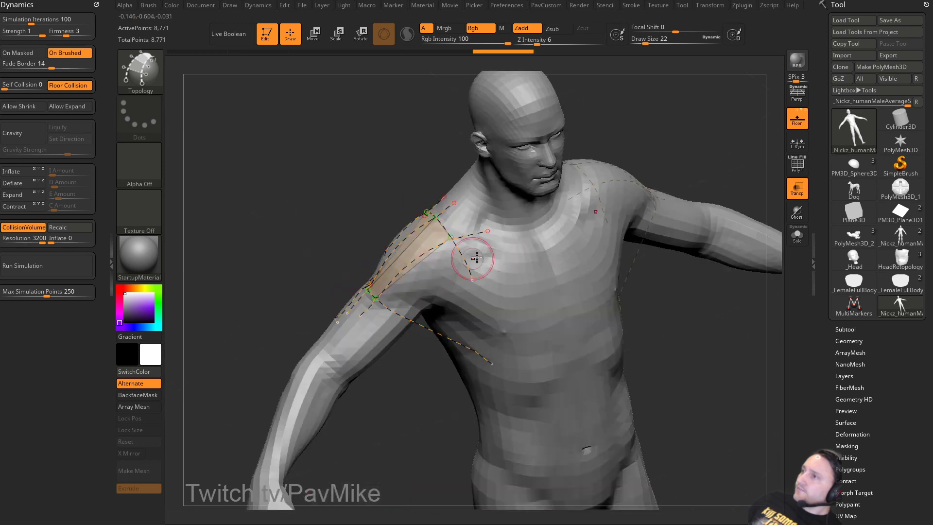
Extend the Topology curve grid around the back of the shoulder and generate the shoulder pad mesh from it.
{"action": "right_click_drag", "start_coordinate": [325, 212], "coordinate": [425, 258]}
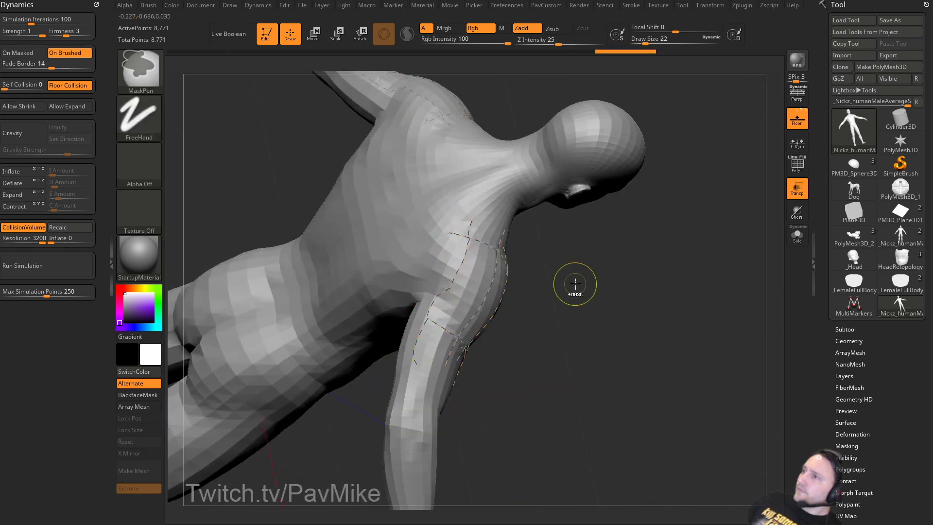
{"action": "right_click_drag", "start_coordinate": [577, 285], "coordinate": [429, 249]}
{"action": "left_click_drag", "start_coordinate": [495, 309], "coordinate": [503, 325]}
{"action": "right_click_drag", "start_coordinate": [647, 326], "coordinate": [598, 306]}
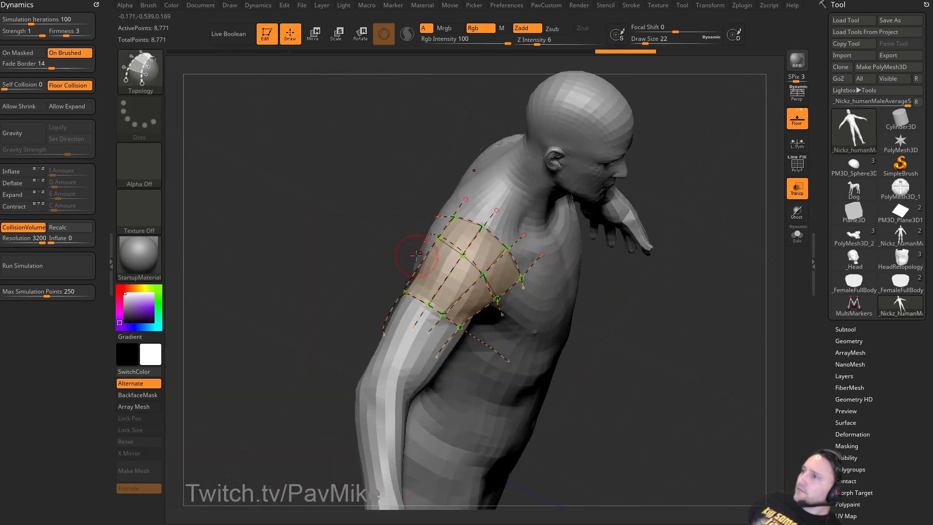
{"action": "right_click_drag", "start_coordinate": [413, 252], "coordinate": [438, 269]}
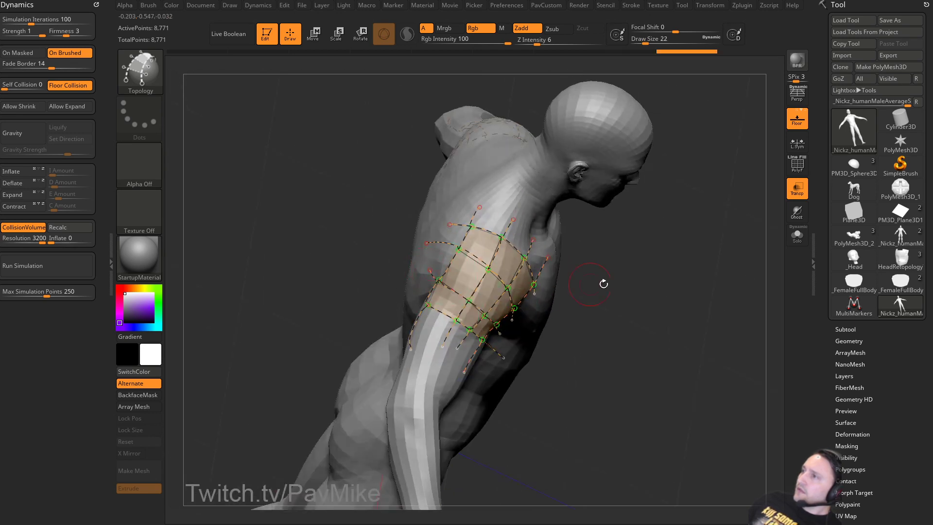
{"action": "right_click_drag", "start_coordinate": [602, 282], "coordinate": [552, 267]}
{"action": "left_click", "coordinate": [590, 312]}
{"action": "left_click_drag", "start_coordinate": [442, 401], "coordinate": [608, 329]}
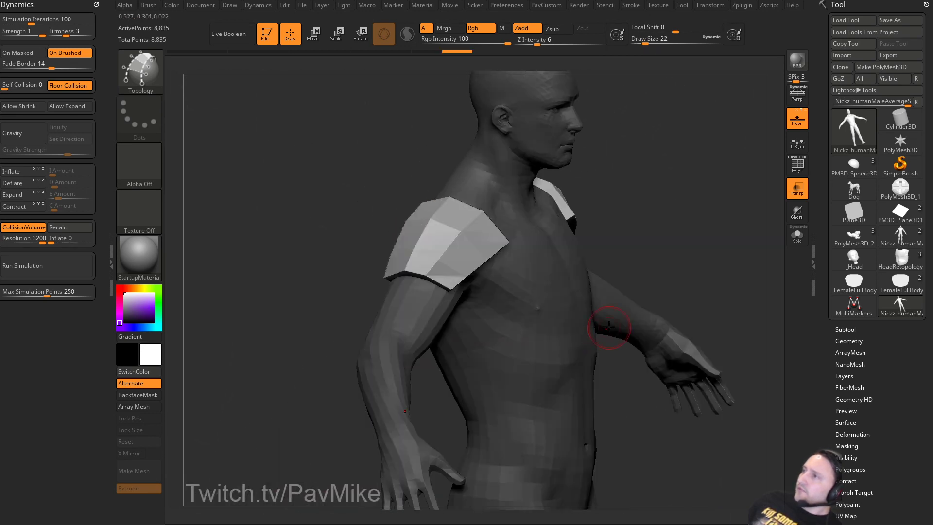
Split the masked body points from the shoulder pads into a separate subtool and display the polygroup wireframe on the pads.
{"action": "key", "text": "space"}
{"action": "left_click", "coordinate": [575, 236]}
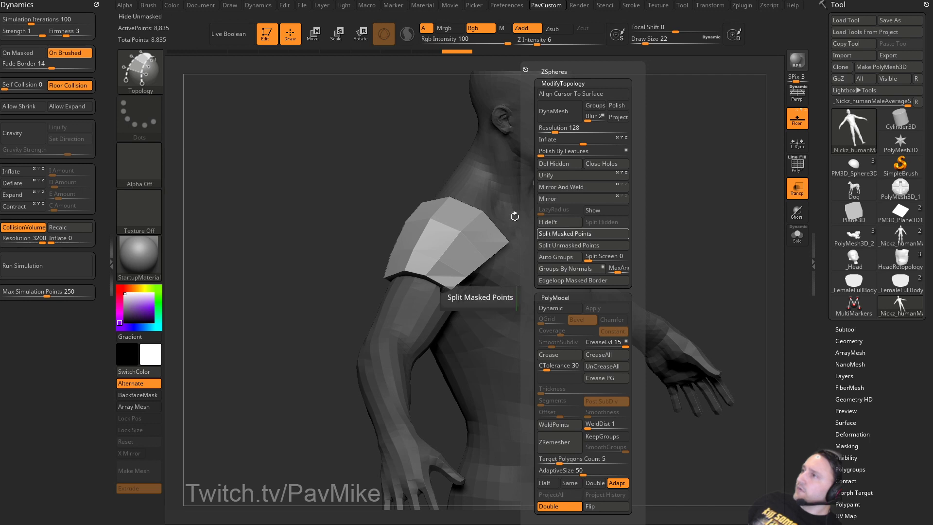
{"action": "right_click_drag", "start_coordinate": [627, 202], "coordinate": [779, 175], "text": "ctrl"}
{"action": "key", "text": "shift+f"}
{"action": "mouse_move", "coordinate": [720, 190]}
{"action": "right_mouse_down", "text": "alt"}
{"action": "mouse_move", "coordinate": [627, 212]}
{"action": "mouse_move", "coordinate": [675, 258]}
{"action": "mouse_move", "coordinate": [498, 264]}
{"action": "right_mouse_up", "text": "alt"}
Switch to the ZModeler brush and use QMesh on Polygroup Island to give the shoulder pads a thin shell thickness.
{"action": "key", "text": "b"}
{"action": "key", "text": "z"}
{"action": "key", "text": "m"}
{"action": "key", "text": "space"}
{"action": "left_click", "coordinate": [398, 213]}
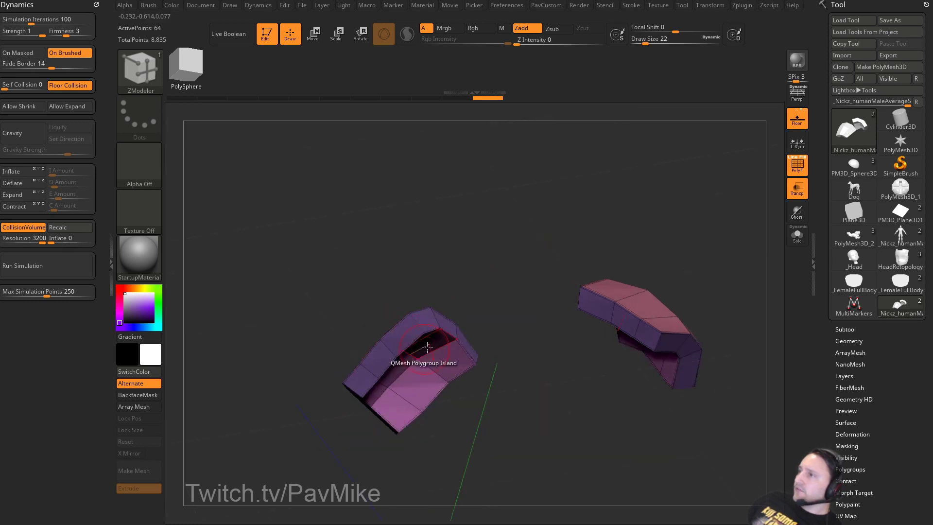
{"action": "left_click_drag", "start_coordinate": [442, 357], "coordinate": [431, 327]}
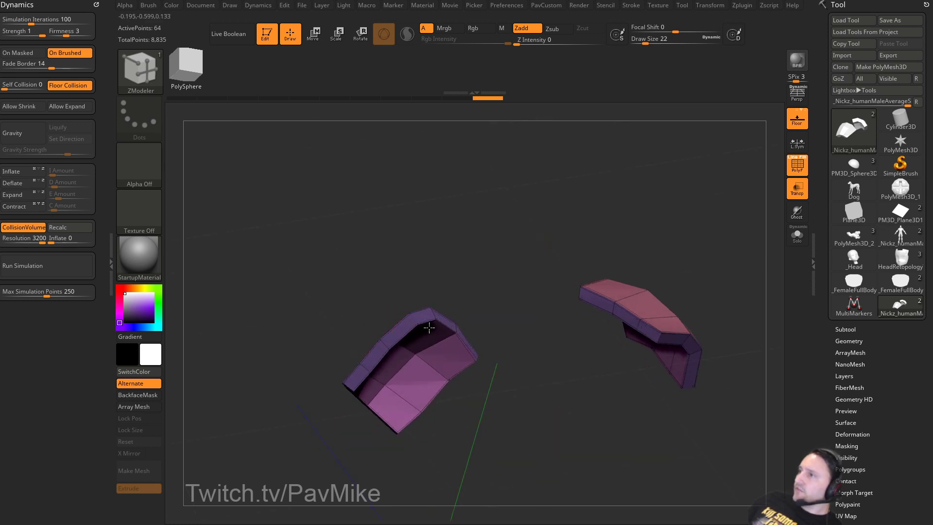
Enable dynamic subdivision on the pads and redo the edge creasing with crease tolerance 72 and crease level 3.
{"action": "right_click_drag", "start_coordinate": [437, 312], "coordinate": [627, 331], "text": "ctrl"}
{"action": "key", "text": "1"}
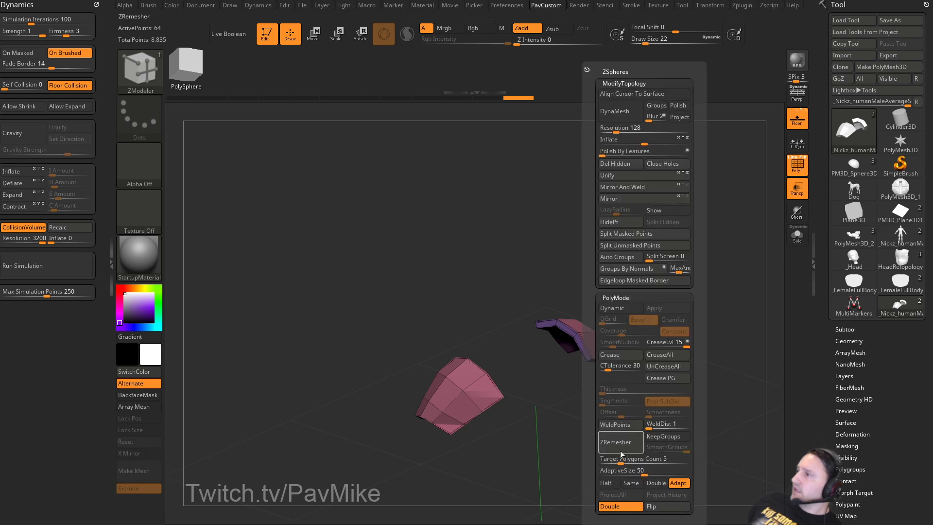
{"action": "key", "text": "d"}
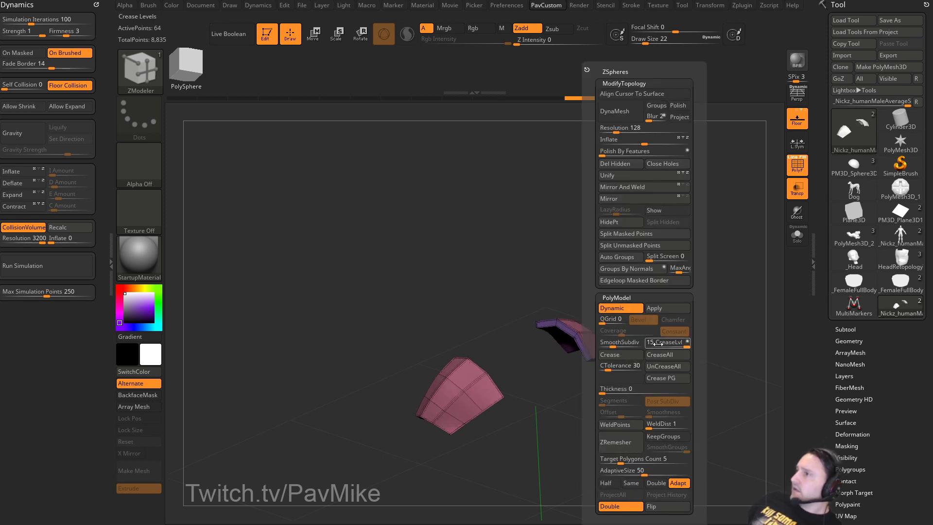
{"action": "left_click", "coordinate": [659, 369]}
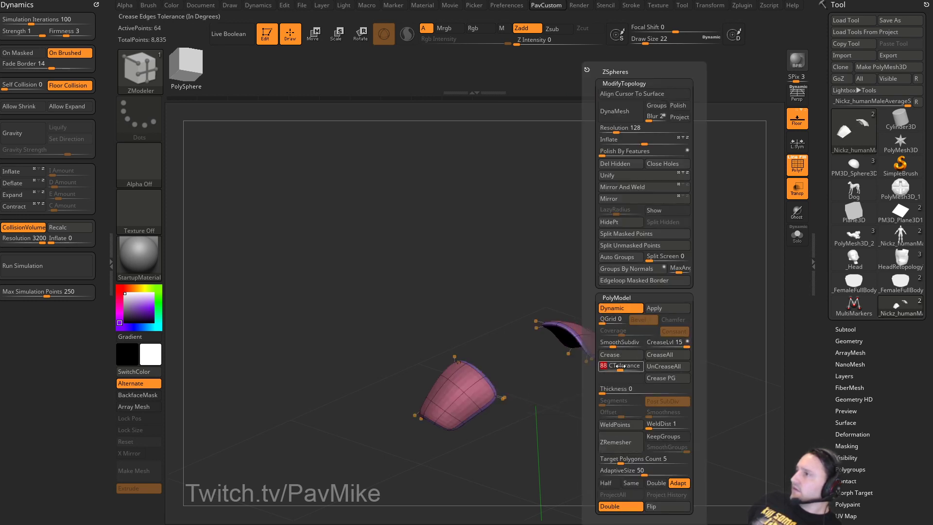
{"action": "left_click", "coordinate": [664, 355]}
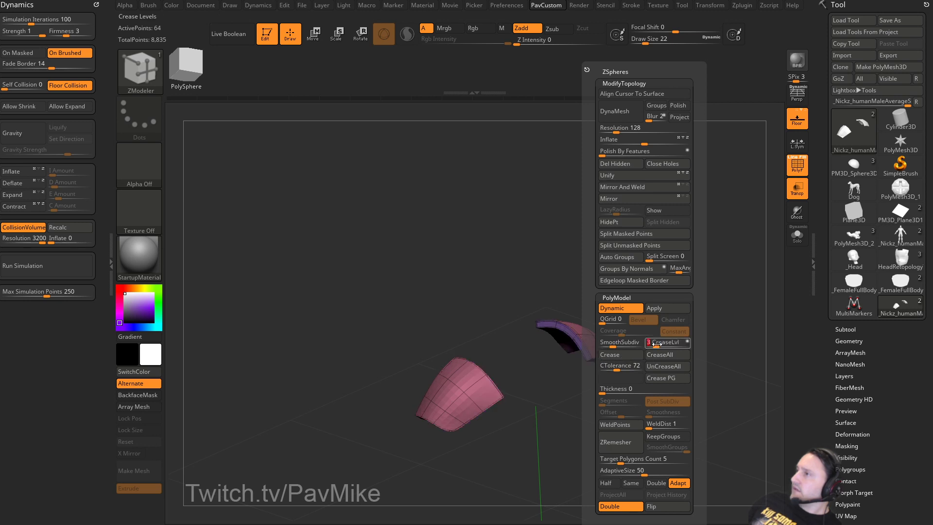
{"action": "left_click_drag", "start_coordinate": [614, 344], "coordinate": [625, 344]}
Turn off transparency, the polygroup wireframe and the floor grid, and set the draw size to 12.
{"action": "left_click_drag", "start_coordinate": [558, 278], "coordinate": [535, 228], "text": "alt"}
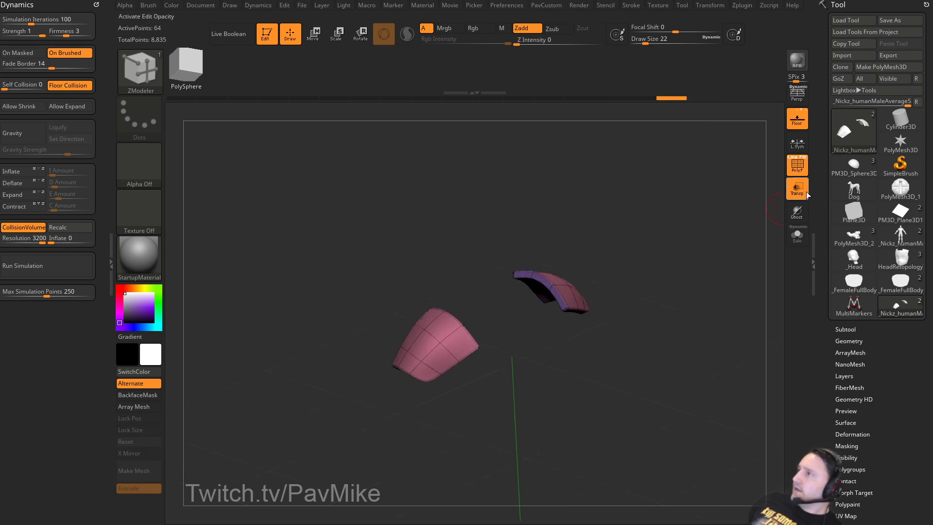
{"action": "left_click", "coordinate": [805, 193]}
{"action": "left_click_drag", "start_coordinate": [696, 271], "coordinate": [688, 261]}
{"action": "left_click", "coordinate": [800, 167]}
{"action": "left_click", "coordinate": [799, 122]}
{"action": "key", "text": "s"}
{"action": "mouse_move", "coordinate": [526, 294]}
{"action": "left_mouse_down"}
{"action": "mouse_move", "coordinate": [666, 287]}
{"action": "mouse_move", "coordinate": [644, 317]}
{"action": "mouse_move", "coordinate": [658, 313]}
{"action": "left_mouse_up"}
{"action": "key", "text": "s"}
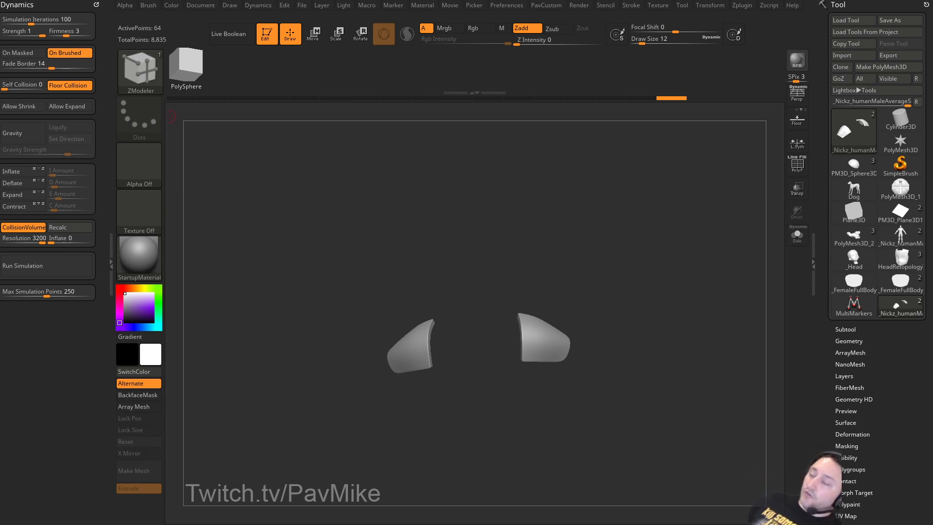
Hide one of the two mirrored shoulder pads and delete the hidden geometry.
{"action": "left_click_drag", "start_coordinate": [600, 235], "coordinate": [571, 324]}
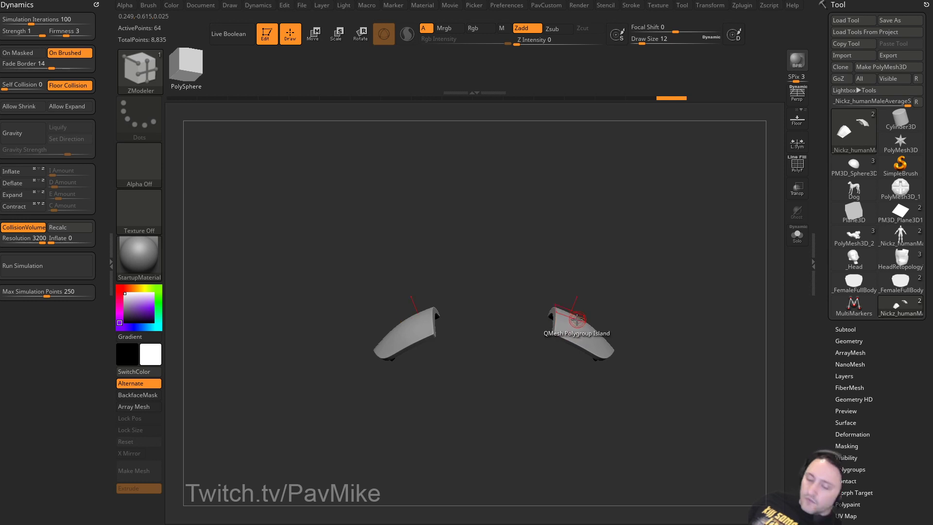
{"action": "left_click_drag", "start_coordinate": [505, 248], "coordinate": [640, 422], "text": "ctrl+alt+shift"}
{"action": "key", "text": "2"}
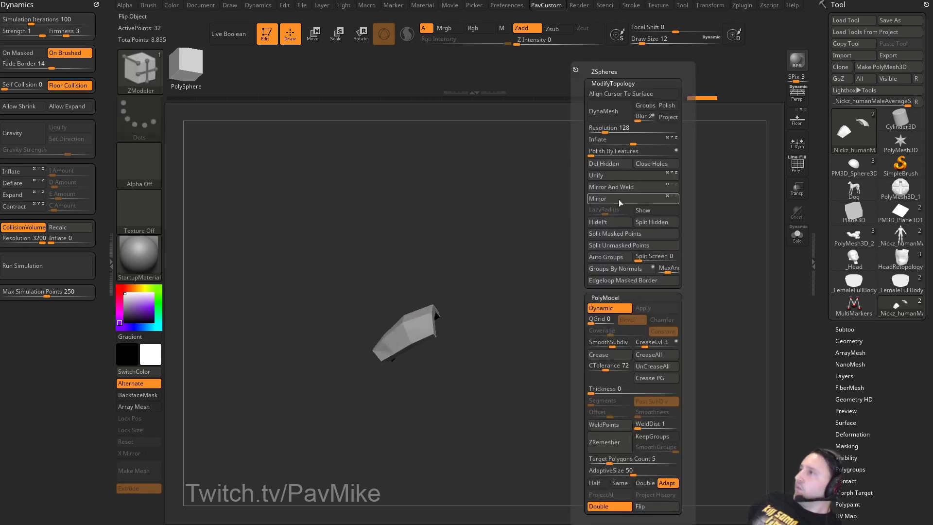
{"action": "left_click", "coordinate": [618, 164]}
Unify the remaining shoulder pad's size and position.
{"action": "key", "text": "w"}
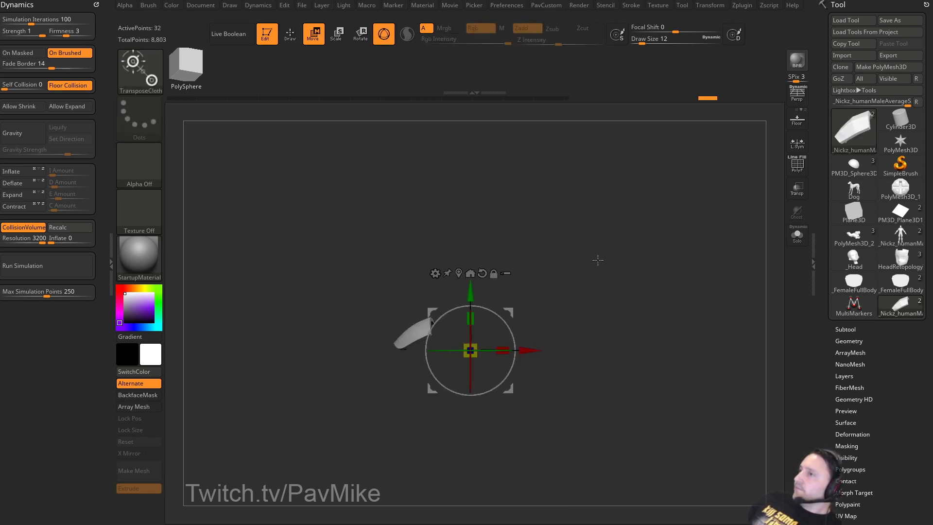
{"action": "key", "text": "q"}
{"action": "key", "text": "2"}
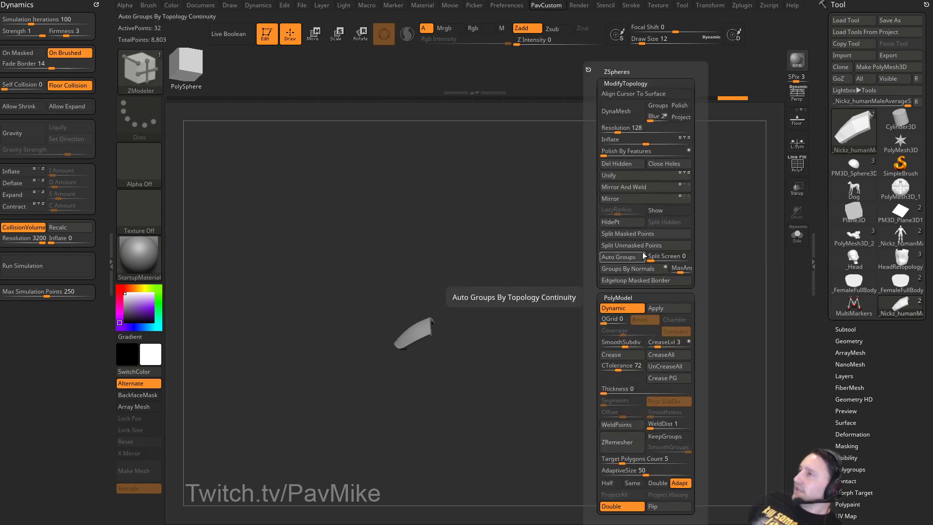
{"action": "left_click", "coordinate": [628, 179]}
{"action": "left_click_drag", "start_coordinate": [563, 248], "coordinate": [602, 248], "text": "alt"}
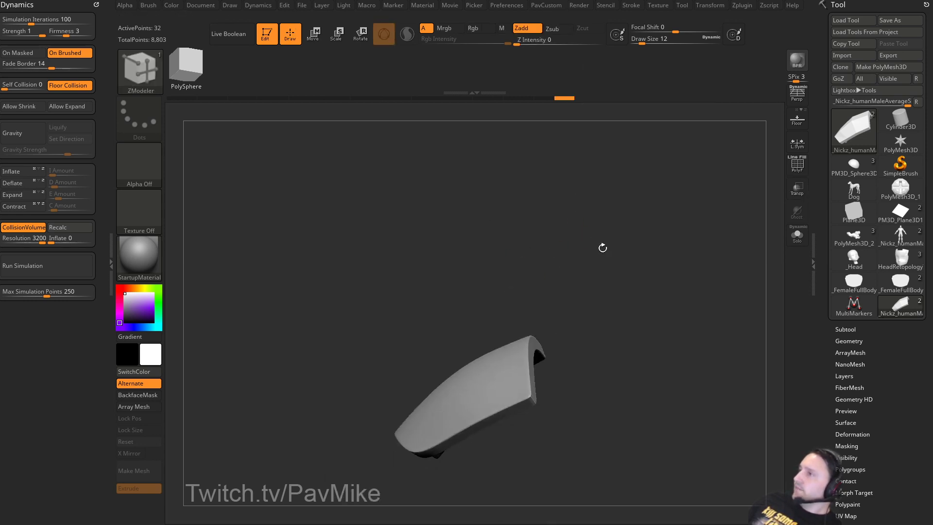
Turn on the floor grid and polygroup wireframe, and reposition the shoulder pad with the transform gizmo.
{"action": "left_click_drag", "start_coordinate": [777, 252], "coordinate": [772, 204], "text": "alt"}
{"action": "left_click", "coordinate": [797, 120]}
{"action": "left_click", "coordinate": [798, 121]}
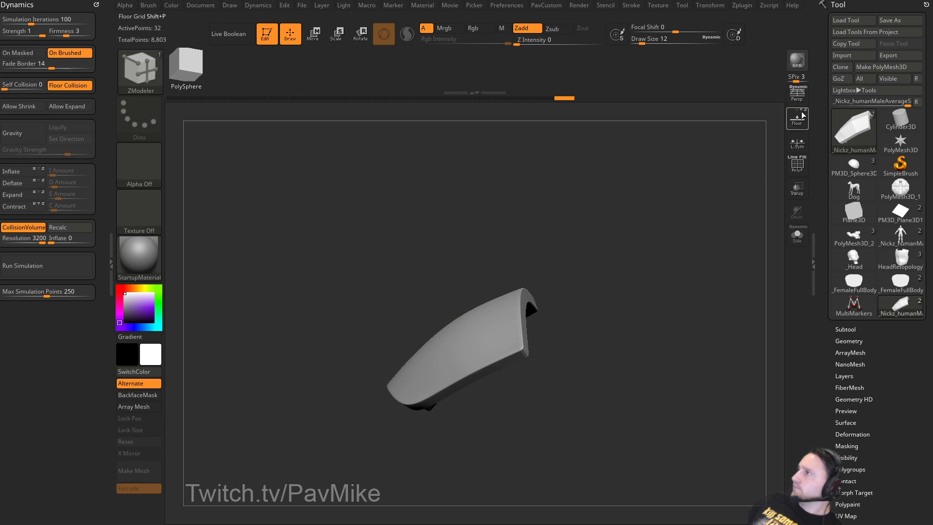
{"action": "left_click", "coordinate": [798, 120]}
{"action": "left_click_drag", "start_coordinate": [659, 202], "coordinate": [611, 294], "text": "shift"}
{"action": "key", "text": "w"}
{"action": "mouse_move", "coordinate": [510, 288]}
{"action": "left_mouse_down"}
{"action": "mouse_move", "coordinate": [452, 191]}
{"action": "mouse_move", "coordinate": [374, 190]}
{"action": "mouse_move", "coordinate": [360, 214]}
{"action": "mouse_move", "coordinate": [507, 289]}
{"action": "mouse_move", "coordinate": [502, 272]}
{"action": "left_mouse_up"}
{"action": "key", "text": "q"}
{"action": "mouse_move", "coordinate": [574, 263]}
{"action": "left_mouse_down"}
{"action": "mouse_move", "coordinate": [609, 258]}
{"action": "mouse_move", "coordinate": [774, 170]}
{"action": "left_mouse_up"}
{"action": "left_click", "coordinate": [797, 166]}
{"action": "left_click_drag", "start_coordinate": [719, 218], "coordinate": [655, 207]}
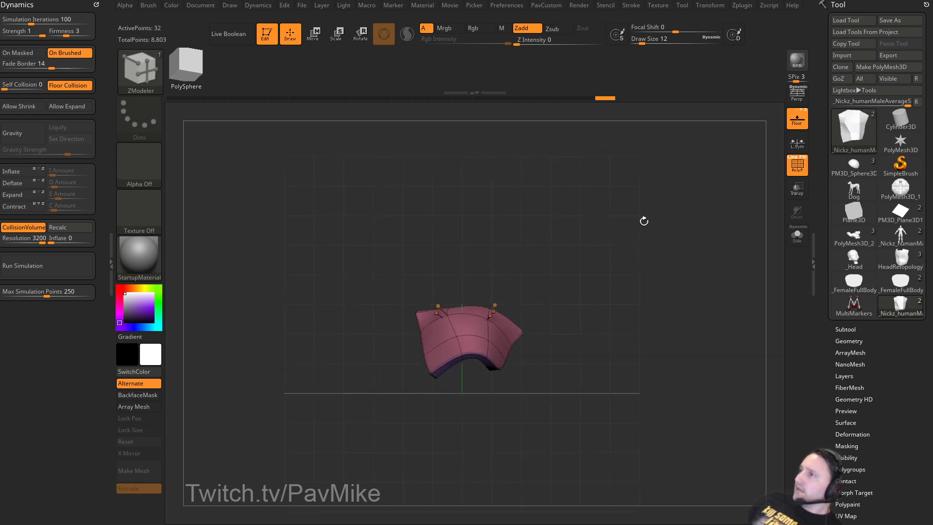
{"action": "key", "text": "3"}
{"action": "left_click", "coordinate": [631, 186]}
{"action": "key", "text": "ctrl+z"}
Mirror and weld the shoulder pad into one symmetrical plate.
{"action": "key", "text": "3"}
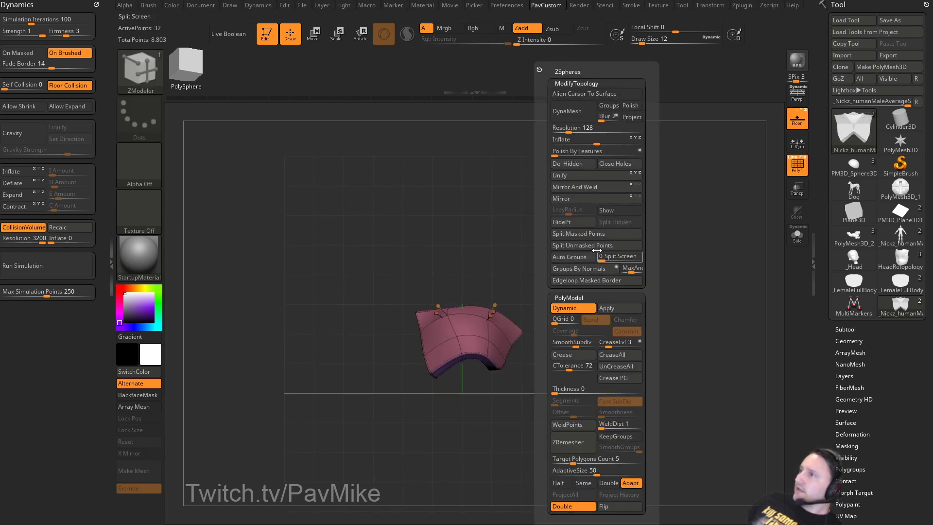
{"action": "left_click", "coordinate": [575, 187]}
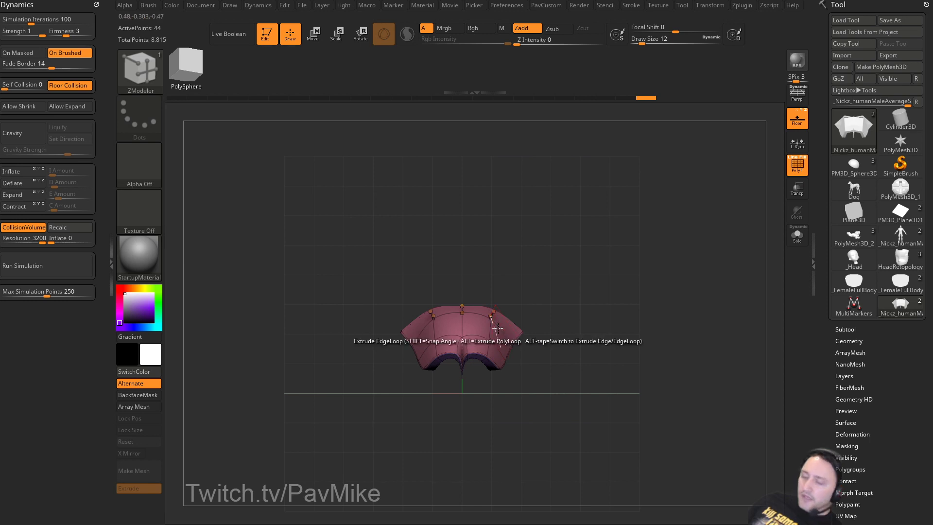
{"action": "left_click_drag", "start_coordinate": [646, 265], "coordinate": [657, 282]}
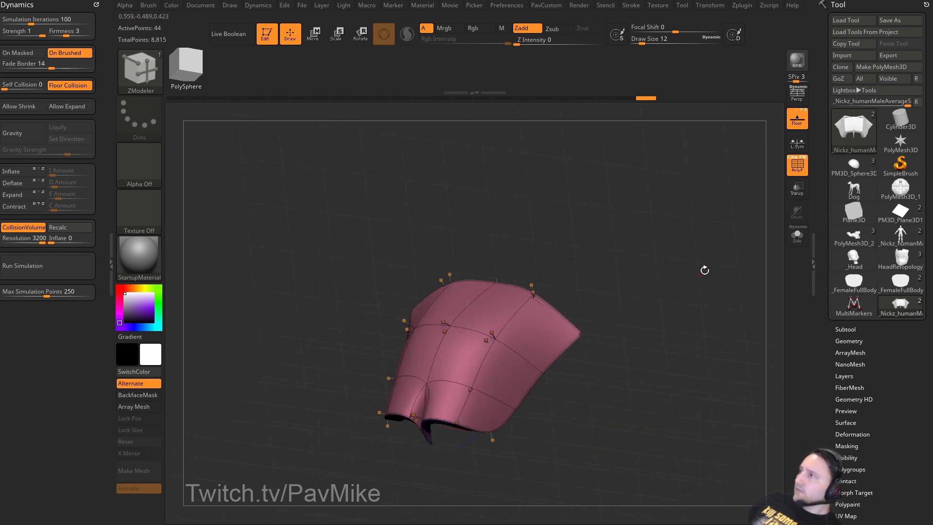
Hide the polygroup wireframe and floor grid, and apply the plate's dynamic subdivision as real geometry.
{"action": "left_click", "coordinate": [797, 168]}
{"action": "key", "text": "3"}
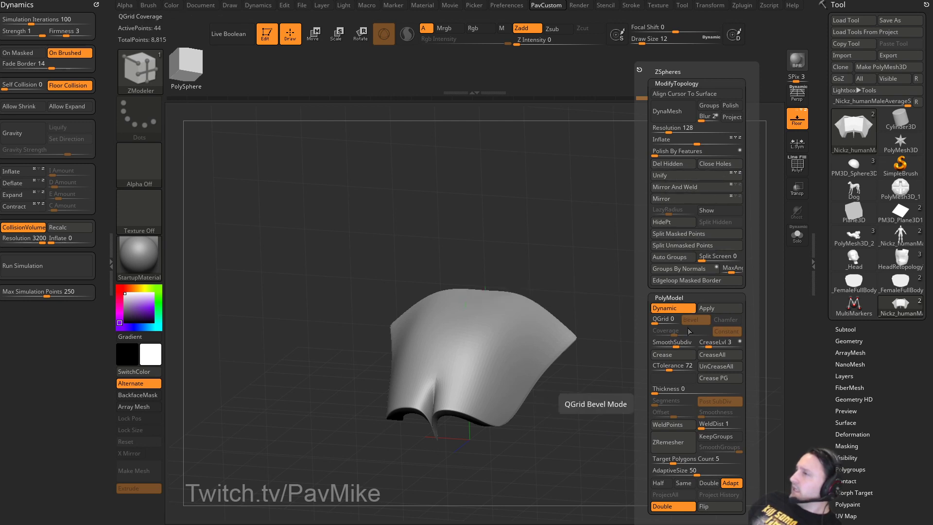
{"action": "left_click", "coordinate": [797, 119]}
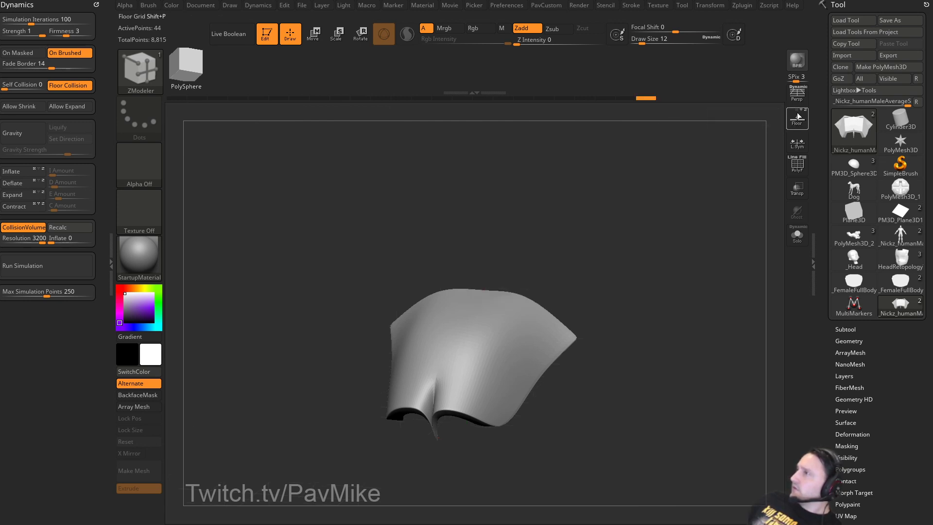
{"action": "key", "text": "3"}
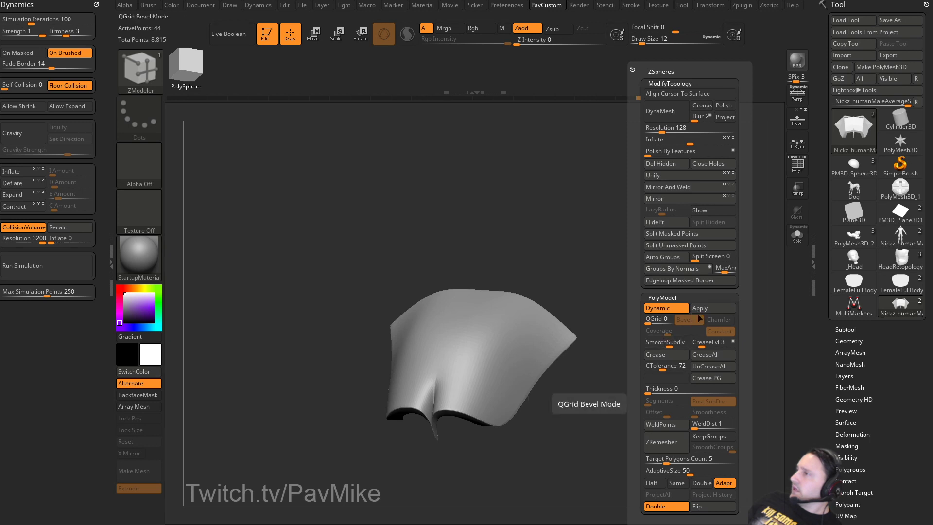
{"action": "left_click", "coordinate": [700, 309]}
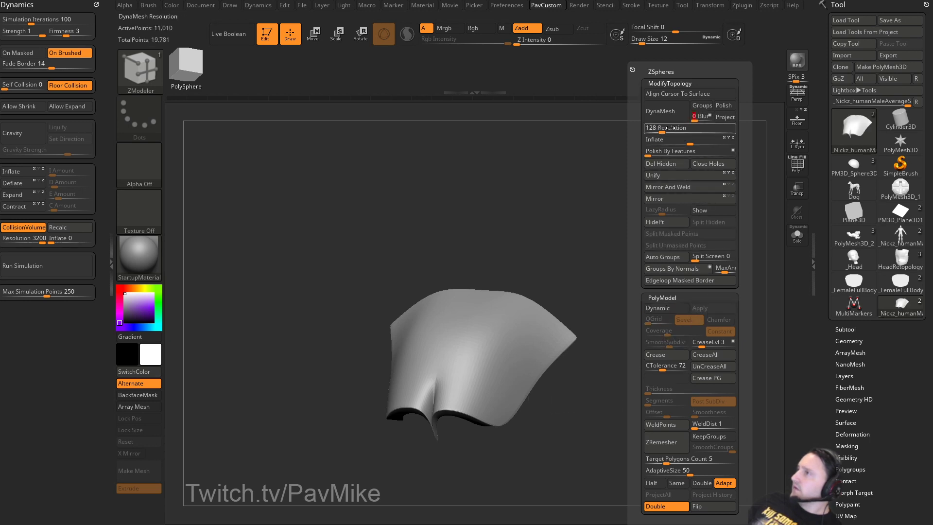
Convert the welded plate to a DynaMesh with Blur 0.
{"action": "left_click", "coordinate": [660, 111]}
{"action": "left_click", "coordinate": [625, 137]}
{"action": "mouse_move", "coordinate": [631, 308]}
{"action": "left_mouse_down"}
{"action": "mouse_move", "coordinate": [569, 298]}
{"action": "mouse_move", "coordinate": [484, 358]}
{"action": "left_mouse_up"}
{"action": "left_click", "coordinate": [471, 304], "text": "ctrl+shift"}
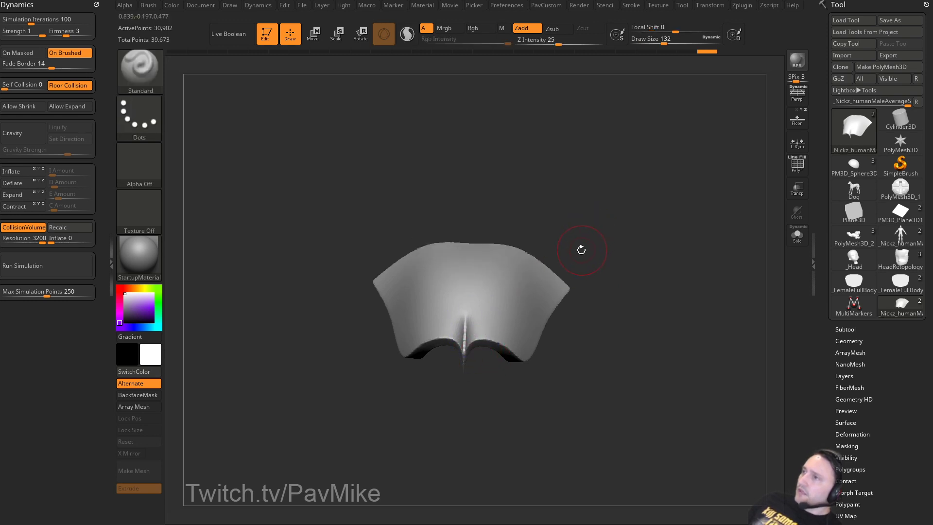
Smooth away the pinched spike at the plate's lower centre and enable Sculptris Pro for the sculpting.
{"action": "left_click", "coordinate": [146, 73]}
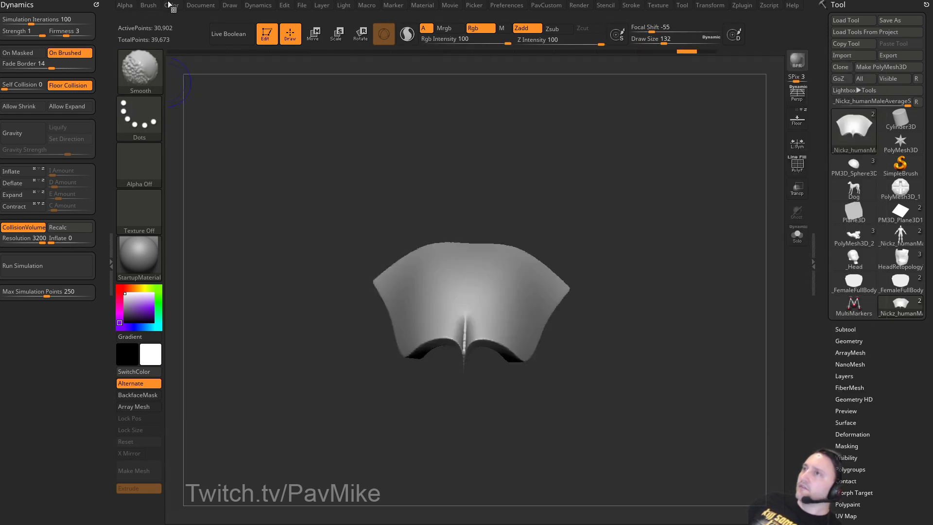
{"action": "left_click", "coordinate": [149, 6]}
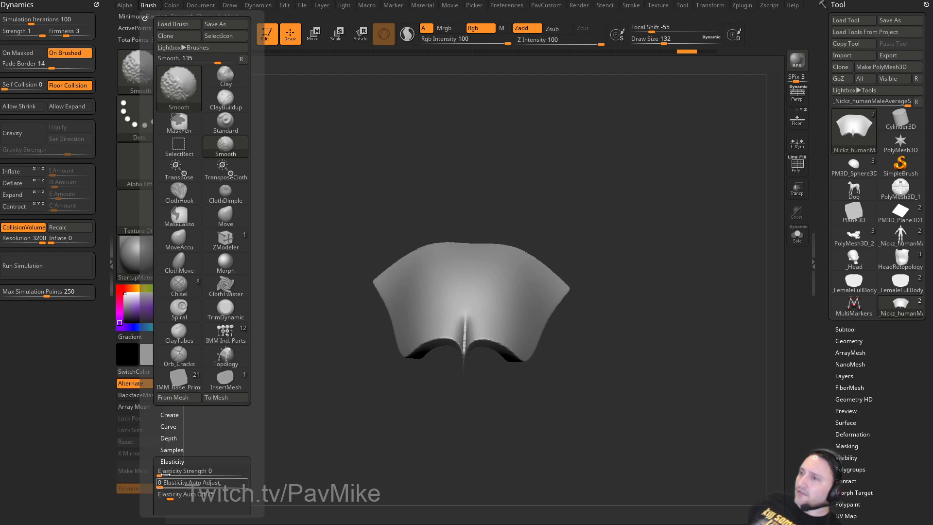
{"action": "mouse_move", "coordinate": [155, 478]}
{"action": "left_mouse_down"}
{"action": "mouse_move", "coordinate": [155, 409]}
{"action": "mouse_move", "coordinate": [152, 426]}
{"action": "mouse_move", "coordinate": [171, 427]}
{"action": "left_mouse_up"}
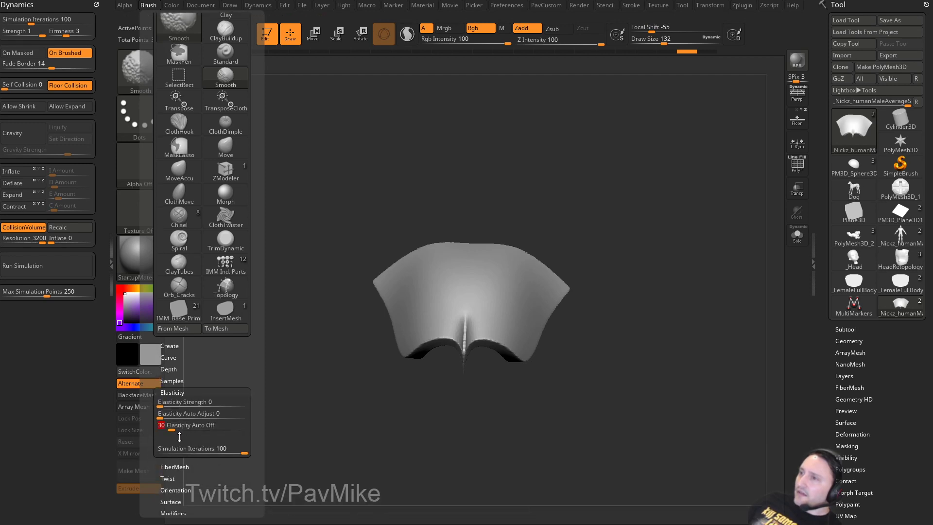
{"action": "left_click_drag", "start_coordinate": [603, 165], "coordinate": [551, 214]}
{"action": "left_click_drag", "start_coordinate": [481, 334], "coordinate": [468, 333], "text": "shift"}
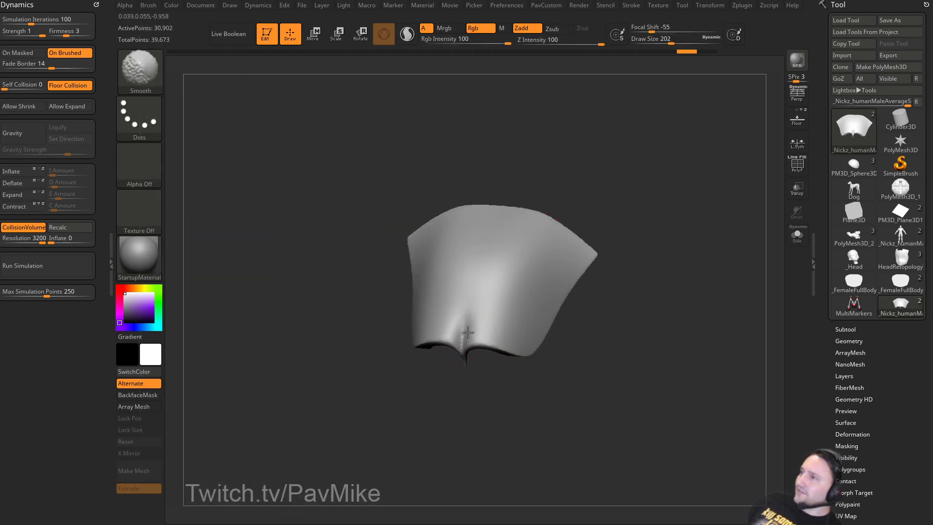
{"action": "left_click_drag", "start_coordinate": [477, 393], "coordinate": [483, 310]}
{"action": "left_click", "coordinate": [409, 38]}
{"action": "left_click_drag", "start_coordinate": [579, 272], "coordinate": [654, 266]}
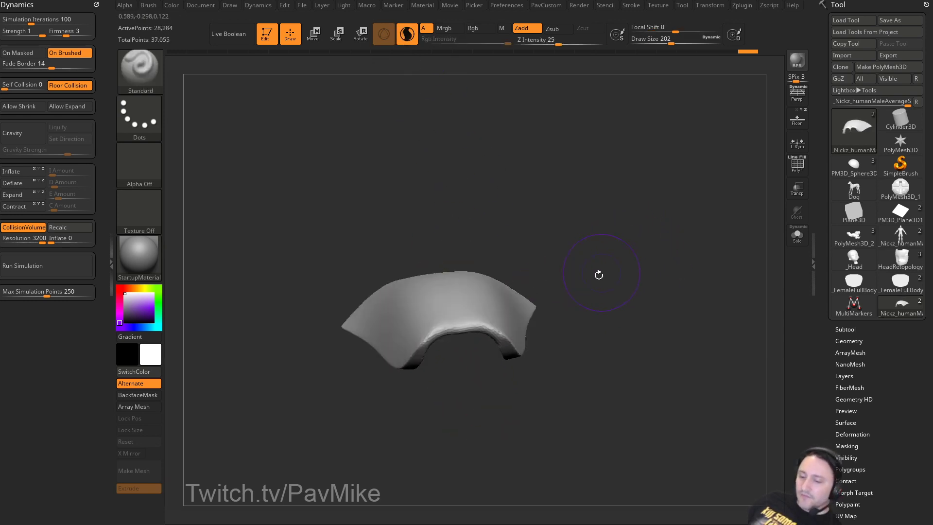
Thicken the plate's lower centre edge with the Inflat brush and turn off Sculptris Pro.
{"action": "key", "text": "b"}
{"action": "key", "text": "i"}
{"action": "key", "text": "n"}
{"action": "left_click_drag", "start_coordinate": [479, 319], "coordinate": [456, 332]}
{"action": "left_click", "coordinate": [409, 39]}
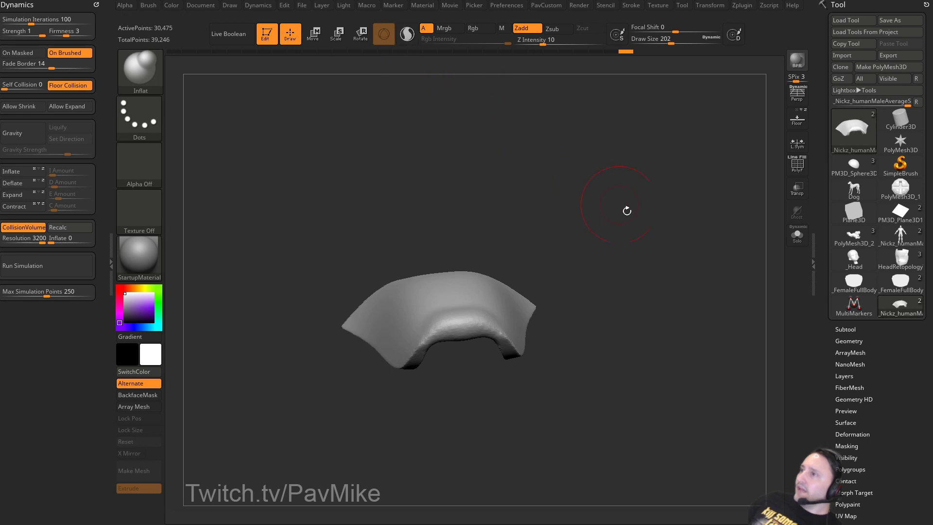
Flatten the swollen lower centre edge of the plate with the TrimDynamic brush.
{"action": "left_click_drag", "start_coordinate": [625, 211], "coordinate": [621, 277], "text": "shift"}
{"action": "key", "text": "b"}
{"action": "key", "text": "t"}
{"action": "key", "text": "d"}
{"action": "left_click_drag", "start_coordinate": [467, 327], "coordinate": [498, 346]}
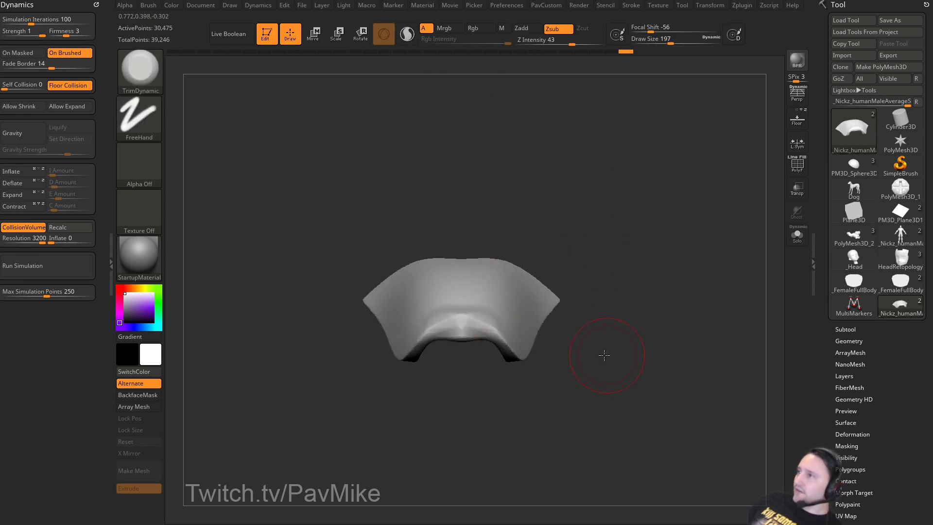
{"action": "left_click_drag", "start_coordinate": [606, 355], "coordinate": [552, 338]}
{"action": "left_click_drag", "start_coordinate": [465, 317], "coordinate": [513, 347]}
Smooth the plate's upper rim and refresh its DynaMesh.
{"action": "mouse_move", "coordinate": [625, 323]}
{"action": "left_mouse_down"}
{"action": "mouse_move", "coordinate": [612, 335]}
{"action": "mouse_move", "coordinate": [623, 294]}
{"action": "mouse_move", "coordinate": [583, 279]}
{"action": "mouse_move", "coordinate": [666, 253]}
{"action": "mouse_move", "coordinate": [634, 251]}
{"action": "left_mouse_up"}
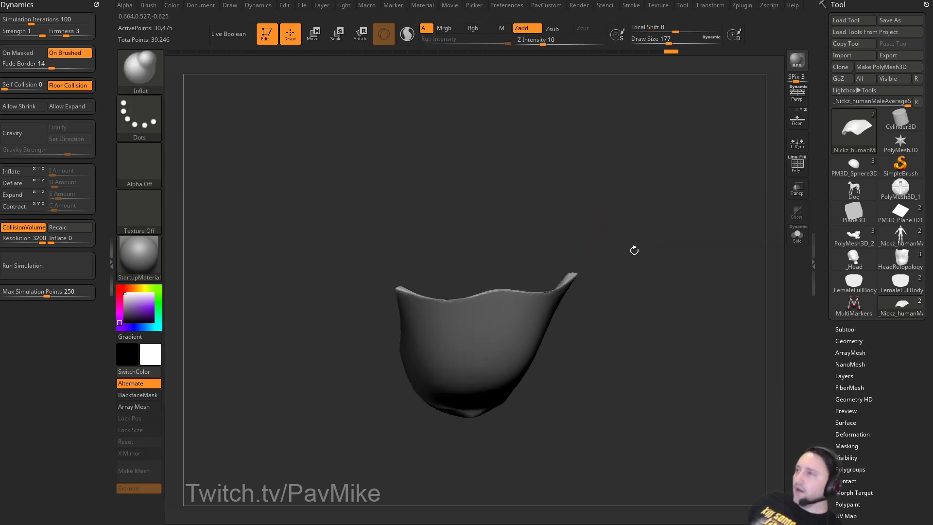
{"action": "left_click_drag", "start_coordinate": [444, 298], "coordinate": [545, 293], "text": "shift"}
{"action": "left_click_drag", "start_coordinate": [642, 246], "coordinate": [653, 304], "text": "ctrl"}
{"action": "mouse_move", "coordinate": [452, 299]}
{"action": "left_mouse_down", "text": "shift"}
{"action": "mouse_move", "coordinate": [500, 301]}
{"action": "mouse_move", "coordinate": [535, 289]}
{"action": "left_mouse_up", "text": "shift"}
{"action": "left_click_drag", "start_coordinate": [602, 262], "coordinate": [629, 277]}
{"action": "left_click_drag", "start_coordinate": [669, 322], "coordinate": [747, 231]}
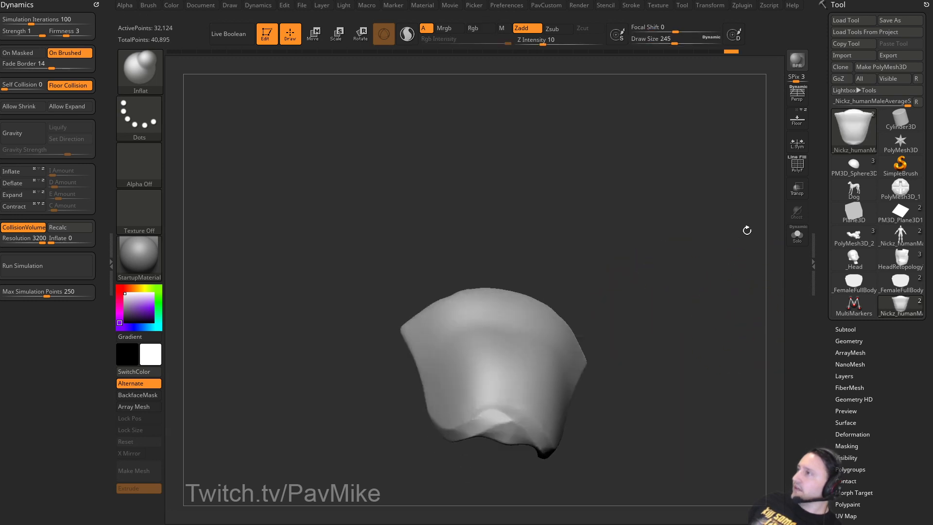
Show the male figure subtool together with the plate and straighten to the front view.
{"action": "left_click", "coordinate": [846, 329]}
{"action": "left_click", "coordinate": [919, 194]}
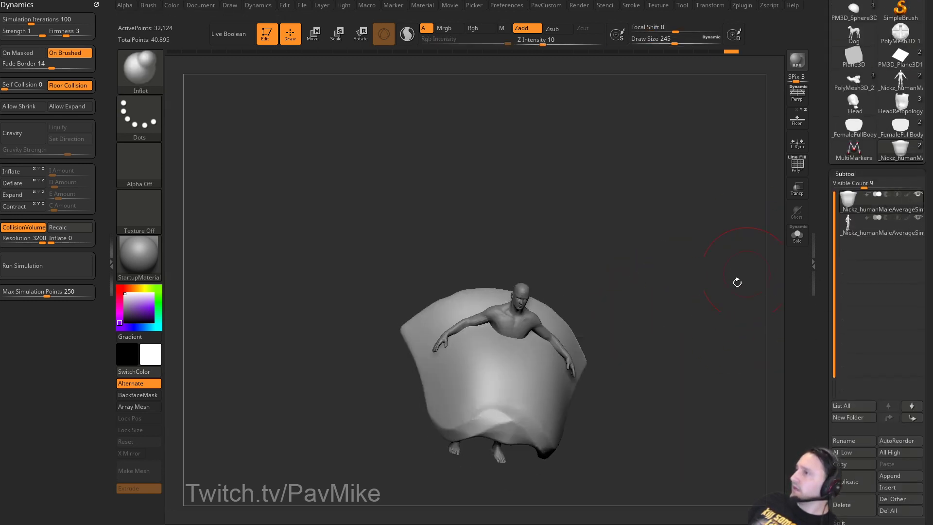
{"action": "left_click_drag", "start_coordinate": [736, 282], "coordinate": [654, 318], "text": "shift"}
{"action": "left_click_drag", "start_coordinate": [684, 285], "coordinate": [674, 257], "text": "alt"}
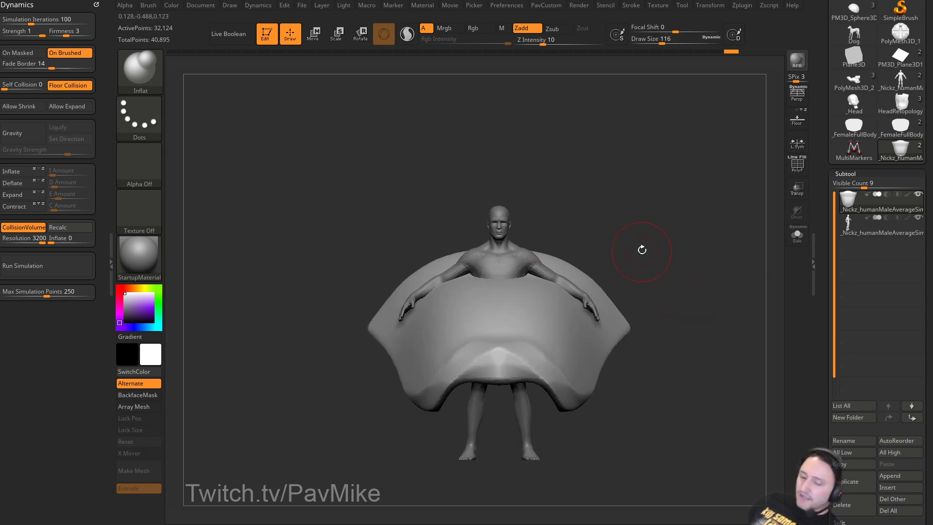
Trim and even out the plate's lower front rim and its arched edge with the TrimDynamic brush.
{"action": "key", "text": "b"}
{"action": "key", "text": "t"}
{"action": "key", "text": "d"}
{"action": "key", "text": "s"}
{"action": "left_click", "coordinate": [521, 327]}
{"action": "left_click_drag", "start_coordinate": [508, 367], "coordinate": [531, 374]}
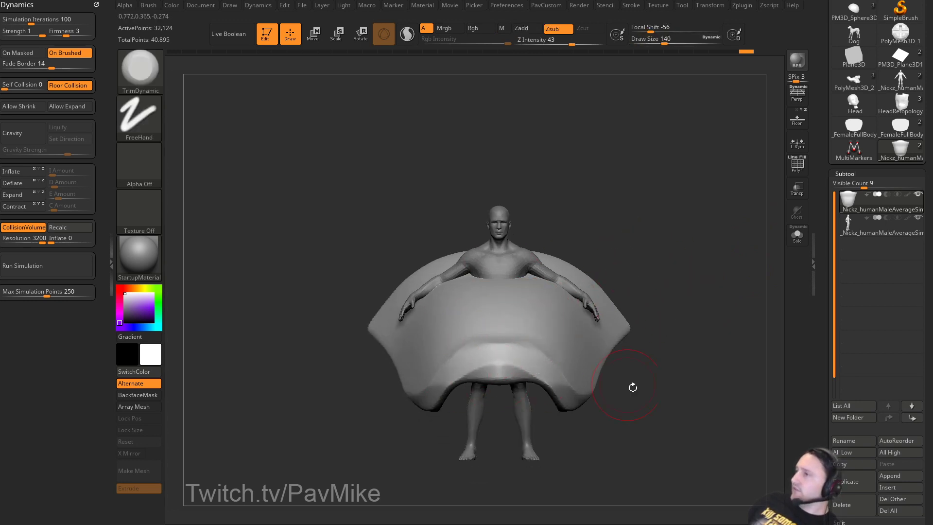
{"action": "left_click_drag", "start_coordinate": [633, 388], "coordinate": [495, 350]}
{"action": "left_click_drag", "start_coordinate": [471, 414], "coordinate": [558, 327]}
{"action": "left_click_drag", "start_coordinate": [557, 379], "coordinate": [571, 368]}
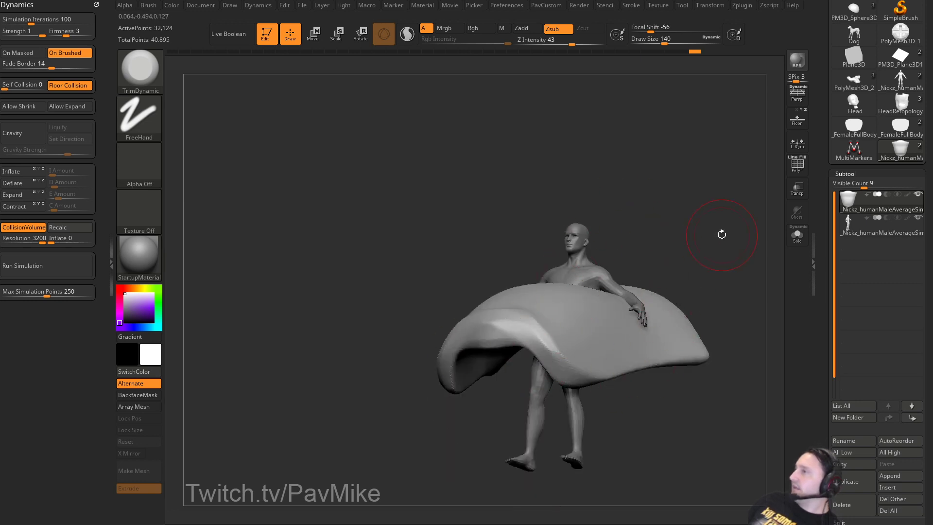
{"action": "left_click_drag", "start_coordinate": [722, 234], "coordinate": [637, 301]}
{"action": "left_click_drag", "start_coordinate": [467, 326], "coordinate": [413, 299]}
{"action": "mouse_move", "coordinate": [567, 337]}
{"action": "left_mouse_down", "text": "alt"}
{"action": "mouse_move", "coordinate": [634, 323]}
{"action": "mouse_move", "coordinate": [689, 242]}
{"action": "mouse_move", "coordinate": [673, 291]}
{"action": "left_mouse_up", "text": "alt"}
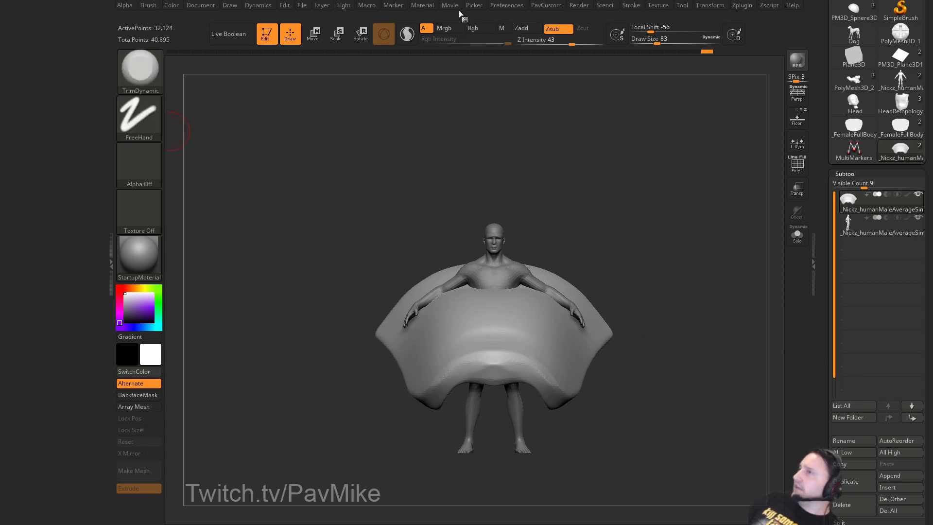
Dock the Macro palette and run the Create Instance Subtool macro on the plate.
{"action": "left_click", "coordinate": [367, 5]}
{"action": "left_click_drag", "start_coordinate": [362, 15], "coordinate": [85, 68]}
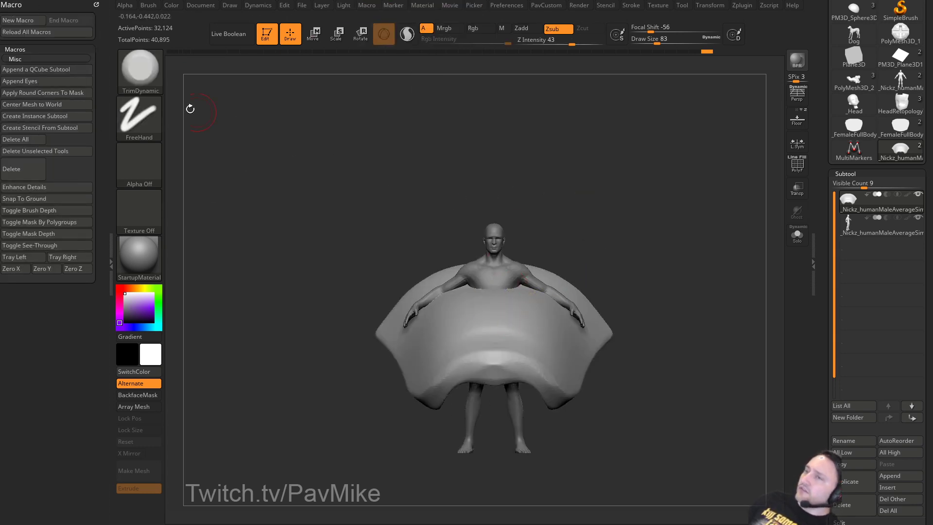
{"action": "left_click", "coordinate": [39, 115]}
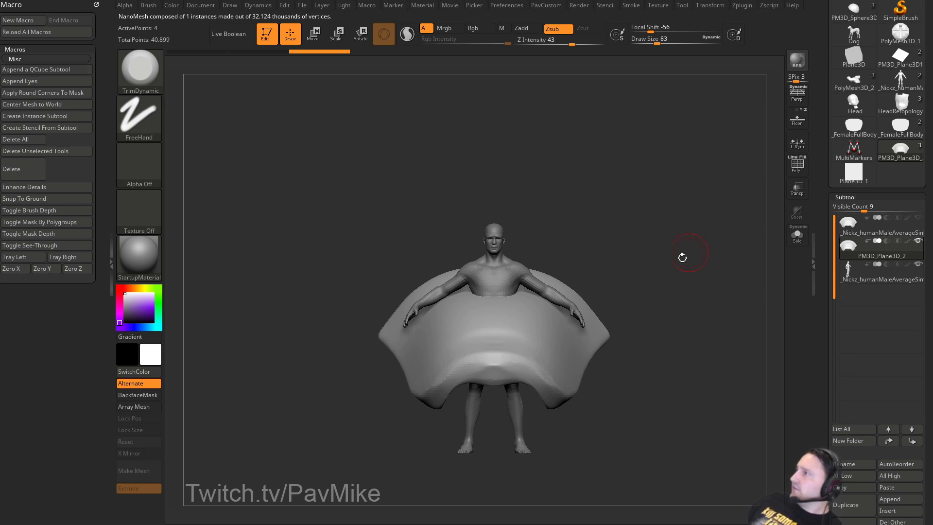
Bring up the transform gizmo on the plate instance and switch from TransposeCloth to the Transpose brush.
{"action": "left_click_drag", "start_coordinate": [683, 257], "coordinate": [647, 214], "text": "alt"}
{"action": "key", "text": "w"}
{"action": "left_click_drag", "start_coordinate": [593, 204], "coordinate": [515, 194]}
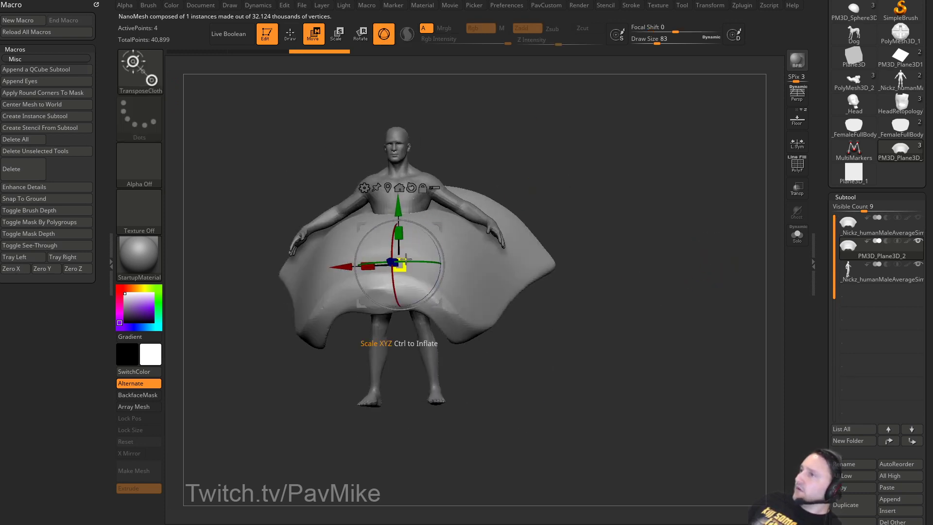
{"action": "left_click_drag", "start_coordinate": [369, 265], "coordinate": [348, 266]}
{"action": "left_click_drag", "start_coordinate": [526, 200], "coordinate": [574, 175]}
{"action": "mouse_move", "coordinate": [573, 175]}
{"action": "left_mouse_down", "text": "alt"}
{"action": "mouse_move", "coordinate": [605, 214]}
{"action": "mouse_move", "coordinate": [564, 232]}
{"action": "left_mouse_up", "text": "alt"}
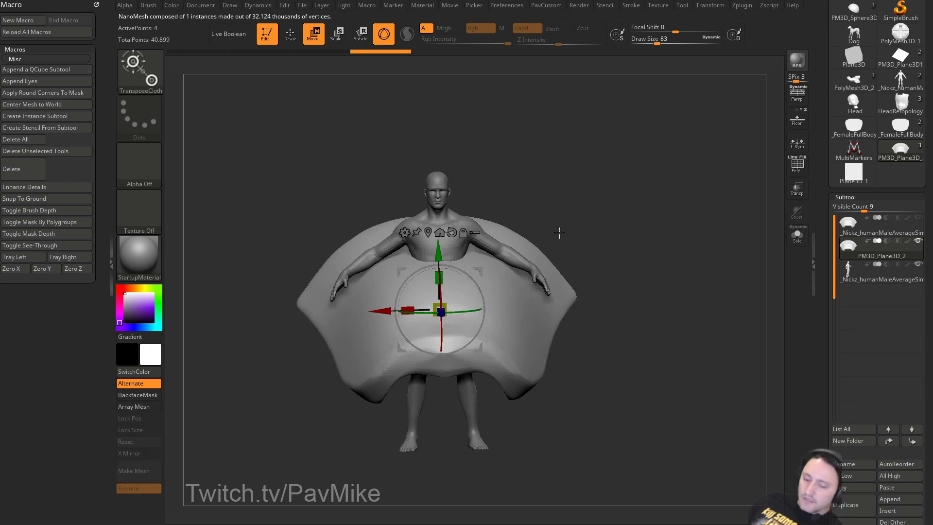
{"action": "key", "text": "b"}
{"action": "key", "text": "t"}
{"action": "key", "text": "r"}
Scale down, rotate and move the plate instance onto the figure's right shoulder.
{"action": "left_click_drag", "start_coordinate": [441, 310], "coordinate": [293, 316]}
{"action": "left_click_drag", "start_coordinate": [402, 272], "coordinate": [352, 181]}
{"action": "left_click_drag", "start_coordinate": [565, 156], "coordinate": [594, 284], "text": "alt"}
{"action": "left_click_drag", "start_coordinate": [451, 310], "coordinate": [449, 423]}
{"action": "left_click_drag", "start_coordinate": [448, 311], "coordinate": [440, 312]}
{"action": "left_click_drag", "start_coordinate": [574, 233], "coordinate": [625, 256], "text": "shift"}
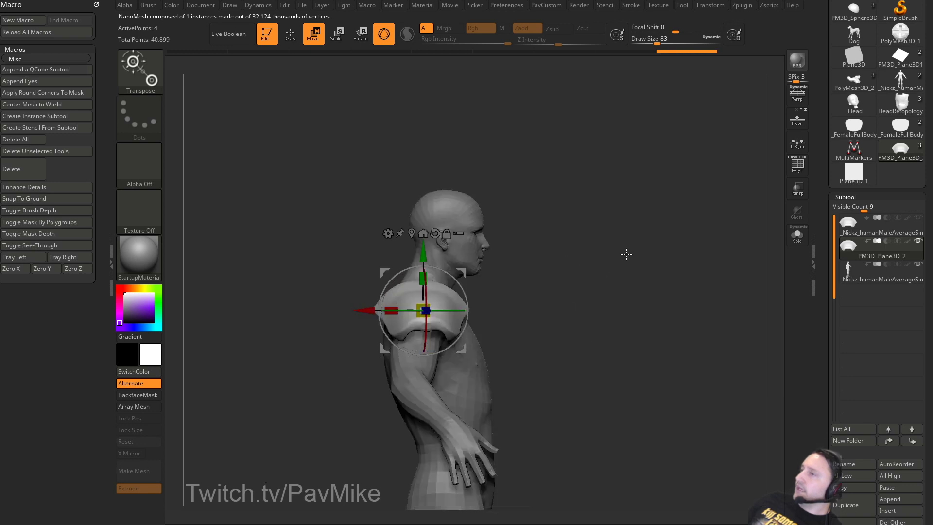
Try Mirror And Weld across the Z axis on the shoulder plate instance.
{"action": "key", "text": "q"}
{"action": "left_click_drag", "start_coordinate": [654, 155], "coordinate": [659, 174], "text": "alt"}
{"action": "key", "text": "space"}
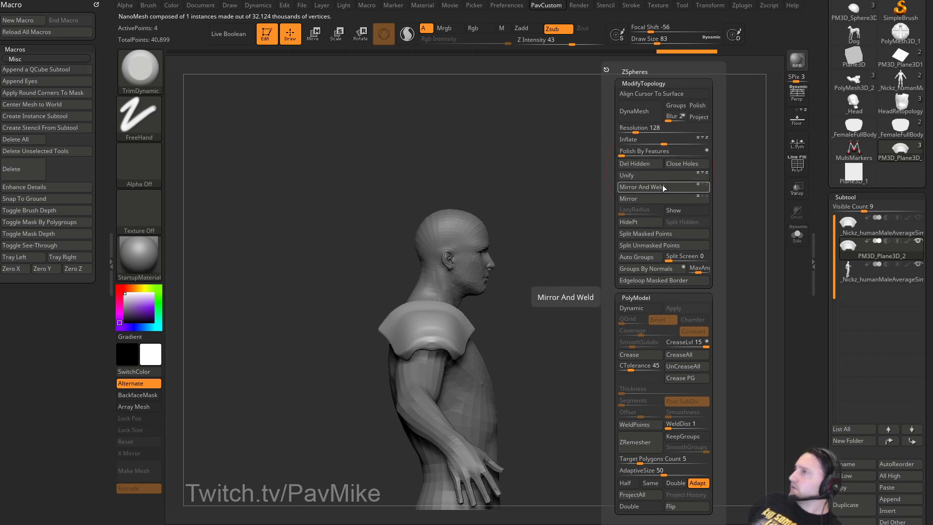
{"action": "left_click", "coordinate": [706, 187]}
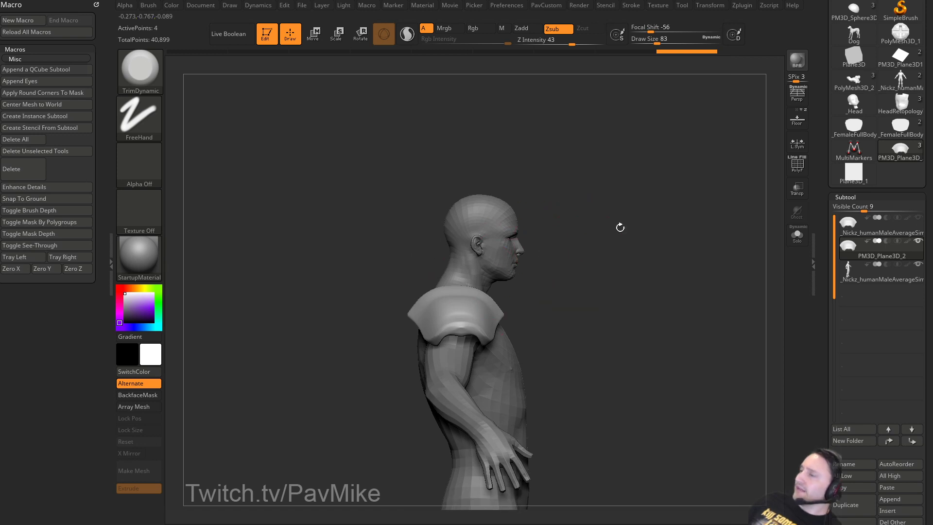
Fine-tune the position and rotation of the shoulder plate instance to fit the right shoulder.
{"action": "key", "text": "w"}
{"action": "left_click_drag", "start_coordinate": [499, 283], "coordinate": [493, 283]}
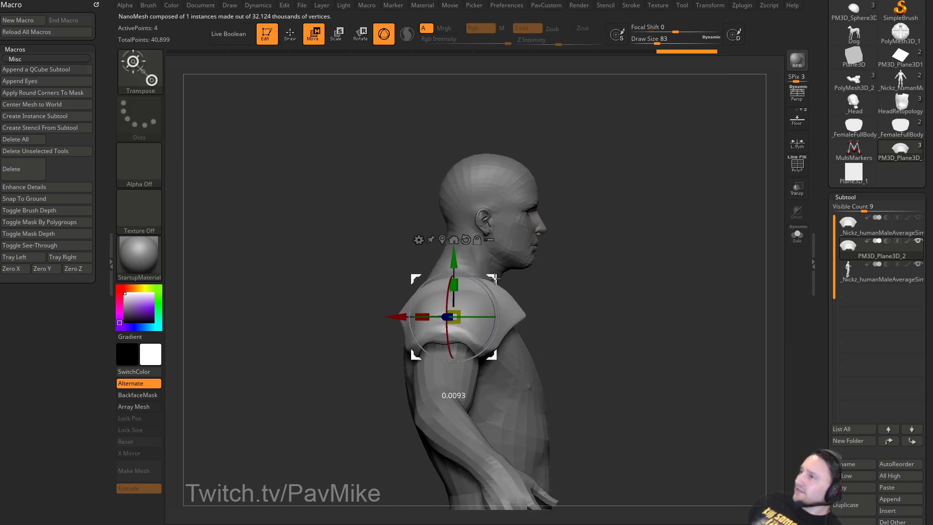
{"action": "right_click_drag", "start_coordinate": [492, 284], "coordinate": [504, 282]}
{"action": "left_click_drag", "start_coordinate": [486, 286], "coordinate": [435, 279]}
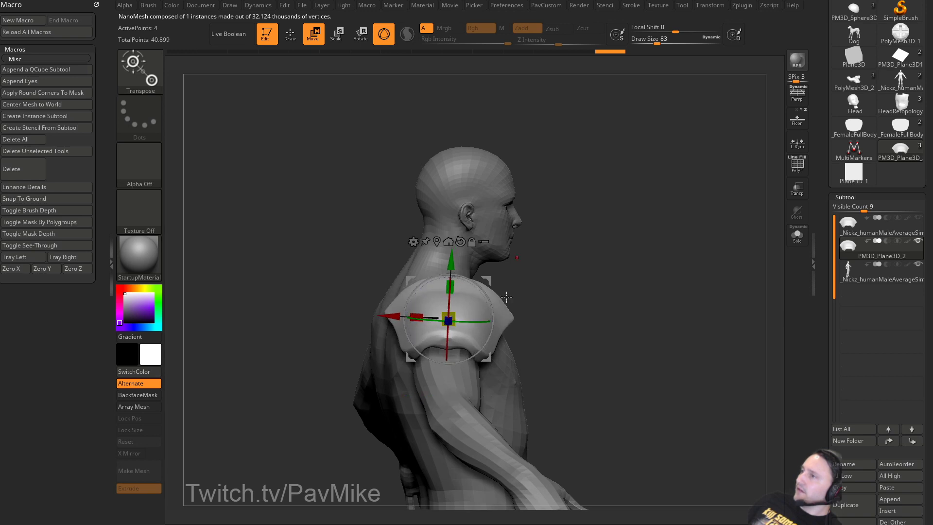
Duplicate the shoulder instance, then rotate, shrink and place the copy over the right elbow.
{"action": "left_click_drag", "start_coordinate": [506, 297], "coordinate": [496, 370]}
{"action": "left_click_drag", "start_coordinate": [535, 340], "coordinate": [548, 309]}
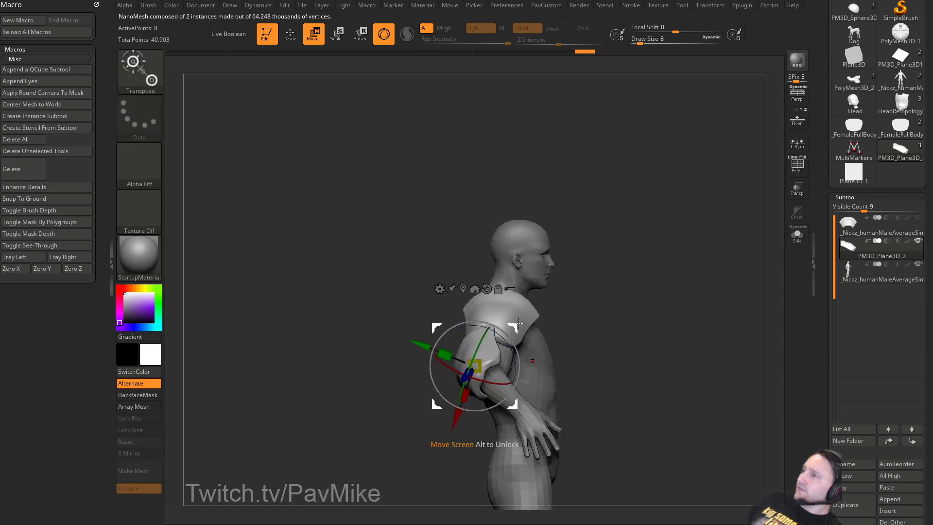
{"action": "left_click_drag", "start_coordinate": [428, 379], "coordinate": [516, 373]}
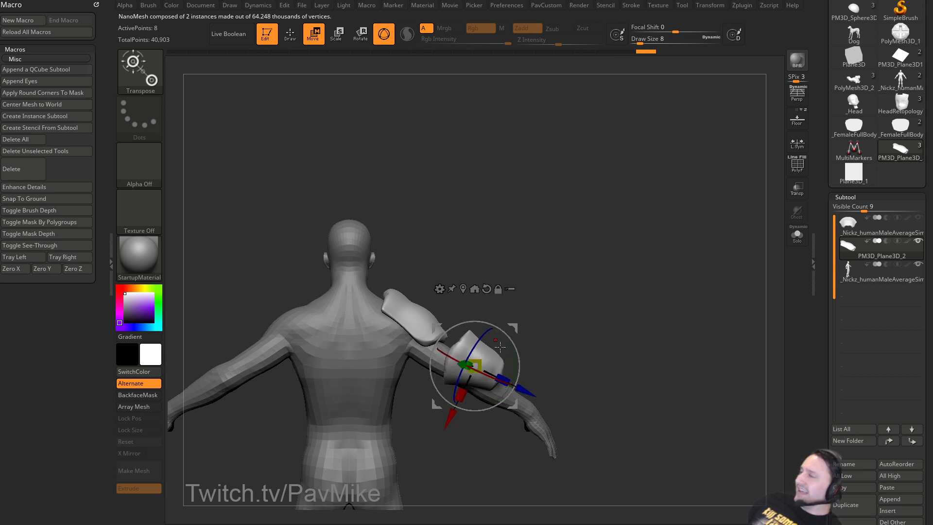
{"action": "left_click_drag", "start_coordinate": [551, 310], "coordinate": [539, 342]}
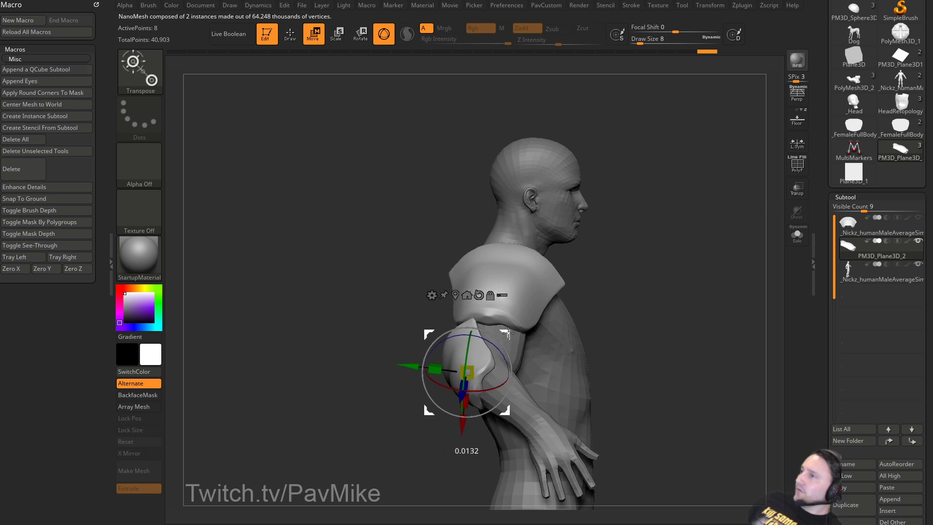
Duplicate the elbow instance down to the right leg, then rotate and position the copy in front of the knee.
{"action": "key", "text": "q"}
{"action": "mouse_move", "coordinate": [688, 306]}
{"action": "left_mouse_down"}
{"action": "mouse_move", "coordinate": [607, 276]}
{"action": "mouse_move", "coordinate": [671, 283]}
{"action": "mouse_move", "coordinate": [657, 225]}
{"action": "left_mouse_up"}
{"action": "key", "text": "w"}
{"action": "left_click_drag", "start_coordinate": [443, 247], "coordinate": [440, 438], "text": "ctrl"}
{"action": "left_click_drag", "start_coordinate": [577, 281], "coordinate": [466, 378]}
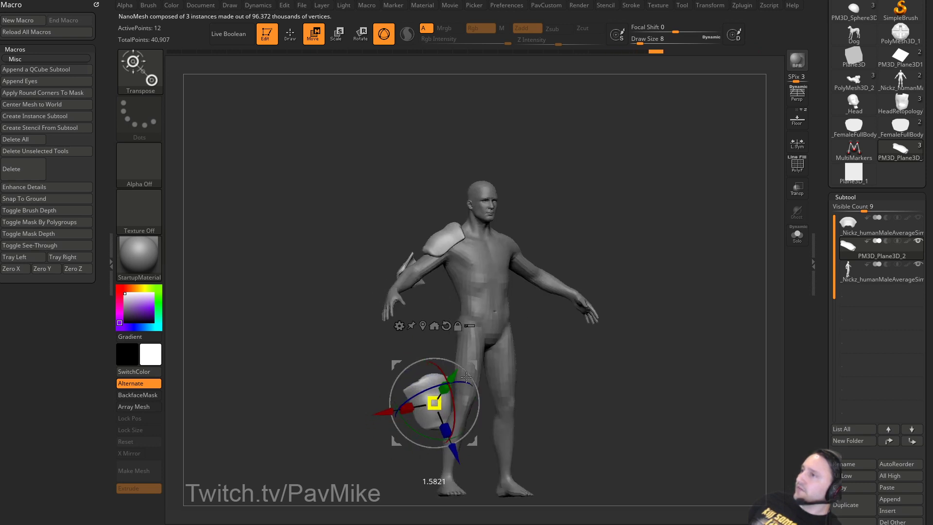
{"action": "left_click_drag", "start_coordinate": [608, 330], "coordinate": [462, 334]}
{"action": "left_click_drag", "start_coordinate": [398, 344], "coordinate": [406, 362]}
{"action": "left_click_drag", "start_coordinate": [457, 317], "coordinate": [507, 320]}
Show the NanoMesh placement planes of the armour instances, inspect them around the figure, and hide them again.
{"action": "scroll", "coordinate": [848, 235], "scroll_direction": "down", "scroll_amount": 10}
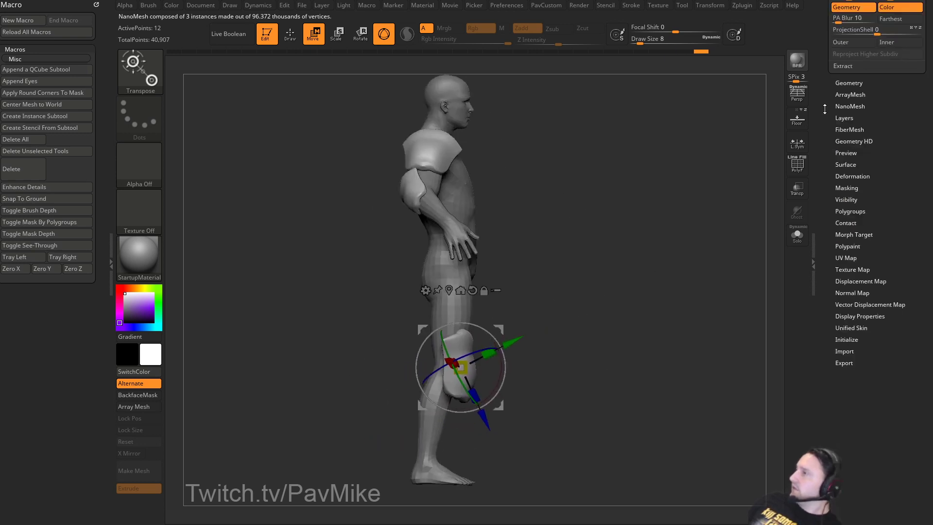
{"action": "left_click", "coordinate": [849, 130]}
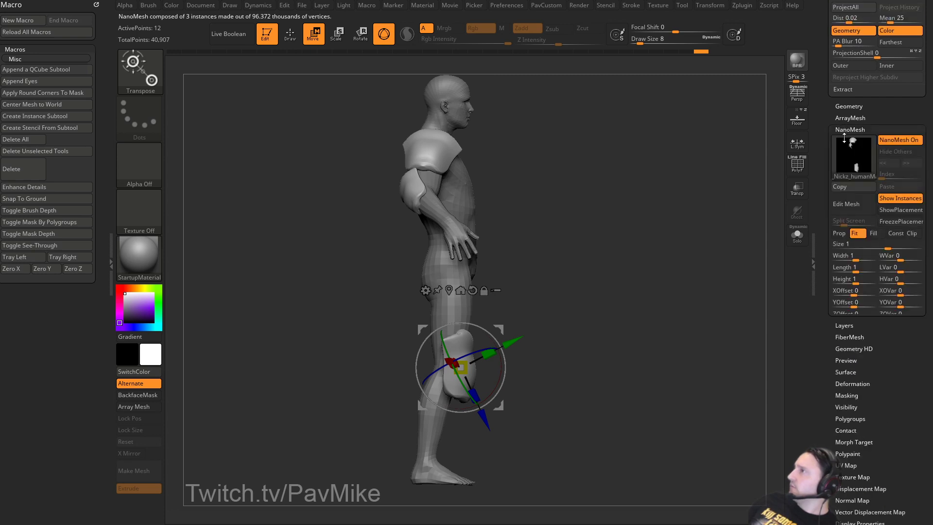
{"action": "left_click", "coordinate": [893, 213]}
{"action": "left_click_drag", "start_coordinate": [671, 297], "coordinate": [532, 353]}
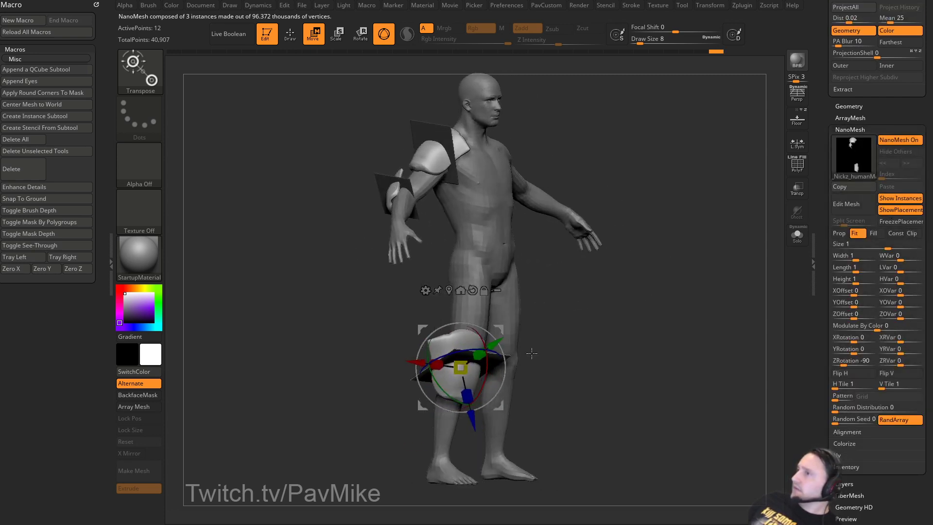
{"action": "left_click_drag", "start_coordinate": [602, 317], "coordinate": [645, 321]}
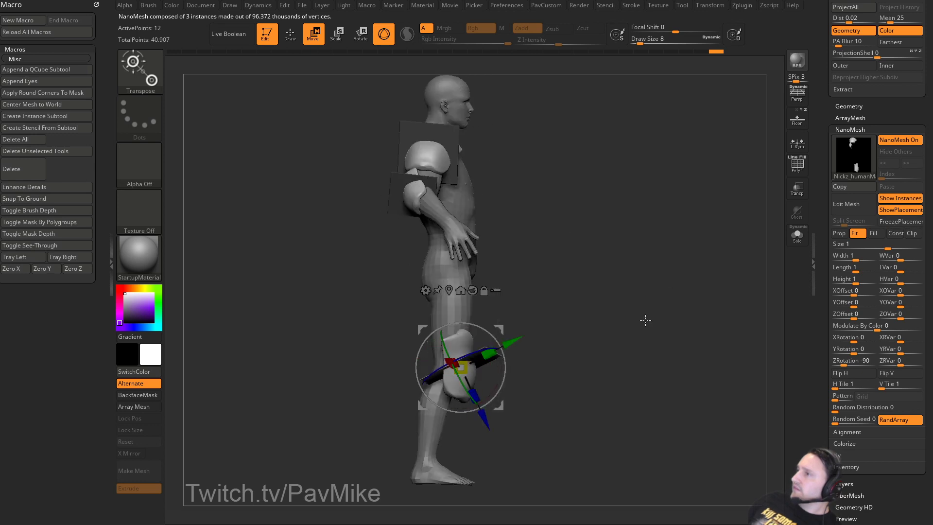
{"action": "left_click", "coordinate": [910, 210]}
Adjust the knee instance's position and rotation until it wraps the right knee, and return to Draw mode.
{"action": "right_click_drag", "start_coordinate": [656, 291], "coordinate": [659, 329], "text": "ctrl"}
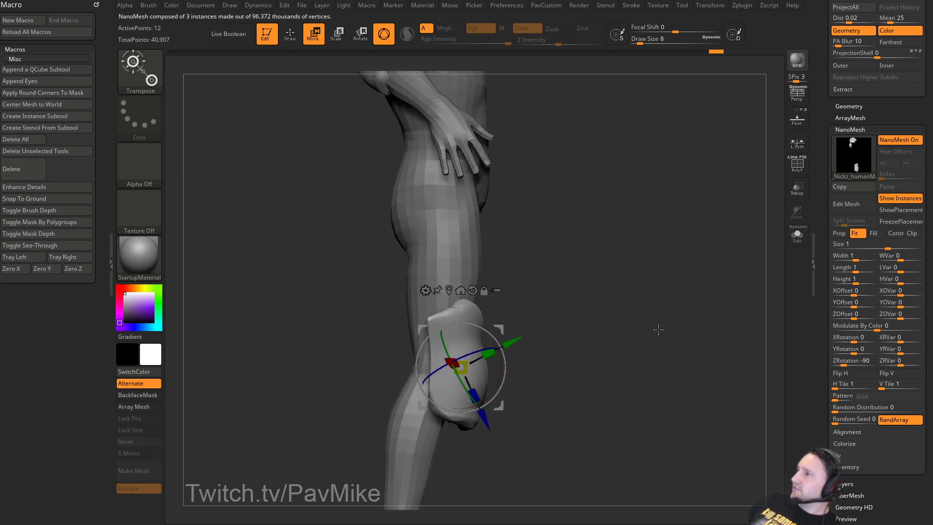
{"action": "left_click_drag", "start_coordinate": [502, 329], "coordinate": [503, 328]}
{"action": "right_click_drag", "start_coordinate": [559, 326], "coordinate": [506, 325], "text": "shift"}
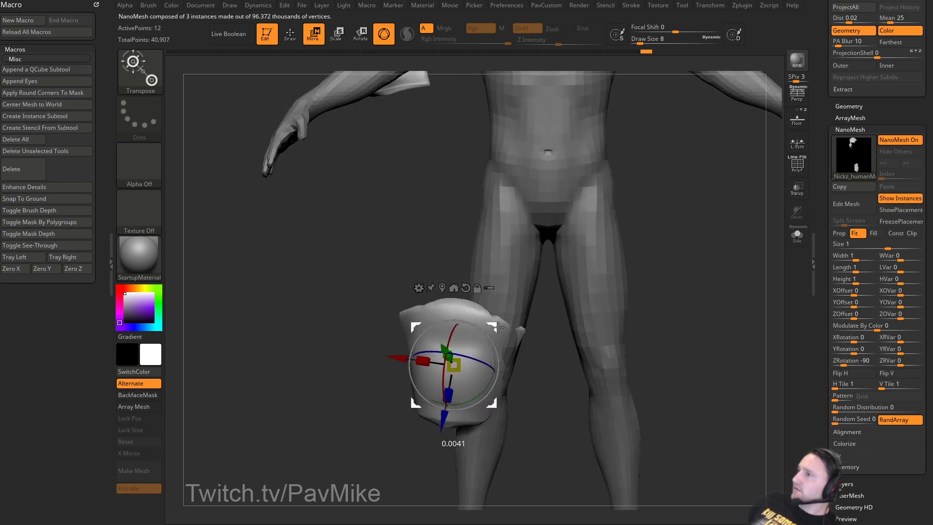
{"action": "left_click_drag", "start_coordinate": [498, 327], "coordinate": [523, 326]}
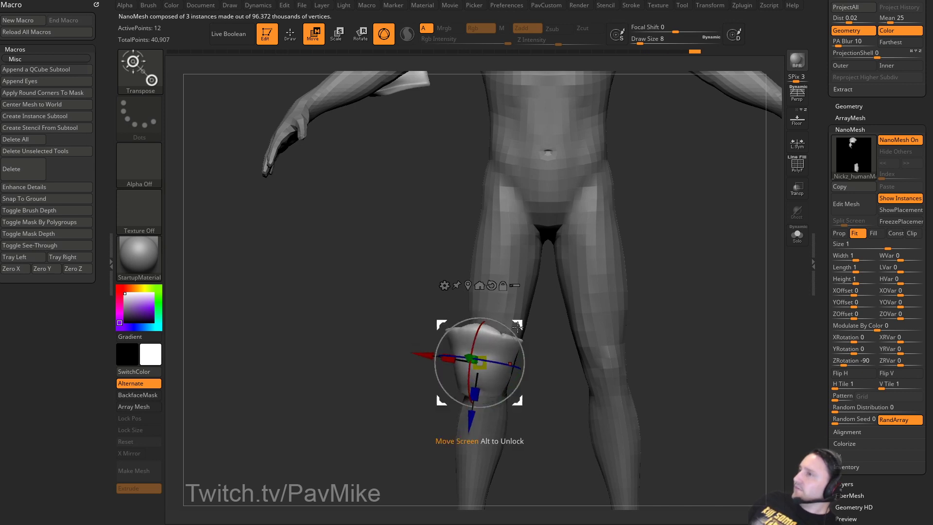
{"action": "left_click_drag", "start_coordinate": [524, 323], "coordinate": [525, 323]}
{"action": "key", "text": "q"}
{"action": "key", "text": "f"}
{"action": "right_click_drag", "start_coordinate": [653, 292], "coordinate": [647, 345], "text": "ctrl"}
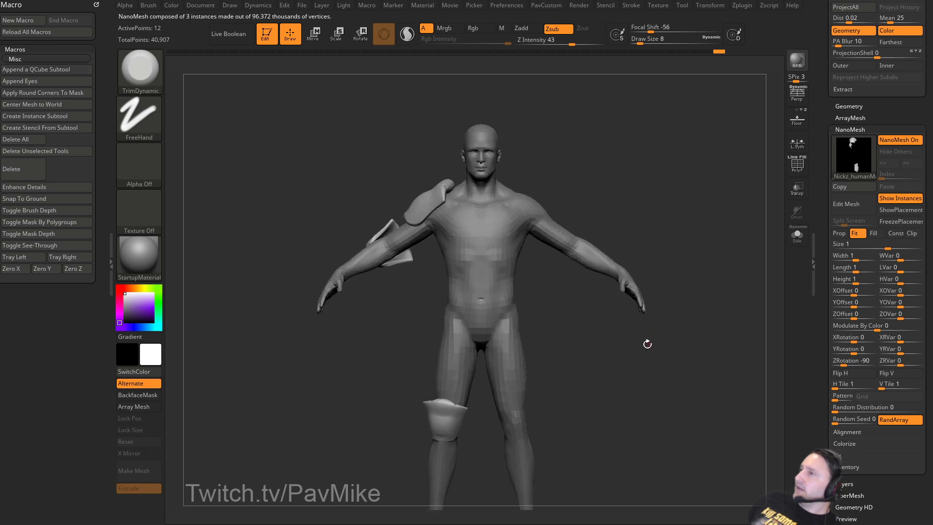
Set the draw size to 23 and show the NanoMesh placement planes with polyframe display on.
{"action": "right_click_drag", "start_coordinate": [666, 177], "coordinate": [644, 219], "text": "alt"}
{"action": "key", "text": "s"}
{"action": "left_click_drag", "start_coordinate": [625, 234], "coordinate": [629, 233]}
{"action": "mouse_move", "coordinate": [632, 225]}
{"action": "right_mouse_down"}
{"action": "mouse_move", "coordinate": [730, 252]}
{"action": "mouse_move", "coordinate": [633, 238]}
{"action": "right_mouse_up"}
{"action": "key", "text": "s"}
{"action": "left_click_drag", "start_coordinate": [633, 237], "coordinate": [635, 237]}
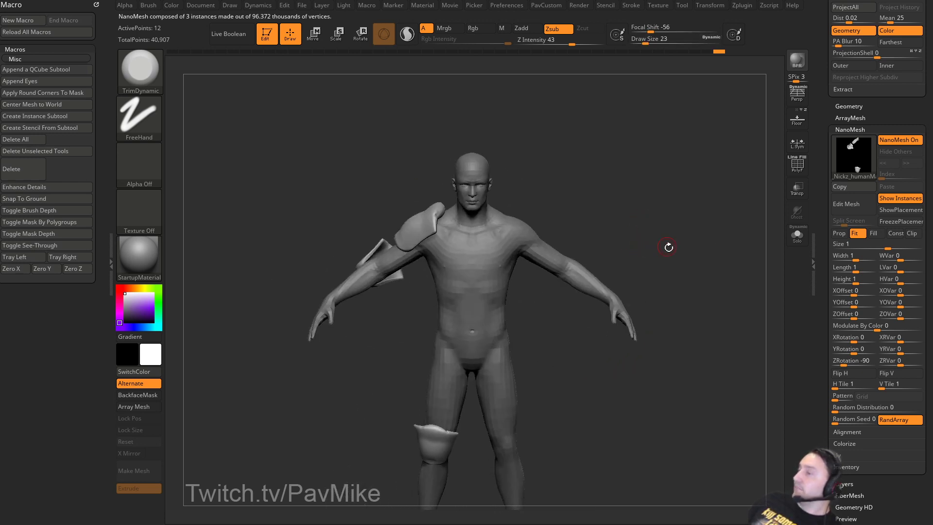
{"action": "right_click_drag", "start_coordinate": [669, 246], "coordinate": [677, 218], "text": "shift"}
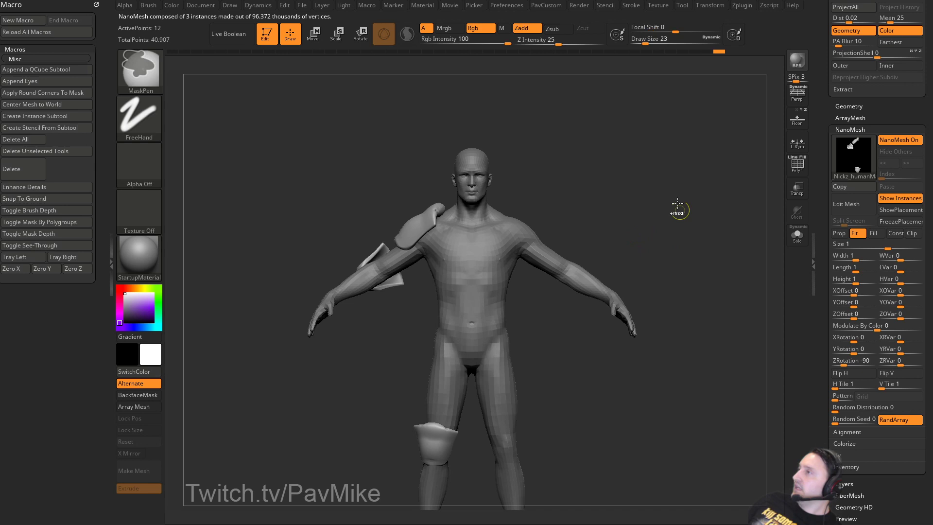
{"action": "left_click", "coordinate": [893, 209]}
{"action": "right_click_drag", "start_coordinate": [758, 253], "coordinate": [690, 260]}
{"action": "key", "text": "shift+f"}
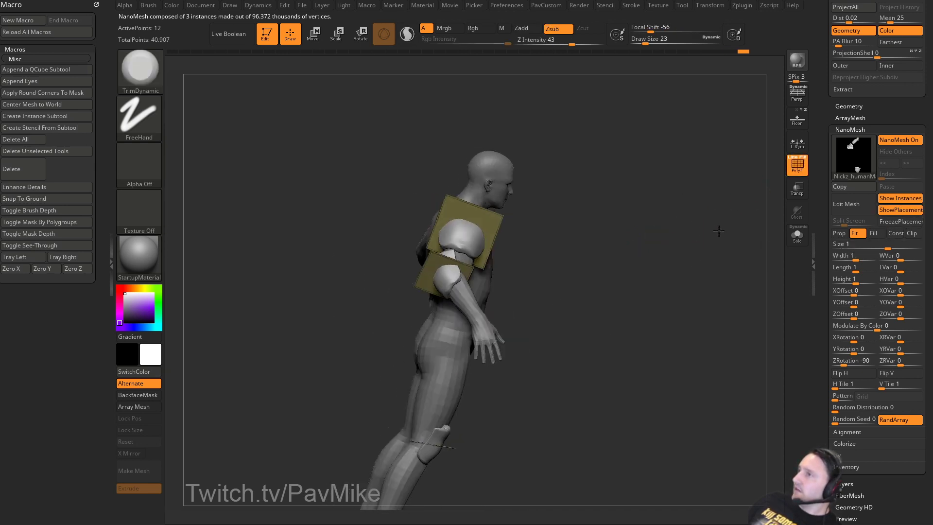
Mirror and weld the placement mesh so the armour instances also appear on the figure's left side.
{"action": "right_click_drag", "start_coordinate": [719, 231], "coordinate": [682, 252]}
{"action": "key", "text": "space"}
{"action": "key", "text": "space"}
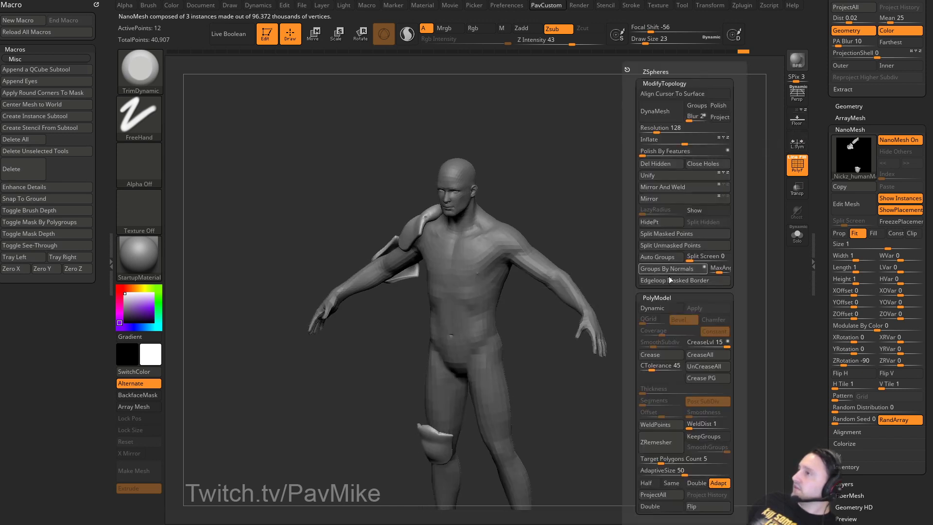
{"action": "left_click", "coordinate": [691, 188]}
{"action": "mouse_move", "coordinate": [647, 229]}
{"action": "right_mouse_down"}
{"action": "mouse_move", "coordinate": [610, 246]}
{"action": "mouse_move", "coordinate": [642, 225]}
{"action": "right_mouse_up"}
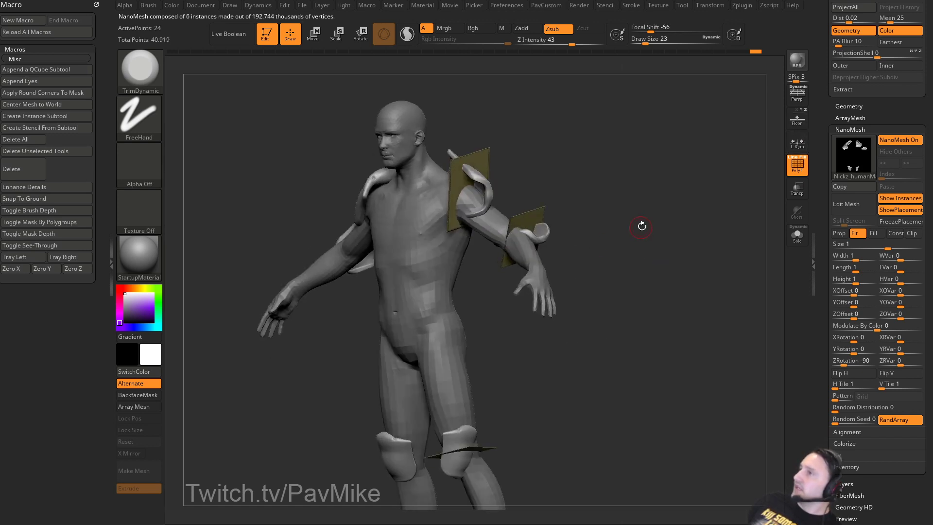
Reorient the mirrored armour on the left shoulder and elbow with ZModeler's Spin Edges polygon action on single polys.
{"action": "key", "text": "b"}
{"action": "key", "text": "z"}
{"action": "key", "text": "m"}
{"action": "key", "text": "space"}
{"action": "left_click", "coordinate": [538, 141]}
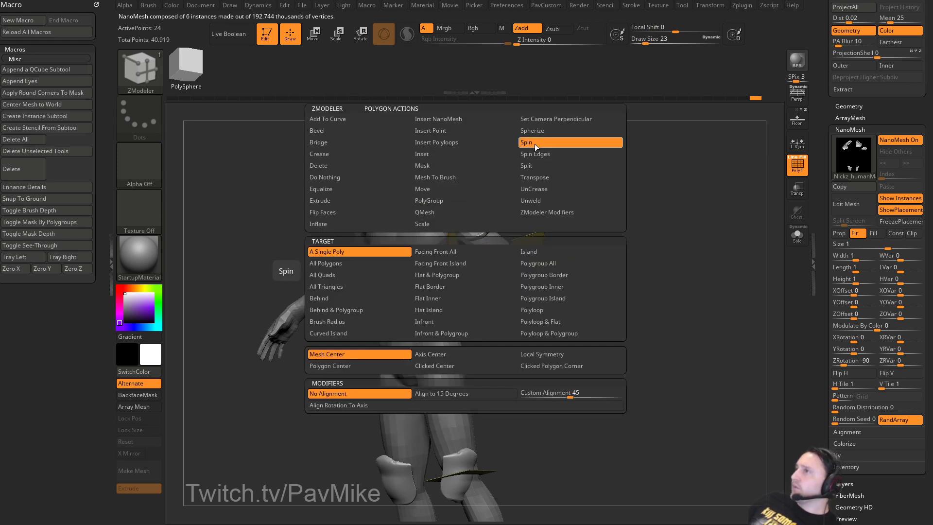
{"action": "left_click", "coordinate": [554, 153]}
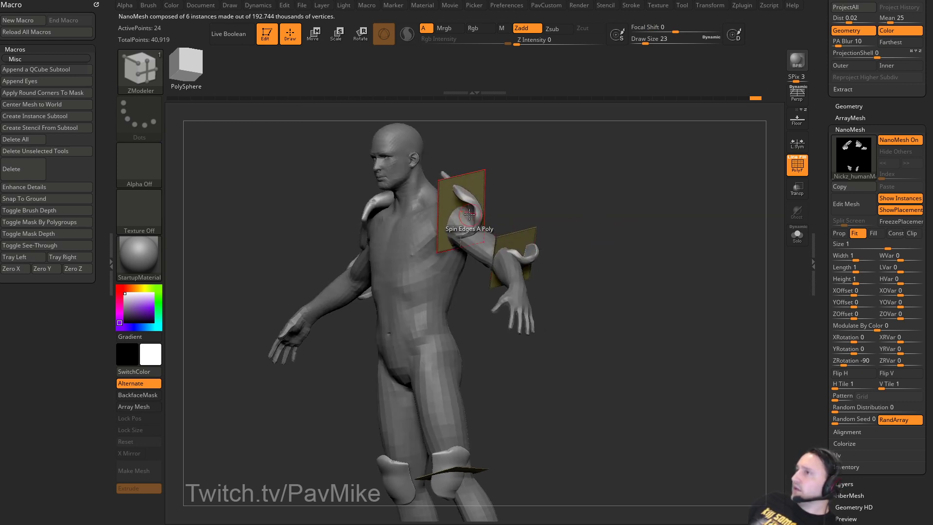
{"action": "left_click", "coordinate": [461, 212]}
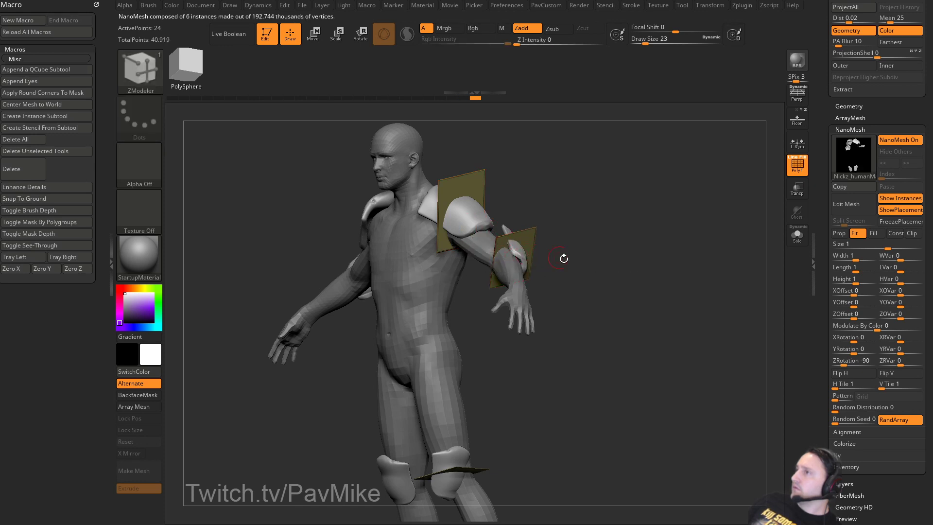
Spin the edges of the left knee's placement polygon until its armour plate faces forward.
{"action": "left_click_drag", "start_coordinate": [562, 256], "coordinate": [584, 197], "text": "alt"}
{"action": "mouse_move", "coordinate": [563, 228]}
{"action": "left_mouse_down"}
{"action": "mouse_move", "coordinate": [584, 240]}
{"action": "mouse_move", "coordinate": [565, 246]}
{"action": "left_mouse_up"}
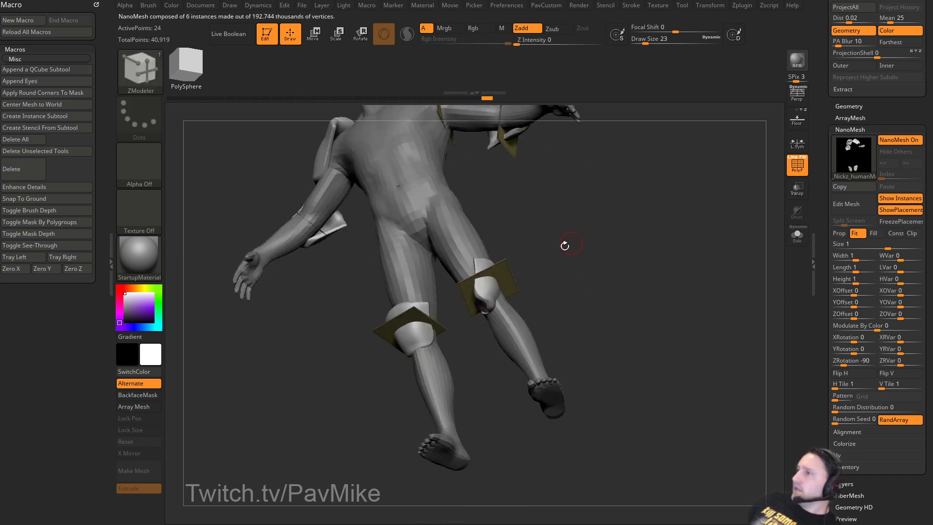
{"action": "left_click", "coordinate": [484, 287]}
{"action": "left_click", "coordinate": [486, 287]}
{"action": "left_click", "coordinate": [489, 286]}
{"action": "left_click_drag", "start_coordinate": [638, 272], "coordinate": [677, 298], "text": "alt"}
{"action": "key", "text": "2"}
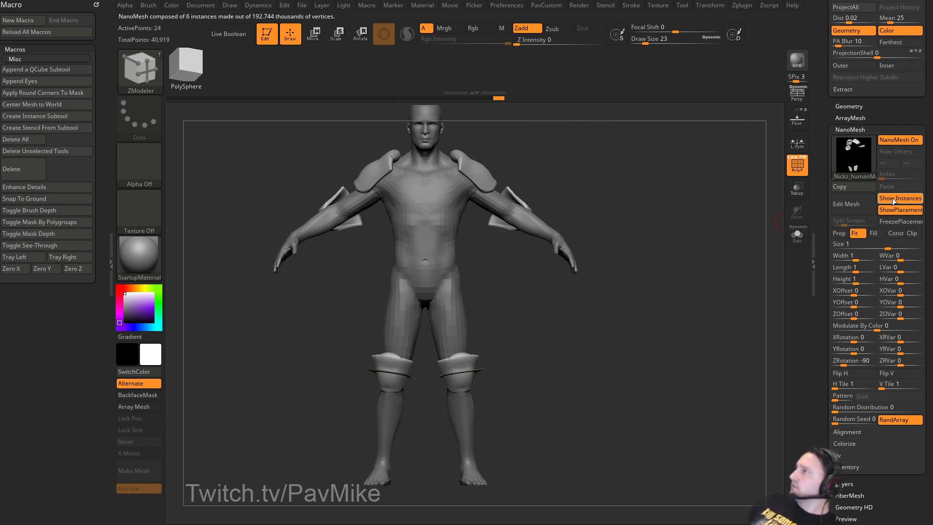
Hide the placement planes and open the NanoMesh plate in split-screen Edit Mesh mode with polyframe display off.
{"action": "left_click", "coordinate": [898, 200]}
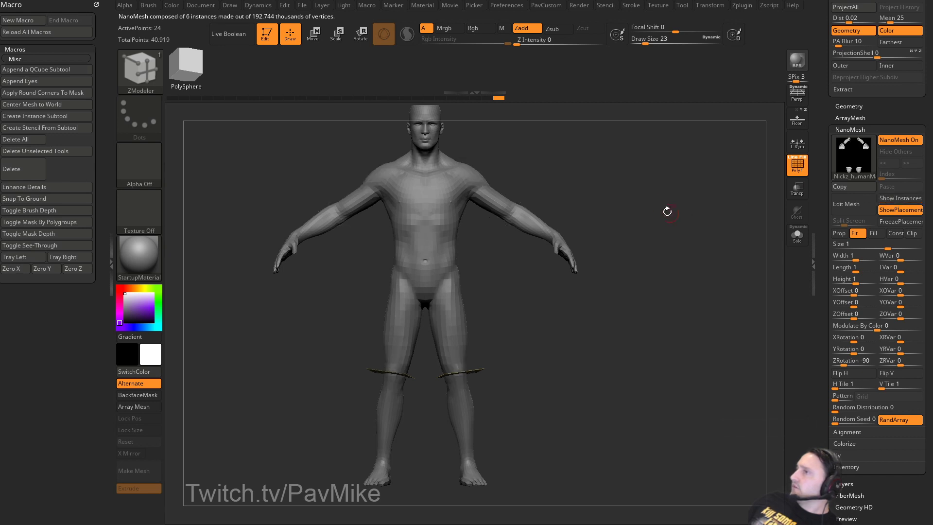
{"action": "left_click_drag", "start_coordinate": [668, 210], "coordinate": [679, 271], "text": "alt"}
{"action": "left_click", "coordinate": [901, 210]}
{"action": "left_click", "coordinate": [847, 204]}
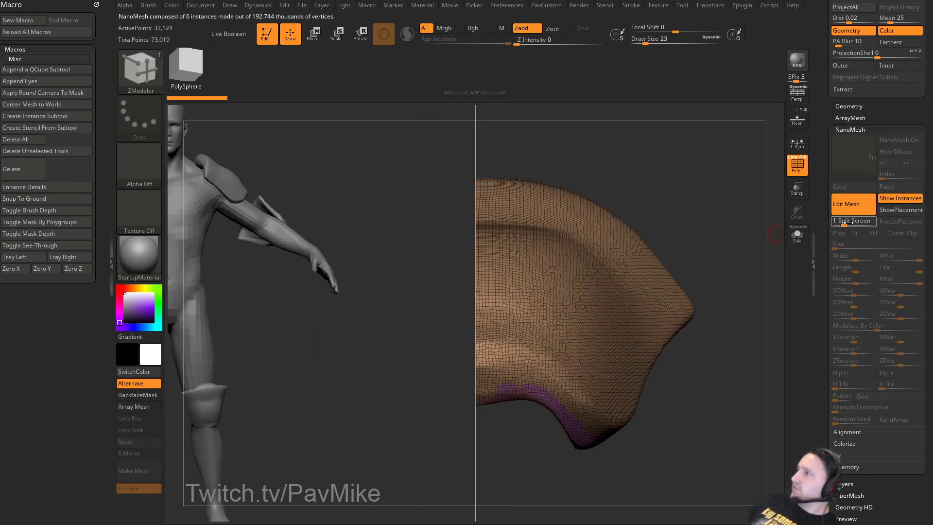
{"action": "left_click", "coordinate": [798, 166]}
{"action": "left_click_drag", "start_coordinate": [710, 165], "coordinate": [729, 217]}
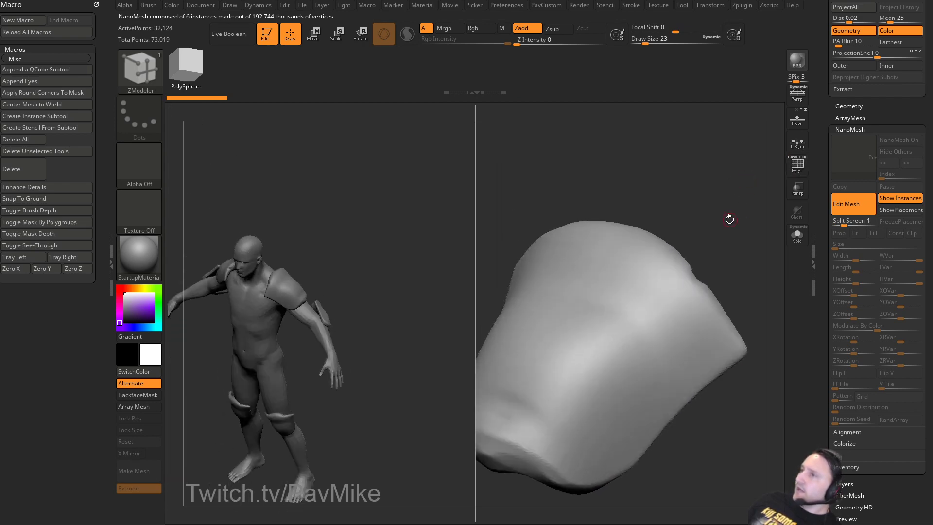
Trim and flatten the armour plate's surface and outer edges with a large TrimDynamic brush.
{"action": "key", "text": "b"}
{"action": "key", "text": "t"}
{"action": "key", "text": "d"}
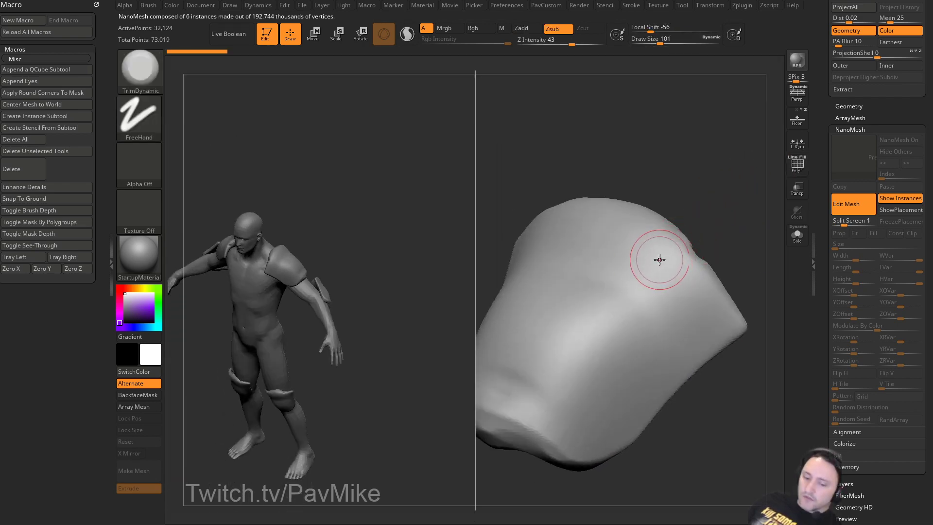
{"action": "mouse_move", "coordinate": [718, 165]}
{"action": "left_mouse_down"}
{"action": "mouse_move", "coordinate": [728, 189]}
{"action": "mouse_move", "coordinate": [714, 248]}
{"action": "left_mouse_up"}
{"action": "key", "text": "s"}
{"action": "left_click", "coordinate": [668, 236]}
{"action": "mouse_move", "coordinate": [615, 214]}
{"action": "left_mouse_down"}
{"action": "mouse_move", "coordinate": [577, 204]}
{"action": "mouse_move", "coordinate": [672, 202]}
{"action": "left_mouse_up"}
{"action": "left_click_drag", "start_coordinate": [608, 214], "coordinate": [678, 247]}
{"action": "mouse_move", "coordinate": [733, 258]}
{"action": "left_mouse_down"}
{"action": "mouse_move", "coordinate": [717, 238]}
{"action": "mouse_move", "coordinate": [644, 239]}
{"action": "left_mouse_up"}
{"action": "mouse_move", "coordinate": [644, 239]}
{"action": "left_mouse_down"}
{"action": "mouse_move", "coordinate": [689, 280]}
{"action": "mouse_move", "coordinate": [704, 281]}
{"action": "left_mouse_up"}
{"action": "left_click_drag", "start_coordinate": [693, 260], "coordinate": [686, 304]}
{"action": "left_click_drag", "start_coordinate": [737, 282], "coordinate": [653, 250]}
{"action": "key", "text": "shift"}
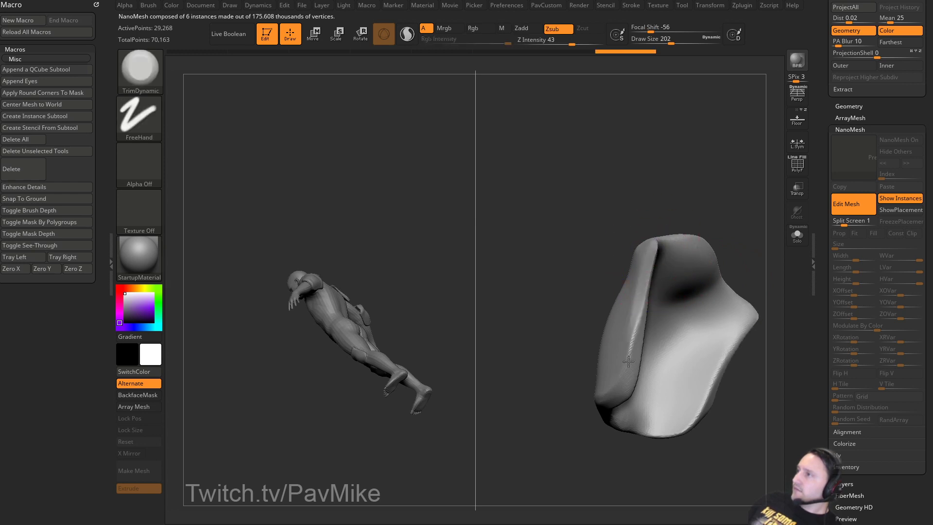
Press two eye sockets and block out a mouth area on the plate's front with the Standard brush at draw size 172.
{"action": "mouse_move", "coordinate": [583, 337]}
{"action": "left_mouse_down"}
{"action": "mouse_move", "coordinate": [684, 379]}
{"action": "mouse_move", "coordinate": [740, 294]}
{"action": "mouse_move", "coordinate": [717, 277]}
{"action": "mouse_move", "coordinate": [712, 287]}
{"action": "left_mouse_up"}
{"action": "key", "text": "b"}
{"action": "key", "text": "s"}
{"action": "key", "text": "t"}
{"action": "key", "text": "s"}
{"action": "left_click", "coordinate": [584, 255]}
{"action": "left_click_drag", "start_coordinate": [565, 253], "coordinate": [556, 256]}
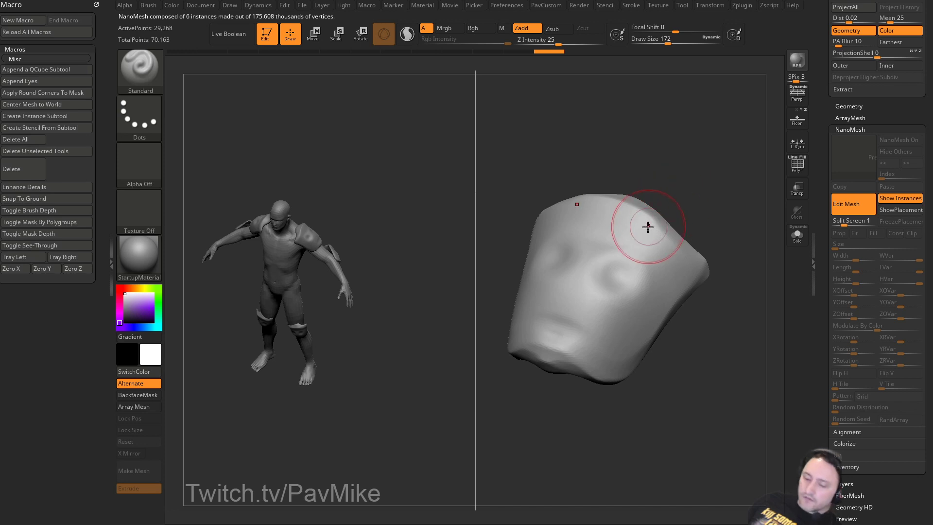
{"action": "left_click_drag", "start_coordinate": [703, 204], "coordinate": [721, 173]}
{"action": "left_click_drag", "start_coordinate": [563, 247], "coordinate": [552, 258], "text": "alt"}
{"action": "left_click_drag", "start_coordinate": [651, 166], "coordinate": [679, 230]}
Build up the brow and the area around the eye sockets with the Clay brush.
{"action": "key", "text": "b"}
{"action": "key", "text": "c"}
{"action": "key", "text": "l"}
{"action": "key", "text": "s"}
{"action": "left_click", "coordinate": [562, 272]}
{"action": "mouse_move", "coordinate": [560, 282]}
{"action": "left_mouse_down"}
{"action": "mouse_move", "coordinate": [553, 277]}
{"action": "mouse_move", "coordinate": [575, 274]}
{"action": "mouse_move", "coordinate": [598, 308]}
{"action": "left_mouse_up"}
Carve a nose cavity into the middle of the skull face with the Standard brush at draw size 112.
{"action": "key", "text": "b"}
{"action": "key", "text": "s"}
{"action": "key", "text": "t"}
{"action": "key", "text": "s"}
{"action": "left_click", "coordinate": [601, 335]}
{"action": "left_click_drag", "start_coordinate": [602, 340], "coordinate": [588, 362], "text": "alt"}
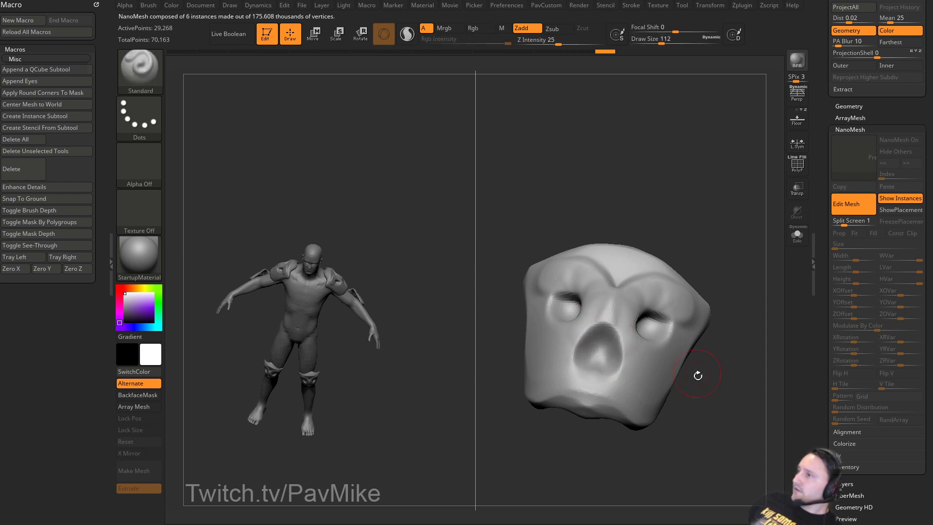
{"action": "left_click_drag", "start_coordinate": [698, 375], "coordinate": [676, 373]}
Carve teeth grooves below the nose with the DamStandard brush at draw size 94.
{"action": "key", "text": "b"}
{"action": "key", "text": "d"}
{"action": "key", "text": "s"}
{"action": "mouse_move", "coordinate": [555, 435]}
{"action": "left_mouse_down", "text": "alt"}
{"action": "mouse_move", "coordinate": [555, 398]}
{"action": "mouse_move", "coordinate": [576, 406]}
{"action": "left_mouse_up", "text": "alt"}
{"action": "key", "text": "s"}
{"action": "left_click", "coordinate": [591, 382]}
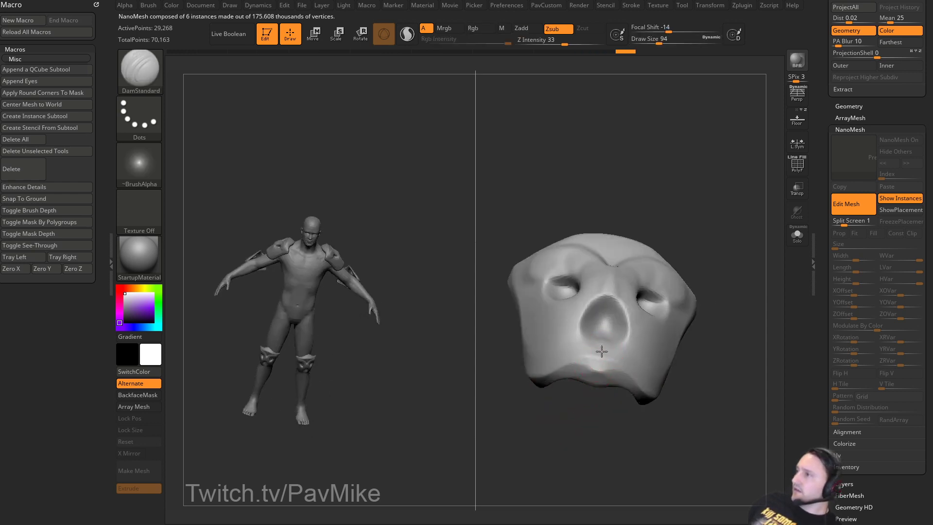
{"action": "left_click_drag", "start_coordinate": [602, 351], "coordinate": [596, 384]}
{"action": "left_click_drag", "start_coordinate": [595, 398], "coordinate": [574, 400]}
{"action": "left_click_drag", "start_coordinate": [622, 357], "coordinate": [627, 369]}
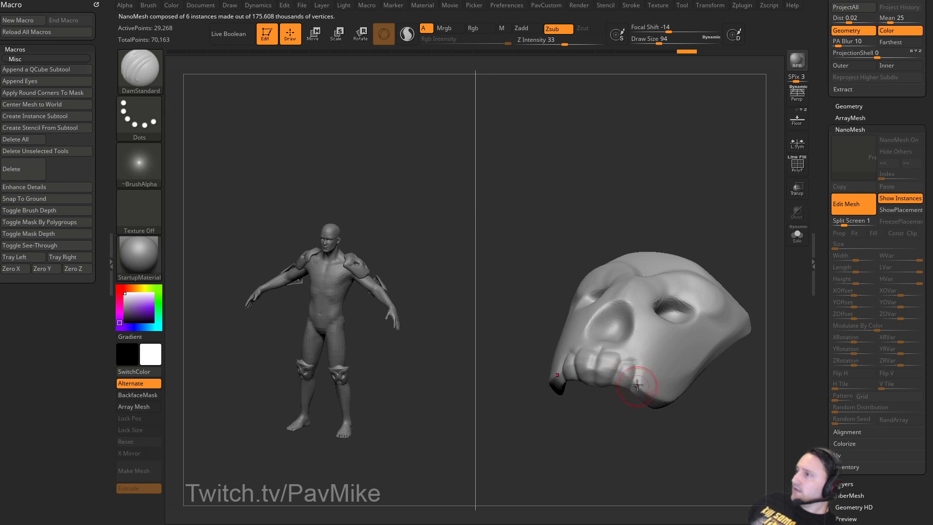
Cut a curved crease under the cheekbone along the side of the skull's jaw.
{"action": "left_click_drag", "start_coordinate": [742, 357], "coordinate": [704, 359]}
{"action": "left_click_drag", "start_coordinate": [735, 322], "coordinate": [659, 363]}
{"action": "left_click_drag", "start_coordinate": [745, 377], "coordinate": [708, 380], "text": "alt"}
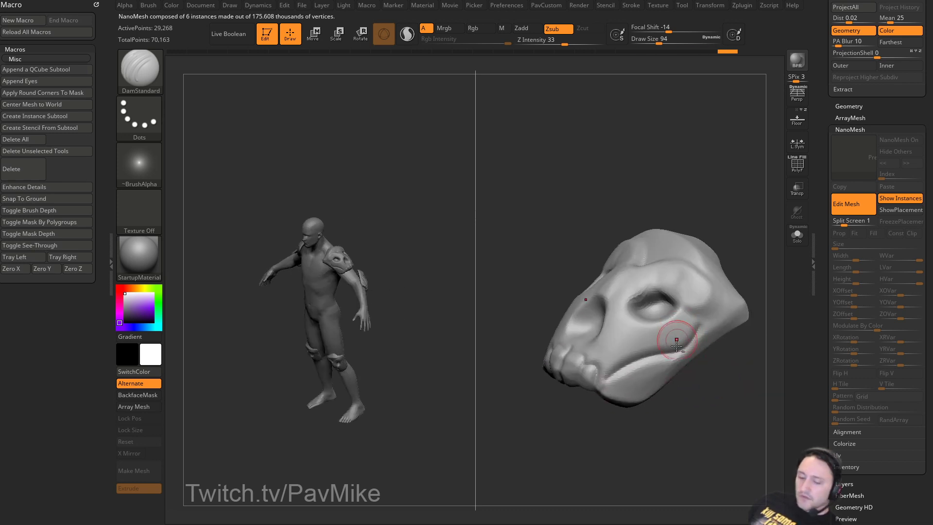
{"action": "left_click_drag", "start_coordinate": [675, 336], "coordinate": [651, 366]}
Shape the cheekbones, jaw sides and brow ridges of the skull plate with the Clay brush.
{"action": "key", "text": "b"}
{"action": "key", "text": "c"}
{"action": "key", "text": "l"}
{"action": "mouse_move", "coordinate": [666, 394]}
{"action": "left_mouse_down"}
{"action": "mouse_move", "coordinate": [733, 386]}
{"action": "mouse_move", "coordinate": [676, 384]}
{"action": "left_mouse_up"}
{"action": "mouse_move", "coordinate": [686, 333]}
{"action": "left_mouse_down"}
{"action": "mouse_move", "coordinate": [642, 373]}
{"action": "mouse_move", "coordinate": [660, 373]}
{"action": "left_mouse_up"}
{"action": "key", "text": "s"}
{"action": "mouse_move", "coordinate": [649, 368]}
{"action": "left_mouse_down"}
{"action": "mouse_move", "coordinate": [633, 380]}
{"action": "mouse_move", "coordinate": [654, 382]}
{"action": "left_mouse_up"}
{"action": "left_click_drag", "start_coordinate": [677, 335], "coordinate": [696, 321]}
{"action": "mouse_move", "coordinate": [638, 294]}
{"action": "left_mouse_down", "text": "alt"}
{"action": "mouse_move", "coordinate": [679, 293]}
{"action": "mouse_move", "coordinate": [672, 306]}
{"action": "mouse_move", "coordinate": [692, 335]}
{"action": "left_mouse_up", "text": "alt"}
{"action": "mouse_move", "coordinate": [744, 294]}
{"action": "left_mouse_down"}
{"action": "mouse_move", "coordinate": [714, 288]}
{"action": "mouse_move", "coordinate": [706, 305]}
{"action": "left_mouse_up"}
Deepen the eye sockets with the DamStandard brush at draw size 177 and turn the plate to its inner side.
{"action": "key", "text": "b"}
{"action": "key", "text": "d"}
{"action": "key", "text": "s"}
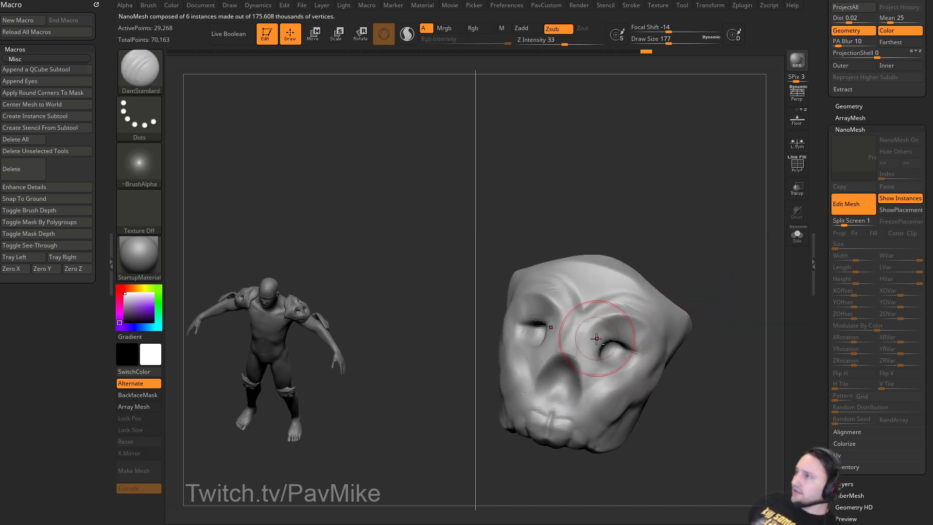
{"action": "left_click_drag", "start_coordinate": [691, 347], "coordinate": [689, 338]}
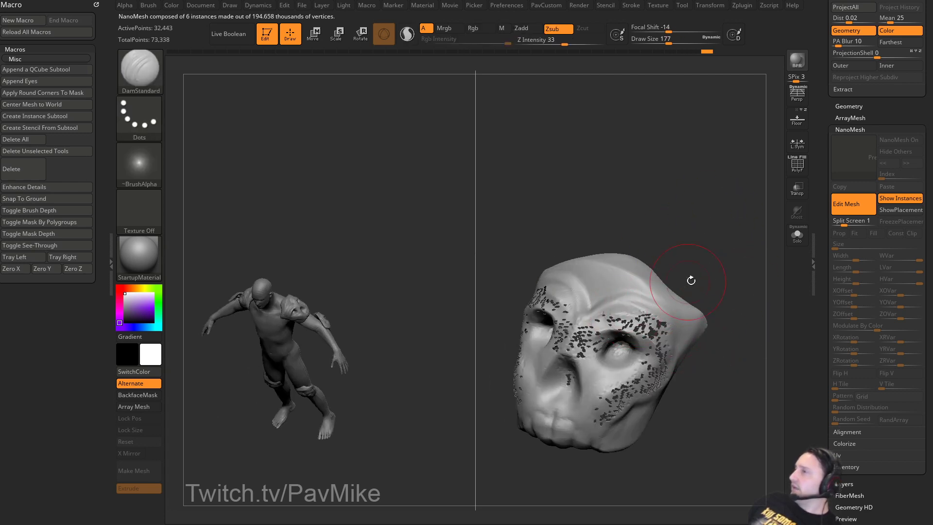
{"action": "left_click_drag", "start_coordinate": [728, 277], "coordinate": [599, 346]}
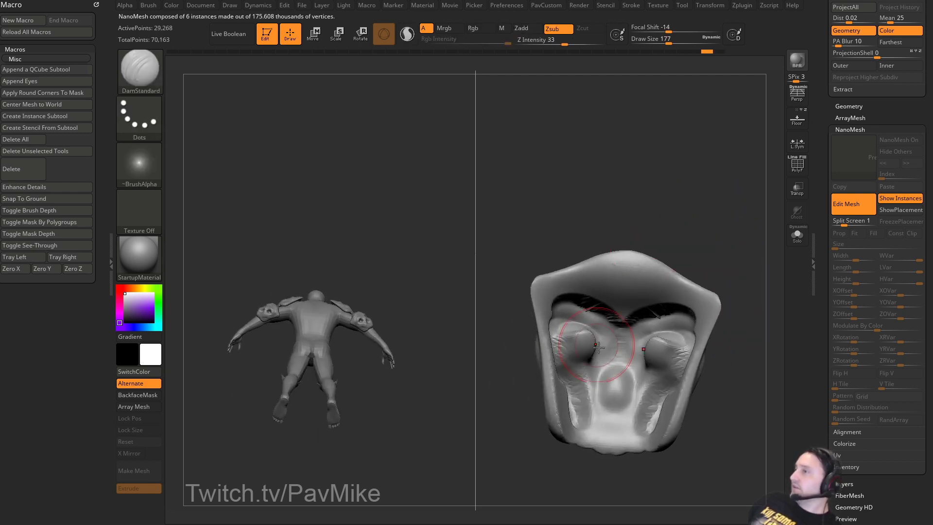
Thicken the plate's inner side using the Inflat brush with BackfaceMask on, then remesh it with DynaMesh and smooth it.
{"action": "key", "text": "b"}
{"action": "key", "text": "i"}
{"action": "key", "text": "n"}
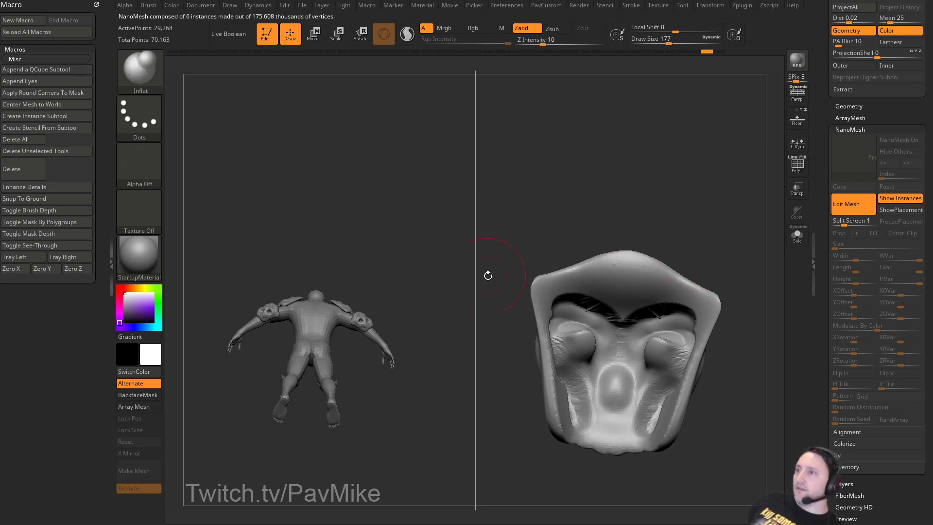
{"action": "mouse_move", "coordinate": [625, 357]}
{"action": "left_mouse_down"}
{"action": "mouse_move", "coordinate": [652, 350]}
{"action": "mouse_move", "coordinate": [584, 340]}
{"action": "mouse_move", "coordinate": [627, 389]}
{"action": "mouse_move", "coordinate": [596, 411]}
{"action": "mouse_move", "coordinate": [576, 311]}
{"action": "mouse_move", "coordinate": [574, 356]}
{"action": "mouse_move", "coordinate": [591, 369]}
{"action": "mouse_move", "coordinate": [615, 344]}
{"action": "mouse_move", "coordinate": [580, 329]}
{"action": "mouse_move", "coordinate": [603, 383]}
{"action": "mouse_move", "coordinate": [583, 327]}
{"action": "left_mouse_up"}
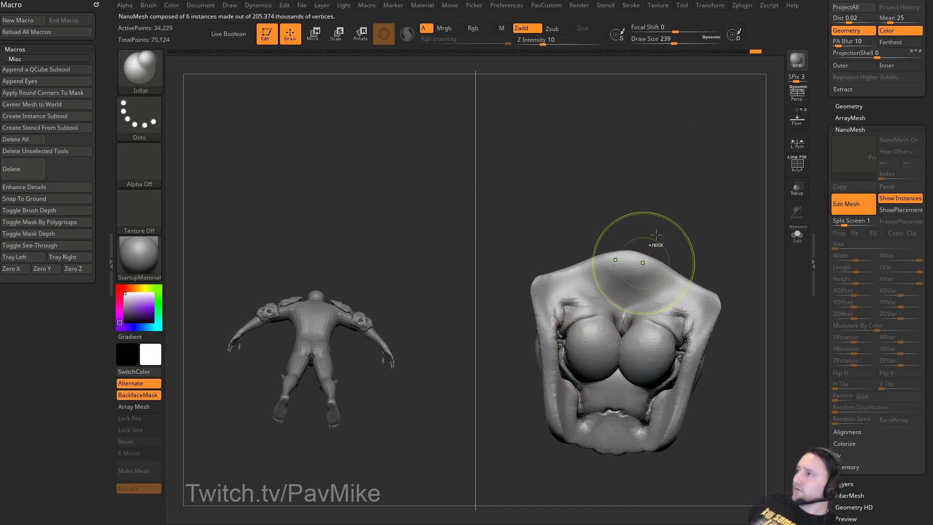
{"action": "left_click_drag", "start_coordinate": [673, 230], "coordinate": [702, 244], "text": "ctrl"}
{"action": "left_click_drag", "start_coordinate": [584, 328], "coordinate": [603, 393], "text": "shift"}
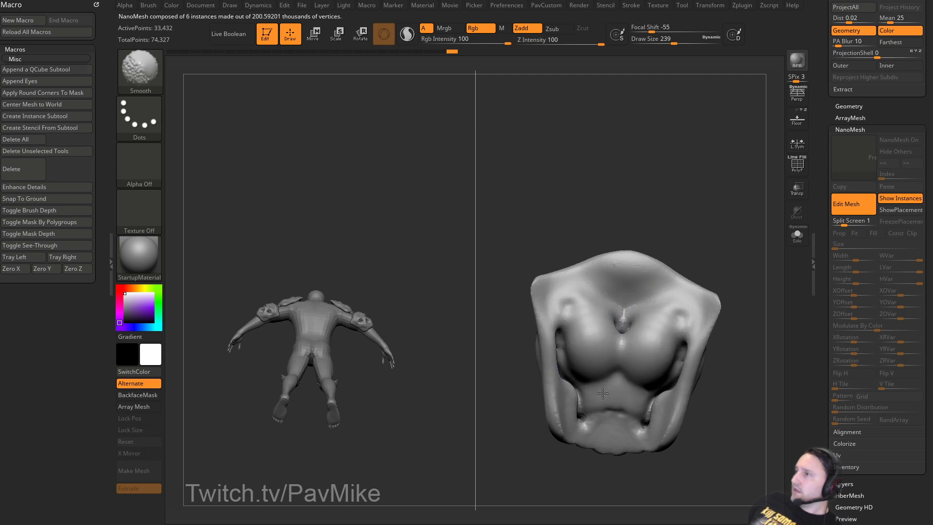
Turn on BackfaceMask for the Smooth brush and dock the Brush palette in place of the Macro palette.
{"action": "left_click", "coordinate": [141, 395]}
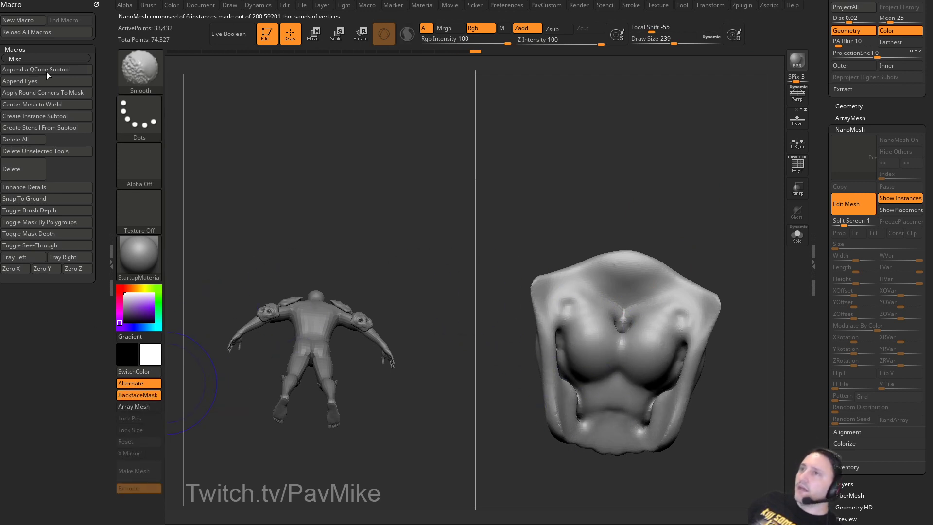
{"action": "left_click", "coordinate": [96, 5]}
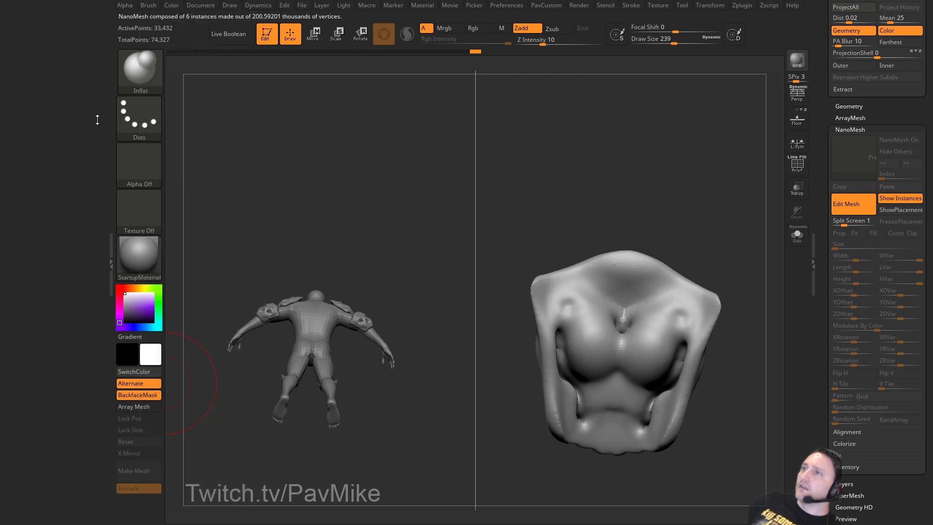
{"action": "mouse_move", "coordinate": [146, 7]}
{"action": "left_click_drag", "start_coordinate": [141, 9], "coordinate": [100, 59]}
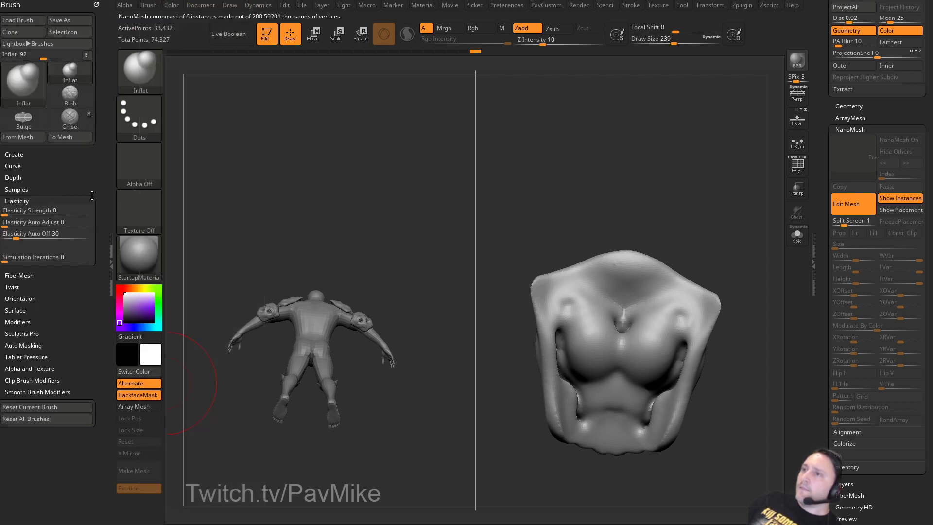
{"action": "left_click_drag", "start_coordinate": [64, 337], "coordinate": [59, 312]}
Set the Smooth brush's Weighted Smooth Mode to 1 in its smooth modifiers.
{"action": "key", "text": "shift"}
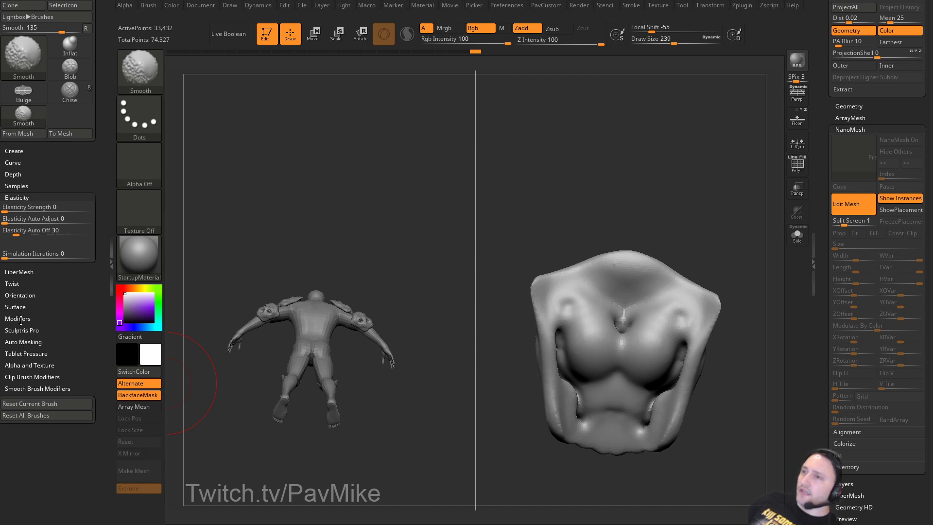
{"action": "left_click", "coordinate": [22, 389]}
{"action": "left_click", "coordinate": [18, 433]}
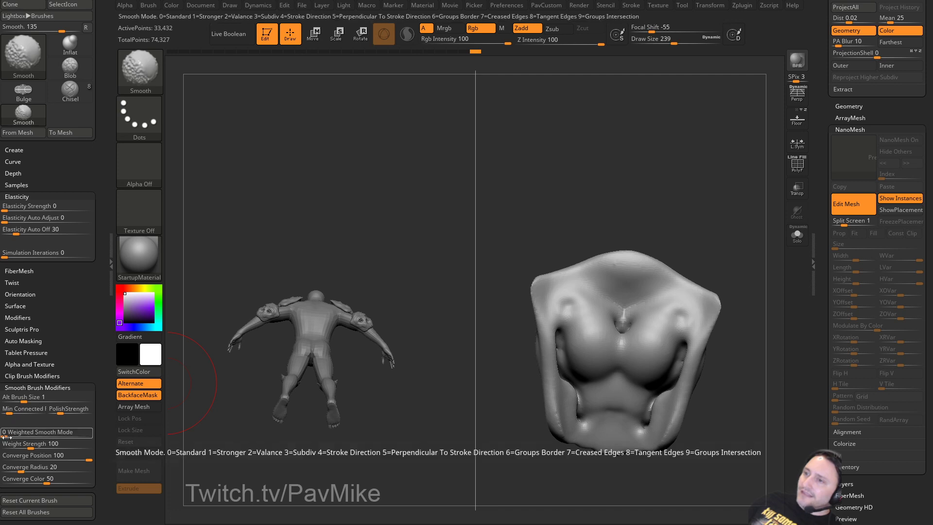
Fill the hollows between the bulges on the plate's inner side, remesh it with DynaMesh and smooth it.
{"action": "mouse_move", "coordinate": [730, 204]}
{"action": "left_mouse_down"}
{"action": "mouse_move", "coordinate": [723, 256]}
{"action": "mouse_move", "coordinate": [734, 248]}
{"action": "mouse_move", "coordinate": [715, 199]}
{"action": "left_mouse_up"}
{"action": "left_click_drag", "start_coordinate": [625, 316], "coordinate": [623, 333]}
{"action": "left_click_drag", "start_coordinate": [719, 243], "coordinate": [665, 222], "text": "alt"}
{"action": "left_click_drag", "start_coordinate": [597, 311], "coordinate": [583, 384]}
{"action": "mouse_move", "coordinate": [693, 273]}
{"action": "left_mouse_down", "text": "ctrl"}
{"action": "mouse_move", "coordinate": [682, 295]}
{"action": "mouse_move", "coordinate": [680, 263]}
{"action": "left_mouse_up", "text": "ctrl"}
{"action": "mouse_move", "coordinate": [615, 292]}
{"action": "left_mouse_down", "text": "shift"}
{"action": "mouse_move", "coordinate": [547, 304]}
{"action": "mouse_move", "coordinate": [578, 372]}
{"action": "left_mouse_up", "text": "shift"}
Even out the rest of the inner wall at draw size 182, alternating inflating and smoothing with DynaMesh remeshes.
{"action": "left_click_drag", "start_coordinate": [691, 326], "coordinate": [656, 277], "text": "alt"}
{"action": "mouse_move", "coordinate": [584, 313]}
{"action": "left_mouse_down"}
{"action": "mouse_move", "coordinate": [580, 326]}
{"action": "mouse_move", "coordinate": [556, 317]}
{"action": "left_mouse_up"}
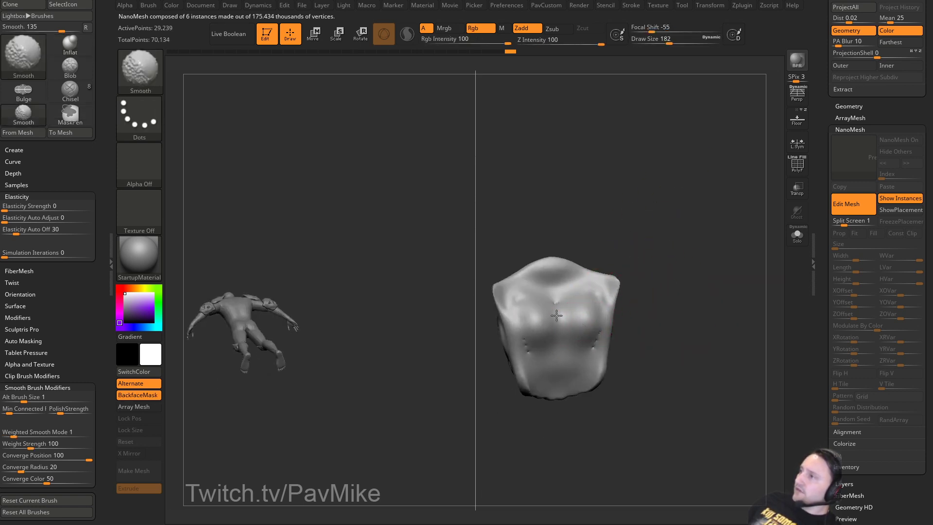
{"action": "left_click_drag", "start_coordinate": [680, 262], "coordinate": [698, 301], "text": "ctrl"}
{"action": "left_click_drag", "start_coordinate": [595, 319], "coordinate": [573, 316]}
{"action": "left_click_drag", "start_coordinate": [574, 316], "coordinate": [591, 297], "text": "shift"}
{"action": "left_click_drag", "start_coordinate": [690, 236], "coordinate": [715, 309], "text": "ctrl"}
{"action": "mouse_move", "coordinate": [718, 311]}
{"action": "left_mouse_down", "text": "shift"}
{"action": "mouse_move", "coordinate": [734, 293]}
{"action": "mouse_move", "coordinate": [658, 286]}
{"action": "mouse_move", "coordinate": [644, 272]}
{"action": "left_mouse_up", "text": "shift"}
{"action": "mouse_move", "coordinate": [602, 318]}
{"action": "left_mouse_down", "text": "shift"}
{"action": "mouse_move", "coordinate": [617, 323]}
{"action": "mouse_move", "coordinate": [600, 318]}
{"action": "left_mouse_up", "text": "shift"}
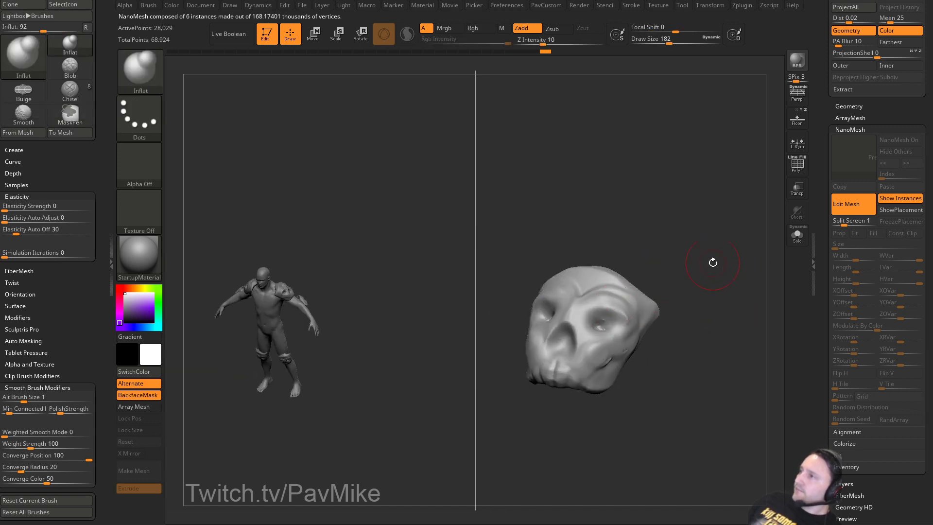
Smooth the bulging eyeballs out of the skull's eye sockets on the plate's front.
{"action": "mouse_move", "coordinate": [654, 262]}
{"action": "left_mouse_down"}
{"action": "mouse_move", "coordinate": [604, 267]}
{"action": "mouse_move", "coordinate": [647, 291]}
{"action": "left_mouse_up"}
{"action": "left_click_drag", "start_coordinate": [760, 255], "coordinate": [740, 334]}
{"action": "left_click_drag", "start_coordinate": [606, 332], "coordinate": [620, 334], "text": "shift"}
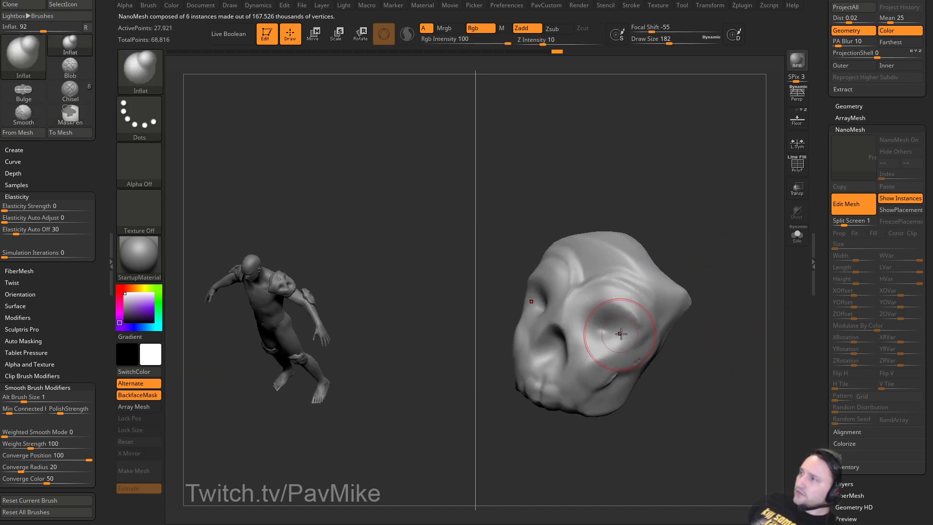
{"action": "left_click_drag", "start_coordinate": [683, 317], "coordinate": [683, 298], "text": "shift"}
{"action": "left_click_drag", "start_coordinate": [729, 327], "coordinate": [742, 287]}
Deepen the skull's eye sockets and cheek hollows with the DamStandard brush at draw size 177.
{"action": "key", "text": "b"}
{"action": "key", "text": "d"}
{"action": "key", "text": "s"}
{"action": "key", "text": "s"}
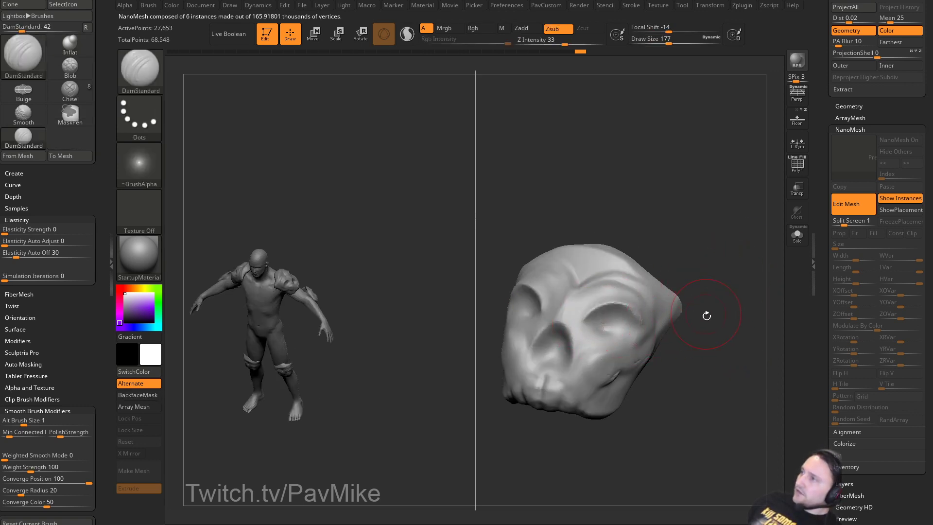
{"action": "left_click_drag", "start_coordinate": [706, 316], "coordinate": [601, 335]}
{"action": "left_click_drag", "start_coordinate": [746, 304], "coordinate": [706, 319]}
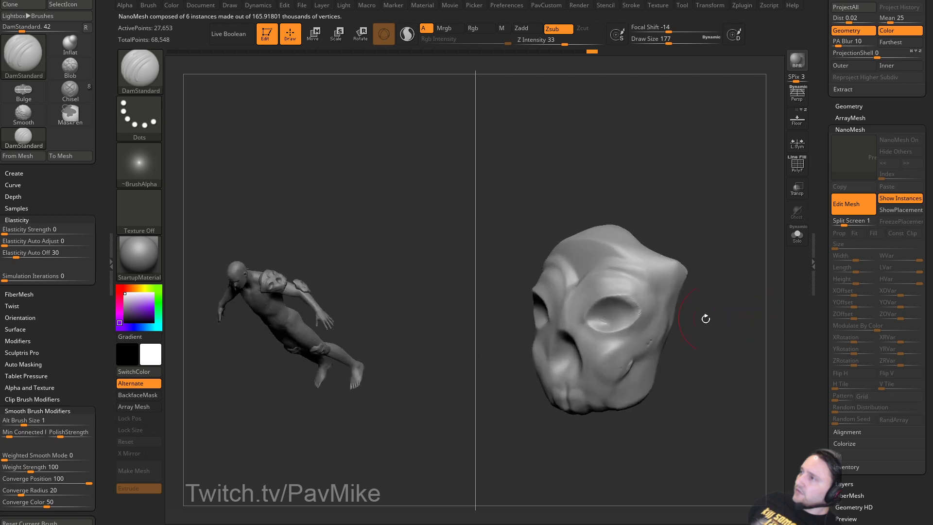
{"action": "left_click_drag", "start_coordinate": [607, 366], "coordinate": [608, 380]}
{"action": "left_click_drag", "start_coordinate": [692, 351], "coordinate": [730, 348]}
{"action": "left_click_drag", "start_coordinate": [669, 347], "coordinate": [662, 342], "text": "alt"}
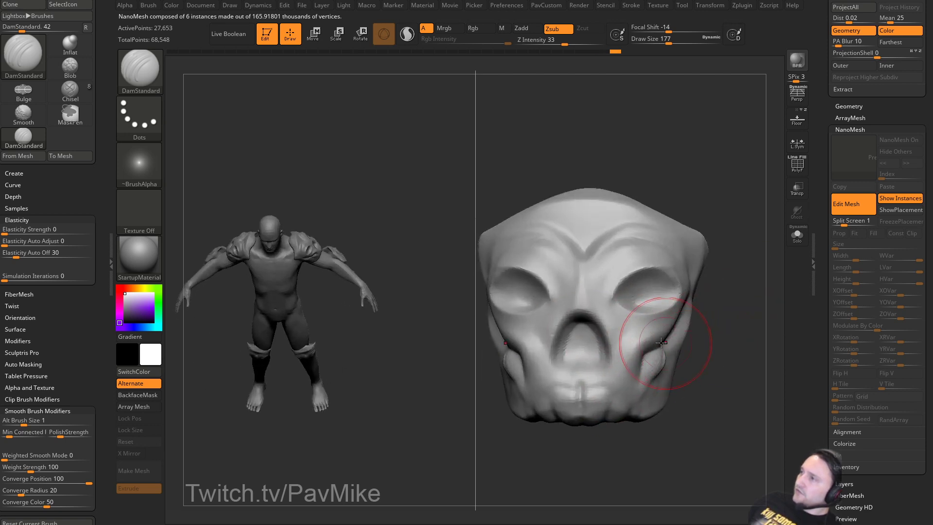
Pull the eye sockets and brow edges into an angry slant with the MoveAccu brush at draw size 140.
{"action": "key", "text": "1"}
{"action": "left_click_drag", "start_coordinate": [720, 320], "coordinate": [675, 322]}
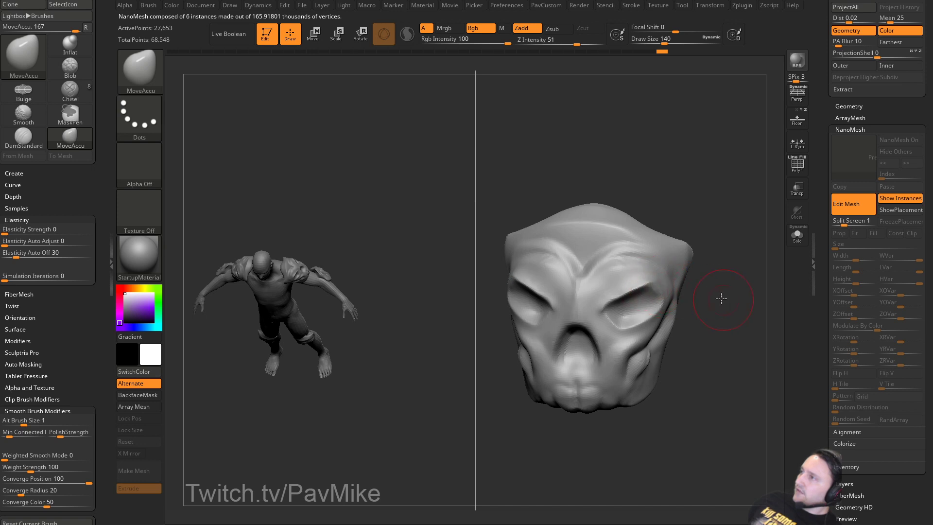
{"action": "mouse_move", "coordinate": [721, 298]}
{"action": "left_mouse_down"}
{"action": "mouse_move", "coordinate": [723, 306]}
{"action": "mouse_move", "coordinate": [648, 307]}
{"action": "left_mouse_up"}
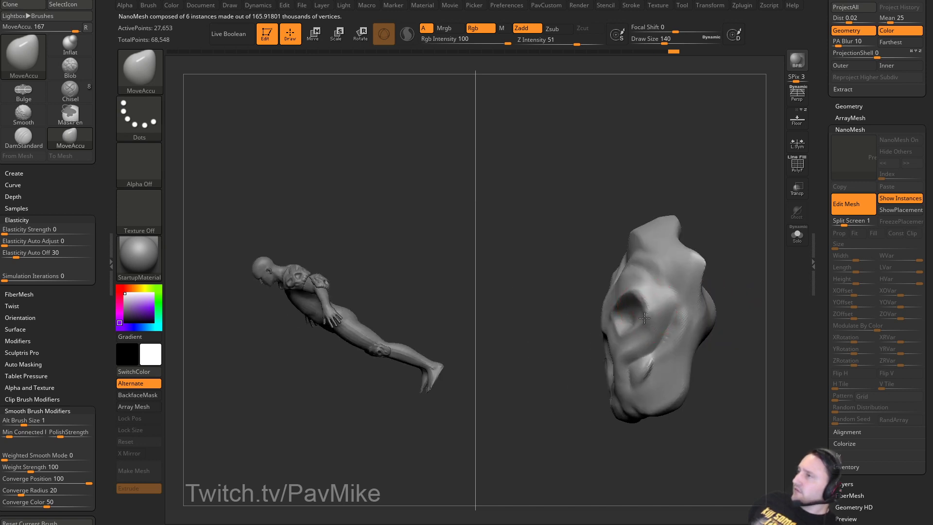
{"action": "mouse_move", "coordinate": [725, 319]}
{"action": "left_mouse_down"}
{"action": "mouse_move", "coordinate": [773, 314]}
{"action": "mouse_move", "coordinate": [704, 328]}
{"action": "mouse_move", "coordinate": [741, 318]}
{"action": "mouse_move", "coordinate": [690, 294]}
{"action": "left_mouse_up"}
Build up the brow ridges above the eye sockets with the Clay brush at draw size 108.
{"action": "key", "text": "b"}
{"action": "key", "text": "c"}
{"action": "key", "text": "l"}
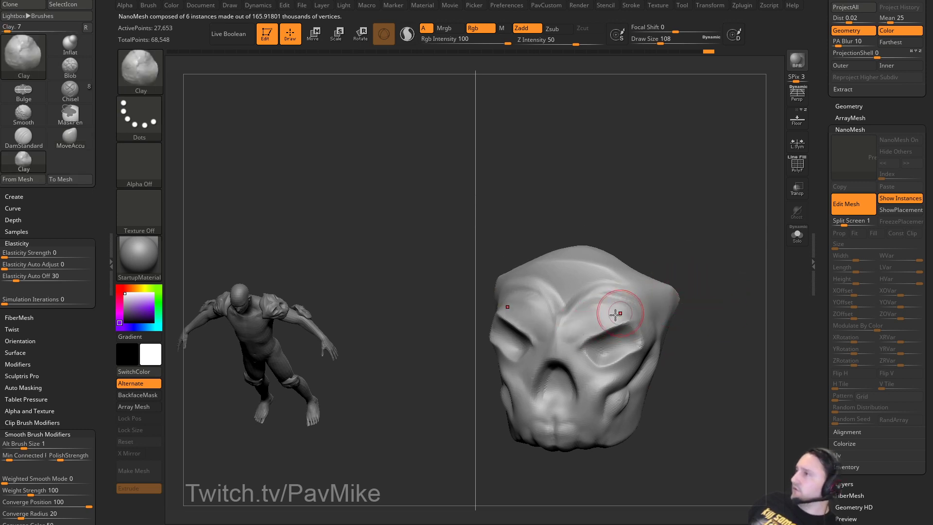
{"action": "left_click_drag", "start_coordinate": [727, 297], "coordinate": [720, 281]}
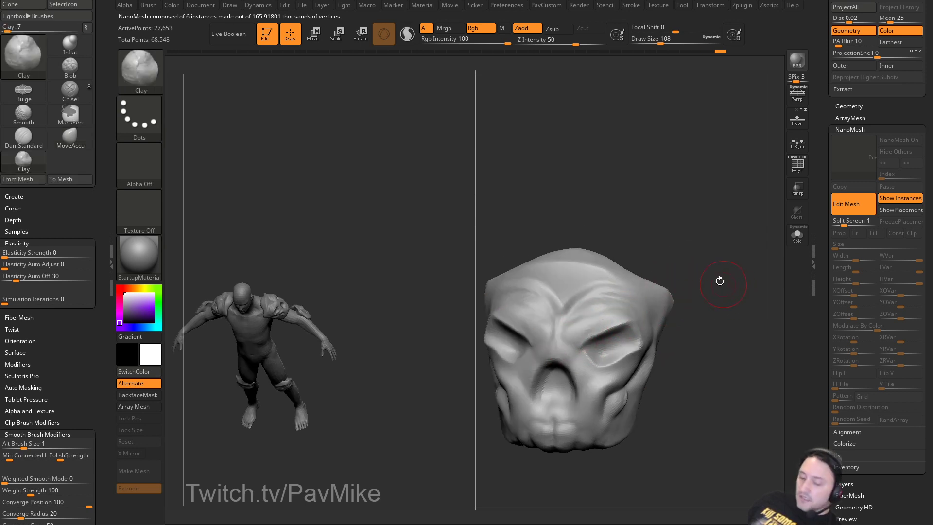
Carve creases along the nose bridge and inner eye corners with DamStandard, smoothing the area between the brows.
{"action": "key", "text": "b"}
{"action": "key", "text": "d"}
{"action": "key", "text": "s"}
{"action": "key", "text": "s"}
{"action": "left_click_drag", "start_coordinate": [699, 312], "coordinate": [706, 290], "text": "alt"}
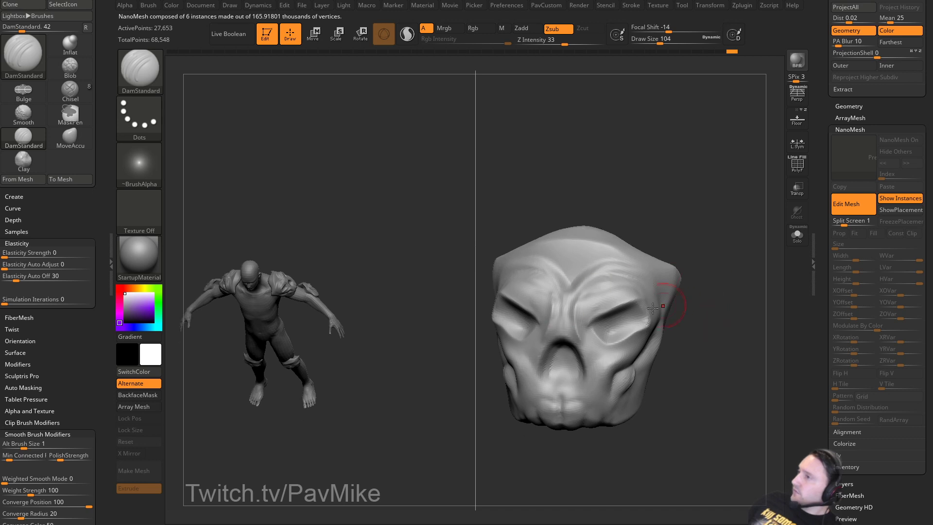
{"action": "left_click_drag", "start_coordinate": [574, 297], "coordinate": [577, 314], "text": "shift"}
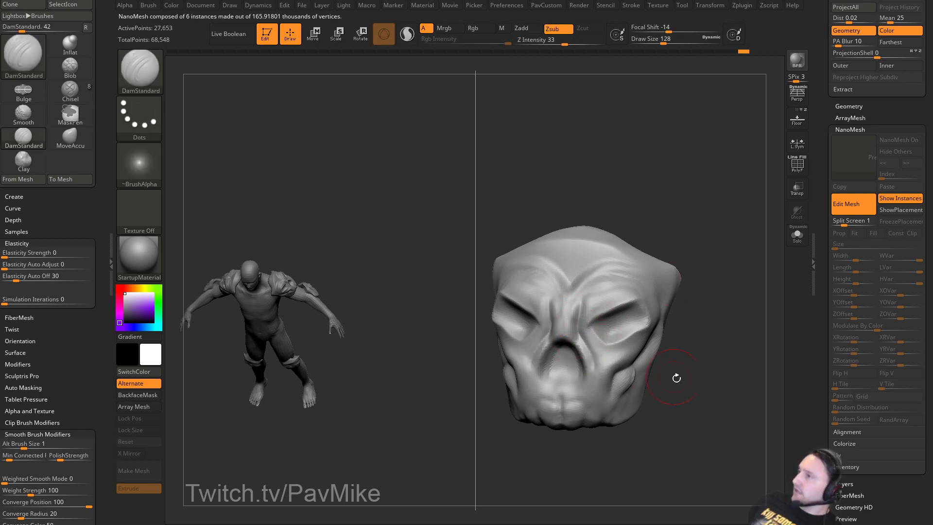
Reshape the nose bridge, eye sockets and face profile with MoveAccu at draw sizes between 158 and 217.
{"action": "left_click_drag", "start_coordinate": [676, 379], "coordinate": [560, 342]}
{"action": "left_click_drag", "start_coordinate": [691, 260], "coordinate": [673, 323]}
{"action": "key", "text": "b"}
{"action": "key", "text": "m"}
{"action": "key", "text": "v"}
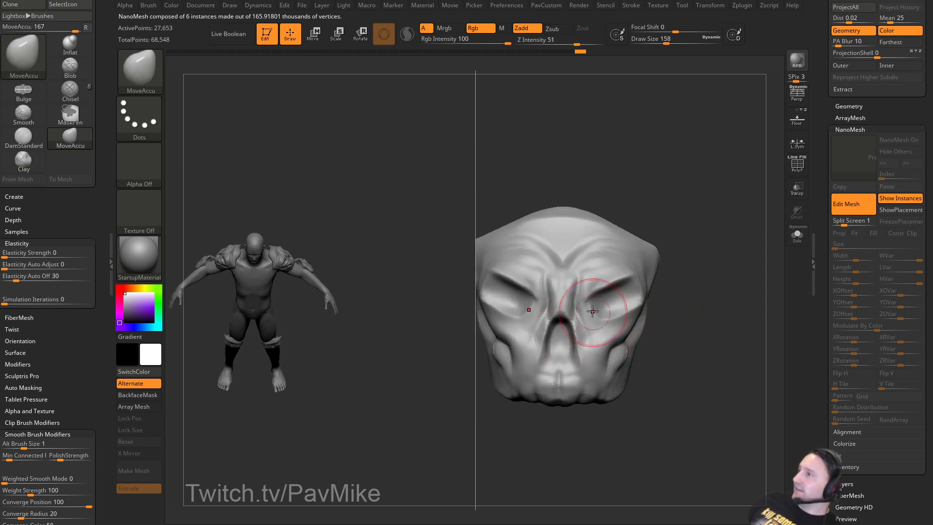
{"action": "right_click_drag", "start_coordinate": [593, 311], "coordinate": [660, 300]}
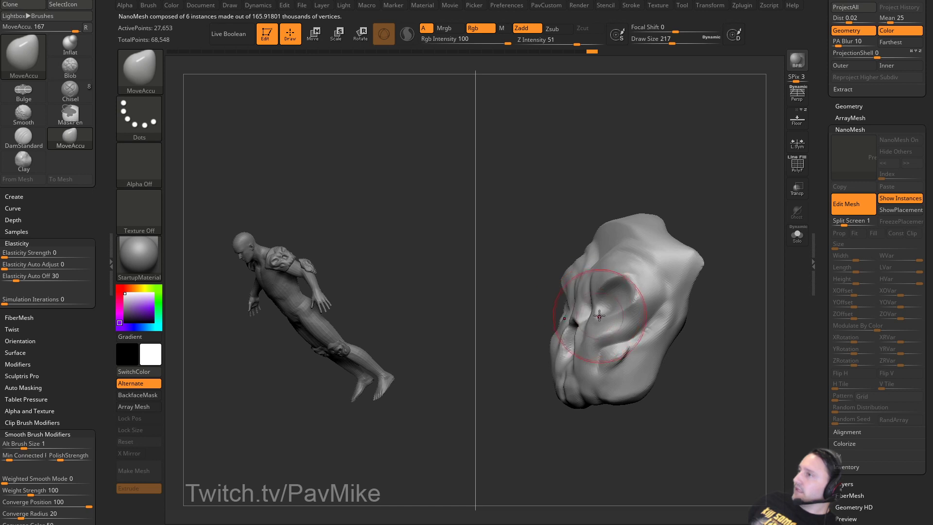
{"action": "right_click_drag", "start_coordinate": [568, 311], "coordinate": [618, 321]}
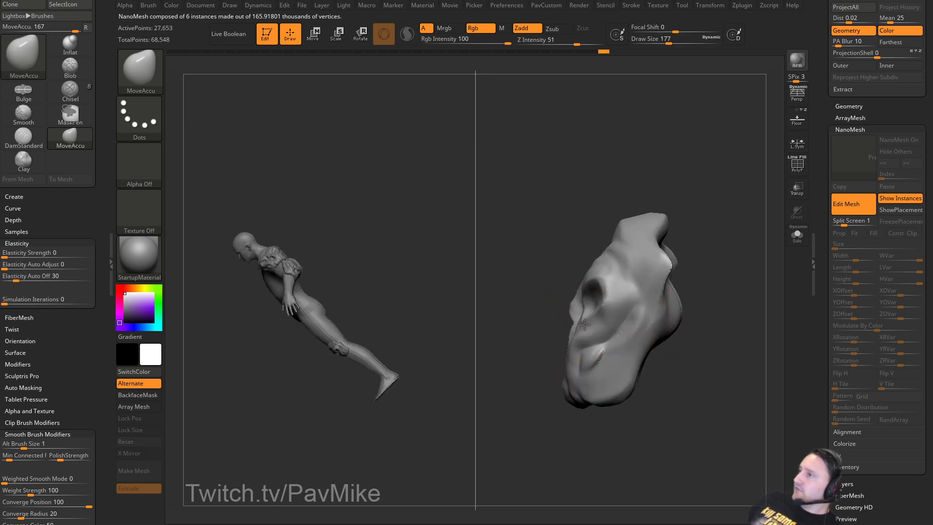
{"action": "right_click_drag", "start_coordinate": [543, 290], "coordinate": [630, 269]}
{"action": "right_click_drag", "start_coordinate": [688, 226], "coordinate": [664, 267]}
Add volume to the brow, outer socket rims and cheekbones with the Clay brush at draw size 120.
{"action": "key", "text": "b"}
{"action": "key", "text": "c"}
{"action": "key", "text": "l"}
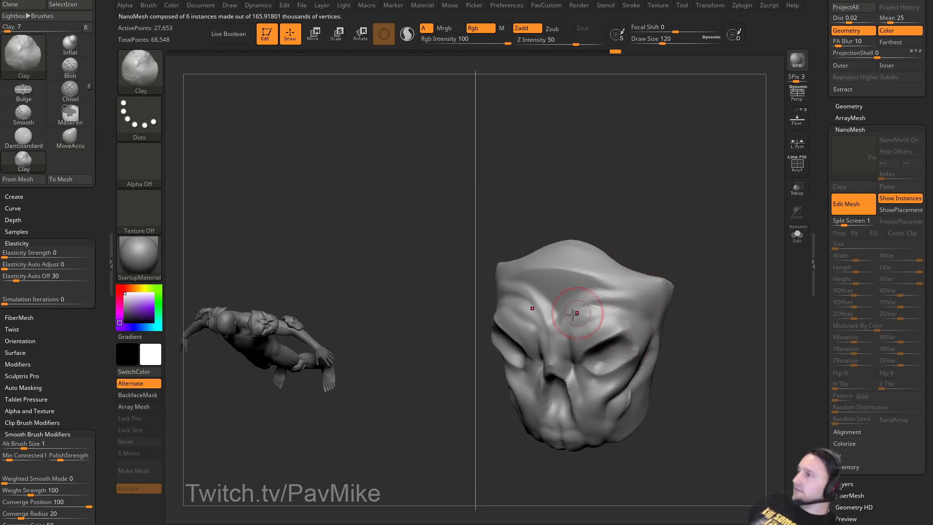
{"action": "right_click_drag", "start_coordinate": [590, 315], "coordinate": [642, 321]}
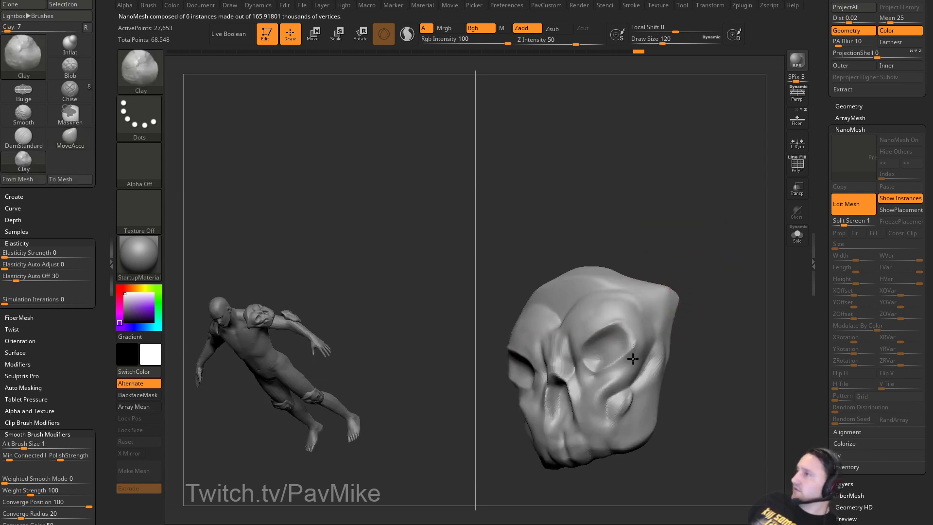
{"action": "mouse_move", "coordinate": [633, 359]}
{"action": "right_mouse_down"}
{"action": "mouse_move", "coordinate": [691, 327]}
{"action": "mouse_move", "coordinate": [624, 358]}
{"action": "mouse_move", "coordinate": [652, 360]}
{"action": "mouse_move", "coordinate": [687, 329]}
{"action": "mouse_move", "coordinate": [621, 352]}
{"action": "right_mouse_up"}
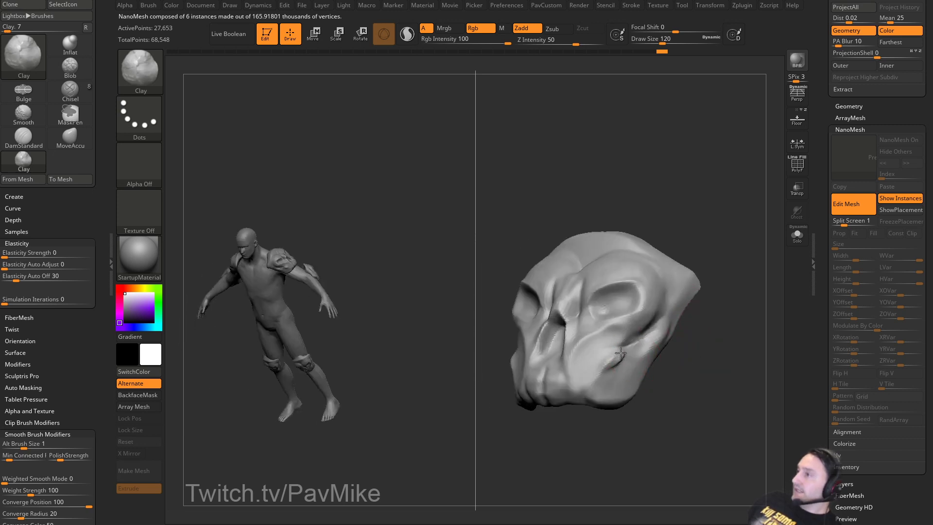
{"action": "mouse_move", "coordinate": [604, 383]}
{"action": "right_mouse_down"}
{"action": "mouse_move", "coordinate": [646, 345]}
{"action": "mouse_move", "coordinate": [709, 358]}
{"action": "mouse_move", "coordinate": [704, 291]}
{"action": "right_mouse_up"}
Cut deeper grooves beneath the cheekbones with the DamStandard brush at draw size 163.
{"action": "key", "text": "b"}
{"action": "key", "text": "d"}
{"action": "key", "text": "s"}
{"action": "right_click_drag", "start_coordinate": [681, 340], "coordinate": [632, 343]}
{"action": "key", "text": "s"}
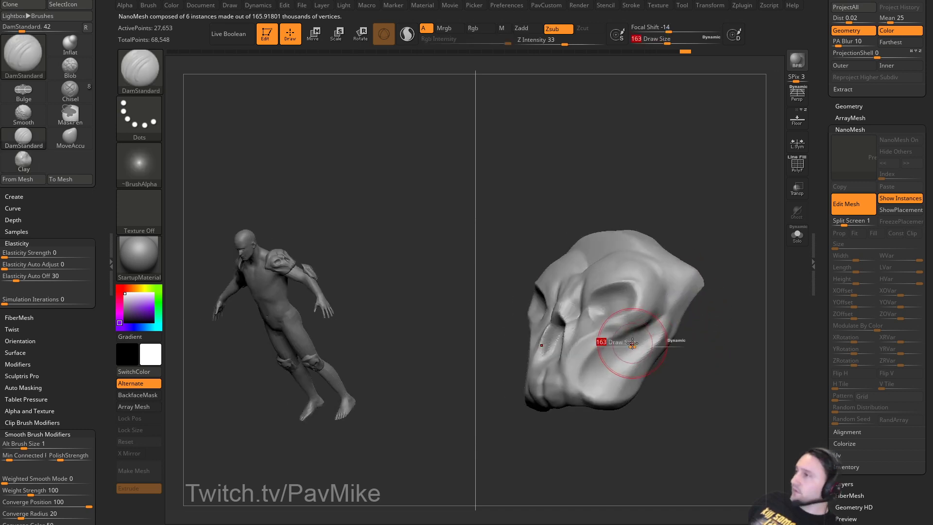
{"action": "mouse_move", "coordinate": [588, 402]}
{"action": "right_mouse_down"}
{"action": "mouse_move", "coordinate": [708, 371]}
{"action": "mouse_move", "coordinate": [603, 343]}
{"action": "mouse_move", "coordinate": [393, 223]}
{"action": "mouse_move", "coordinate": [407, 184]}
{"action": "mouse_move", "coordinate": [421, 261]}
{"action": "mouse_move", "coordinate": [439, 267]}
{"action": "right_mouse_up"}
Load the IMM Dragon Bones brush and insert a symmetrical pair of Horn3 horns on the sides of the skull.
{"action": "key", "text": "bracketleft"}
{"action": "key", "text": "s"}
{"action": "left_click_drag", "start_coordinate": [439, 268], "coordinate": [427, 268]}
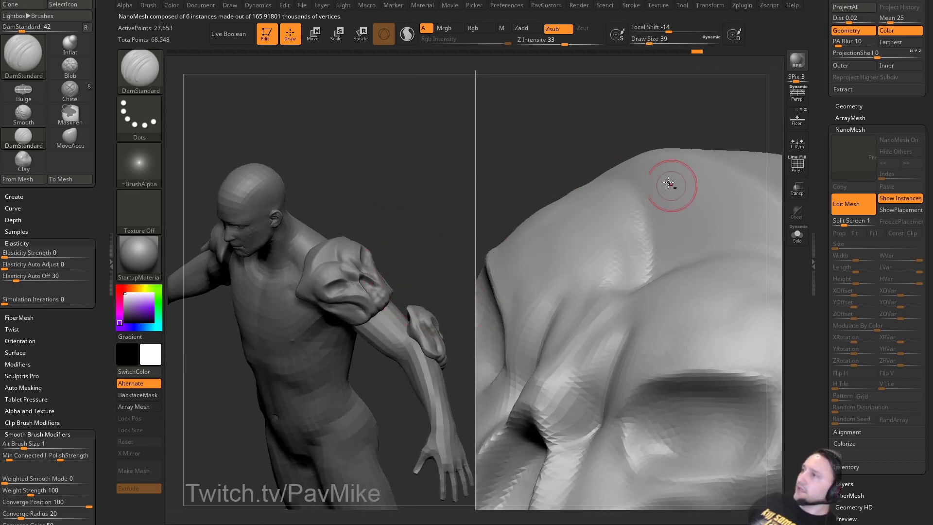
{"action": "right_click_drag", "start_coordinate": [669, 184], "coordinate": [655, 161]}
{"action": "key", "text": "comma"}
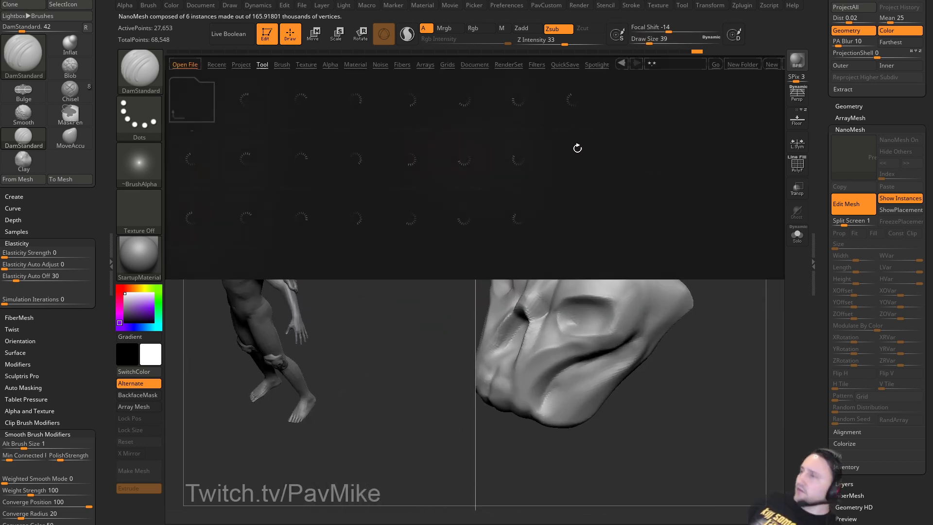
{"action": "left_click", "coordinate": [282, 65]}
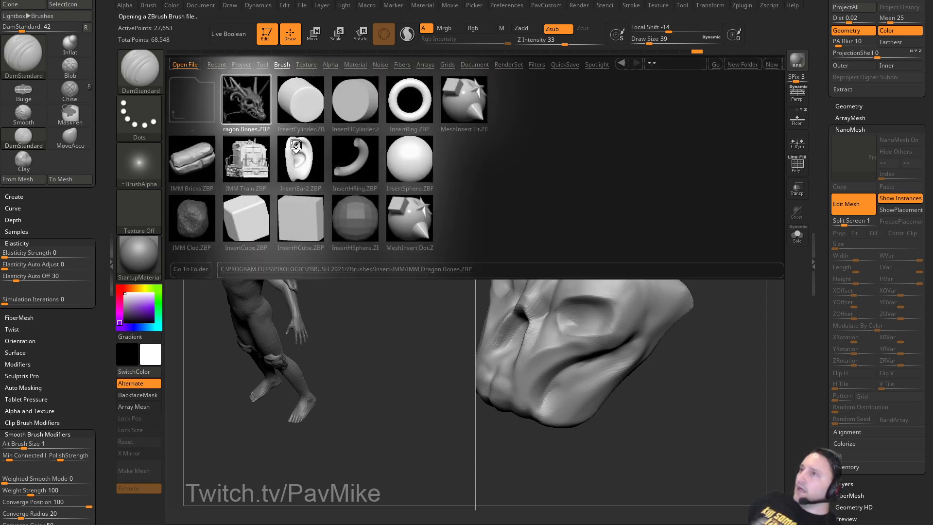
{"action": "key", "text": "m"}
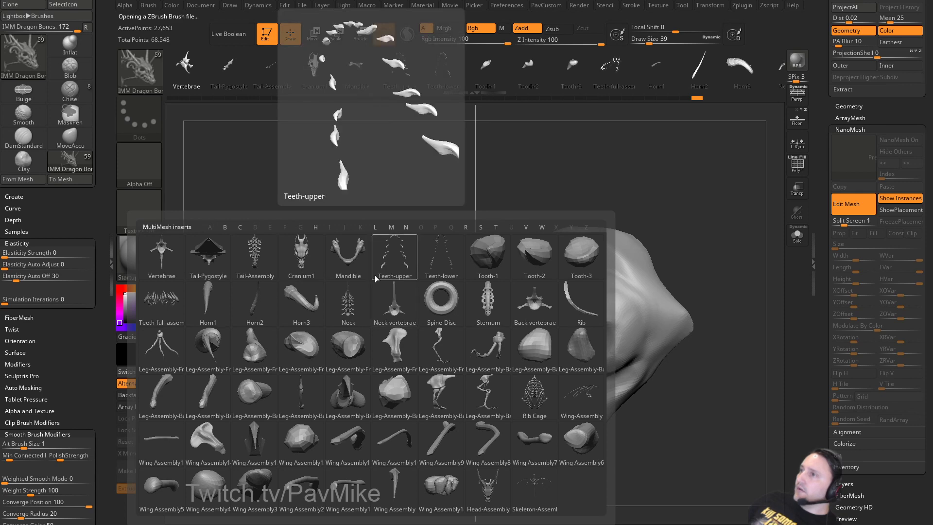
{"action": "left_click", "coordinate": [293, 296]}
{"action": "left_click_drag", "start_coordinate": [602, 276], "coordinate": [652, 360]}
Reposition the inserted horns against the skull's temples with the move gizmo.
{"action": "key", "text": "w"}
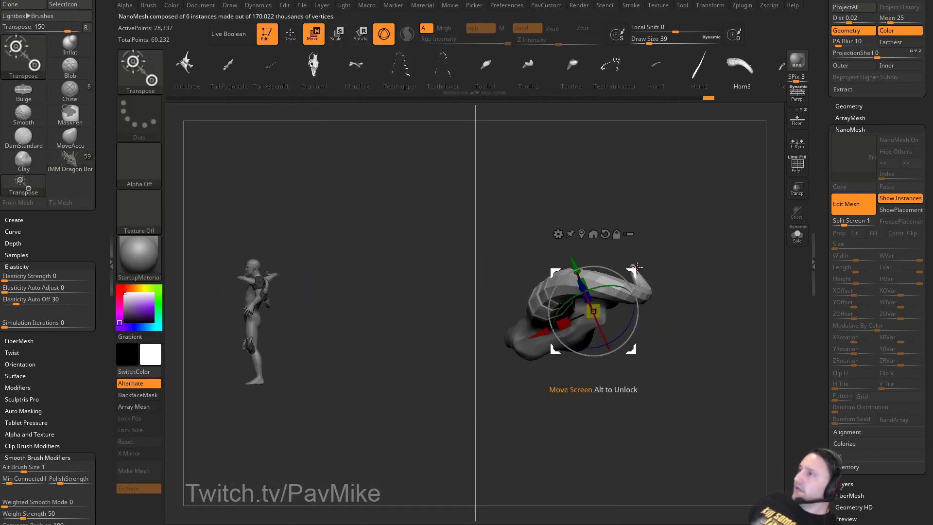
{"action": "key", "text": "q"}
{"action": "left_click_drag", "start_coordinate": [658, 206], "coordinate": [719, 257]}
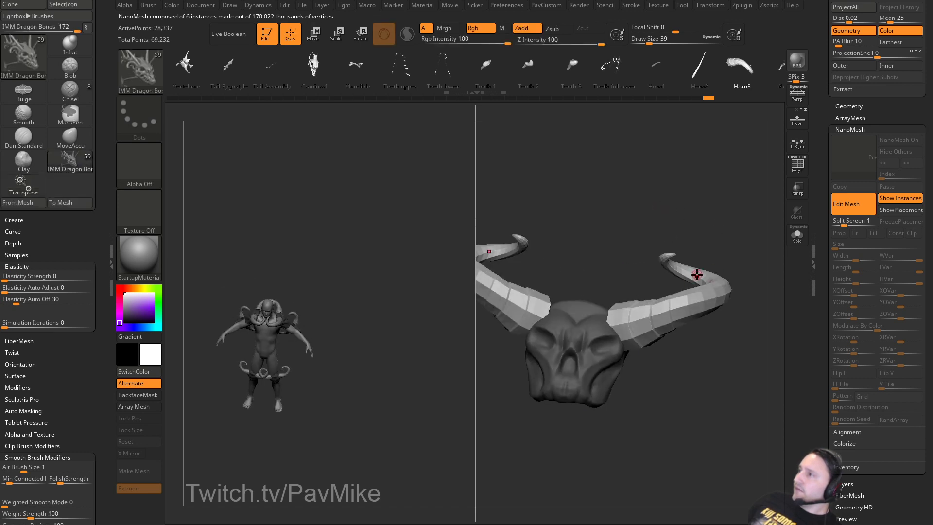
{"action": "key", "text": "w"}
{"action": "left_click_drag", "start_coordinate": [635, 312], "coordinate": [627, 320]}
{"action": "key", "text": "q"}
{"action": "left_click_drag", "start_coordinate": [718, 340], "coordinate": [700, 377]}
Center the gizmo on the unmasked horns and rotate them so they sweep down beside the skull.
{"action": "left_click_drag", "start_coordinate": [412, 359], "coordinate": [420, 374], "text": "alt"}
{"action": "left_click_drag", "start_coordinate": [397, 307], "coordinate": [214, 229], "text": "alt"}
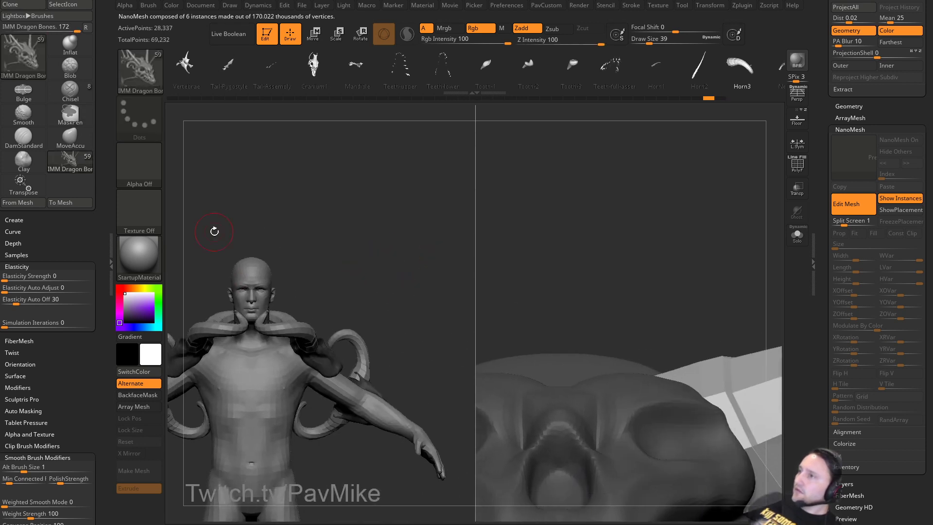
{"action": "left_click_drag", "start_coordinate": [316, 232], "coordinate": [362, 233]}
{"action": "left_click_drag", "start_coordinate": [362, 233], "coordinate": [384, 190], "text": "alt"}
{"action": "left_click_drag", "start_coordinate": [585, 212], "coordinate": [702, 210], "text": "alt"}
{"action": "key", "text": "w"}
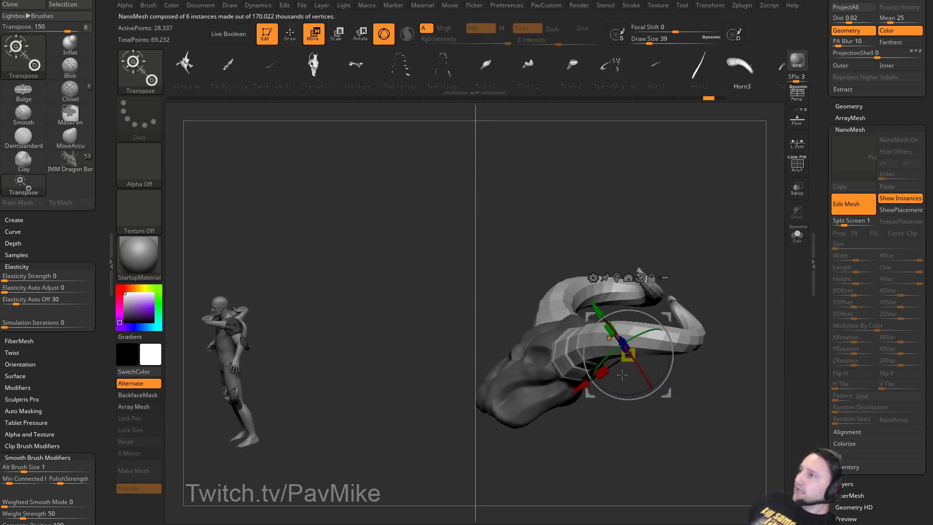
{"action": "left_click_drag", "start_coordinate": [688, 343], "coordinate": [714, 354], "text": "shift"}
{"action": "left_click", "coordinate": [614, 276]}
{"action": "left_click_drag", "start_coordinate": [633, 314], "coordinate": [613, 409]}
{"action": "key", "text": "q"}
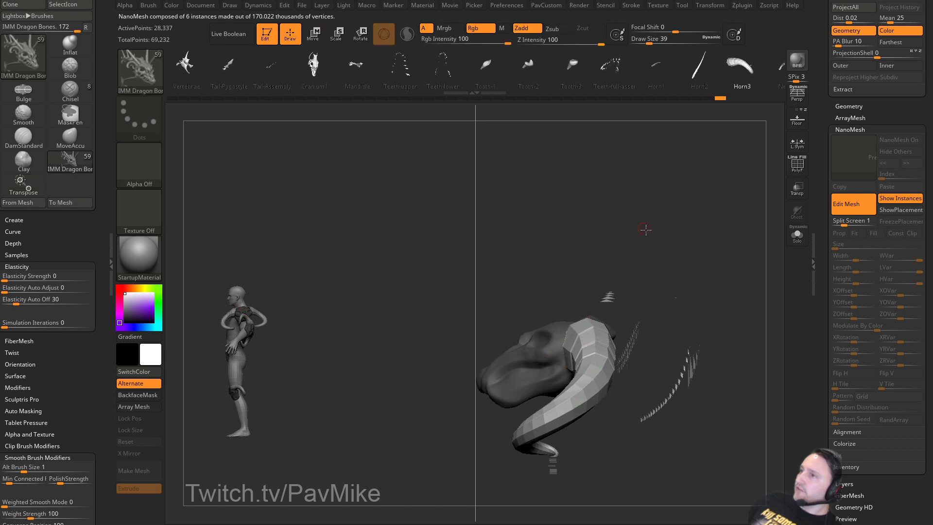
Clear the mask and fuse the horns with the skull through a DynaMesh remesh, raising the draw size to 207.
{"action": "mouse_move", "coordinate": [646, 230]}
{"action": "left_mouse_down"}
{"action": "mouse_move", "coordinate": [710, 252]}
{"action": "mouse_move", "coordinate": [699, 259]}
{"action": "mouse_move", "coordinate": [656, 231]}
{"action": "mouse_move", "coordinate": [669, 237]}
{"action": "left_mouse_up"}
{"action": "key", "text": "w"}
{"action": "mouse_move", "coordinate": [654, 317]}
{"action": "left_mouse_down"}
{"action": "mouse_move", "coordinate": [645, 337]}
{"action": "mouse_move", "coordinate": [708, 258]}
{"action": "left_mouse_up"}
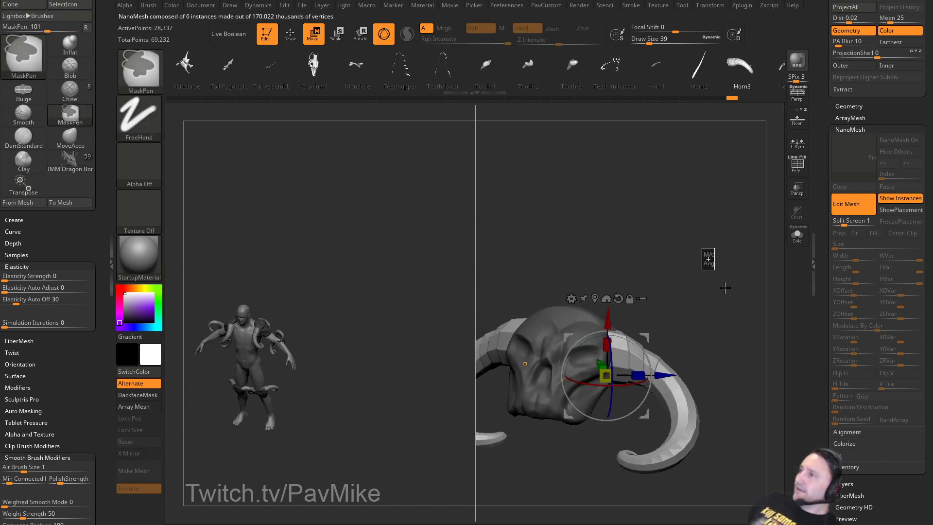
{"action": "key", "text": "q"}
{"action": "key", "text": "s"}
{"action": "mouse_move", "coordinate": [695, 300]}
{"action": "left_mouse_down"}
{"action": "mouse_move", "coordinate": [677, 296]}
{"action": "mouse_move", "coordinate": [698, 282]}
{"action": "left_mouse_up"}
{"action": "key", "text": "w"}
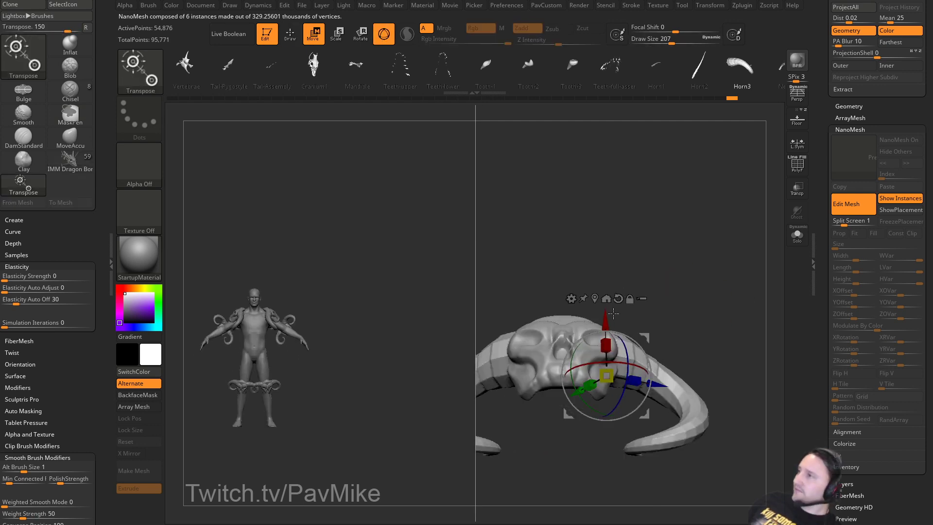
Bend the whole horned skull with a gizmo deformer so the horns wrap inward, undoing the first adjustment.
{"action": "left_click", "coordinate": [574, 308], "text": "alt"}
{"action": "left_click_drag", "start_coordinate": [680, 280], "coordinate": [648, 292]}
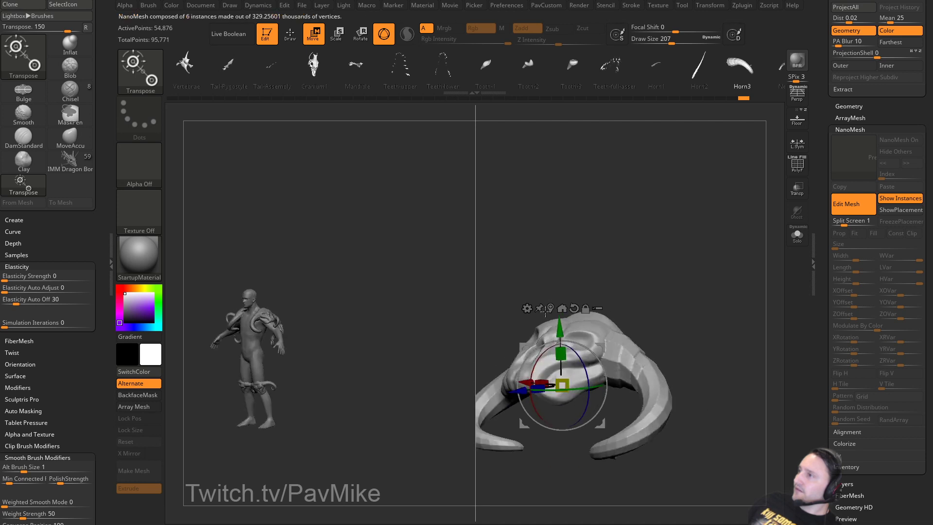
{"action": "left_click", "coordinate": [528, 308]}
{"action": "left_click", "coordinate": [537, 337]}
{"action": "left_click_drag", "start_coordinate": [669, 255], "coordinate": [566, 342]}
{"action": "key", "text": "ctrl+z"}
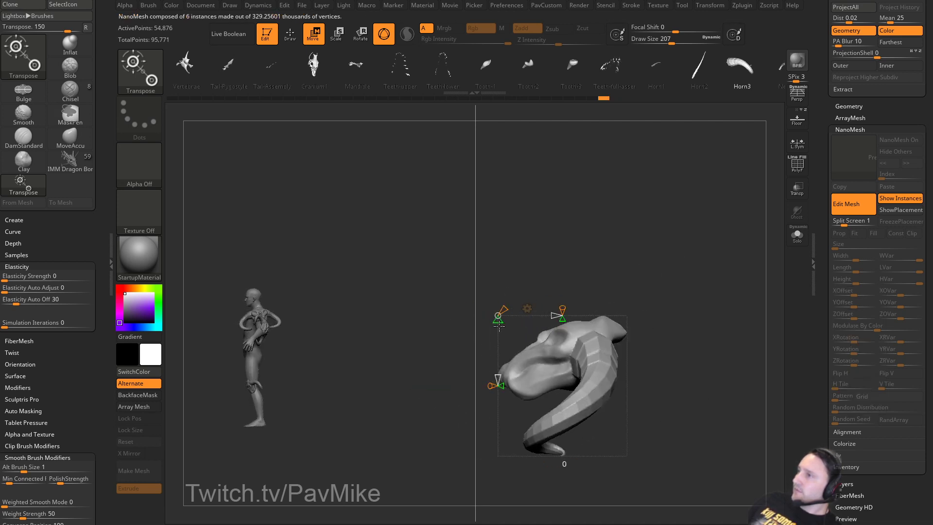
{"action": "left_click_drag", "start_coordinate": [498, 319], "coordinate": [497, 359]}
{"action": "mouse_move", "coordinate": [535, 285]}
{"action": "left_mouse_down"}
{"action": "mouse_move", "coordinate": [563, 319]}
{"action": "mouse_move", "coordinate": [506, 322]}
{"action": "mouse_move", "coordinate": [461, 286]}
{"action": "mouse_move", "coordinate": [486, 313]}
{"action": "left_mouse_up"}
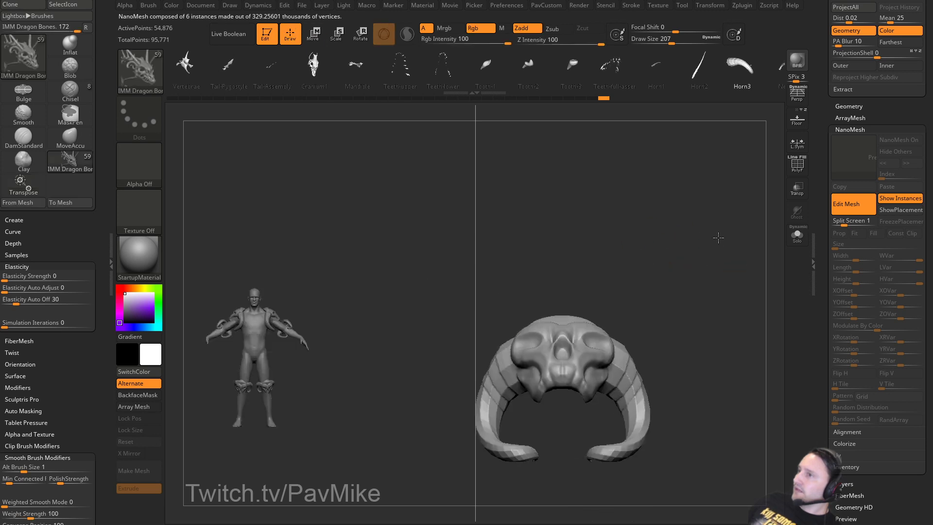
Leave NanoMesh Edit Mesh mode and turn on Show Placement on the full figure.
{"action": "mouse_move", "coordinate": [718, 238]}
{"action": "left_mouse_down"}
{"action": "mouse_move", "coordinate": [727, 261]}
{"action": "mouse_move", "coordinate": [665, 266]}
{"action": "mouse_move", "coordinate": [739, 244]}
{"action": "left_mouse_up"}
{"action": "left_click", "coordinate": [847, 206]}
{"action": "mouse_move", "coordinate": [657, 245]}
{"action": "left_mouse_down", "text": "alt"}
{"action": "mouse_move", "coordinate": [692, 285]}
{"action": "mouse_move", "coordinate": [719, 256]}
{"action": "mouse_move", "coordinate": [668, 388]}
{"action": "left_mouse_up", "text": "alt"}
{"action": "key", "text": "s"}
{"action": "mouse_move", "coordinate": [667, 388]}
{"action": "left_mouse_down"}
{"action": "mouse_move", "coordinate": [705, 323]}
{"action": "mouse_move", "coordinate": [696, 323]}
{"action": "left_mouse_up"}
{"action": "mouse_move", "coordinate": [776, 292]}
{"action": "left_mouse_down"}
{"action": "mouse_move", "coordinate": [708, 273]}
{"action": "mouse_move", "coordinate": [708, 243]}
{"action": "mouse_move", "coordinate": [604, 344]}
{"action": "mouse_move", "coordinate": [571, 357]}
{"action": "left_mouse_up"}
{"action": "left_click", "coordinate": [890, 212]}
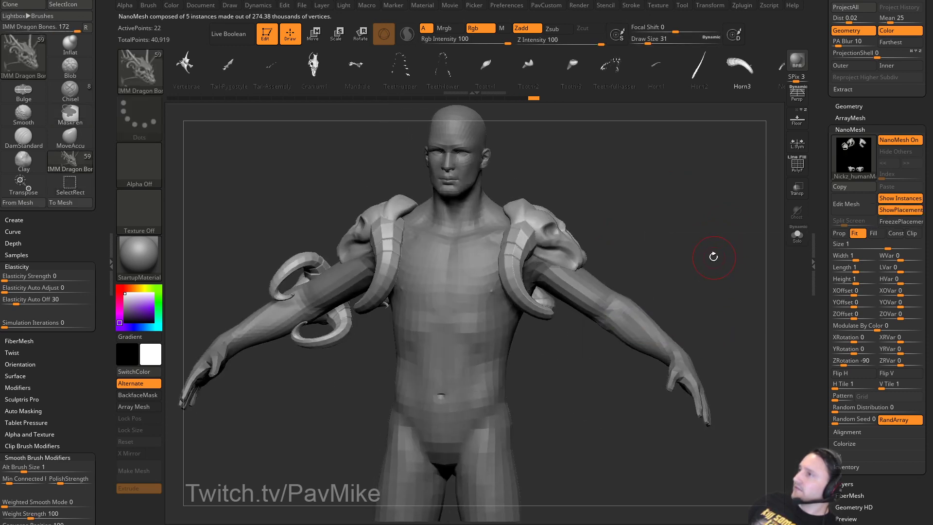
Delete the hidden placement geometry of the first forearm plate with Del Hidden.
{"action": "key", "text": "space"}
{"action": "left_click", "coordinate": [692, 163]}
{"action": "left_click_drag", "start_coordinate": [690, 336], "coordinate": [689, 246], "text": "alt"}
{"action": "left_click_drag", "start_coordinate": [686, 373], "coordinate": [678, 276], "text": "alt"}
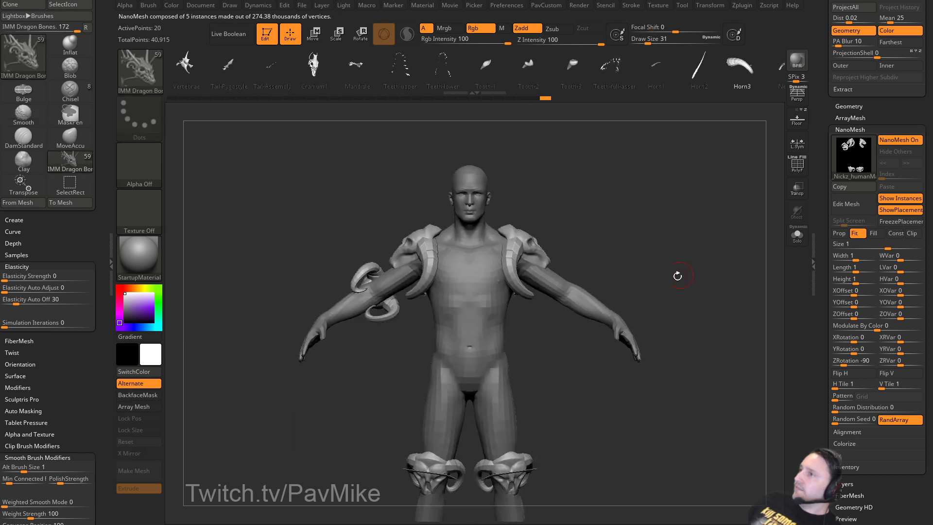
Hide the remaining forearm plate's placement polygon and delete it with Del Hidden.
{"action": "left_click_drag", "start_coordinate": [319, 249], "coordinate": [375, 322], "text": "ctrl+shift"}
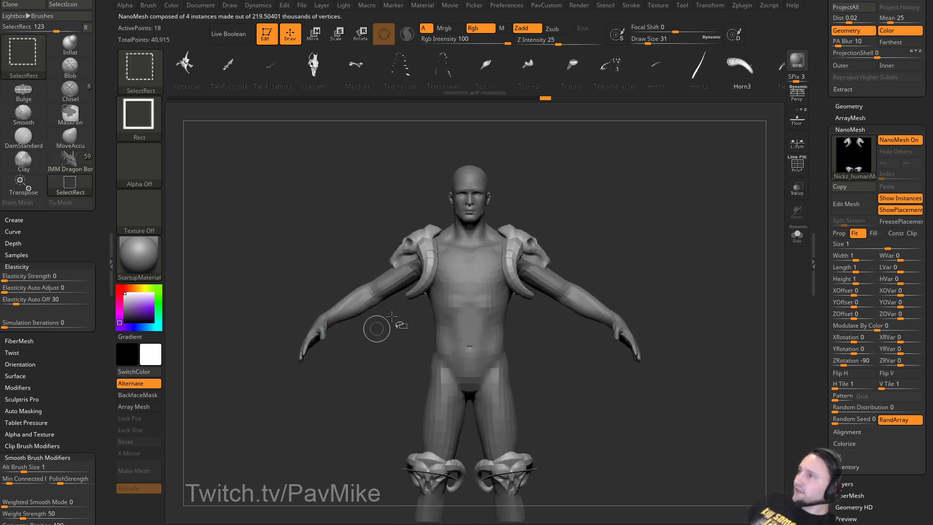
{"action": "left_click_drag", "start_coordinate": [694, 242], "coordinate": [720, 267], "text": "ctrl+shift"}
{"action": "key", "text": "space"}
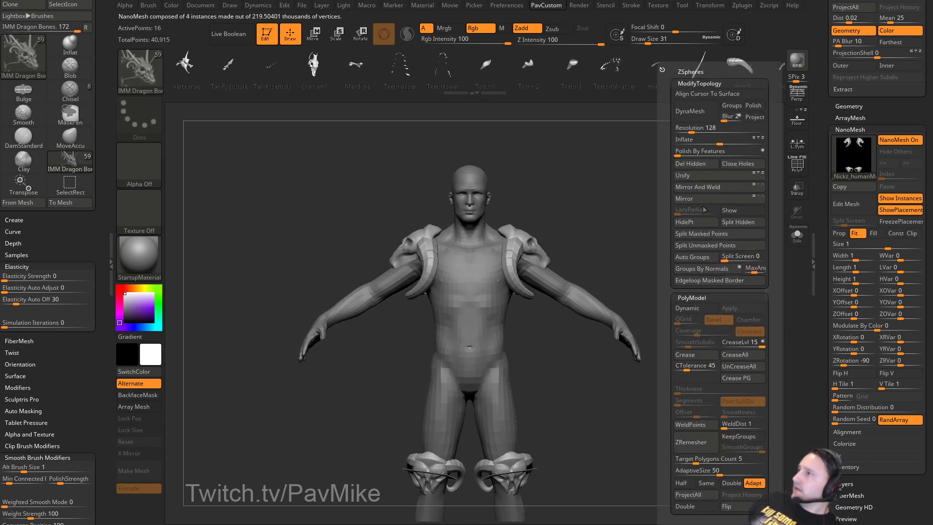
{"action": "left_click", "coordinate": [702, 168]}
{"action": "left_click_drag", "start_coordinate": [665, 332], "coordinate": [676, 293], "text": "alt"}
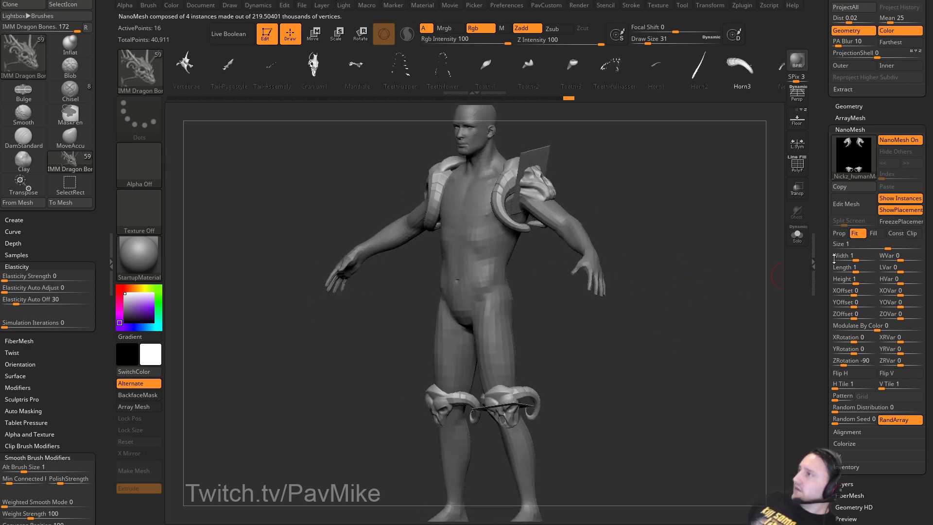
Turn off Show Placement, keep the NanoMesh instances shown, and enter Edit Mesh mode for the horned skull.
{"action": "left_click", "coordinate": [898, 201]}
{"action": "left_click_drag", "start_coordinate": [675, 252], "coordinate": [701, 289], "text": "alt"}
{"action": "left_click", "coordinate": [897, 199]}
{"action": "left_click", "coordinate": [897, 209]}
{"action": "left_click", "coordinate": [846, 205]}
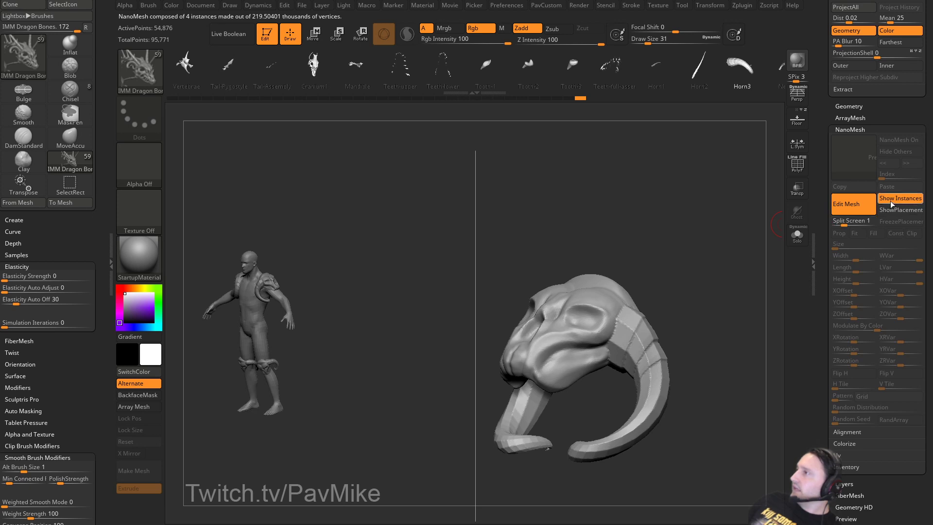
Hide the other NanoMesh instances and choose the DamStandard brush at draw size 56 for detailing the skull.
{"action": "mouse_move", "coordinate": [719, 232]}
{"action": "left_mouse_down", "text": "alt"}
{"action": "mouse_move", "coordinate": [720, 293]}
{"action": "mouse_move", "coordinate": [693, 288]}
{"action": "left_mouse_up", "text": "alt"}
{"action": "key", "text": "s"}
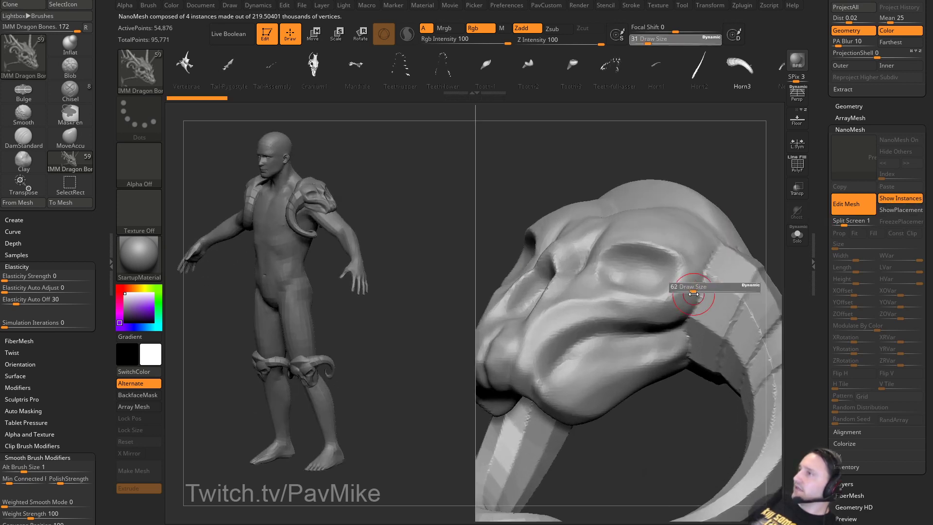
{"action": "left_click_drag", "start_coordinate": [267, 201], "coordinate": [396, 223]}
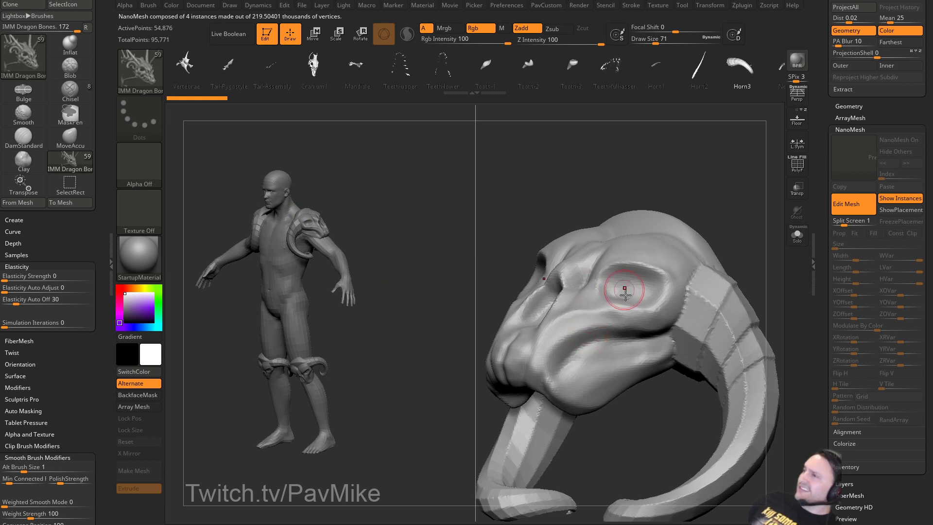
{"action": "left_click", "coordinate": [903, 200]}
{"action": "mouse_move", "coordinate": [697, 191]}
{"action": "left_mouse_down", "text": "alt"}
{"action": "mouse_move", "coordinate": [698, 209]}
{"action": "mouse_move", "coordinate": [734, 214]}
{"action": "mouse_move", "coordinate": [740, 243]}
{"action": "left_mouse_up", "text": "alt"}
{"action": "key", "text": "b"}
{"action": "key", "text": "d"}
{"action": "key", "text": "s"}
{"action": "key", "text": "bracketleft"}
Carve creases around the skull's eye socket, brow and snout with DamStandard.
{"action": "mouse_move", "coordinate": [663, 304]}
{"action": "left_mouse_down"}
{"action": "mouse_move", "coordinate": [637, 302]}
{"action": "mouse_move", "coordinate": [653, 291]}
{"action": "left_mouse_up"}
{"action": "left_click_drag", "start_coordinate": [739, 214], "coordinate": [739, 253]}
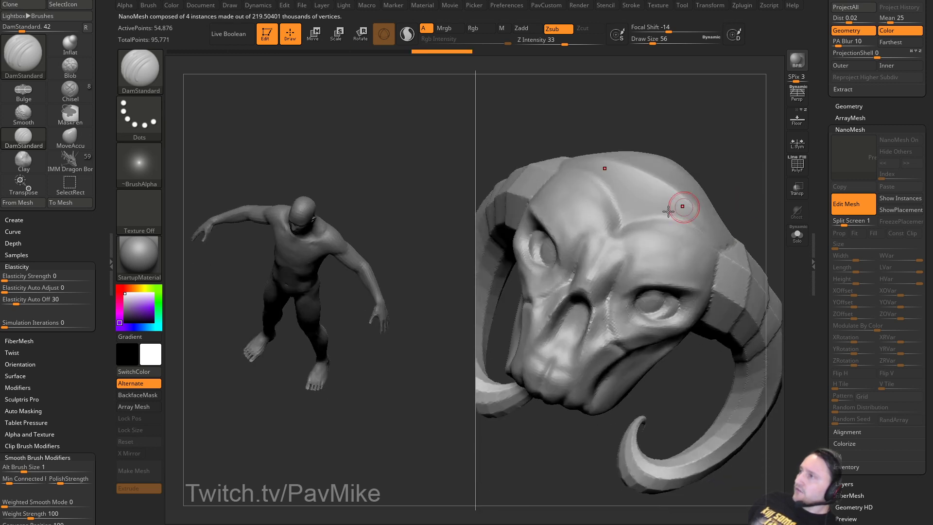
{"action": "mouse_move", "coordinate": [681, 217]}
{"action": "left_mouse_down"}
{"action": "mouse_move", "coordinate": [619, 230]}
{"action": "mouse_move", "coordinate": [615, 288]}
{"action": "left_mouse_up"}
{"action": "left_click_drag", "start_coordinate": [758, 209], "coordinate": [762, 154]}
{"action": "left_click_drag", "start_coordinate": [632, 260], "coordinate": [610, 290]}
{"action": "left_click_drag", "start_coordinate": [737, 220], "coordinate": [709, 214]}
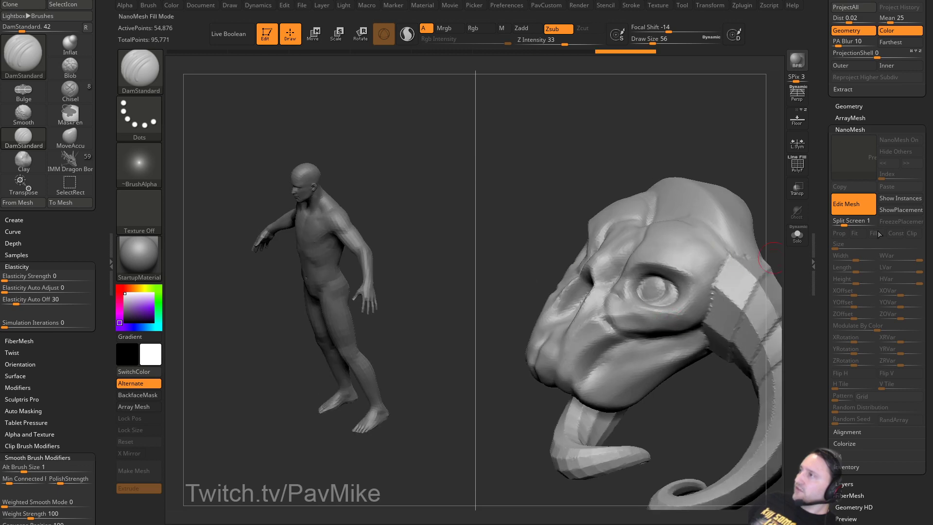
Leave NanoMesh Edit Mesh mode and turn on Show Instances so the skull armour appears on the full figure.
{"action": "left_click", "coordinate": [900, 197]}
{"action": "left_click_drag", "start_coordinate": [736, 177], "coordinate": [680, 168]}
{"action": "left_click", "coordinate": [893, 199]}
{"action": "left_click", "coordinate": [855, 212]}
{"action": "mouse_move", "coordinate": [679, 167]}
{"action": "left_mouse_down"}
{"action": "mouse_move", "coordinate": [696, 198]}
{"action": "mouse_move", "coordinate": [704, 316]}
{"action": "mouse_move", "coordinate": [719, 250]}
{"action": "left_mouse_up"}
{"action": "key", "text": "s"}
{"action": "mouse_move", "coordinate": [760, 202]}
{"action": "left_mouse_down", "text": "alt"}
{"action": "mouse_move", "coordinate": [753, 263]}
{"action": "mouse_move", "coordinate": [772, 260]}
{"action": "mouse_move", "coordinate": [735, 270]}
{"action": "left_mouse_up", "text": "alt"}
{"action": "left_click", "coordinate": [740, 264]}
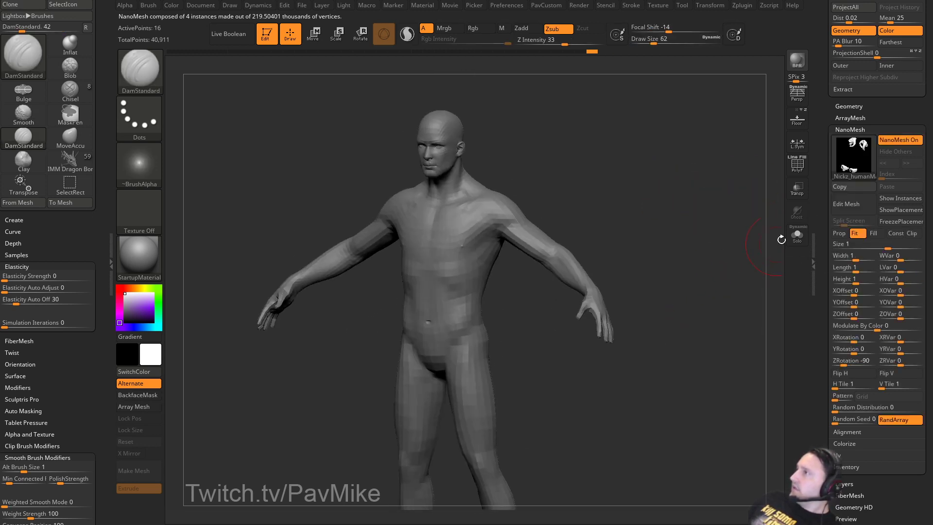
{"action": "key", "text": "shift"}
{"action": "mouse_move", "coordinate": [829, 126]}
{"action": "left_mouse_down"}
{"action": "mouse_move", "coordinate": [828, 213]}
{"action": "mouse_move", "coordinate": [829, 181]}
{"action": "left_mouse_up"}
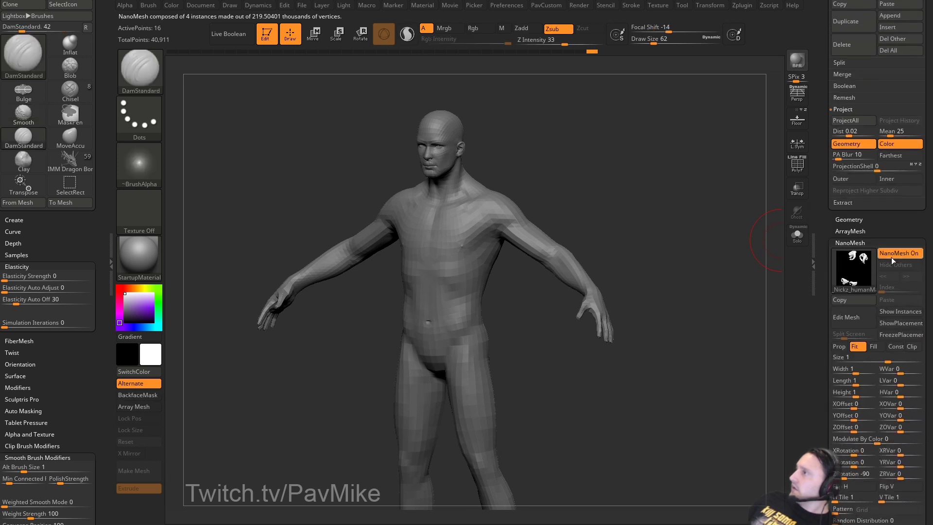
{"action": "left_click", "coordinate": [891, 314]}
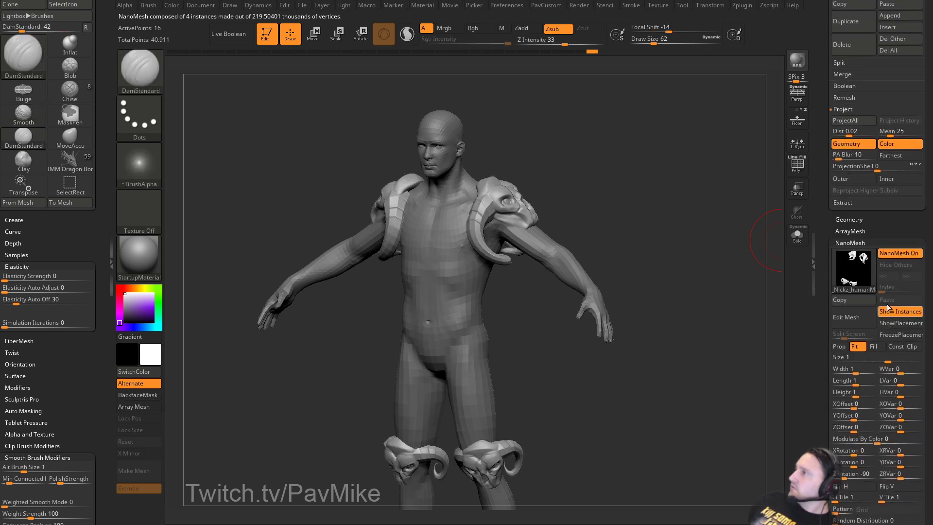
{"action": "left_click_drag", "start_coordinate": [824, 263], "coordinate": [829, 341]}
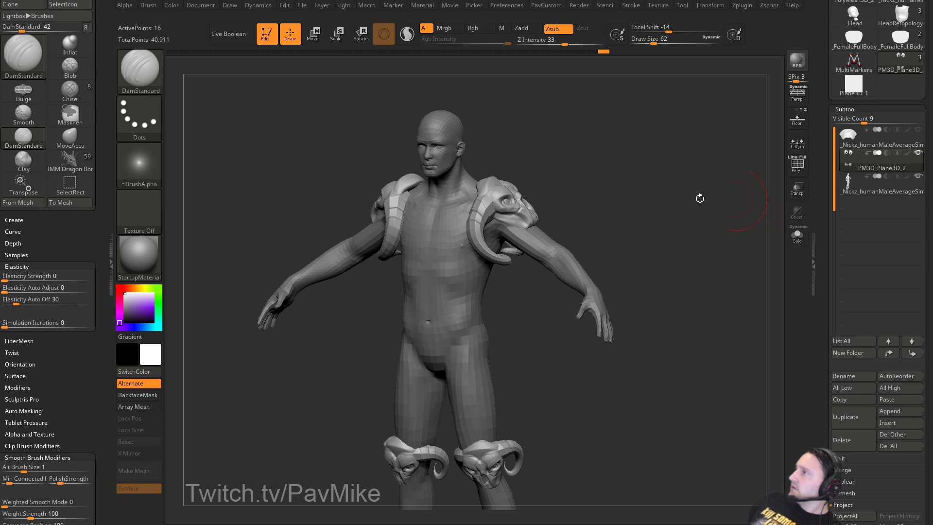
Examine the skull shoulder and knee armour on the figure from the front, back and side.
{"action": "left_click_drag", "start_coordinate": [662, 248], "coordinate": [679, 234], "text": "shift"}
{"action": "left_click_drag", "start_coordinate": [678, 285], "coordinate": [691, 251], "text": "alt"}
{"action": "key", "text": "s"}
{"action": "left_click", "coordinate": [678, 271]}
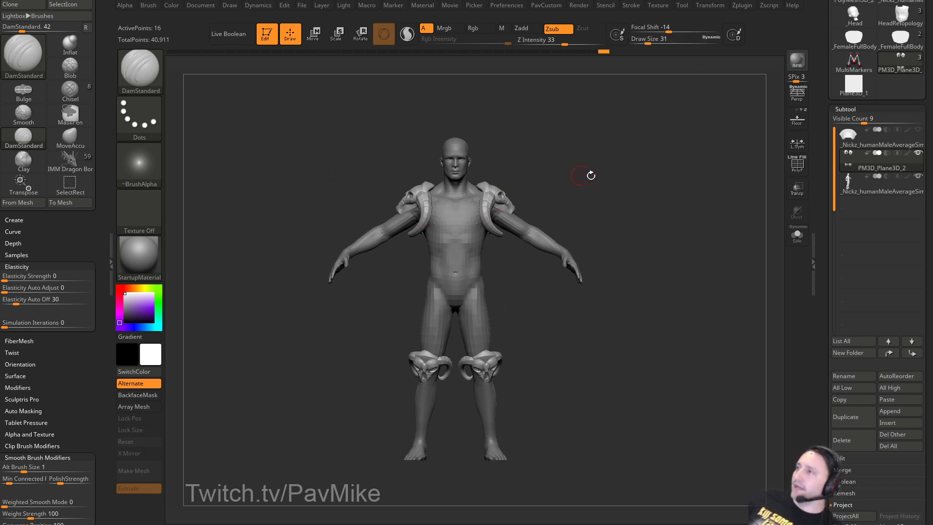
{"action": "left_click_drag", "start_coordinate": [590, 175], "coordinate": [607, 166]}
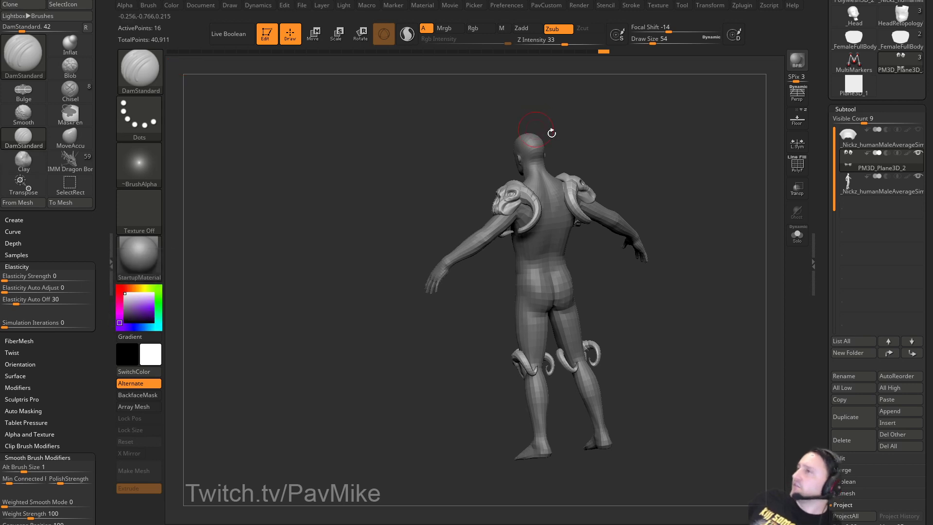
{"action": "left_click_drag", "start_coordinate": [550, 131], "coordinate": [641, 146]}
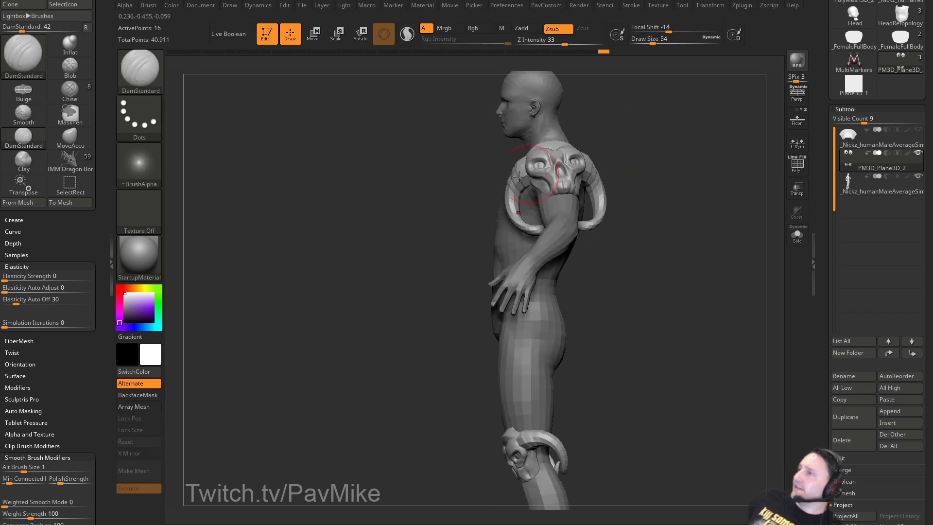
{"action": "mouse_move", "coordinate": [641, 88]}
{"action": "left_mouse_down", "text": "alt"}
{"action": "mouse_move", "coordinate": [593, 246]}
{"action": "mouse_move", "coordinate": [615, 219]}
{"action": "mouse_move", "coordinate": [646, 230]}
{"action": "left_mouse_up", "text": "alt"}
Select the male body subtool and preview the Fibers279.ZFP FiberMesh preset on its head.
{"action": "left_click", "coordinate": [505, 253], "text": "alt"}
{"action": "scroll", "coordinate": [846, 253], "scroll_direction": "down", "scroll_amount": 5}
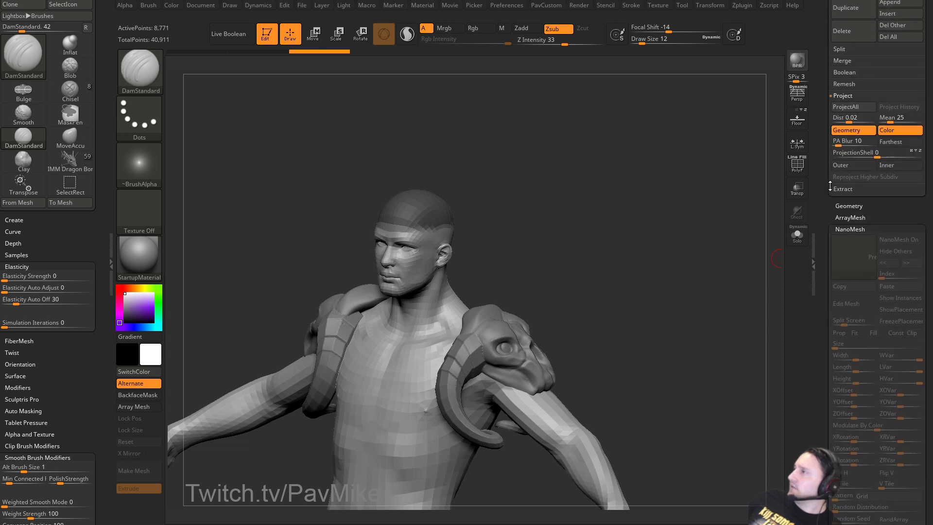
{"action": "left_click", "coordinate": [848, 226]}
{"action": "key", "text": "shift"}
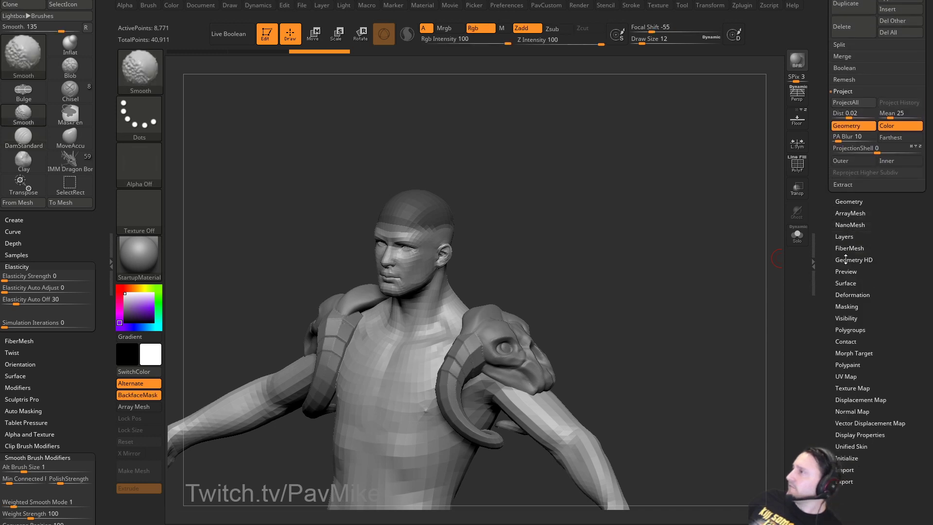
{"action": "left_click", "coordinate": [848, 248]}
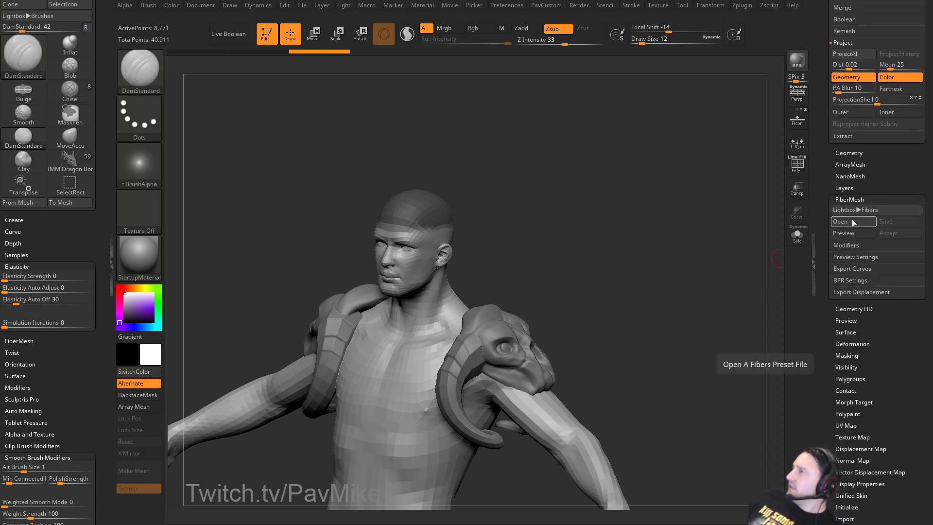
{"action": "left_click", "coordinate": [853, 212]}
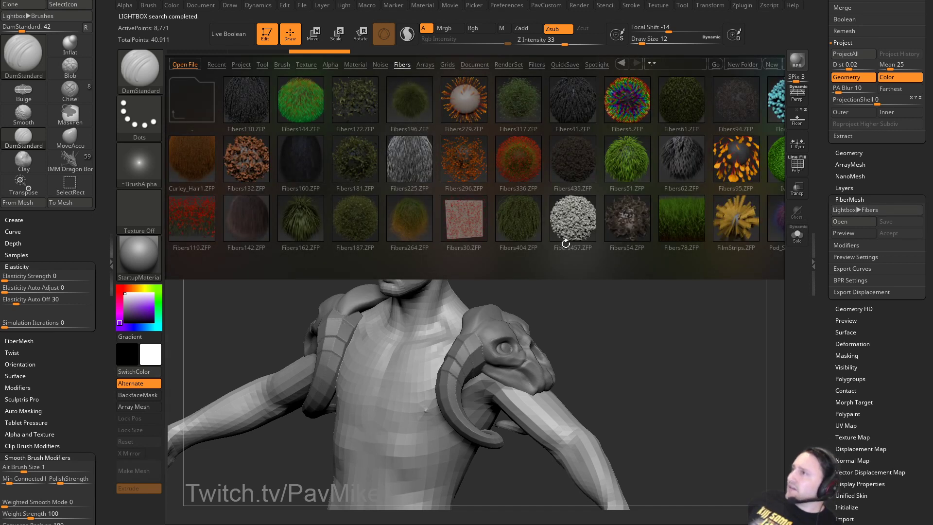
{"action": "left_click_drag", "start_coordinate": [586, 226], "coordinate": [536, 222]}
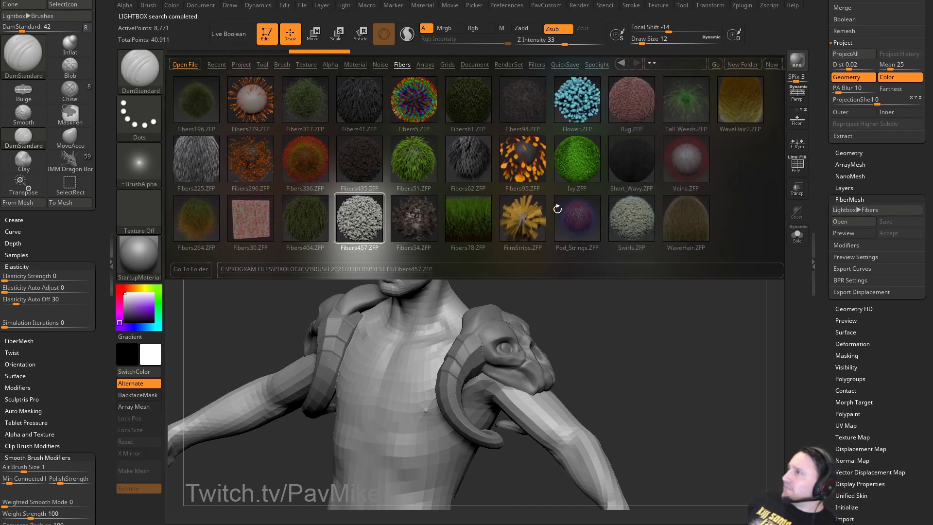
{"action": "left_click", "coordinate": [522, 164]}
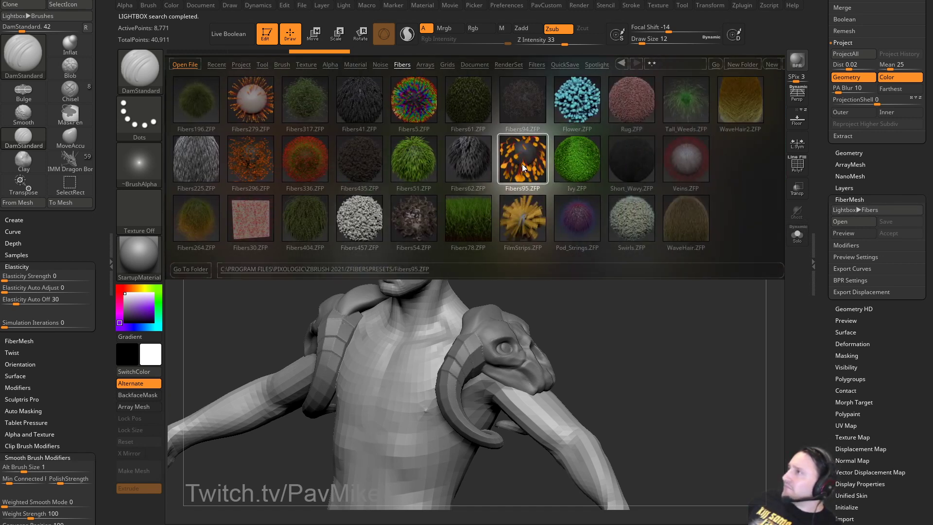
{"action": "left_click", "coordinate": [253, 101]}
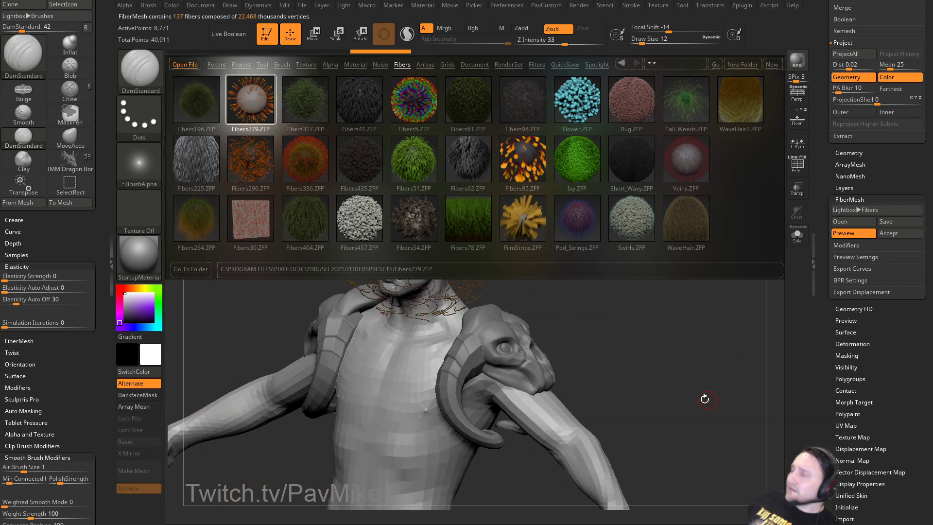
Set the FiberMesh Profile to 8 sides per fiber in the Modifiers, dismissing the notes about single-sided fibers.
{"action": "key", "text": "shift"}
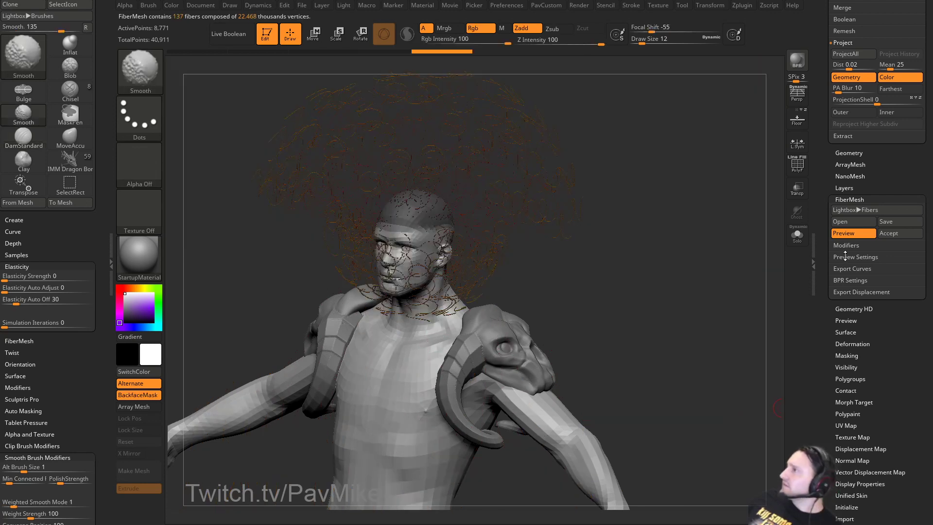
{"action": "left_click", "coordinate": [844, 256]}
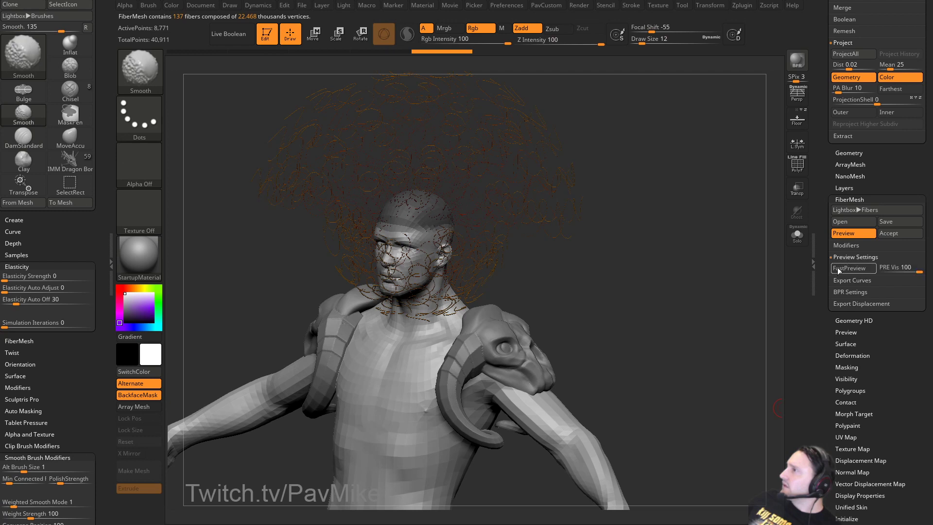
{"action": "left_click", "coordinate": [844, 292]}
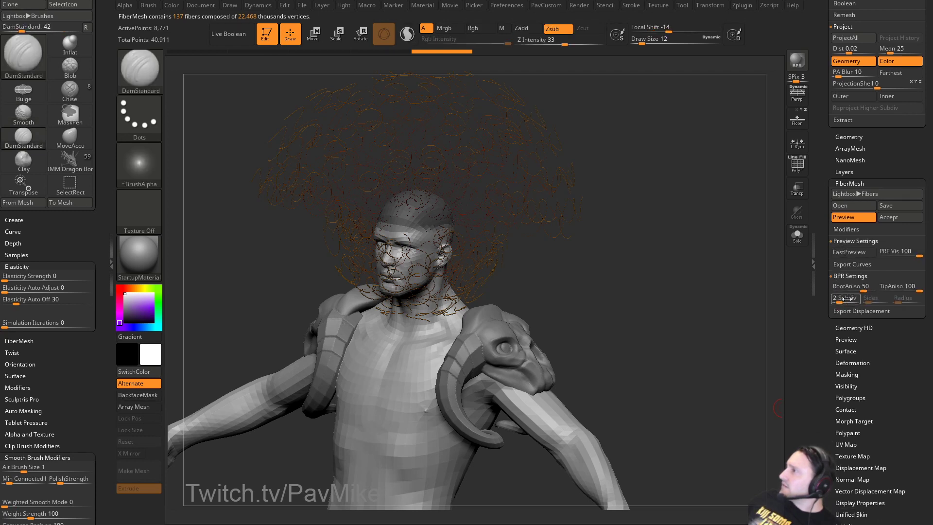
{"action": "key", "text": "shift"}
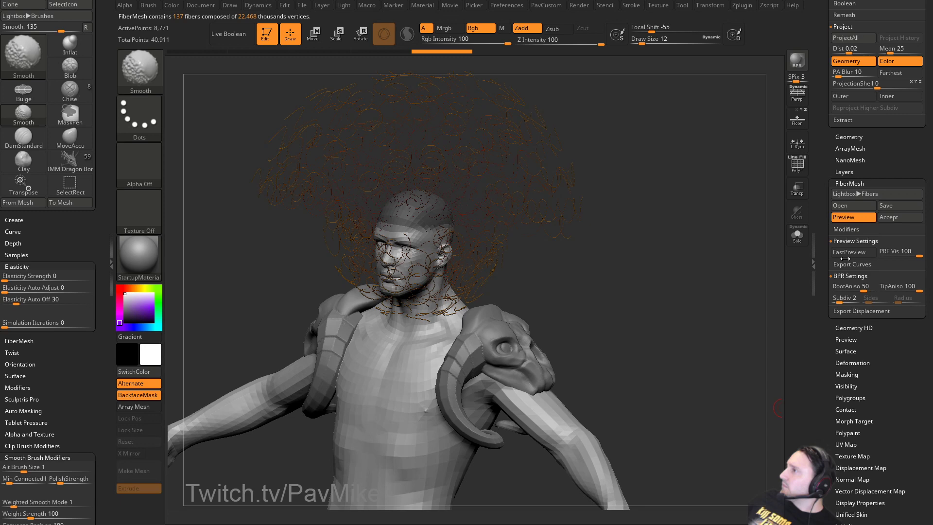
{"action": "left_click", "coordinate": [844, 233]}
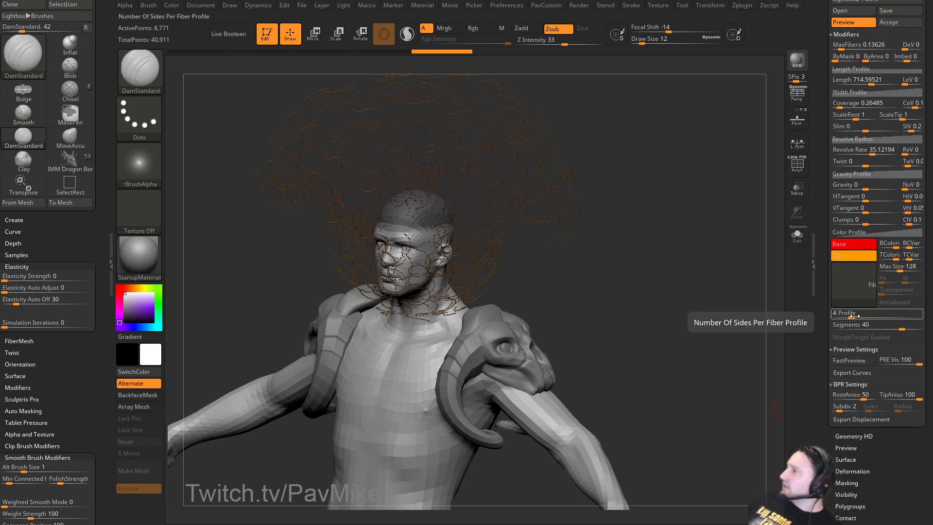
{"action": "left_click", "coordinate": [854, 316]}
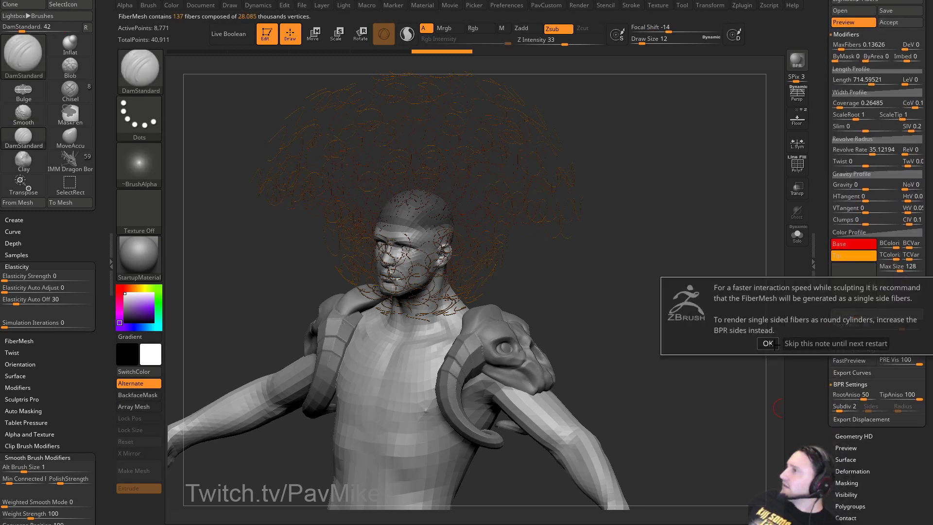
{"action": "left_click", "coordinate": [774, 344]}
{"action": "left_click_drag", "start_coordinate": [861, 317], "coordinate": [874, 317]}
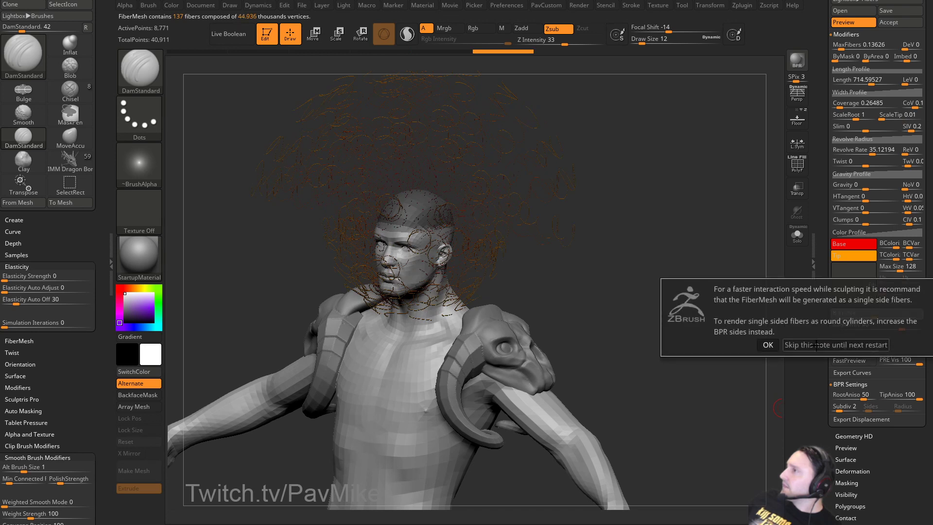
{"action": "left_click", "coordinate": [774, 344]}
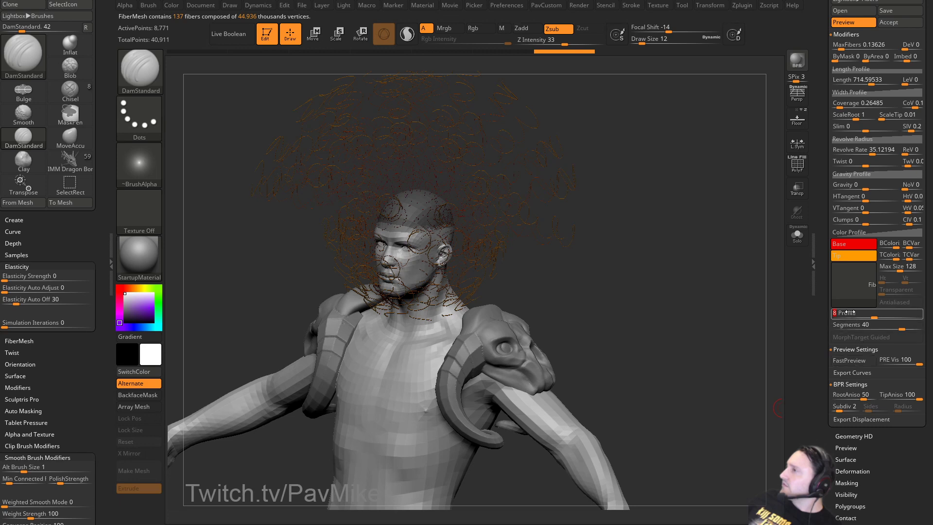
{"action": "left_click_drag", "start_coordinate": [706, 315], "coordinate": [713, 314]}
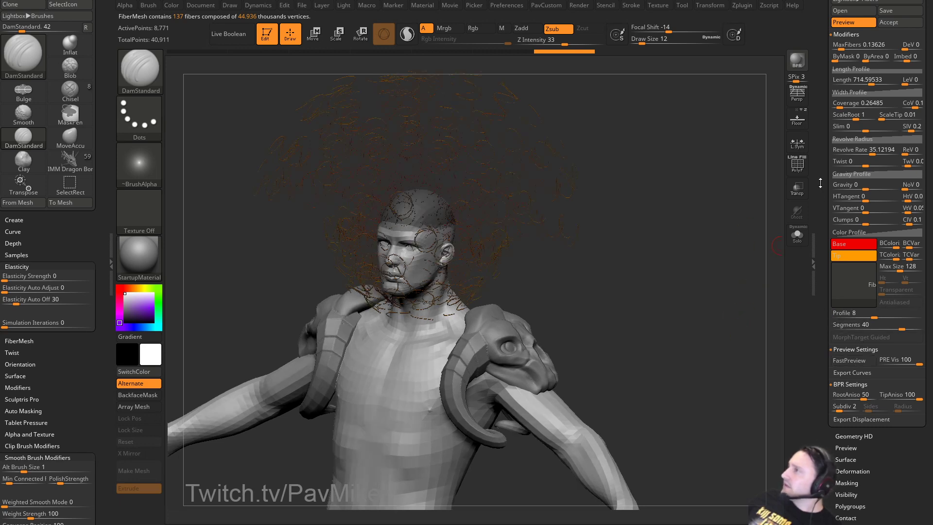
Raise the fiber Coverage to about 450 and accept the preview as a FiberMesh subtool.
{"action": "scroll", "coordinate": [823, 168], "scroll_direction": "up", "scroll_amount": 1}
{"action": "left_click_drag", "start_coordinate": [840, 140], "coordinate": [868, 140]}
{"action": "left_click_drag", "start_coordinate": [722, 208], "coordinate": [702, 213]}
{"action": "scroll", "coordinate": [815, 268], "scroll_direction": "up", "scroll_amount": 4}
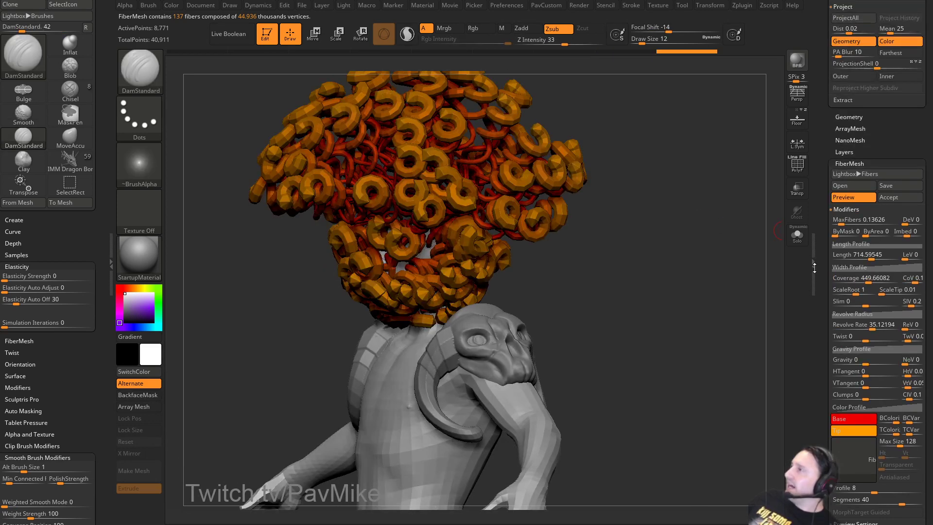
{"action": "left_click", "coordinate": [880, 201]}
{"action": "left_click_drag", "start_coordinate": [818, 164], "coordinate": [819, 393]}
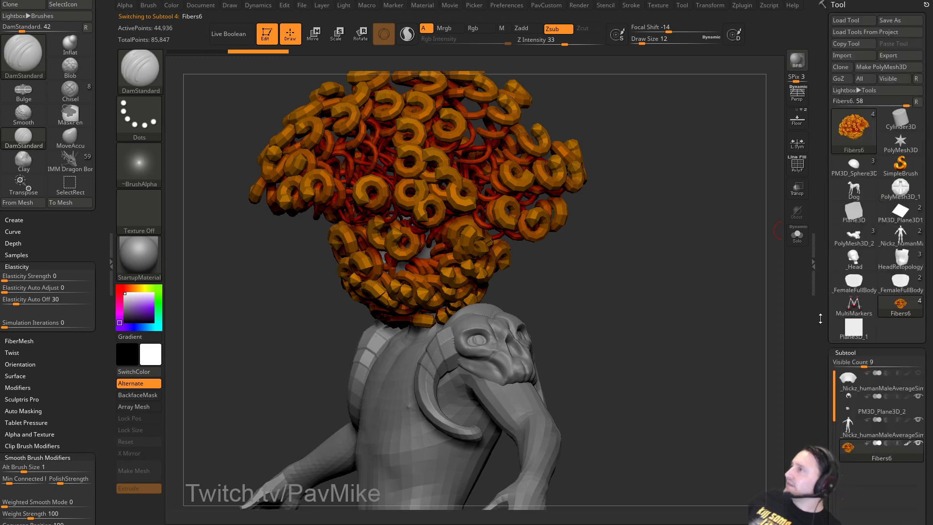
Frame the thick fibers on the figure's head and set the brush draw size to 35.
{"action": "left_click_drag", "start_coordinate": [743, 376], "coordinate": [743, 309], "text": "alt"}
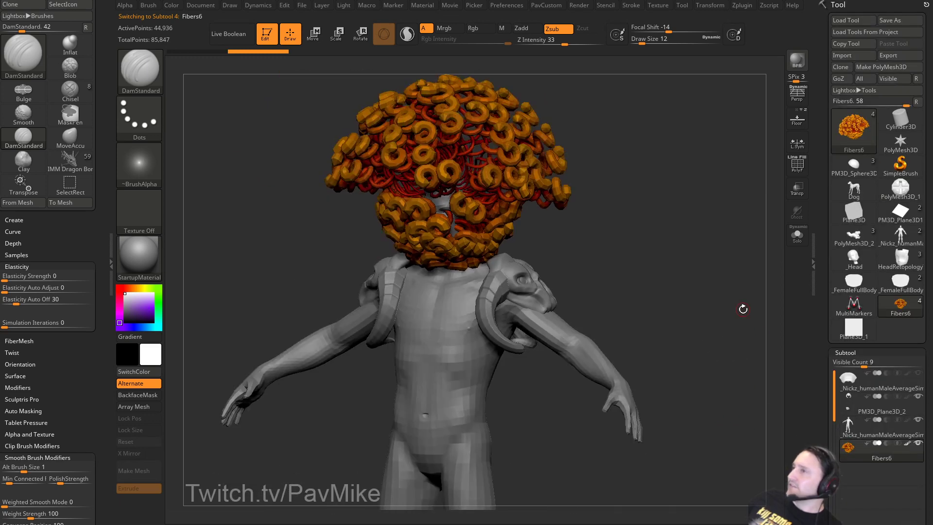
{"action": "left_click_drag", "start_coordinate": [636, 123], "coordinate": [625, 181], "text": "alt"}
{"action": "key", "text": "s"}
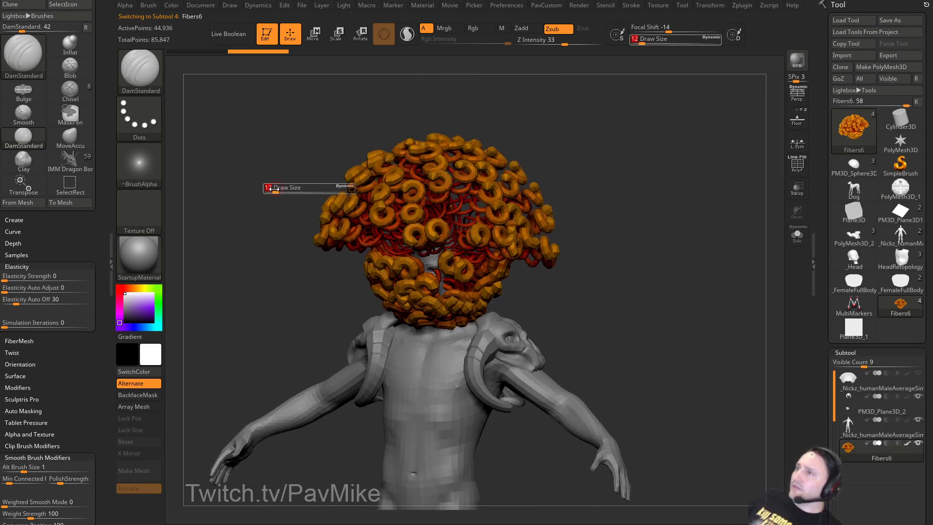
{"action": "left_click_drag", "start_coordinate": [276, 188], "coordinate": [283, 188]}
Replace the docked Brush palette with the Dynamics palette and turn off Collision Volume.
{"action": "left_click_drag", "start_coordinate": [102, 37], "coordinate": [99, 103]}
{"action": "left_click", "coordinate": [96, 5]}
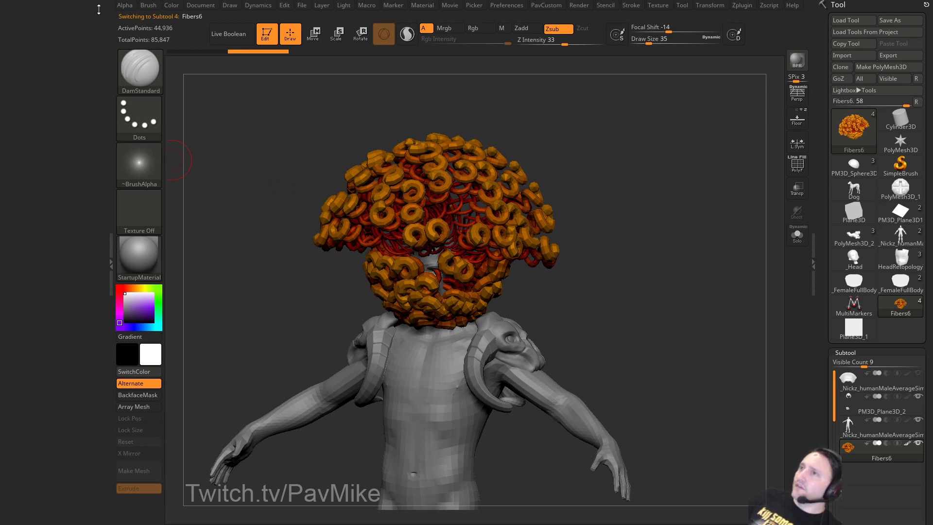
{"action": "left_click", "coordinate": [258, 6]}
{"action": "left_click_drag", "start_coordinate": [248, 17], "coordinate": [112, 109]}
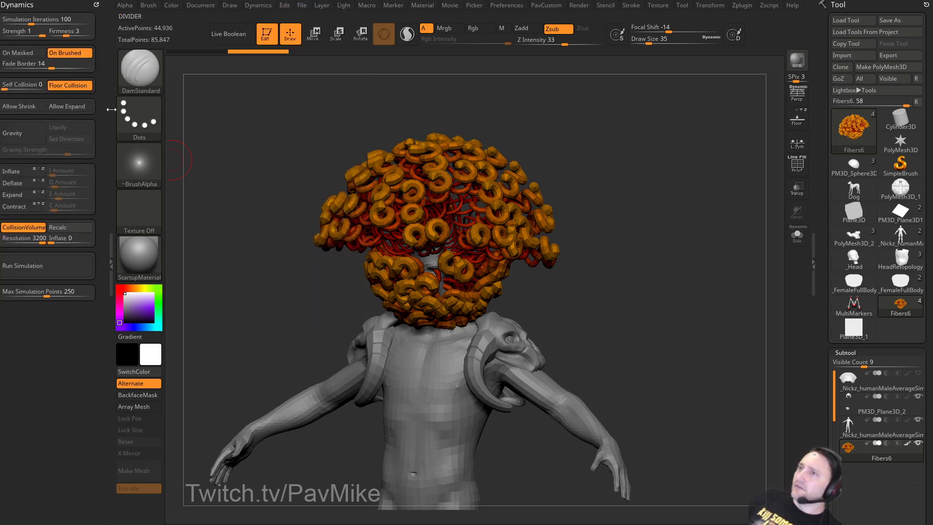
{"action": "left_click", "coordinate": [28, 232]}
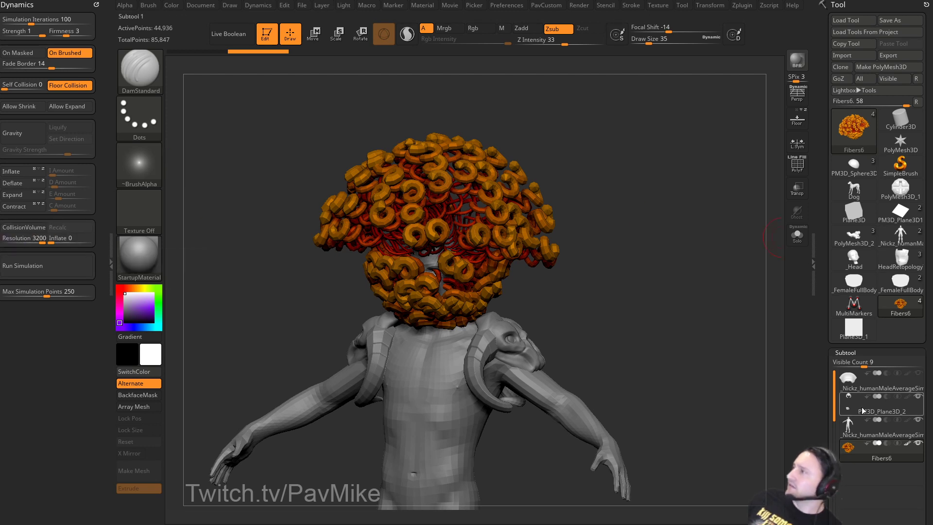
Show only the Fibers6 subtool with the floor grid on and switch to the Standard brush.
{"action": "left_click", "coordinate": [917, 443], "text": "shift"}
{"action": "left_click_drag", "start_coordinate": [595, 342], "coordinate": [545, 315], "text": "alt"}
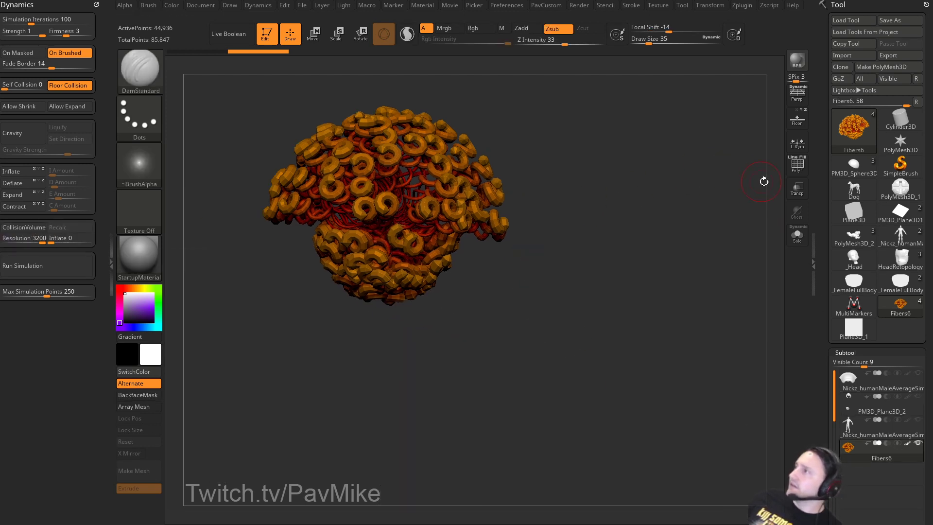
{"action": "left_click", "coordinate": [798, 125]}
{"action": "mouse_move", "coordinate": [655, 205]}
{"action": "left_mouse_down", "text": "alt"}
{"action": "mouse_move", "coordinate": [682, 155]}
{"action": "mouse_move", "coordinate": [671, 194]}
{"action": "mouse_move", "coordinate": [684, 214]}
{"action": "mouse_move", "coordinate": [659, 232]}
{"action": "mouse_move", "coordinate": [650, 225]}
{"action": "mouse_move", "coordinate": [646, 238]}
{"action": "mouse_move", "coordinate": [663, 216]}
{"action": "left_mouse_up", "text": "alt"}
{"action": "key", "text": "b"}
{"action": "key", "text": "s"}
{"action": "key", "text": "t"}
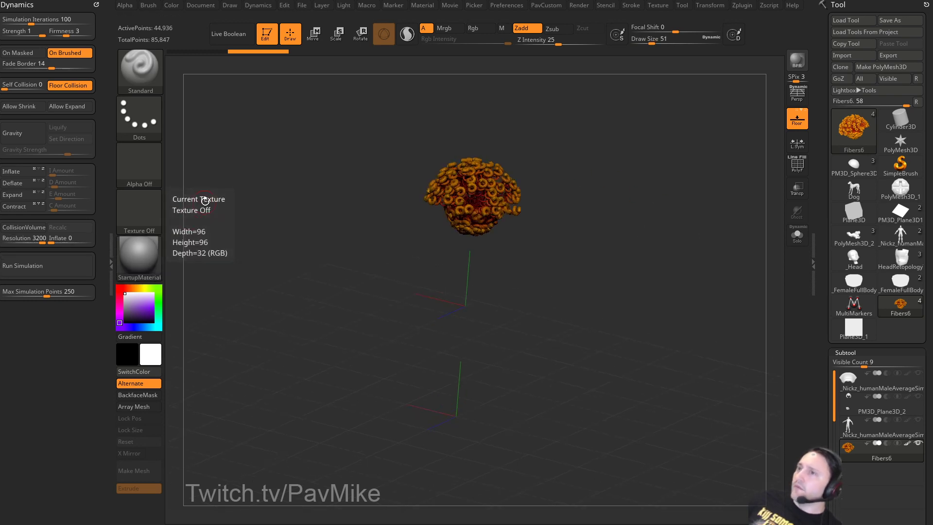
Turn on Gravity in the Dynamics settings and run the simulation on the curled fibers.
{"action": "left_click", "coordinate": [23, 133]}
{"action": "left_click", "coordinate": [46, 266]}
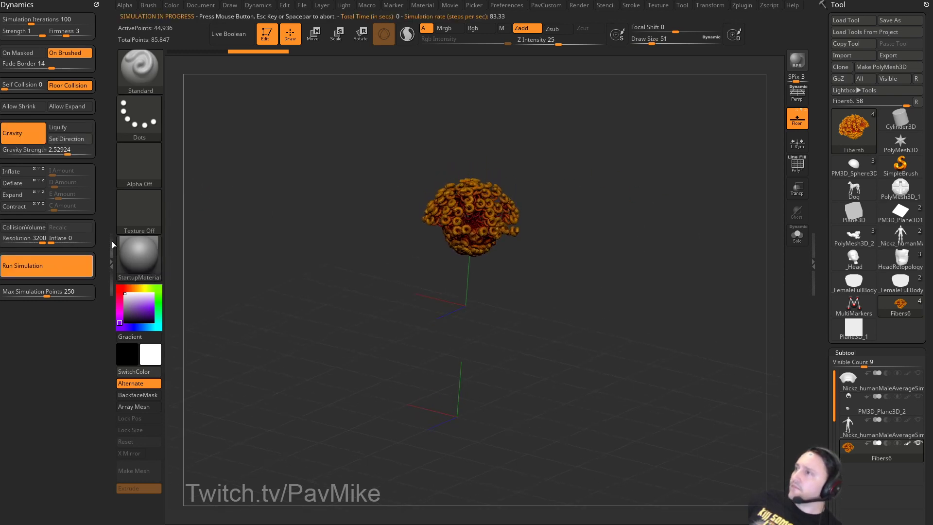
{"action": "mouse_move", "coordinate": [281, 197]}
{"action": "left_mouse_down"}
{"action": "mouse_move", "coordinate": [354, 202]}
{"action": "mouse_move", "coordinate": [573, 175]}
{"action": "mouse_move", "coordinate": [553, 156]}
{"action": "mouse_move", "coordinate": [566, 166]}
{"action": "left_mouse_up"}
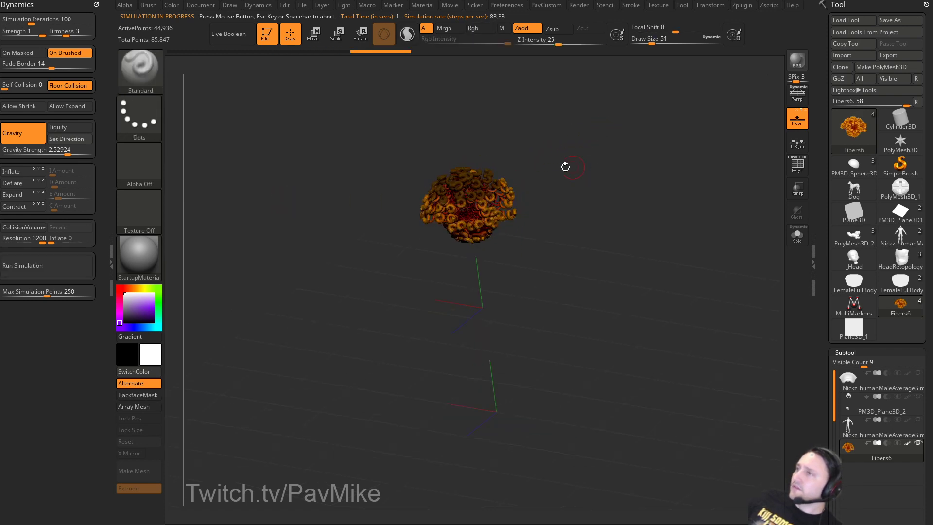
{"action": "left_click", "coordinate": [62, 268]}
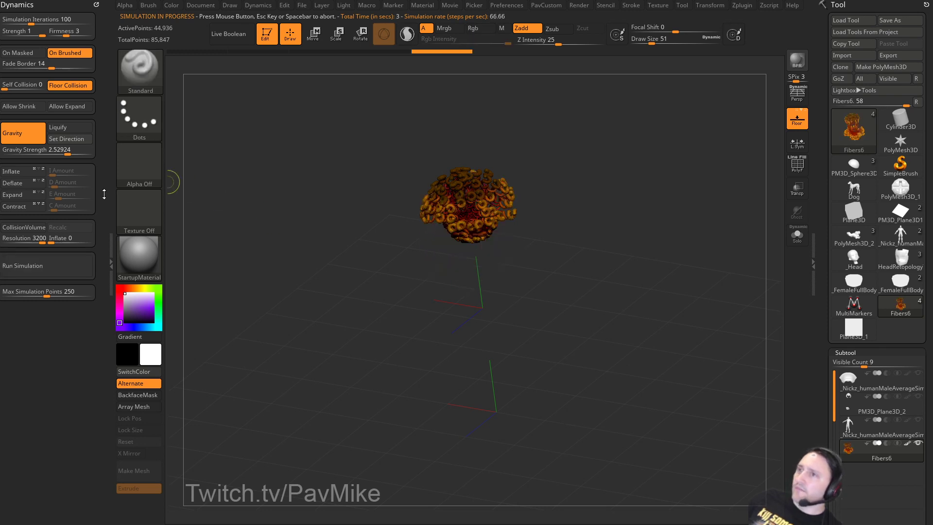
Set Gravity Strength to 7.62383 and Self Collision to 2, and run the fiber simulation.
{"action": "left_click", "coordinate": [72, 151]}
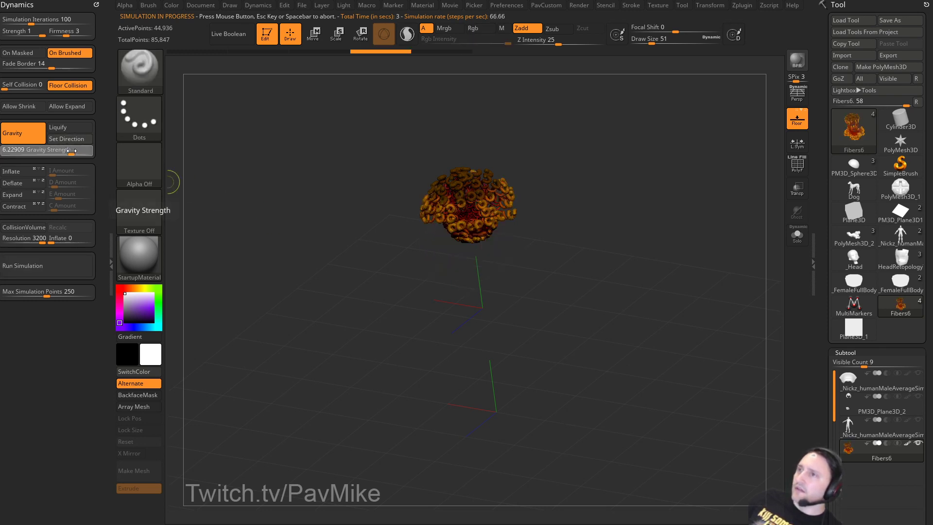
{"action": "left_click", "coordinate": [16, 86]}
{"action": "left_click", "coordinate": [21, 86]}
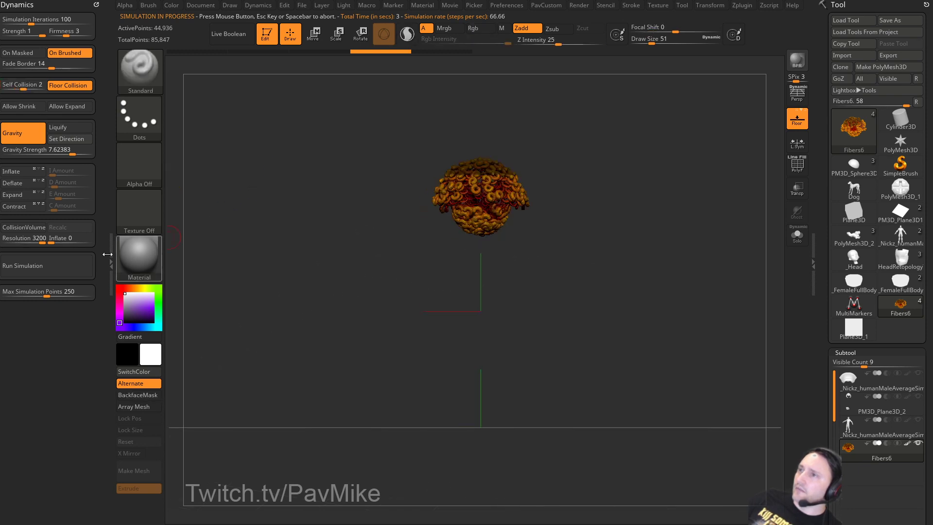
{"action": "left_click", "coordinate": [67, 267]}
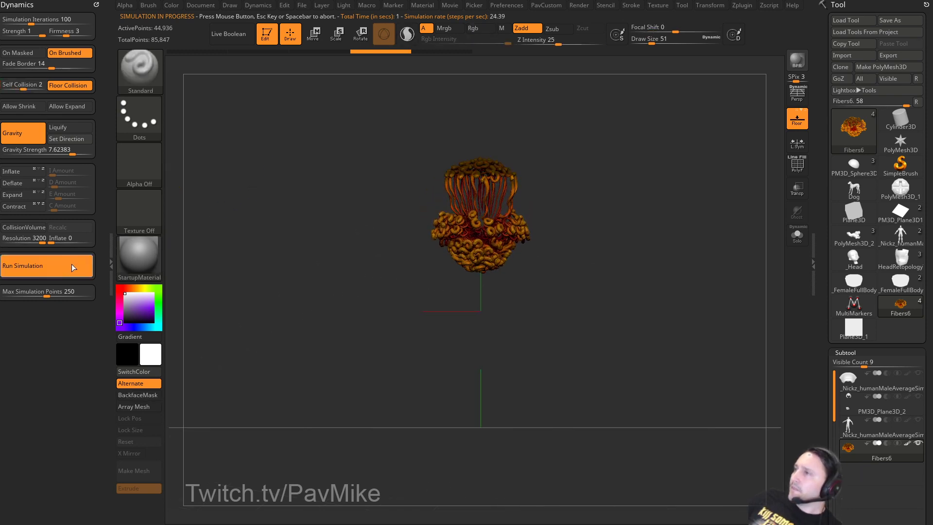
Assign the SketchShaded2 material to the fibers and orbit around them.
{"action": "left_click", "coordinate": [139, 257]}
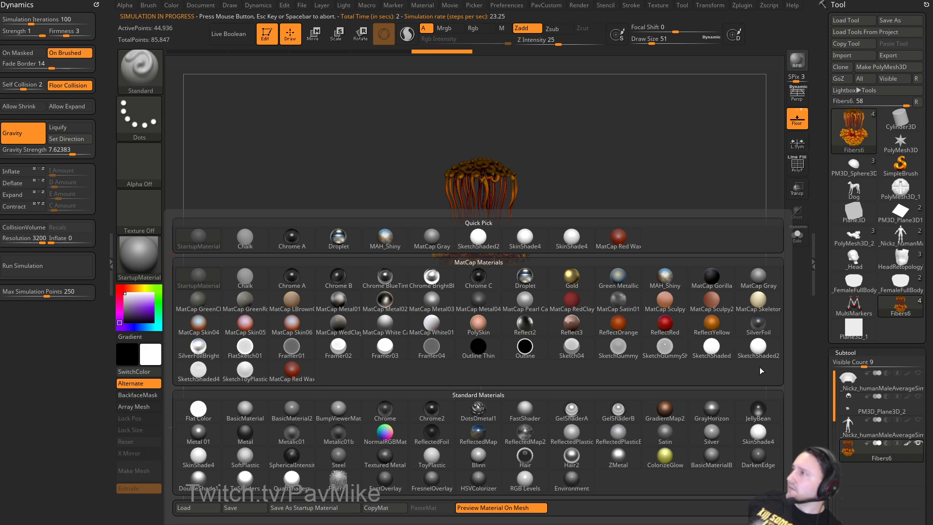
{"action": "left_click", "coordinate": [736, 334]}
{"action": "left_click_drag", "start_coordinate": [737, 334], "coordinate": [693, 309]}
Rerun the gravity simulation on the fibers, stop it, and set the brush draw size to 71.
{"action": "left_click", "coordinate": [82, 265]}
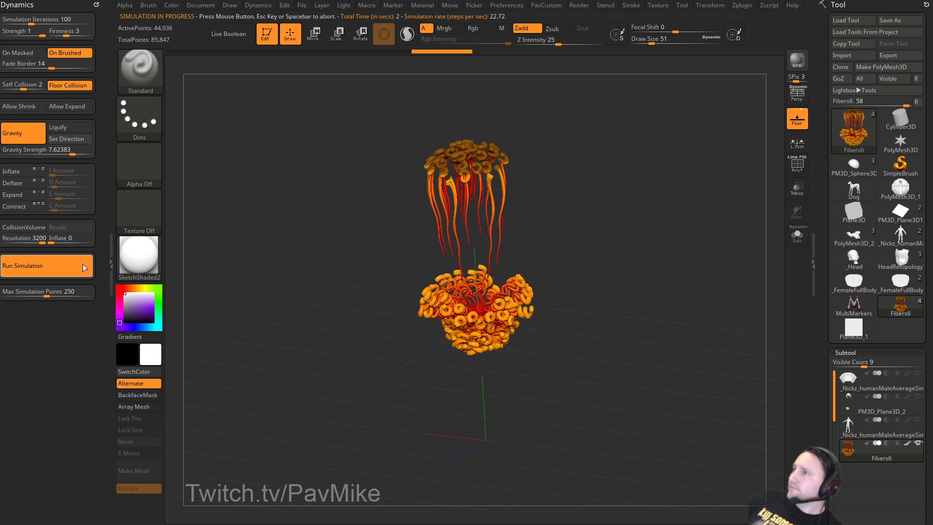
{"action": "left_click", "coordinate": [632, 270]}
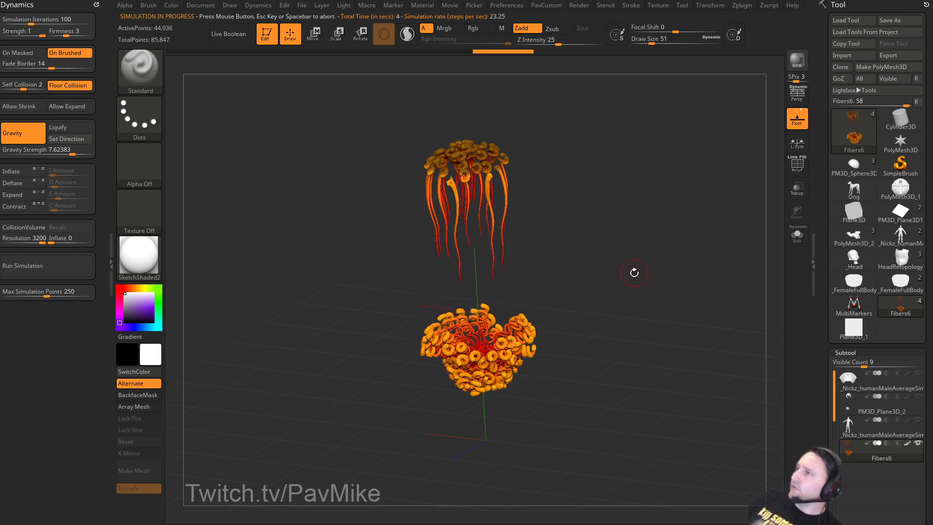
{"action": "mouse_move", "coordinate": [630, 265]}
{"action": "left_mouse_down"}
{"action": "mouse_move", "coordinate": [646, 258]}
{"action": "mouse_move", "coordinate": [665, 296]}
{"action": "mouse_move", "coordinate": [653, 285]}
{"action": "left_mouse_up"}
{"action": "key", "text": "s"}
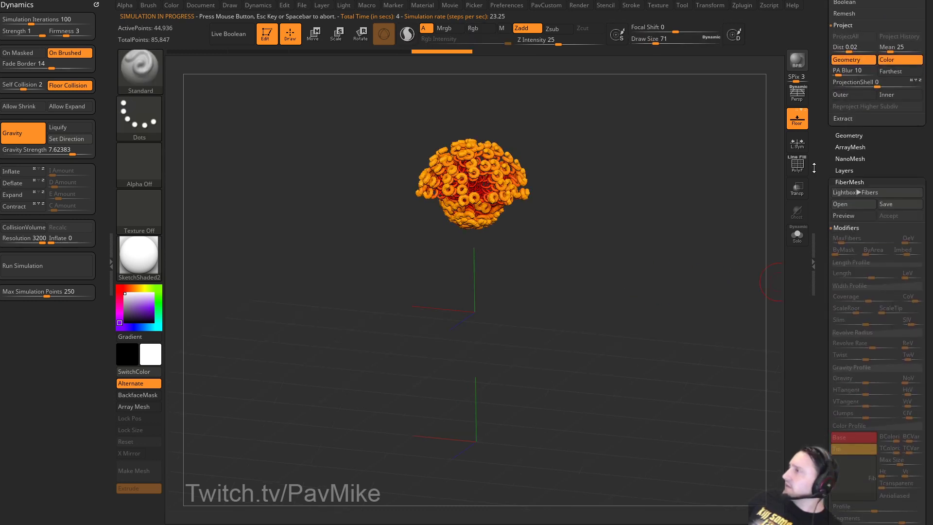
{"action": "left_click", "coordinate": [850, 154]}
{"action": "left_click", "coordinate": [851, 164]}
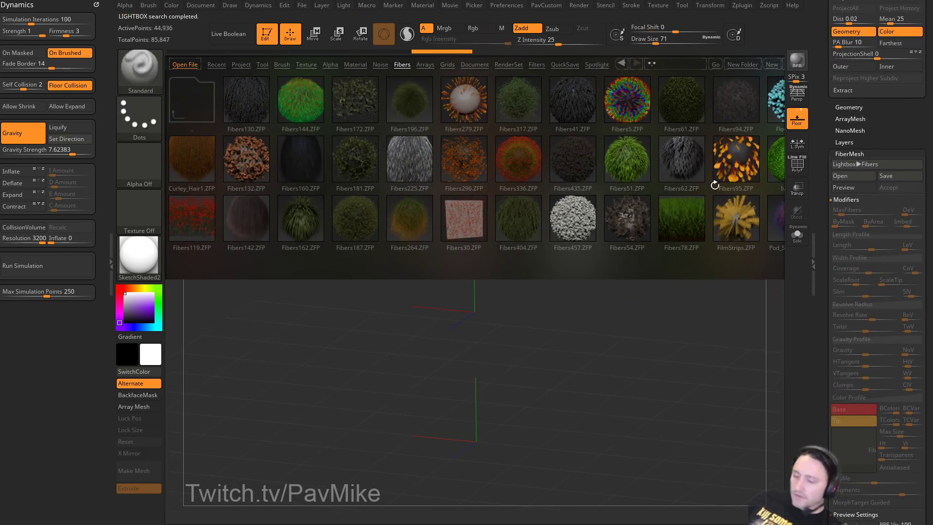
{"action": "double_click", "coordinate": [715, 185]}
{"action": "left_click", "coordinate": [850, 154], "text": "shift"}
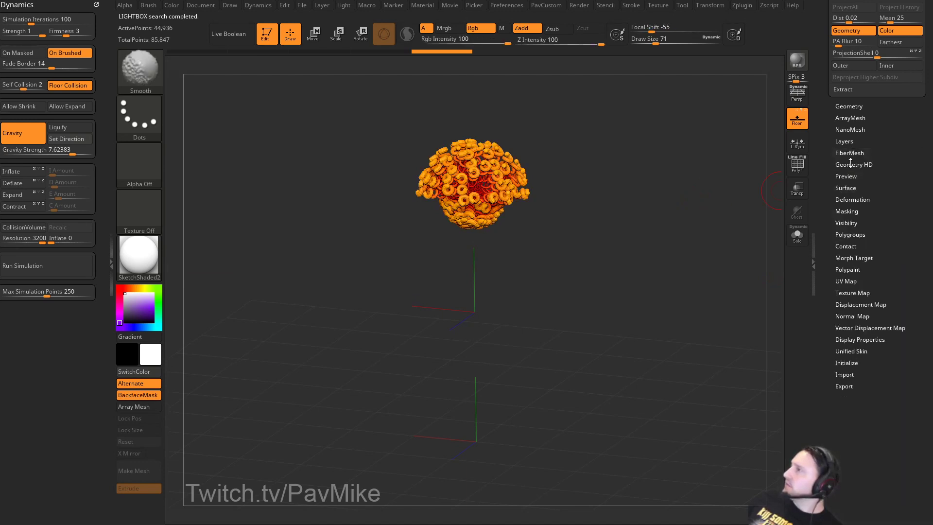
Mask the fibers with FiberMask from Mask By Fibers and run the gravity simulation on them.
{"action": "left_click", "coordinate": [848, 211]}
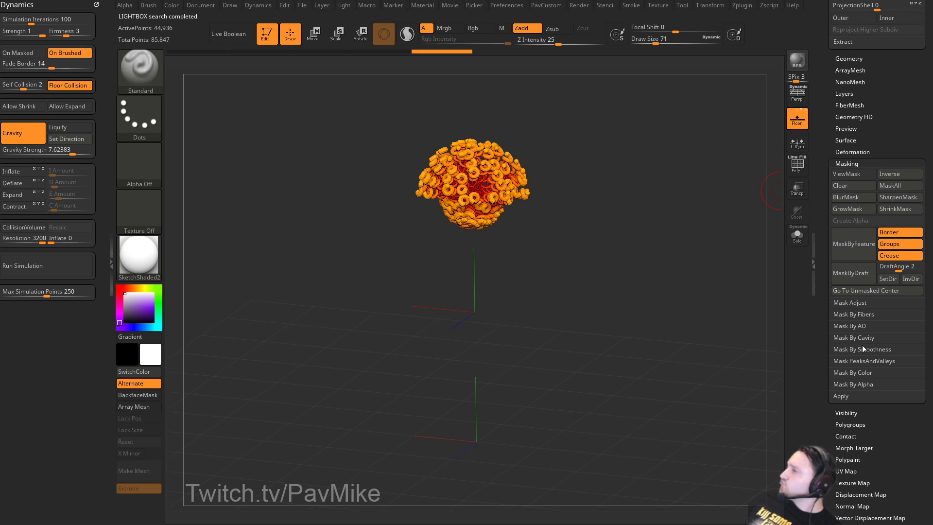
{"action": "left_click", "coordinate": [859, 315]}
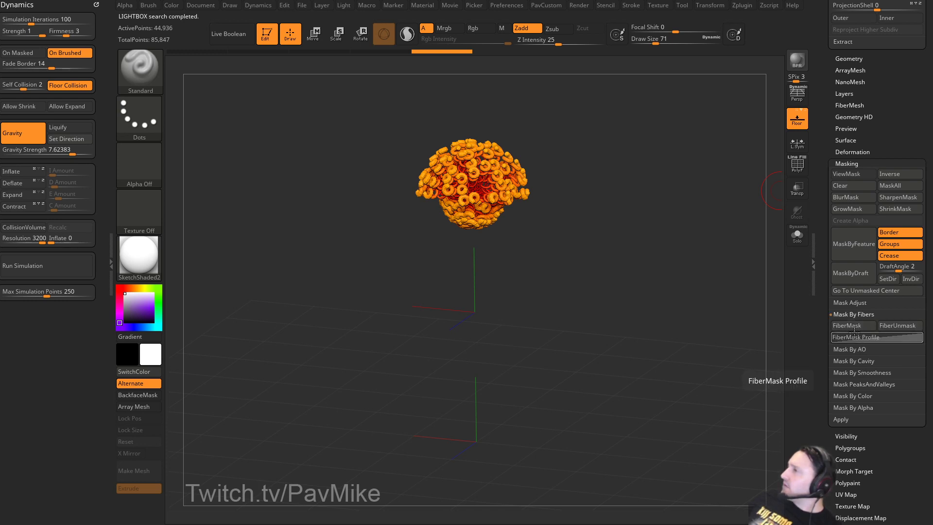
{"action": "left_click", "coordinate": [847, 325]}
{"action": "left_click", "coordinate": [59, 271]}
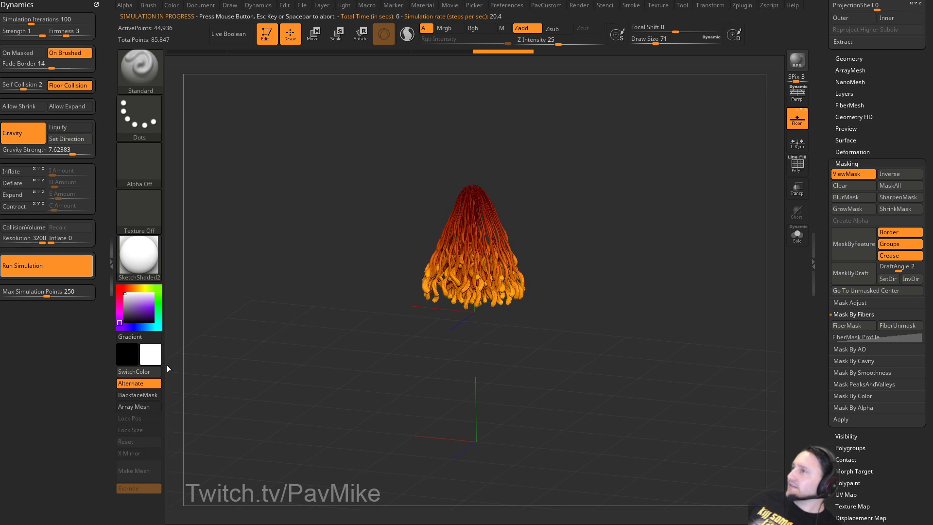
Enable Inflate in the Dynamics settings, set its amount to 1 and run the simulation on the masked fibers.
{"action": "left_click", "coordinate": [14, 171]}
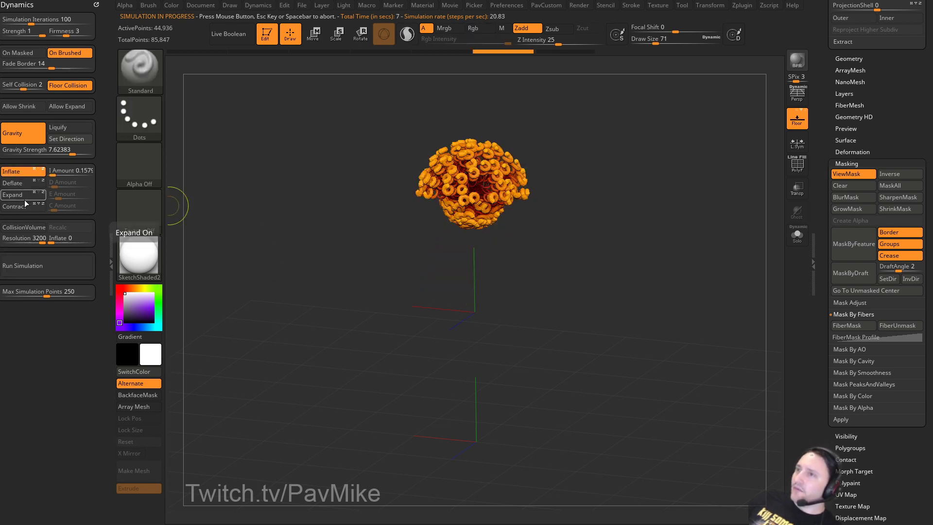
{"action": "left_click", "coordinate": [33, 267]}
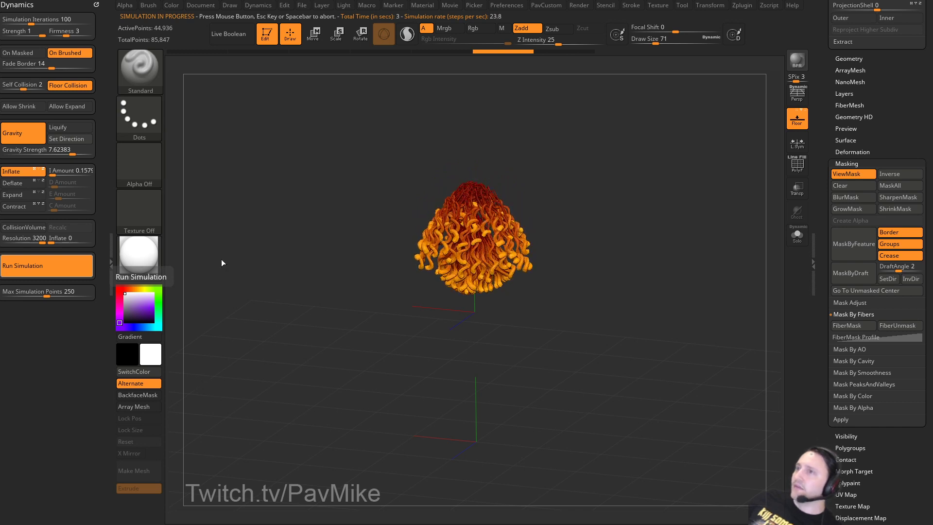
{"action": "left_click_drag", "start_coordinate": [53, 173], "coordinate": [59, 173]}
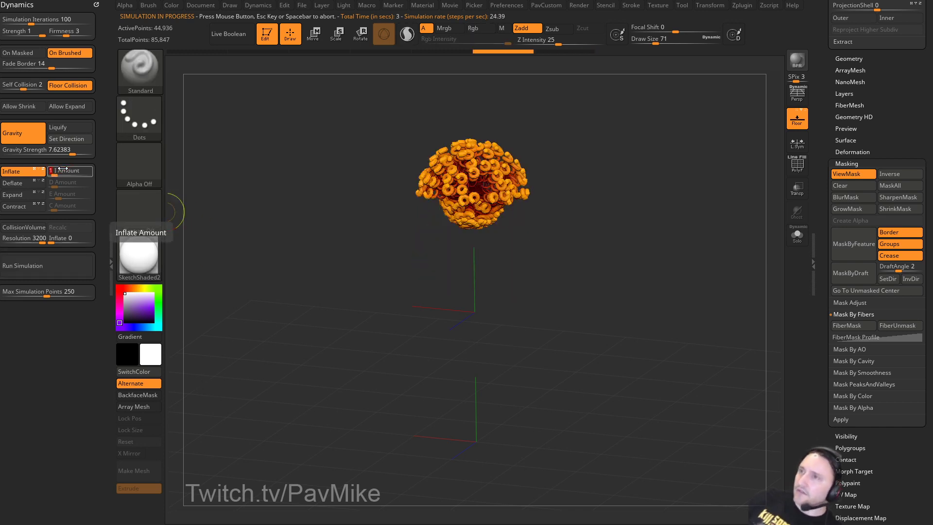
{"action": "key", "text": "Return"}
{"action": "left_click", "coordinate": [57, 255]}
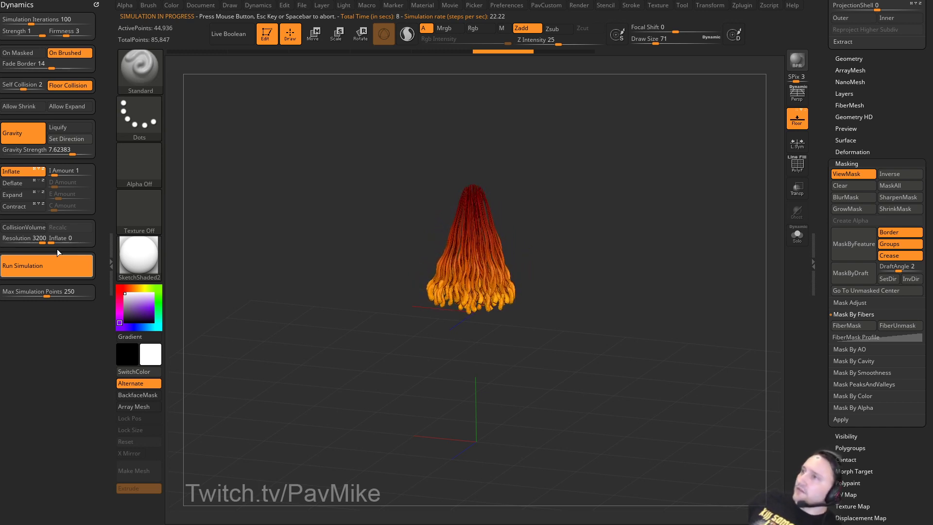
Stop the running fiber simulation and set the Dynamics Firmness to 2.
{"action": "left_click", "coordinate": [62, 273]}
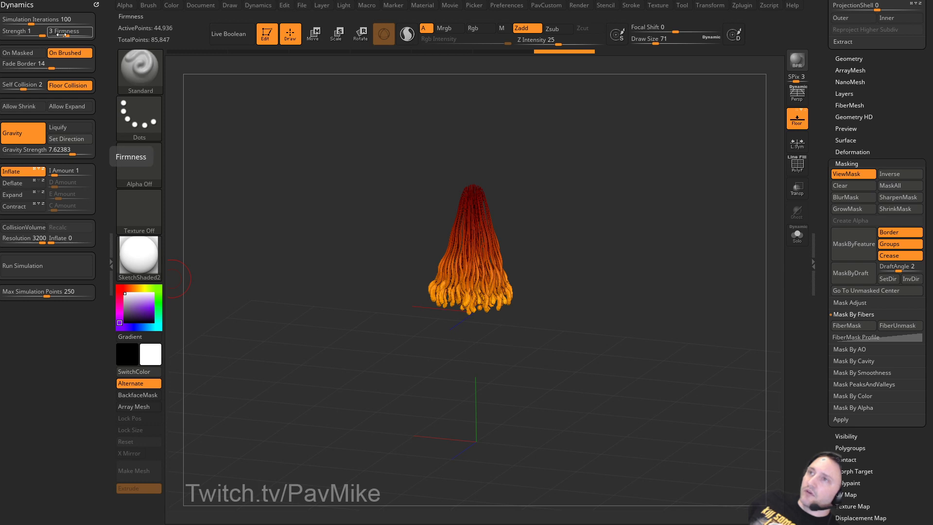
{"action": "left_click_drag", "start_coordinate": [62, 34], "coordinate": [52, 36]}
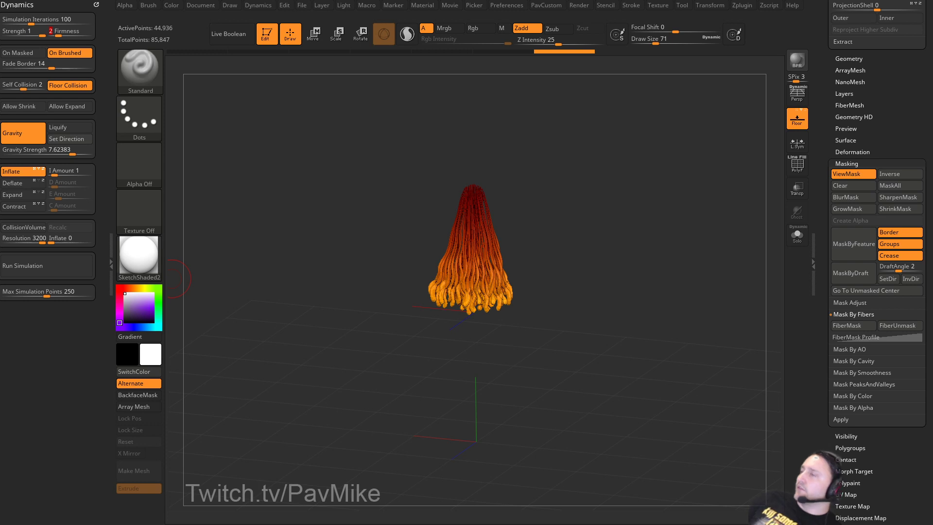
{"action": "mouse_move", "coordinate": [629, 208]}
{"action": "left_mouse_down"}
{"action": "mouse_move", "coordinate": [611, 248]}
{"action": "mouse_move", "coordinate": [634, 225]}
{"action": "left_mouse_up"}
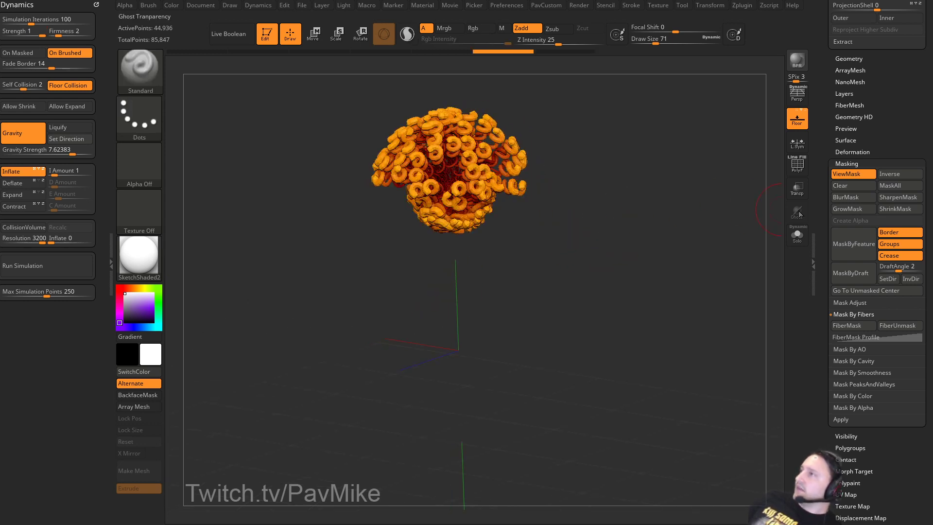
Append a sphere as a new subtool below Fibers6.
{"action": "scroll", "coordinate": [822, 273], "scroll_direction": "up", "scroll_amount": 5}
{"action": "left_click_drag", "start_coordinate": [822, 272], "coordinate": [821, 327]}
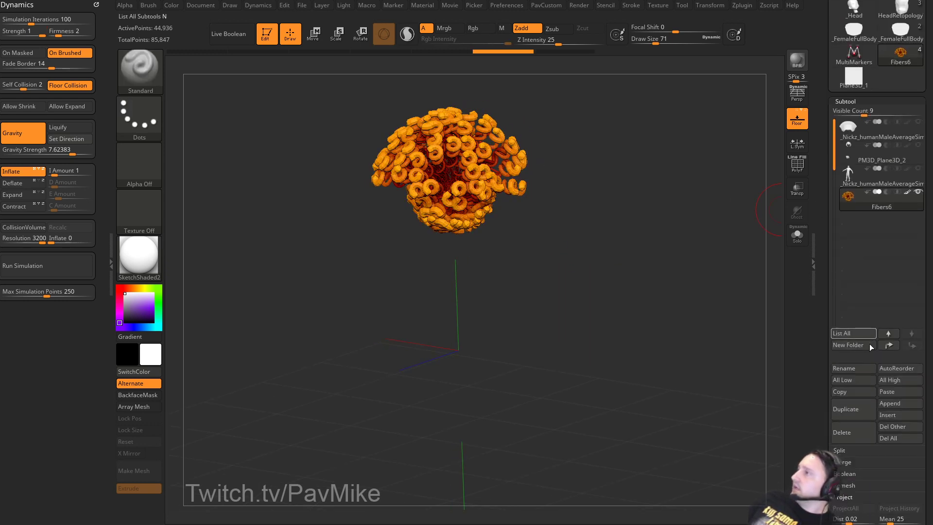
{"action": "left_click", "coordinate": [890, 403]}
{"action": "left_click", "coordinate": [657, 281]}
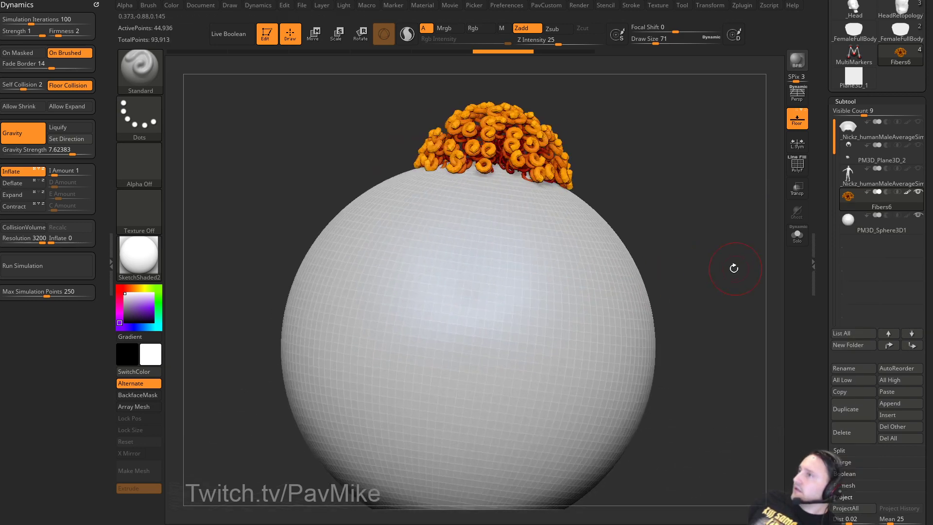
Scale the appended sphere down to slightly less than the hair's width and place it directly beneath the fibers.
{"action": "left_click", "coordinate": [870, 232]}
{"action": "key", "text": "w"}
{"action": "left_click_drag", "start_coordinate": [492, 281], "coordinate": [410, 291]}
{"action": "left_click_drag", "start_coordinate": [491, 224], "coordinate": [506, 188]}
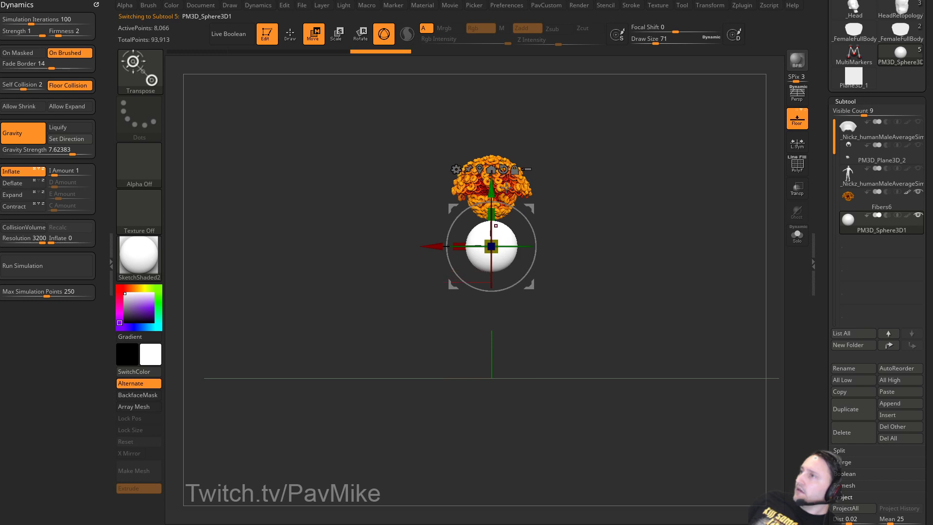
{"action": "left_click_drag", "start_coordinate": [562, 208], "coordinate": [549, 260], "text": "alt"}
{"action": "left_click_drag", "start_coordinate": [479, 297], "coordinate": [468, 293]}
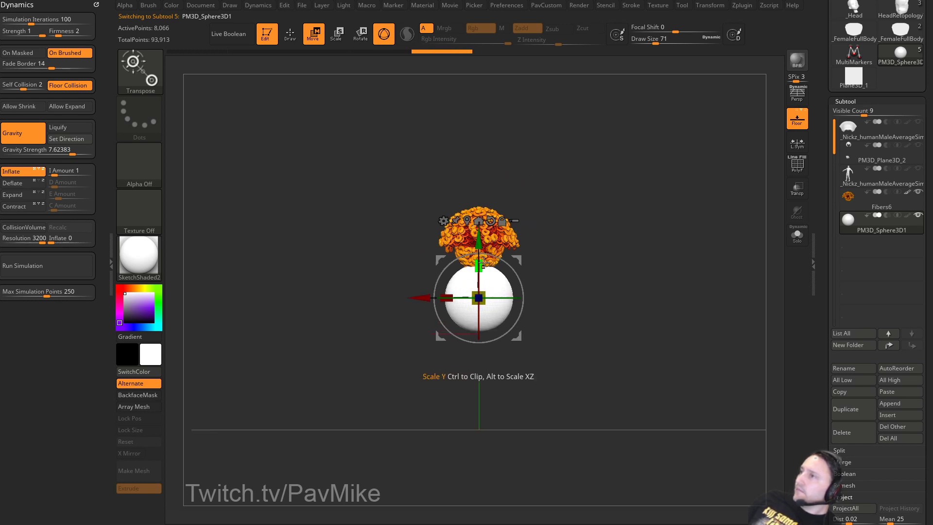
{"action": "left_click_drag", "start_coordinate": [478, 244], "coordinate": [479, 252]}
{"action": "key", "text": "q"}
{"action": "mouse_move", "coordinate": [574, 291]}
{"action": "left_mouse_down"}
{"action": "mouse_move", "coordinate": [606, 235]}
{"action": "mouse_move", "coordinate": [586, 270]}
{"action": "left_mouse_up"}
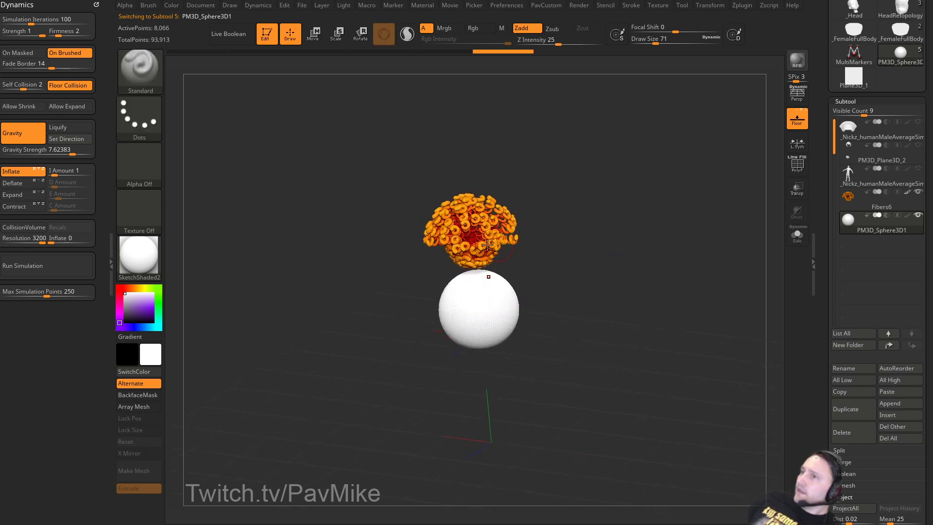
Enable Collision Volume, select the Fibers6 subtool and run the simulation on it.
{"action": "left_click", "coordinate": [55, 258]}
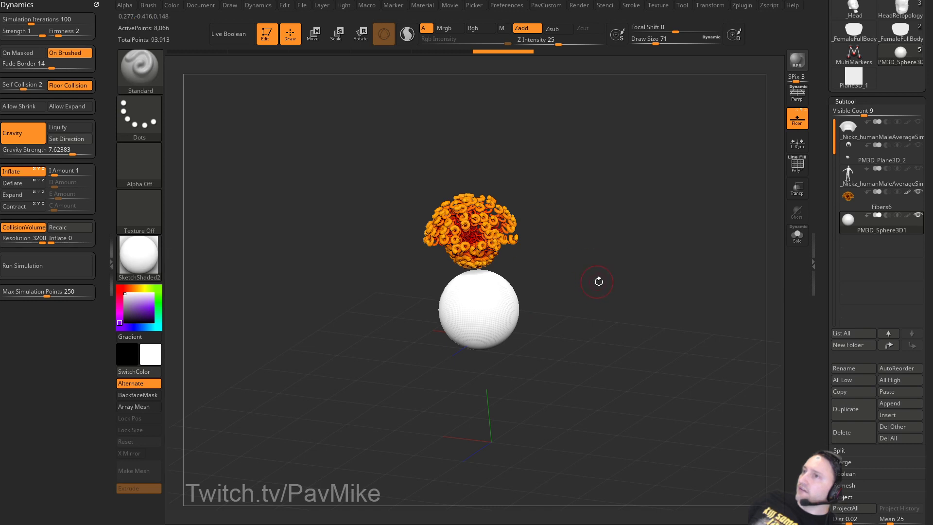
{"action": "left_click", "coordinate": [891, 206]}
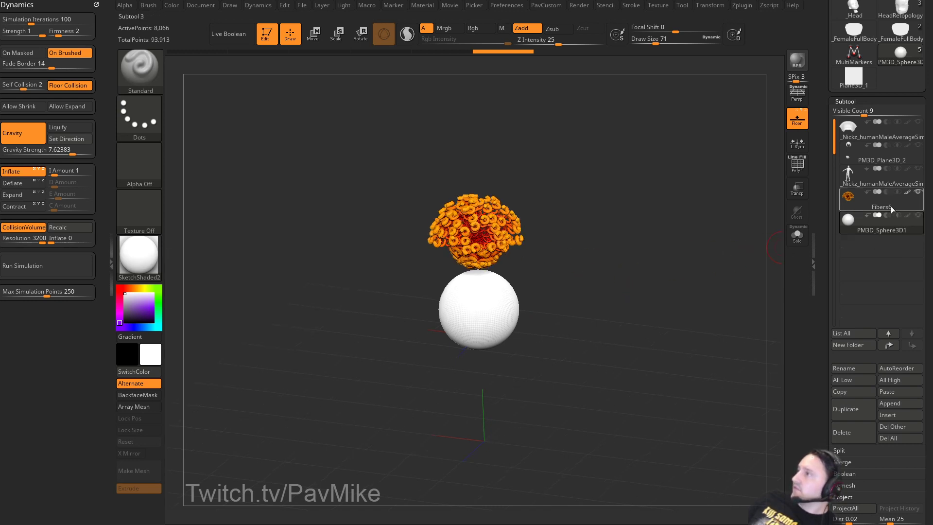
{"action": "left_click", "coordinate": [88, 275]}
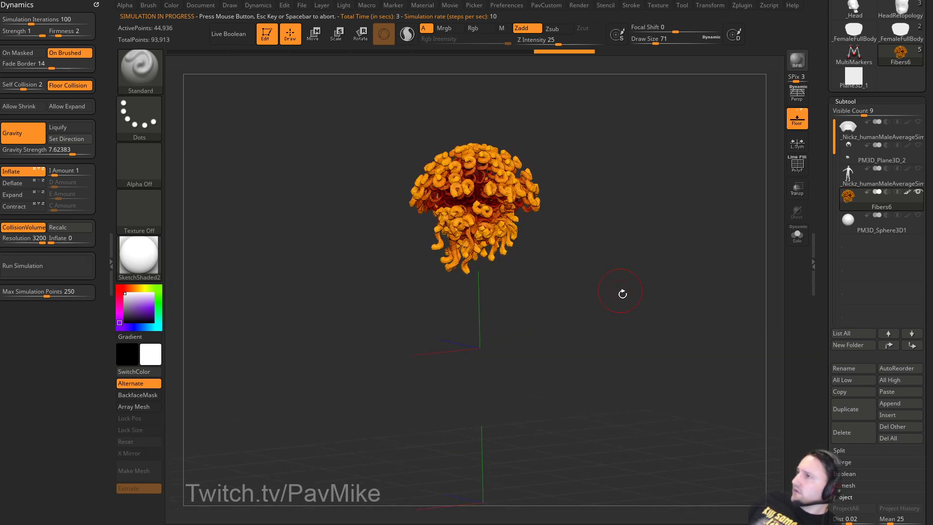
{"action": "mouse_move", "coordinate": [629, 293]}
{"action": "left_mouse_down"}
{"action": "mouse_move", "coordinate": [627, 301]}
{"action": "mouse_move", "coordinate": [656, 290]}
{"action": "mouse_move", "coordinate": [640, 298]}
{"action": "left_mouse_up"}
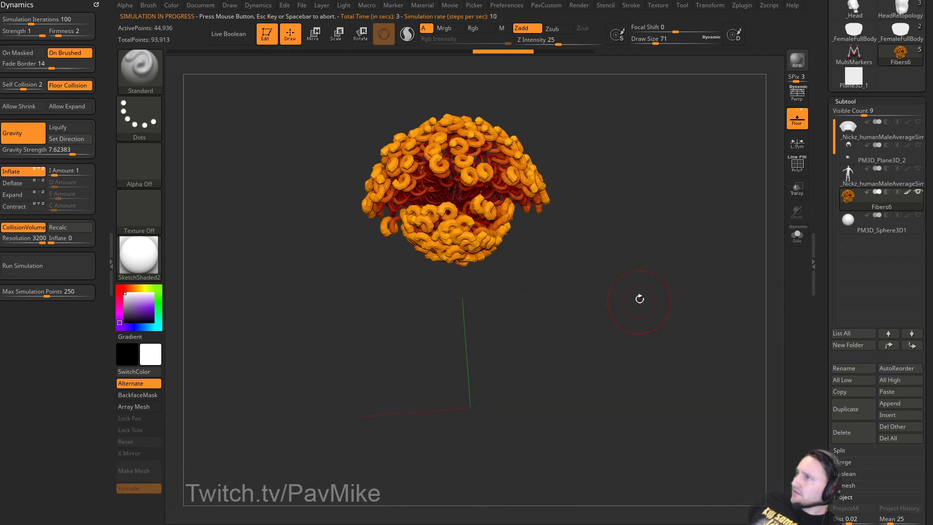
Apply FiberMask from Mask By Fibers to the Fibers6 subtool again.
{"action": "left_click_drag", "start_coordinate": [832, 328], "coordinate": [820, 229]}
{"action": "scroll", "coordinate": [835, 301], "scroll_direction": "down", "scroll_amount": 5}
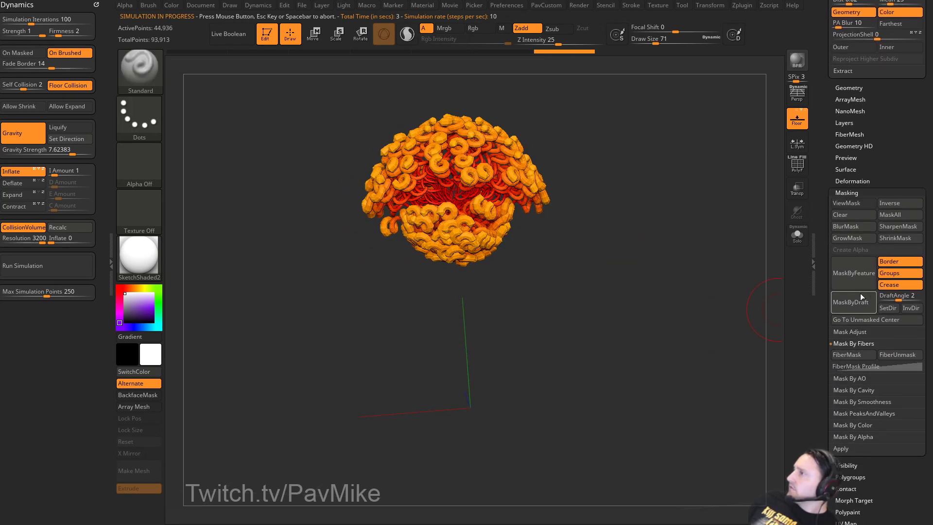
{"action": "left_click", "coordinate": [847, 354]}
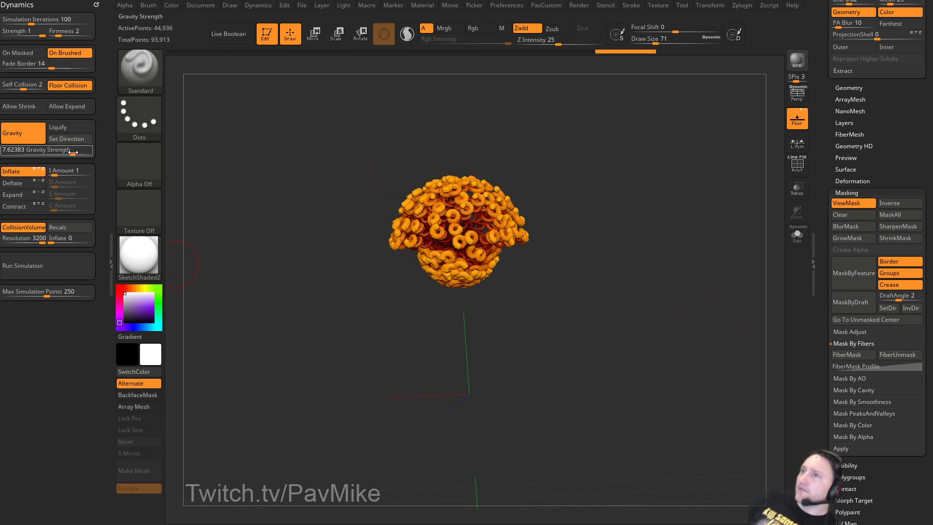
Run the simulation on the masked Fibers6 subtool with the collision volume enabled.
{"action": "left_click", "coordinate": [63, 267]}
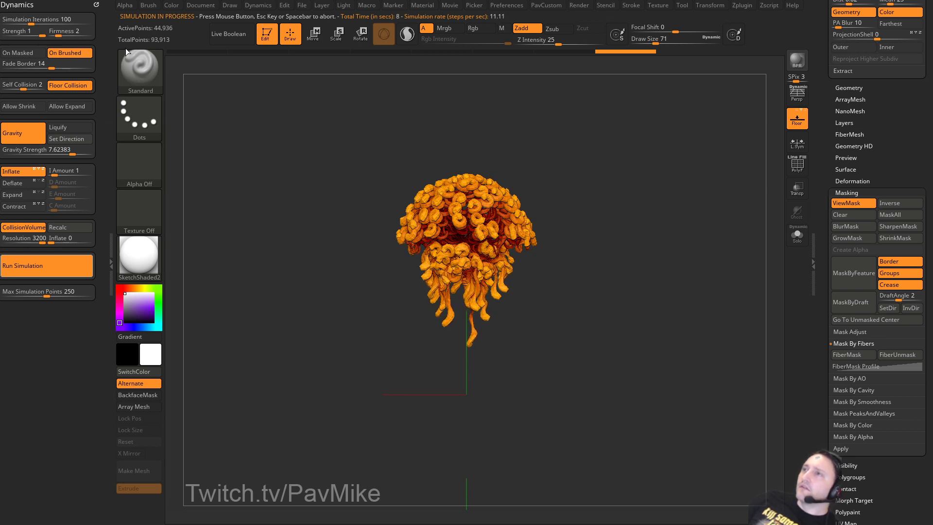
{"action": "left_click_drag", "start_coordinate": [271, 146], "coordinate": [240, 152]}
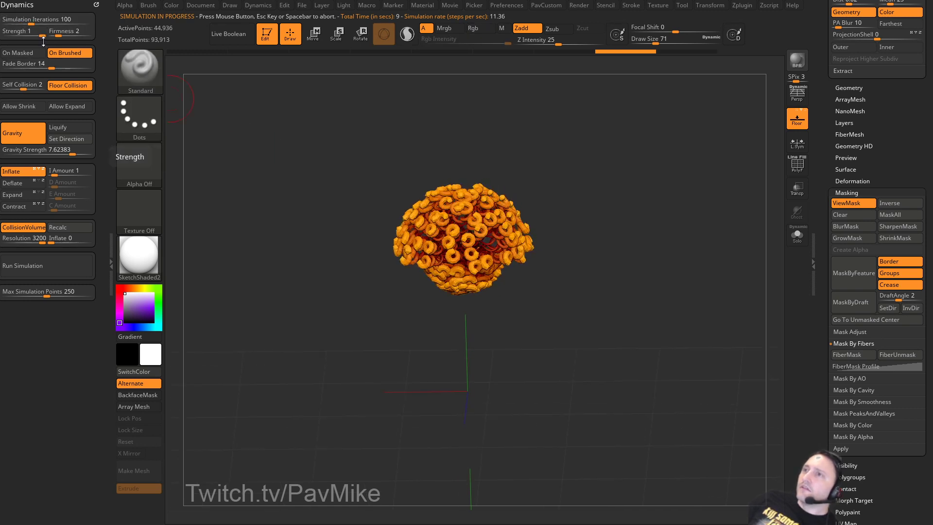
Set Firmness to 4 and Gravity Strength to about 14.59, and run the simulation on Fibers6 again.
{"action": "left_click", "coordinate": [58, 32]}
{"action": "type", "text": "4"}
{"action": "key", "text": "Return"}
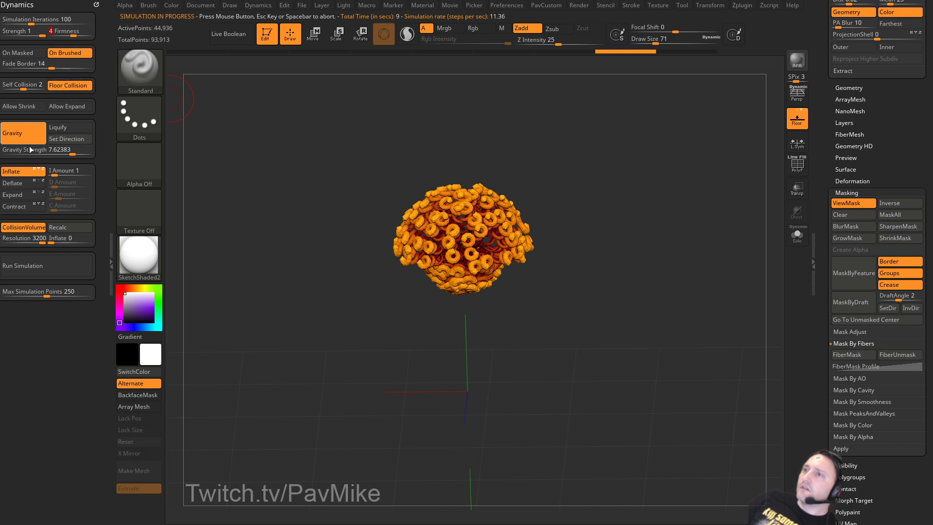
{"action": "left_click", "coordinate": [68, 238]}
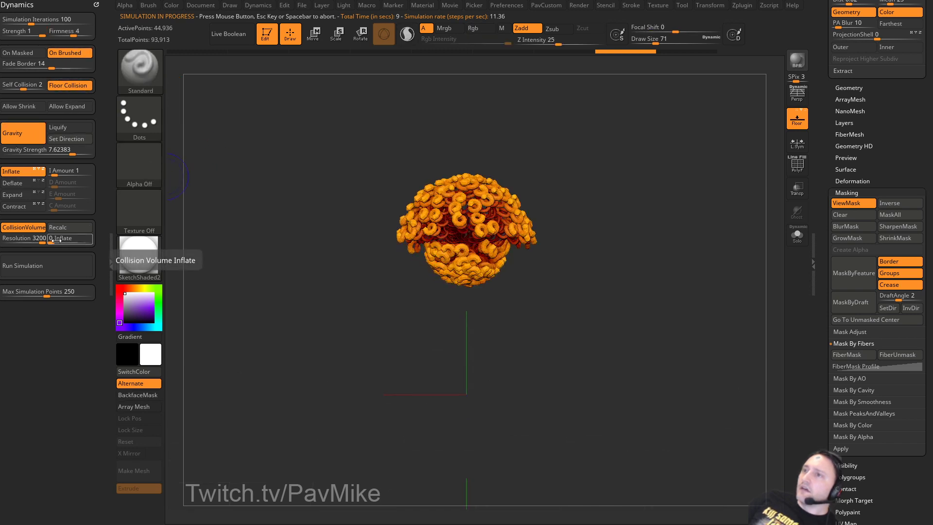
{"action": "left_click_drag", "start_coordinate": [71, 151], "coordinate": [77, 151]}
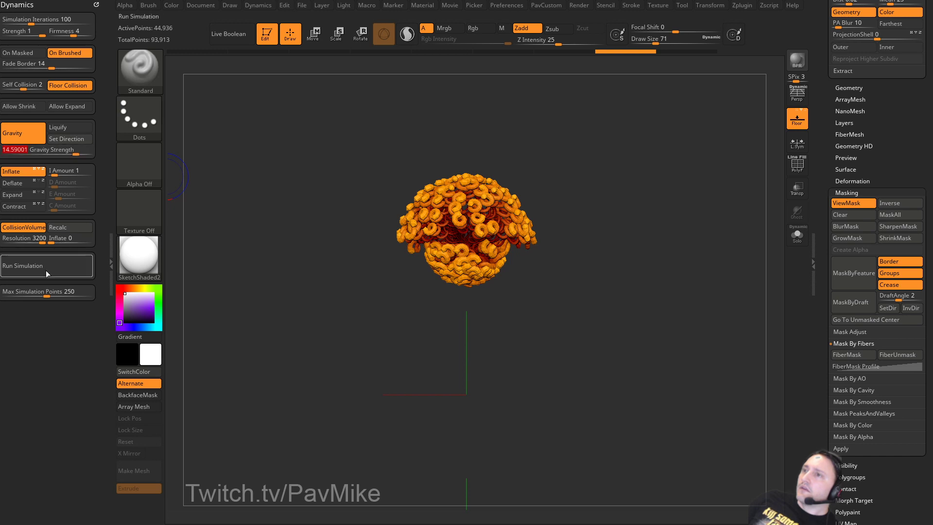
{"action": "left_click", "coordinate": [49, 268]}
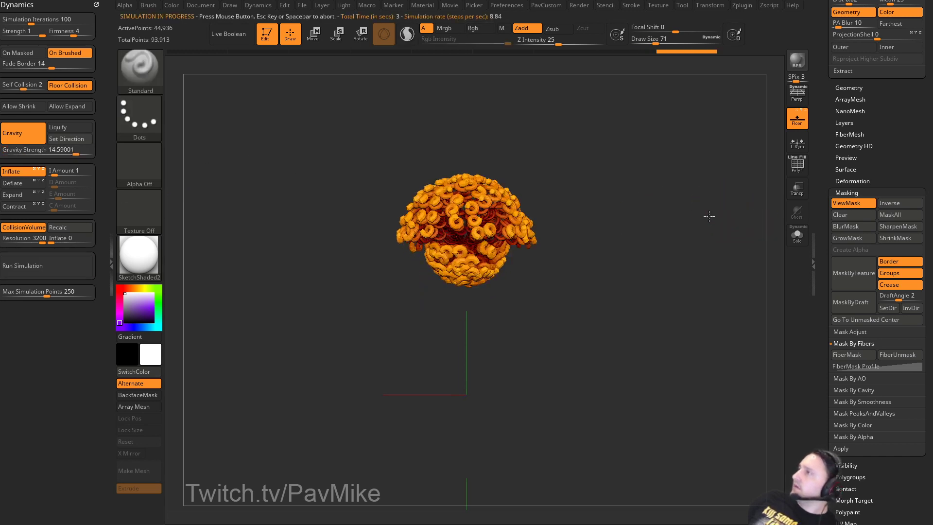
Show the sphere subtool and try the simulation with Collision Volume turned off, undoing the result.
{"action": "scroll", "coordinate": [914, 217], "scroll_direction": "up", "scroll_amount": 10}
{"action": "left_click", "coordinate": [919, 209]}
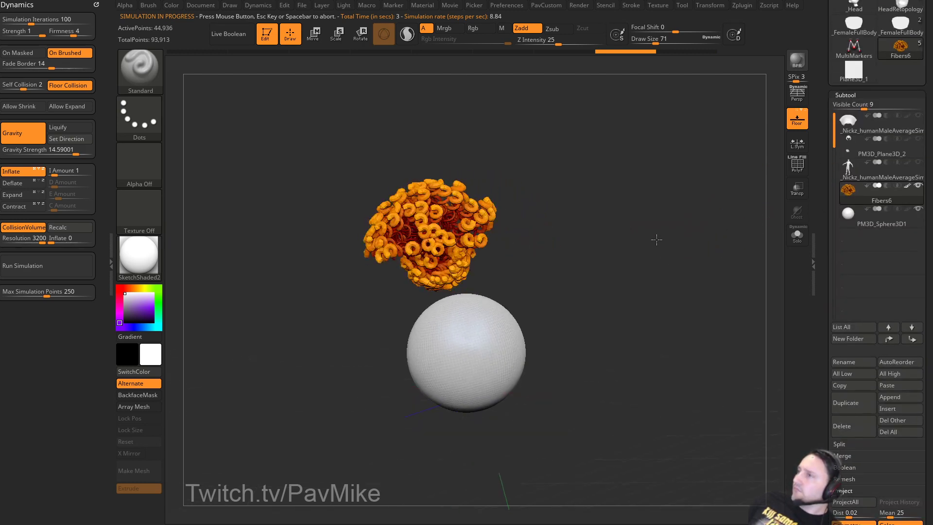
{"action": "left_click", "coordinate": [23, 227]}
{"action": "left_click", "coordinate": [41, 266]}
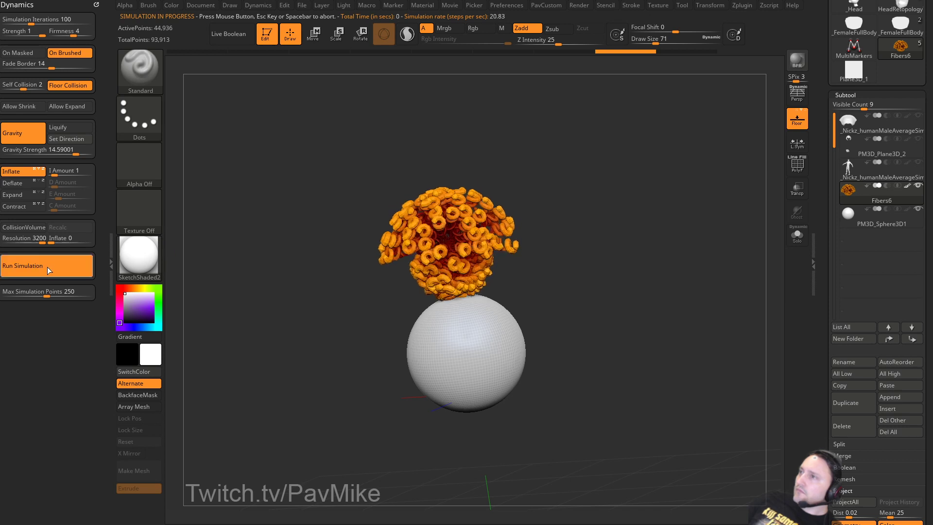
{"action": "key", "text": "ctrl+z"}
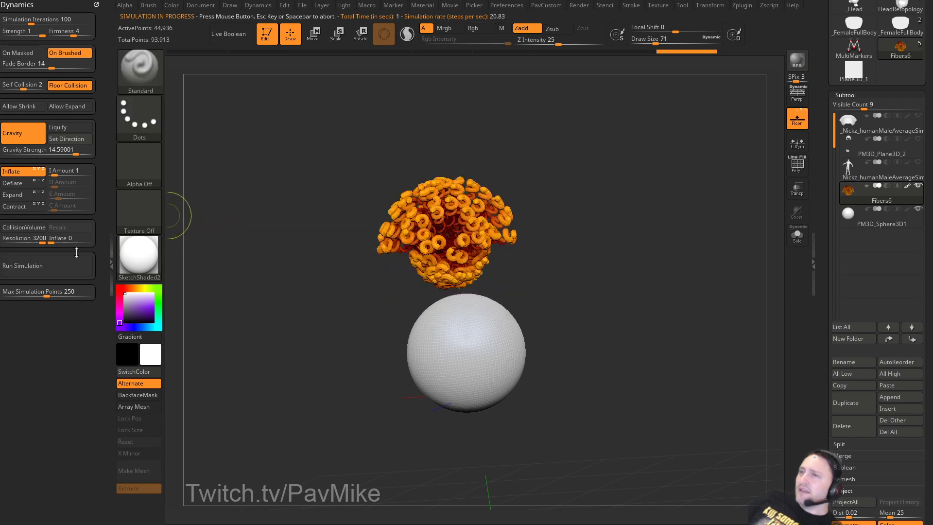
Re-enable Collision Volume with a resolution of 1123 and simulate the fibers falling onto the visible sphere.
{"action": "left_click", "coordinate": [33, 237]}
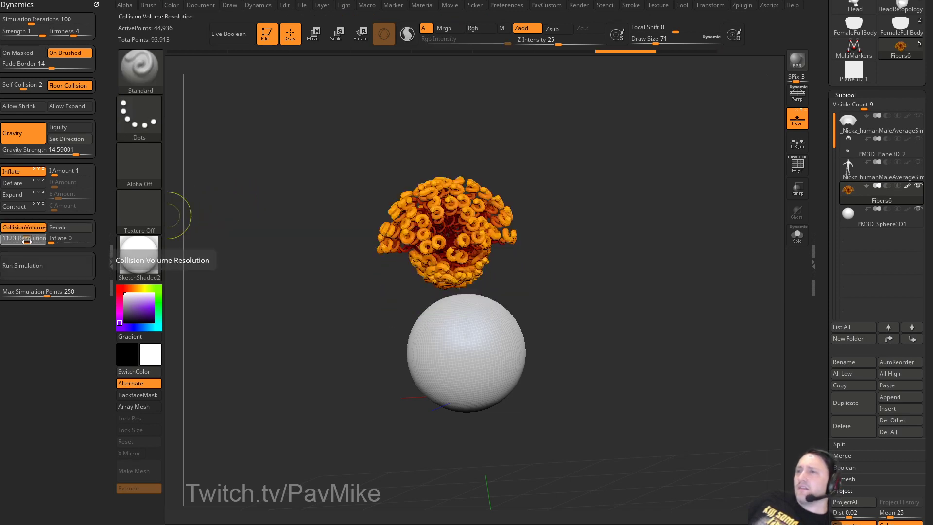
{"action": "left_click", "coordinate": [55, 267]}
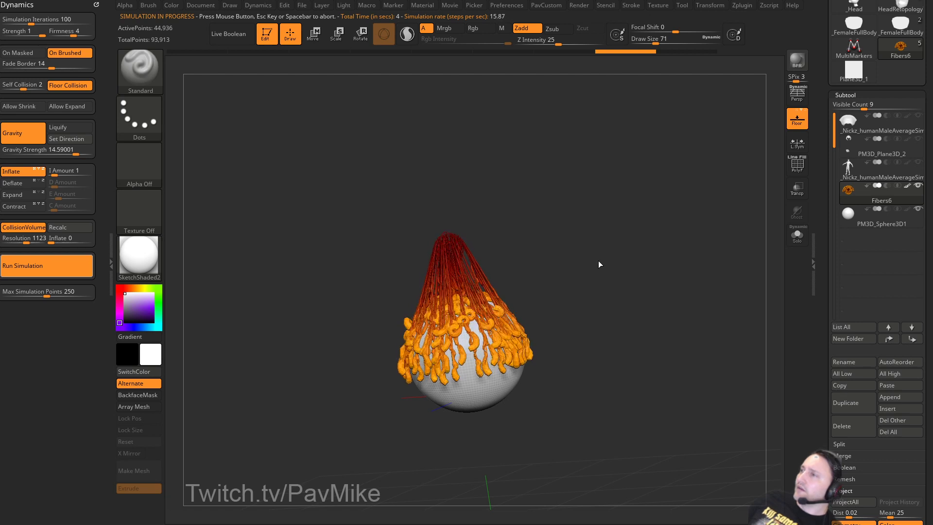
{"action": "left_click_drag", "start_coordinate": [617, 263], "coordinate": [650, 262]}
Undo the last simulation and rerun it on Fibers6 with the collision sphere hidden.
{"action": "key", "text": "ctrl+z"}
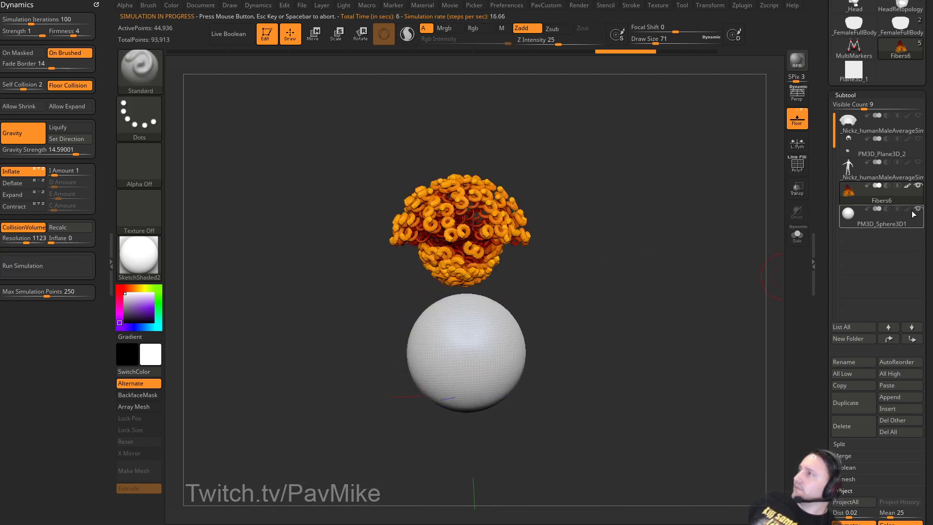
{"action": "left_click", "coordinate": [919, 209]}
{"action": "left_click", "coordinate": [82, 262]}
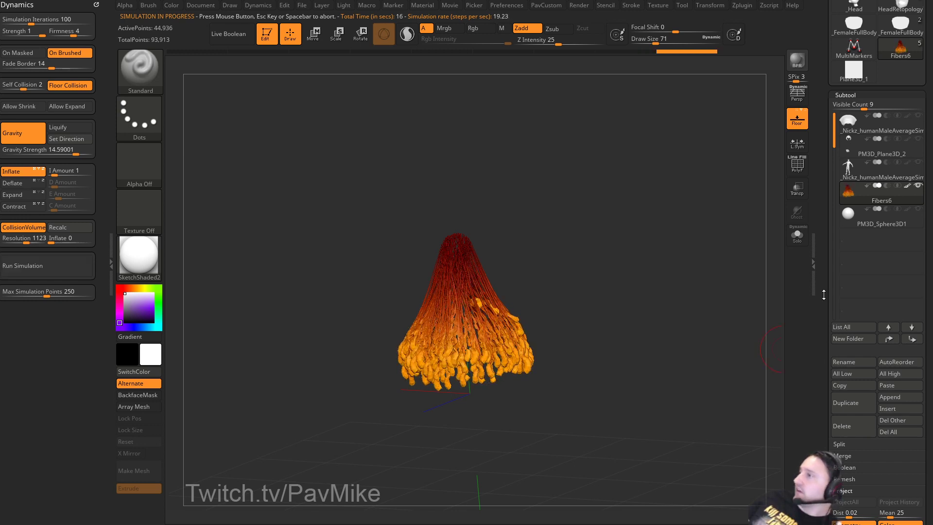
Open the FiberMask Profile curve and flip it horizontally and vertically.
{"action": "left_click_drag", "start_coordinate": [818, 357], "coordinate": [820, 144]}
{"action": "left_click", "coordinate": [869, 133]}
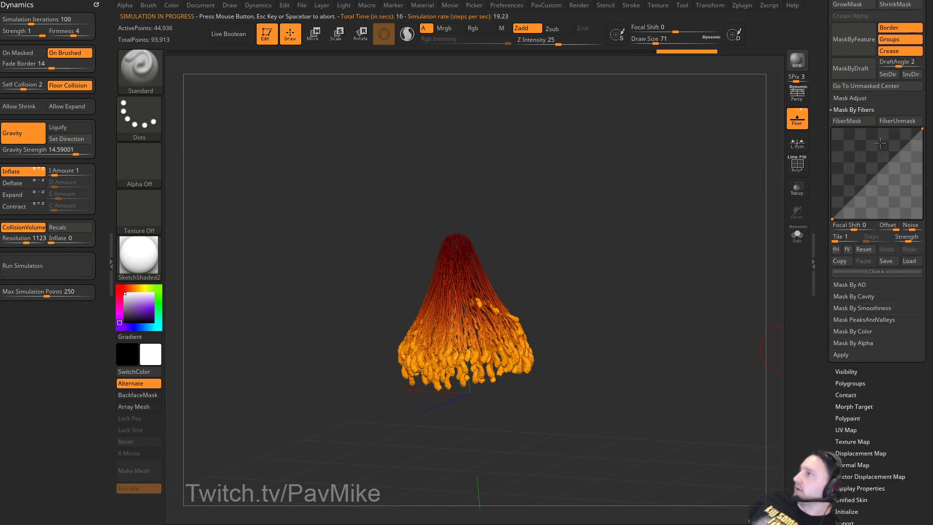
{"action": "left_click", "coordinate": [840, 252]}
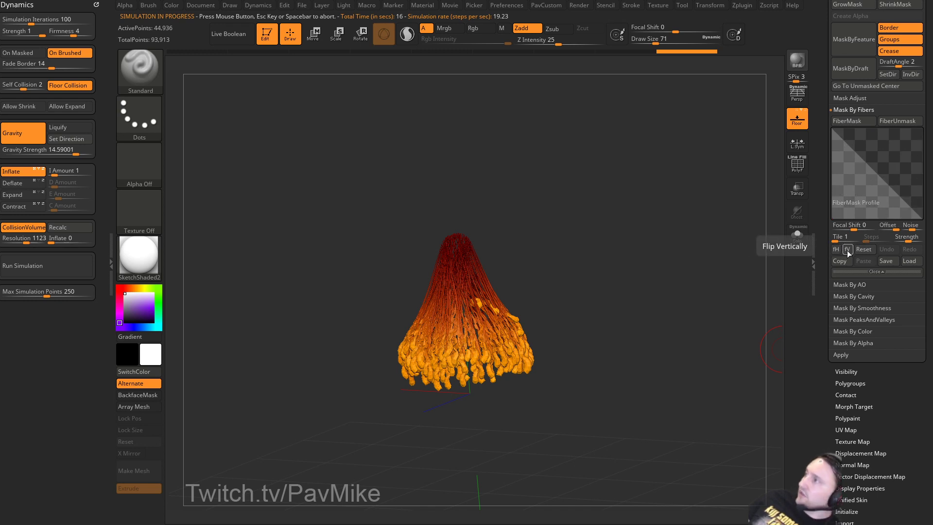
{"action": "left_click", "coordinate": [848, 249]}
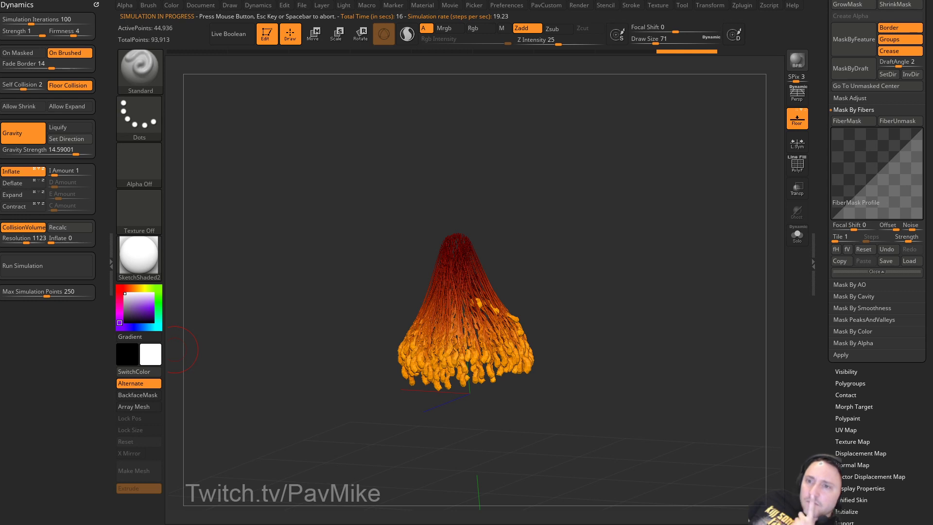
{"action": "left_click_drag", "start_coordinate": [619, 234], "coordinate": [649, 237]}
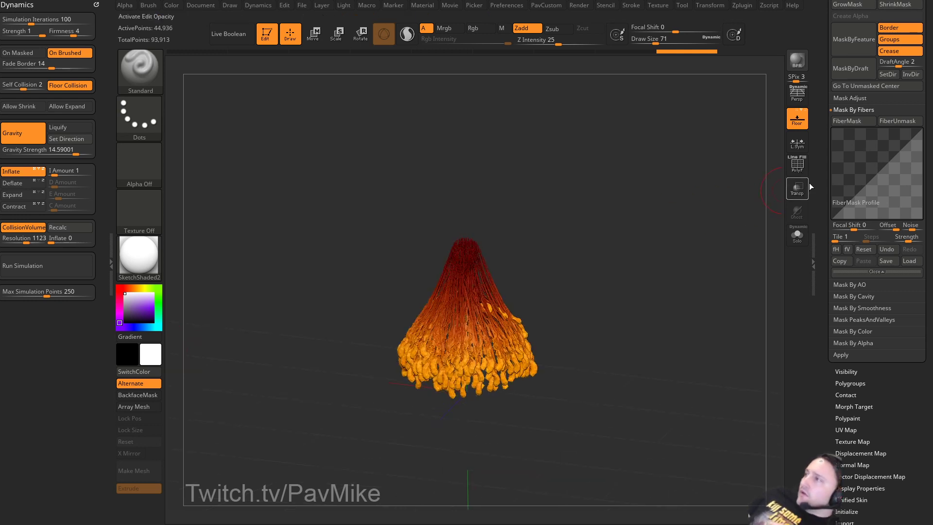
{"action": "left_click_drag", "start_coordinate": [829, 222], "coordinate": [838, 342]}
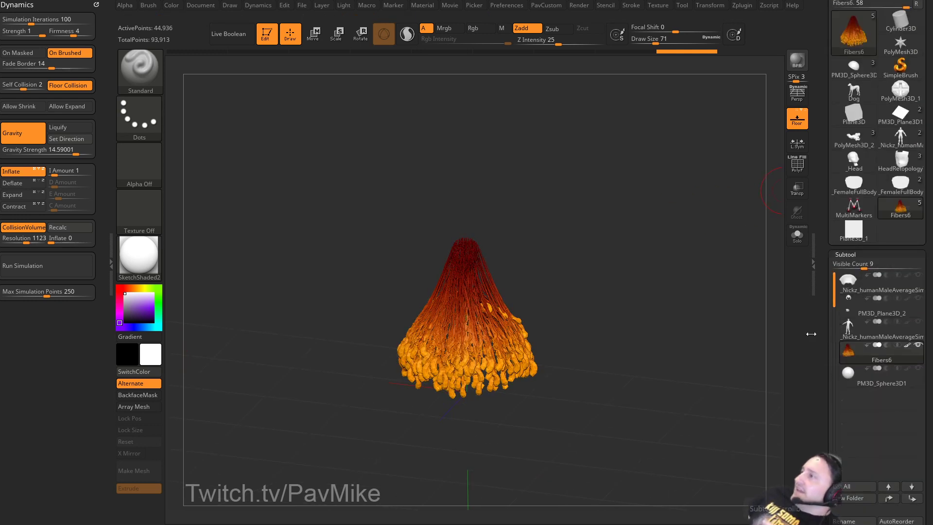
{"action": "mouse_move", "coordinate": [869, 387]}
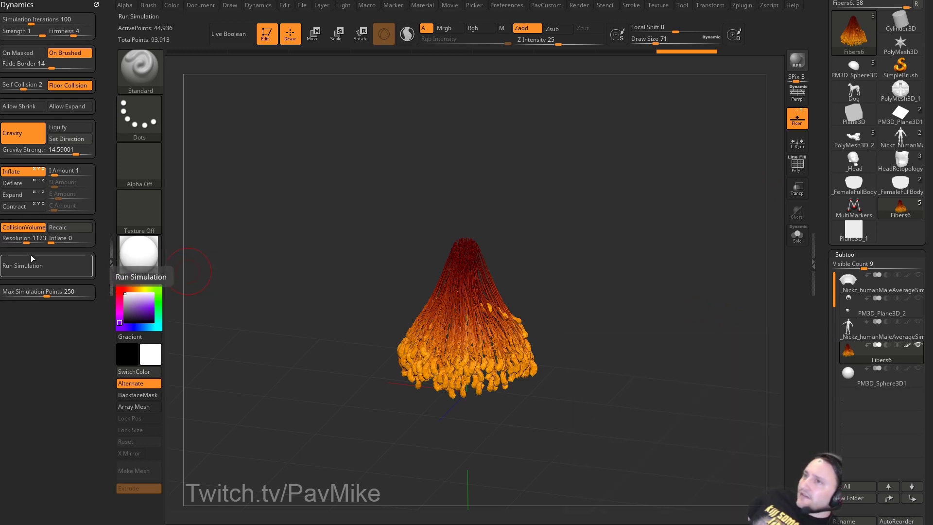
{"action": "mouse_move", "coordinate": [892, 357]}
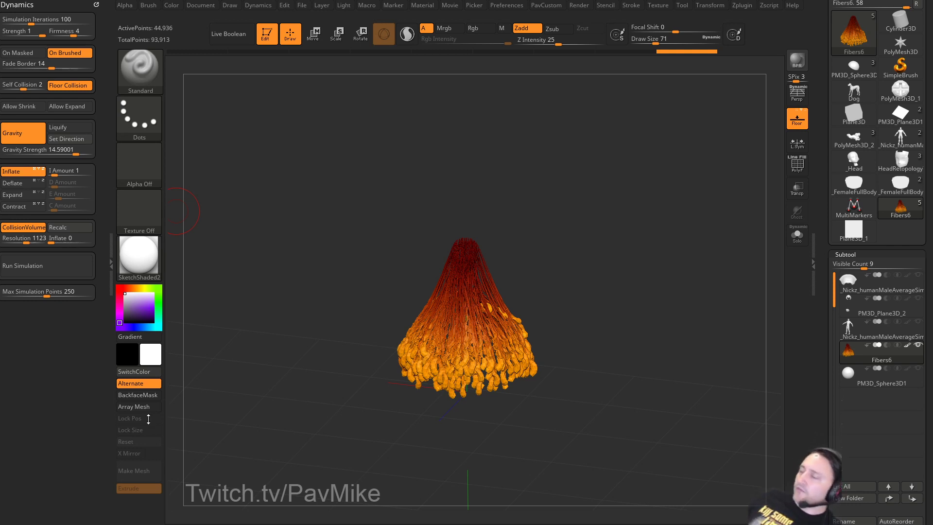
{"action": "left_click_drag", "start_coordinate": [826, 83], "coordinate": [822, 155]}
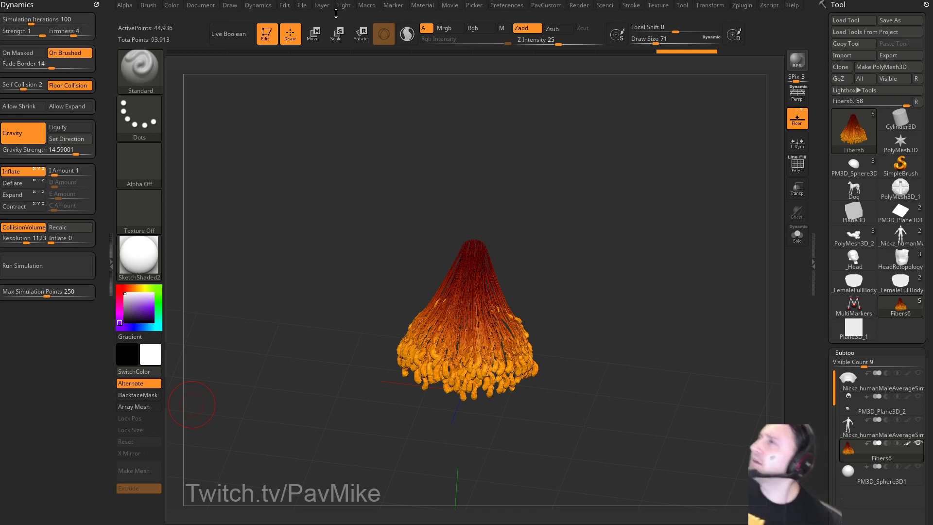
{"action": "left_click", "coordinate": [708, 8]}
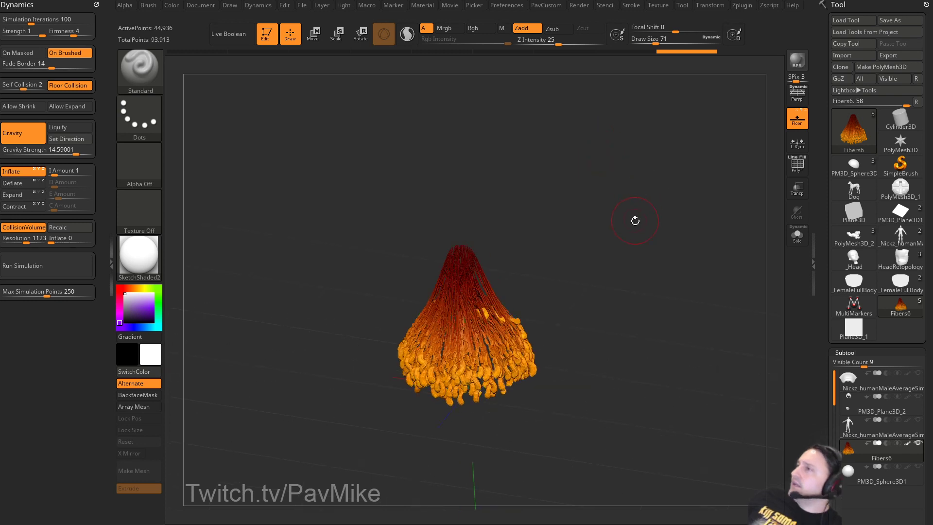
Clear the canvas, draw the Dog tool on it in Edit mode and frame the dog from the side.
{"action": "key", "text": "t"}
{"action": "key", "text": "ctrl+n"}
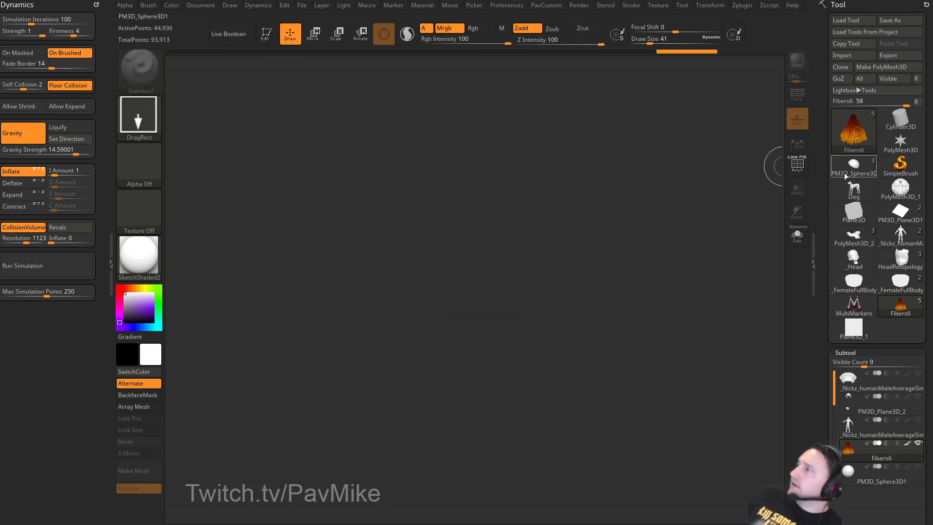
{"action": "left_click", "coordinate": [854, 187]}
{"action": "left_click_drag", "start_coordinate": [443, 297], "coordinate": [467, 340]}
{"action": "key", "text": "t"}
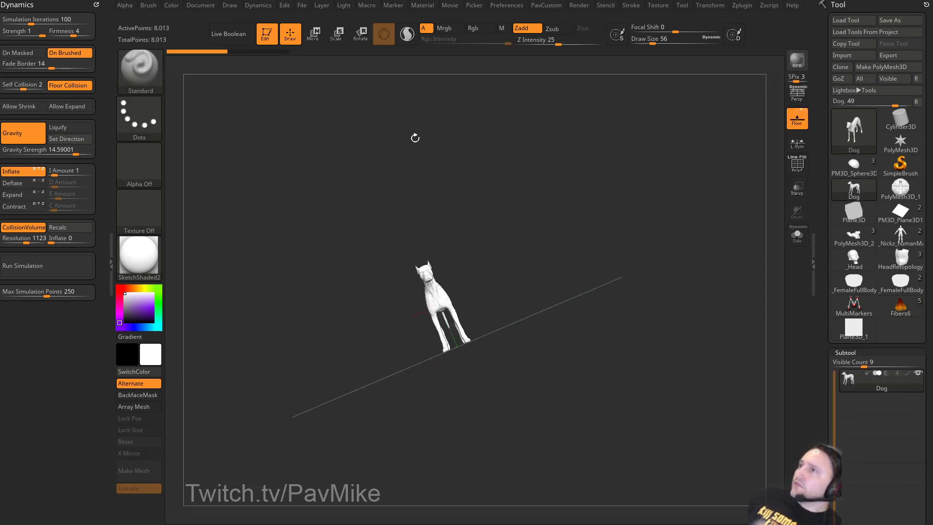
{"action": "key", "text": "f"}
{"action": "left_click_drag", "start_coordinate": [582, 296], "coordinate": [369, 322]}
Topologically mask the dog down to its lower hind leg with the gizmo, and down to its lower front leg with the Transpose line.
{"action": "key", "text": "w"}
{"action": "left_click_drag", "start_coordinate": [535, 296], "coordinate": [563, 330], "text": "ctrl"}
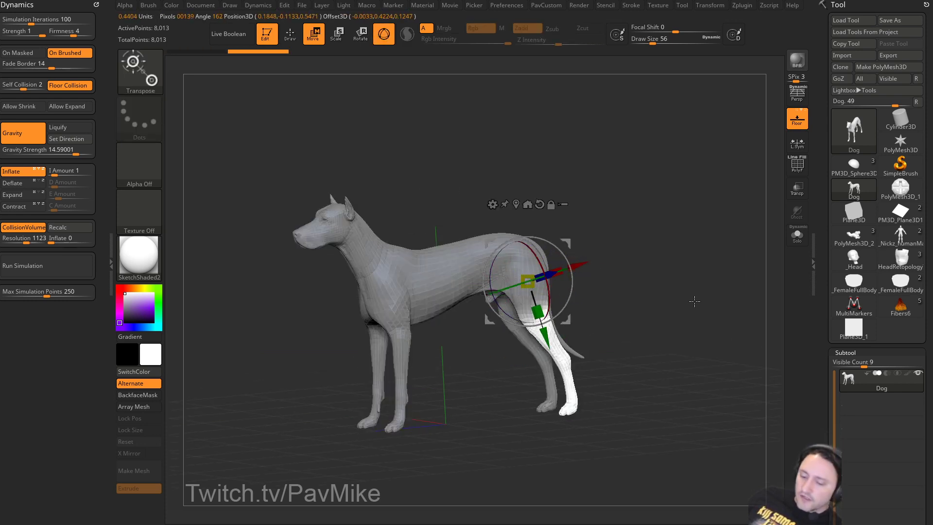
{"action": "key", "text": "y"}
{"action": "left_click_drag", "start_coordinate": [391, 314], "coordinate": [399, 391], "text": "ctrl"}
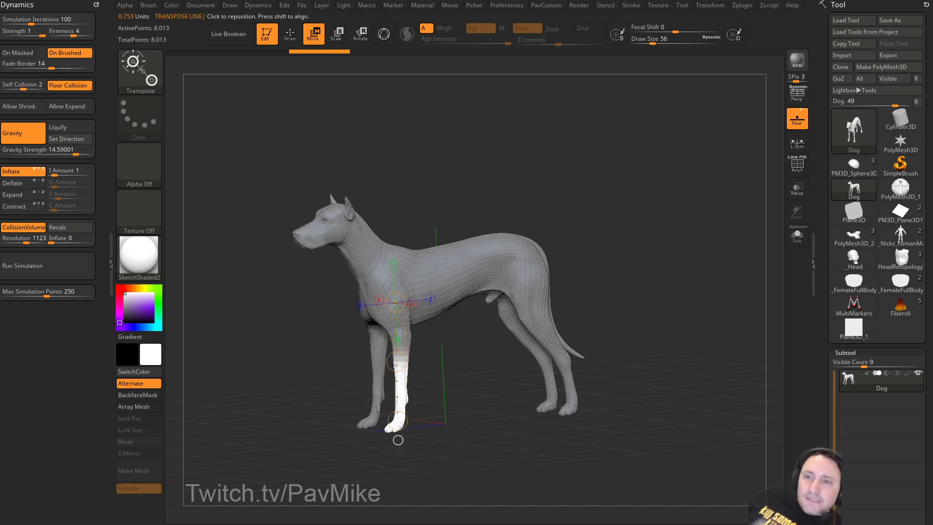